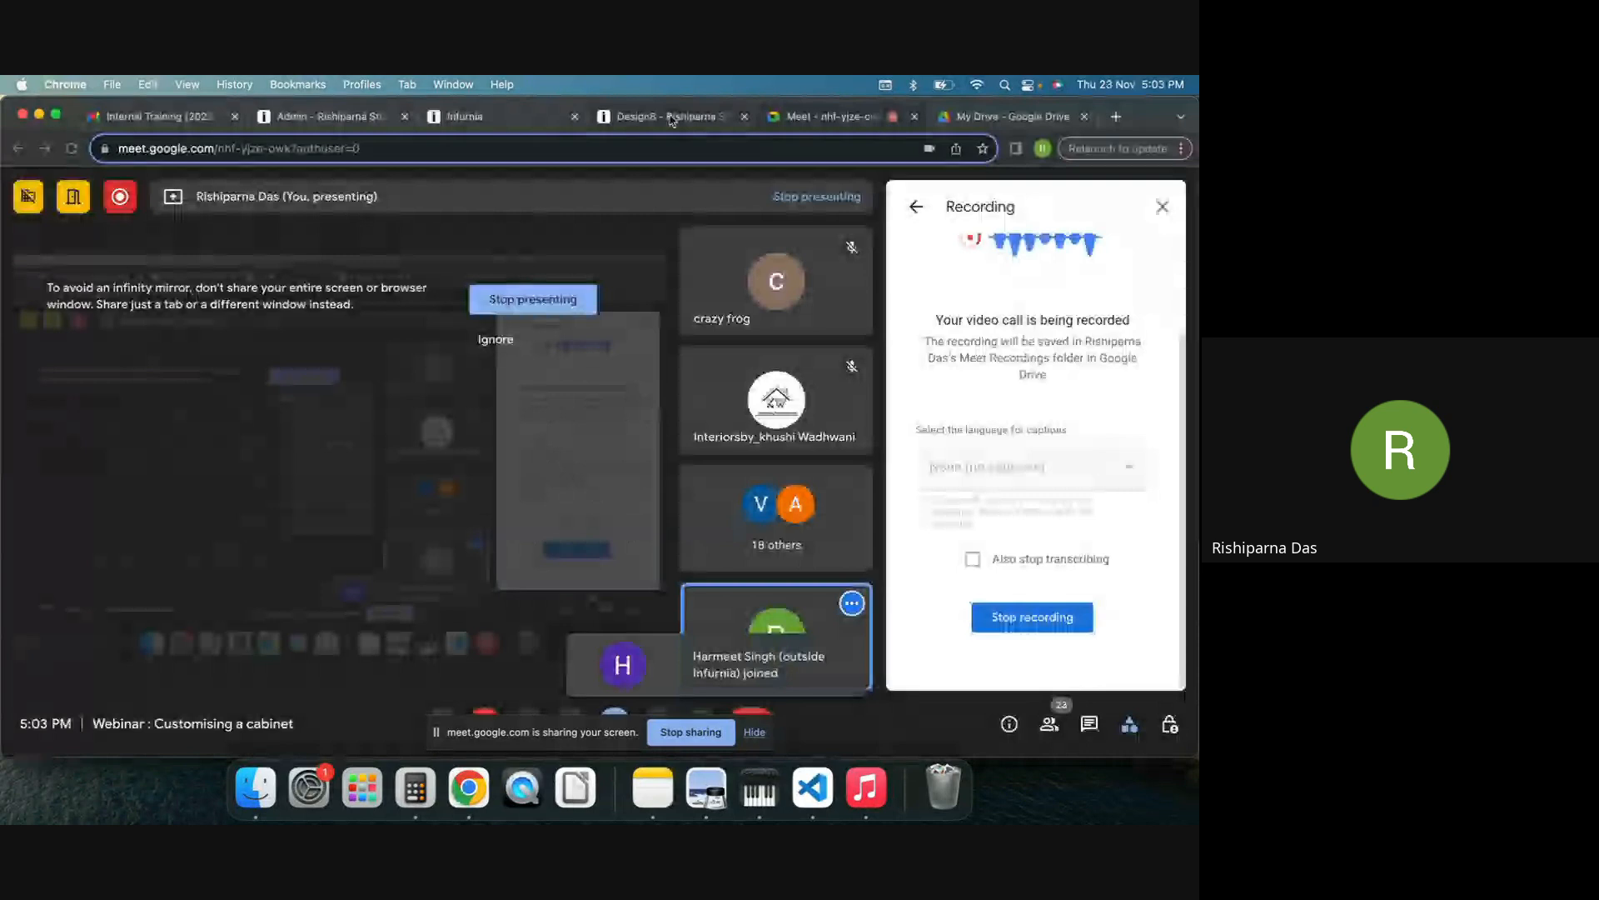
Step: Switch to the Design8 project in Infurnia and show the Kitchen1 room's interior in 3D
click(666, 117)
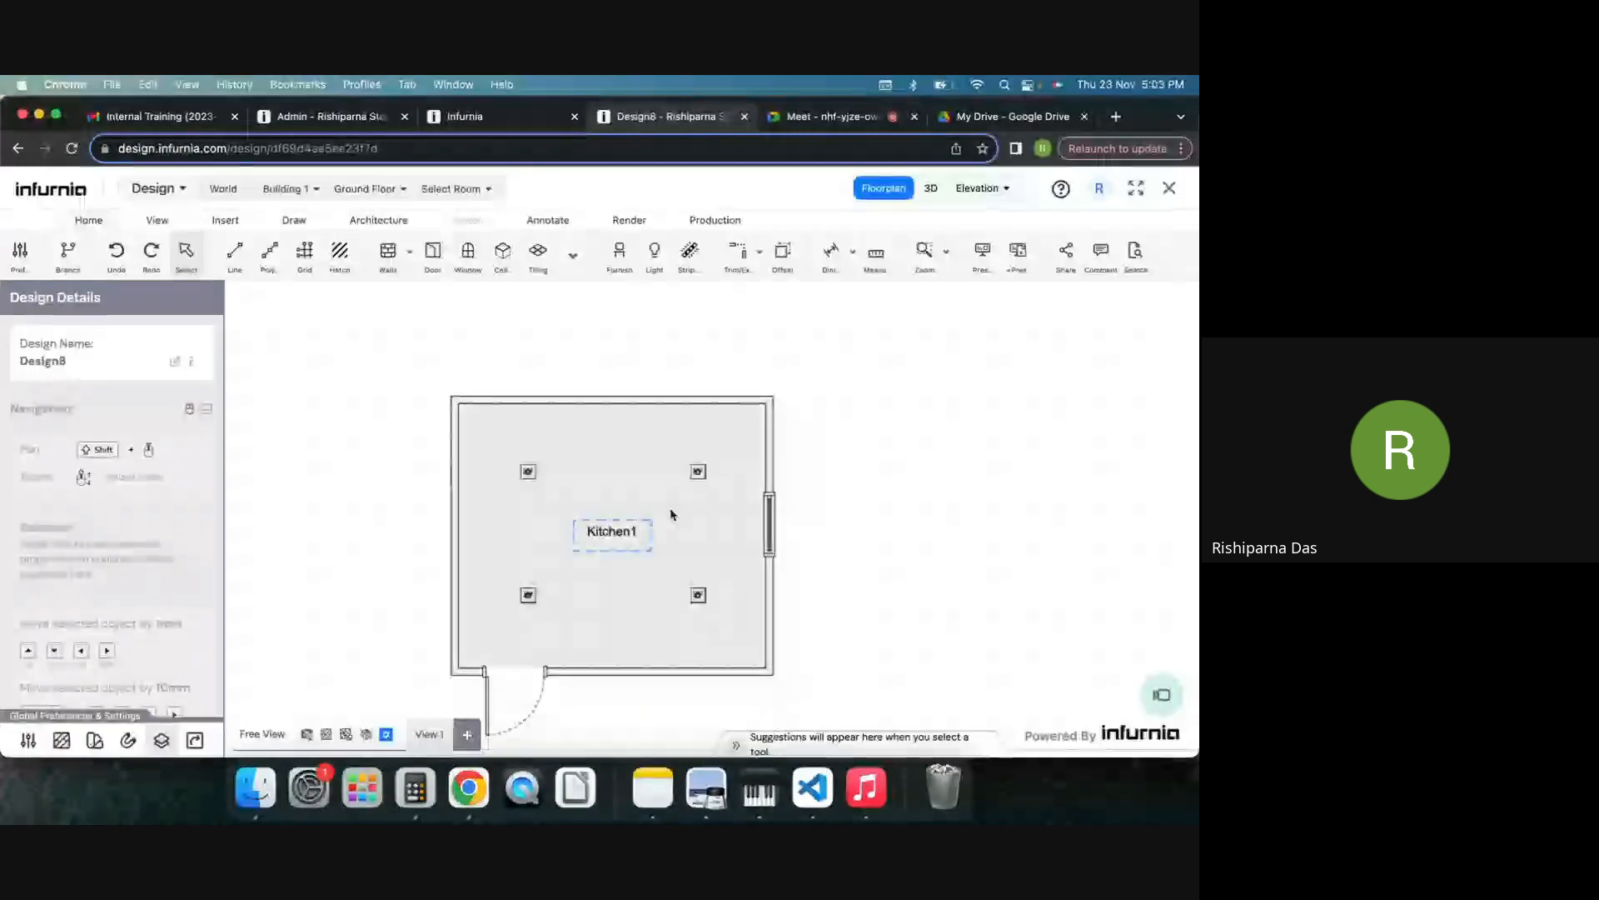
click(931, 189)
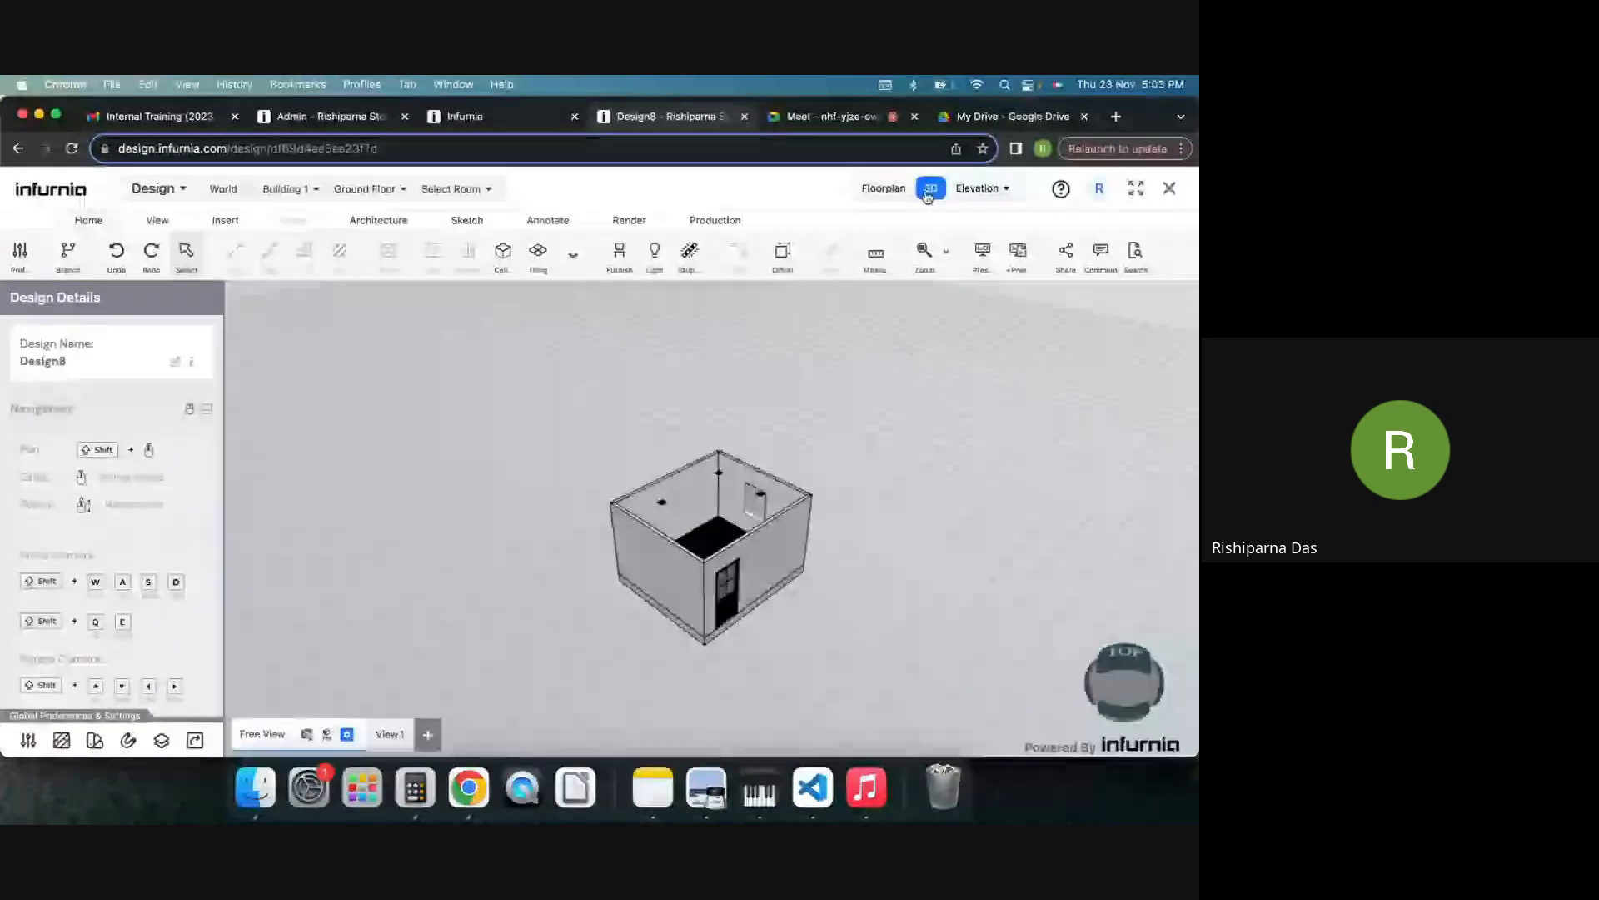
click(454, 189)
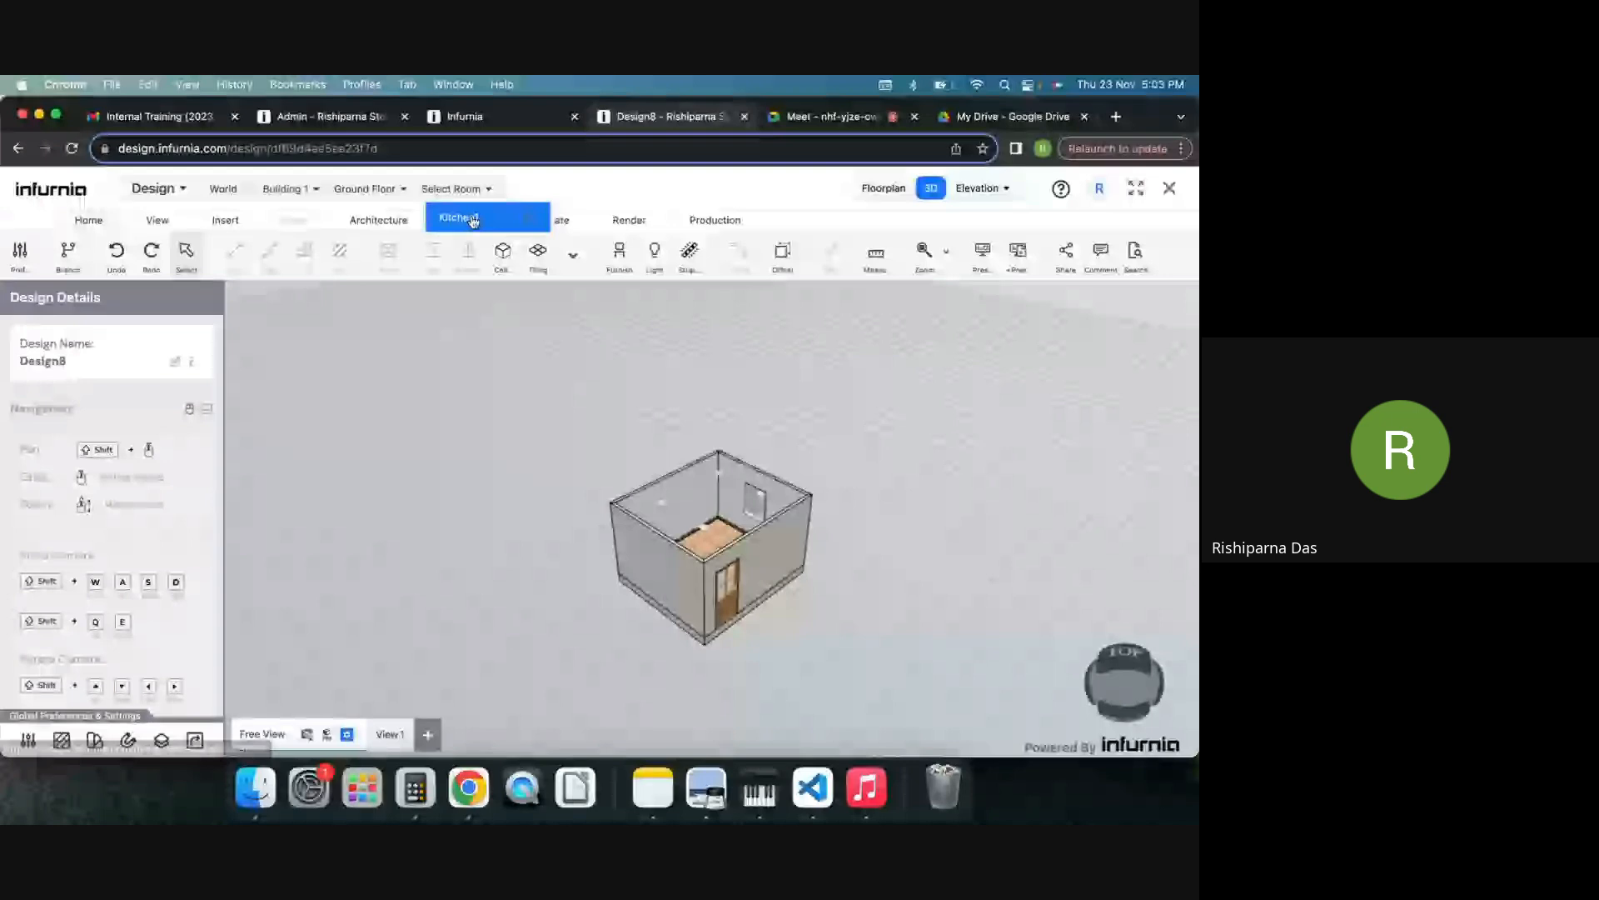
click(472, 219)
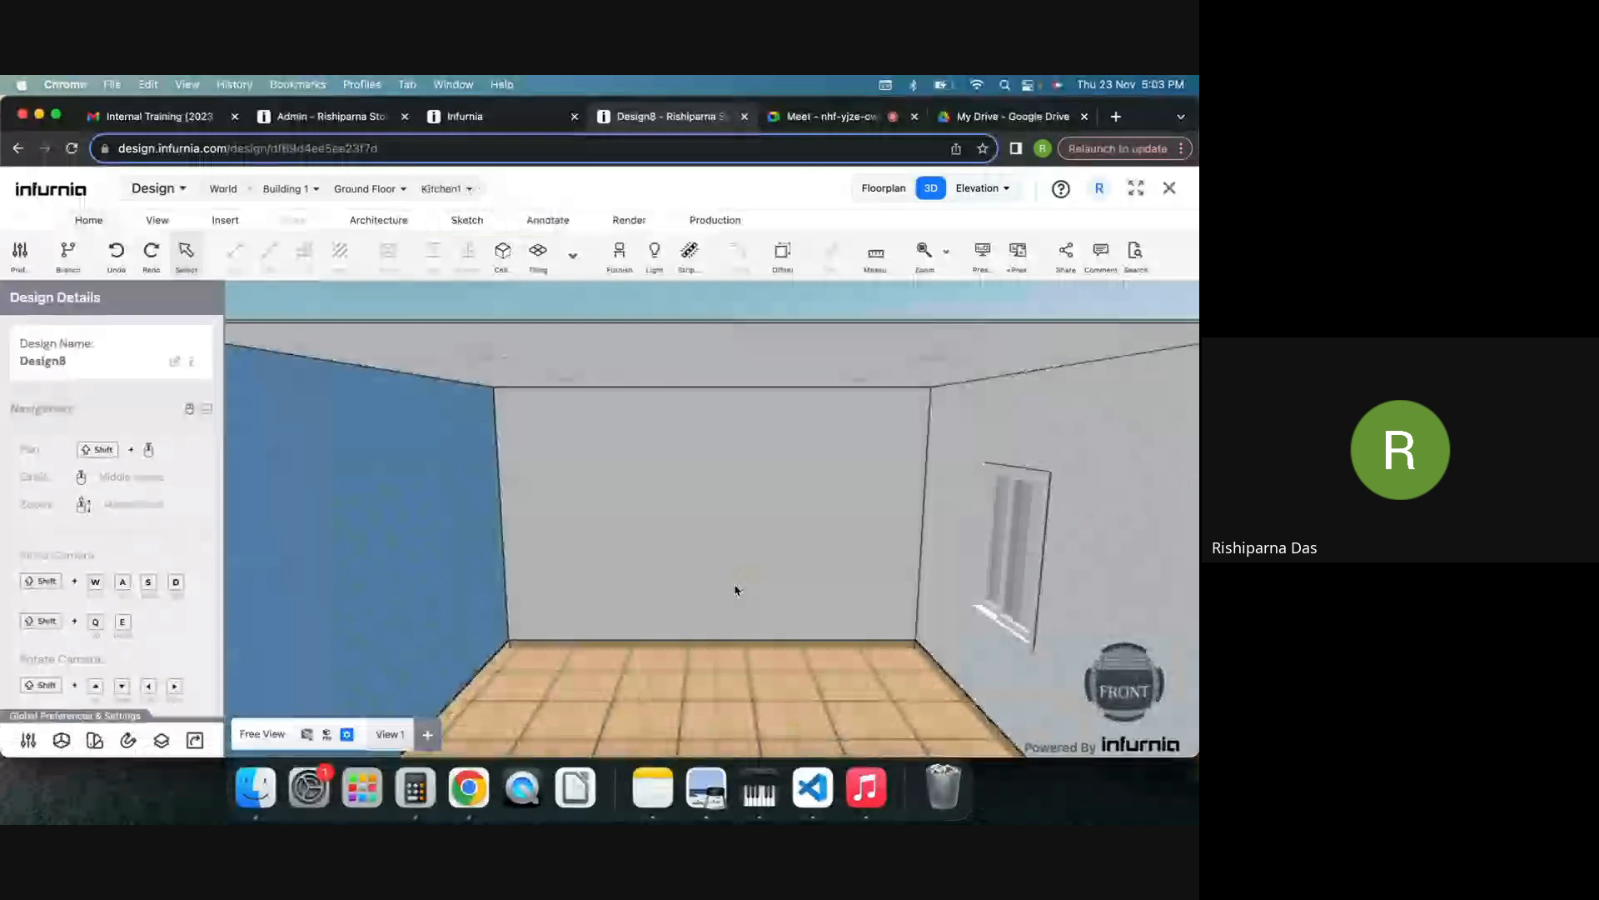
shift+middle_drag(735, 585, 730, 549)
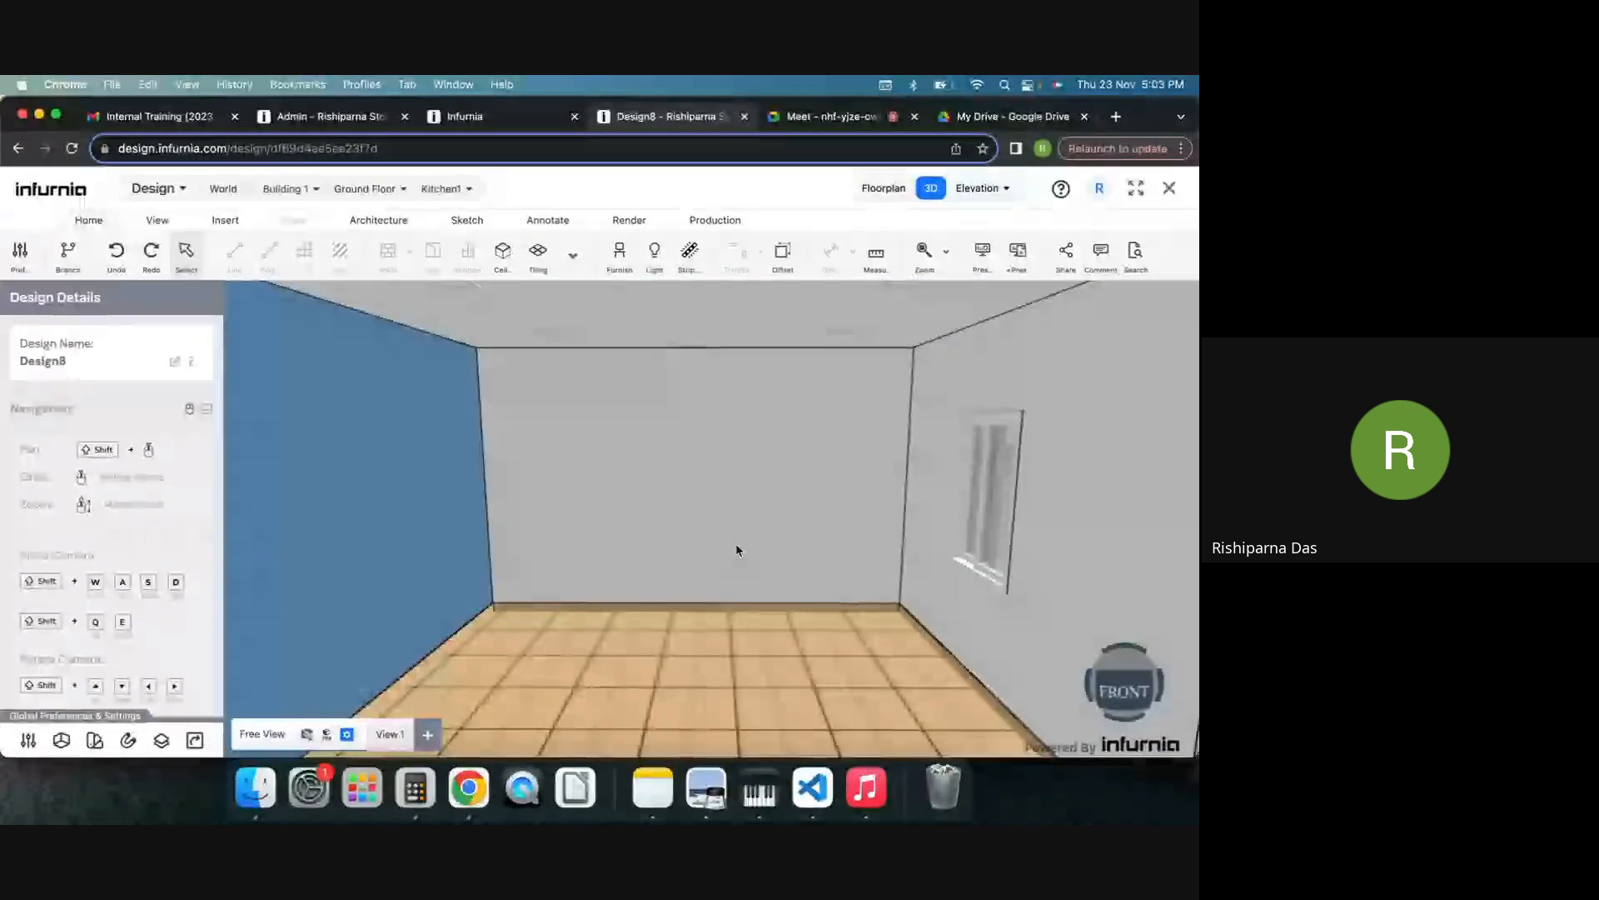
Step: Open the furnishing catalogue of Base Units within the Kitchen Furniture category
click(227, 222)
click(243, 268)
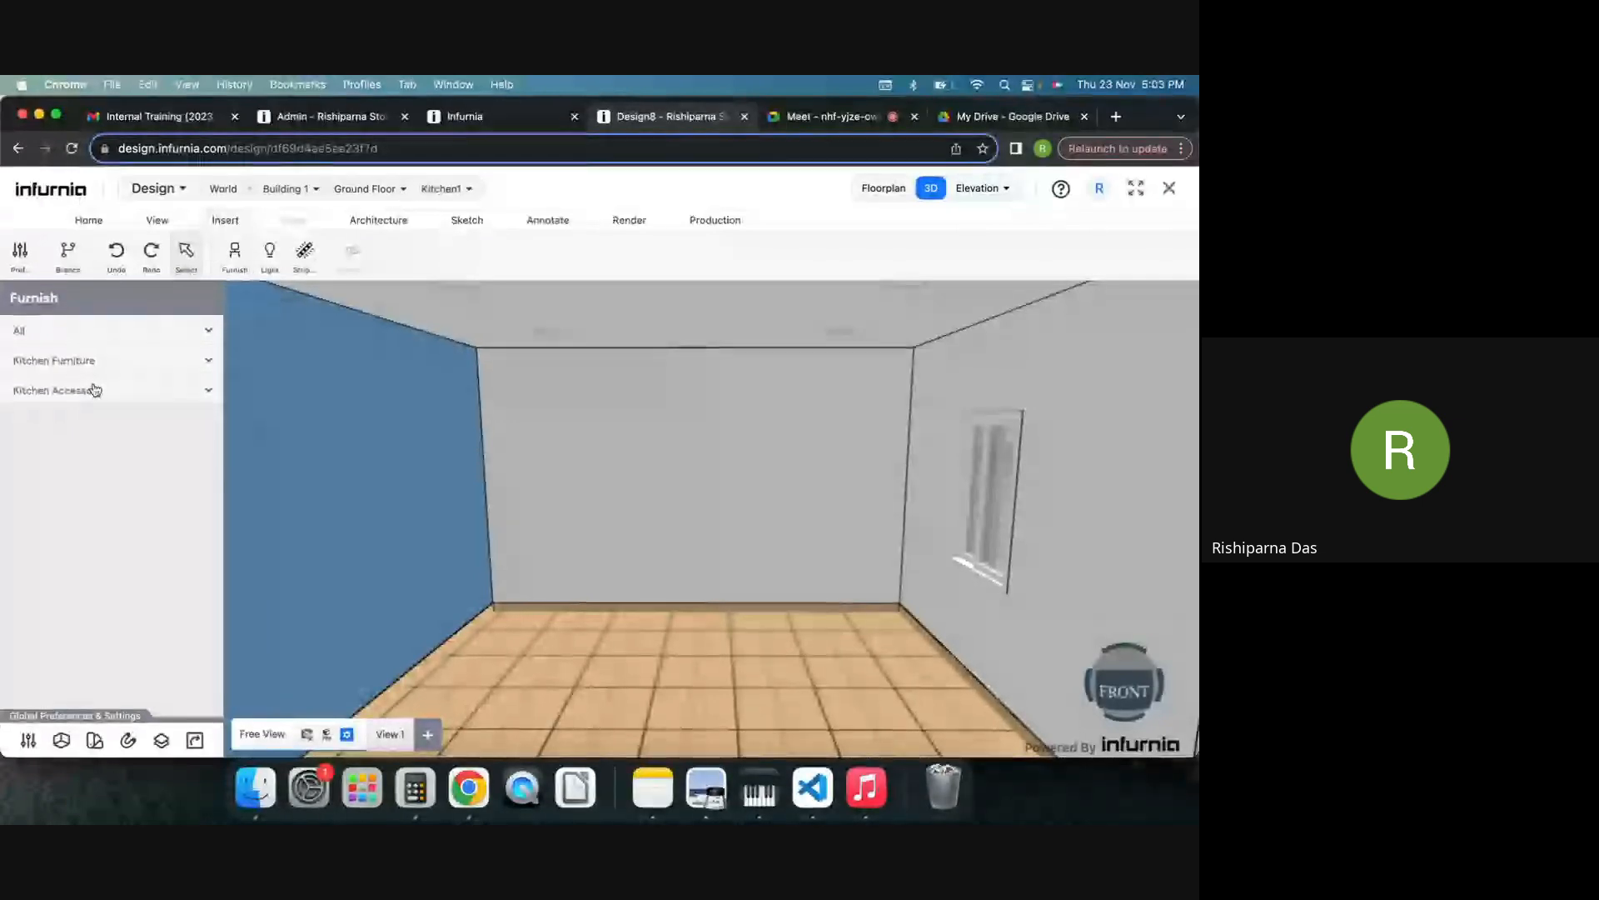
click(119, 331)
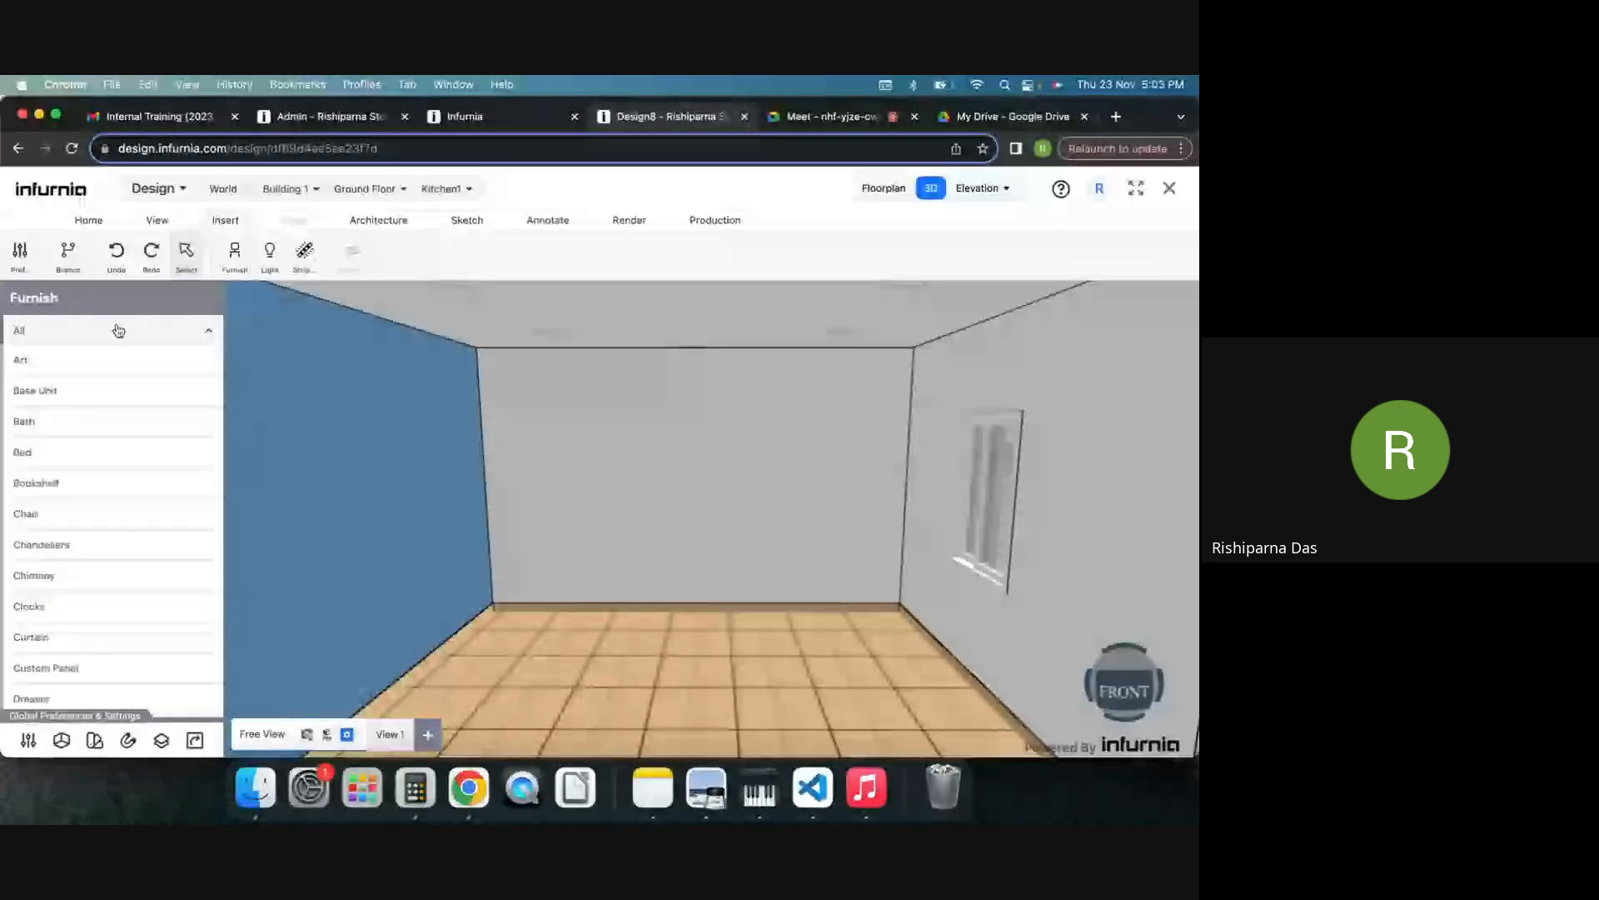
click(56, 400)
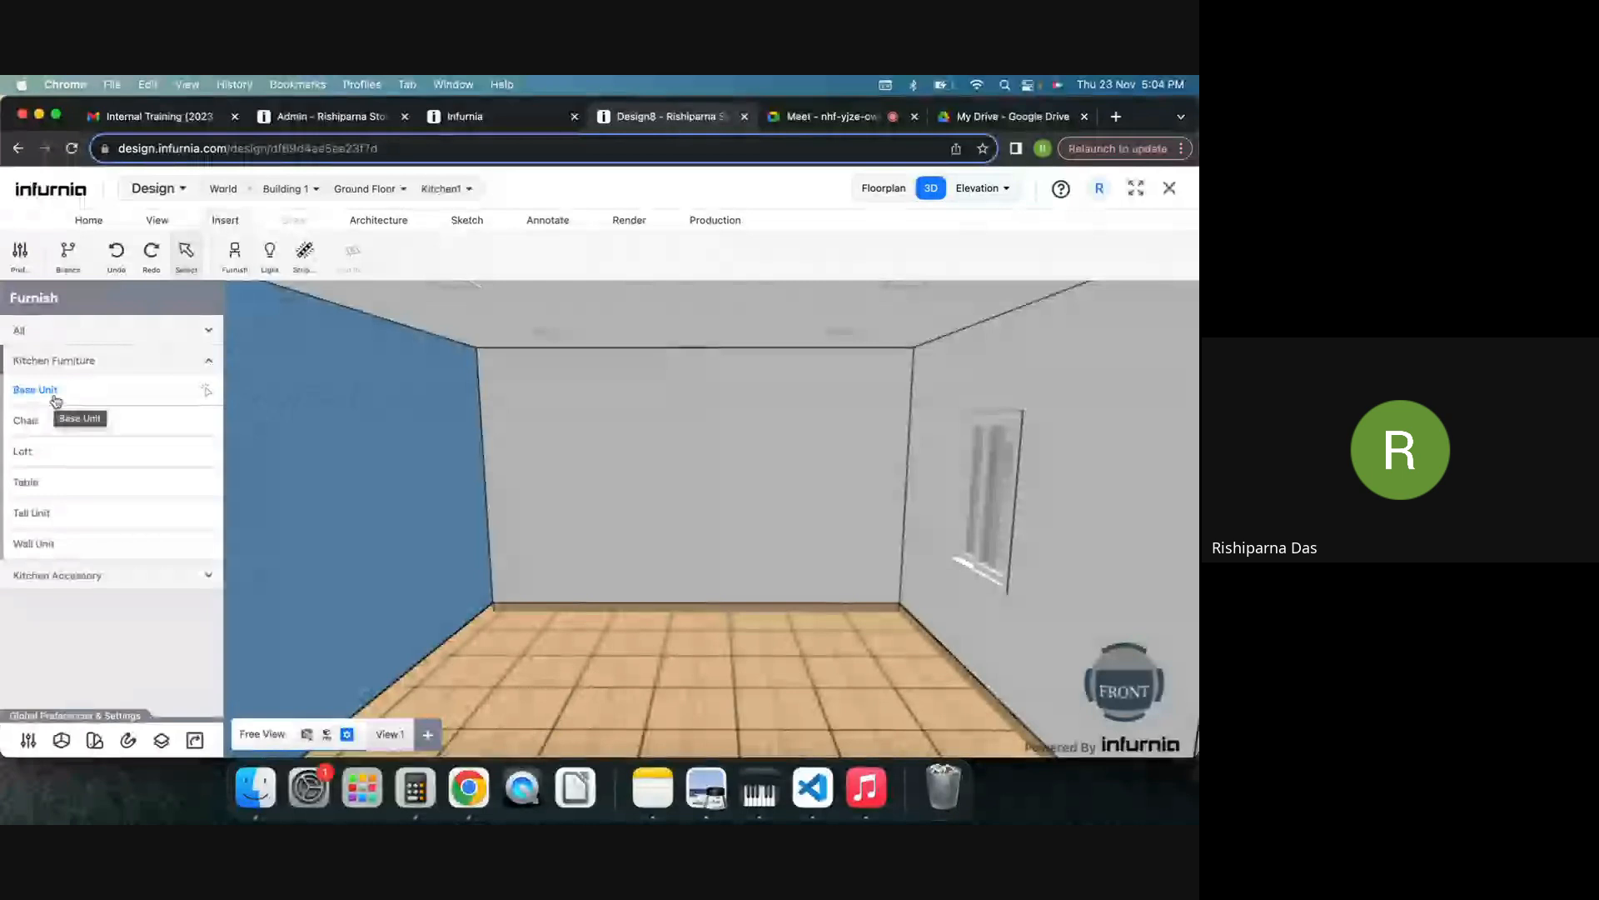
click(56, 401)
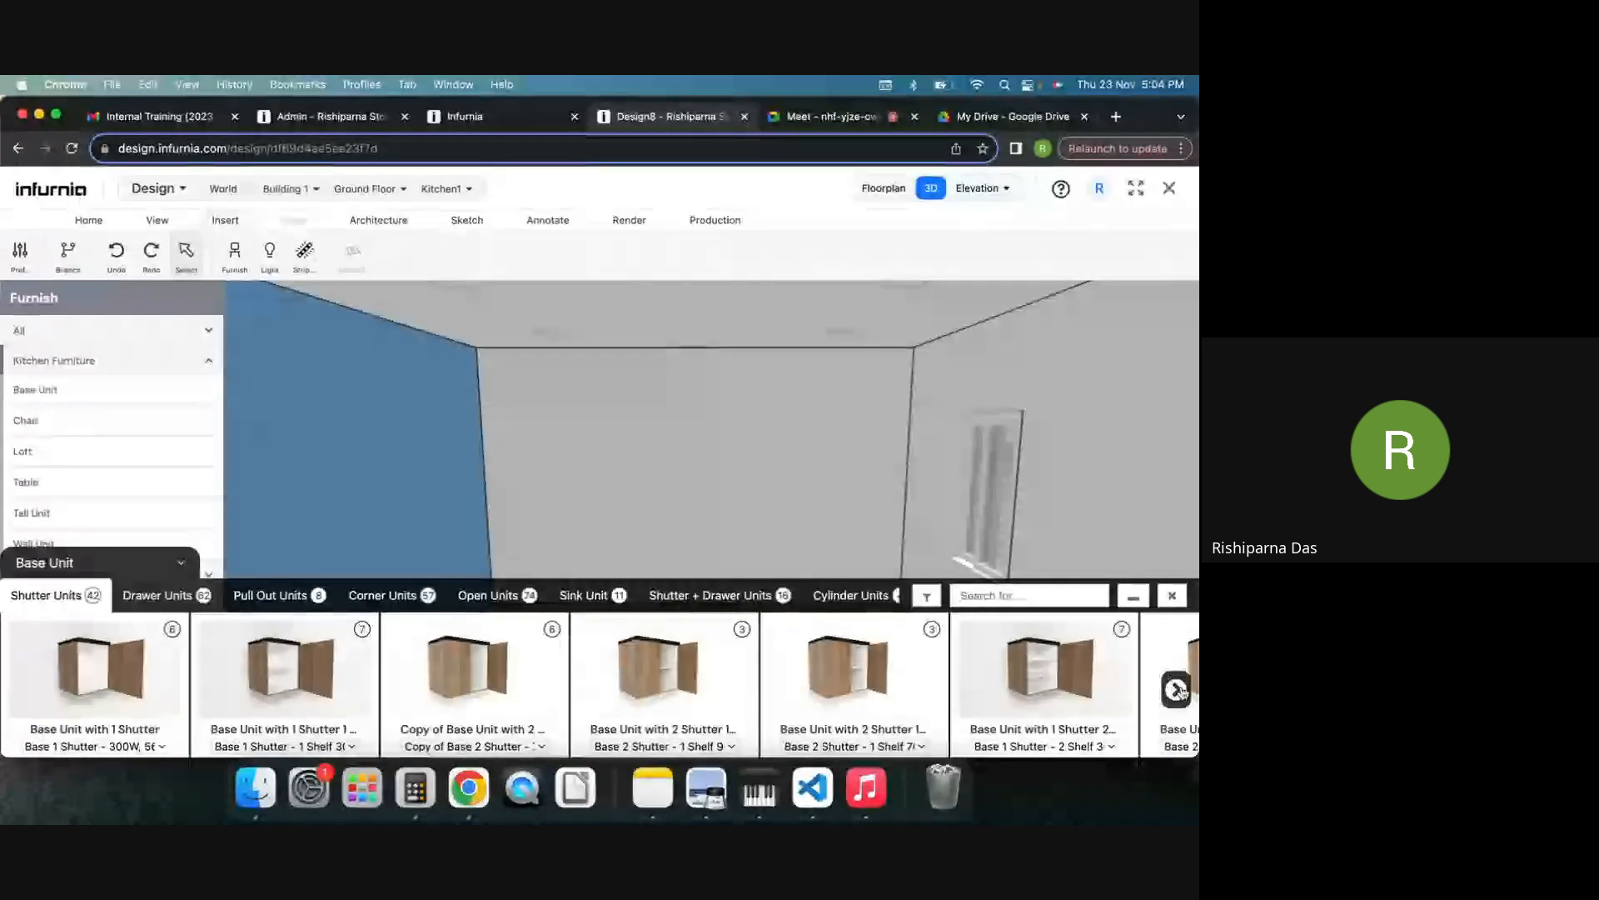
Step: Place a two-shutter, two-shelf base unit, 700 mm wide, 560 mm deep and 720 mm high, against the kitchen's back wall
click(1176, 689)
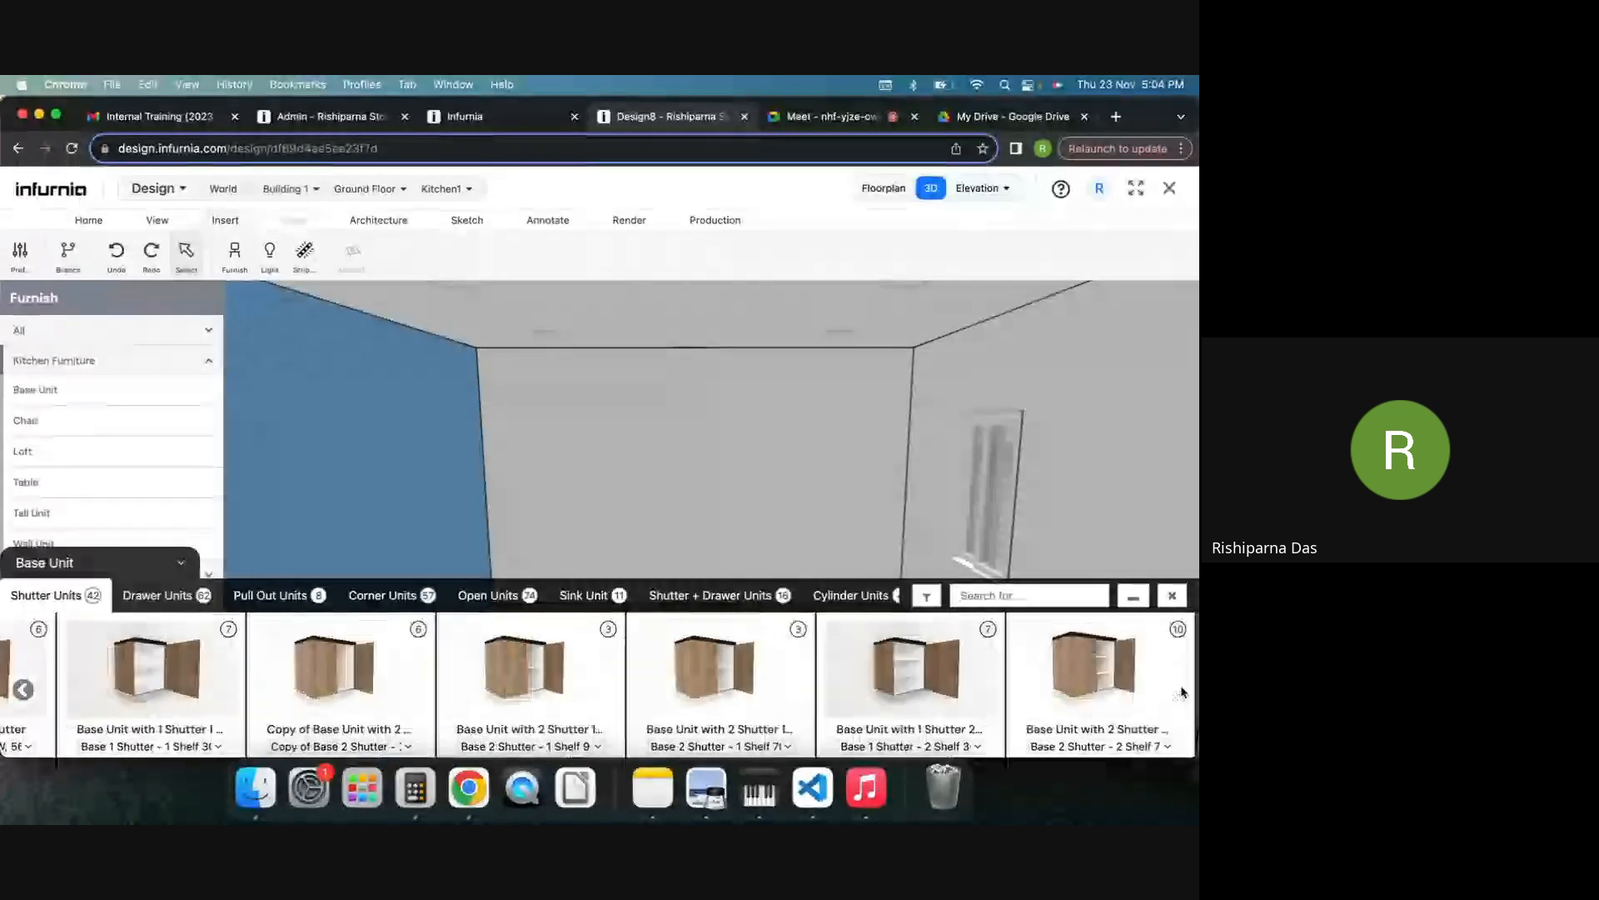
click(1165, 678)
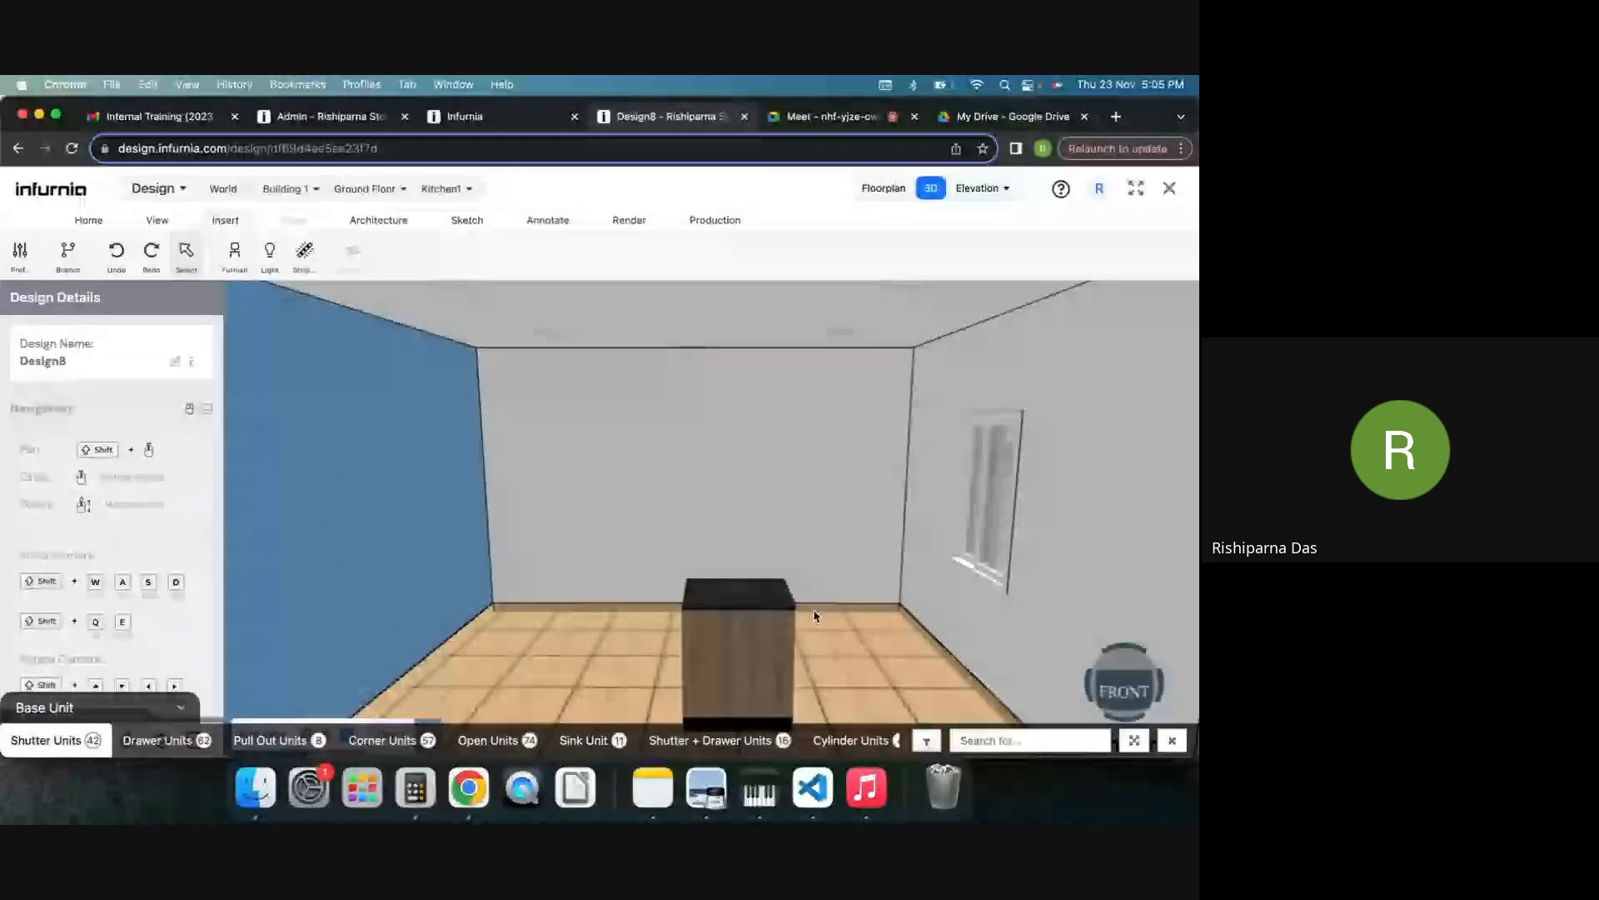
drag(814, 615, 858, 666)
drag(776, 493, 777, 421)
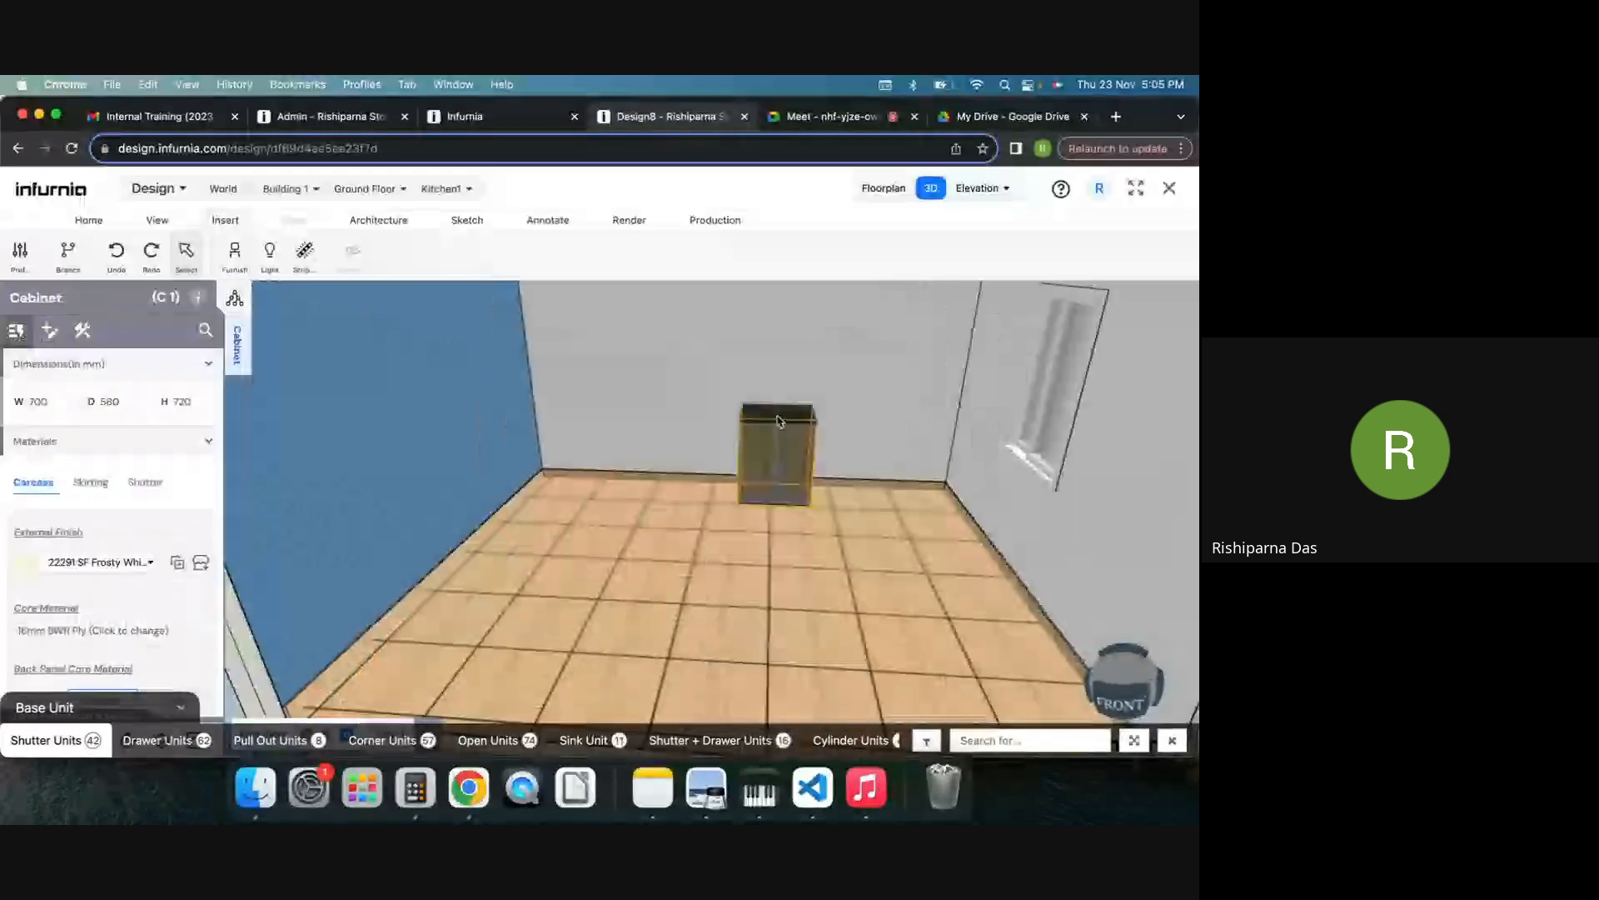
Step: Close the recording panel in the Google Meet call and switch back to the Design8 project in Infurnia
click(969, 747)
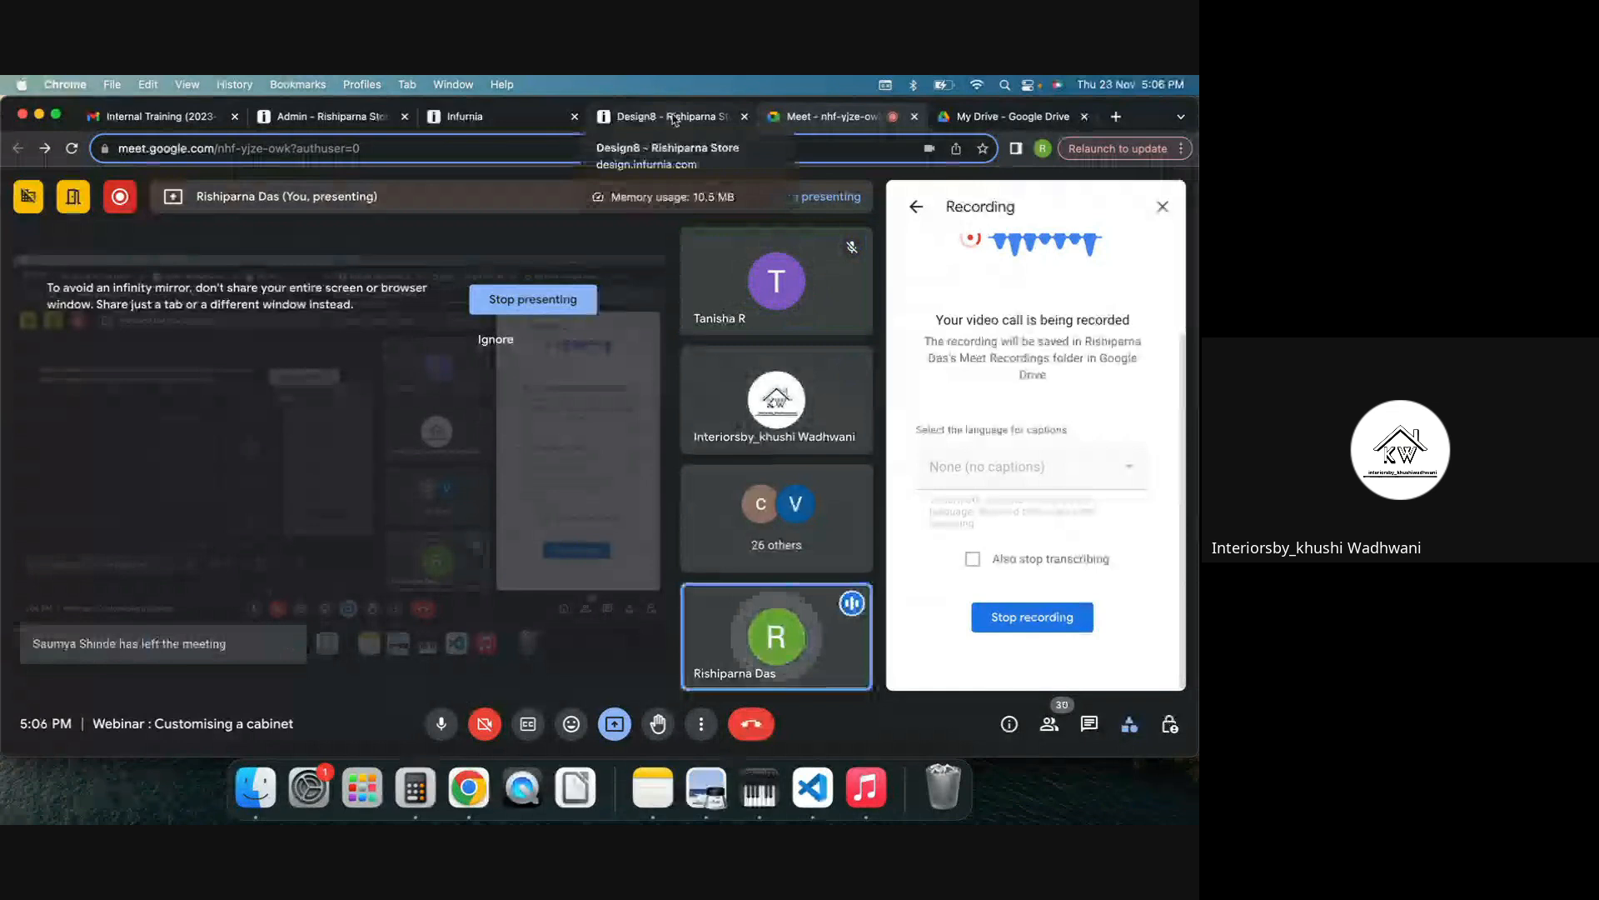
click(1163, 206)
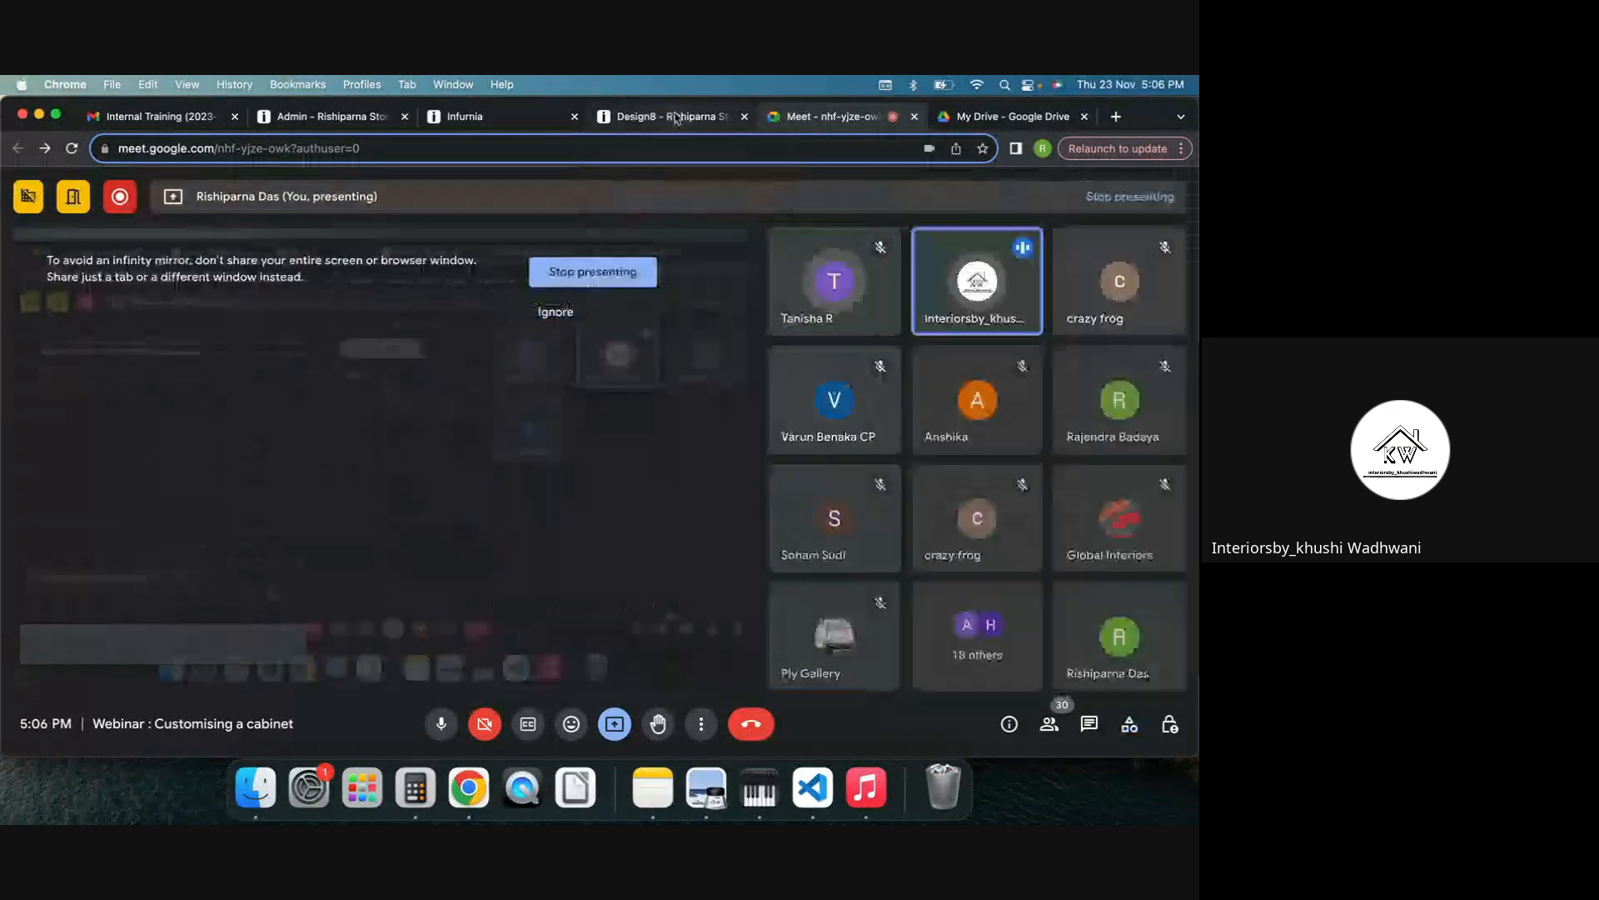
click(676, 117)
click(833, 116)
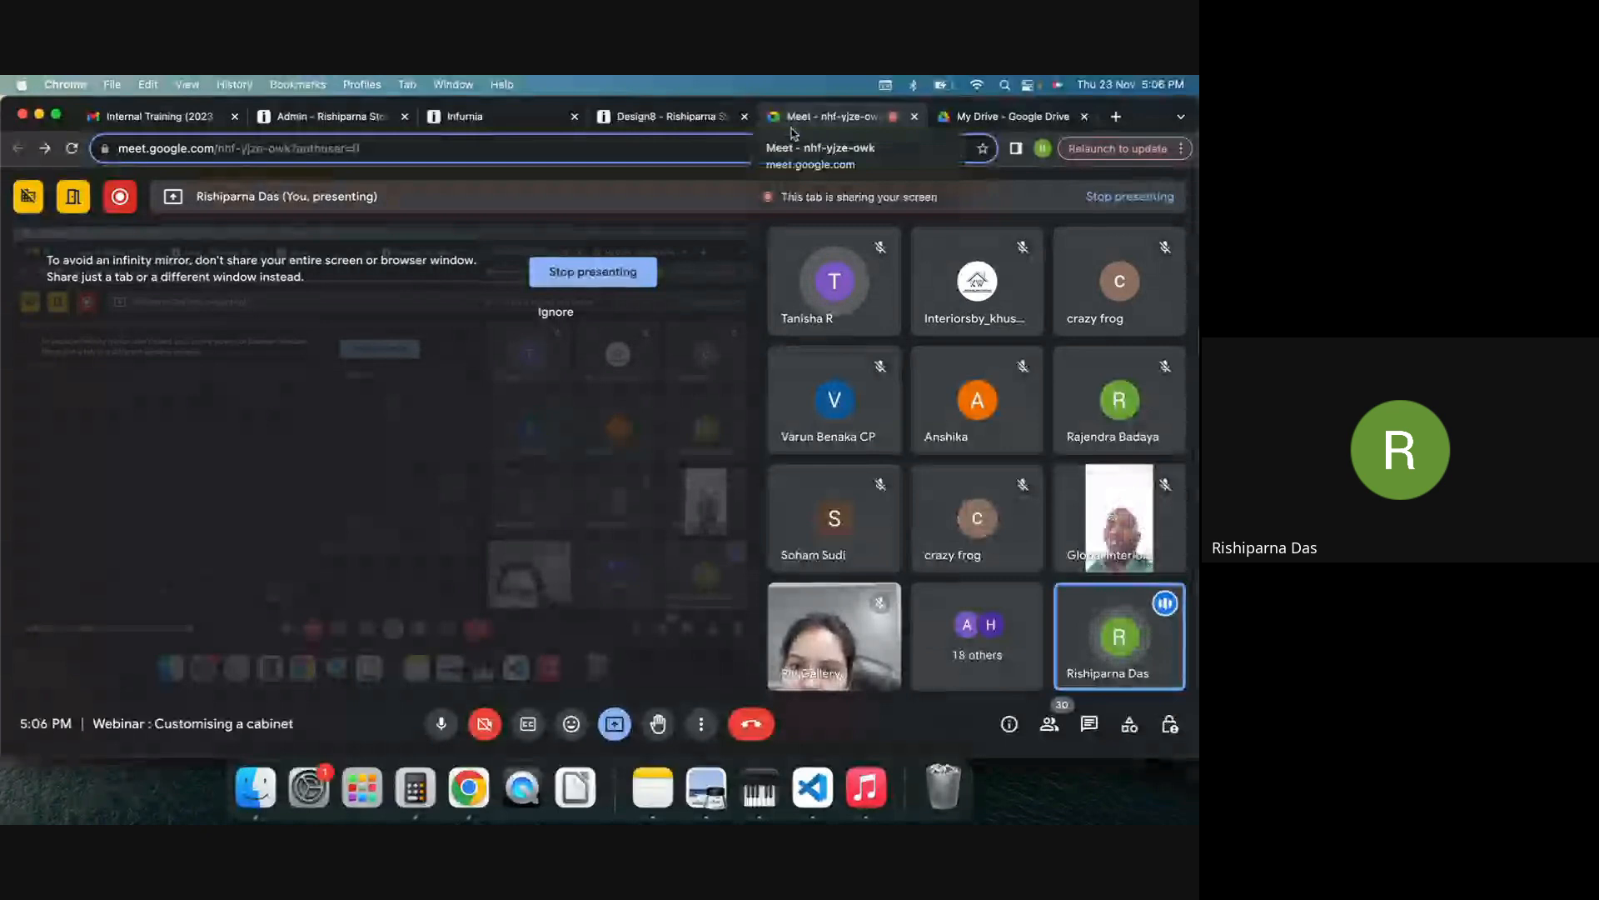
click(689, 119)
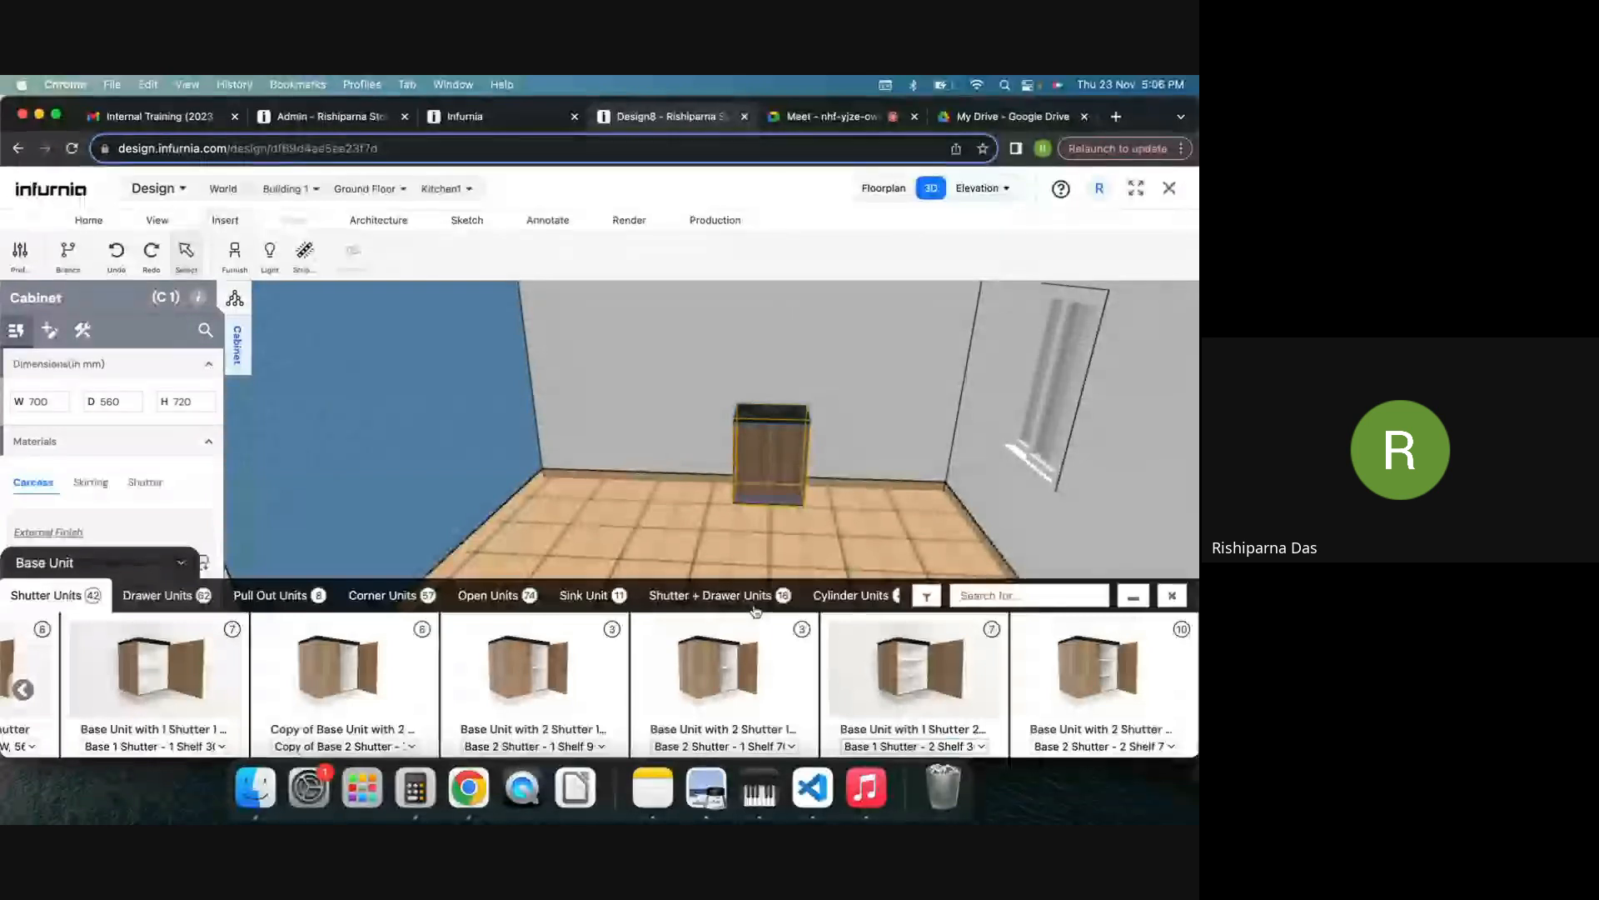
Step: Examine the size variants of the one-shutter, two-shelf base unit and the range of Drawer Units in the catalogue
click(924, 747)
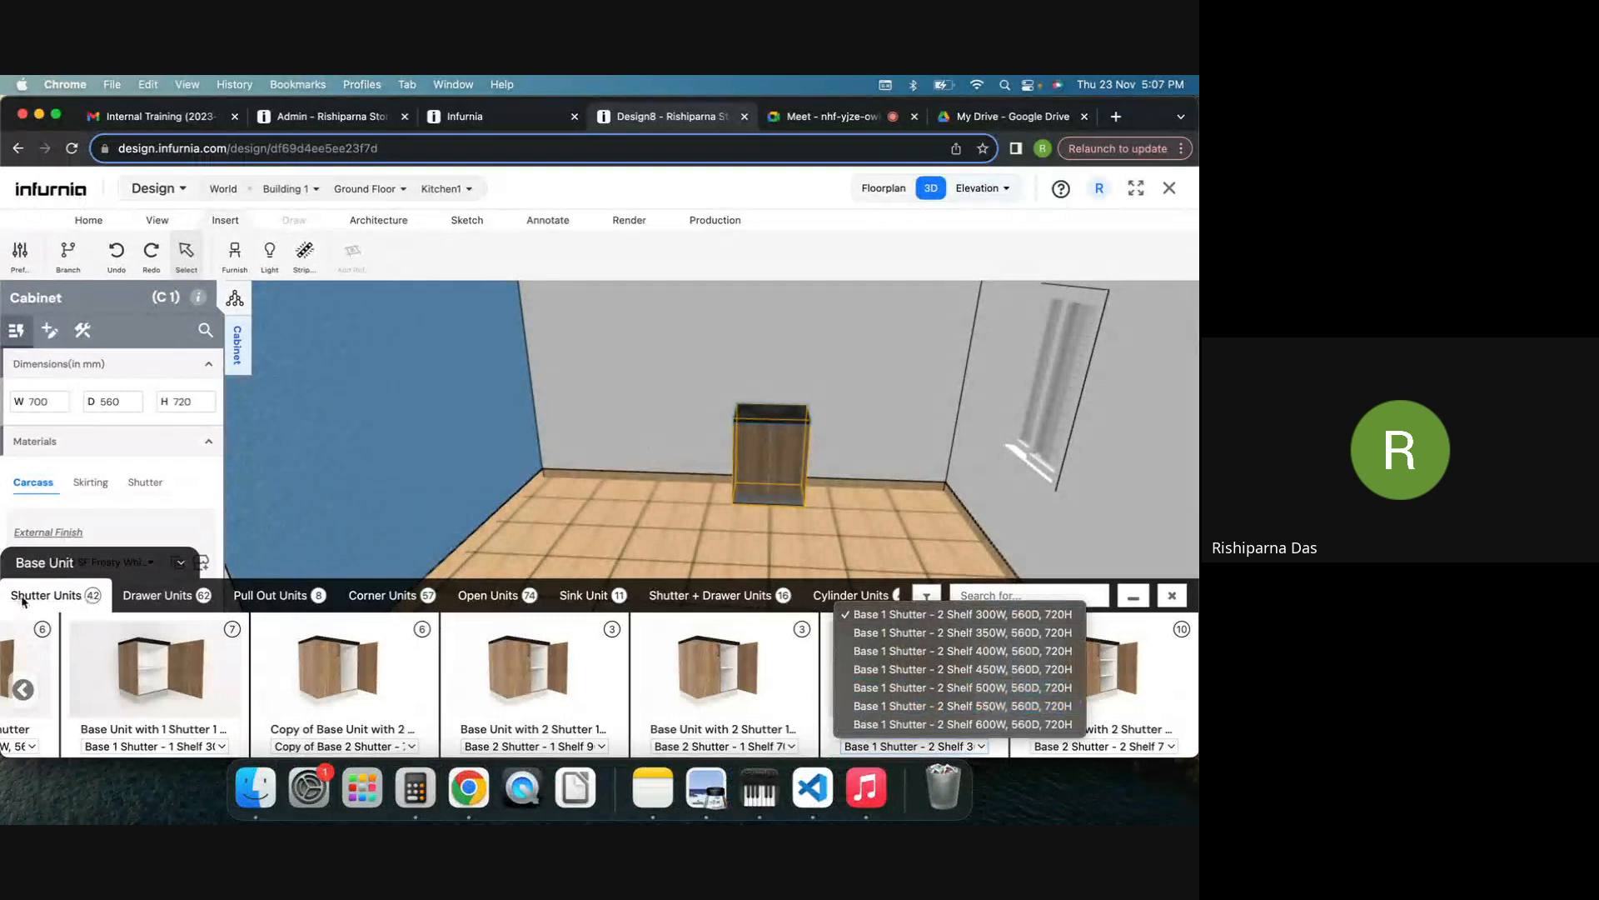
click(170, 597)
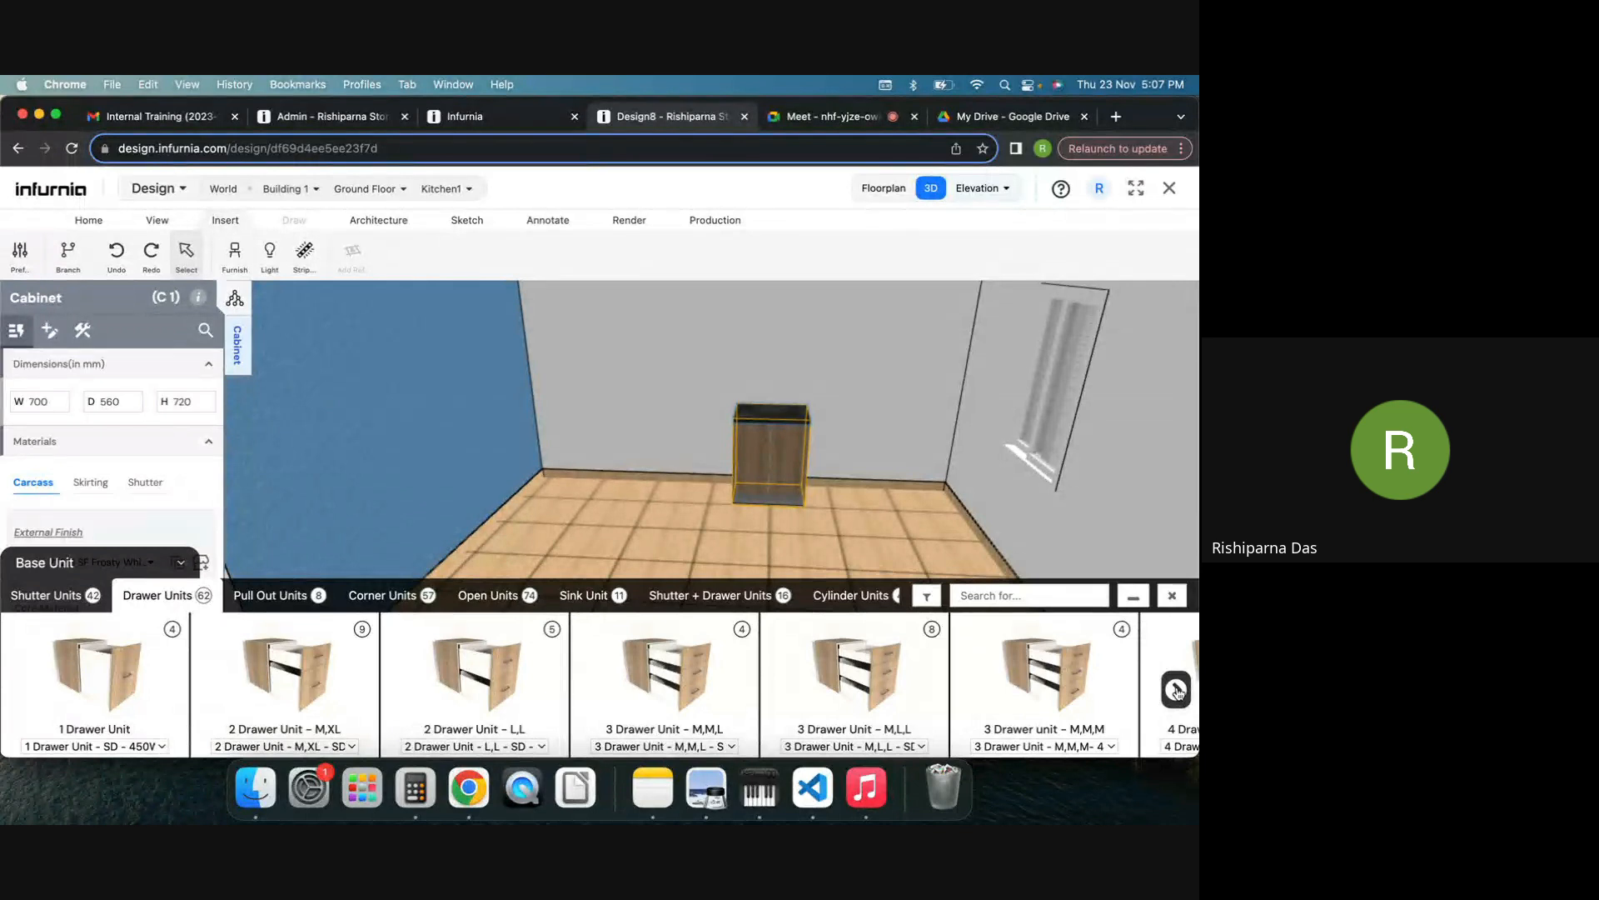
click(1176, 689)
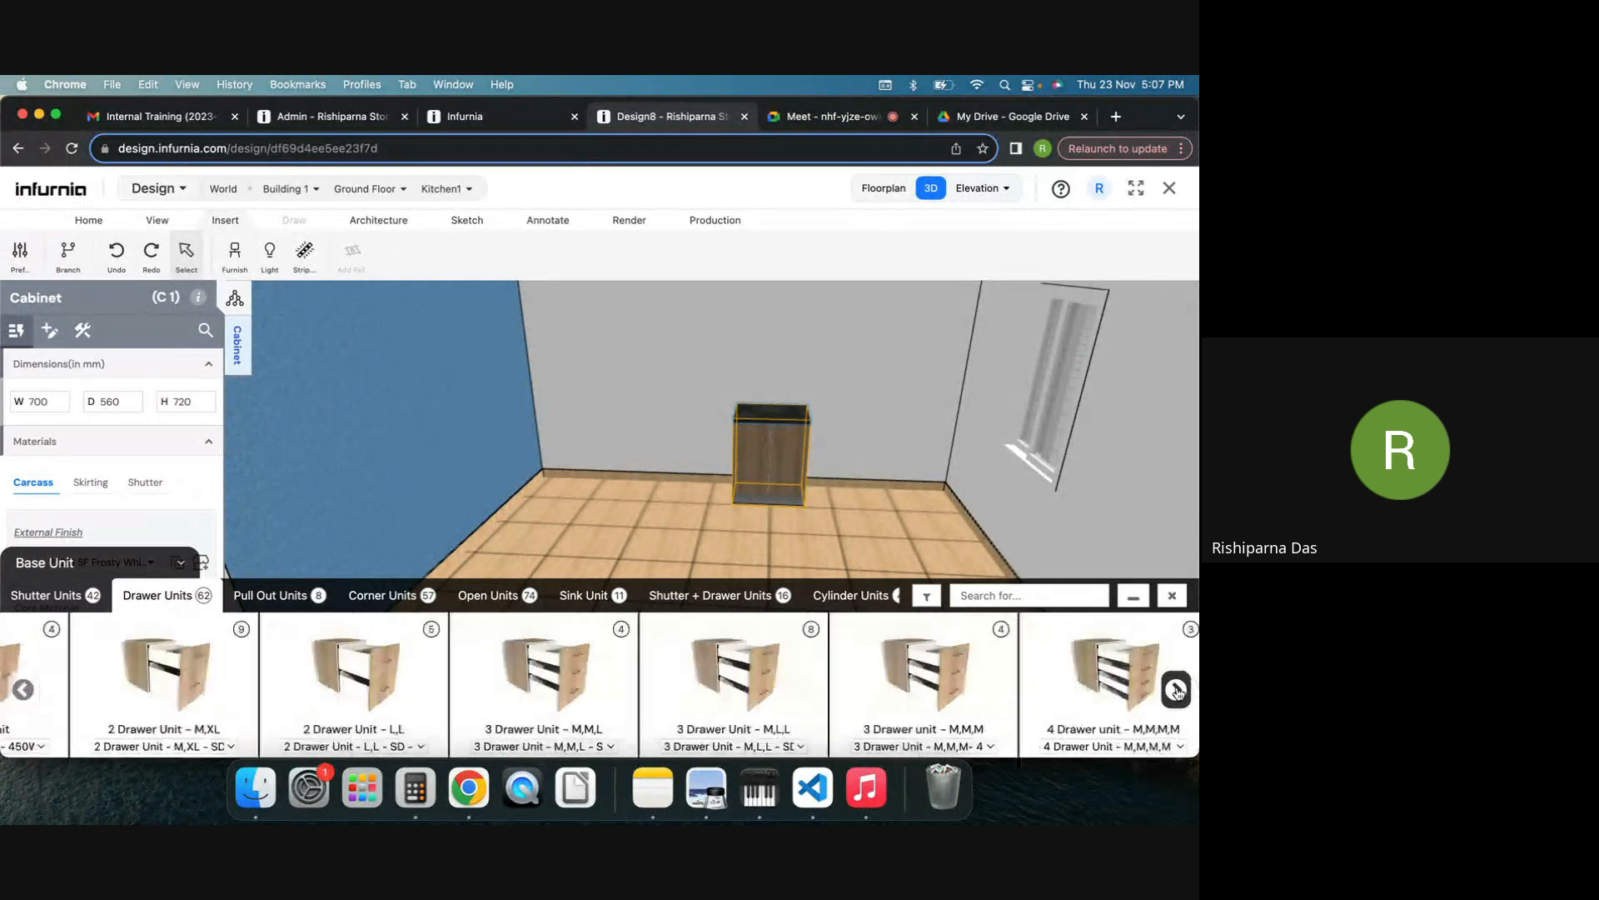
click(1176, 689)
click(1176, 690)
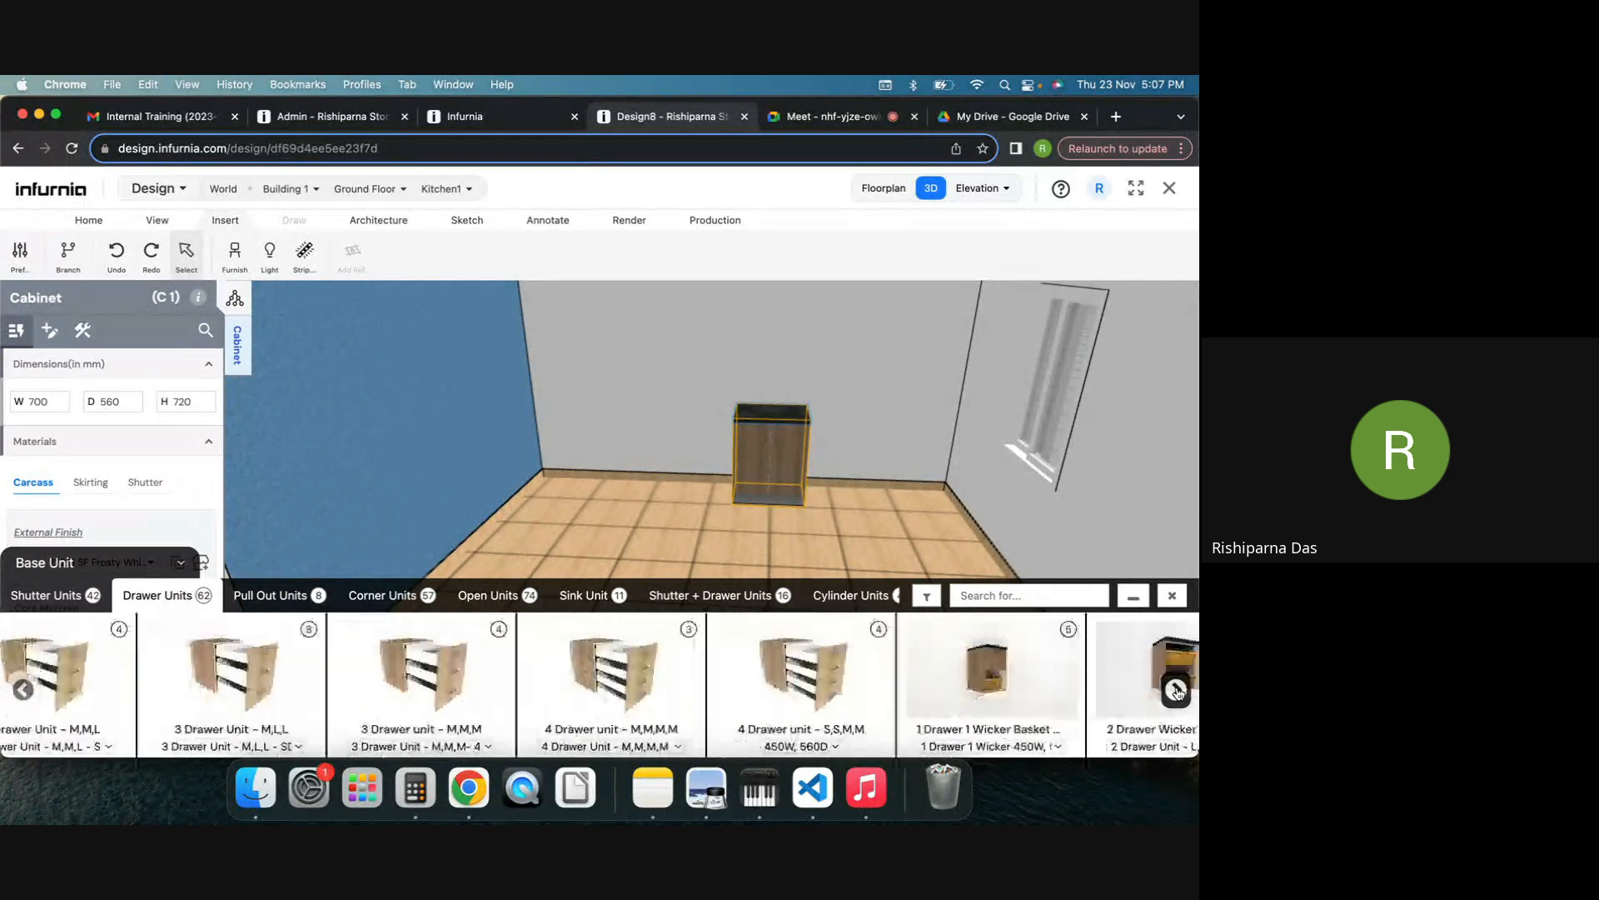
click(1176, 689)
click(1176, 689)
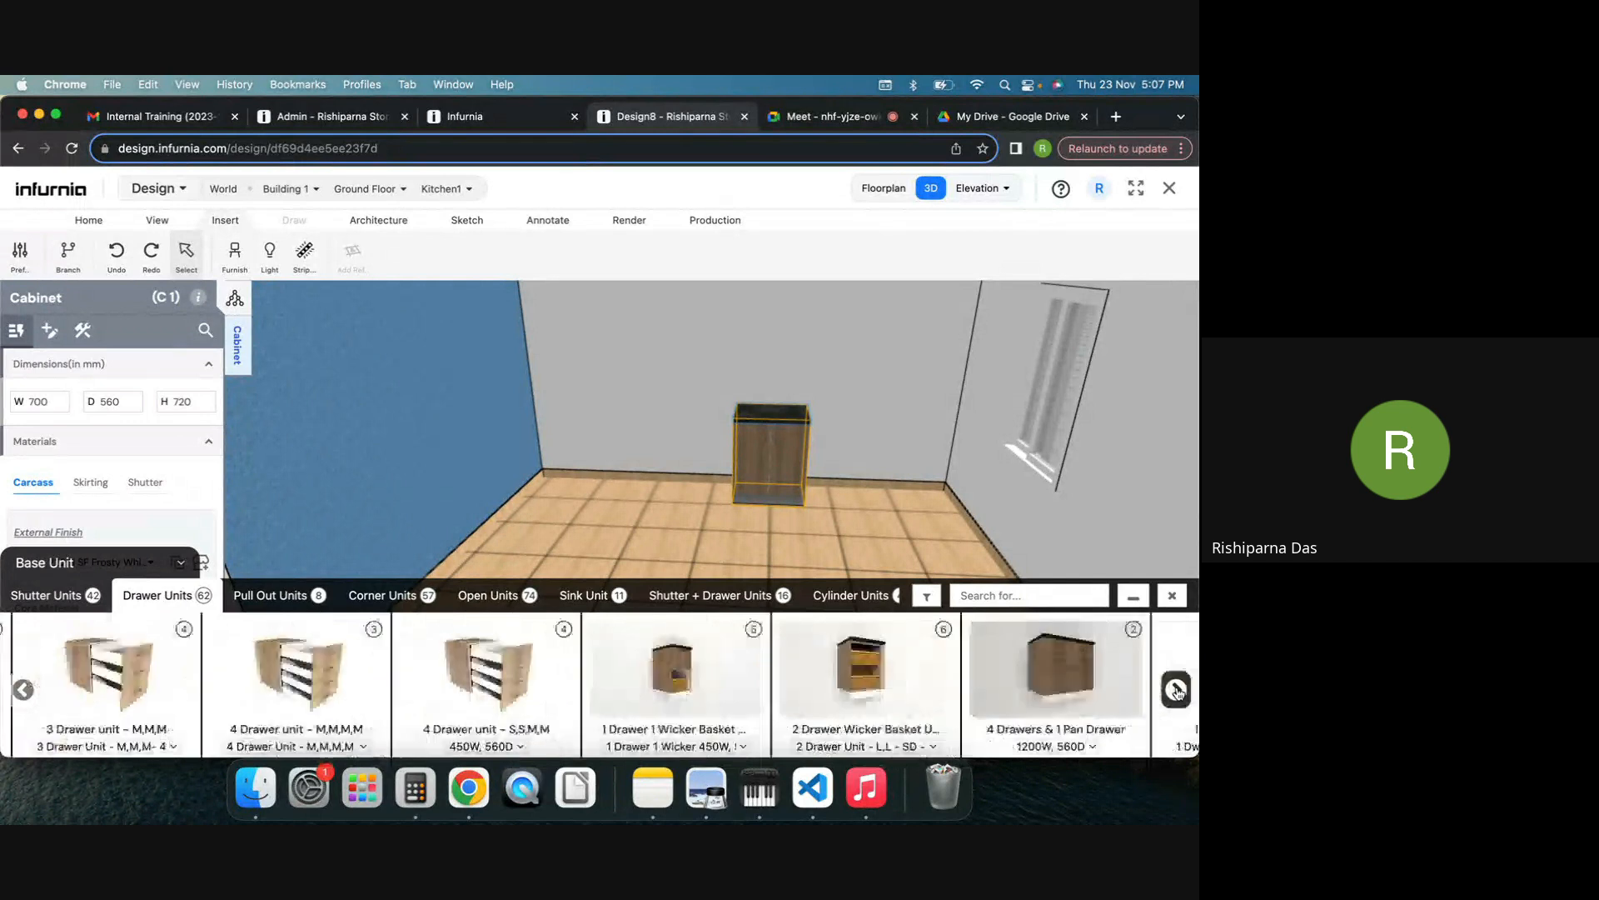
click(1176, 690)
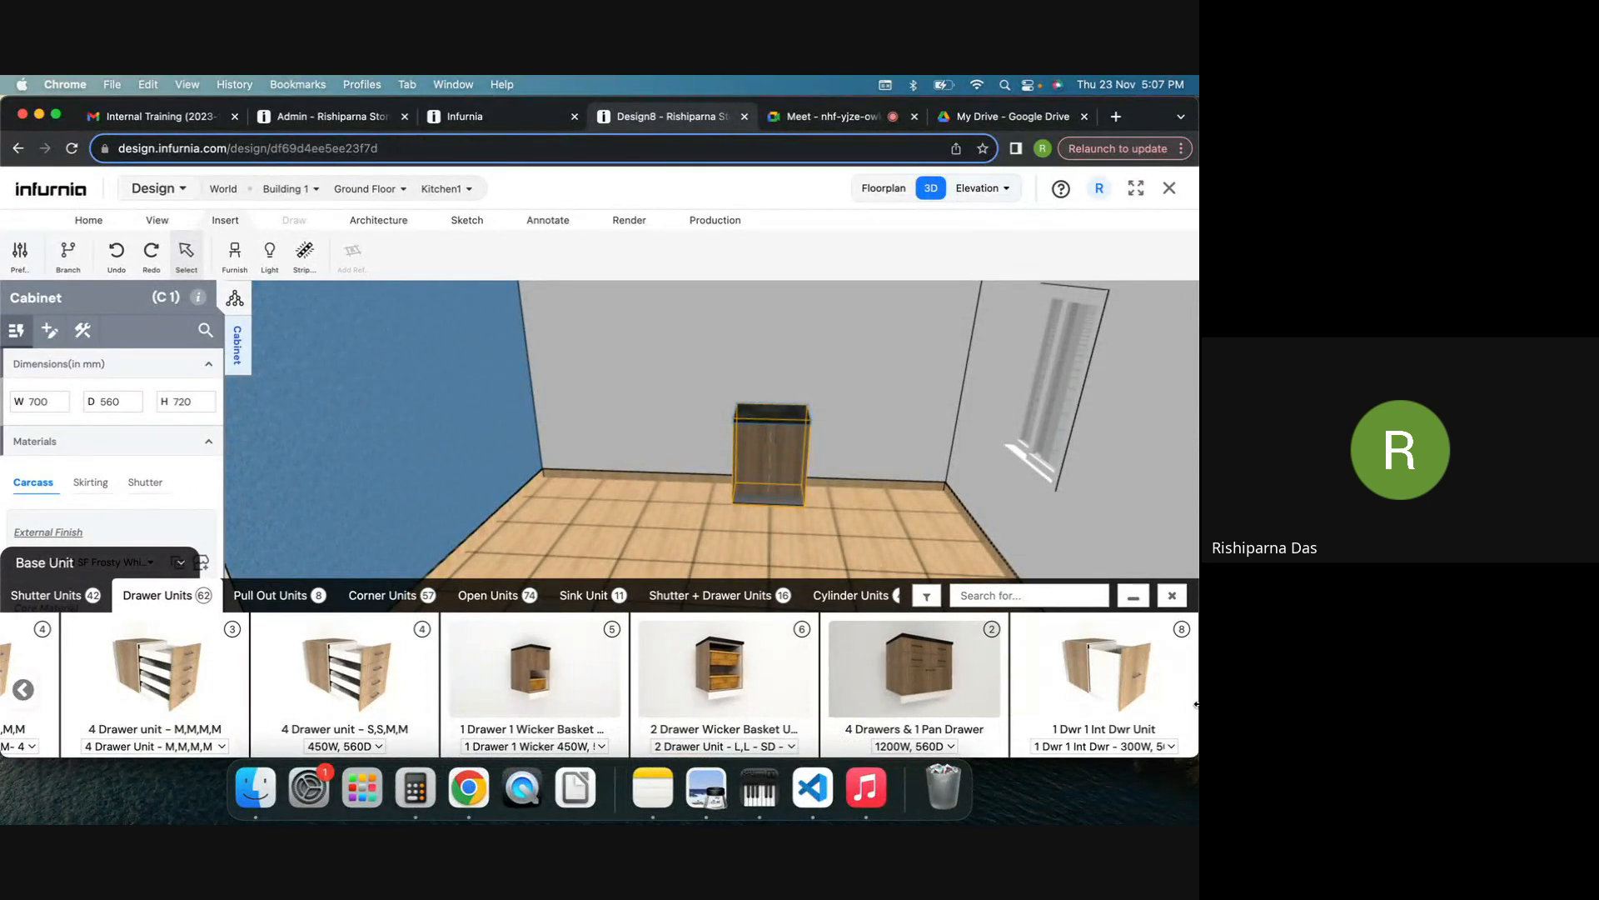
scroll(1176, 695, right, 1)
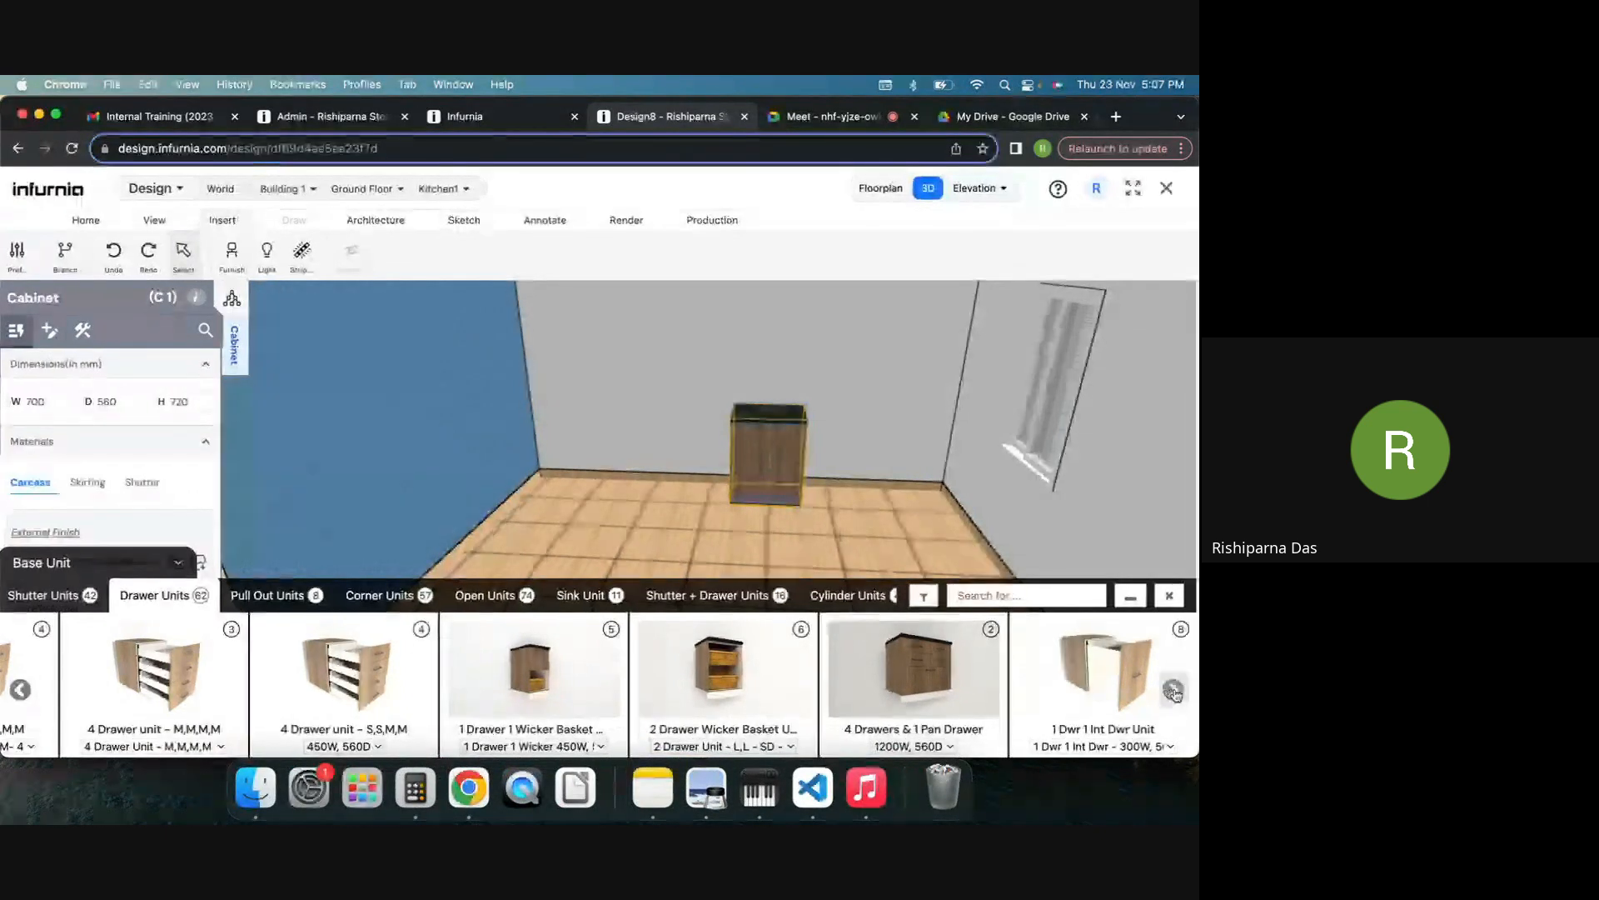
scroll(276, 708, left, 1)
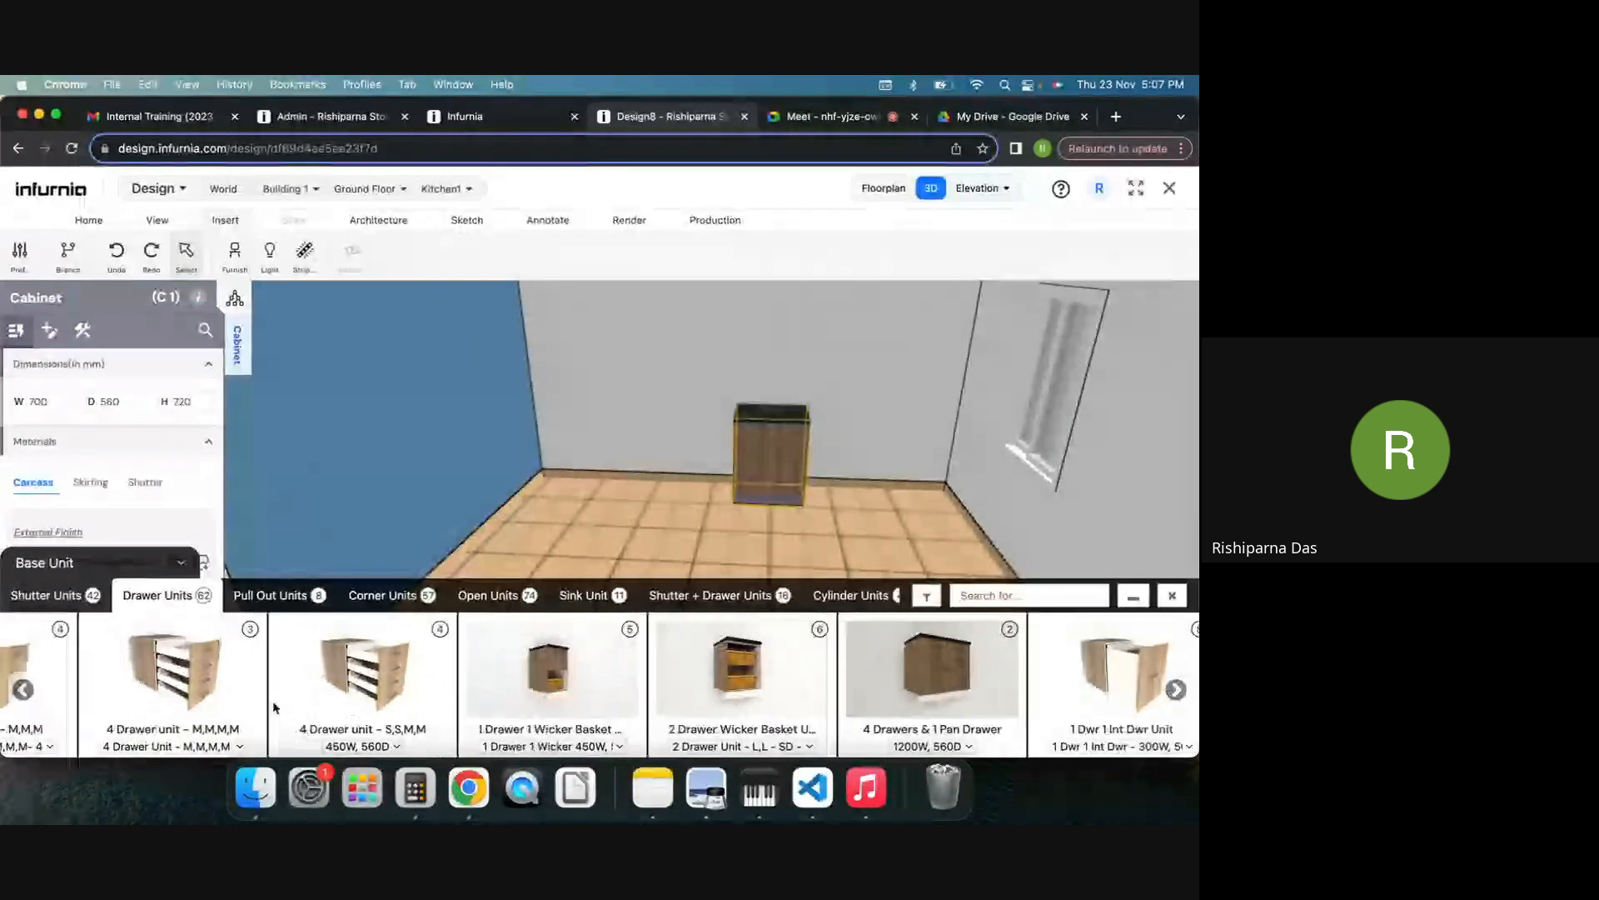
Step: Examine the Pull Out Units and the full range of Corner Units in the base unit catalogue
click(277, 595)
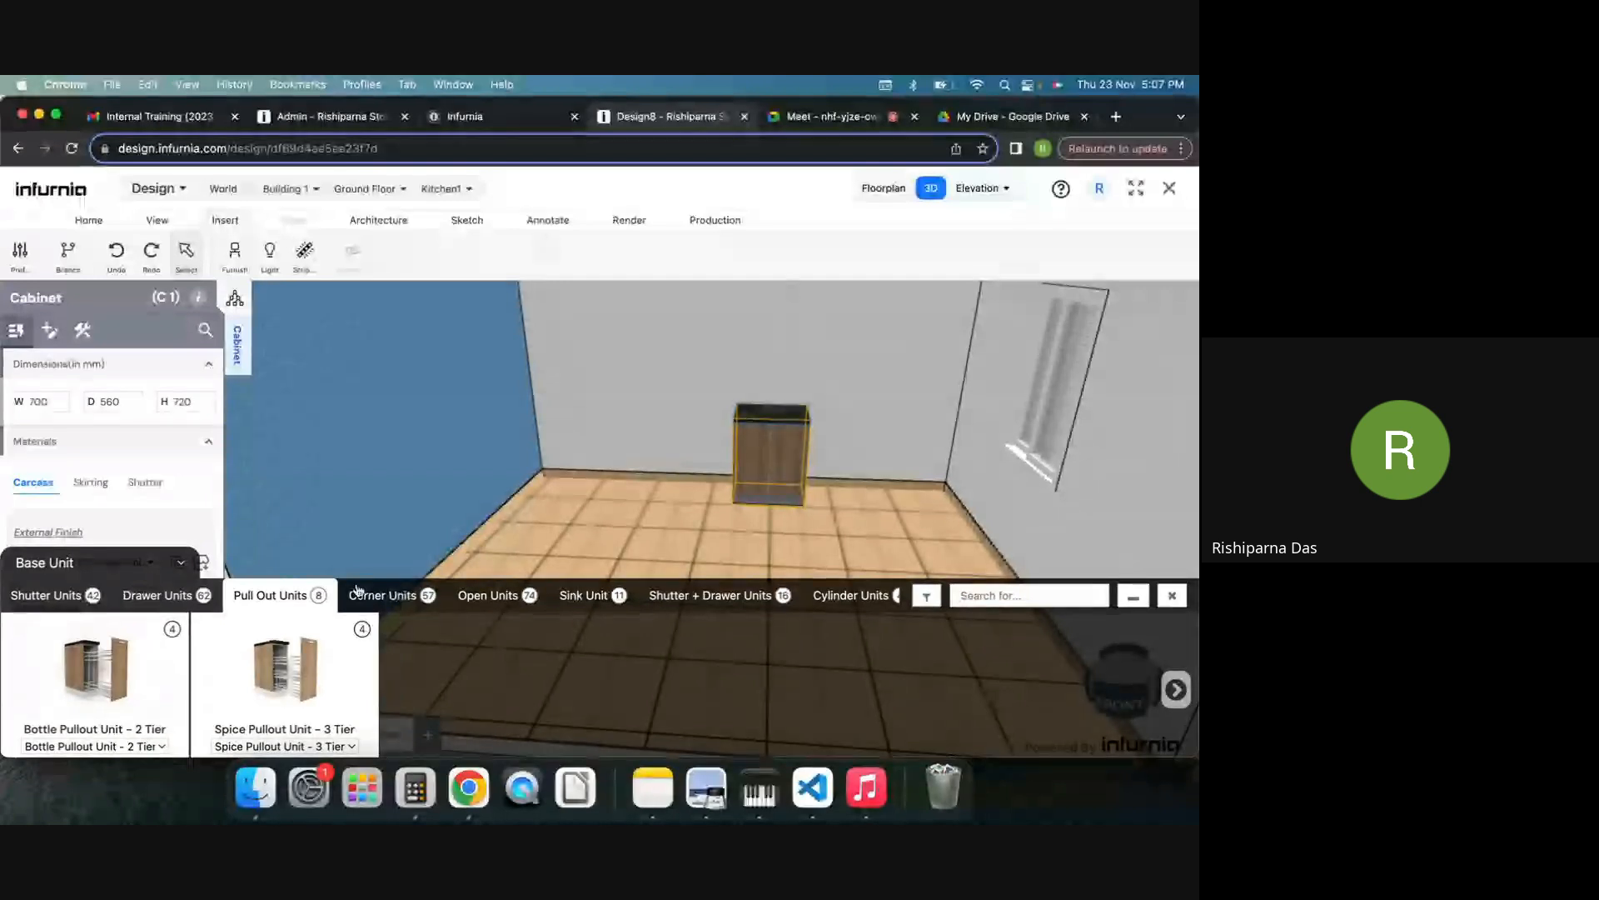
click(358, 592)
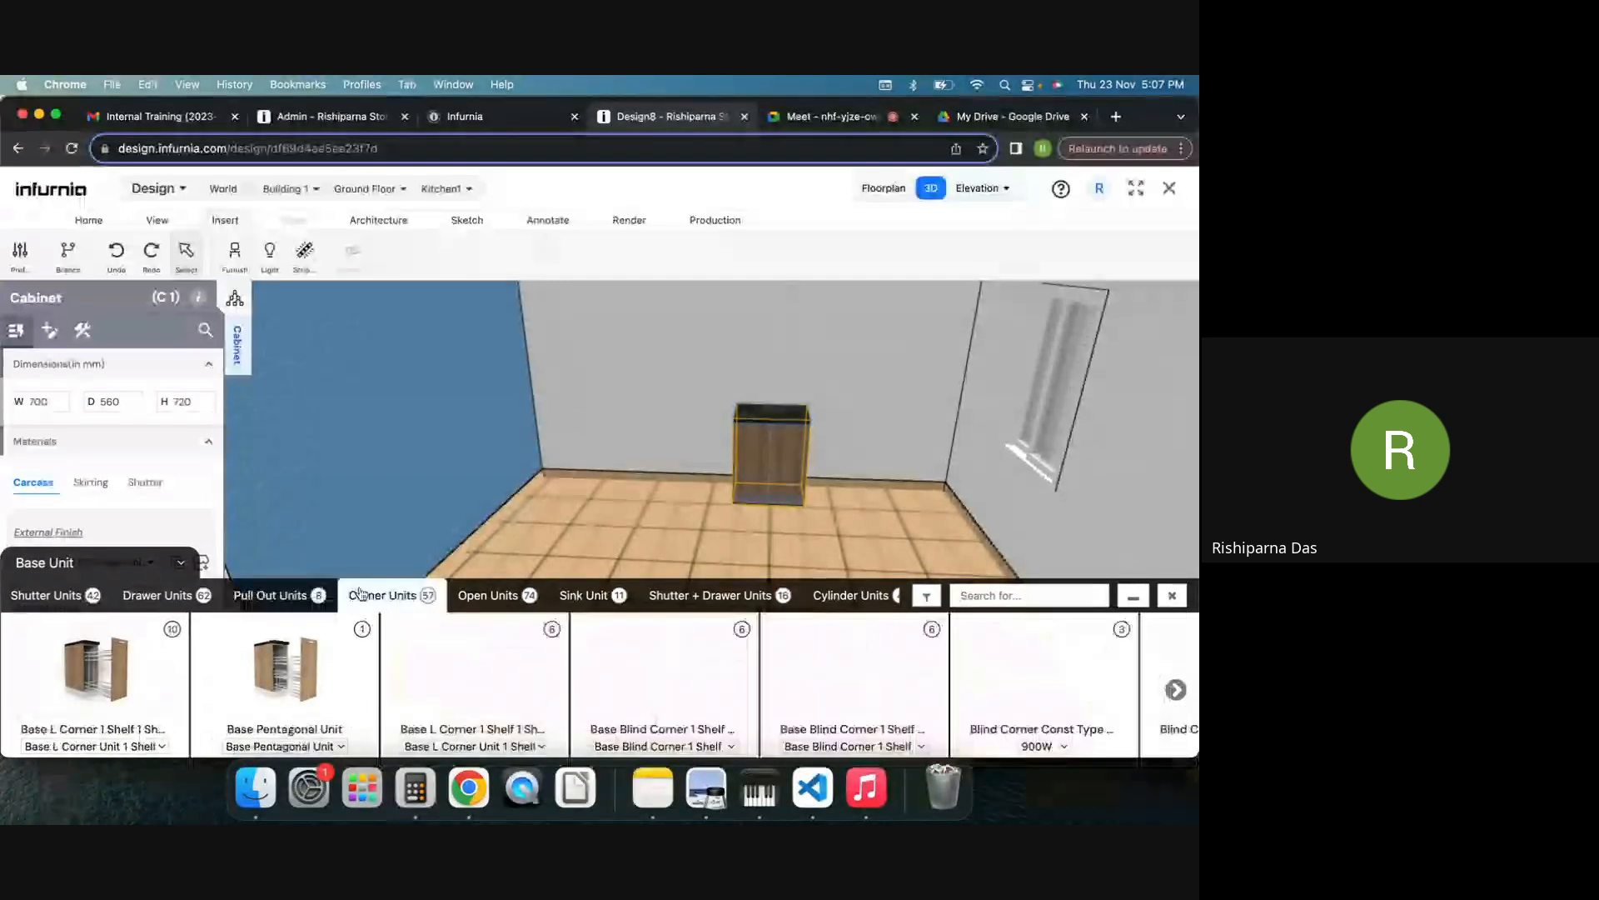
click(1177, 689)
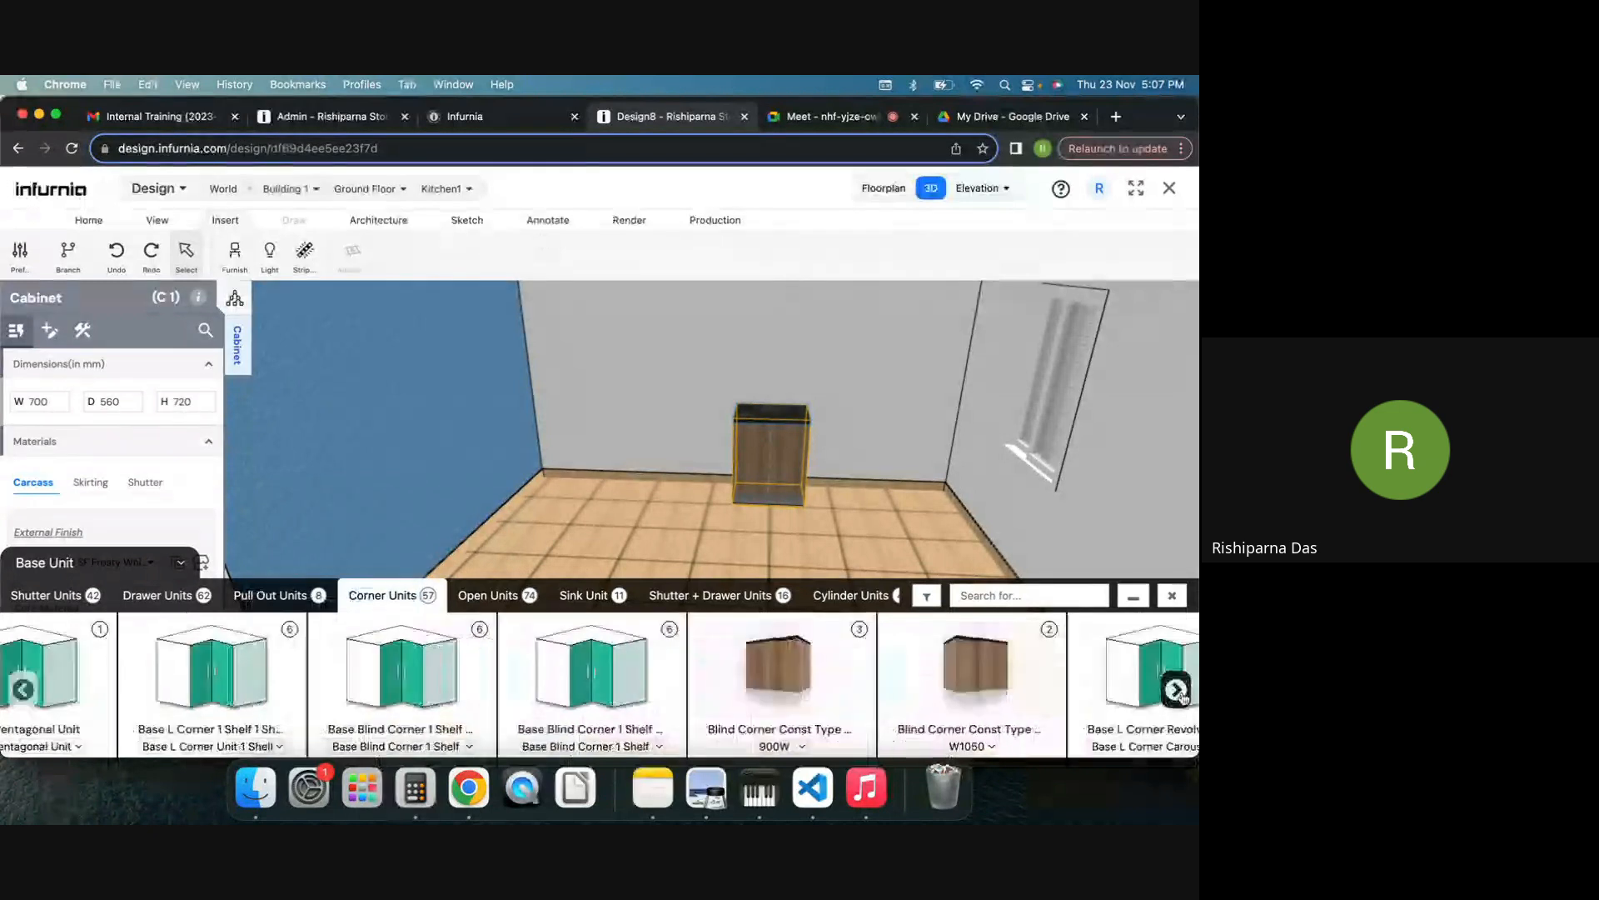
click(1177, 689)
click(1176, 690)
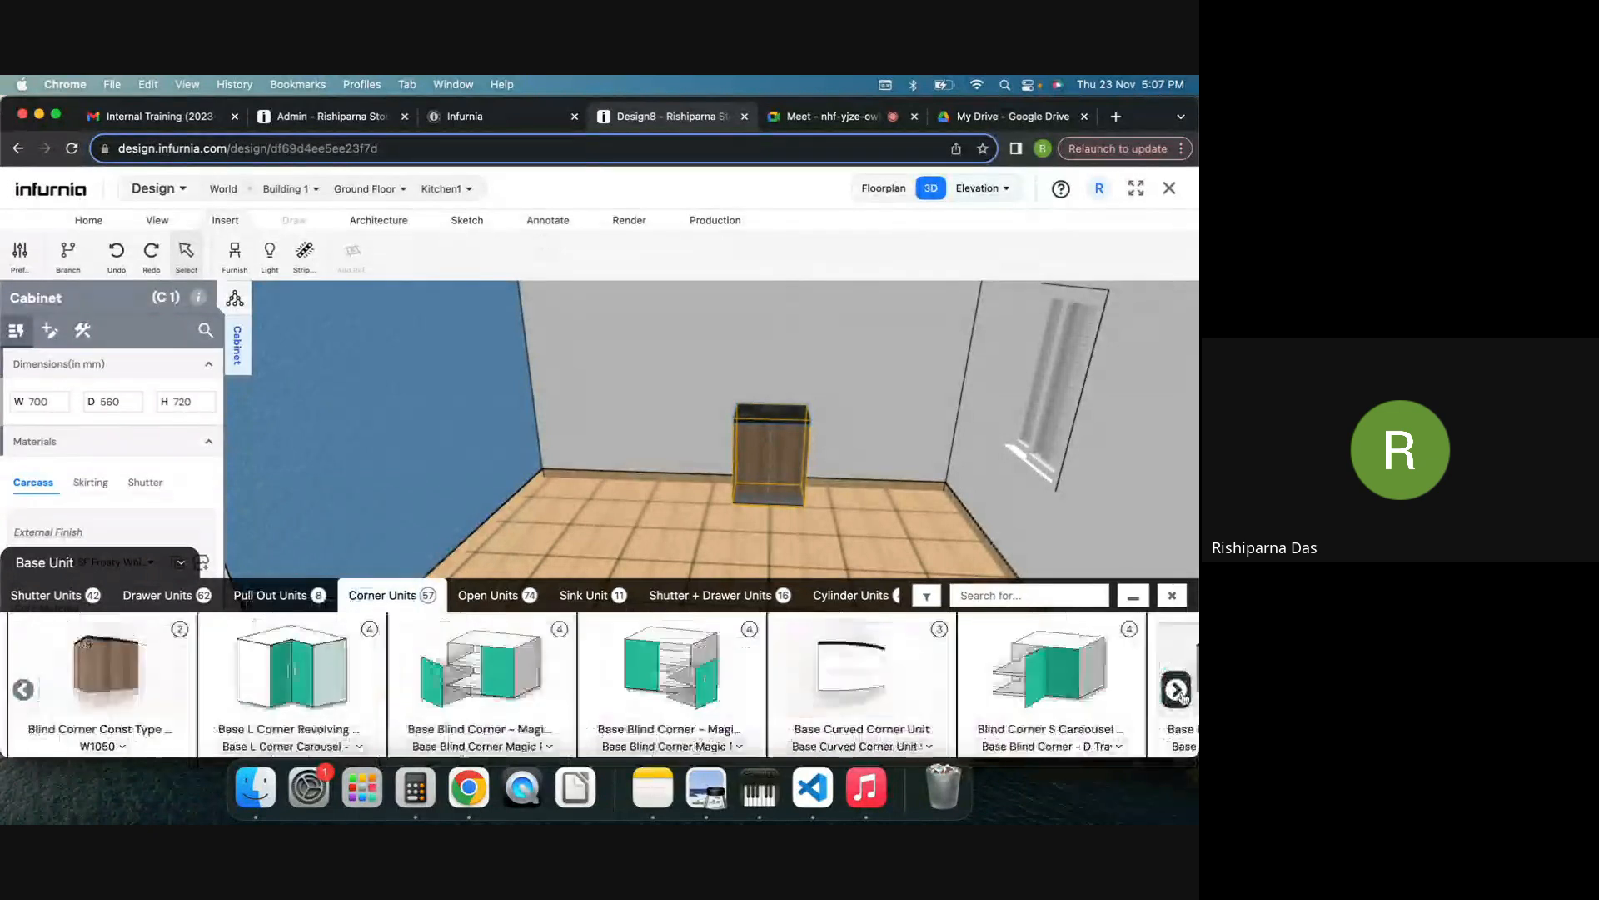
click(1176, 690)
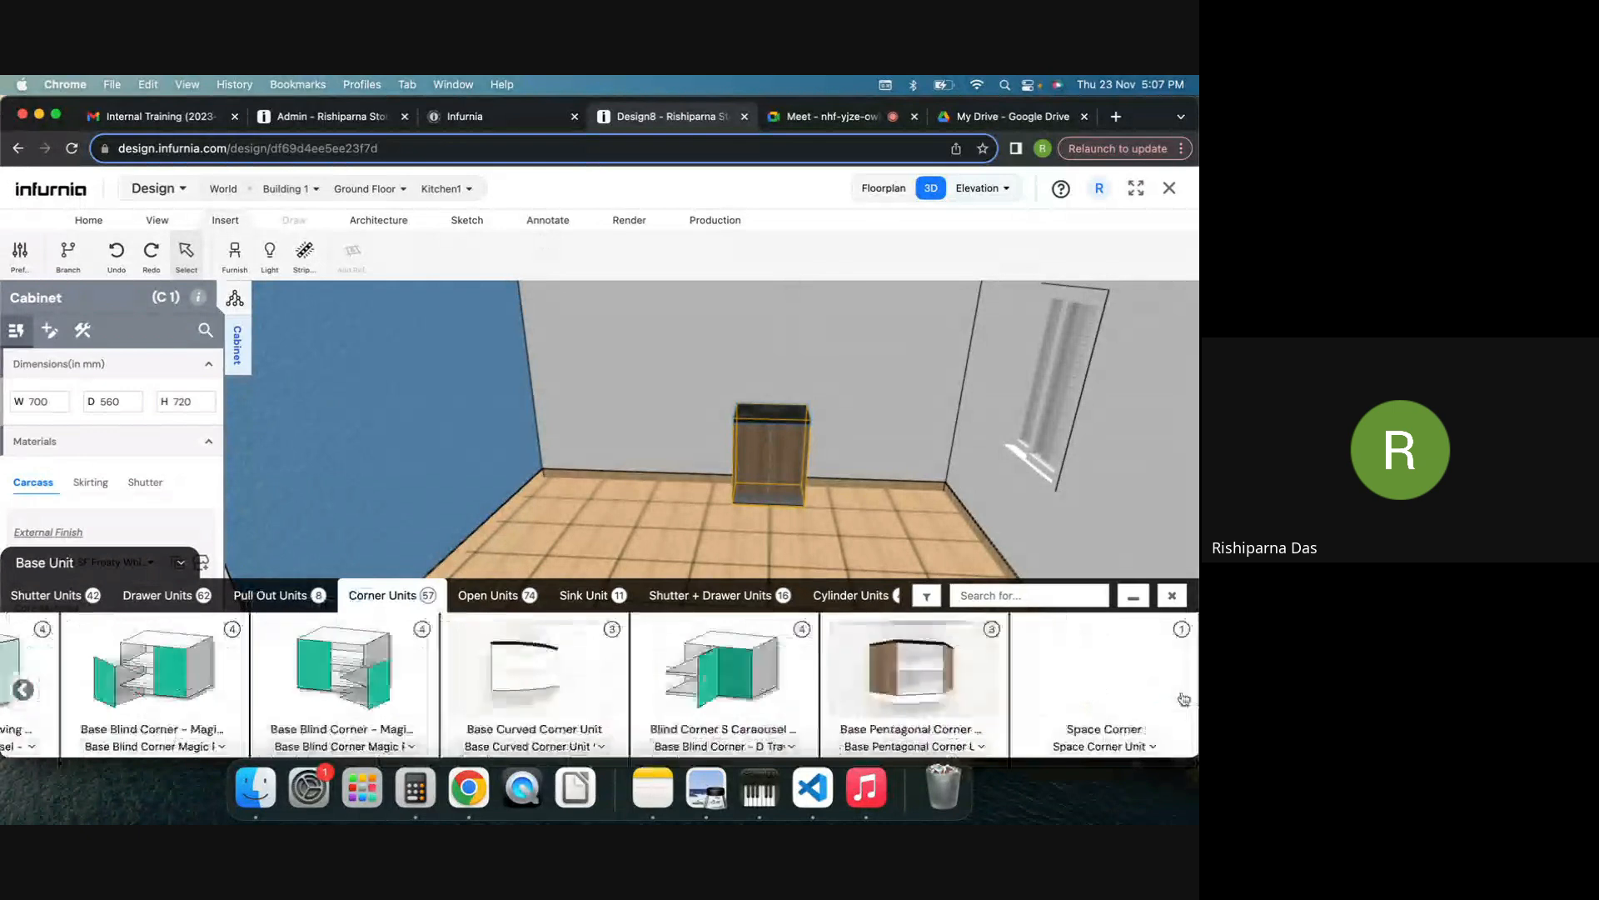
Step: Examine the Open, Sink, Shutter + Drawer, Cylinder and Appliance Unit categories of the base unit catalogue
click(492, 595)
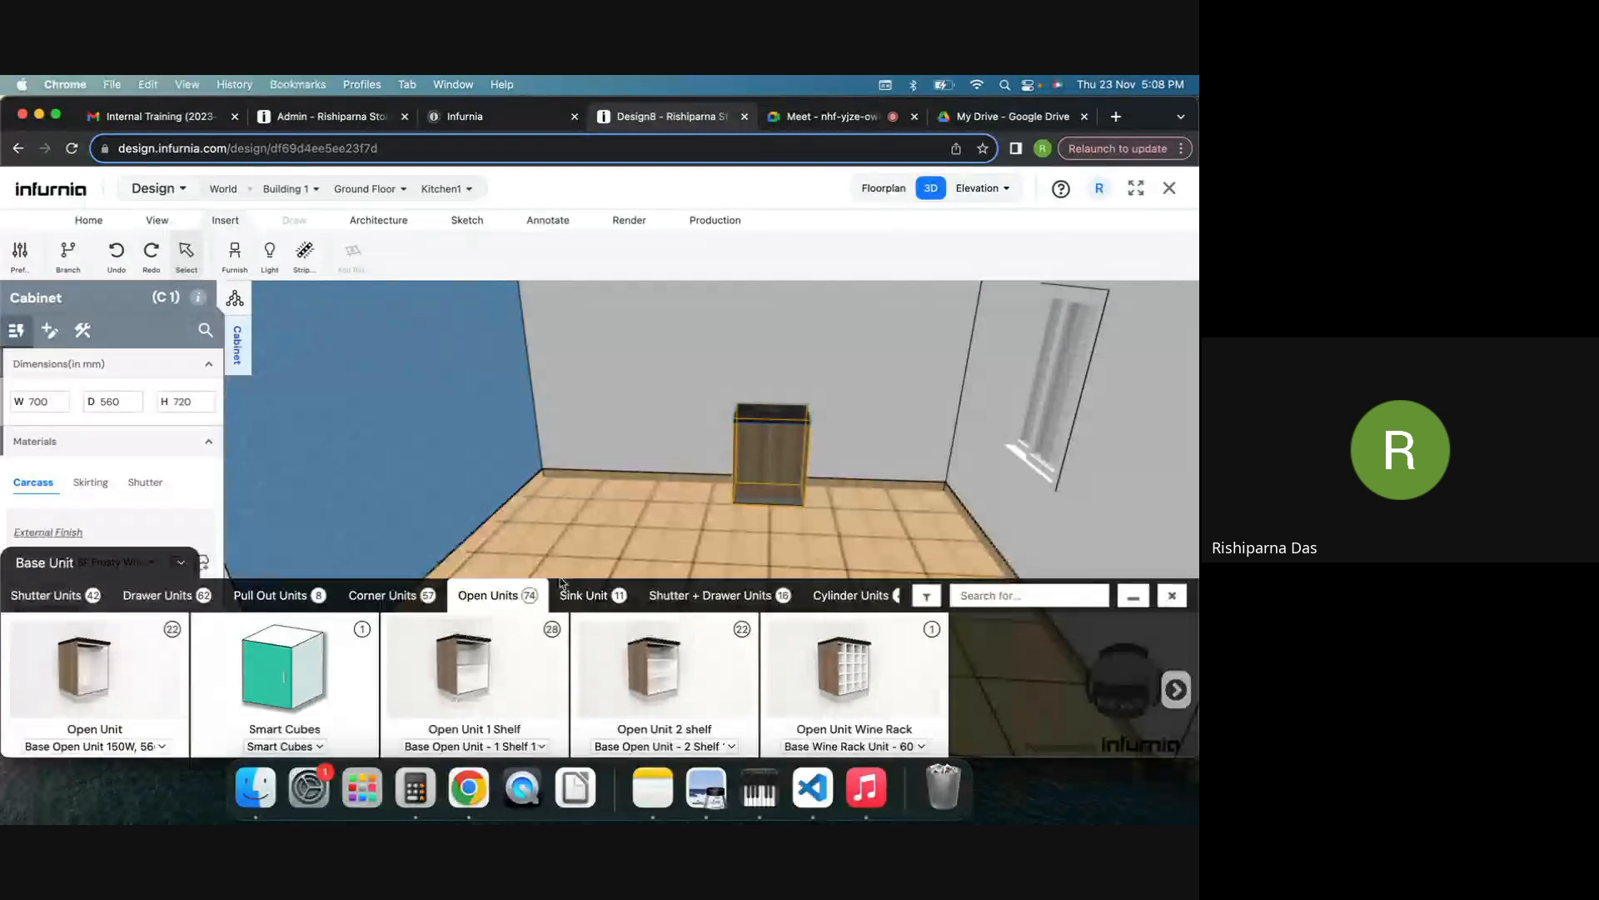
click(589, 595)
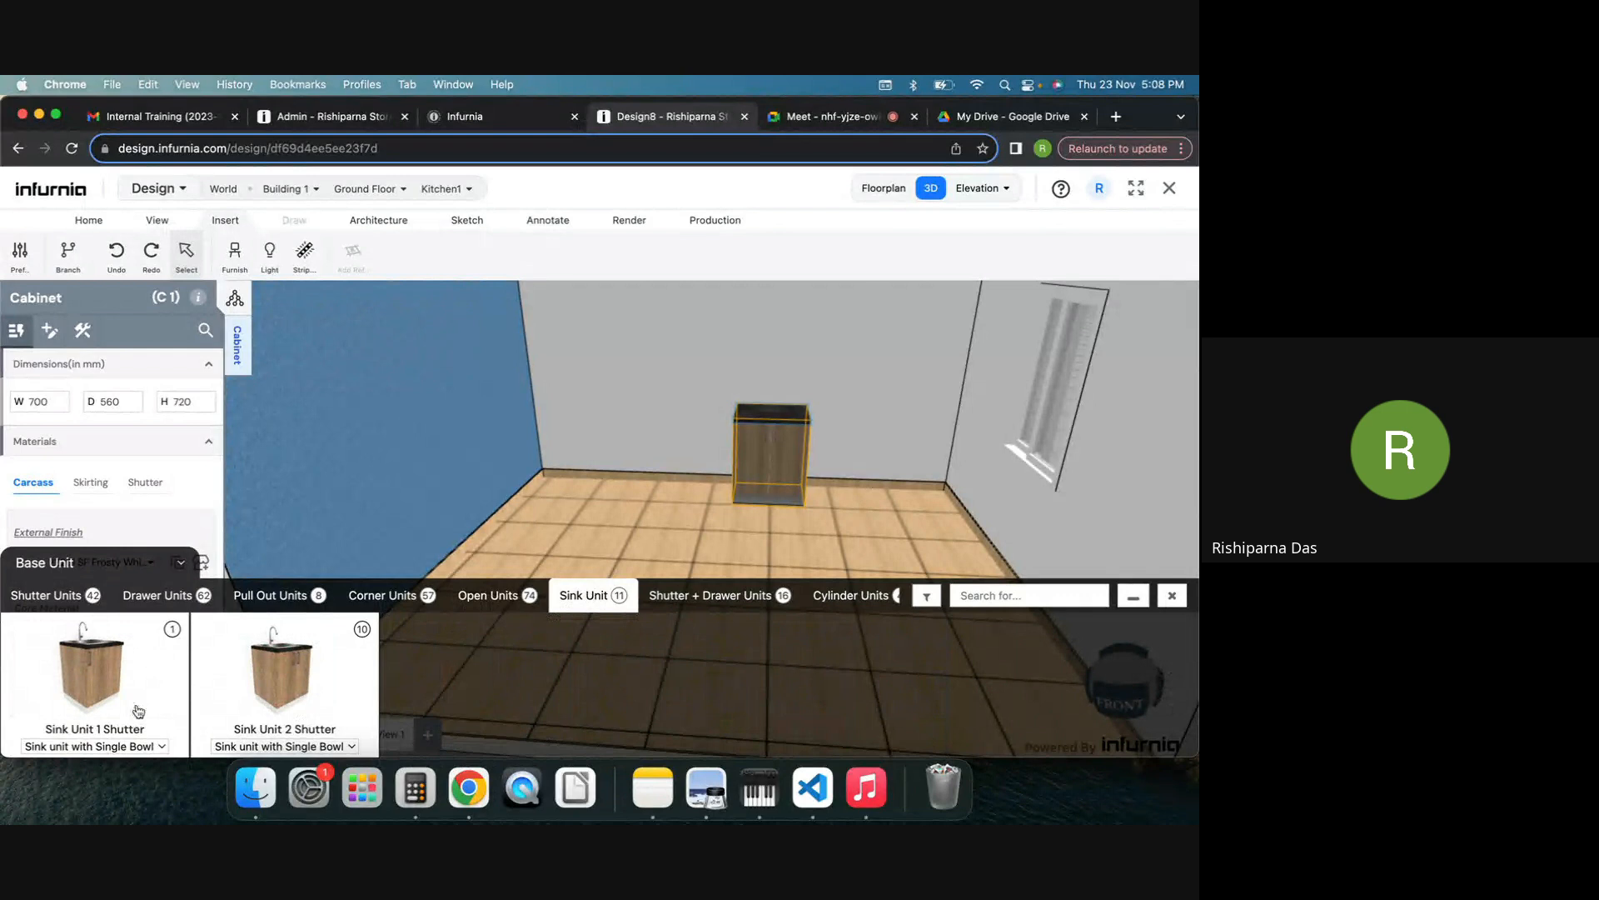
click(717, 597)
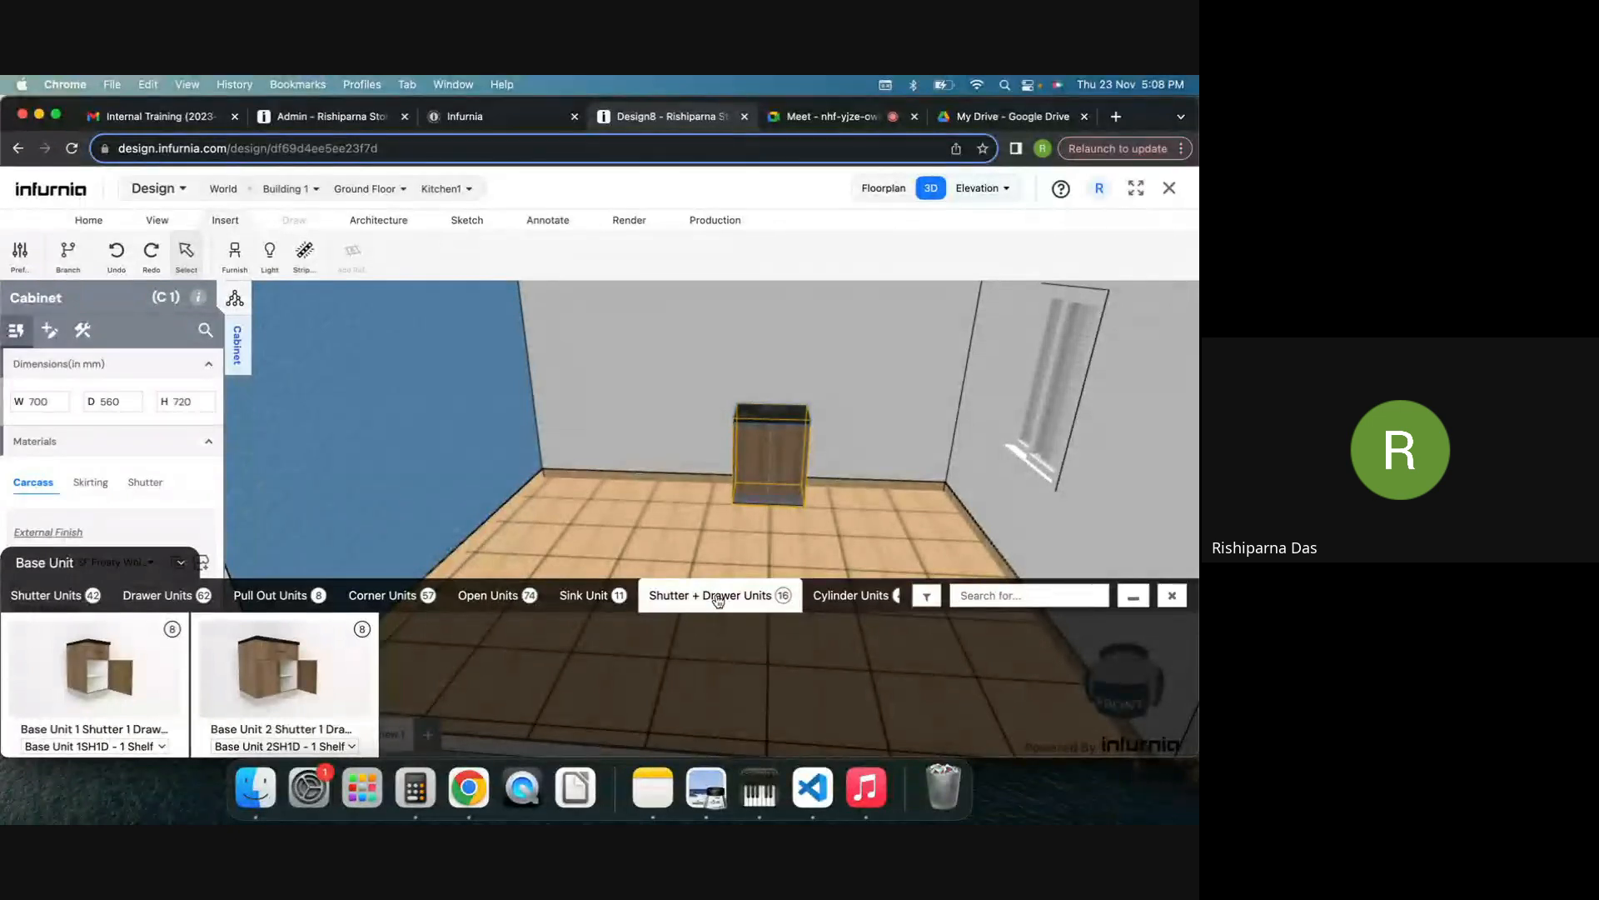
click(843, 593)
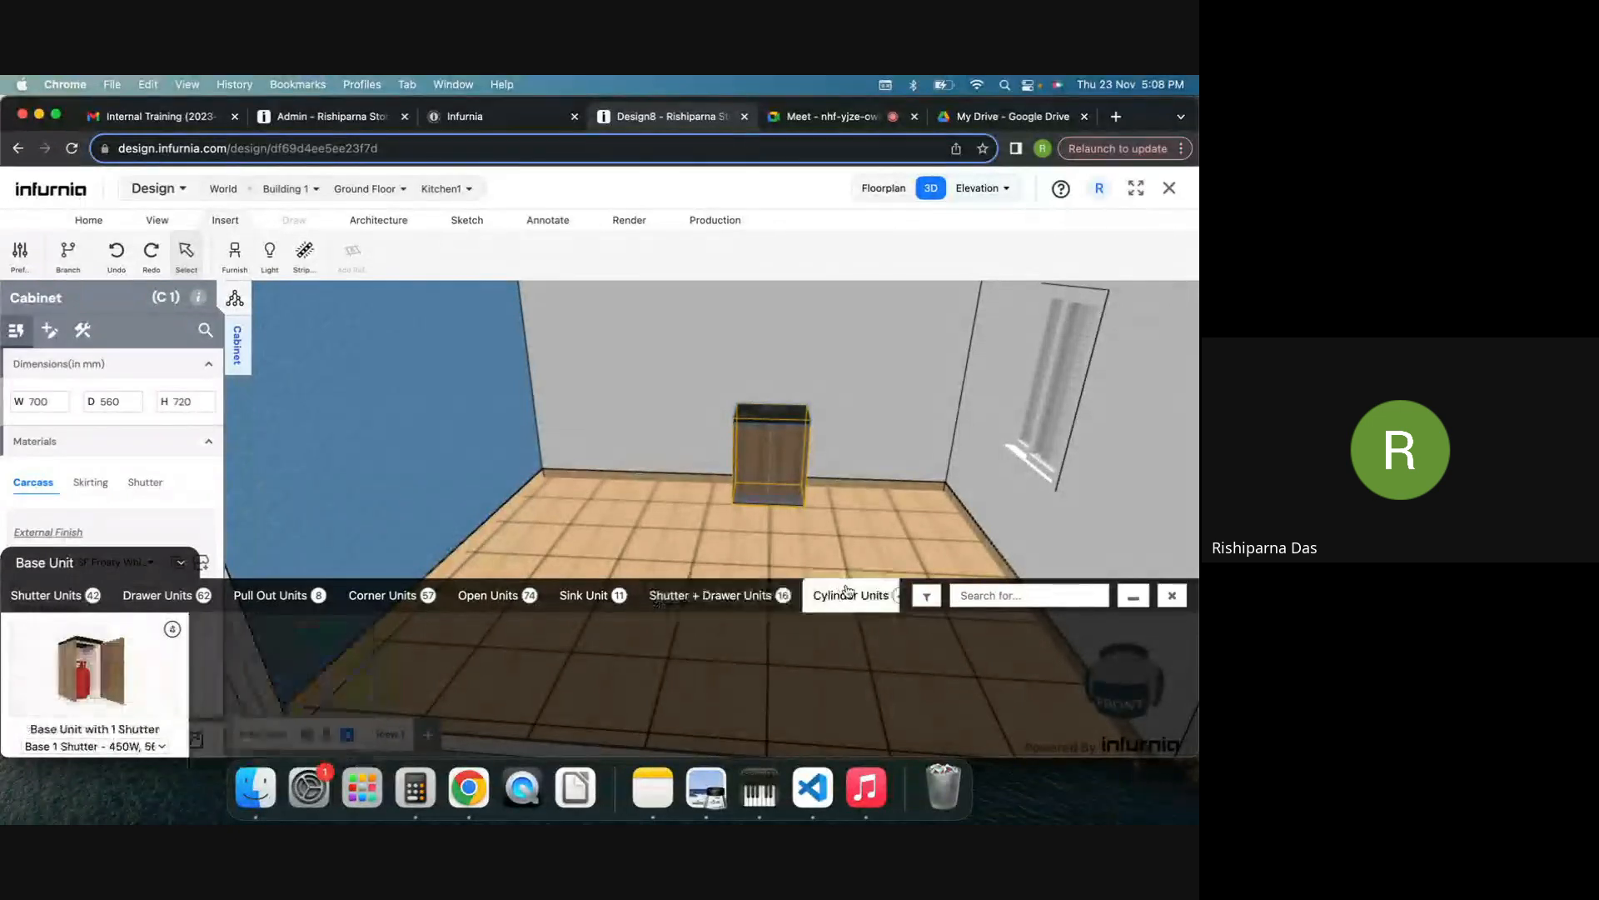
scroll(851, 597, right, 3)
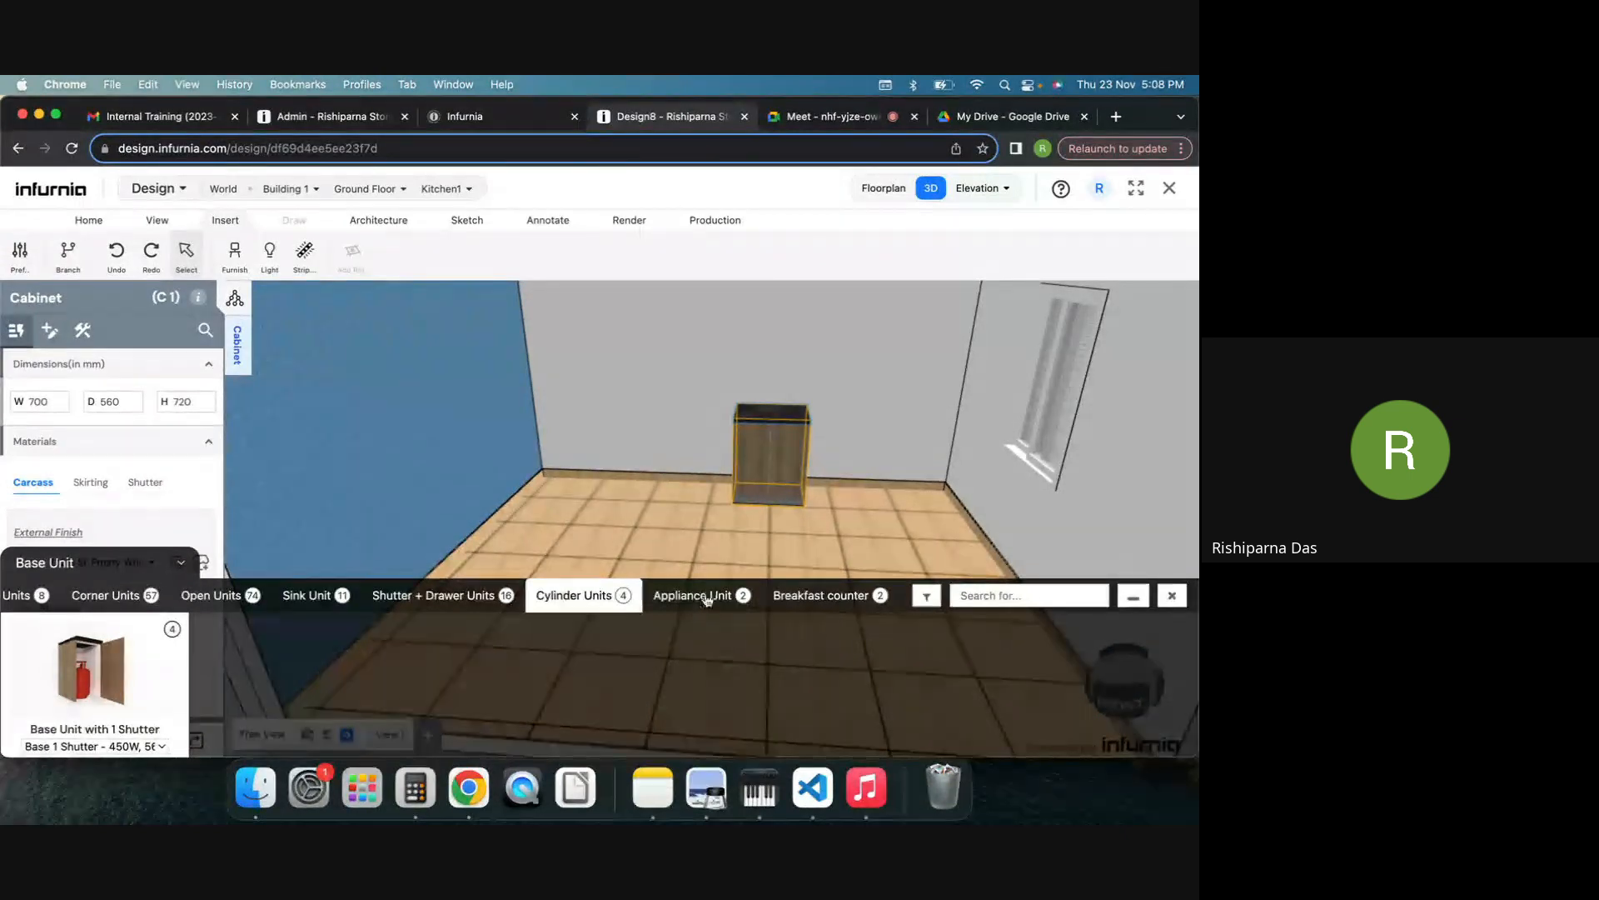
click(706, 596)
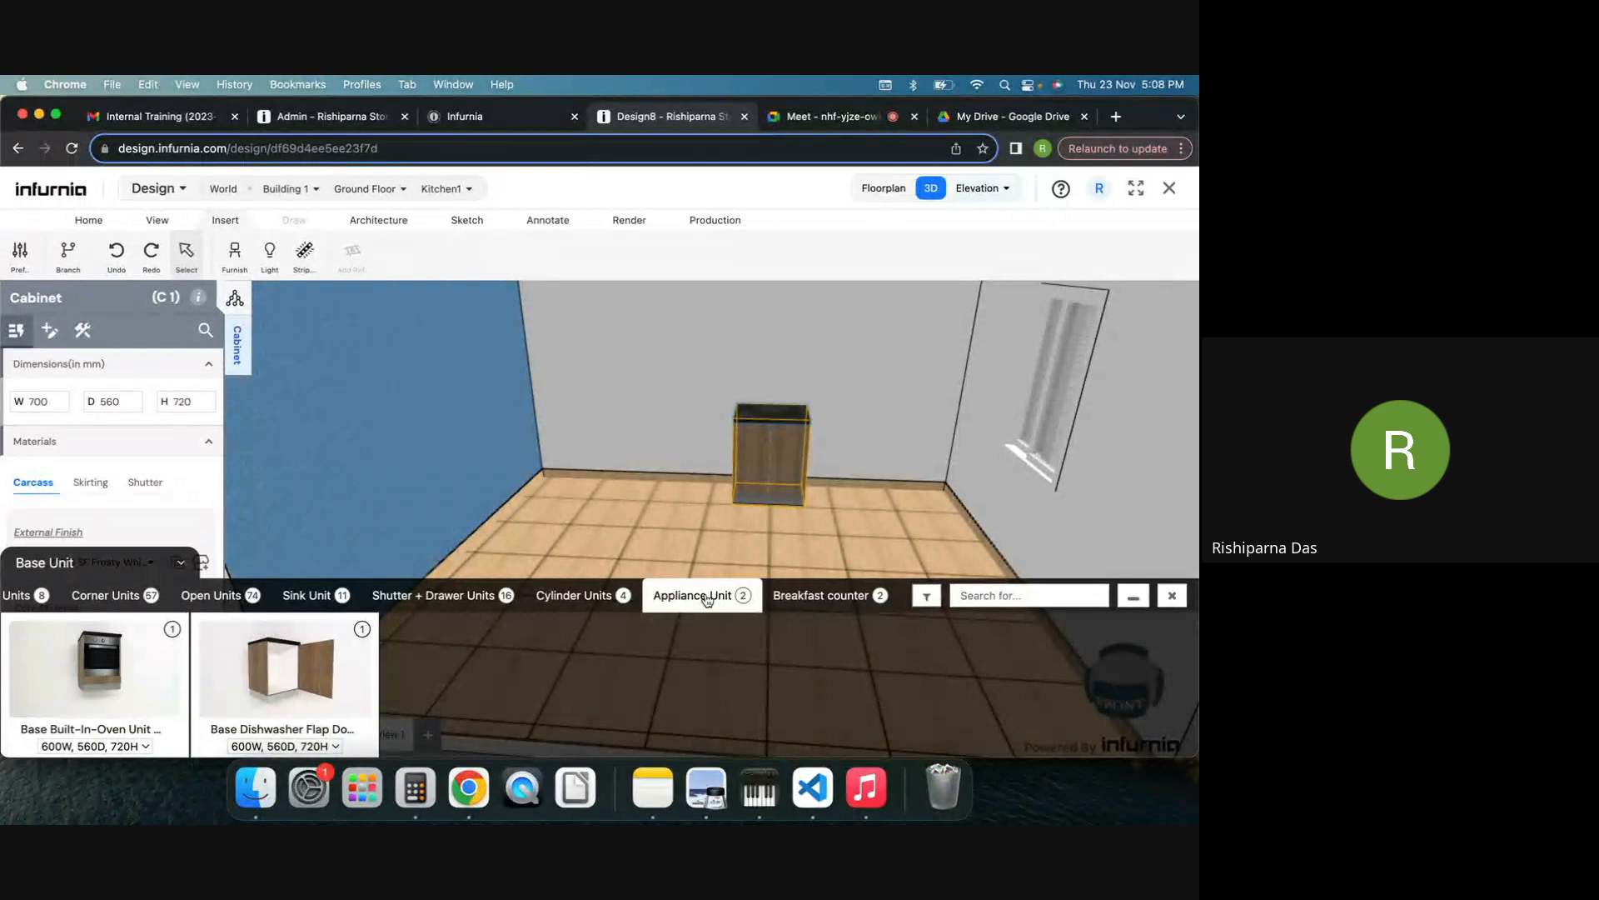
Step: Examine the Breakfast counter category of the base units and switch the catalogue to the Kitchen Furniture wall units
click(819, 596)
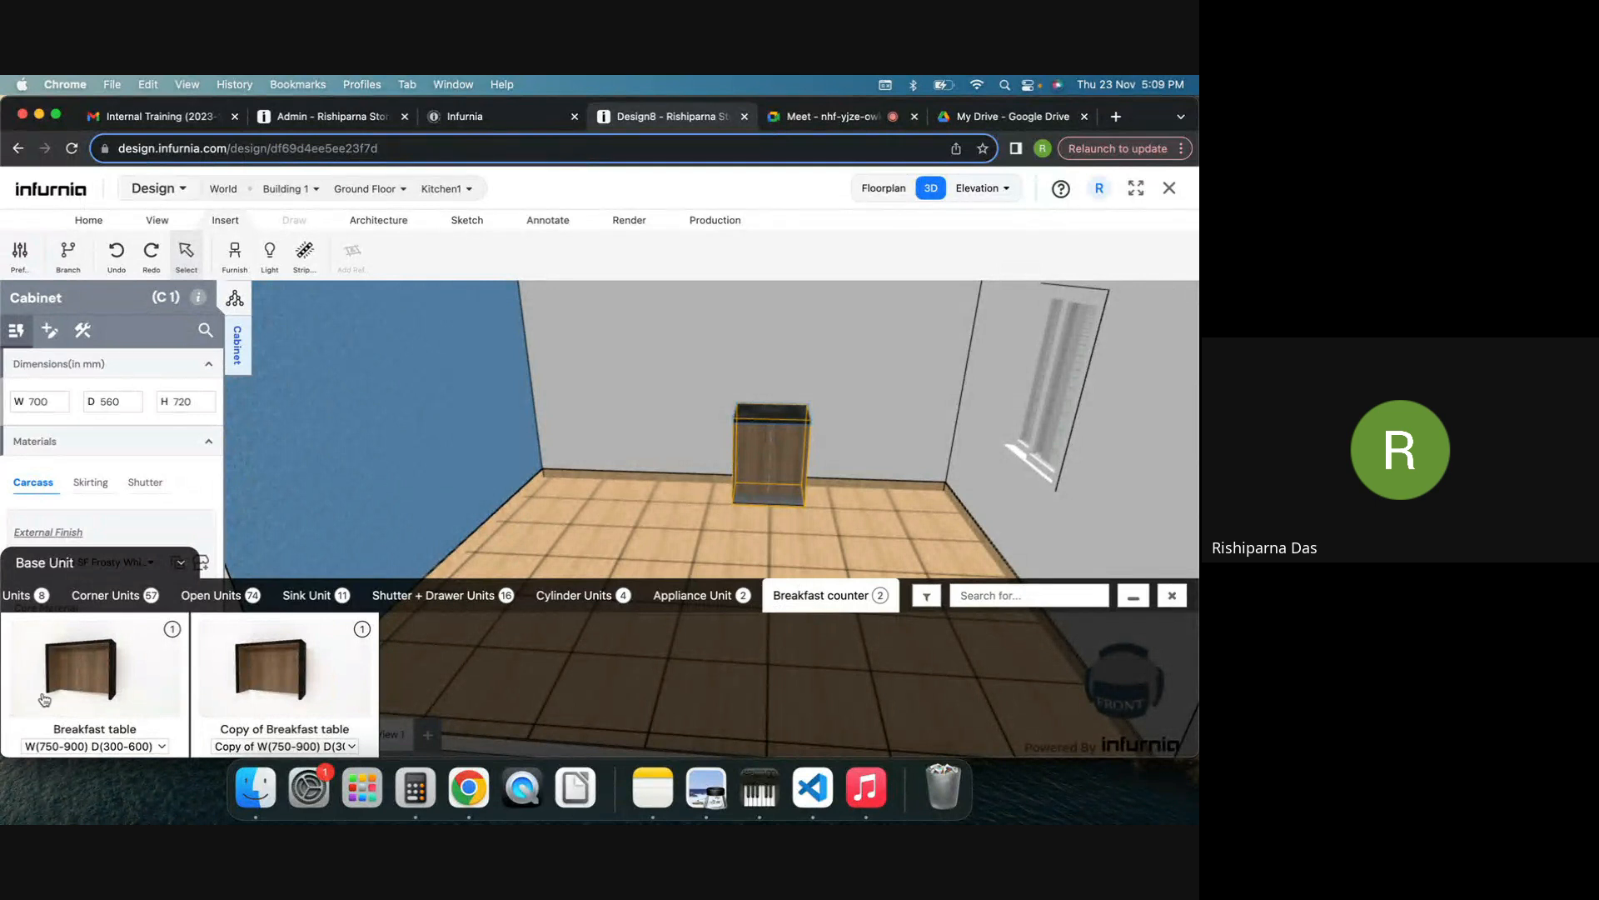
click(1172, 595)
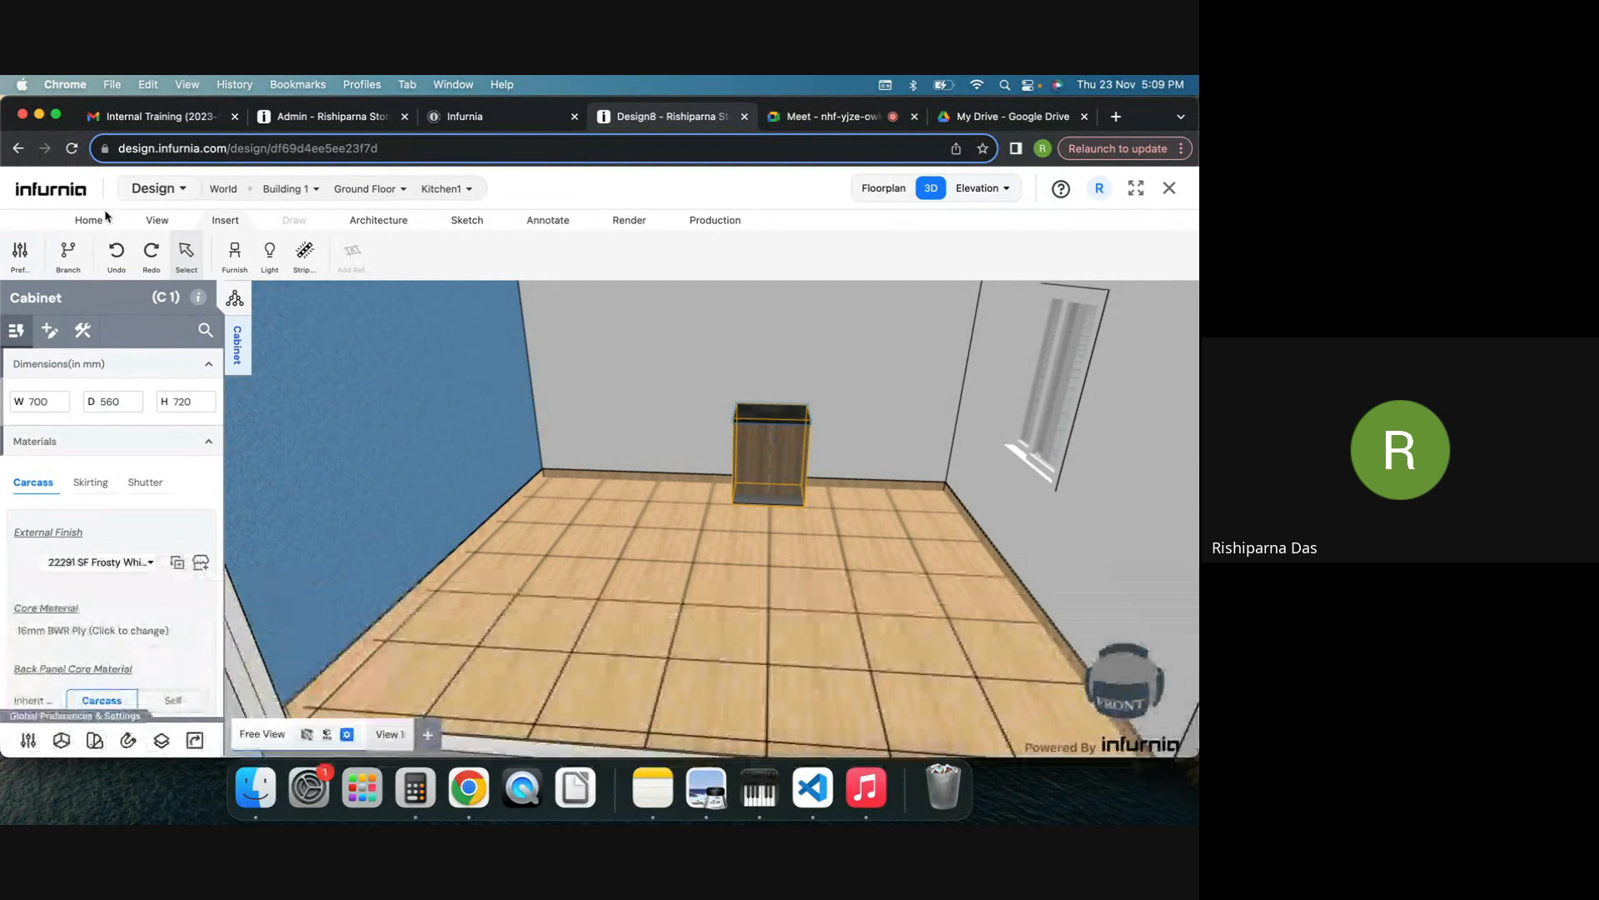
click(234, 254)
click(58, 363)
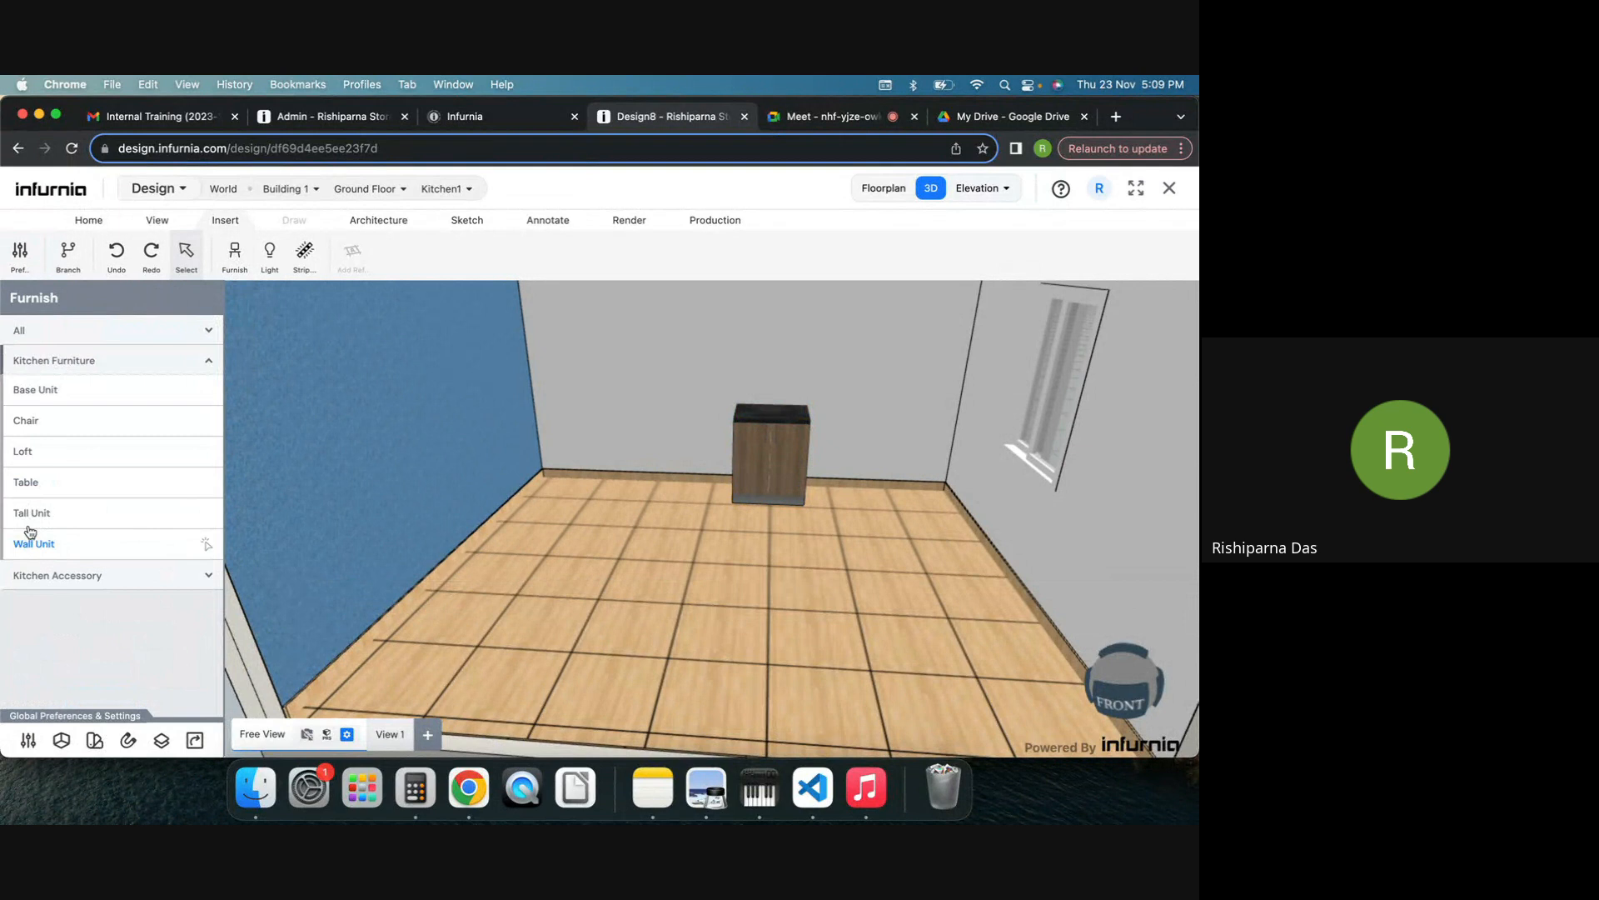
click(31, 540)
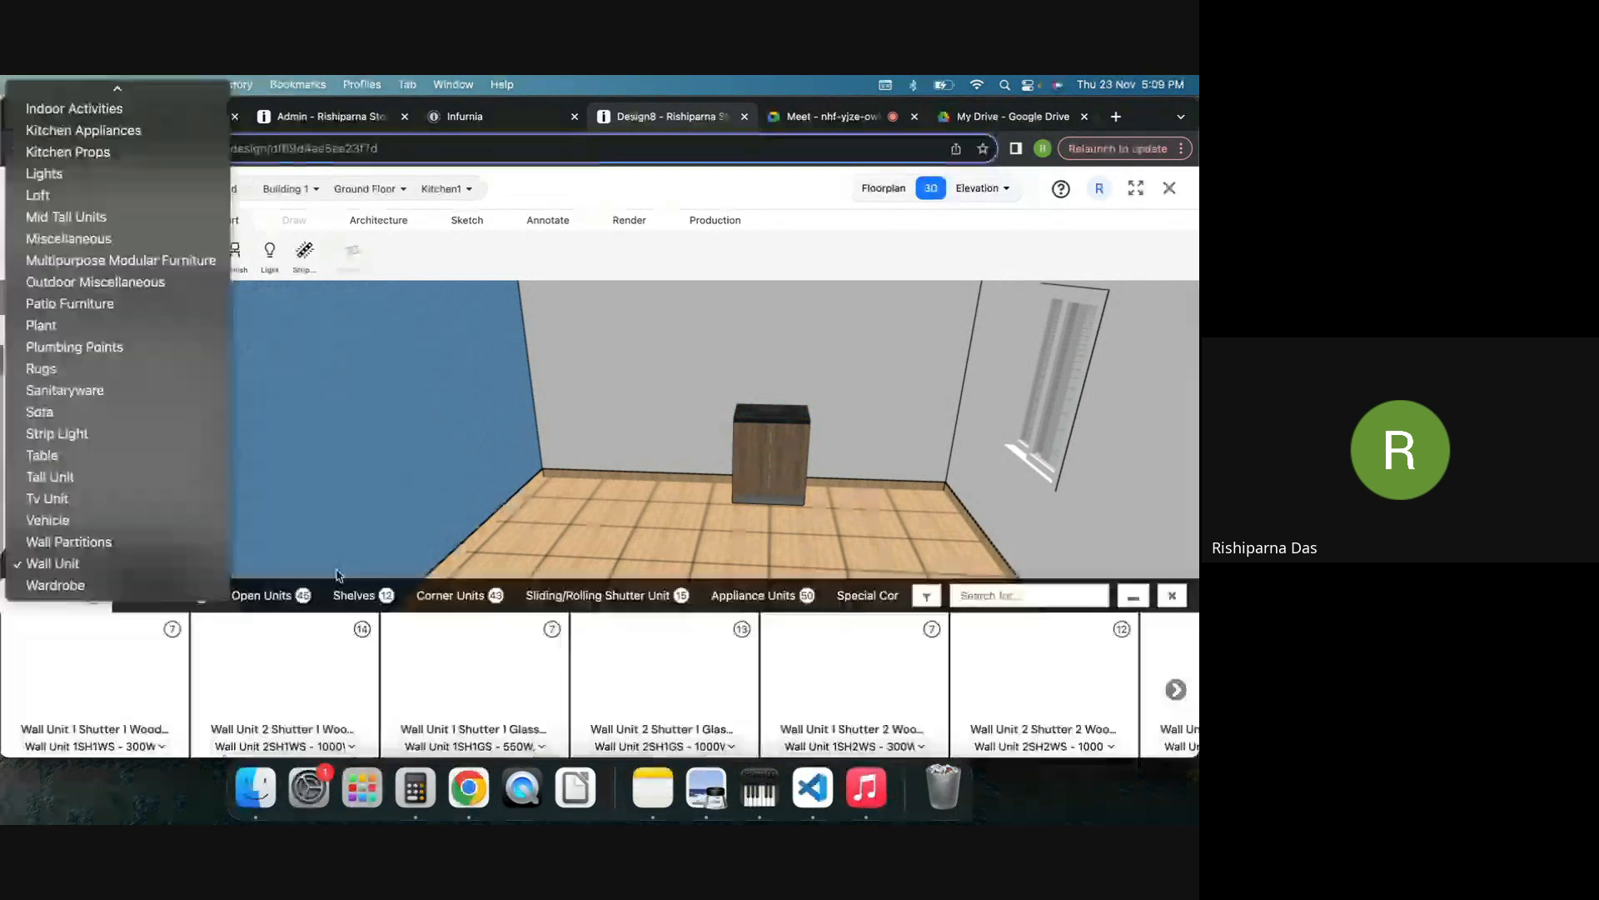
click(338, 575)
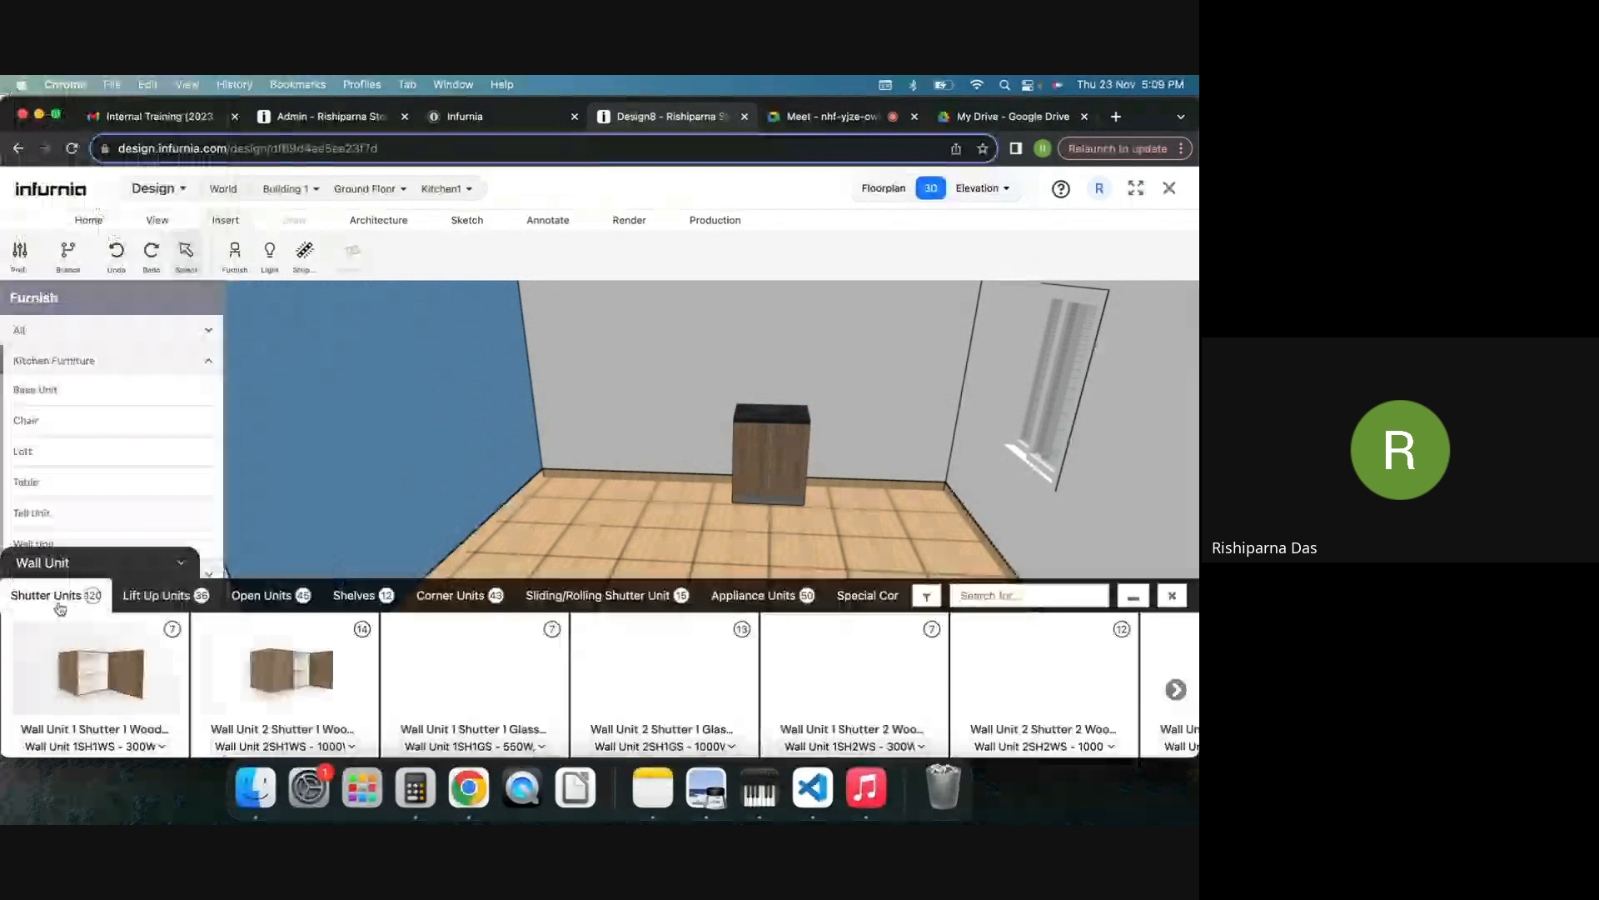
Step: Examine the Lift Up, Open, Shelves, Corner and Sliding/Rolling Shutter Unit categories of the wall unit catalogue
click(158, 595)
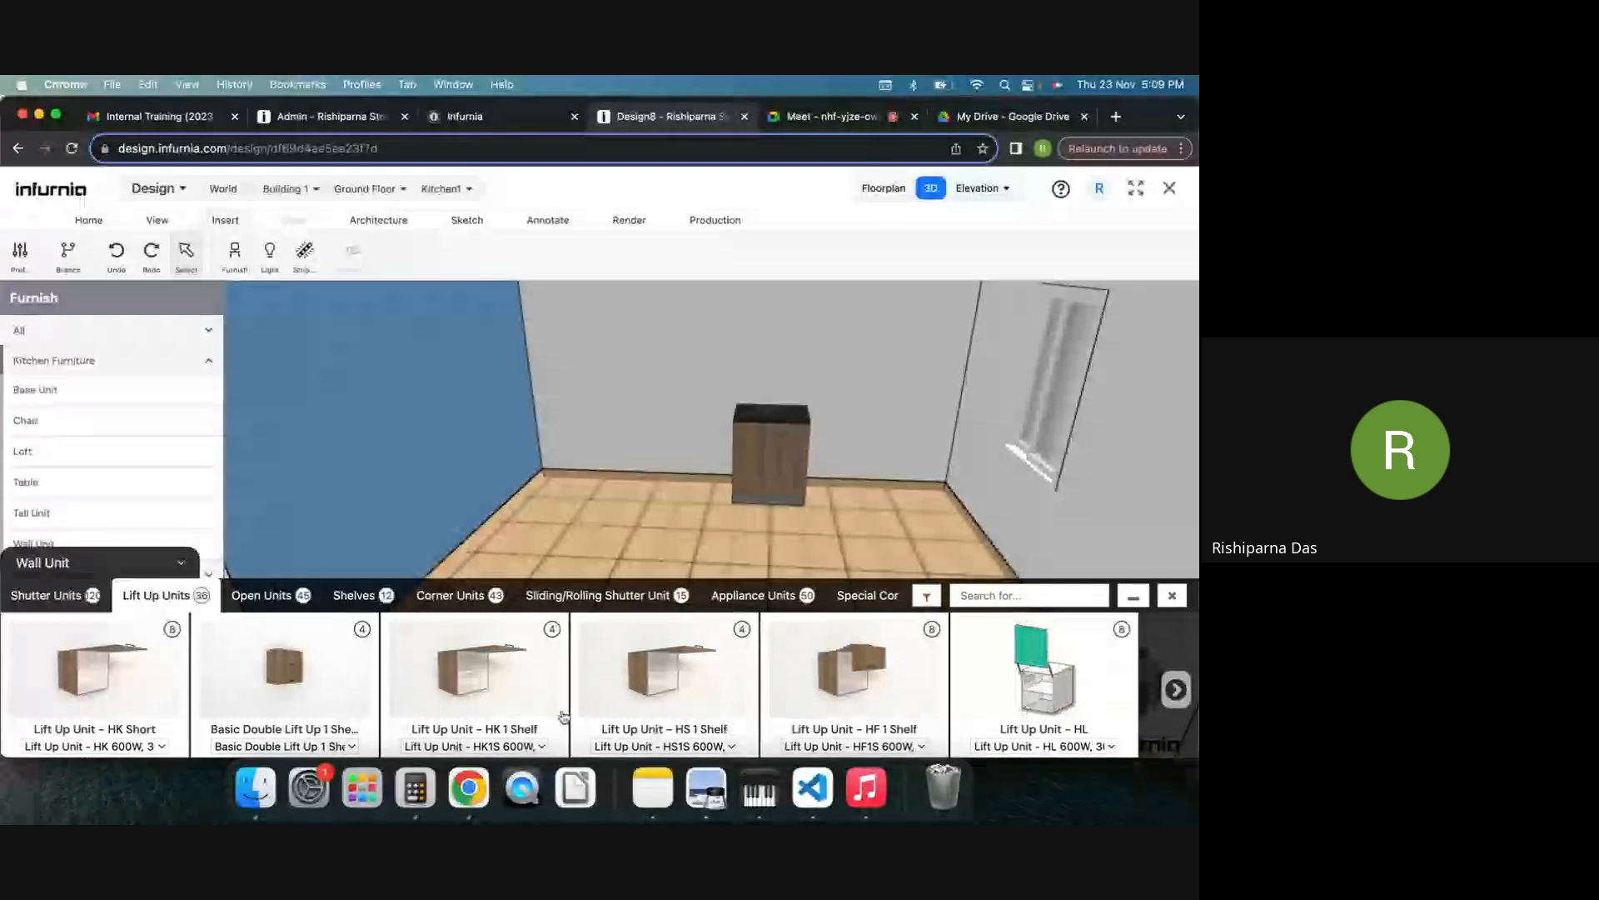
click(282, 593)
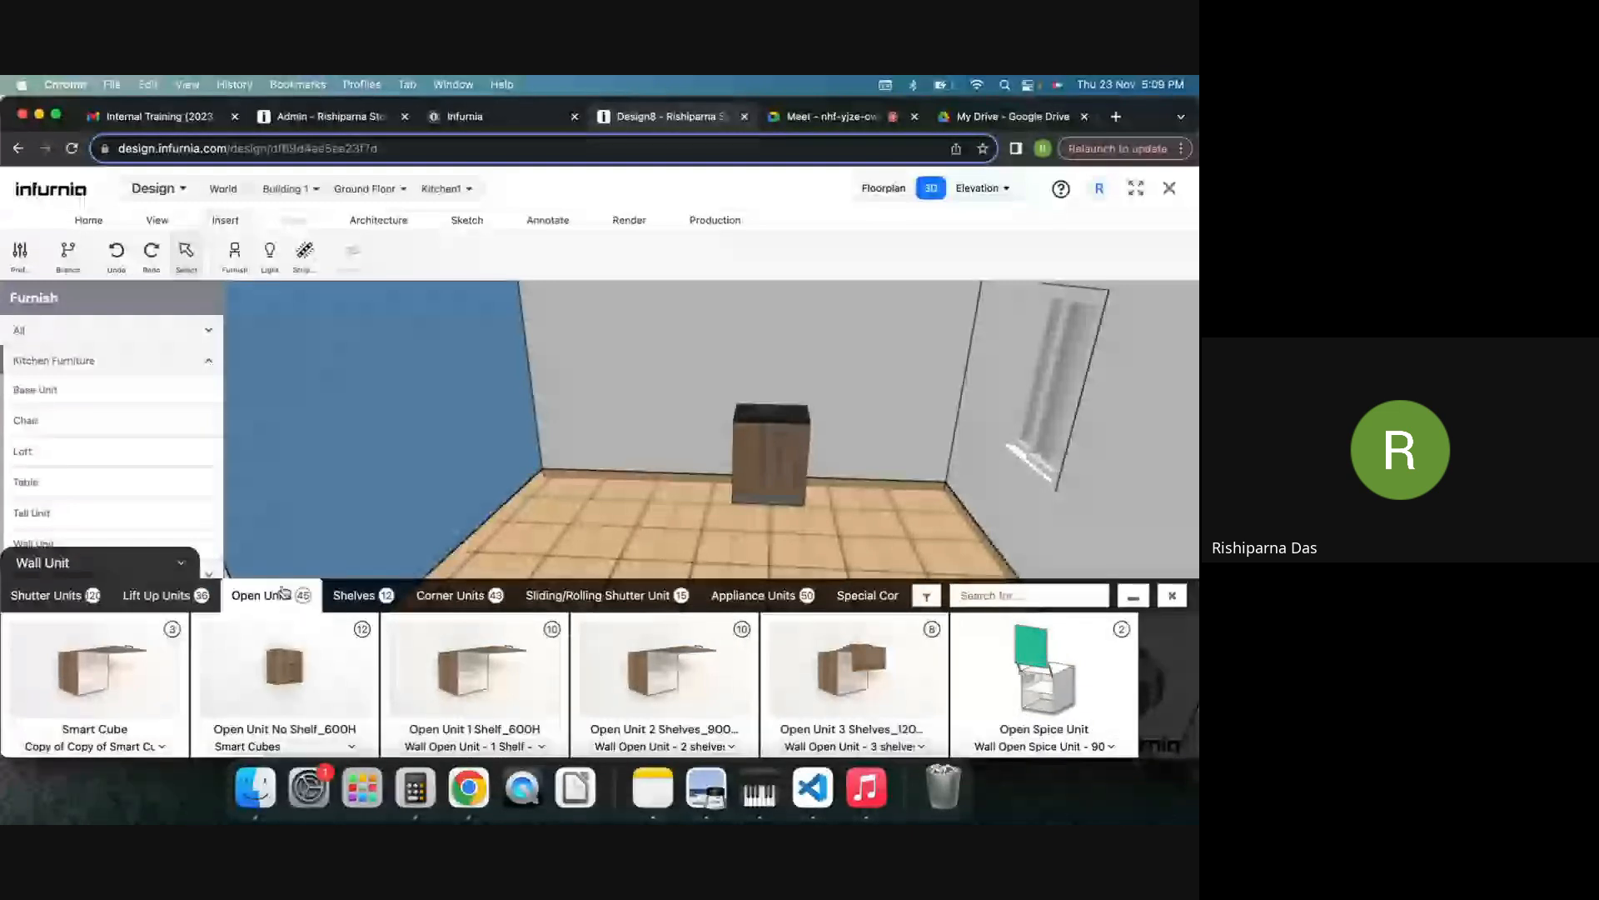
click(367, 594)
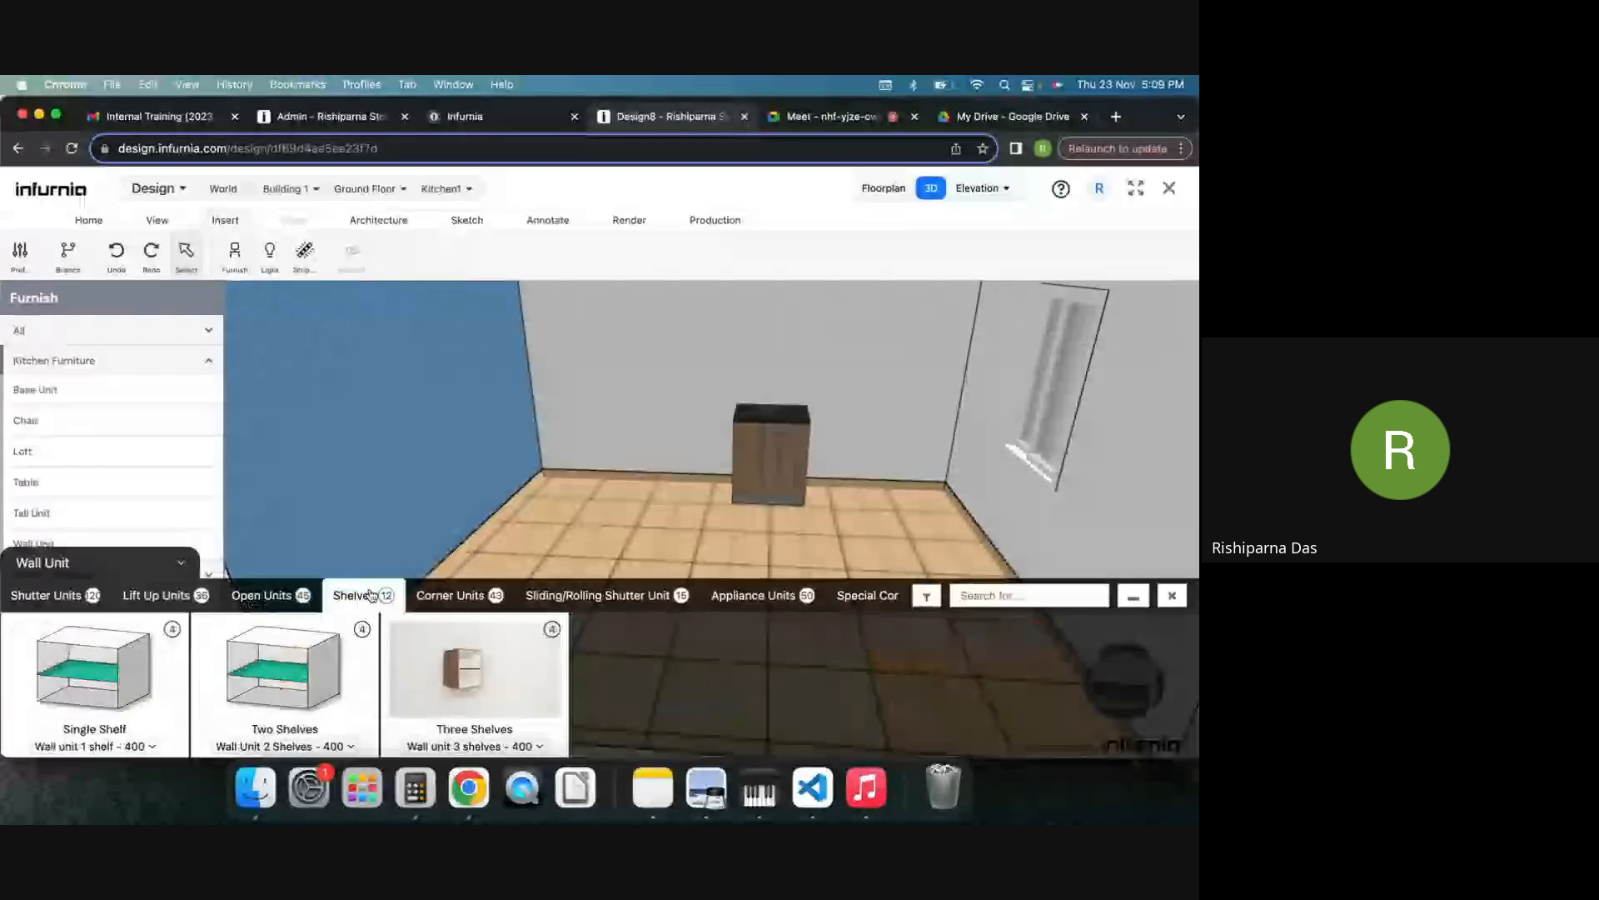
click(424, 597)
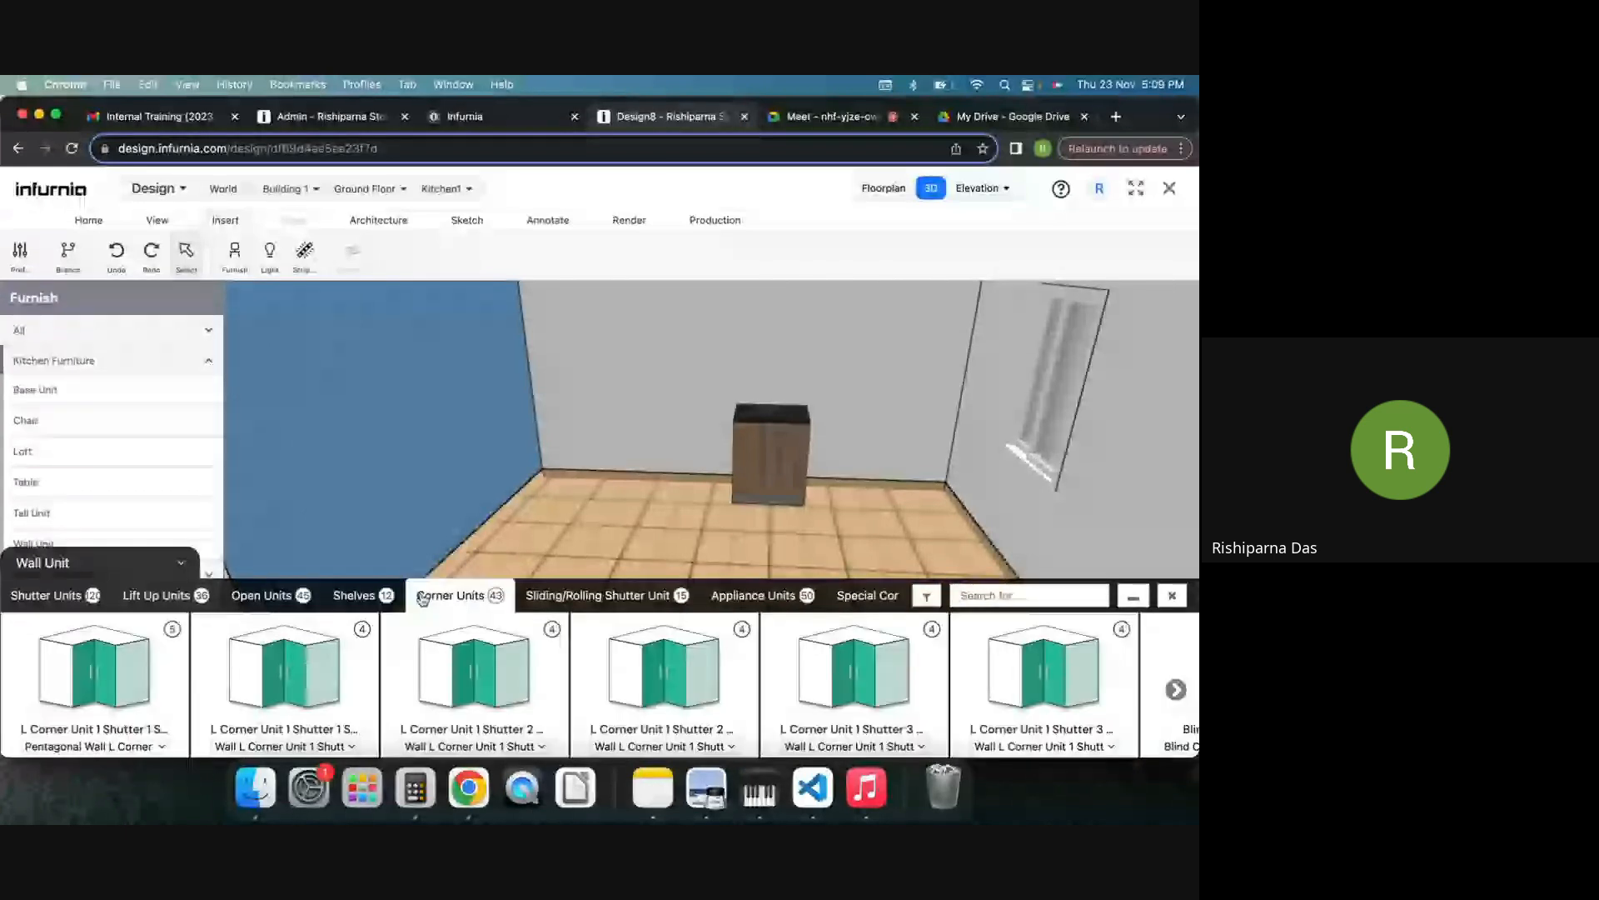
click(560, 597)
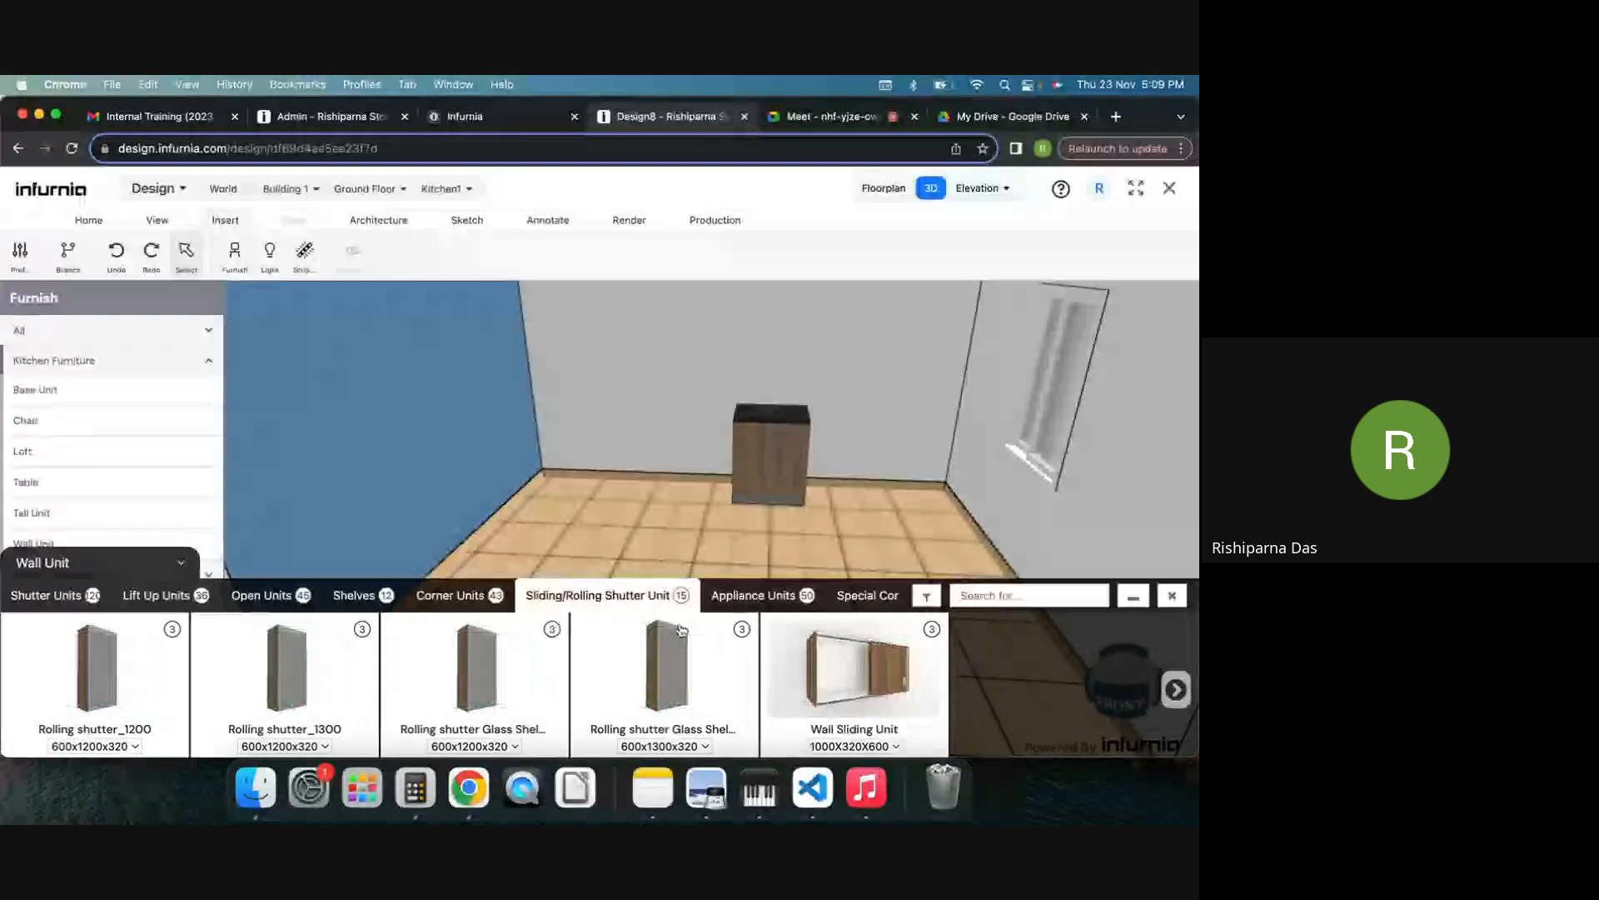
Step: Examine the Appliance Units, Special Corner Units and Smart cube categories of the wall units and close the catalogue
click(775, 593)
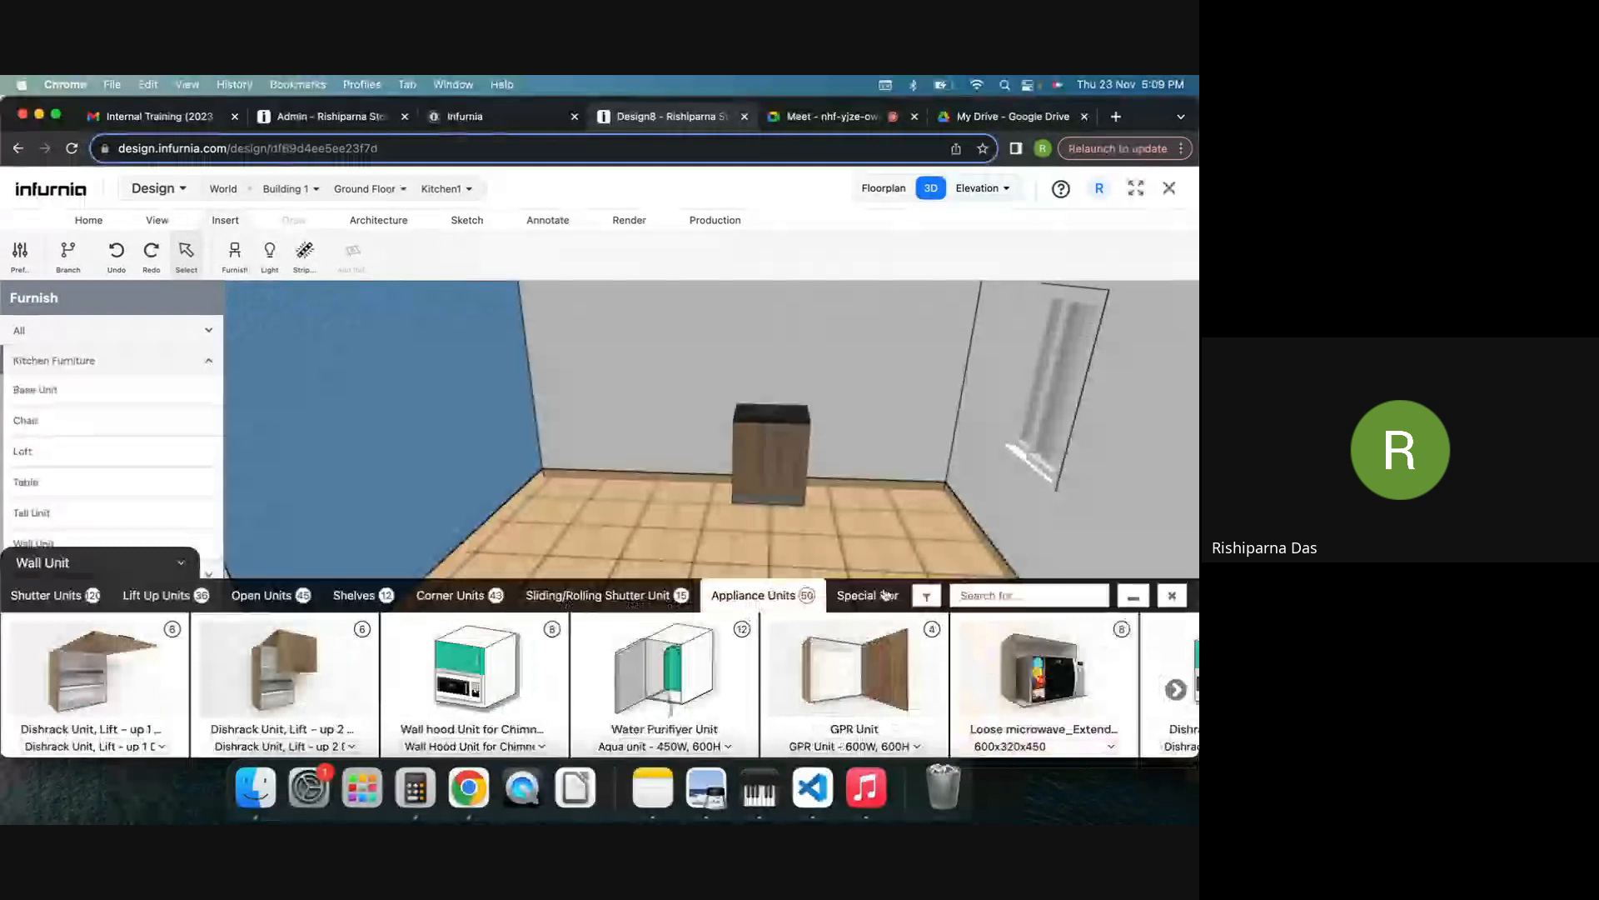
click(857, 596)
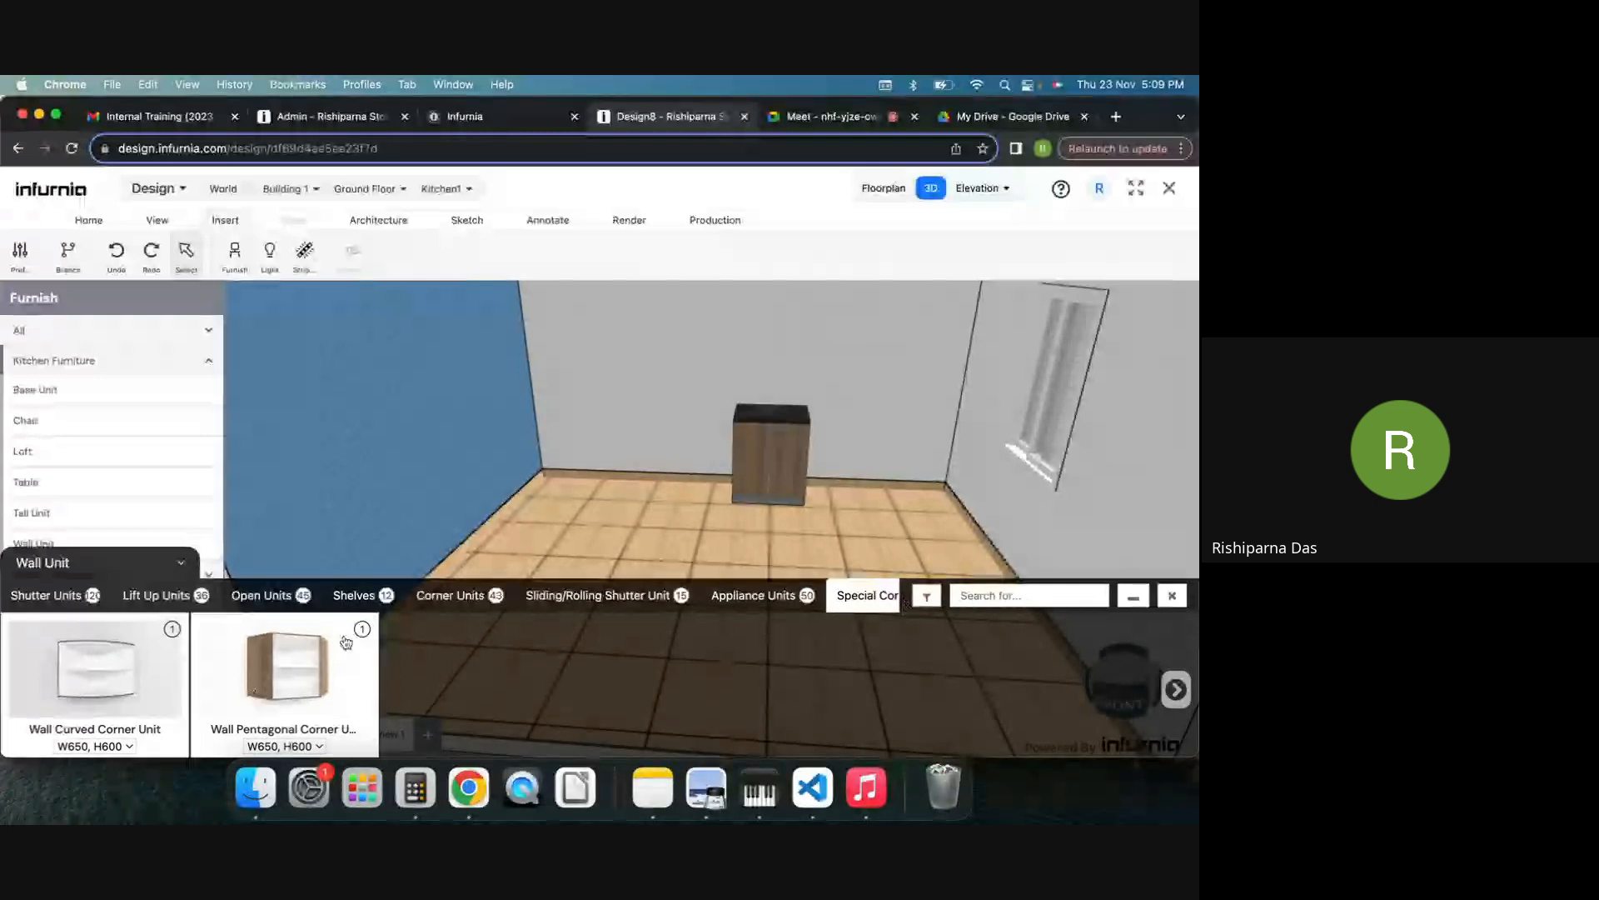
click(867, 596)
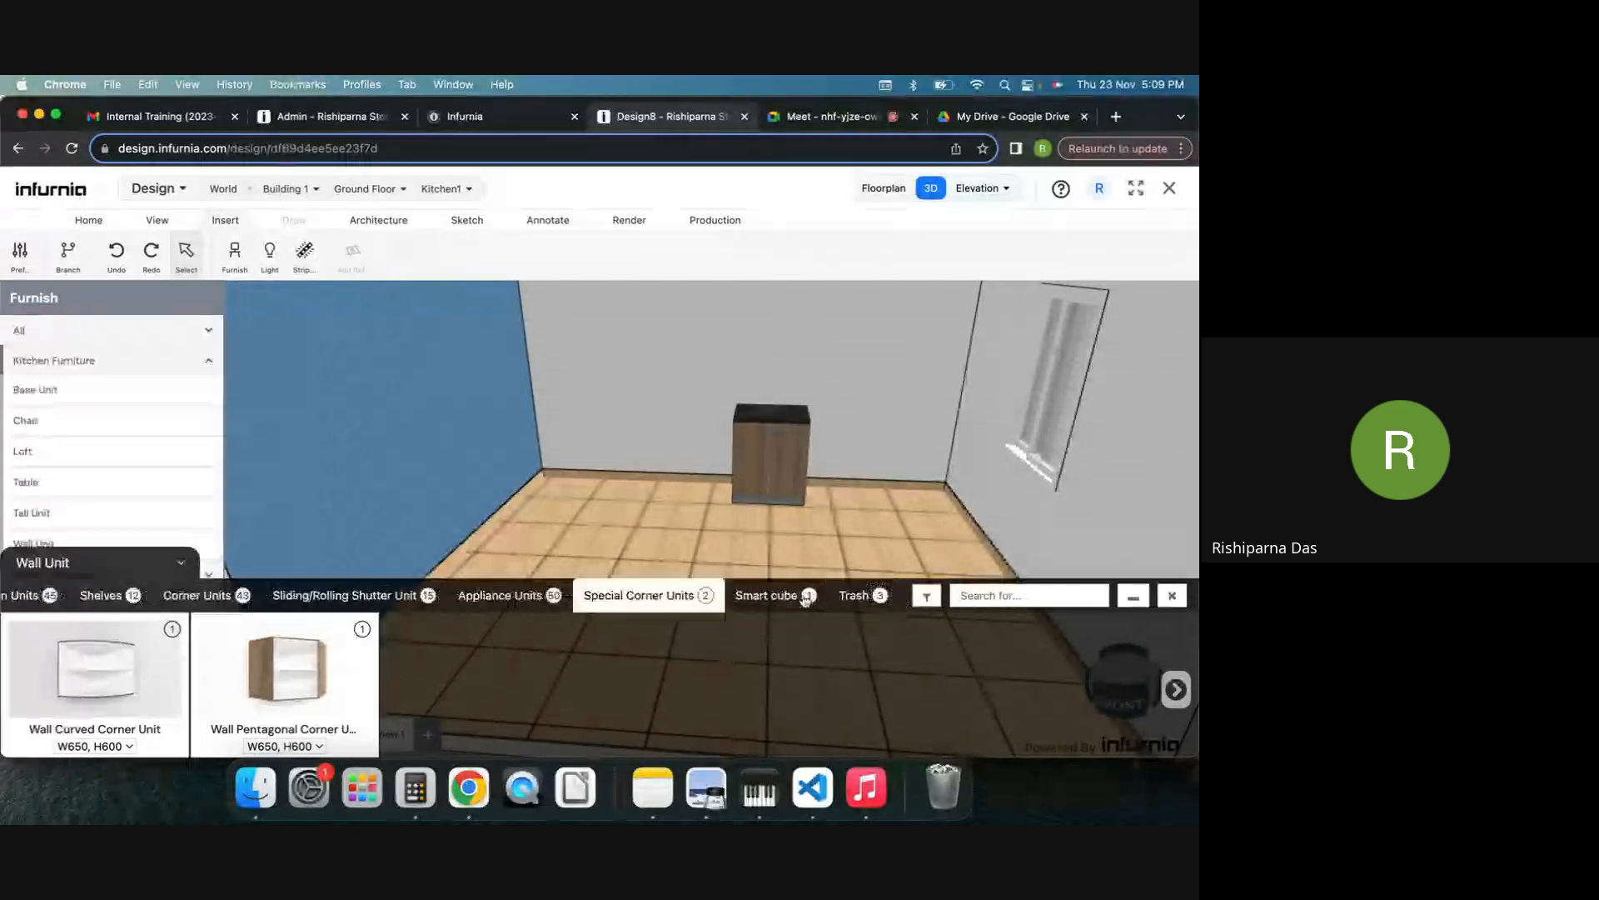
click(804, 597)
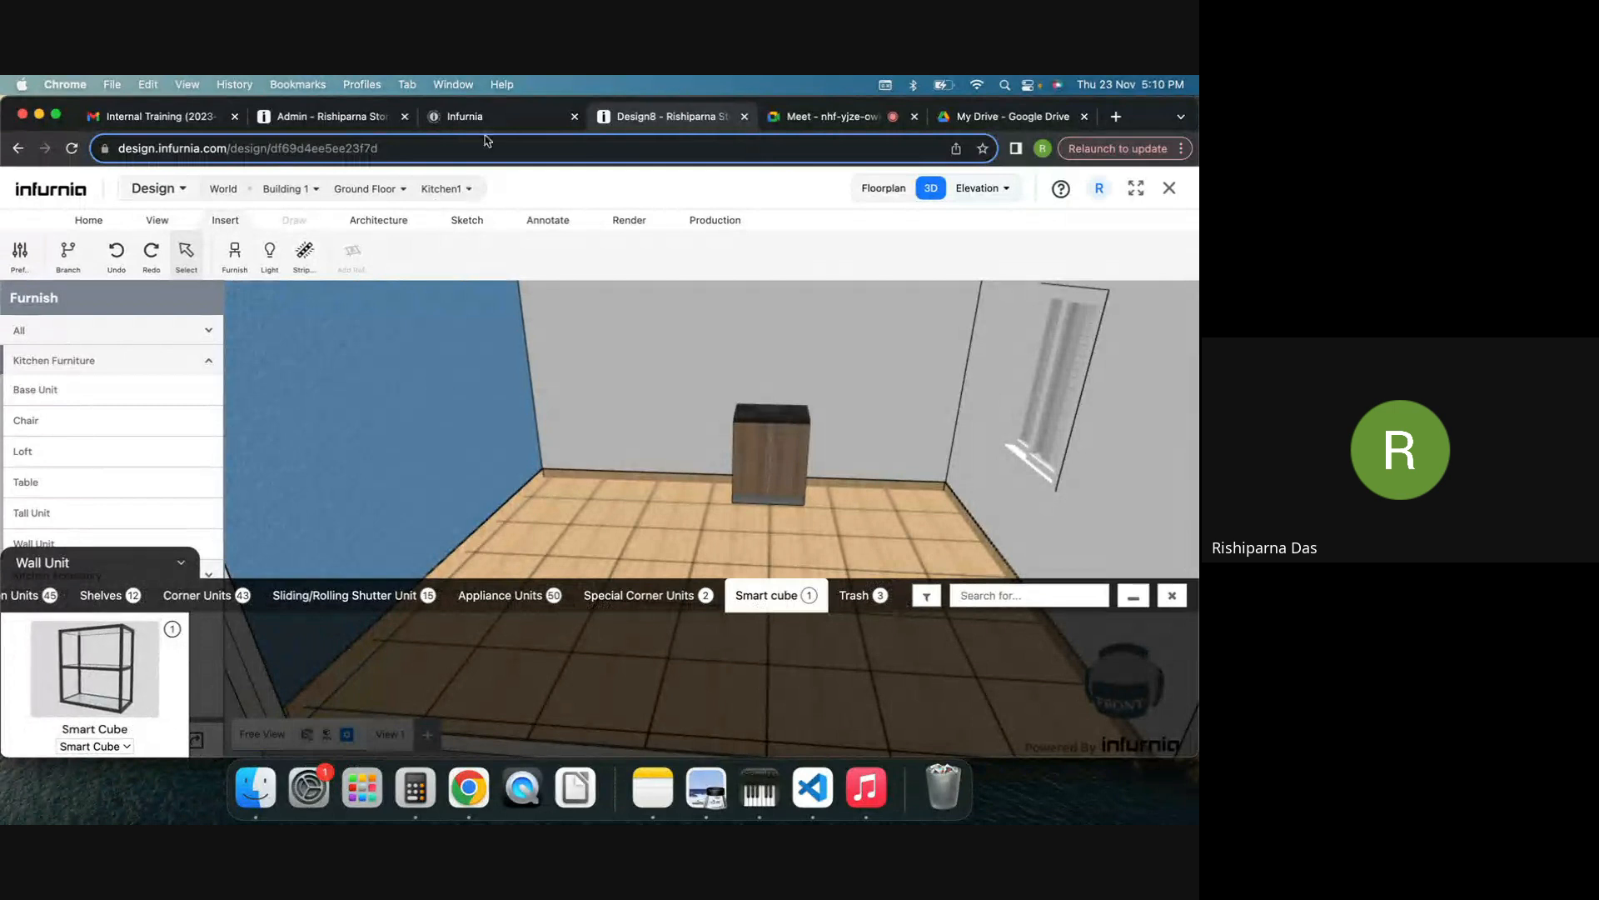
click(1171, 596)
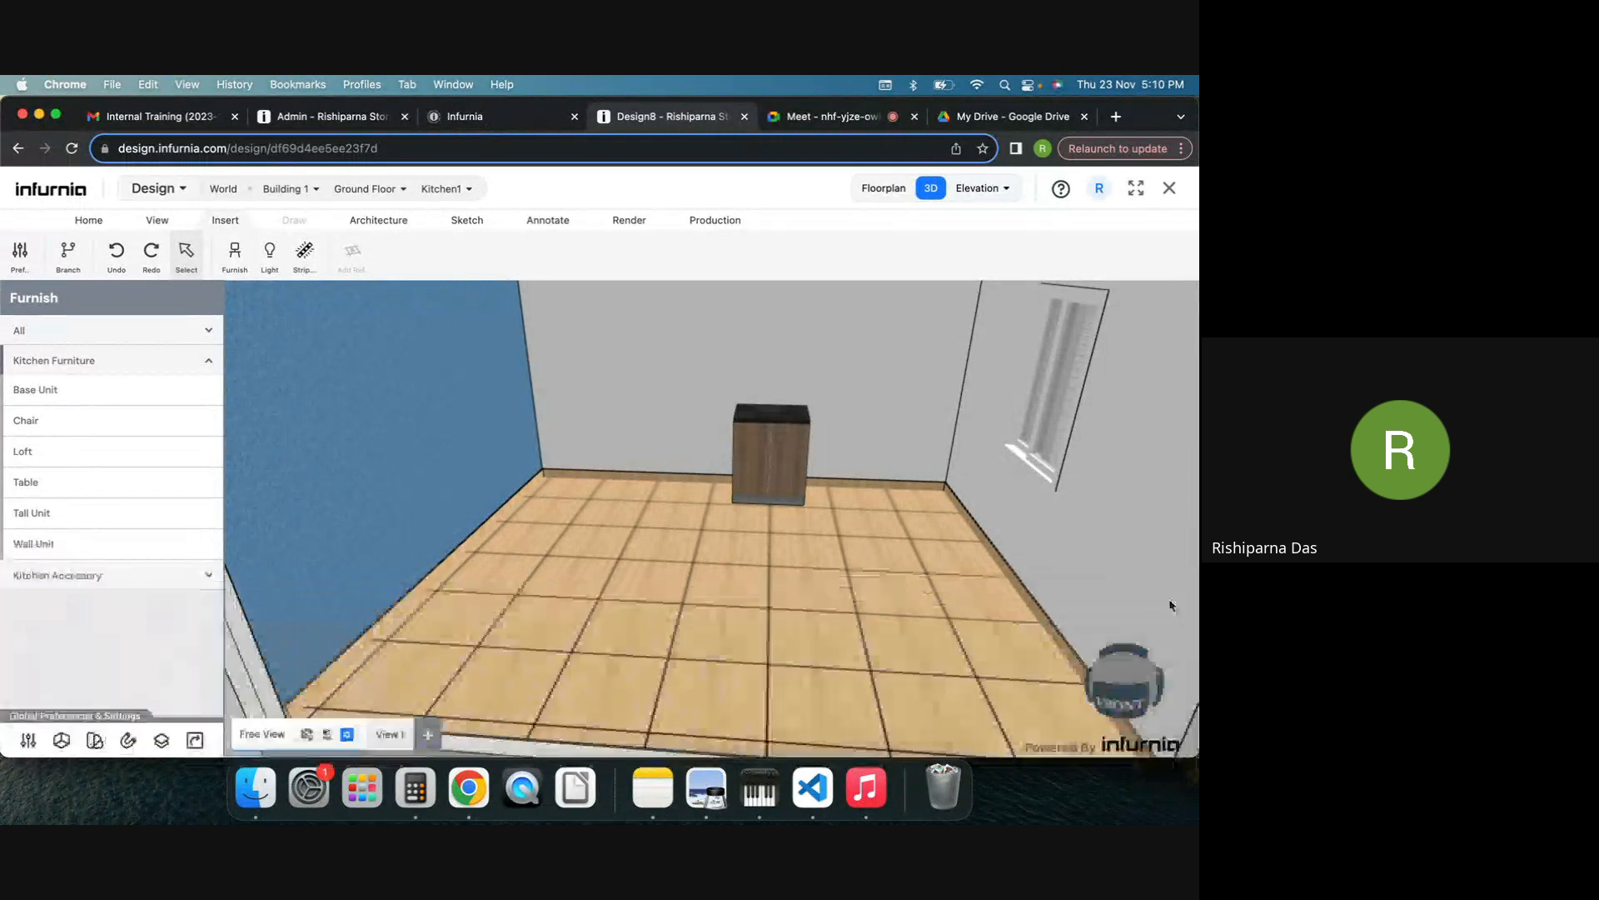
Step: Switch to the Infurnia Admin portal and open the Base Unit category of the furniture catalogue
click(544, 118)
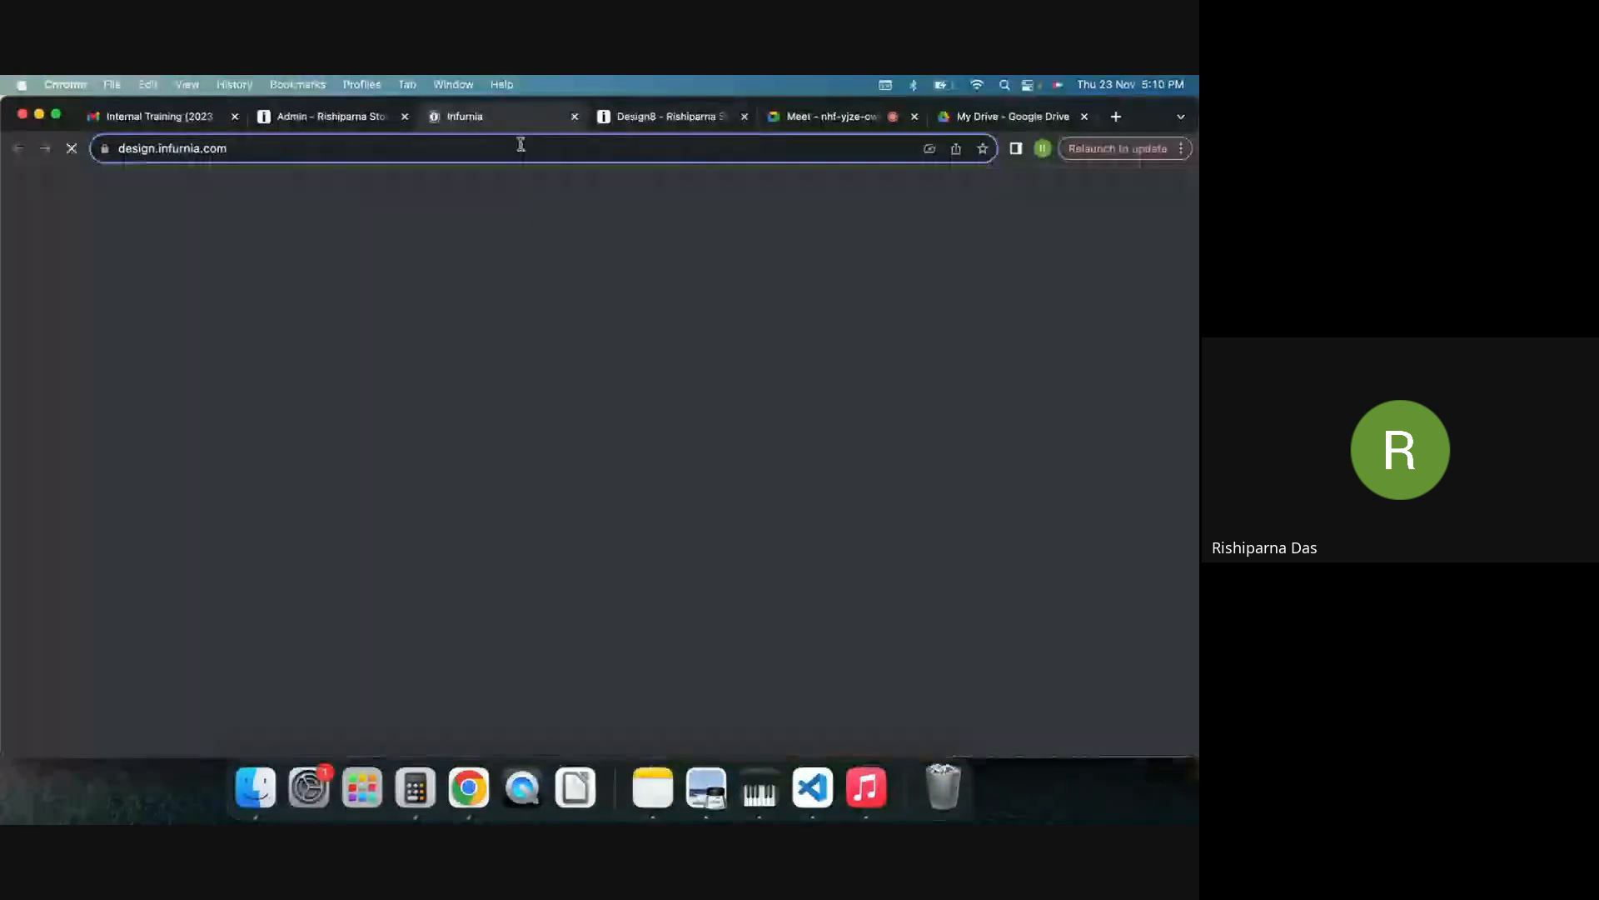
click(364, 118)
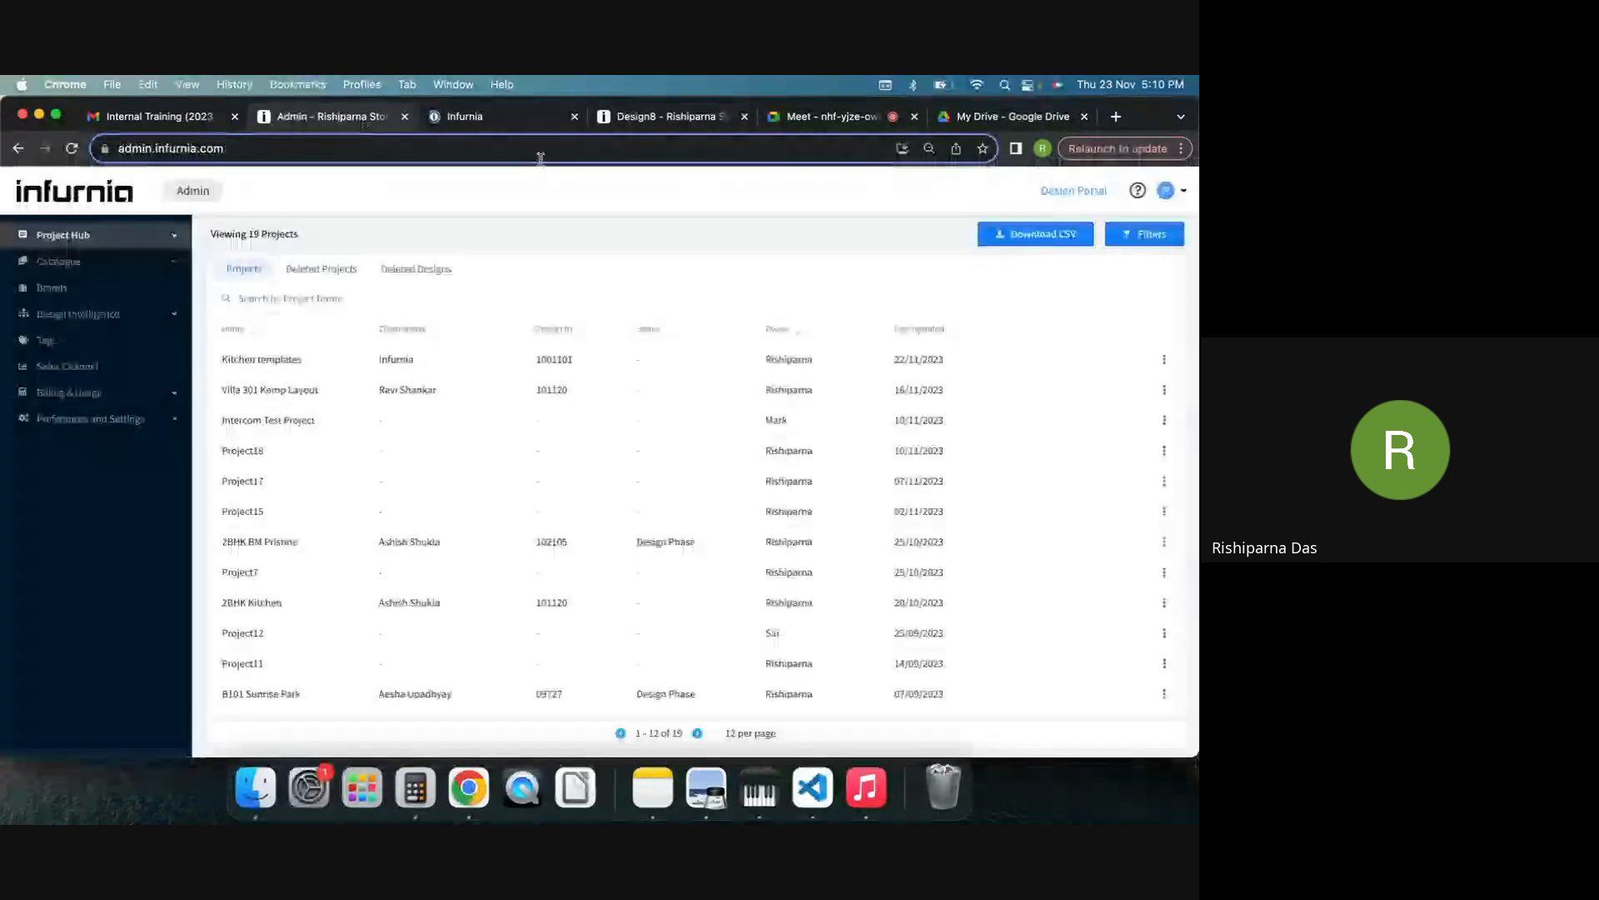
click(144, 264)
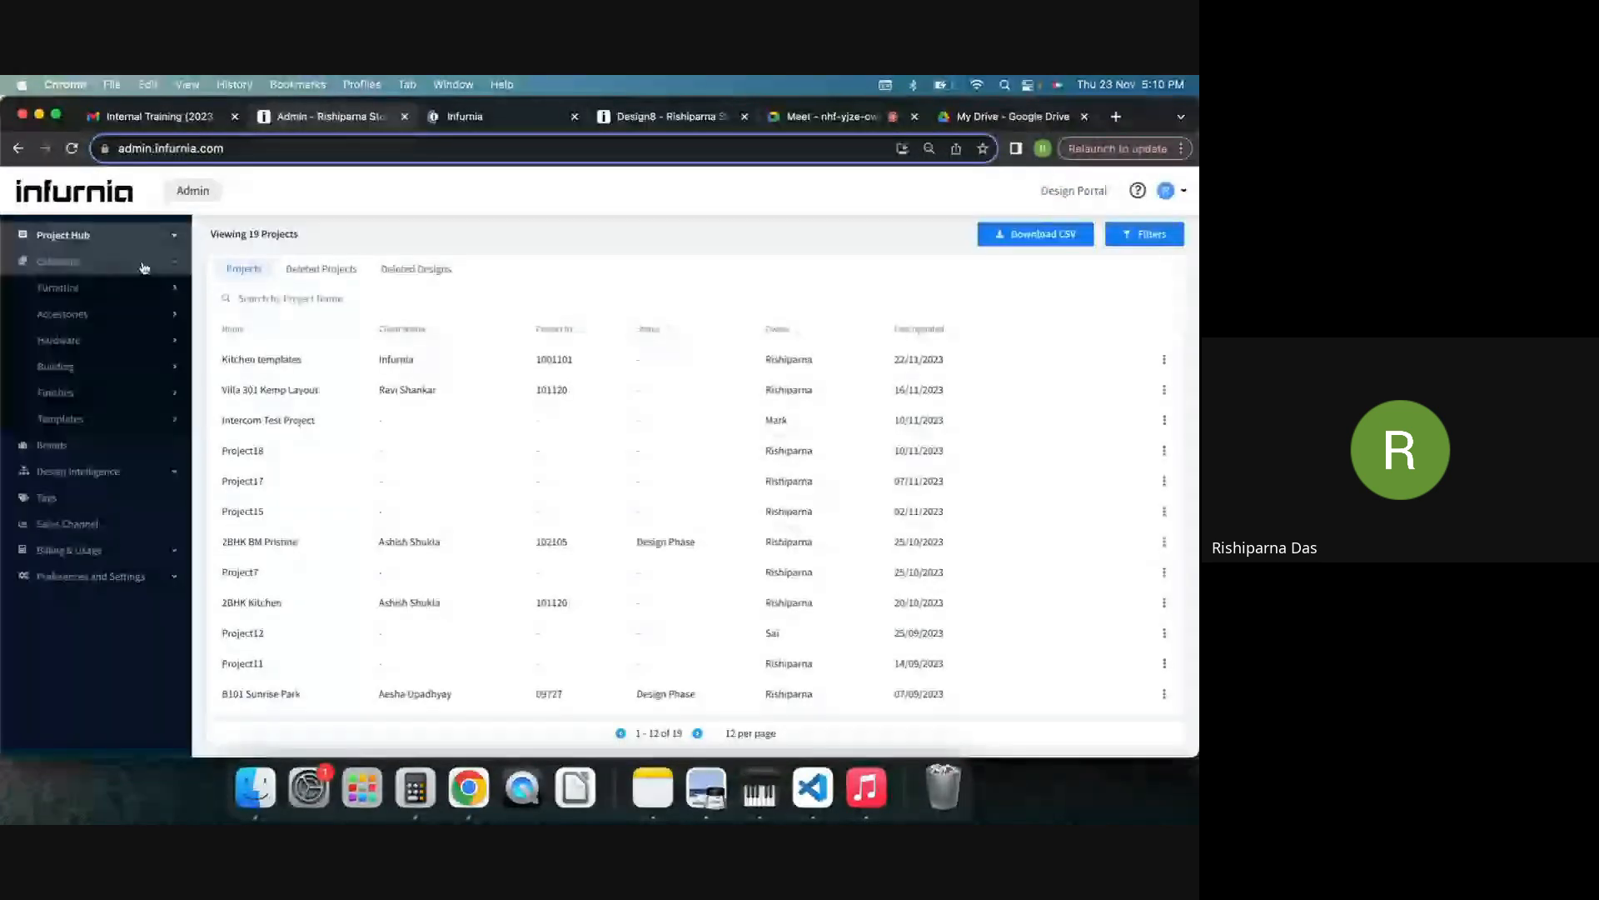
click(111, 295)
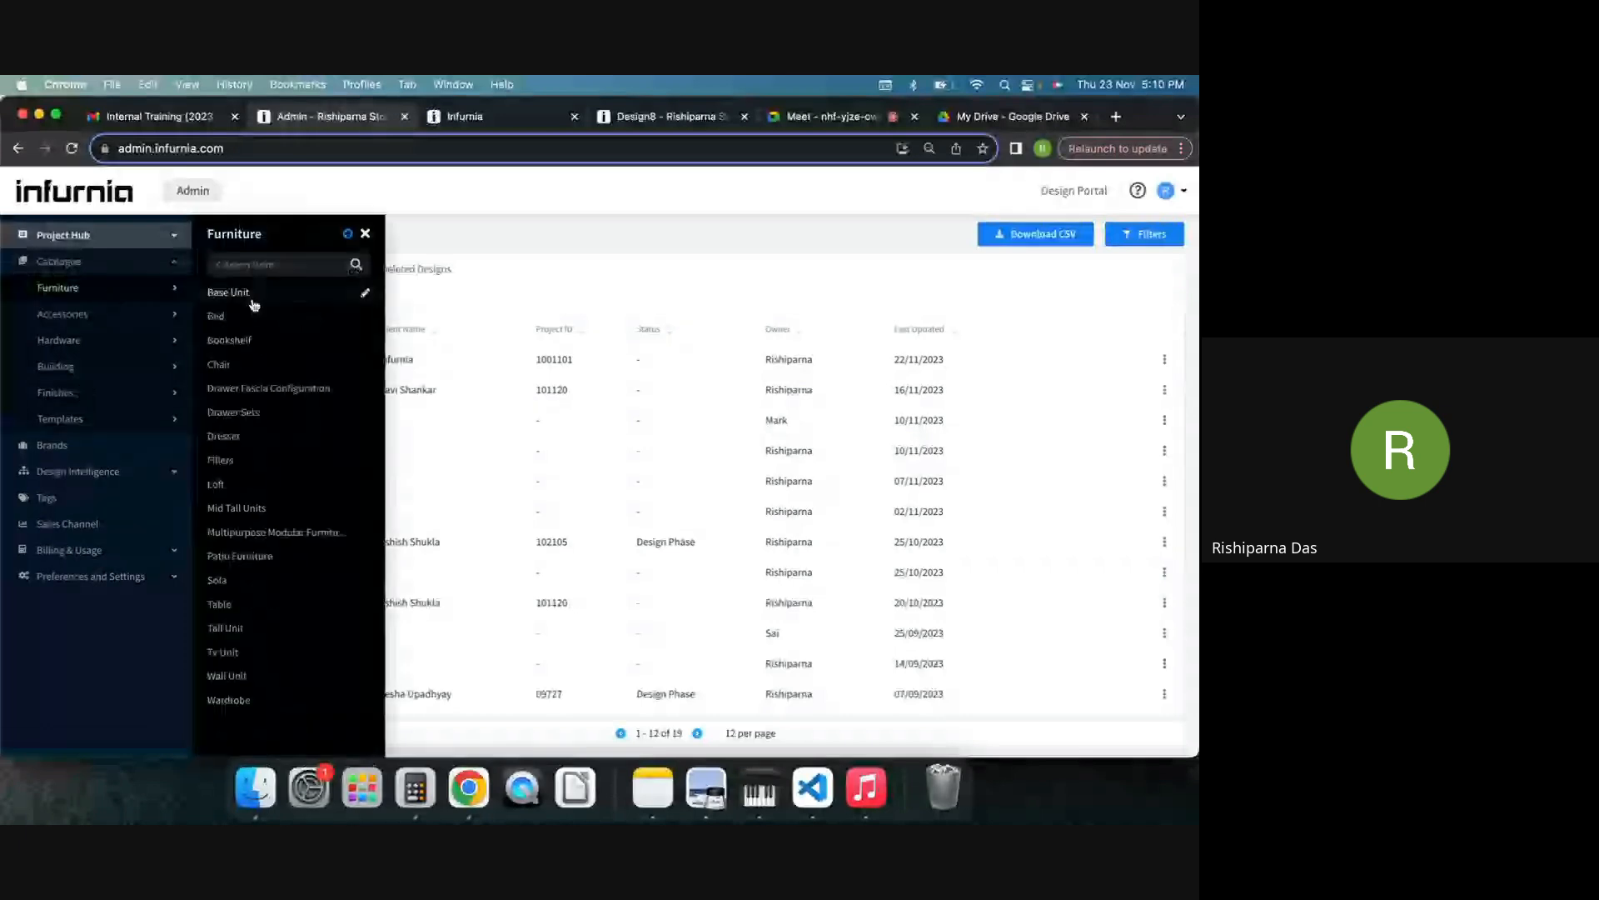
click(233, 293)
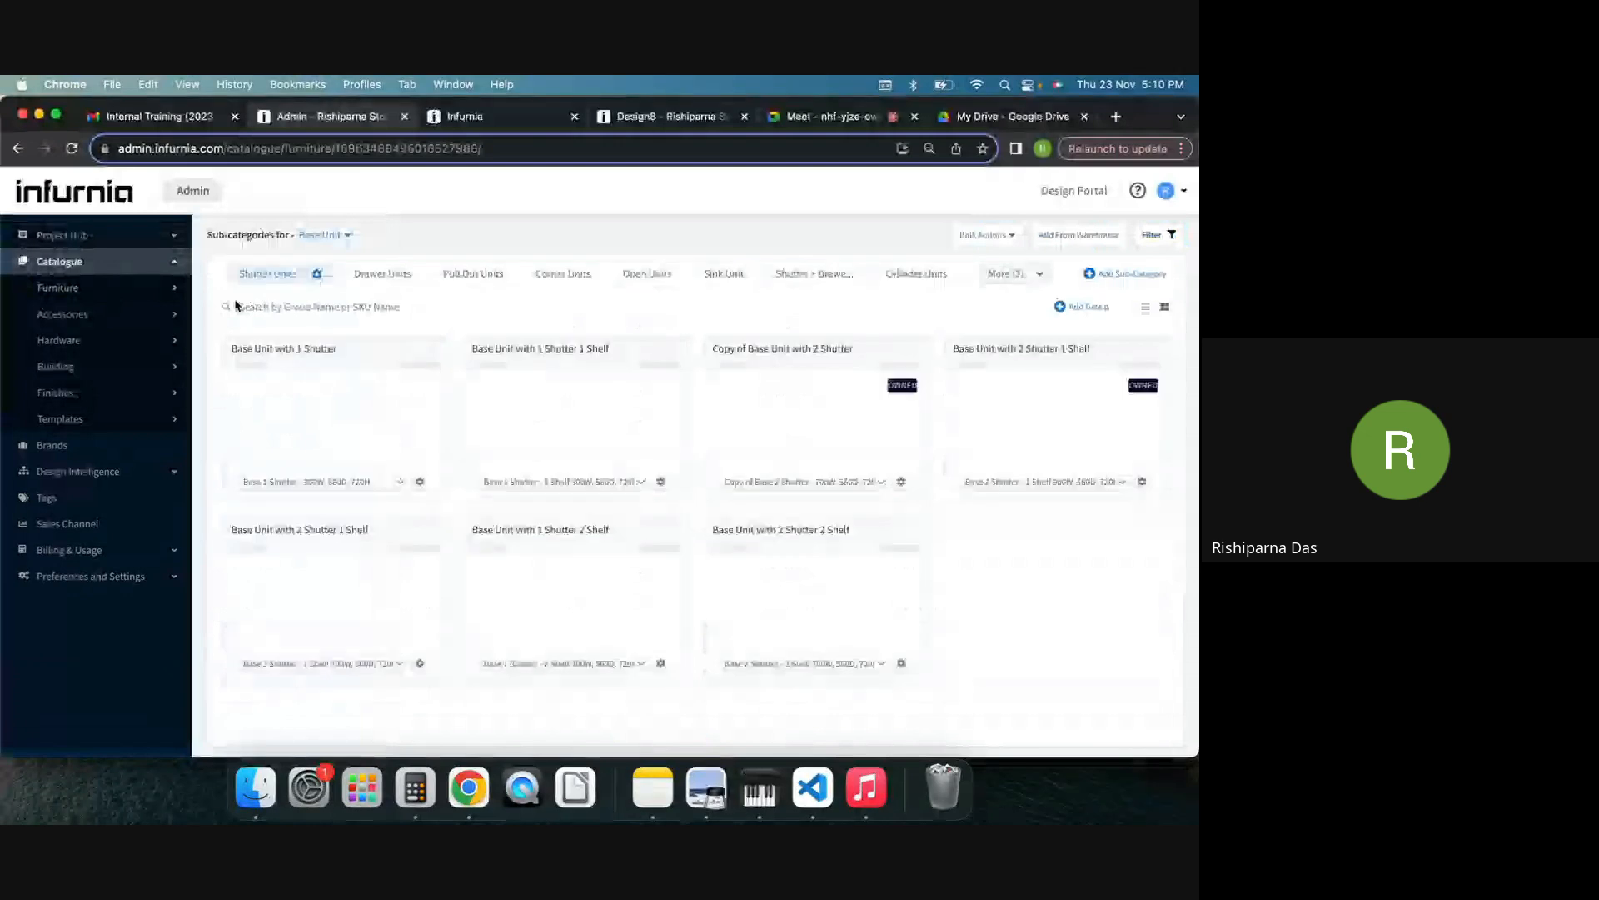
Step: Start adding base units from the warehouse and review the available organizations, keeping Infurnia (Default)
click(1092, 234)
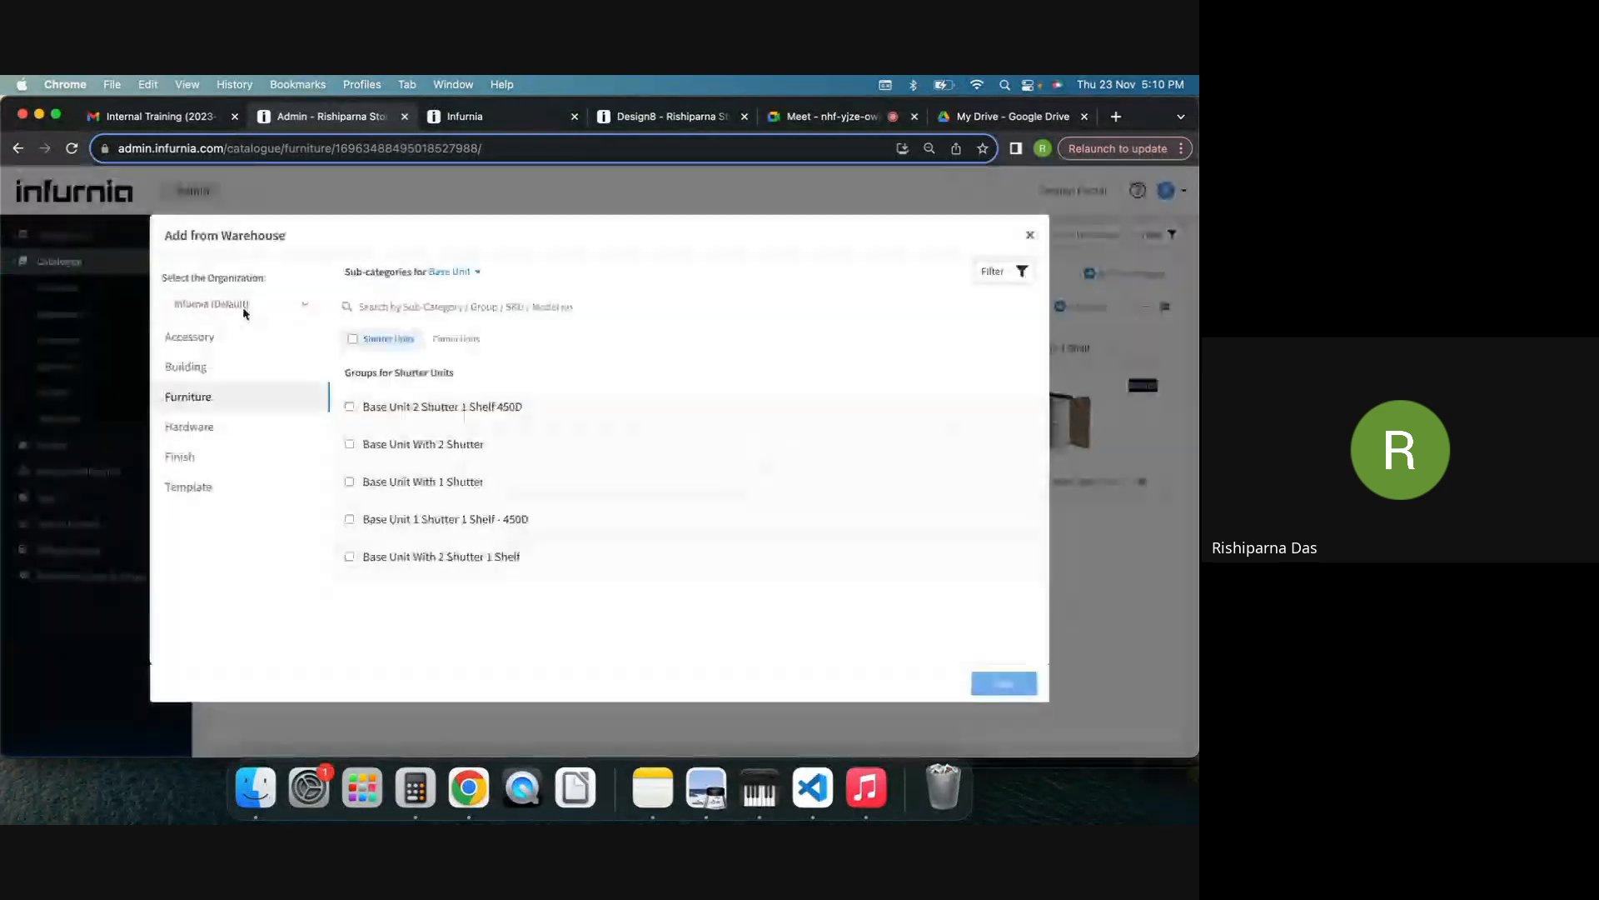
click(242, 306)
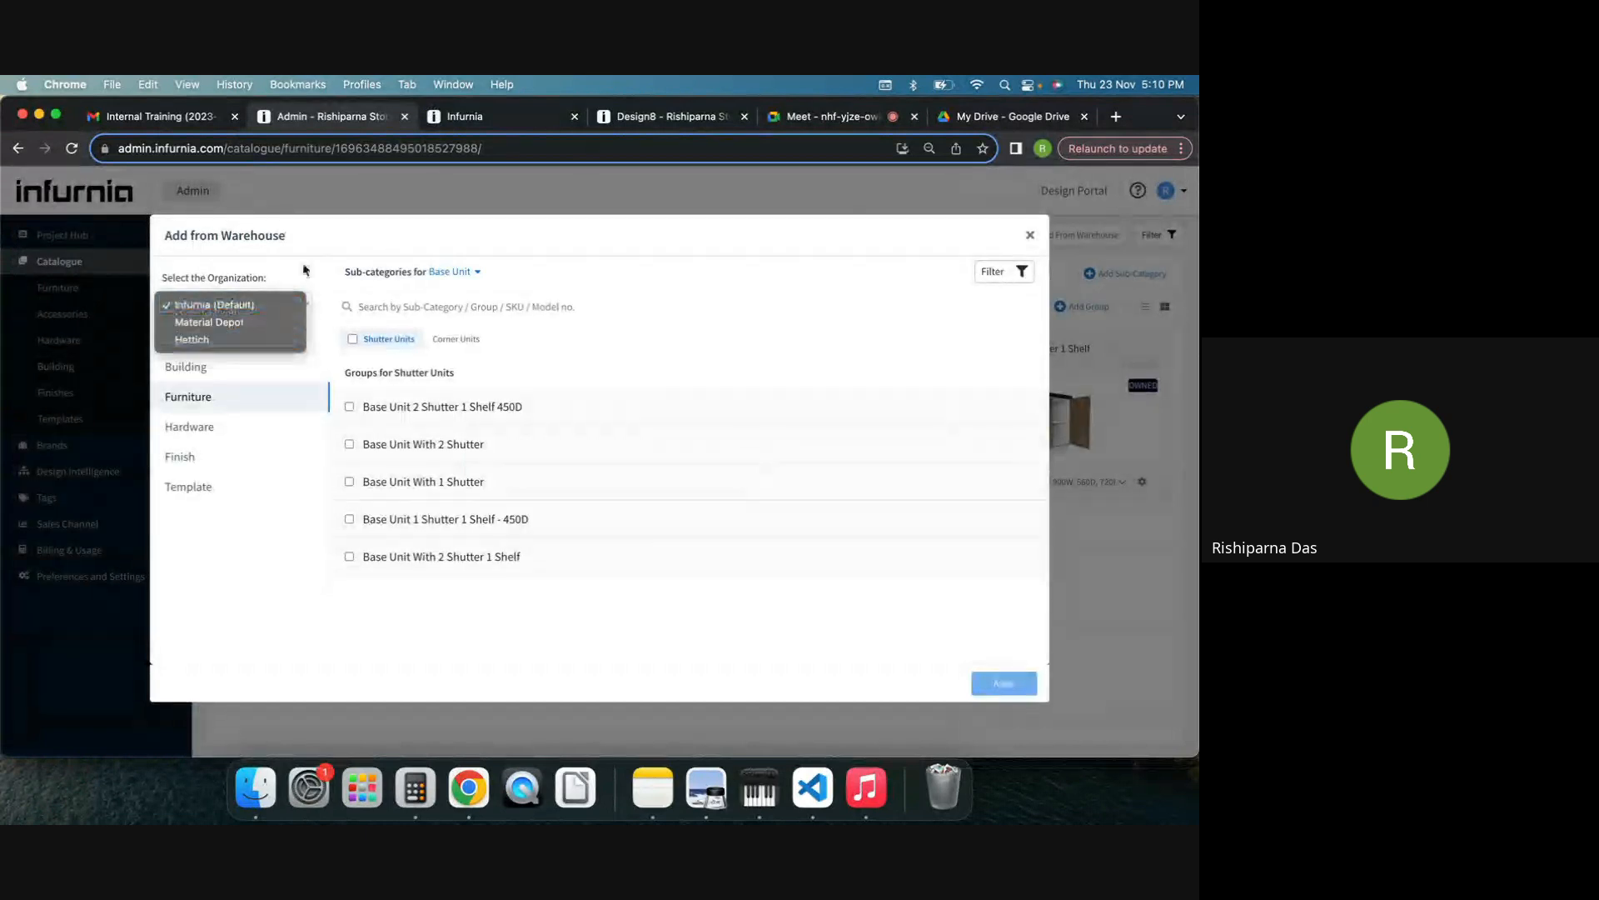
click(268, 310)
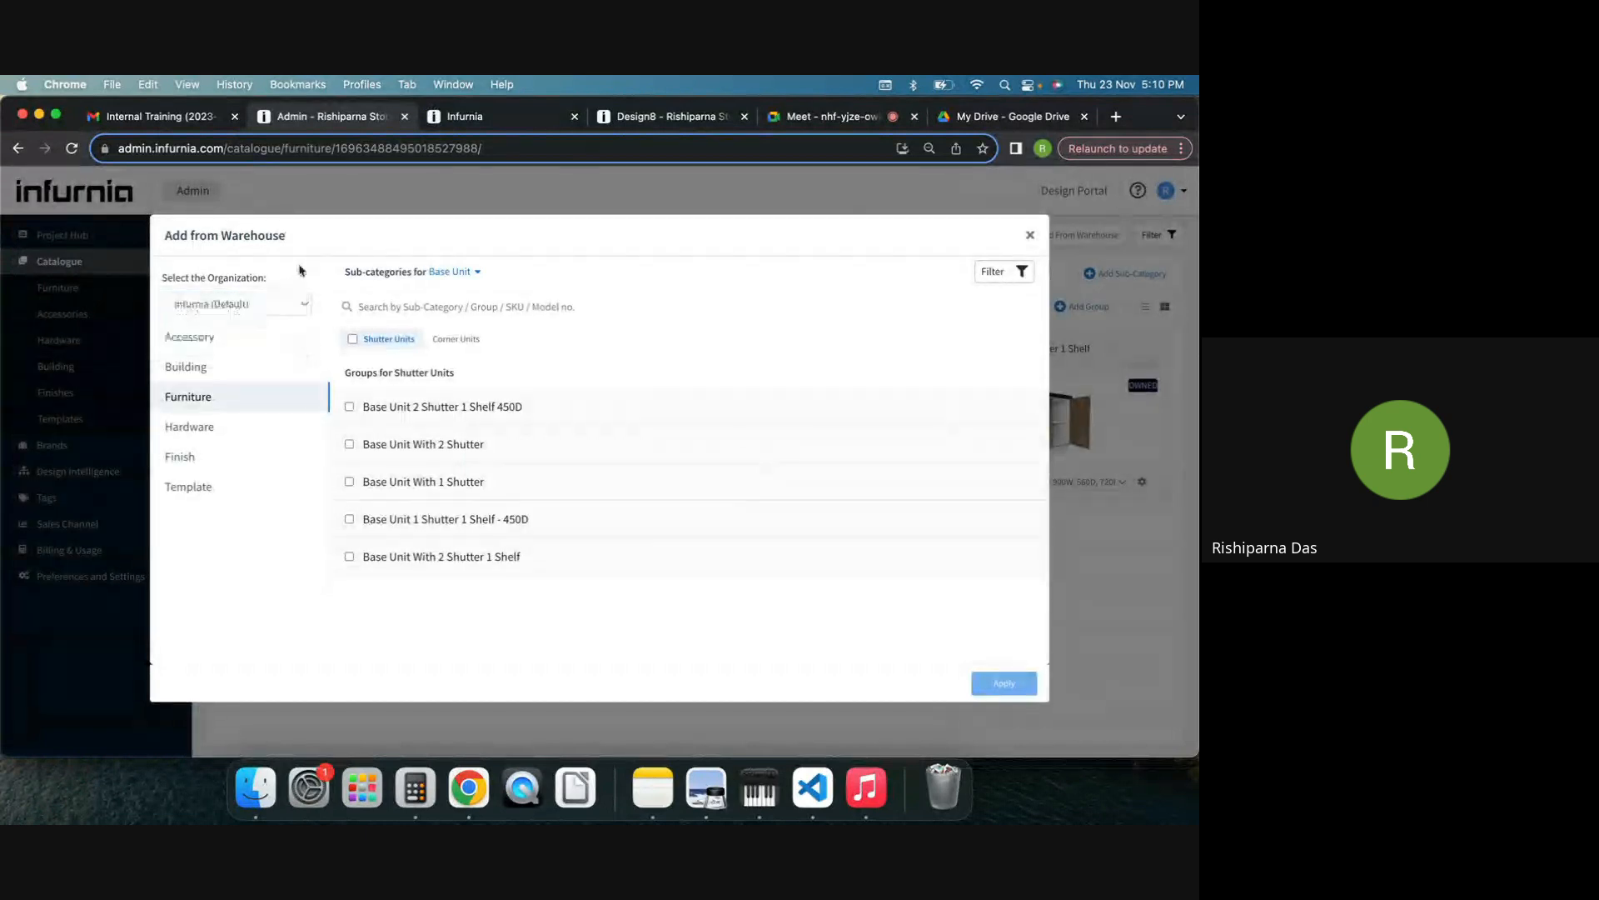
click(250, 313)
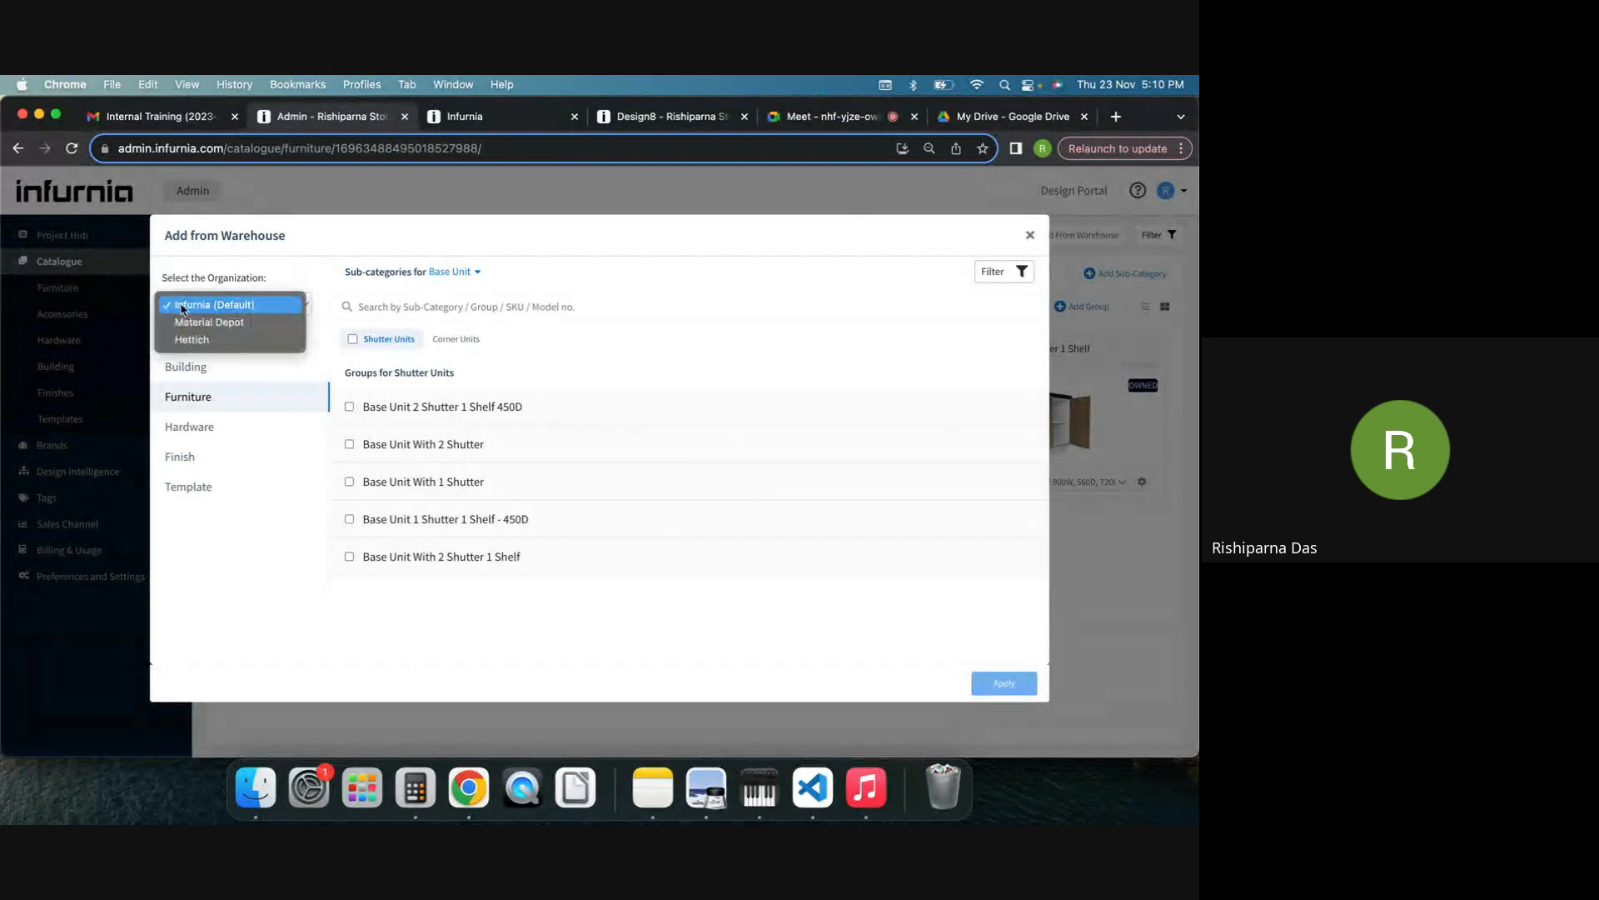
click(247, 310)
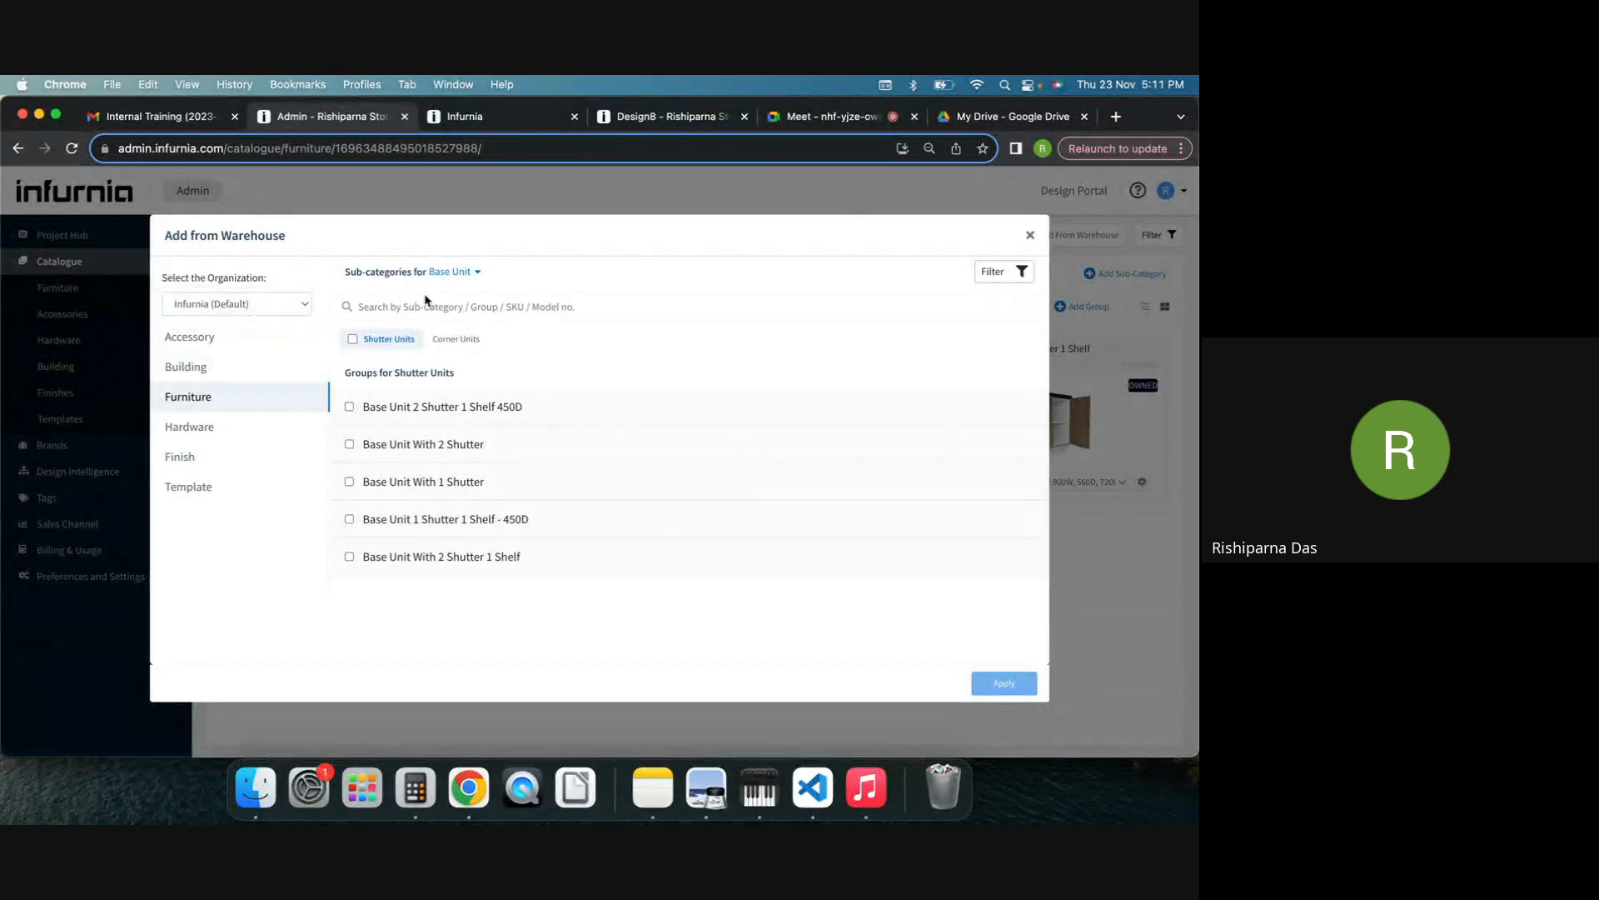
Step: Add the Blind Corner Const Type 3_1 Shelf - LHS group from the warehouse's Corner Units to the catalogue
click(450, 339)
click(448, 408)
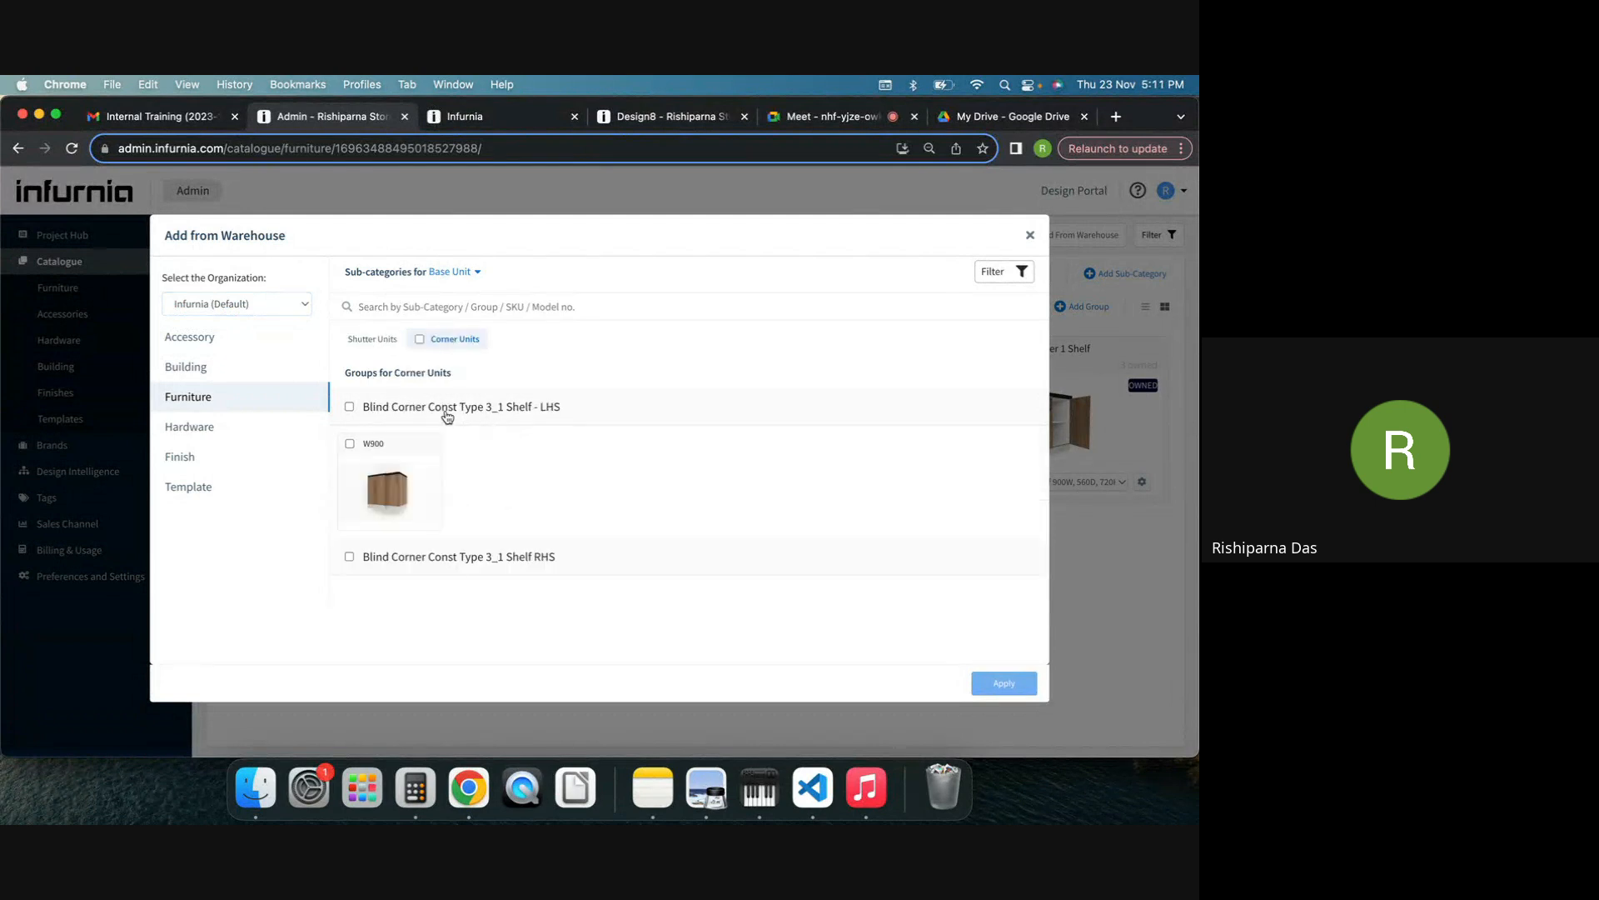
click(450, 558)
scroll(454, 566, down, 1)
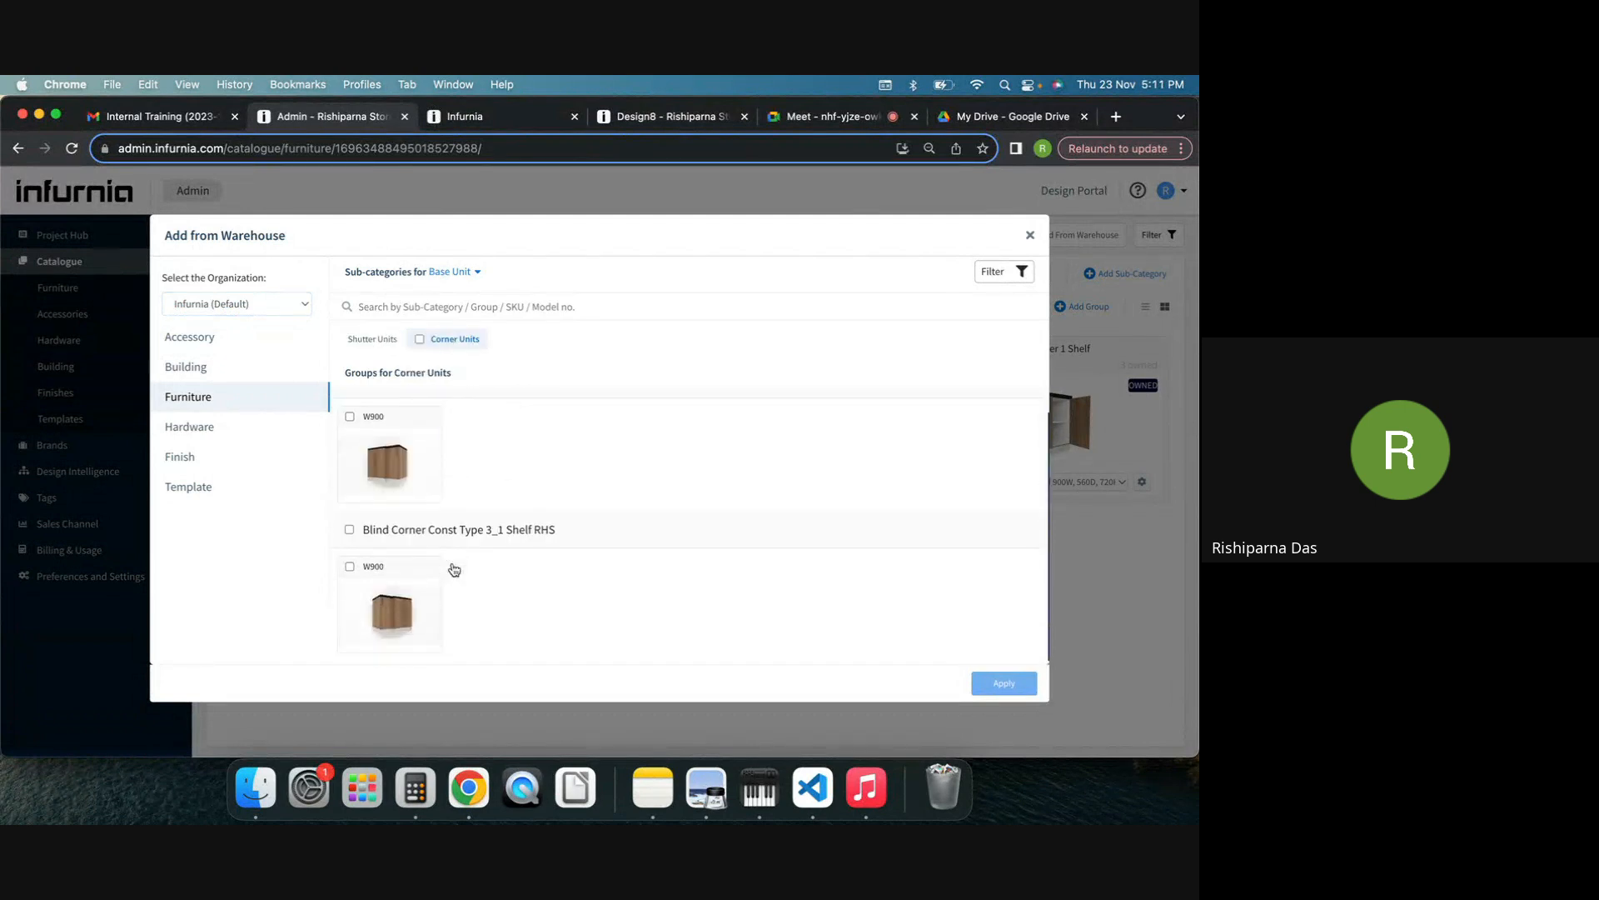
scroll(344, 413, up, 1)
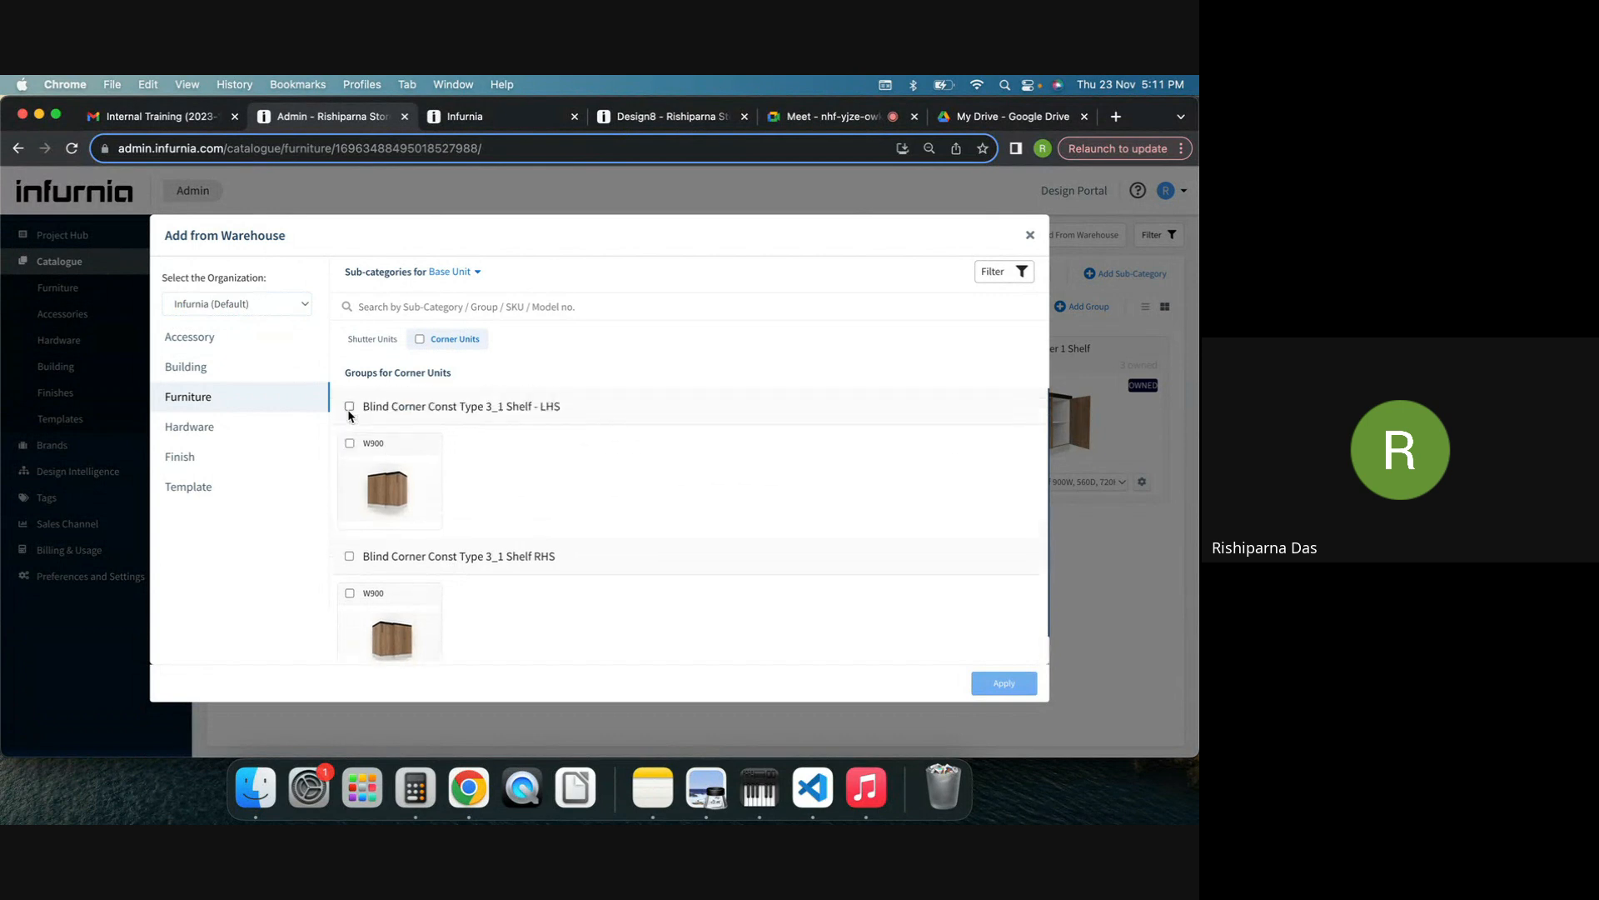
click(349, 407)
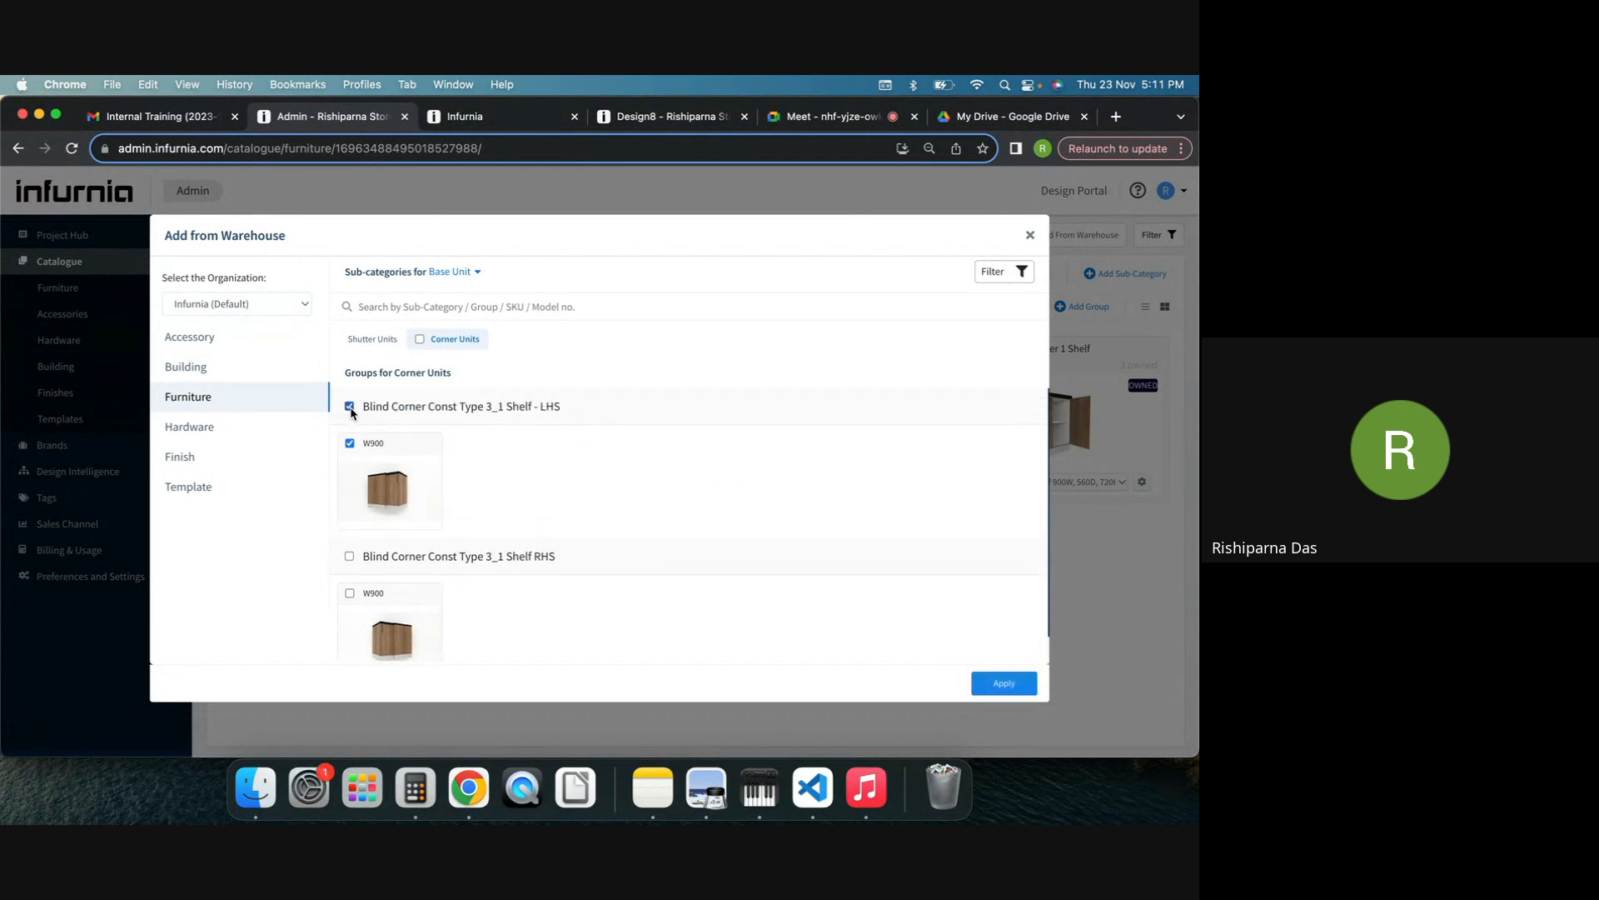
click(1009, 683)
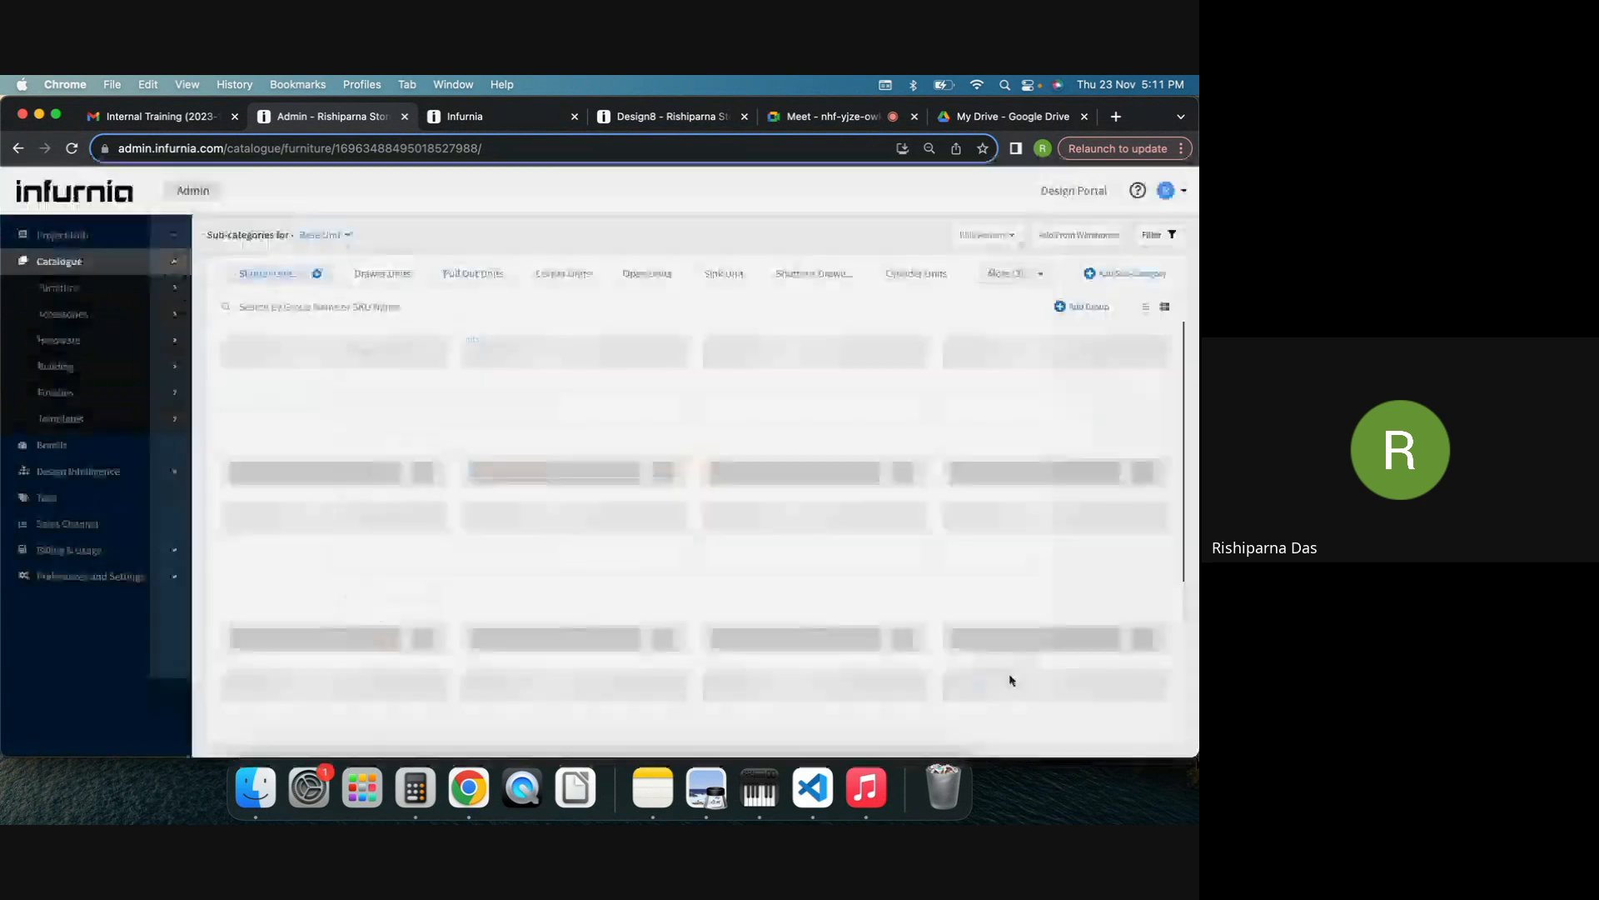
Step: Return to the Design8 project and close the browser tab with the Infurnia recent designs page
click(665, 121)
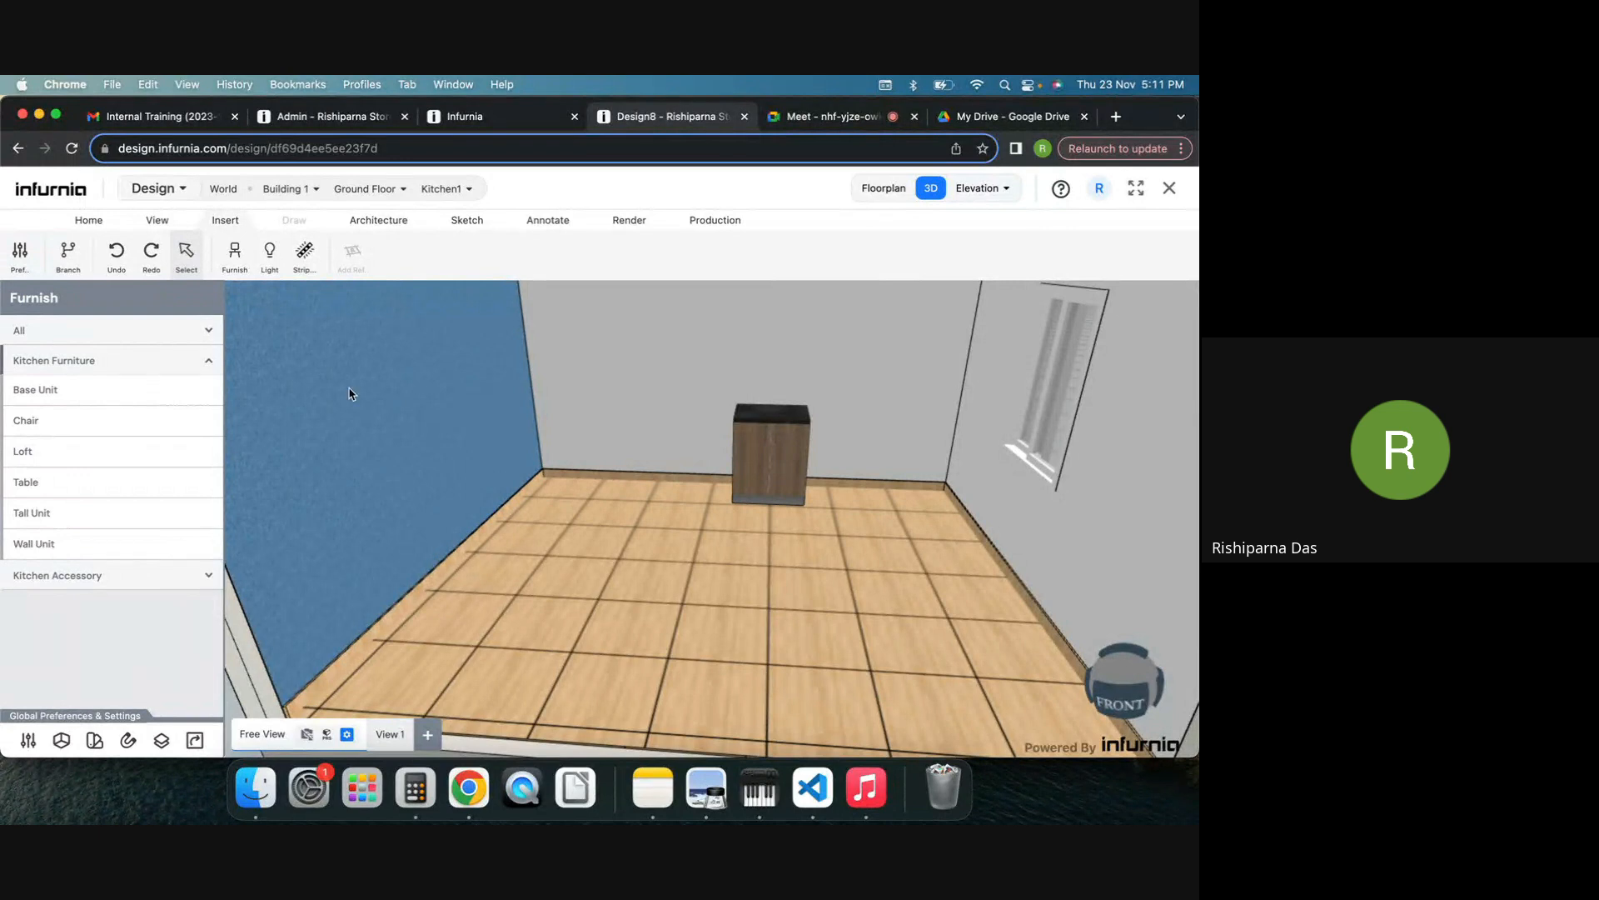
click(510, 116)
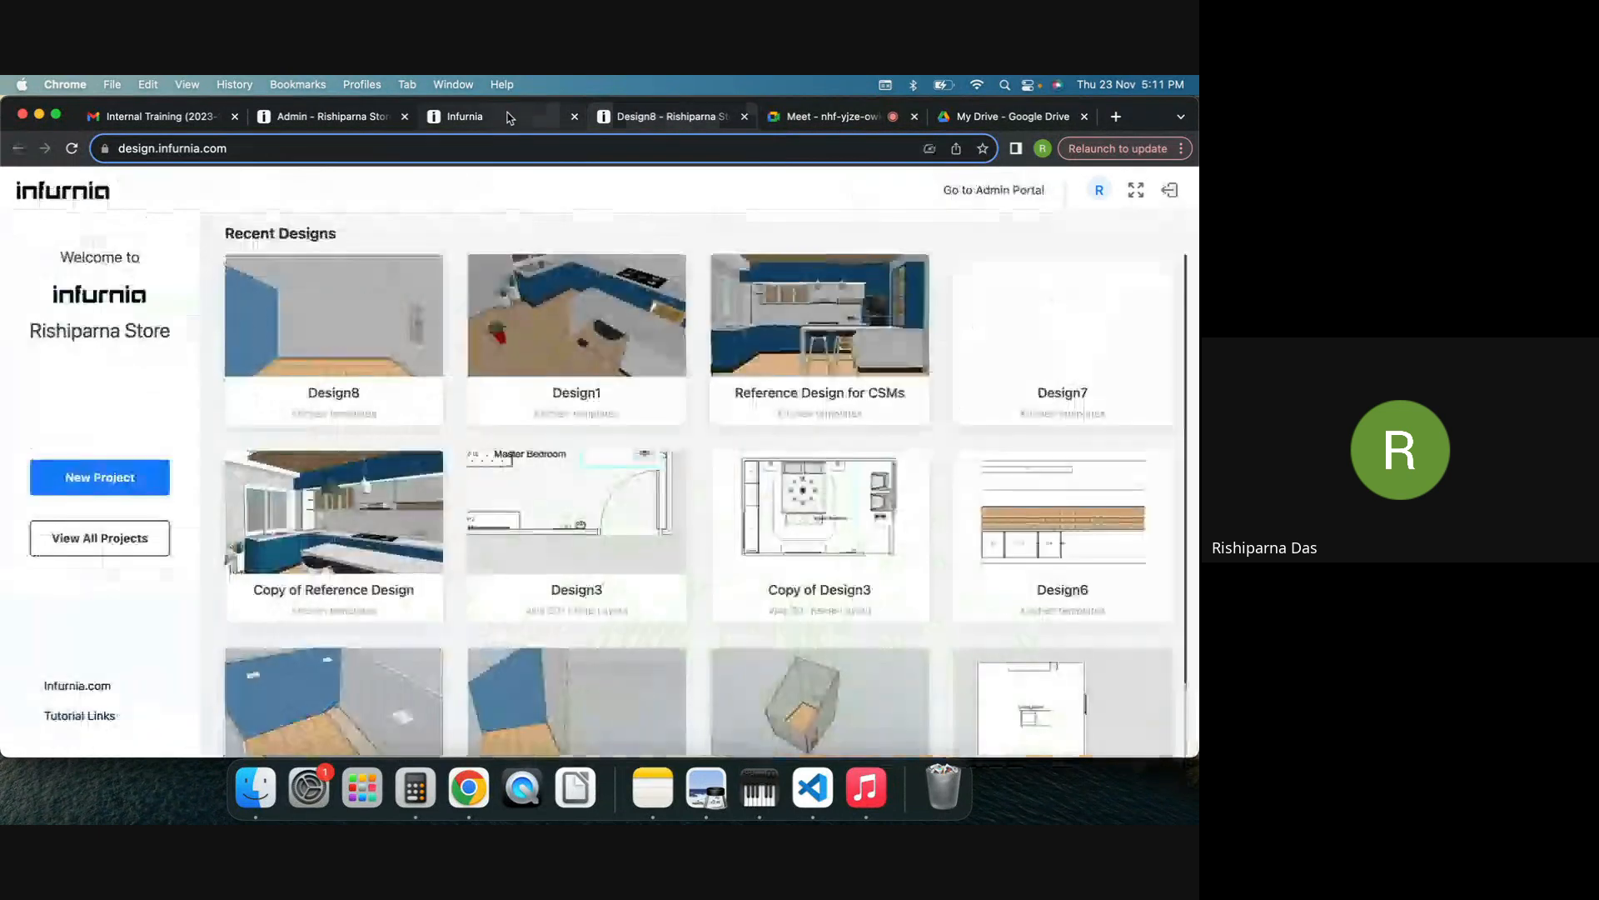
click(666, 116)
click(575, 117)
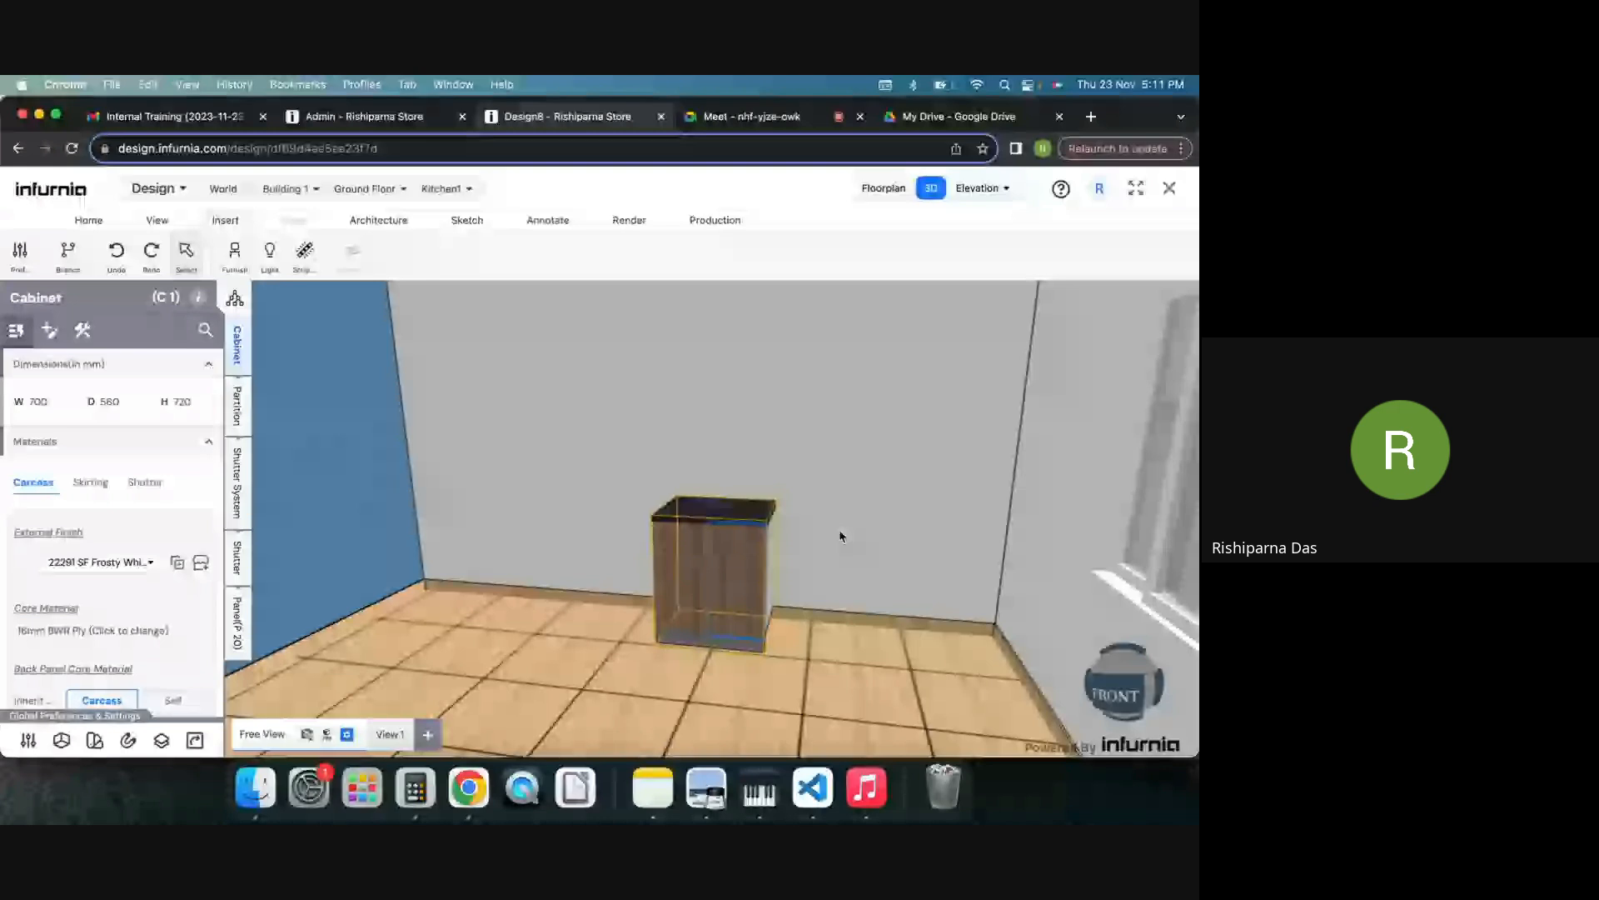
Step: View the base cabinet in Kitchen1 from an angle and open the properties of its partition
drag(840, 536, 784, 529)
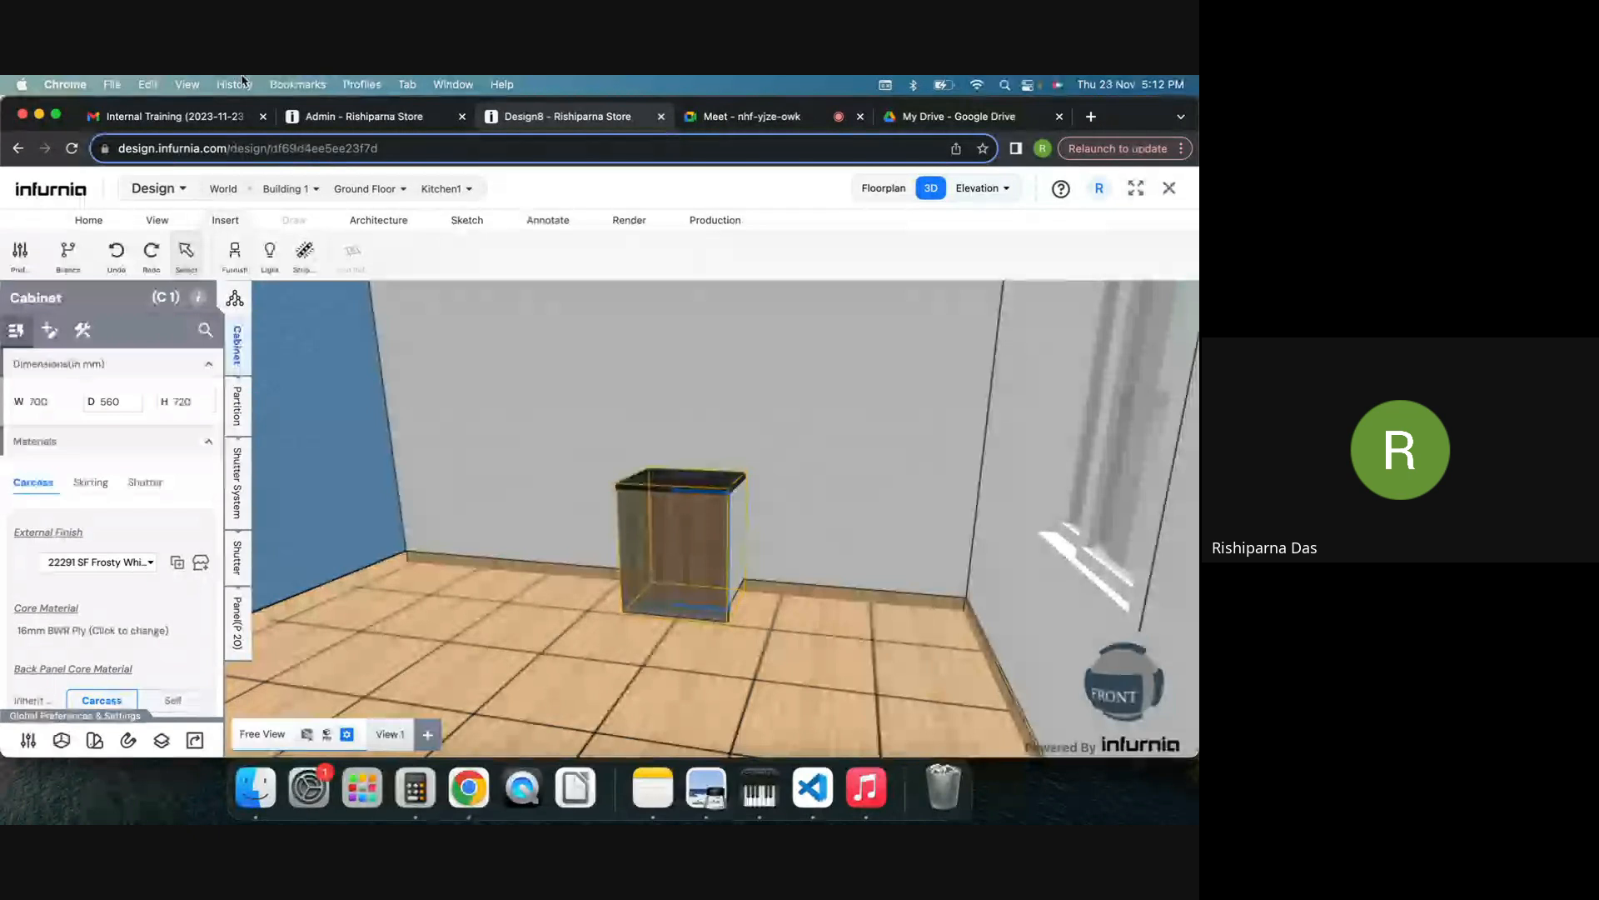
click(238, 404)
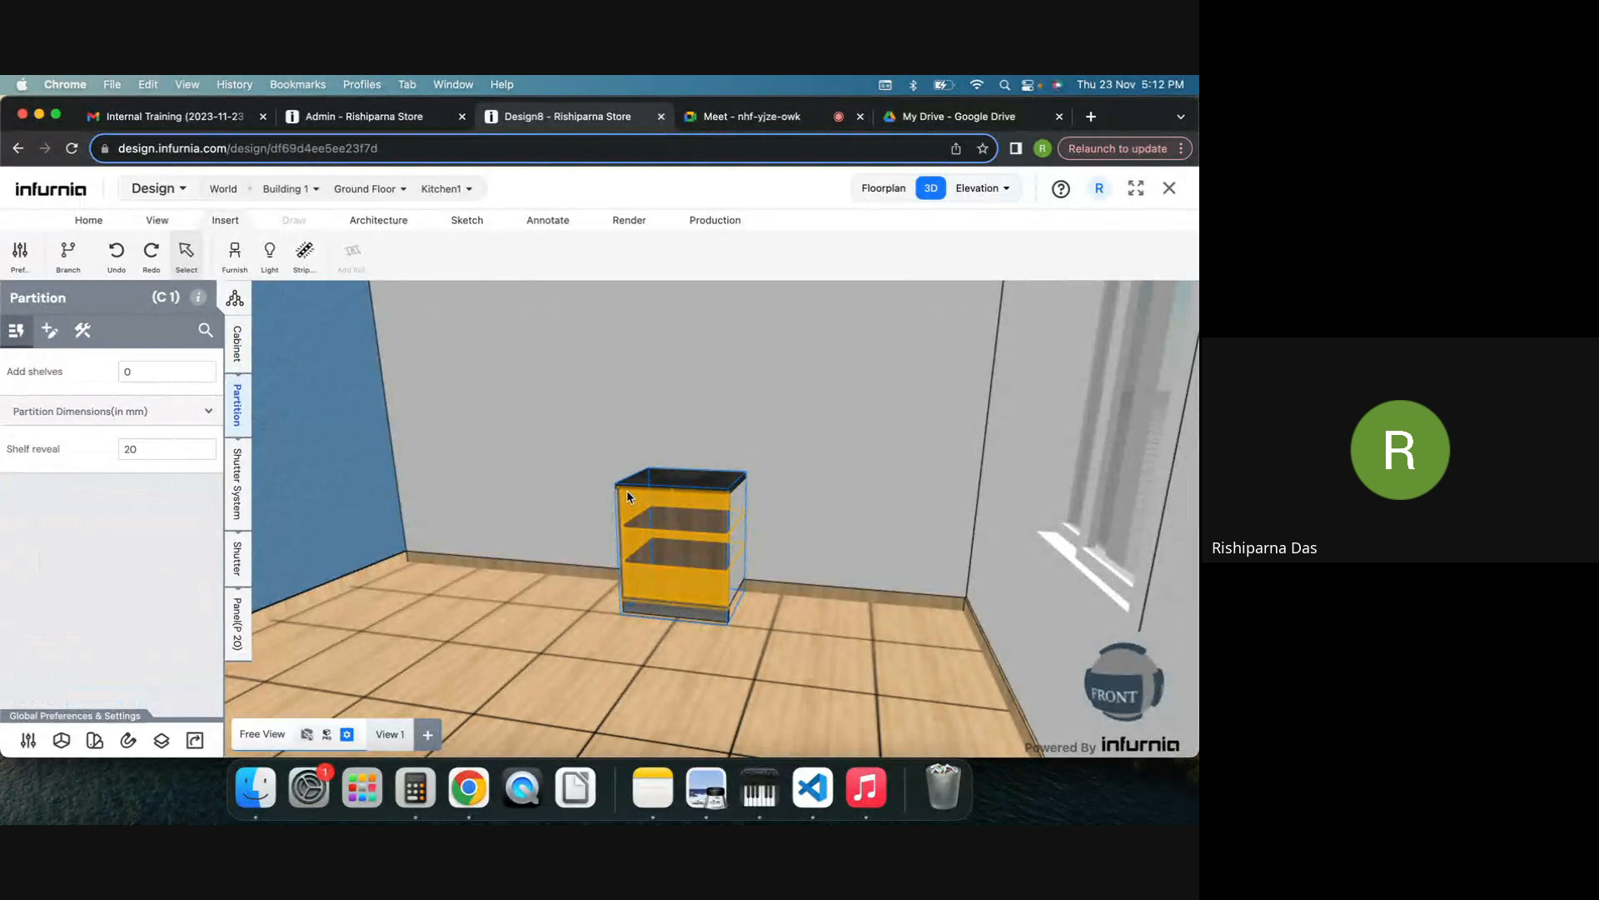
Step: Examine the base cabinet's shutter system, shutter and panel properties, including the shutter design, divisional shutter and mirror options
click(237, 486)
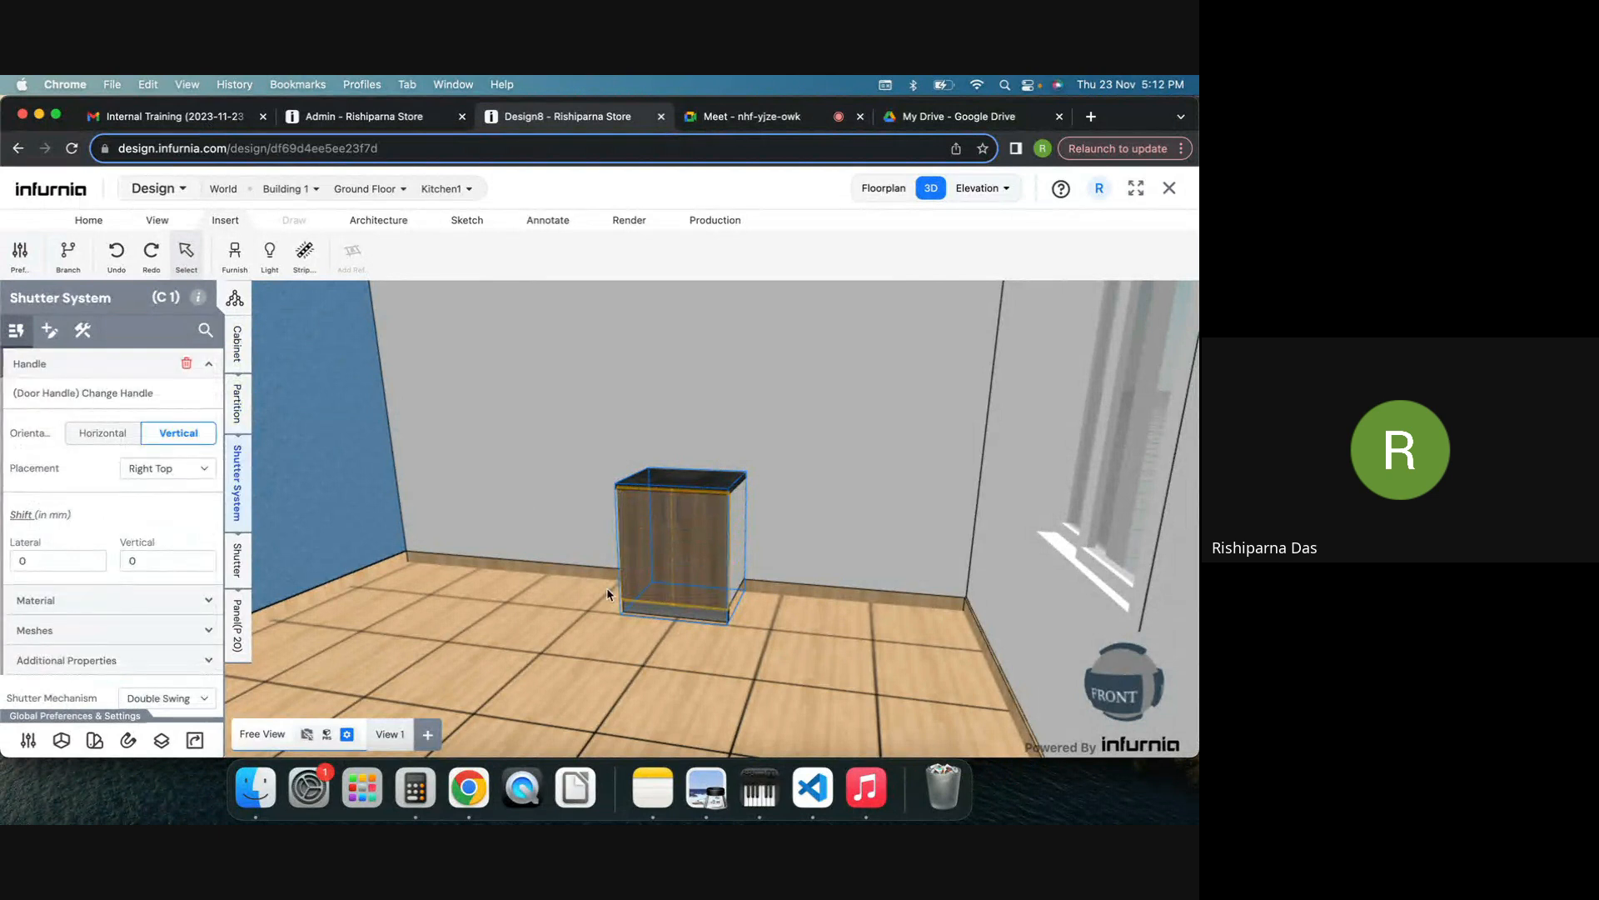
scroll(116, 663, down, 3)
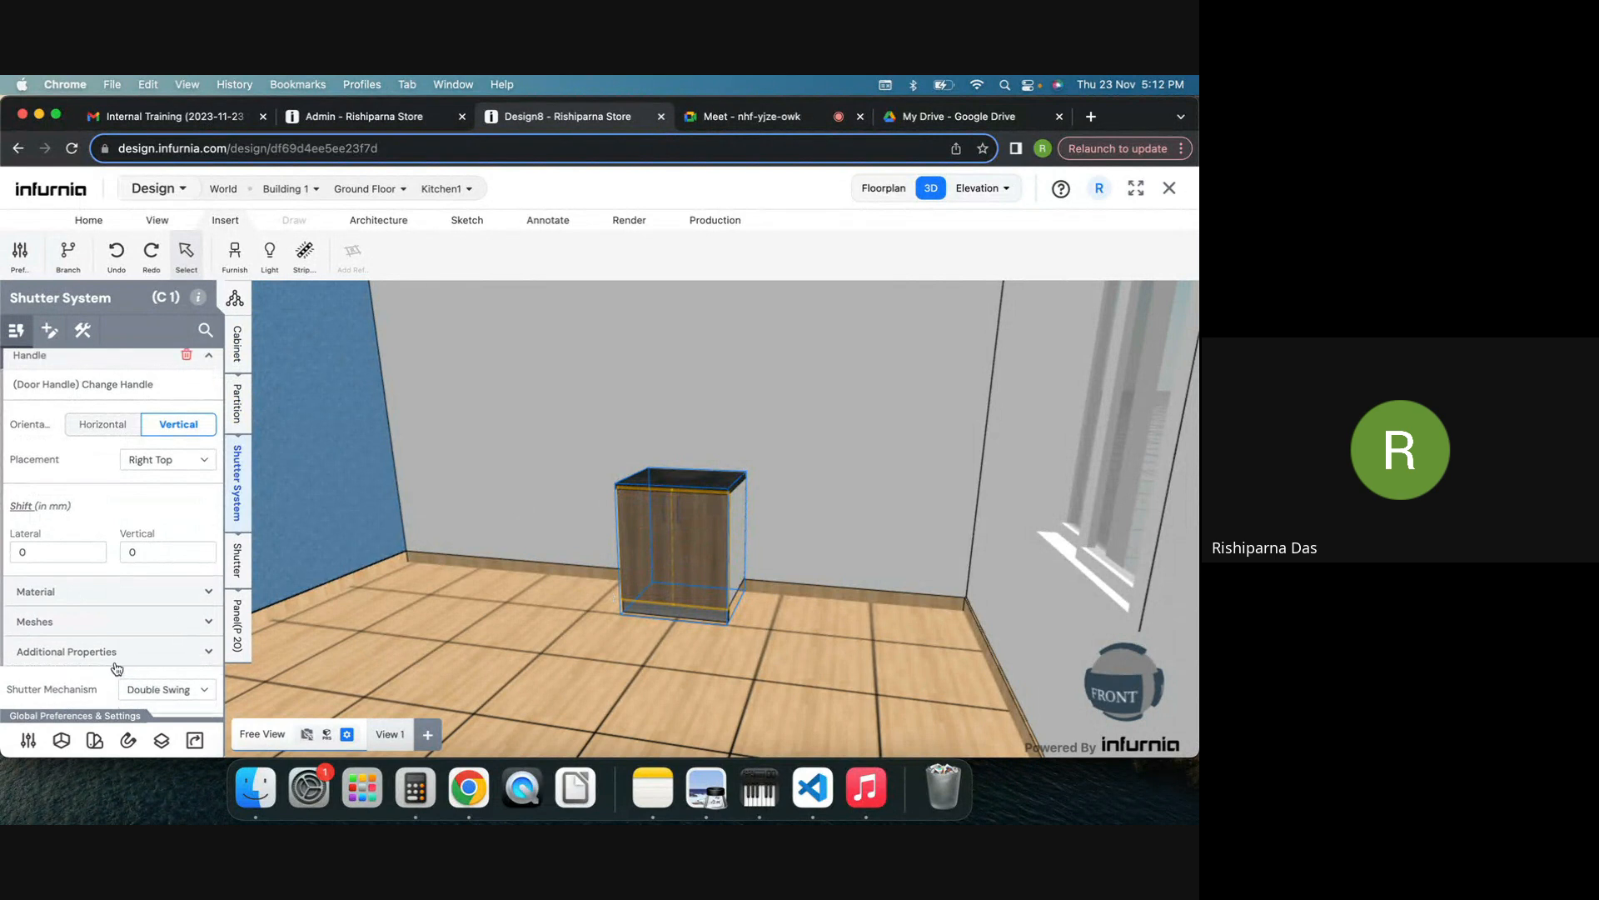
scroll(120, 653, down, 1)
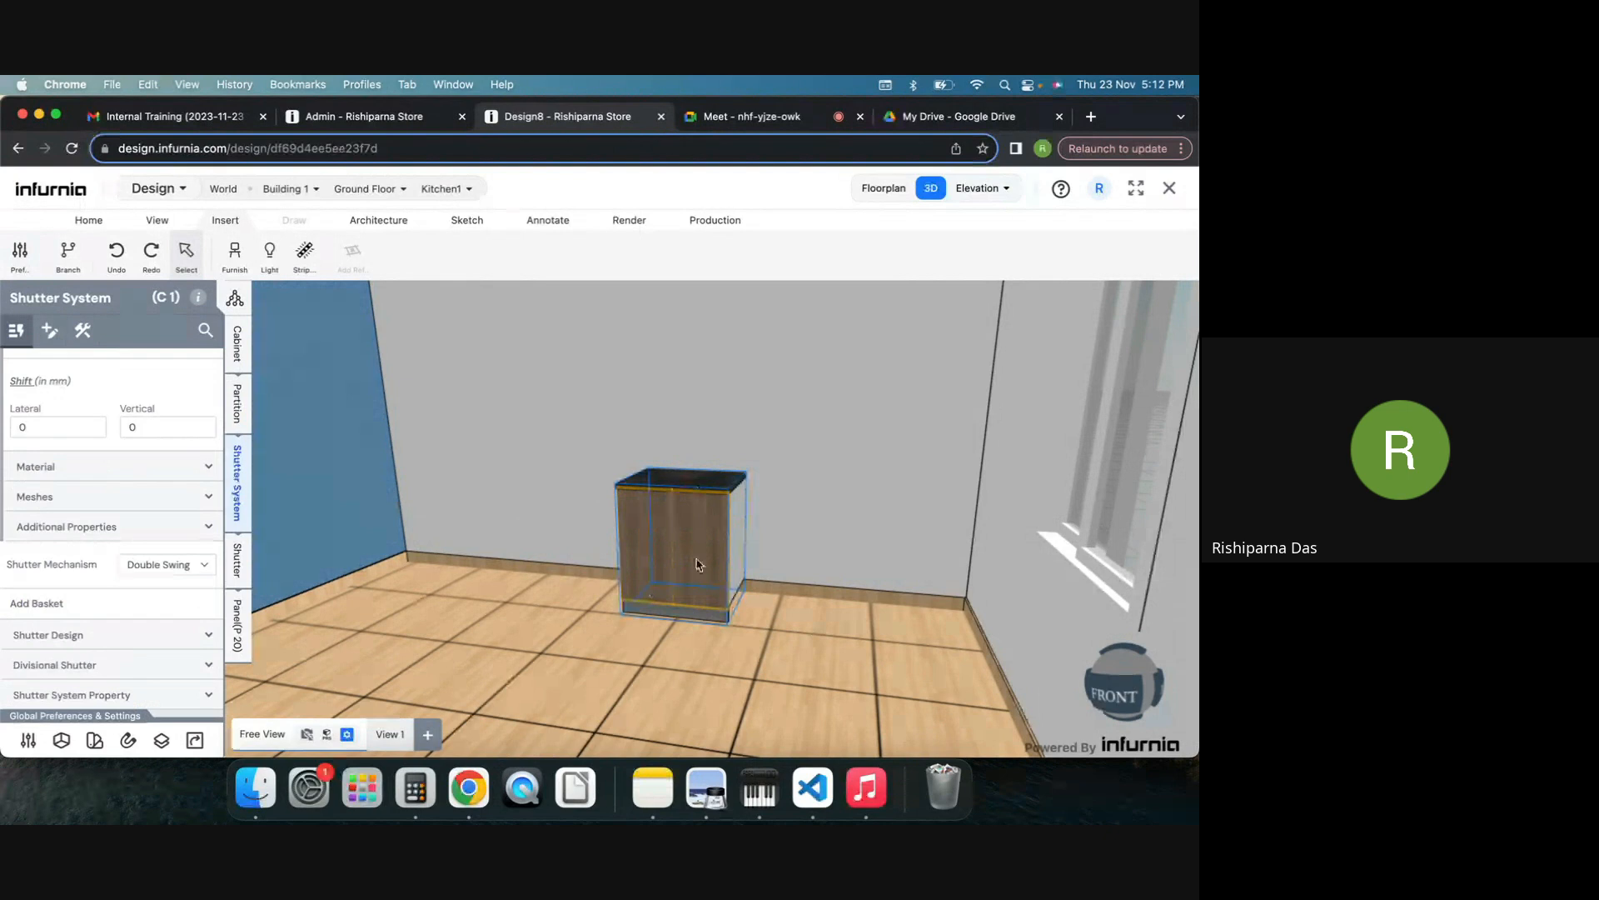
click(237, 559)
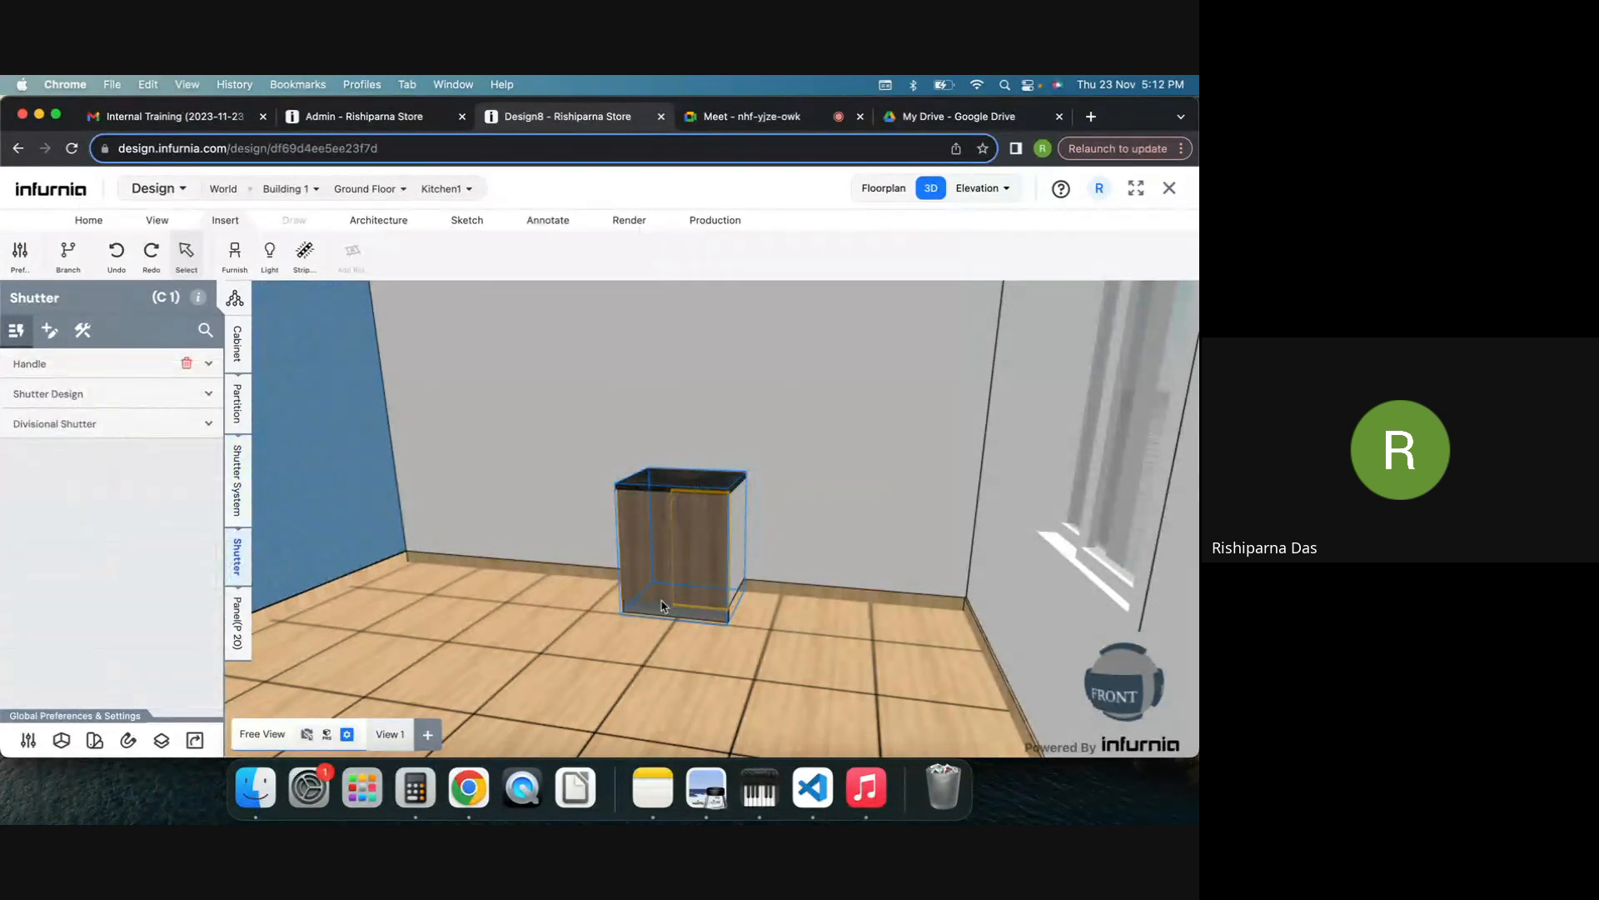
click(109, 394)
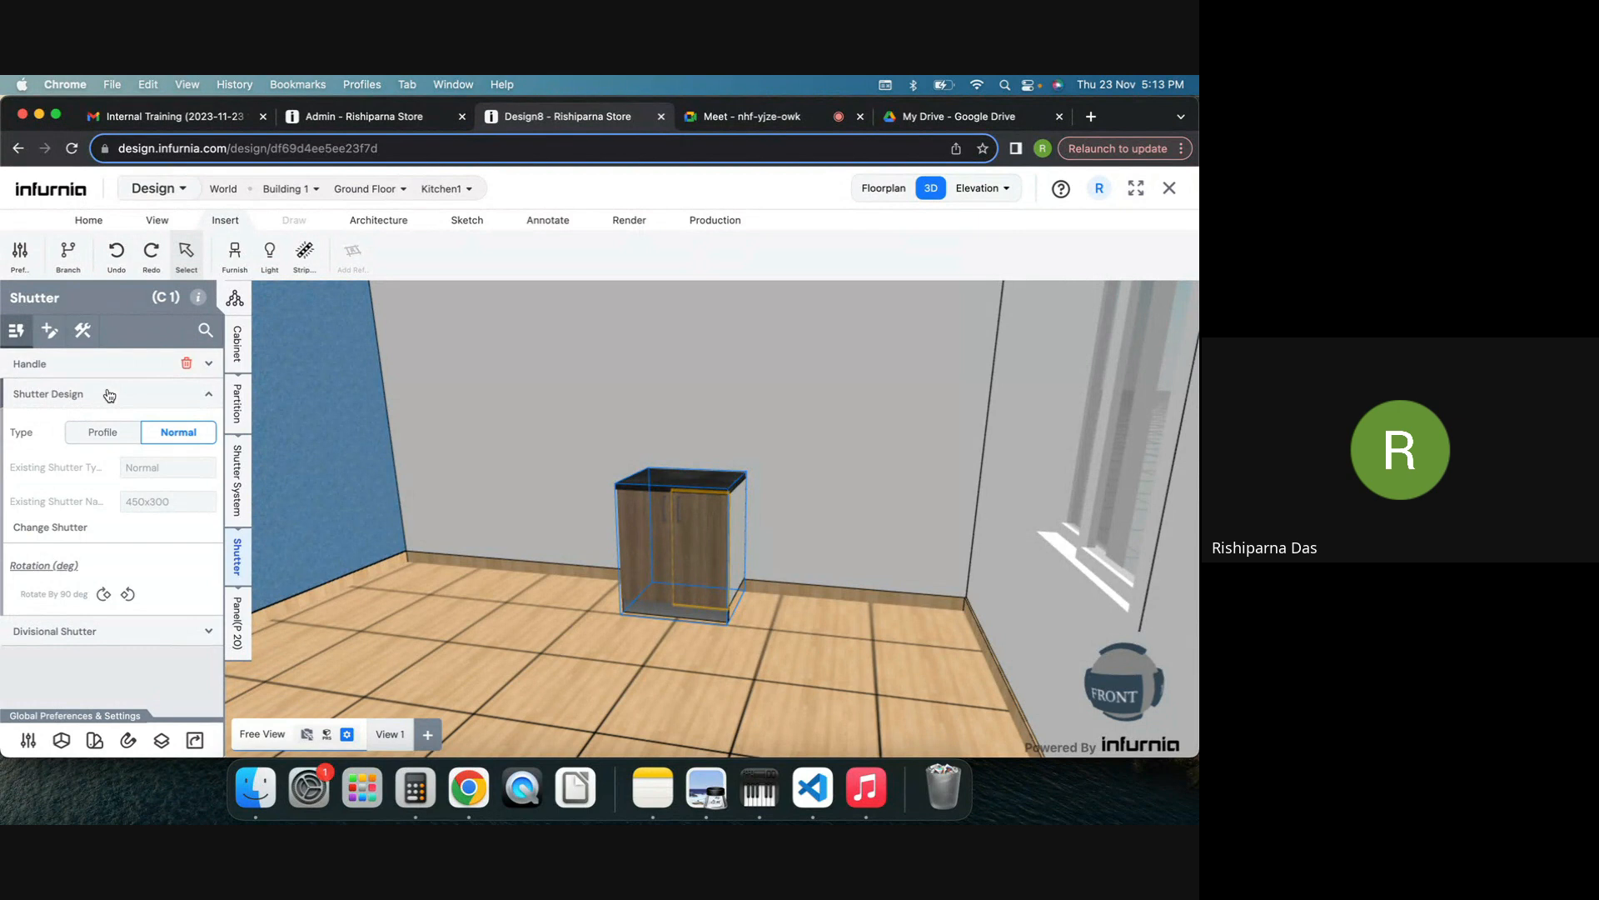
click(101, 644)
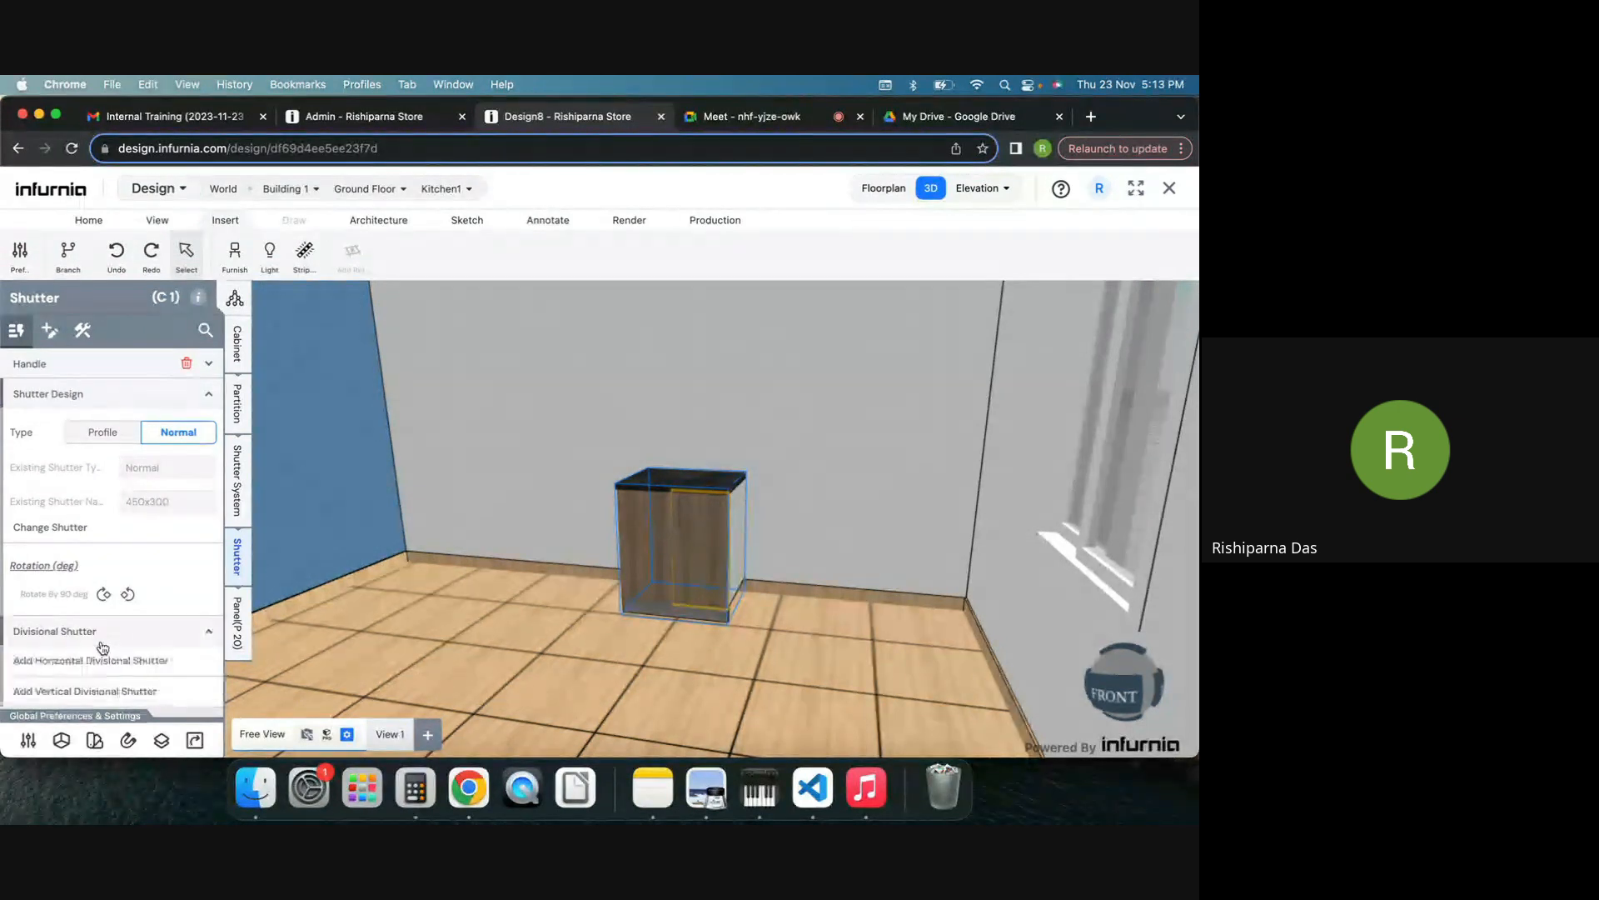
click(50, 331)
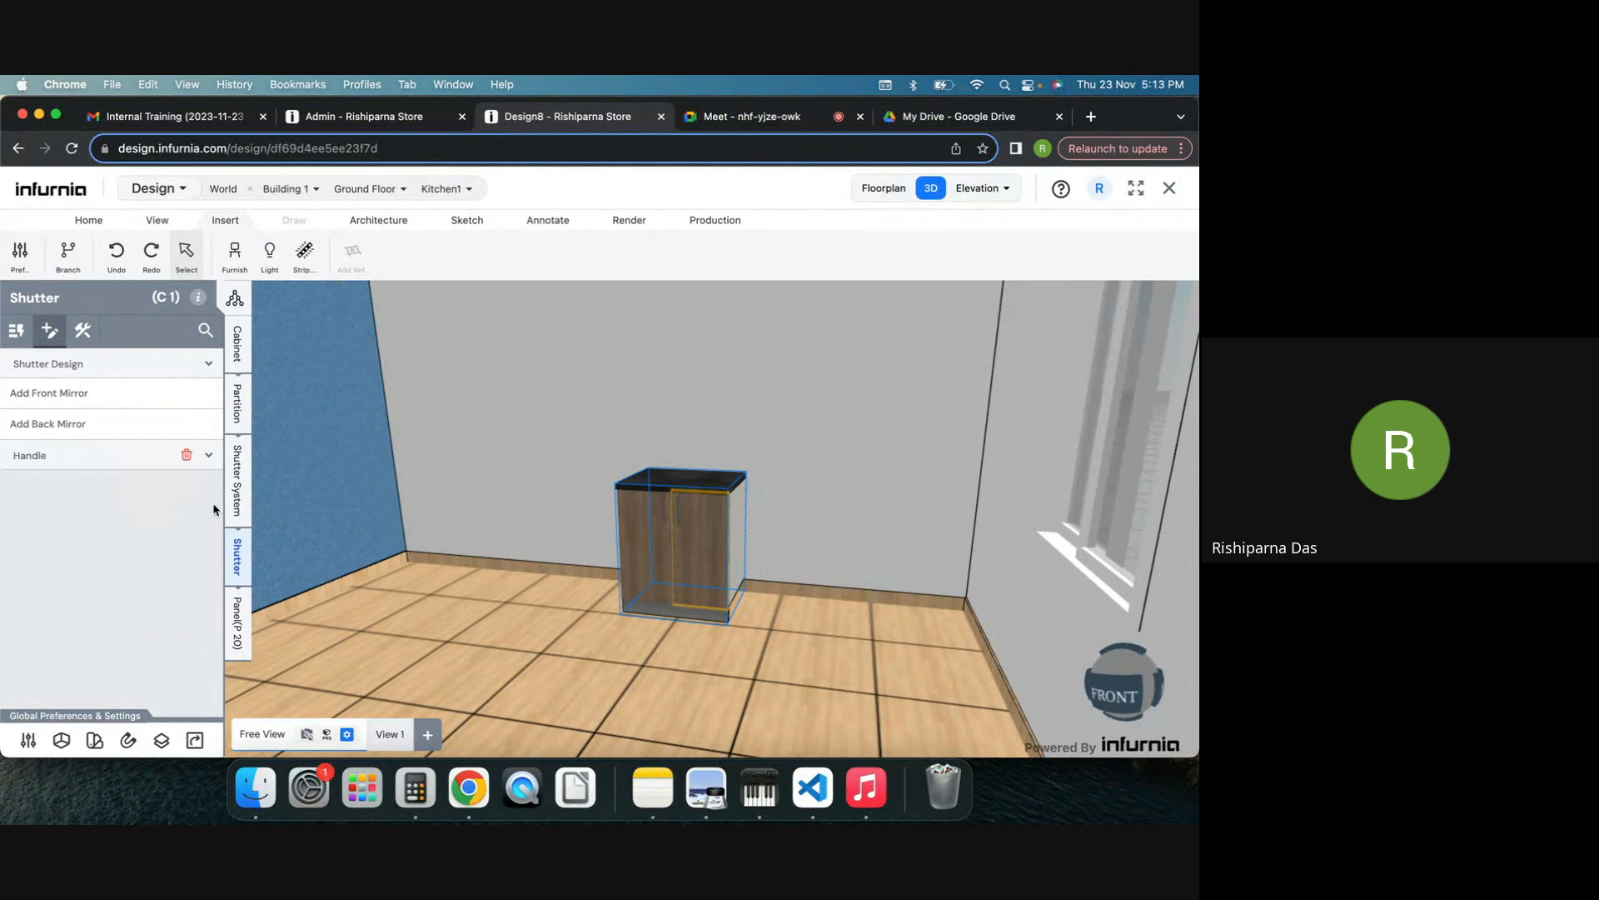
click(246, 614)
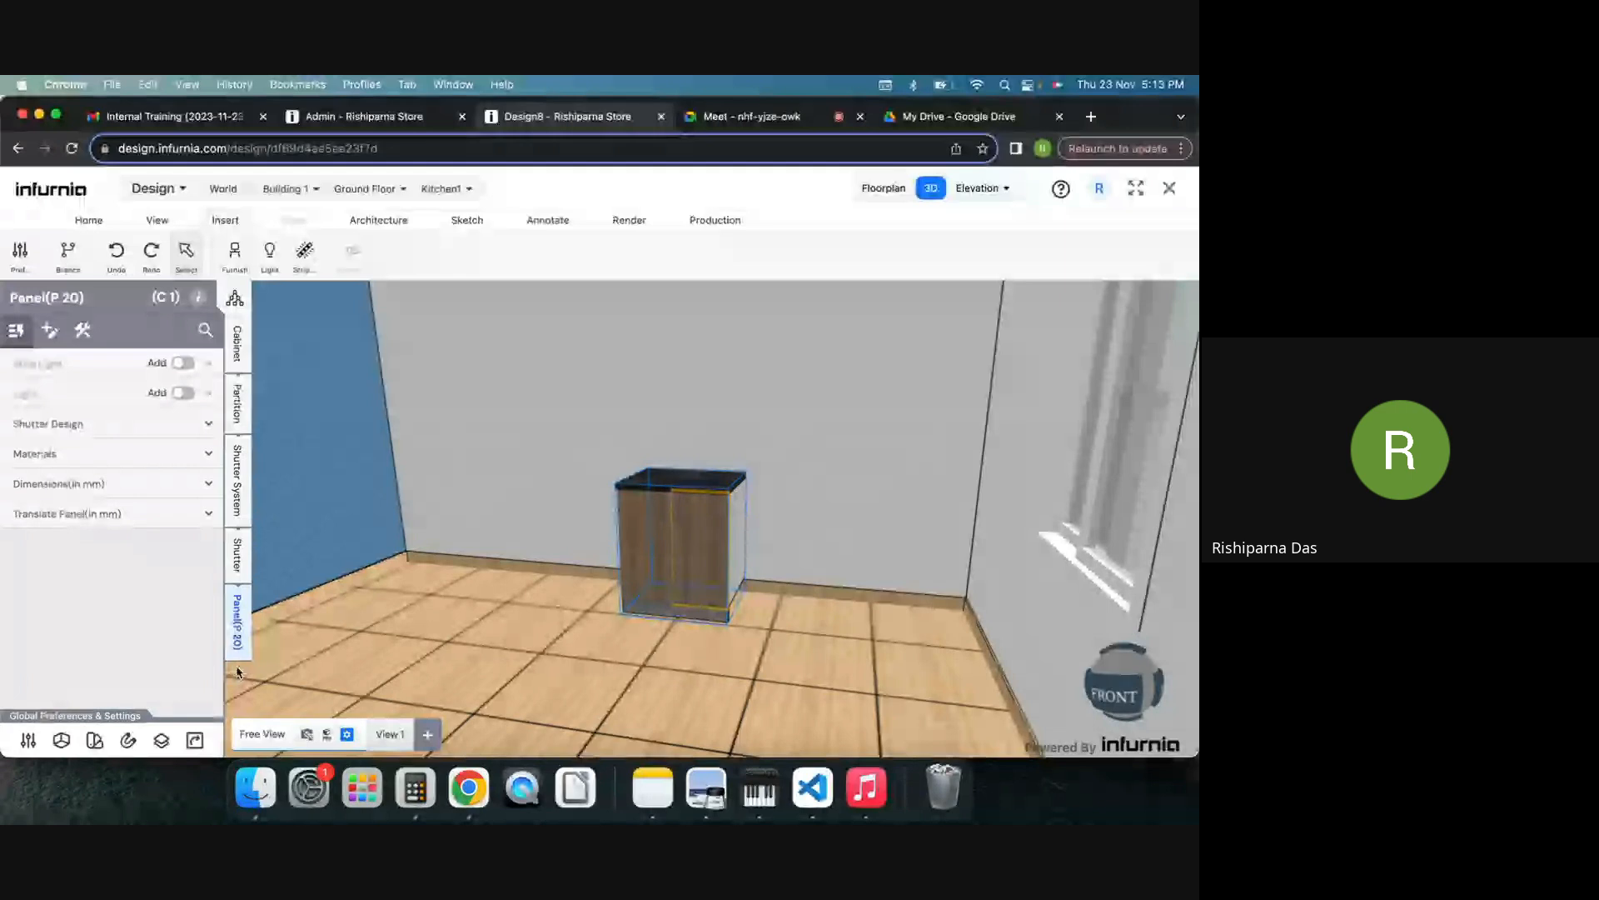
Step: Compare the basic, add-on and advanced property groups of the base cabinet and its partition
click(237, 346)
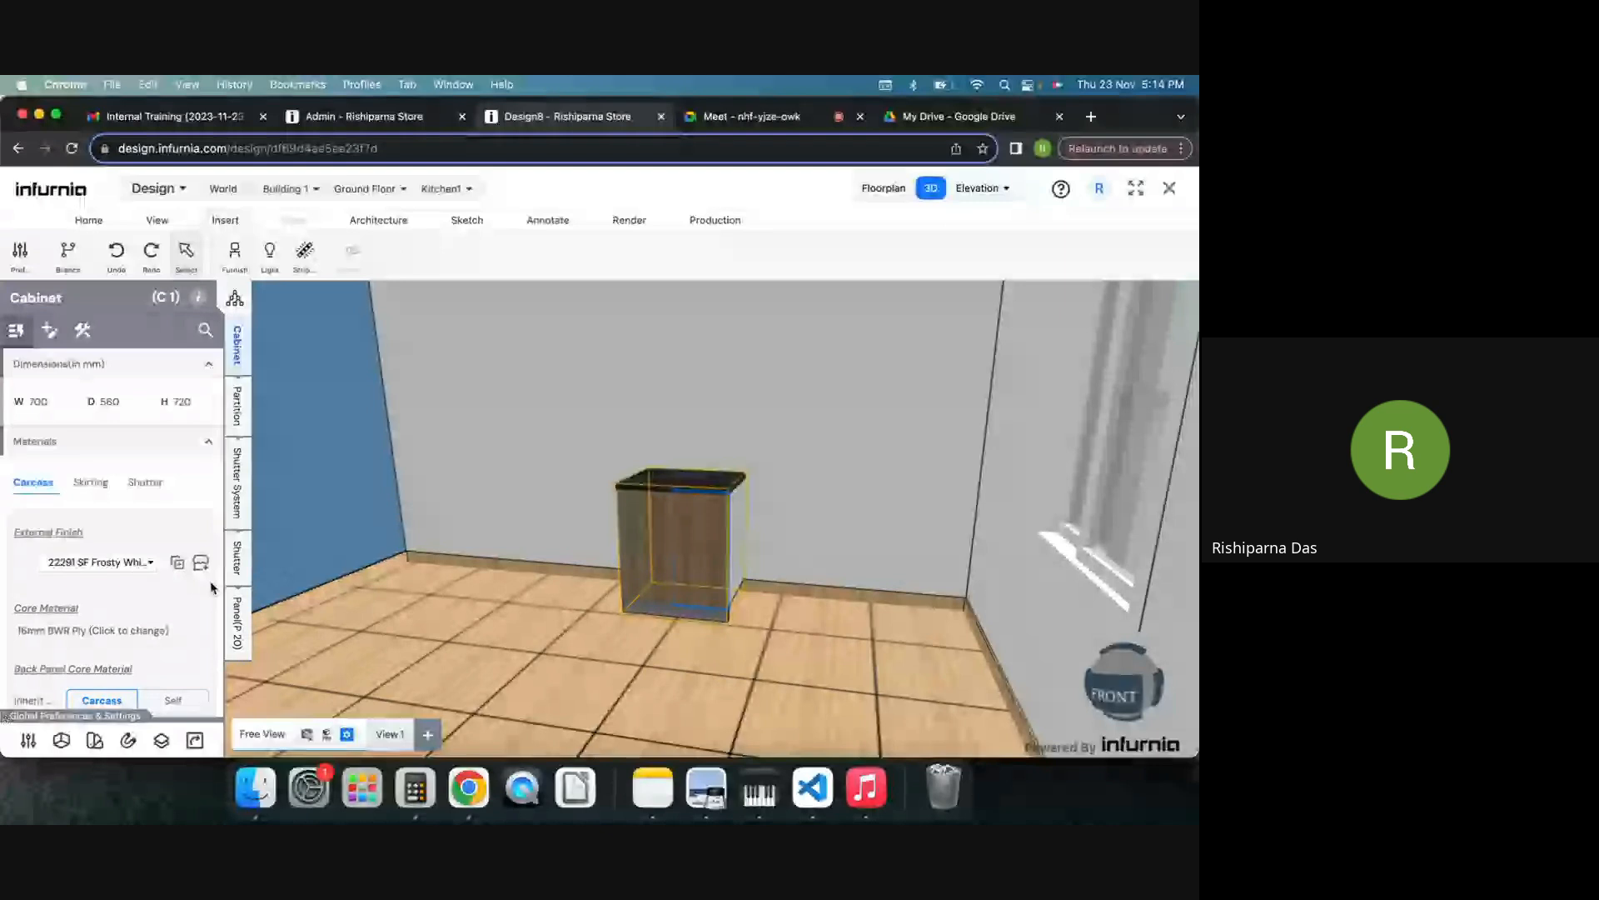
click(50, 331)
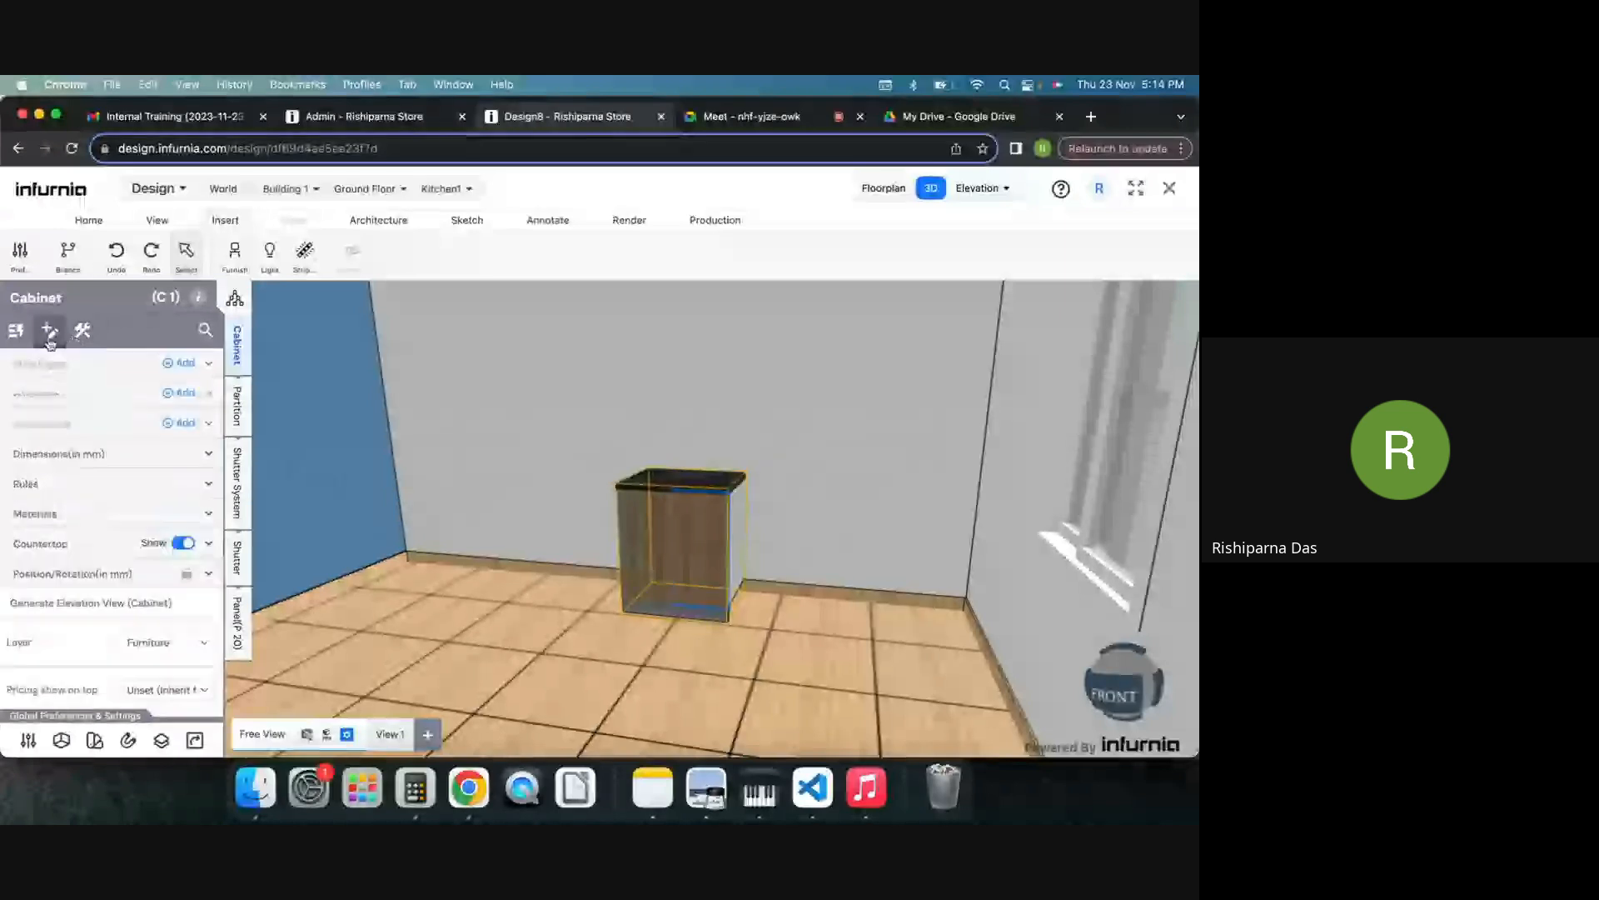
click(82, 332)
click(45, 336)
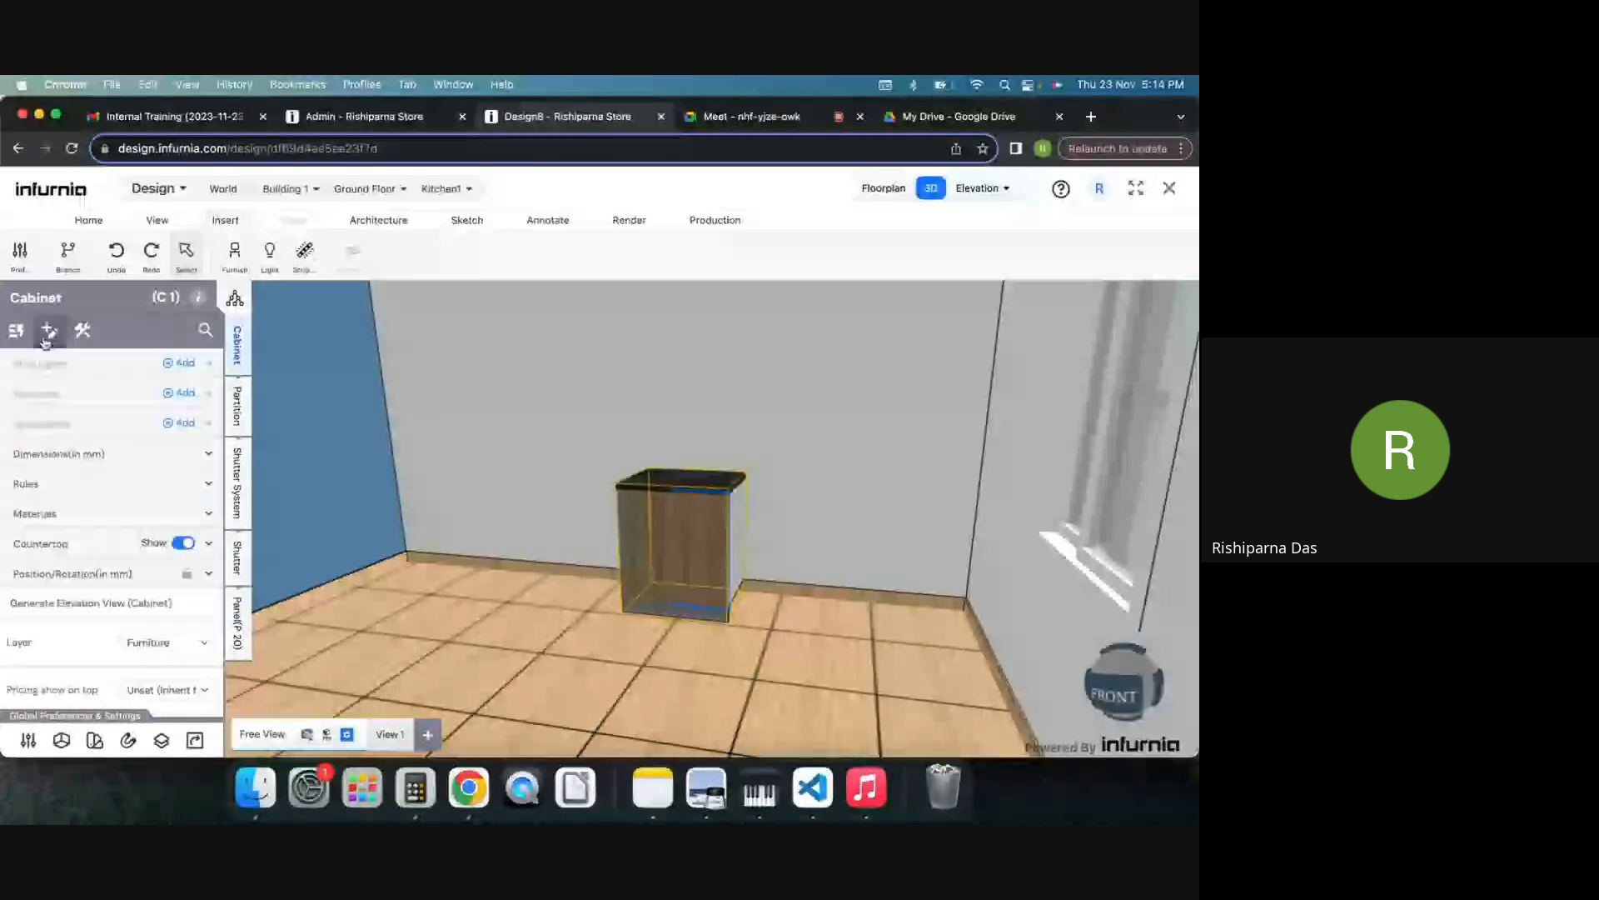
click(15, 333)
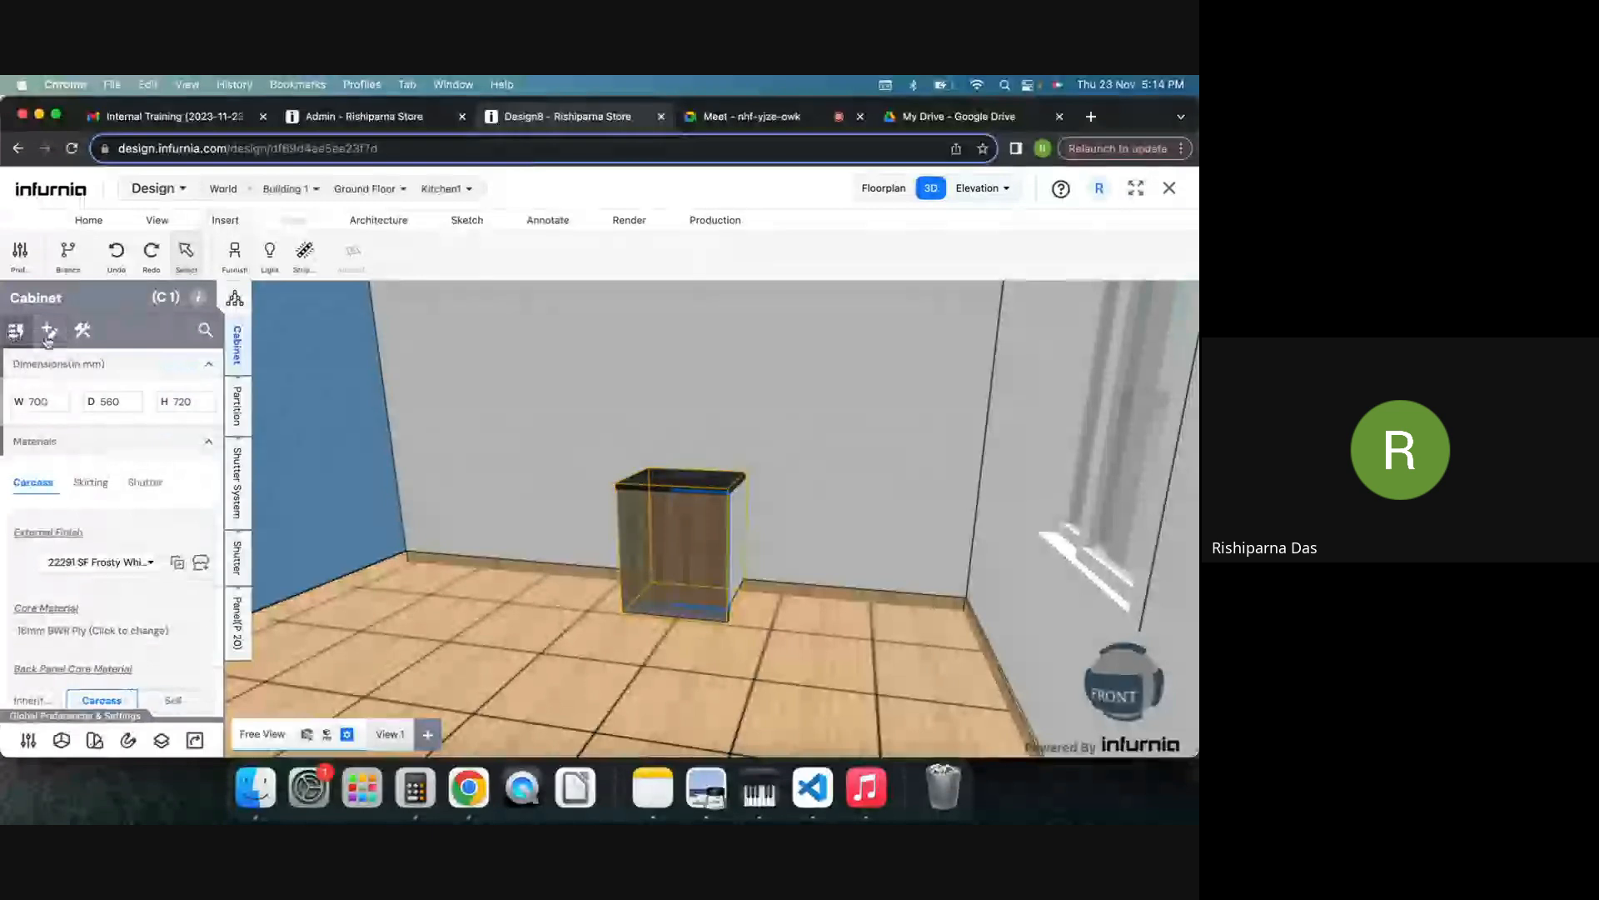
click(239, 408)
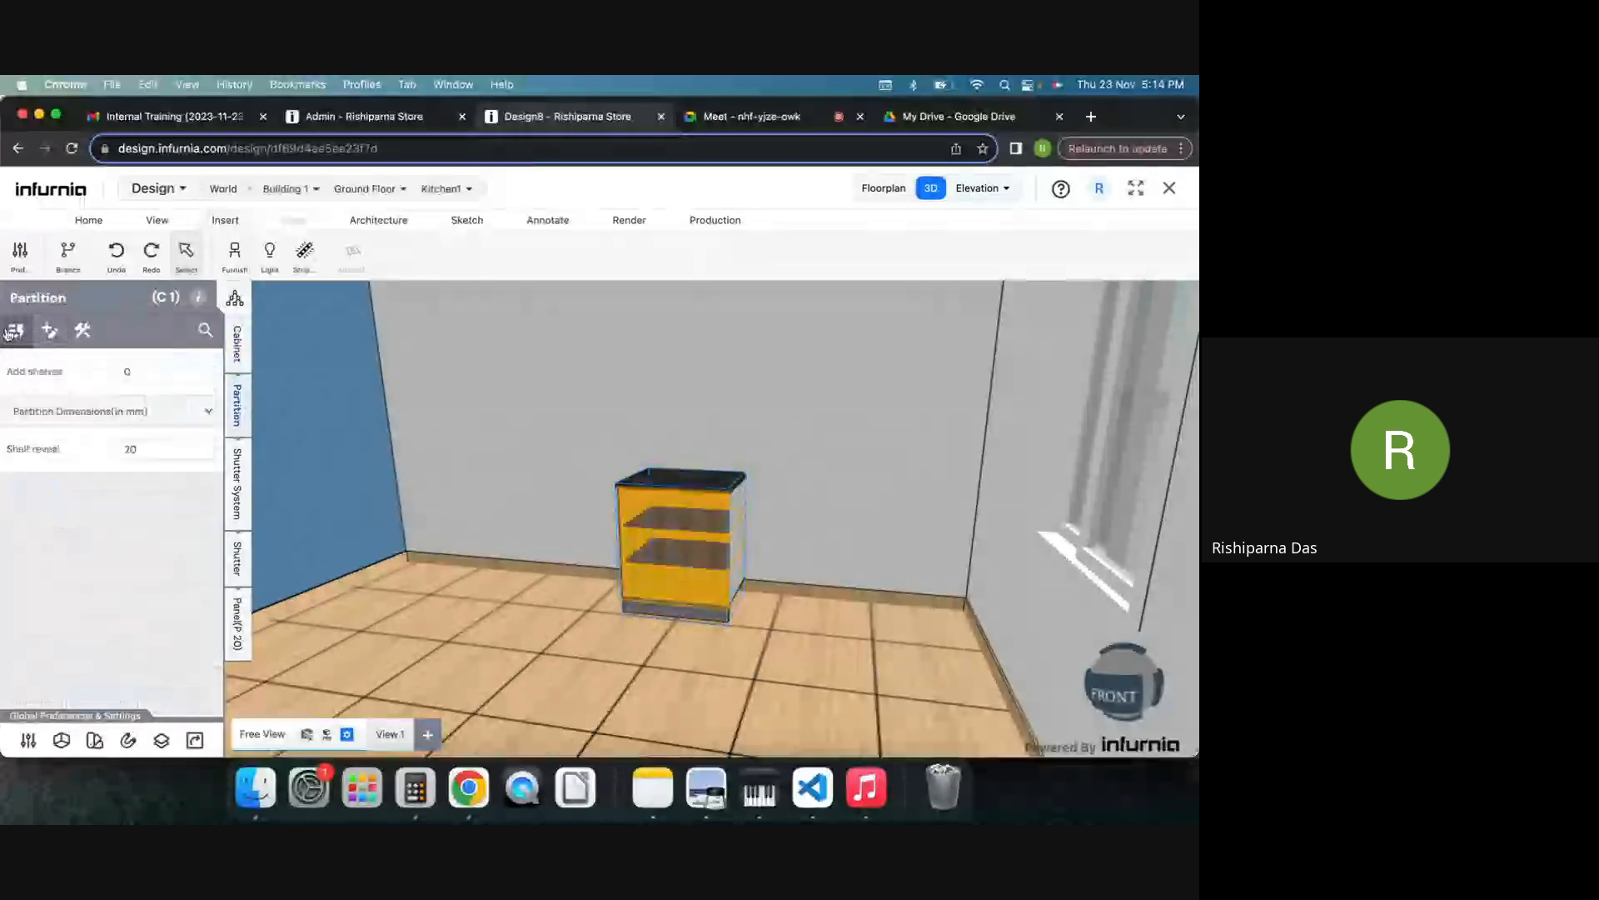
click(50, 332)
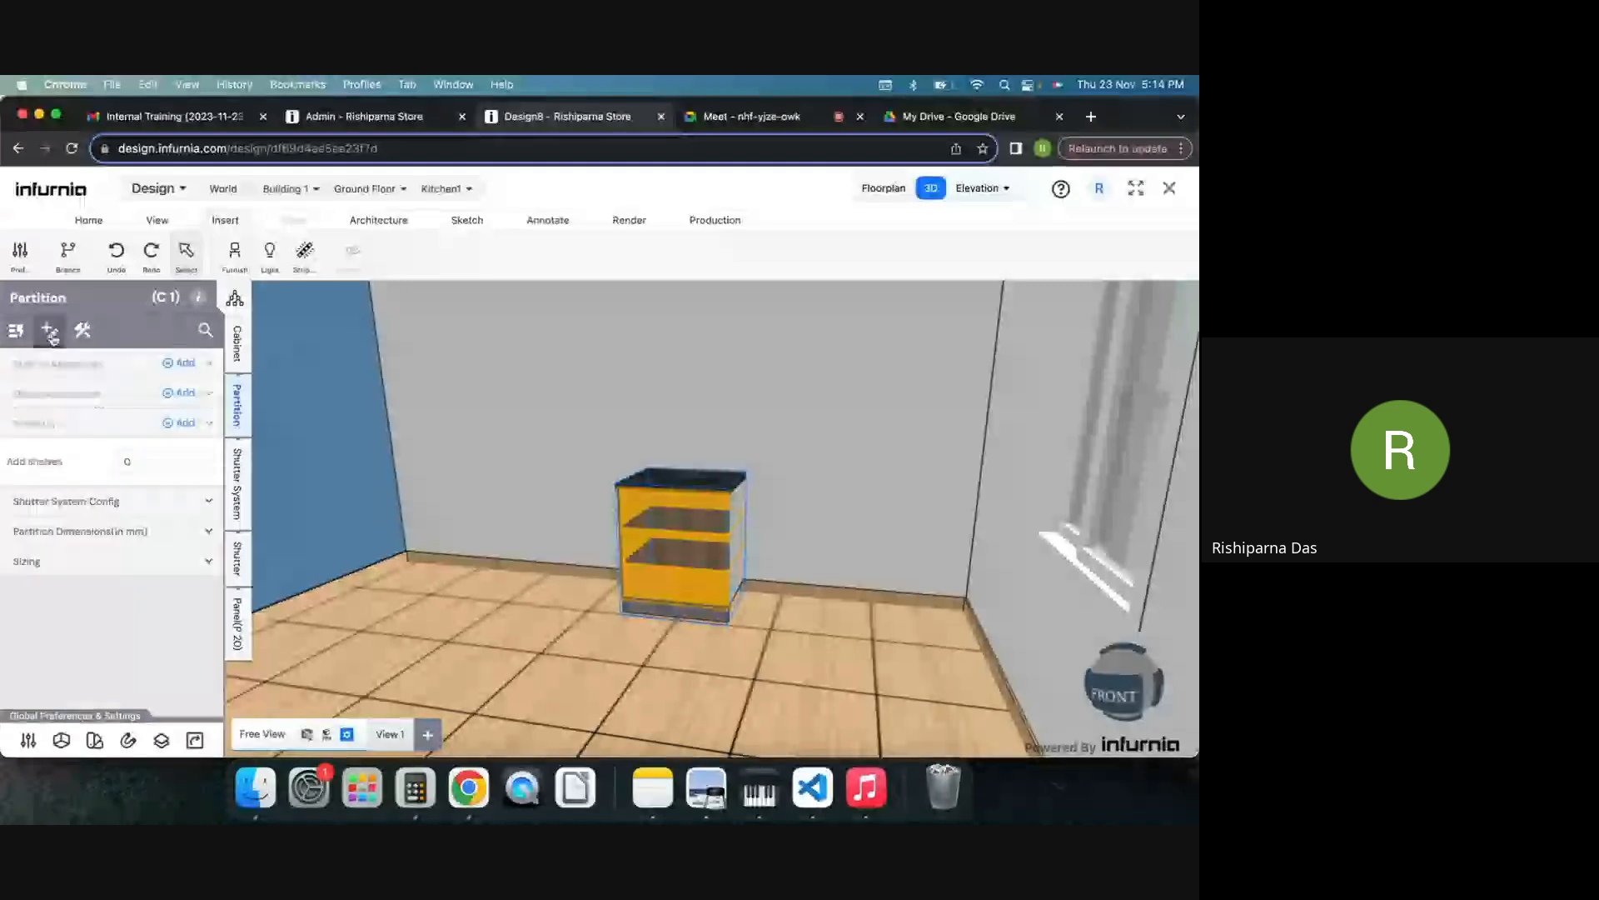
click(83, 330)
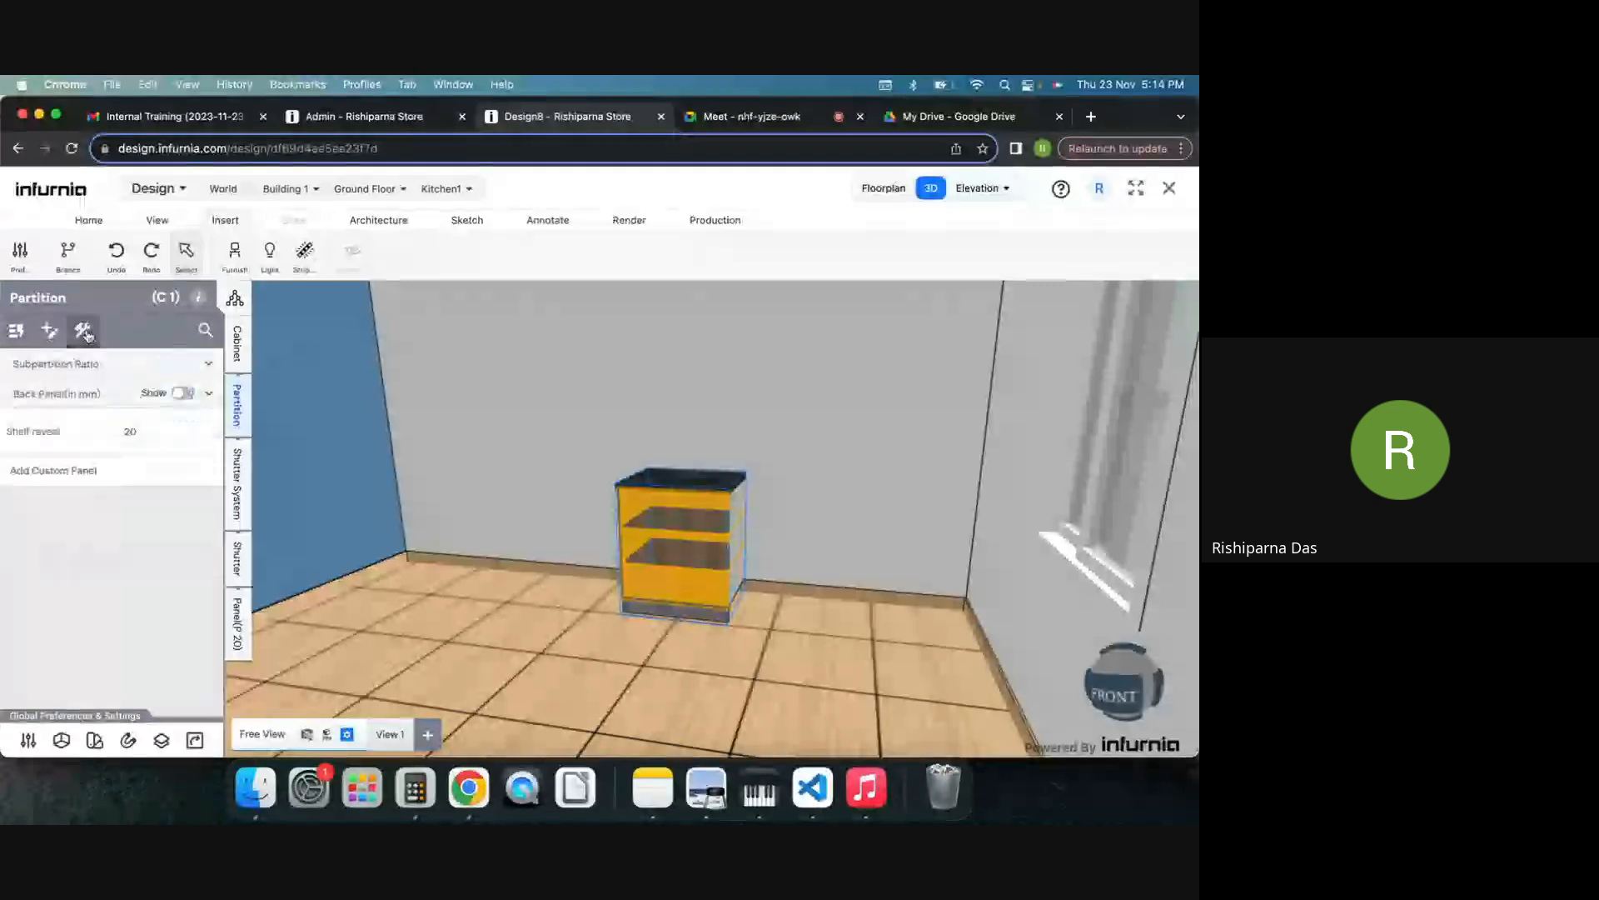
click(236, 346)
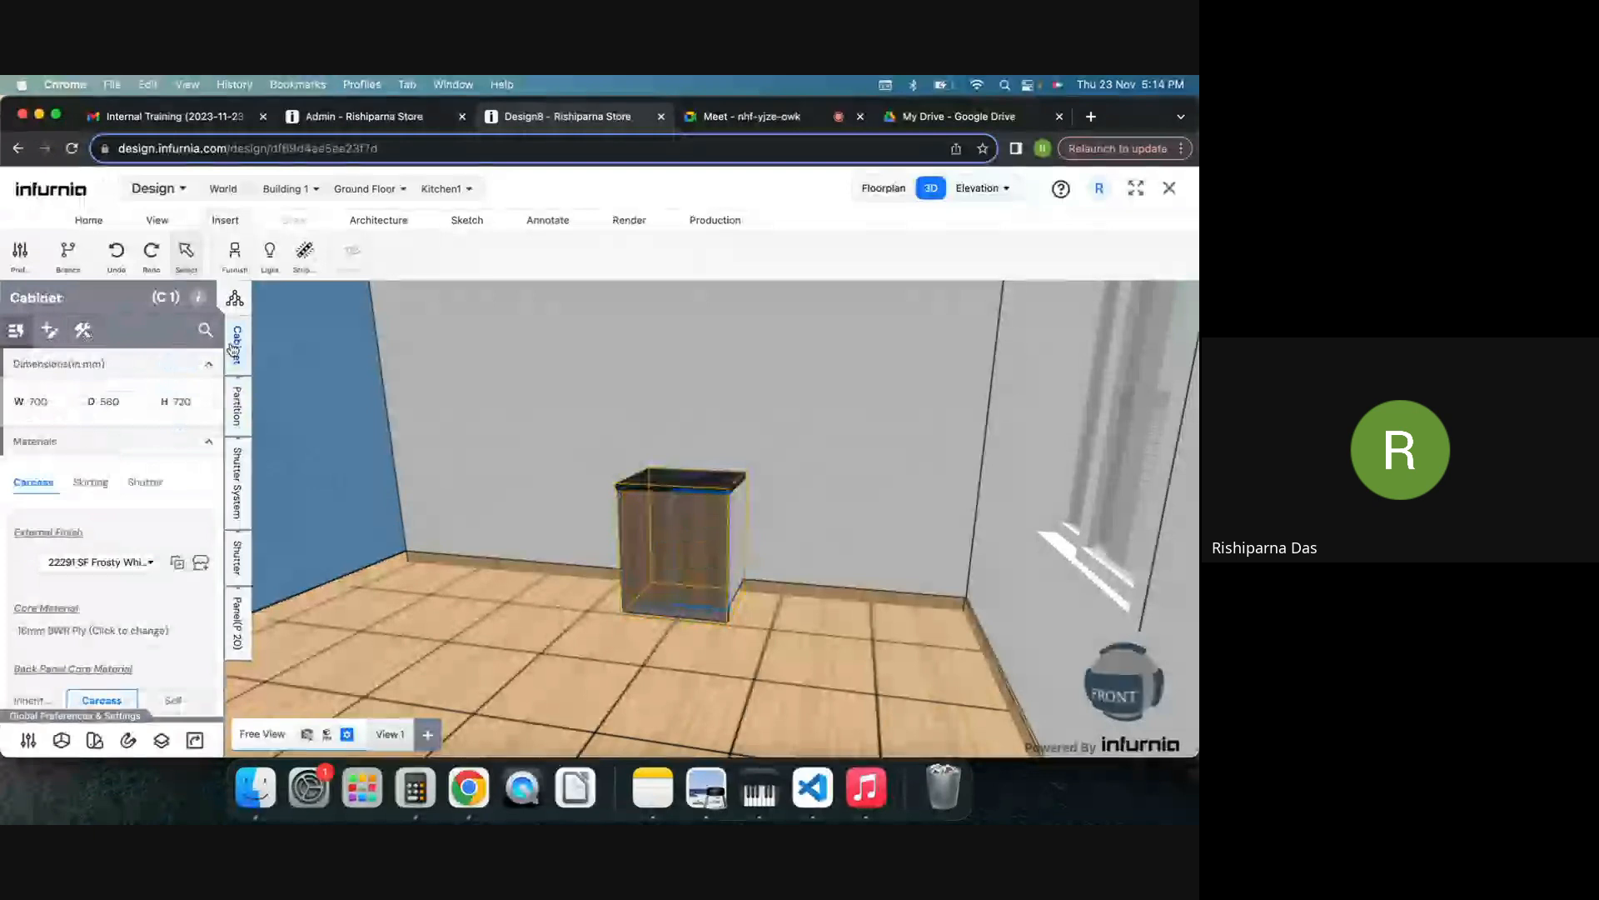
click(51, 332)
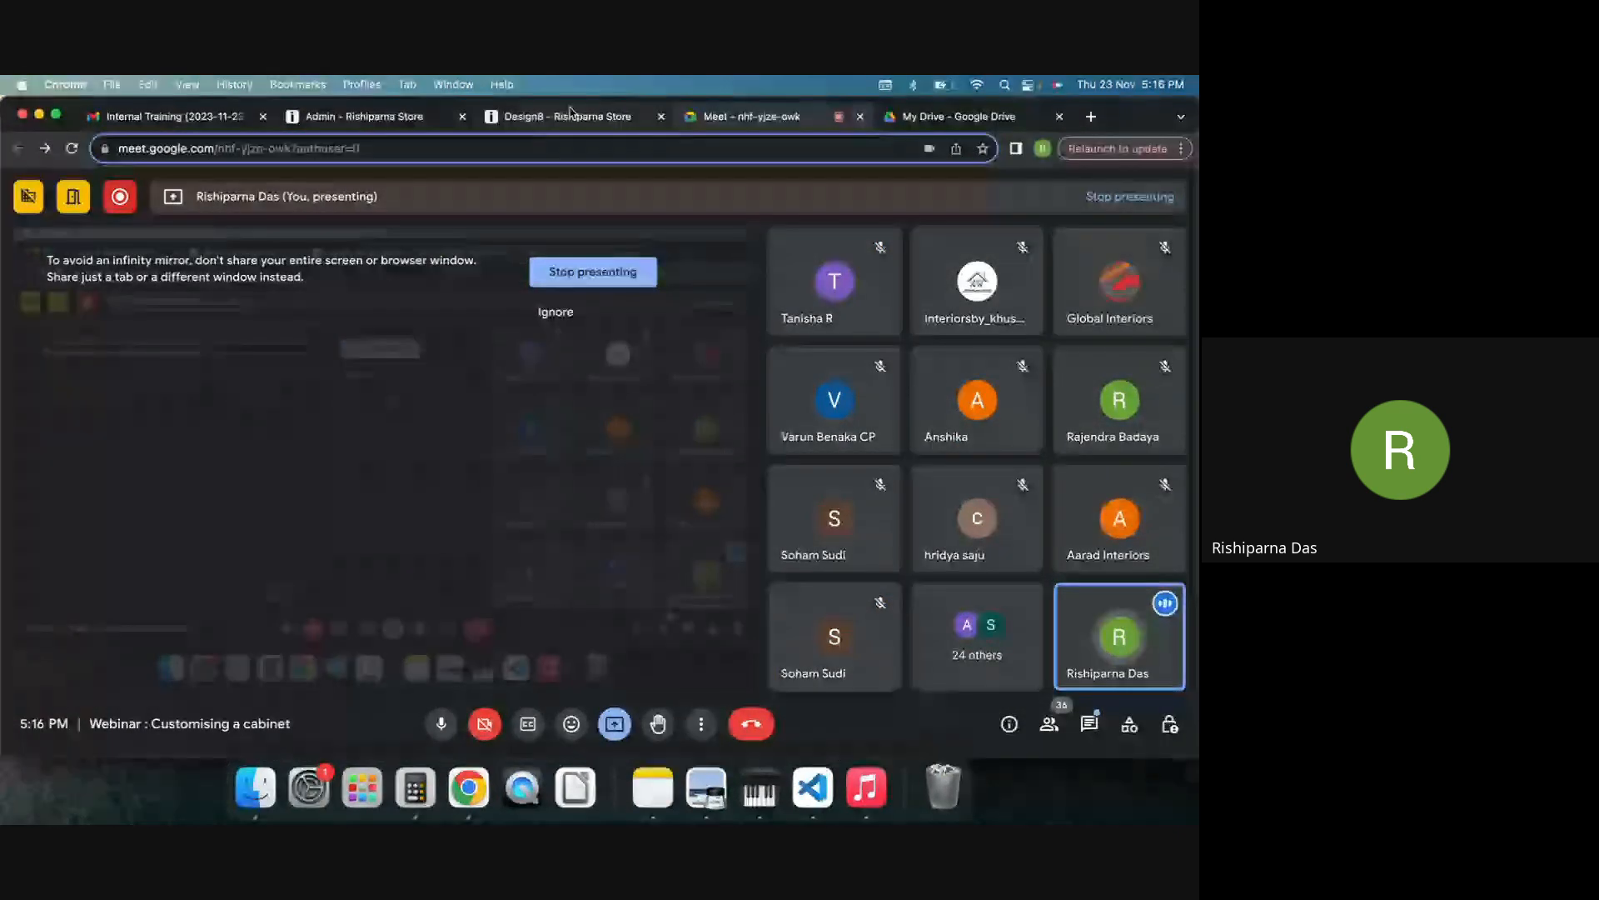
Step: Return to the Design8 project and place the 1SH1WS 300W one-shutter wall unit on the wall above the base cabinet
click(572, 119)
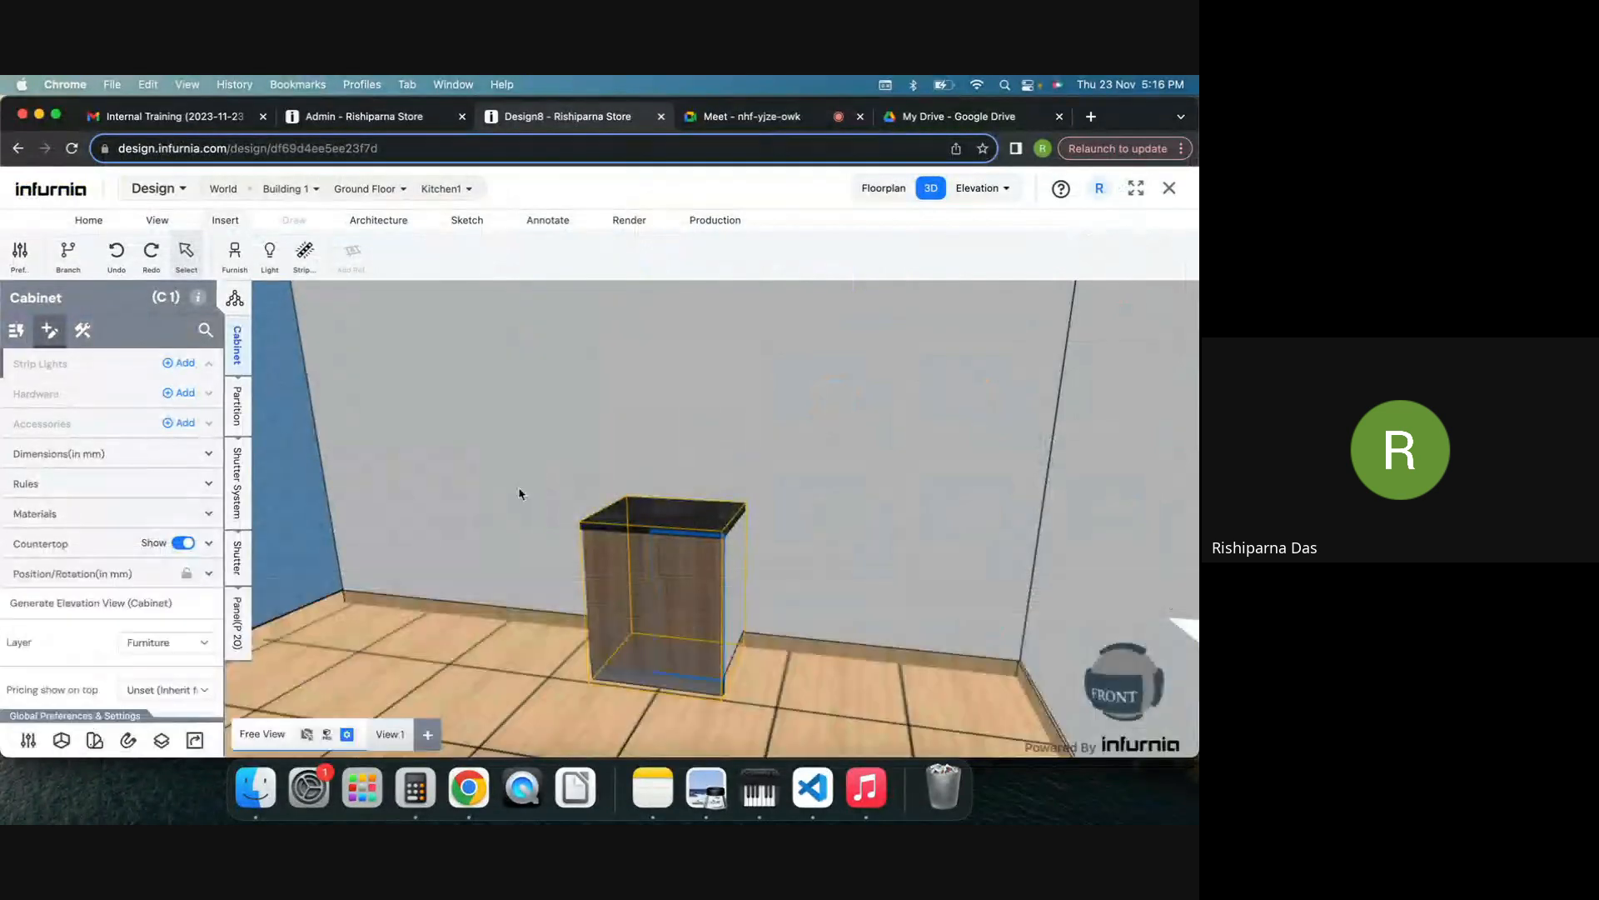
click(234, 251)
click(111, 363)
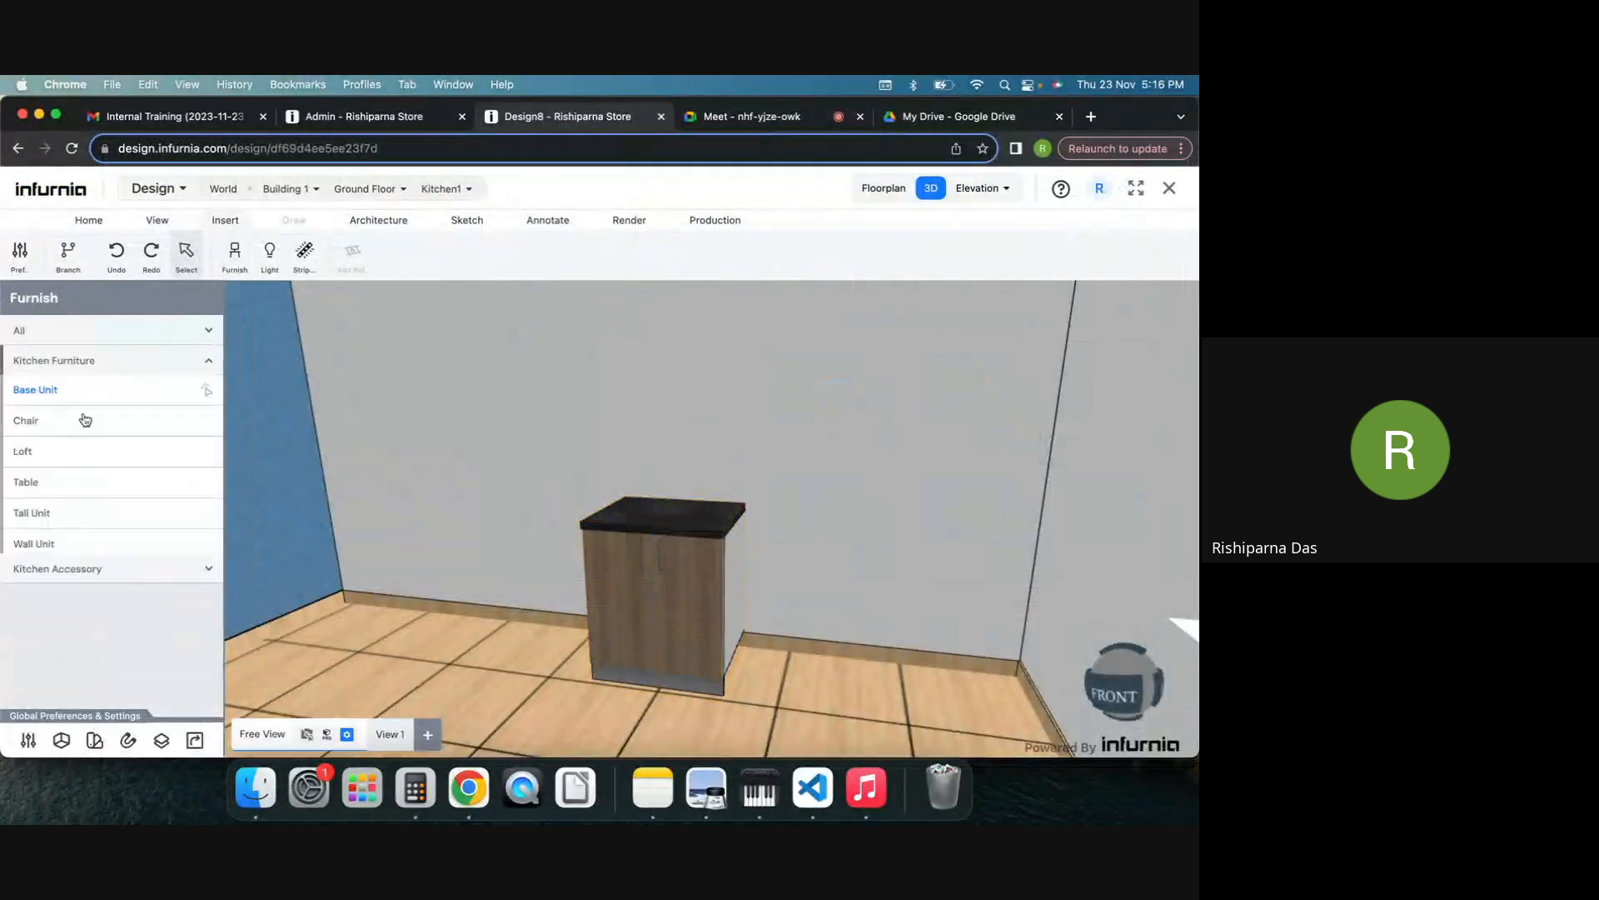
click(35, 543)
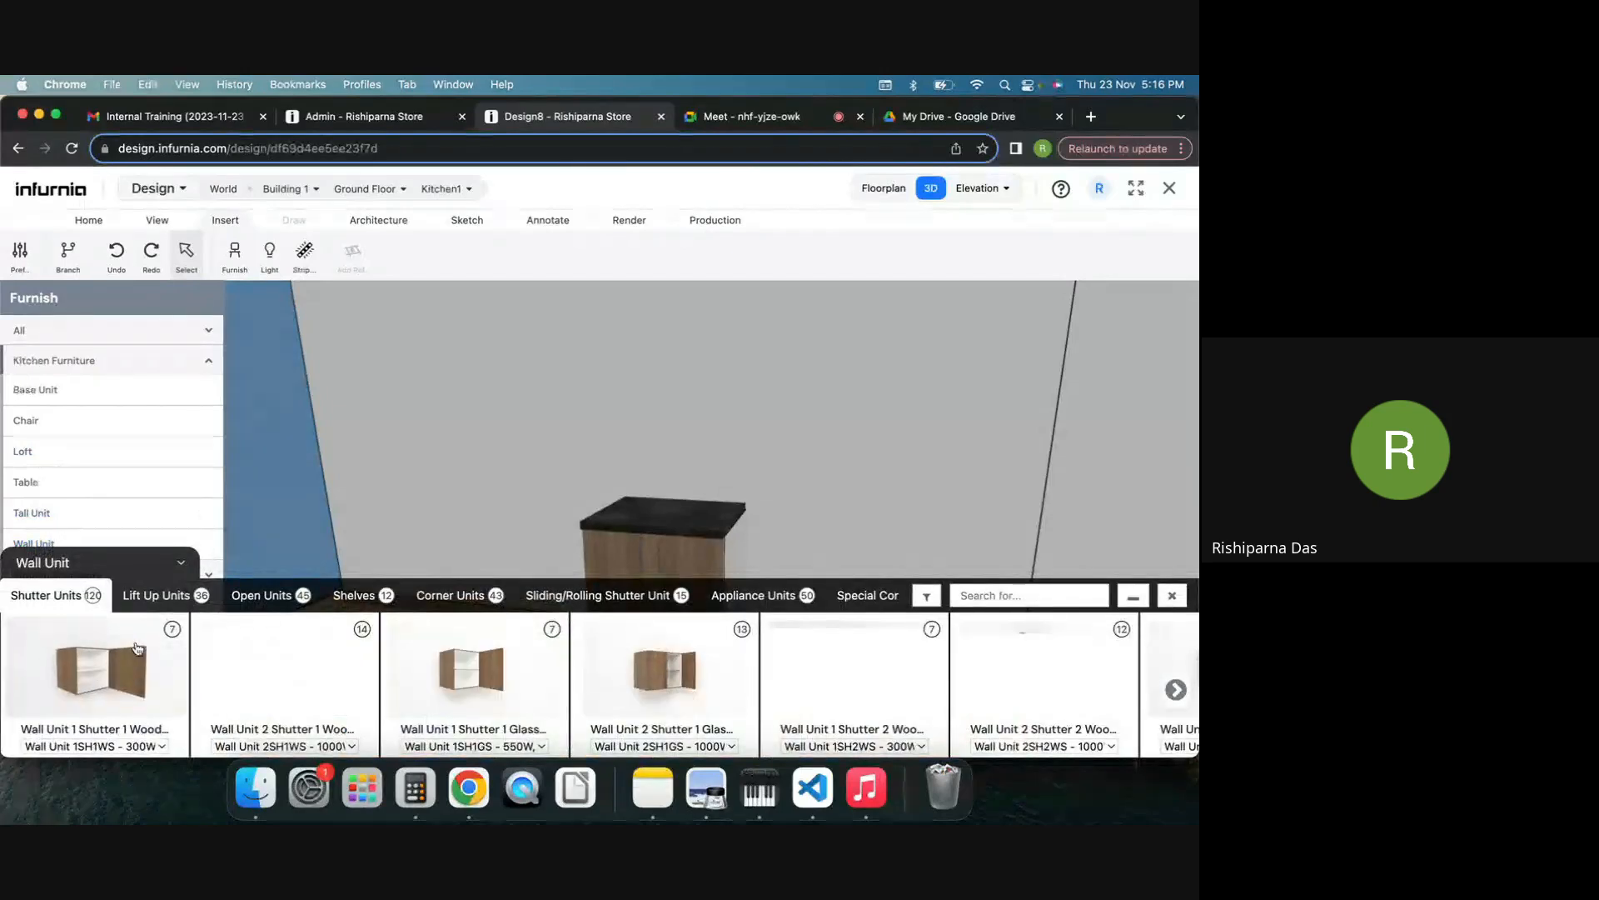
click(137, 648)
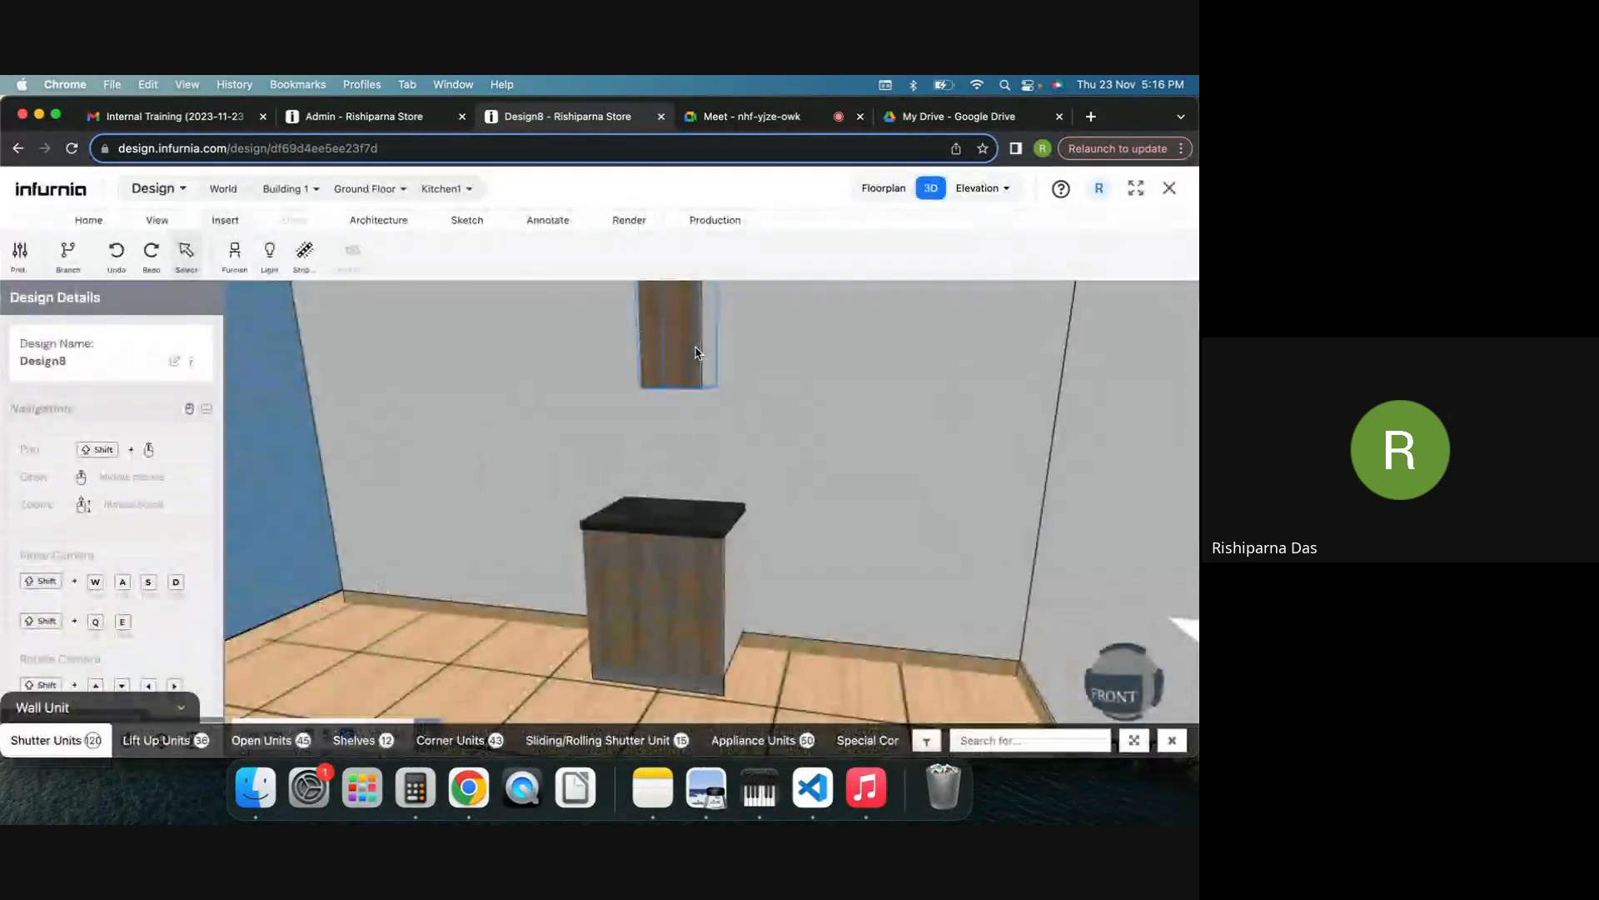
click(697, 353)
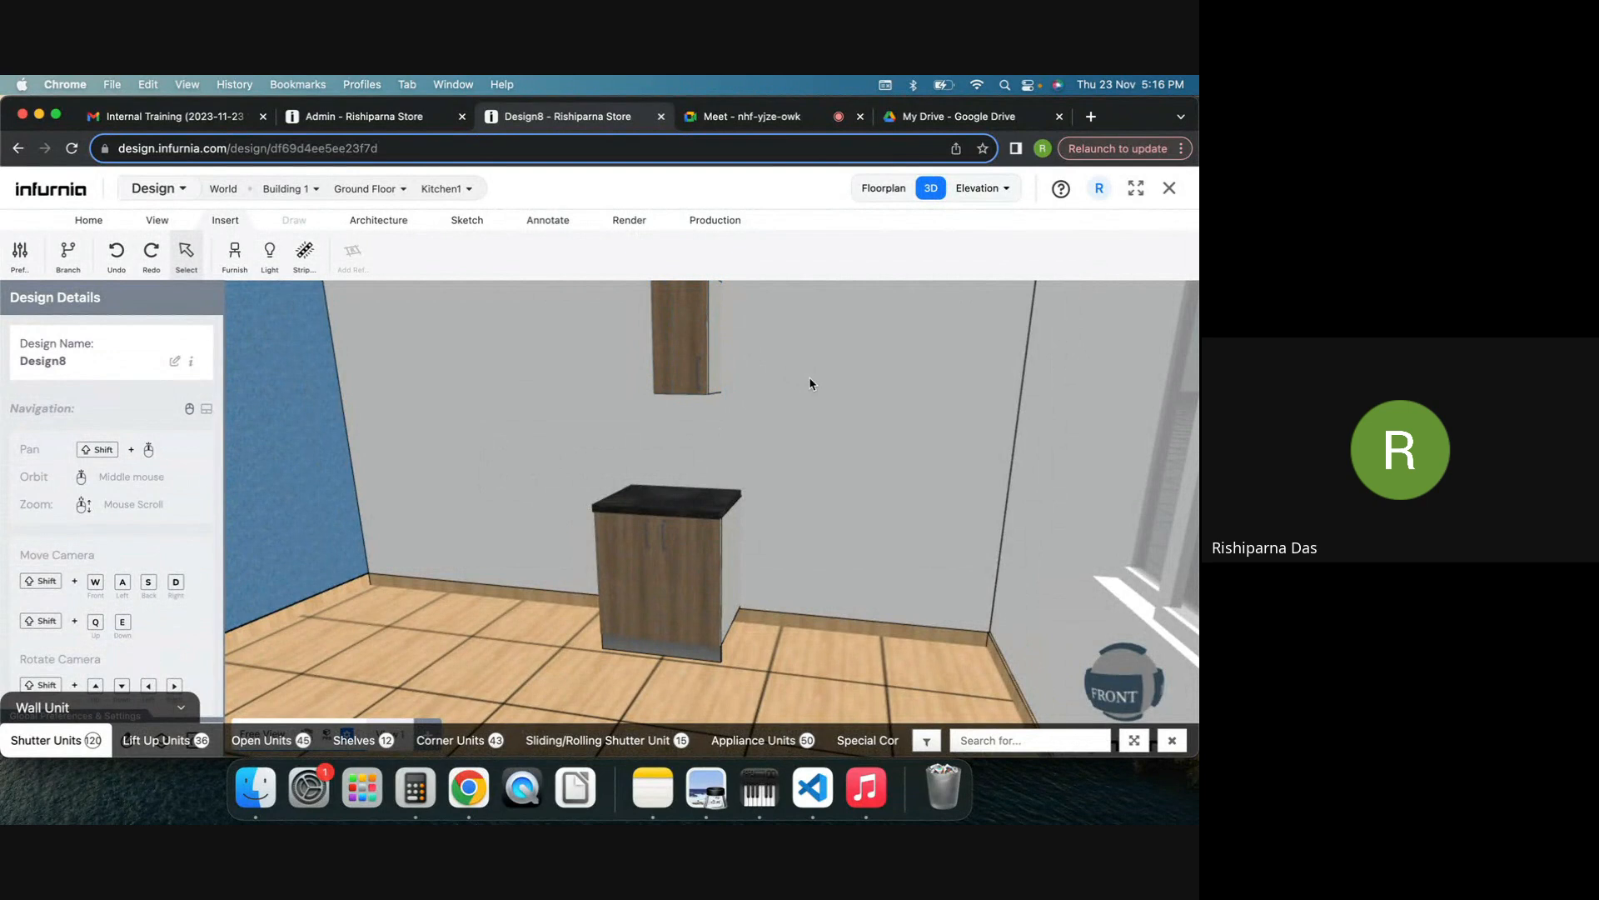
Step: Add the Strip Light 30mm to the wall cabinet
middle_drag(810, 379, 871, 397)
scroll(876, 407, up, 4)
click(862, 396)
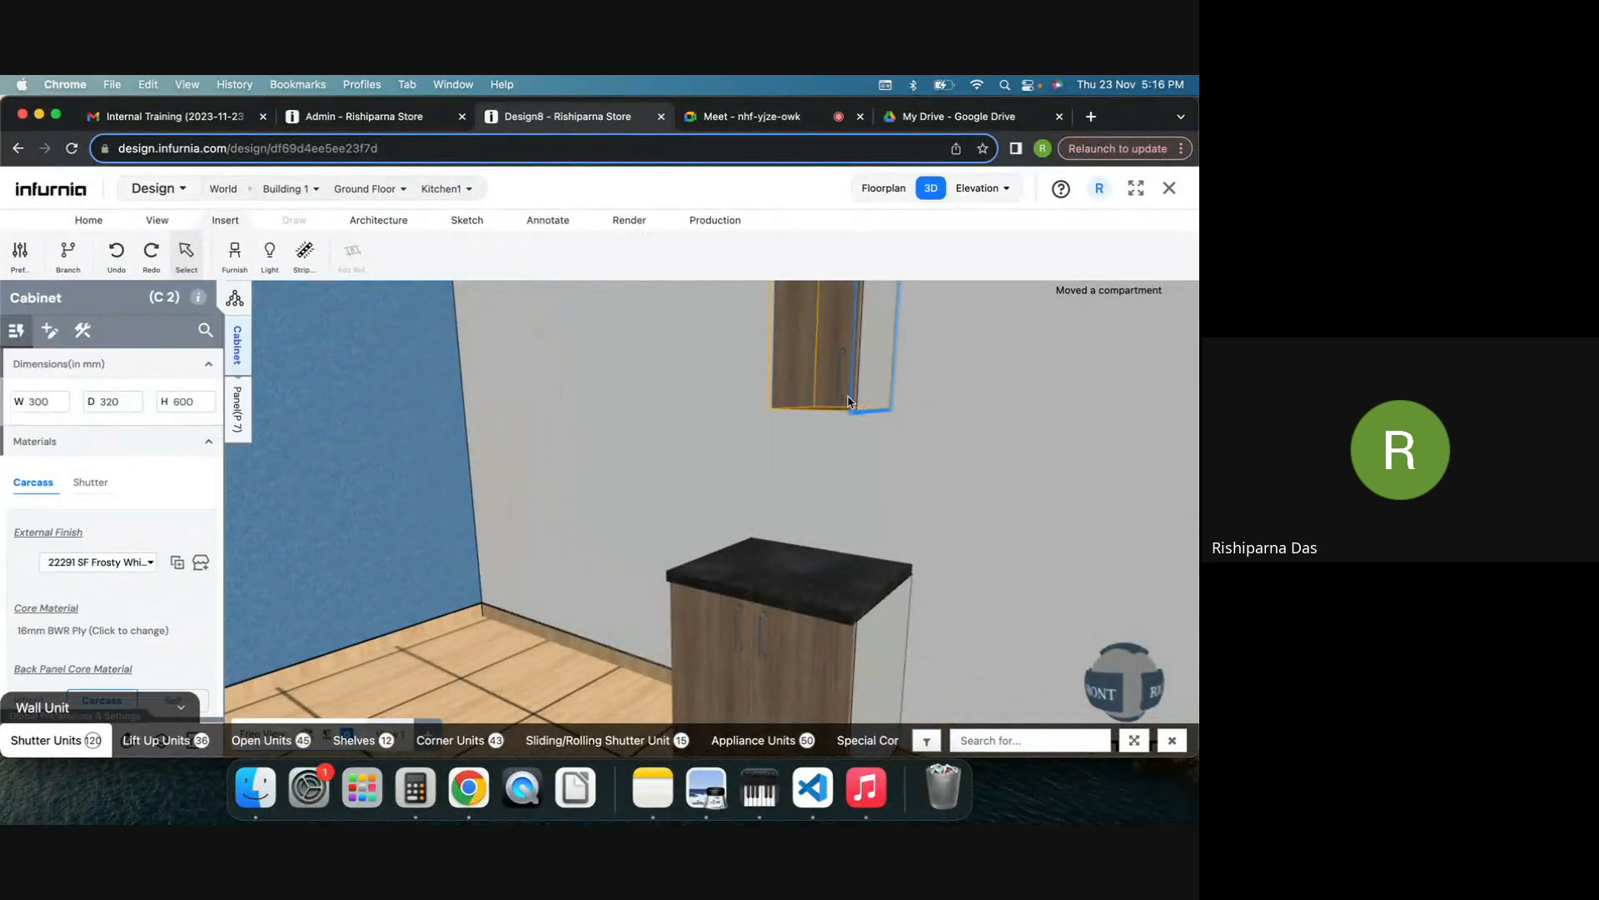
click(48, 331)
click(181, 364)
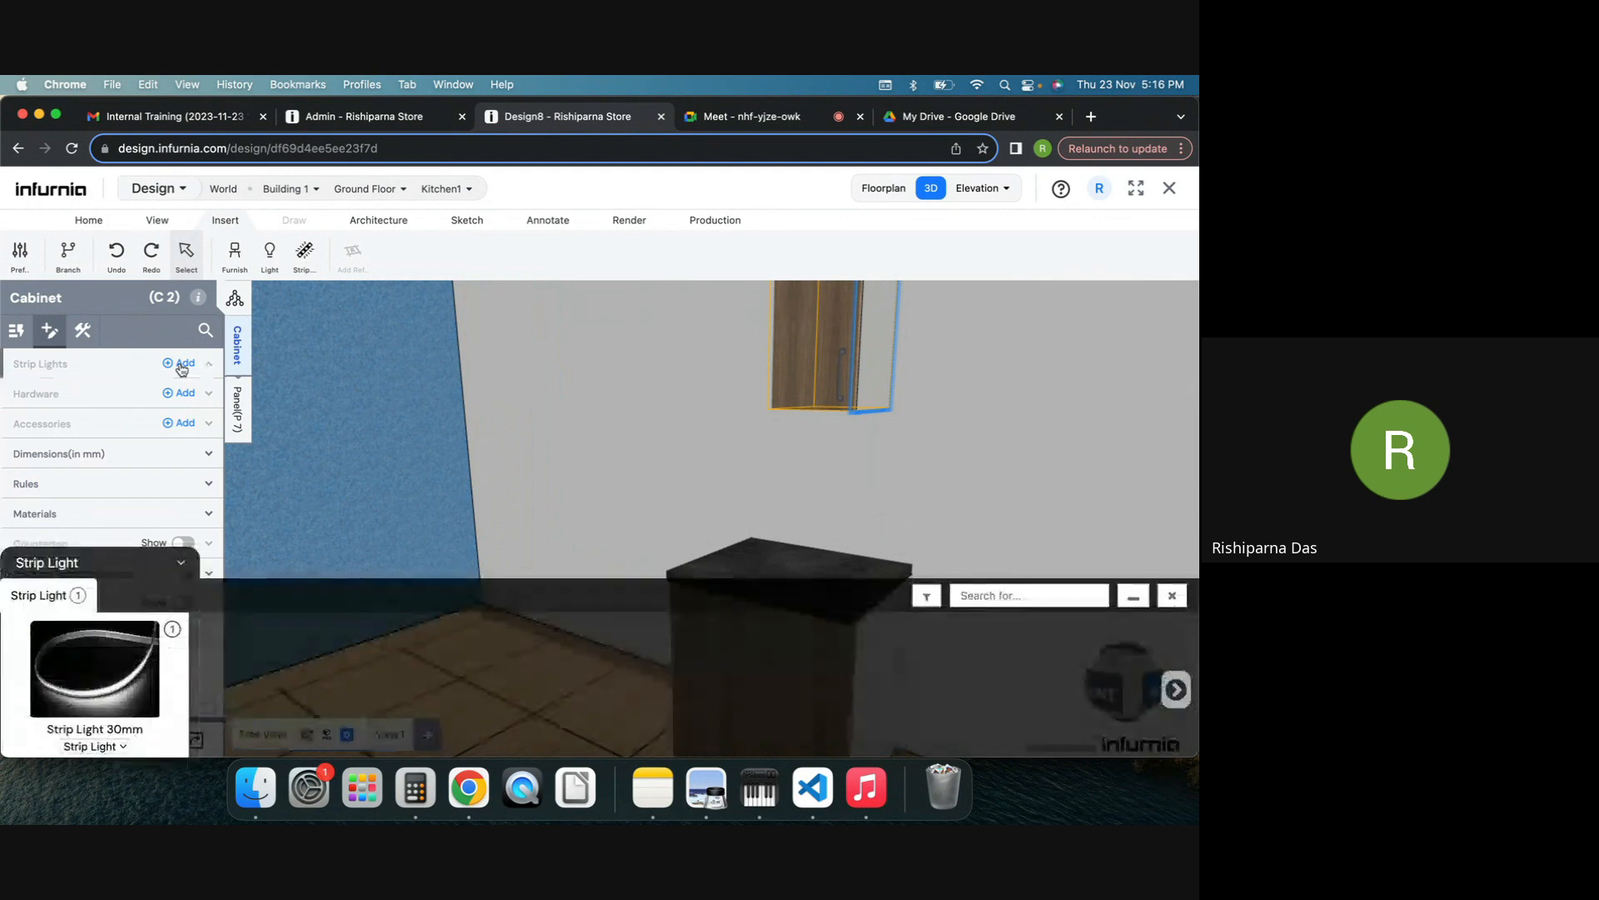
click(104, 687)
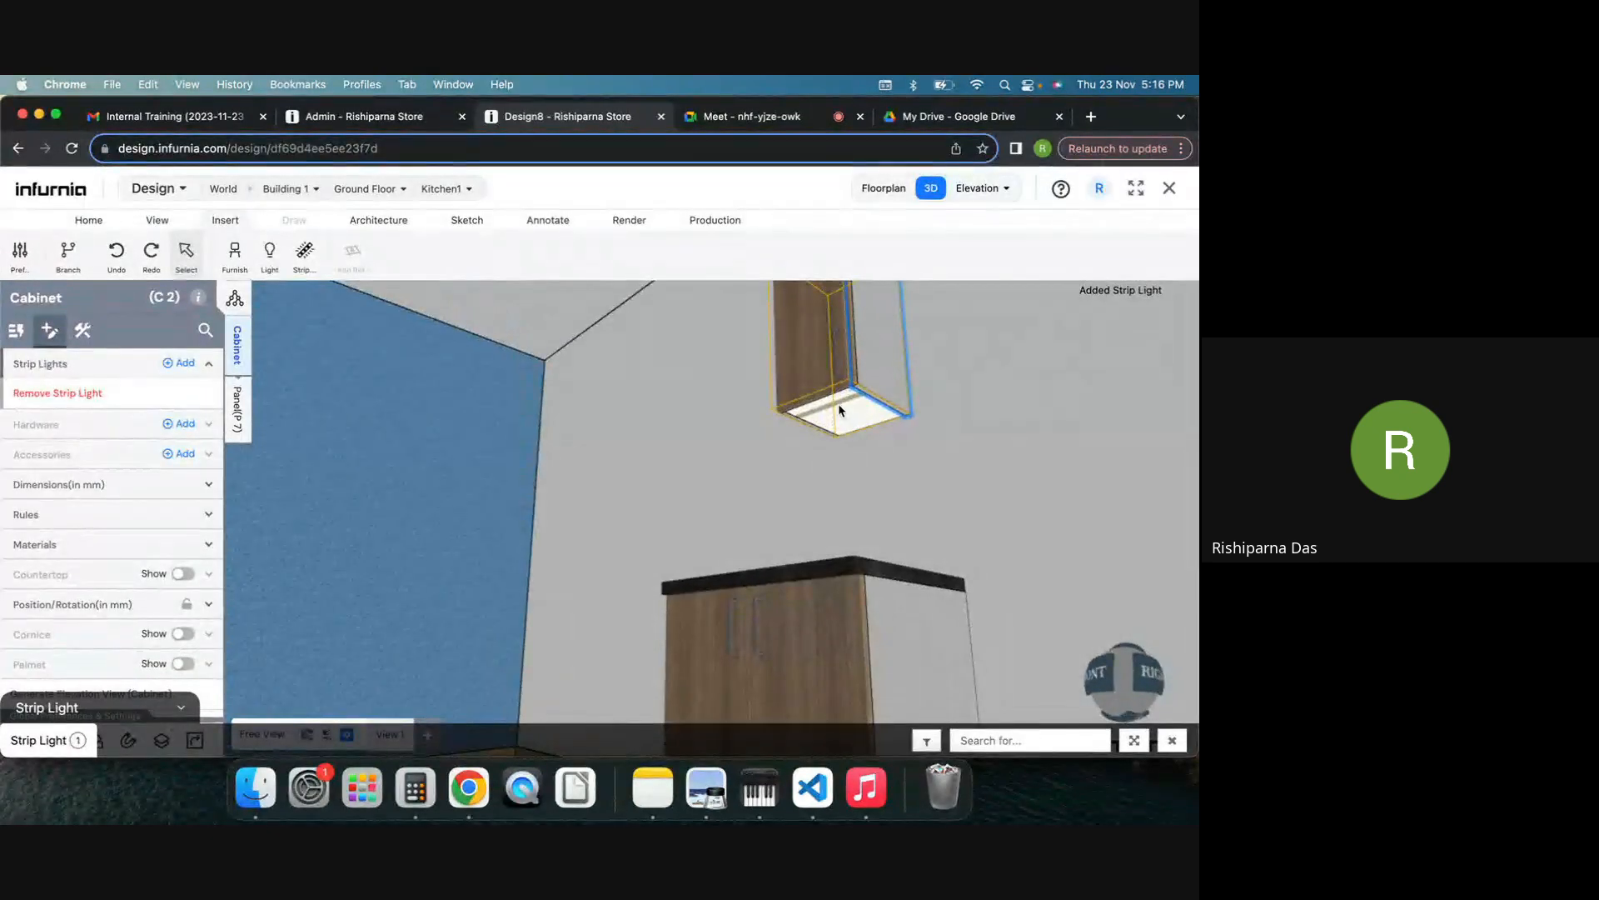
Step: Set the Z position of the strip light under the wall cabinet to 100 mm
click(842, 402)
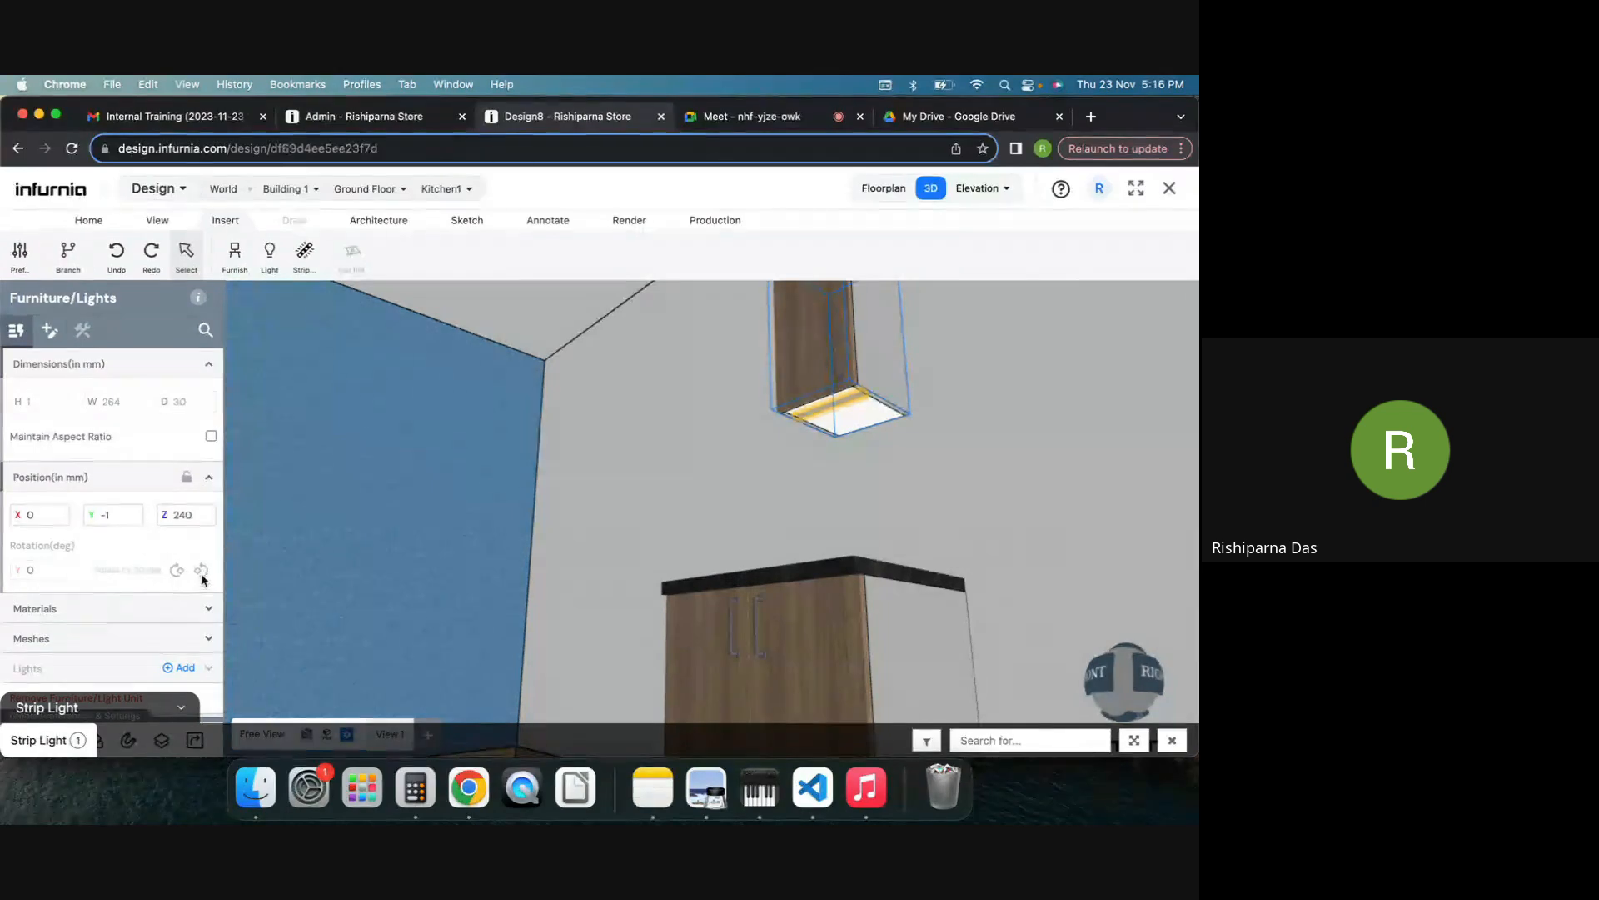
click(179, 514)
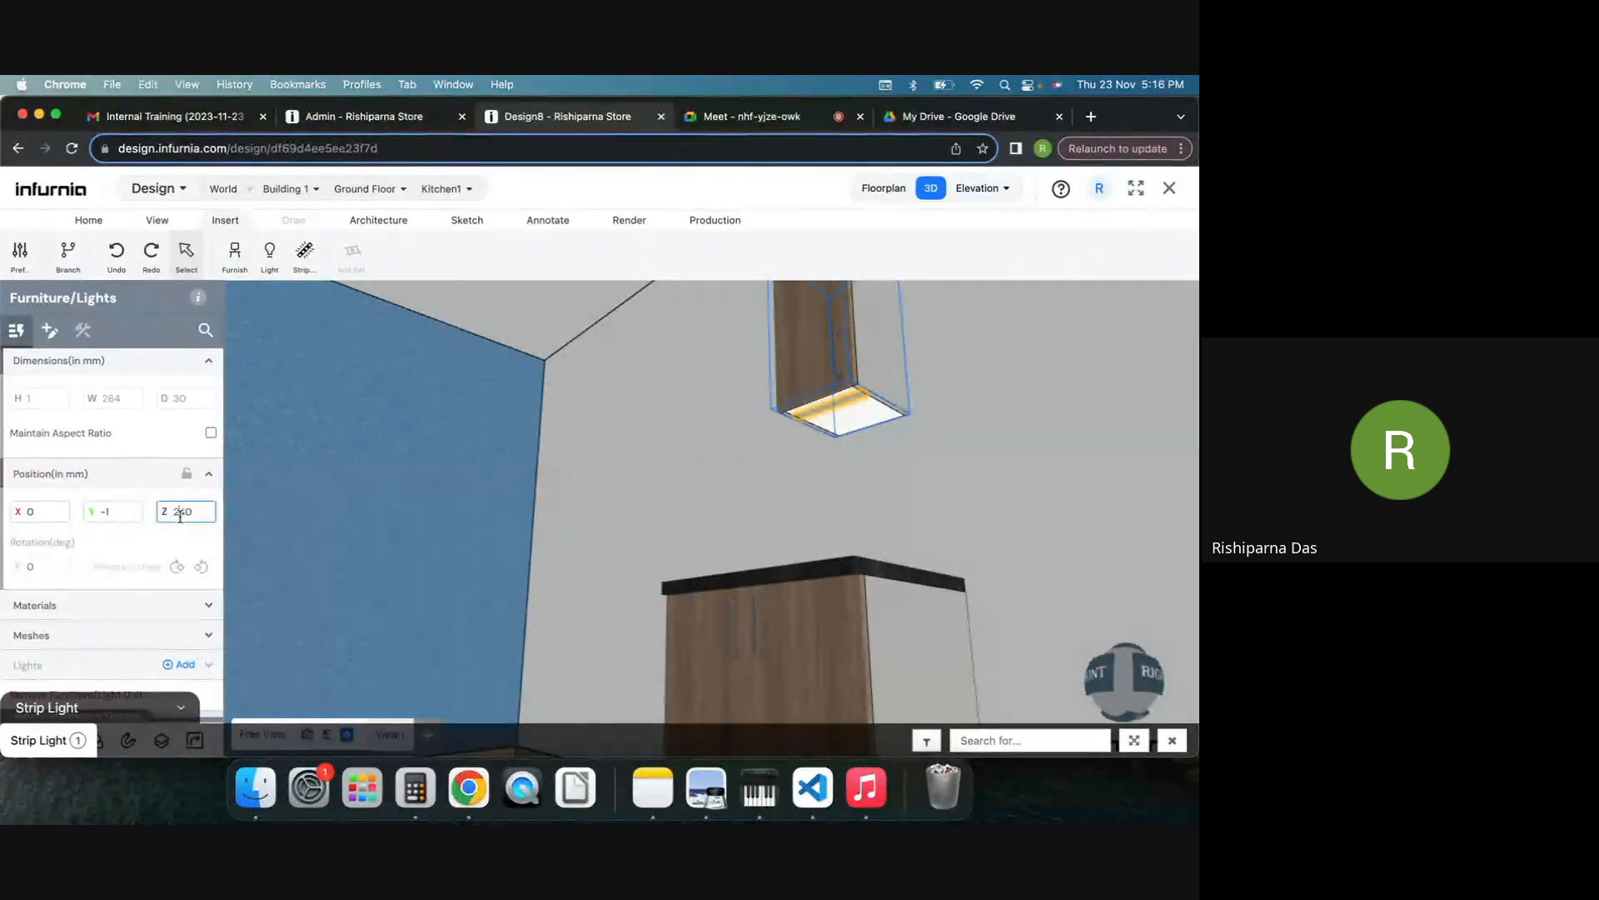
double_click(180, 516)
text(100)
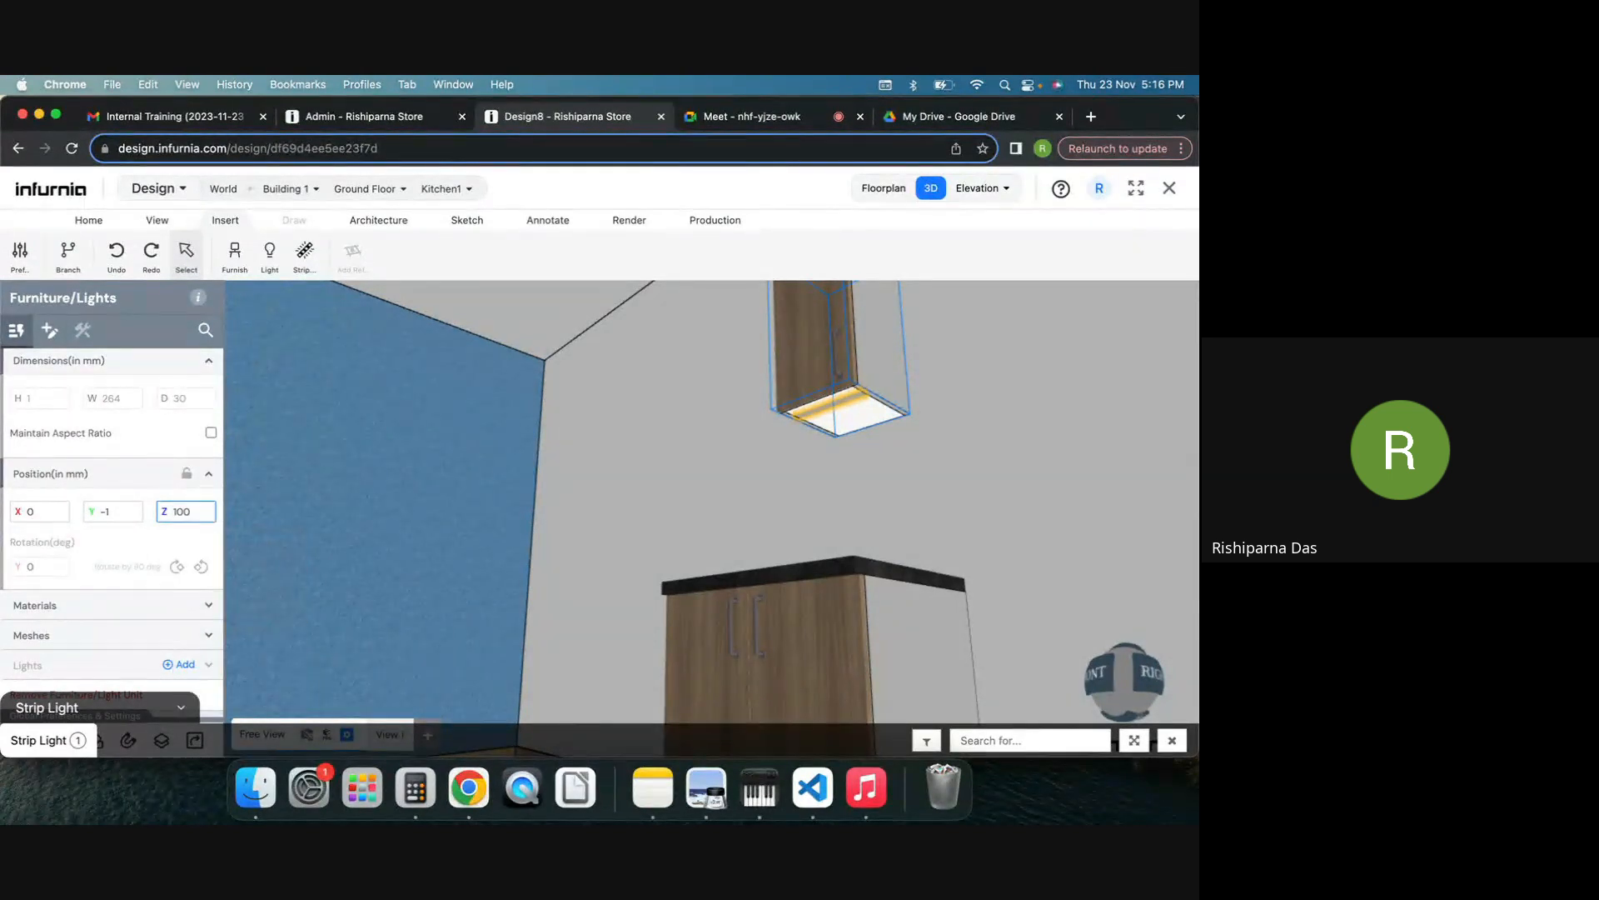
key(Return)
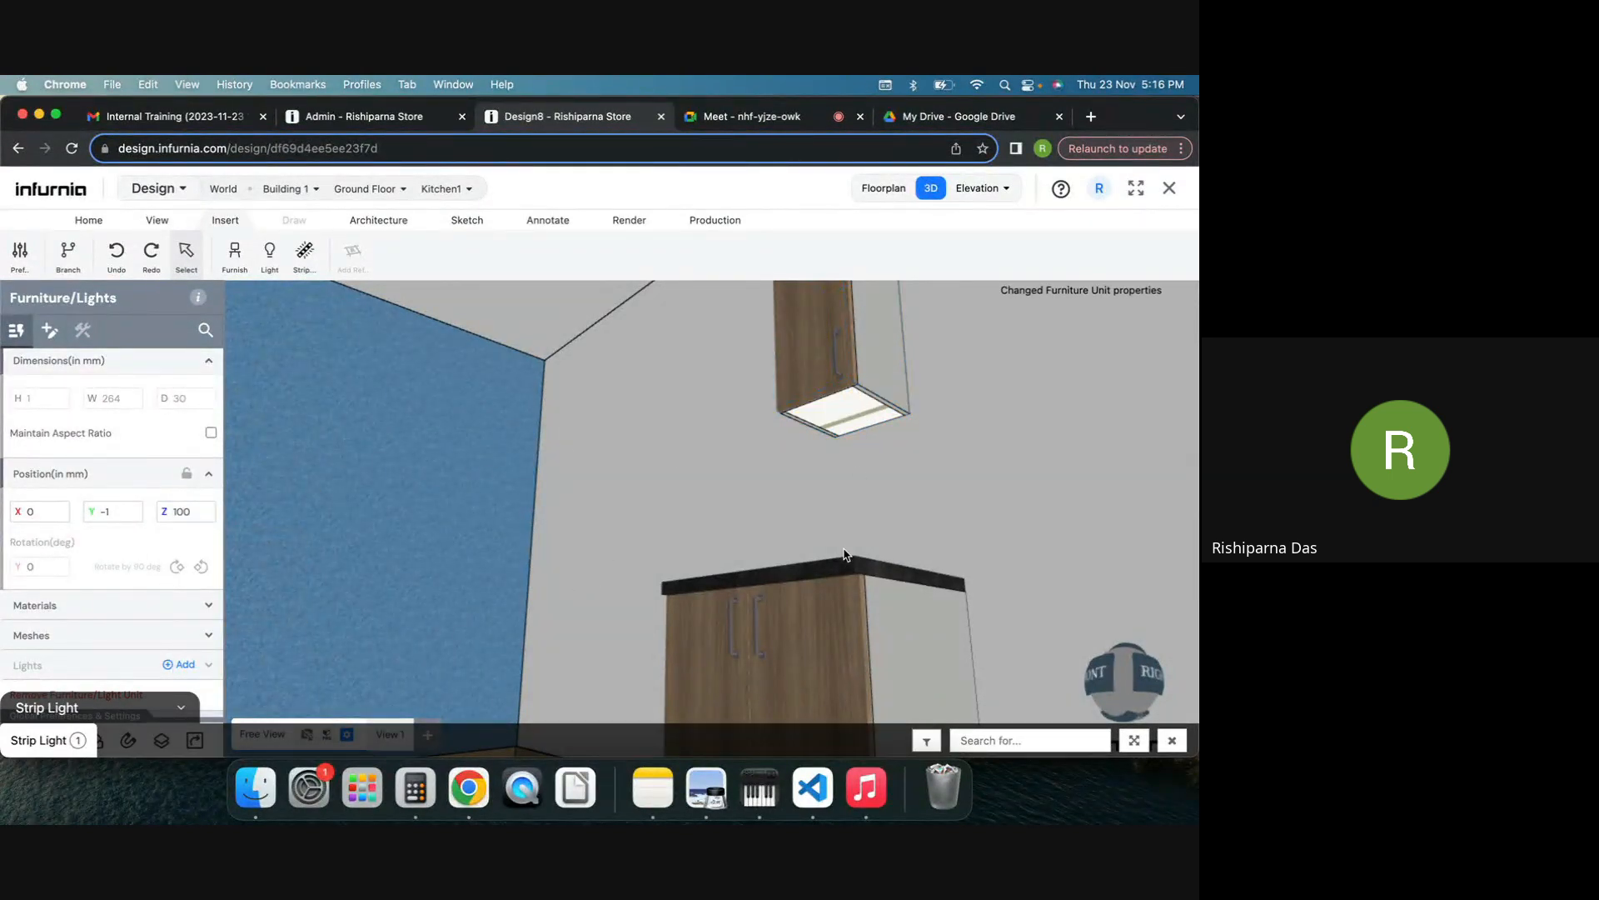
Step: Select the base cabinet and review its strip light, hardware and accessory options
click(814, 594)
drag(814, 595, 865, 551)
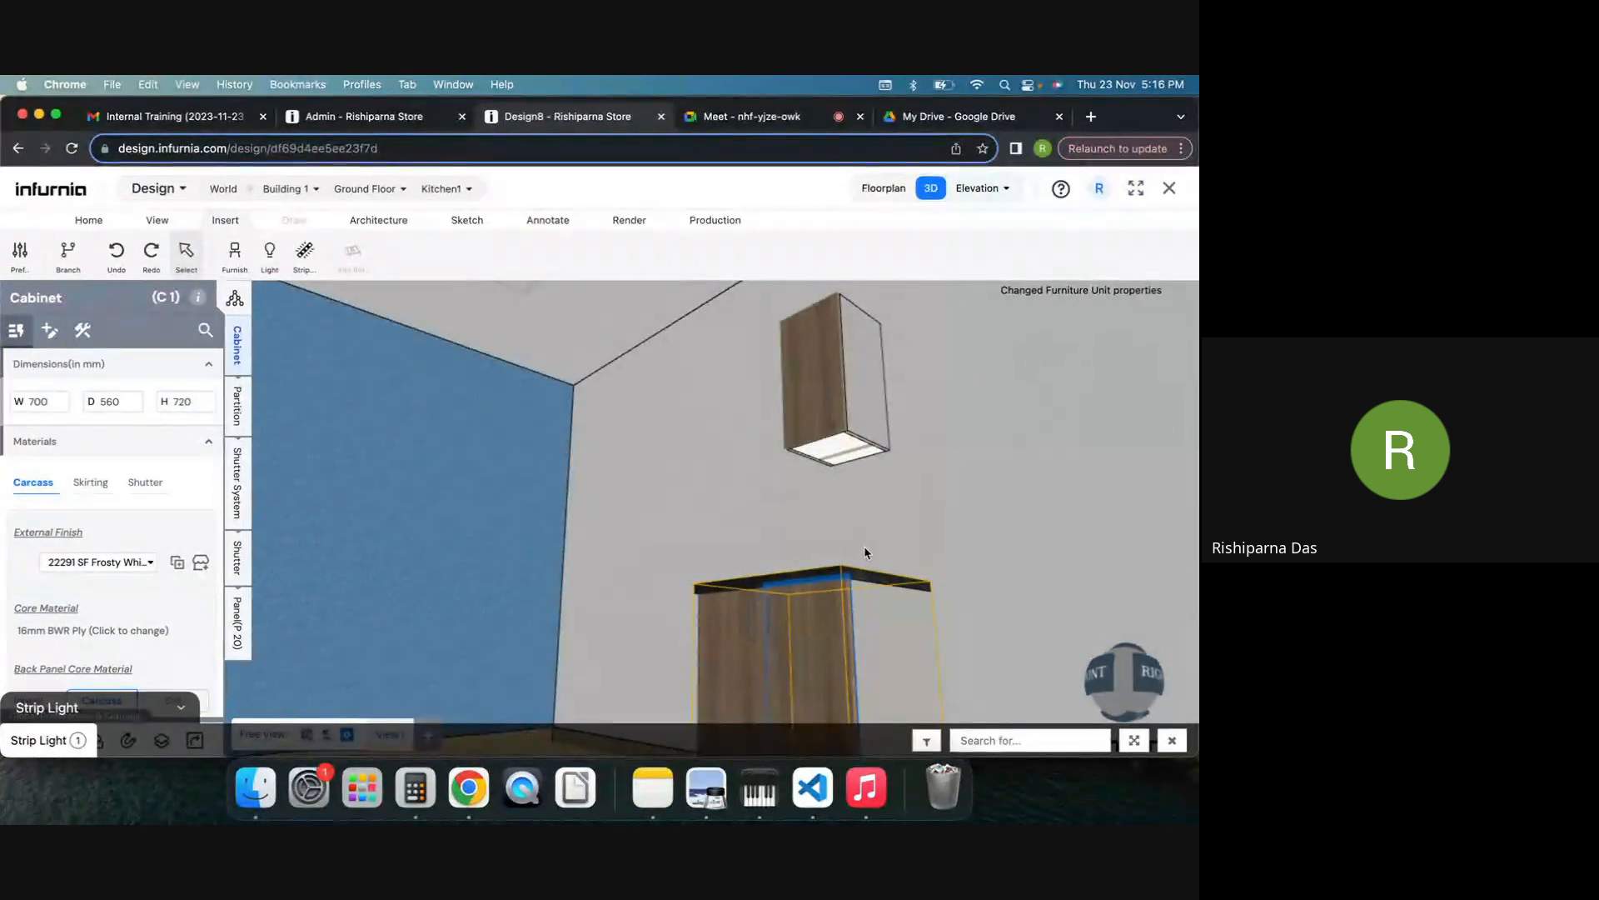
click(49, 330)
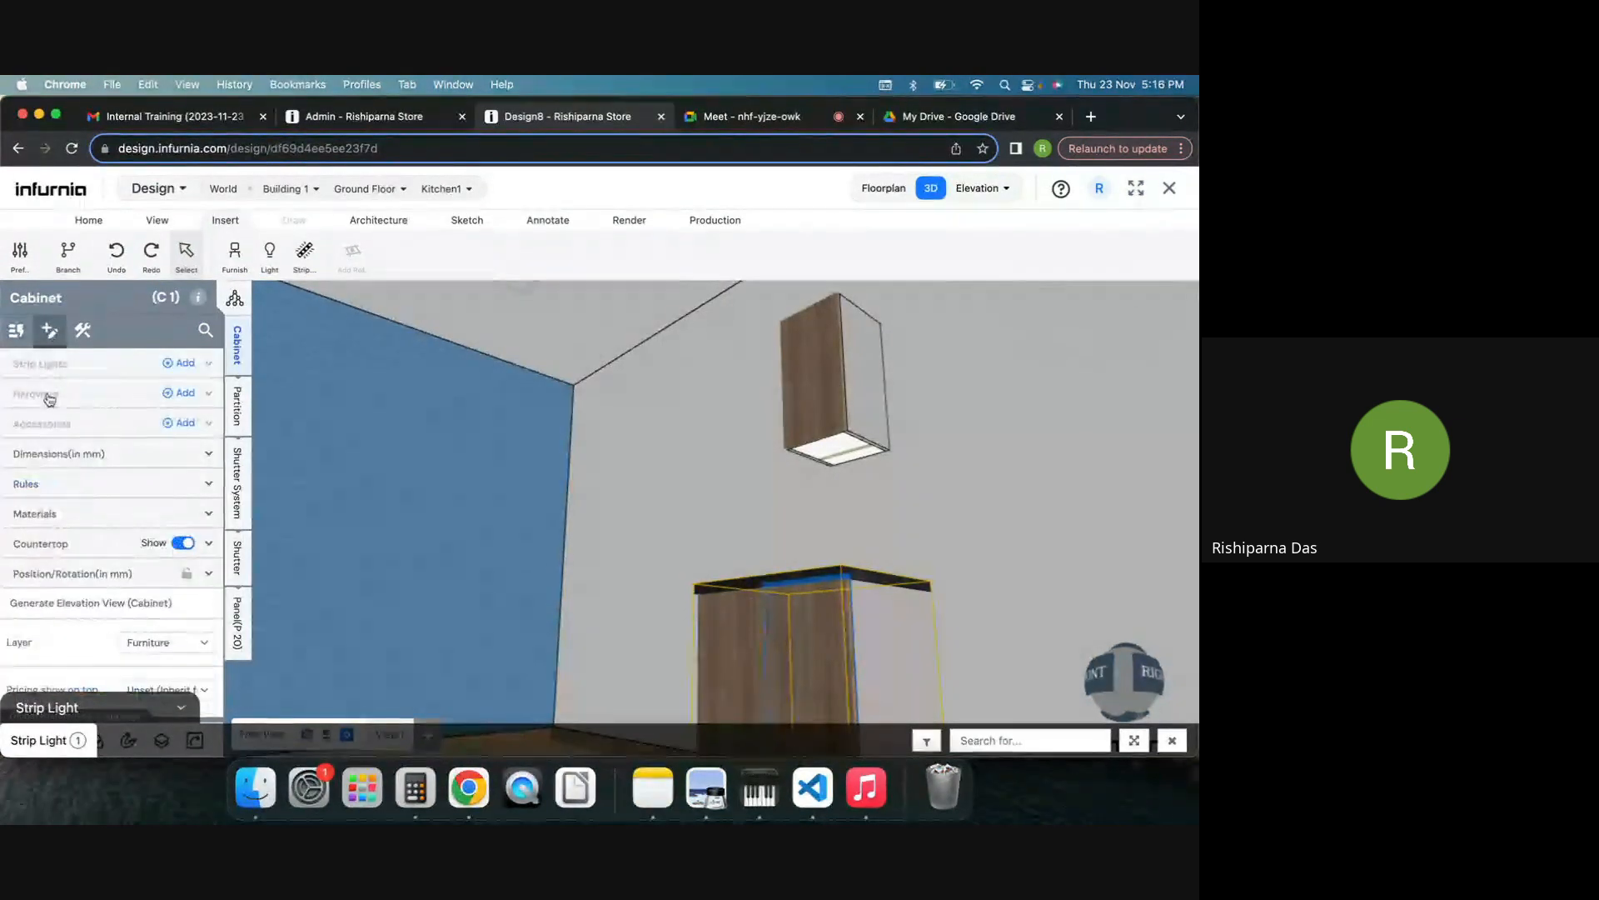
drag(697, 528, 698, 555)
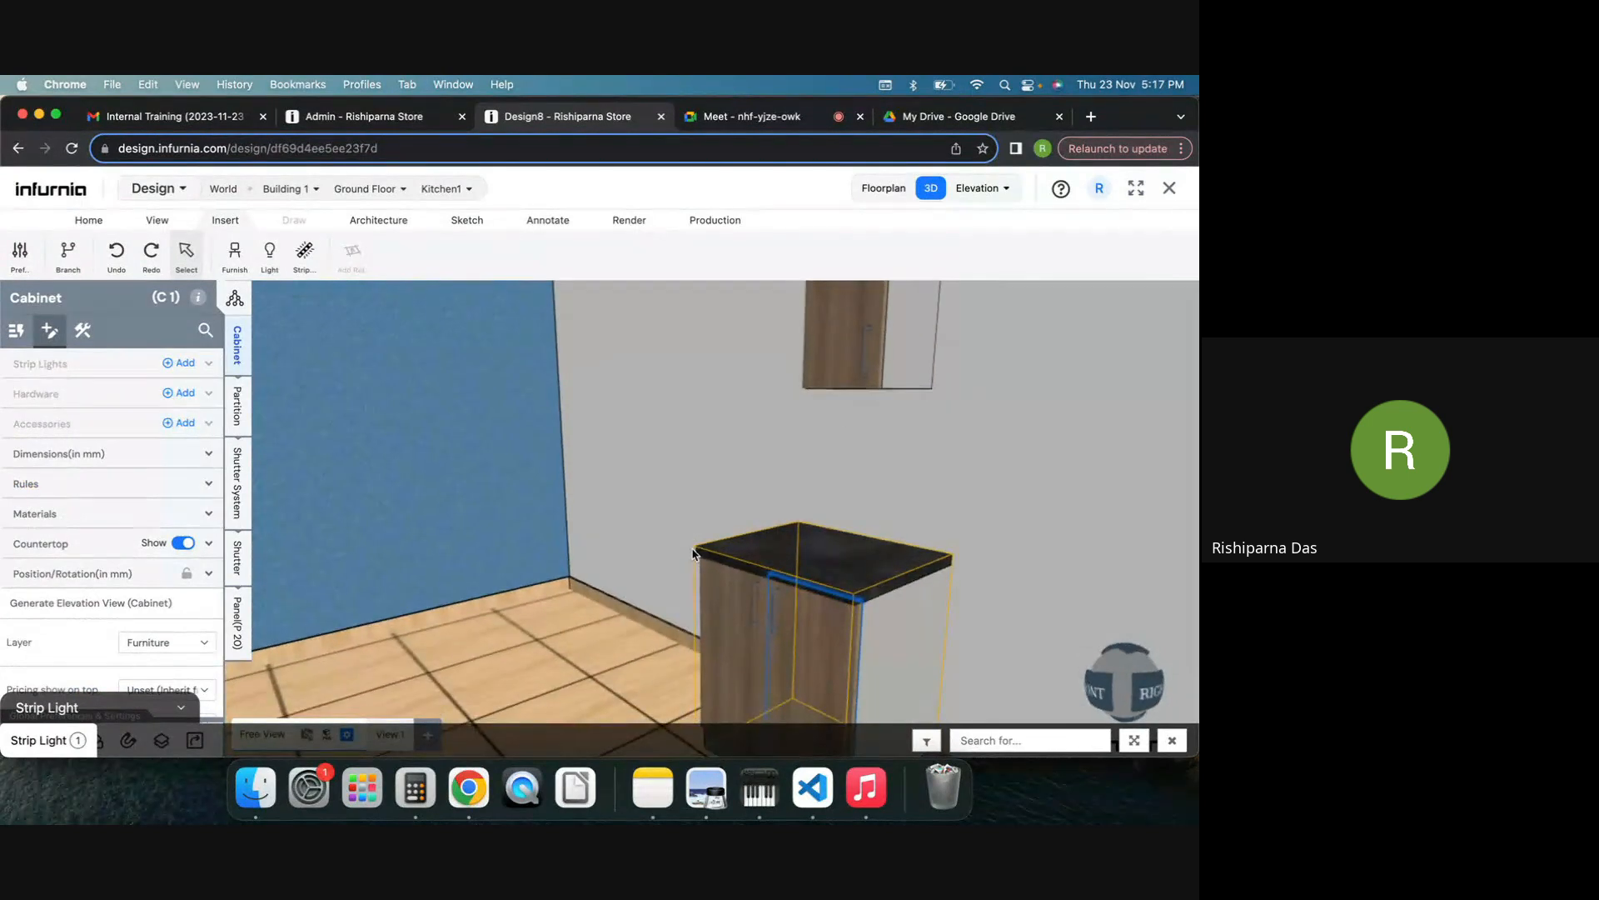
Step: Select the wall cabinet above the base unit and open its cabinet-level add-on options
drag(827, 560, 792, 393)
right_click(792, 393)
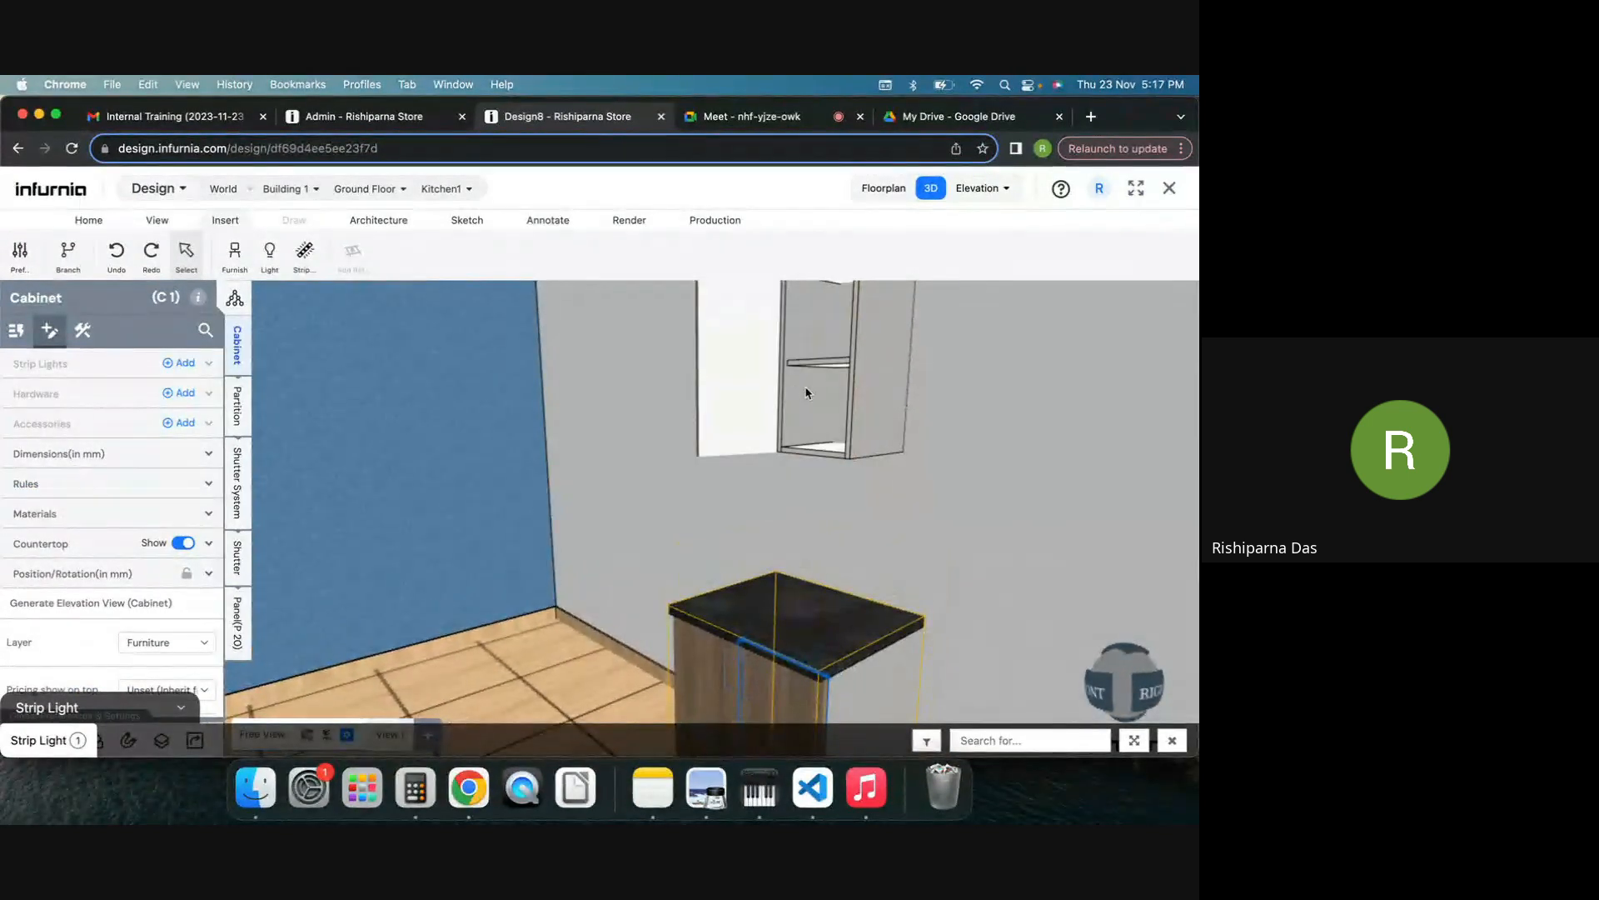
drag(833, 327, 828, 381)
click(824, 318)
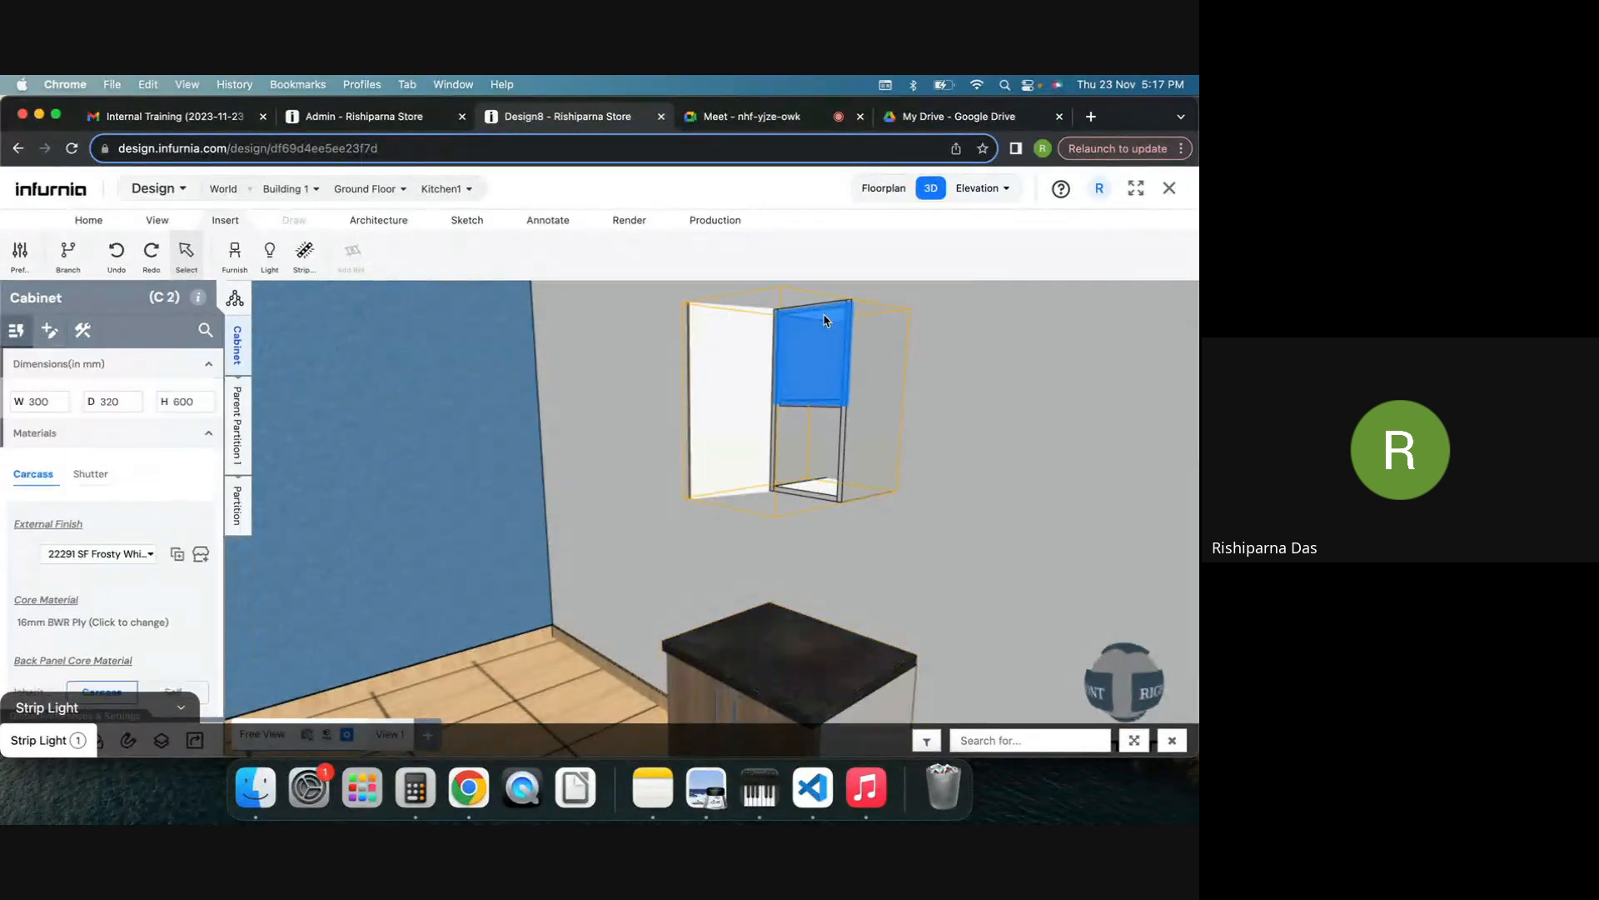
click(238, 503)
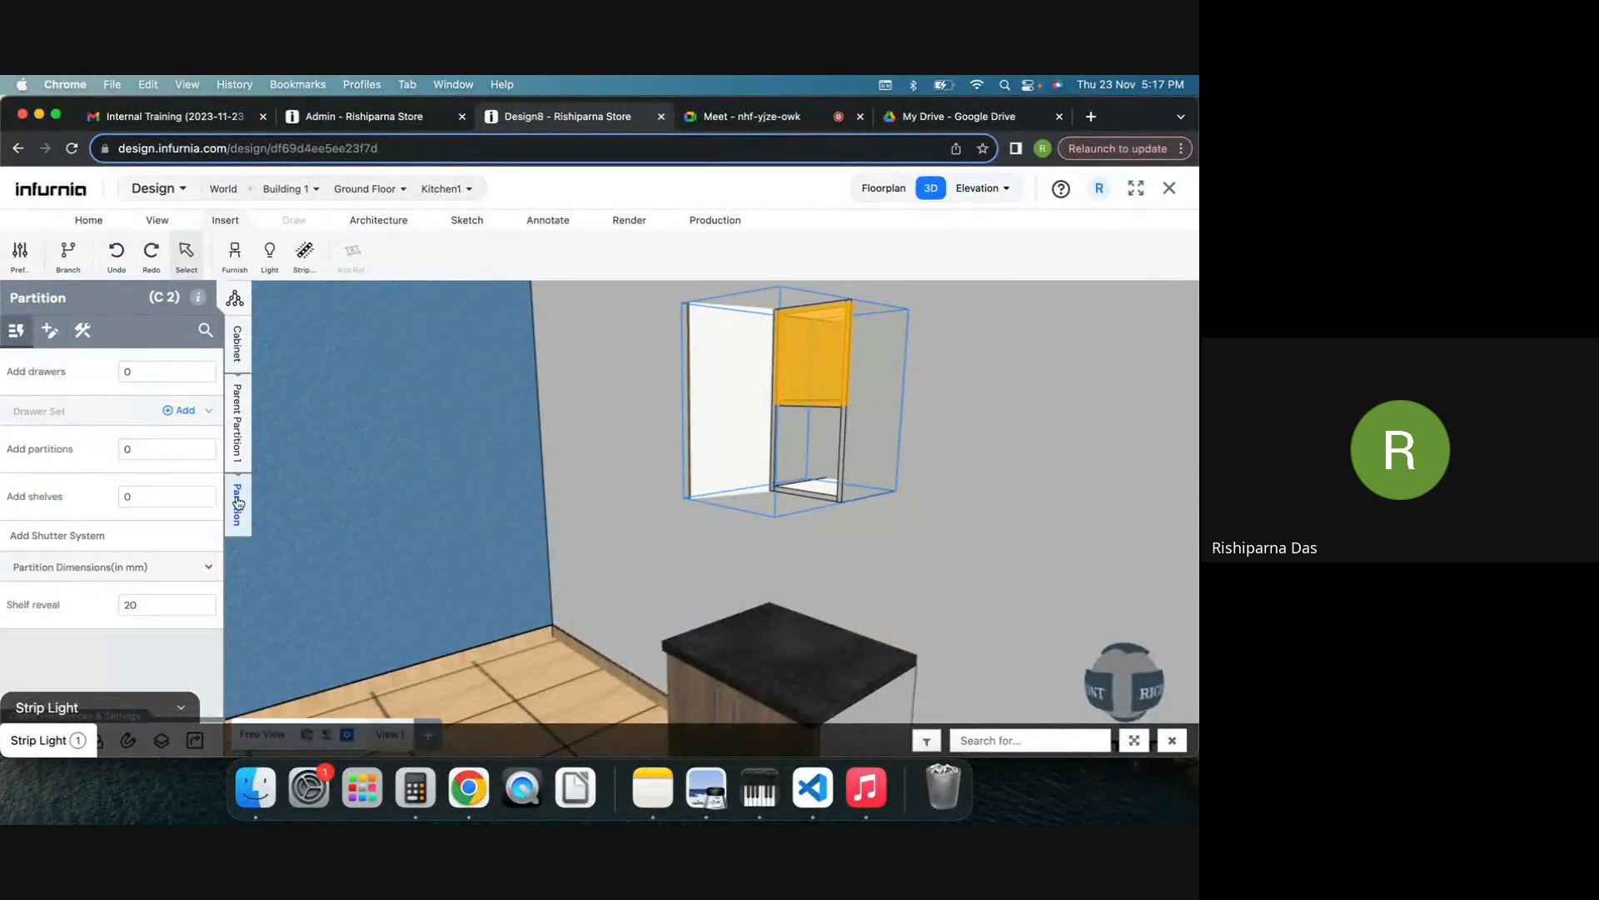
click(238, 345)
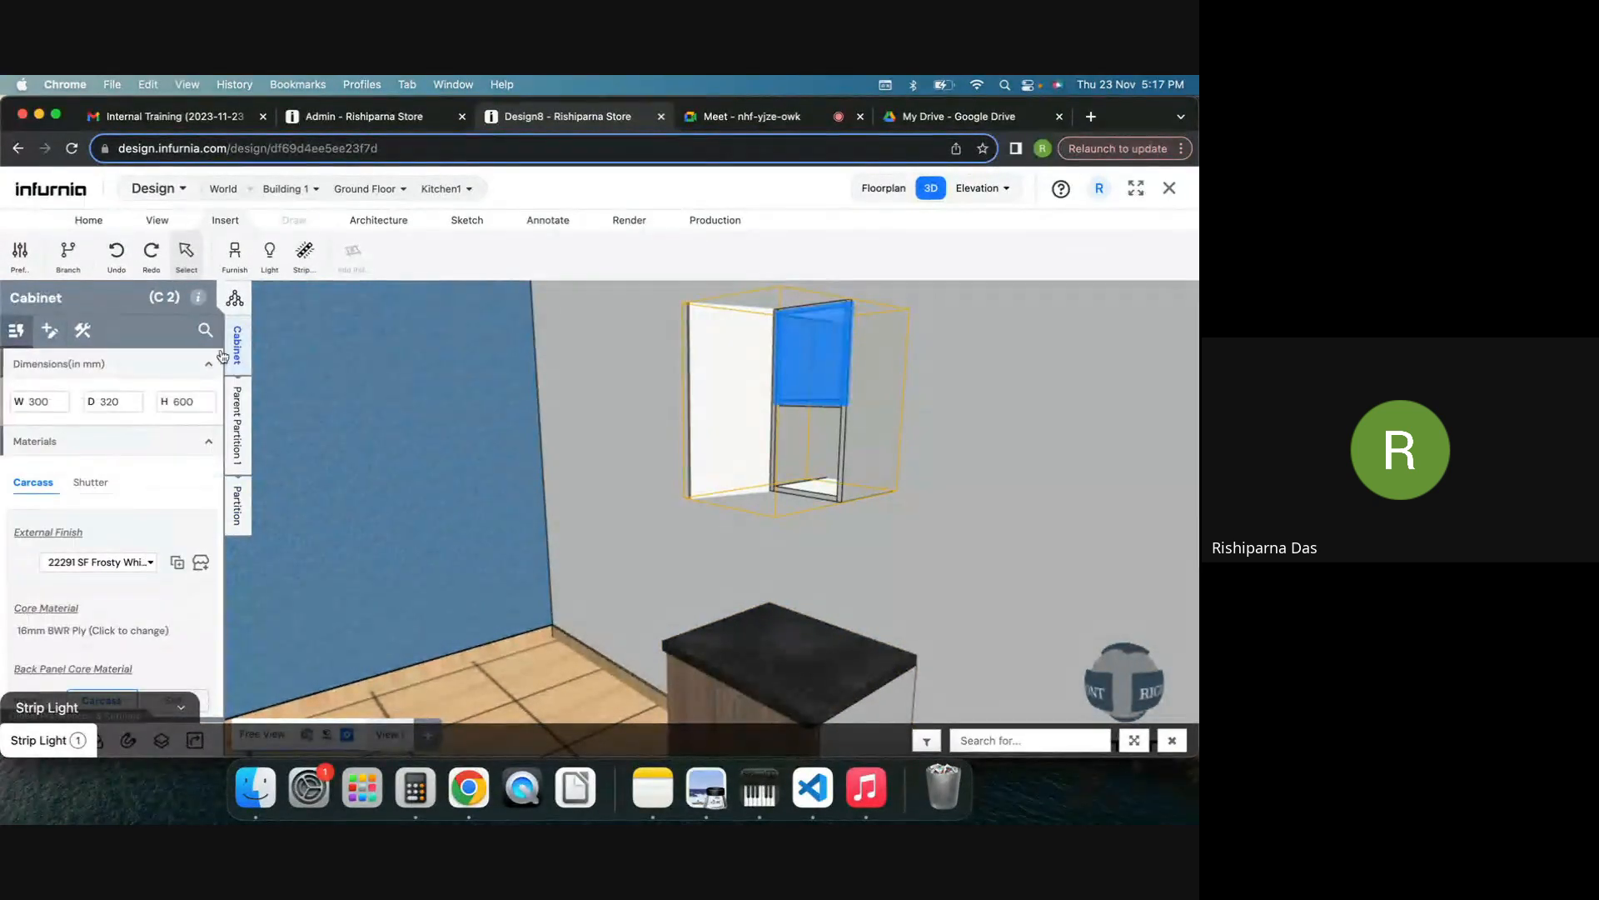
click(48, 331)
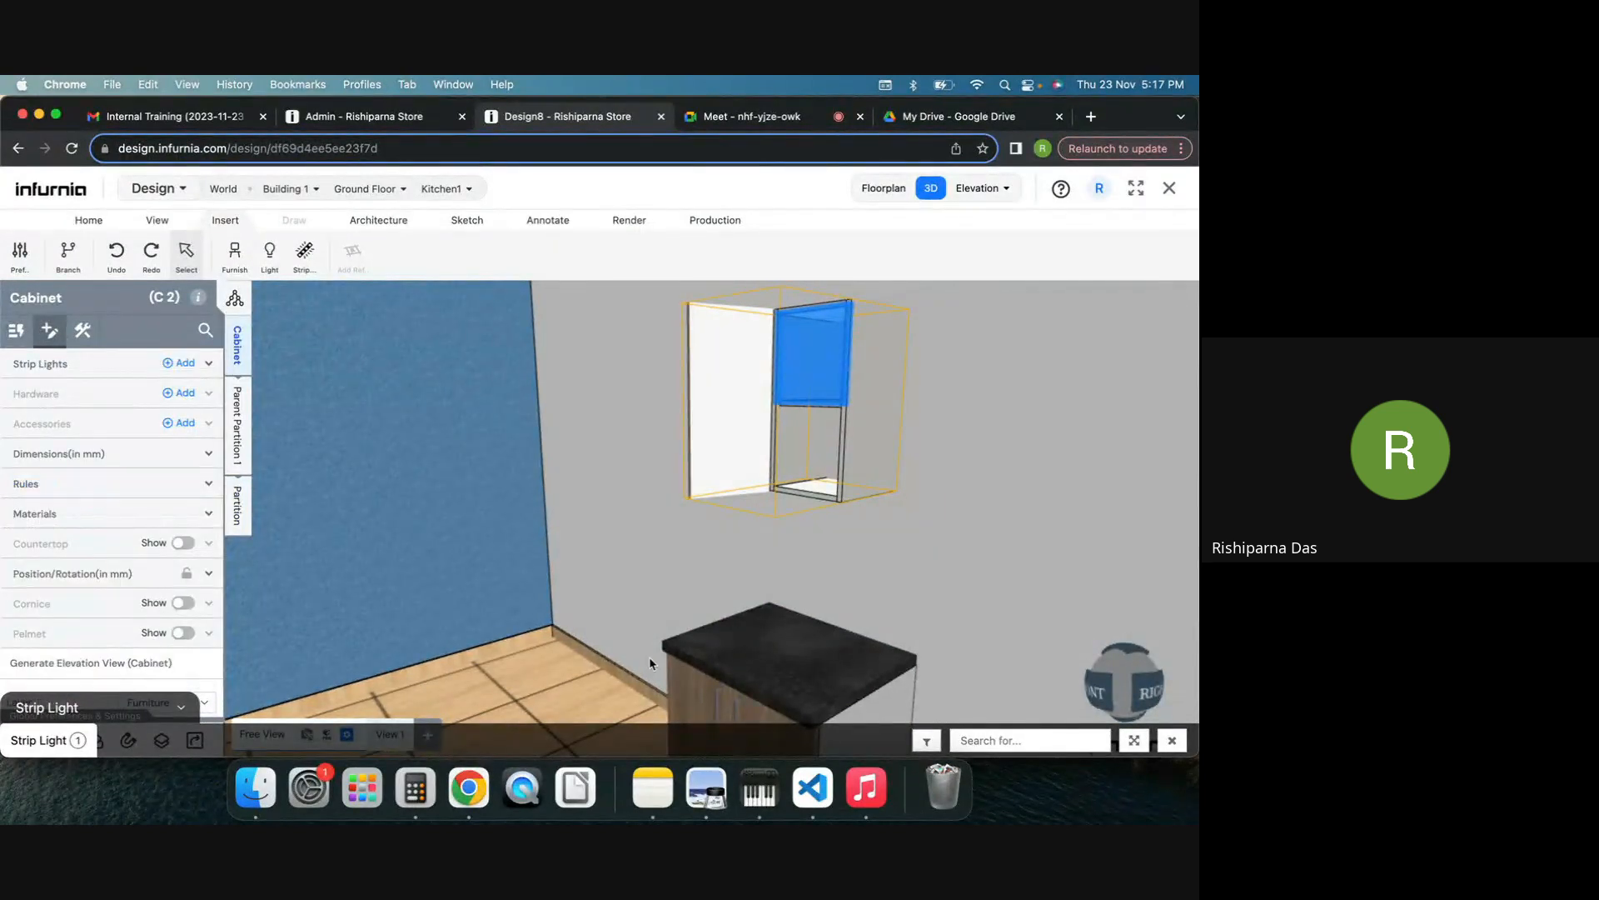
right_drag(723, 635, 723, 585)
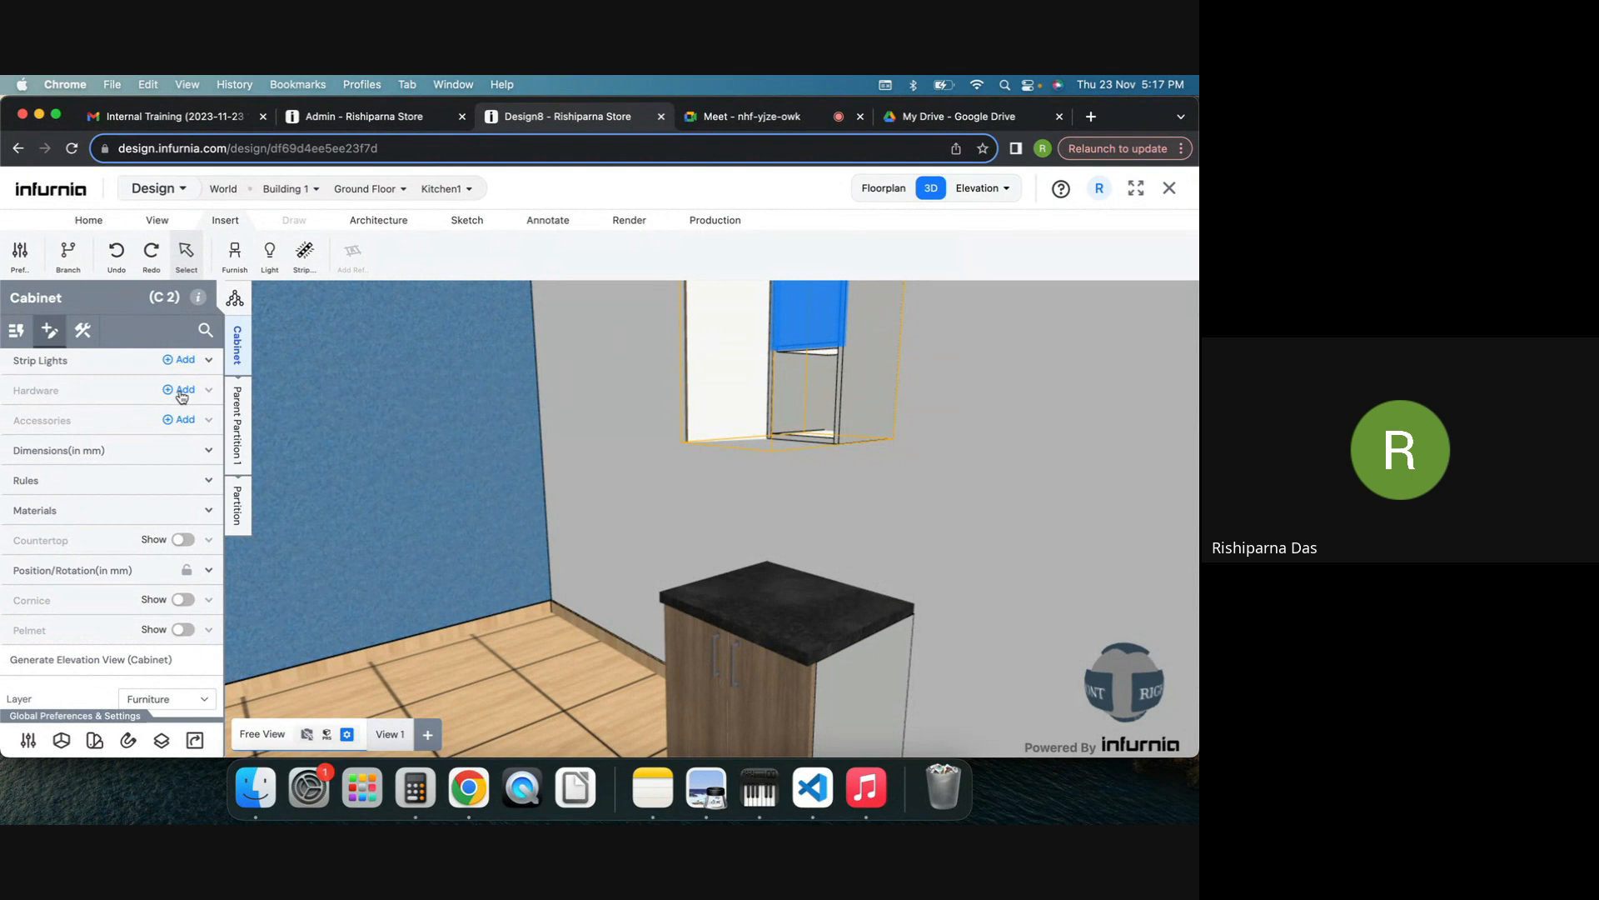
Step: Add the Hinge from the Connectors hardware category to the wall cabinet
click(180, 391)
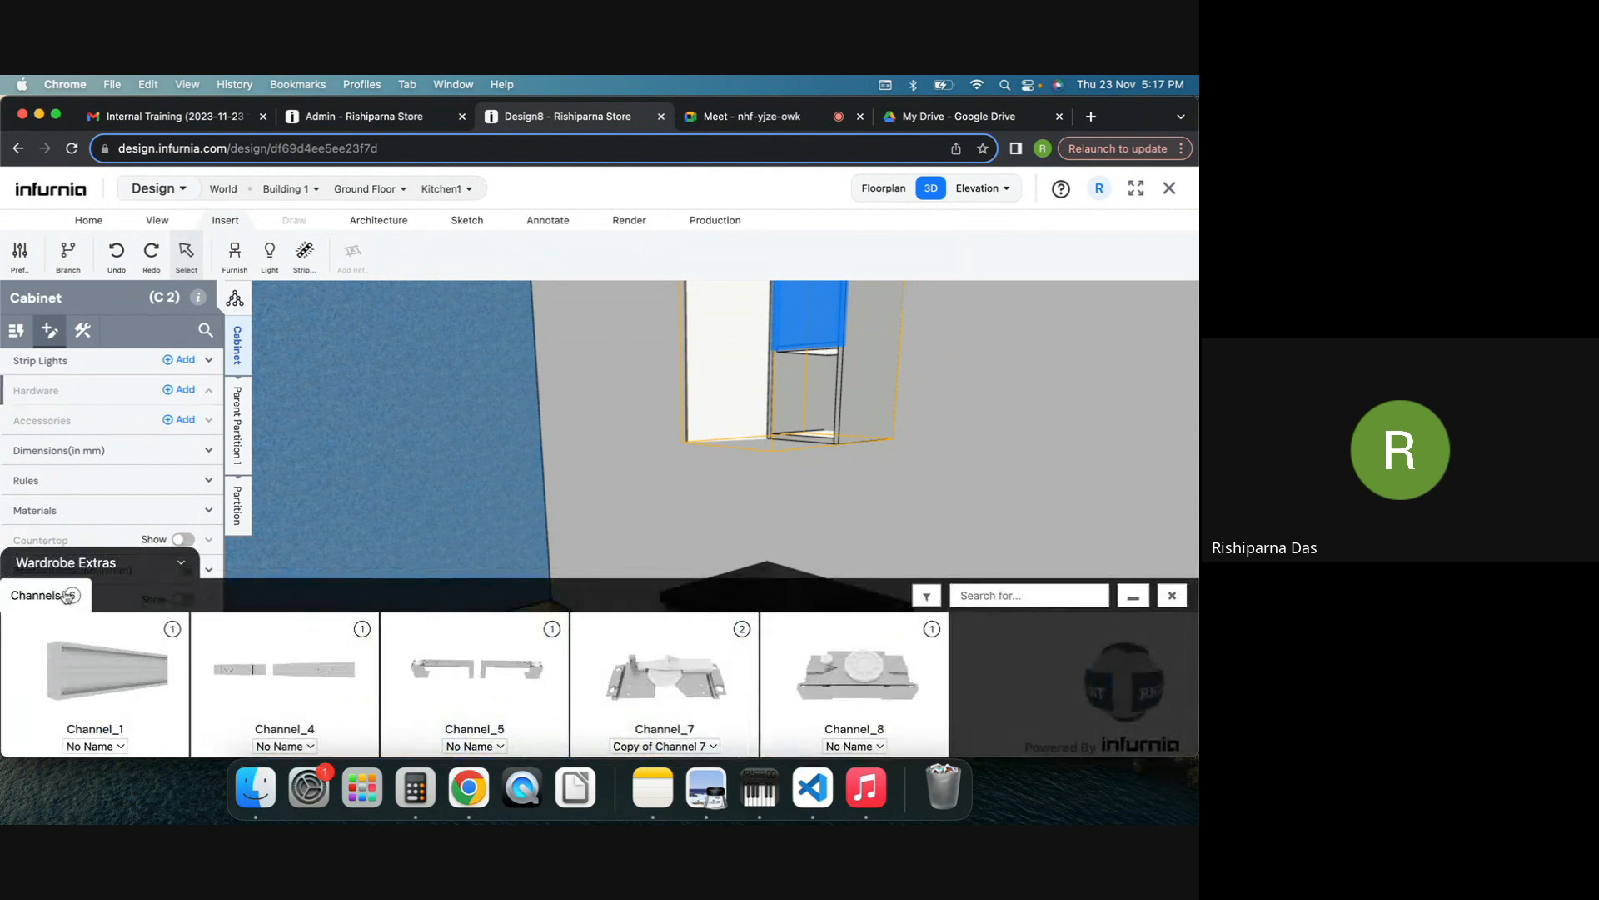
click(104, 564)
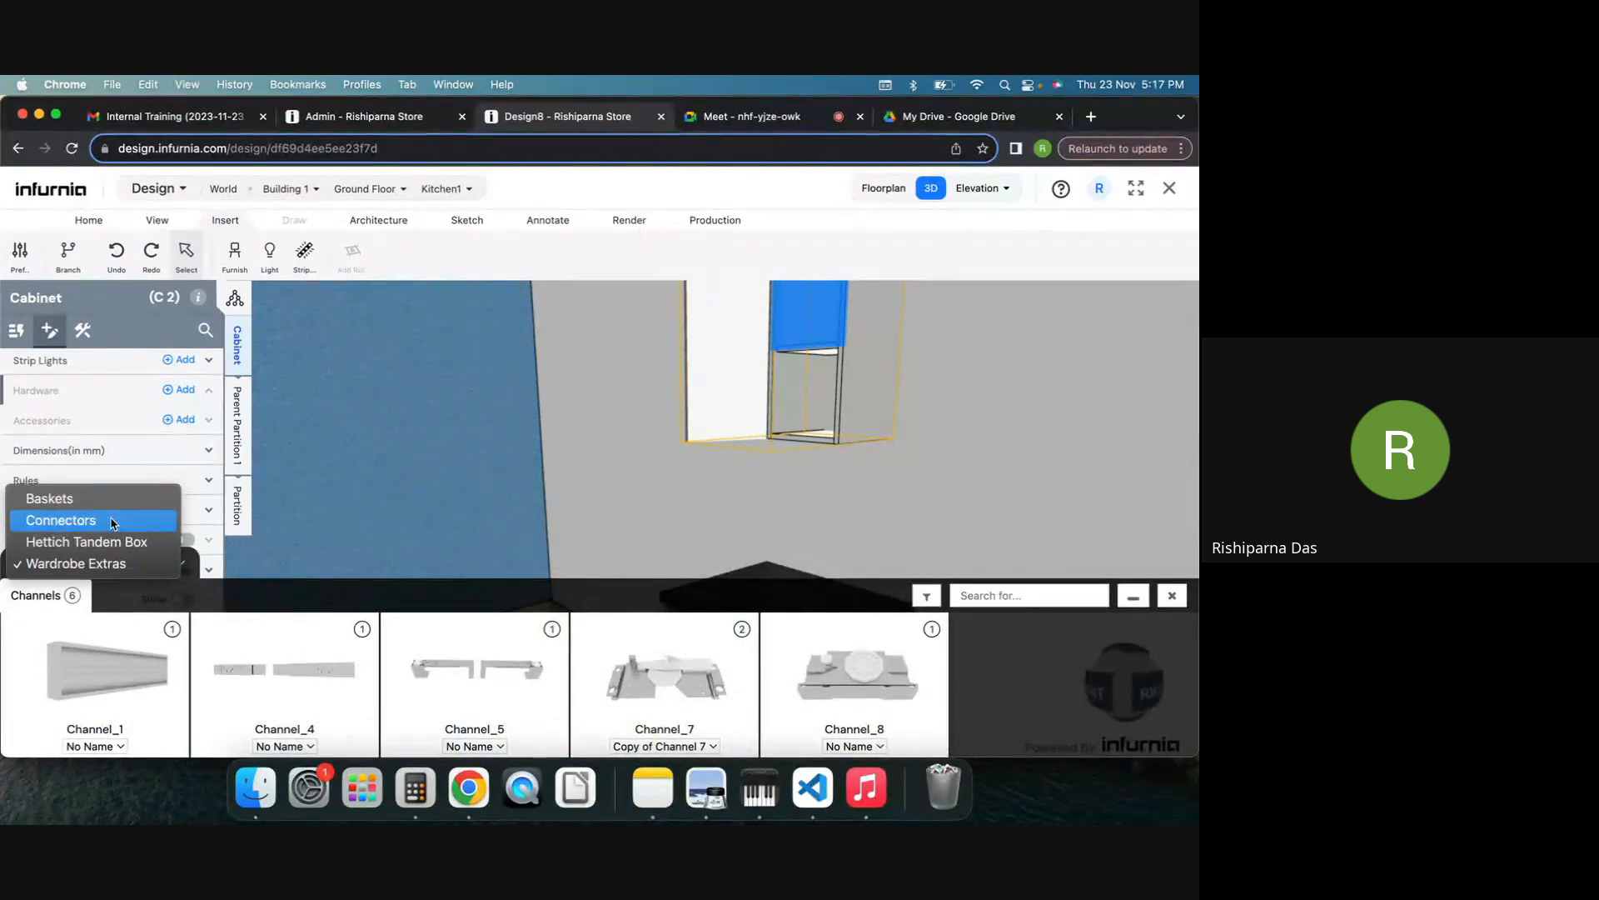
click(110, 518)
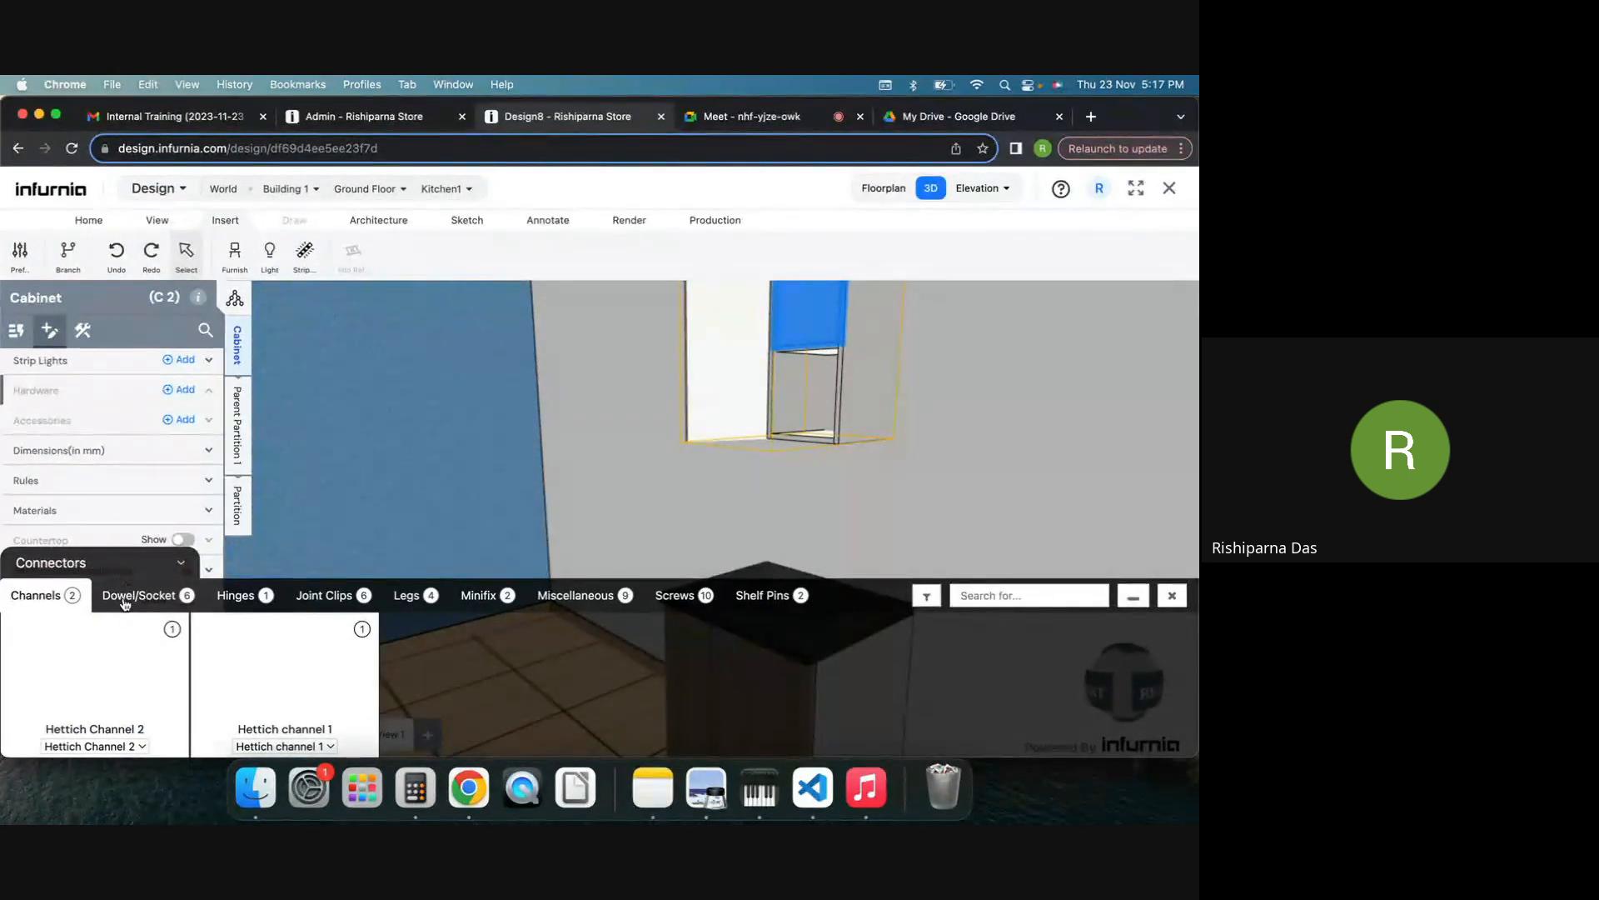
click(127, 599)
click(250, 599)
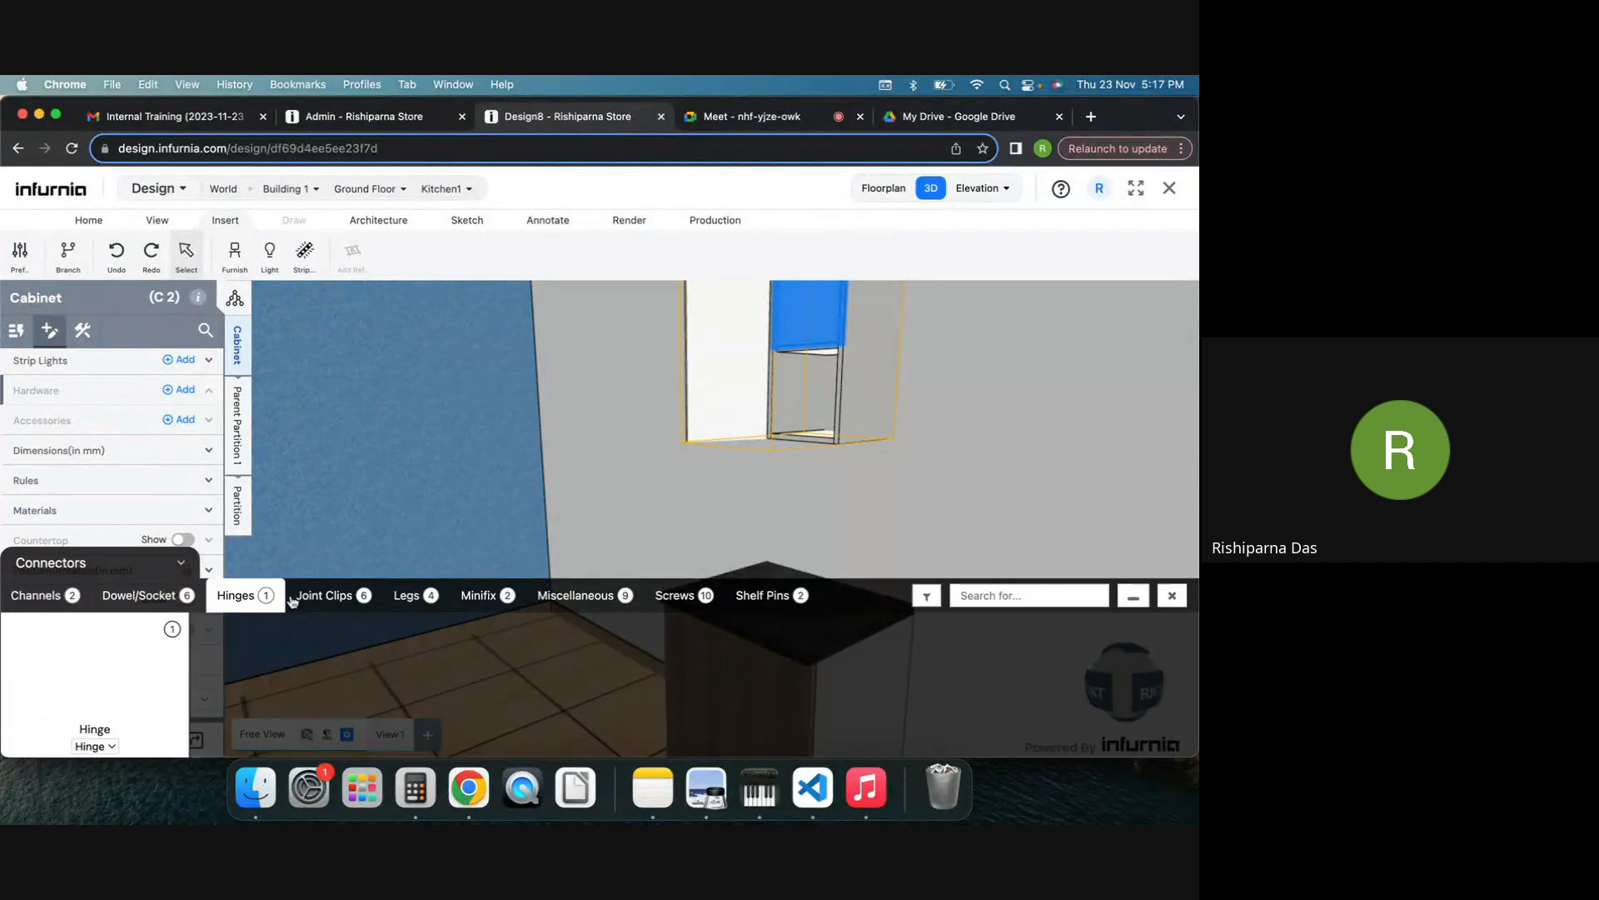
click(102, 687)
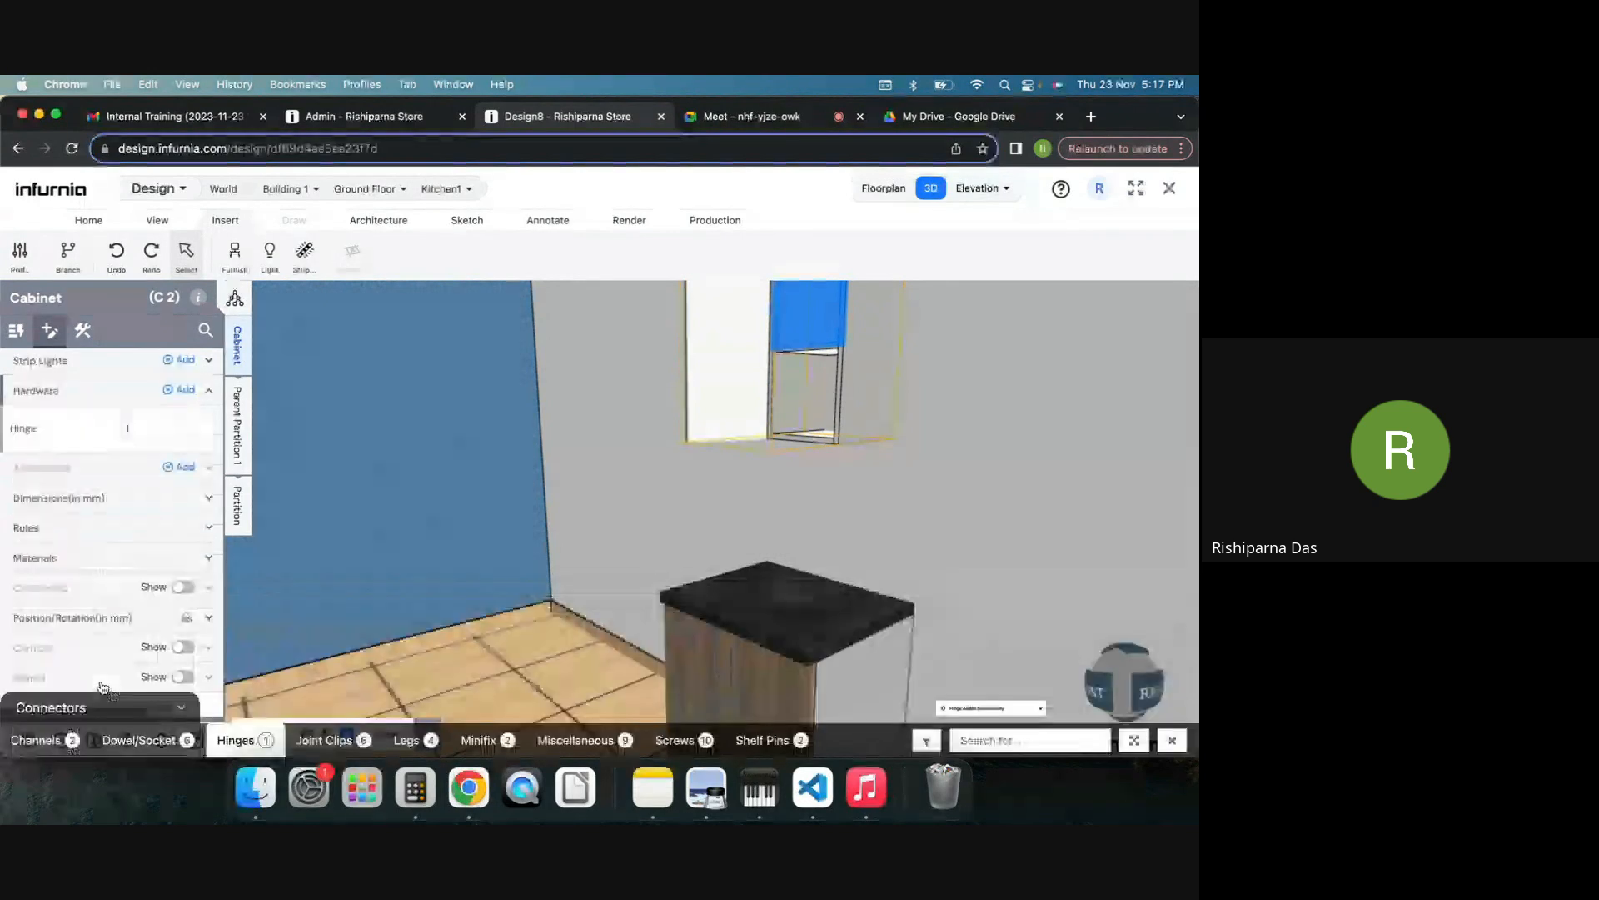
Step: Set the wall cabinet's hinge quantity to 2 and check the variants offered in the Hinges catalogue
scroll(356, 523, down, 5)
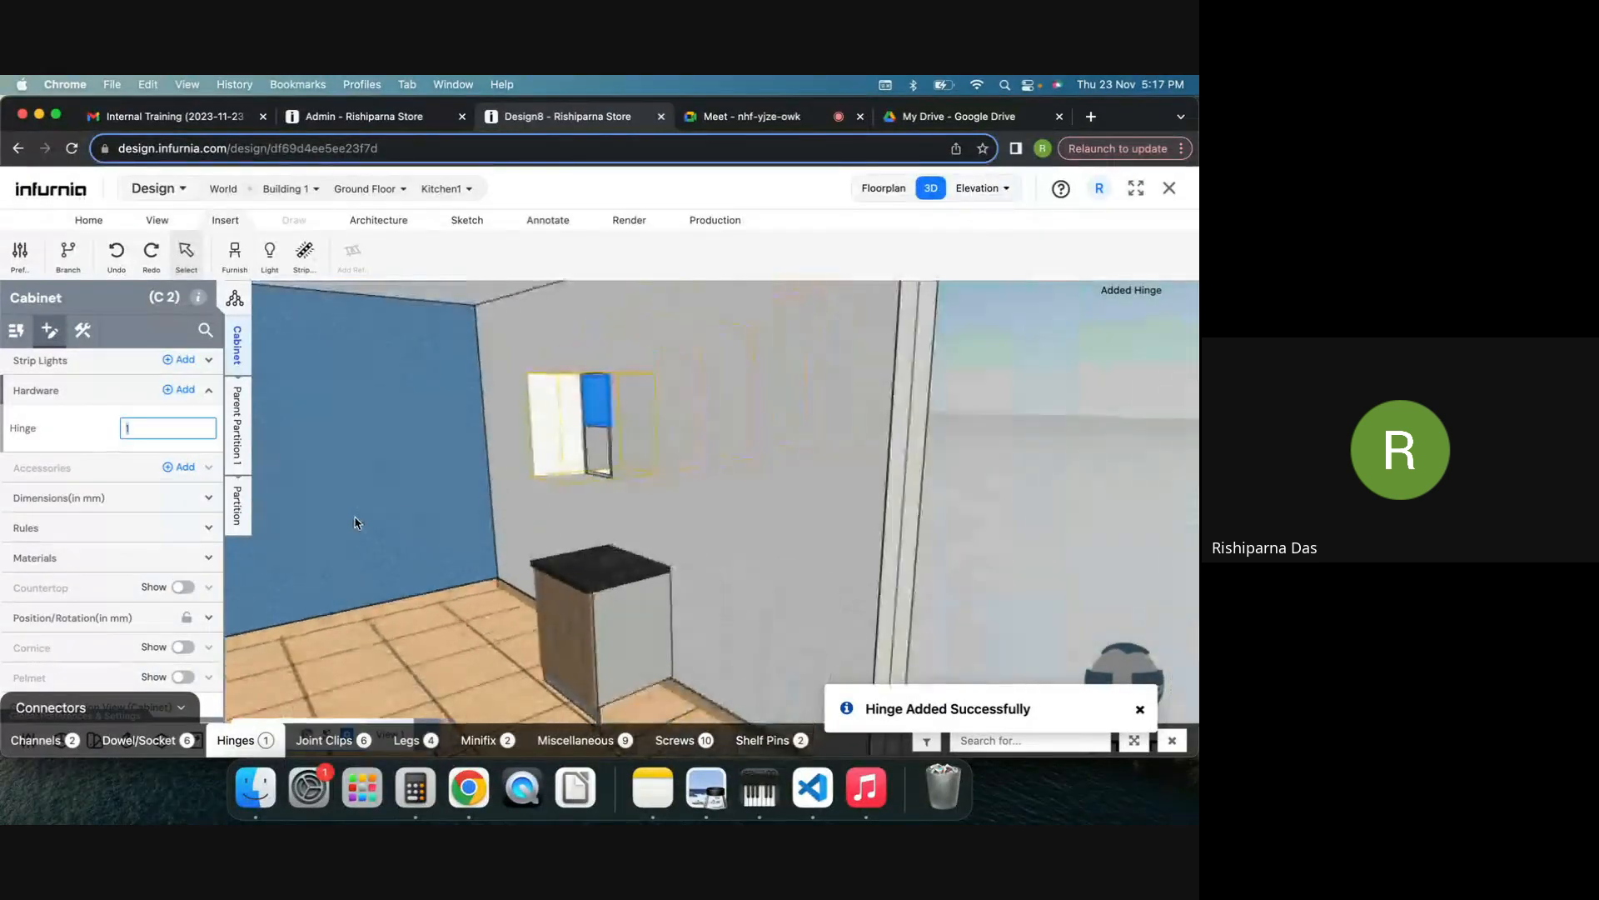
scroll(416, 512, up, 2)
text(2)
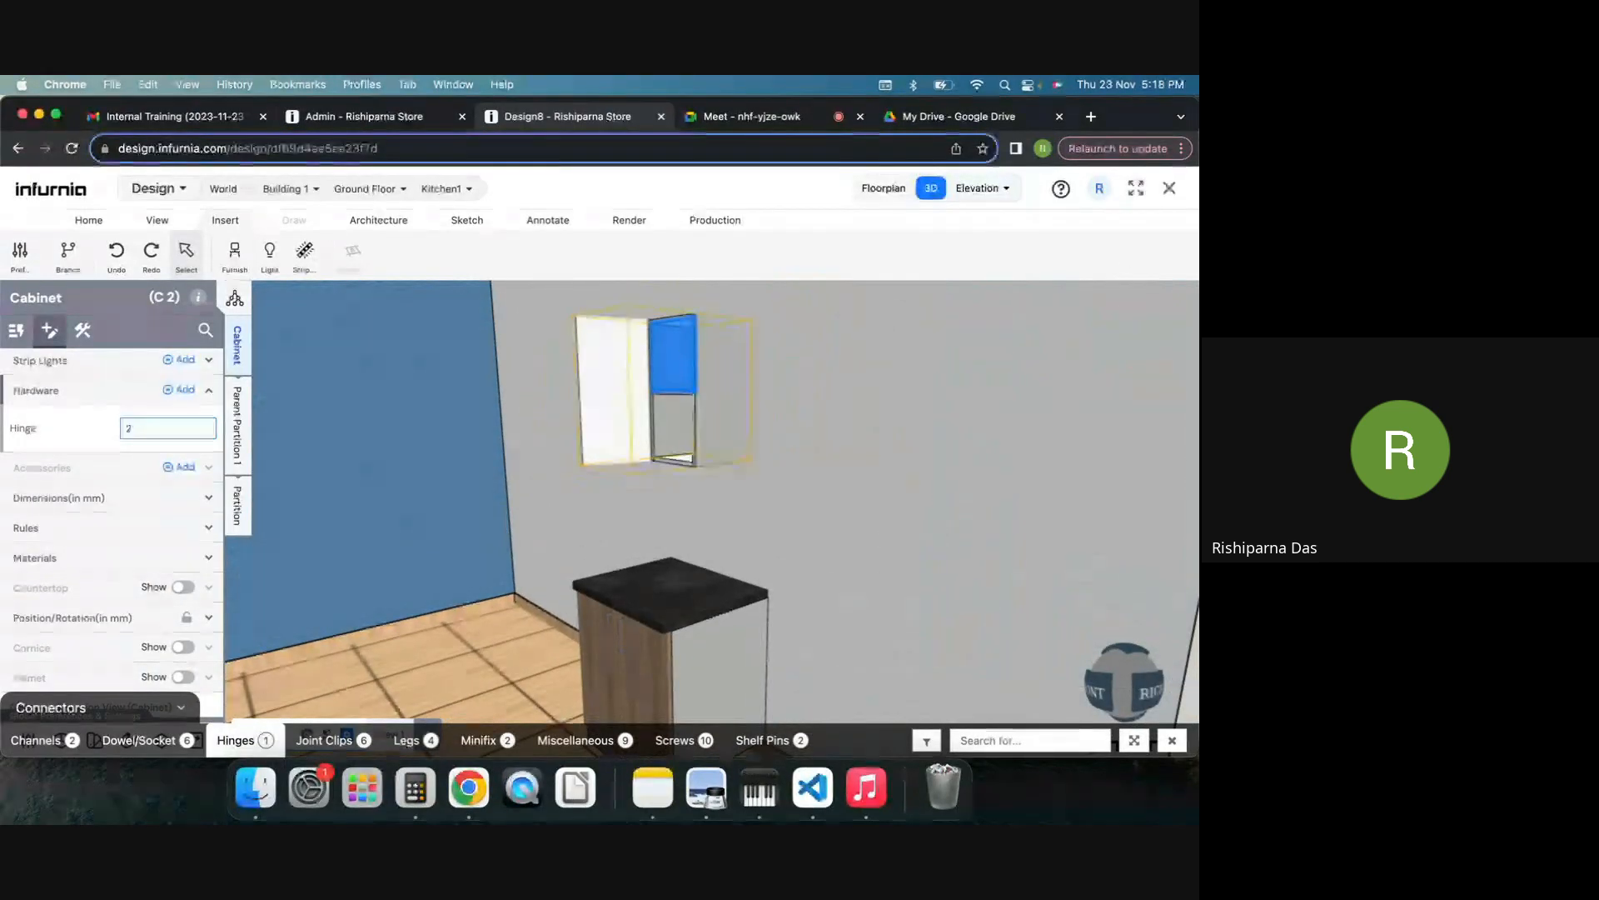
key(Return)
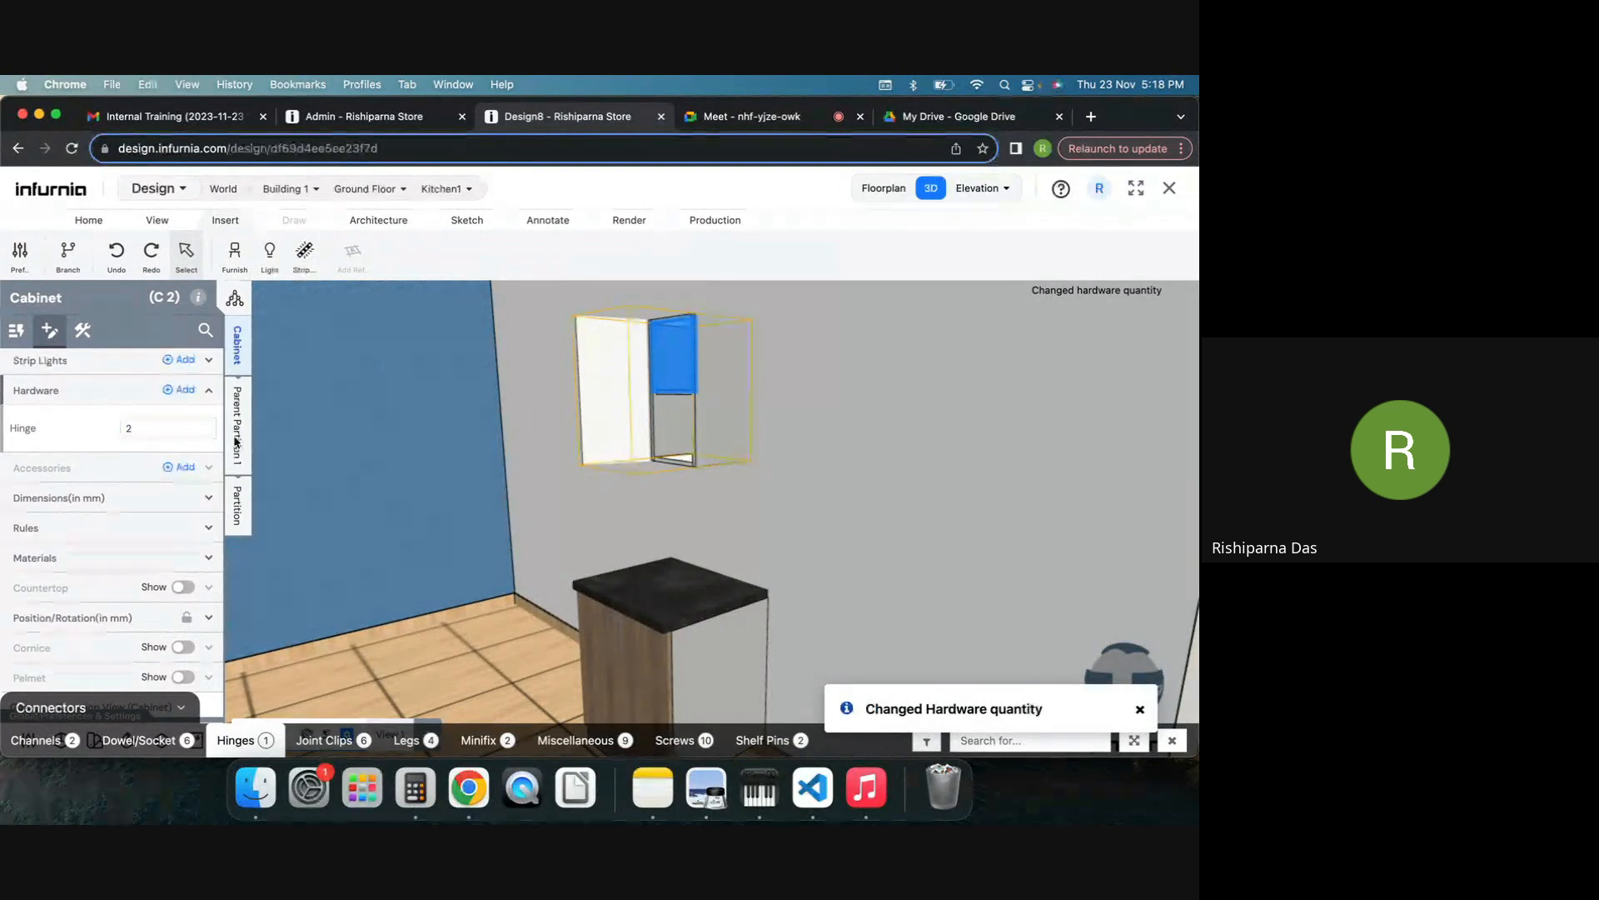
click(240, 748)
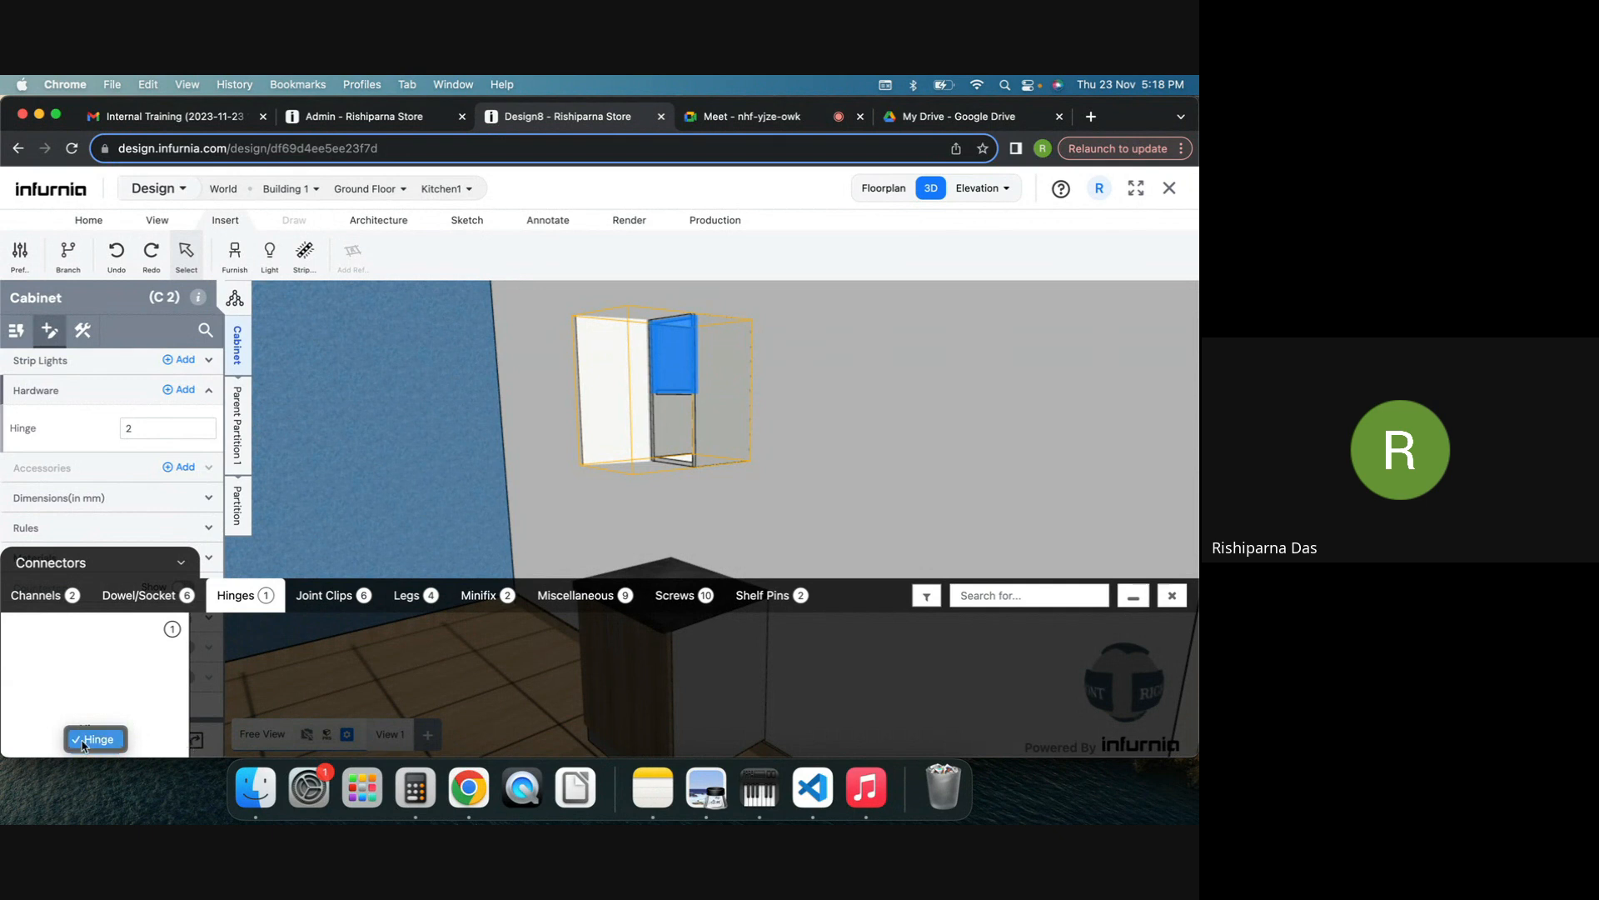
click(1173, 596)
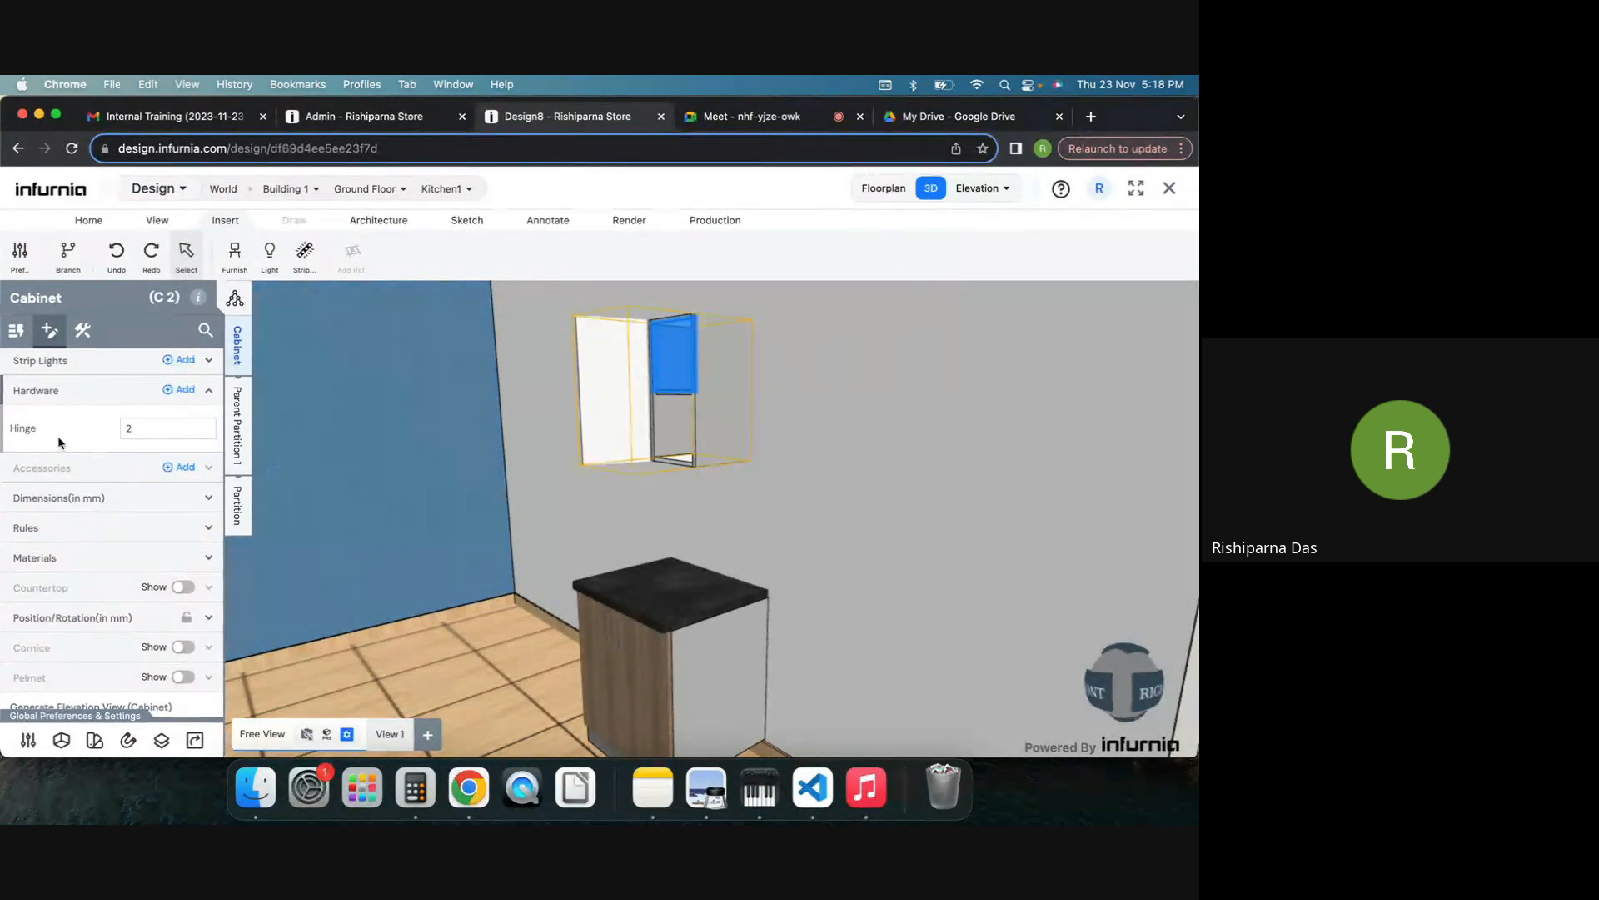
Step: Add the Default variant of Minifix 1 from Connectors to the wall cabinet's hardware with a quantity of 2
click(179, 389)
click(116, 563)
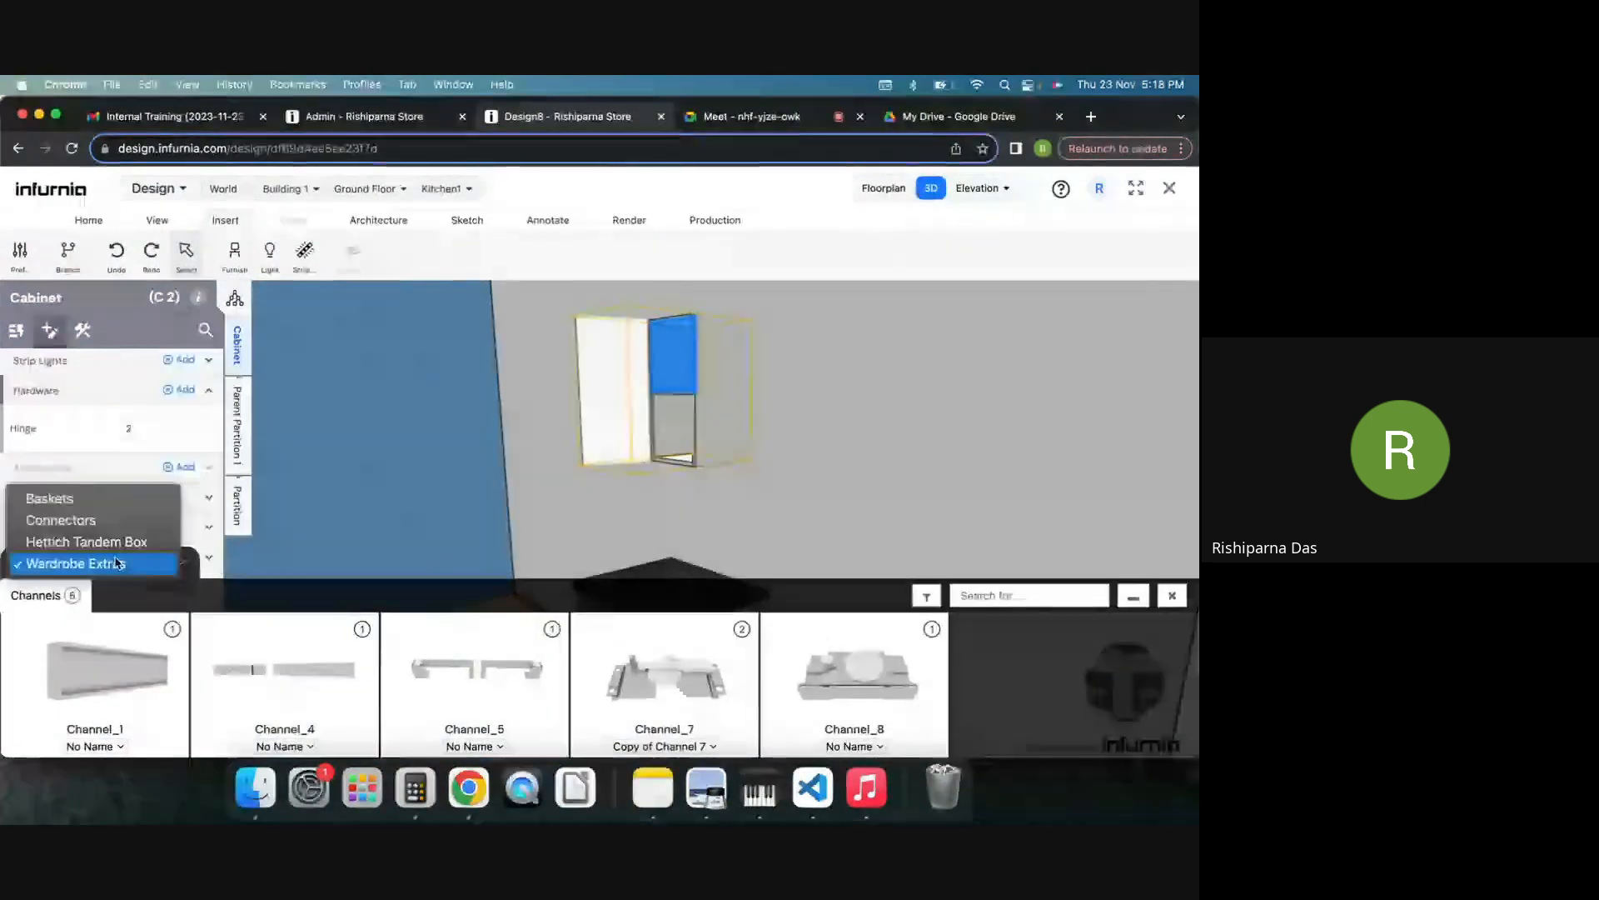
click(113, 520)
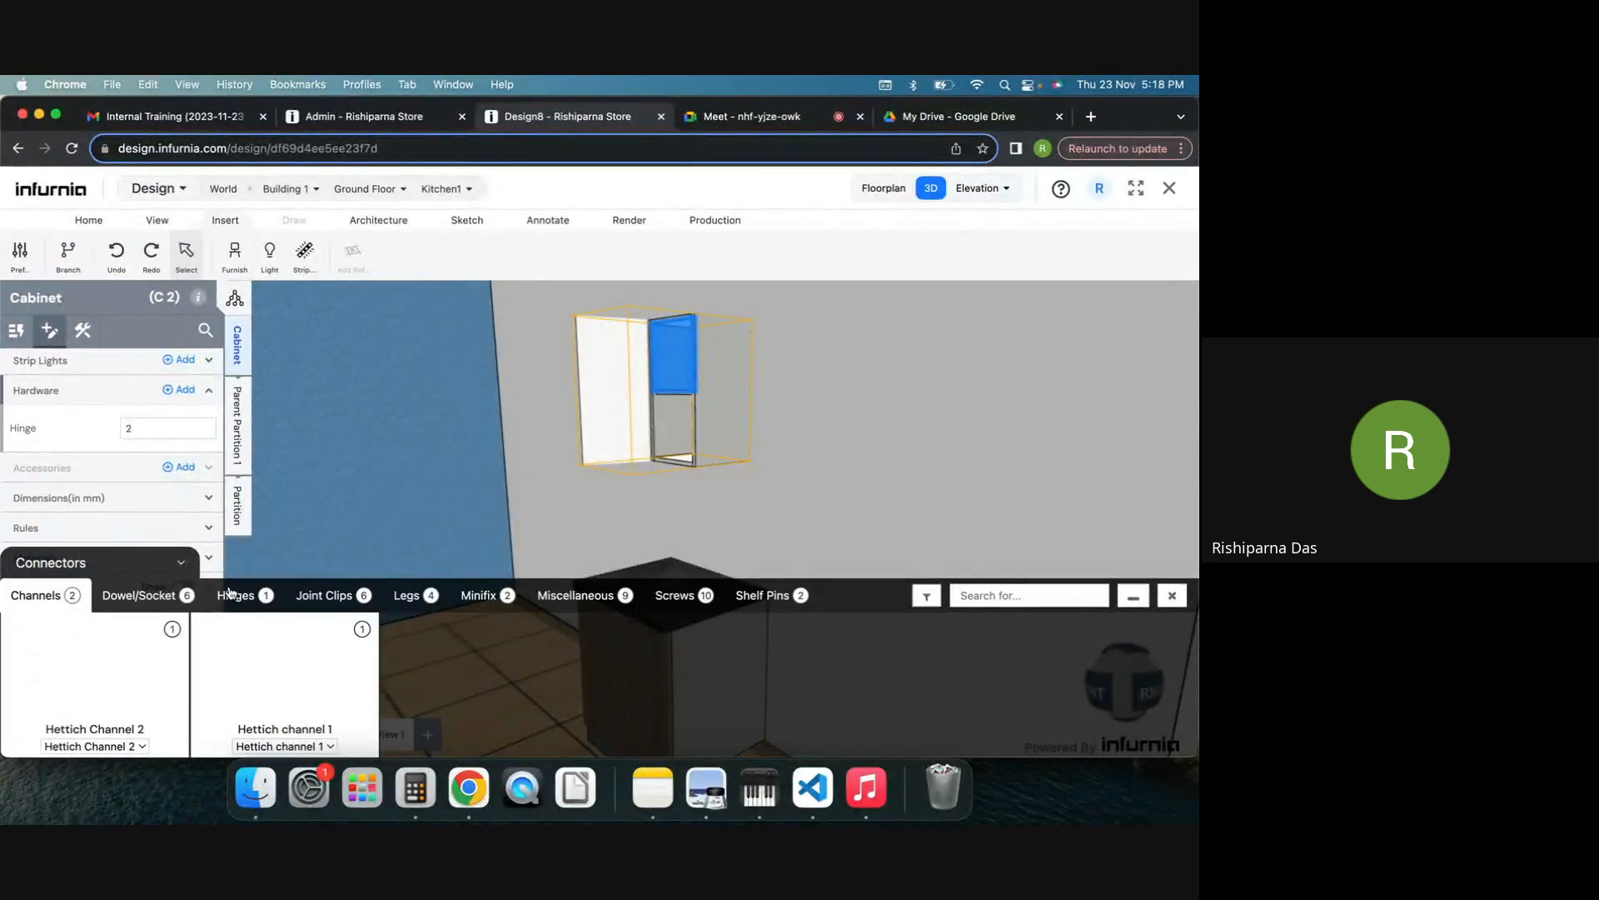
click(481, 596)
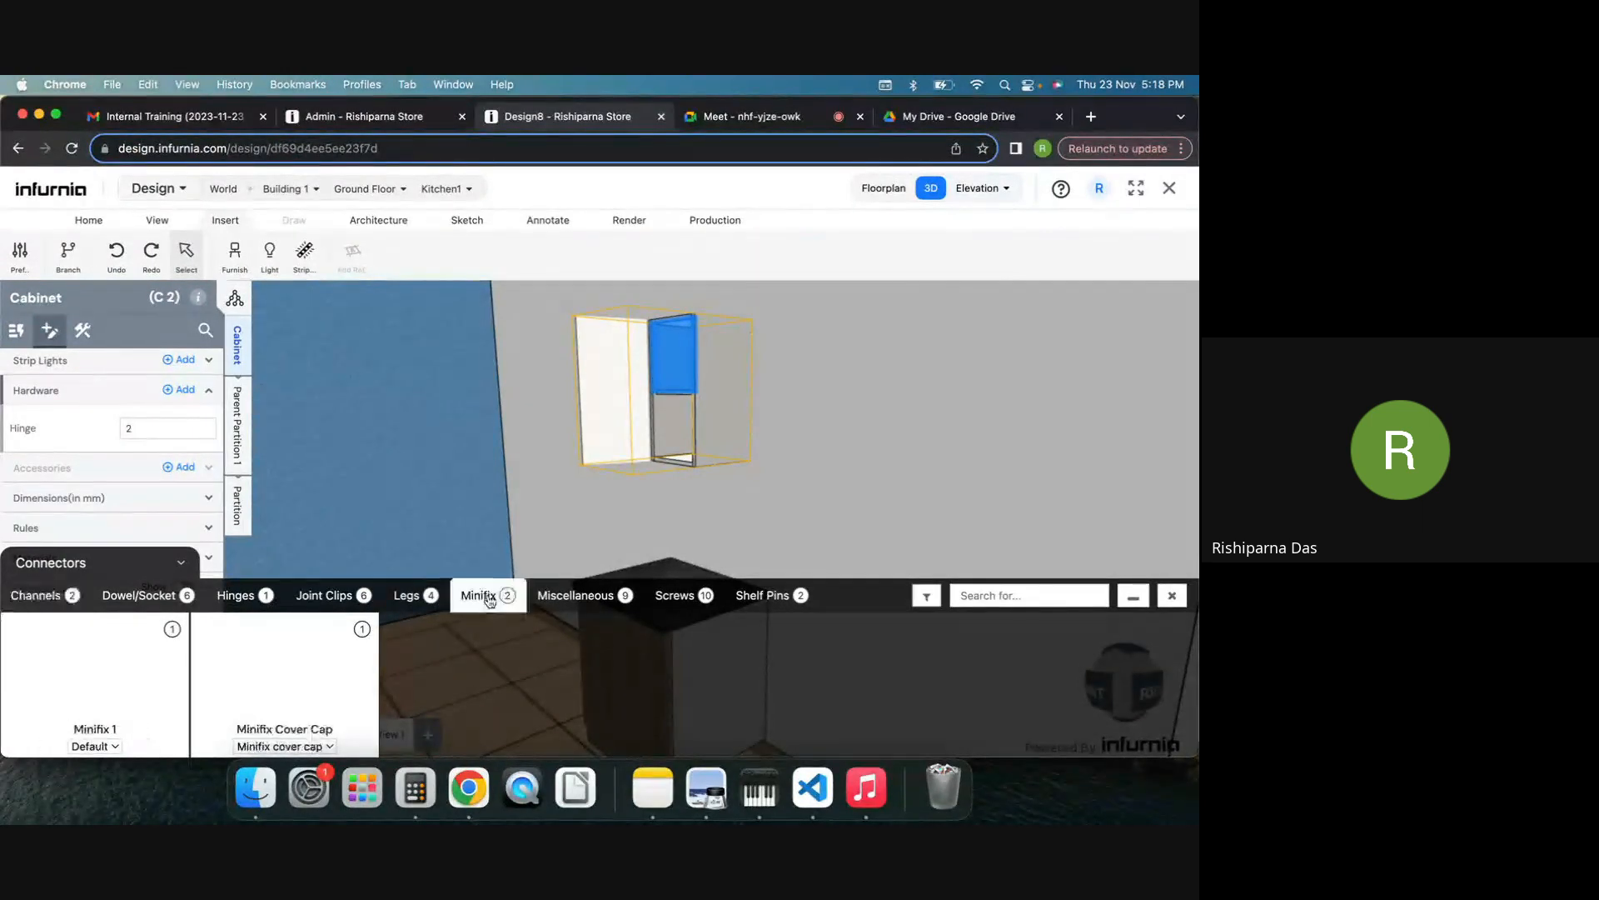
click(119, 672)
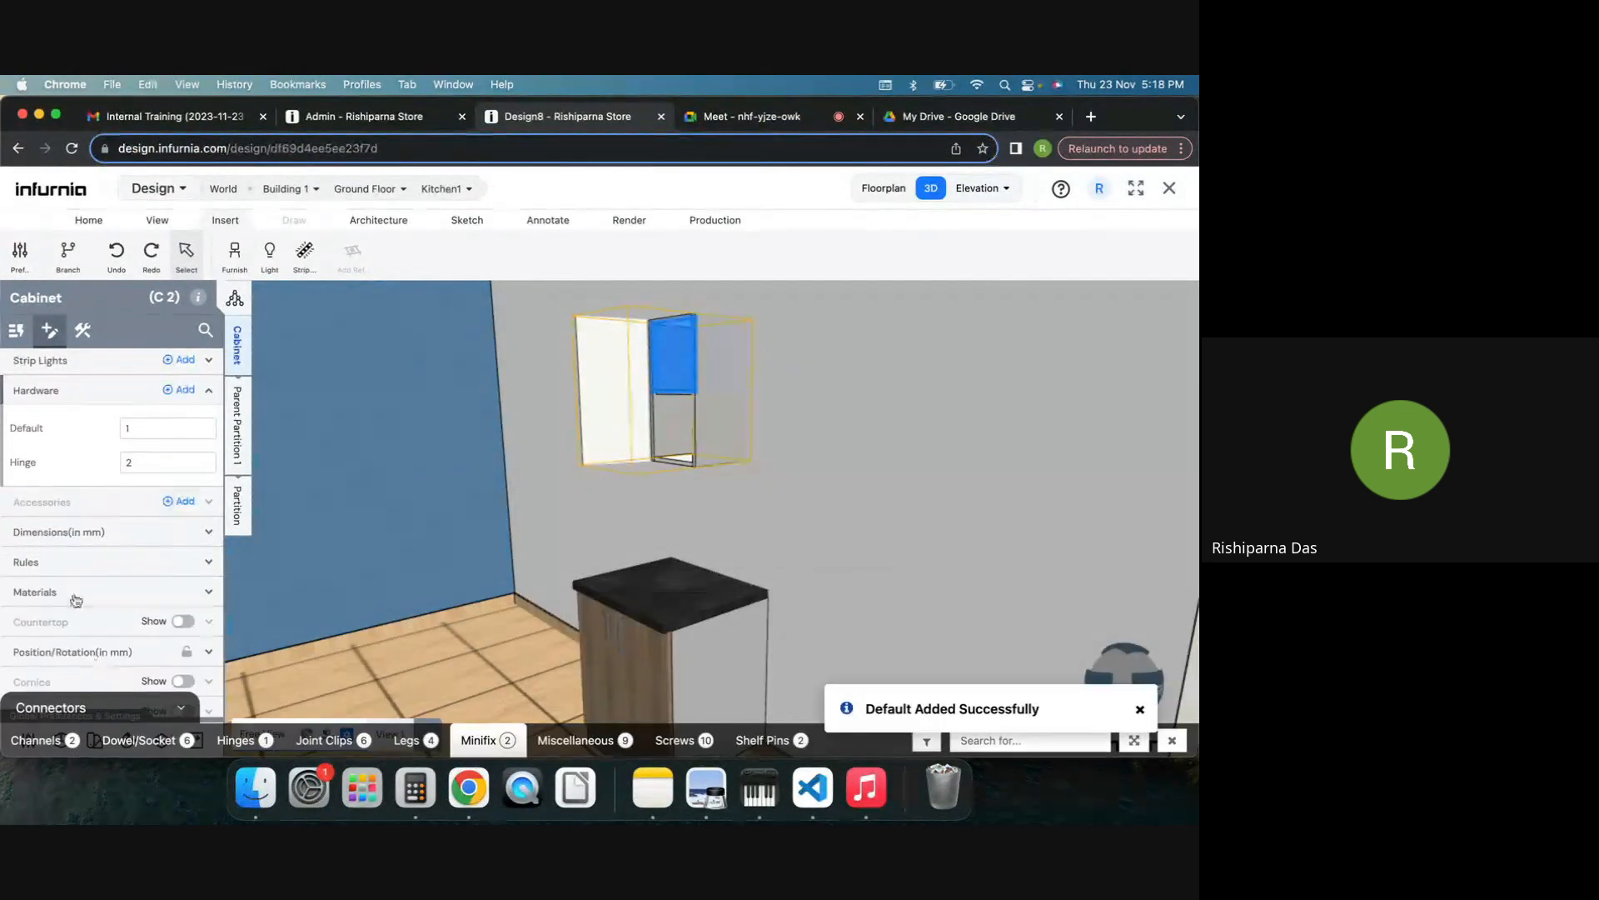
drag(159, 430, 85, 433)
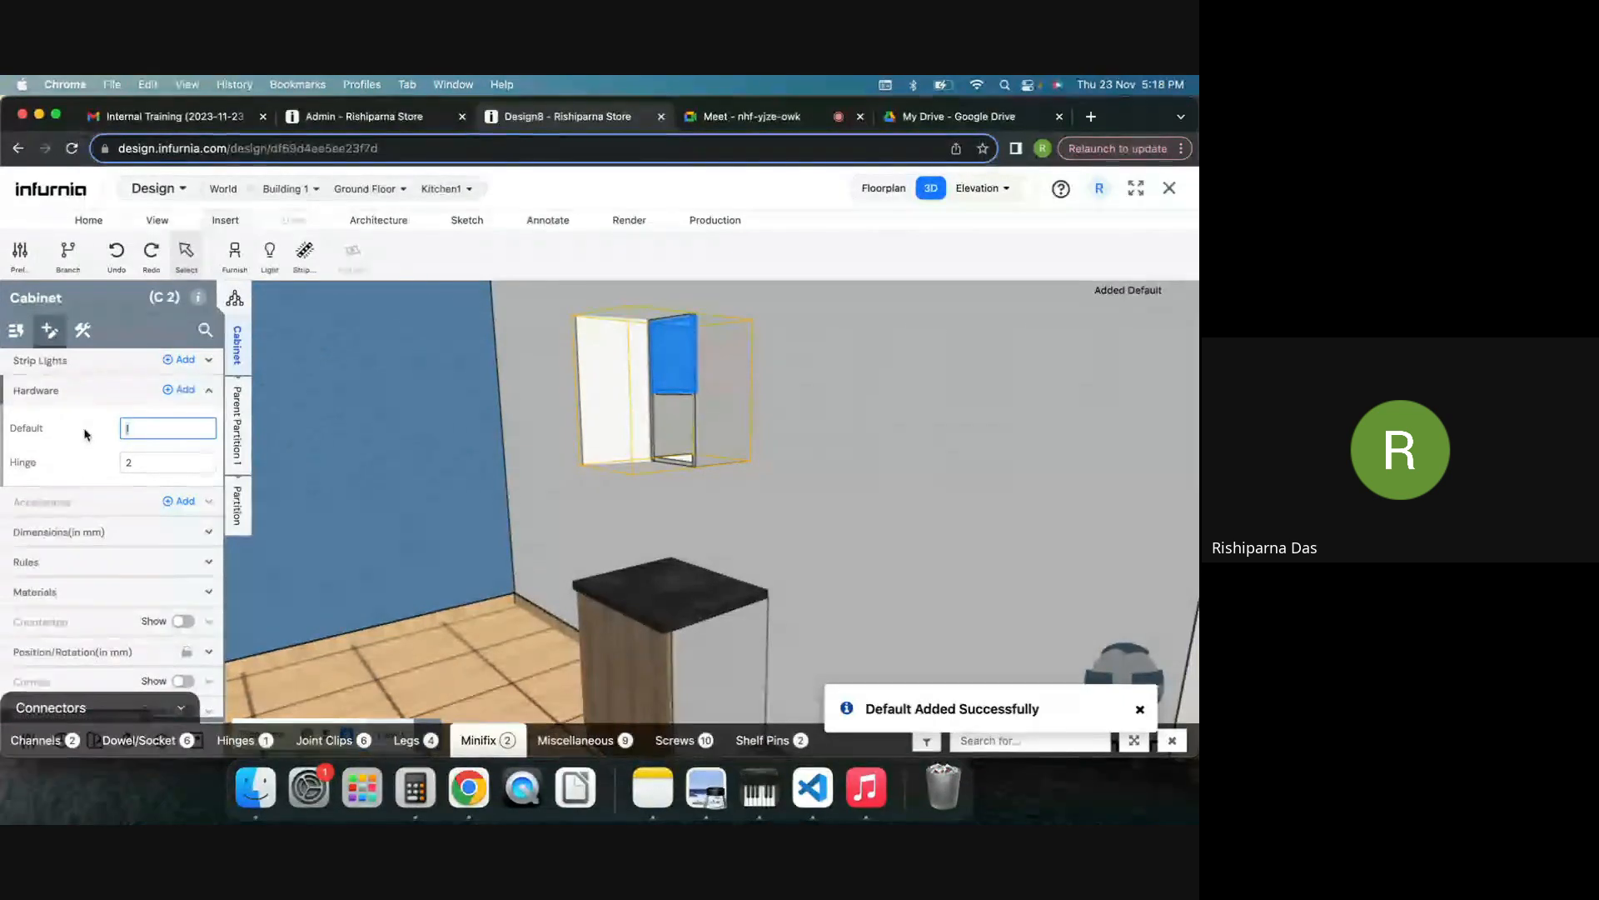
text(2)
key(Return)
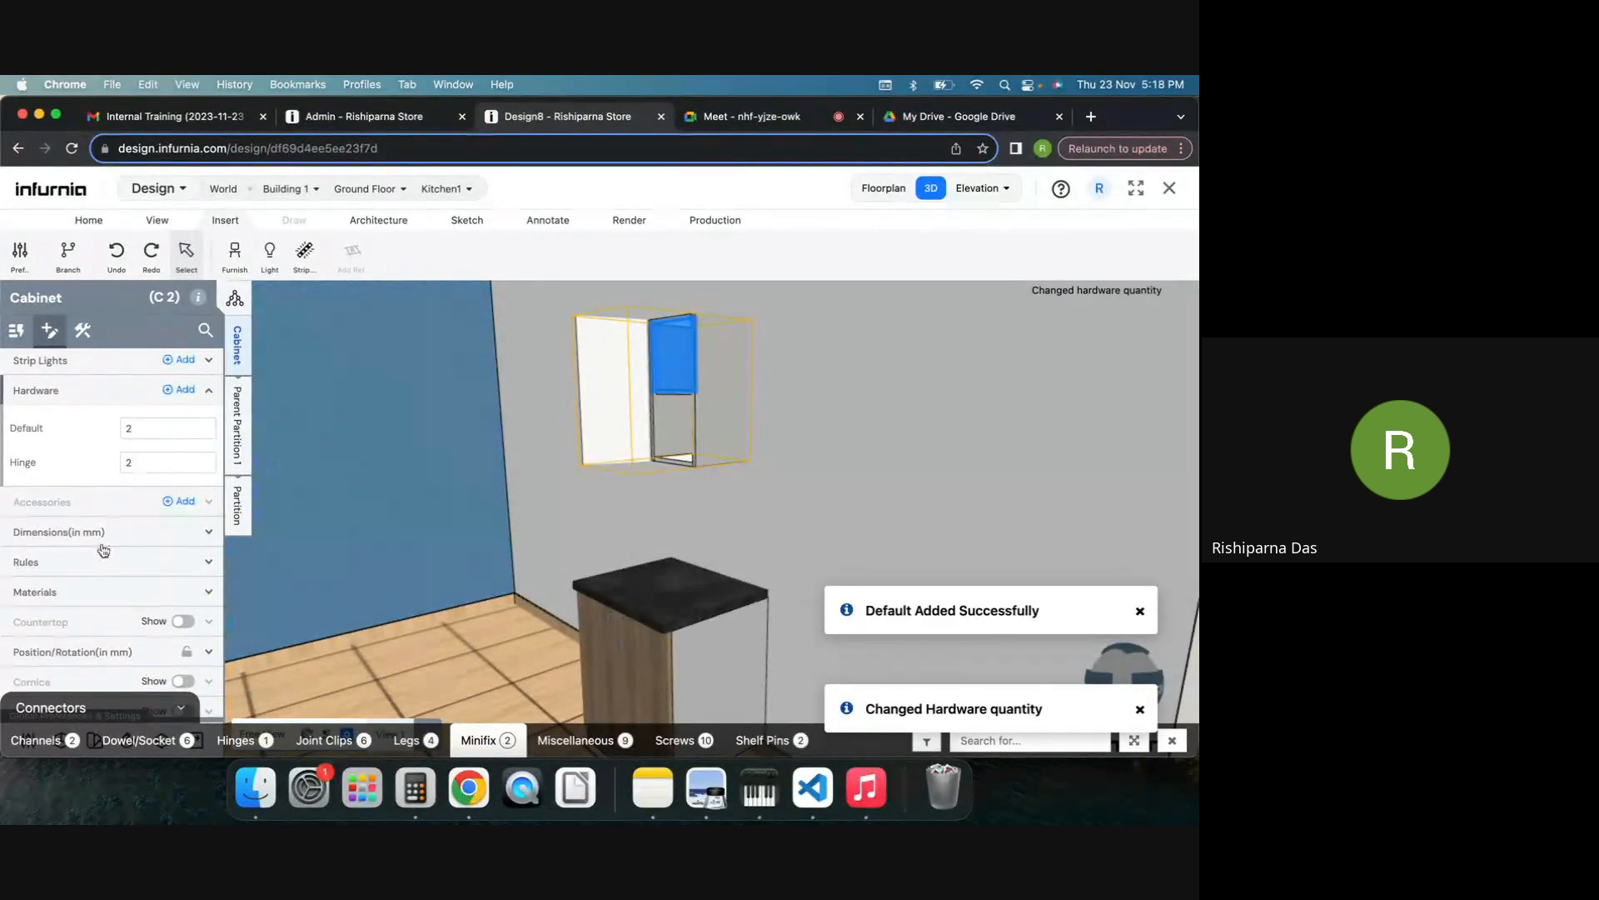
Step: Review the wall cabinet's accessories and added hardware, collapsing the hardware list
scroll(116, 492, down, 2)
scroll(118, 505, down, 1)
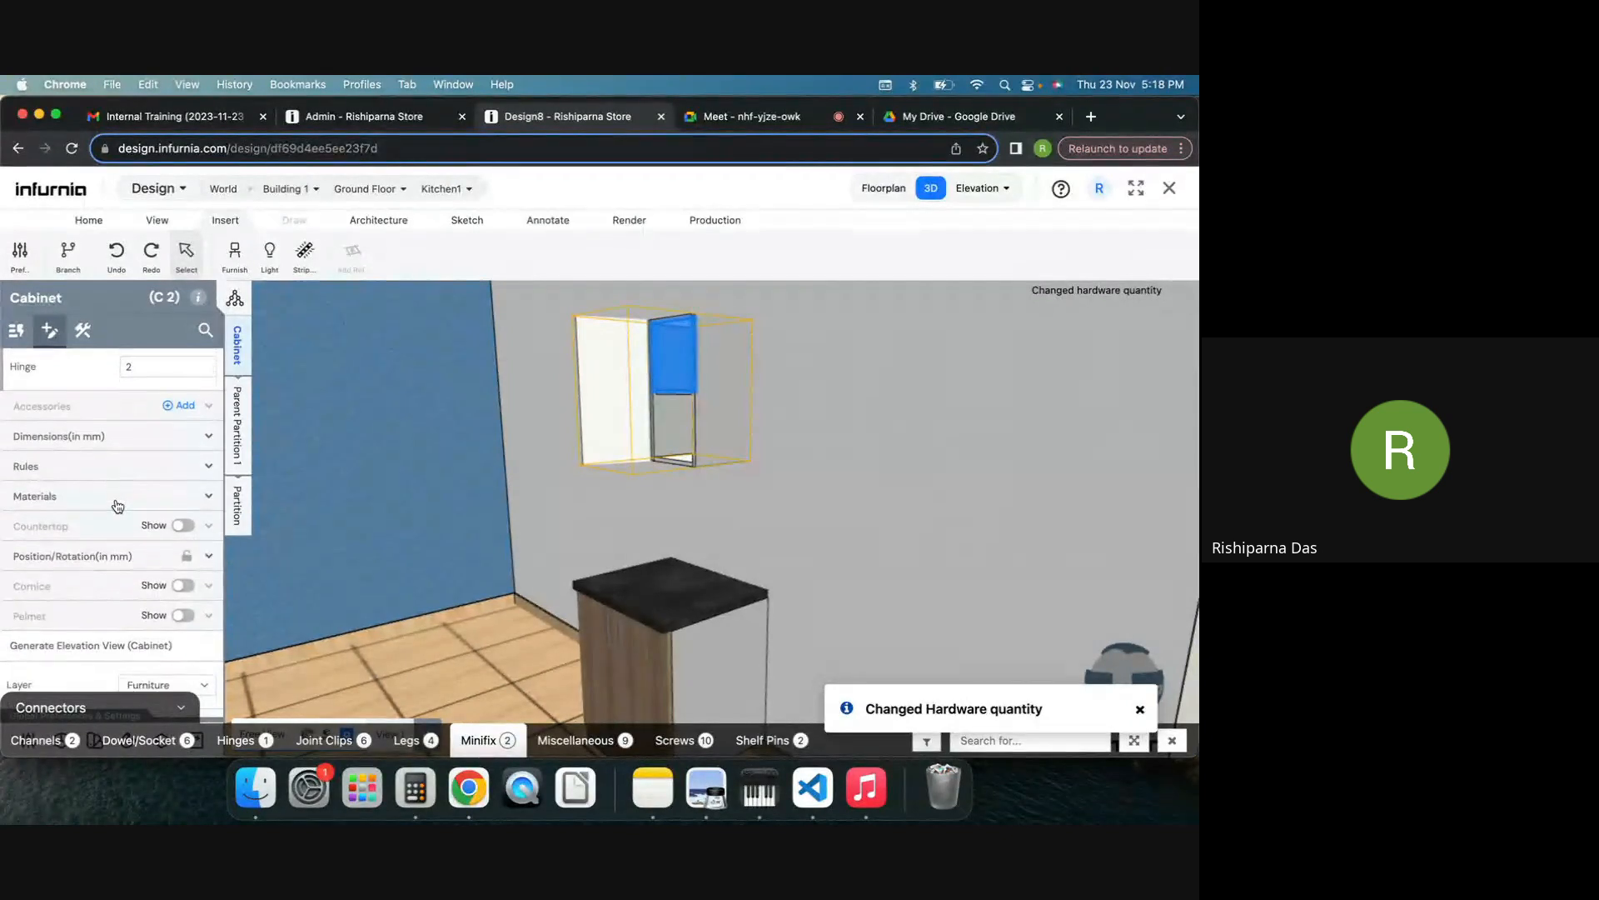
click(184, 408)
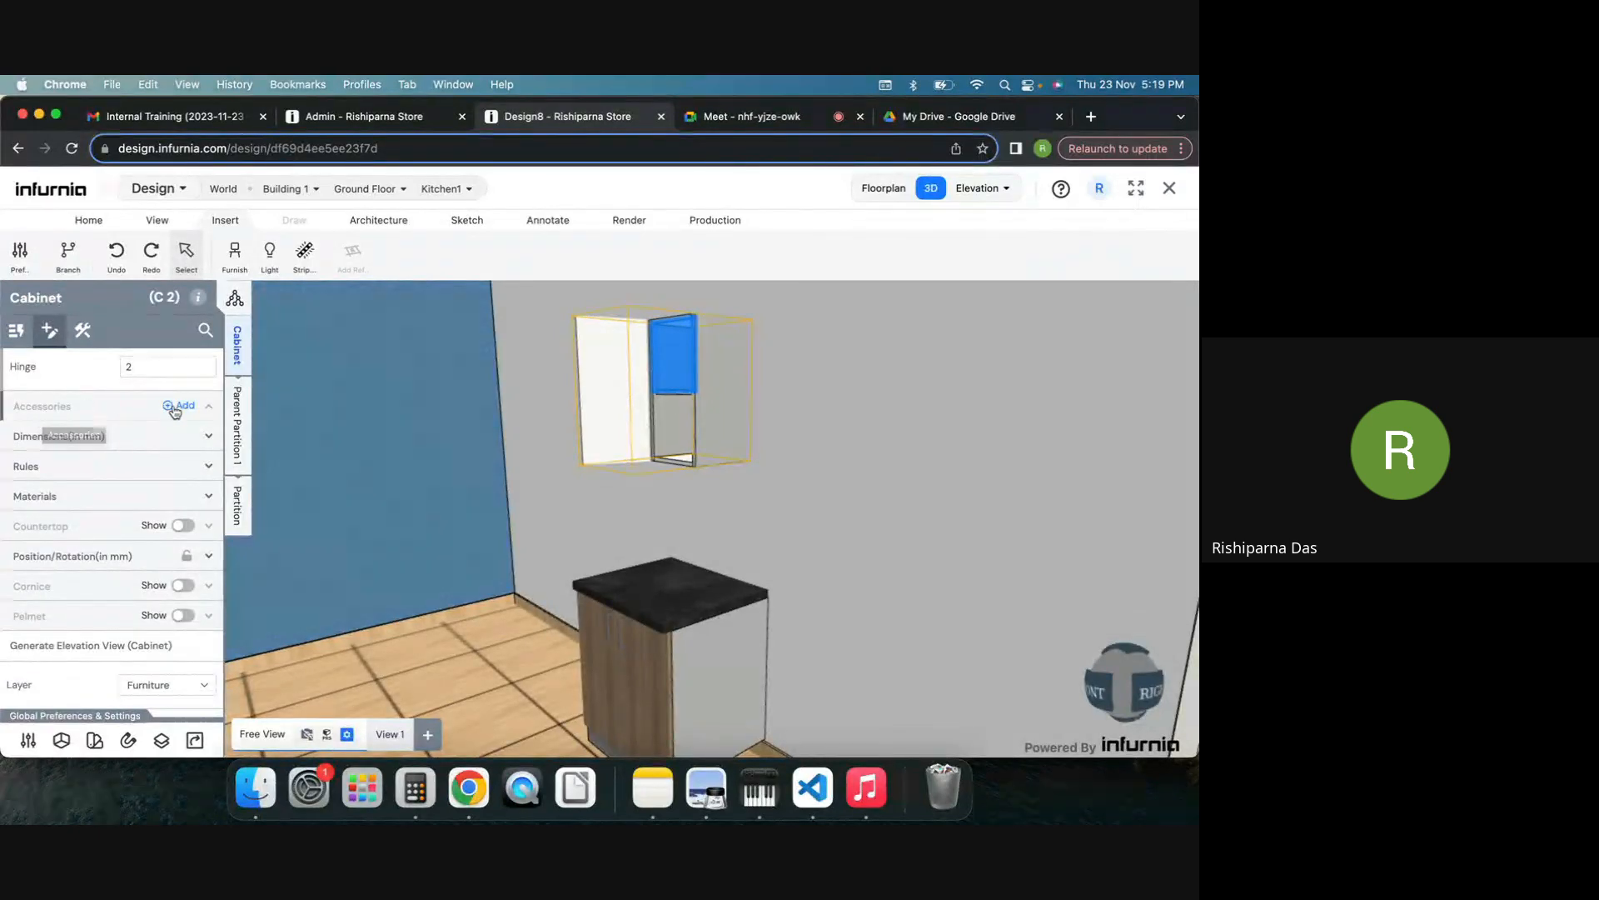
scroll(98, 462, up, 3)
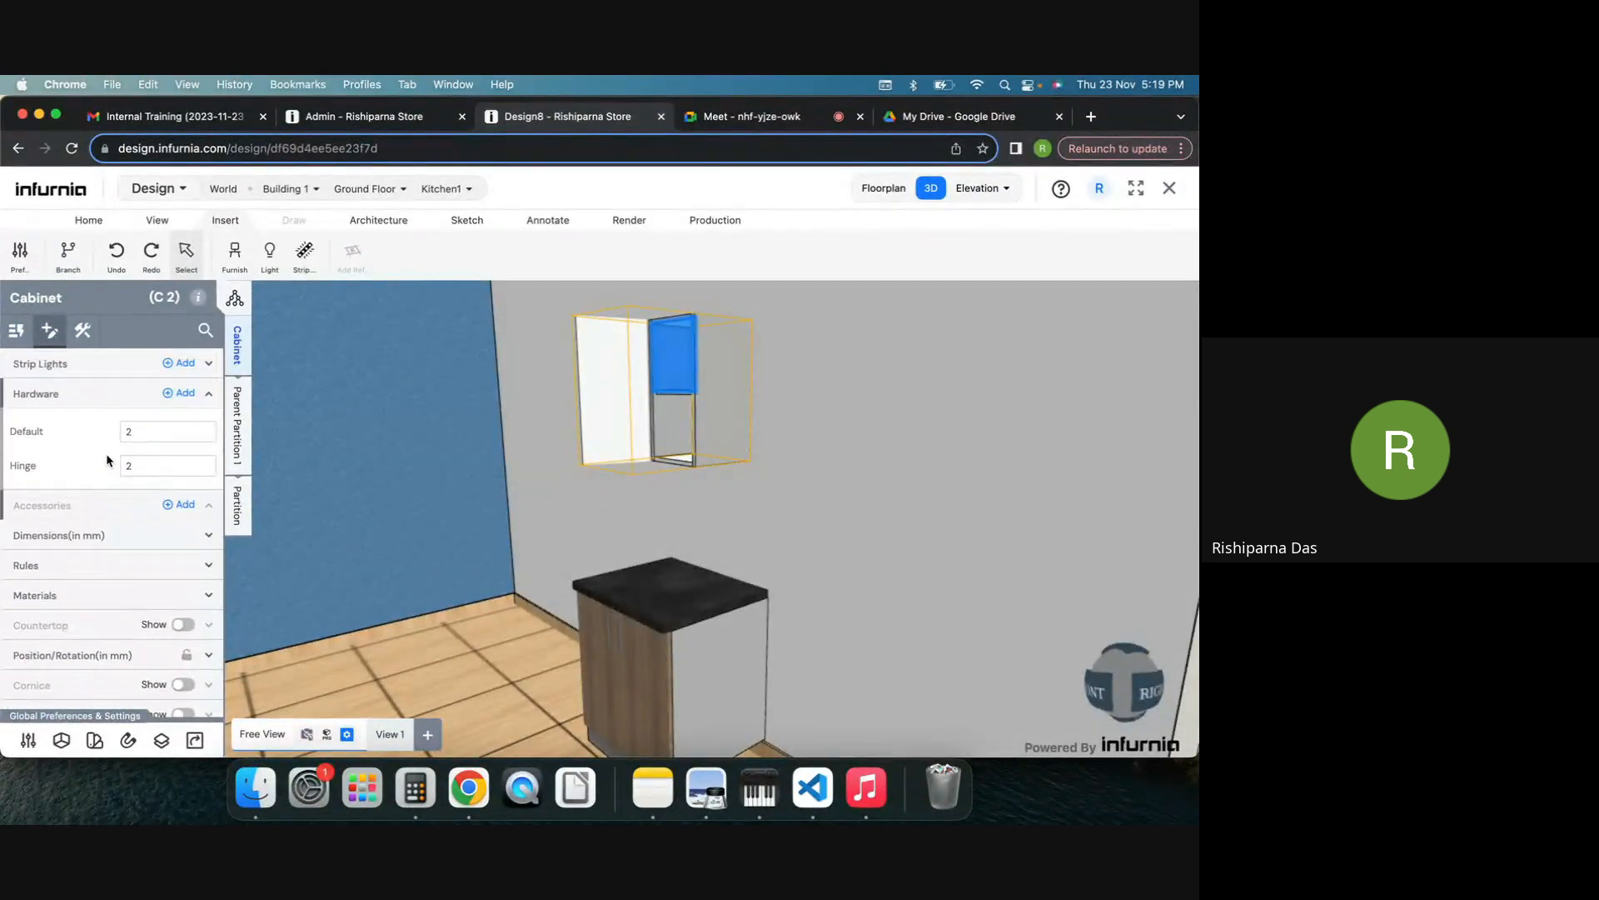
scroll(107, 460, down, 4)
scroll(106, 457, up, 3)
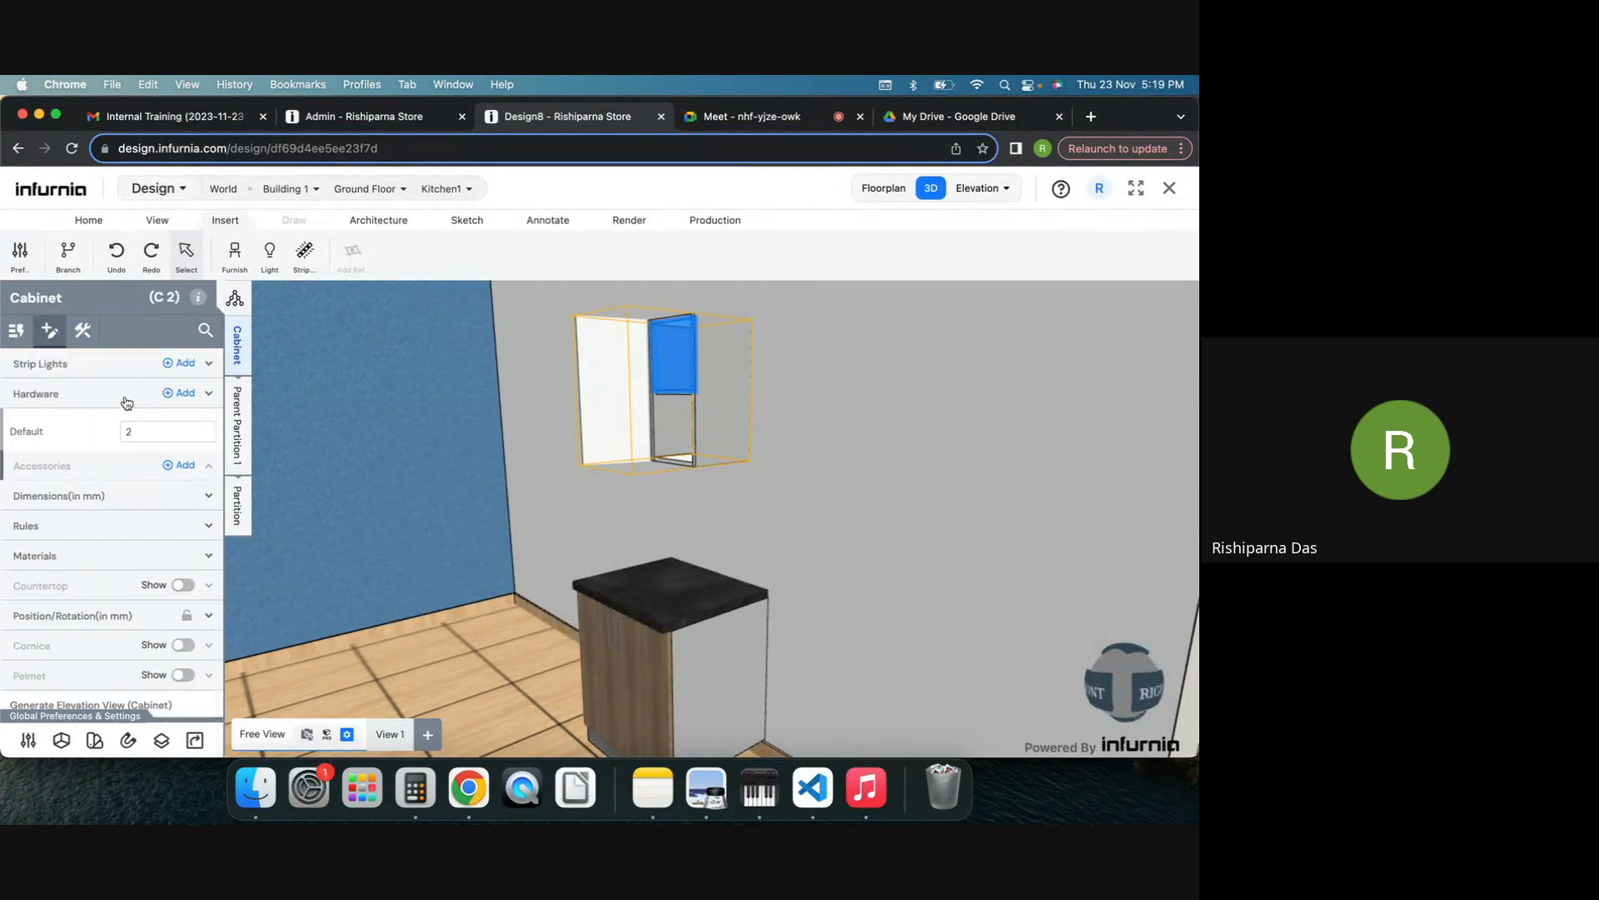
Step: Try a width of 900 mm for the wall cabinet
click(79, 454)
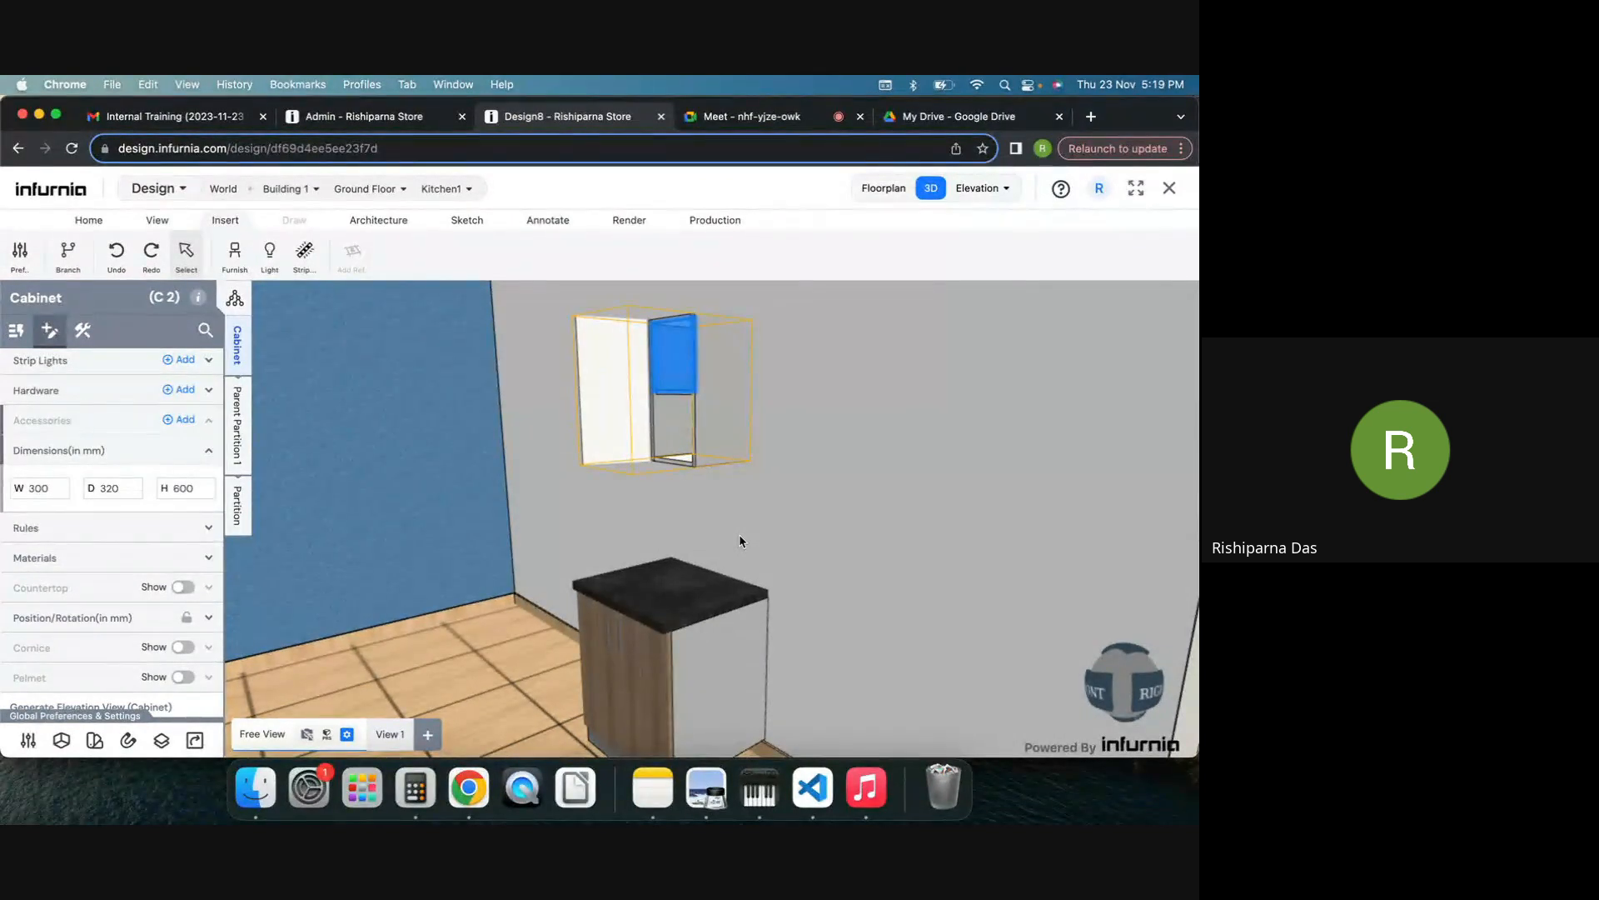
double_click(40, 487)
text(900)
key(Return)
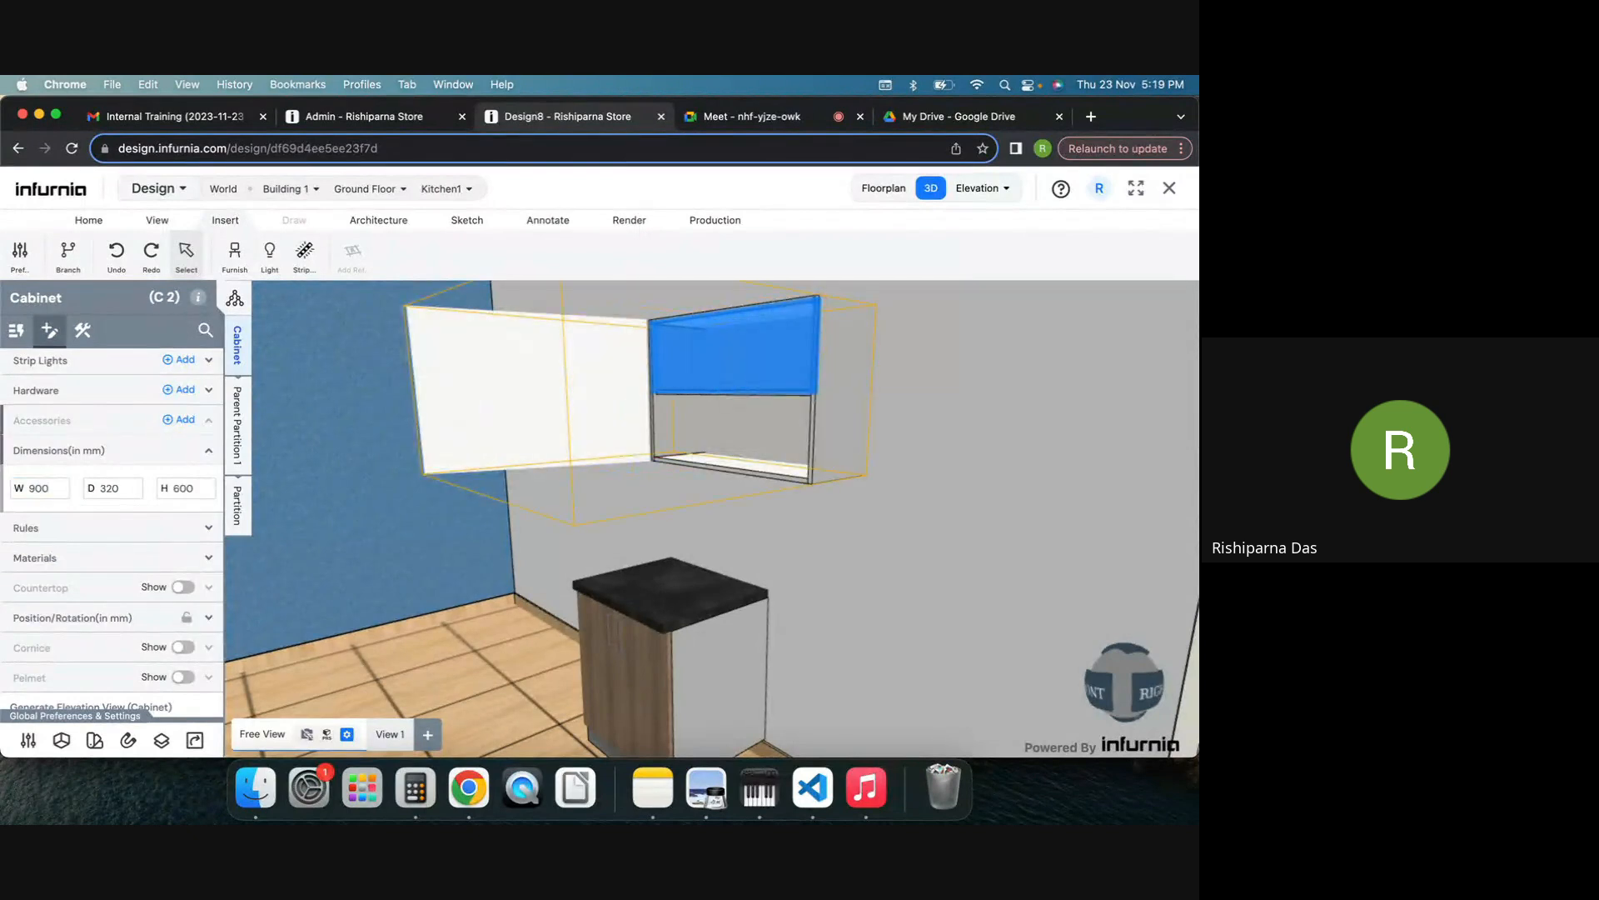
Step: Set the wall cabinet's width to 450 mm
double_click(42, 487)
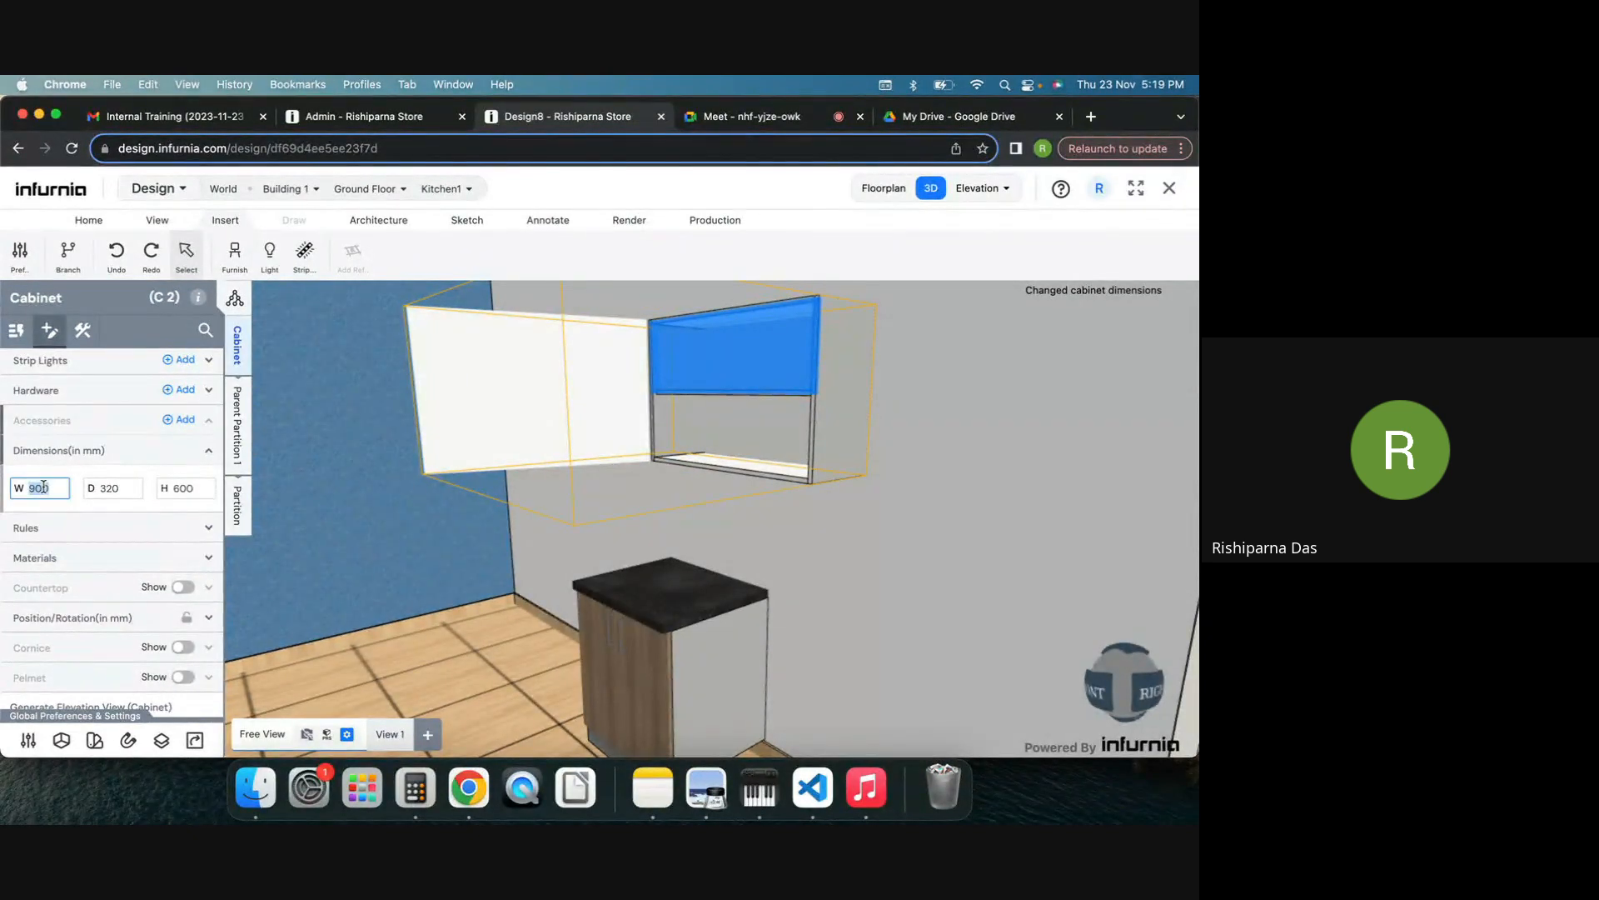
text(450)
key(Return)
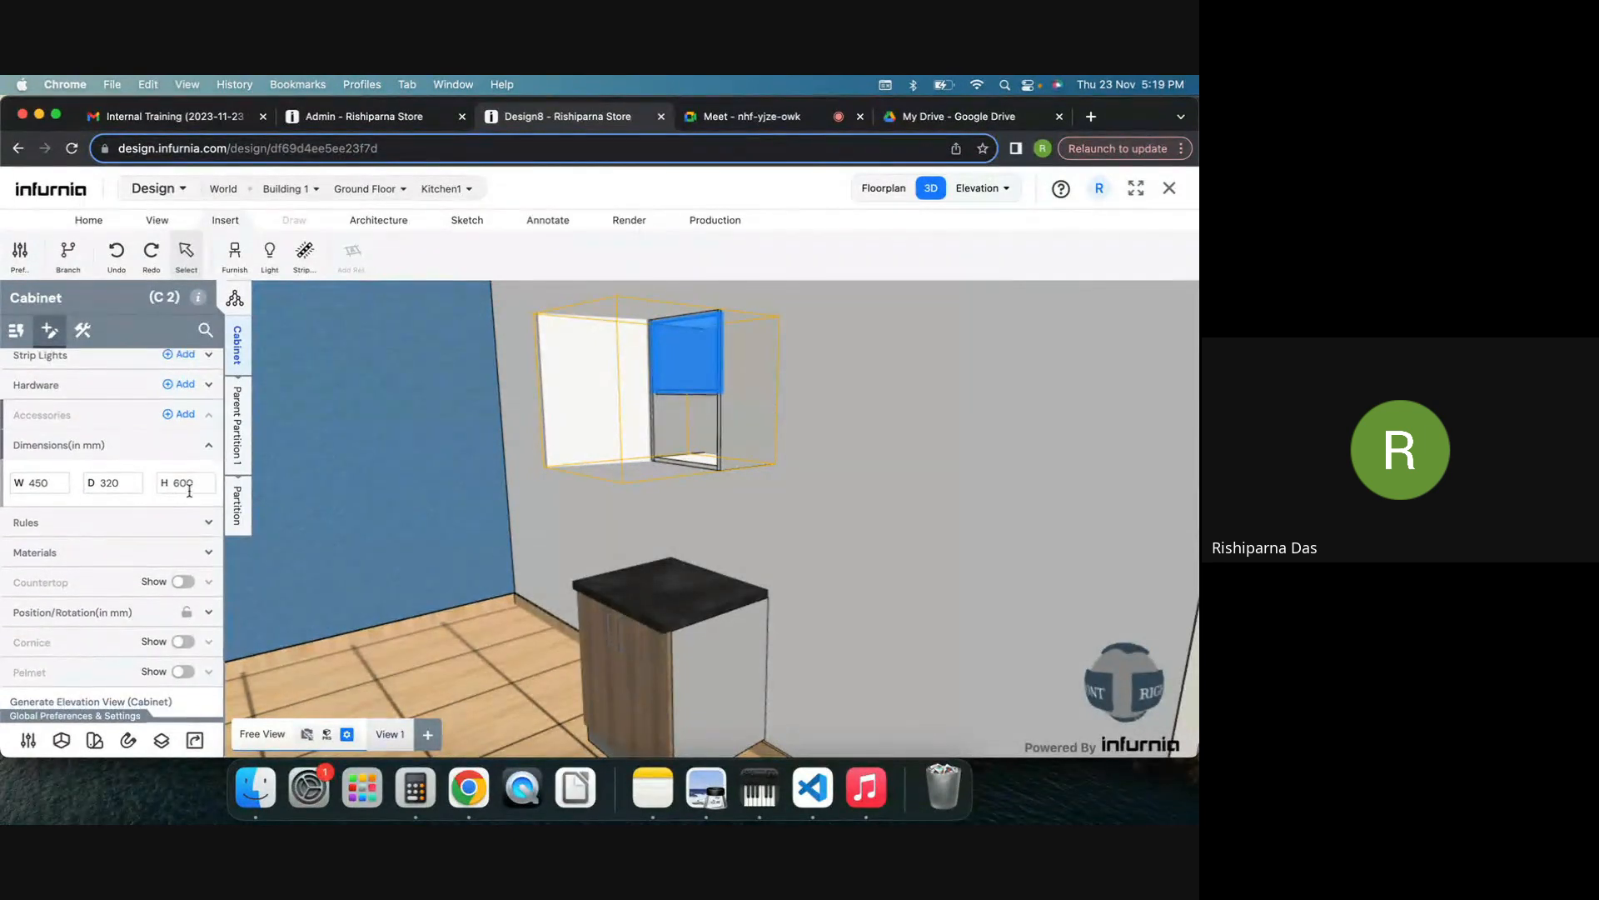
Step: Examine the depth, width and height limits in the wall cabinet's sizing rules
scroll(188, 490, down, 1)
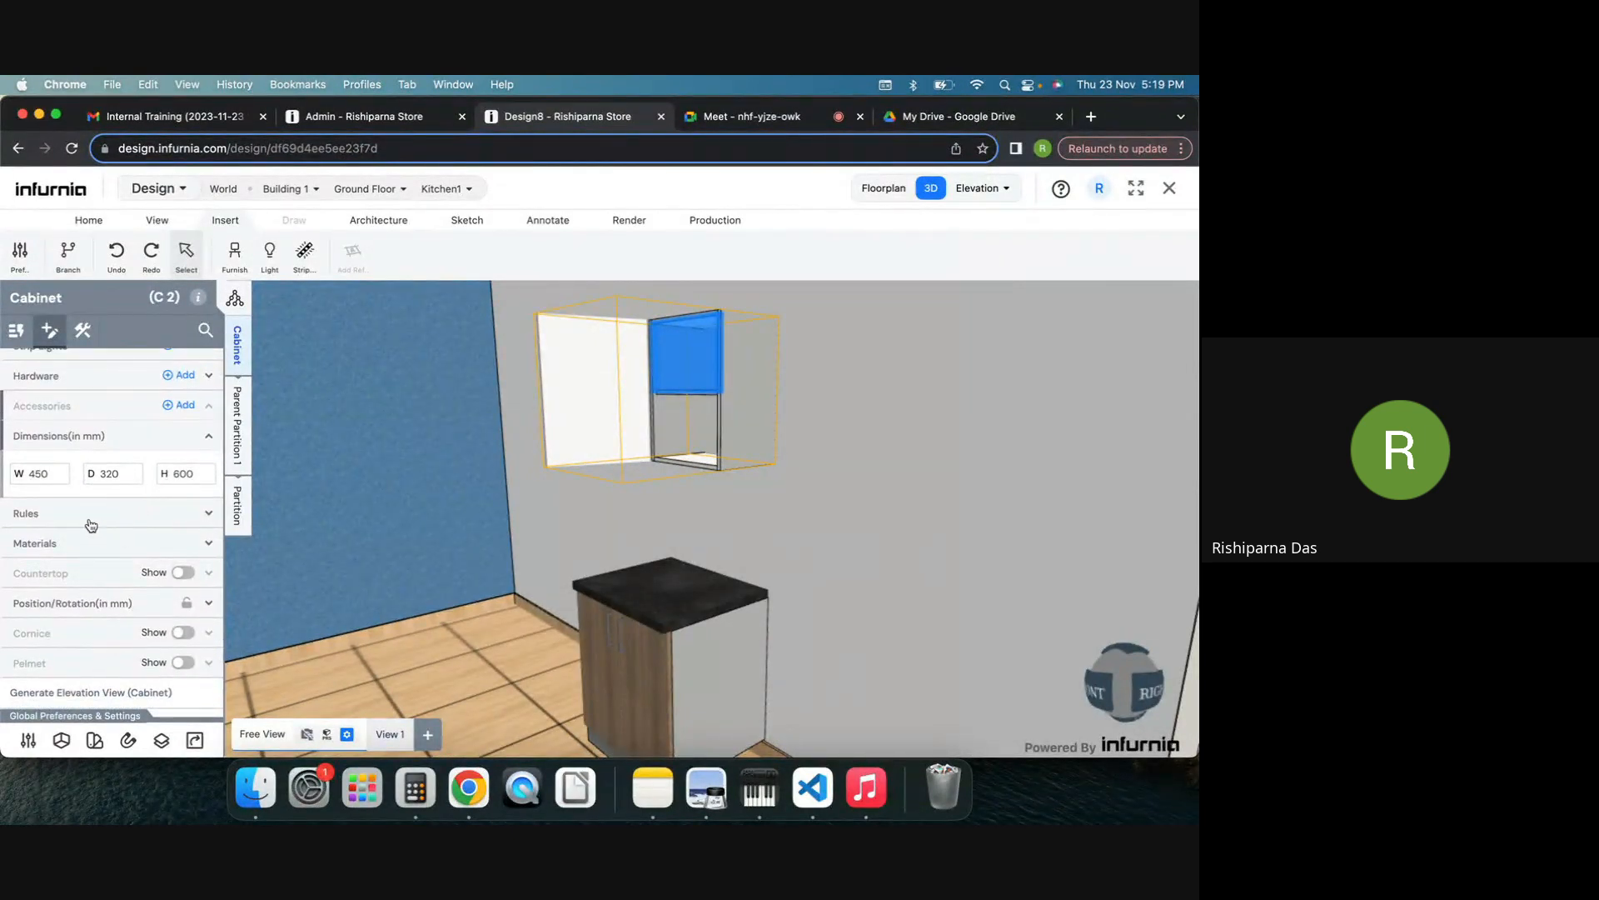
click(35, 513)
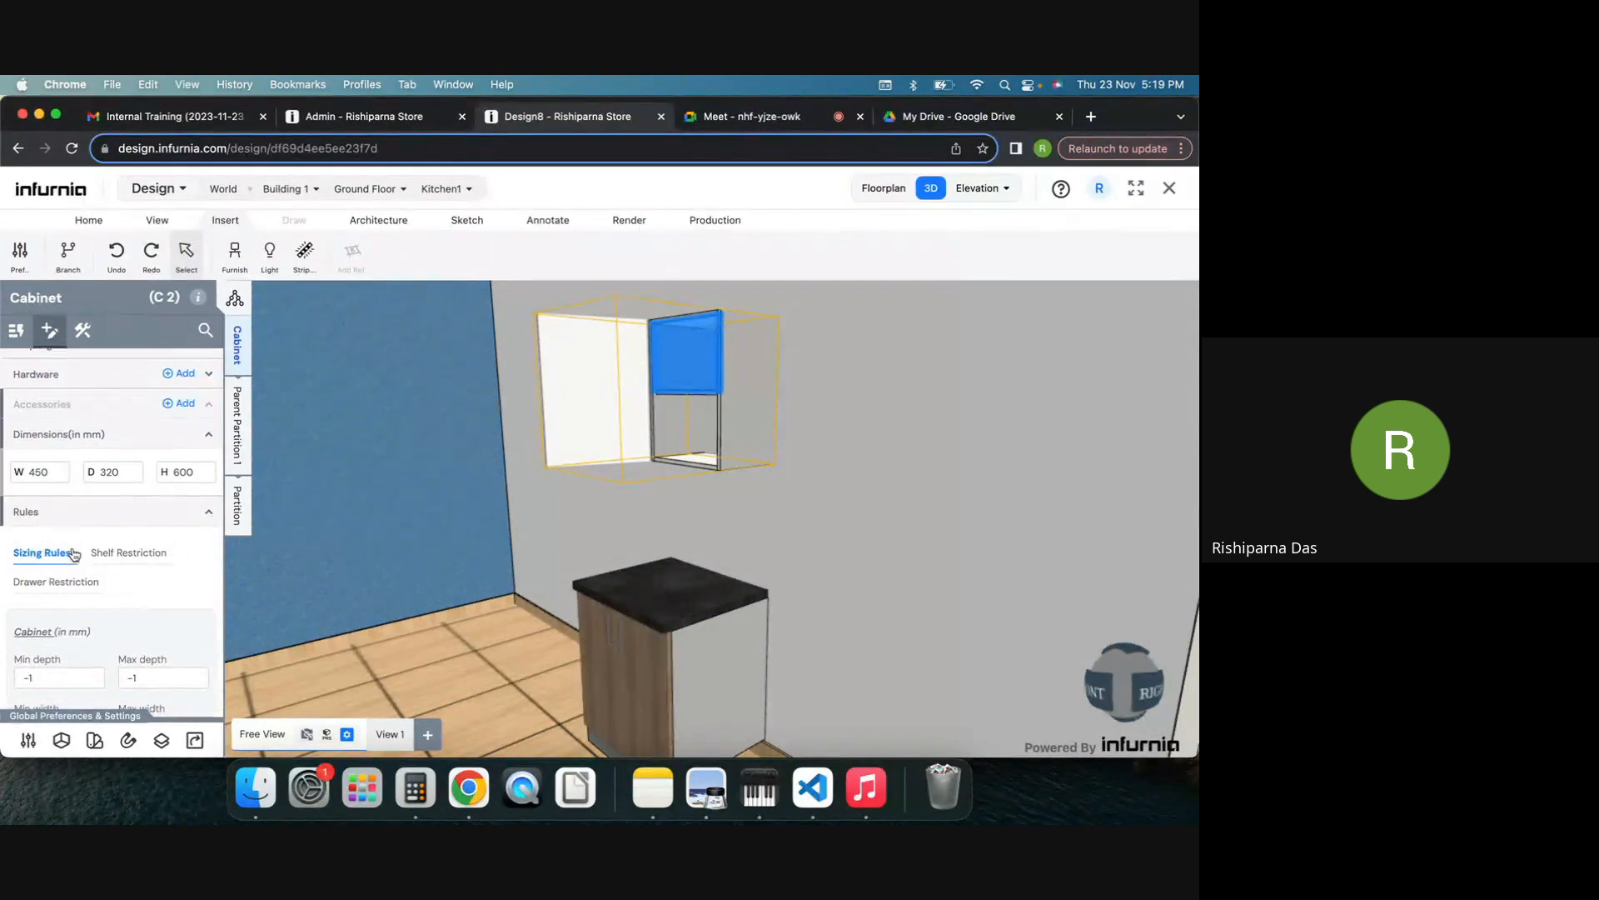
scroll(72, 552, down, 2)
scroll(74, 555, down, 5)
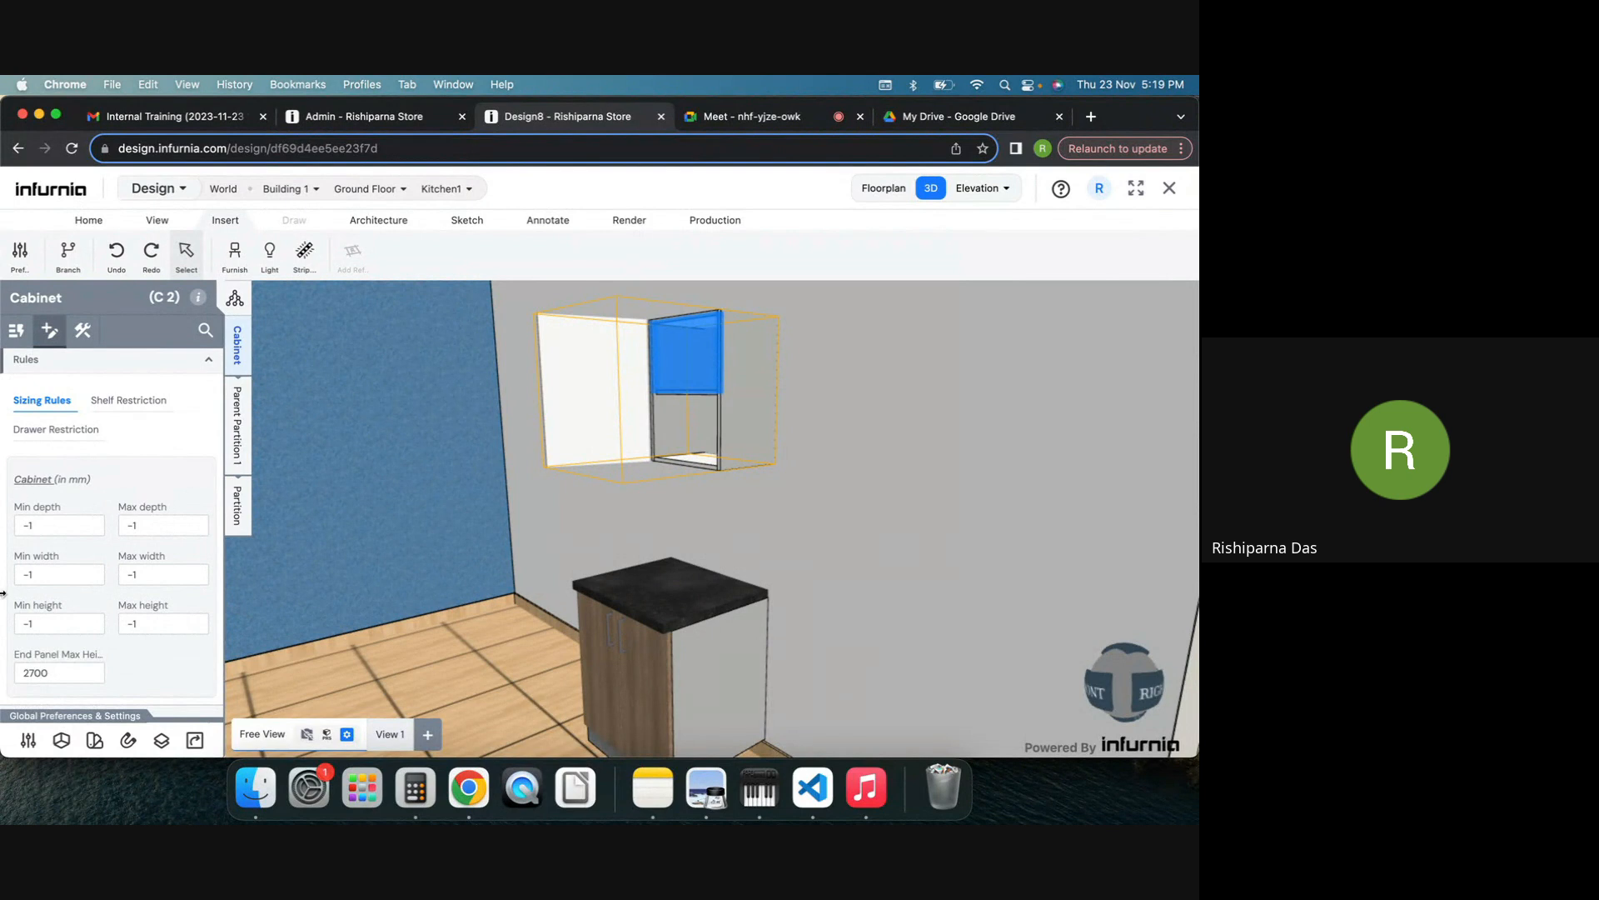
scroll(150, 676, down, 2)
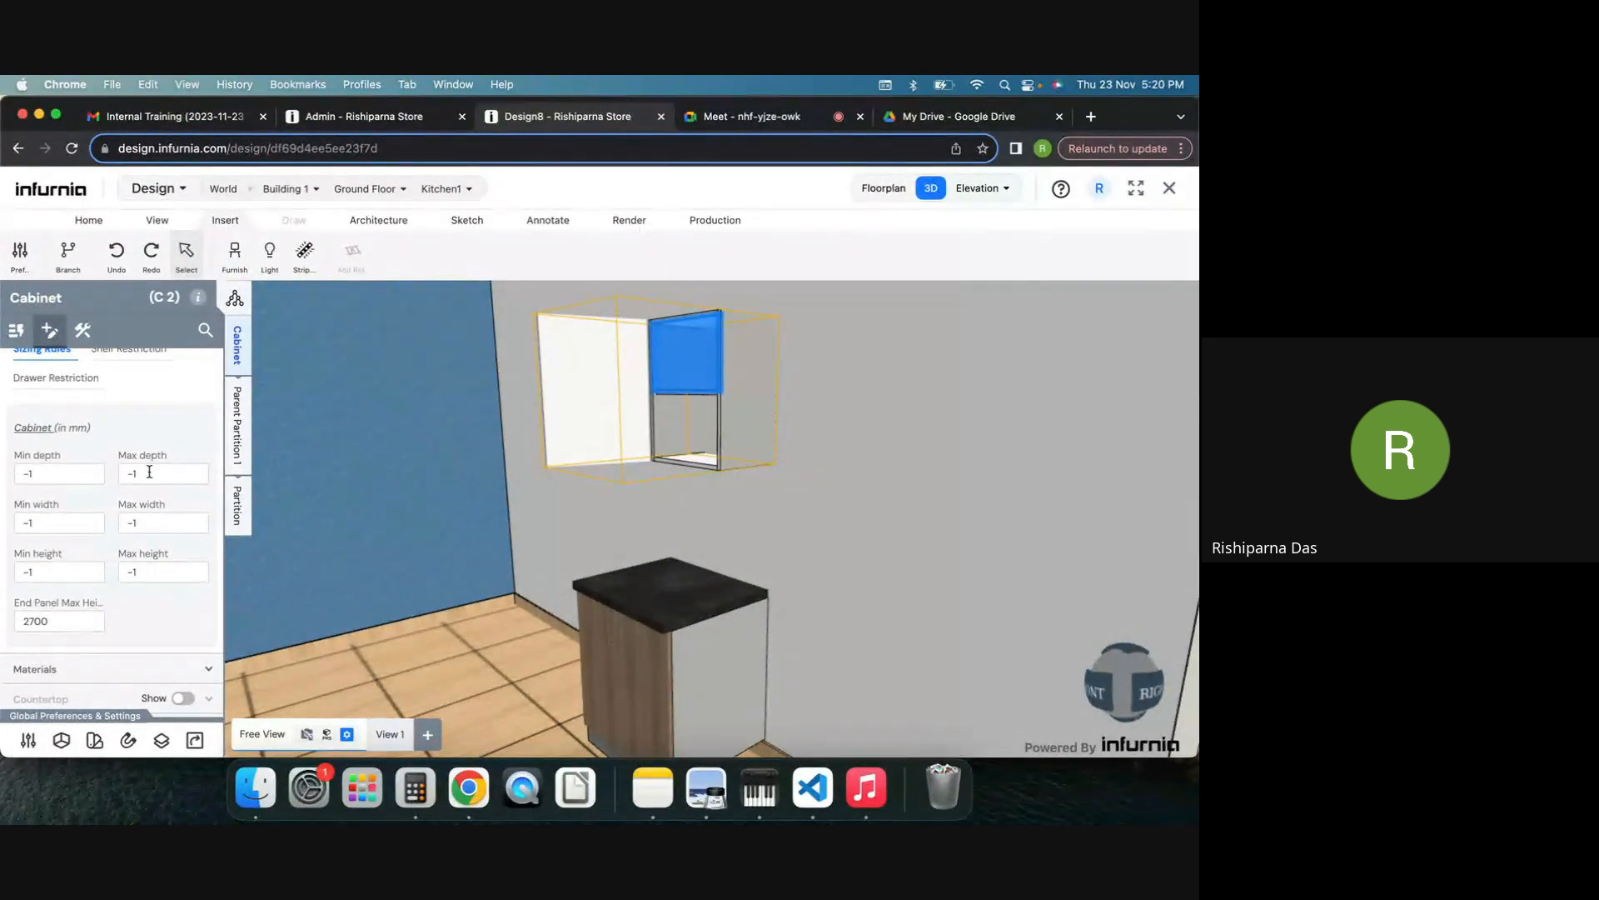
Step: Try minimum depths of 50 and 200 mm in the wall cabinet's sizing rules and restore the value to -1
double_click(42, 473)
text(50)
key(BackSpace)
key(BackSpace)
text(200)
key(BackSpace)
key(BackSpace)
key(BackSpace)
text(-1)
click(55, 522)
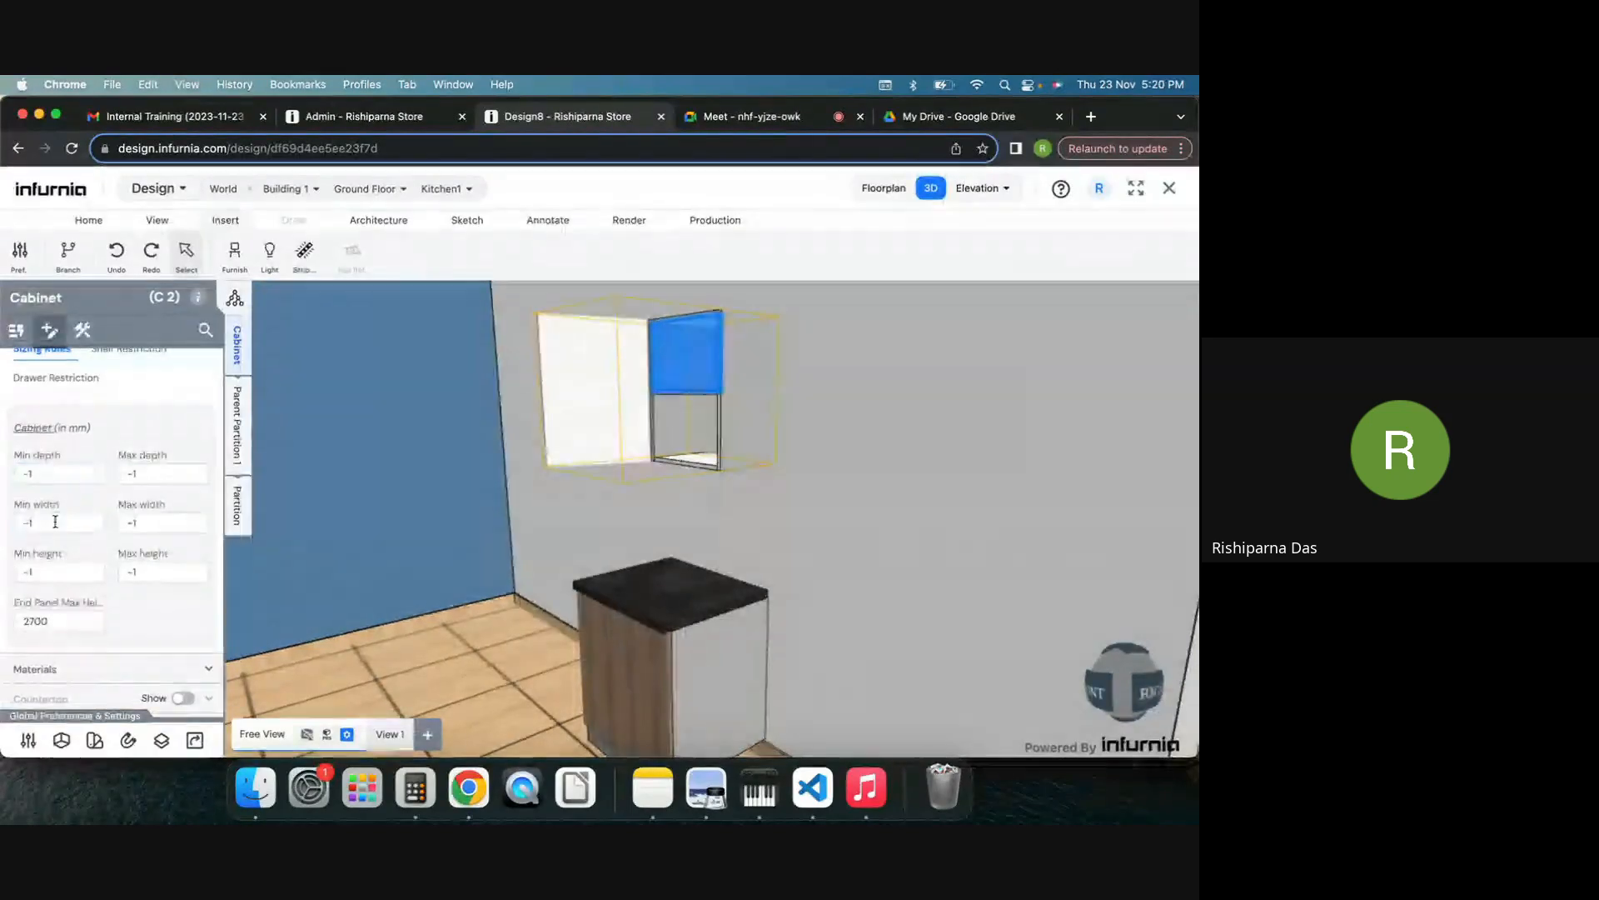
Step: Set the wall cabinet's minimum width to 200 mm and maximum width to 600 mm in its sizing rules
double_click(55, 521)
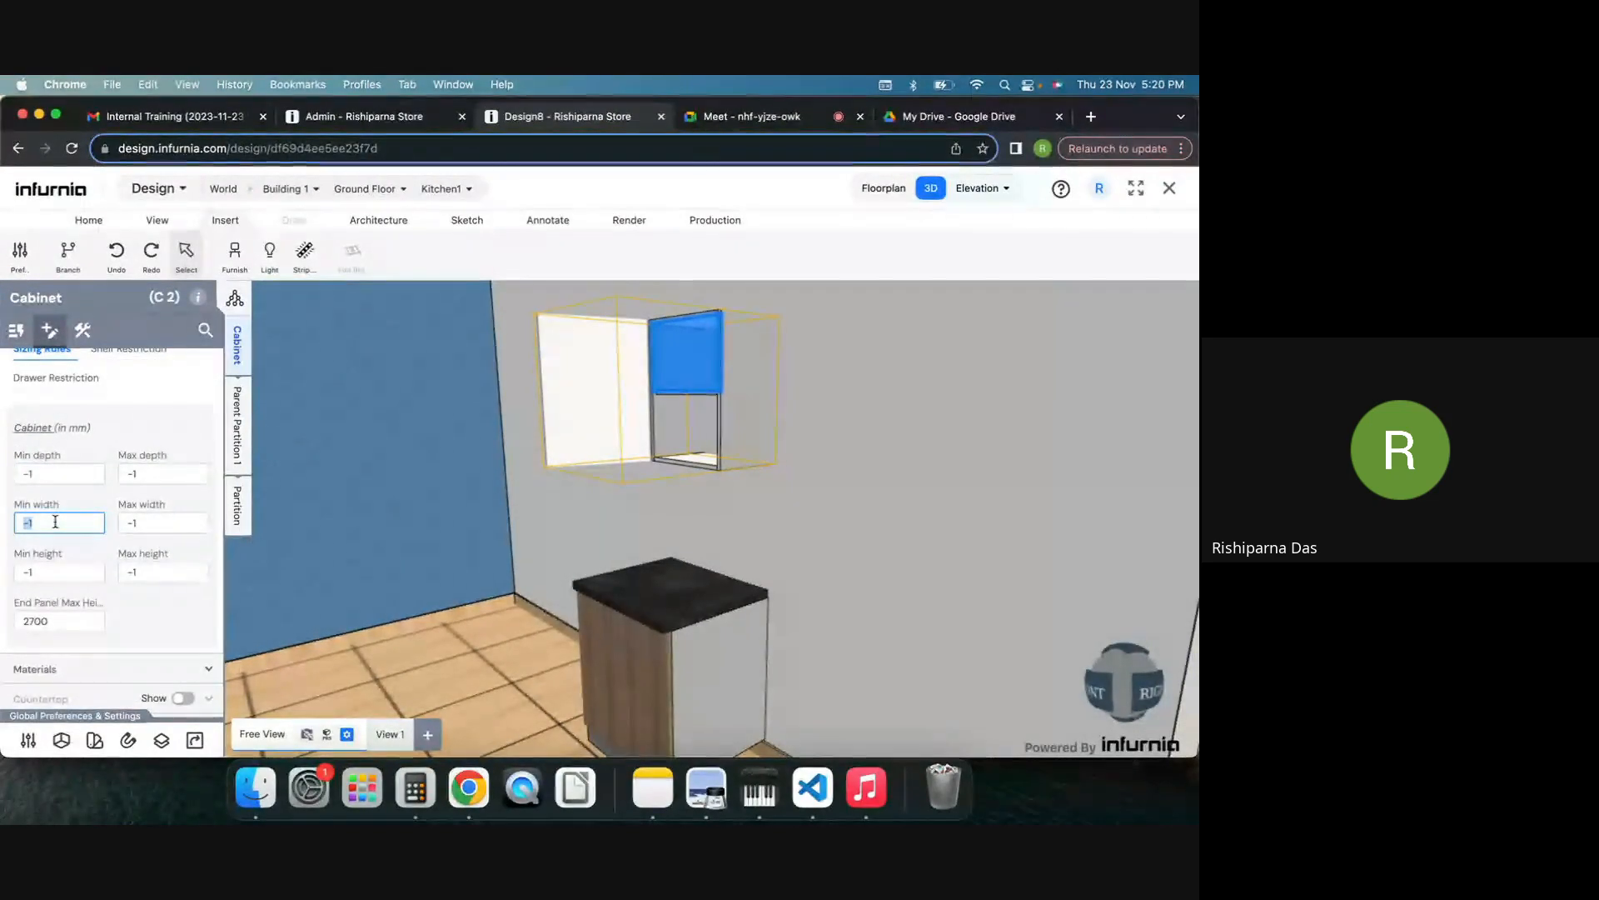
text(200)
click(157, 521)
double_click(157, 521)
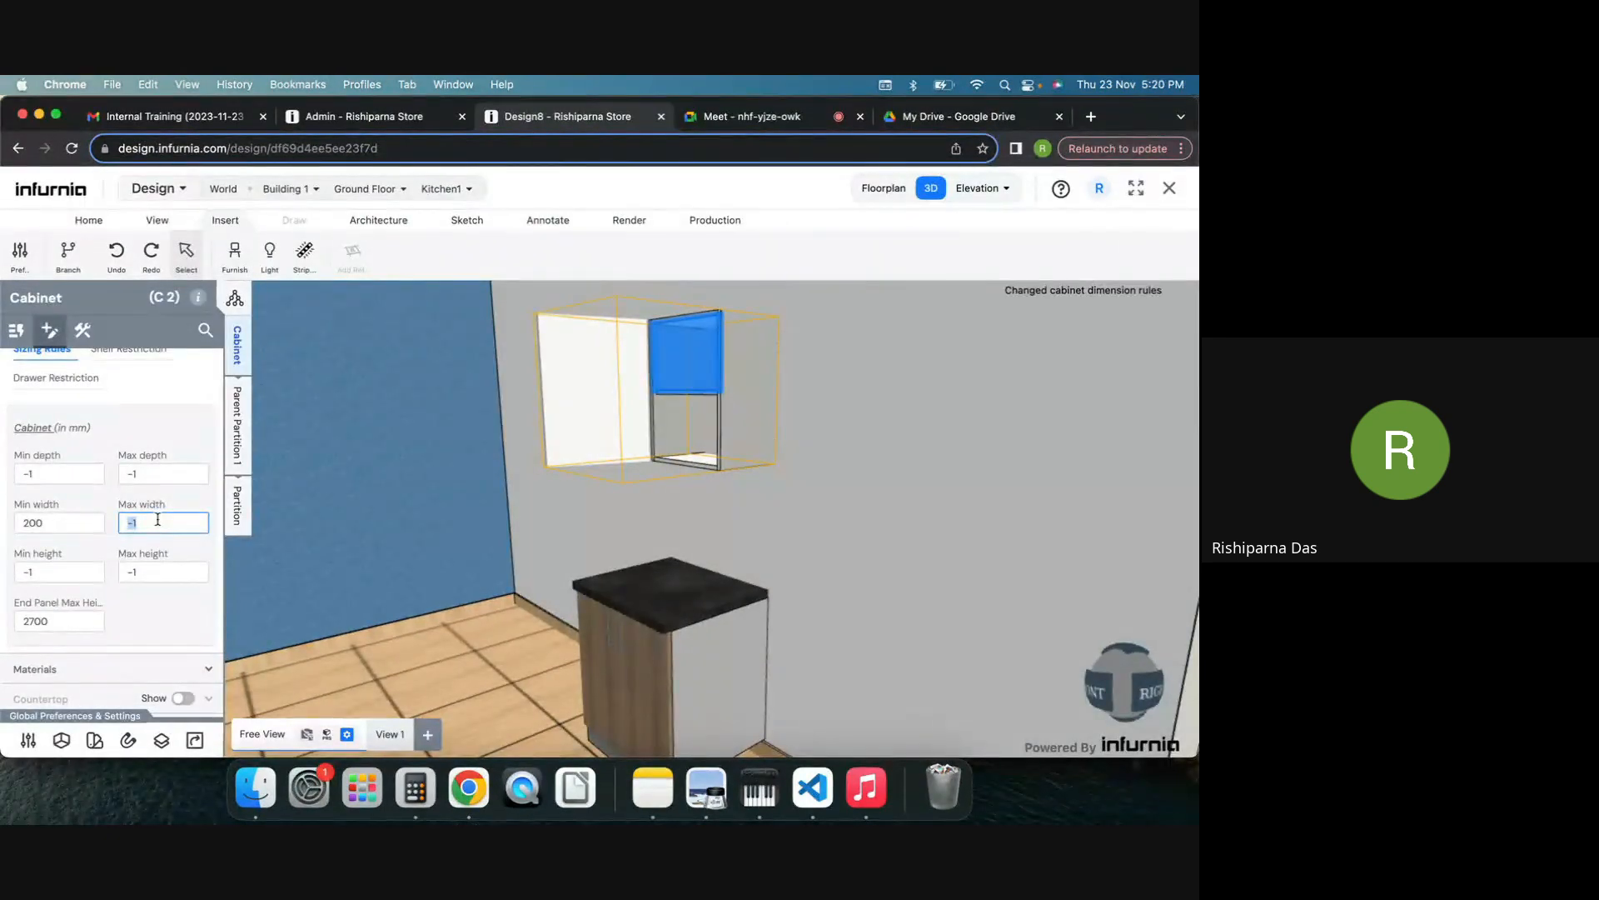
text(600)
key(Return)
Step: Try to set the wall cabinet's width to 100 mm
scroll(86, 454, up, 3)
scroll(85, 454, up, 2)
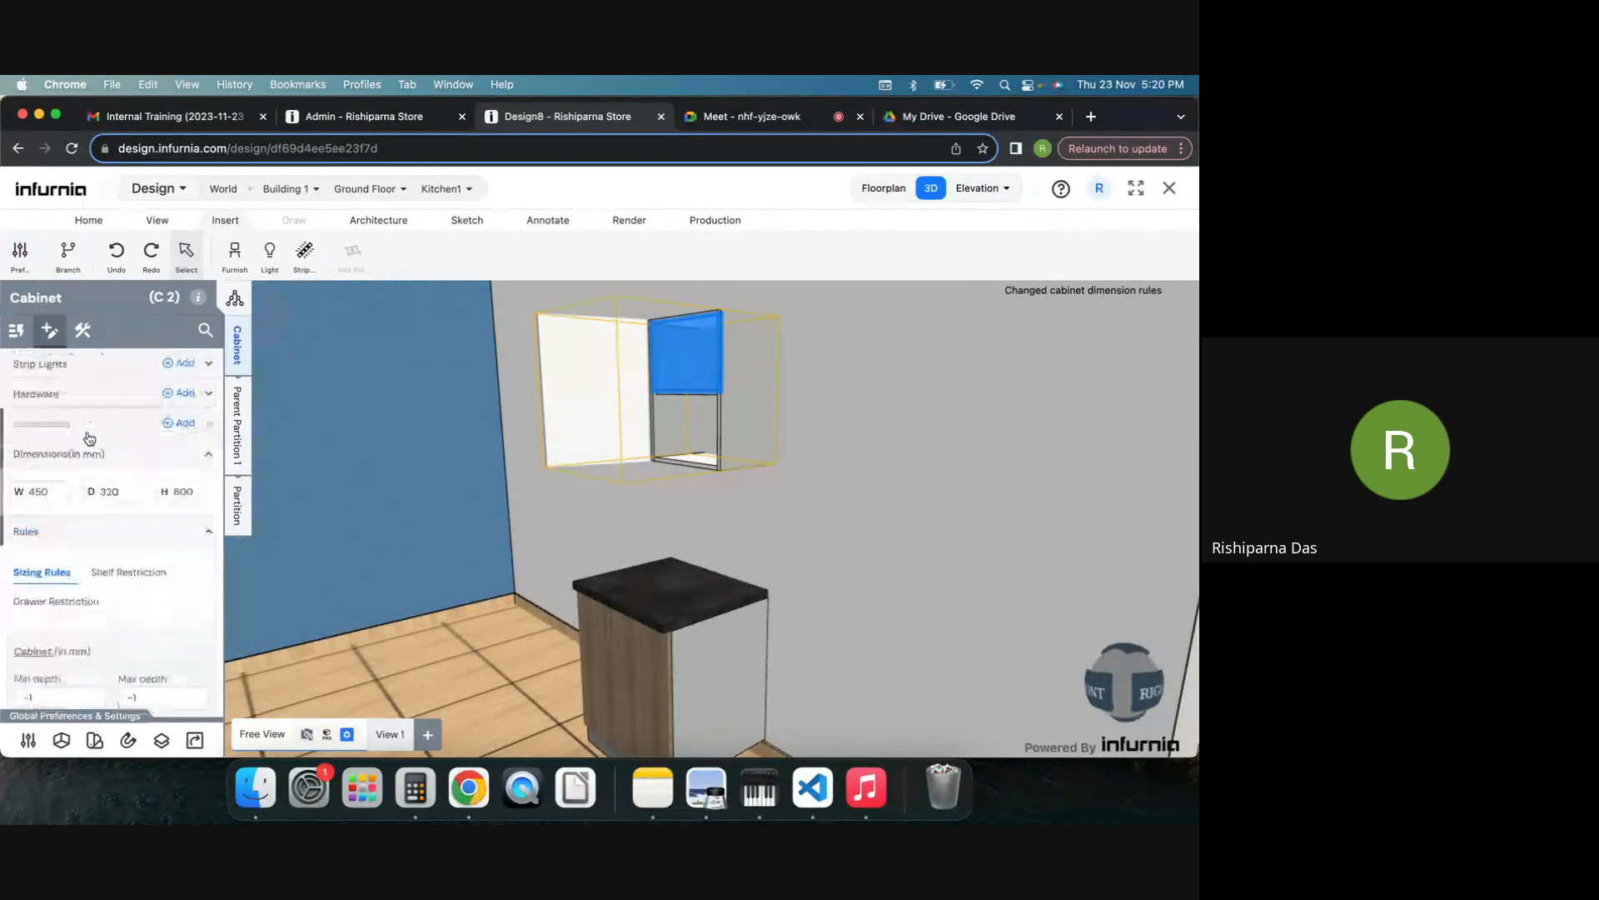
click(84, 457)
click(84, 456)
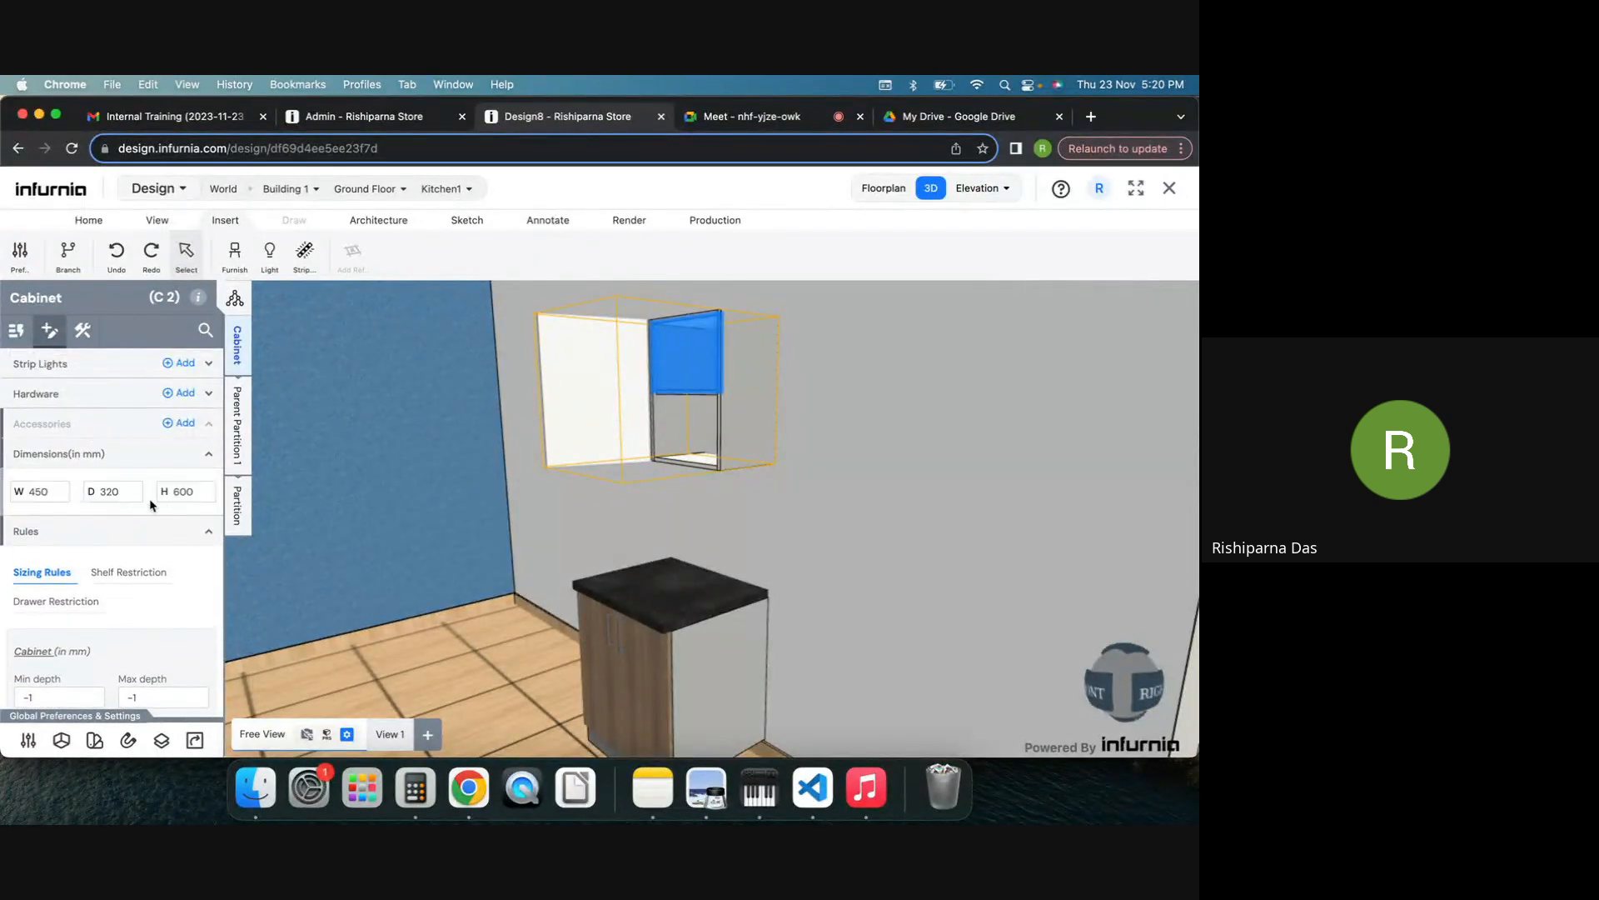
double_click(45, 491)
text(100)
key(Return)
scroll(28, 676, down, 1)
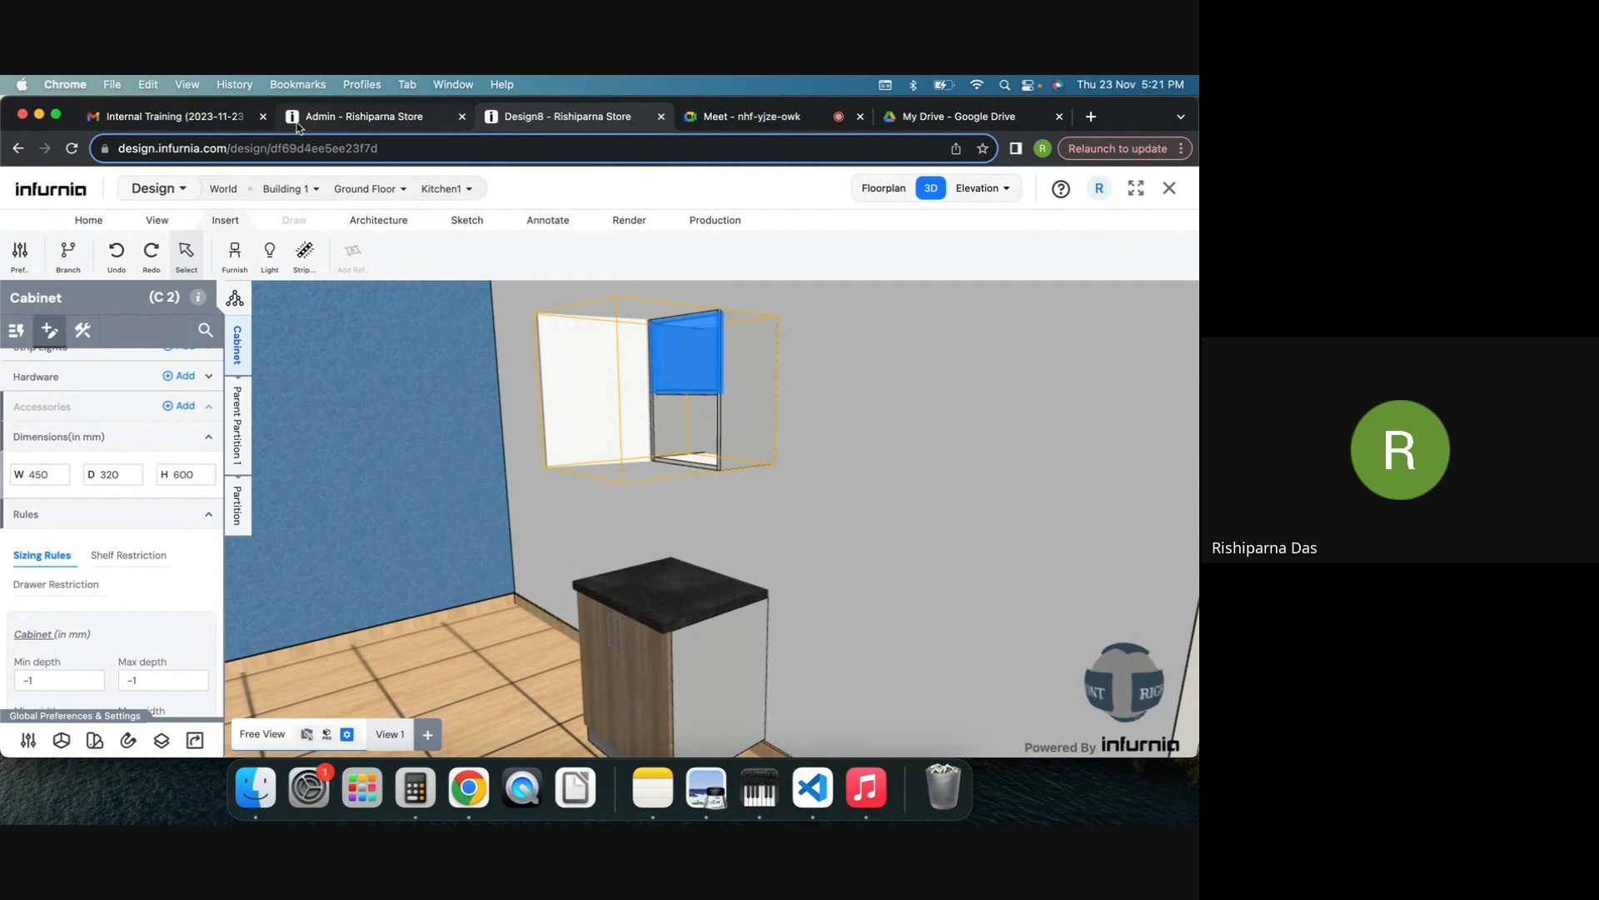
Step: Switch to the Admin catalogue and view the SKU properties of the Base Unit with 1 Shutter
click(322, 128)
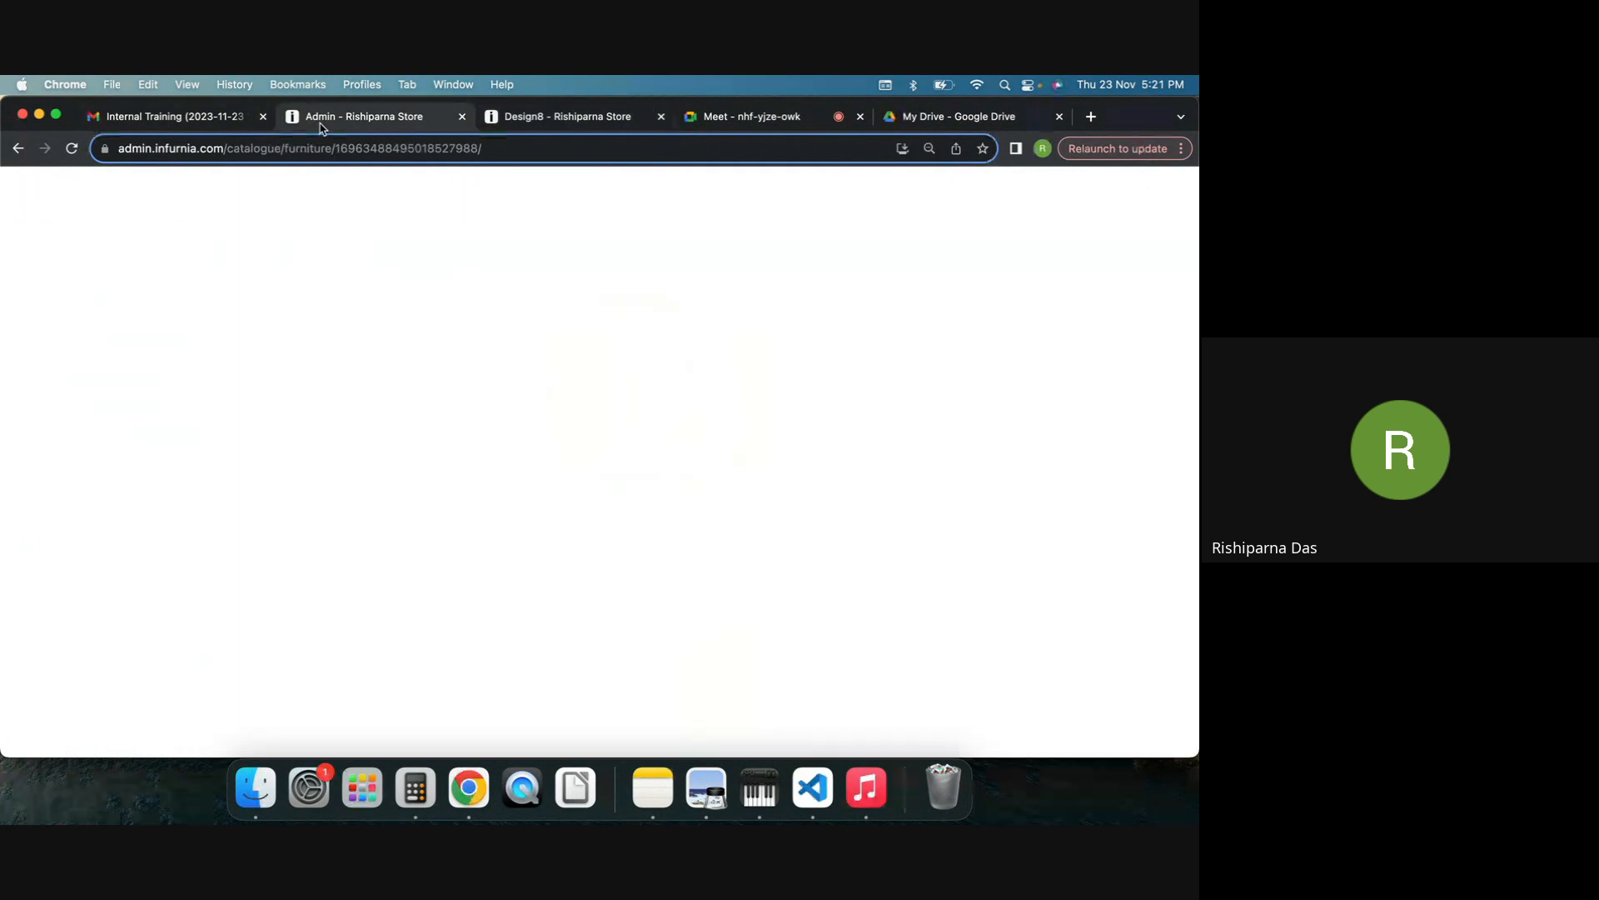
click(391, 483)
click(420, 481)
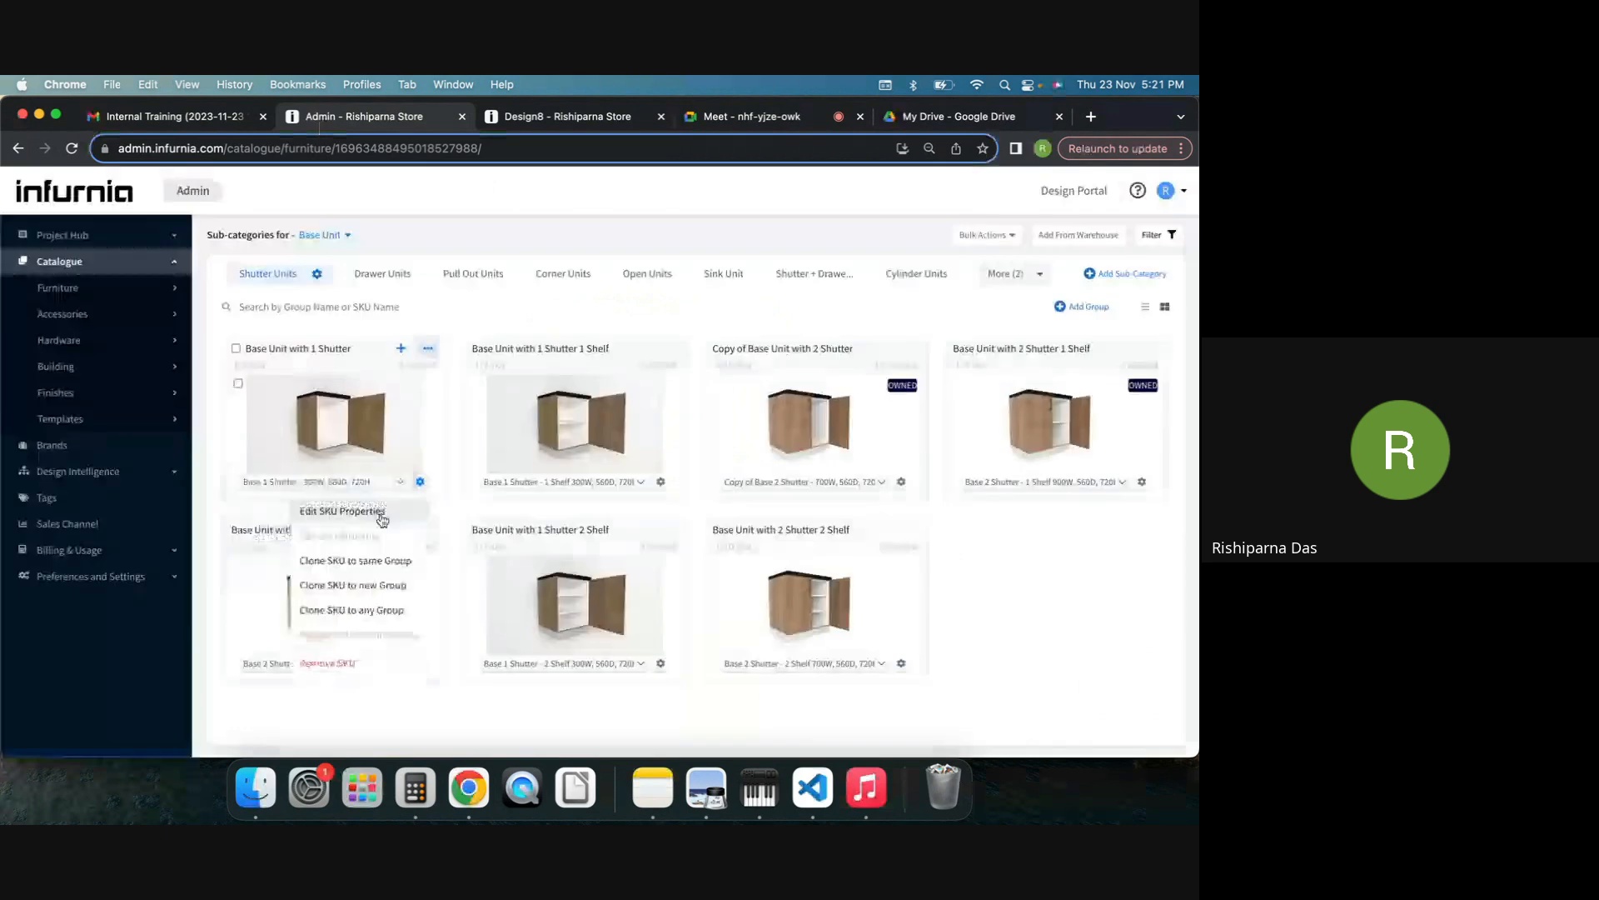
click(379, 512)
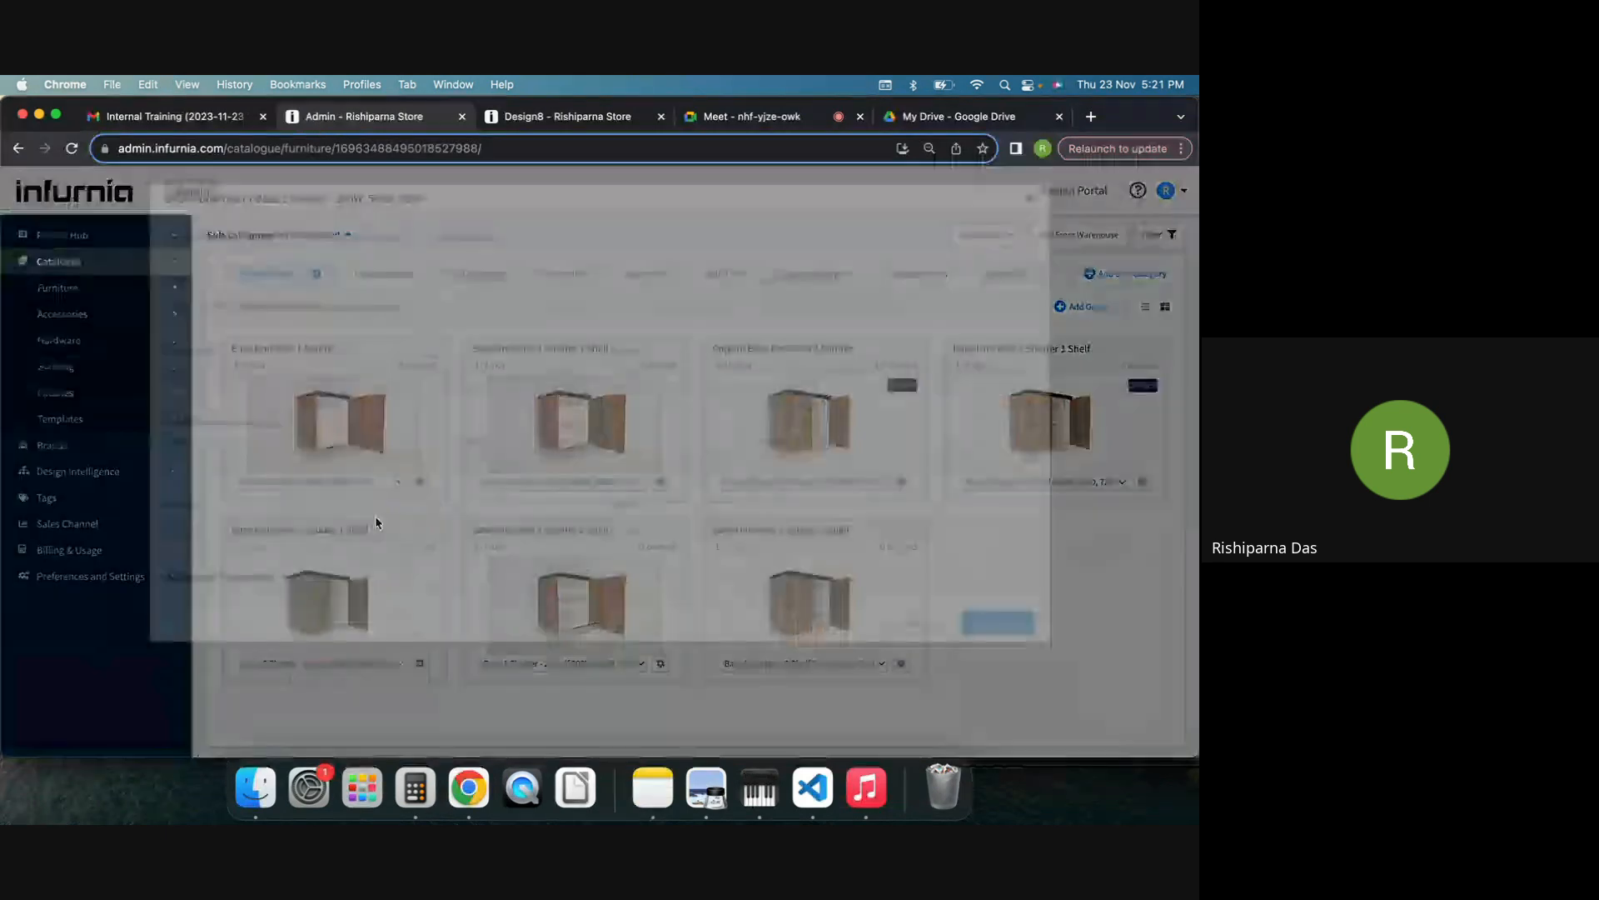
click(1109, 348)
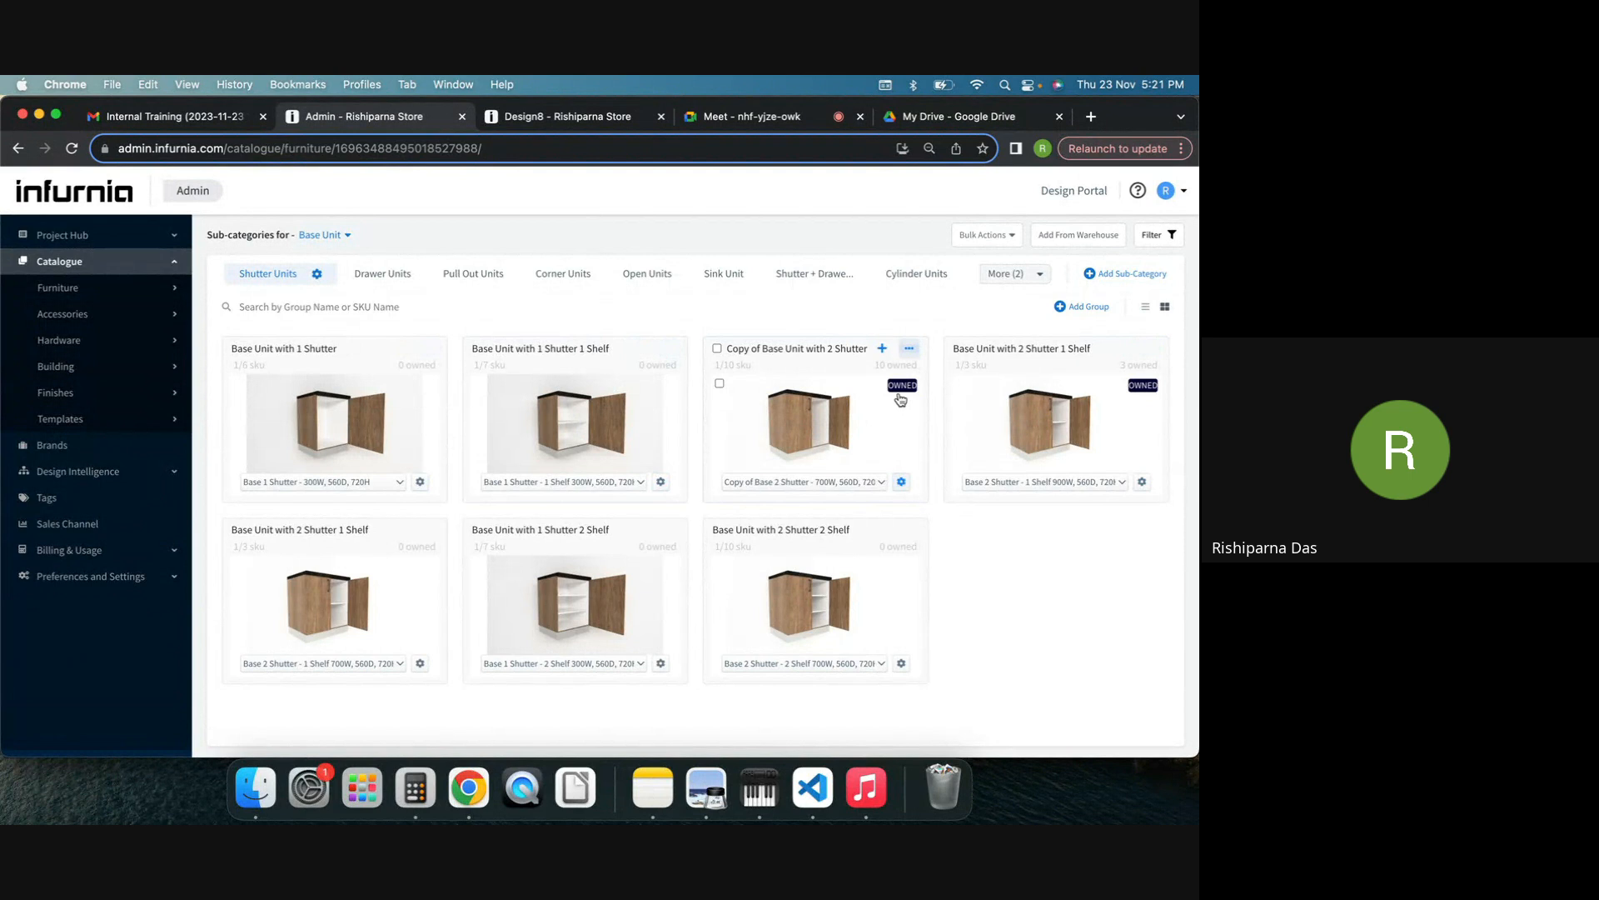
Step: Open the SKU structure of Copy of Base Unit with 2 Shutter and select its cabinet in the 3D view
click(902, 483)
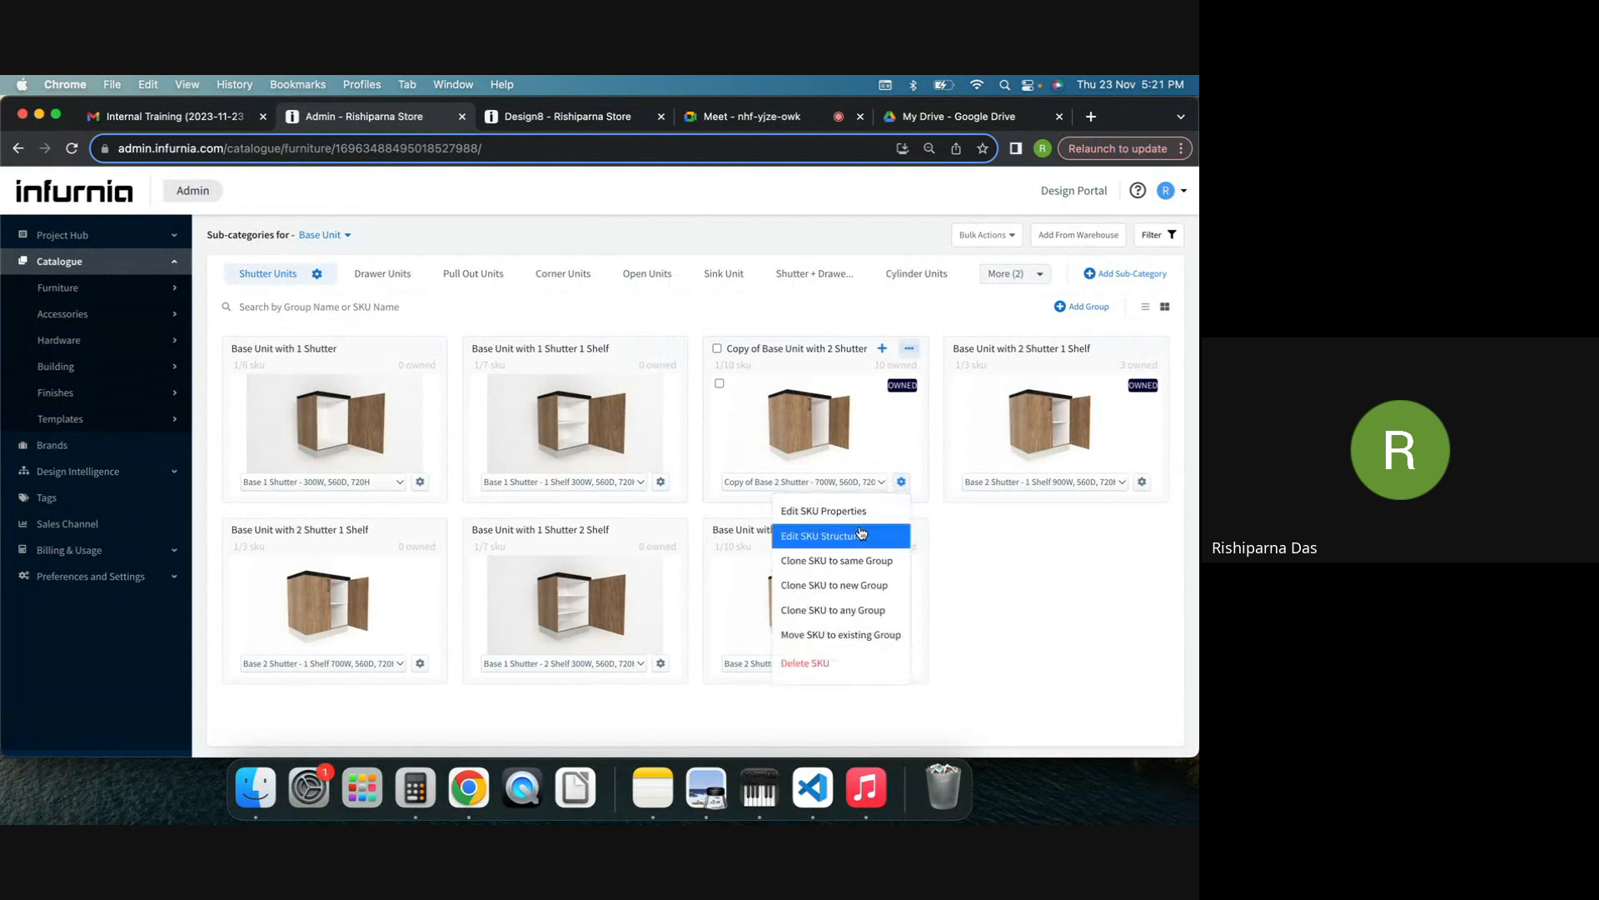
click(862, 533)
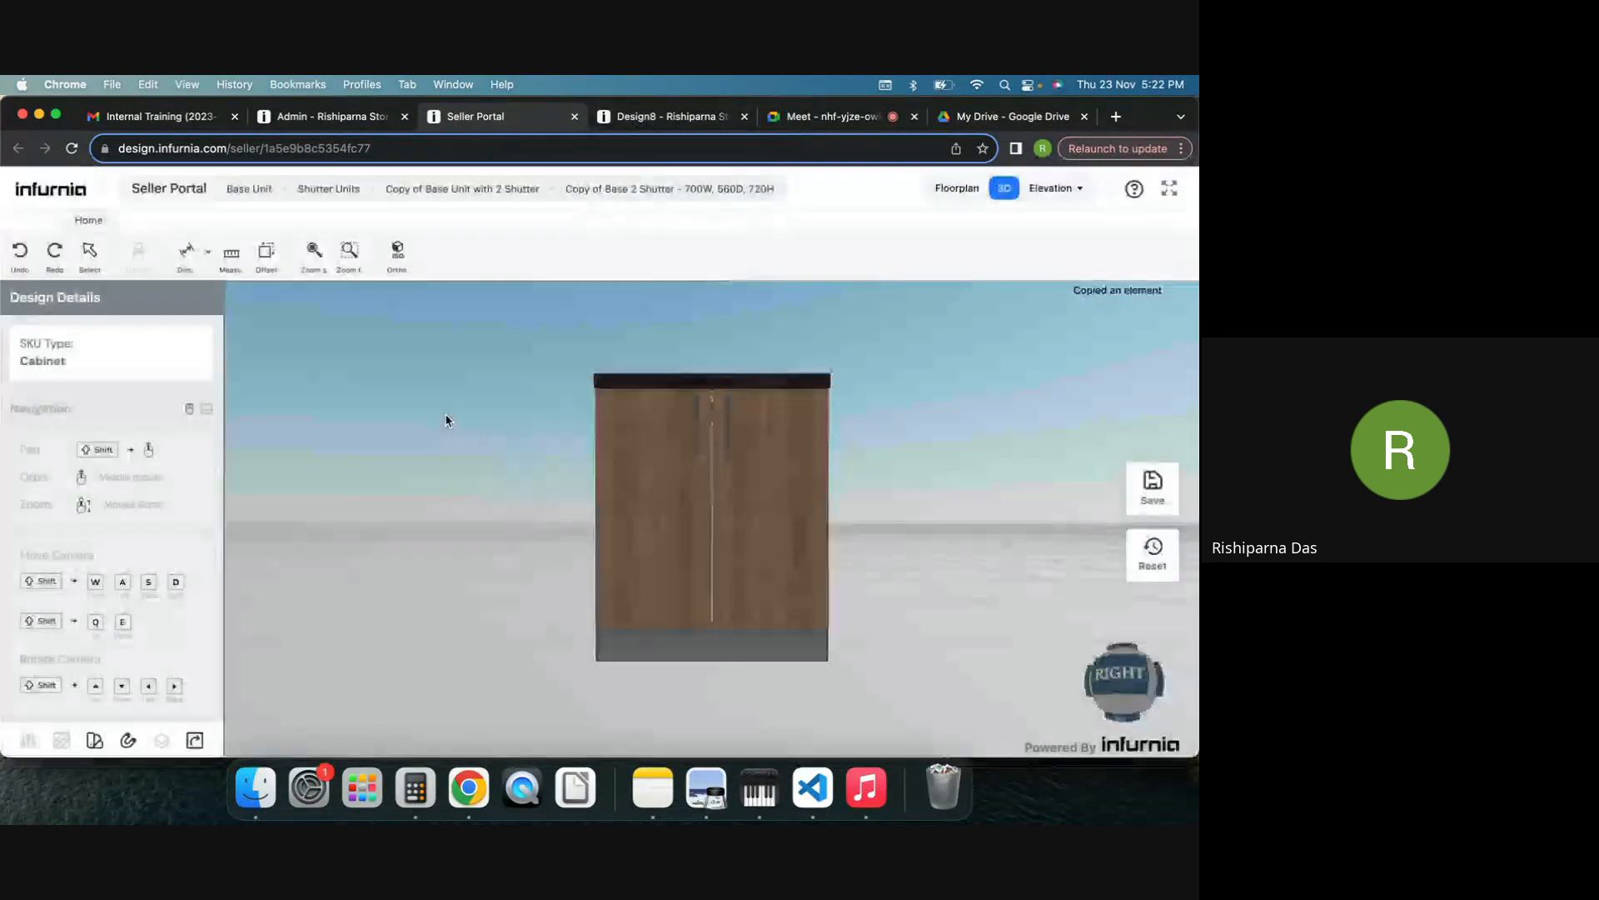
middle_drag(923, 451, 868, 497)
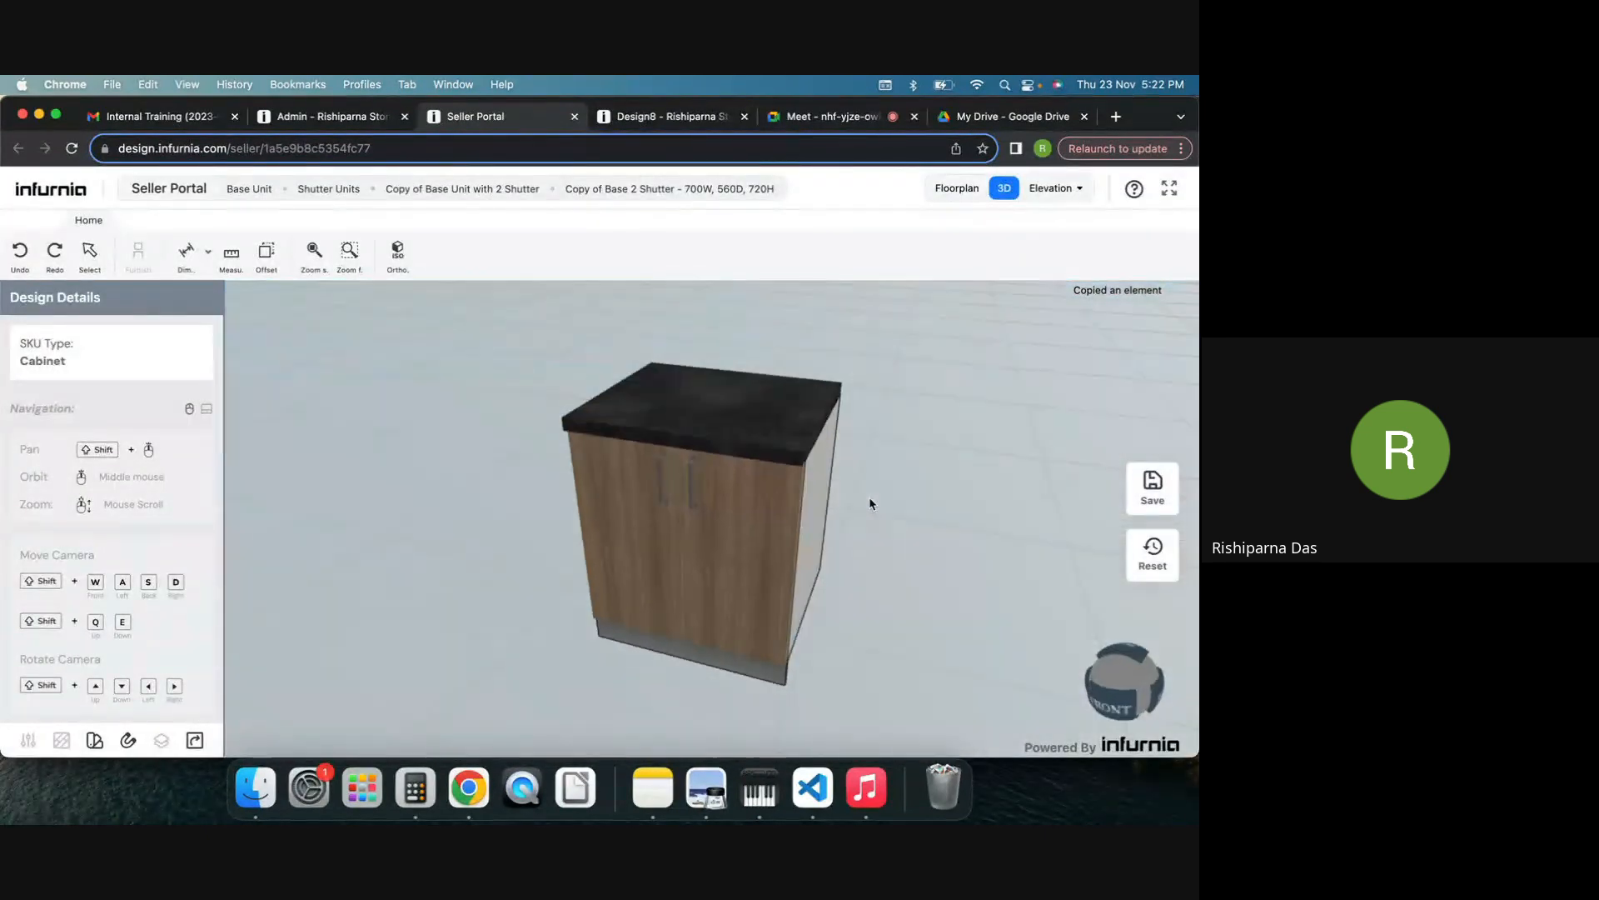
click(760, 442)
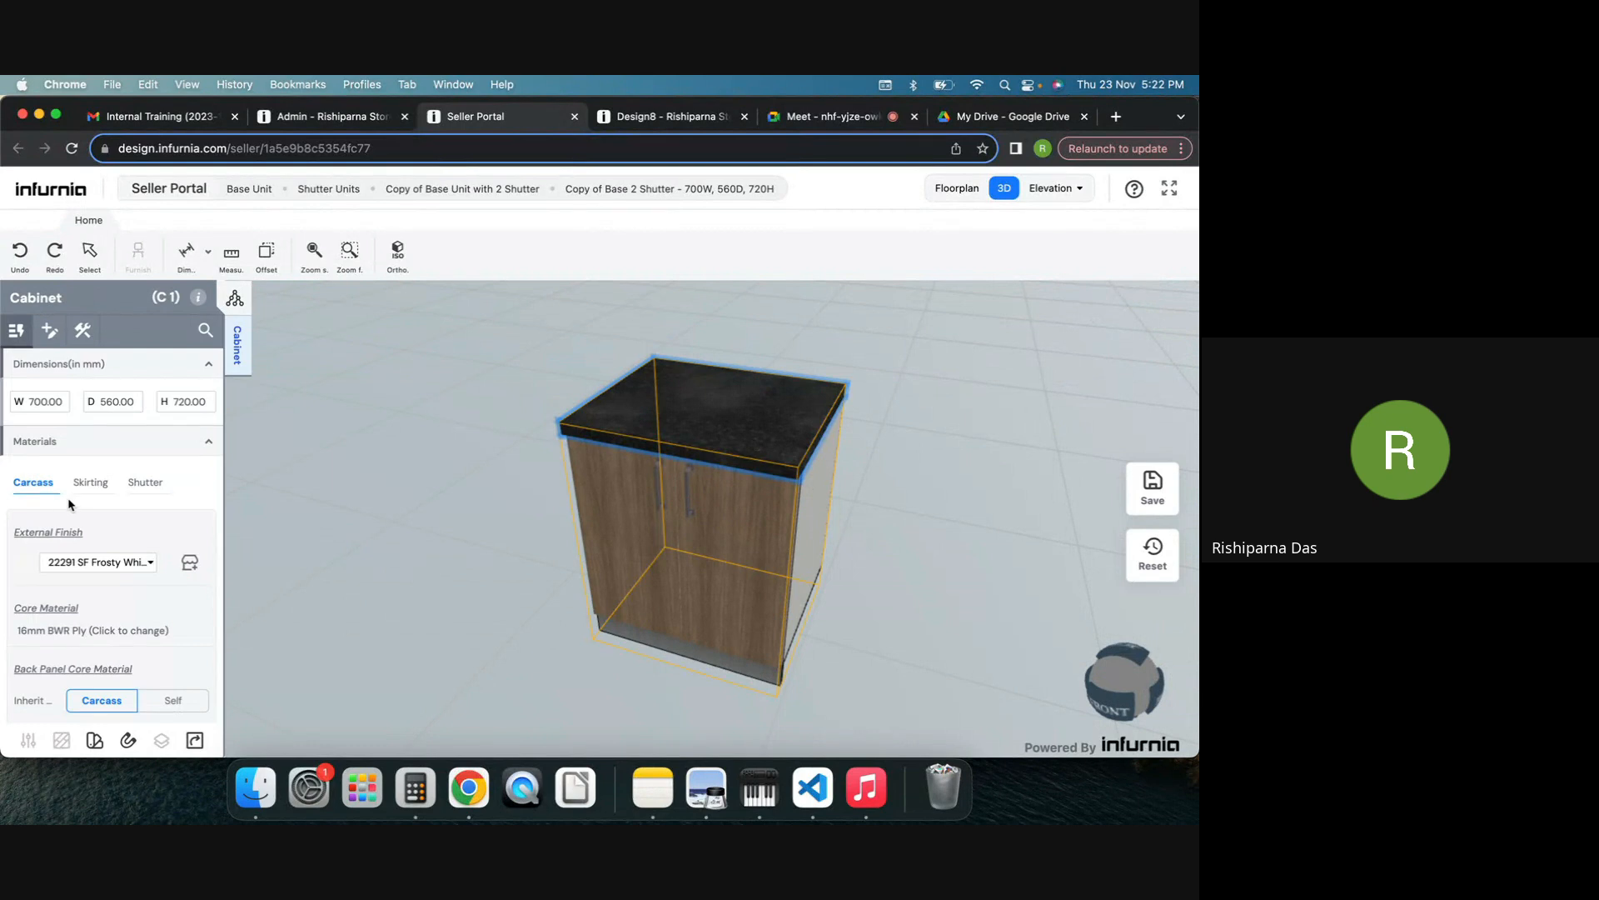
Step: Examine the depth, width, height and end panel limits in the base cabinet's sizing rules
click(49, 330)
click(43, 483)
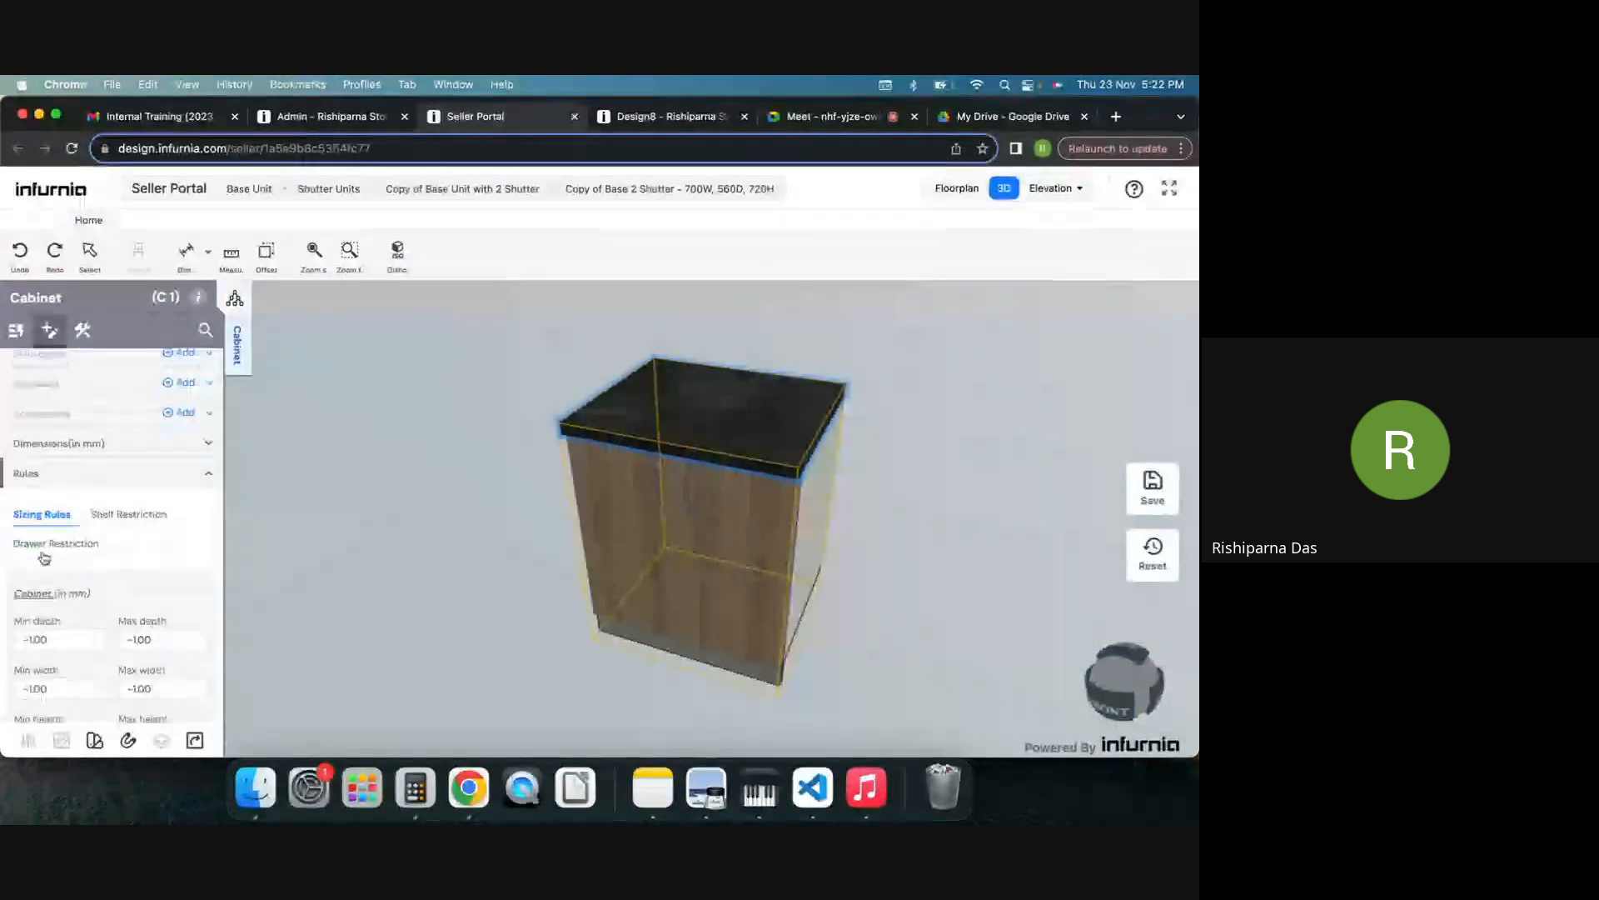
scroll(43, 558, down, 5)
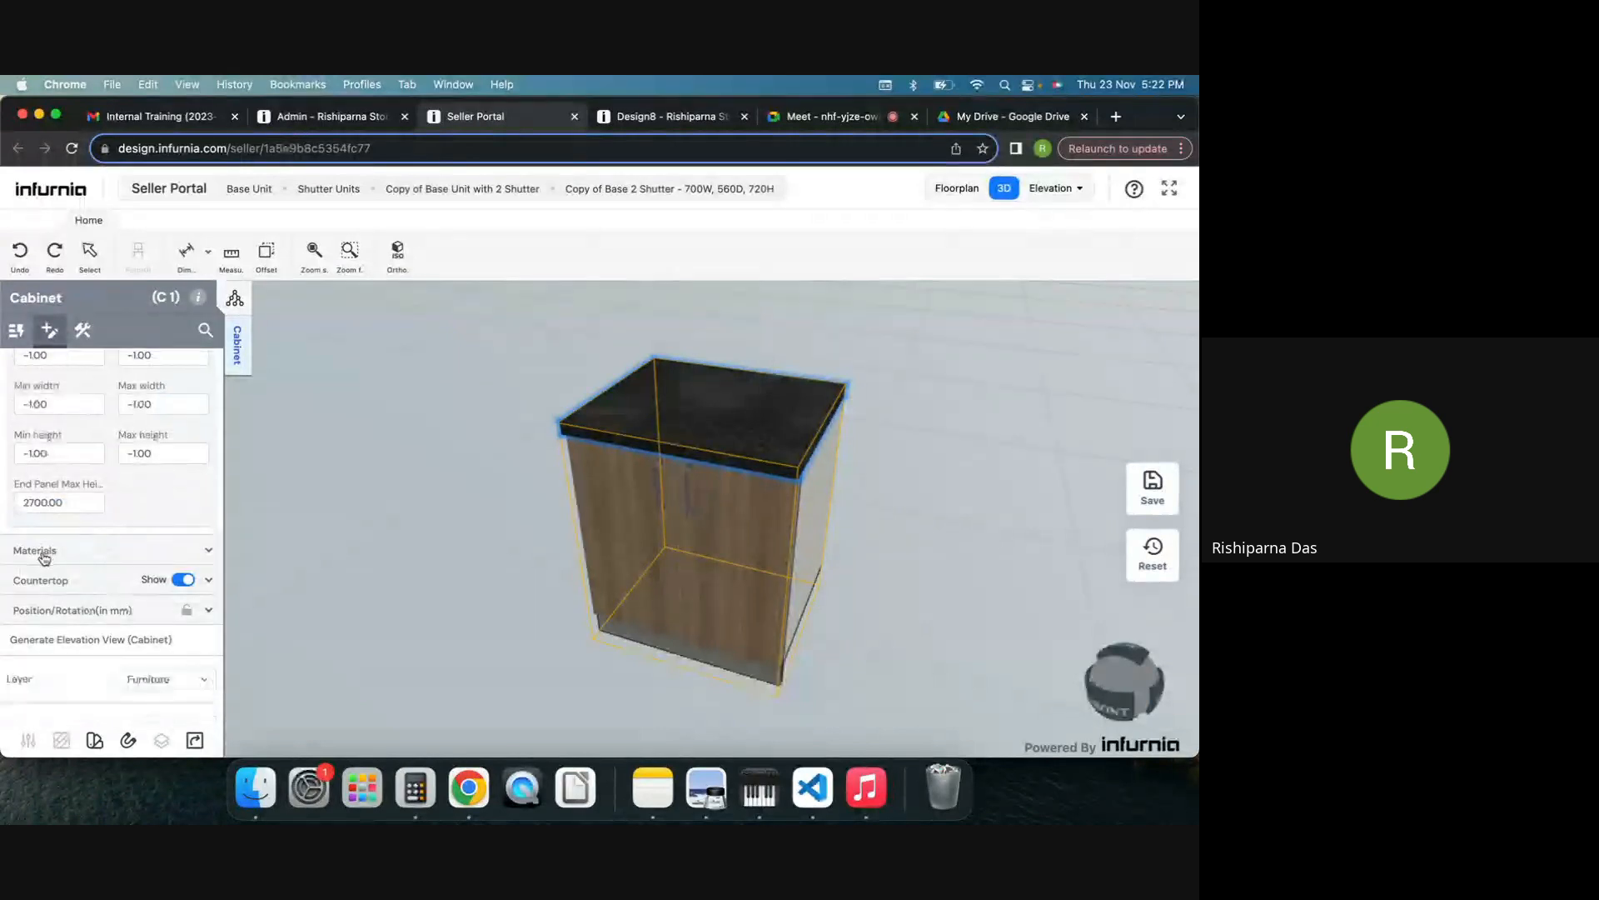
scroll(100, 500, up, 2)
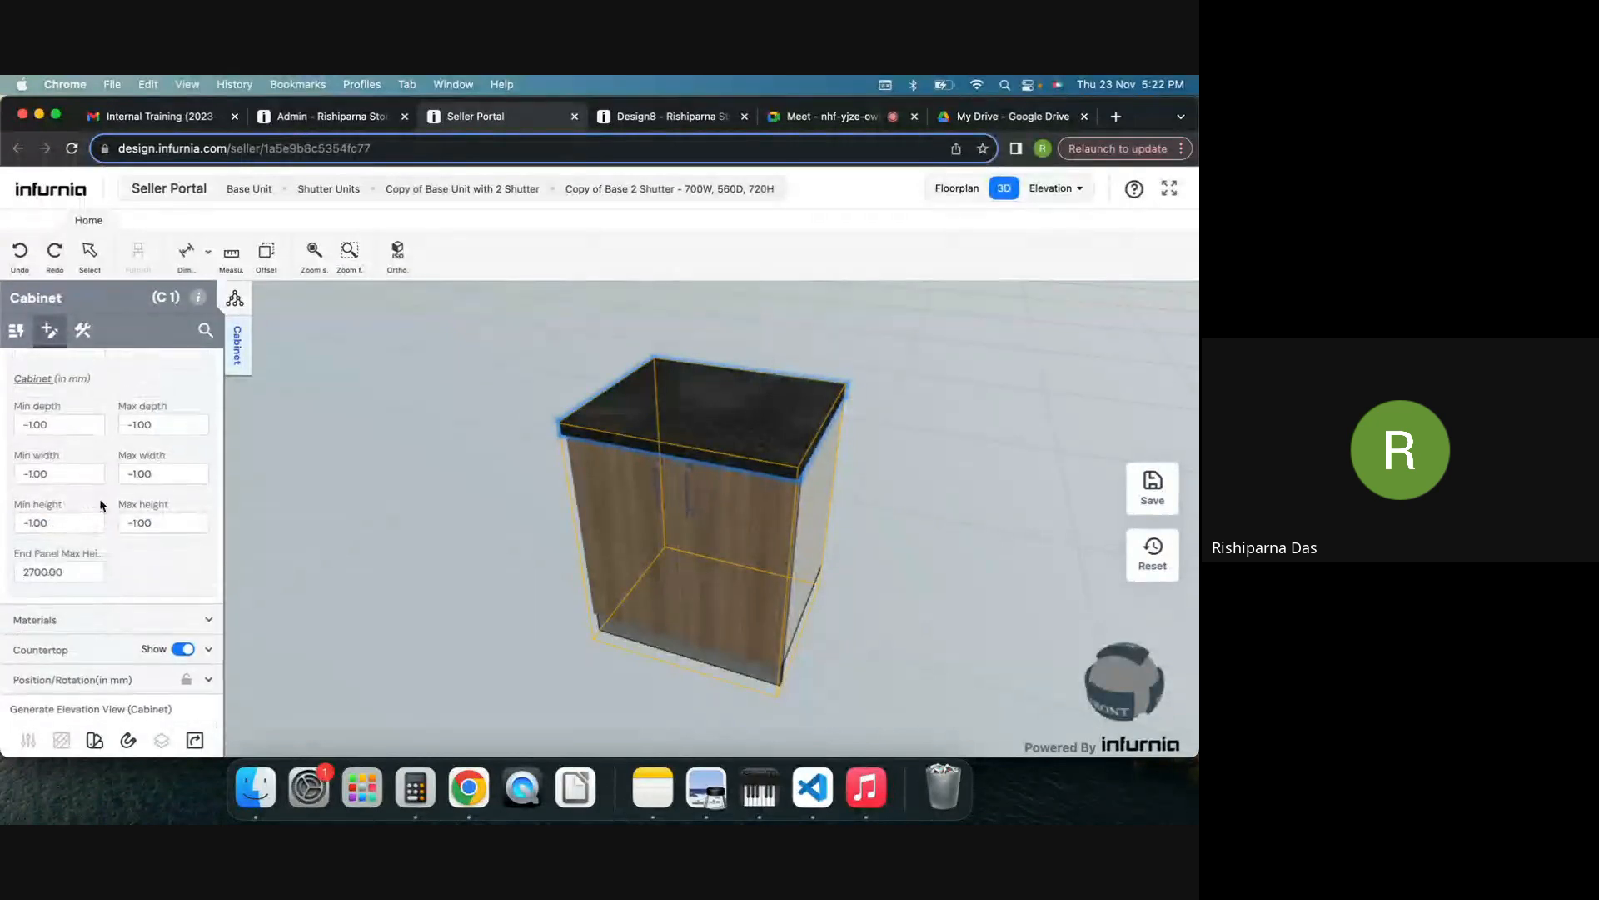
scroll(101, 504, up, 1)
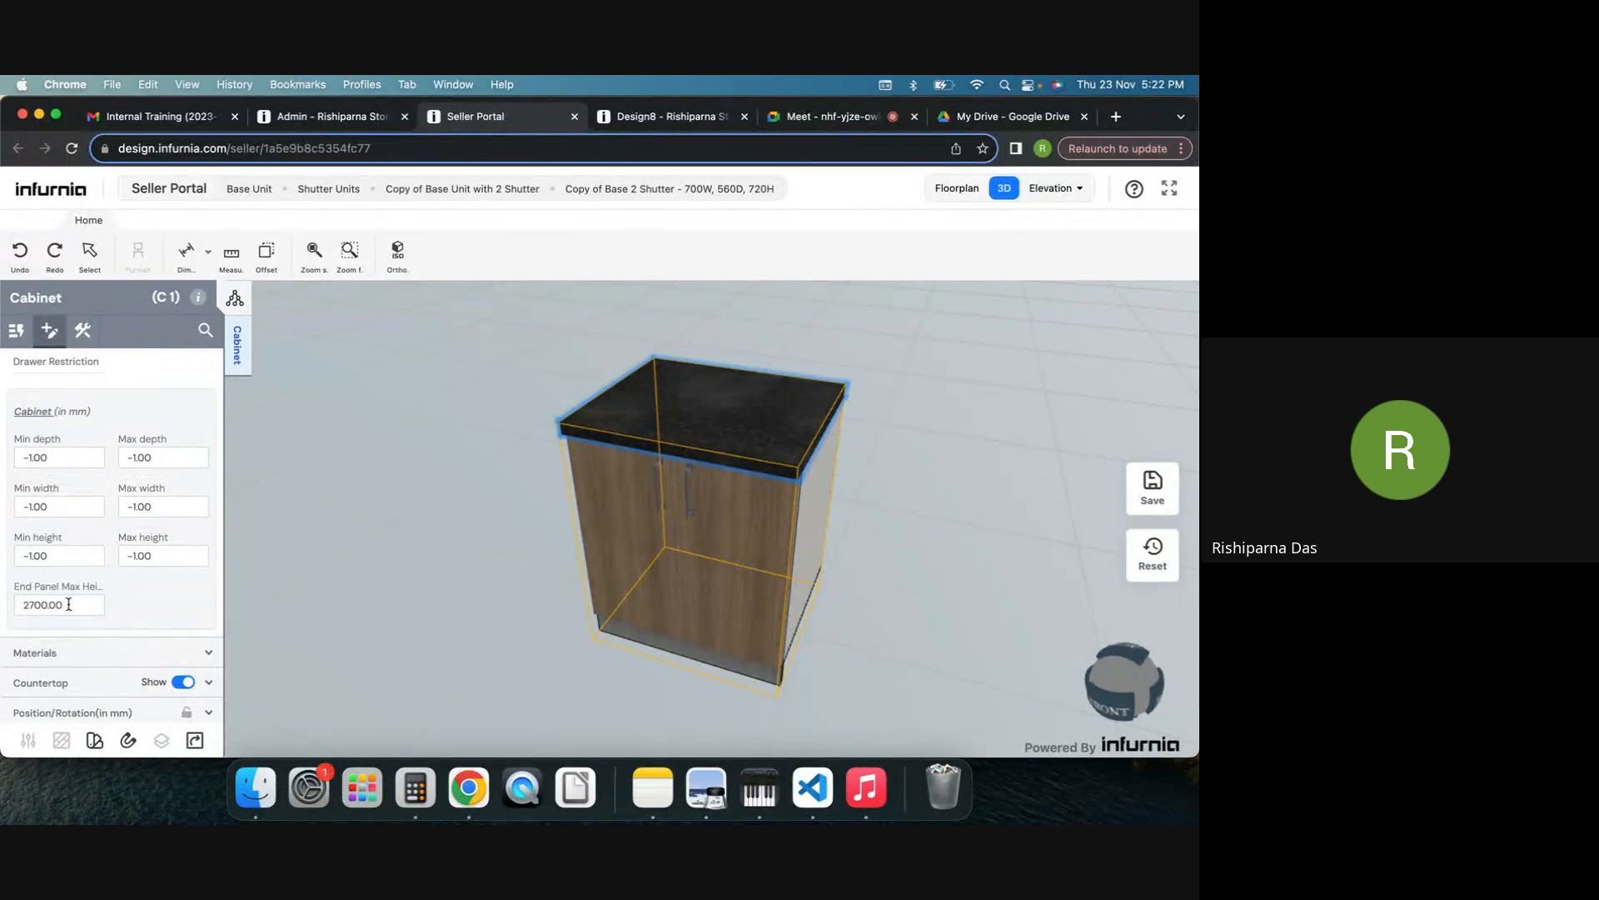
scroll(69, 604, up, 1)
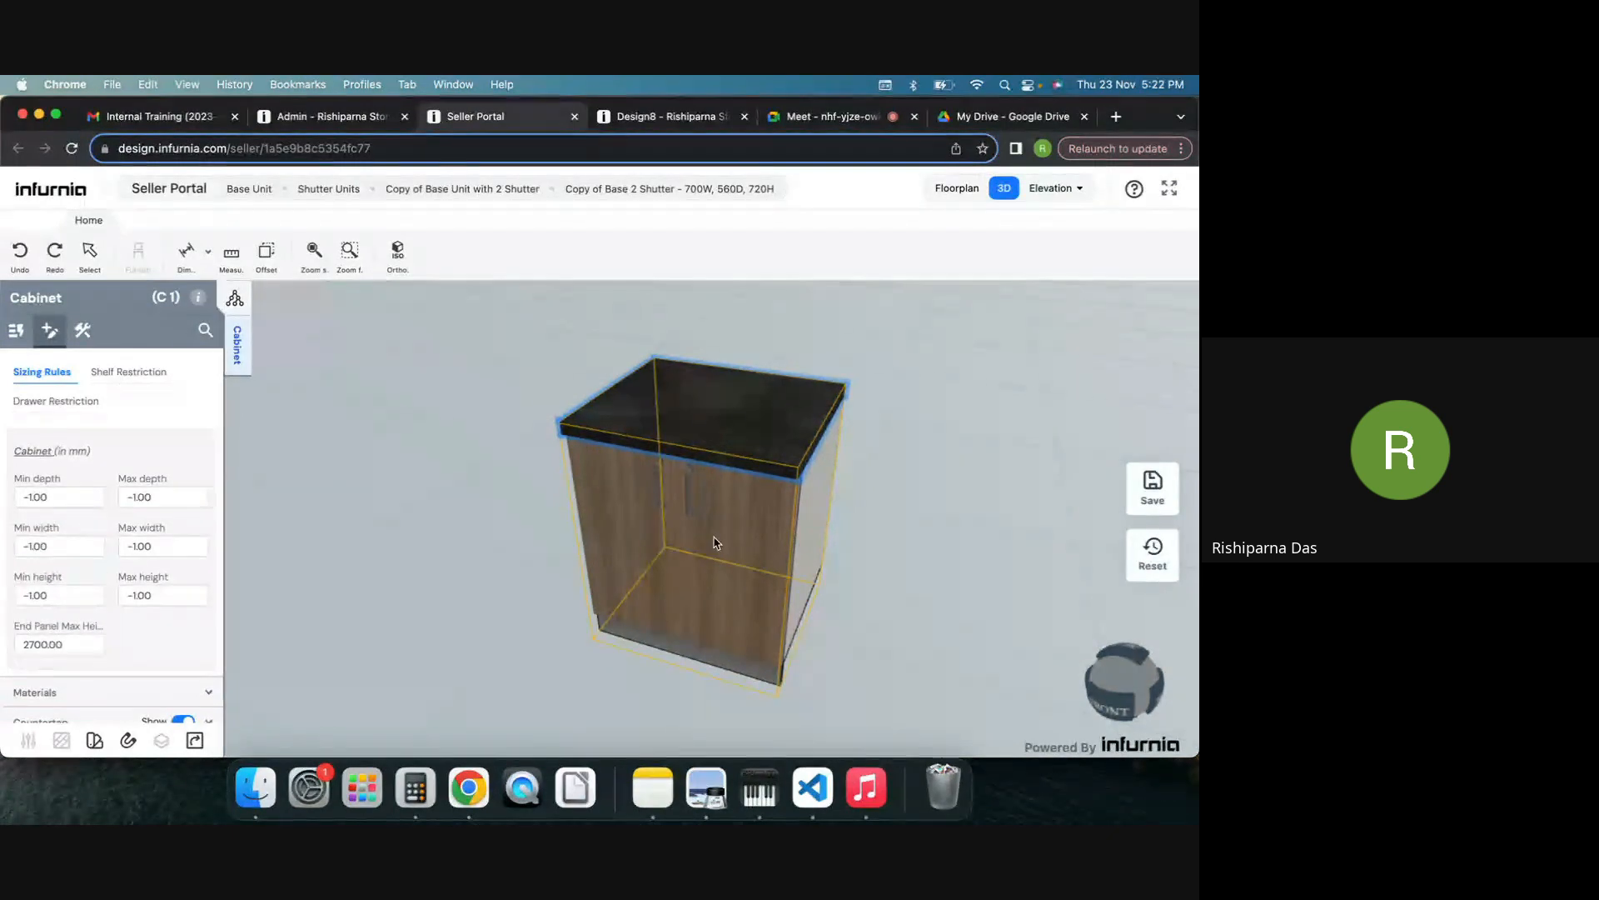
scroll(117, 454, up, 1)
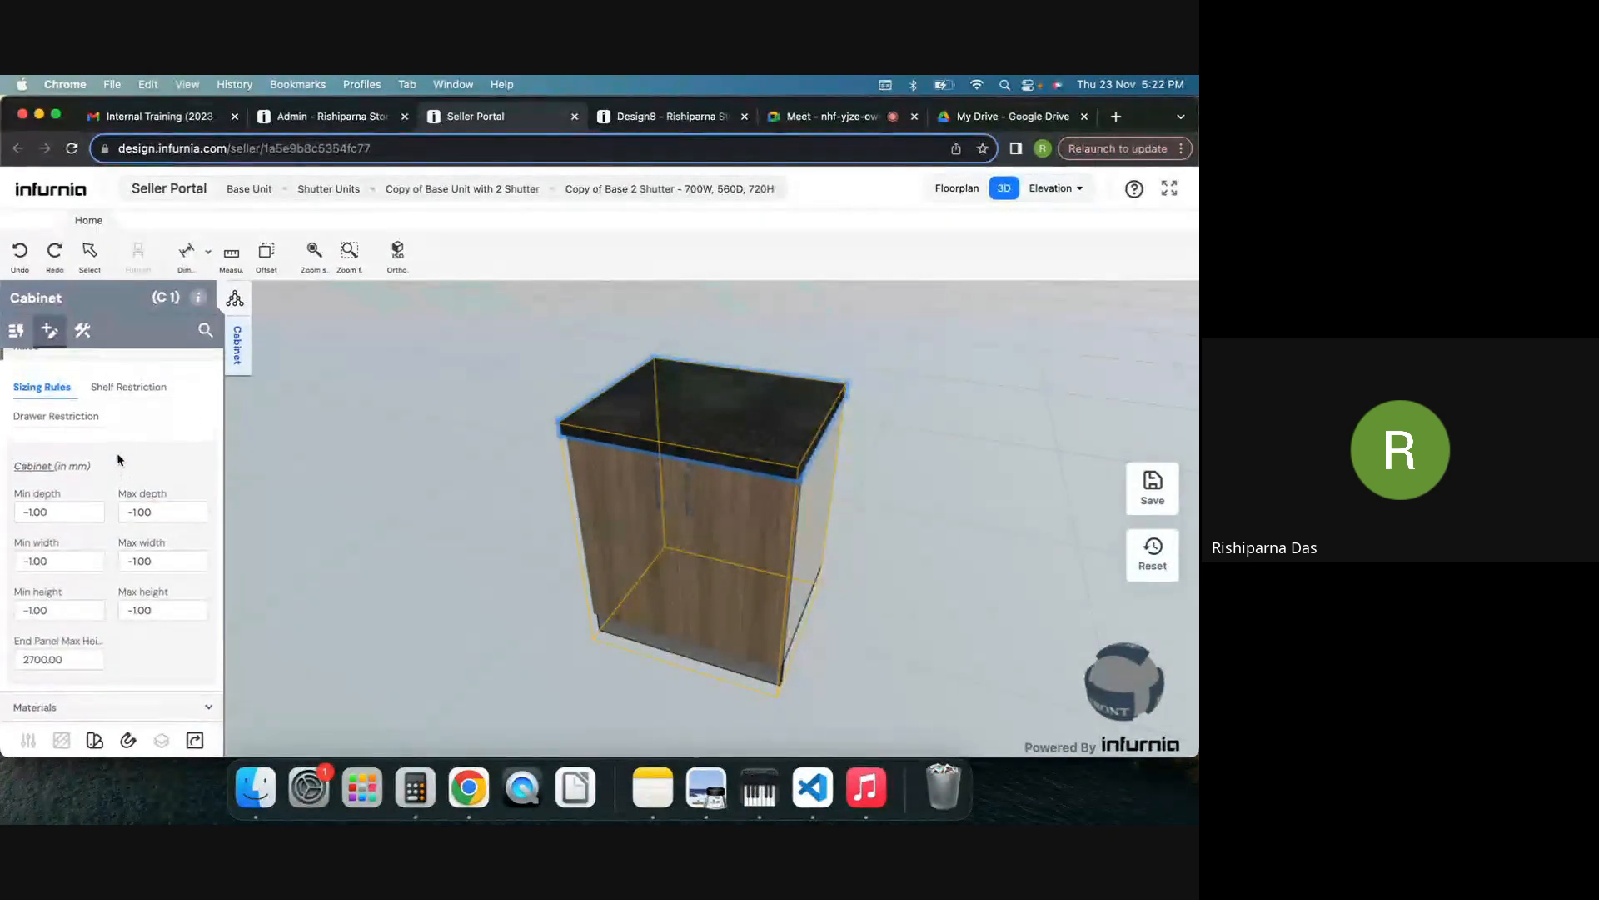
Step: Examine the available-space limits in the base cabinet's shelf and drawer restriction rules
click(111, 402)
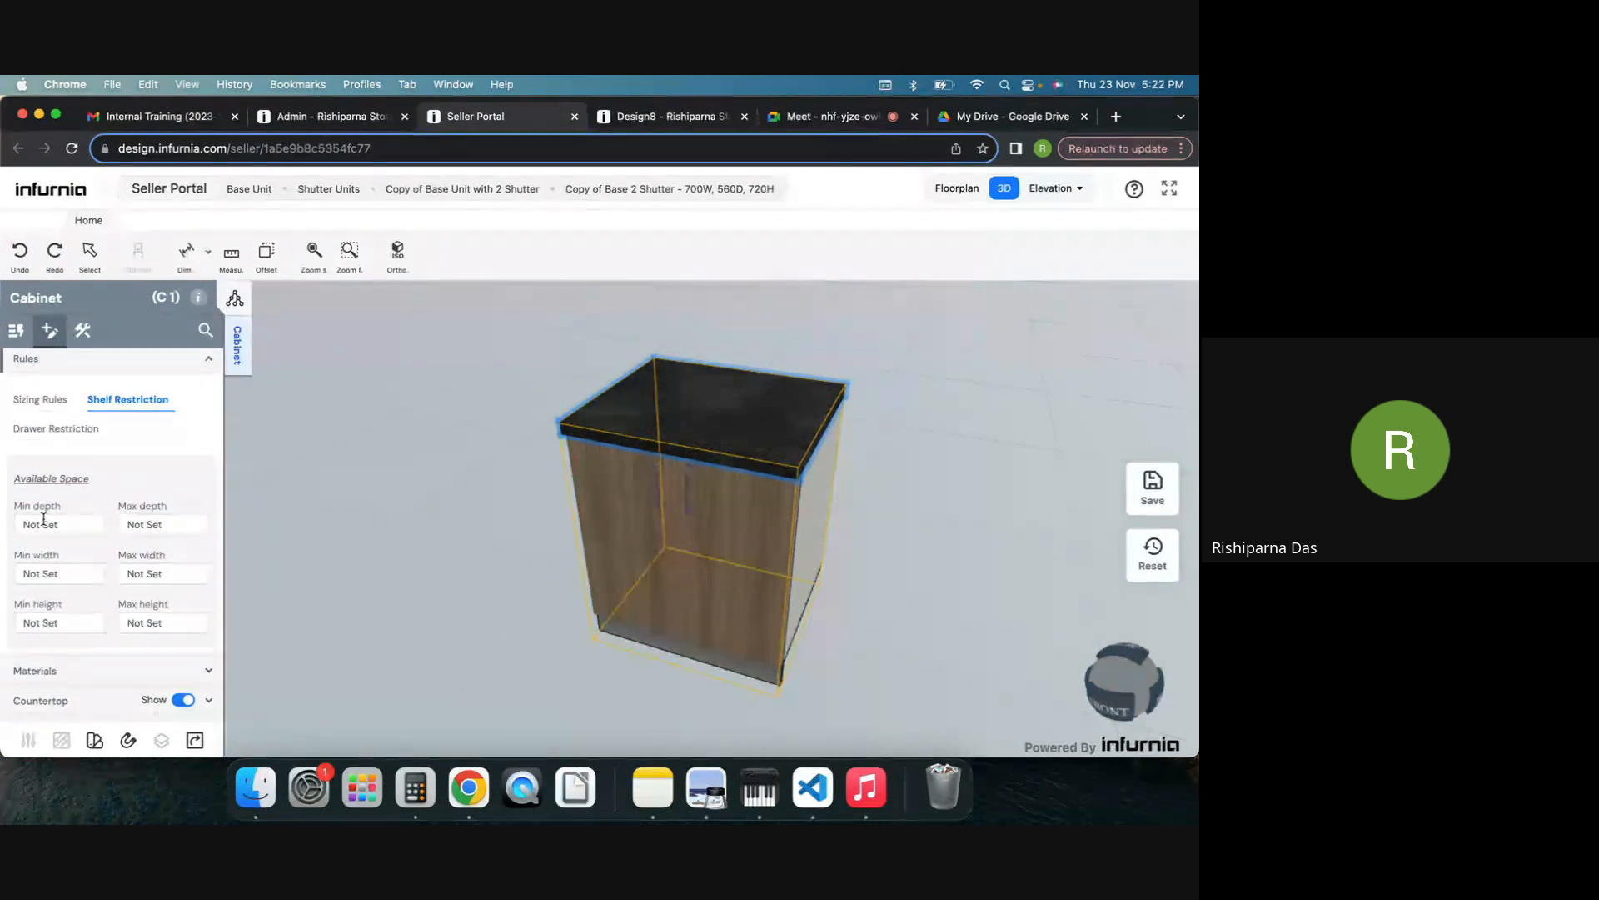
click(64, 429)
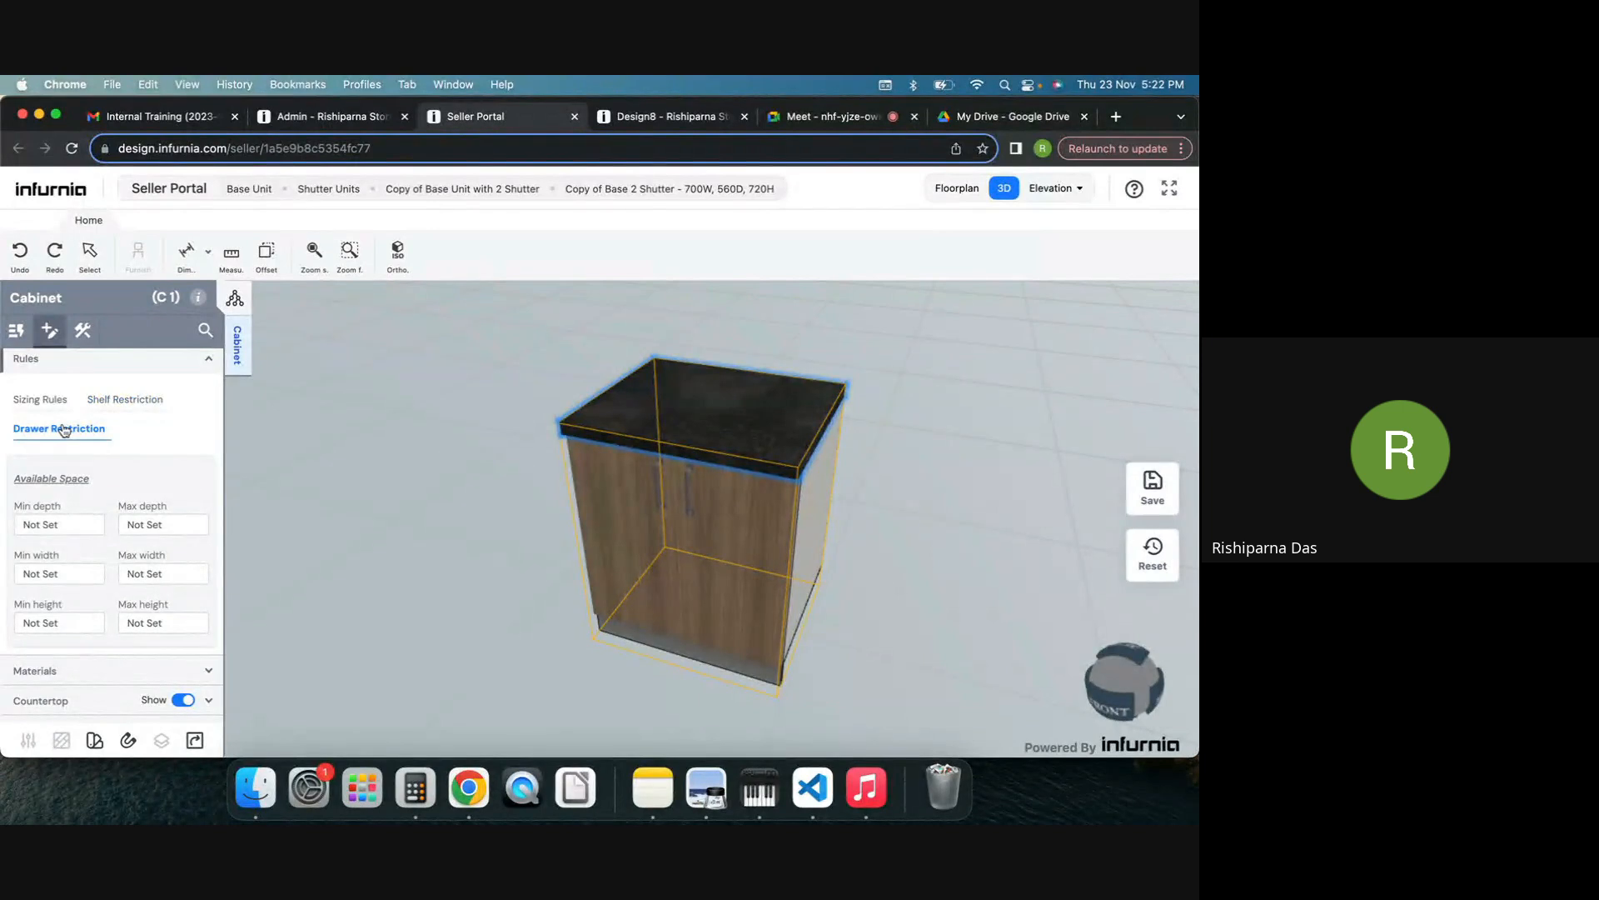
click(50, 404)
click(116, 402)
click(63, 428)
scroll(84, 625, down, 2)
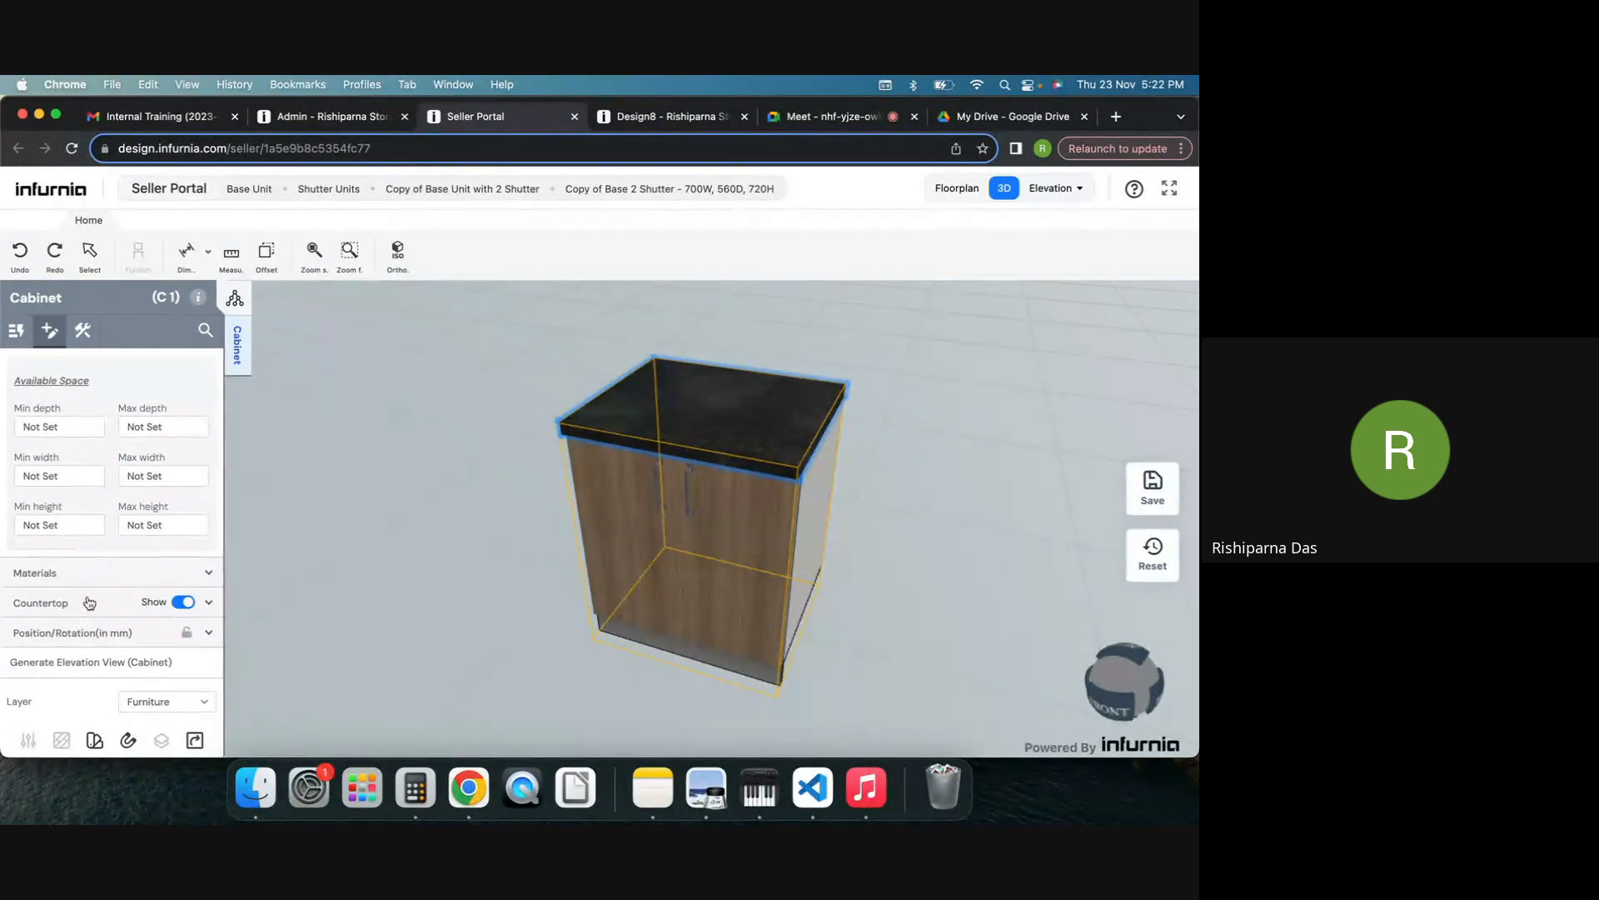
Step: Switch back to Design8 and select the wall cabinet in Kitchen1
click(633, 121)
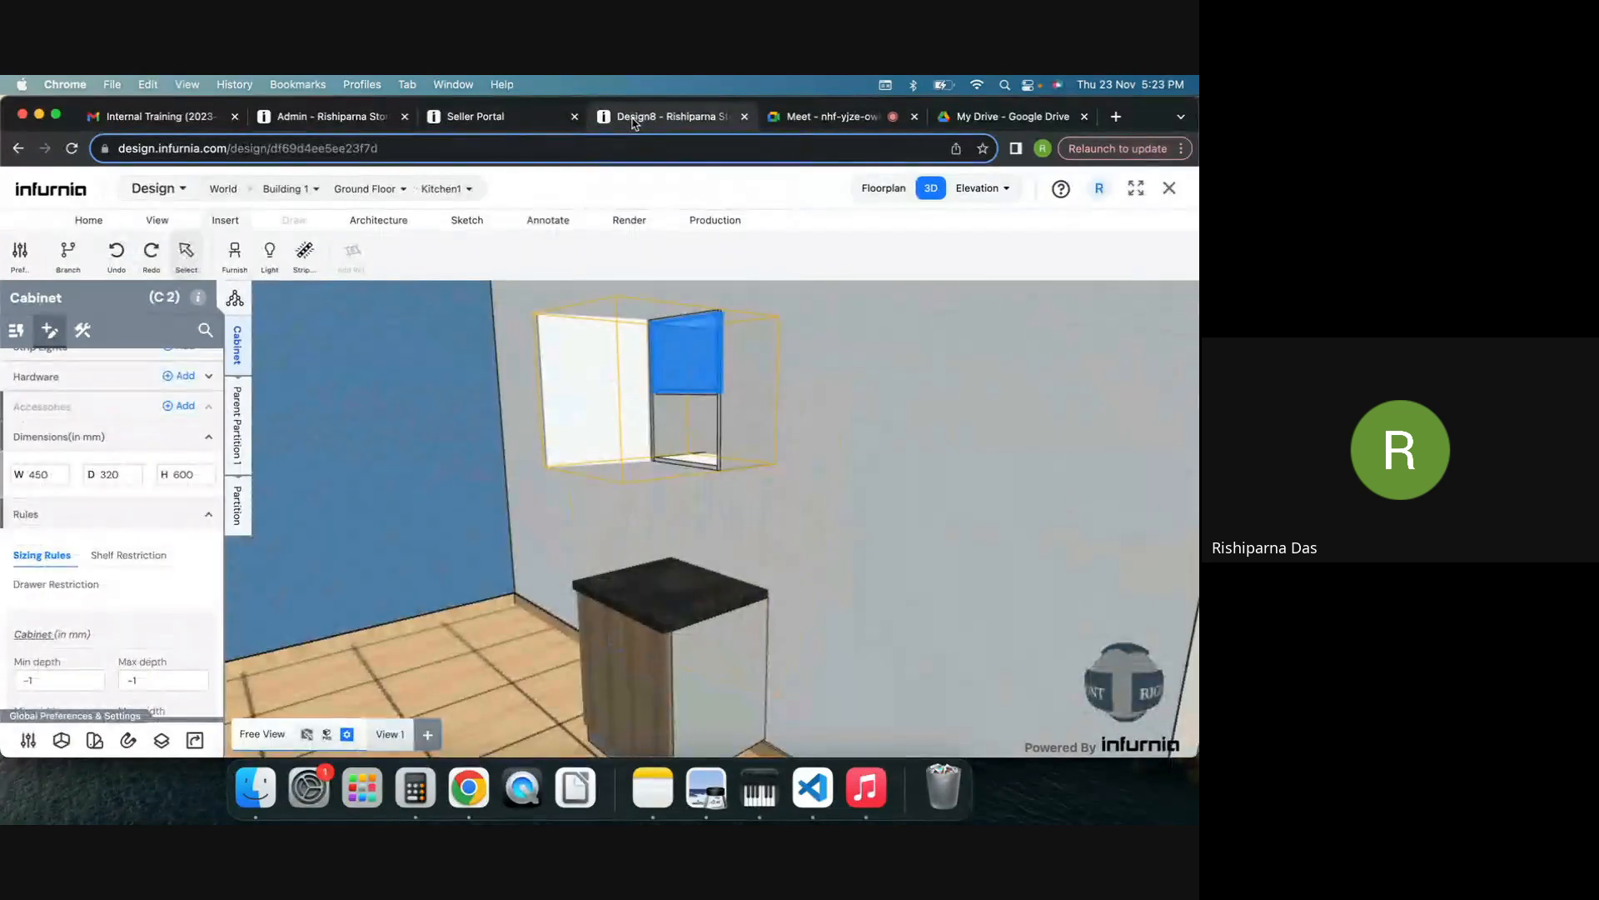
click(797, 486)
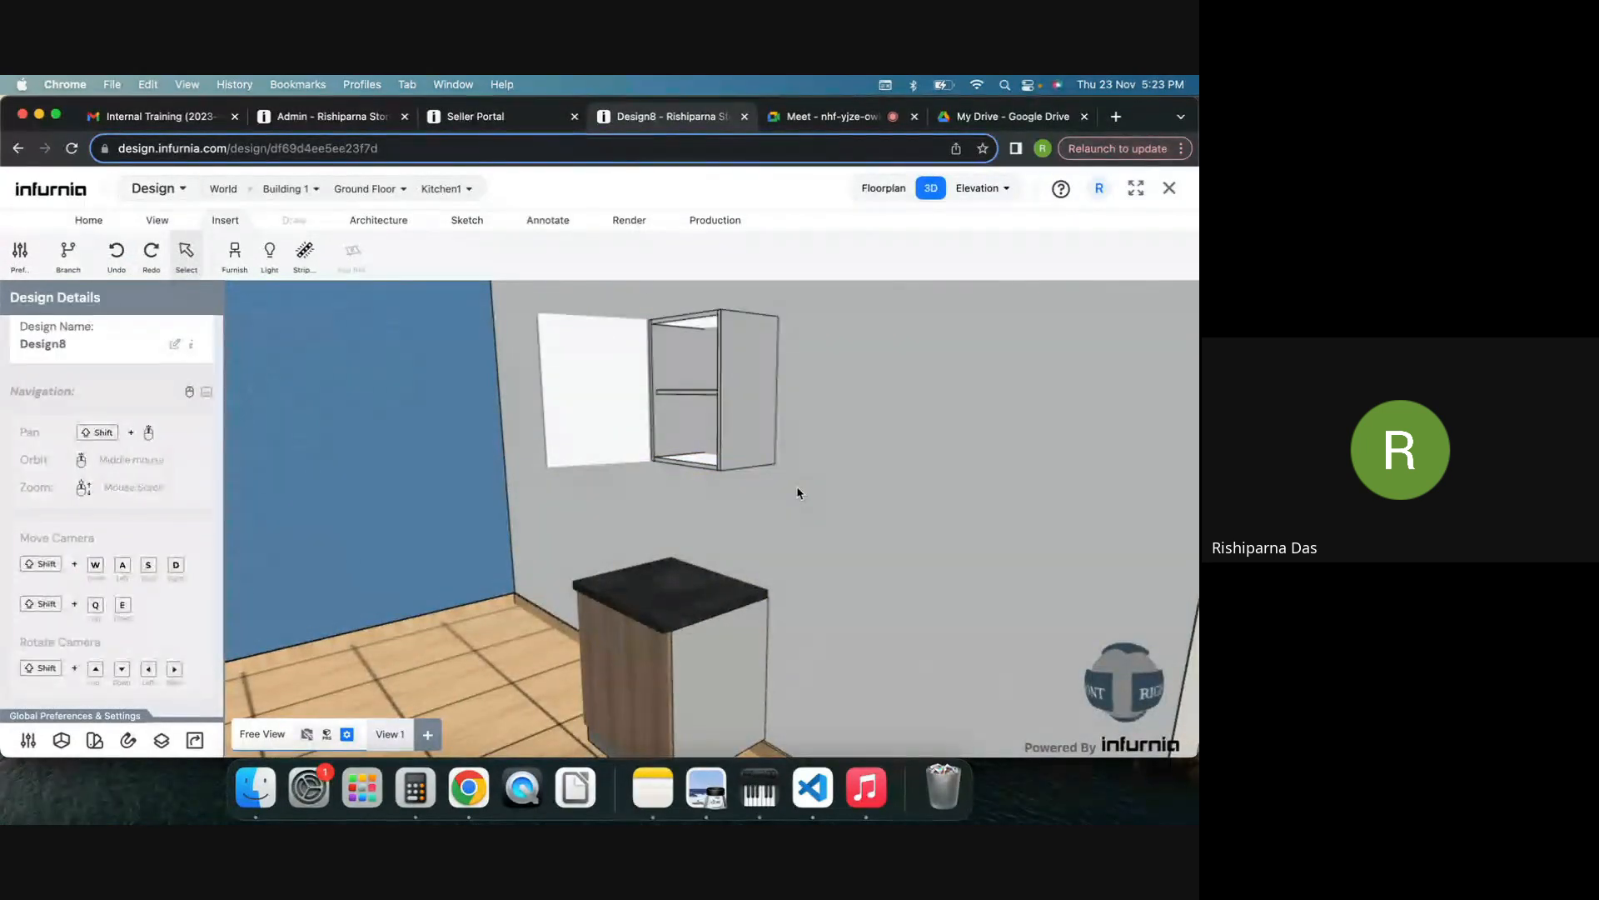
middle_drag(810, 492, 819, 517)
click(748, 390)
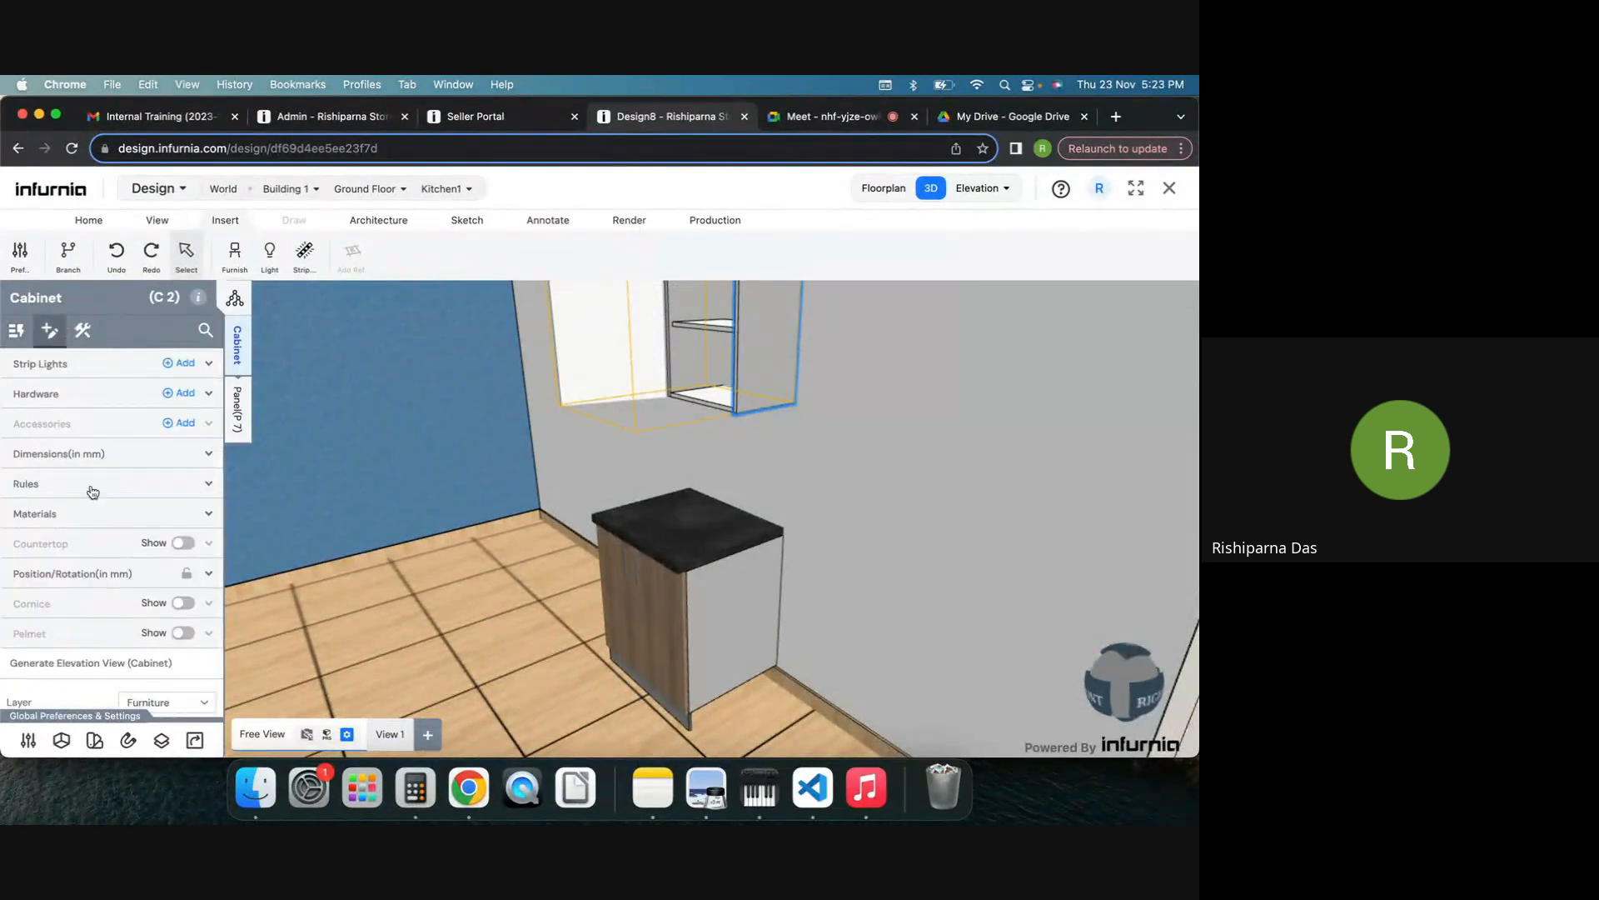
Step: Review the material settings for the wall cabinet's carcass and shutter
click(75, 525)
scroll(75, 525, down, 5)
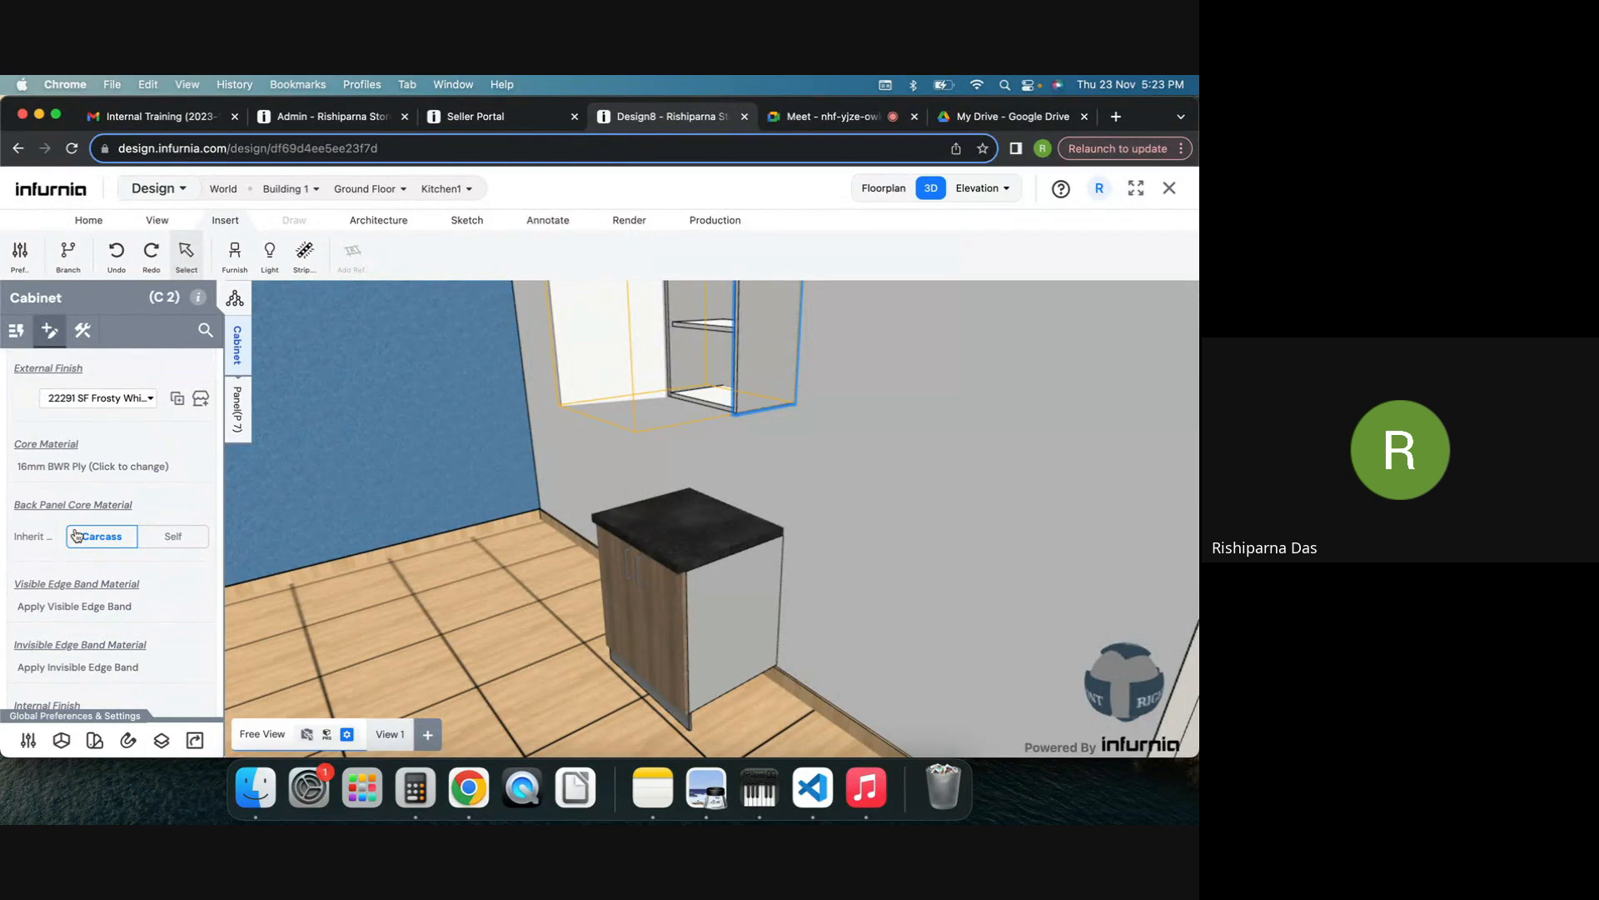
scroll(76, 535, up, 3)
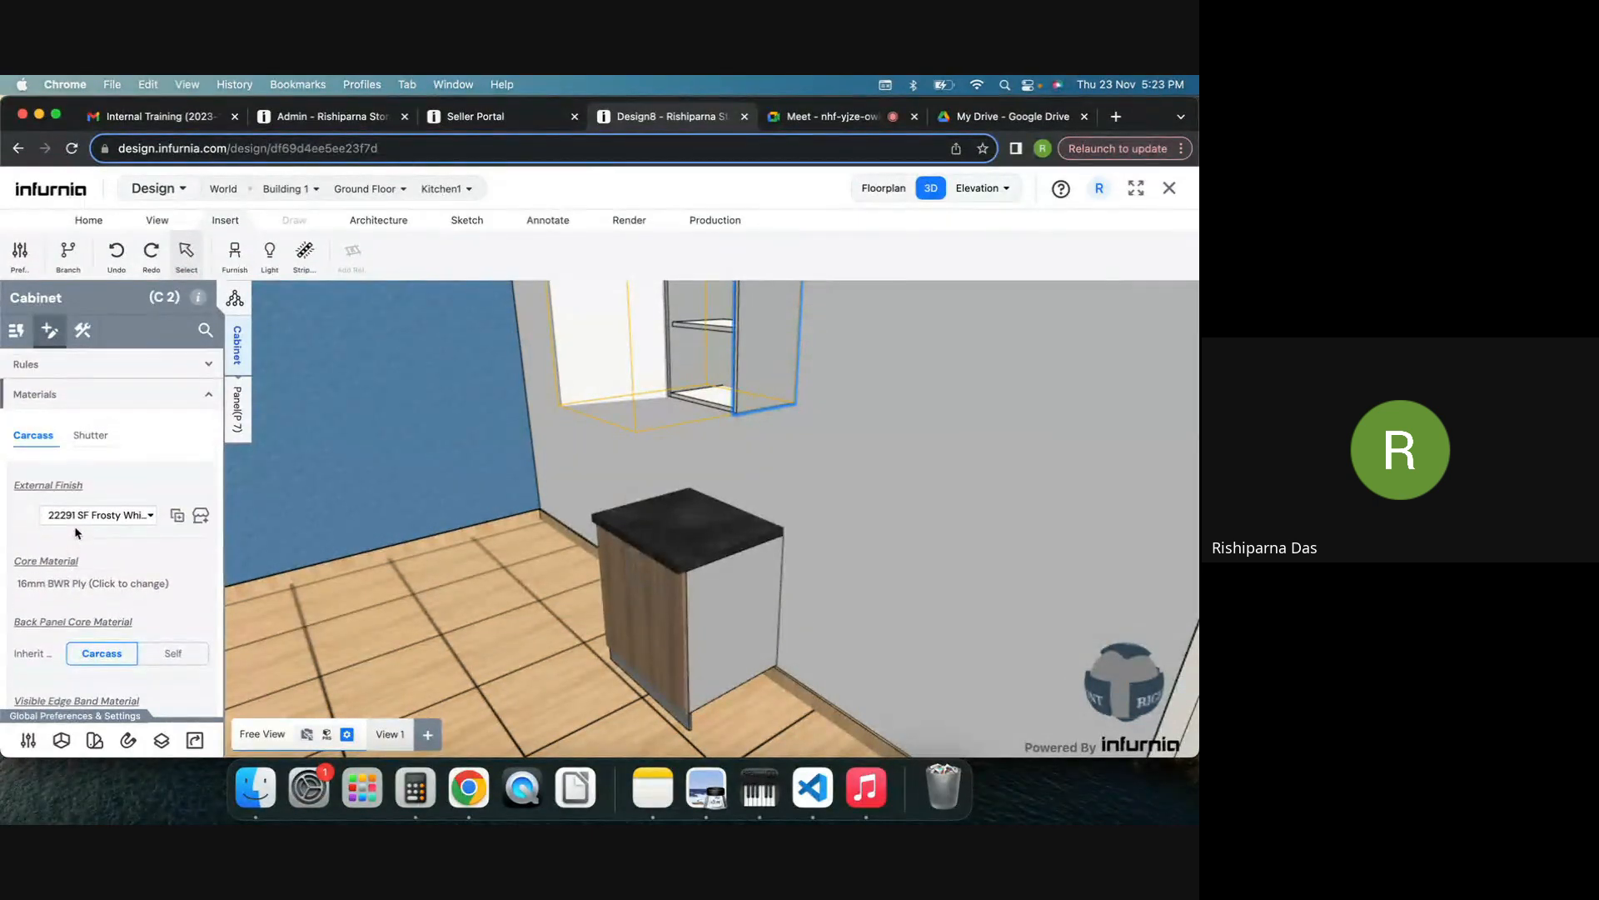
click(89, 436)
click(45, 439)
drag(864, 453, 894, 520)
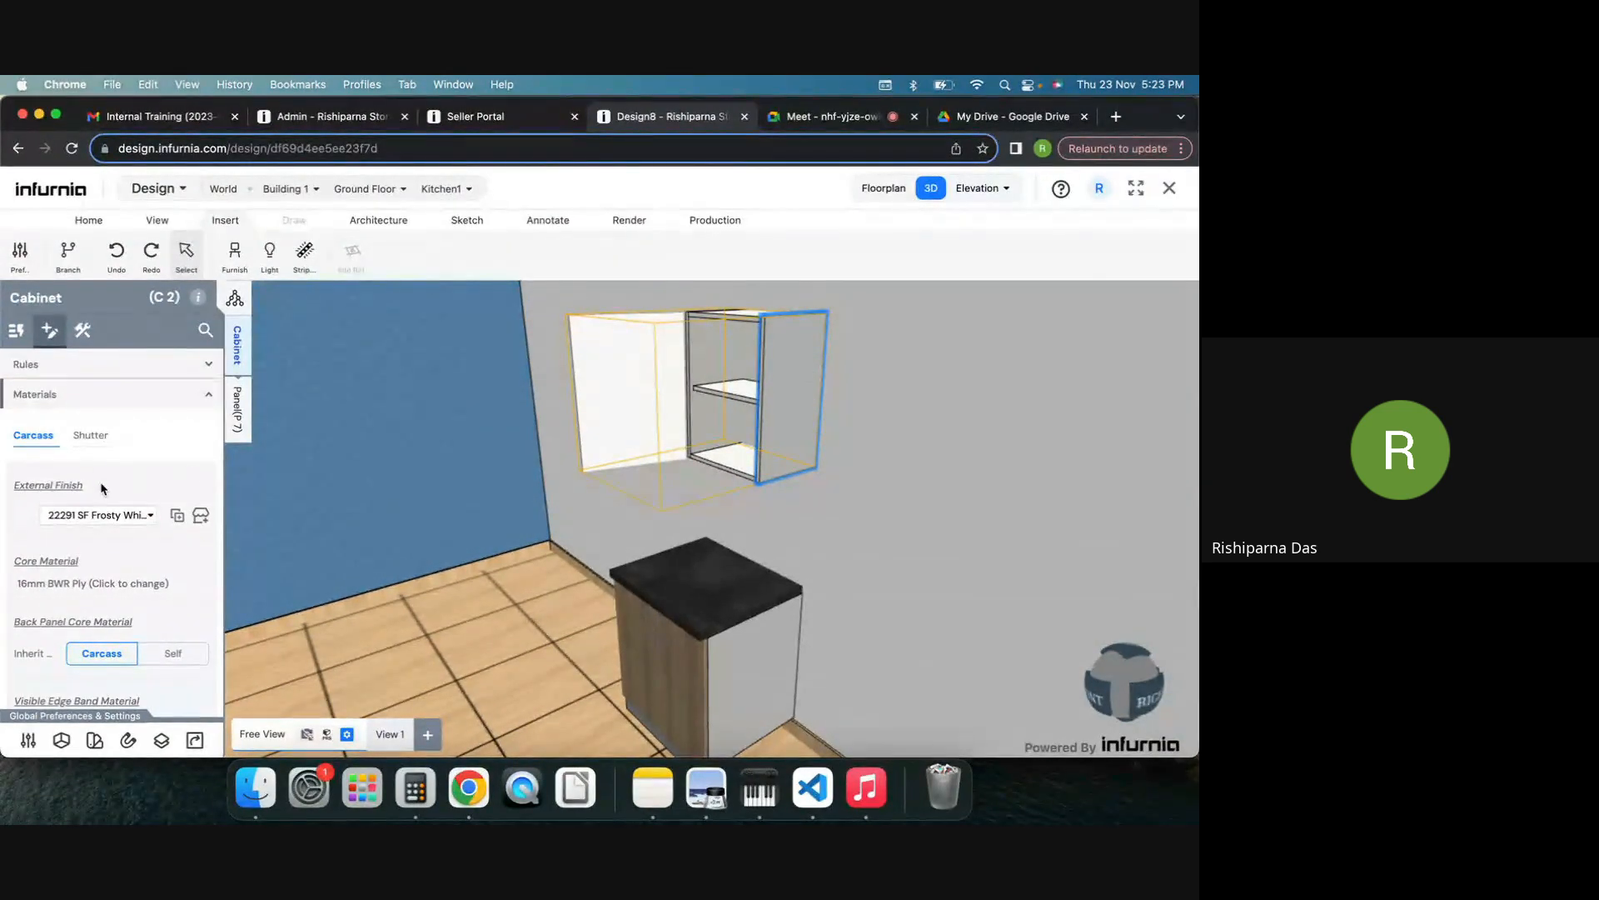
Step: Set the external finish of the wall cabinet's carcass to Anthracite Grey from RAL Finishes
click(200, 517)
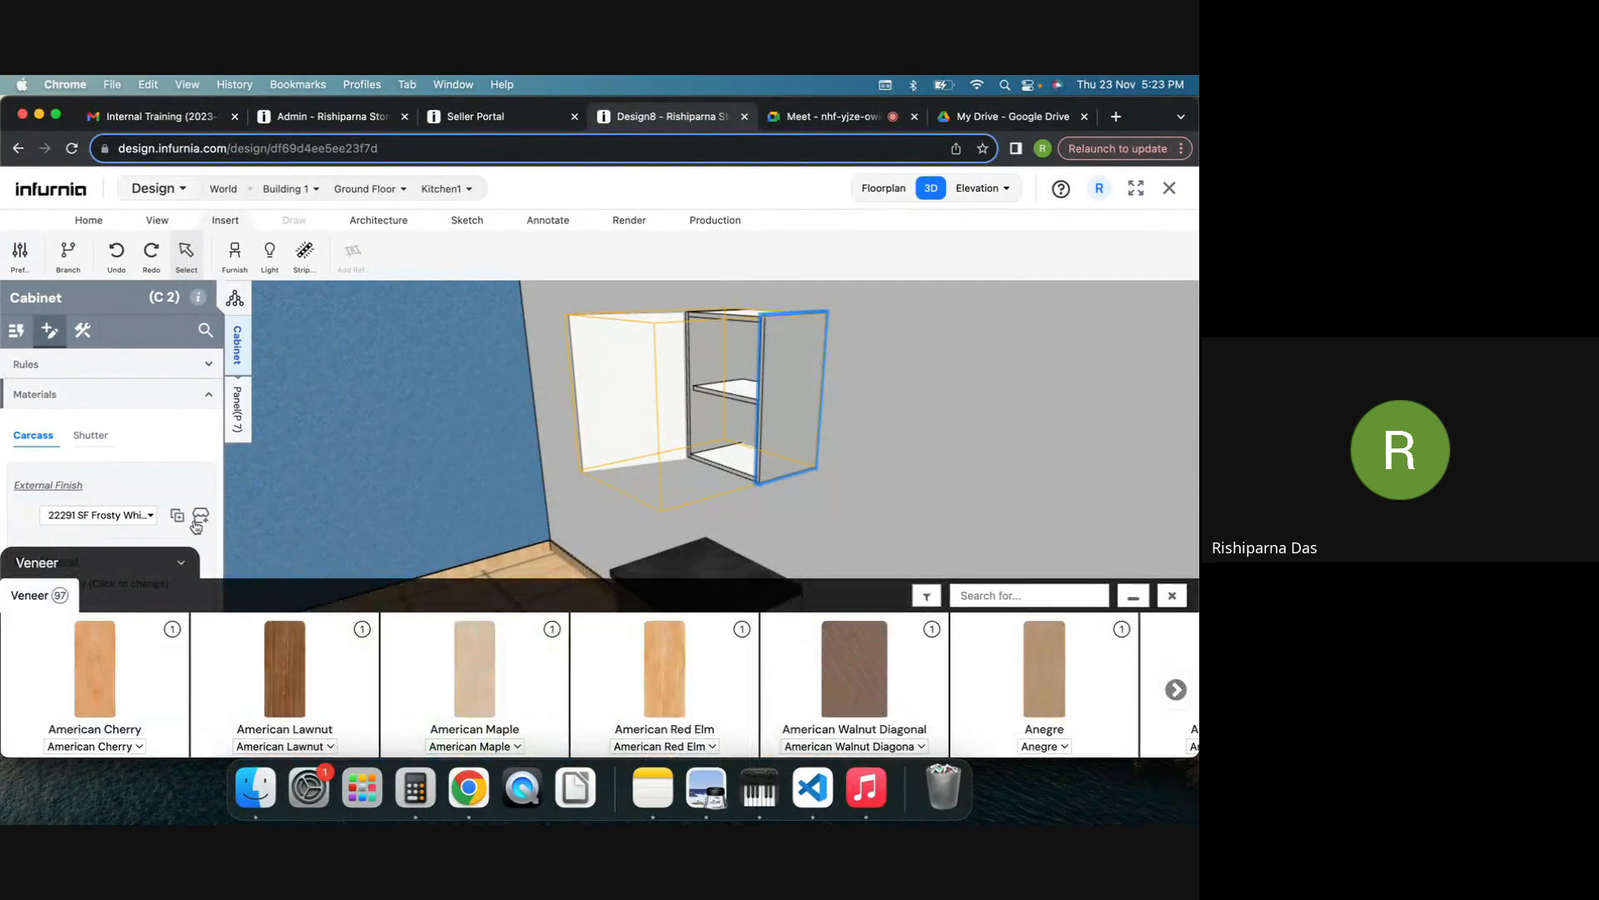
click(155, 572)
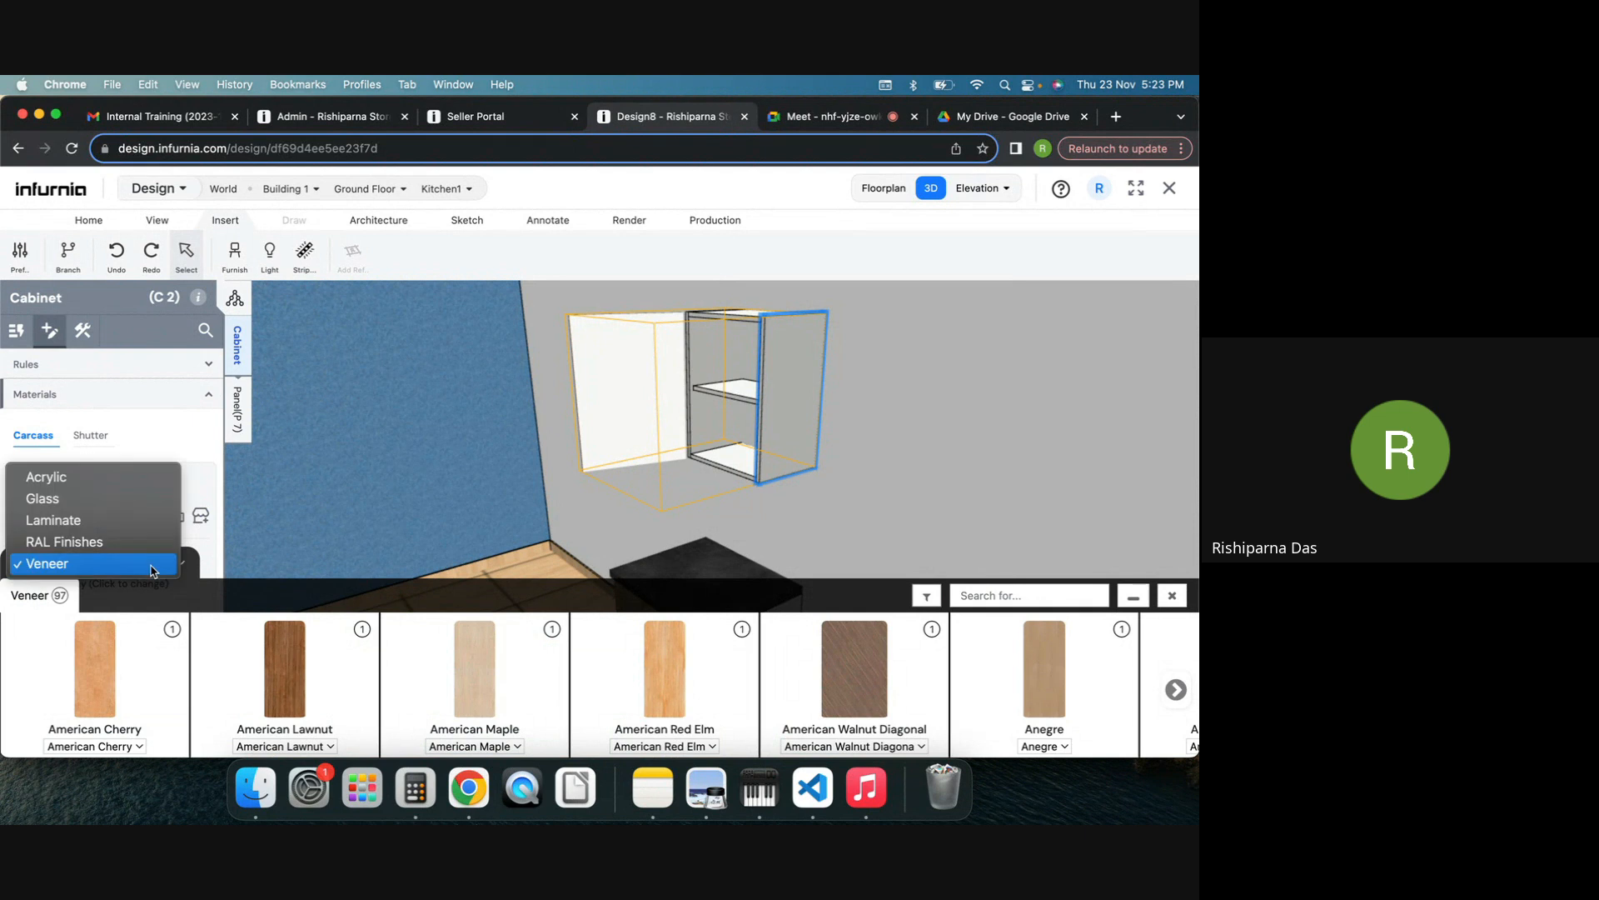
click(114, 564)
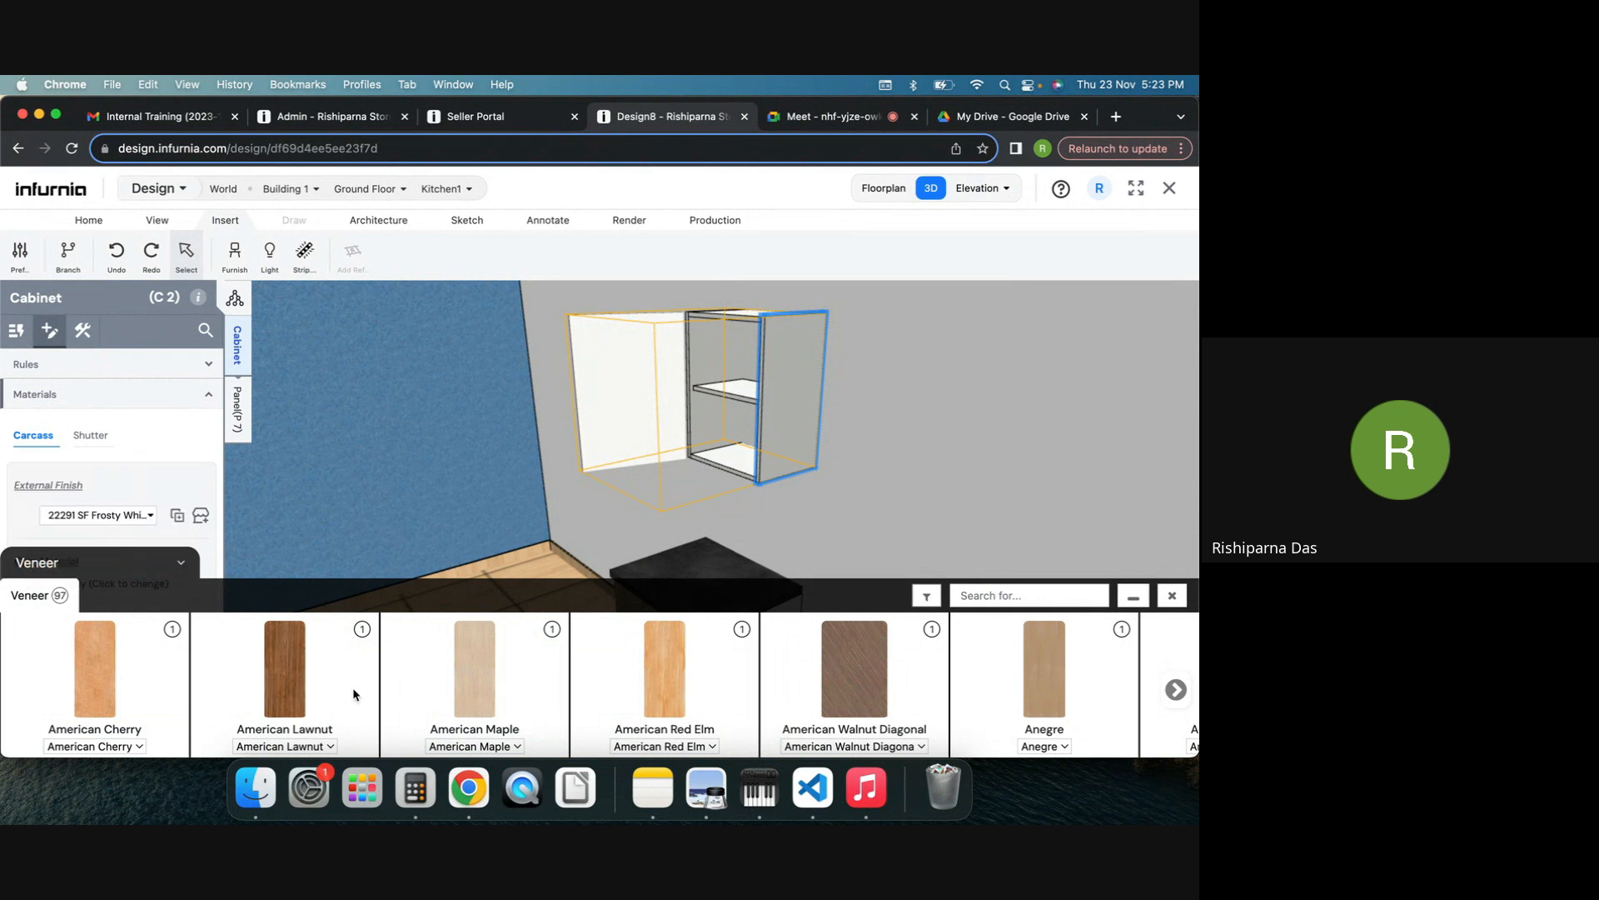
click(307, 682)
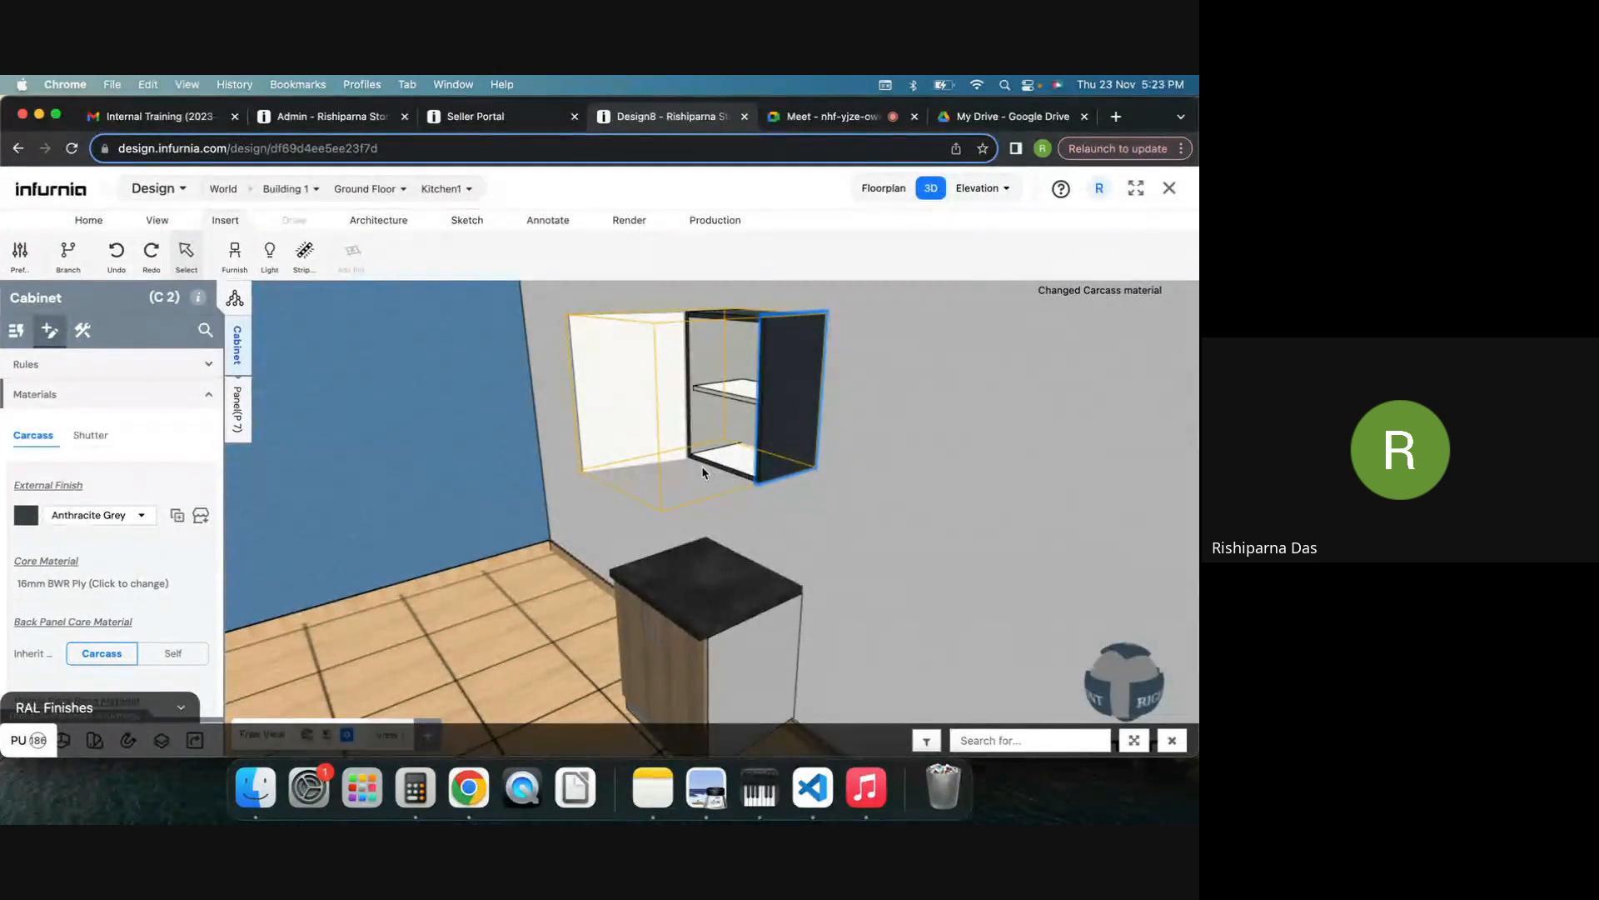
drag(851, 456, 900, 454)
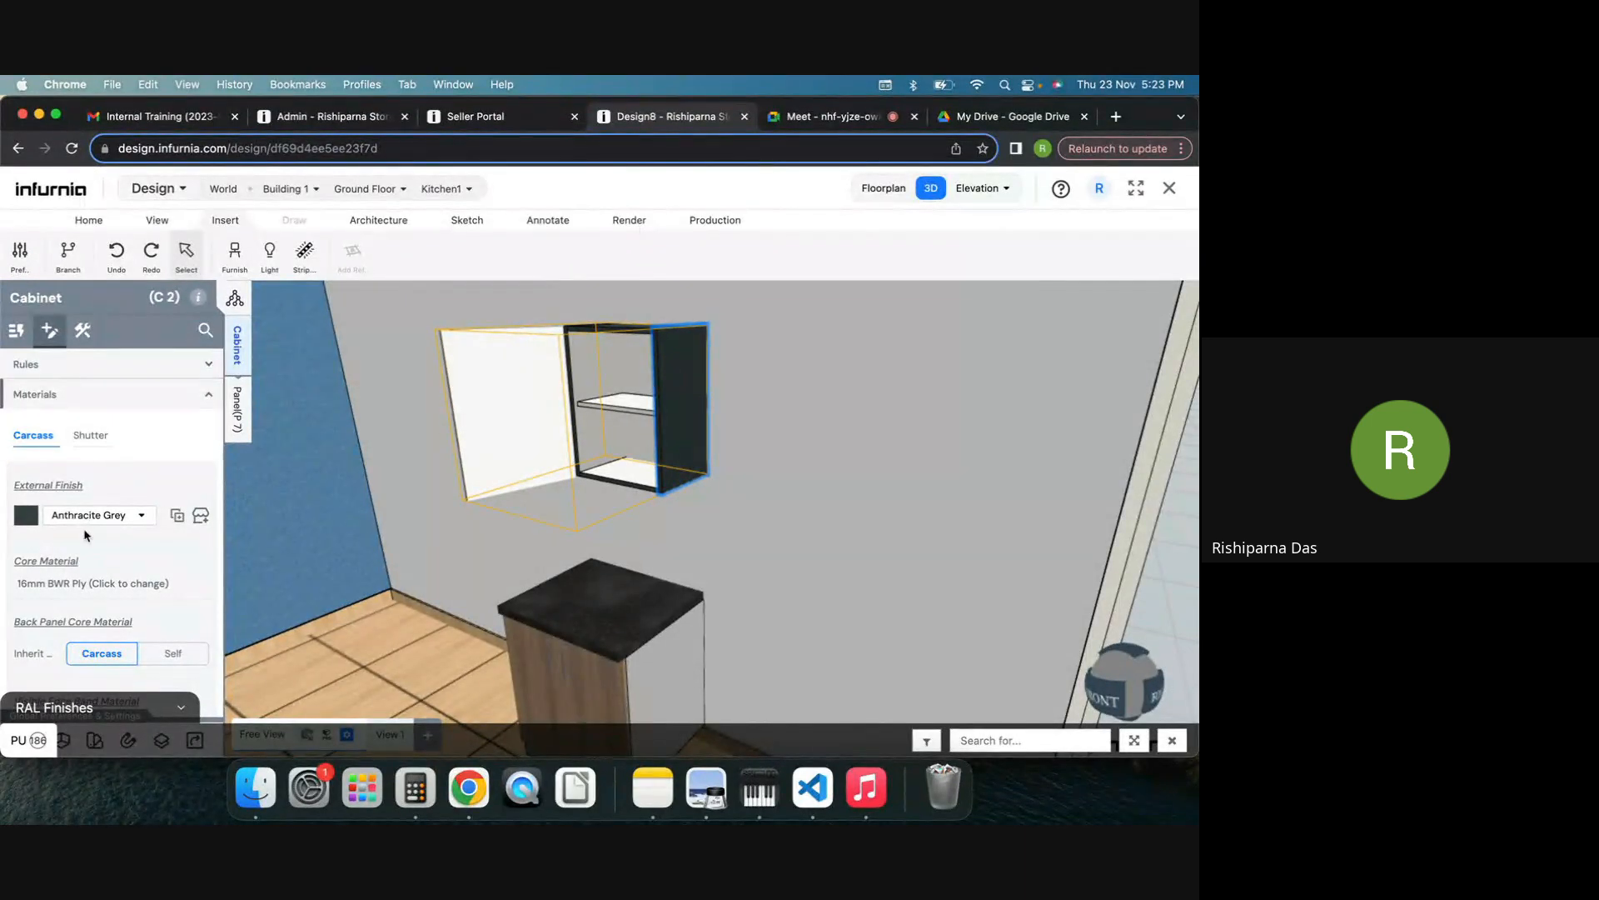
Step: Set the internal finish of the wall cabinet's carcass to American Cherry from the Veneer finishes
scroll(55, 635, down, 5)
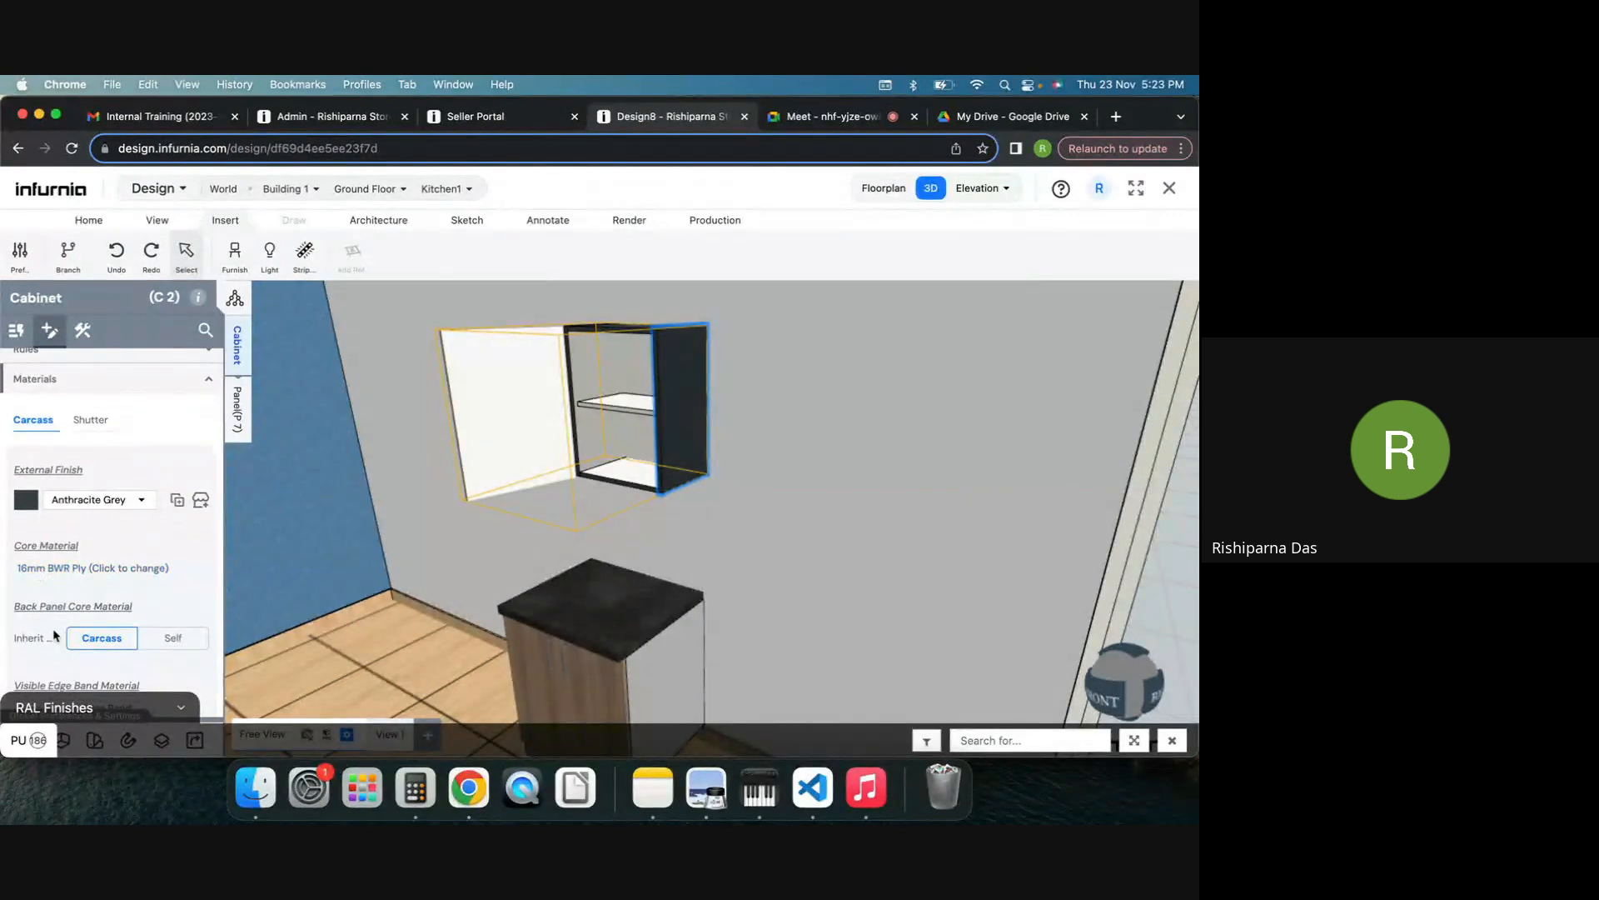
scroll(55, 635, down, 1)
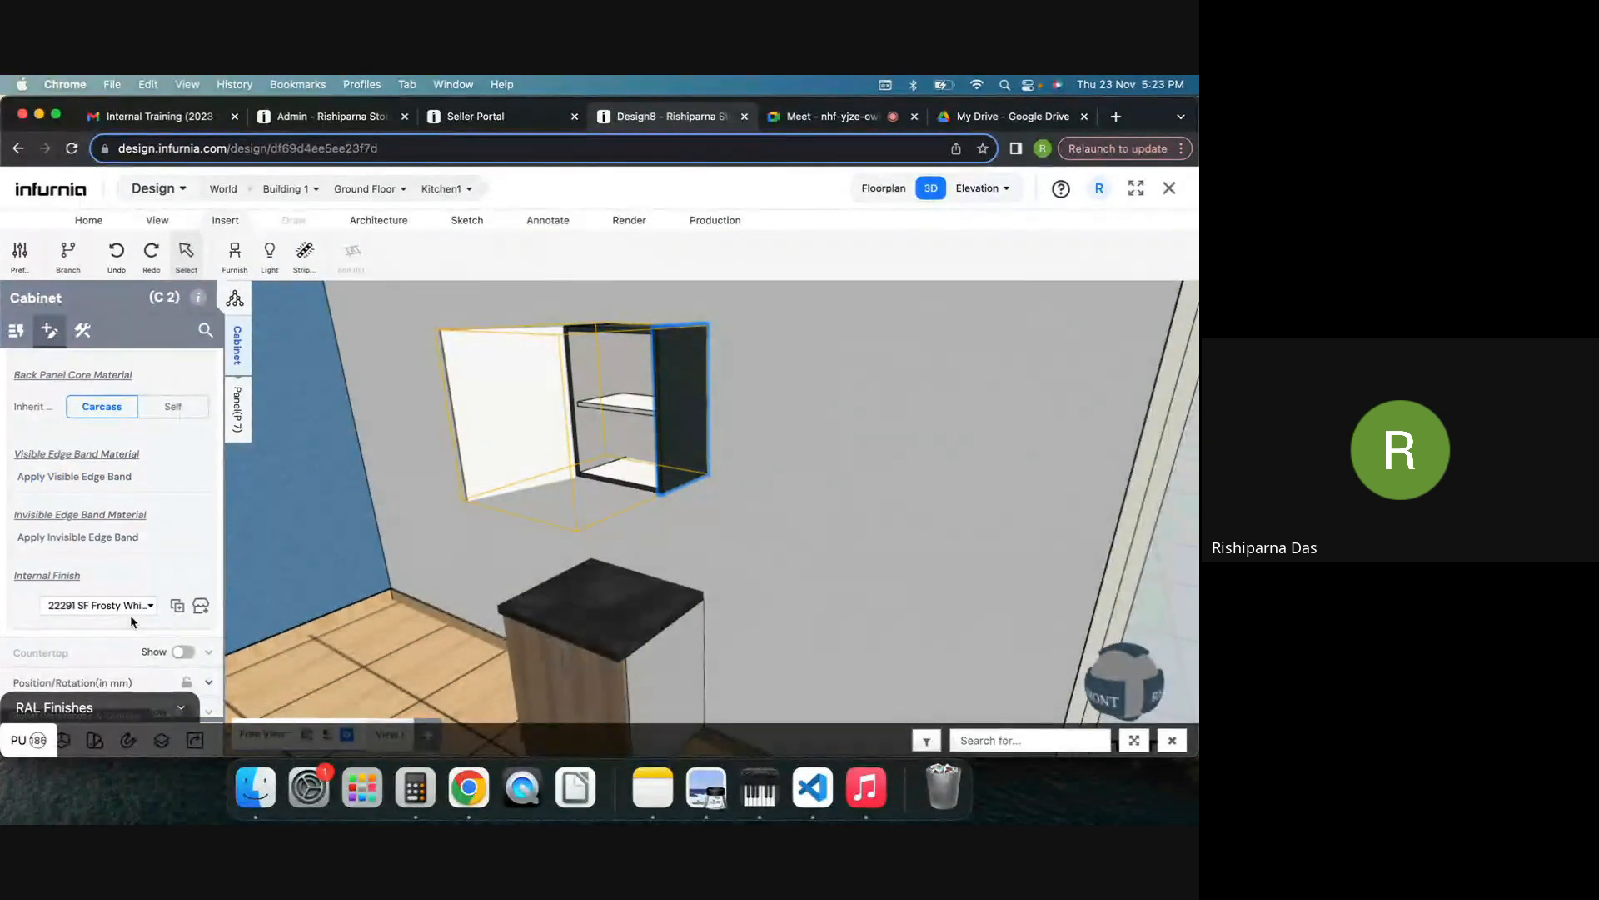
click(200, 607)
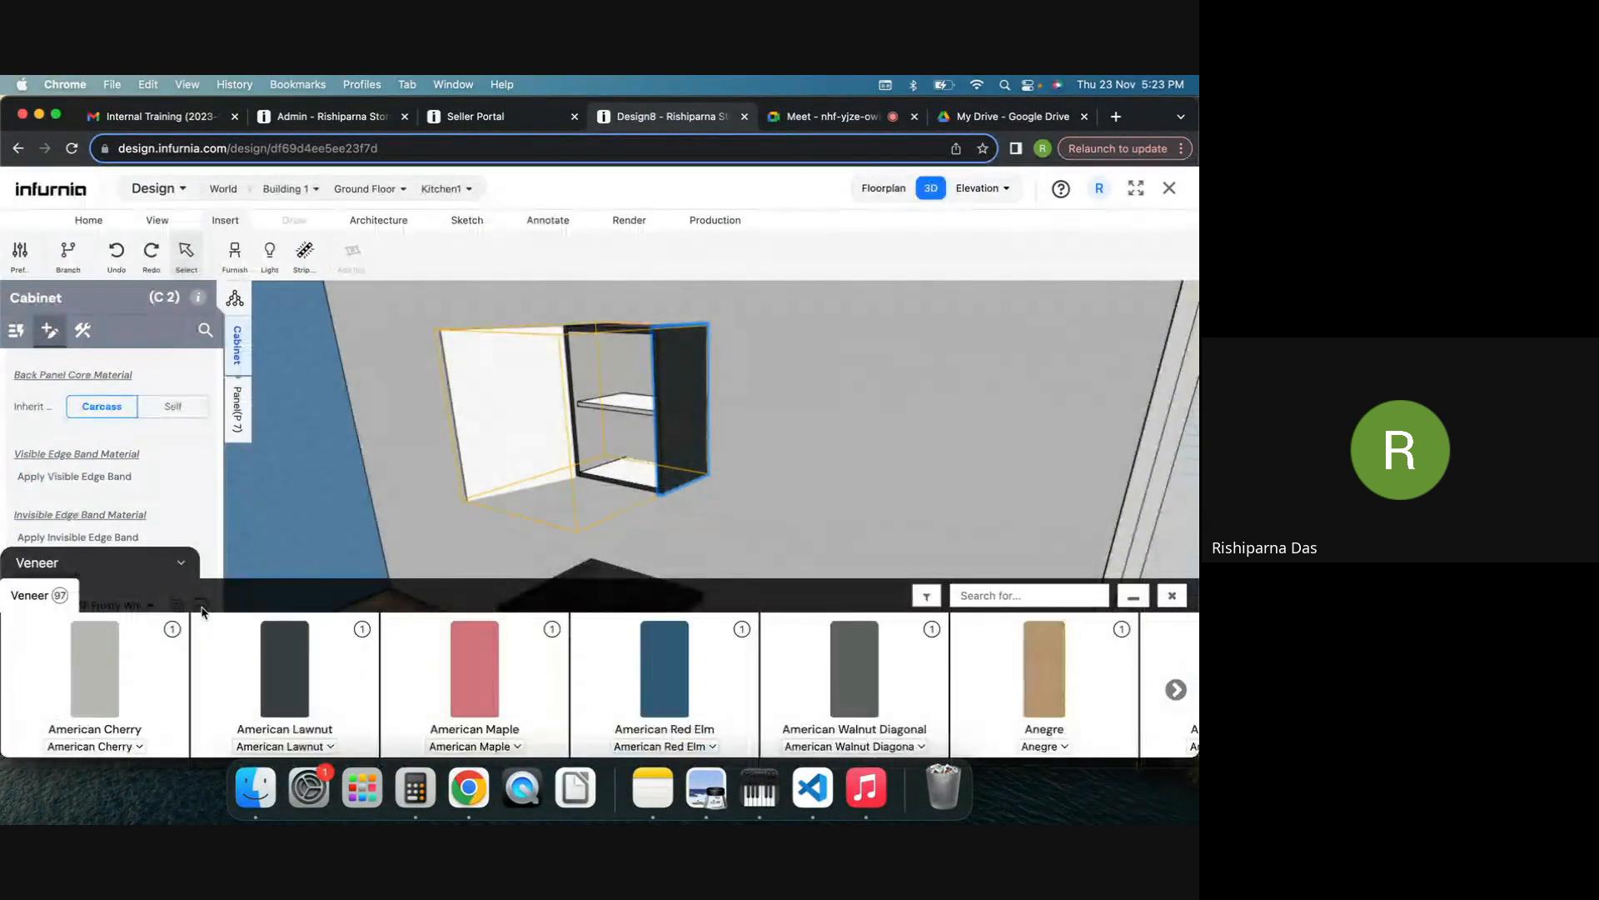
click(106, 652)
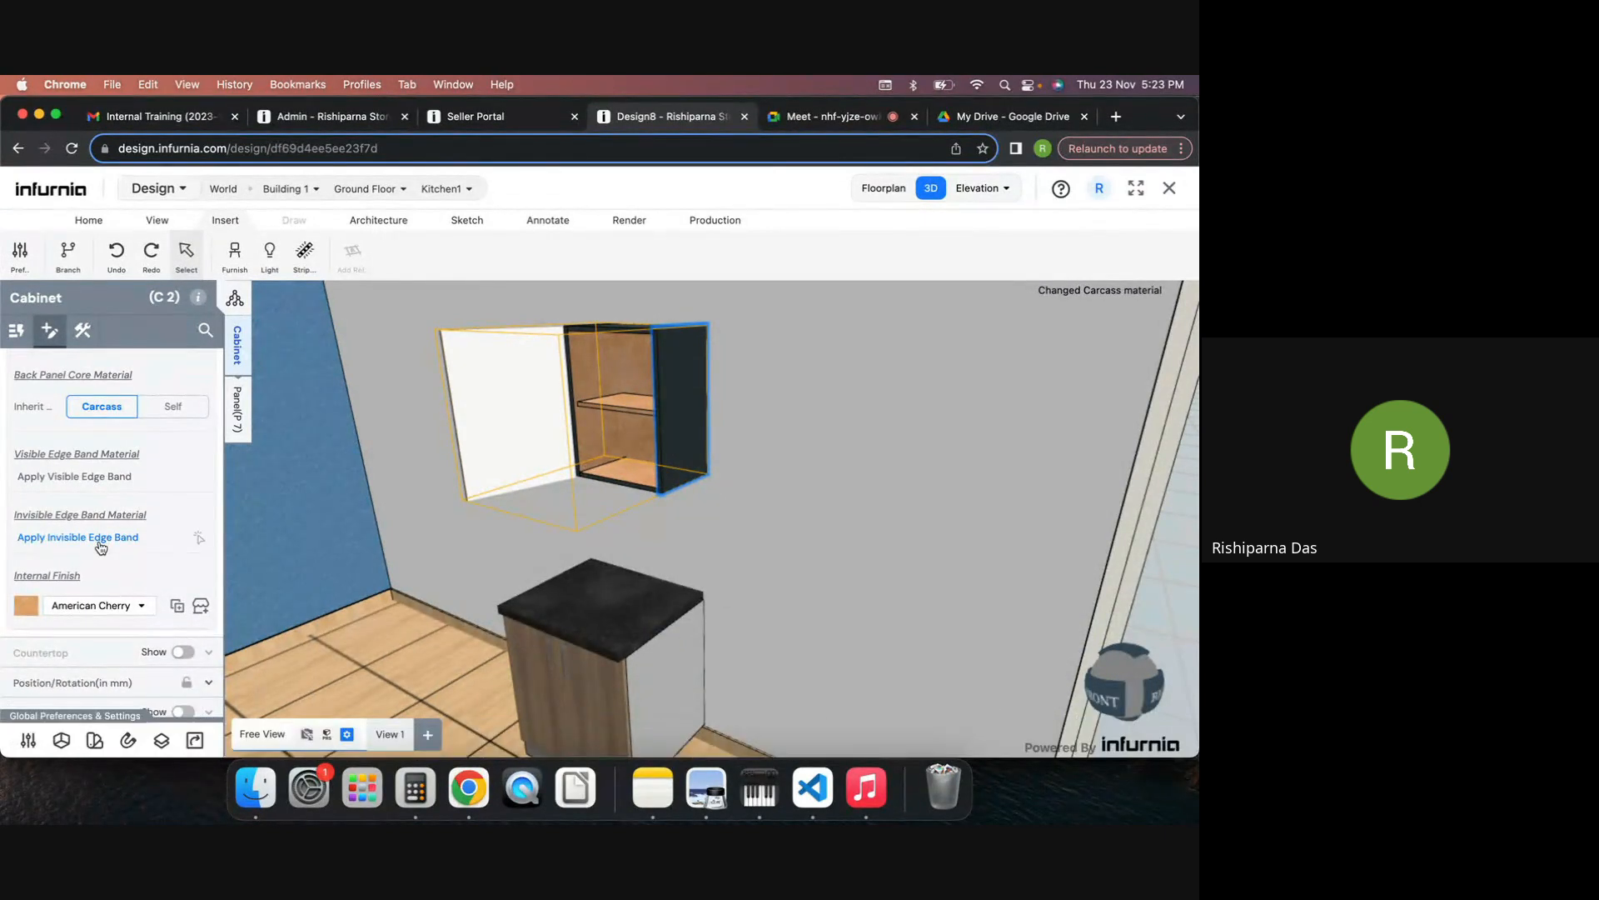
Step: Change the core material of the wall cabinet's carcass to 25mm BWR Ply
scroll(101, 548, up, 2)
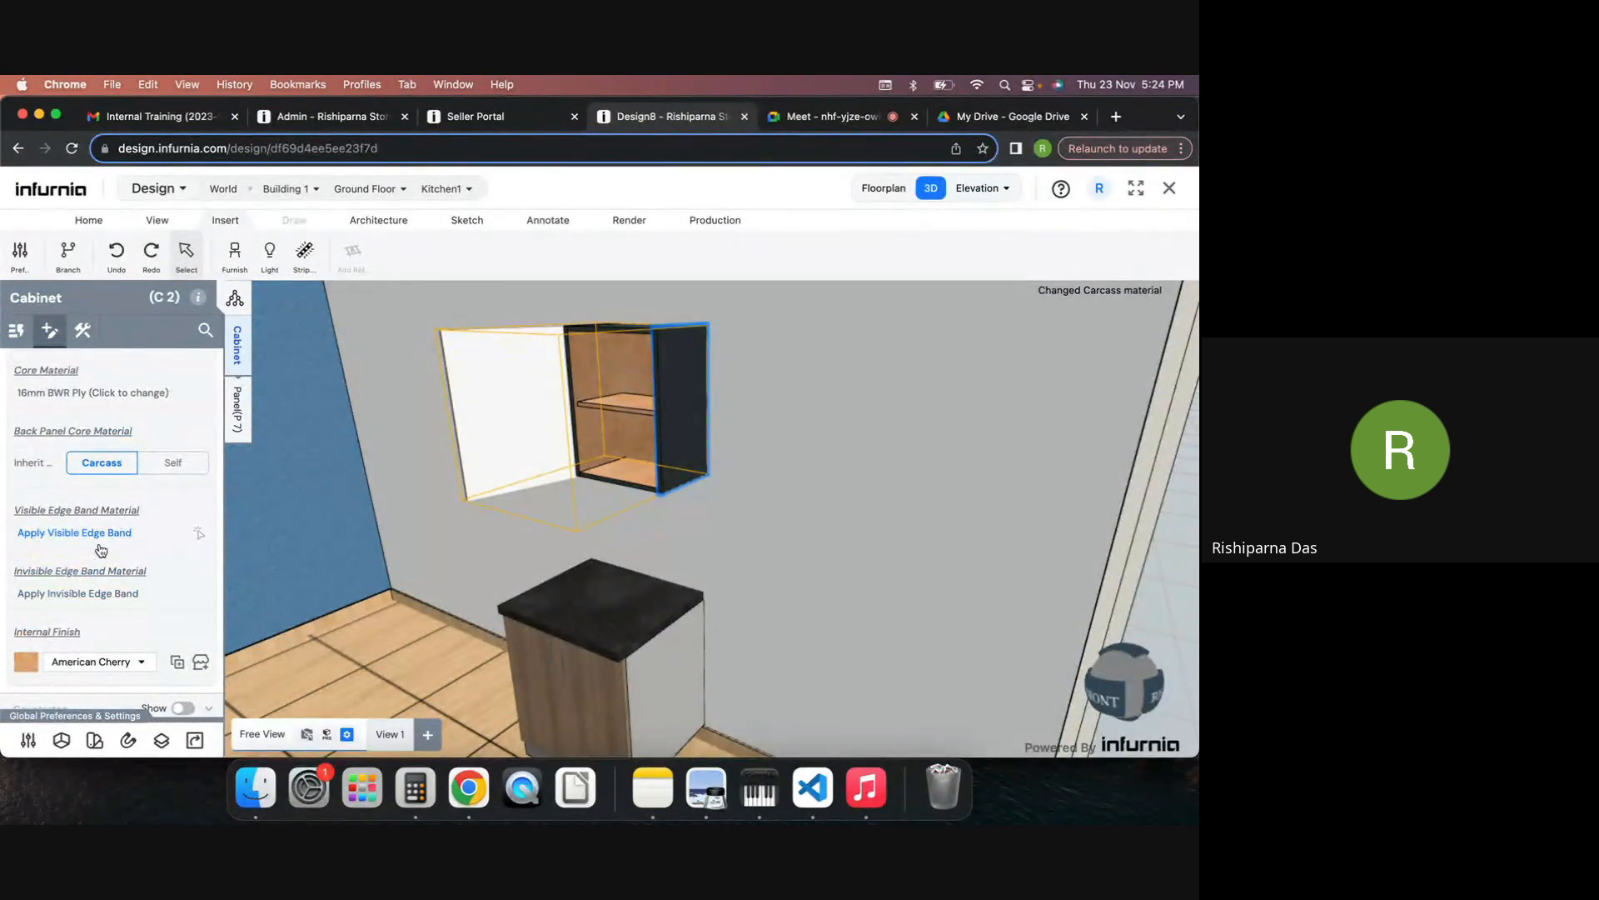
scroll(100, 550, up, 1)
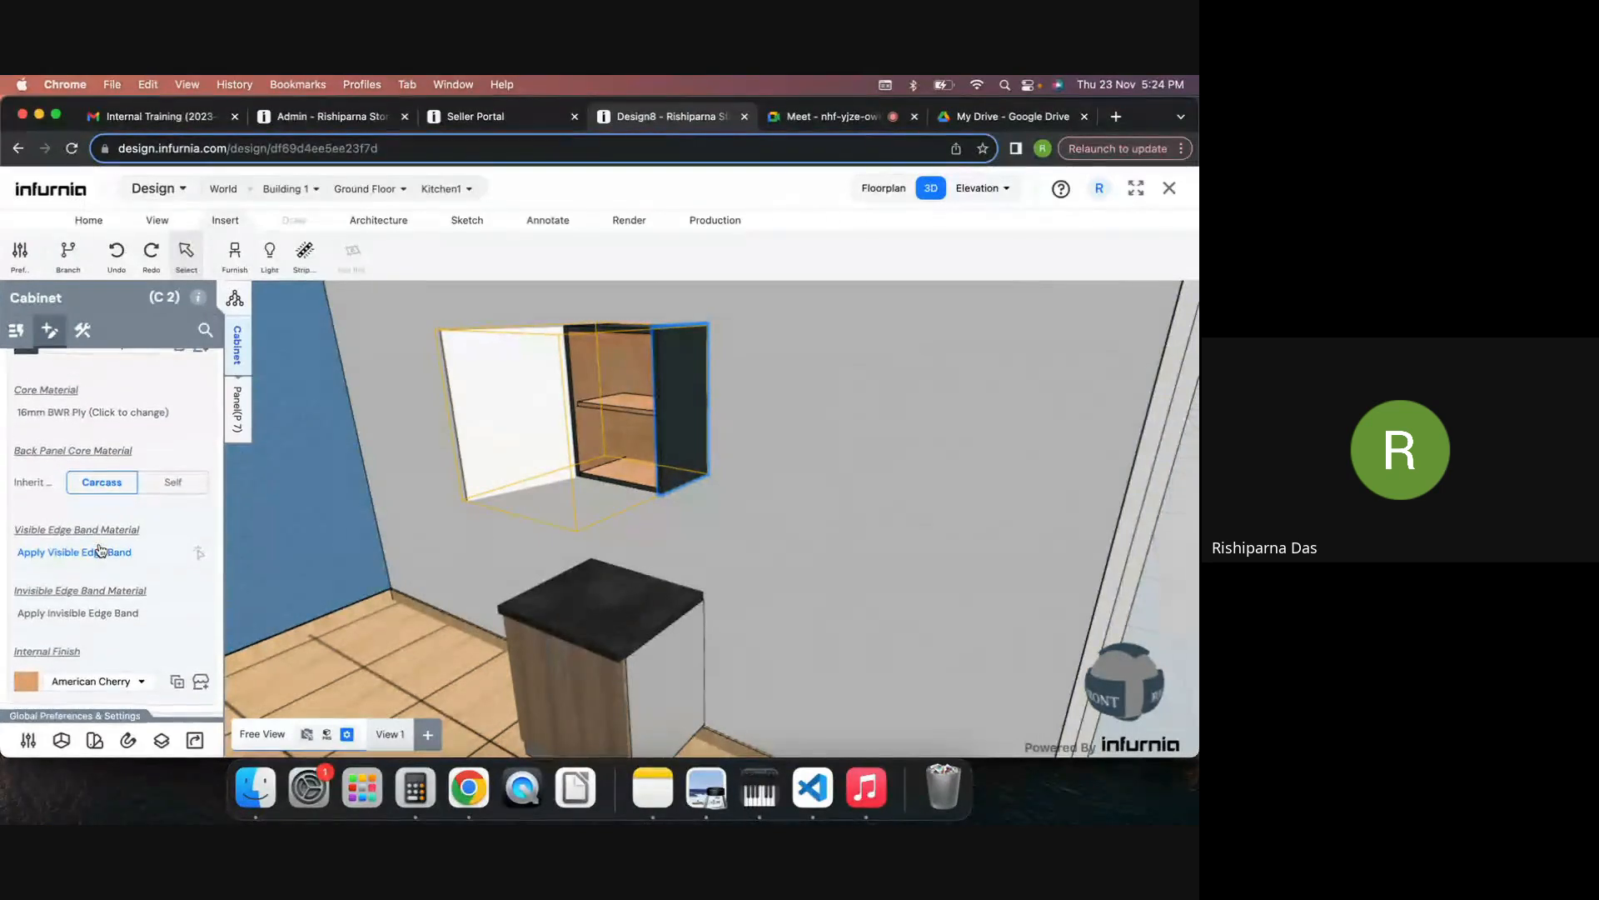
scroll(99, 550, up, 4)
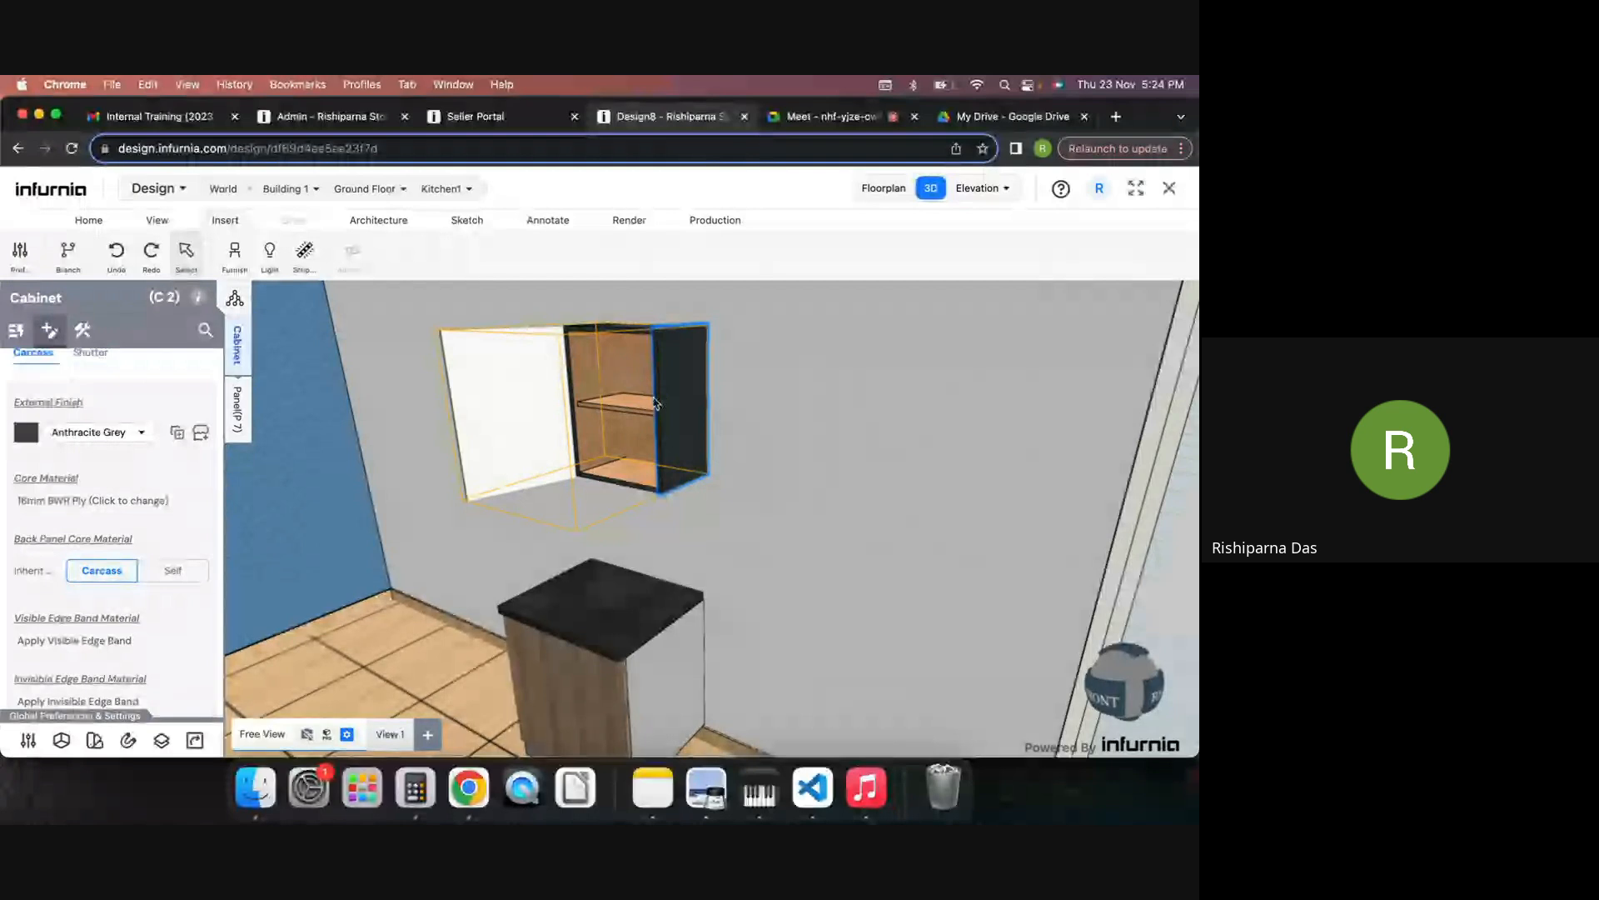
click(116, 510)
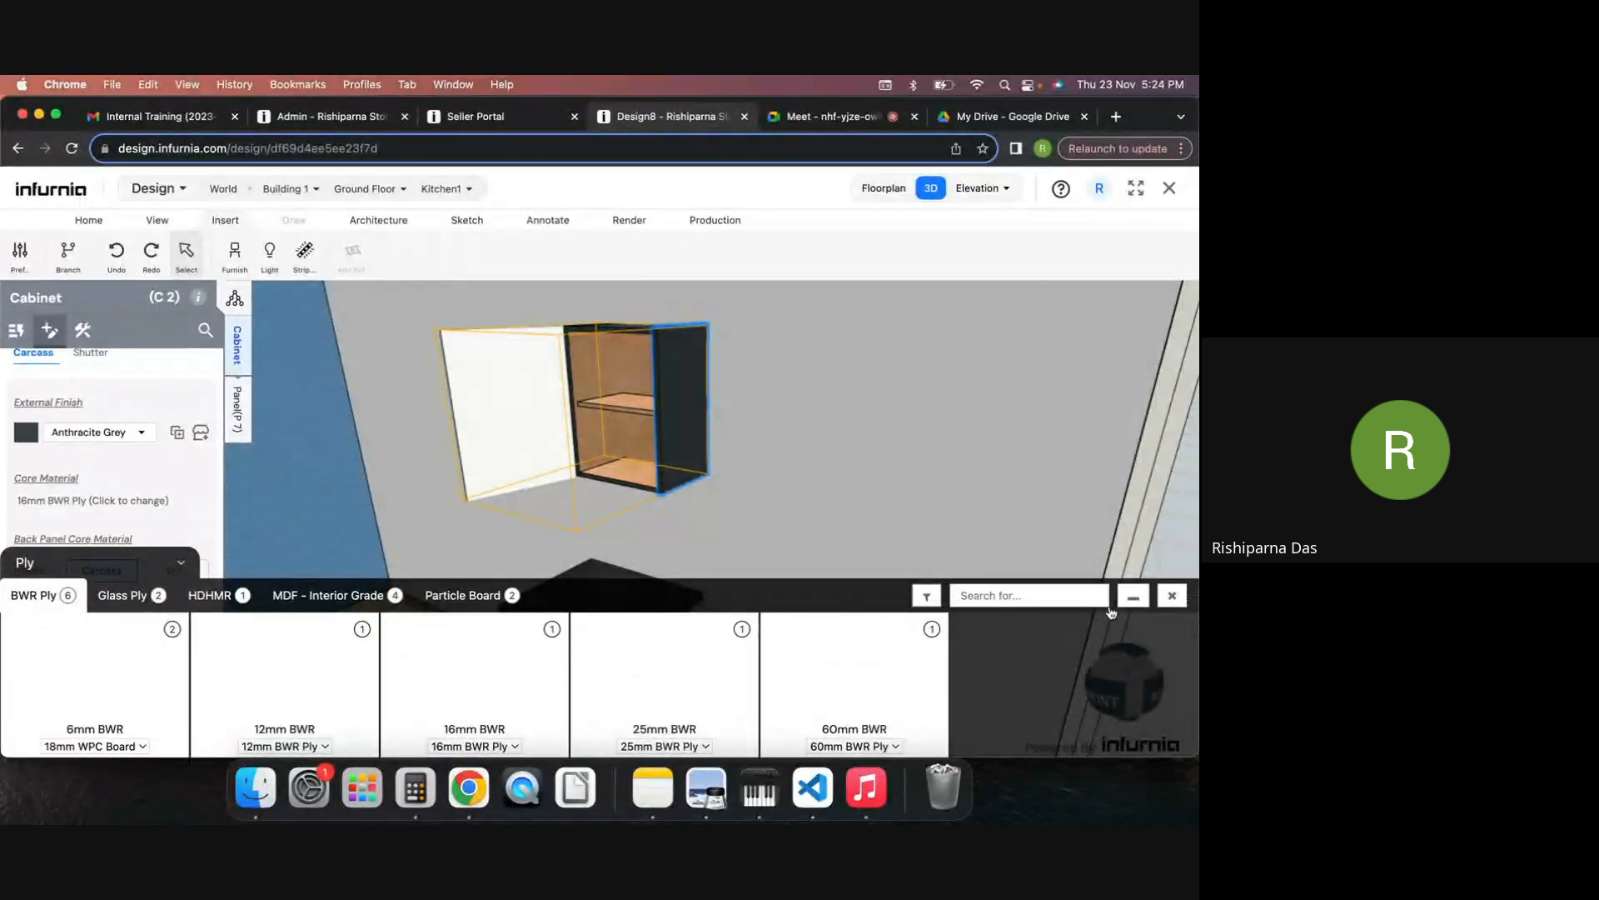
click(683, 678)
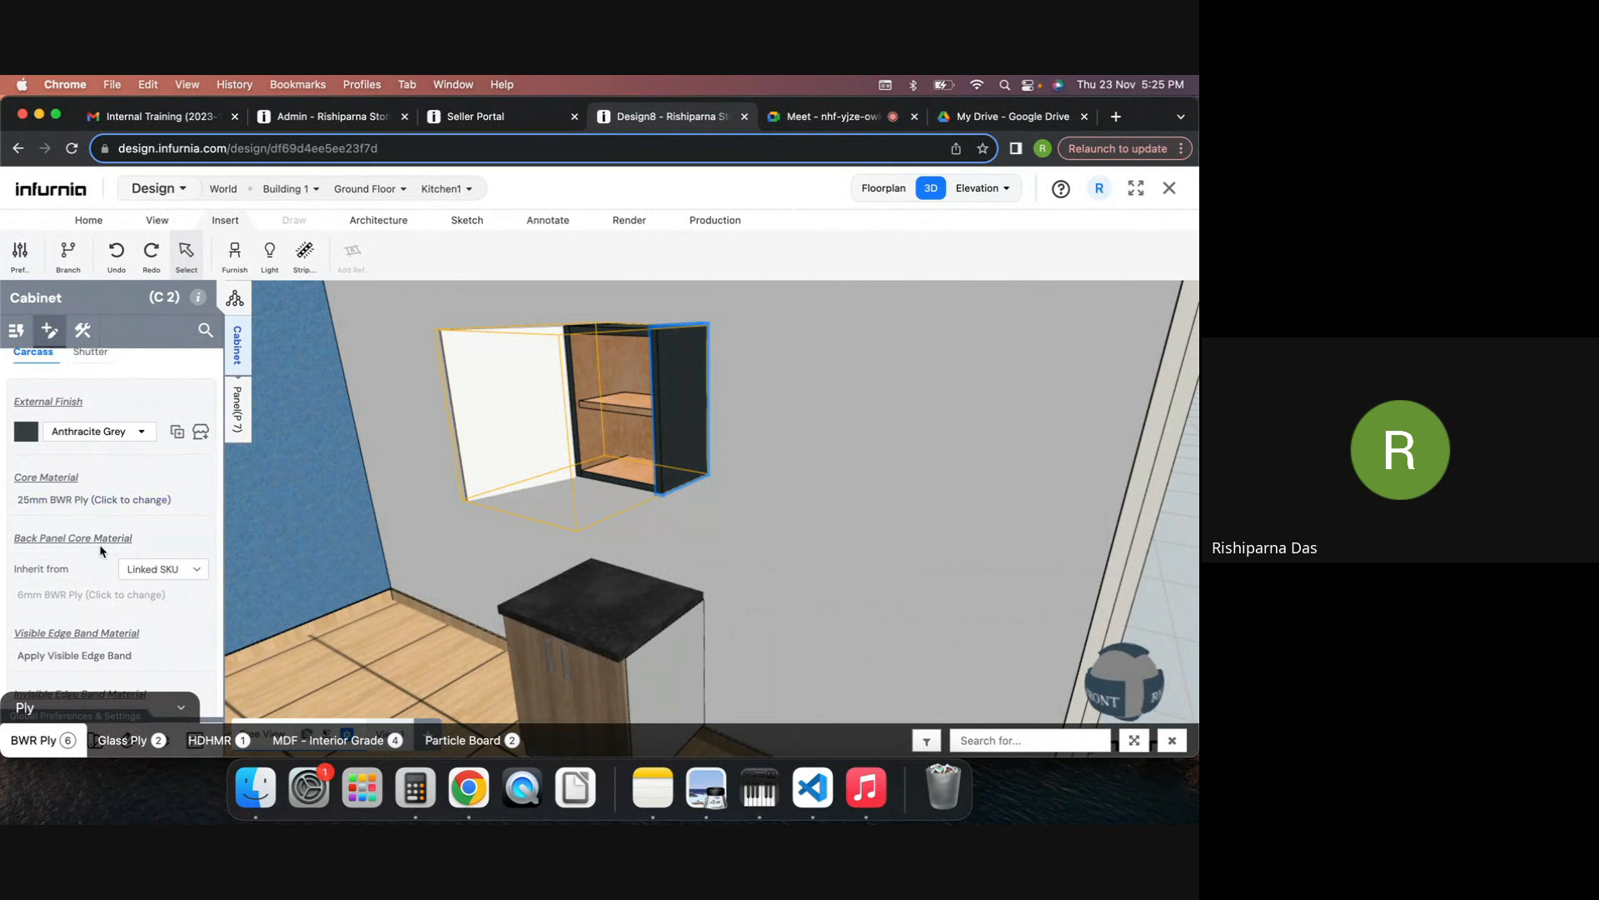
Step: Check the inheritance options for the carcass's back panel core material, keeping Linked SKU selected
scroll(104, 550, down, 1)
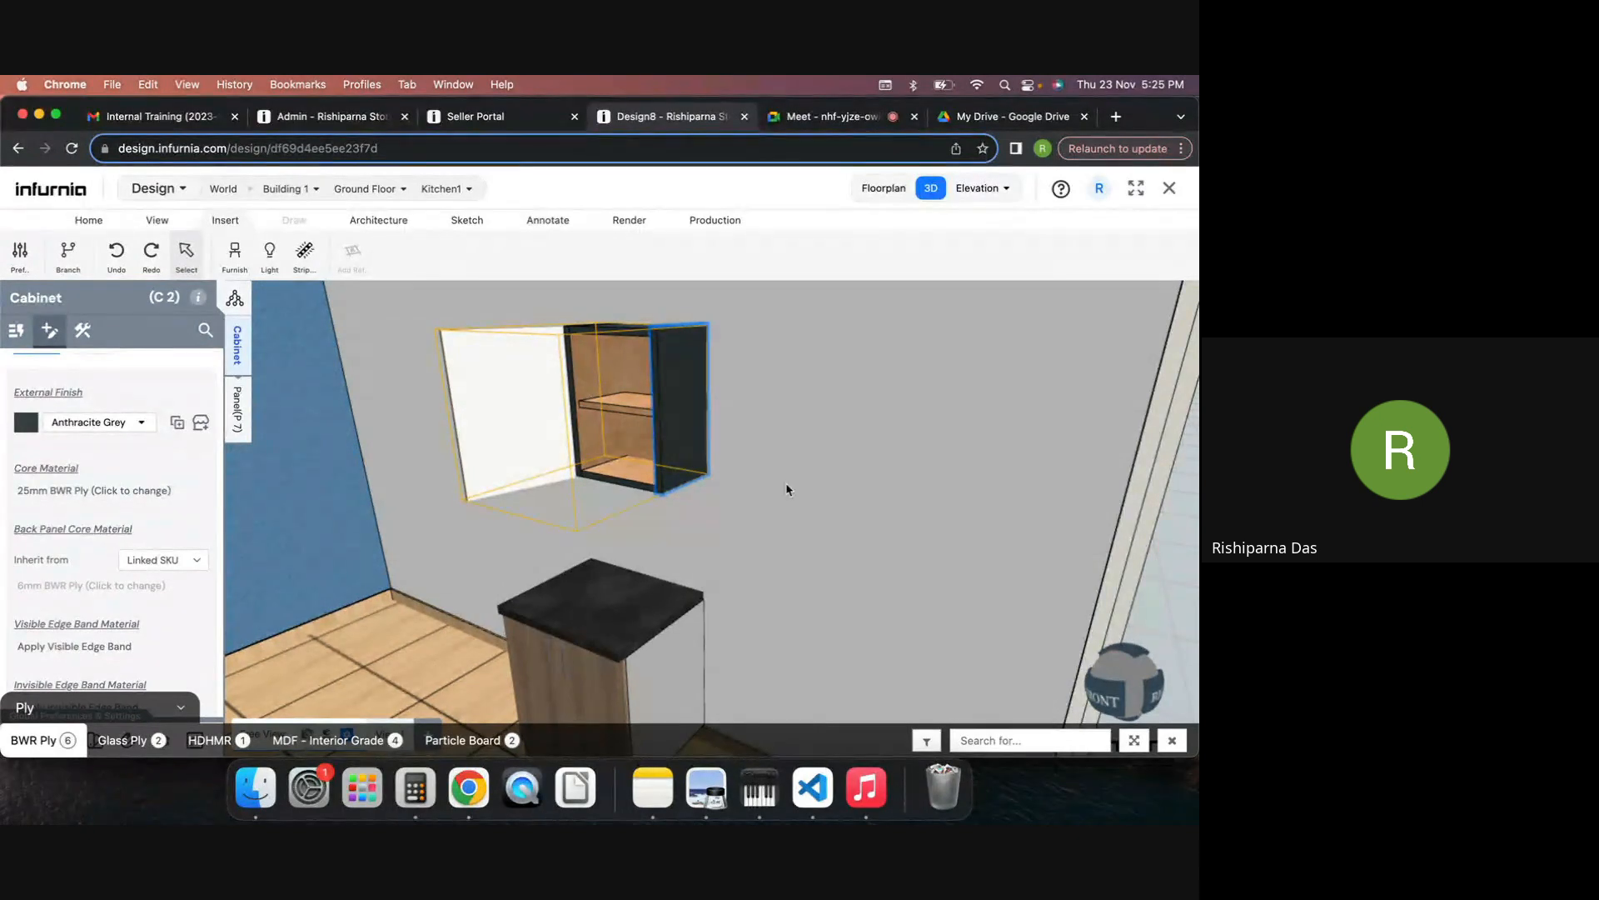
drag(786, 490, 813, 486)
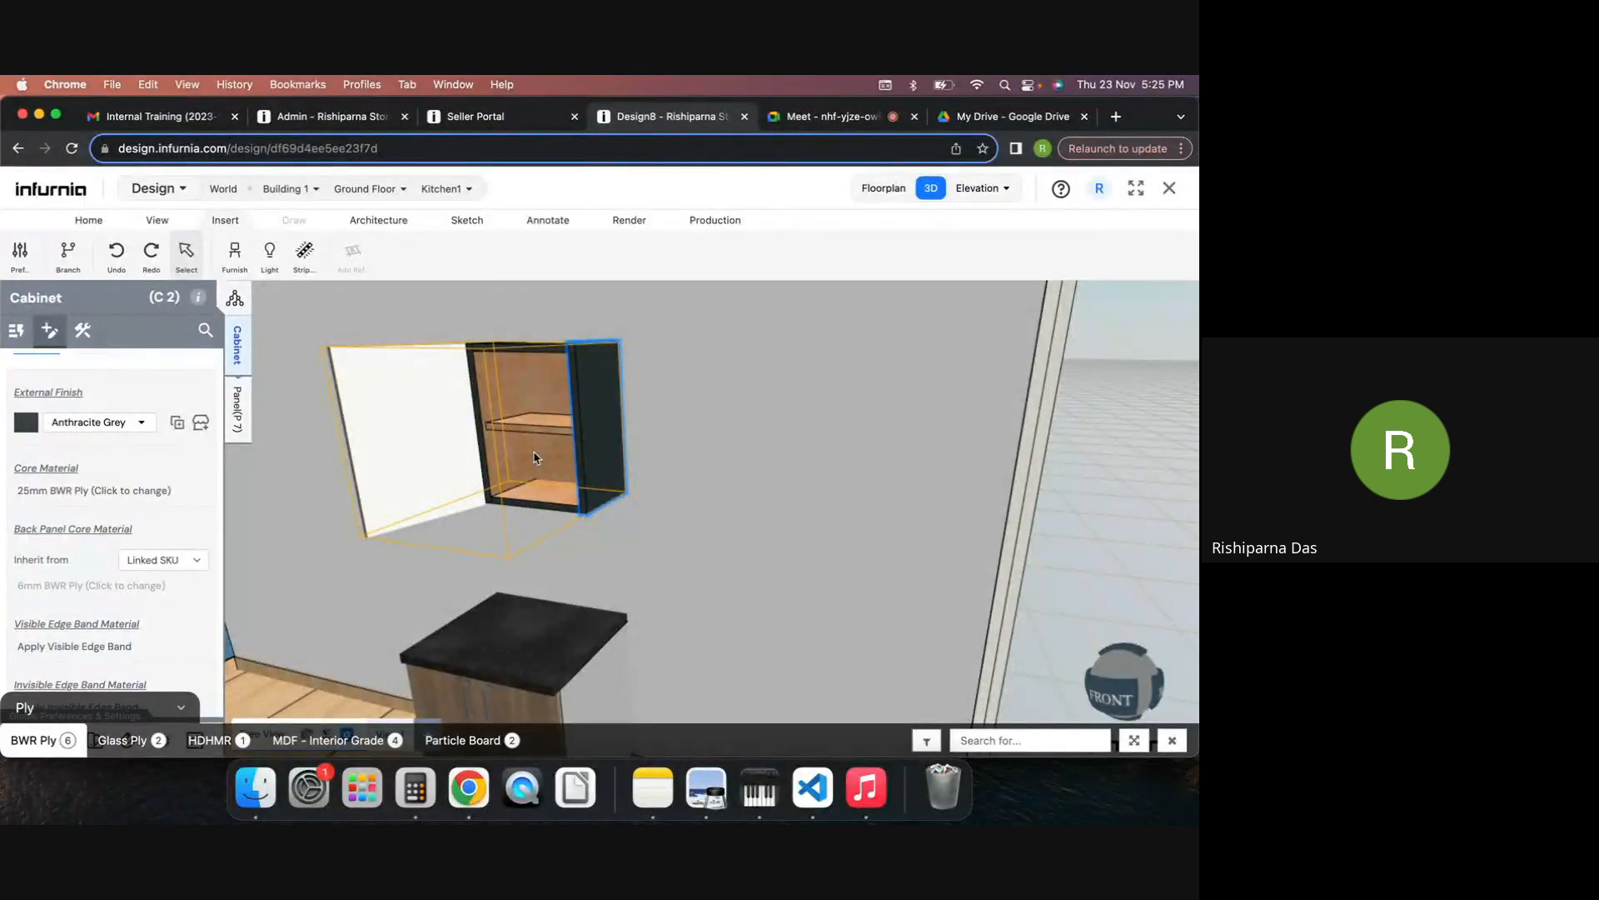
click(155, 562)
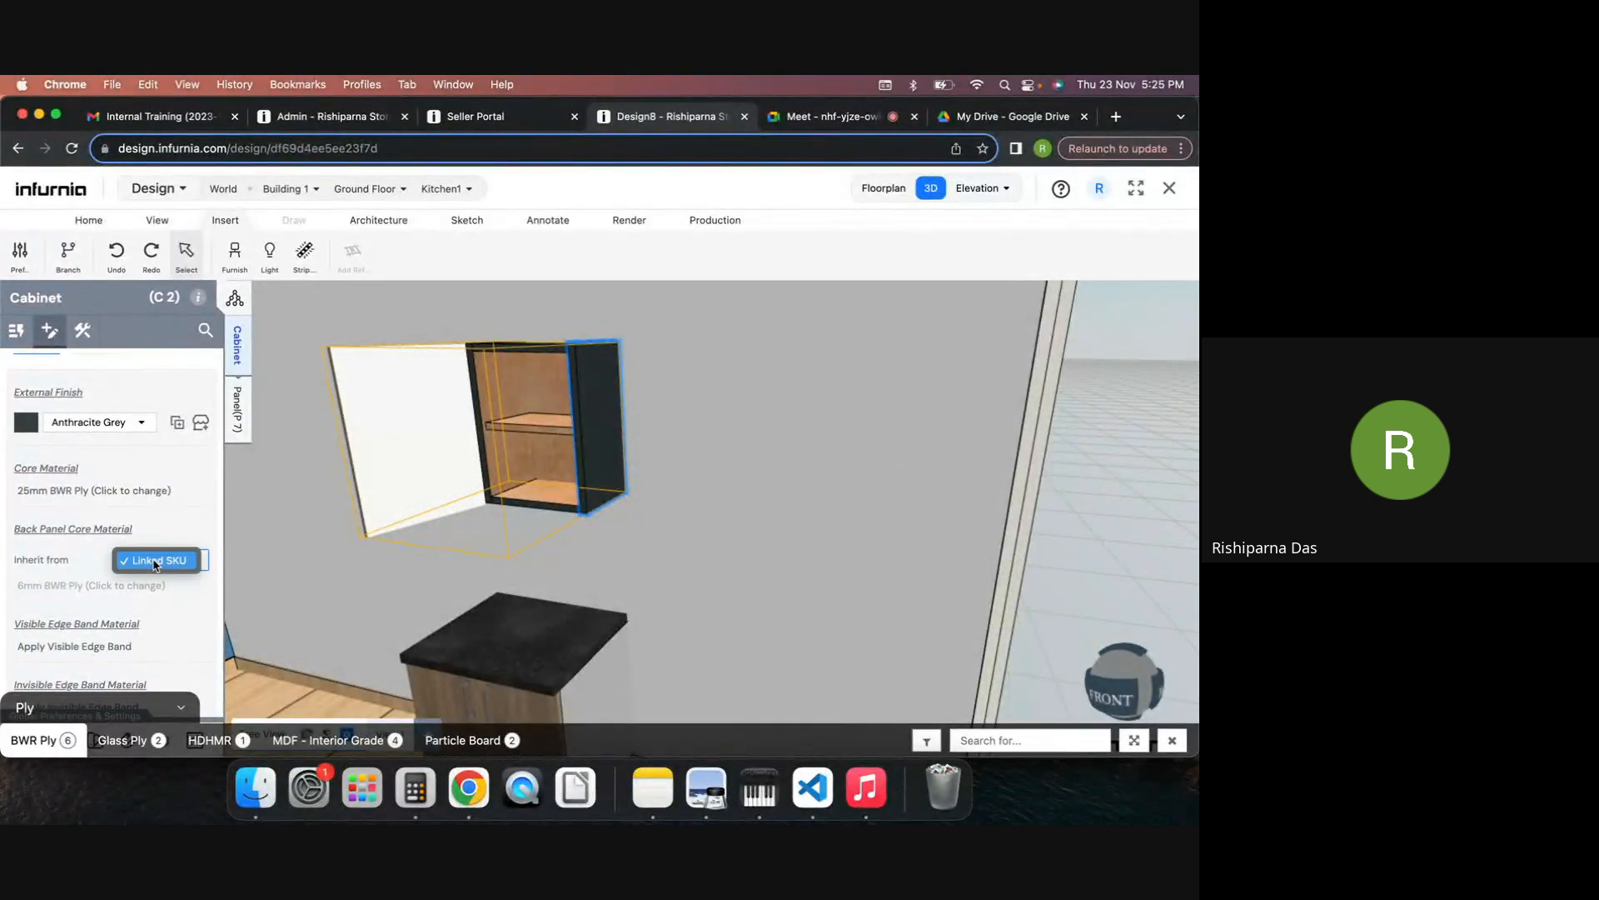
click(155, 563)
scroll(60, 491, down, 2)
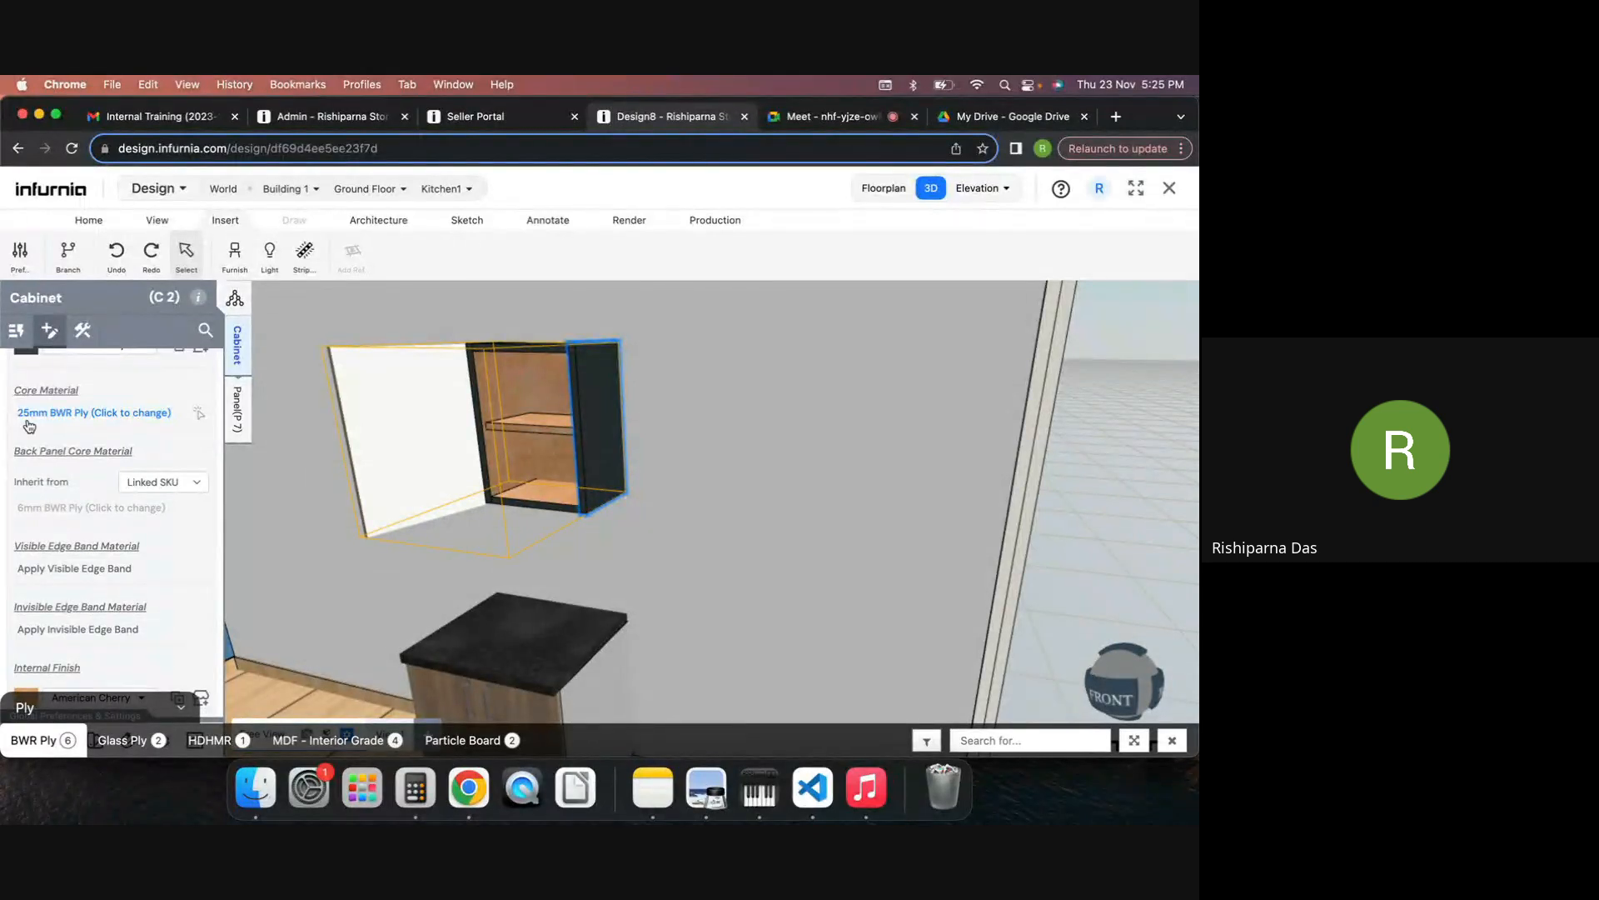
scroll(60, 474, up, 1)
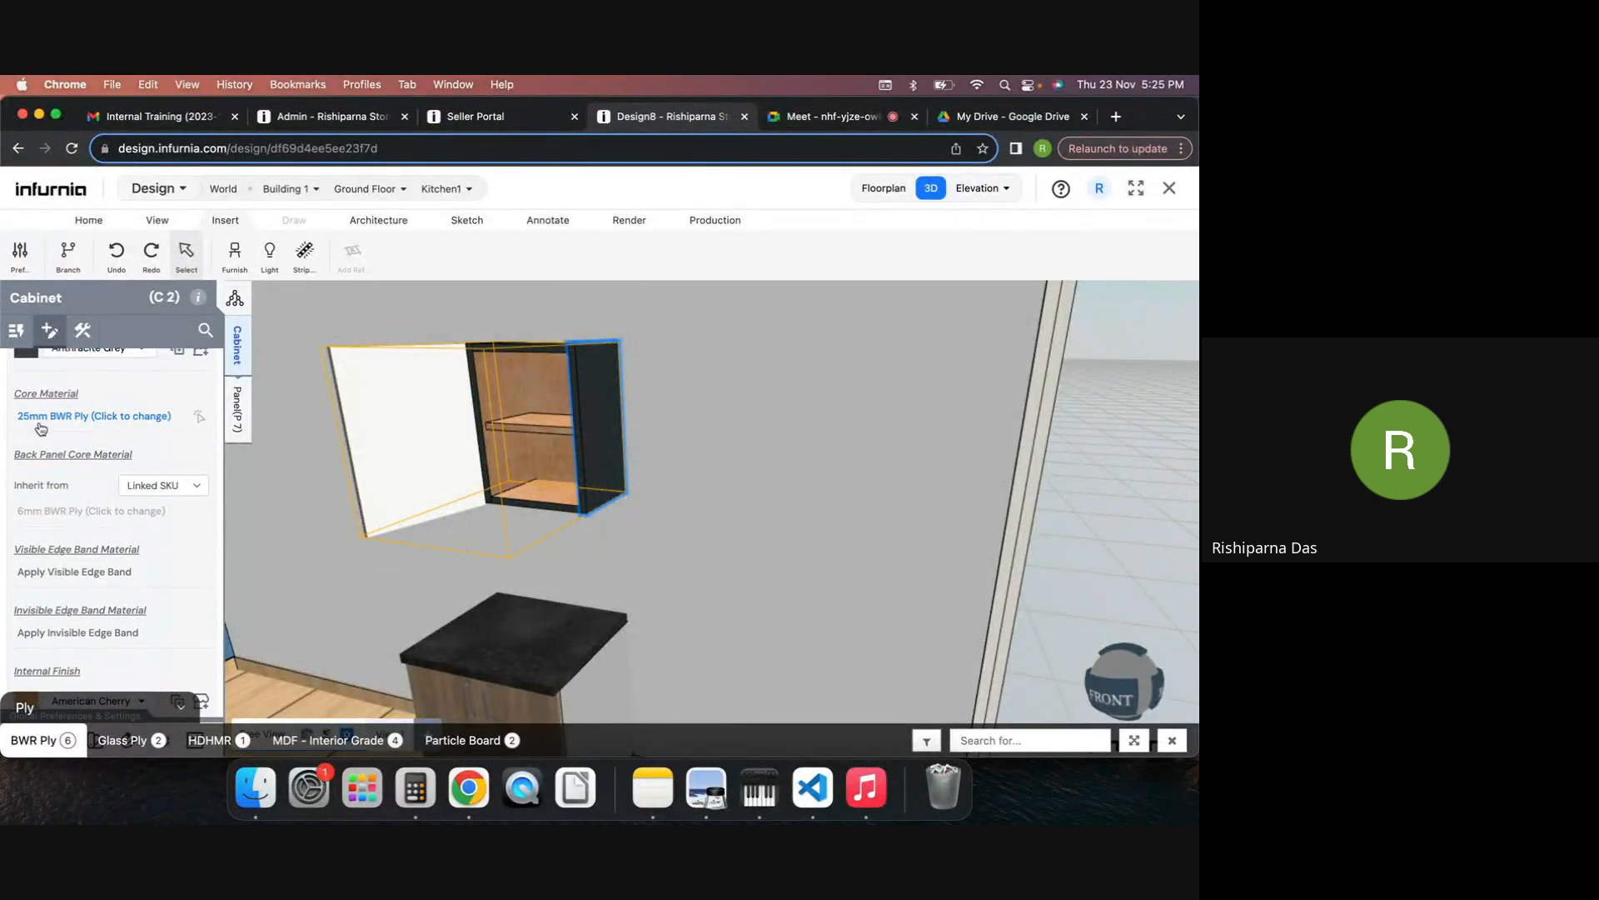
Step: Switch to the Admin portal, open the Ply hardware category and view the SKU properties of 25mm BWR Ply
click(313, 125)
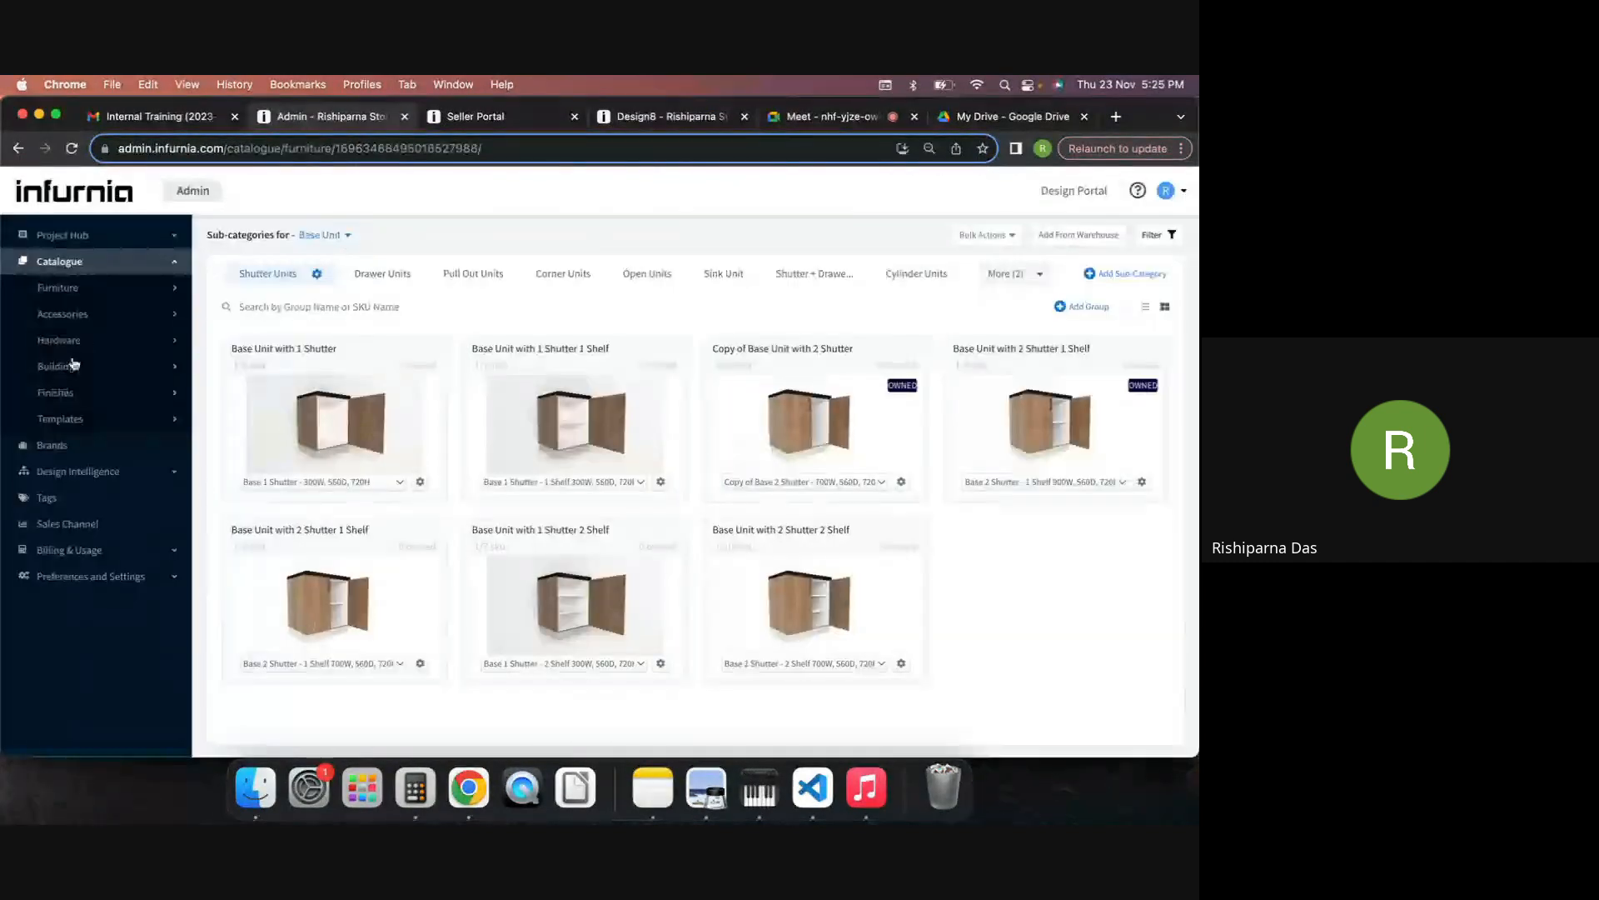
click(81, 348)
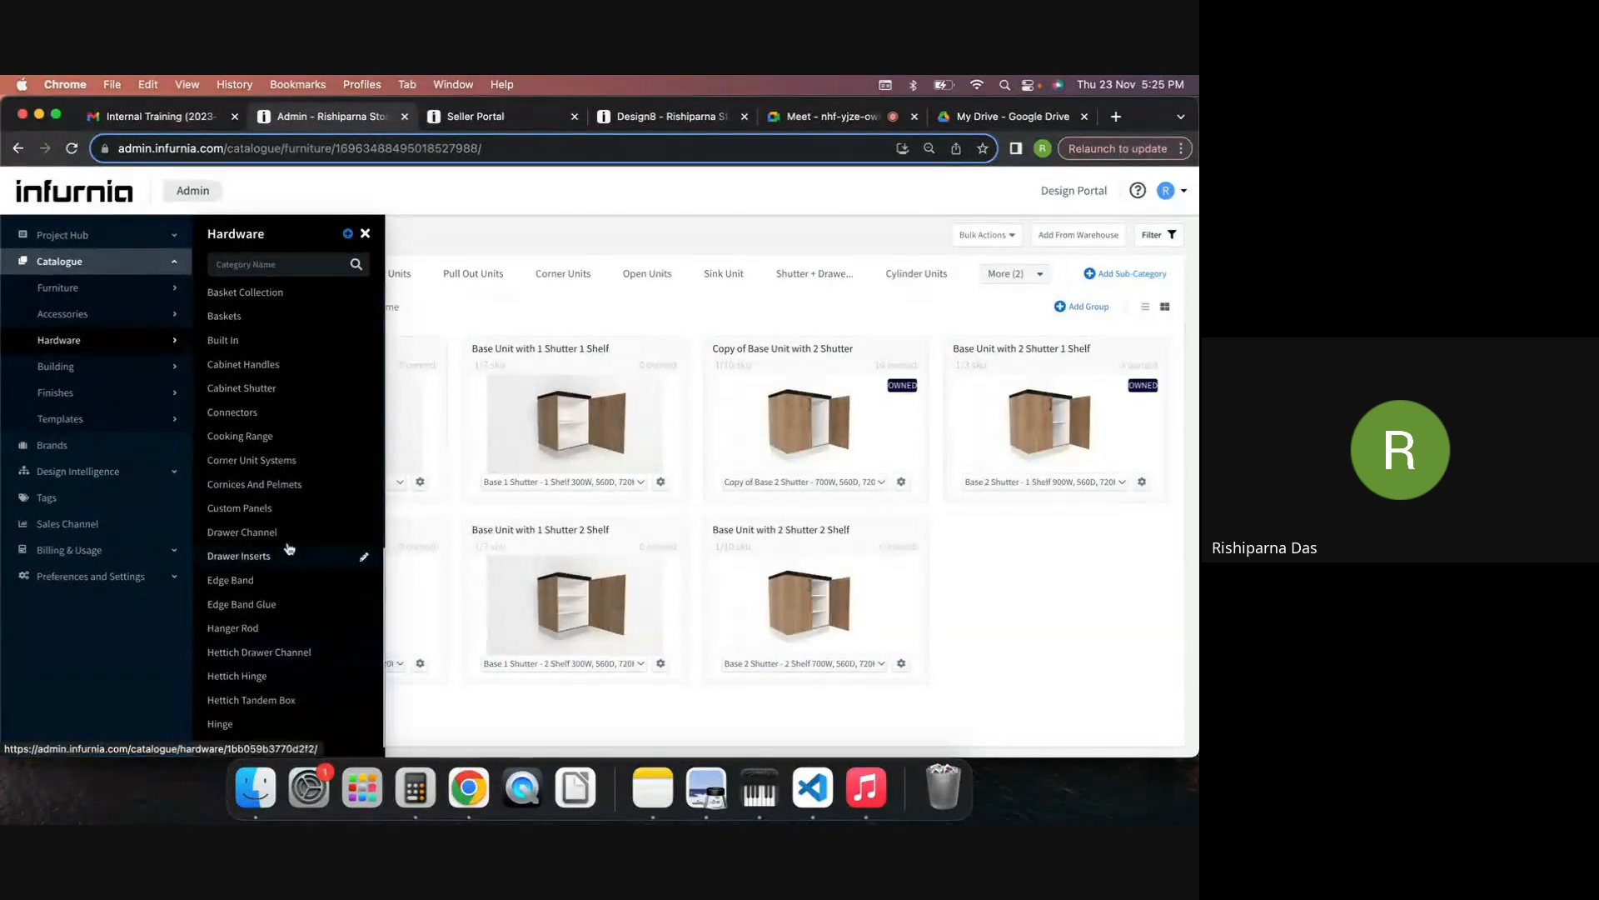
scroll(278, 672, down, 1)
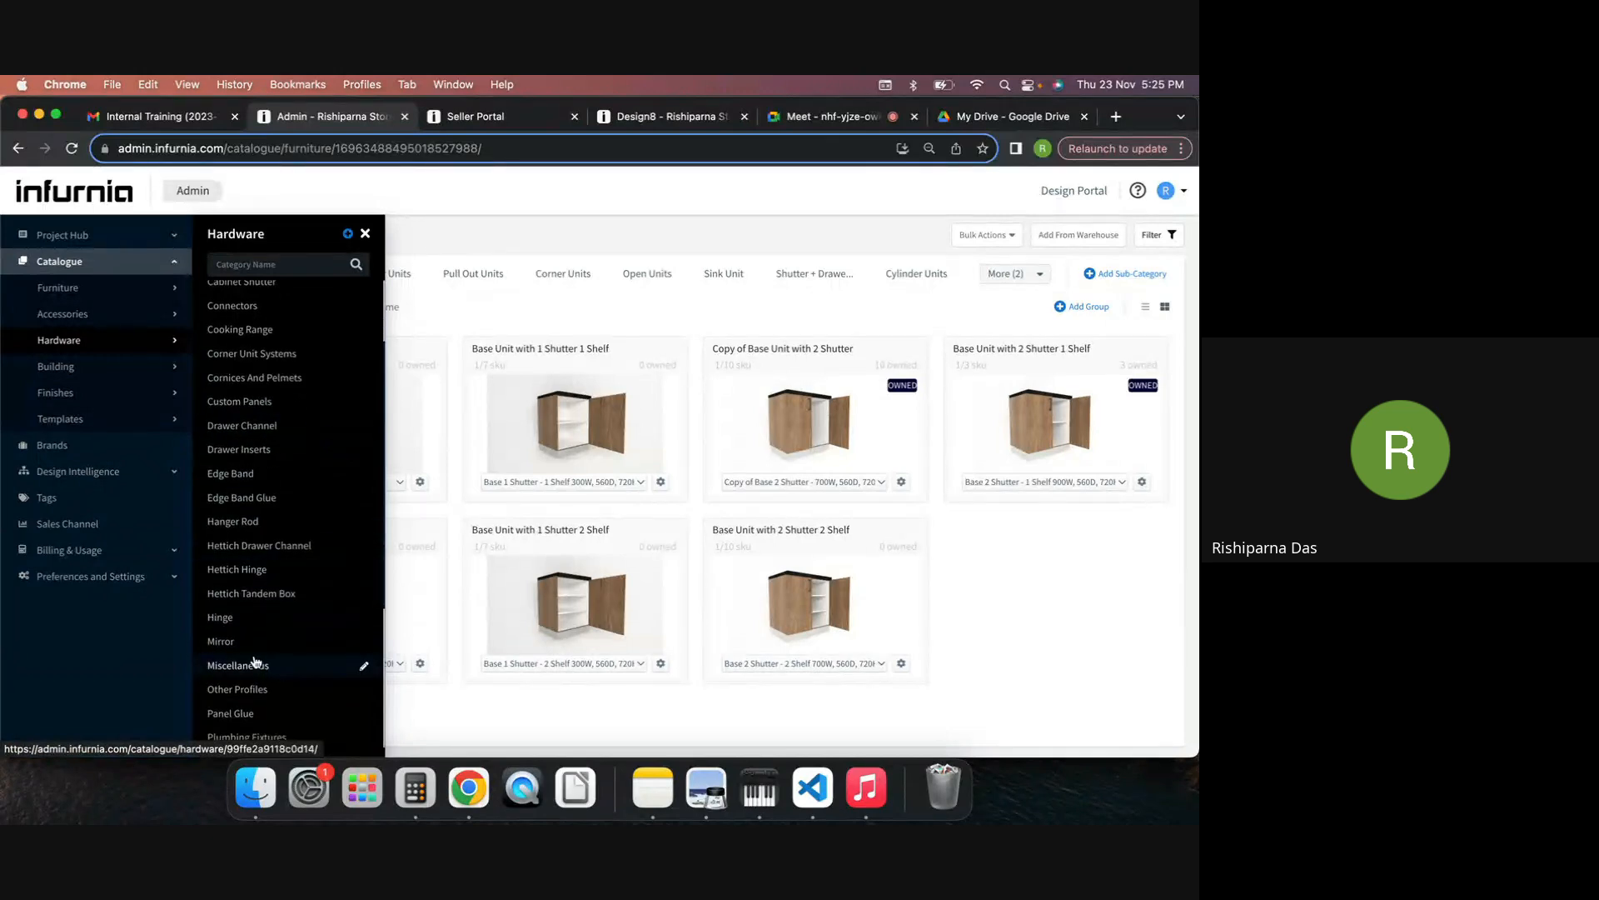
click(256, 664)
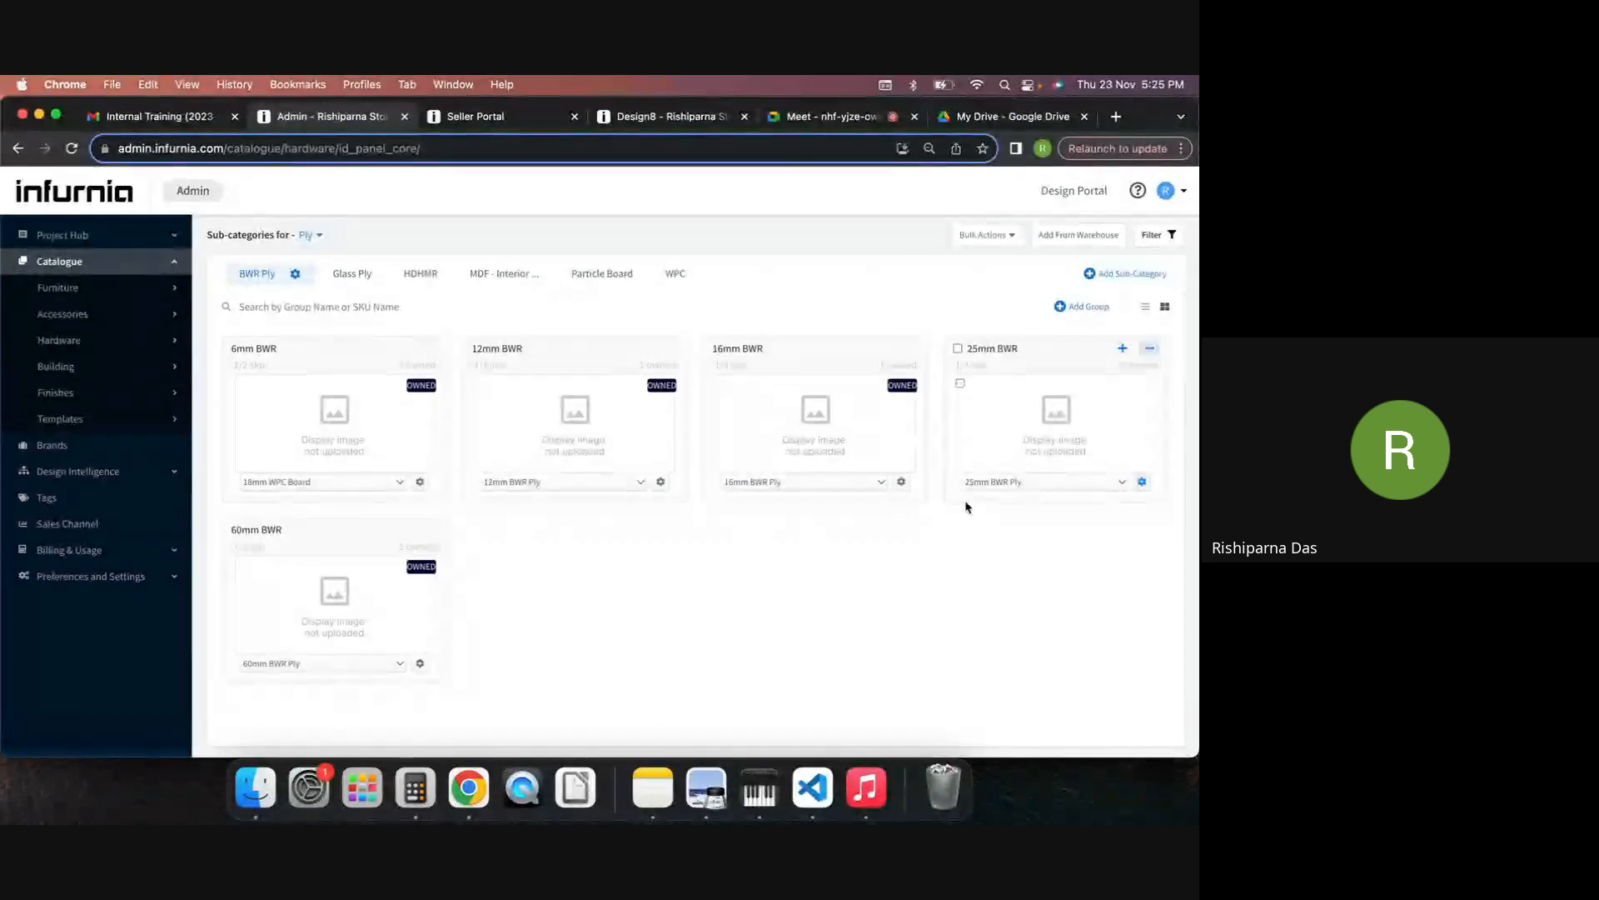
click(1142, 482)
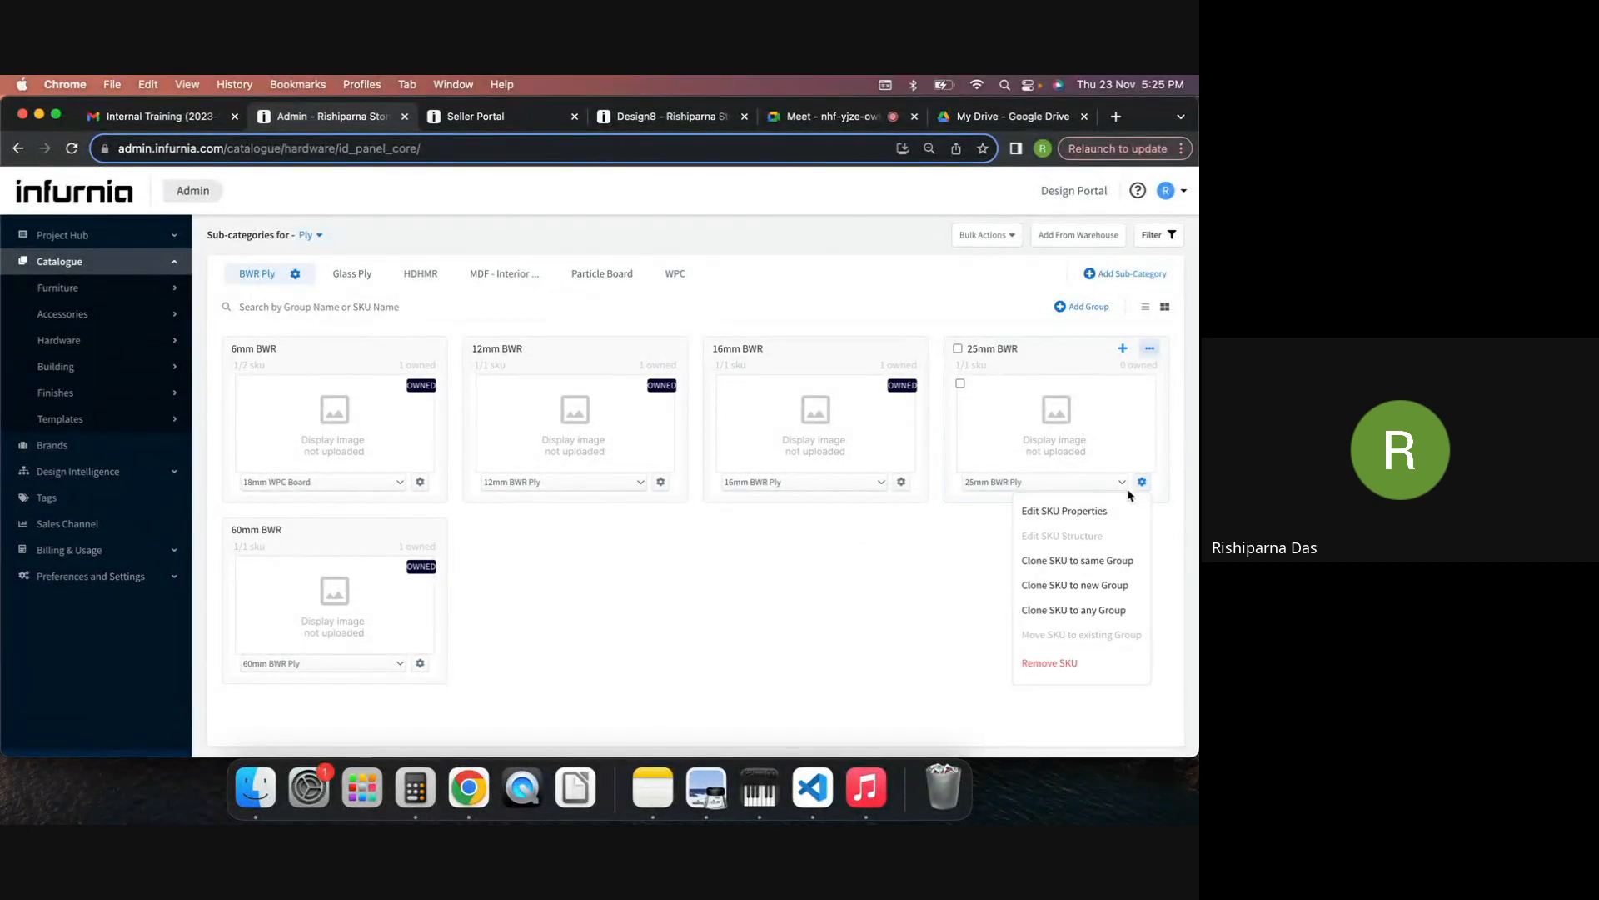
click(1103, 509)
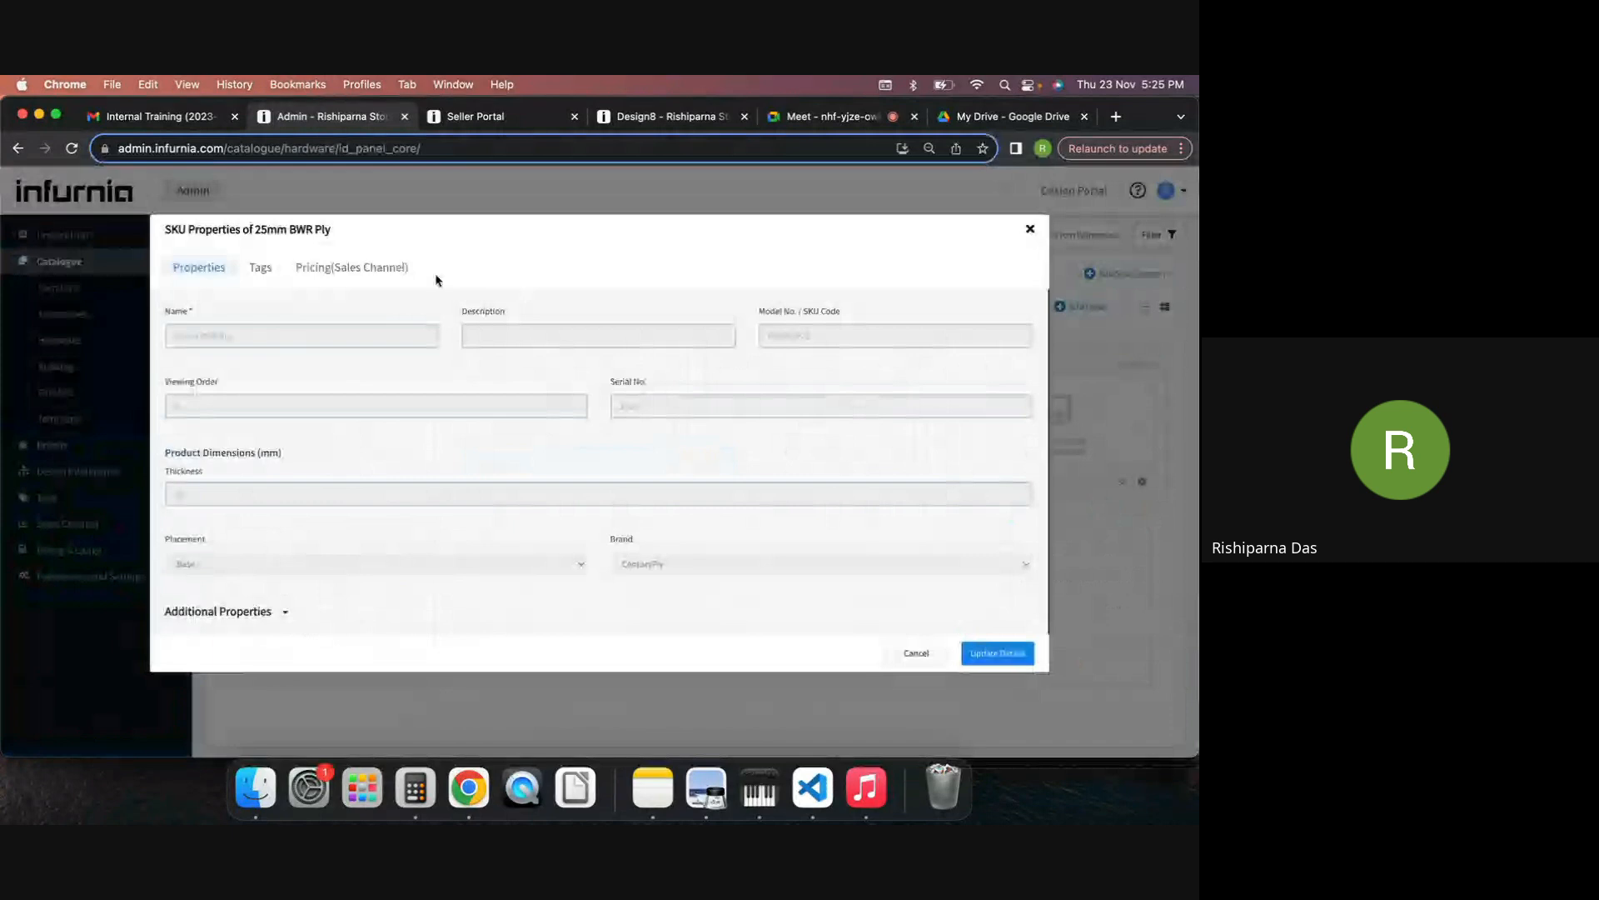
click(1031, 228)
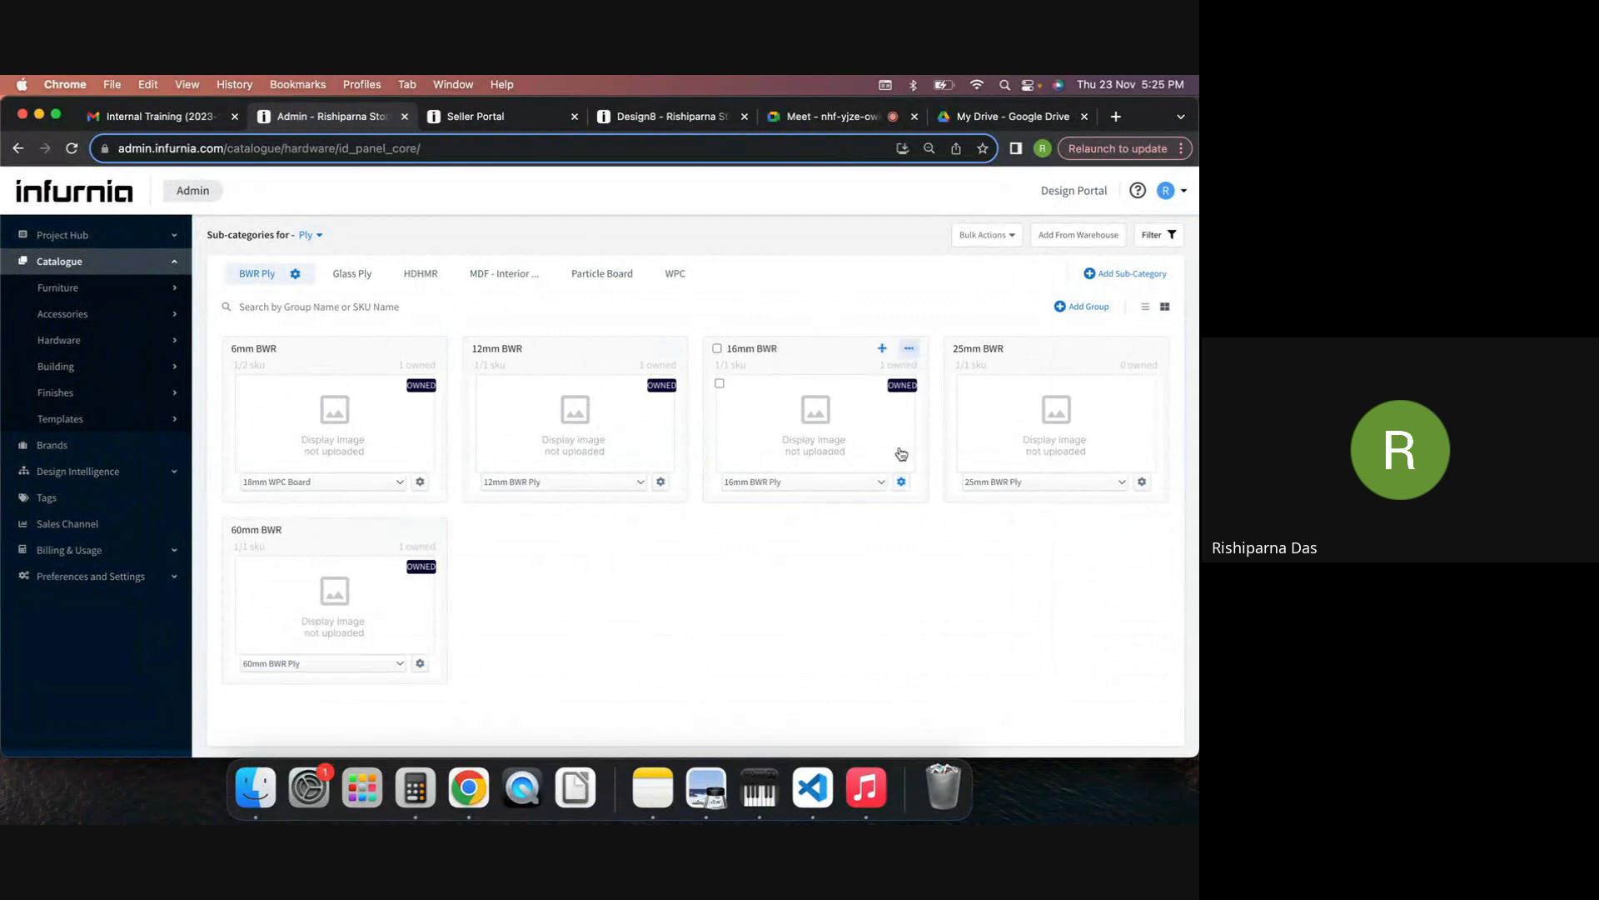
Step: Open the linked SKUs of 16mm BWR Ply and set the row's division to Hardware and category to Ply
click(902, 483)
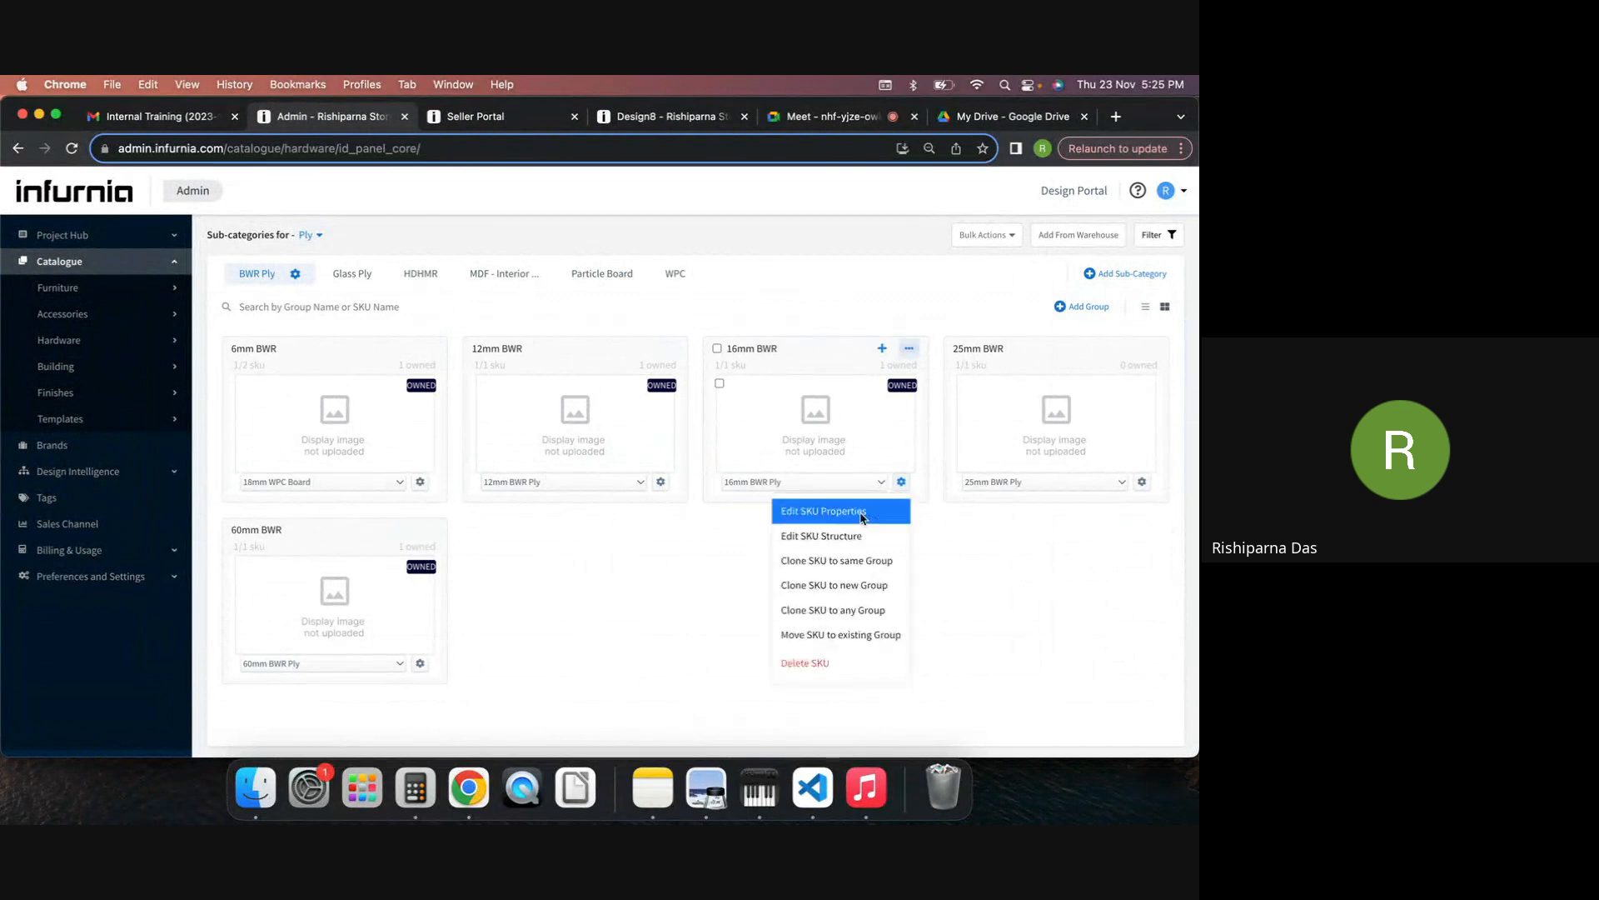
click(860, 510)
click(724, 268)
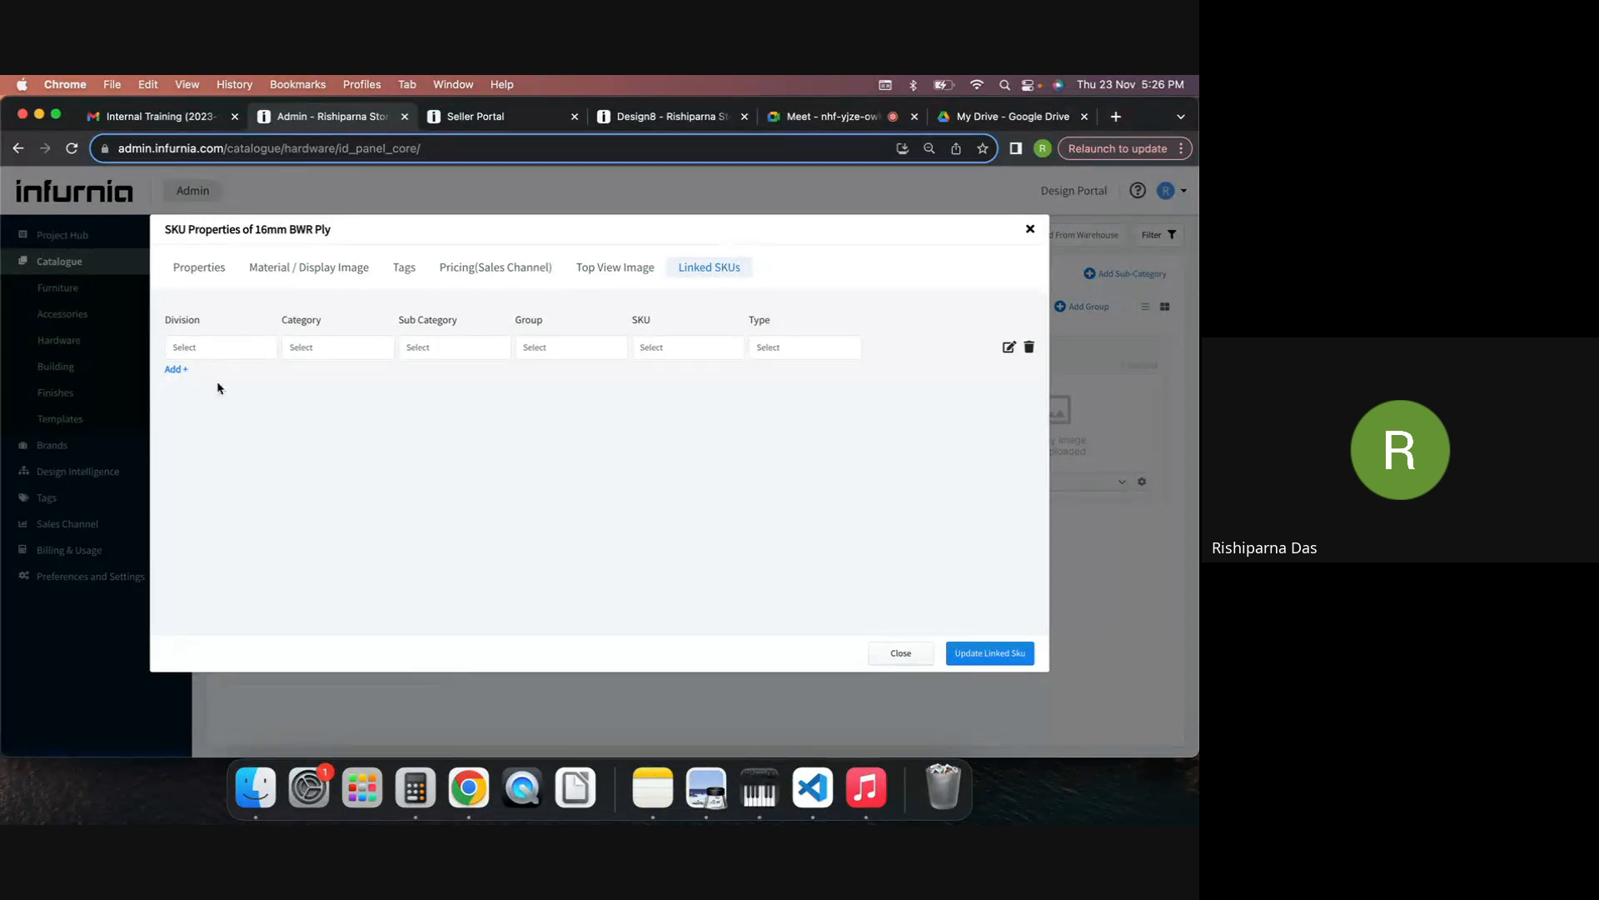
click(203, 350)
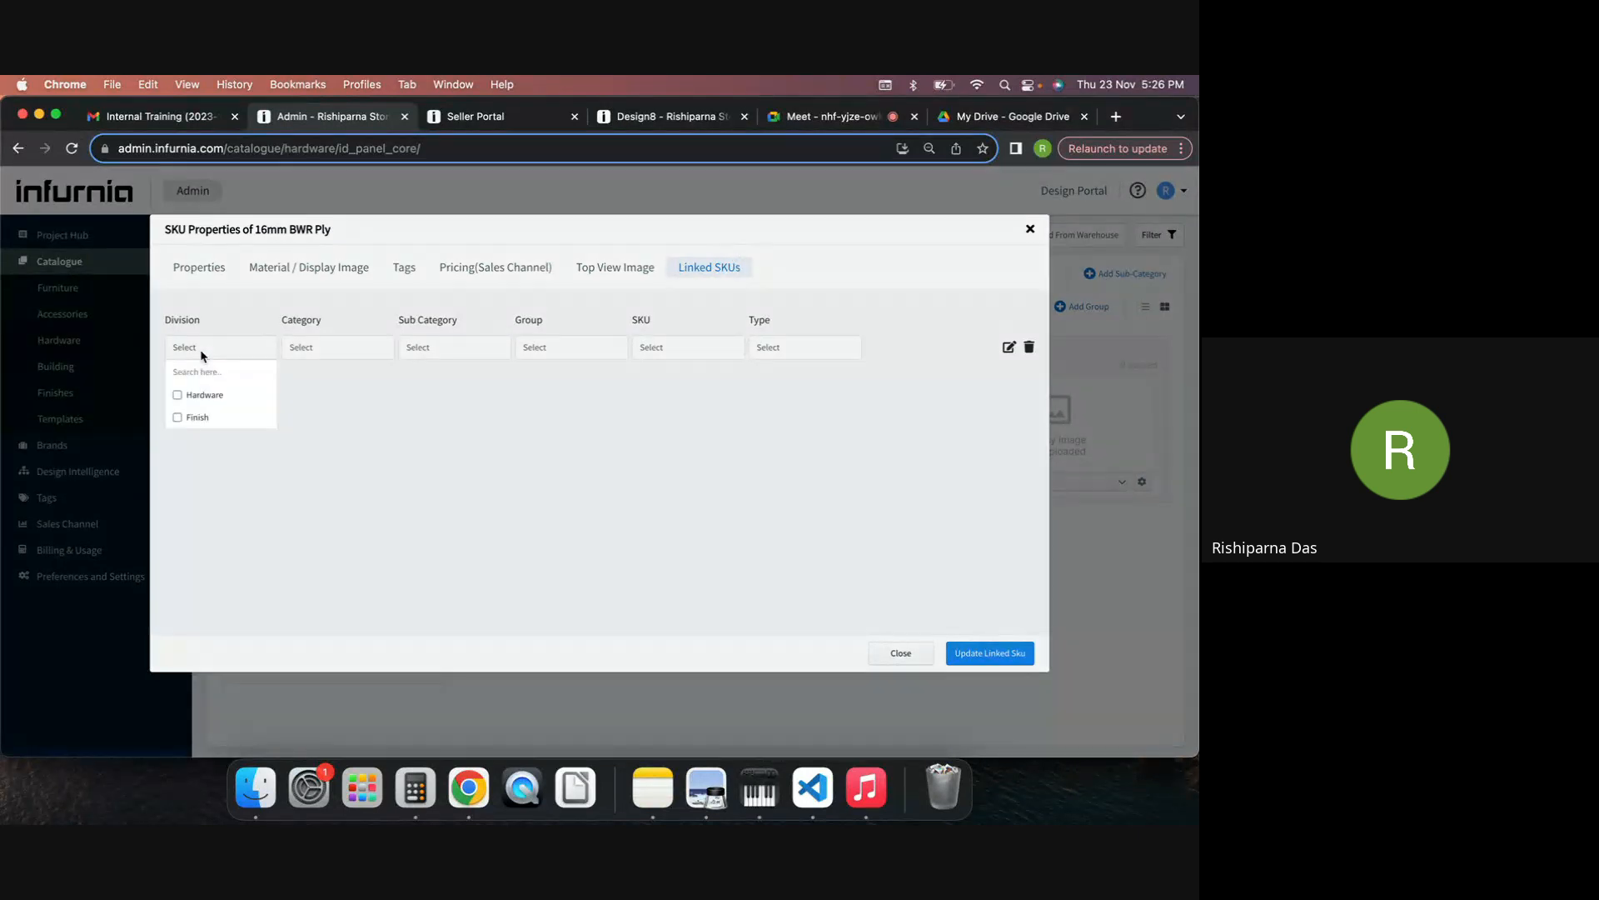
click(179, 396)
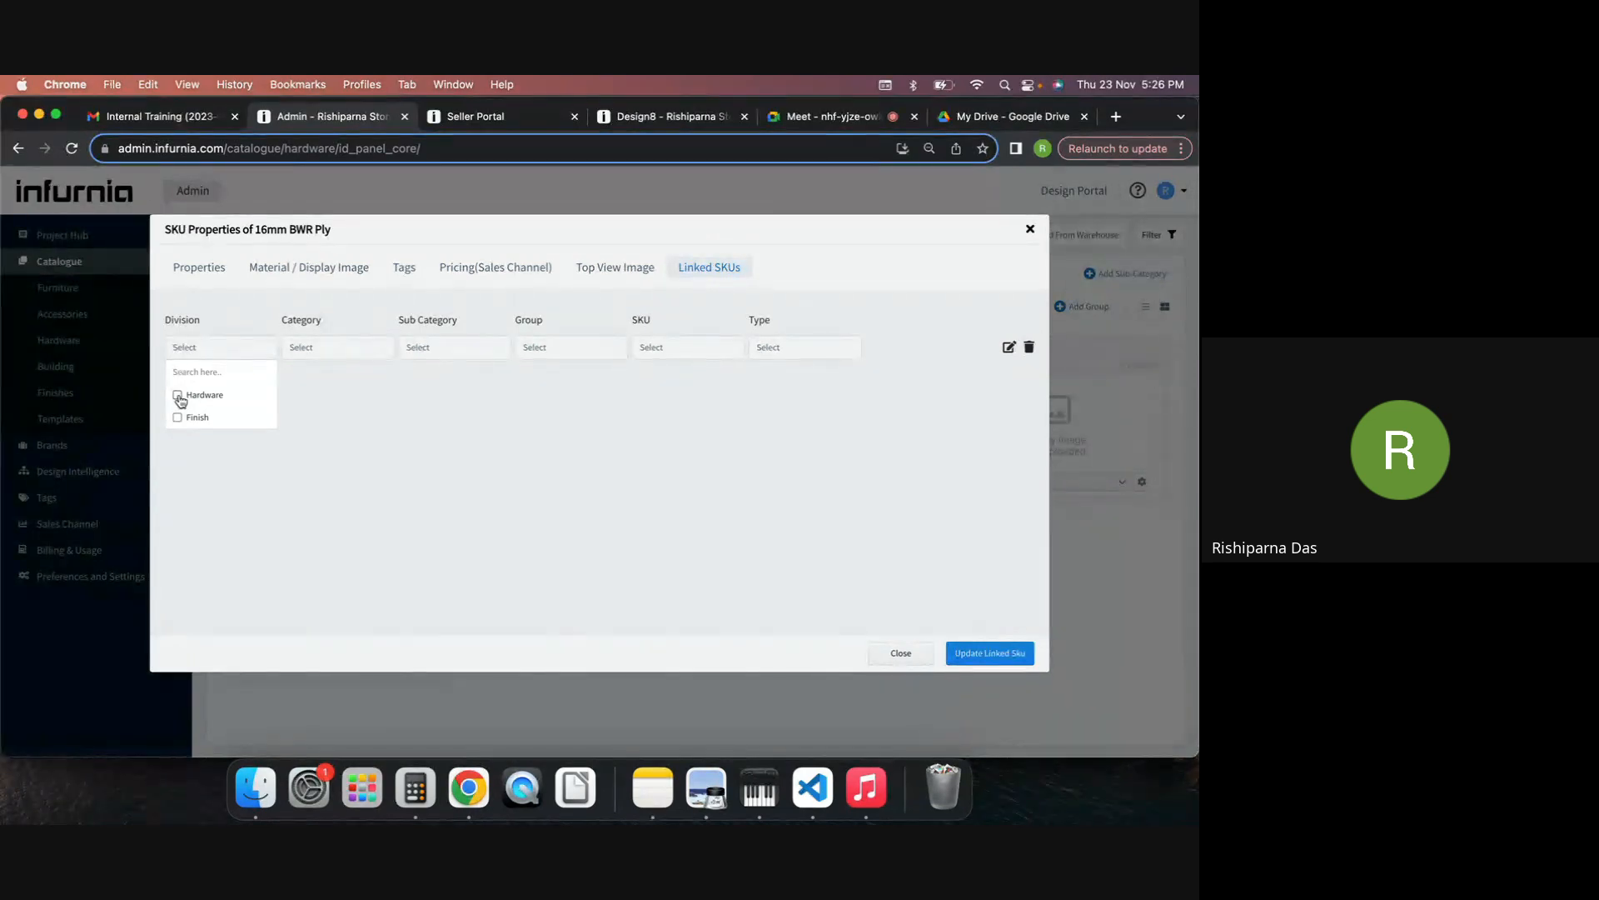
click(382, 417)
click(330, 353)
click(300, 393)
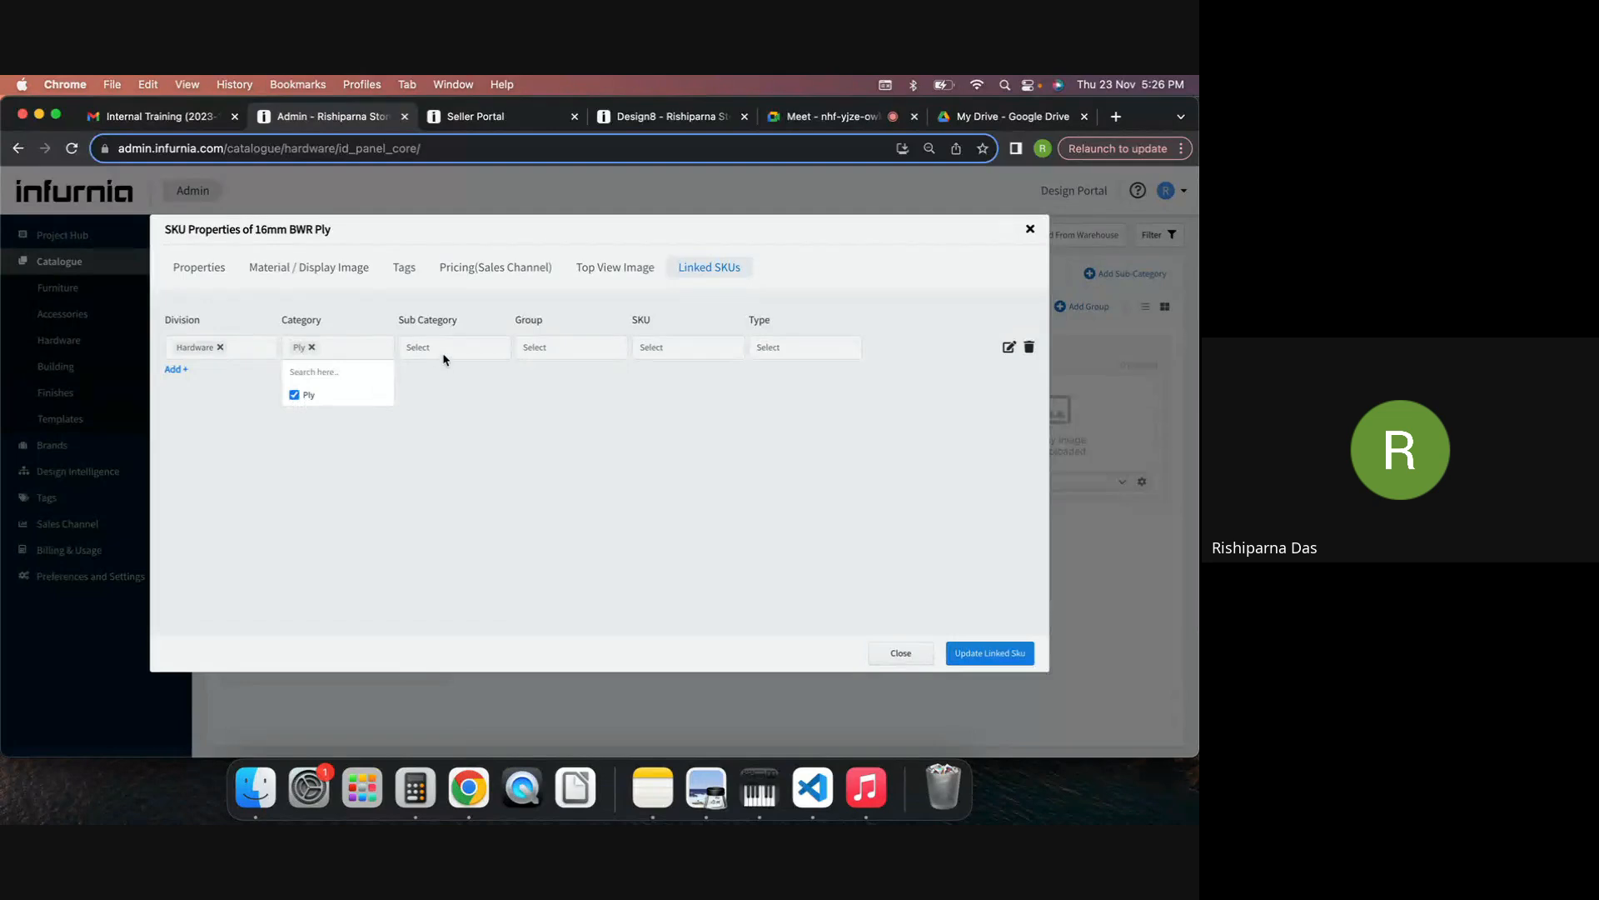
Step: Complete the linked SKU row with sub-category BWR Ply, group 6mm BWR, SKU 6mm BWR Ply and type Back Panel Core Material
click(457, 350)
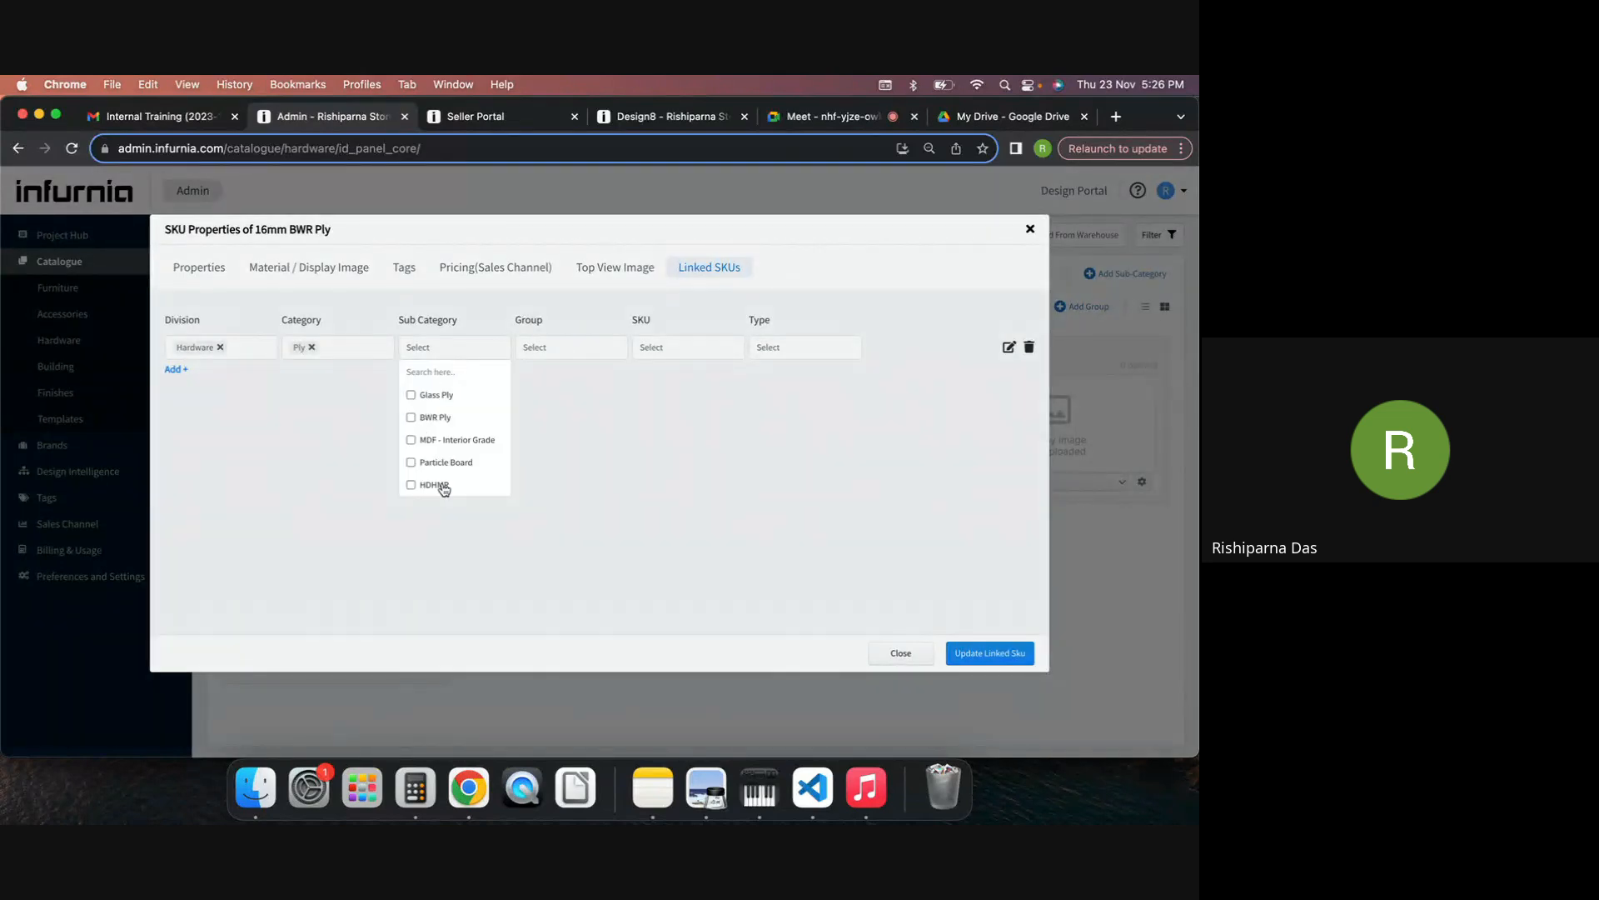
click(414, 417)
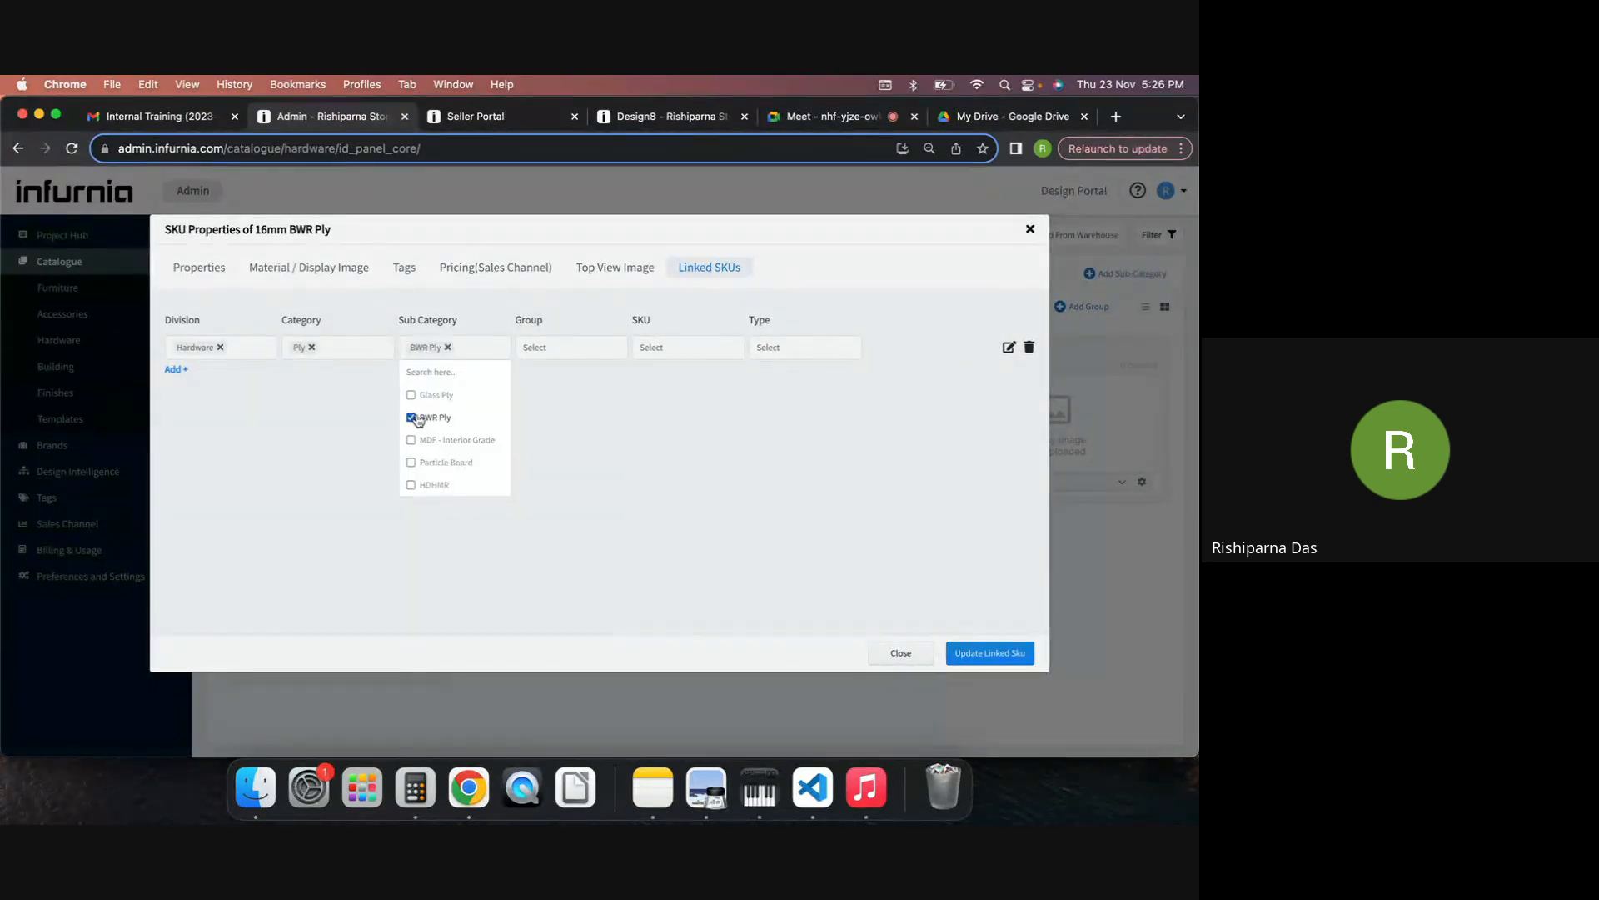
click(554, 356)
click(556, 356)
click(529, 395)
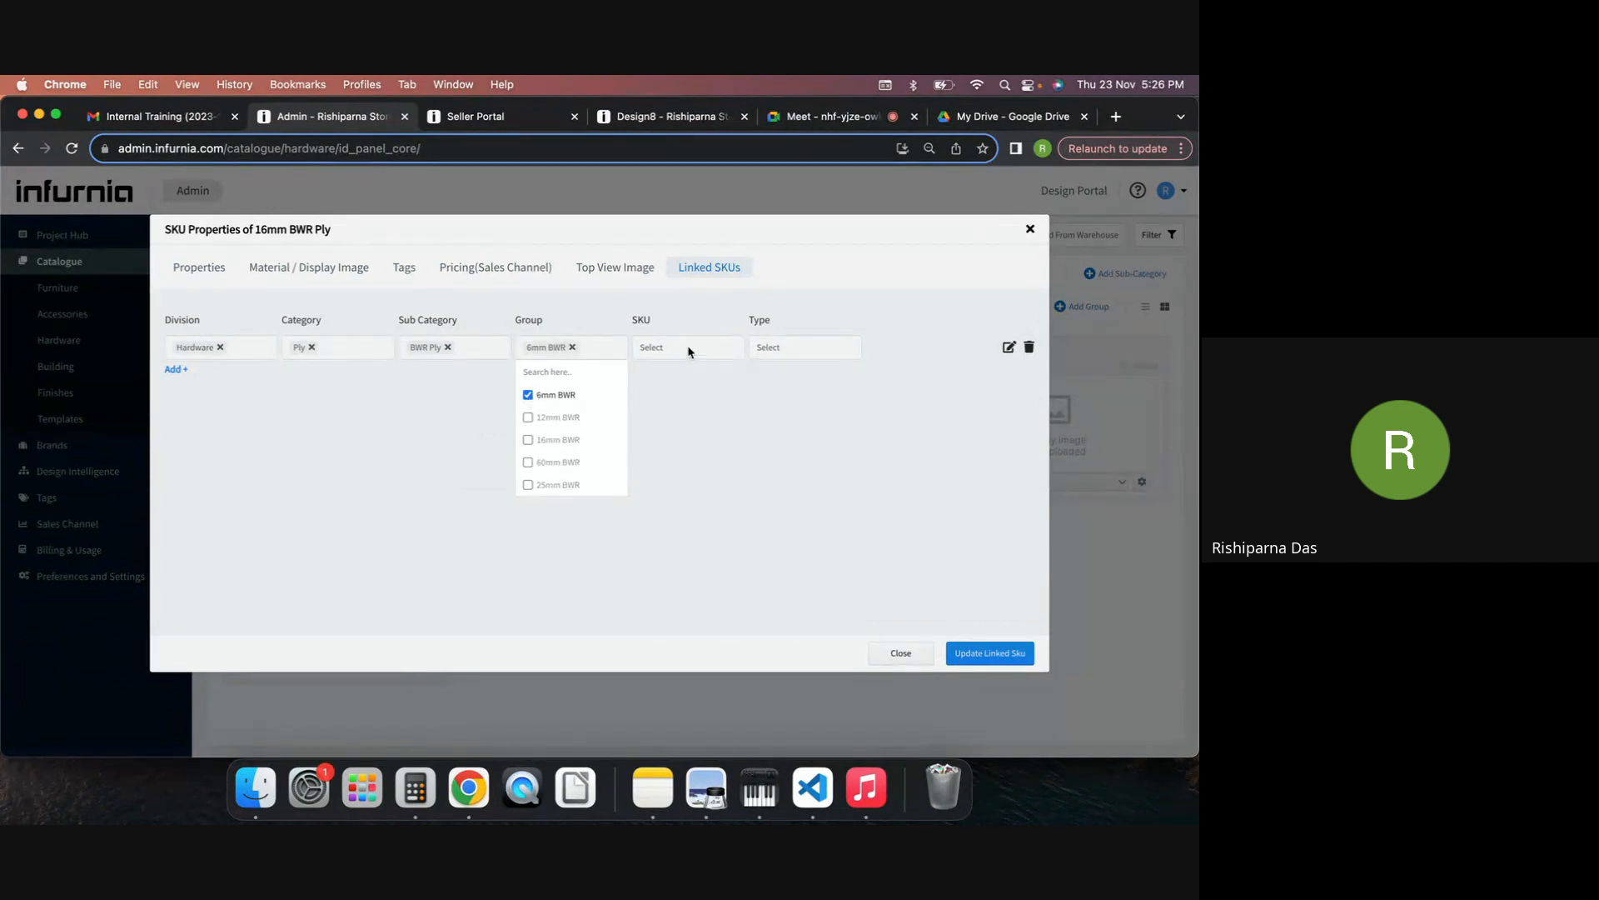
click(660, 350)
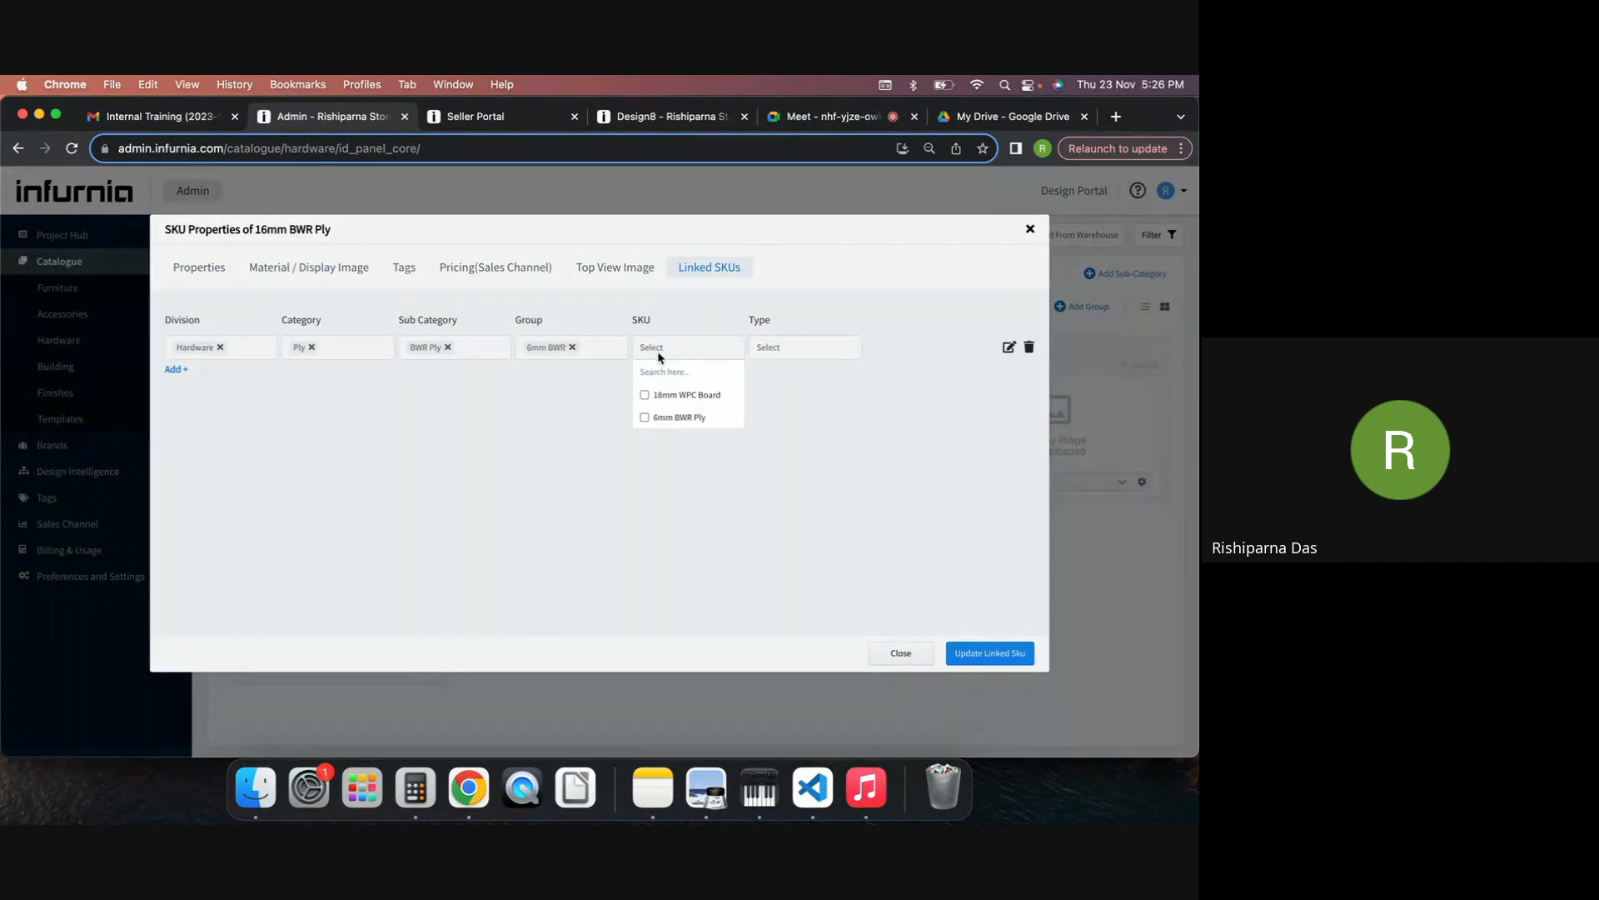
click(647, 417)
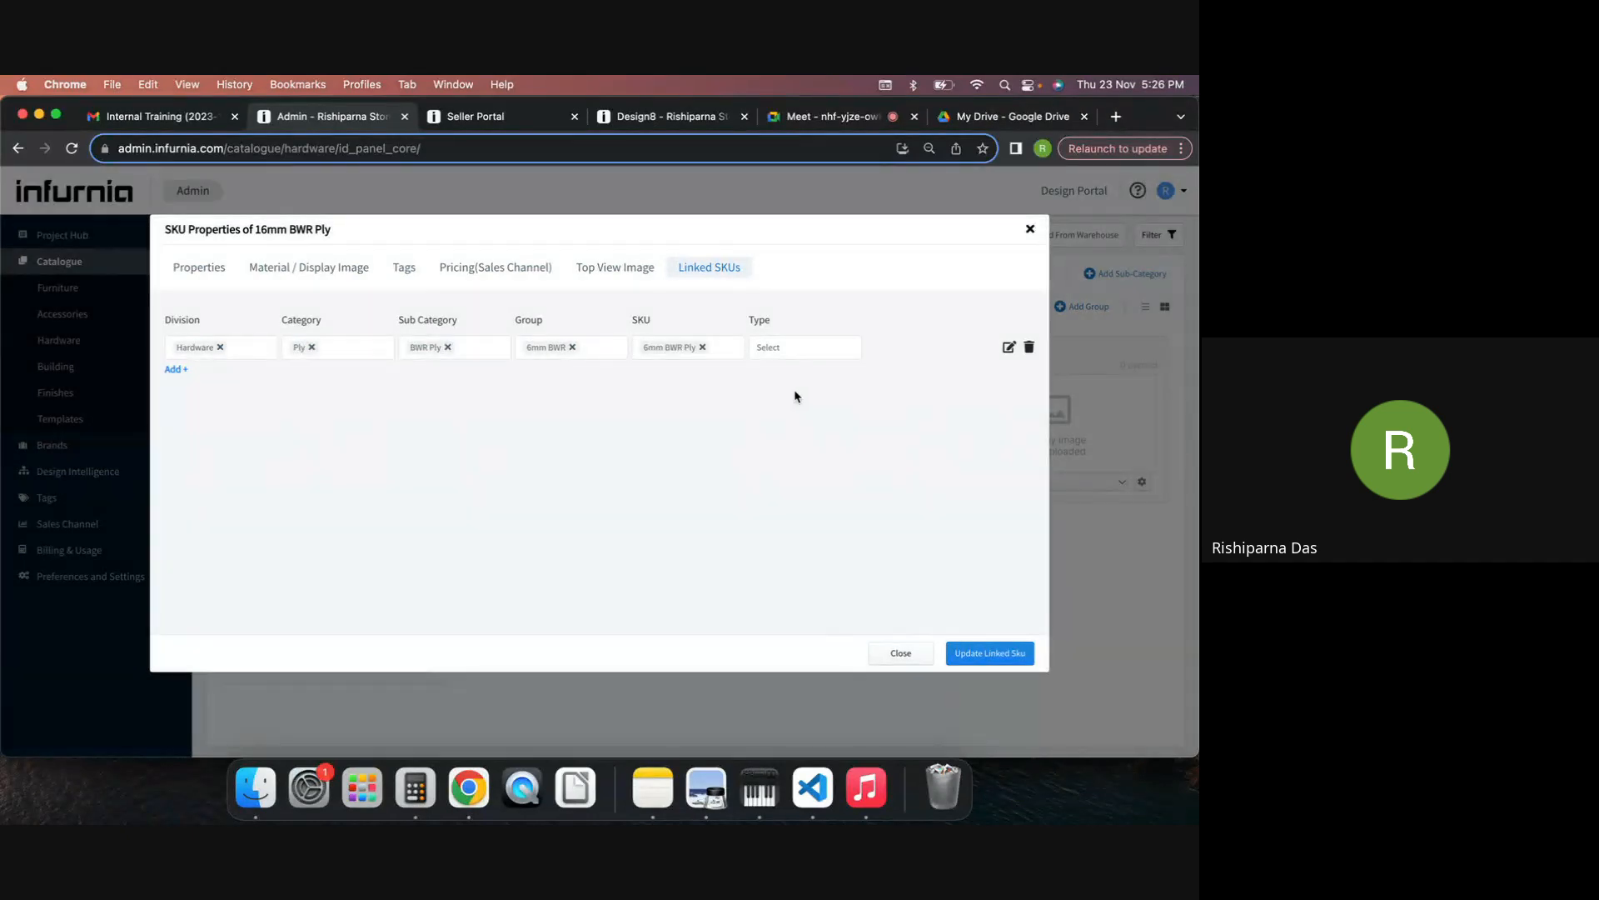
click(783, 350)
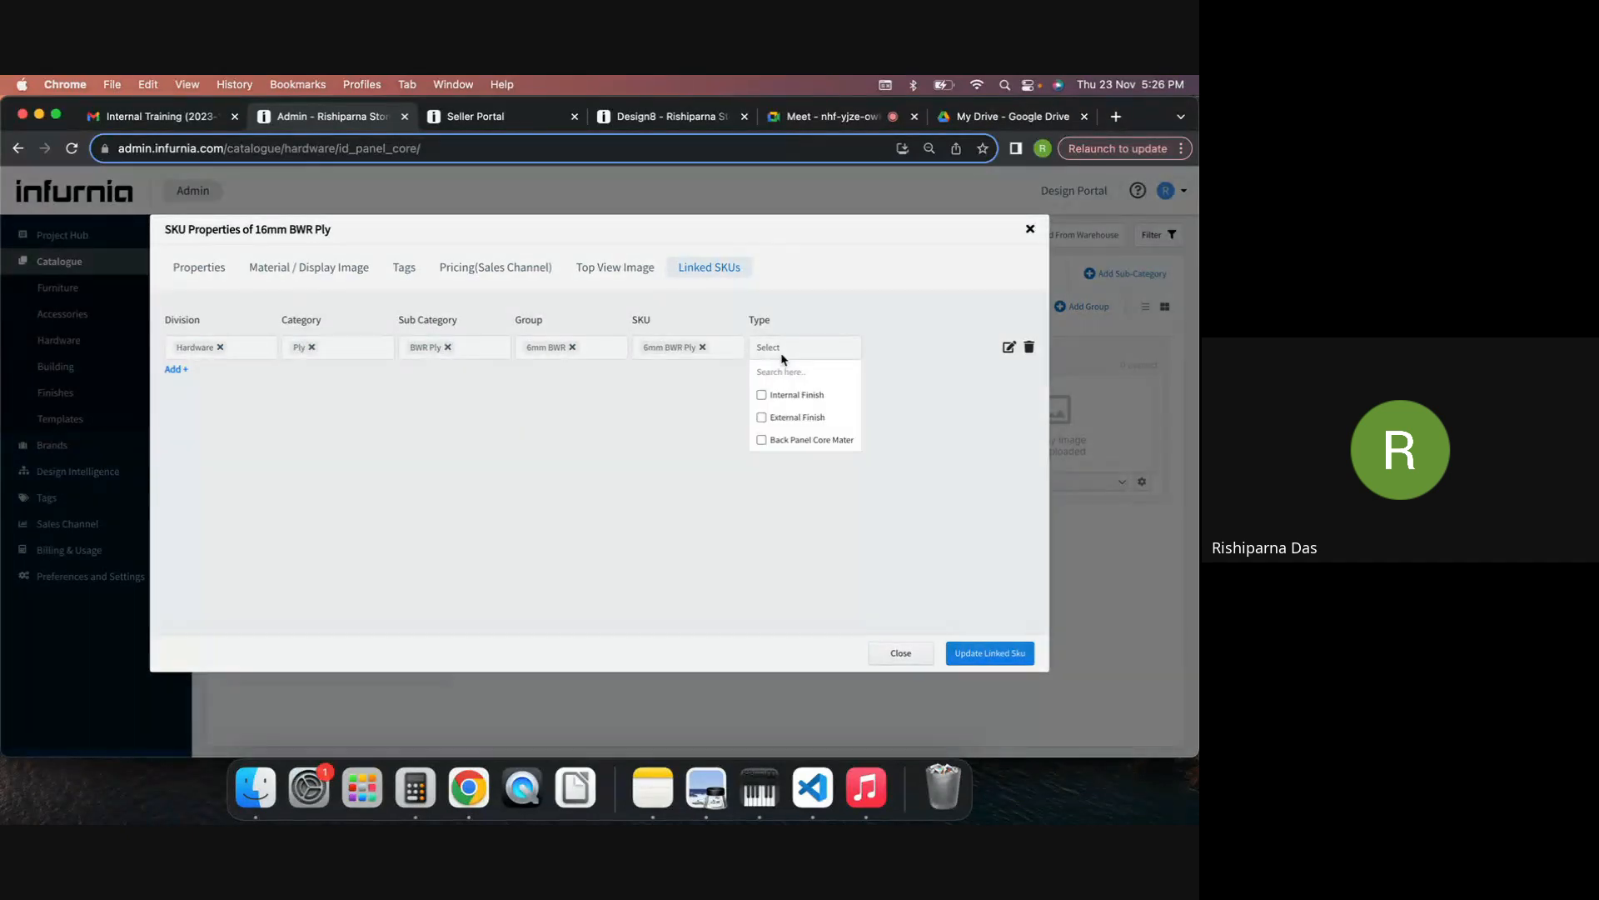
click(761, 441)
click(1002, 498)
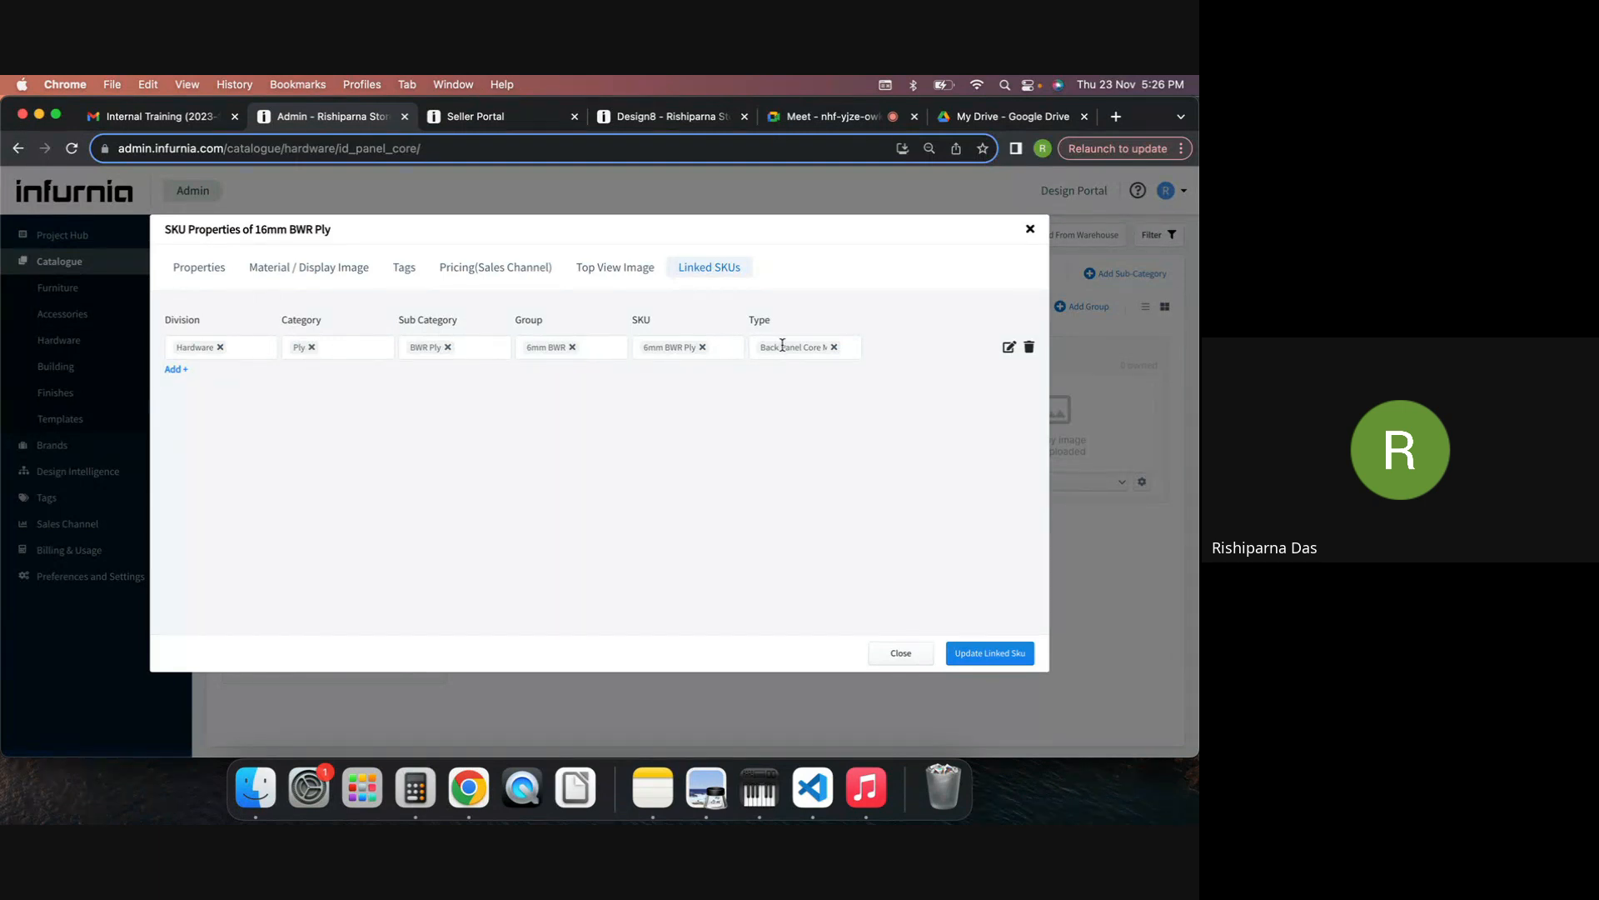
Step: Switch to the Design8 design and review the visible and invisible edge band settings of the wall cabinet's carcass
click(650, 115)
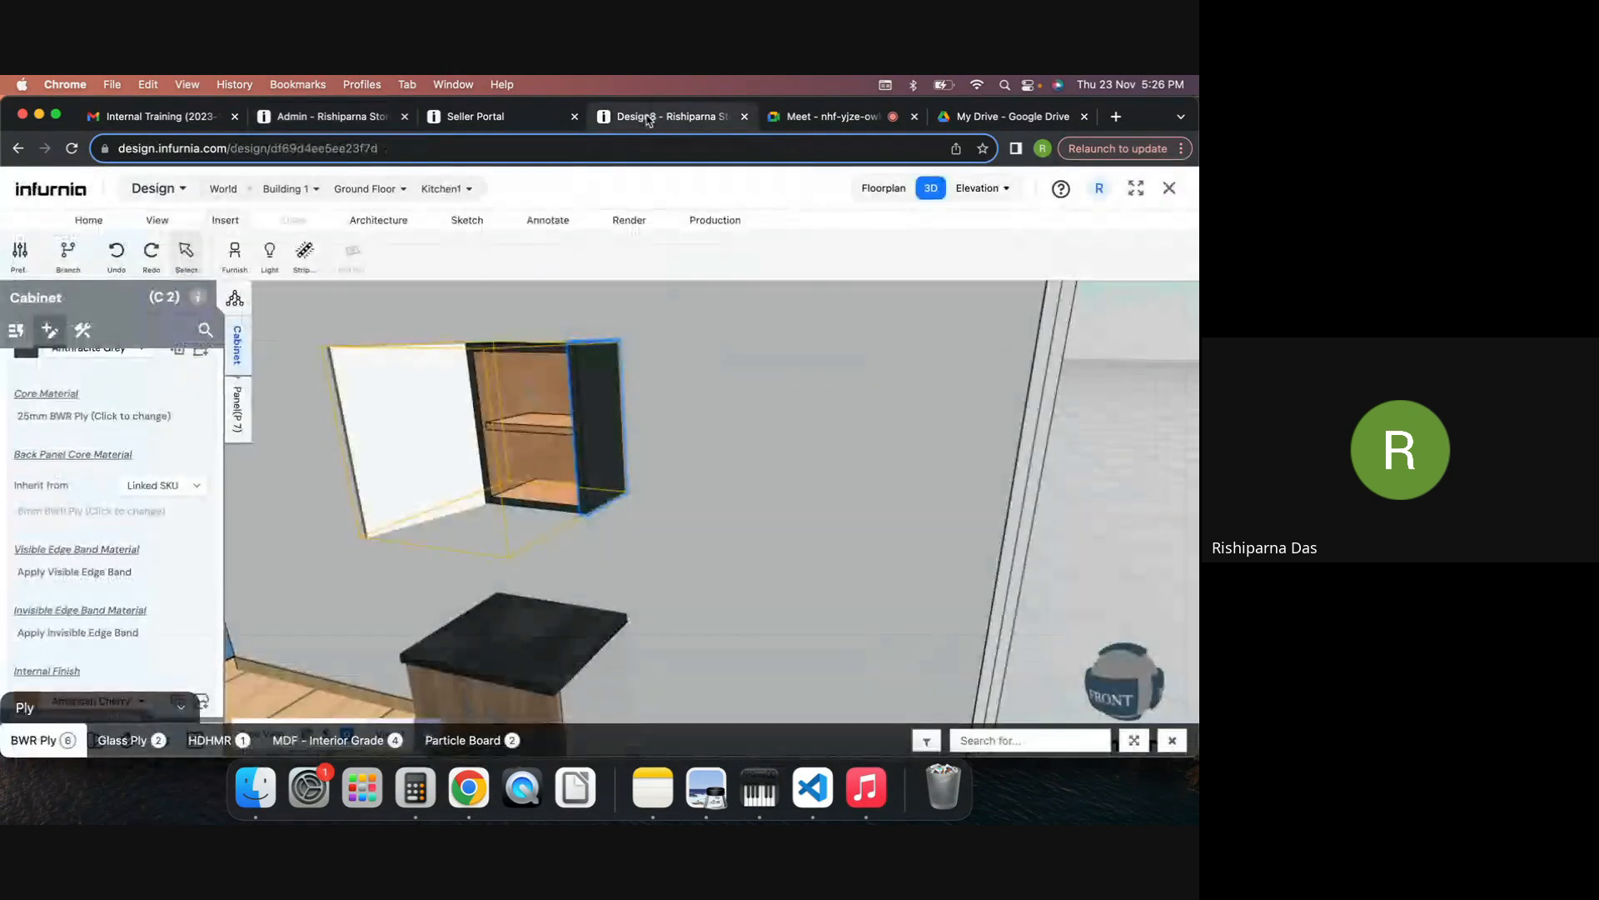
scroll(37, 586, down, 1)
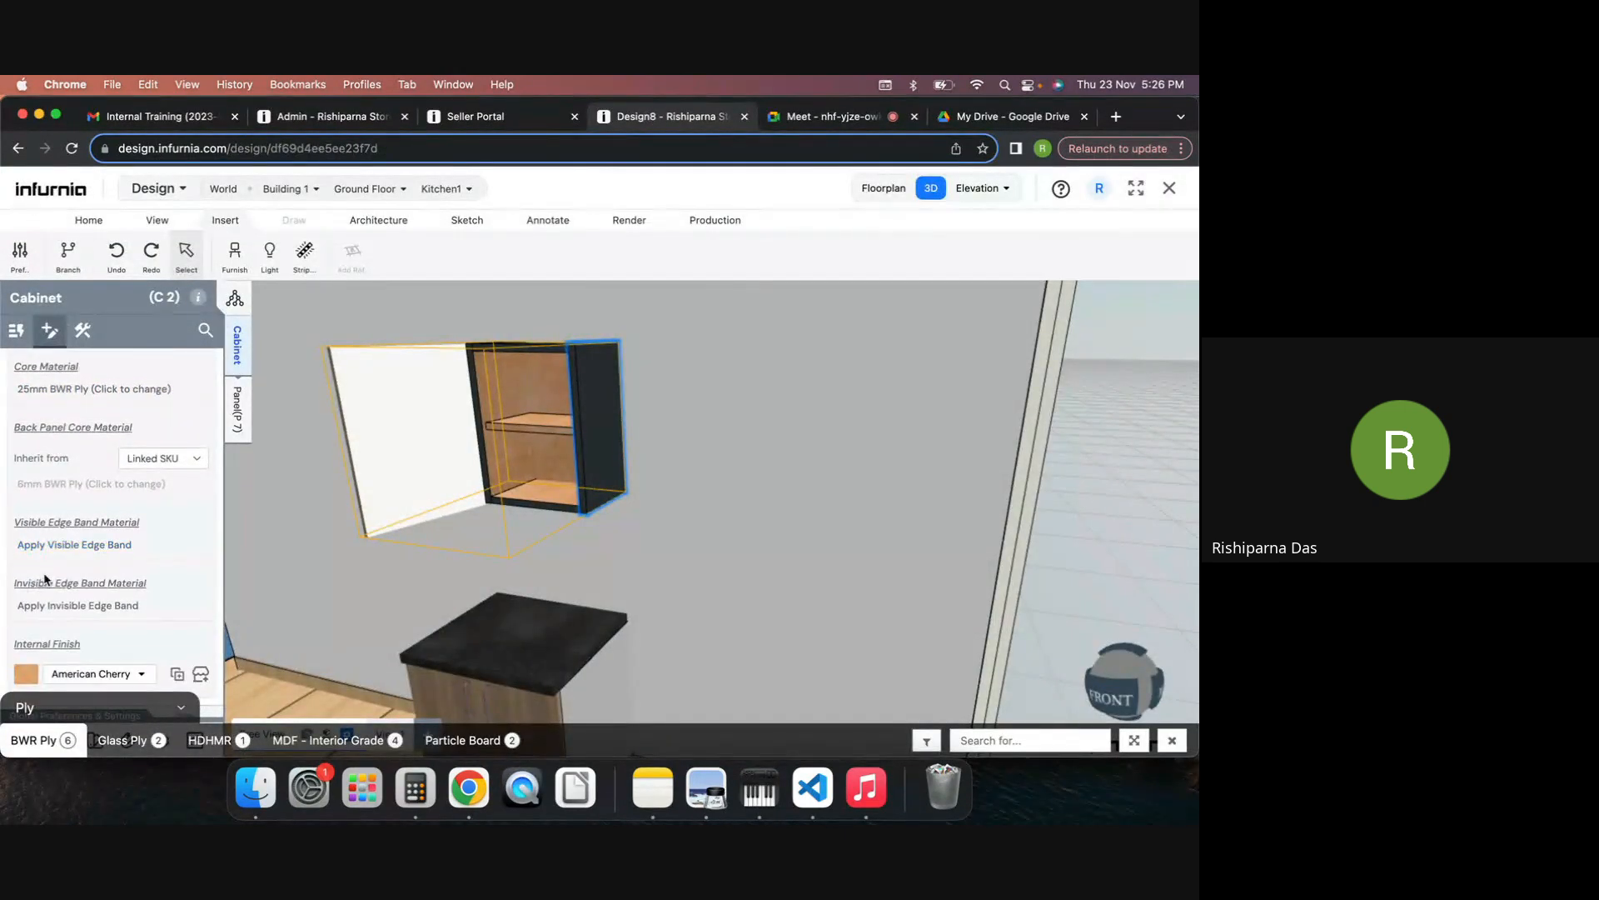
scroll(96, 564, down, 1)
scroll(97, 564, down, 1)
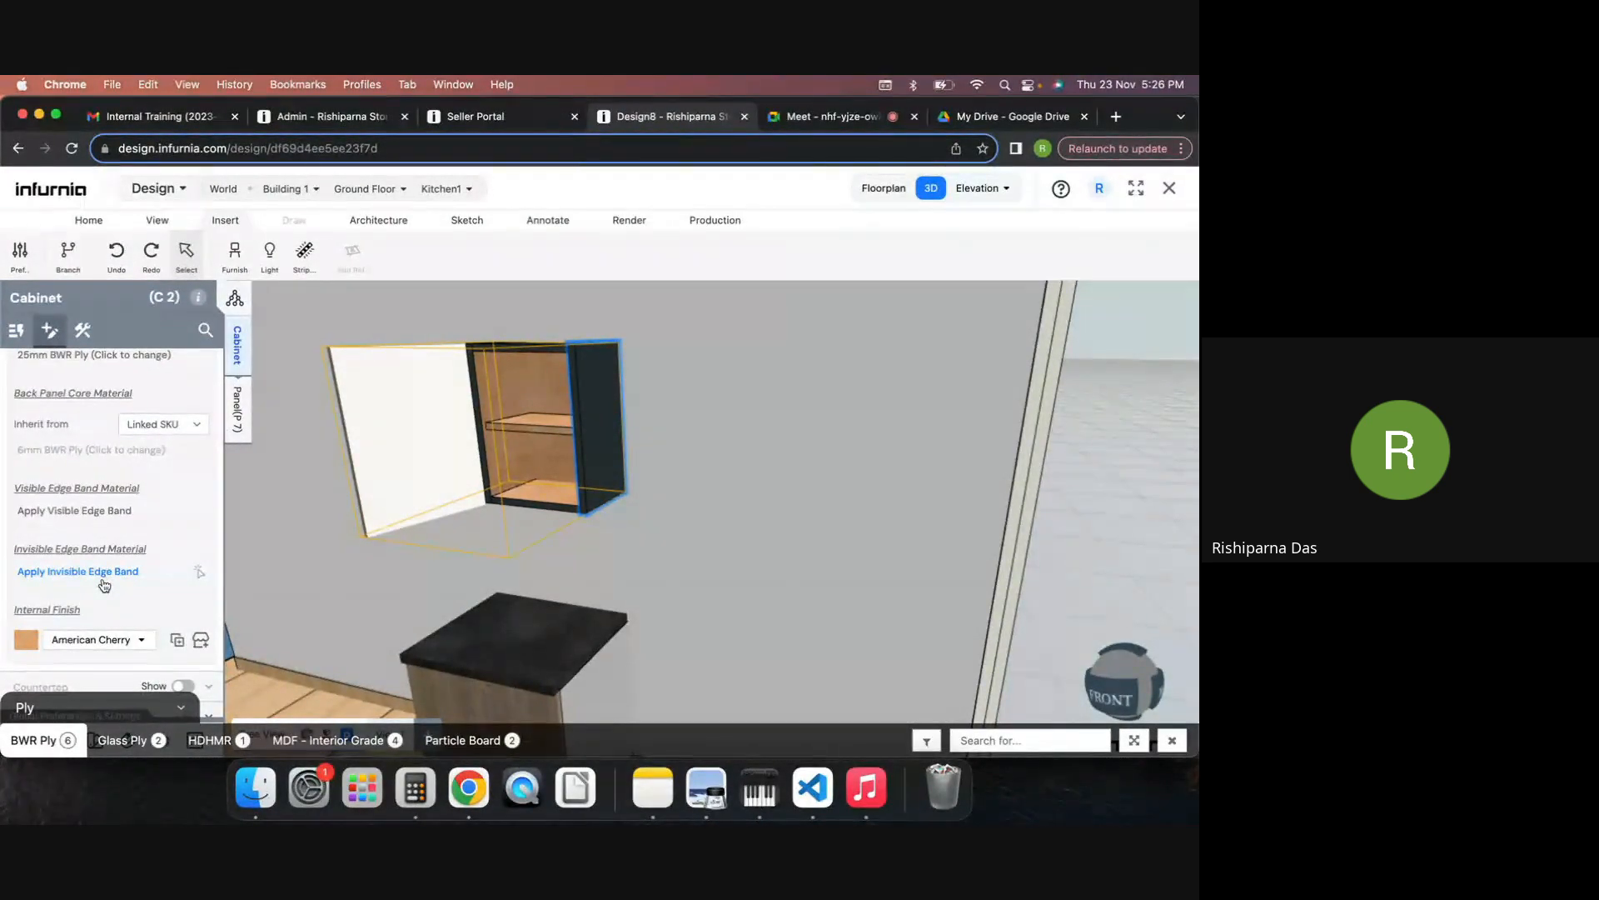
Step: Examine the wall cabinet's front and hidden panel edges up close to relate them to the visible and invisible edge band materials
scroll(787, 416, up, 5)
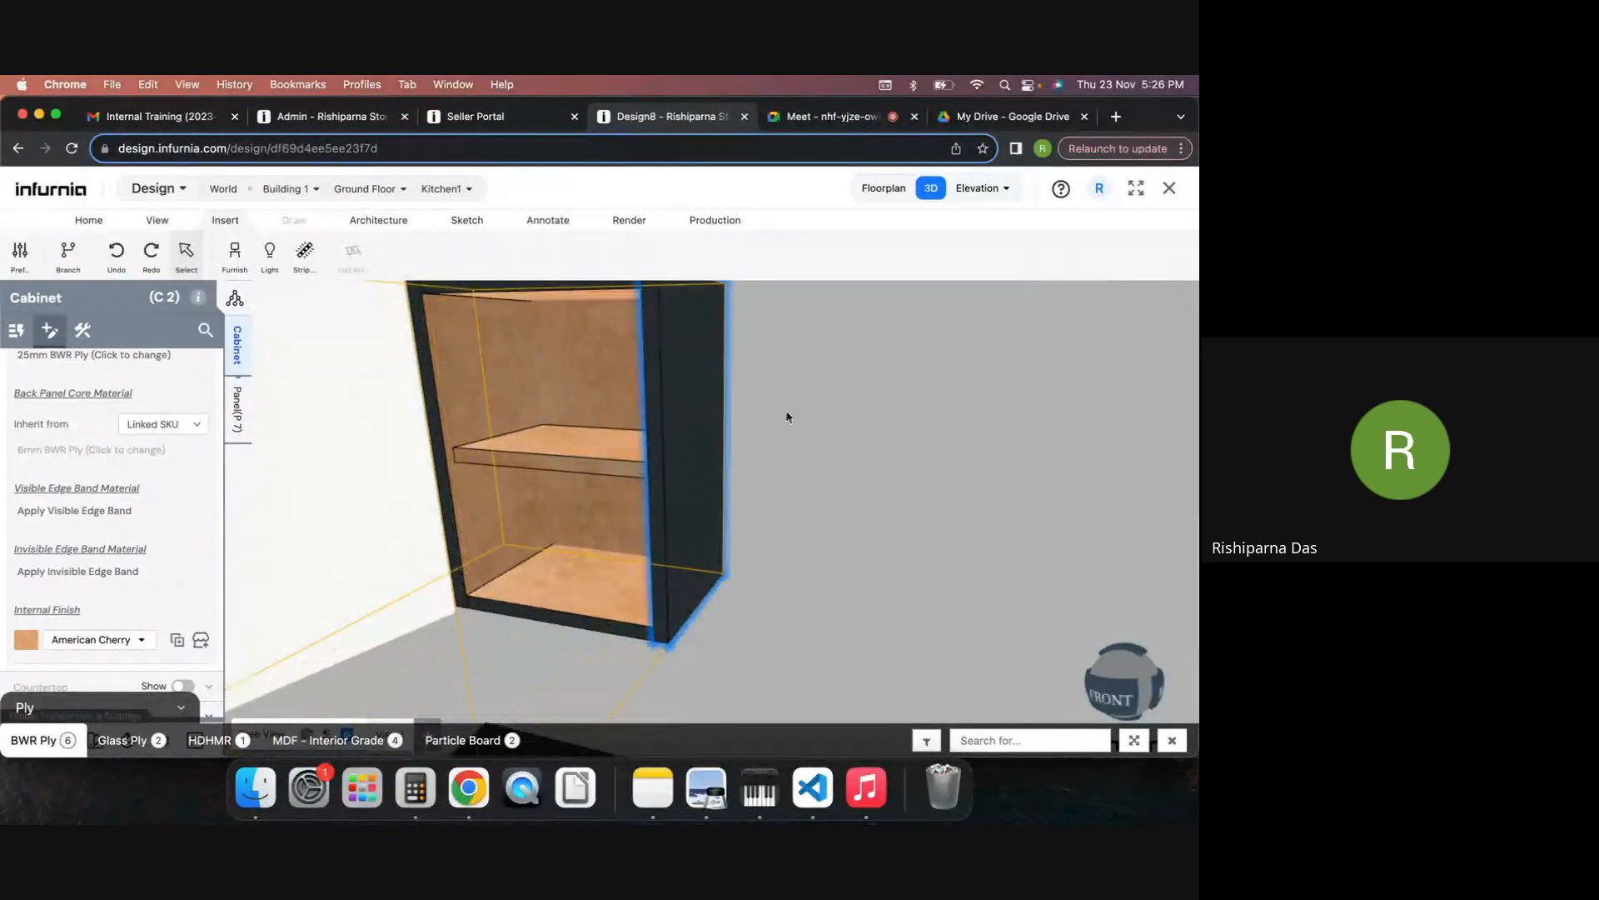
right_drag(804, 427, 889, 493)
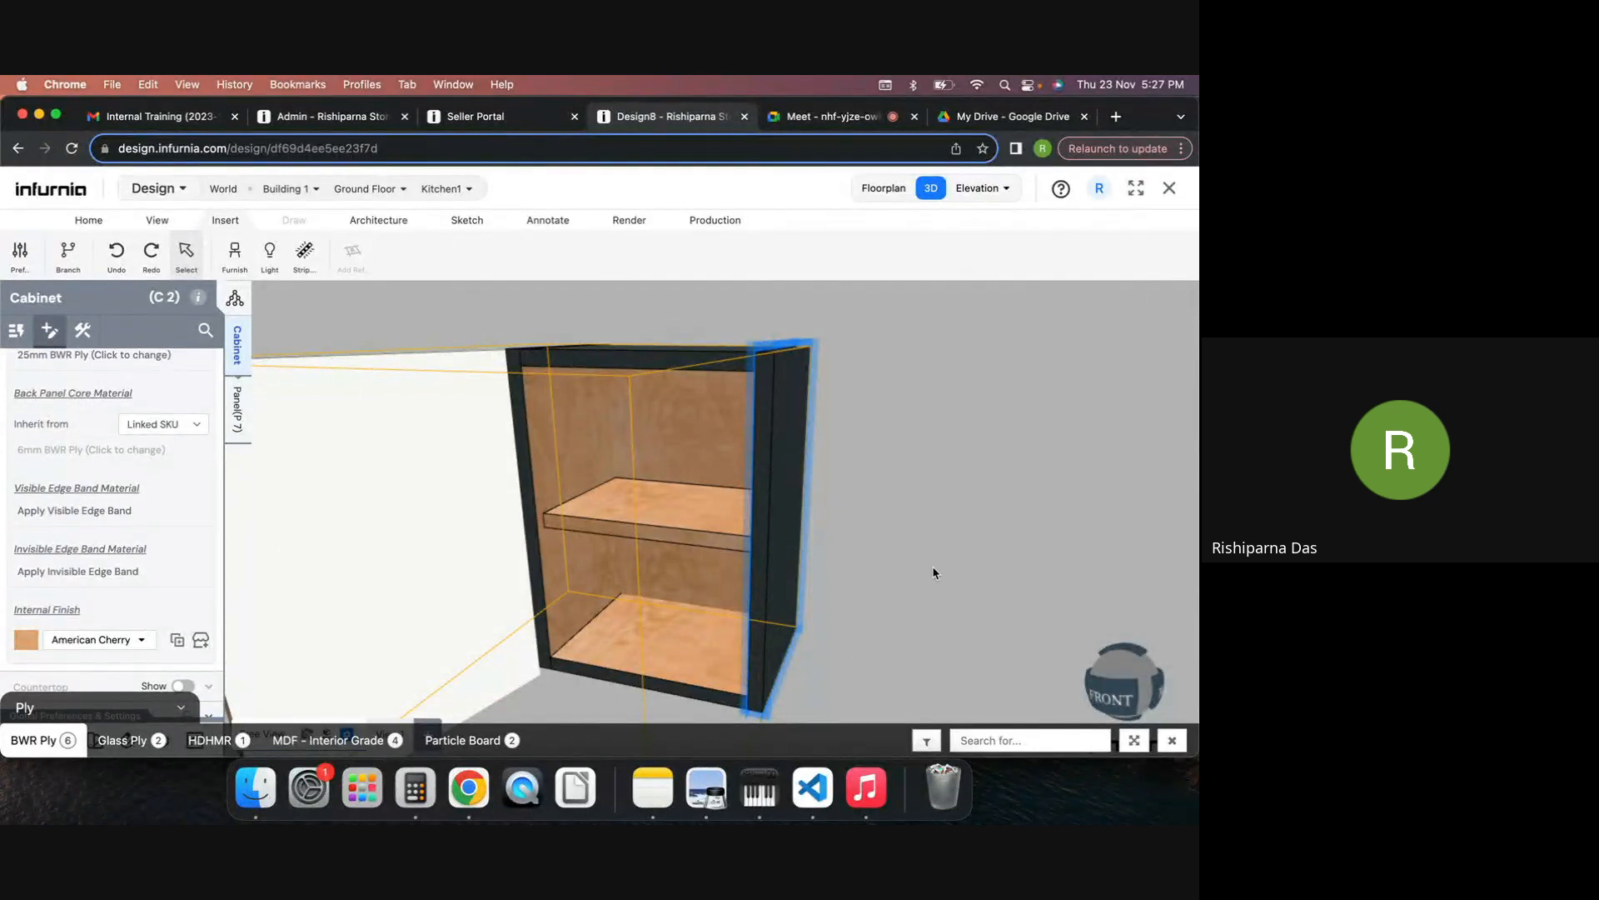
drag(918, 564, 922, 550)
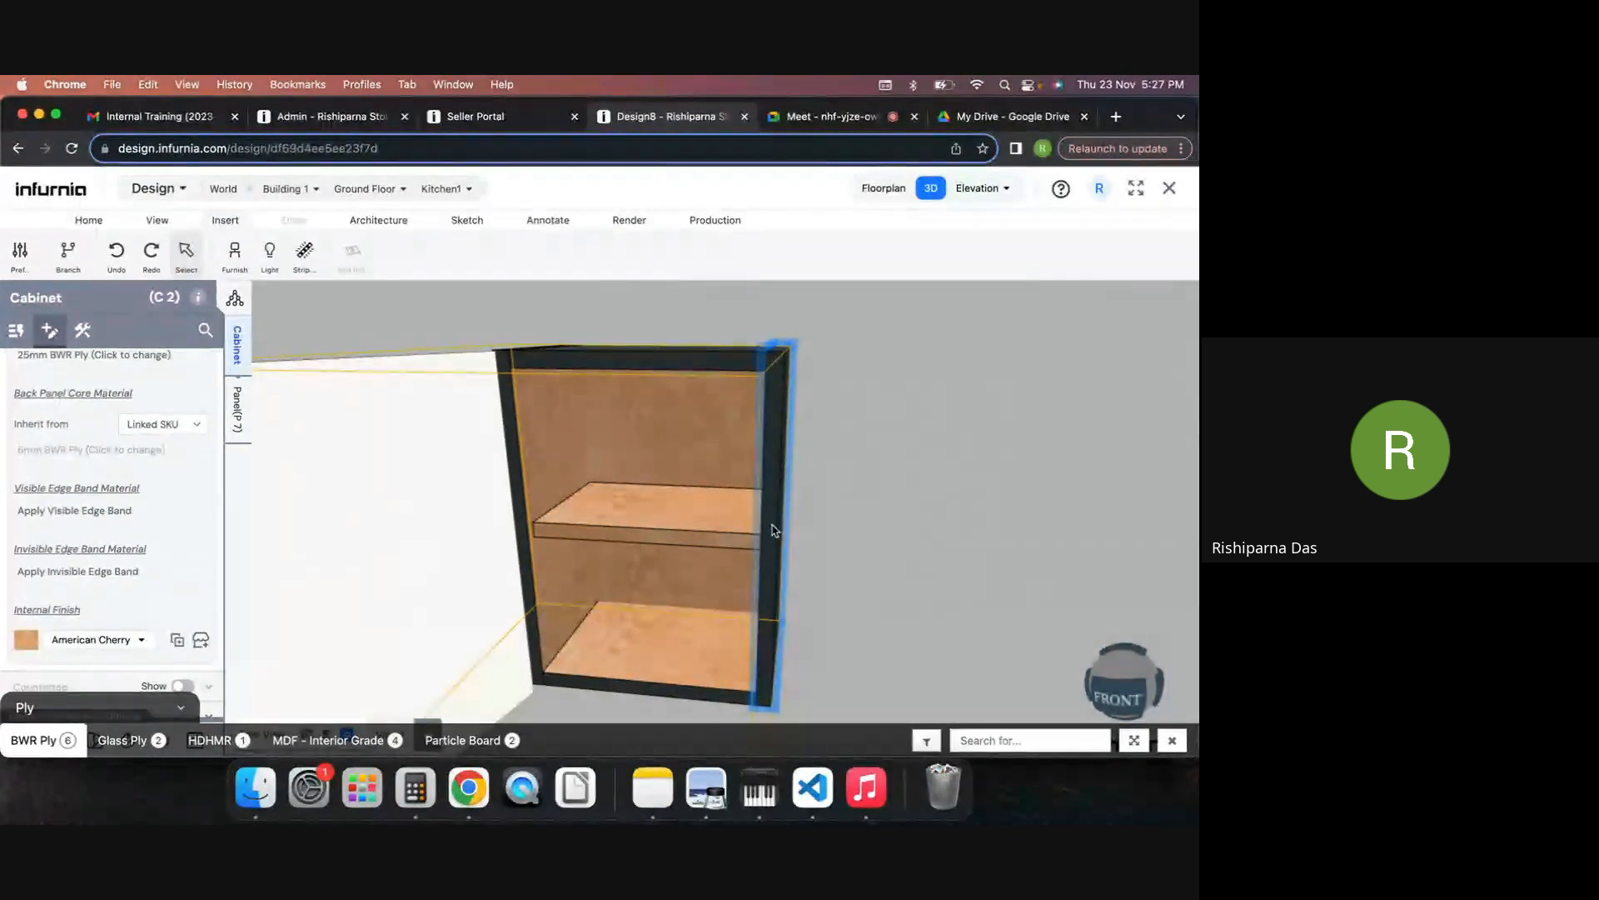
drag(836, 432, 905, 461)
scroll(793, 401, up, 5)
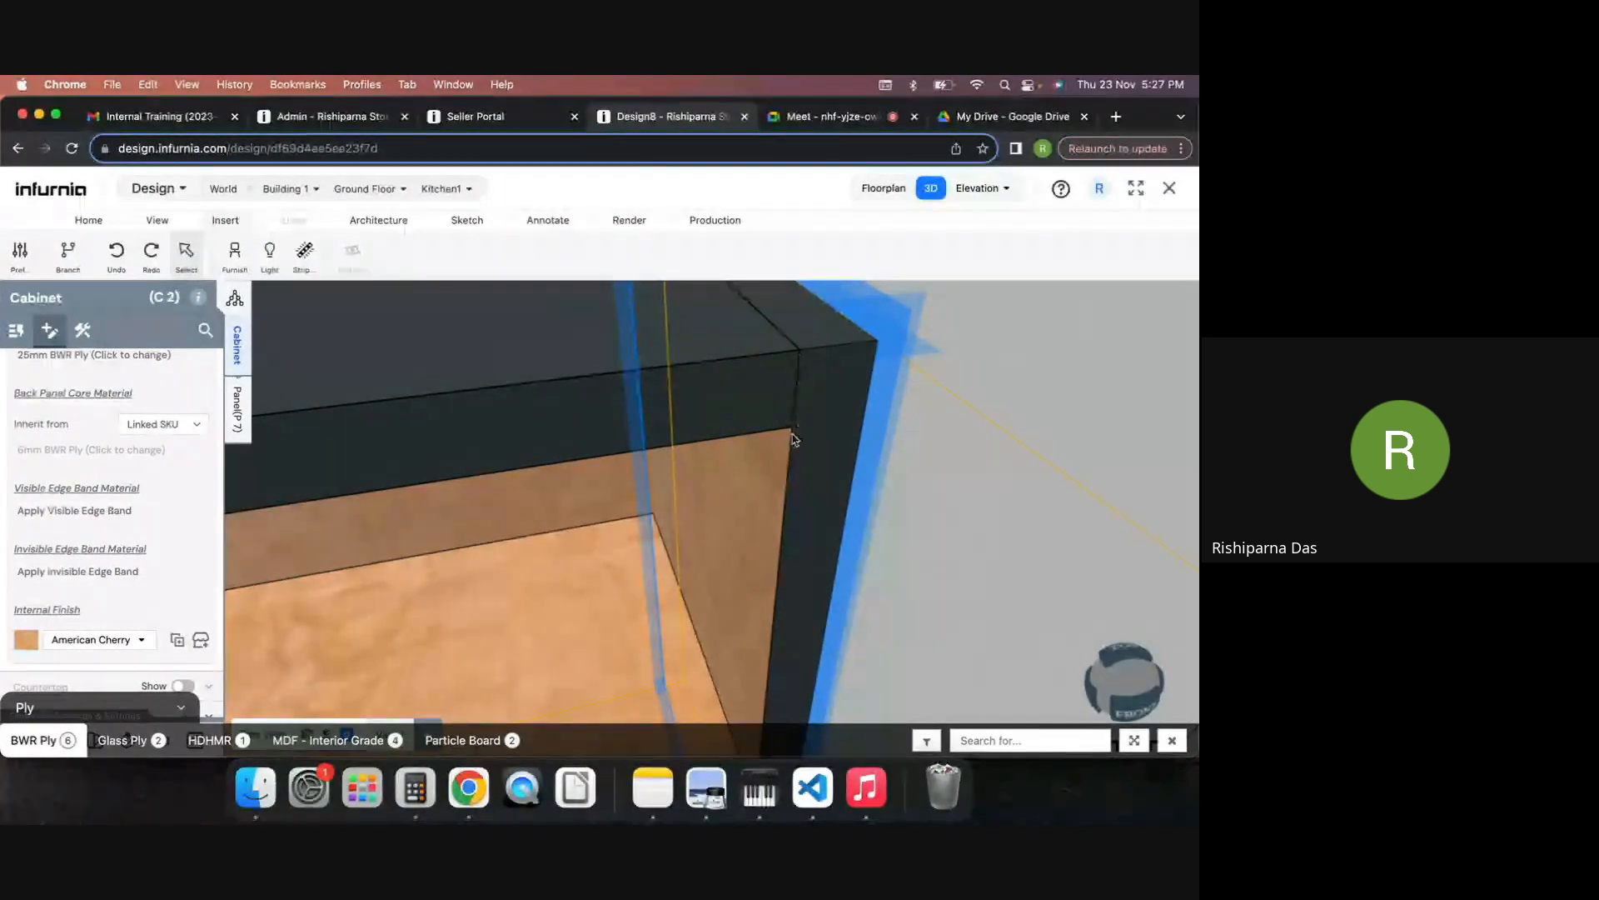
scroll(793, 434, down, 3)
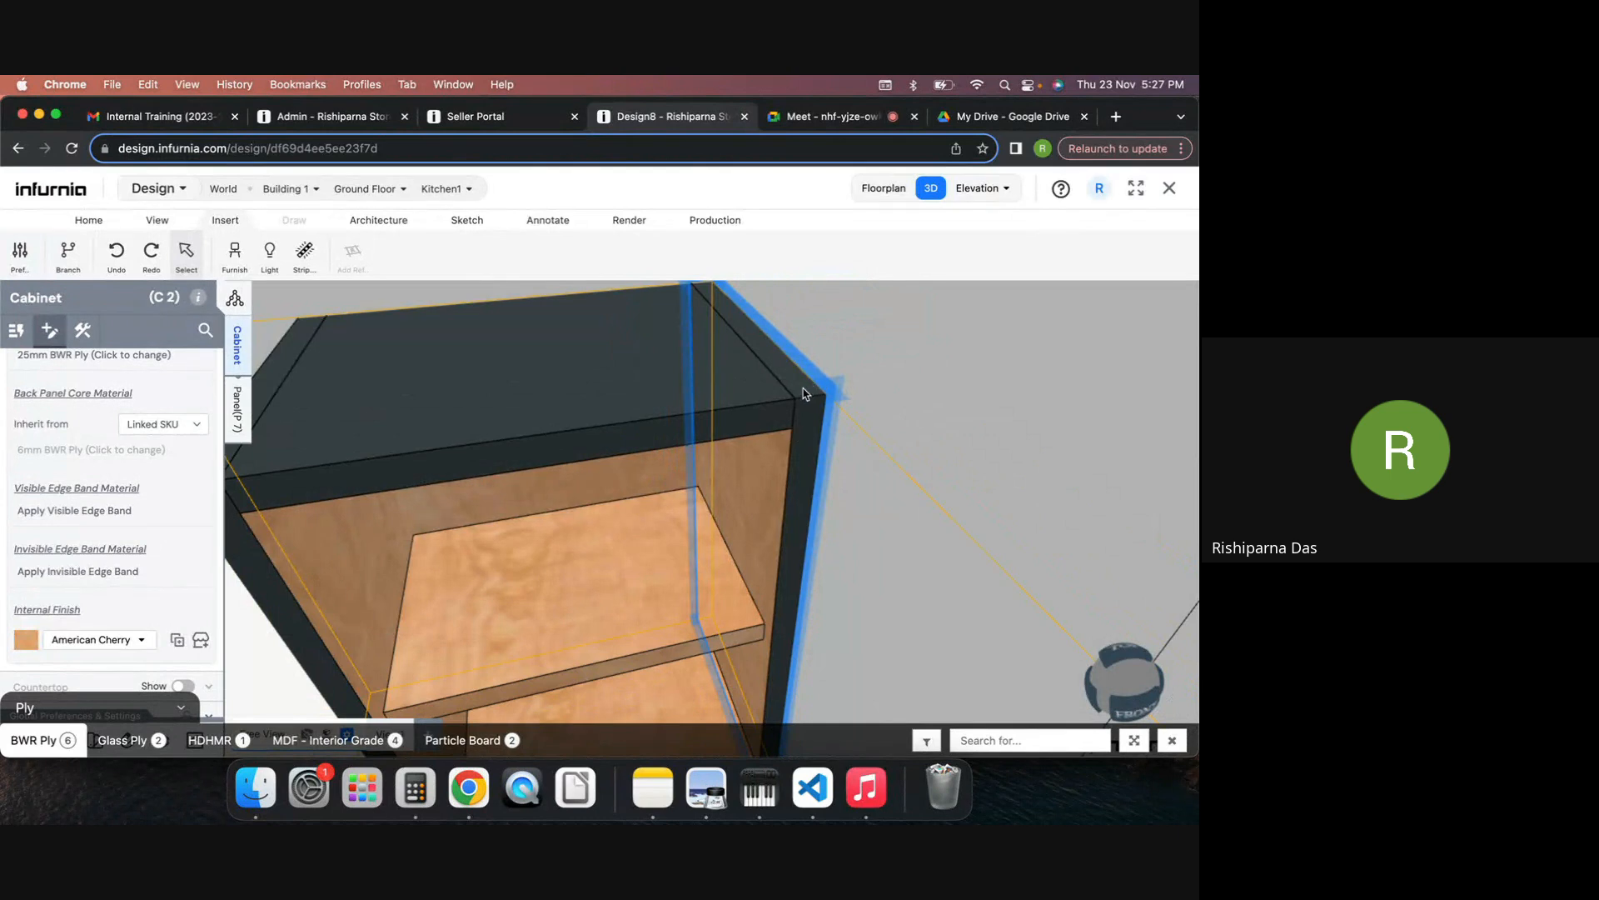
scroll(775, 421, up, 2)
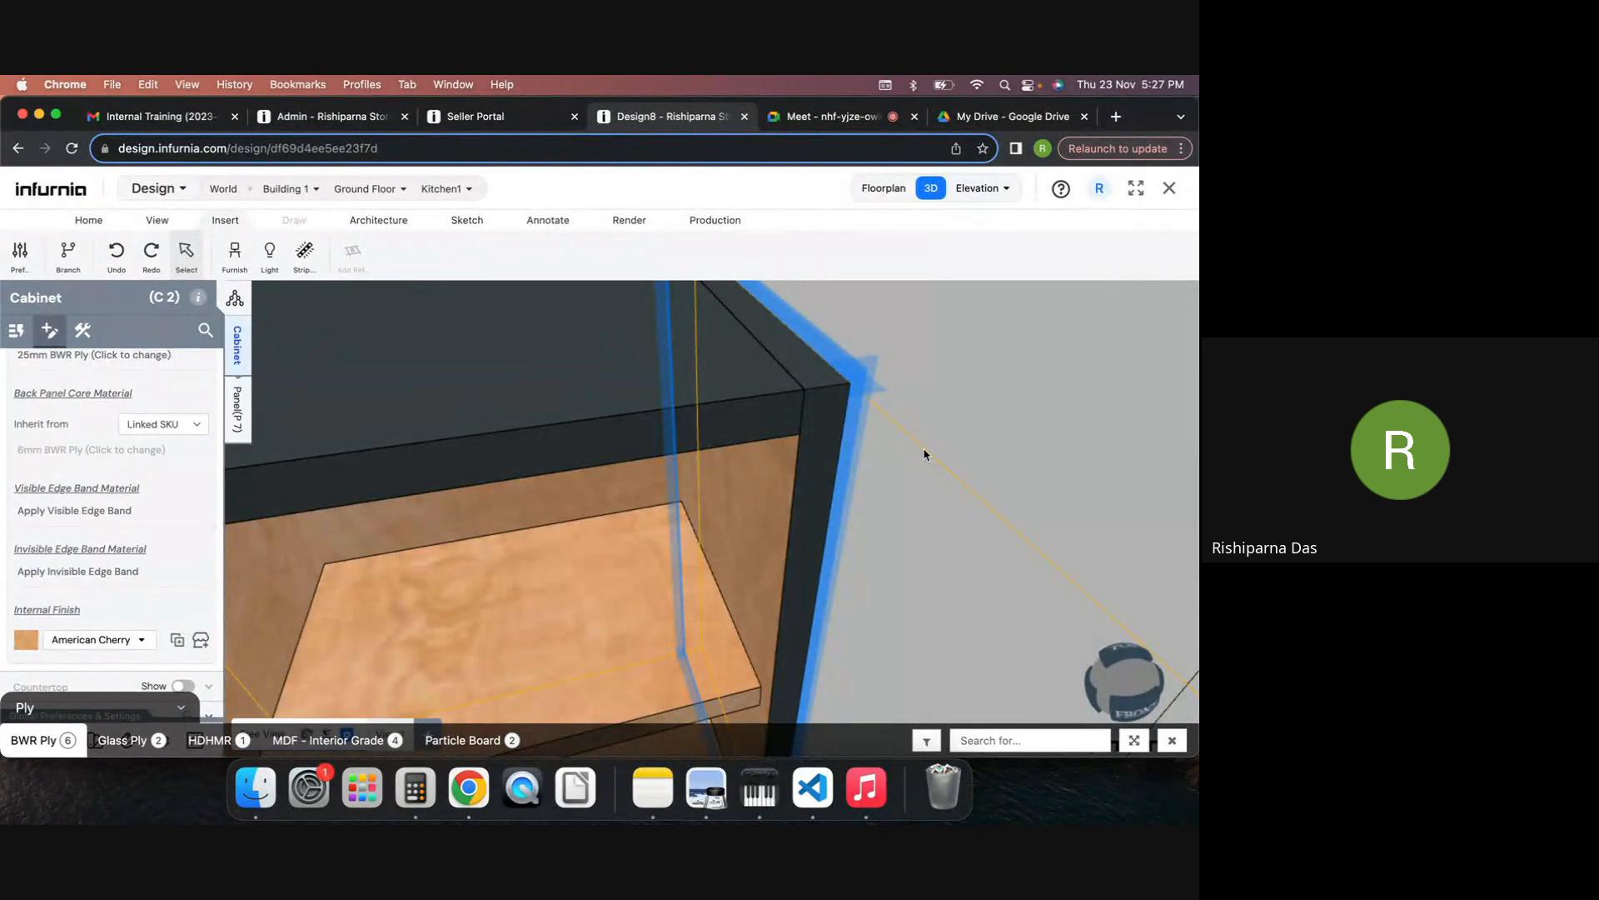
scroll(925, 451, down, 5)
drag(943, 470, 718, 423)
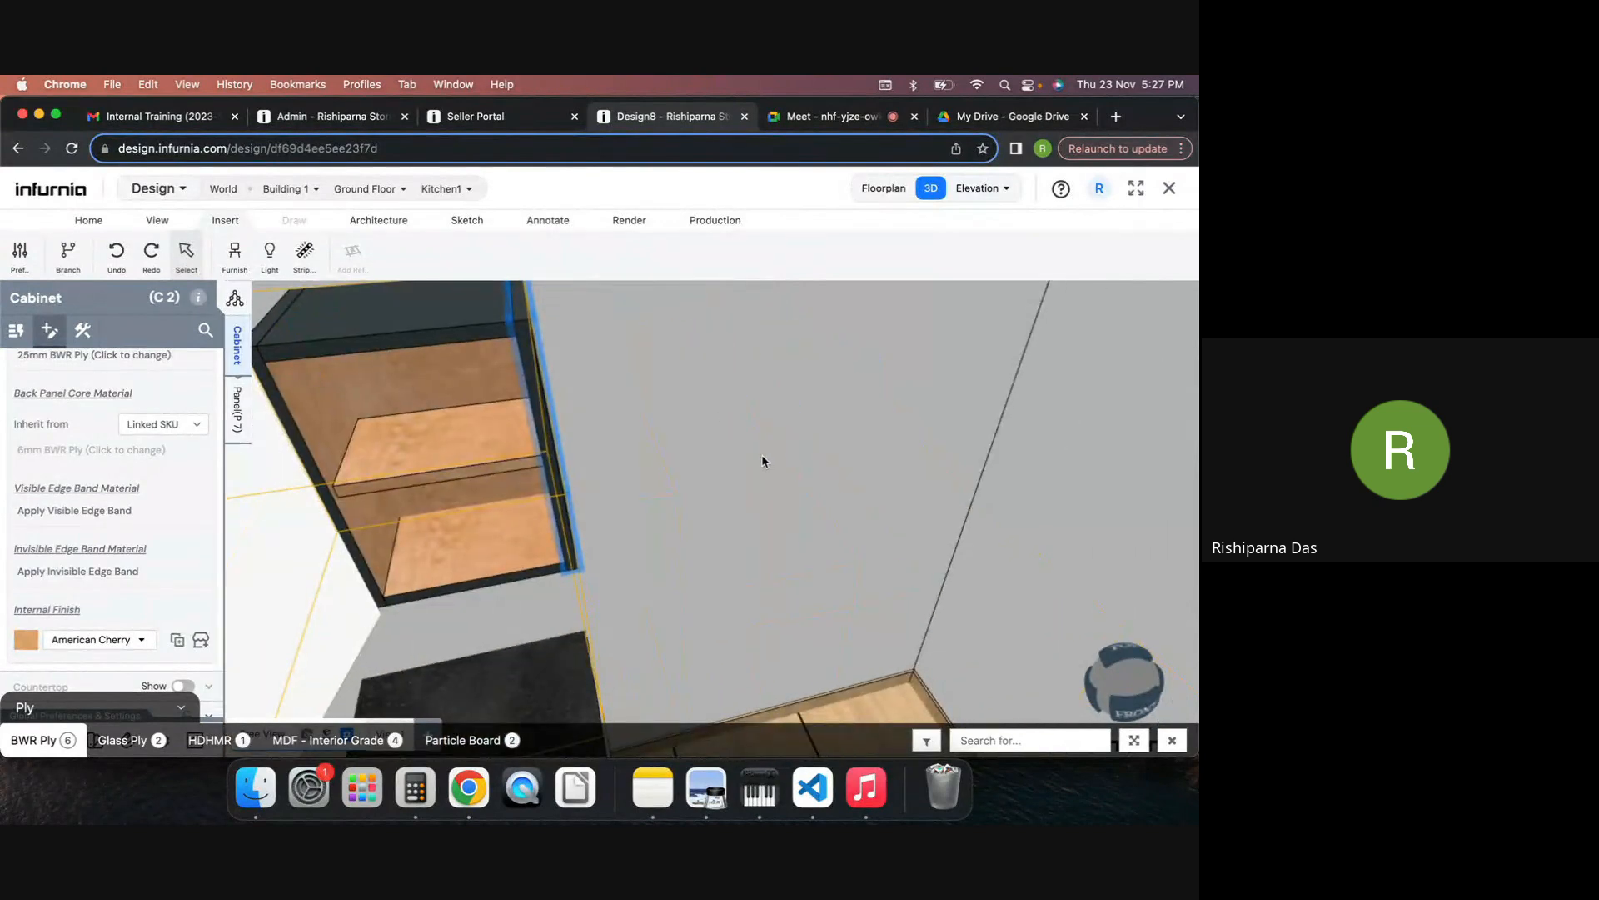
drag(762, 457, 815, 473)
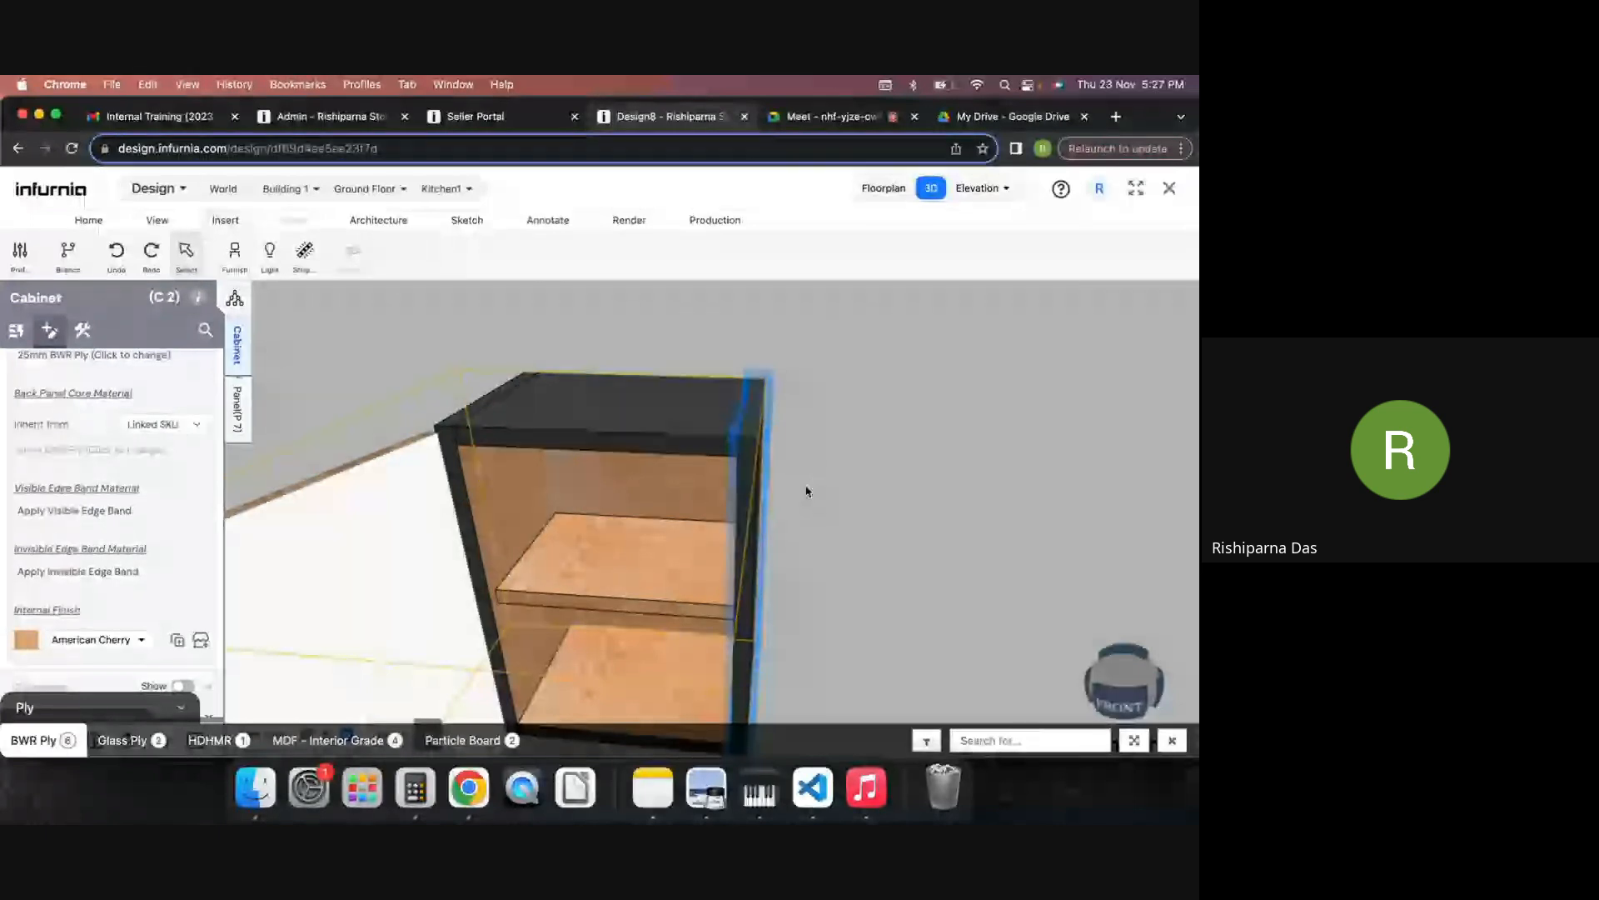
drag(807, 492, 820, 450)
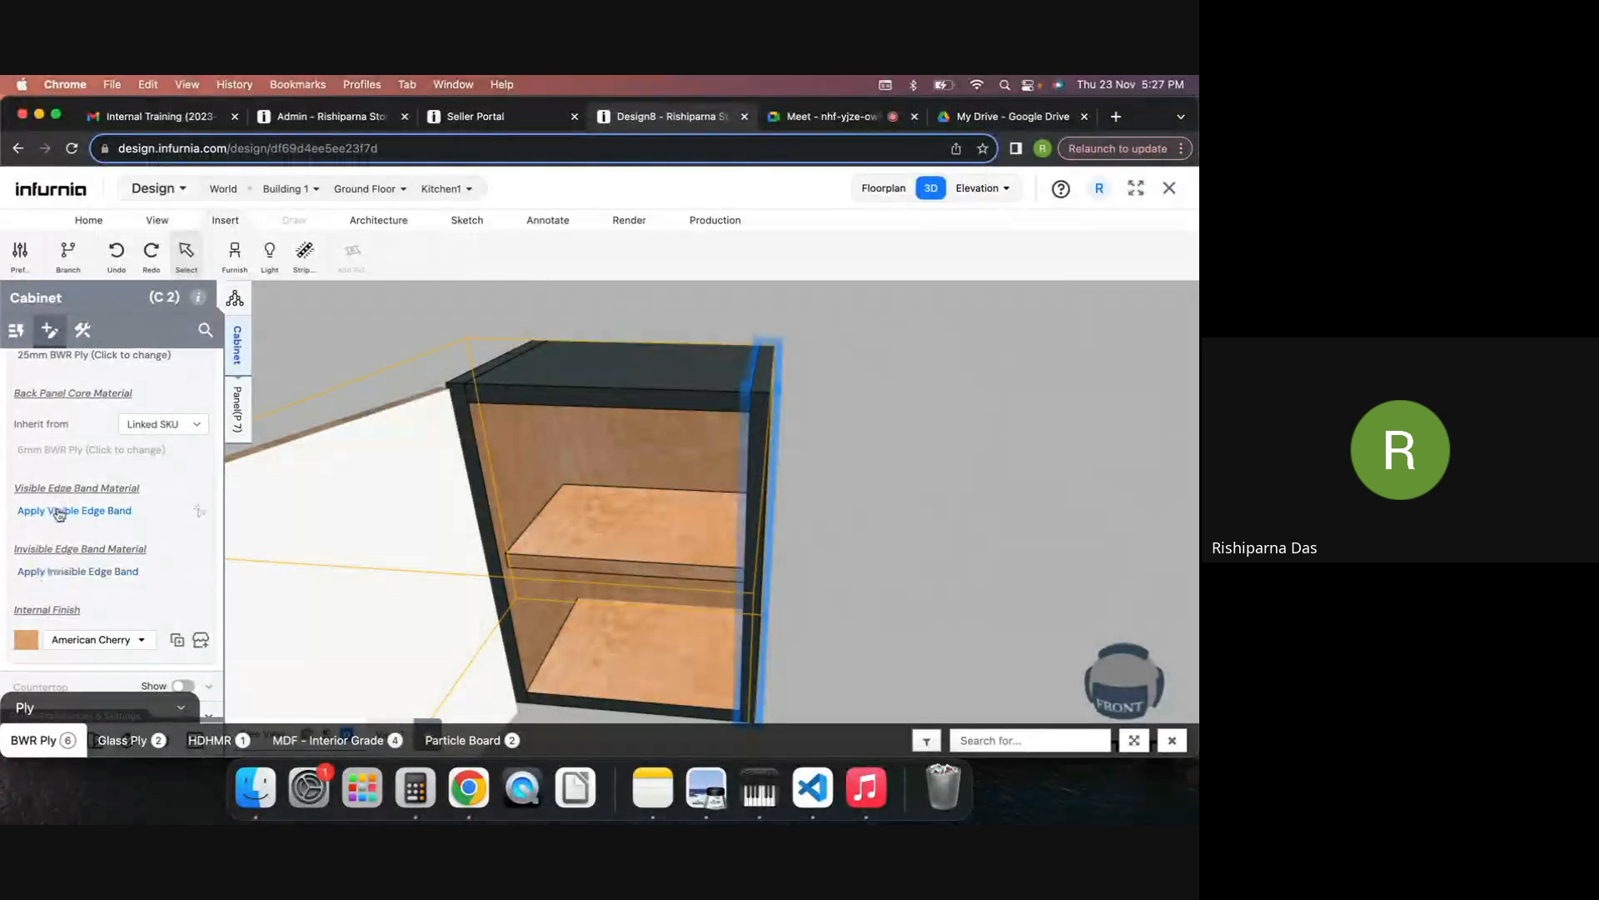
scroll(79, 600, down, 1)
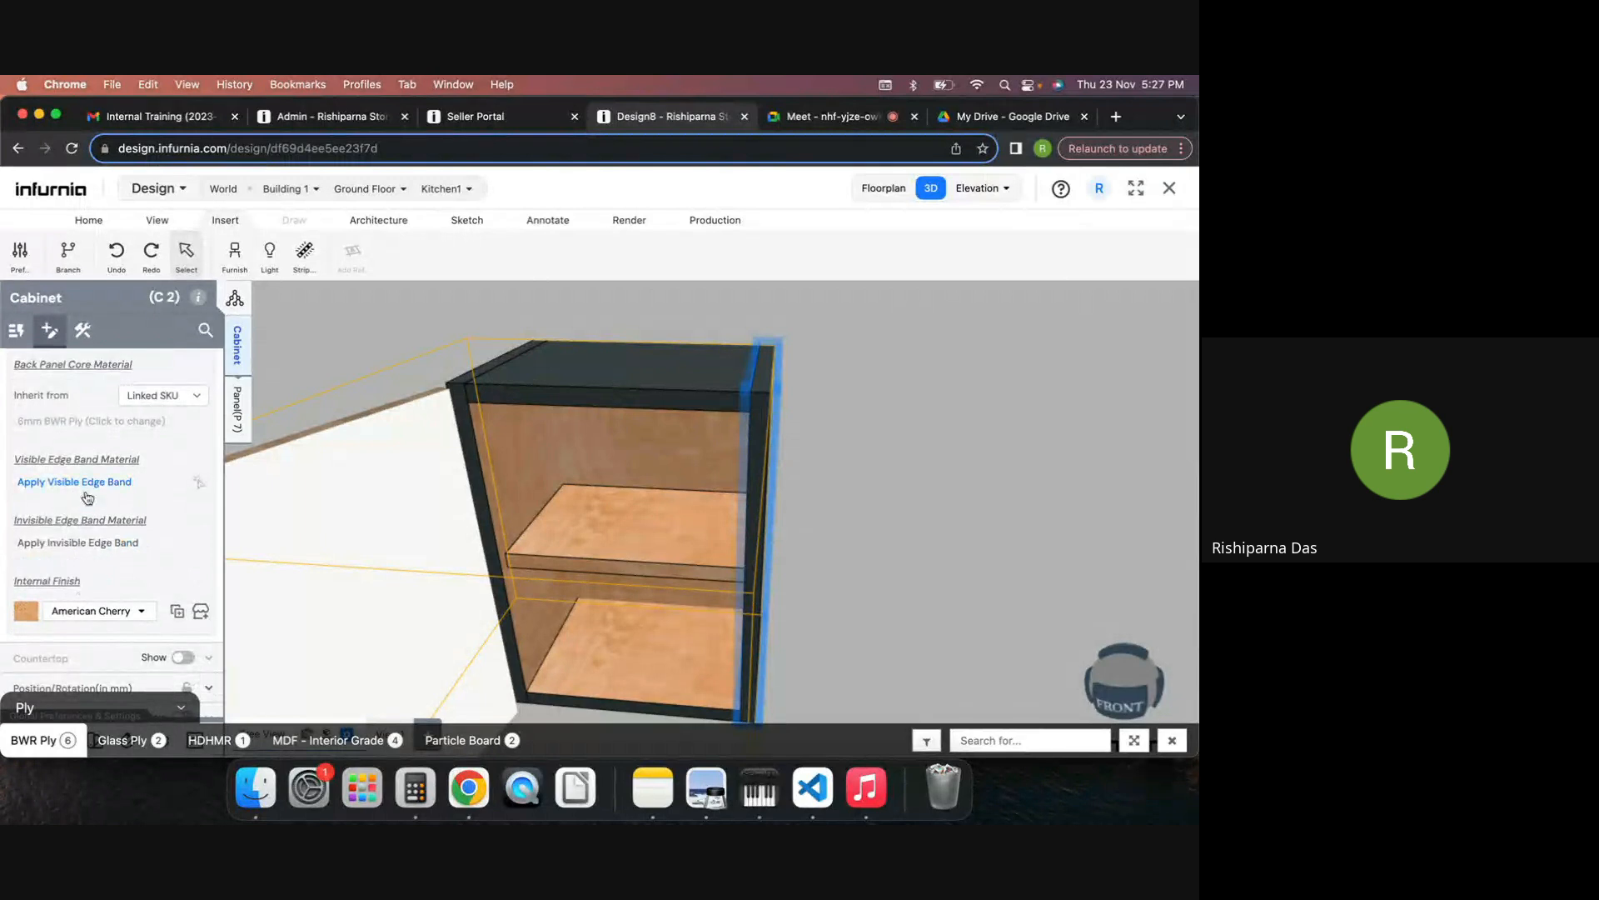
scroll(77, 588, down, 1)
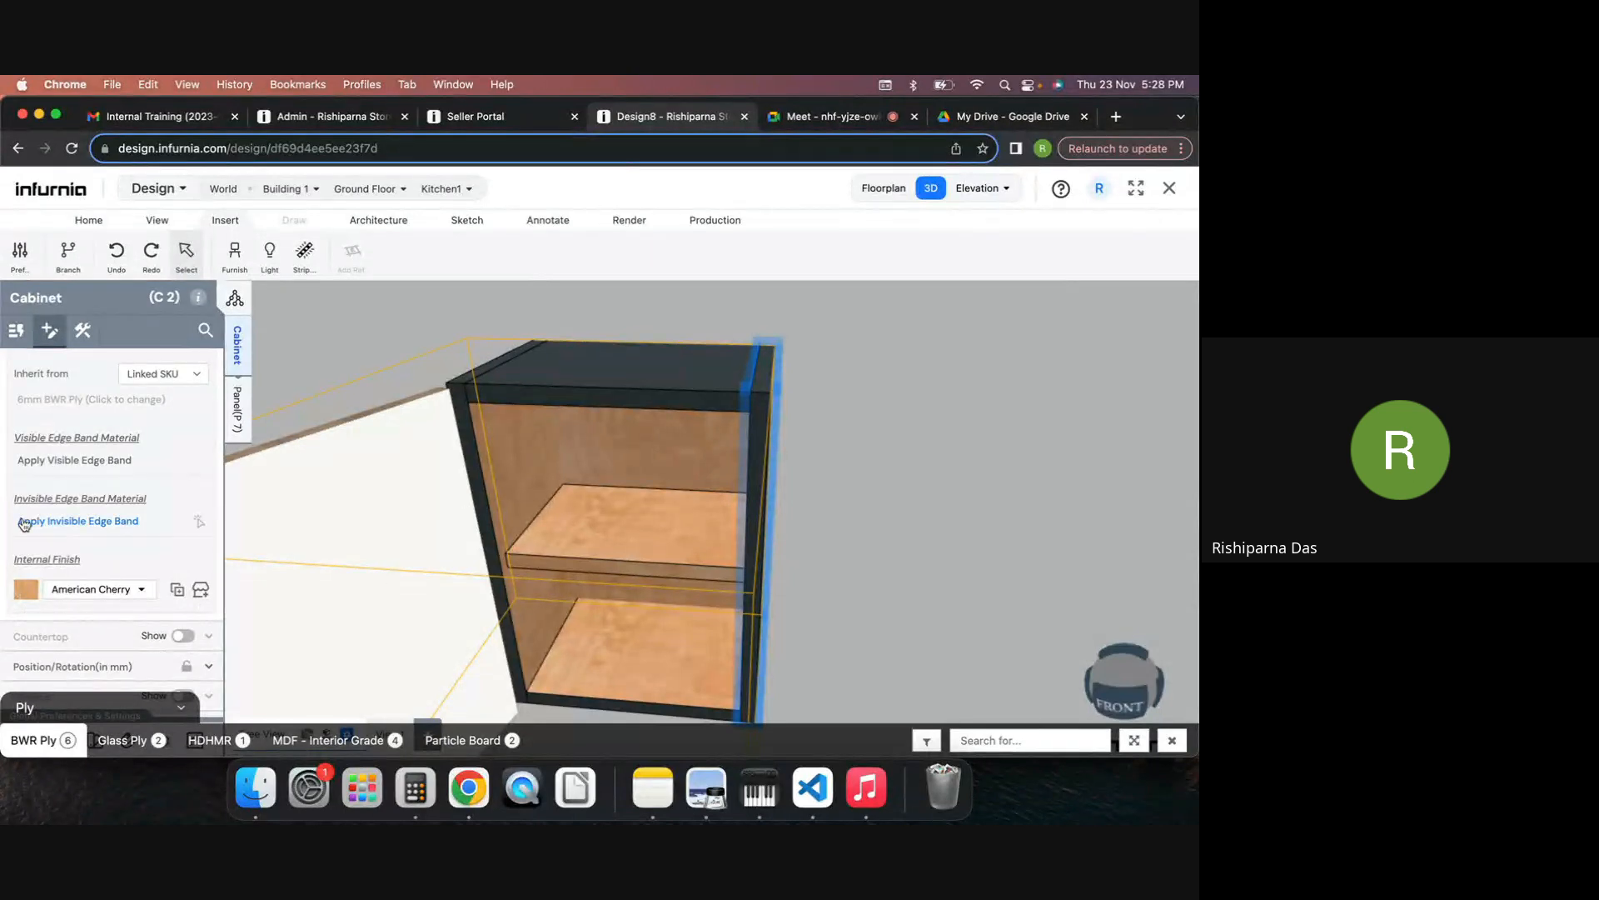
Step: Review the wall cabinet's shutter materials: external and internal finish, core material, and visible and invisible edge bands
scroll(50, 512, up, 5)
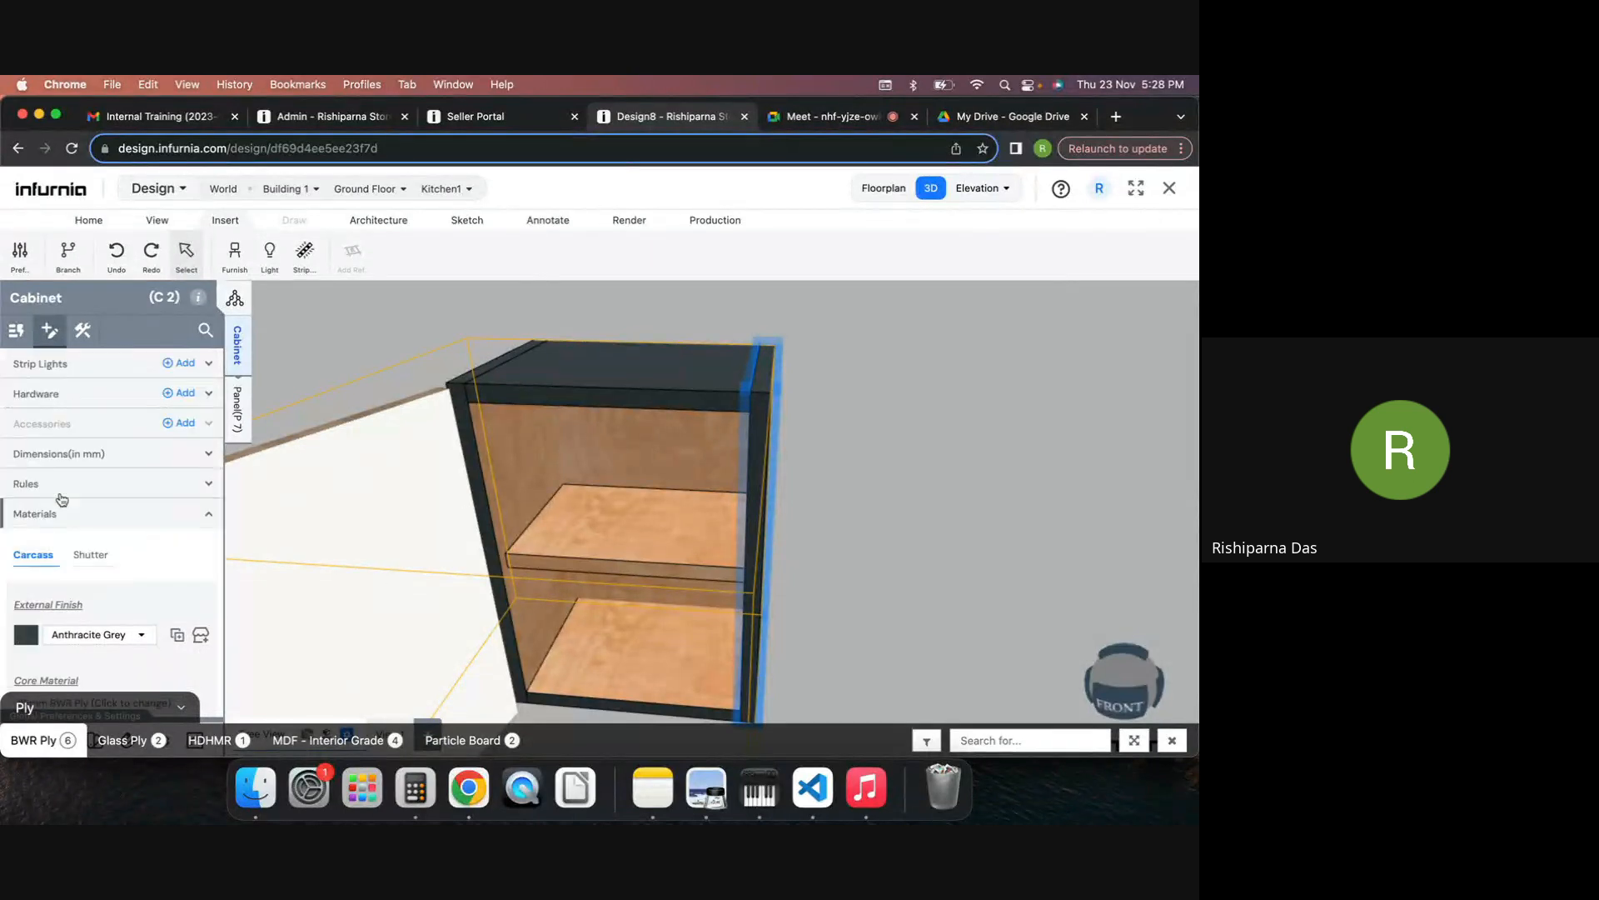
click(97, 561)
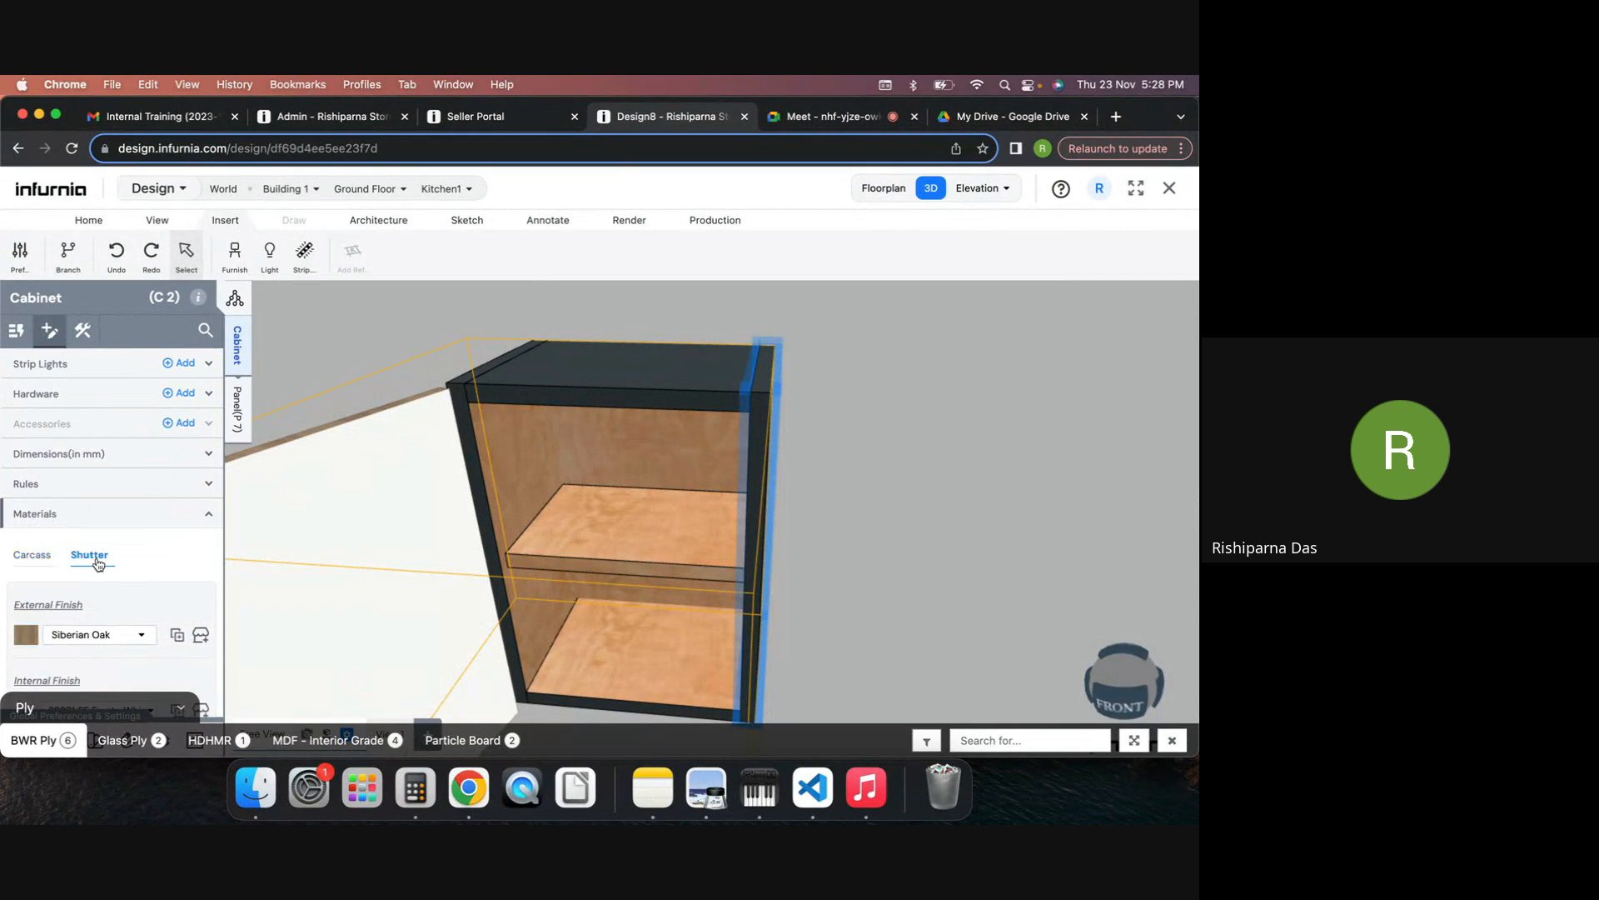
scroll(89, 585, down, 3)
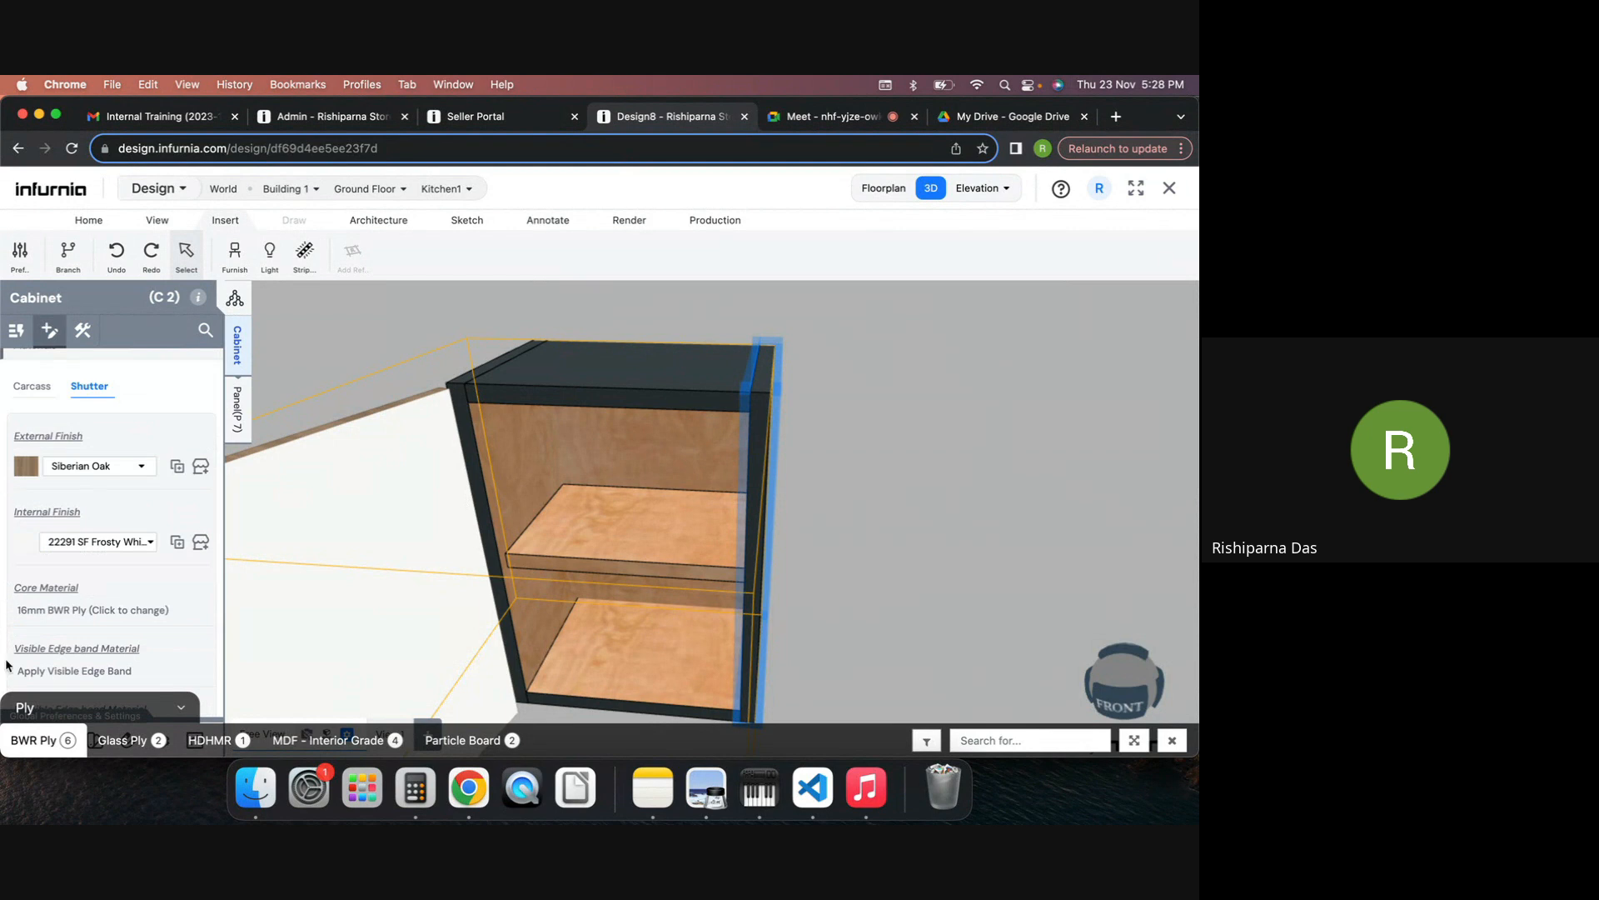
scroll(6, 664, down, 3)
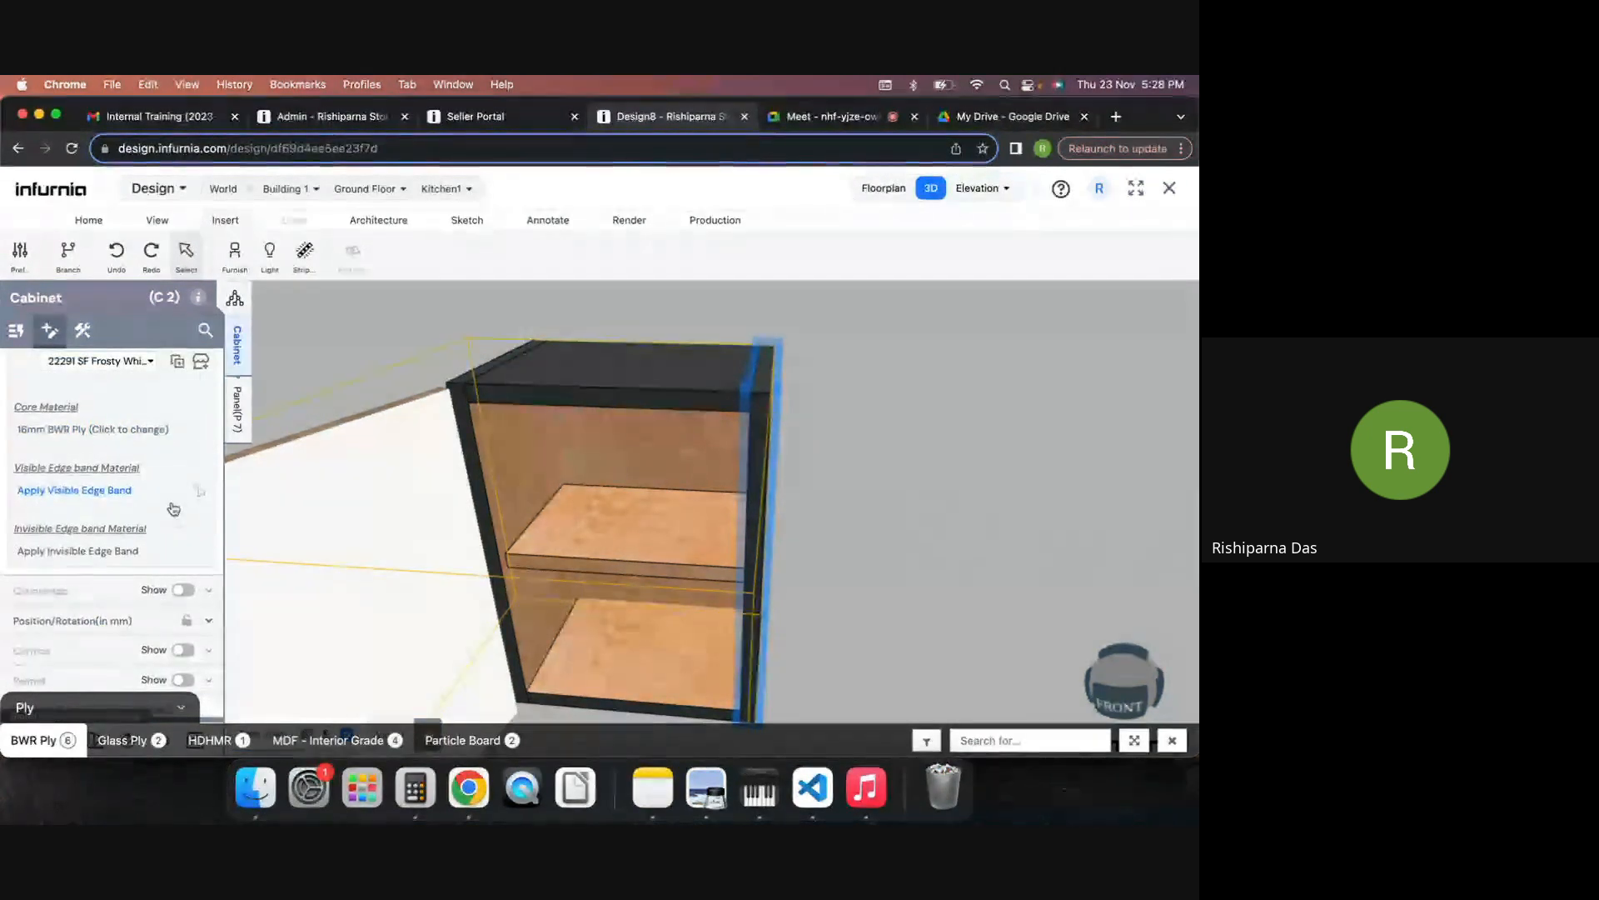
scroll(171, 500, up, 3)
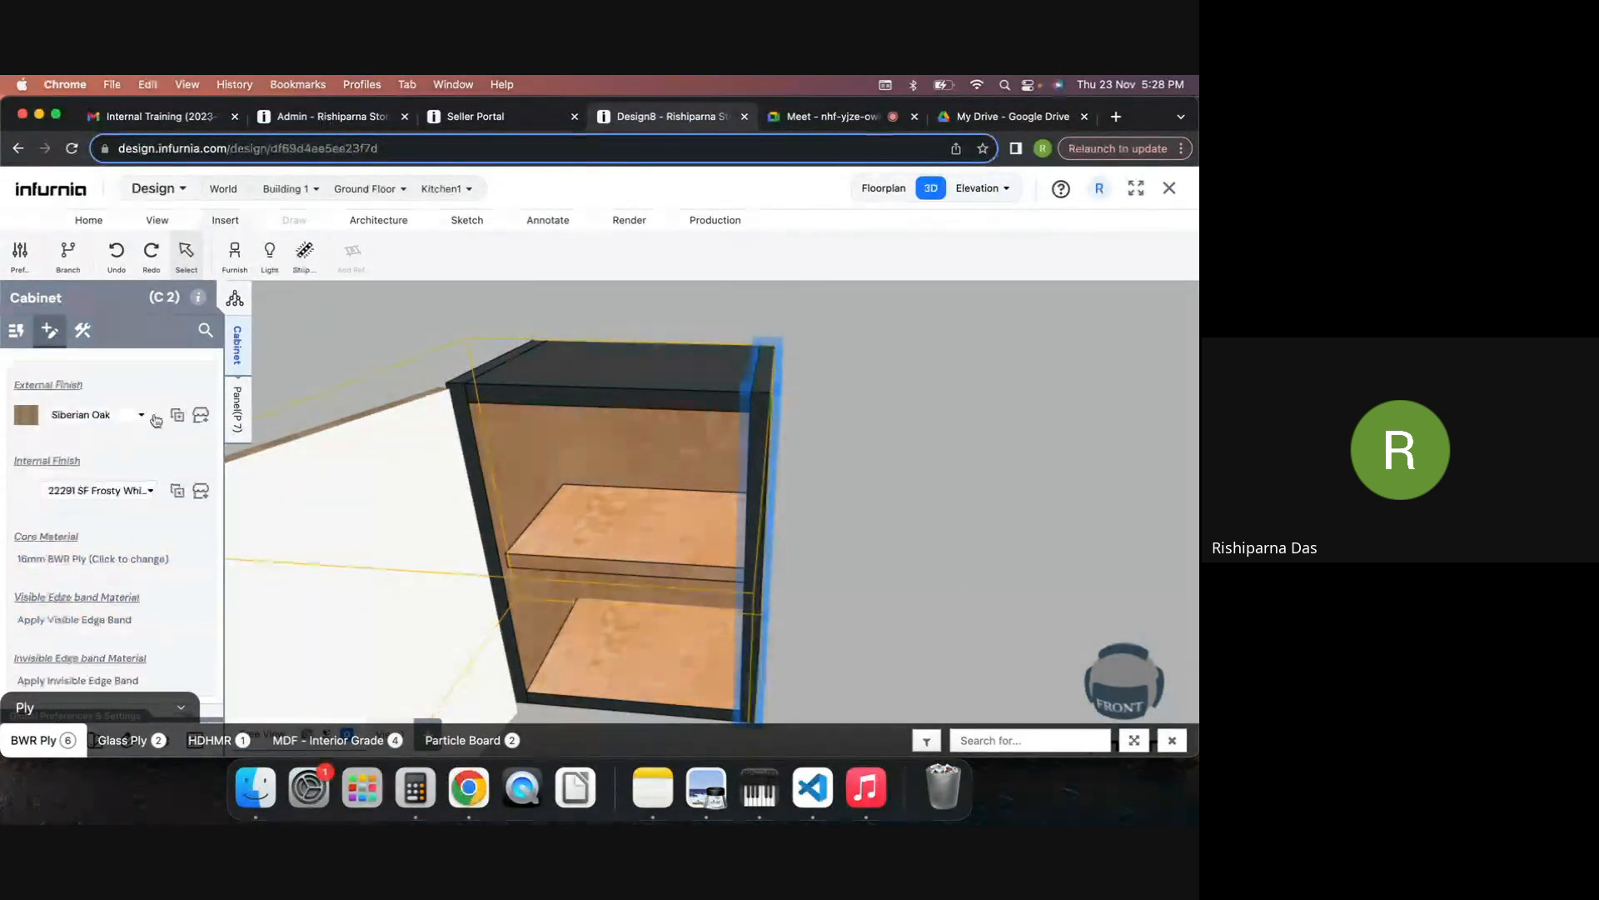
scroll(156, 419, up, 2)
scroll(112, 506, down, 5)
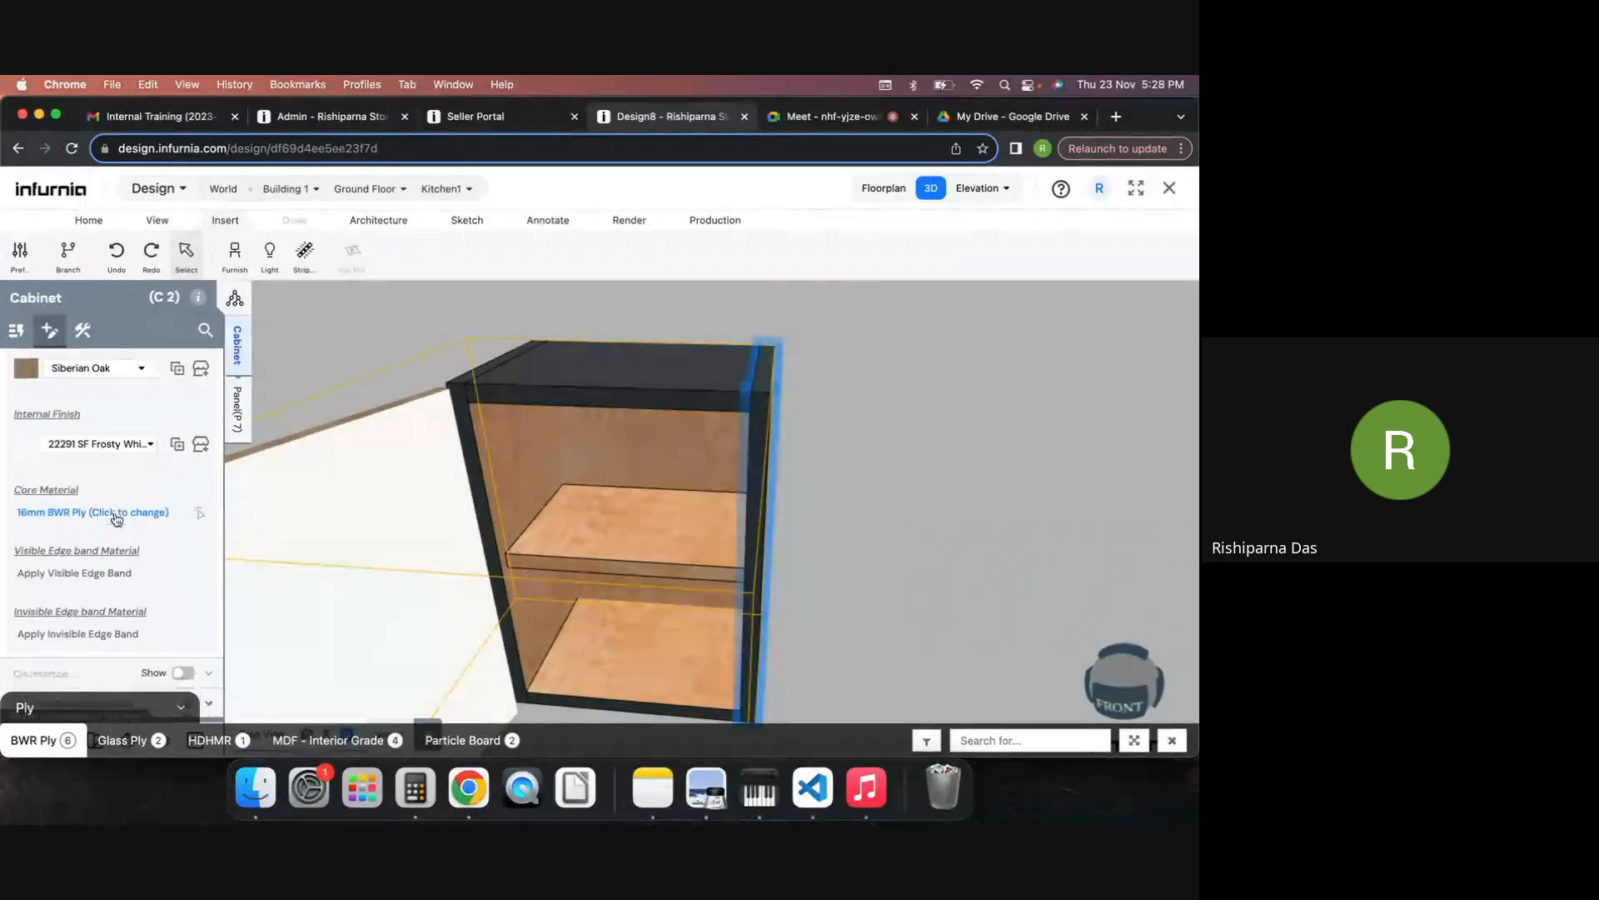
scroll(114, 516, up, 1)
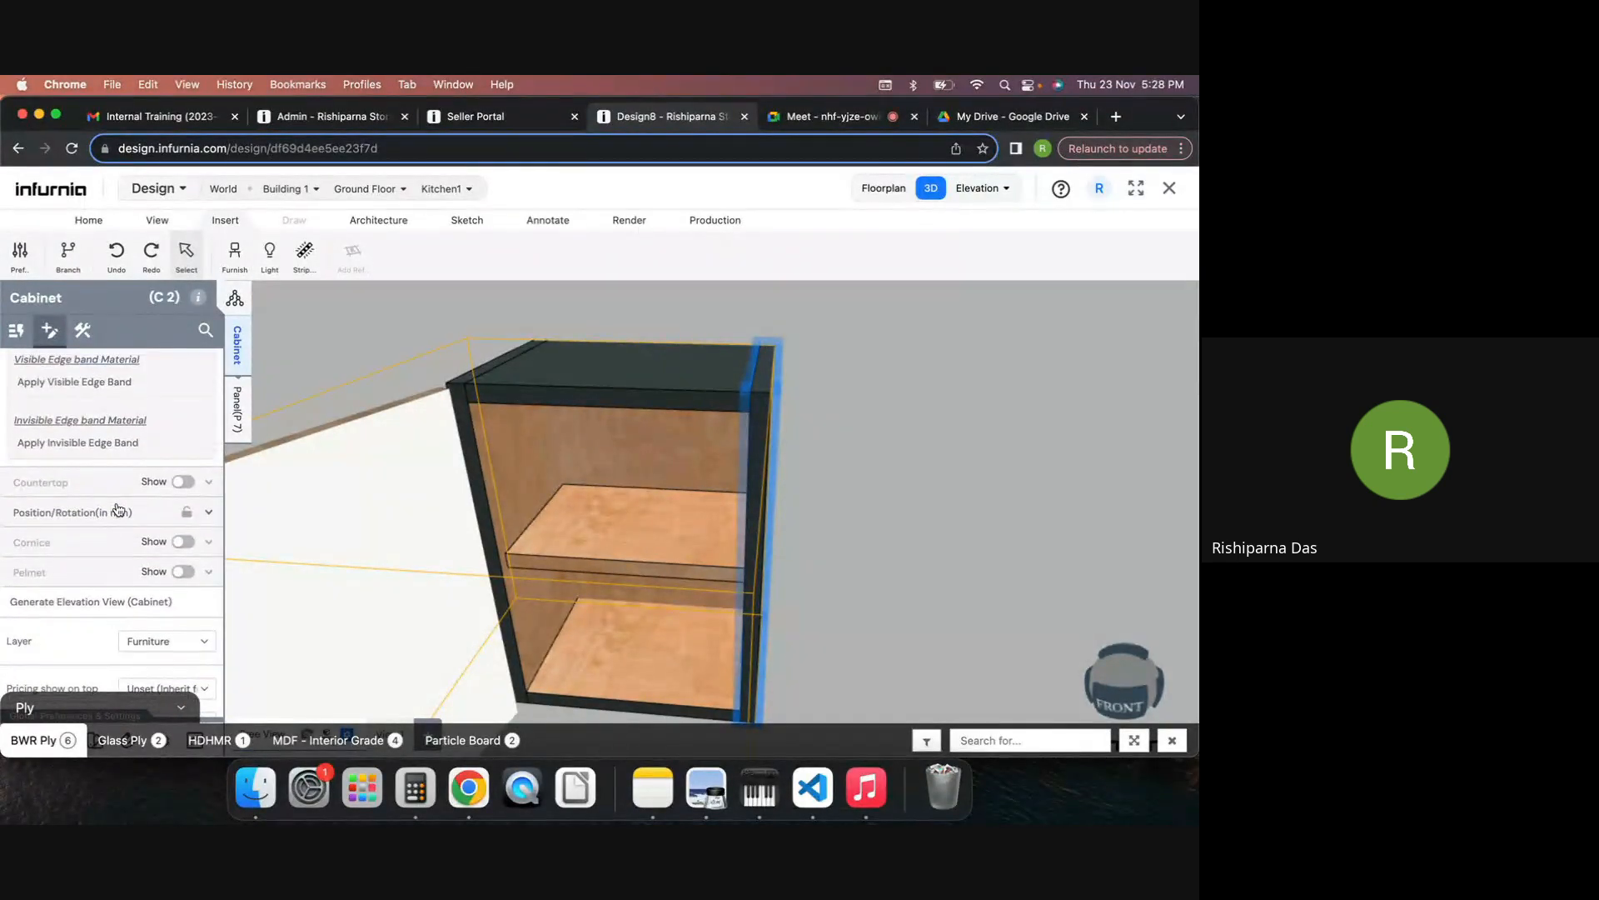
scroll(648, 489, down, 5)
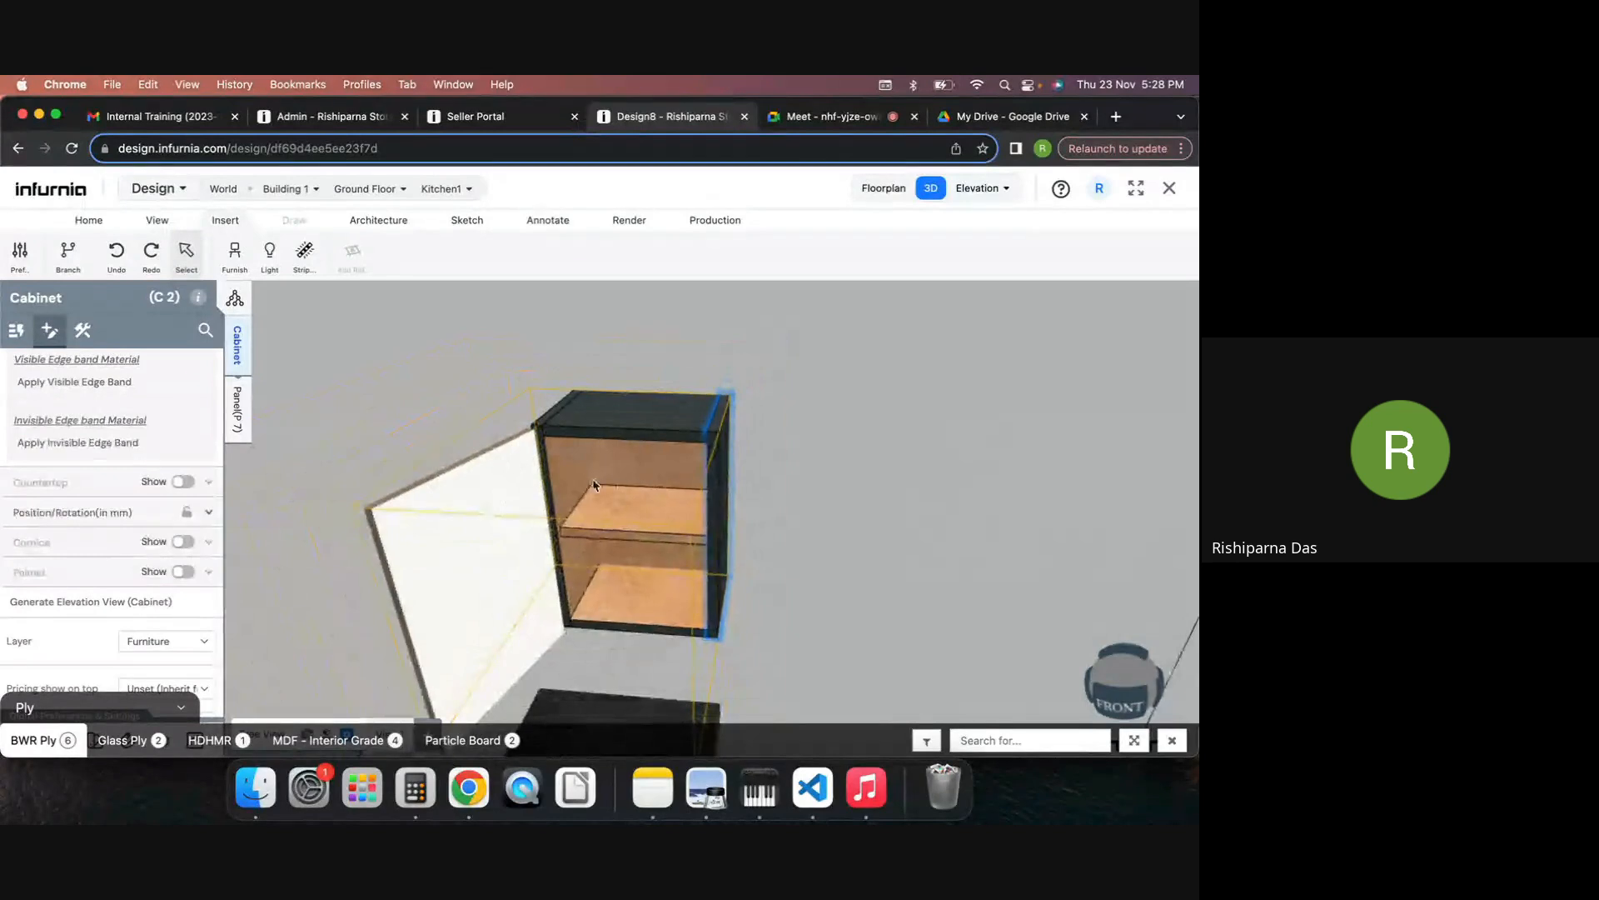
Step: Select the base cabinet, open its countertop settings and switch the countertop off and back on
click(497, 465)
scroll(500, 468, down, 3)
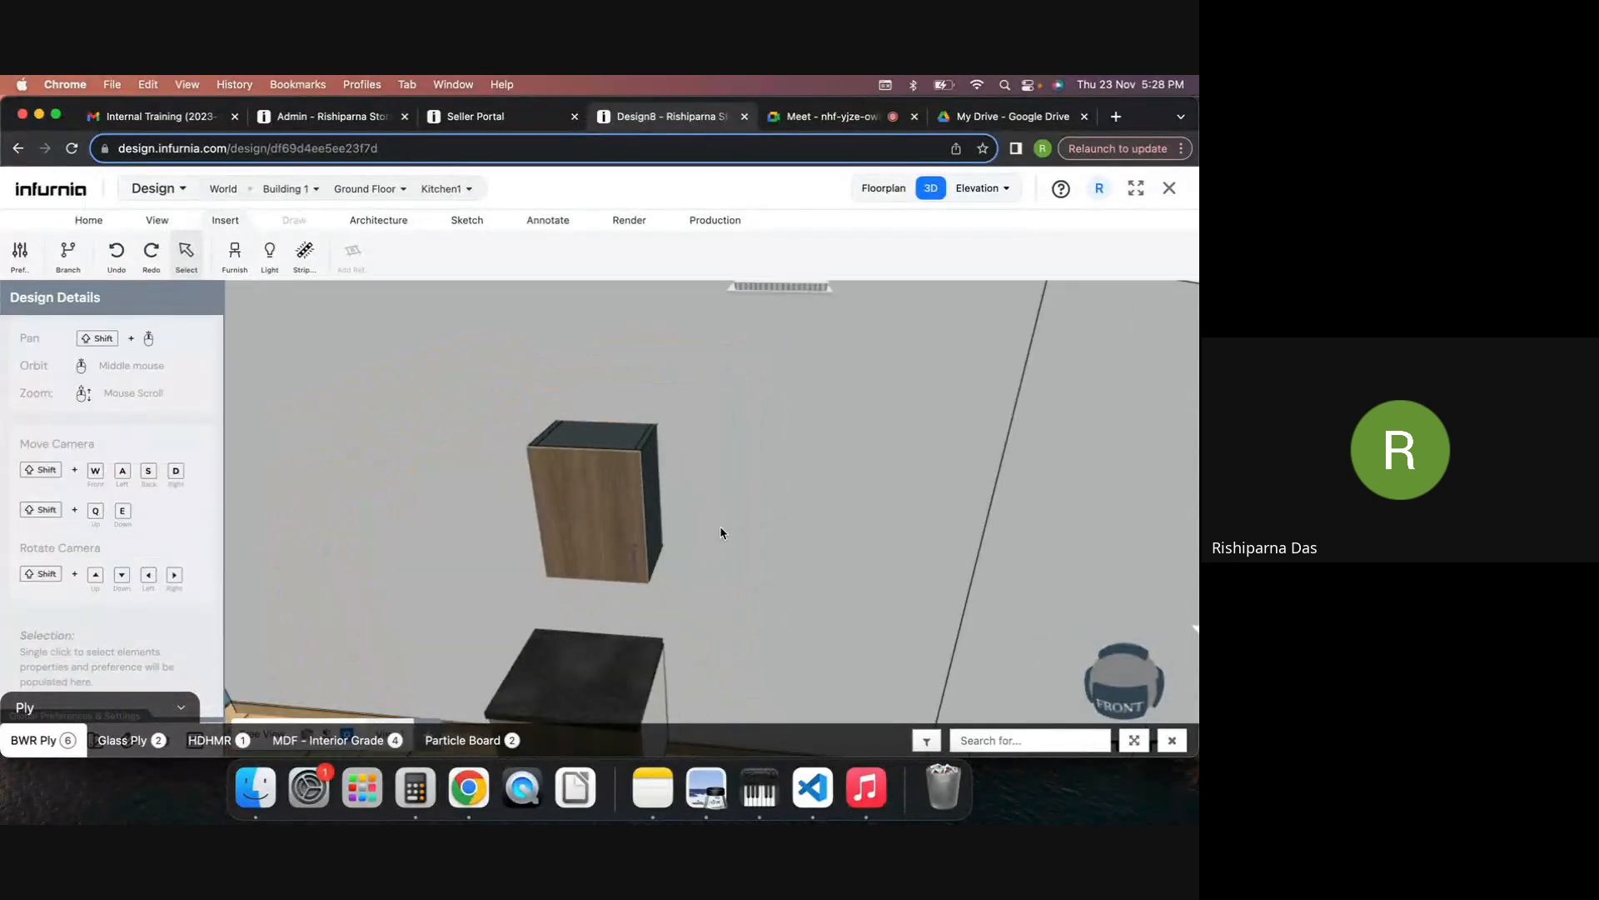
shift+middle_drag(723, 533, 740, 442)
click(598, 607)
middle_drag(801, 666, 785, 568)
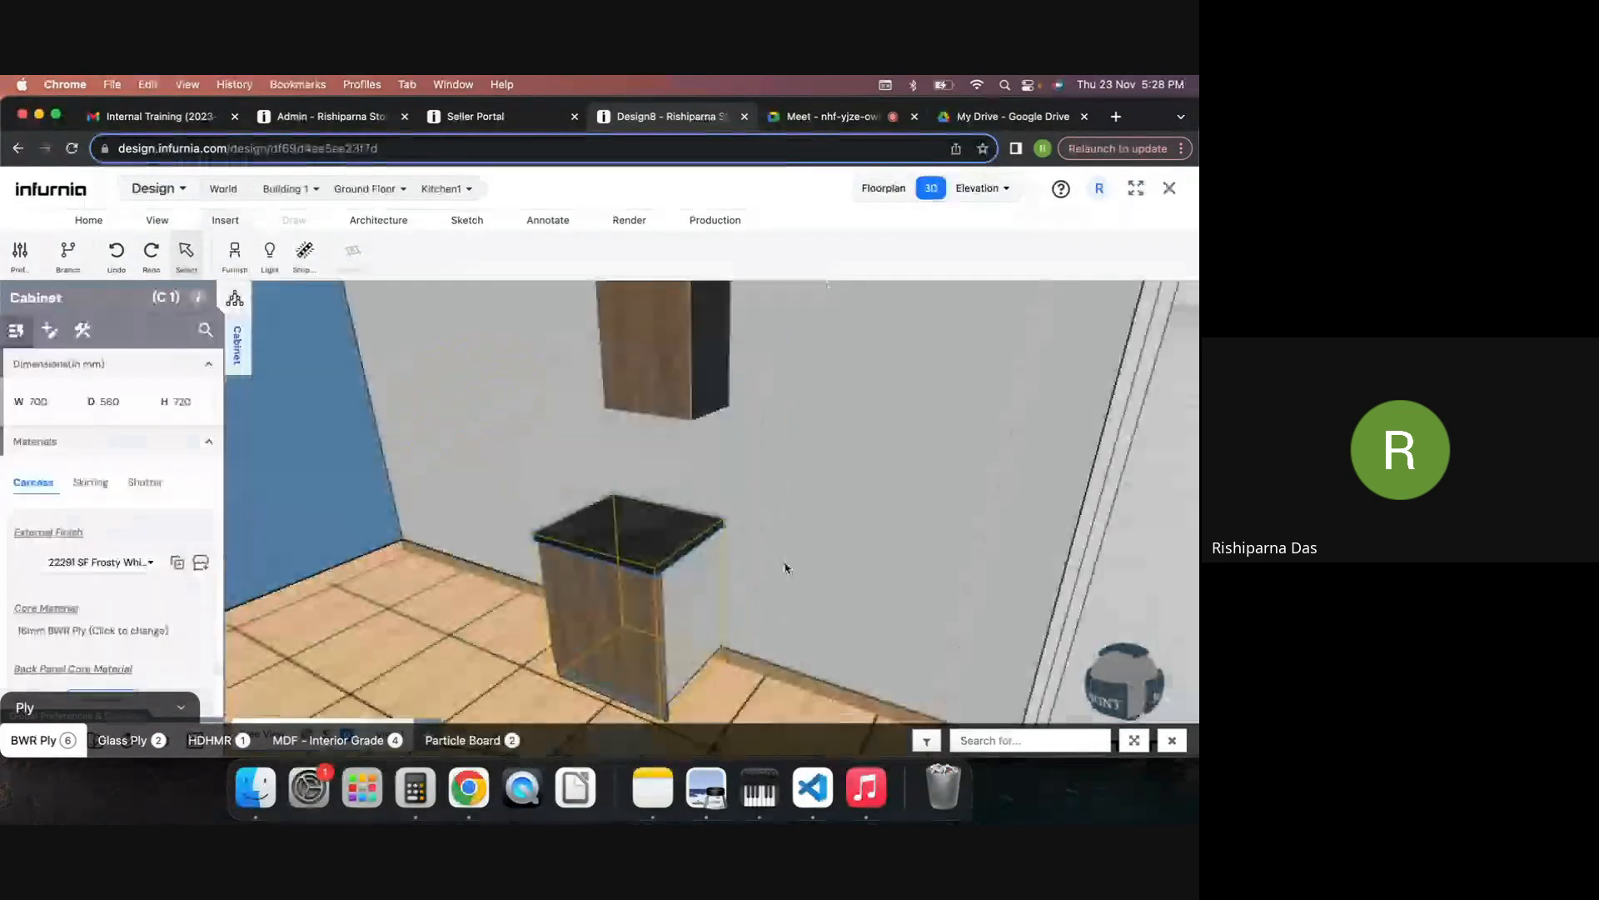
scroll(71, 399, down, 1)
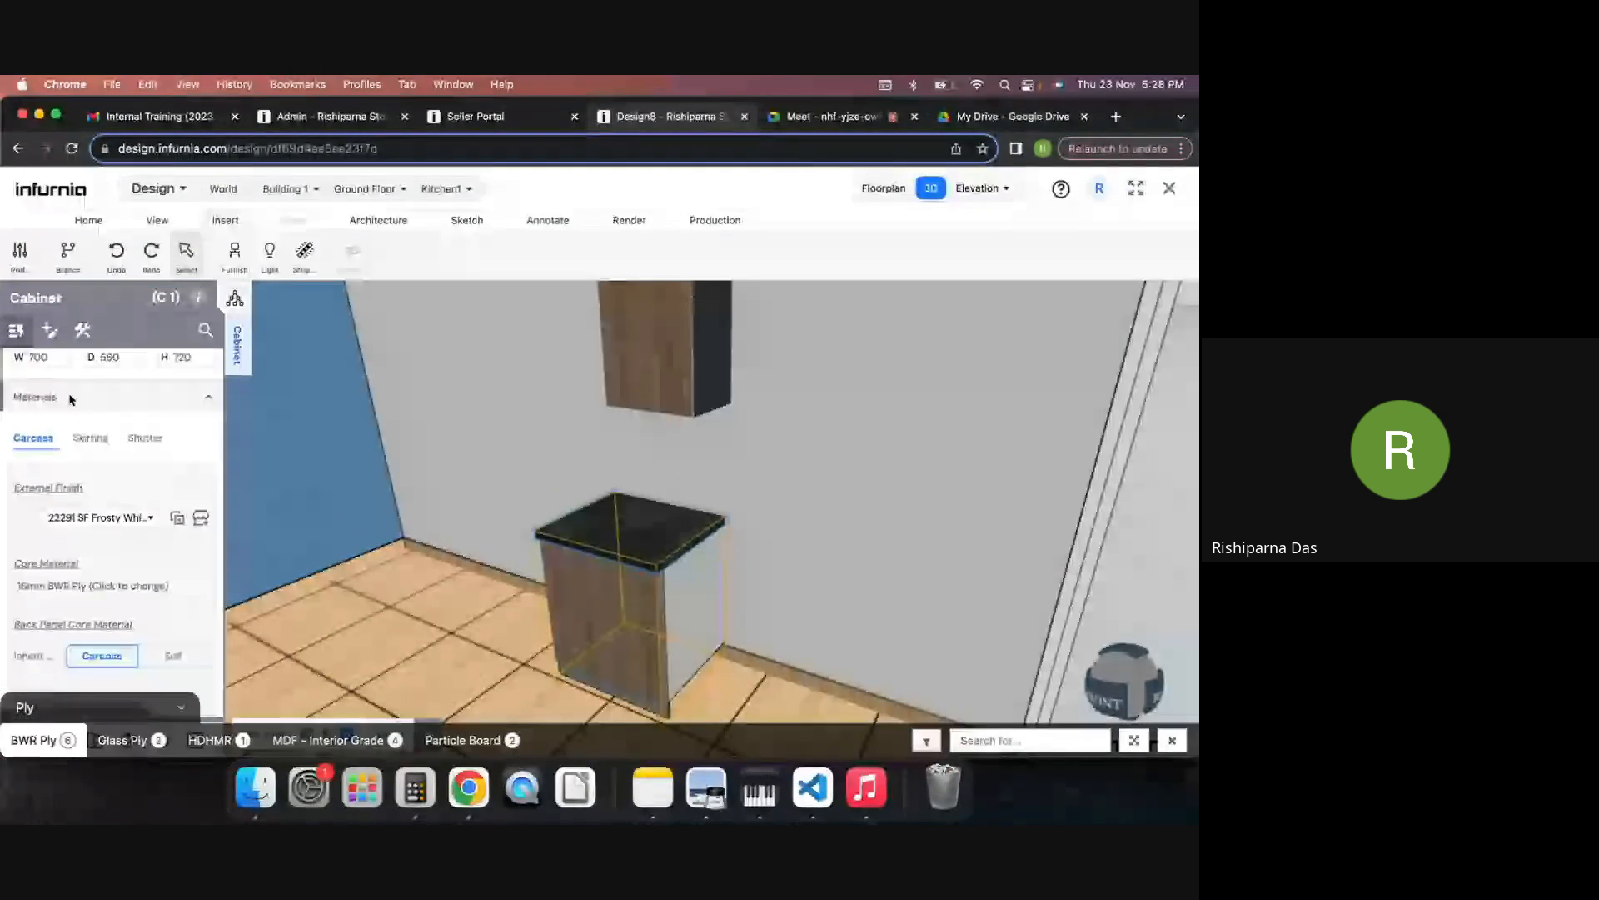
click(72, 399)
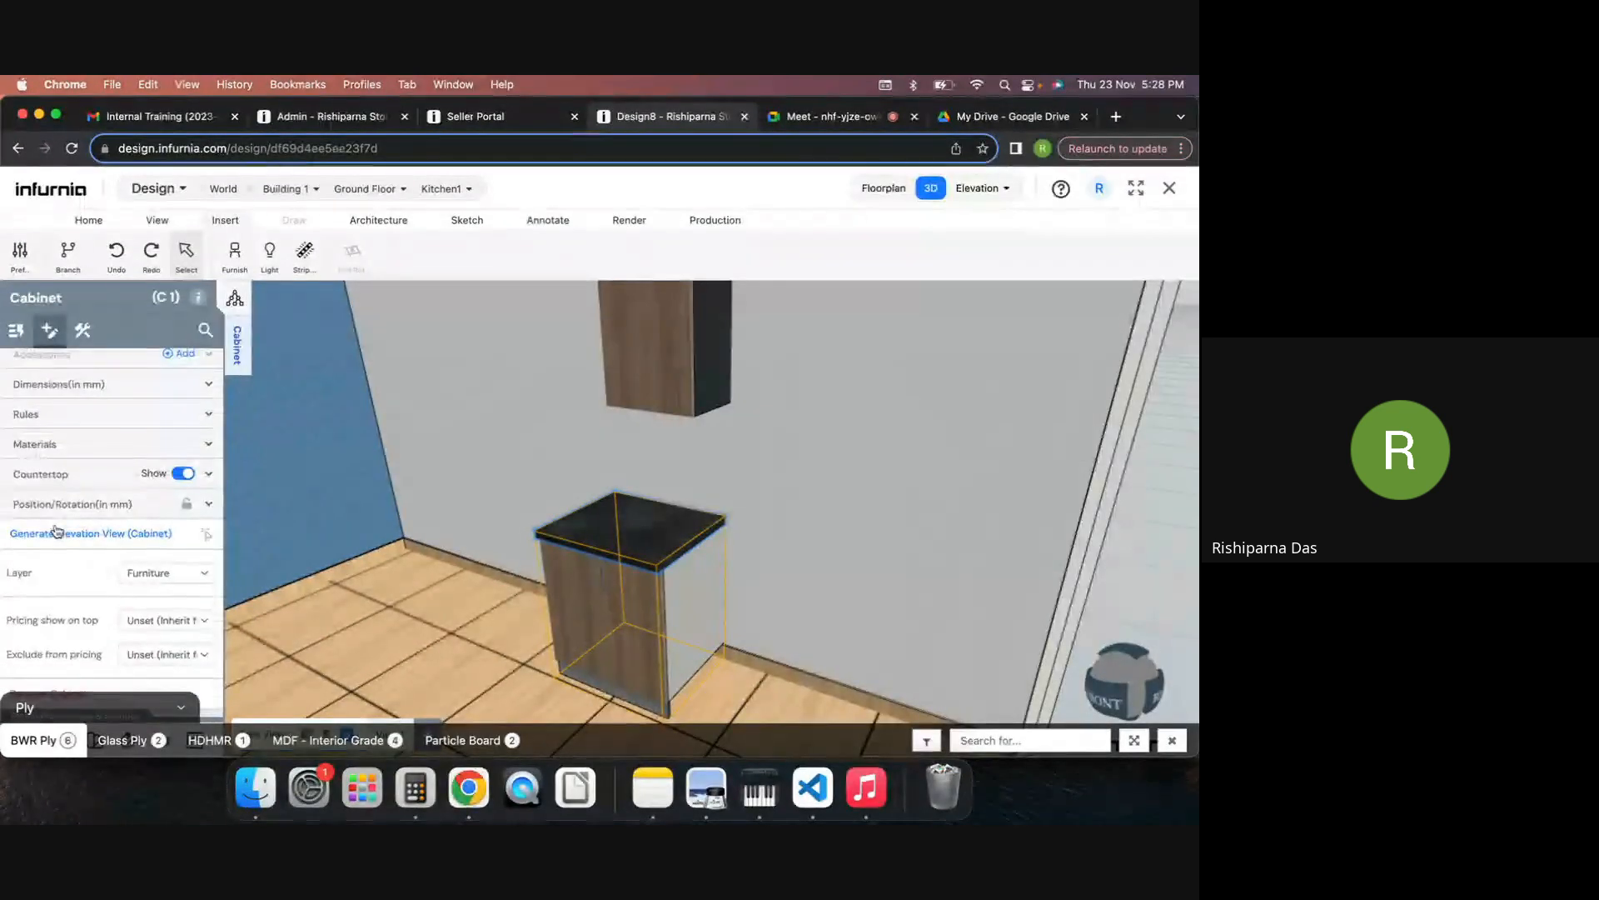
click(58, 476)
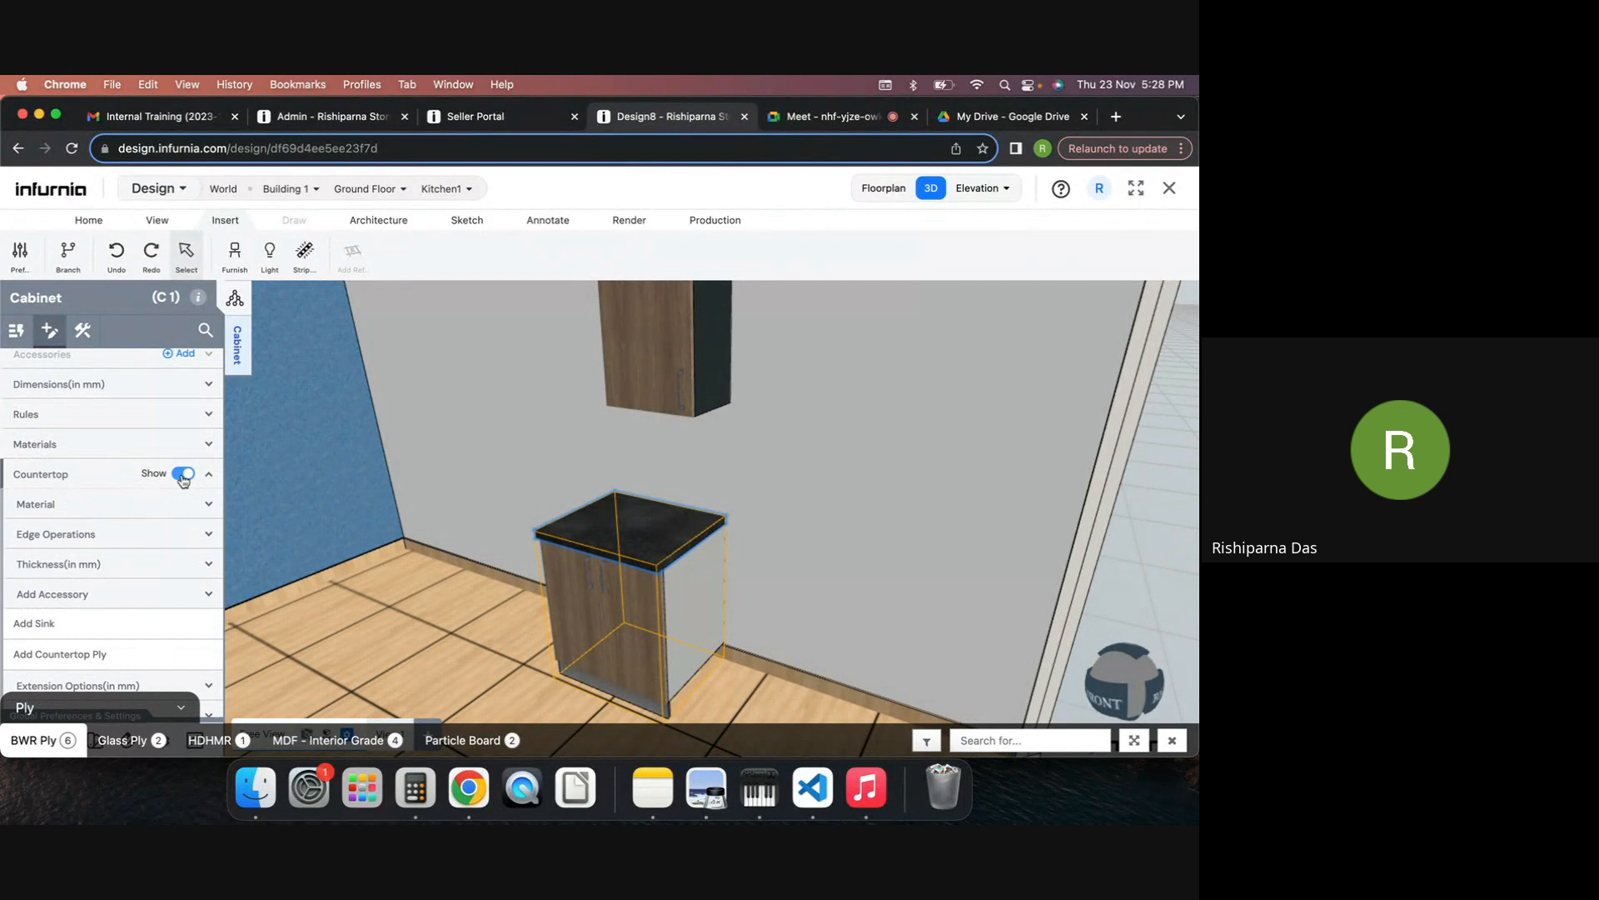
click(183, 475)
Step: Change the base cabinet's countertop material to Pebble White from the Concrete group
click(82, 510)
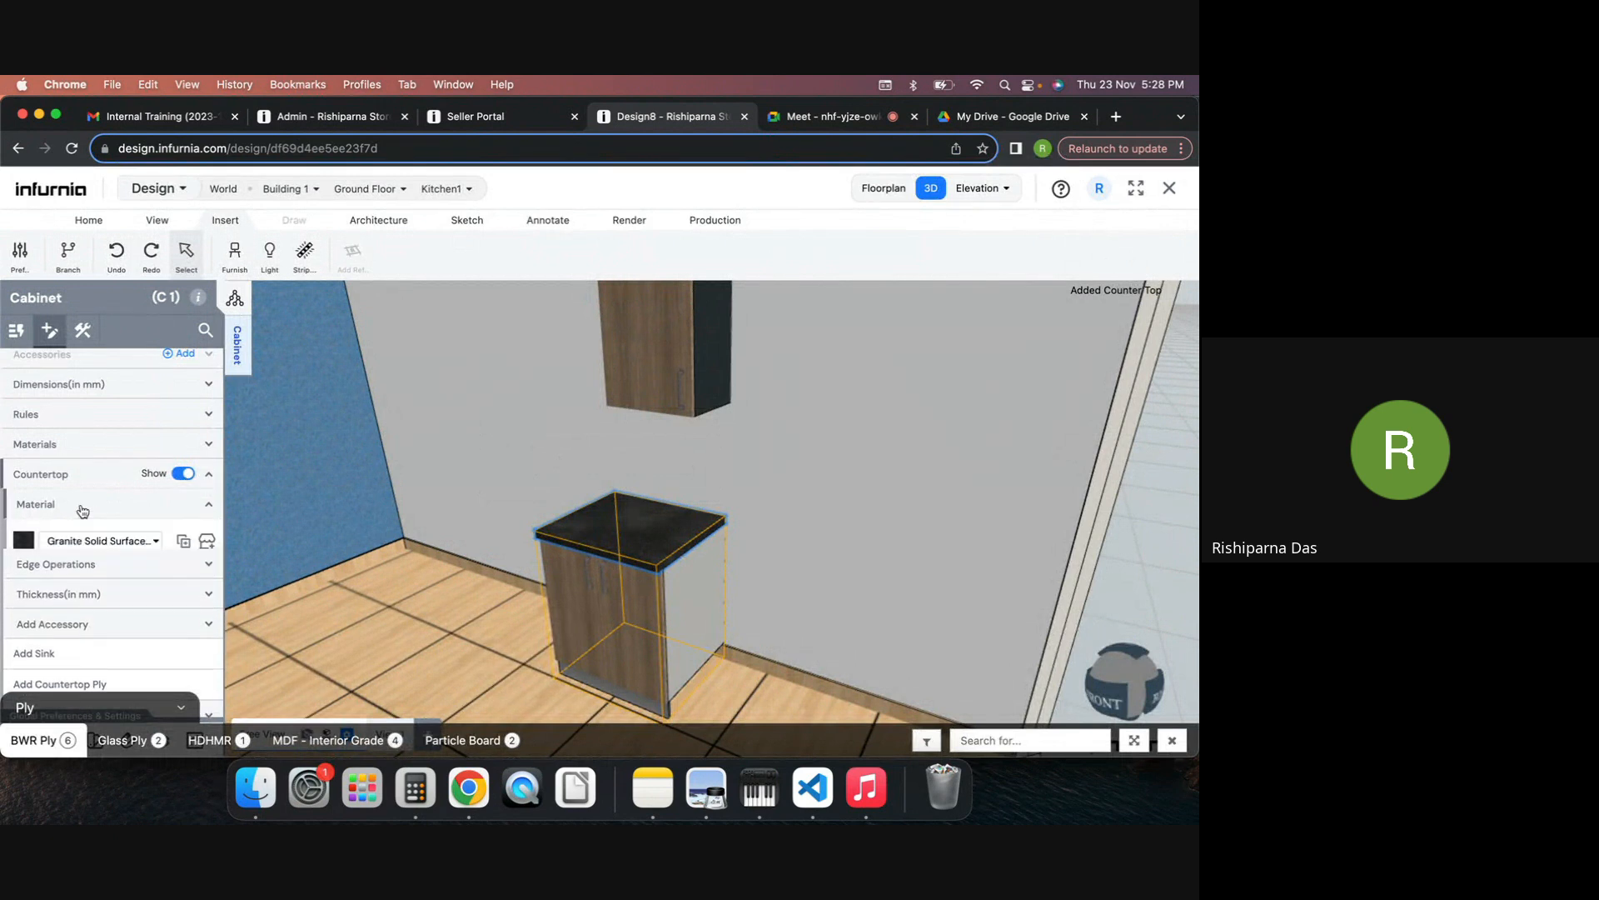
click(205, 543)
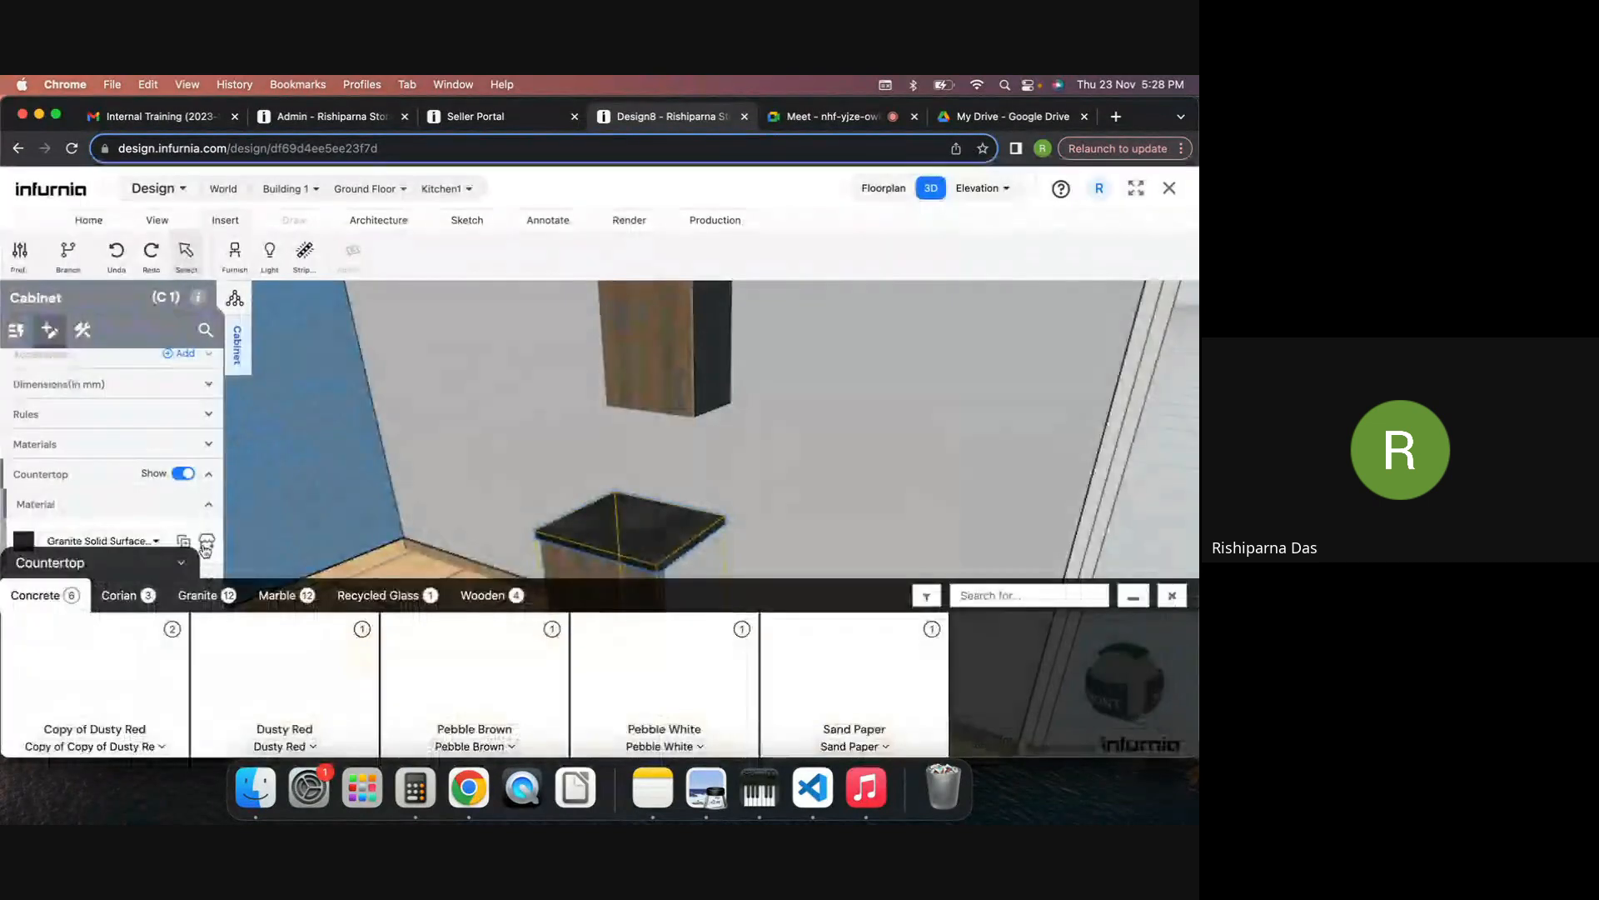
click(600, 657)
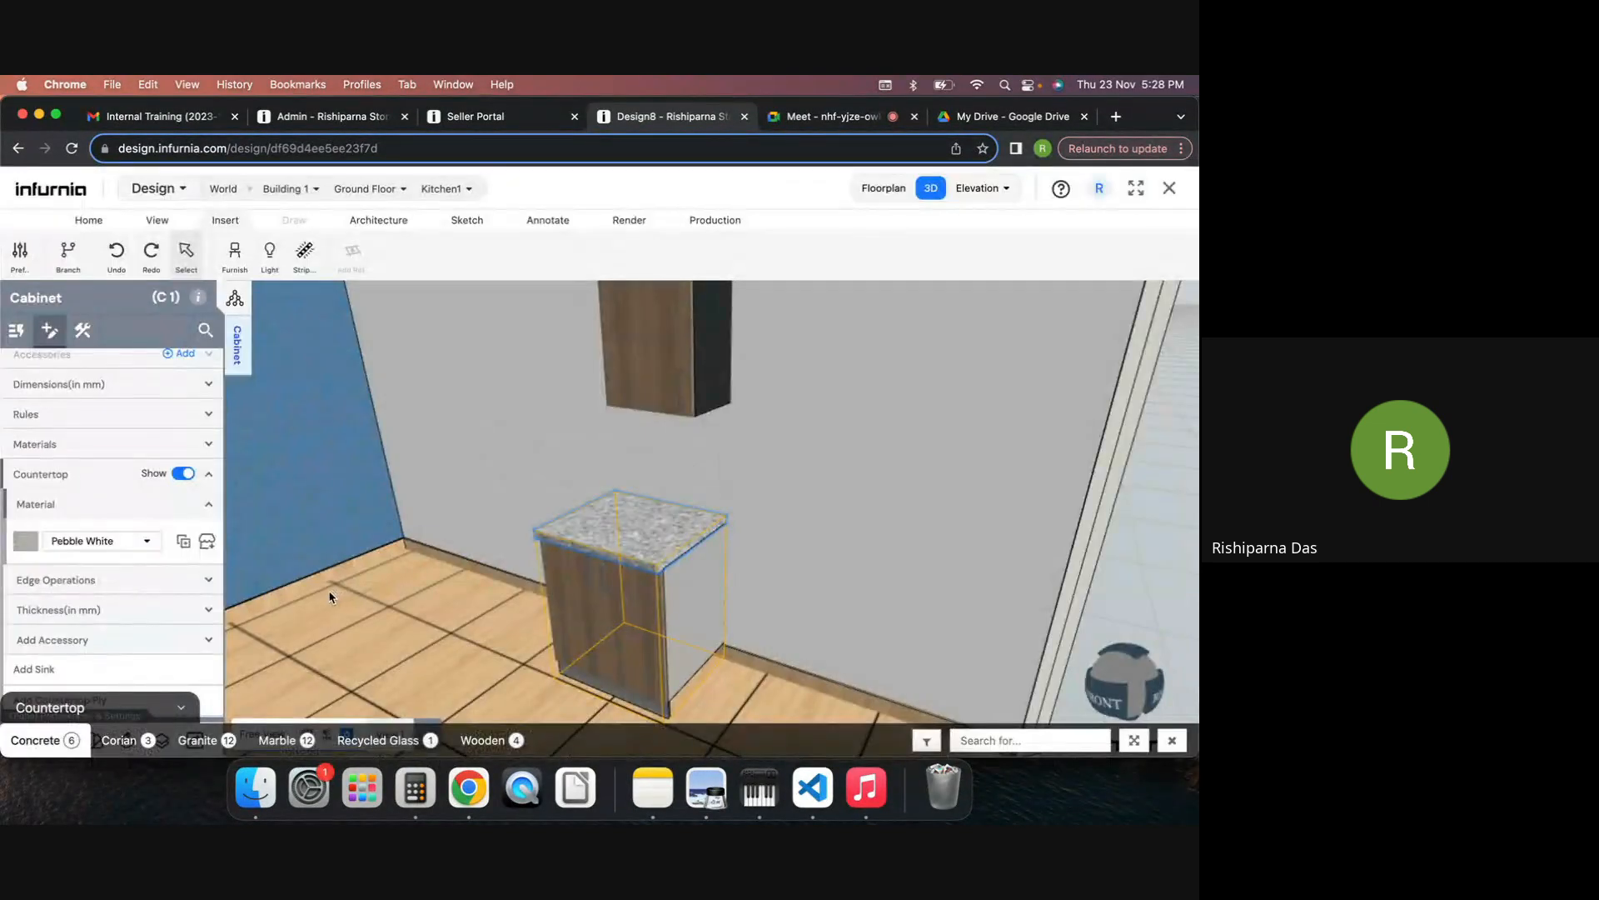
Step: Set the front-left corner of the base cabinet's countertop to the Fillet edge operation
click(80, 581)
scroll(98, 602, down, 1)
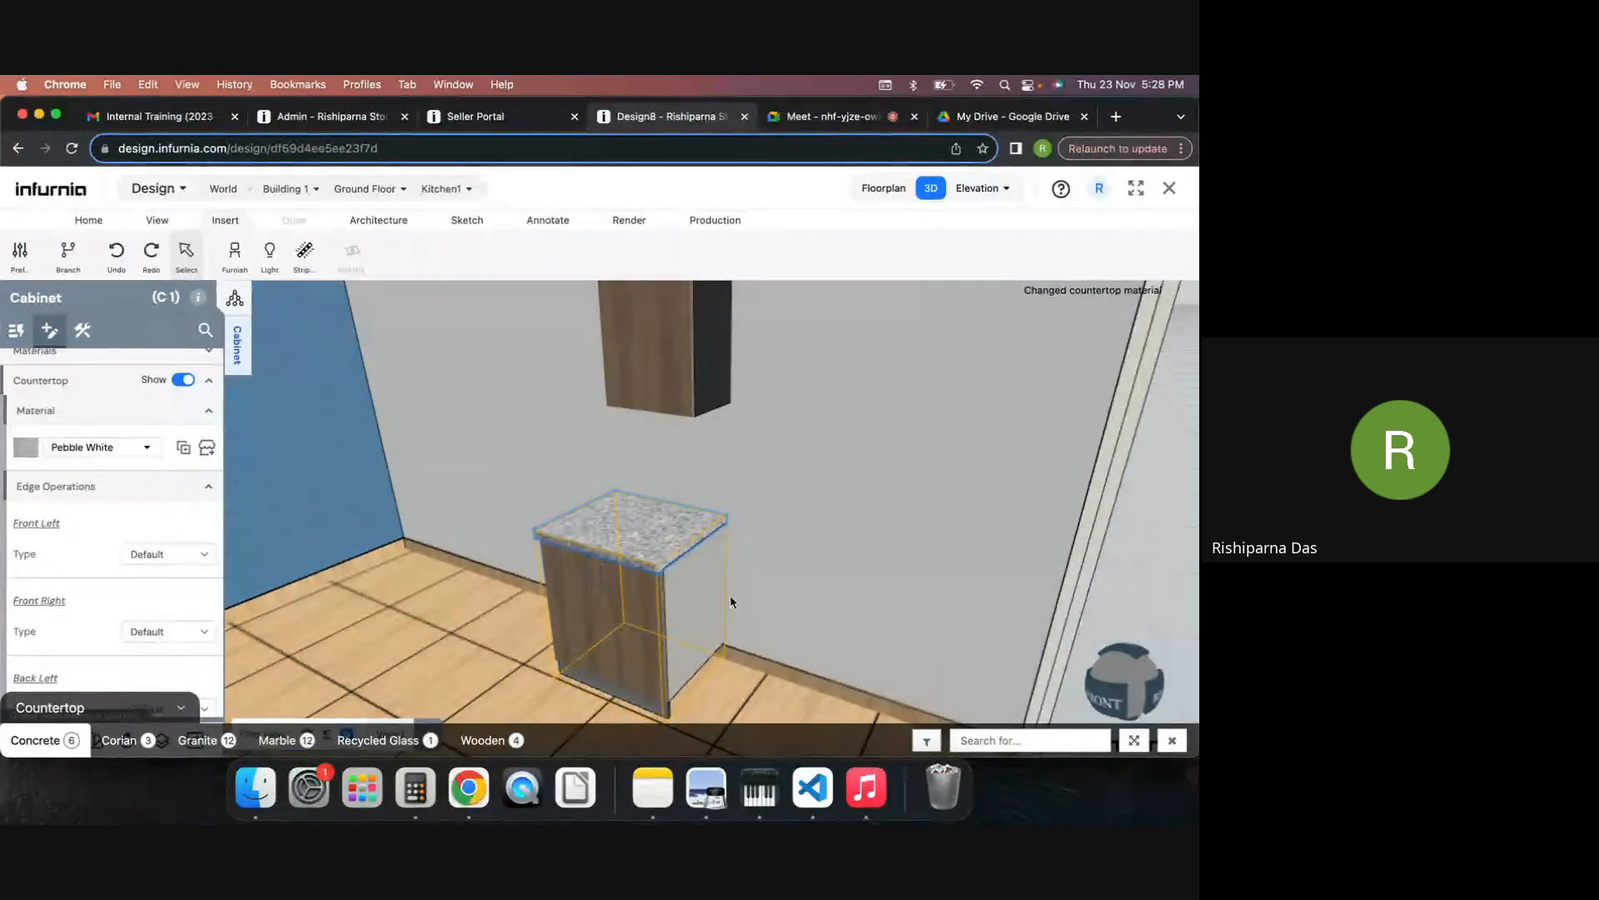
drag(790, 615, 683, 524)
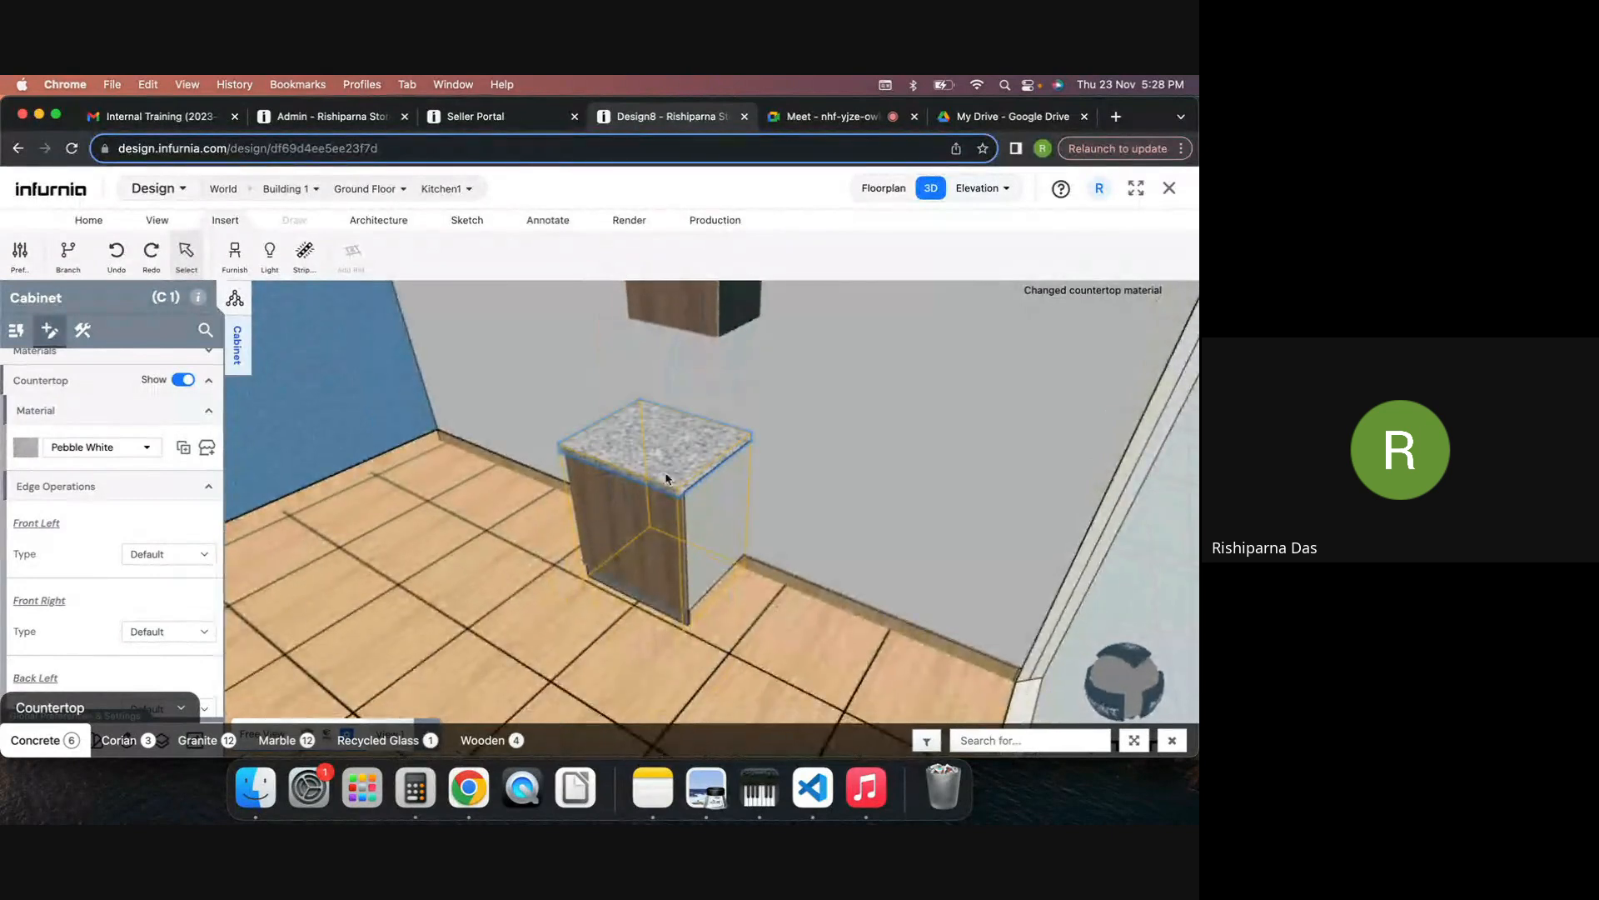
scroll(667, 479, up, 3)
scroll(685, 504, up, 2)
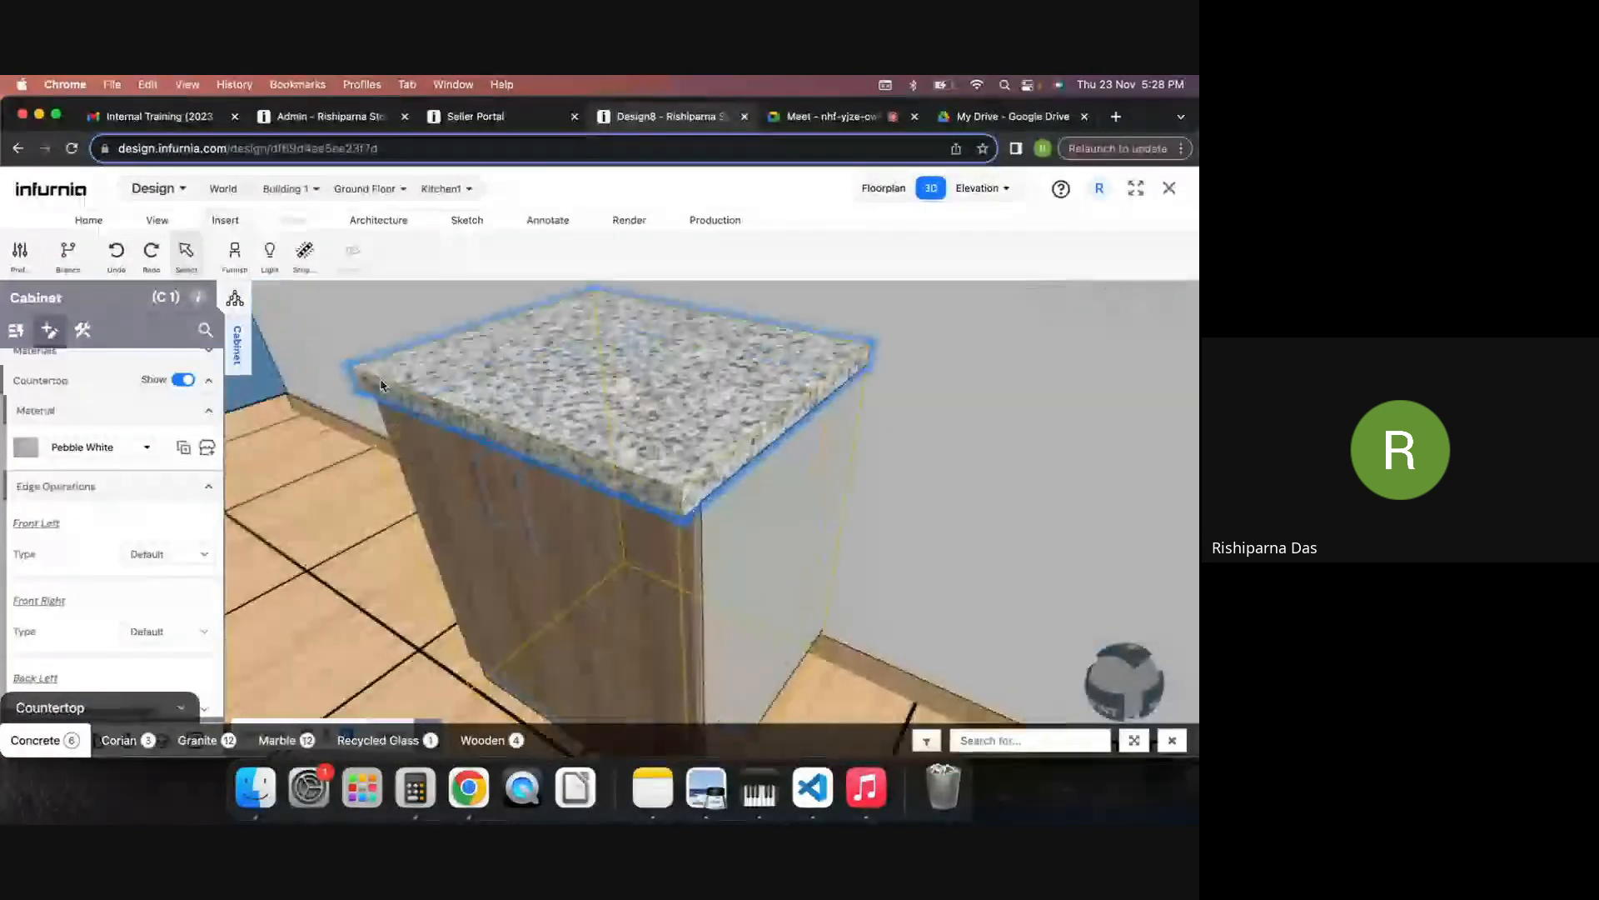
scroll(100, 542, down, 1)
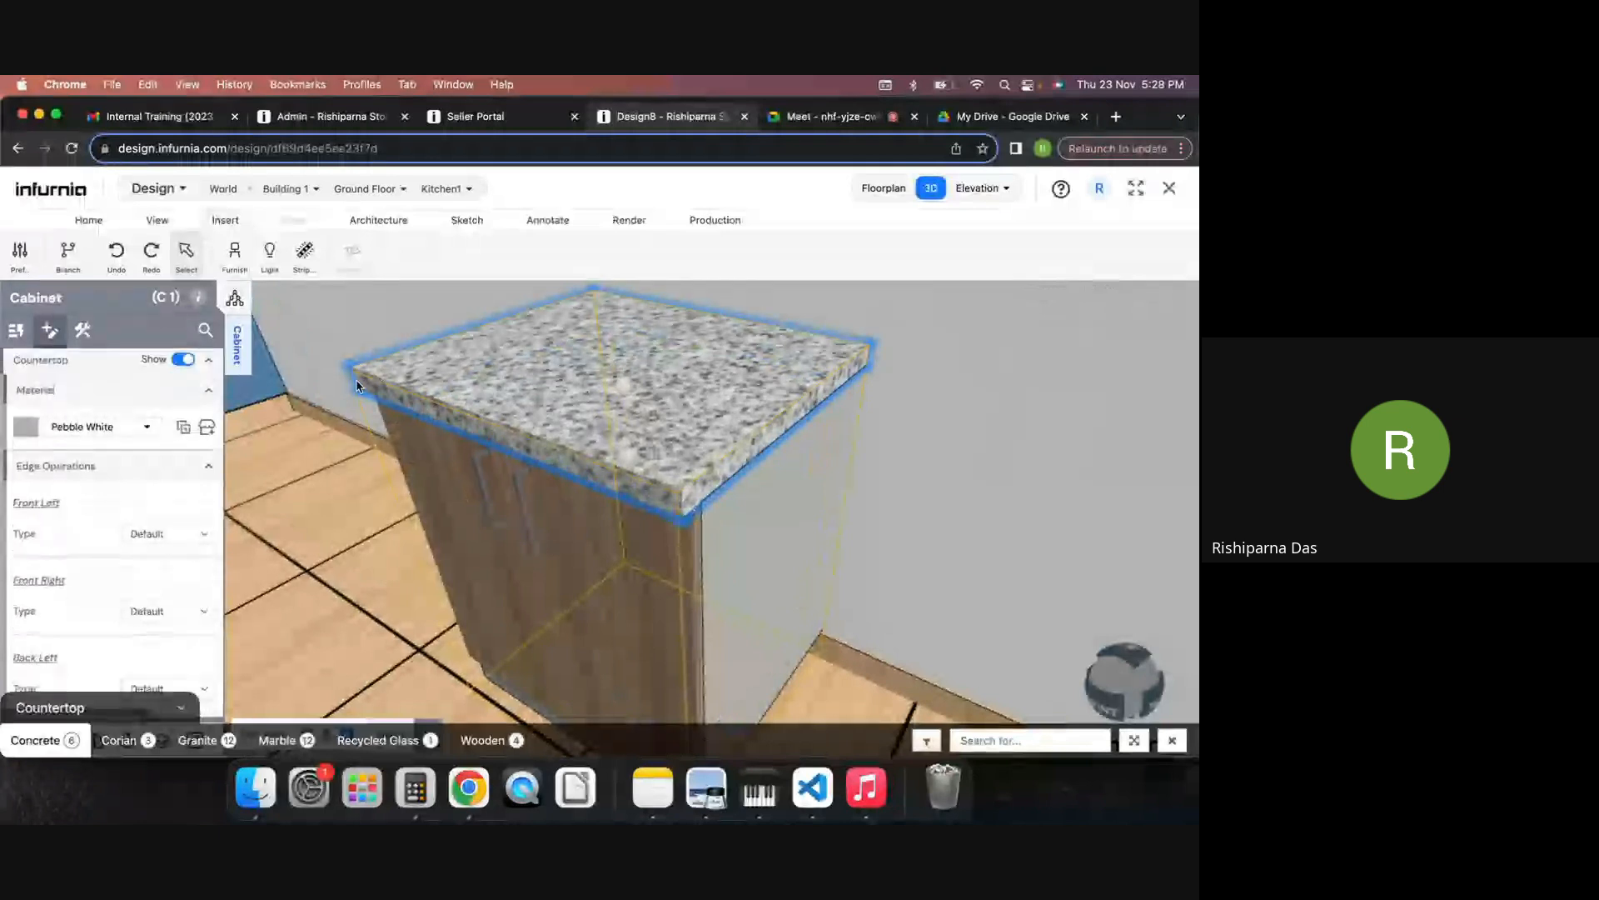
drag(850, 546, 300, 469)
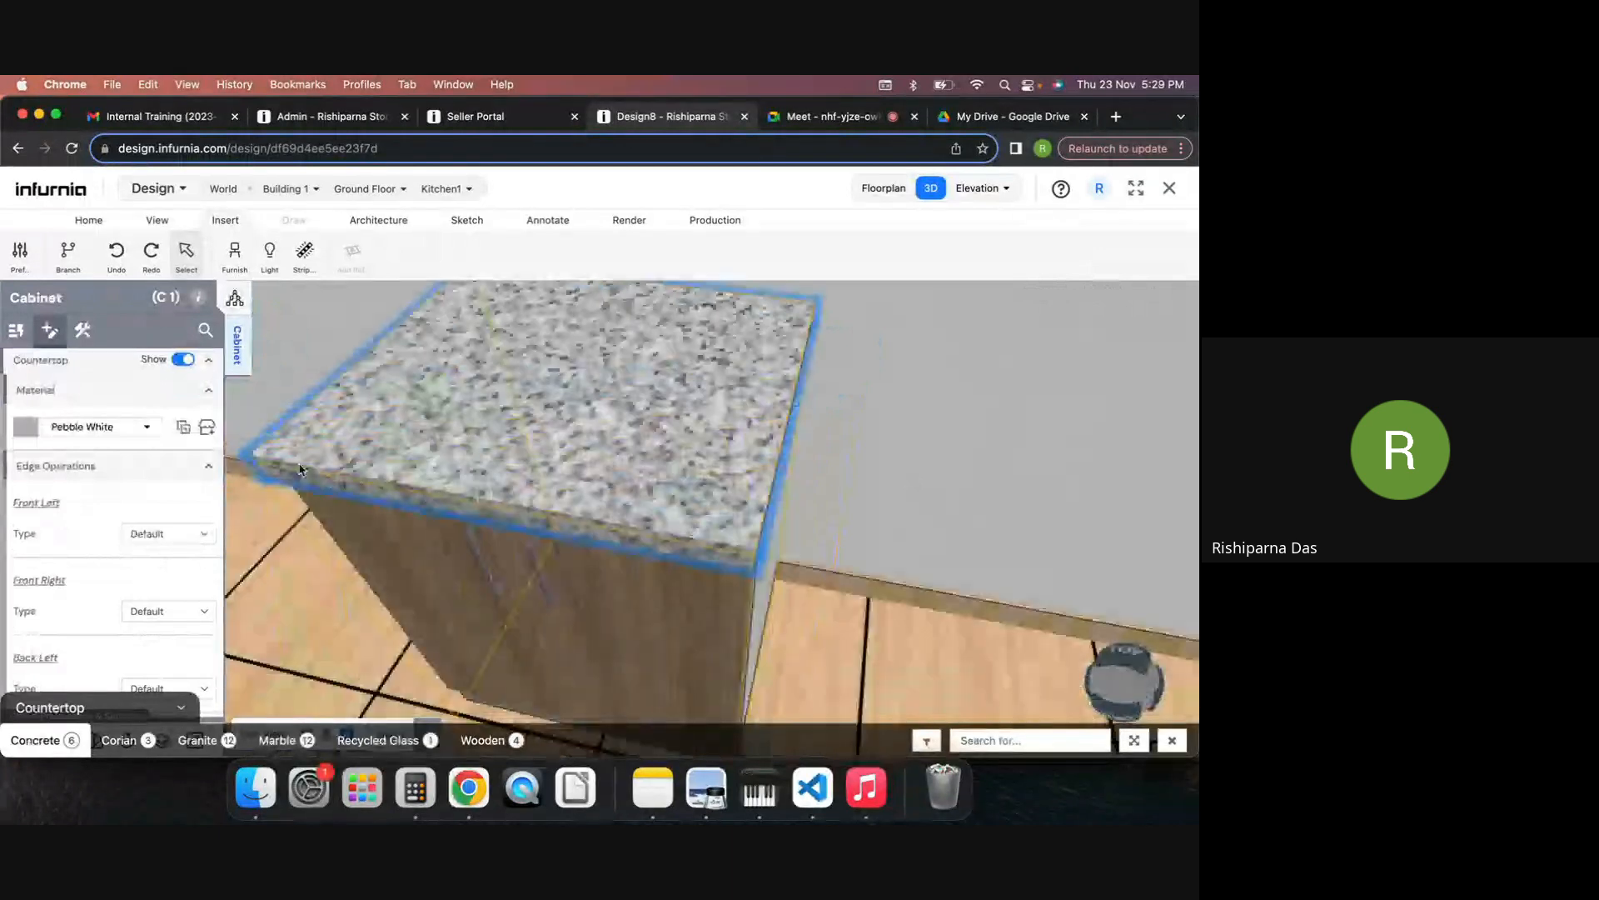
click(167, 533)
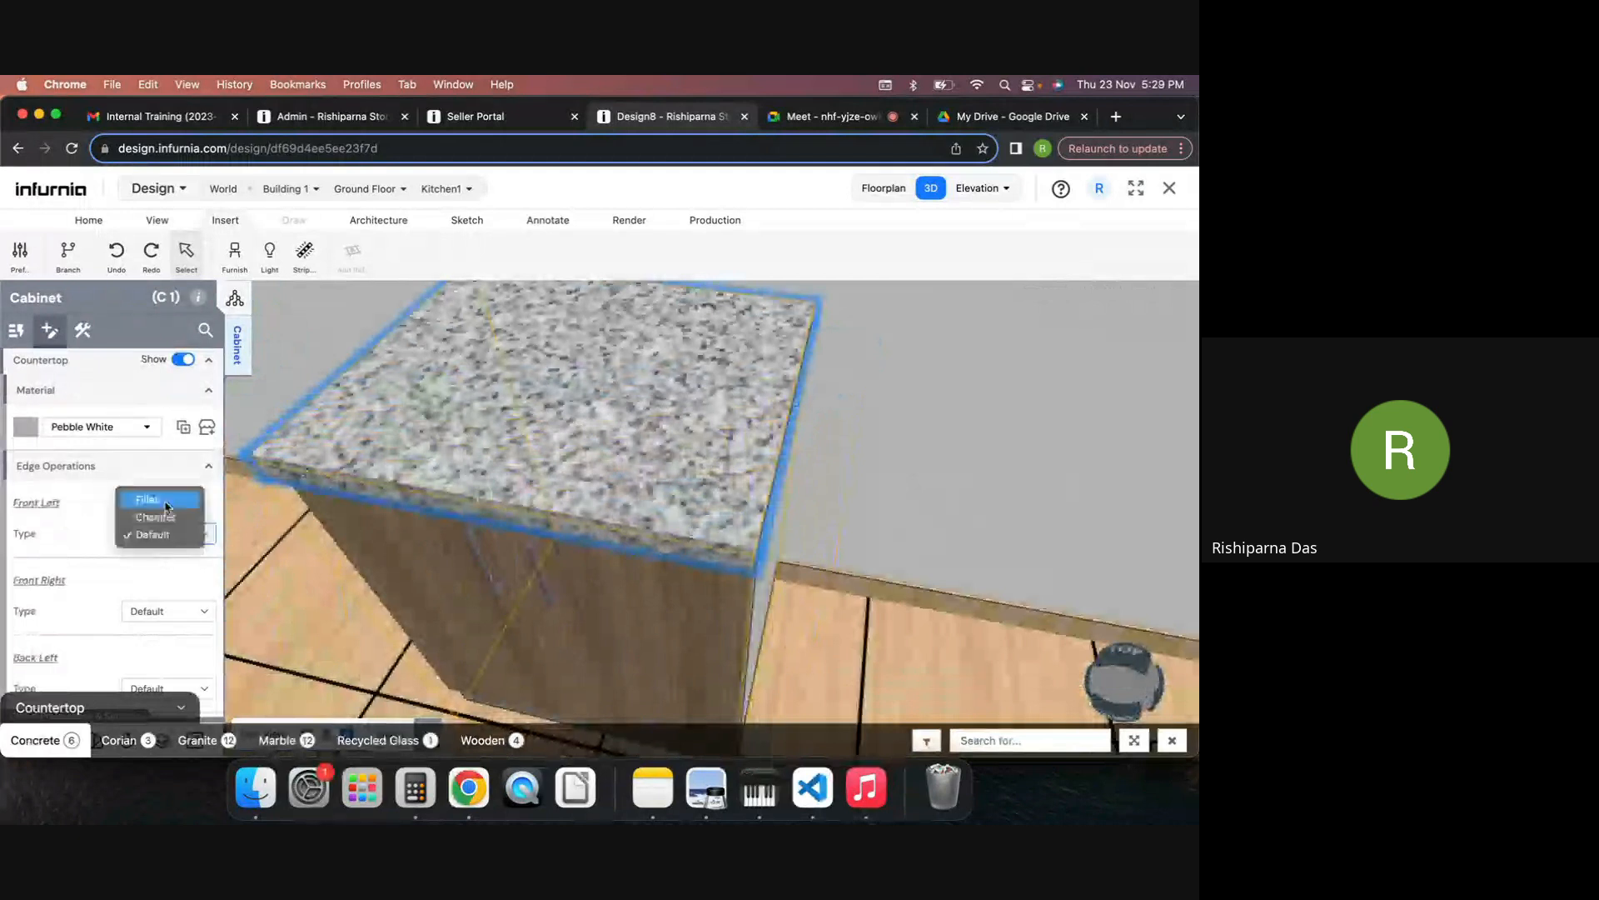
click(166, 500)
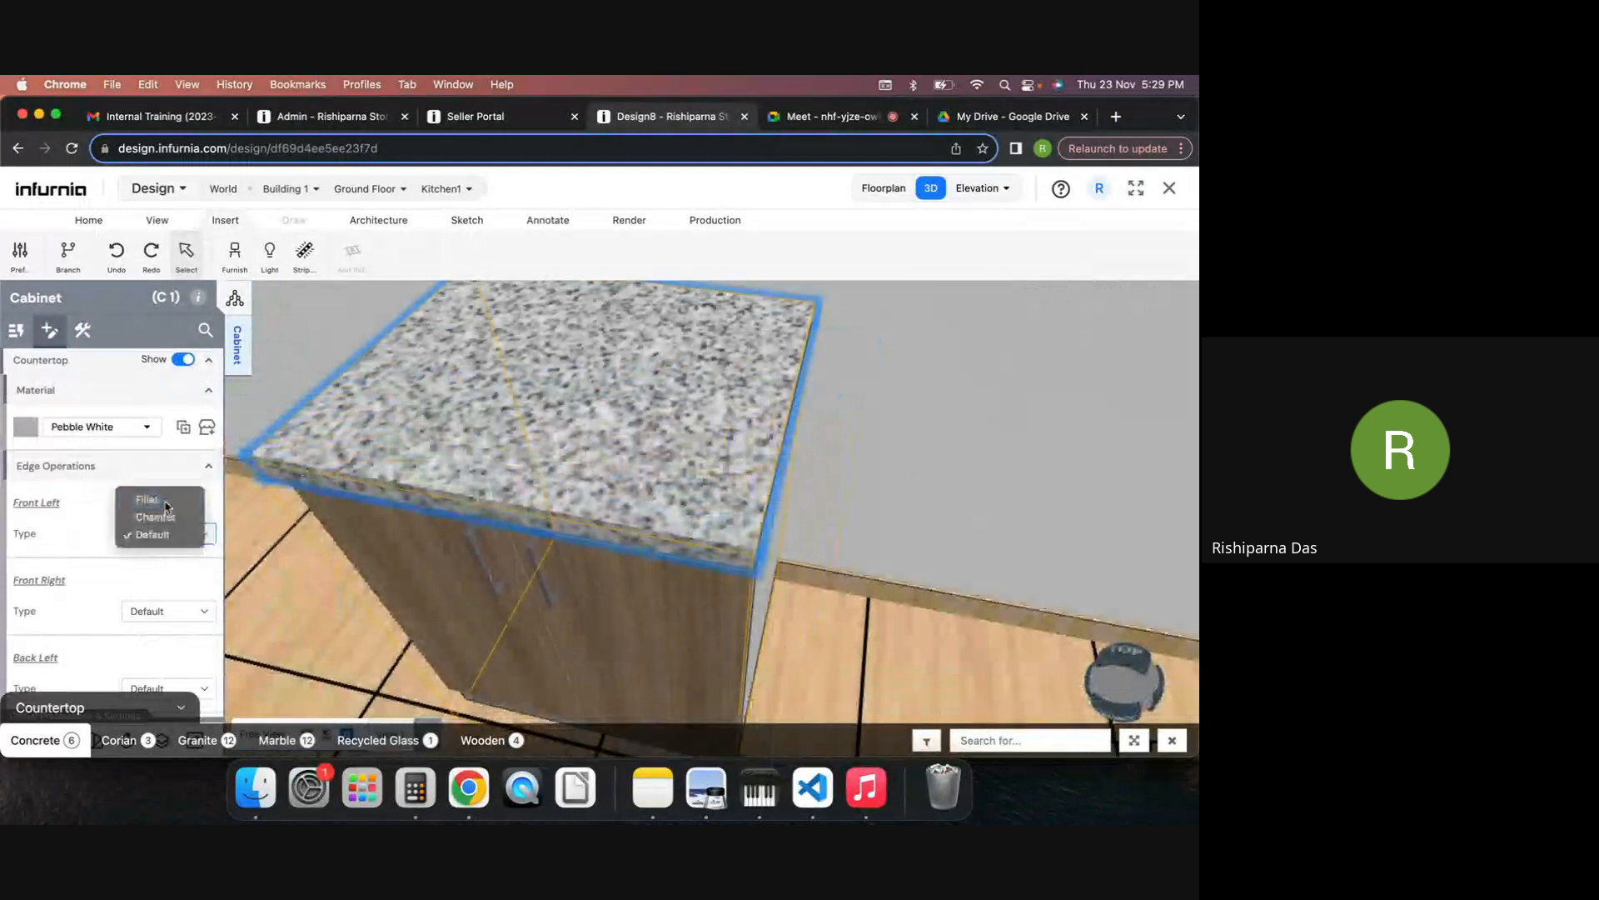
Step: Set the fillet radius of the countertop's front-left corner to 100 mm and close the edge settings
right_drag(383, 559, 645, 567)
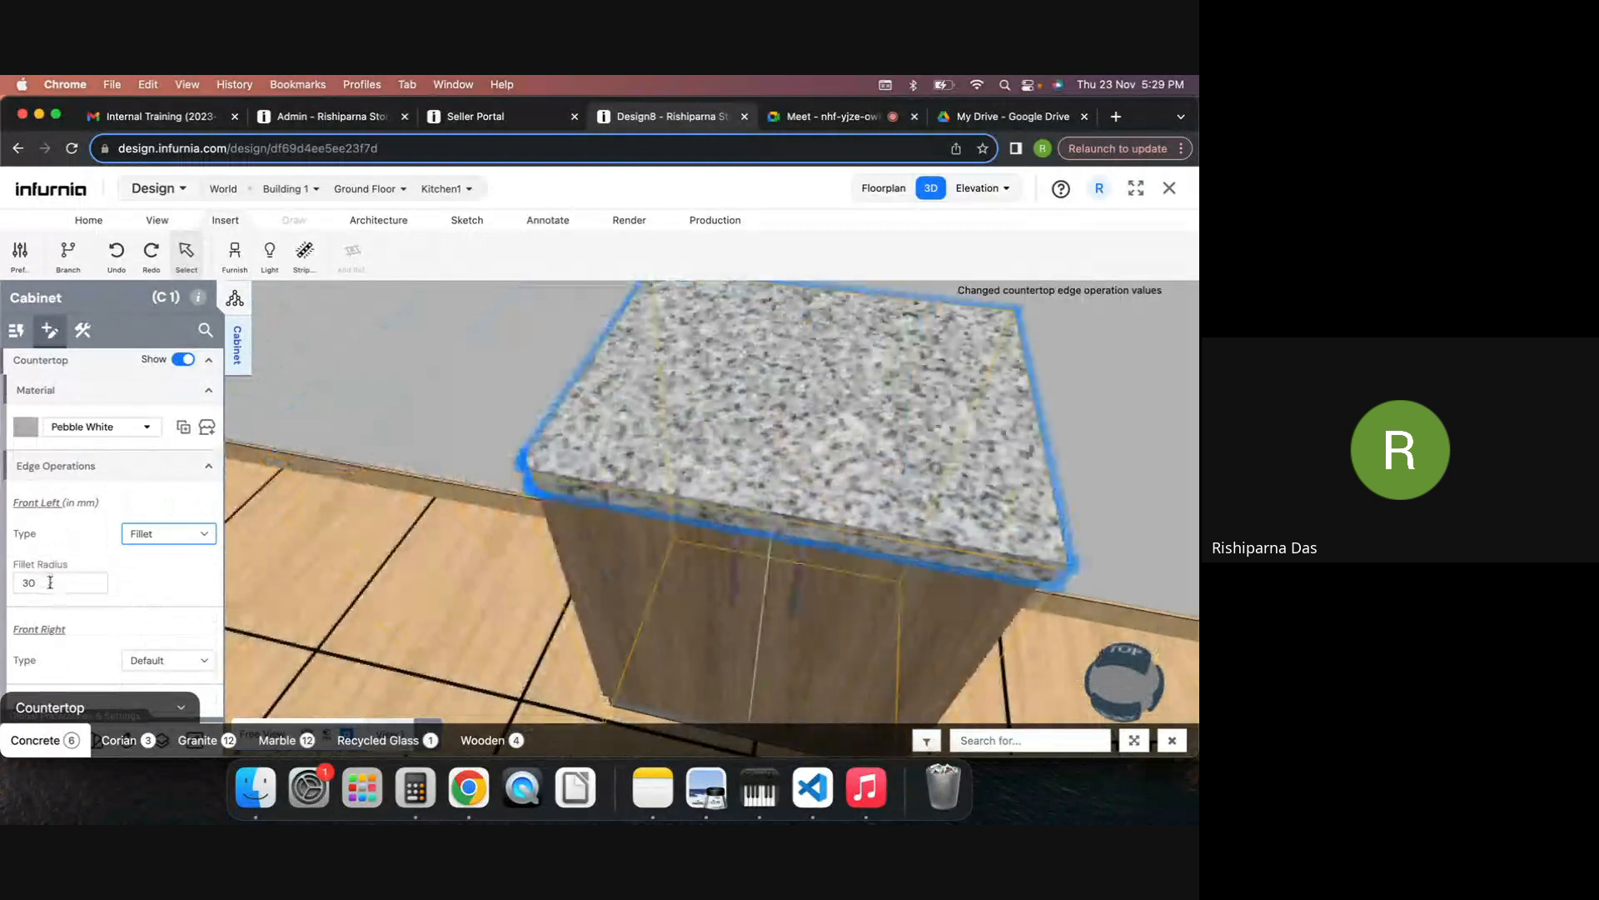
click(51, 583)
key(BackSpace)
key(BackSpace)
text(100)
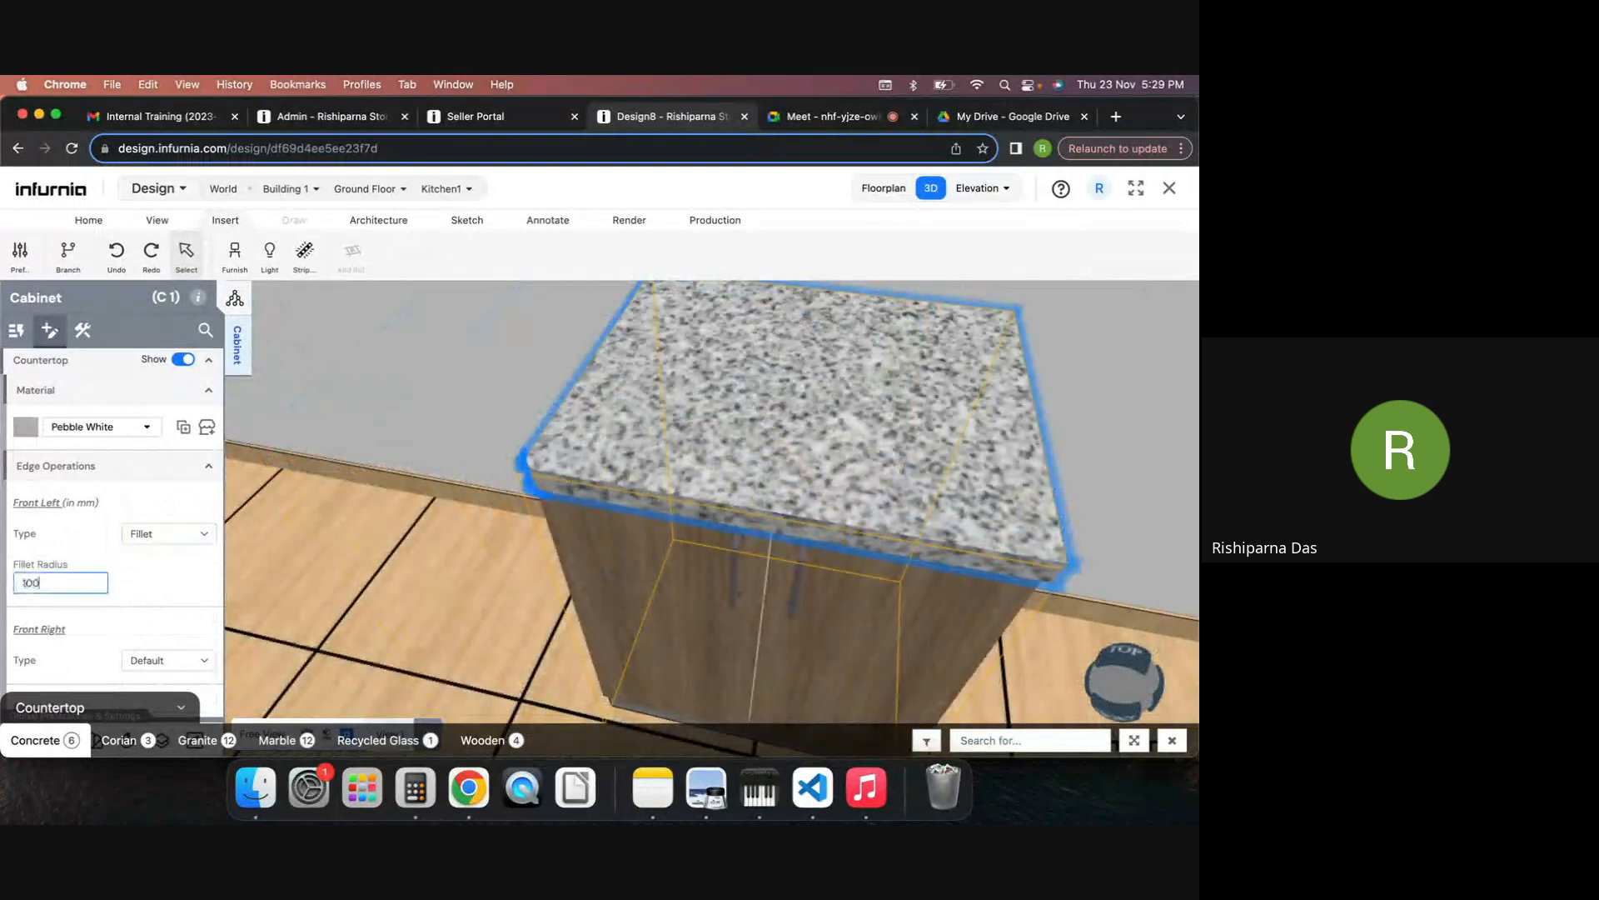
key(Return)
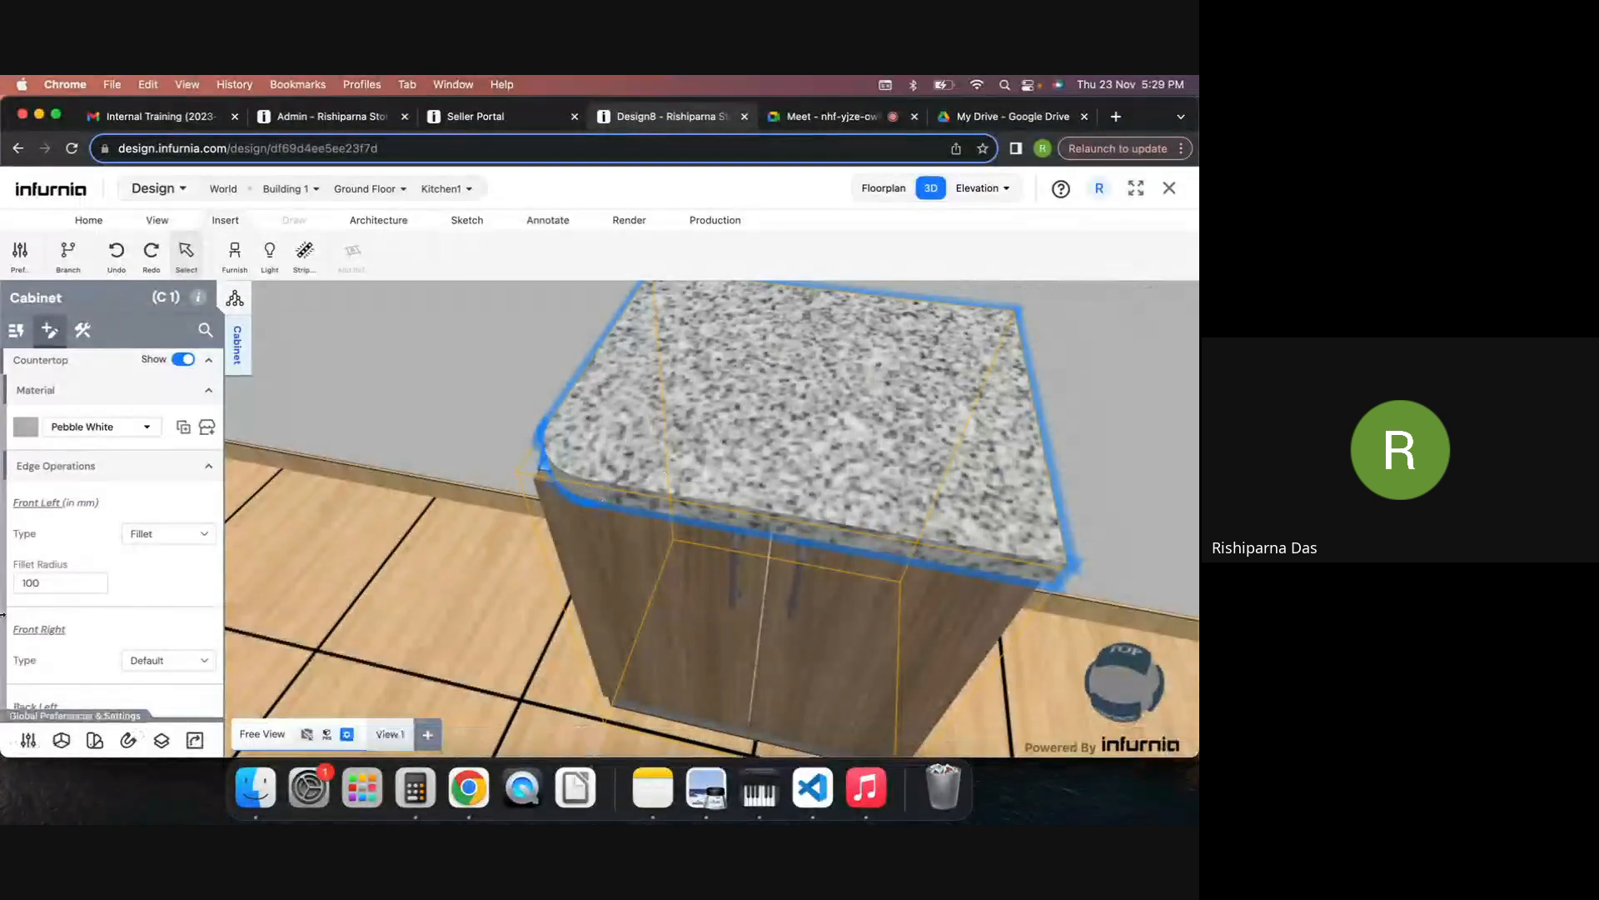
click(116, 472)
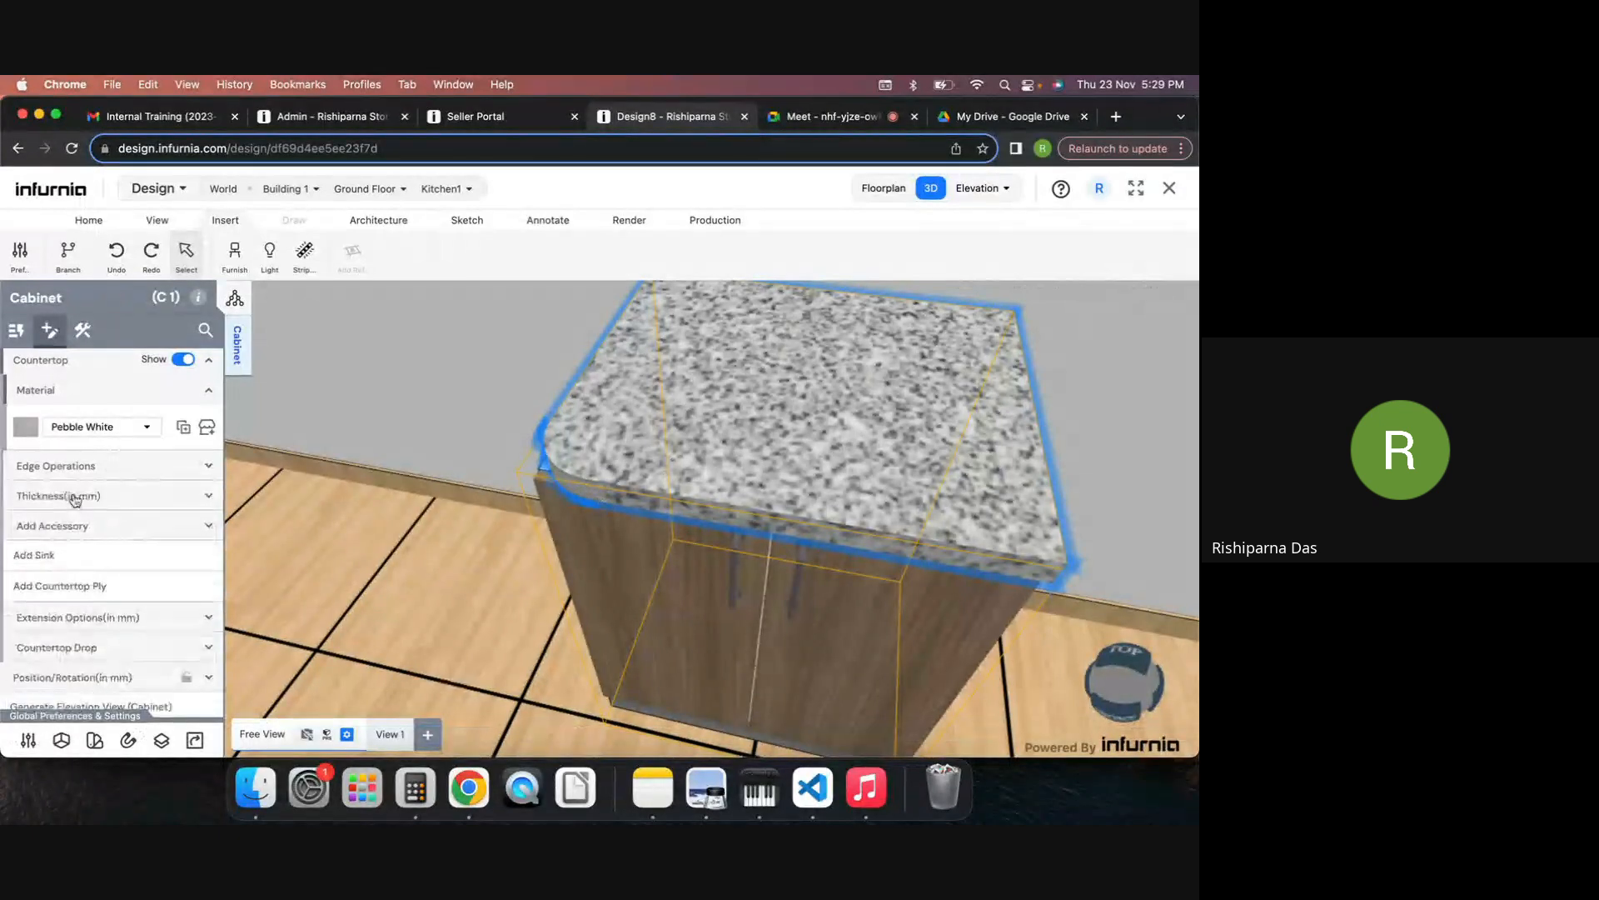
Step: Open the countertop thickness settings, then check the thickness property of the concrete SKU Copy of Copy of Dusty Red in the Admin catalogue's Countertop finishes
click(74, 497)
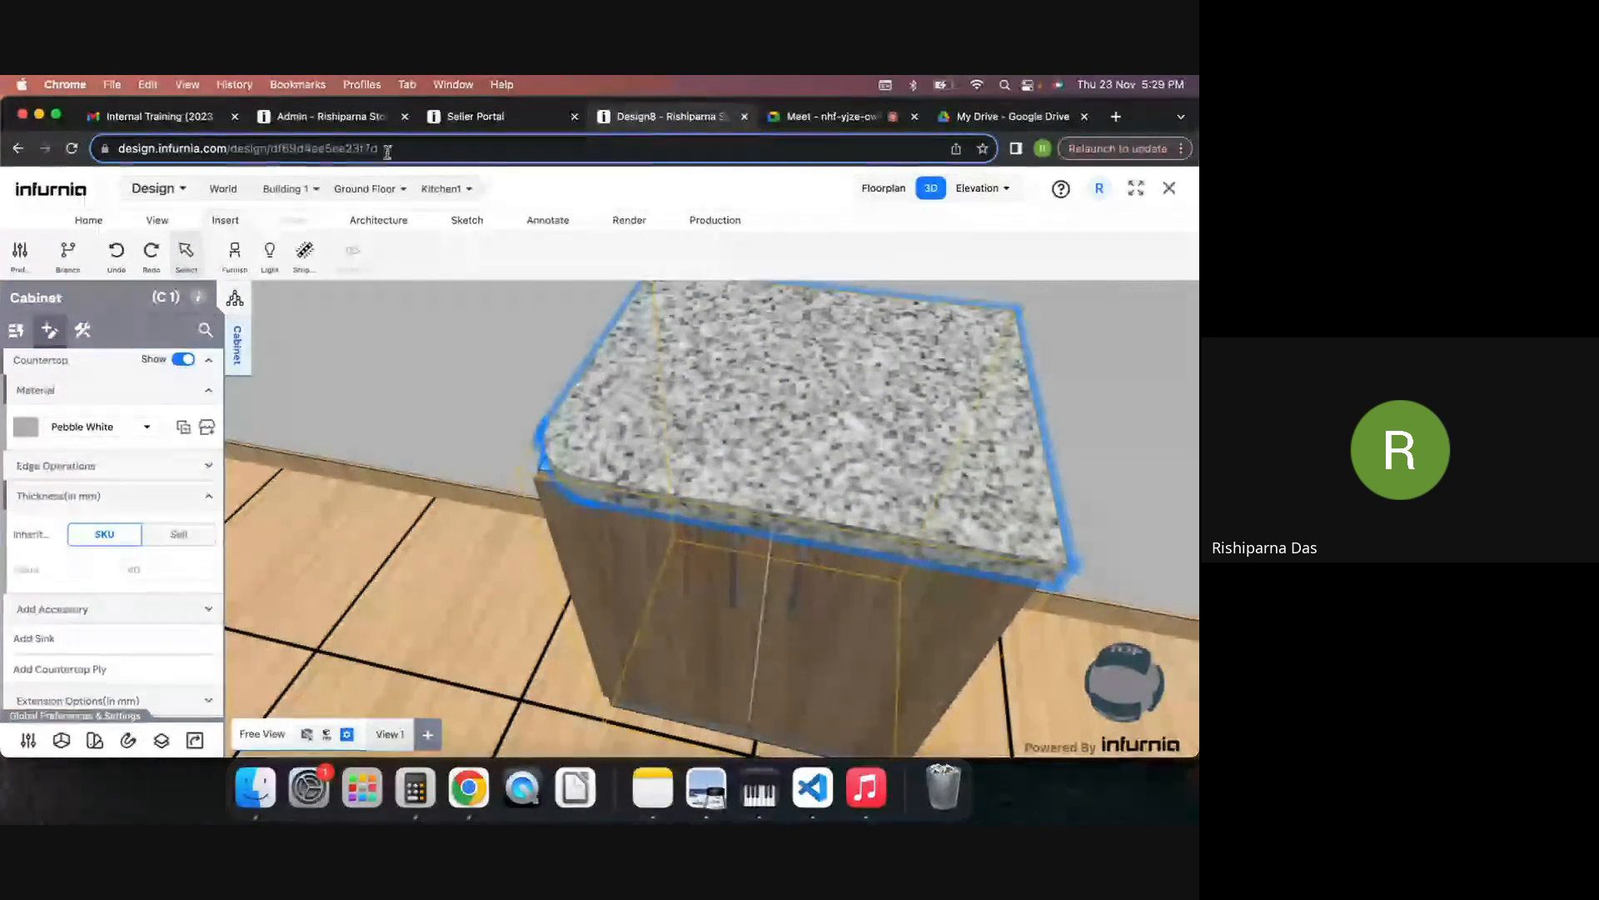
click(349, 116)
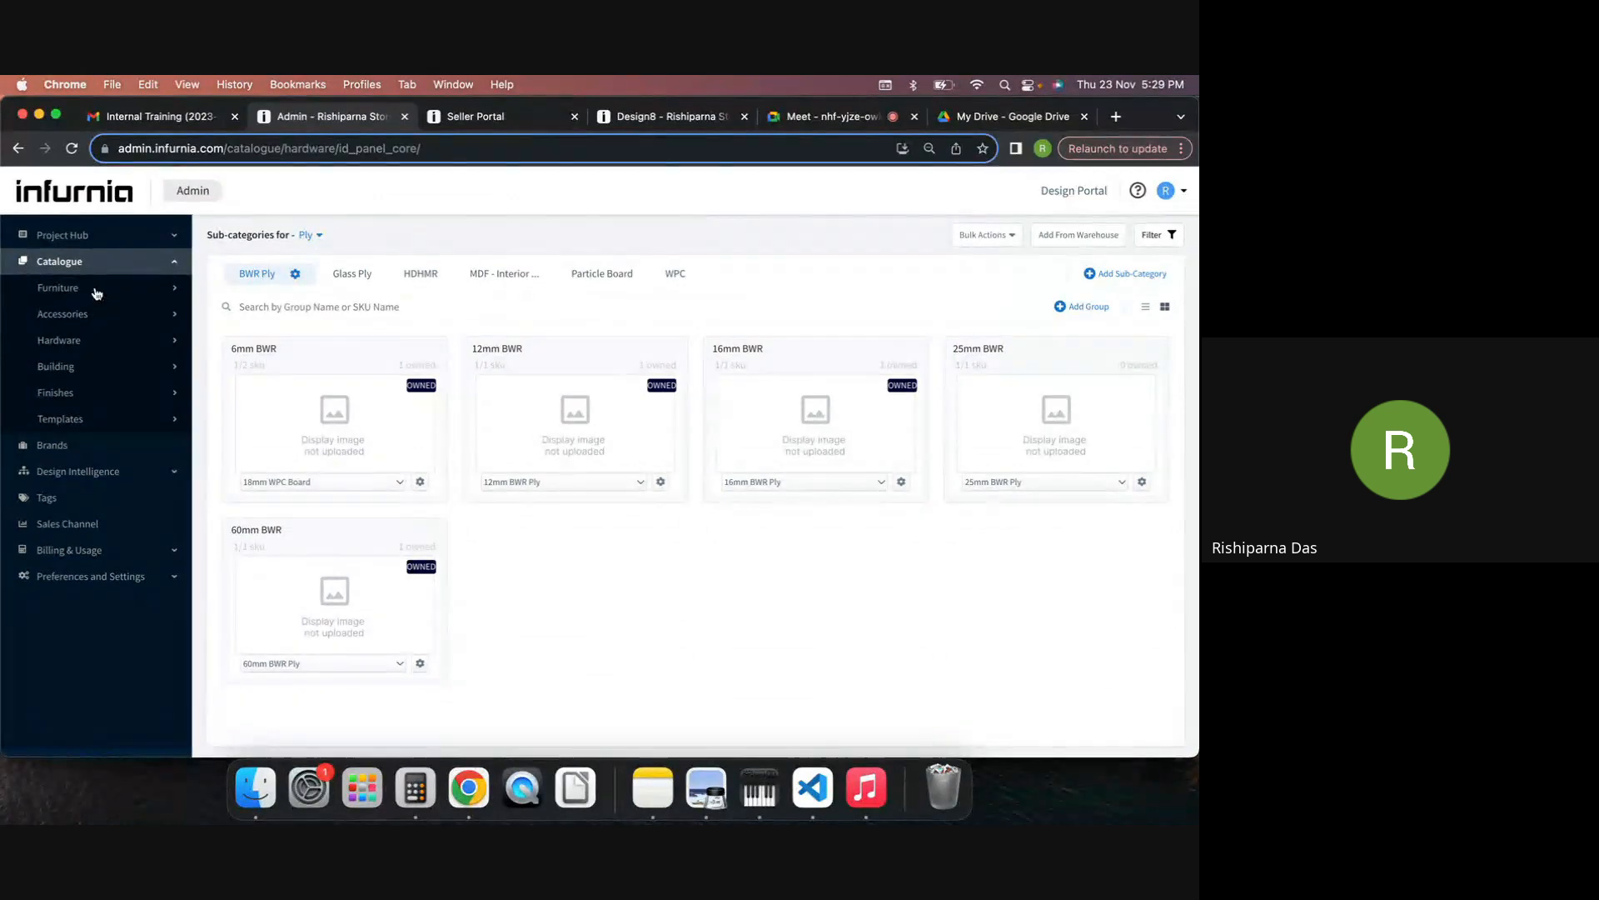
click(72, 389)
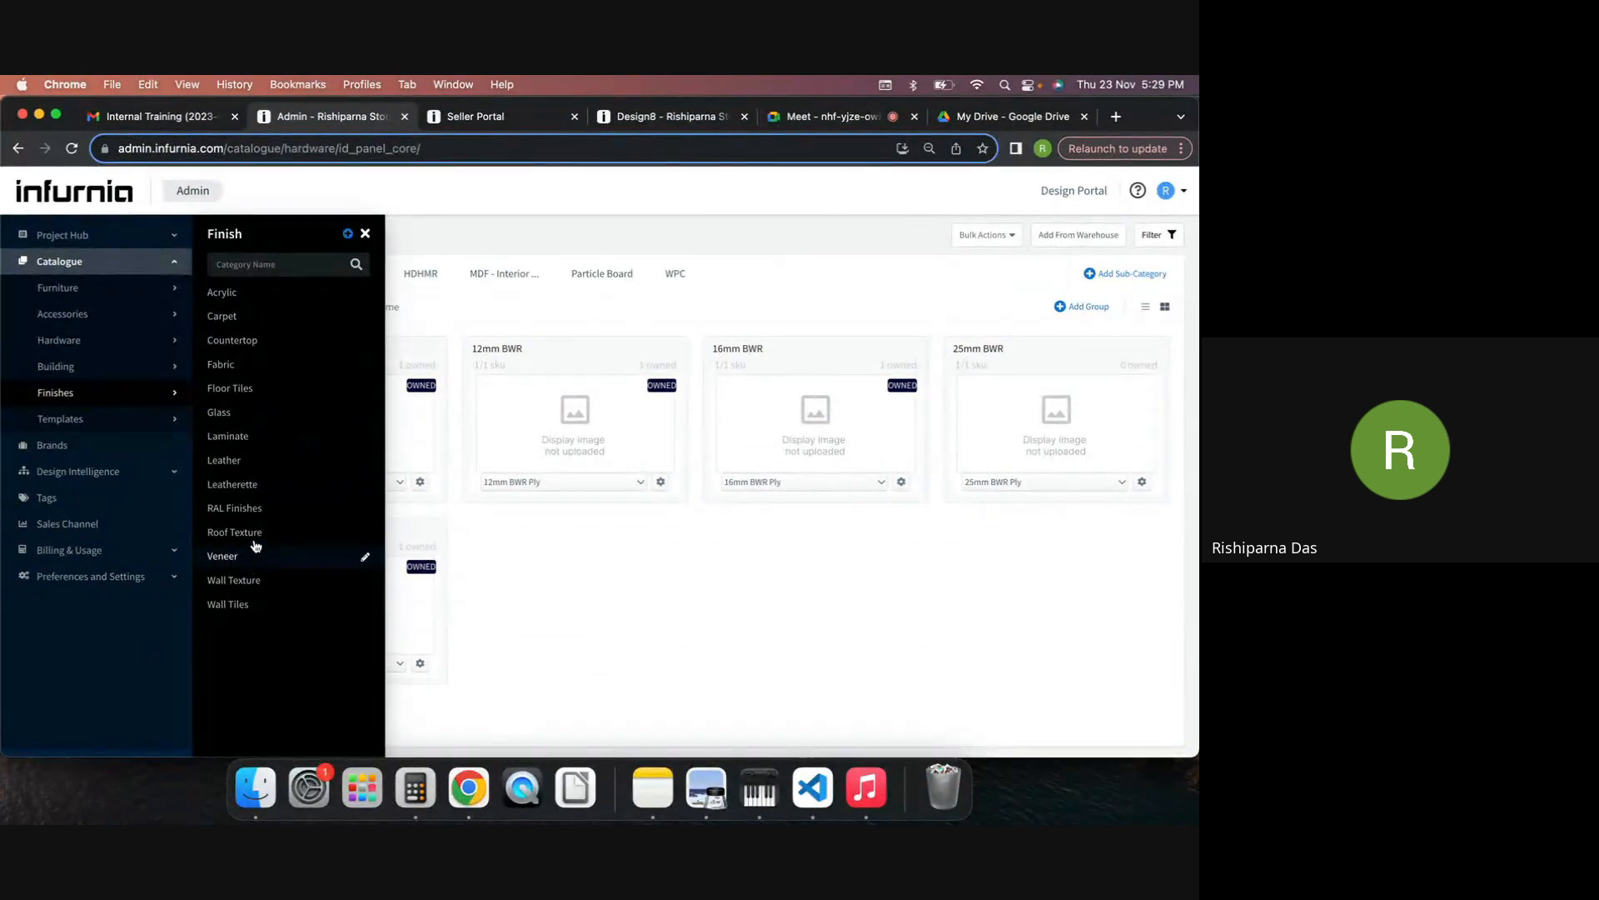
click(263, 343)
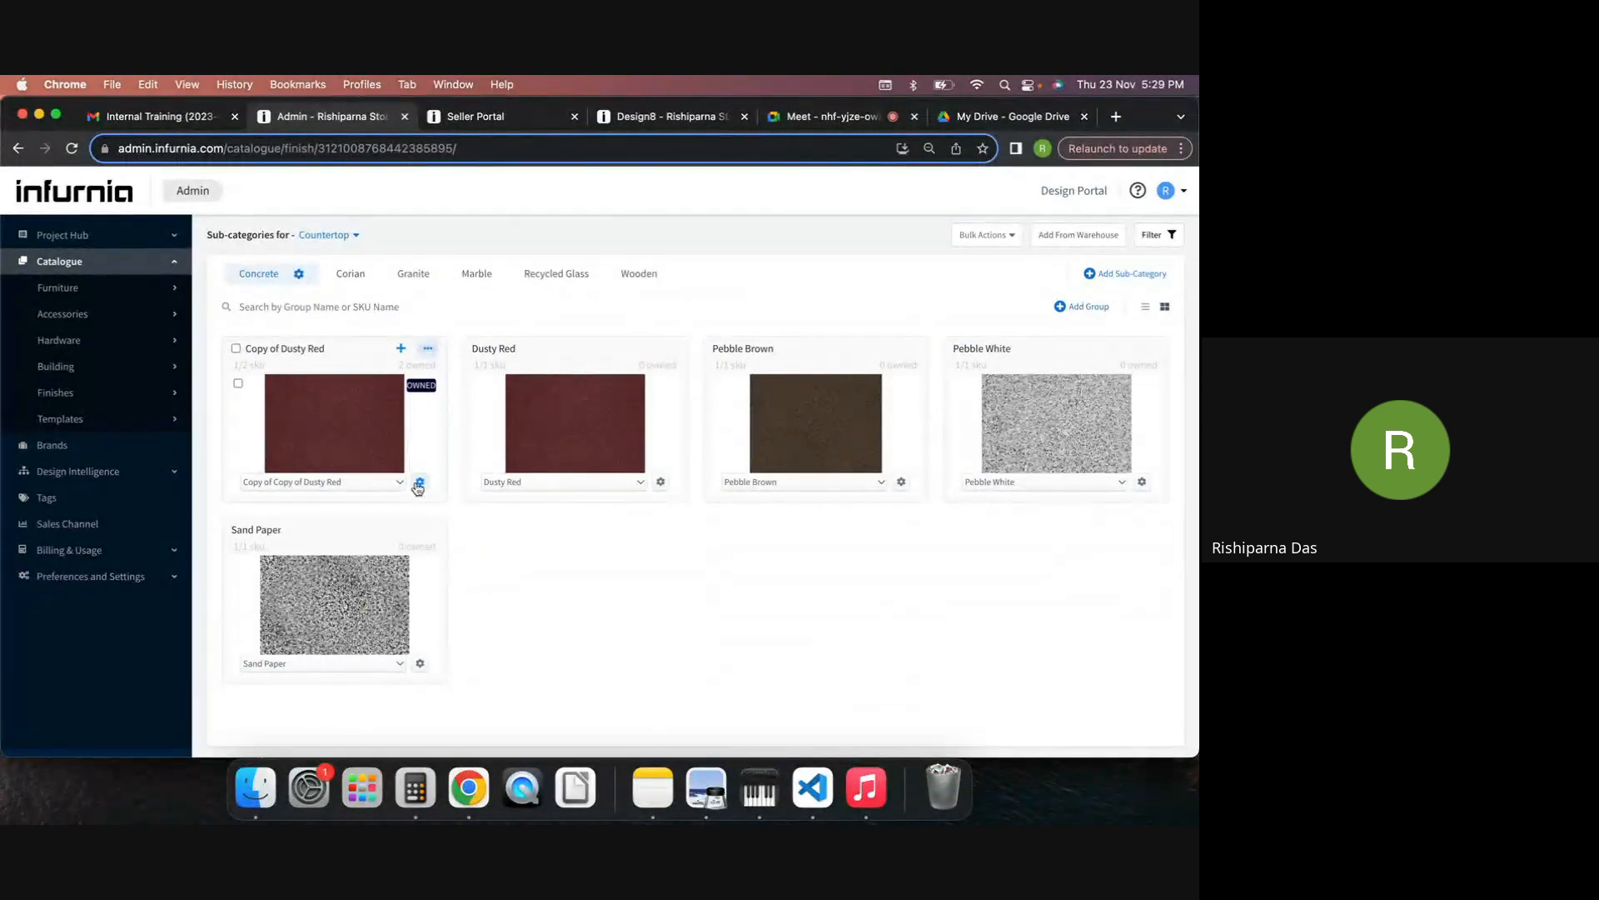
click(420, 481)
click(389, 510)
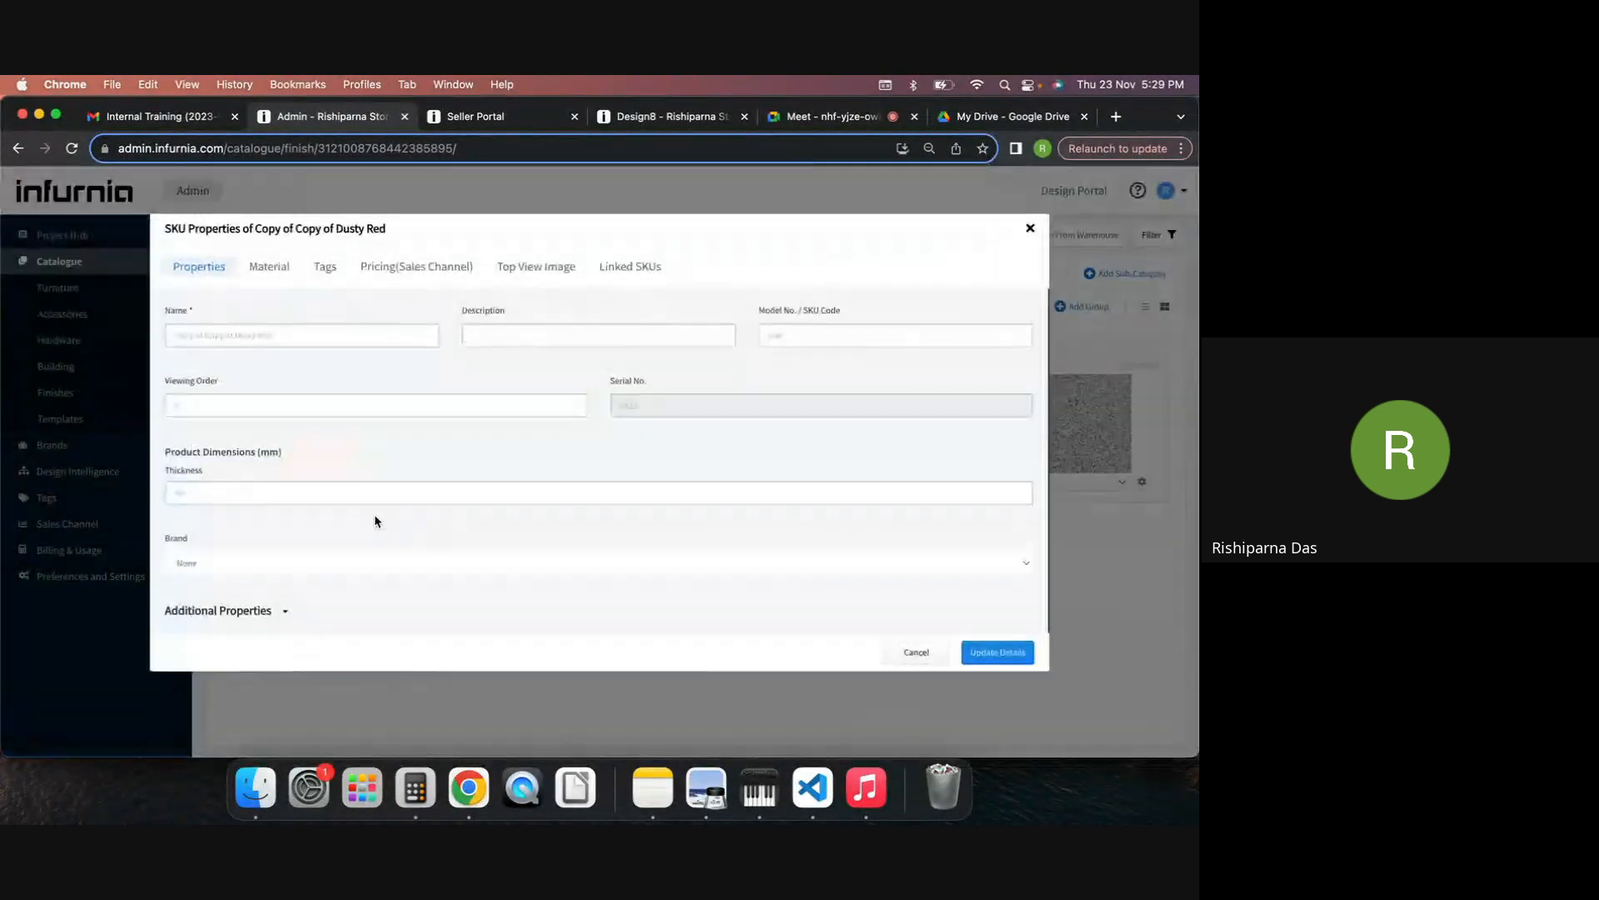
click(197, 492)
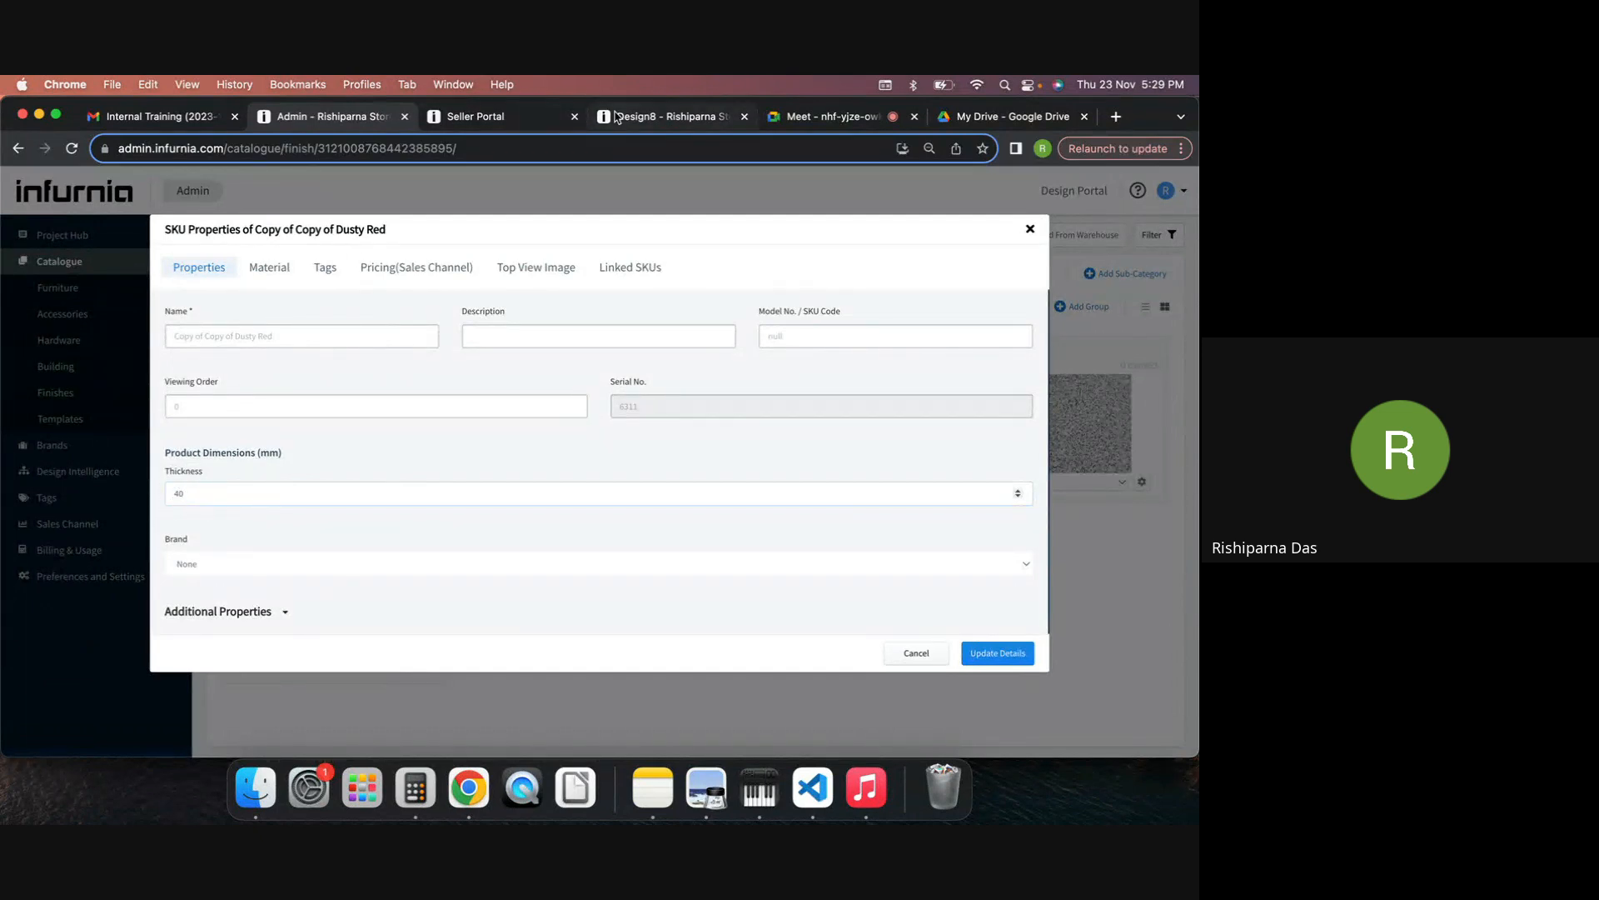
Step: Return to the Design8 kitchen, switch the countertop's thickness inheritance to Self and set the thickness to 100 mm
click(666, 117)
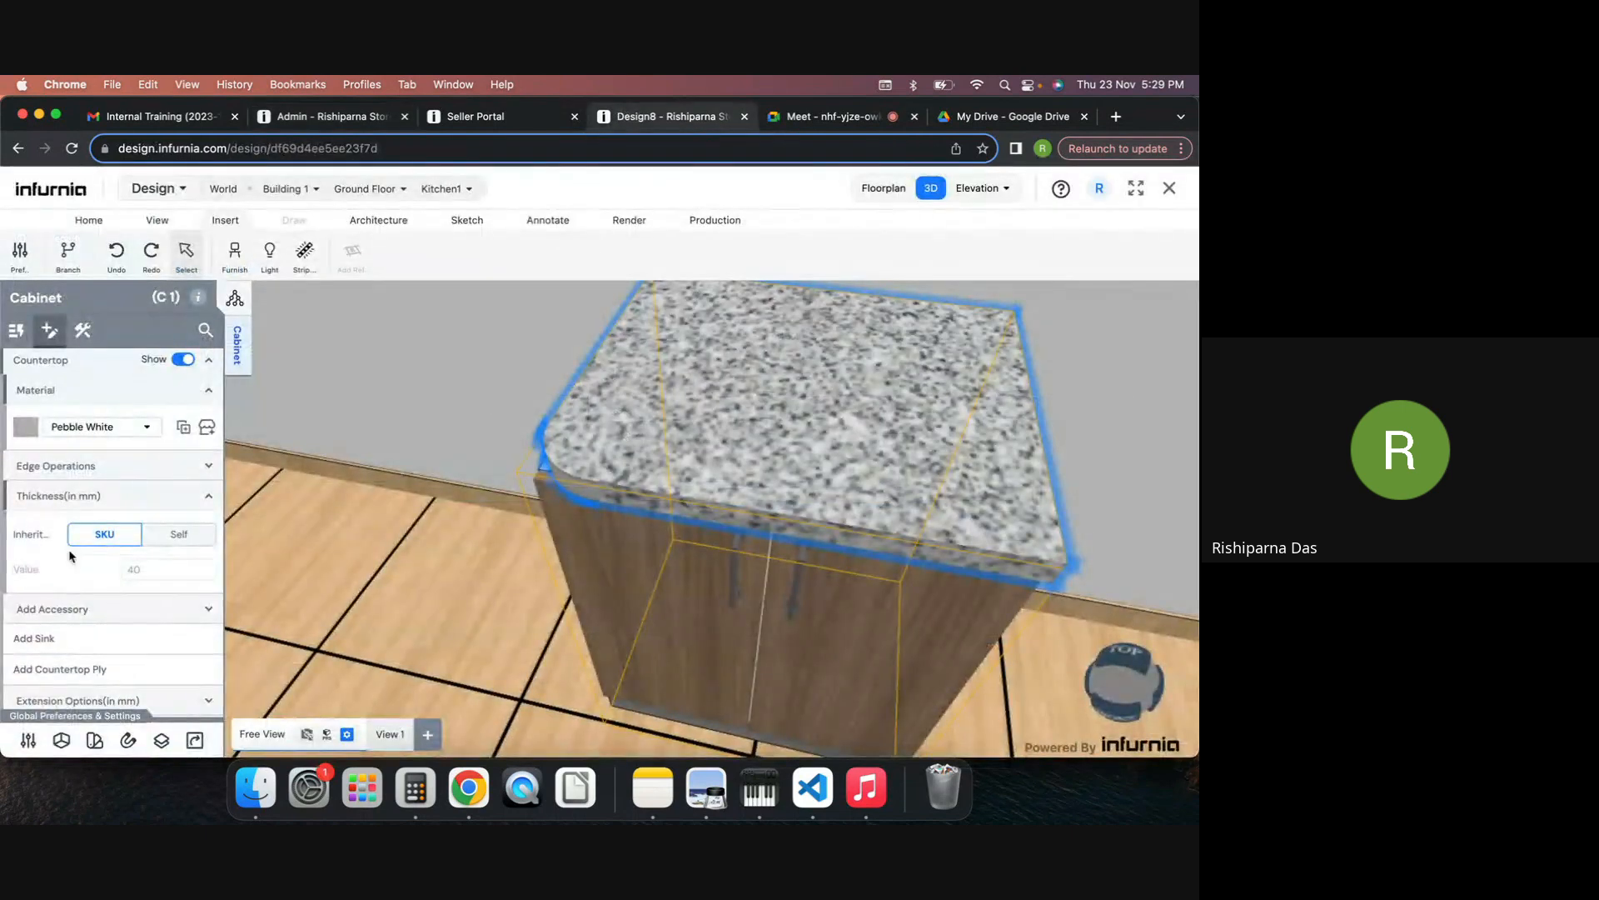
click(173, 535)
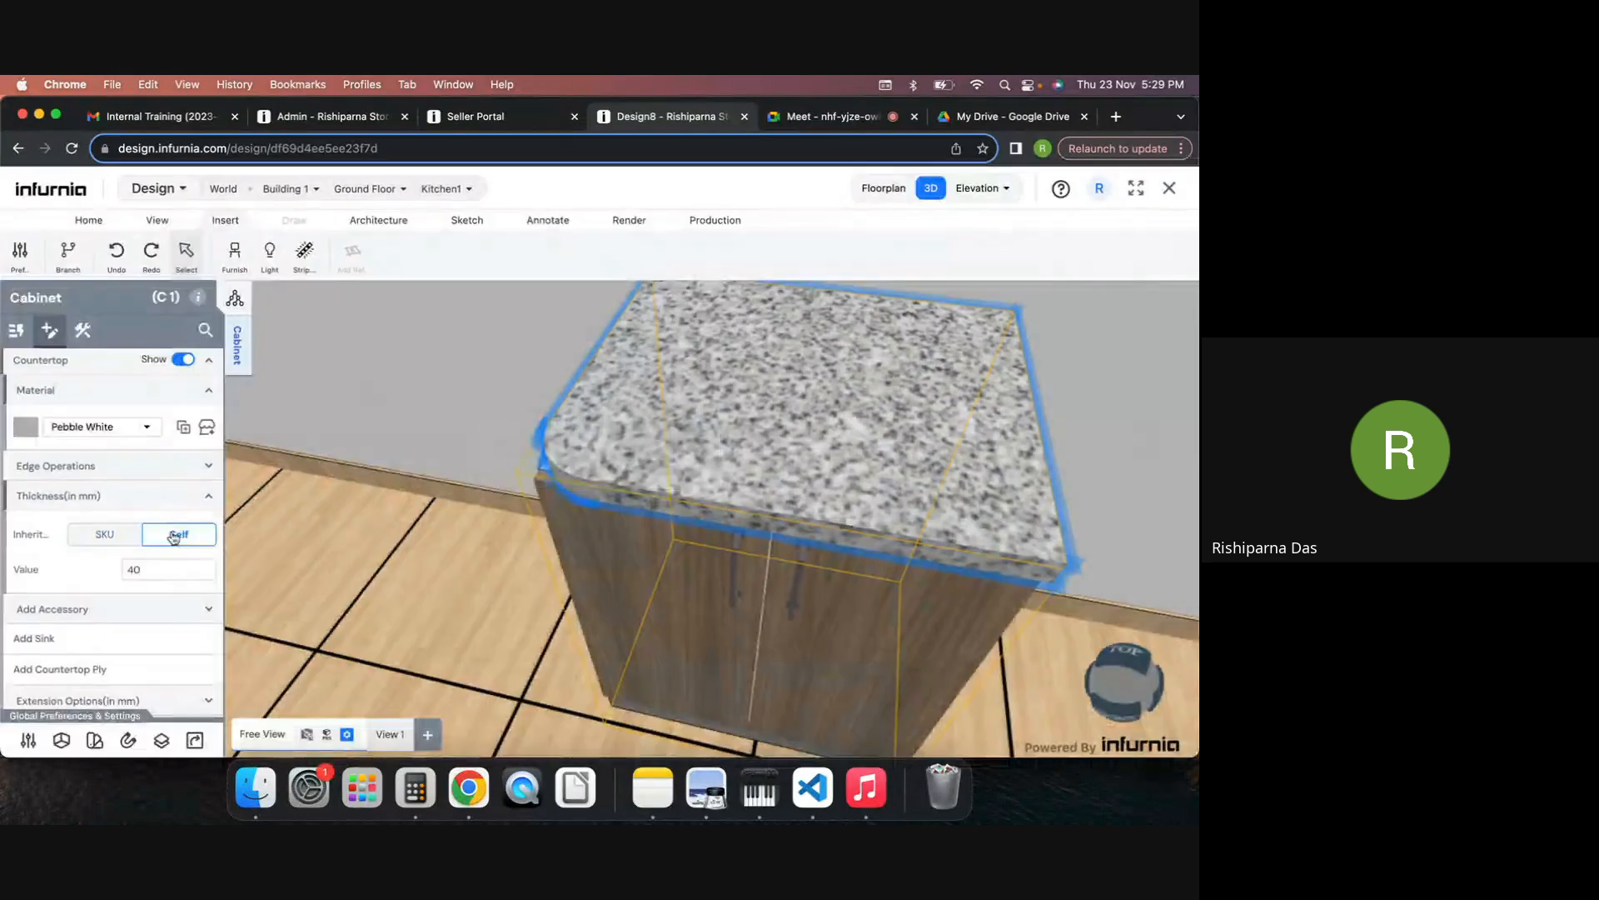
click(162, 572)
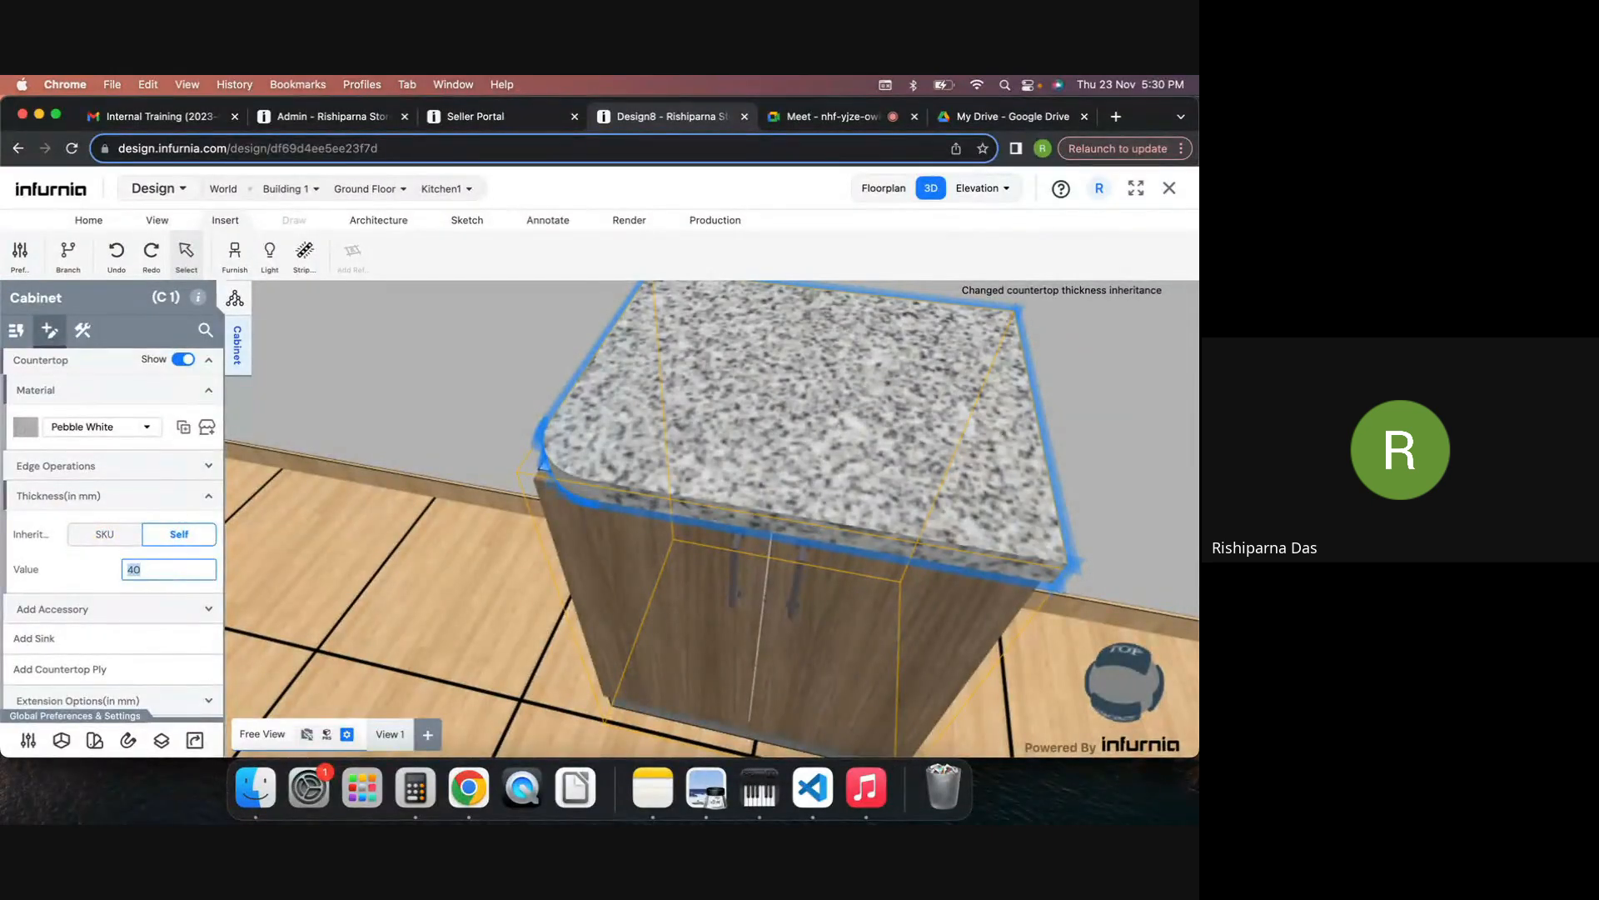
text(100)
key(Return)
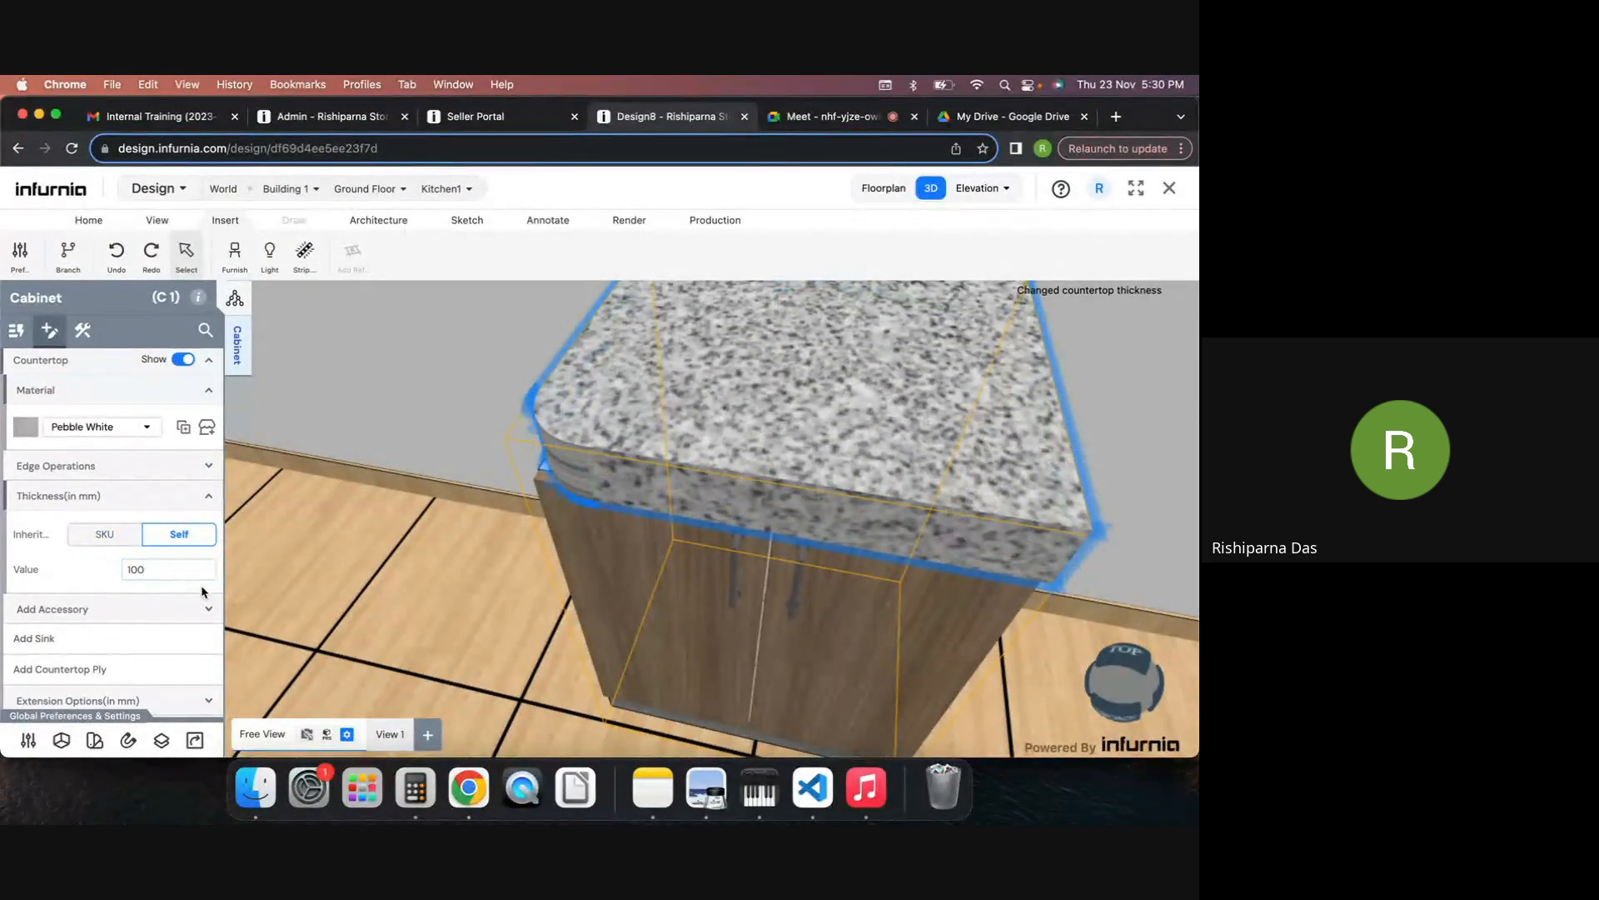
Step: Set the countertop's own thickness to 30 mm and close the thickness settings
drag(701, 670, 646, 650)
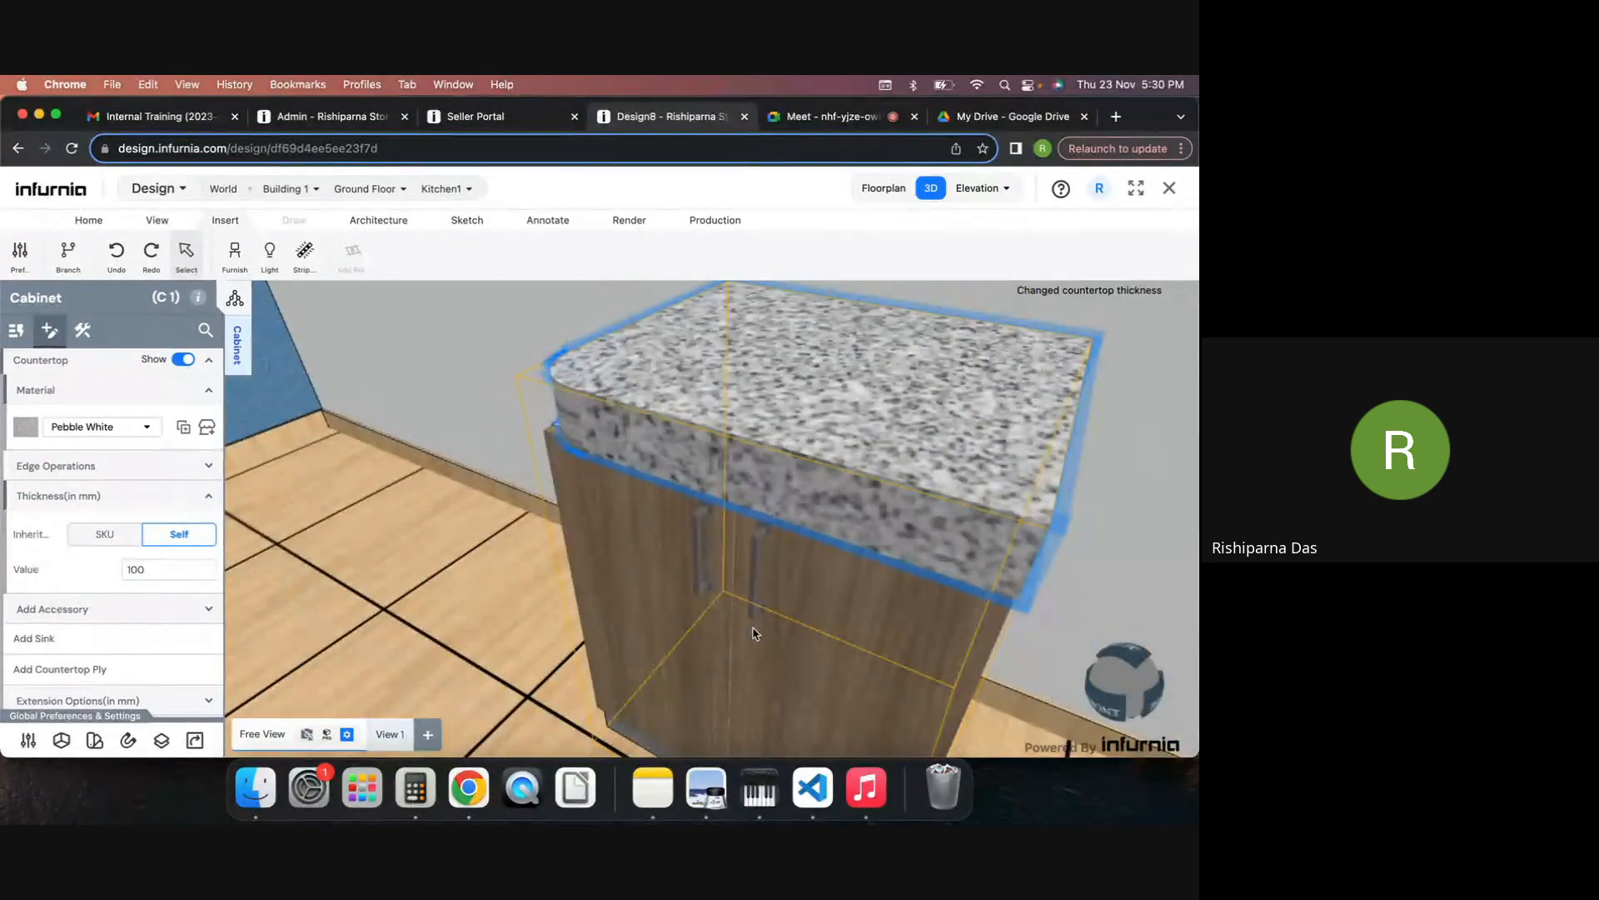
drag(749, 627, 668, 607)
click(166, 570)
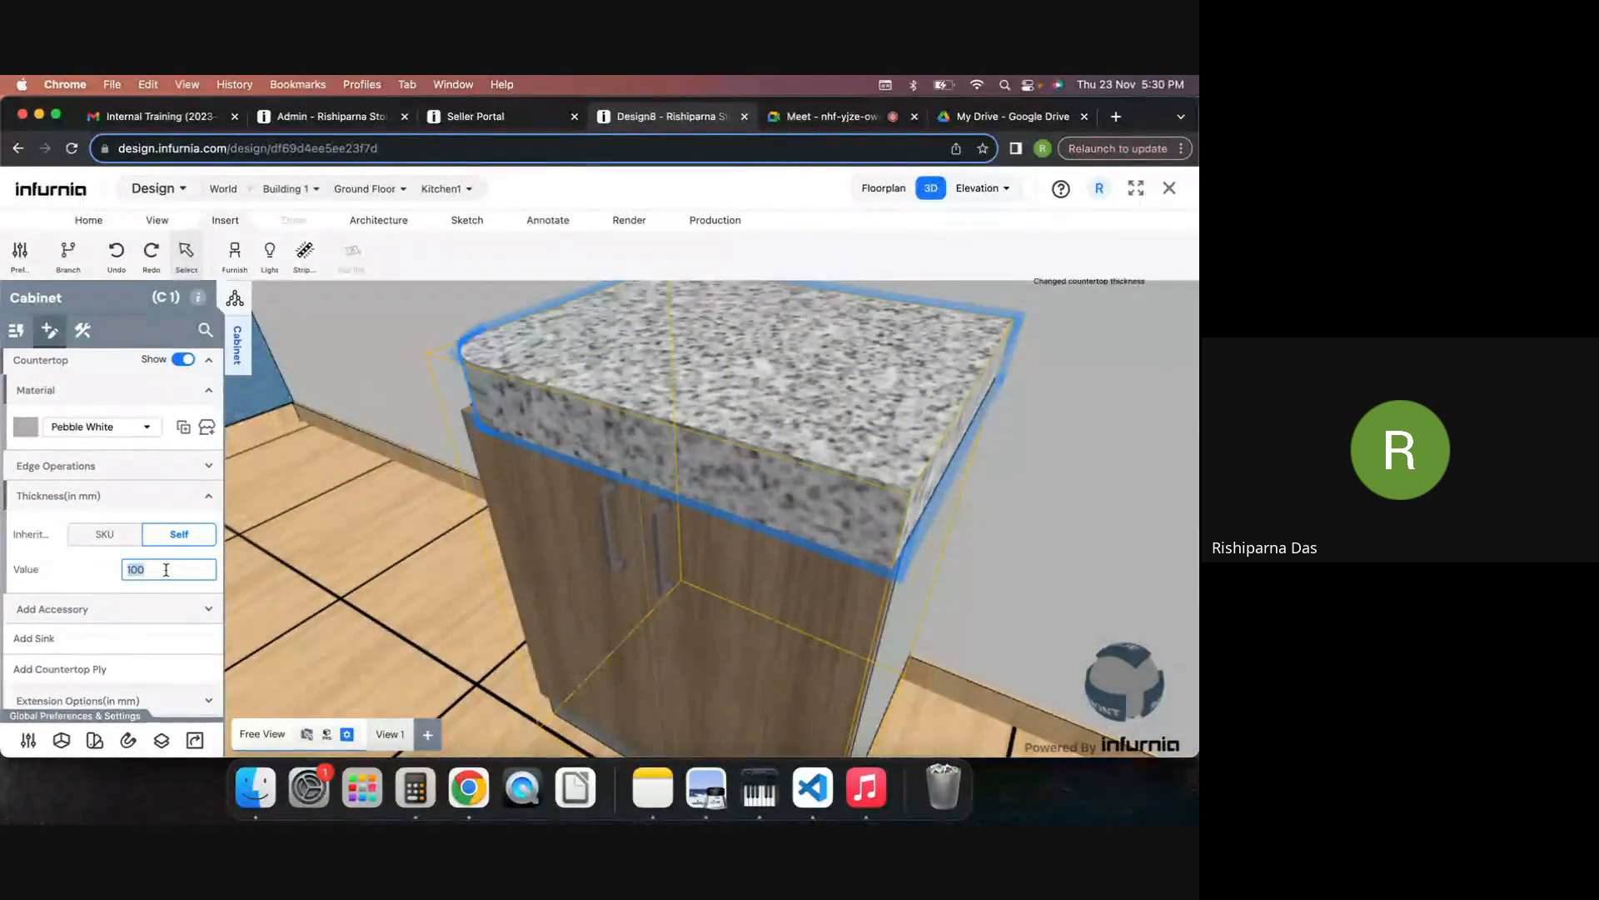
text(30)
key(Return)
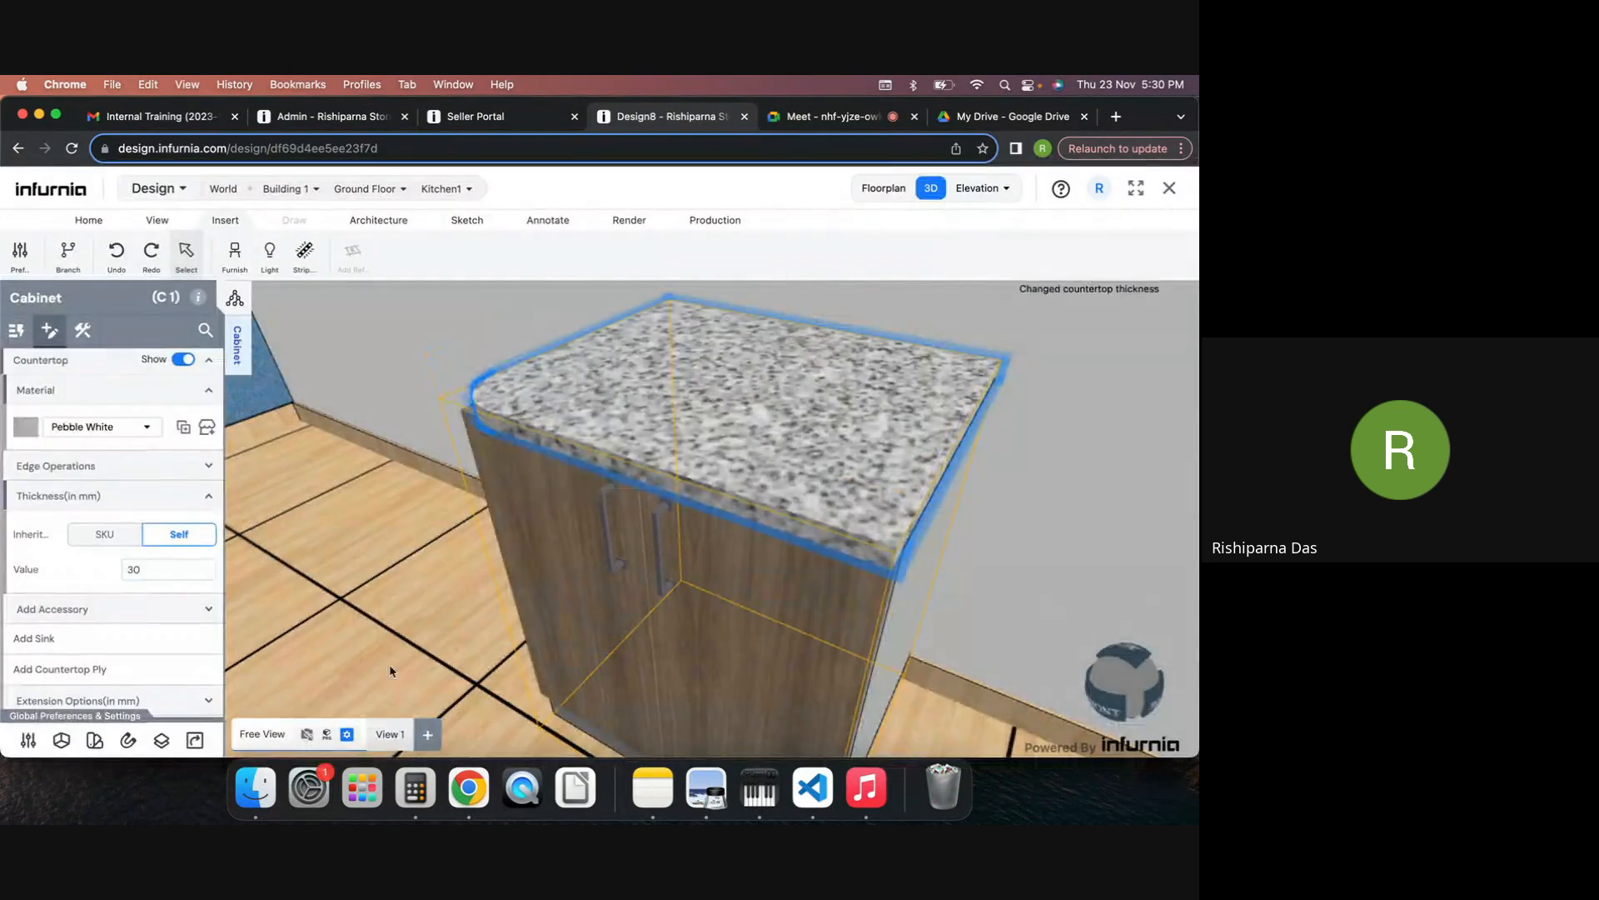
drag(997, 646, 980, 643)
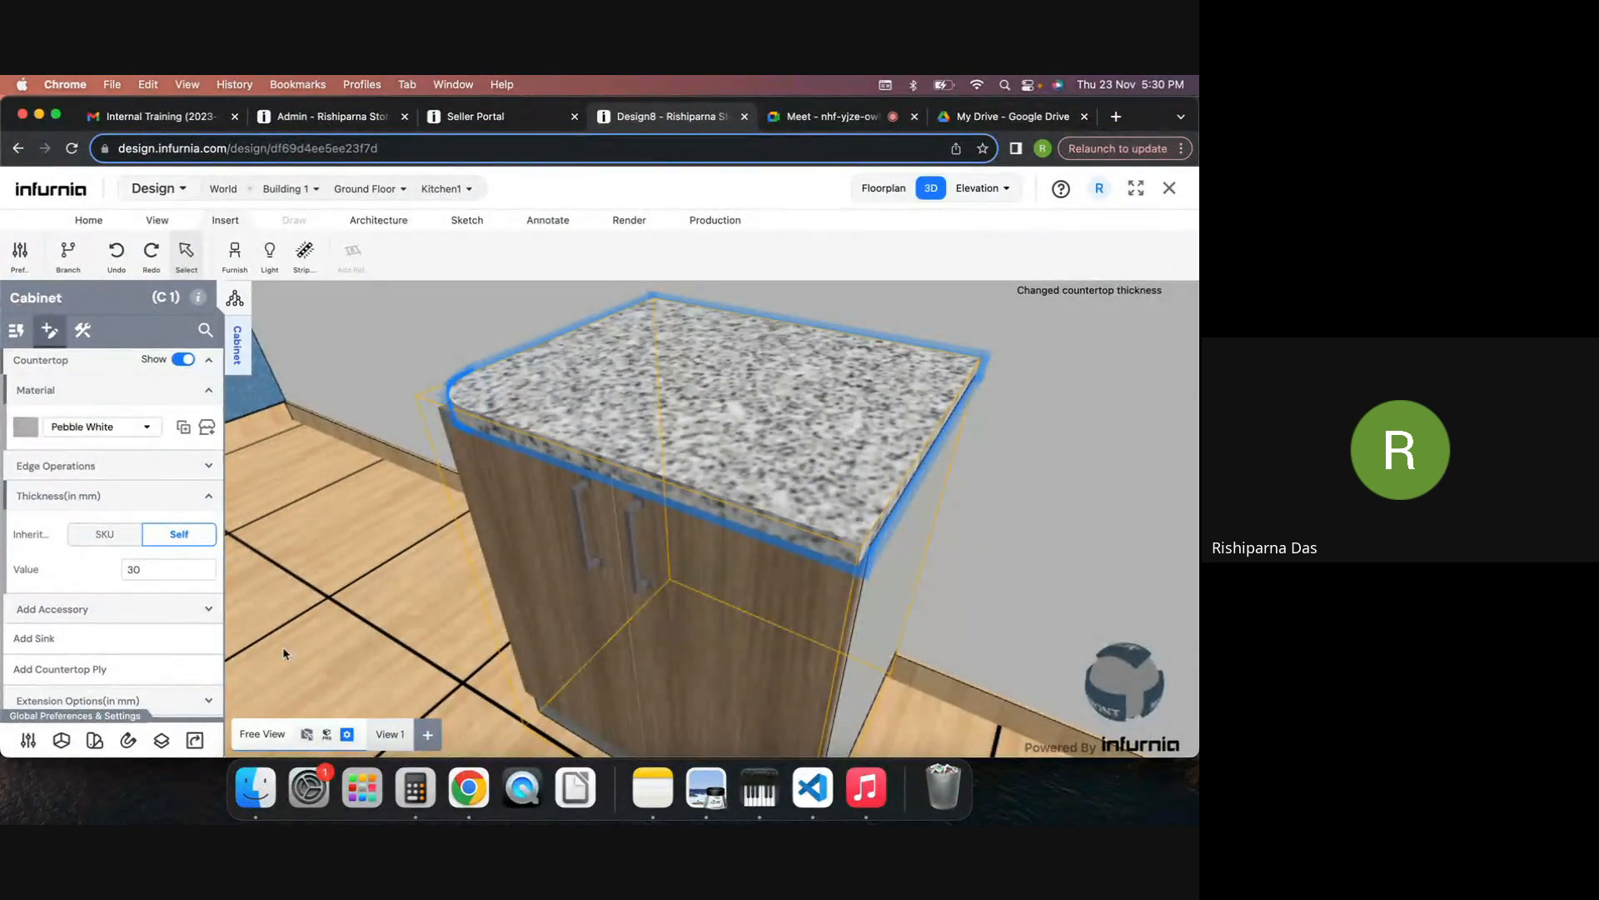
click(58, 497)
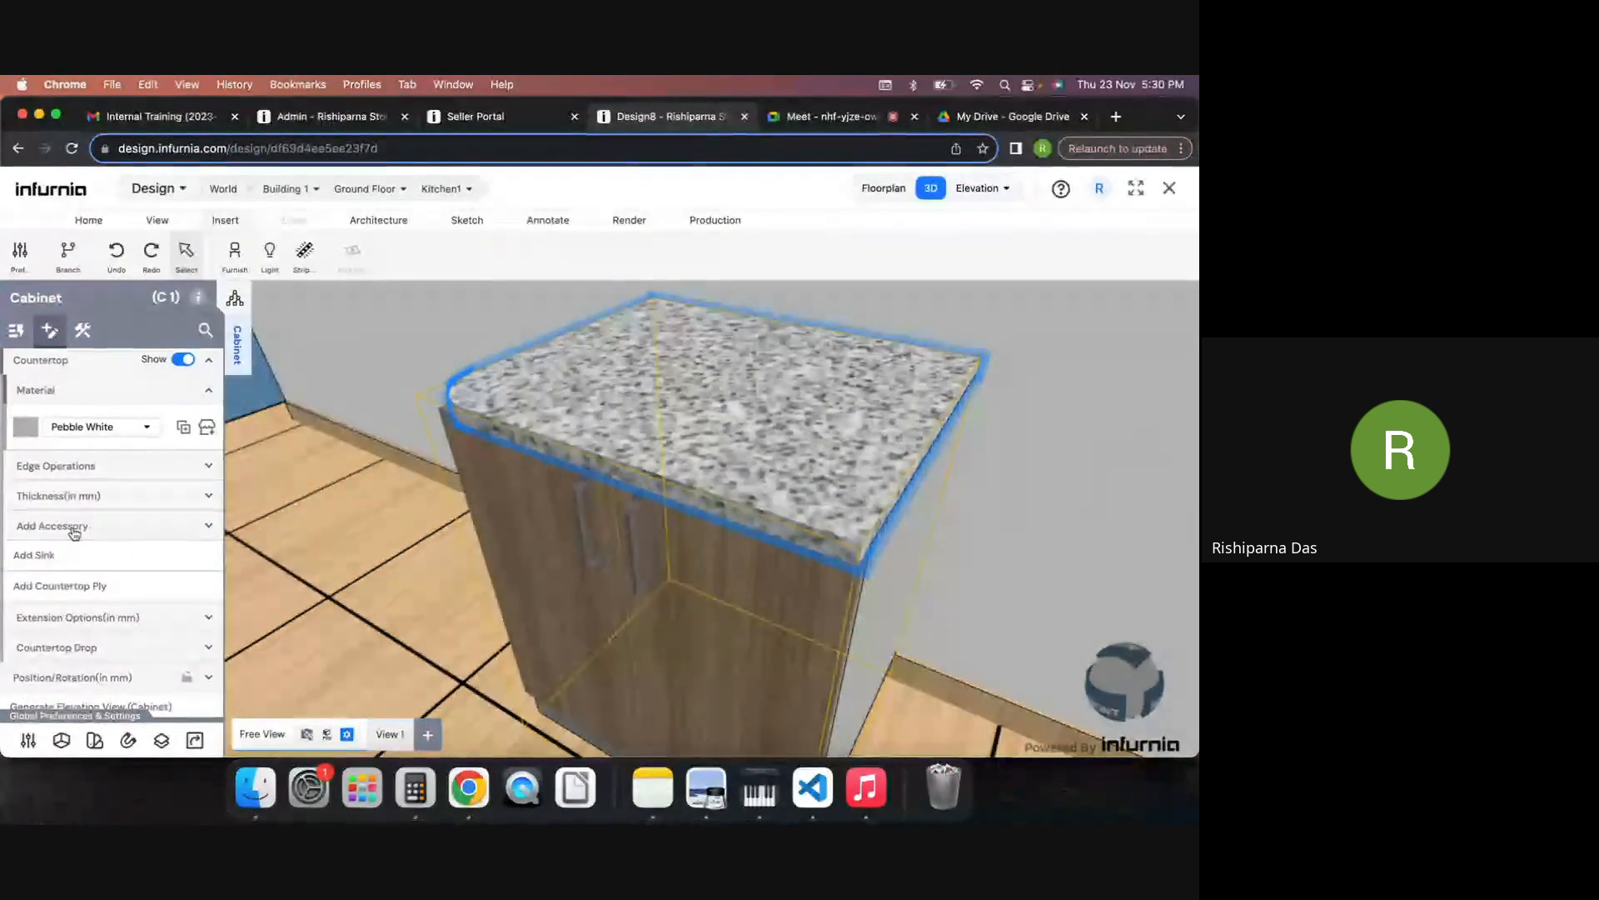
Step: Add the black Built-in 3 Burner Hob to the countertop as an accessory and close the accessory list
click(72, 530)
scroll(102, 639, down, 1)
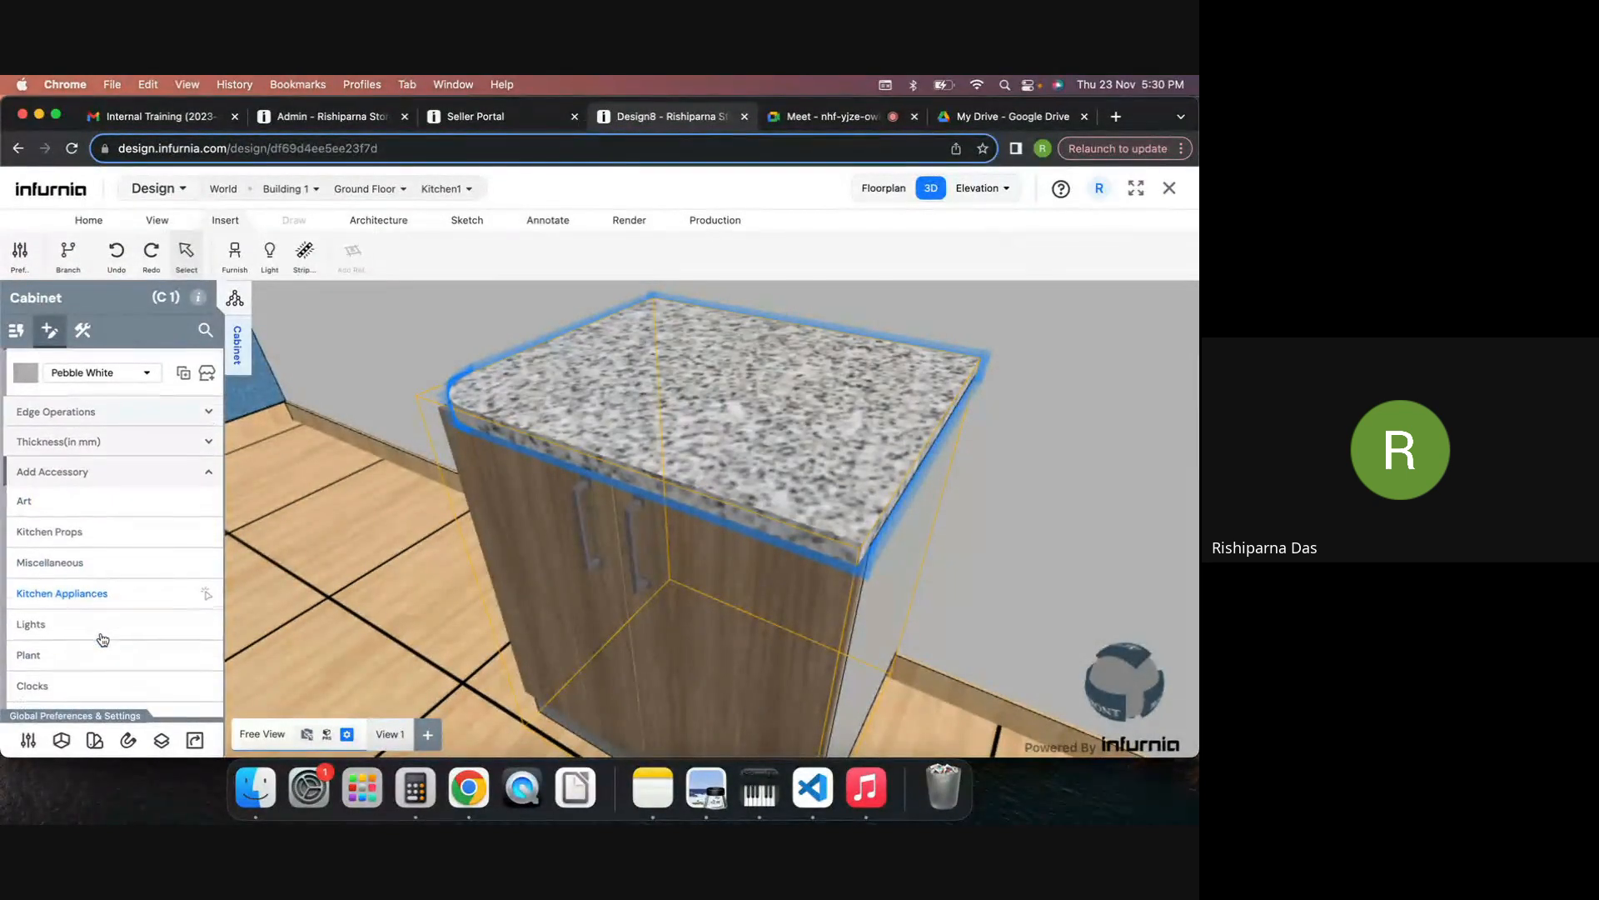
scroll(103, 639, down, 1)
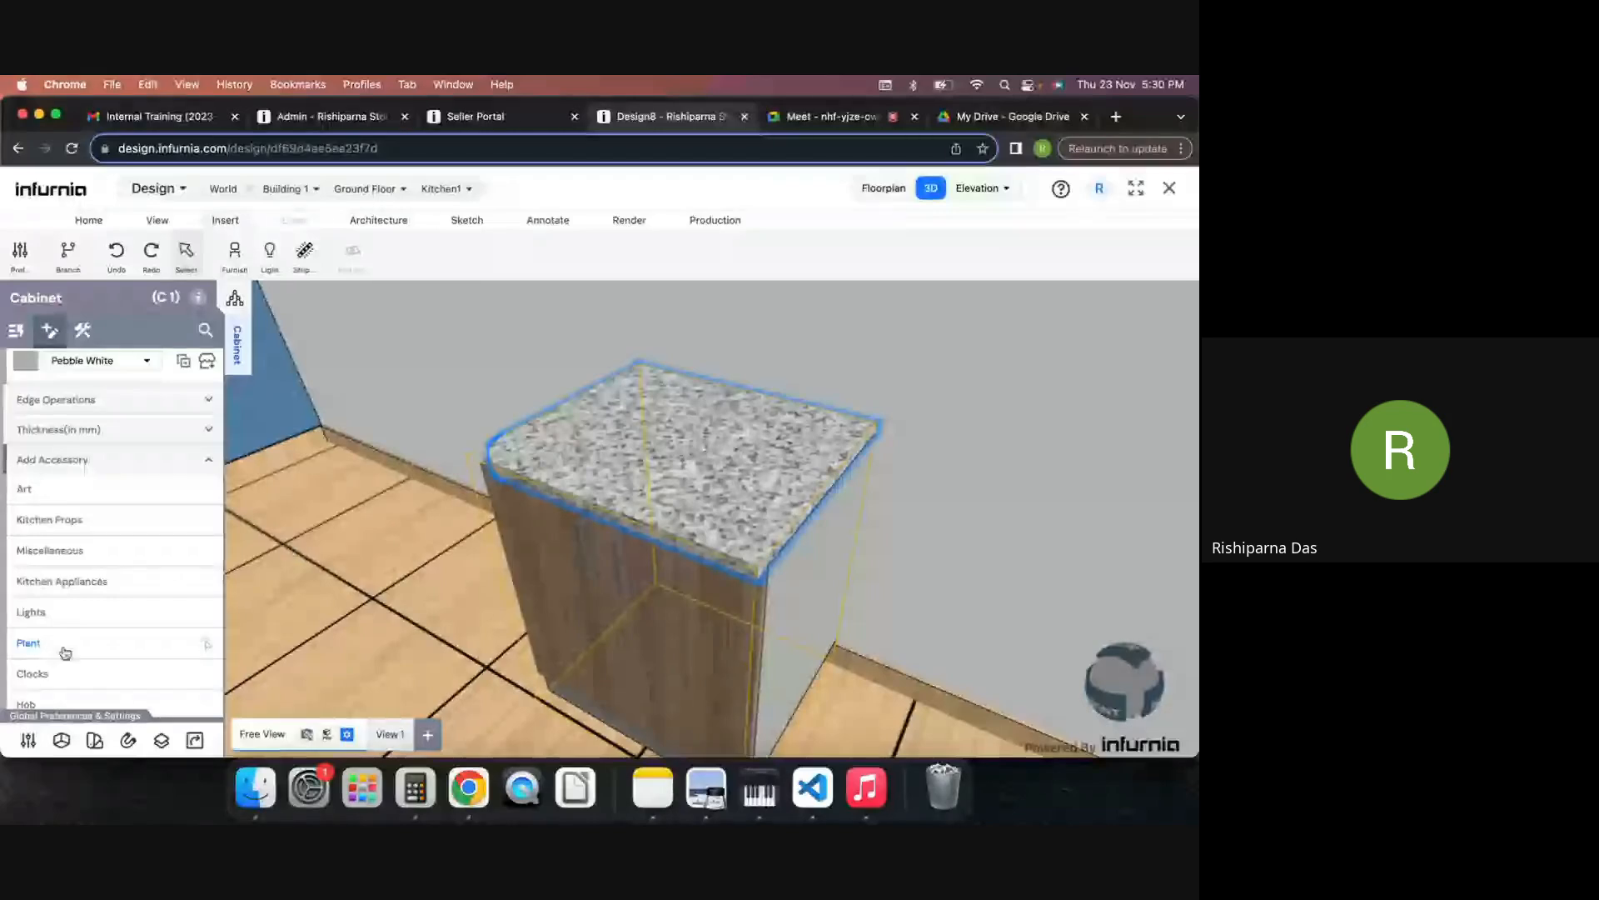
scroll(65, 653, down, 2)
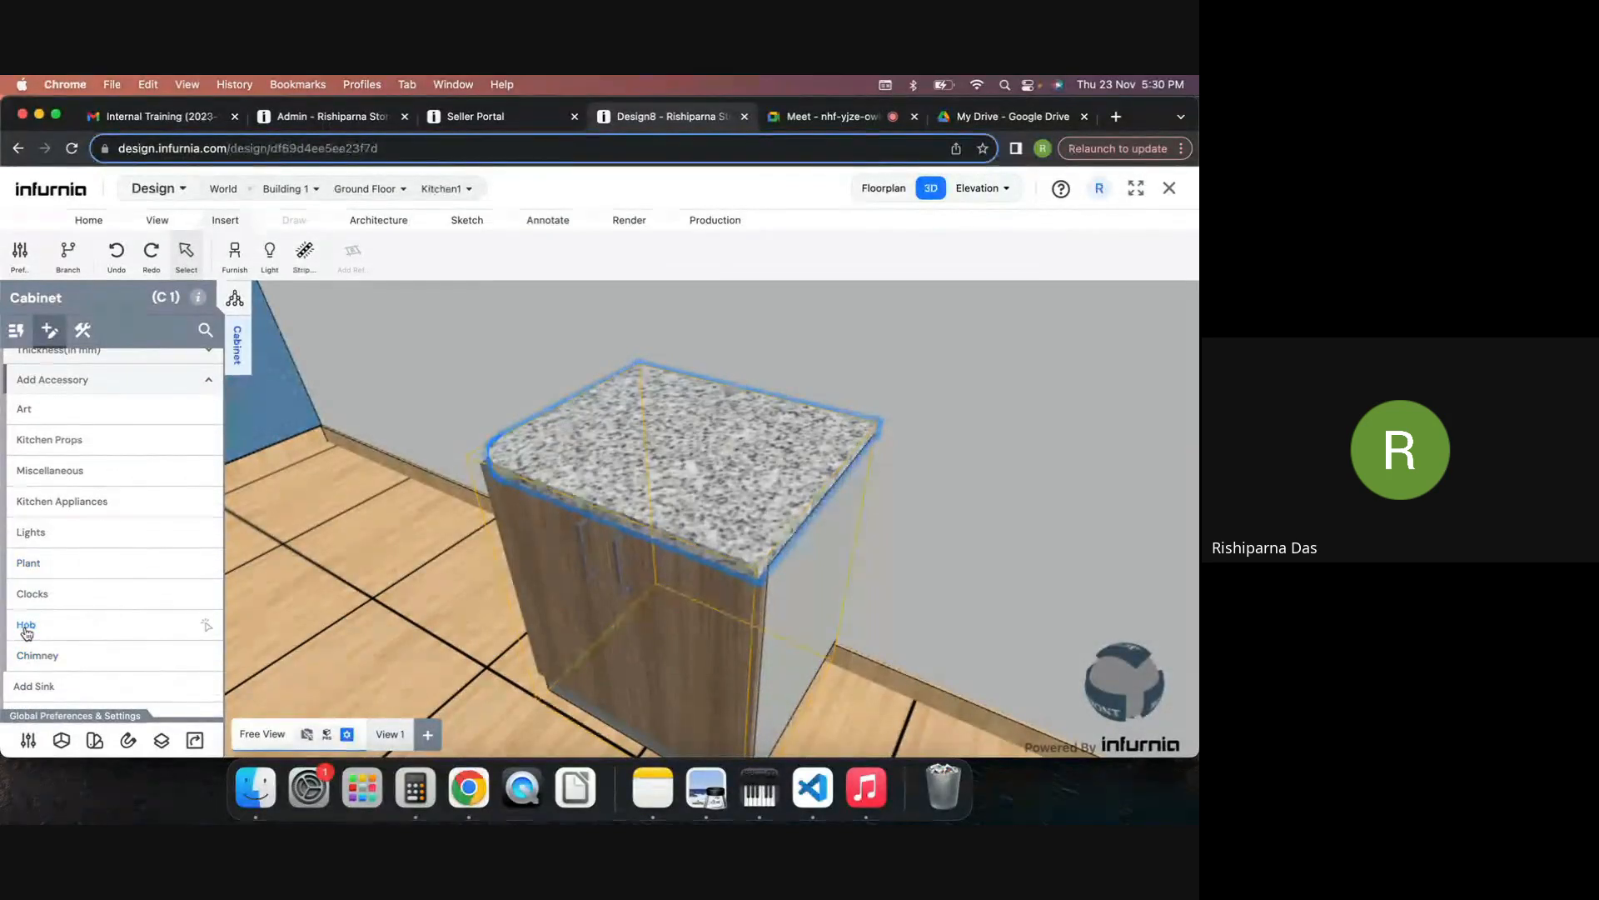
click(26, 626)
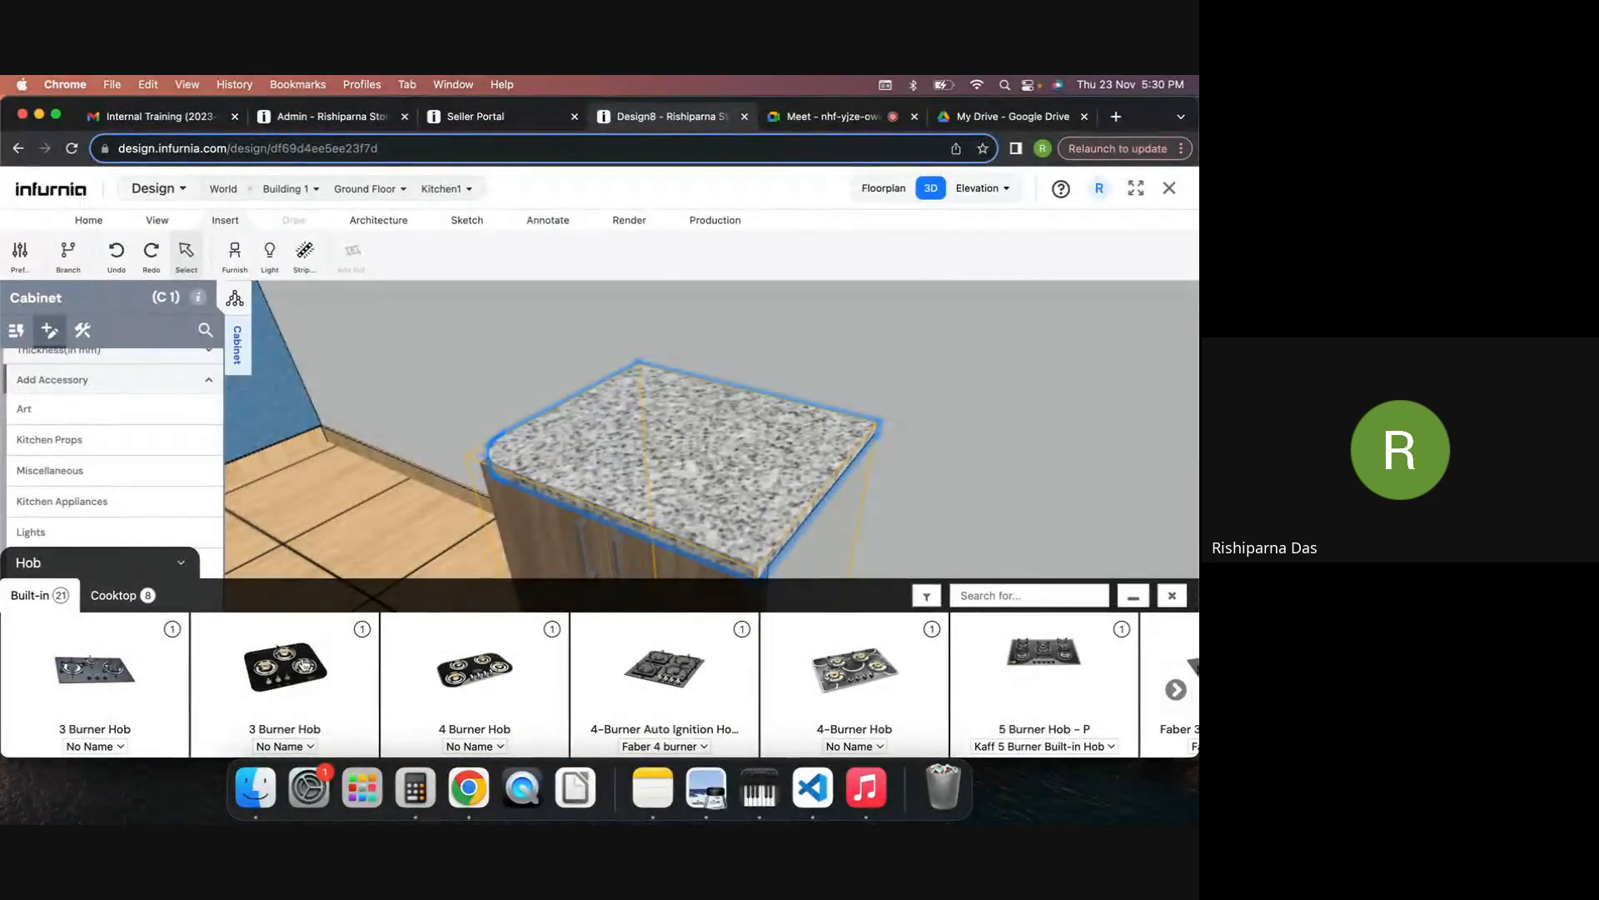
click(304, 664)
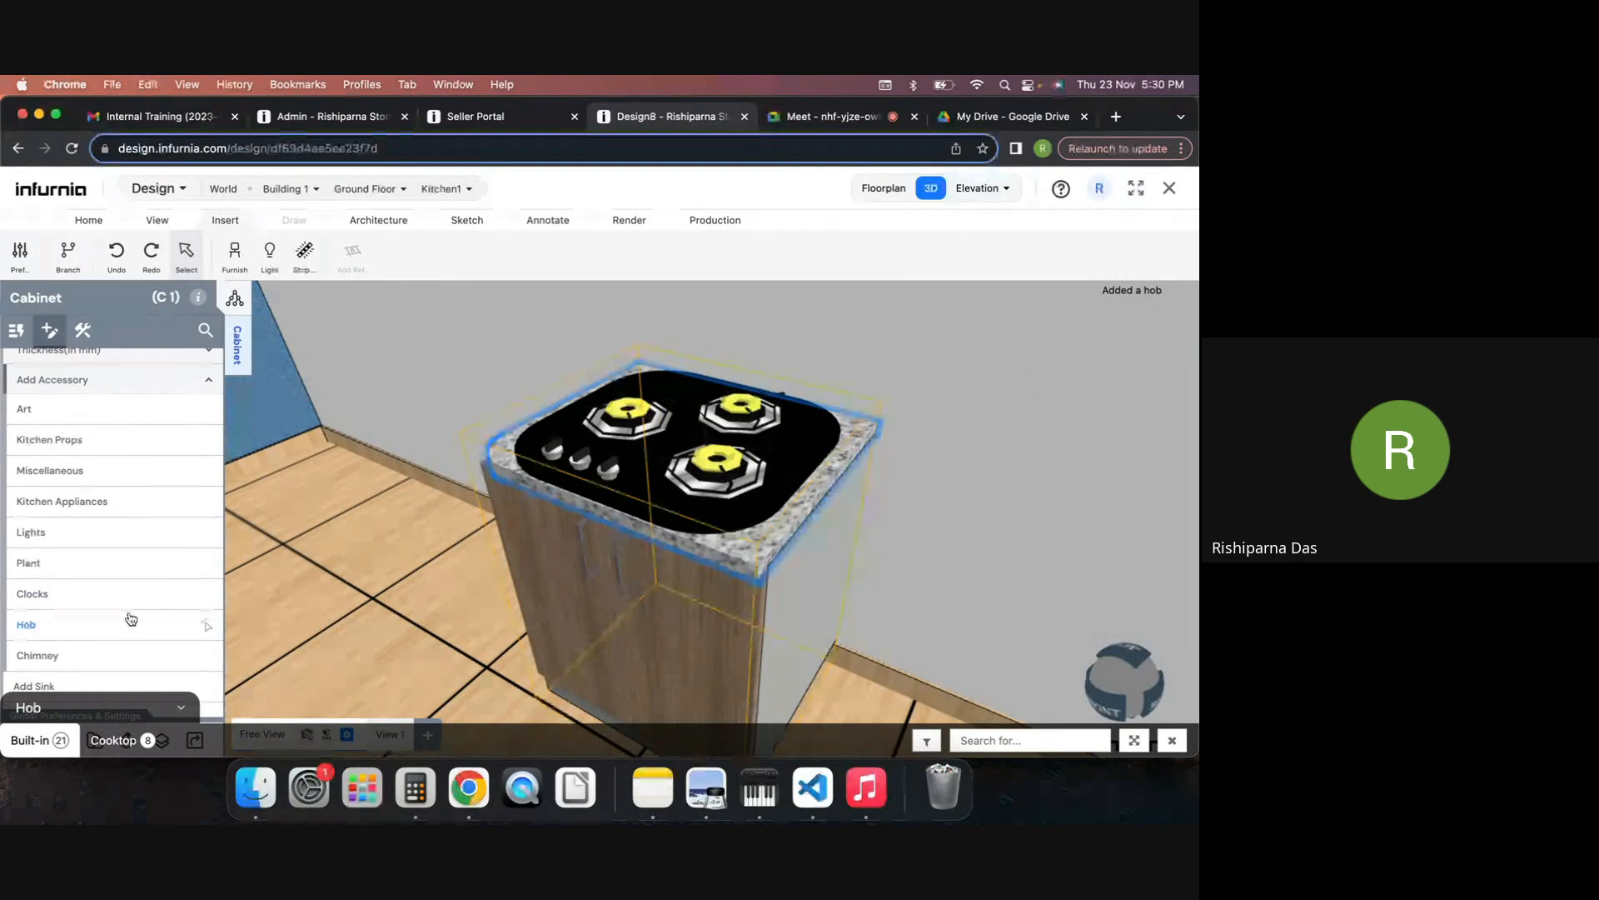
scroll(79, 631, down, 1)
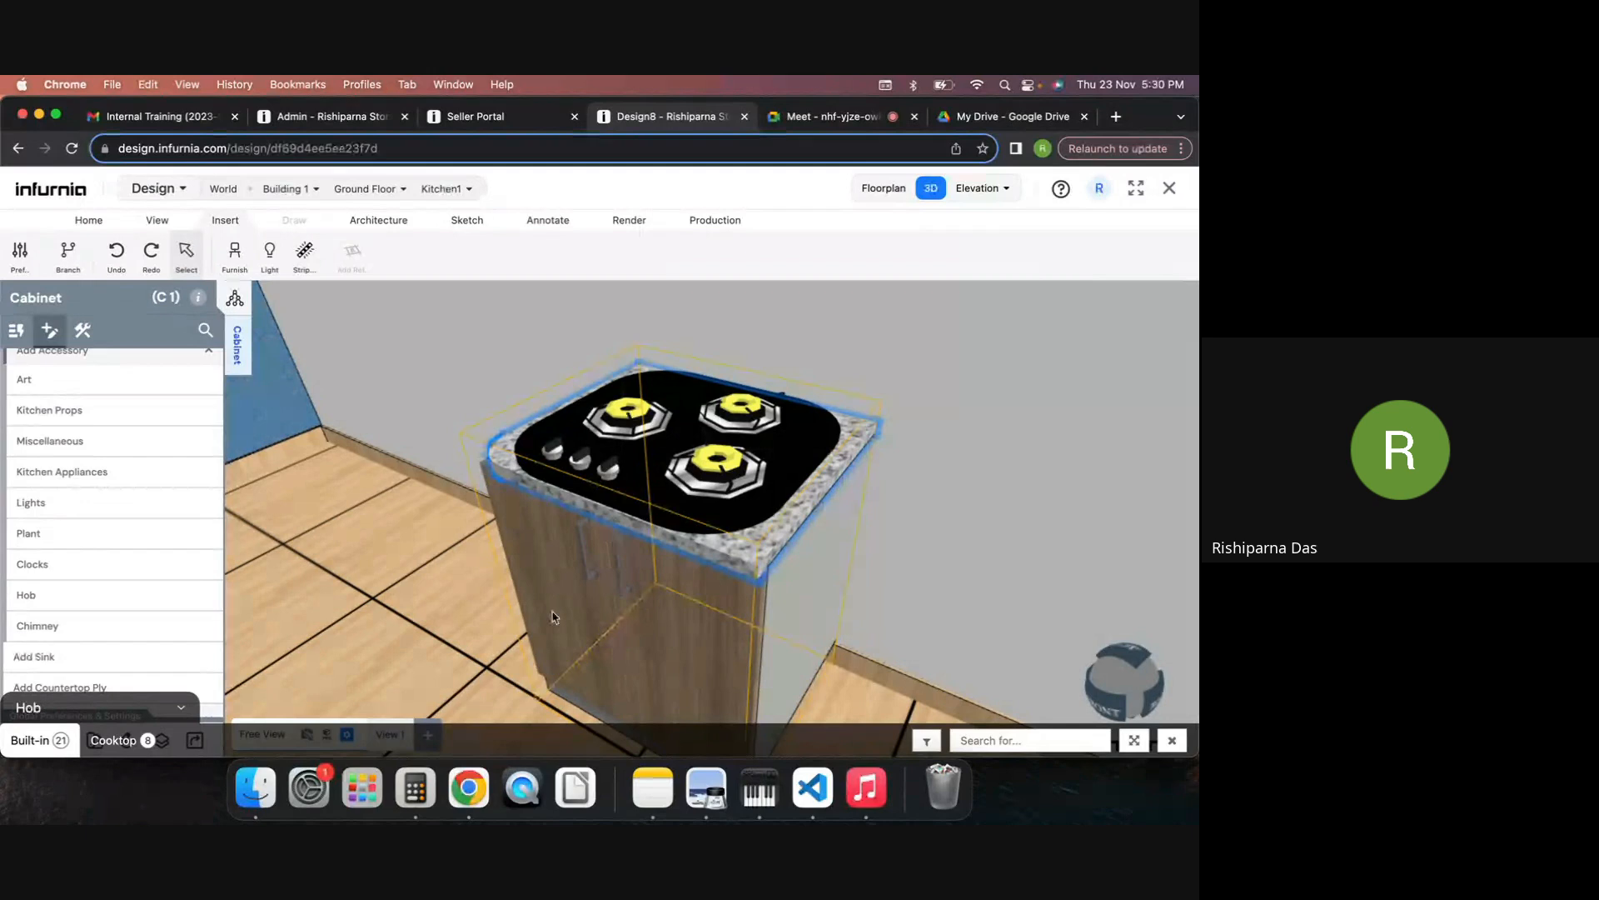
scroll(72, 392, up, 1)
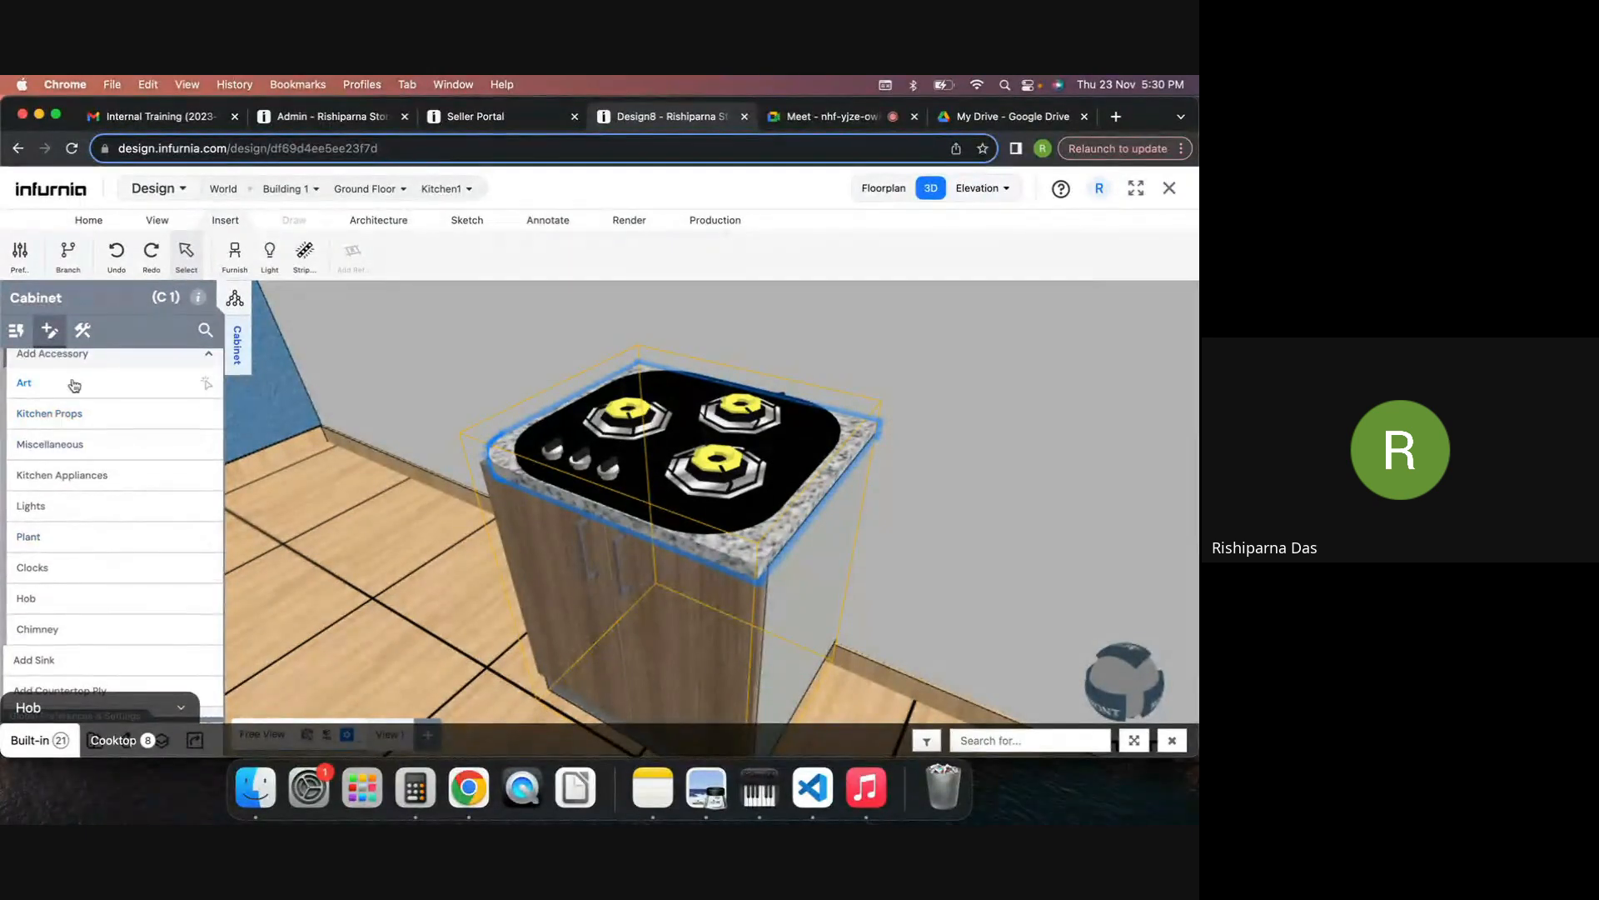
click(100, 360)
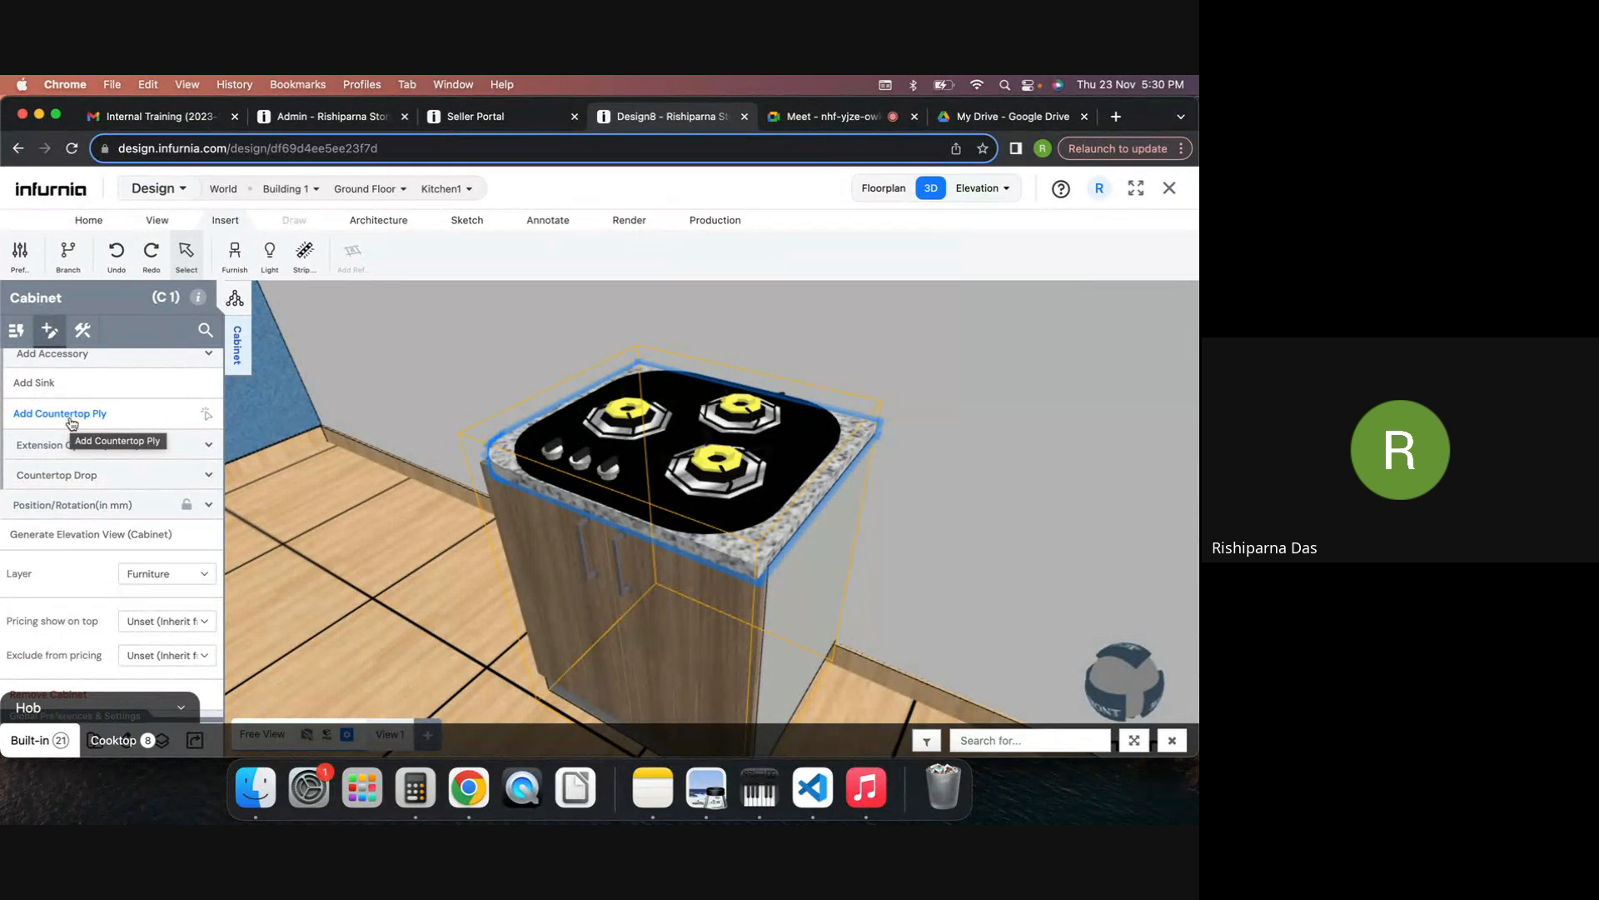
drag(916, 615, 597, 505)
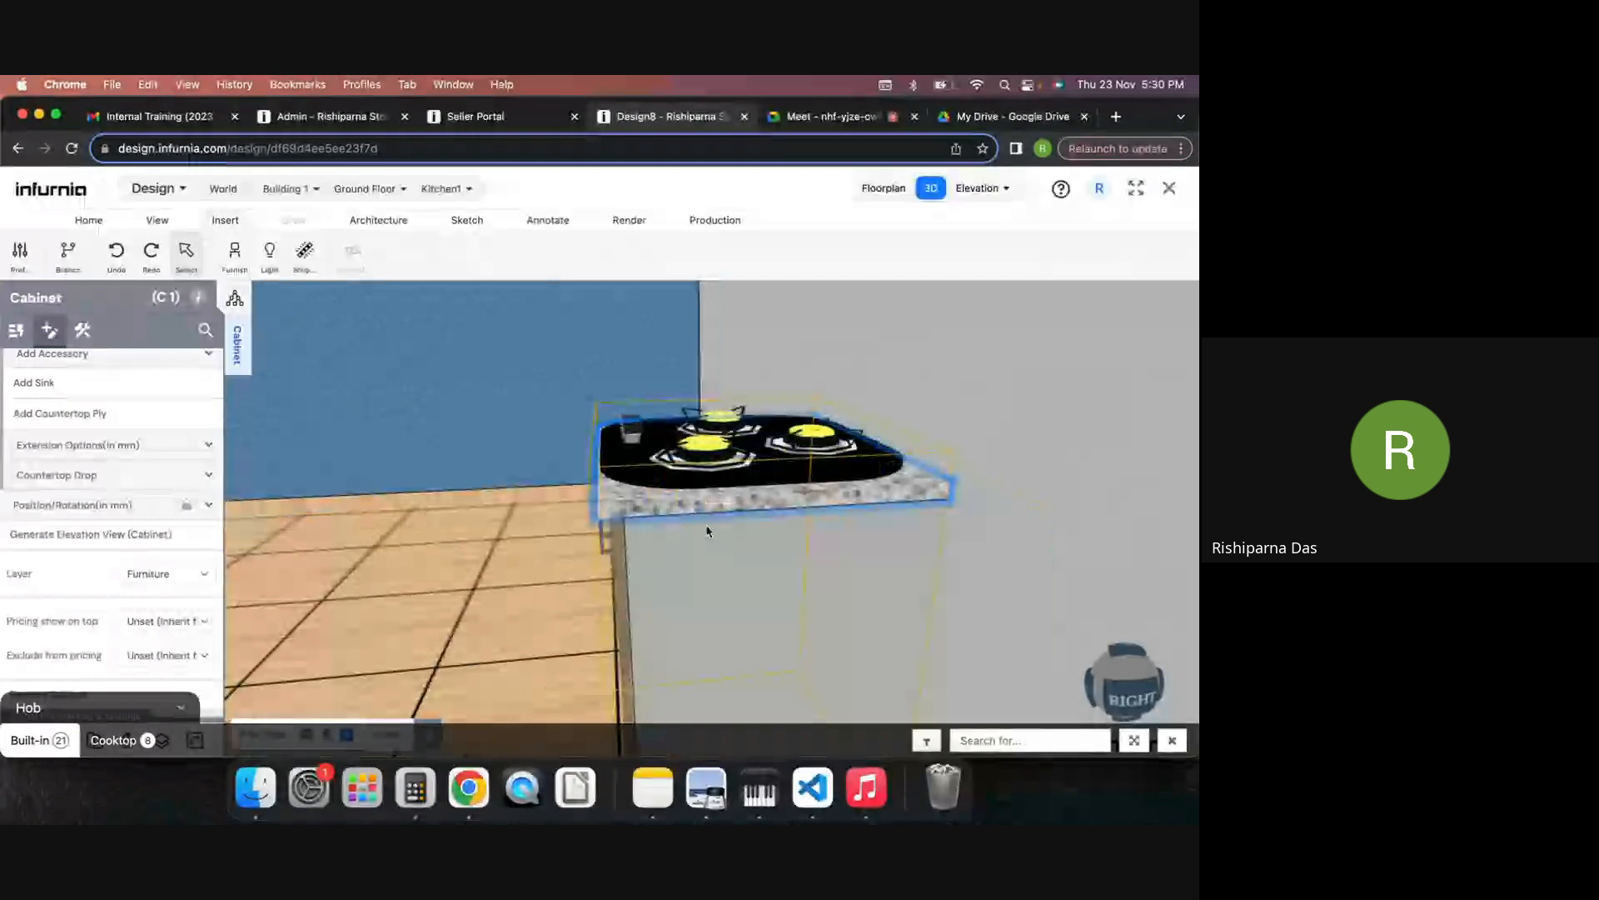
Step: Add a countertop ply beneath the base unit's countertop, inspect it from the front corner, and remove it again
click(74, 417)
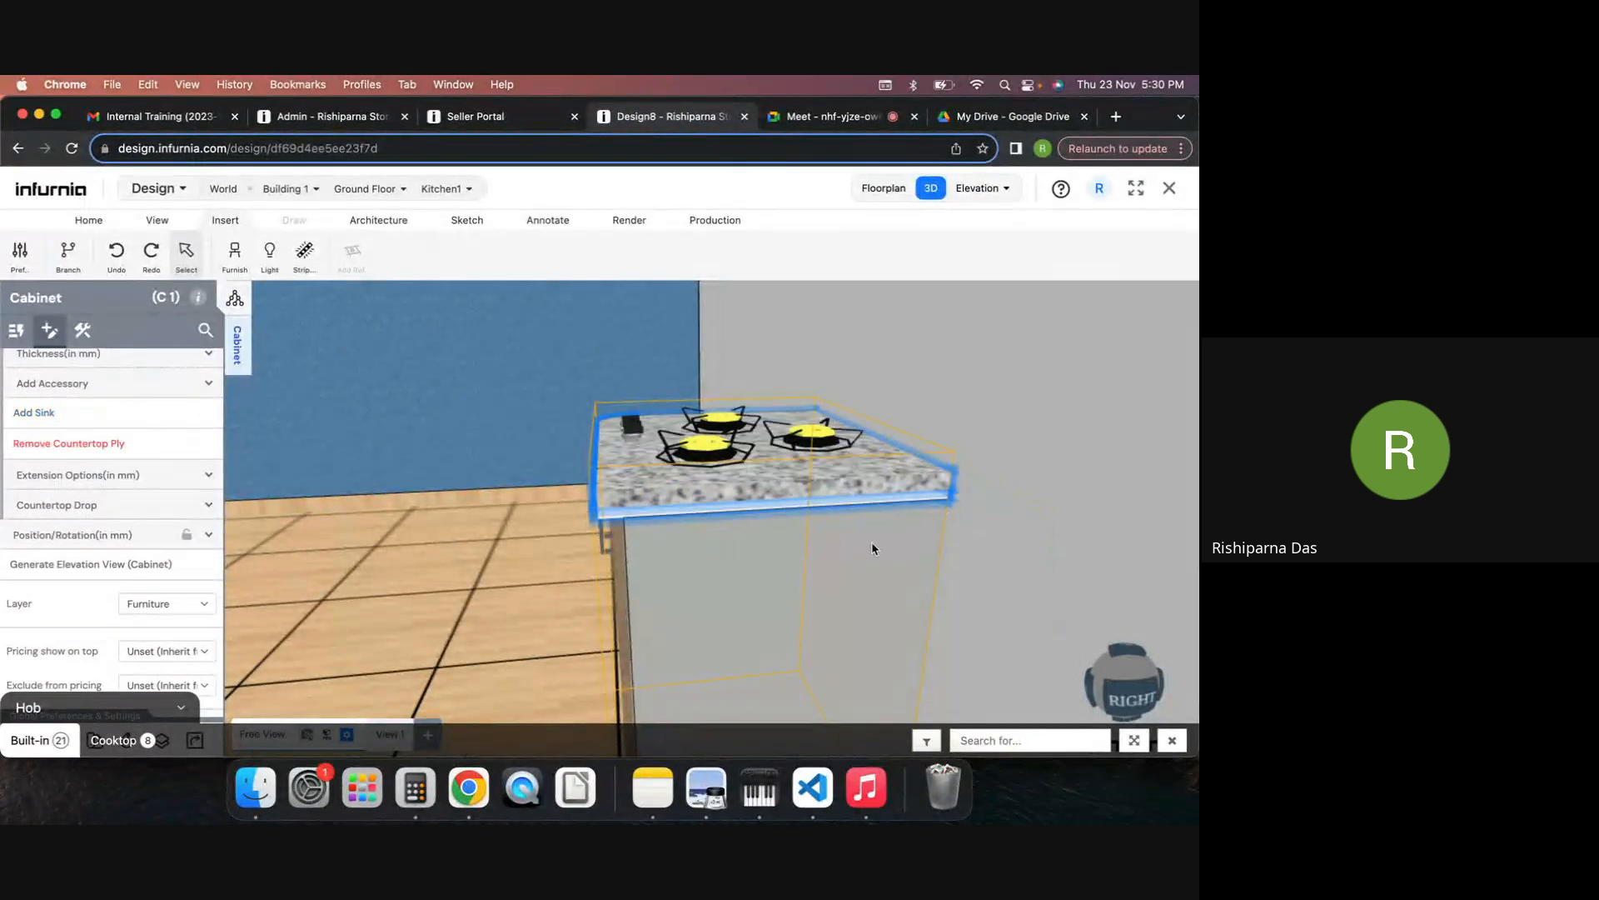
scroll(883, 538, up, 3)
drag(891, 532, 978, 558)
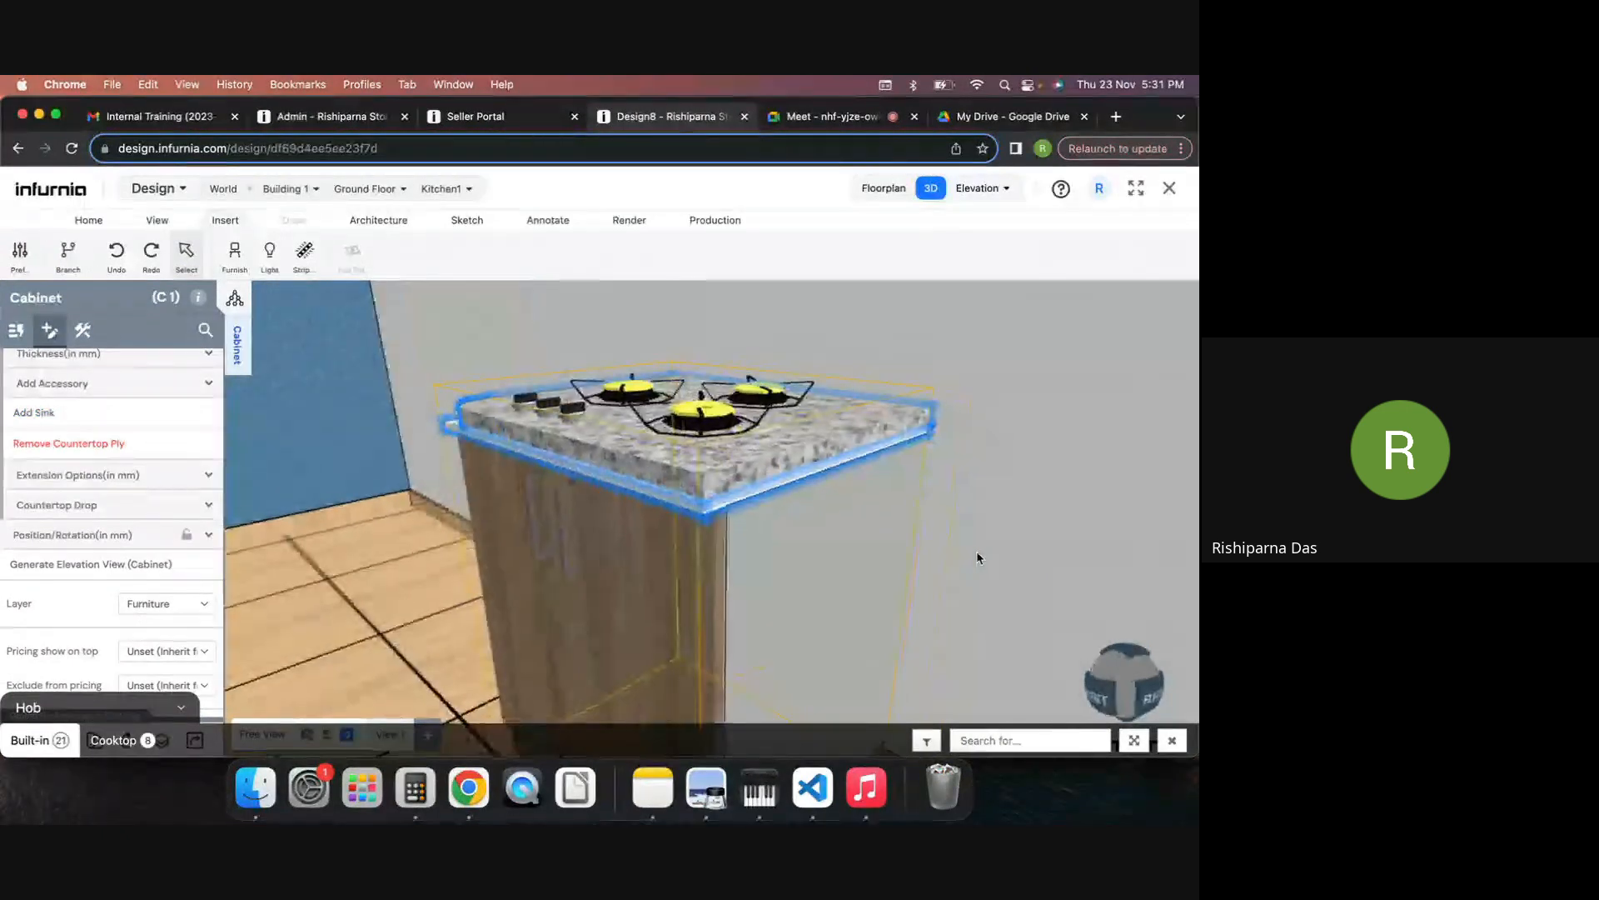
click(64, 452)
Step: Extend the base unit's countertop by 200 mm on its left side and close the extension options
click(133, 445)
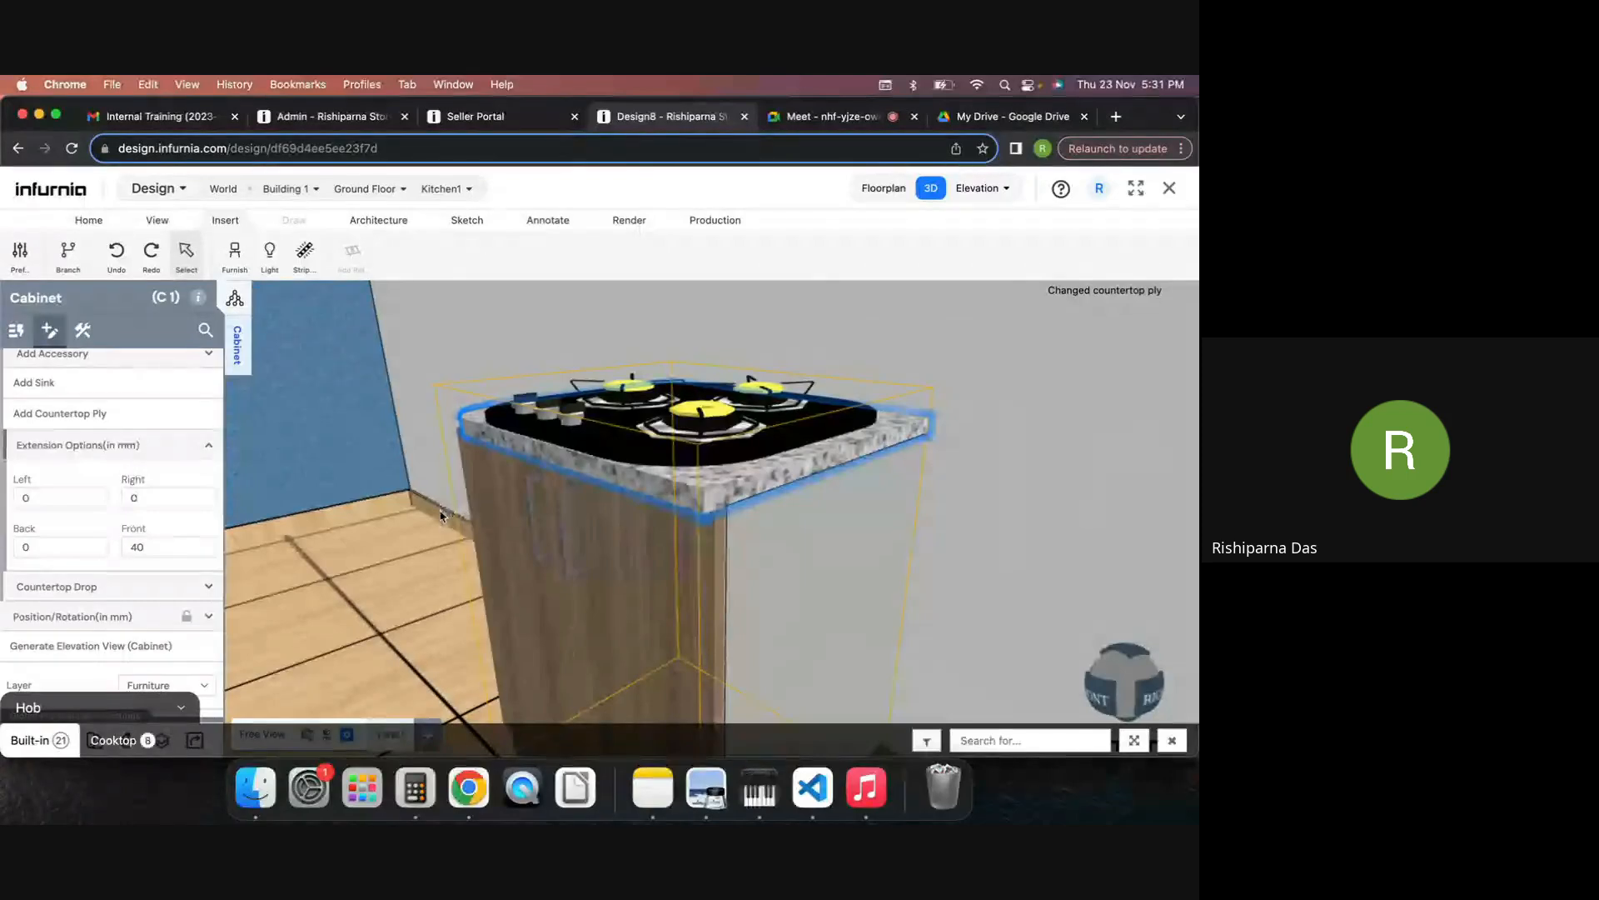
drag(441, 509, 571, 541)
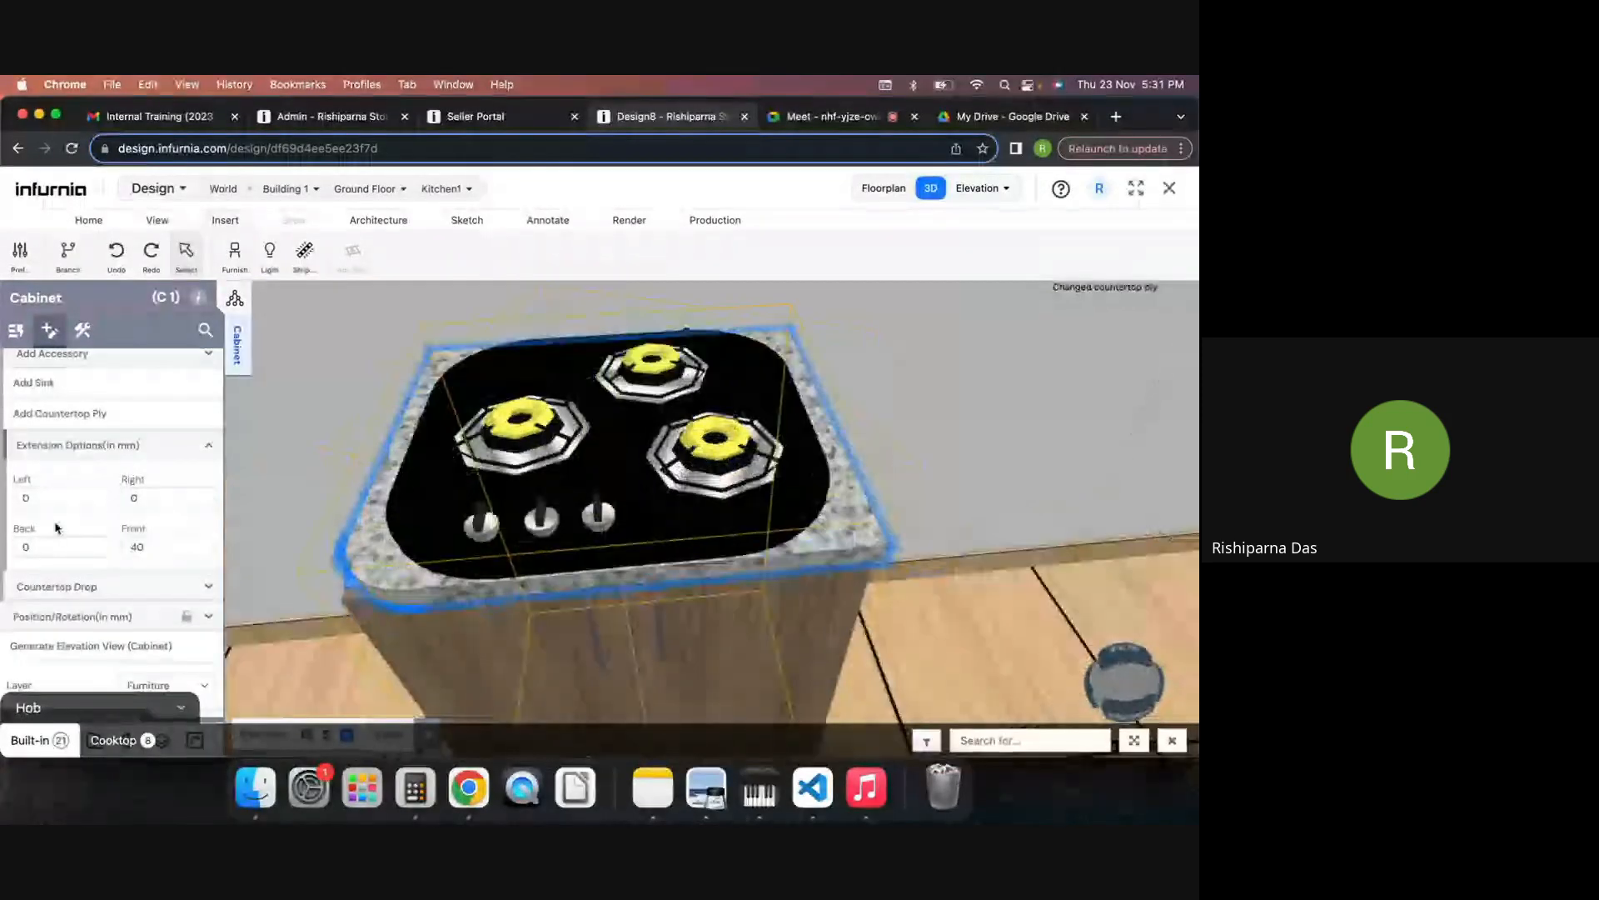
click(23, 498)
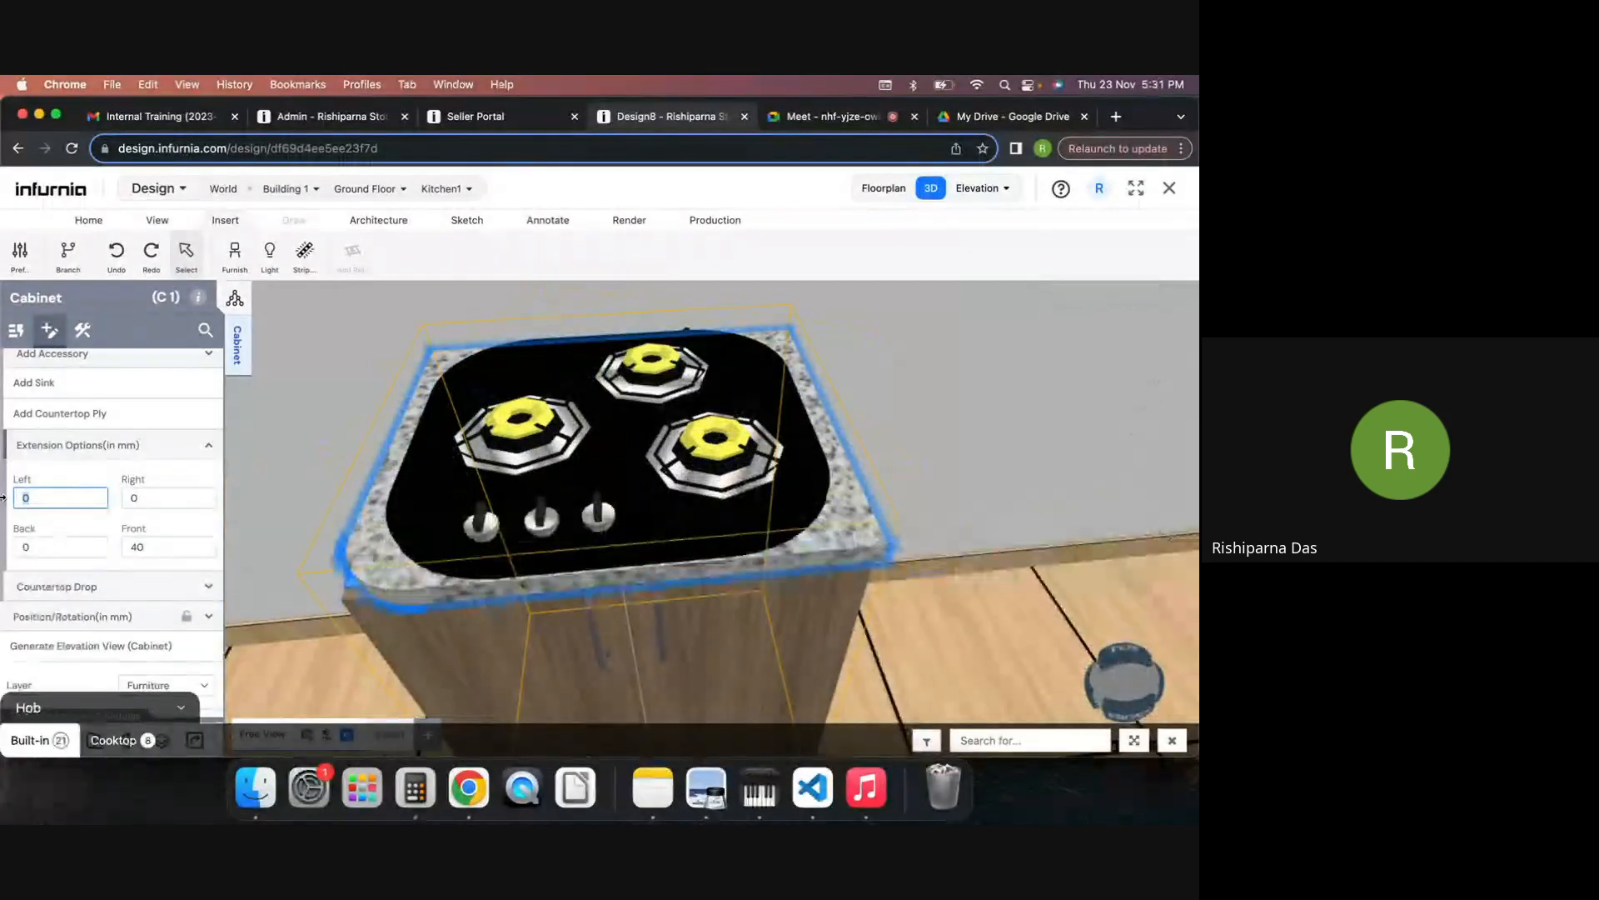
key(Return)
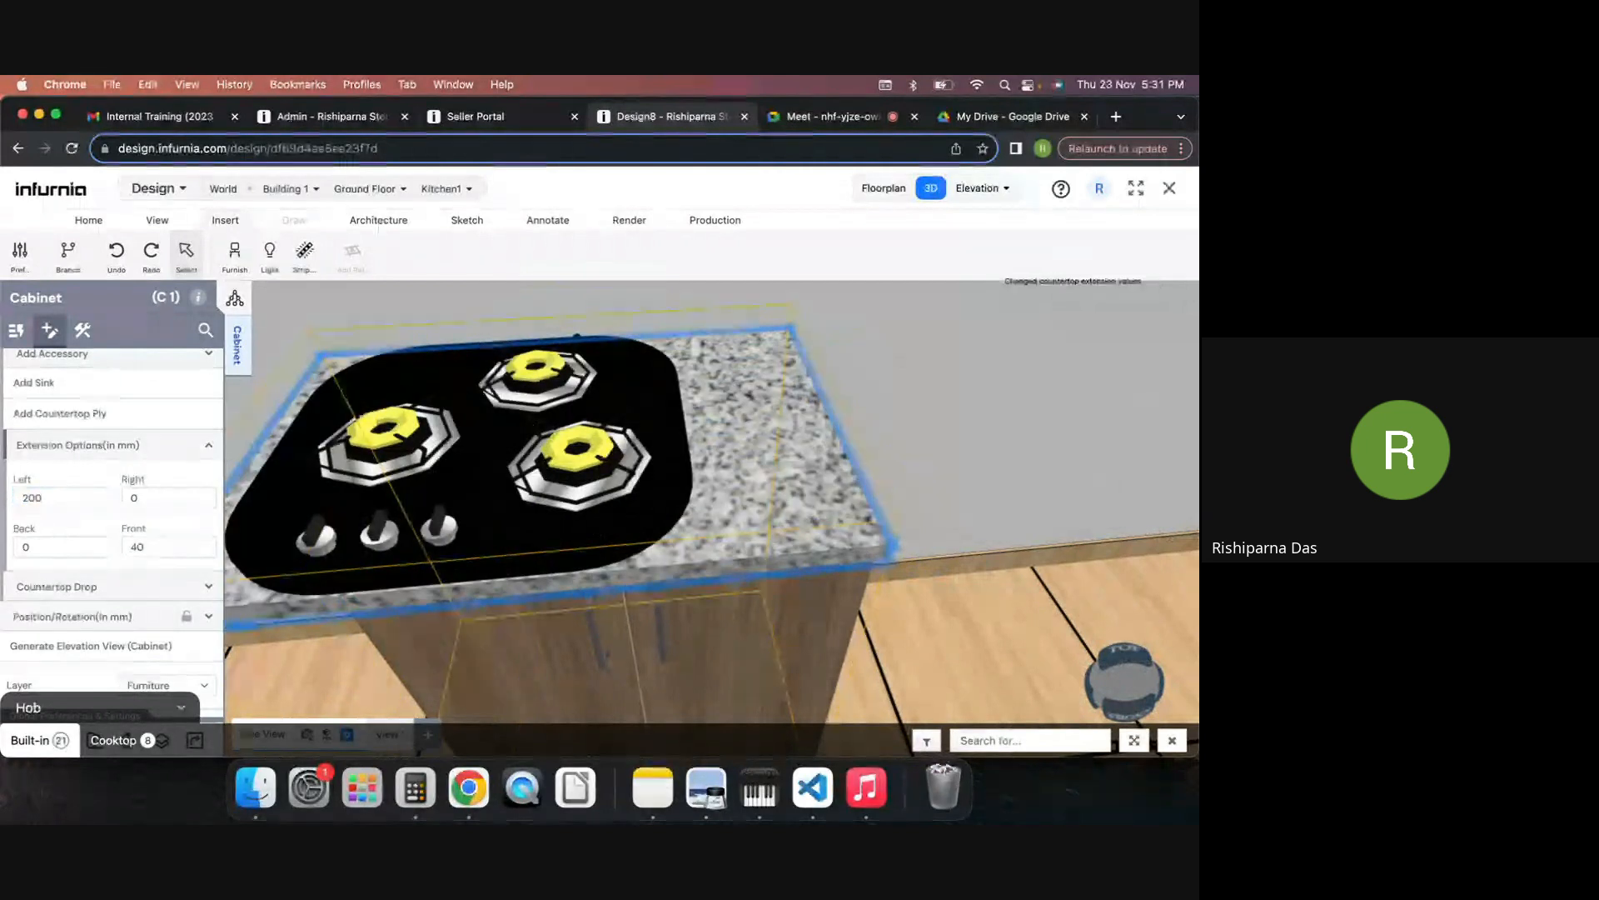
drag(1097, 521, 1172, 488)
scroll(869, 522, down, 5)
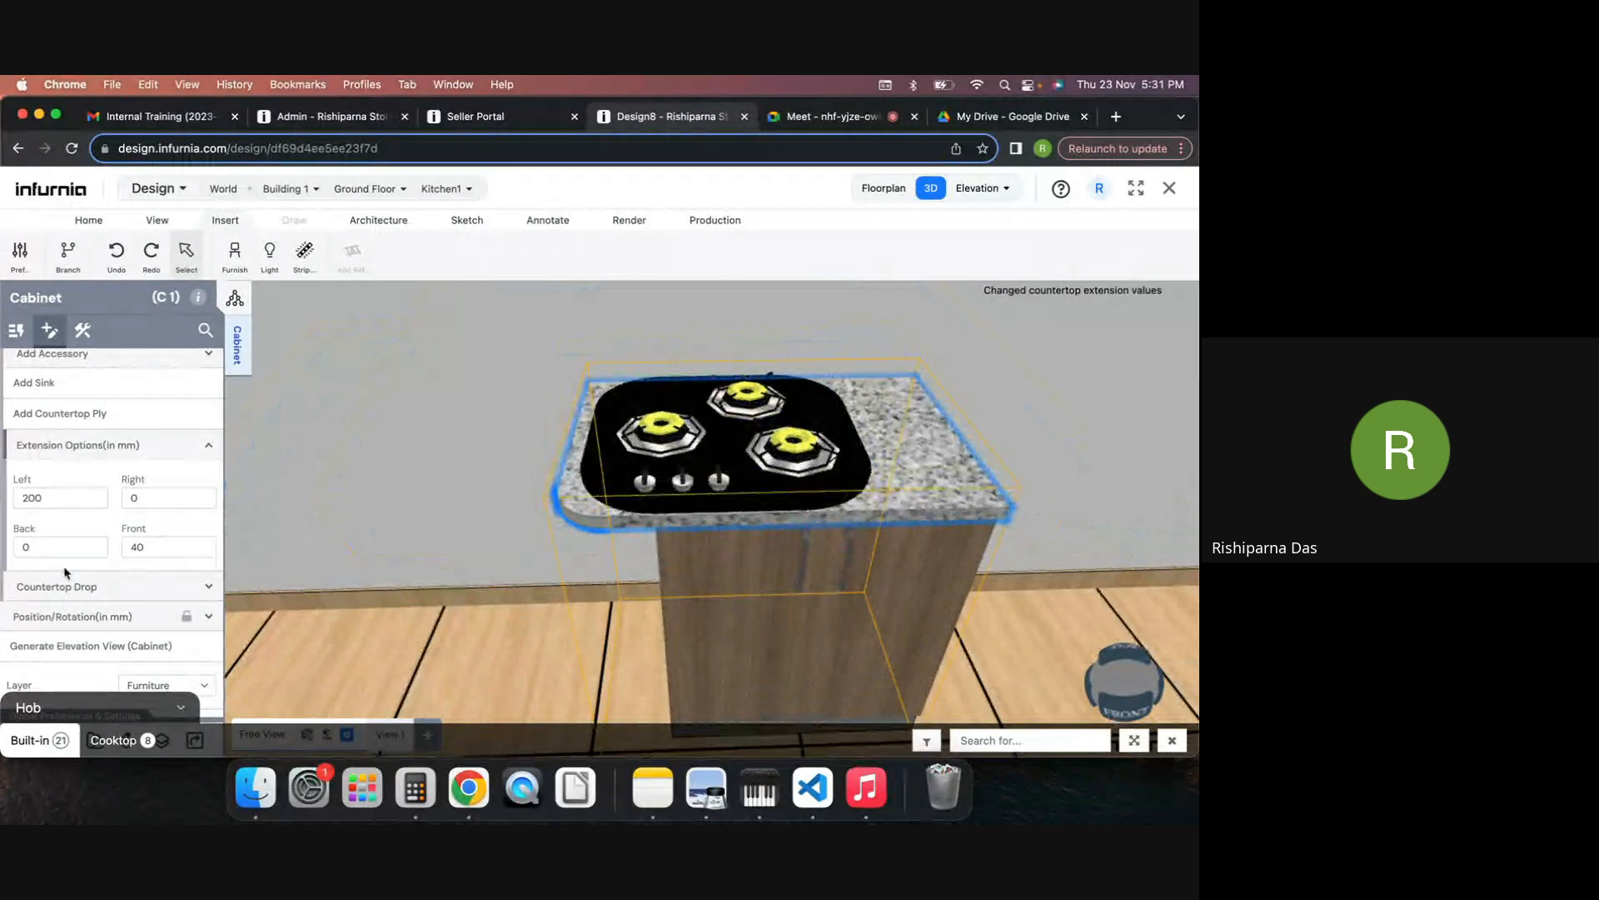
click(75, 454)
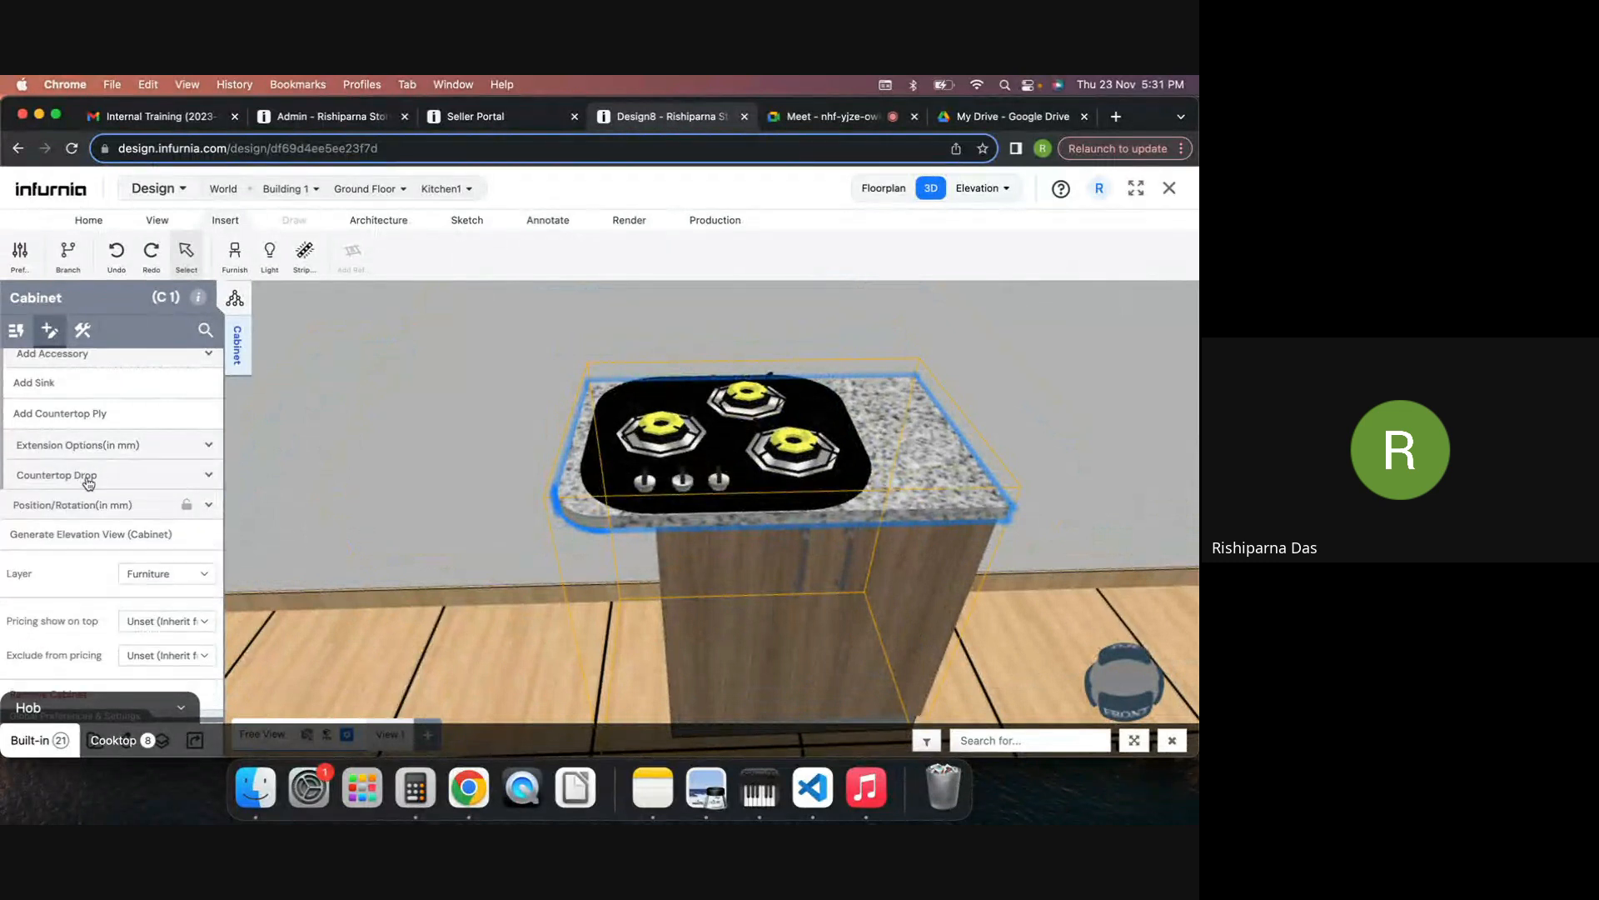
Step: Enable the front countertop drop on the base unit and set its height to 50 mm
click(88, 479)
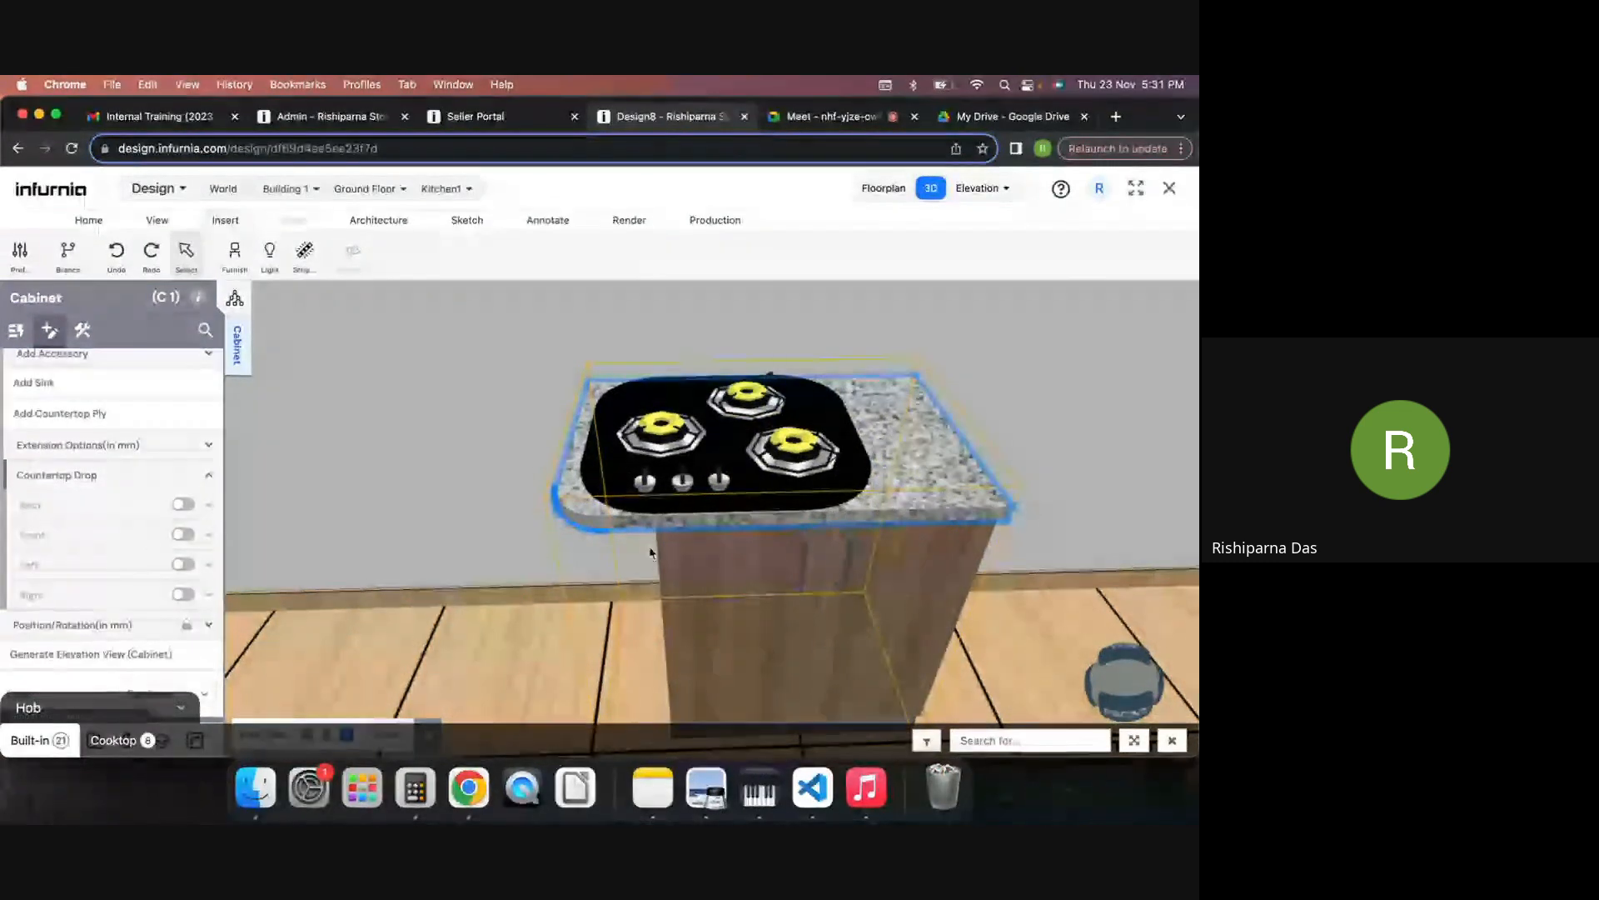
drag(1070, 529, 692, 510)
scroll(692, 485, up, 5)
scroll(692, 510, up, 3)
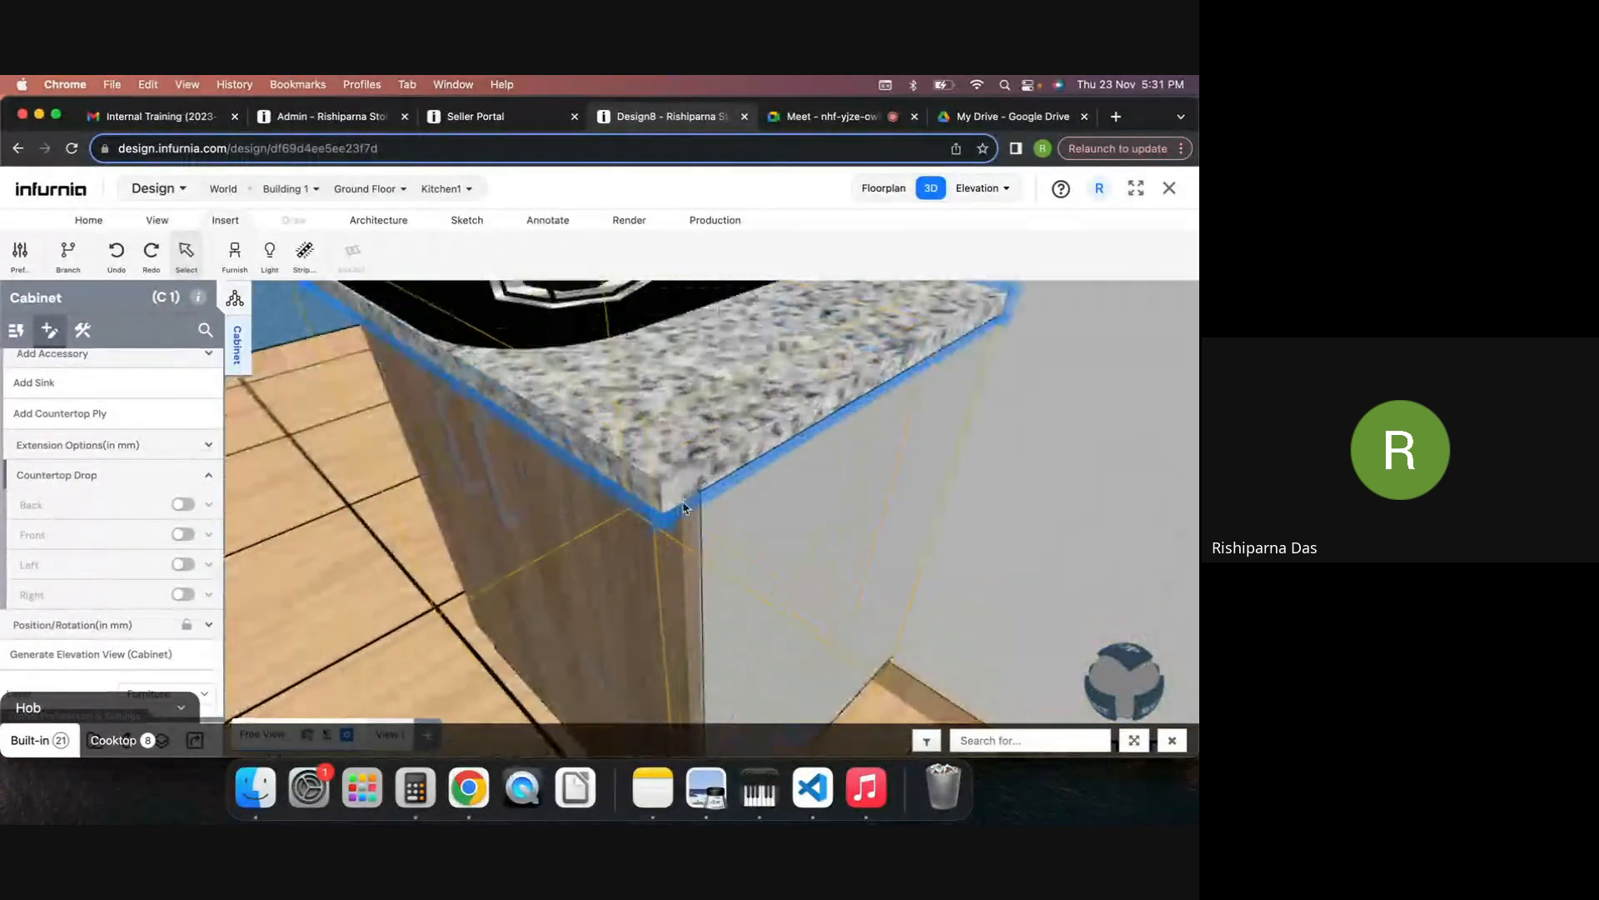
scroll(687, 509, down, 3)
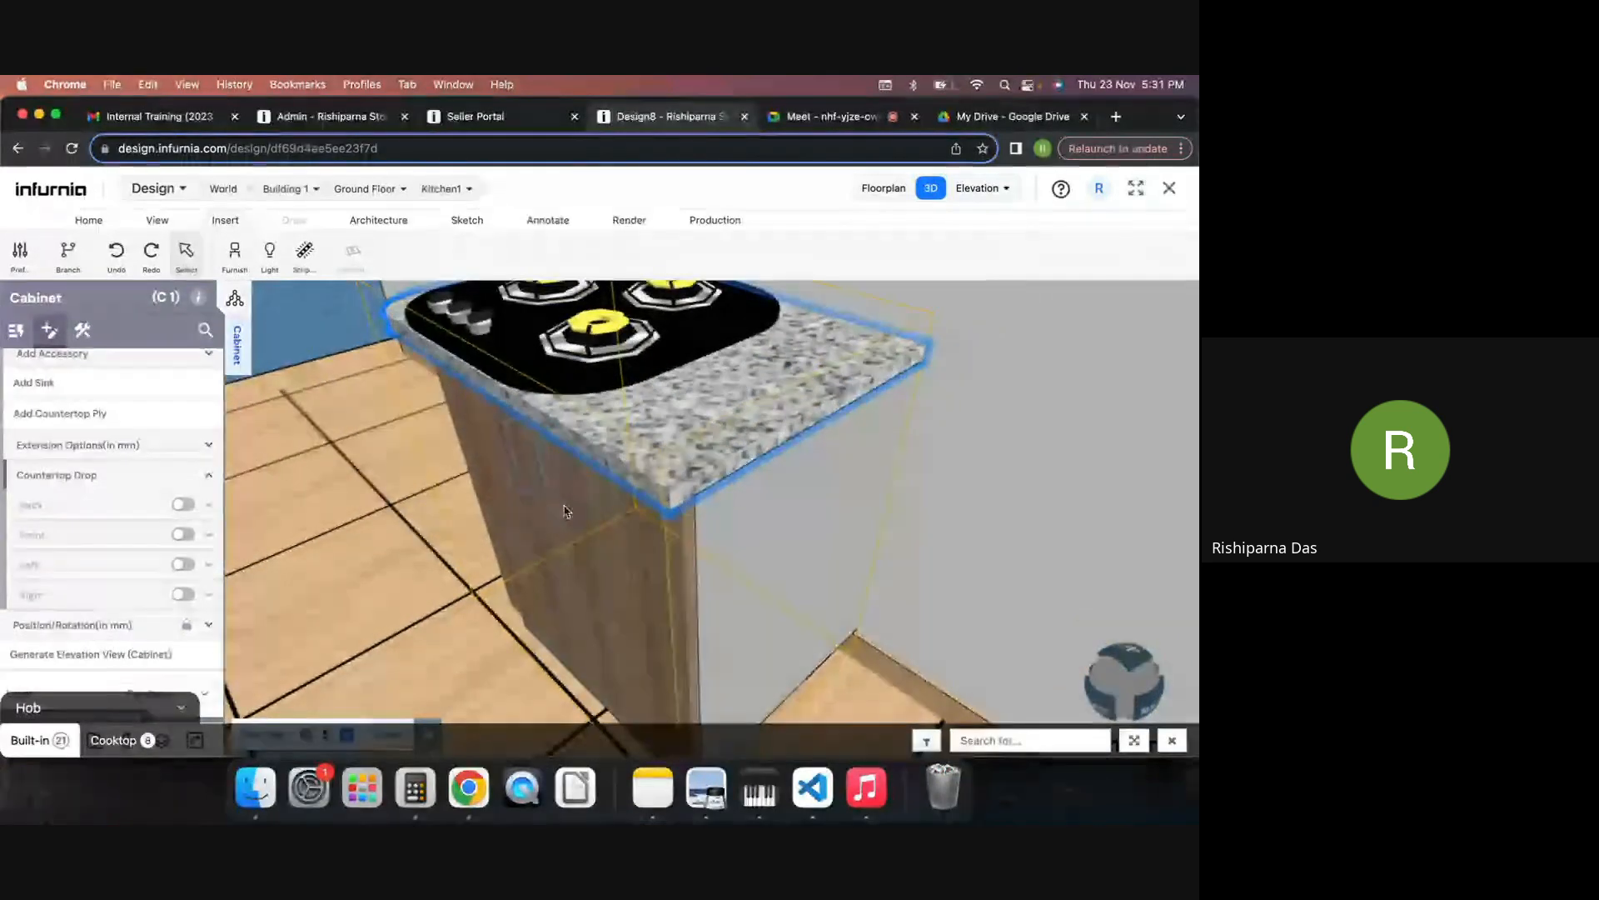
click(184, 534)
click(209, 537)
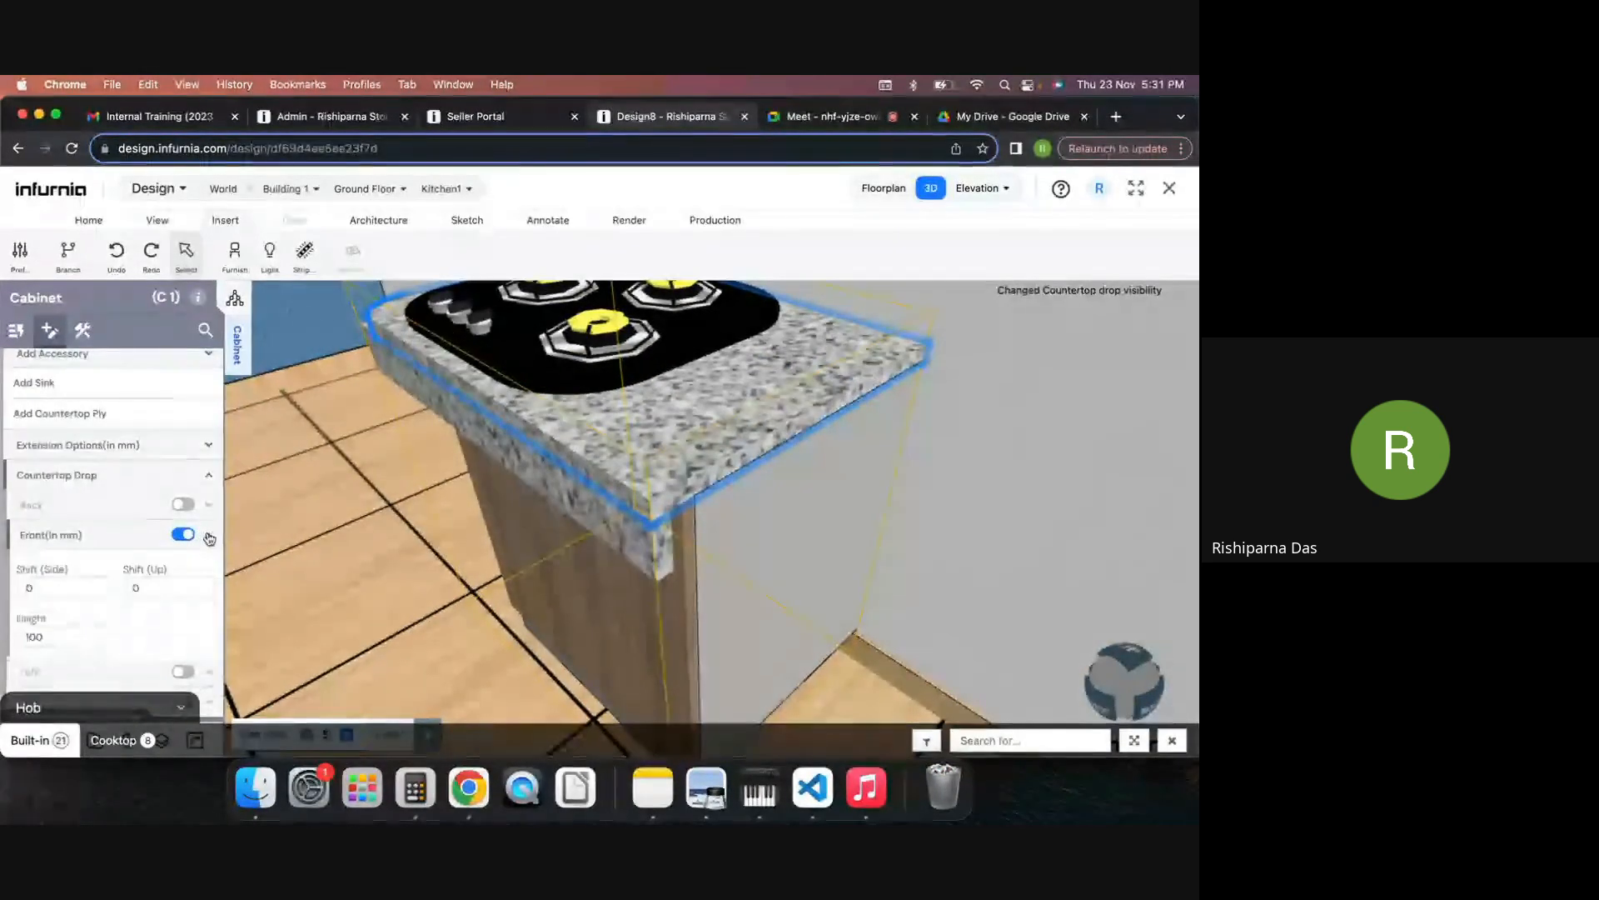
drag(63, 636, 17, 636)
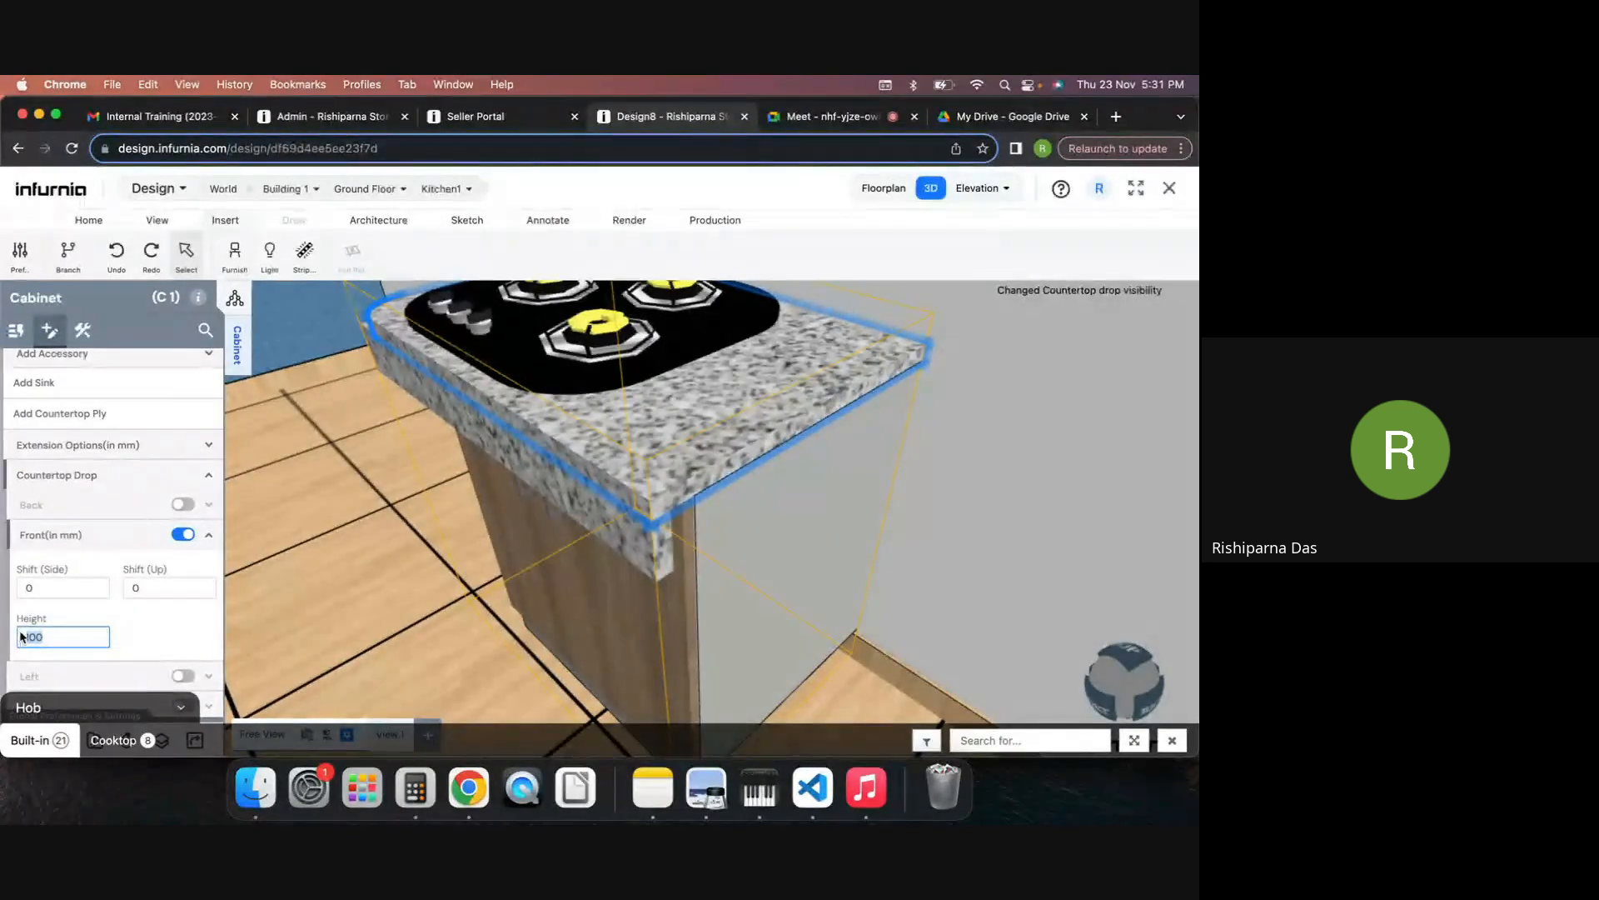
text(50)
key(Return)
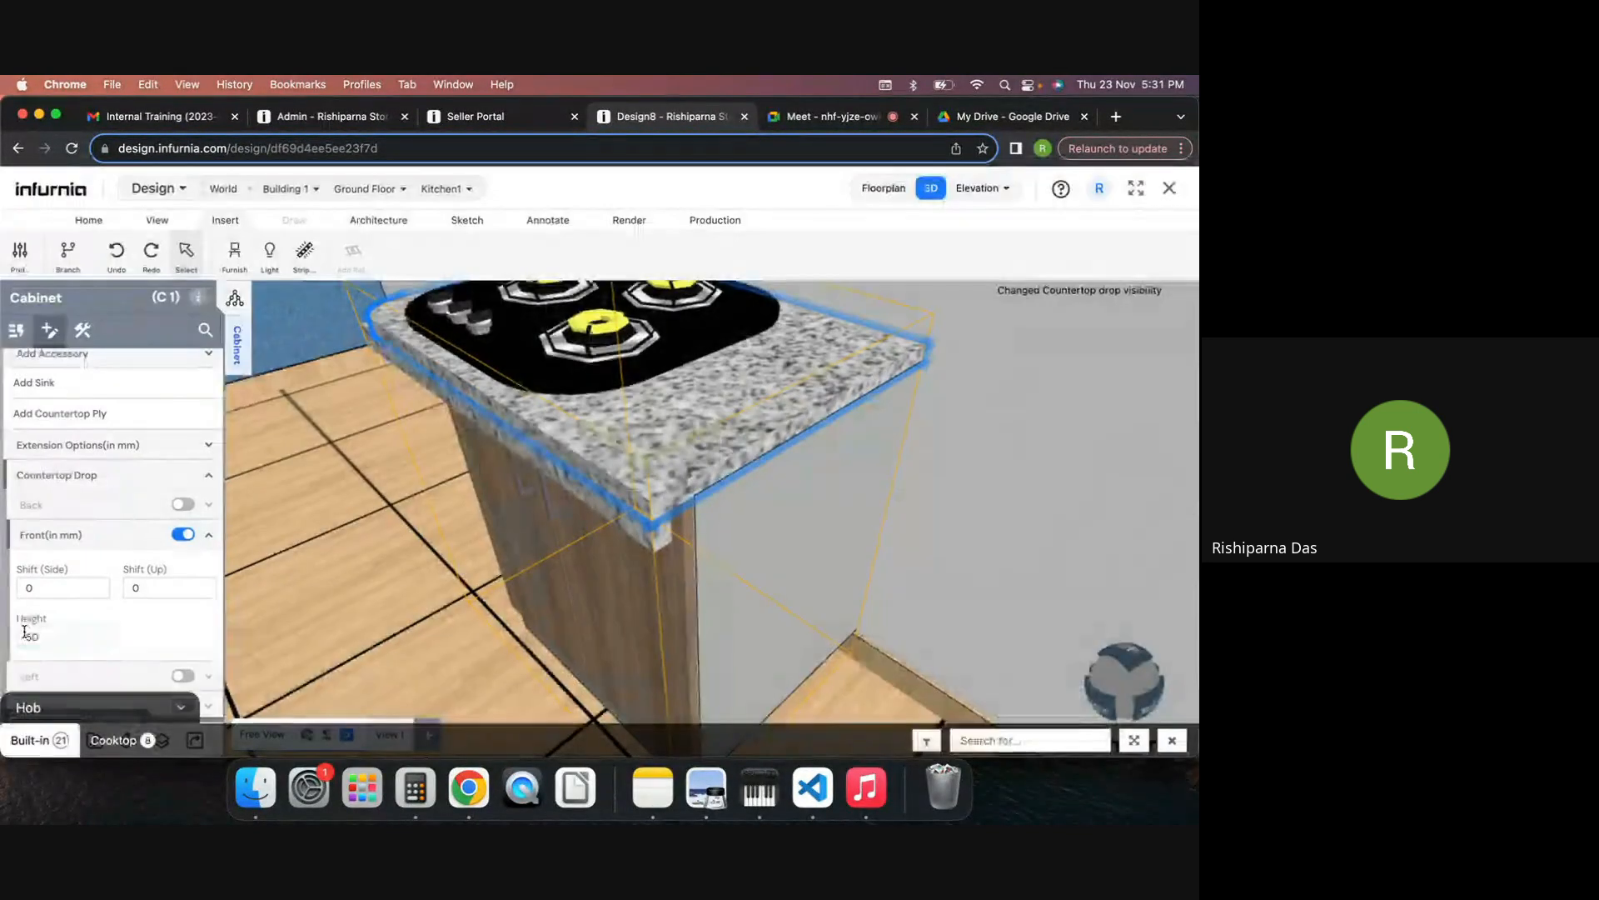
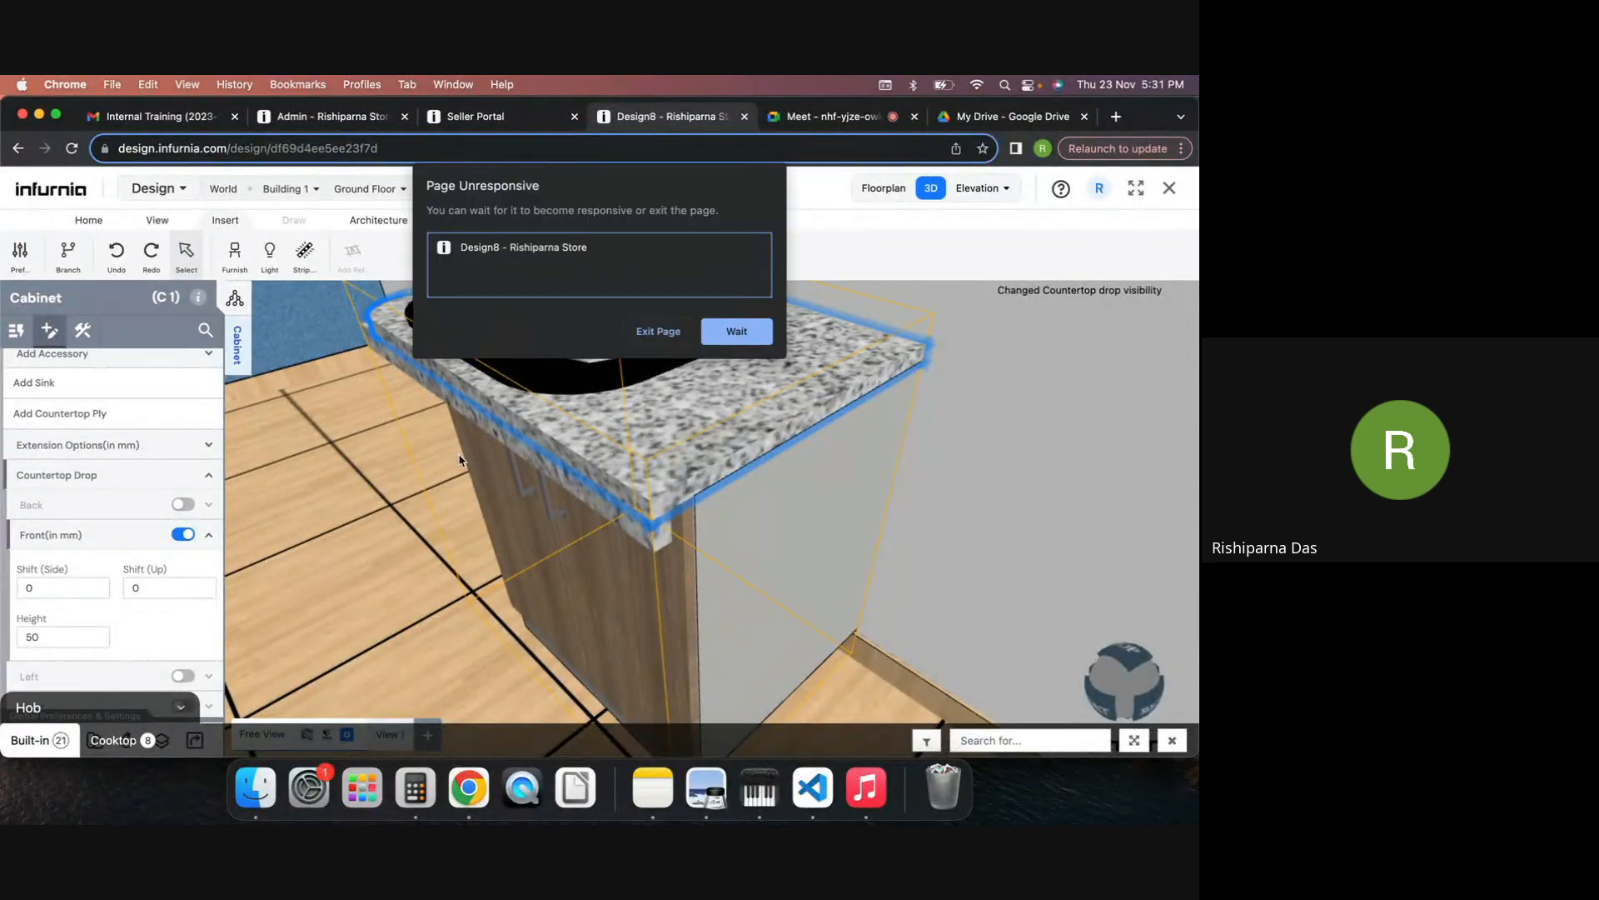
Step: Exit the unresponsive design page and reload Design8 until the kitchen floor plan opens
click(709, 331)
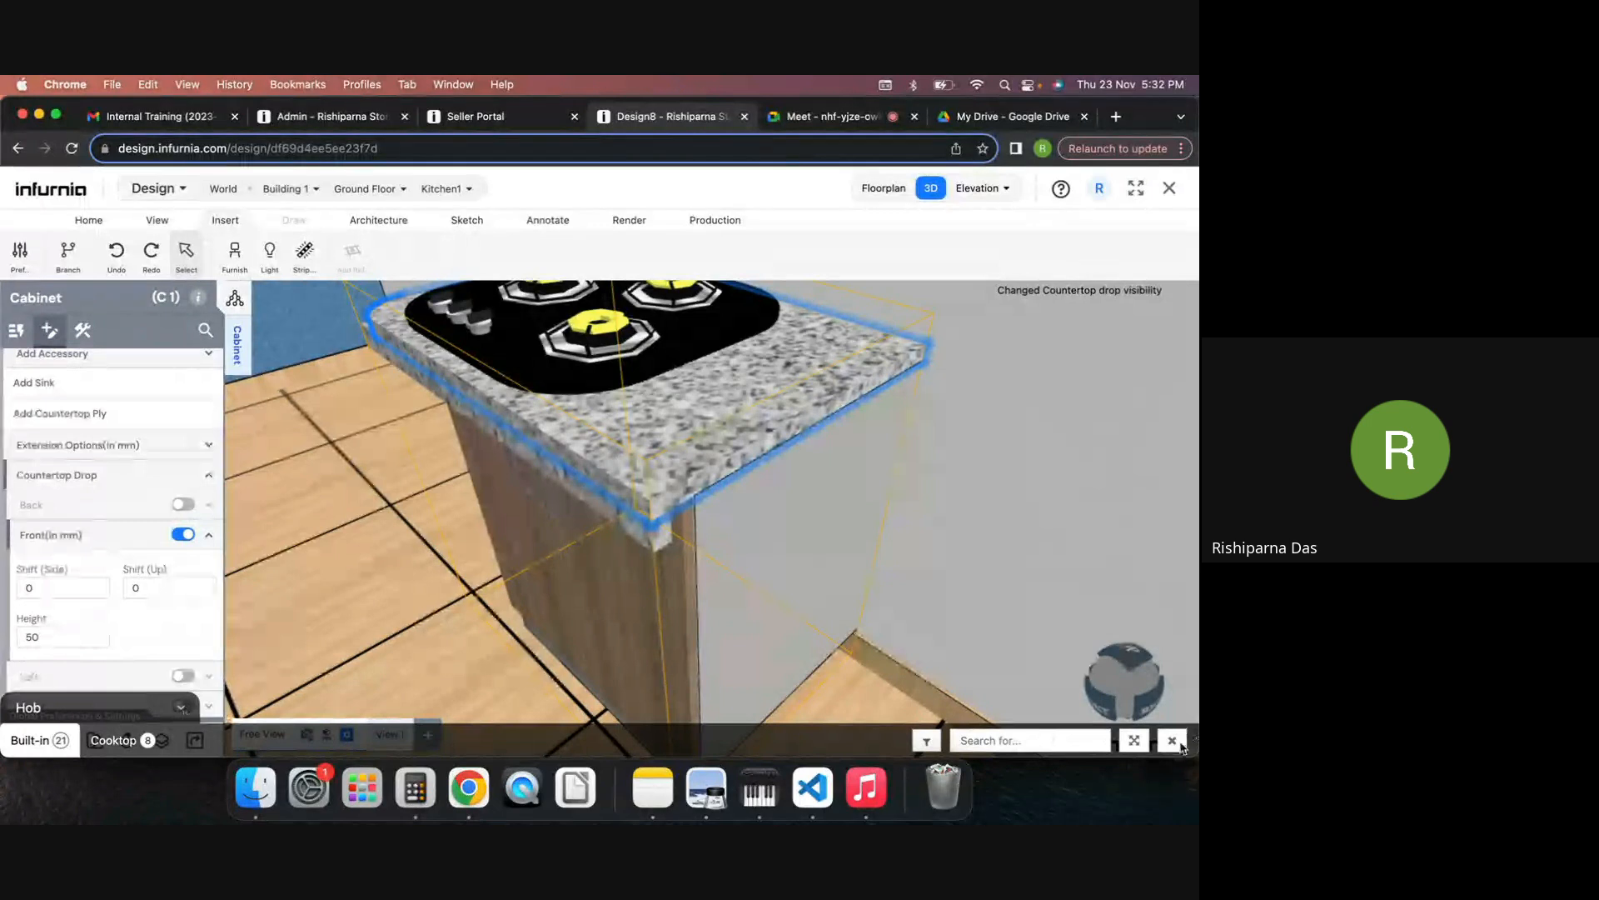
click(71, 148)
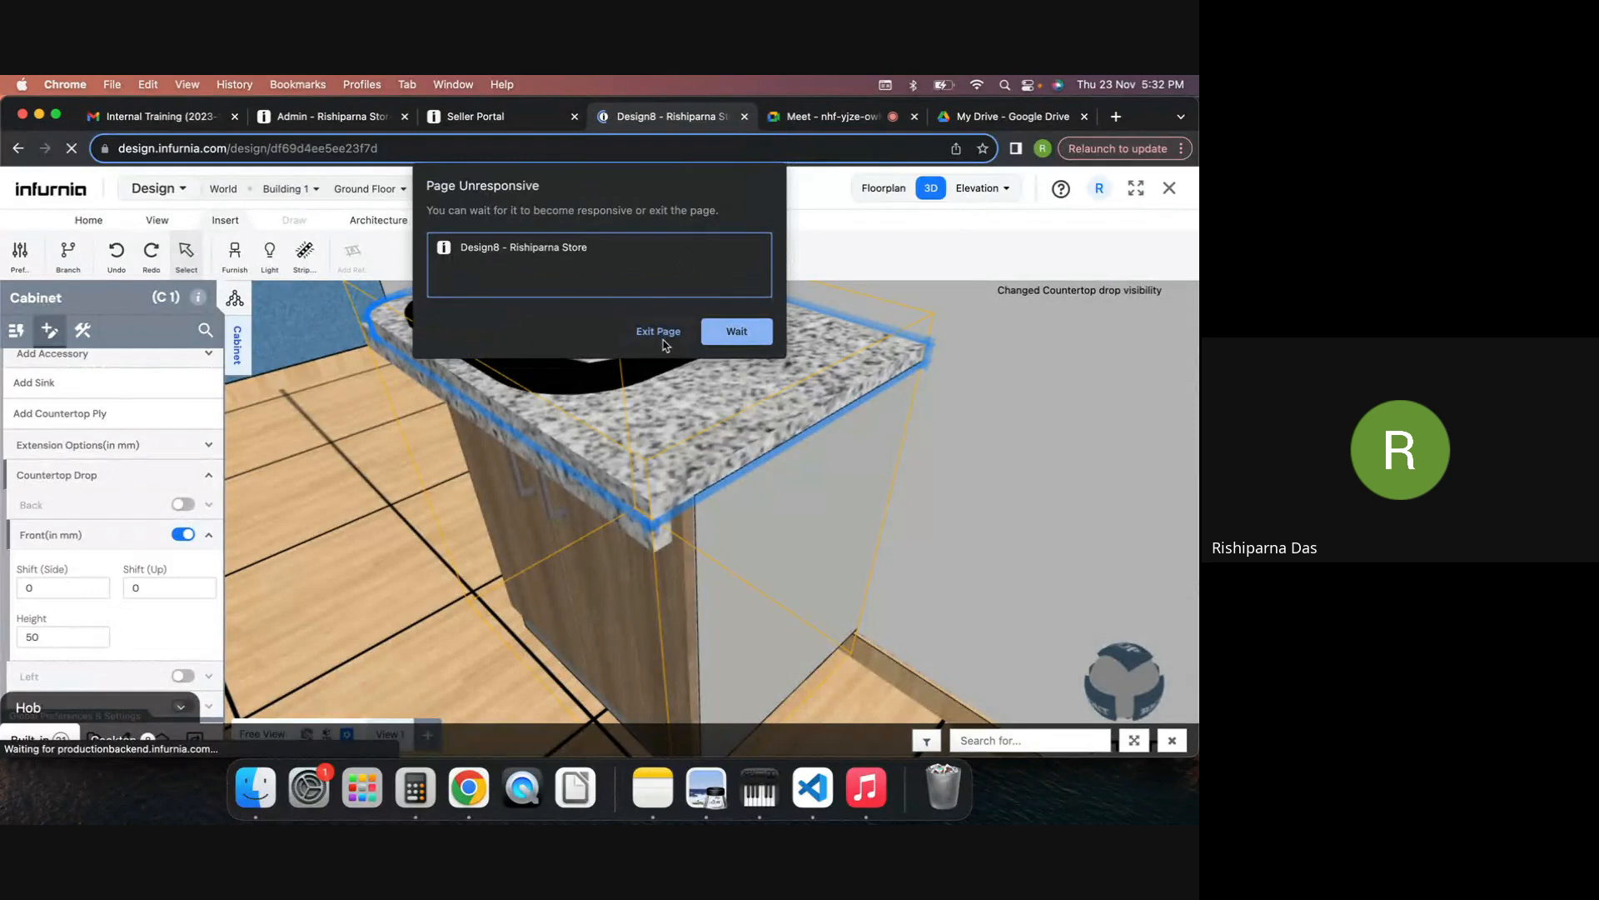
click(663, 340)
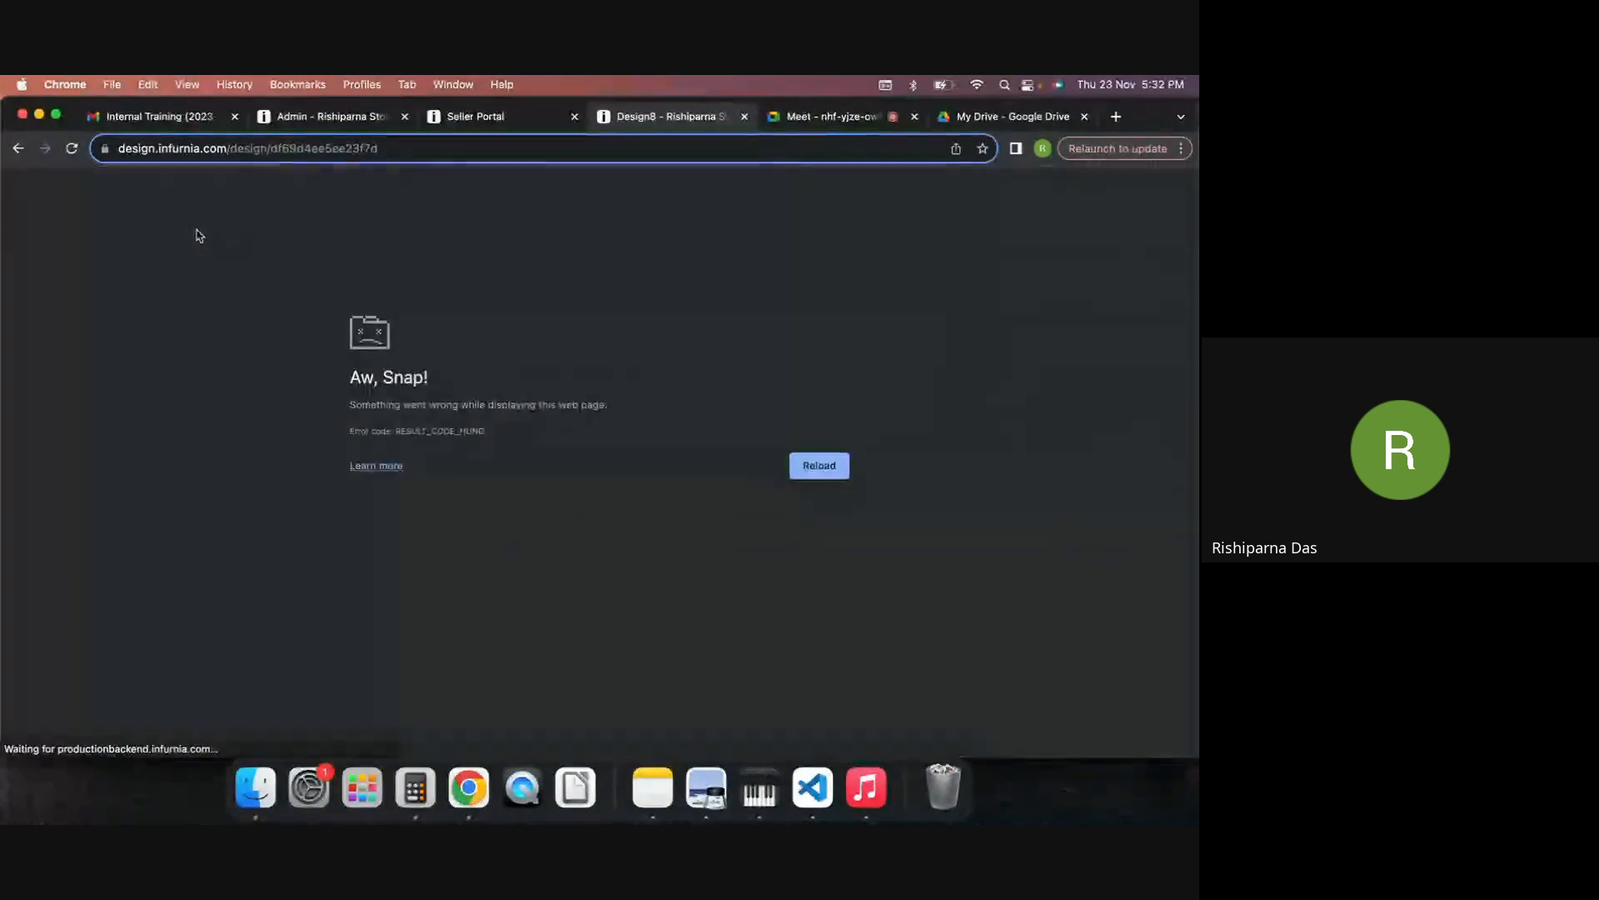
click(72, 149)
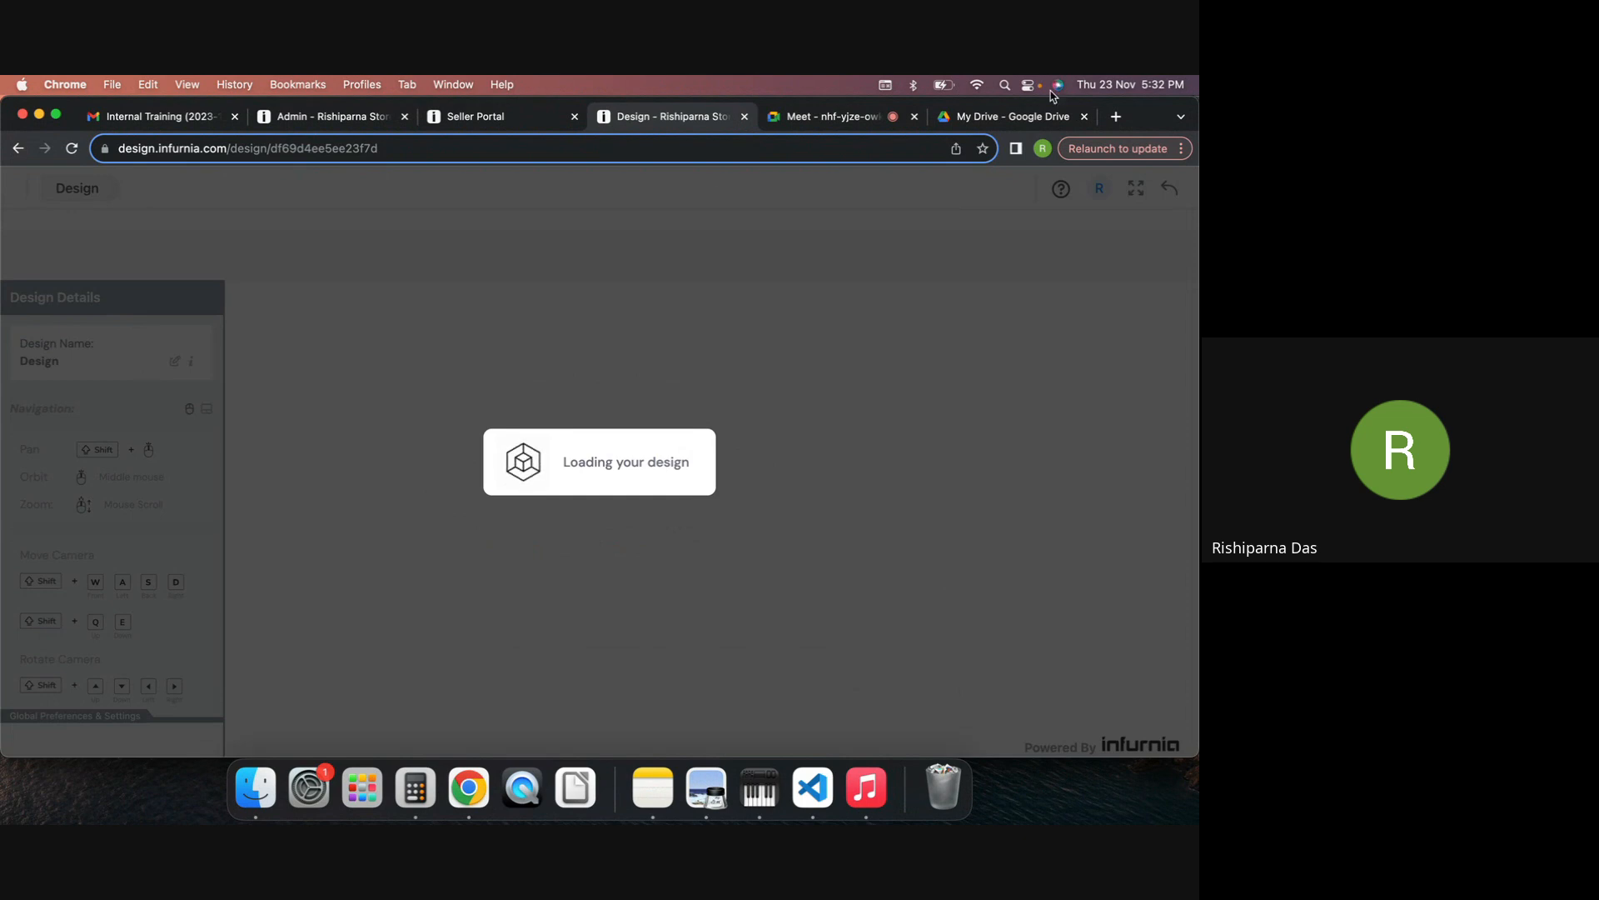
click(800, 122)
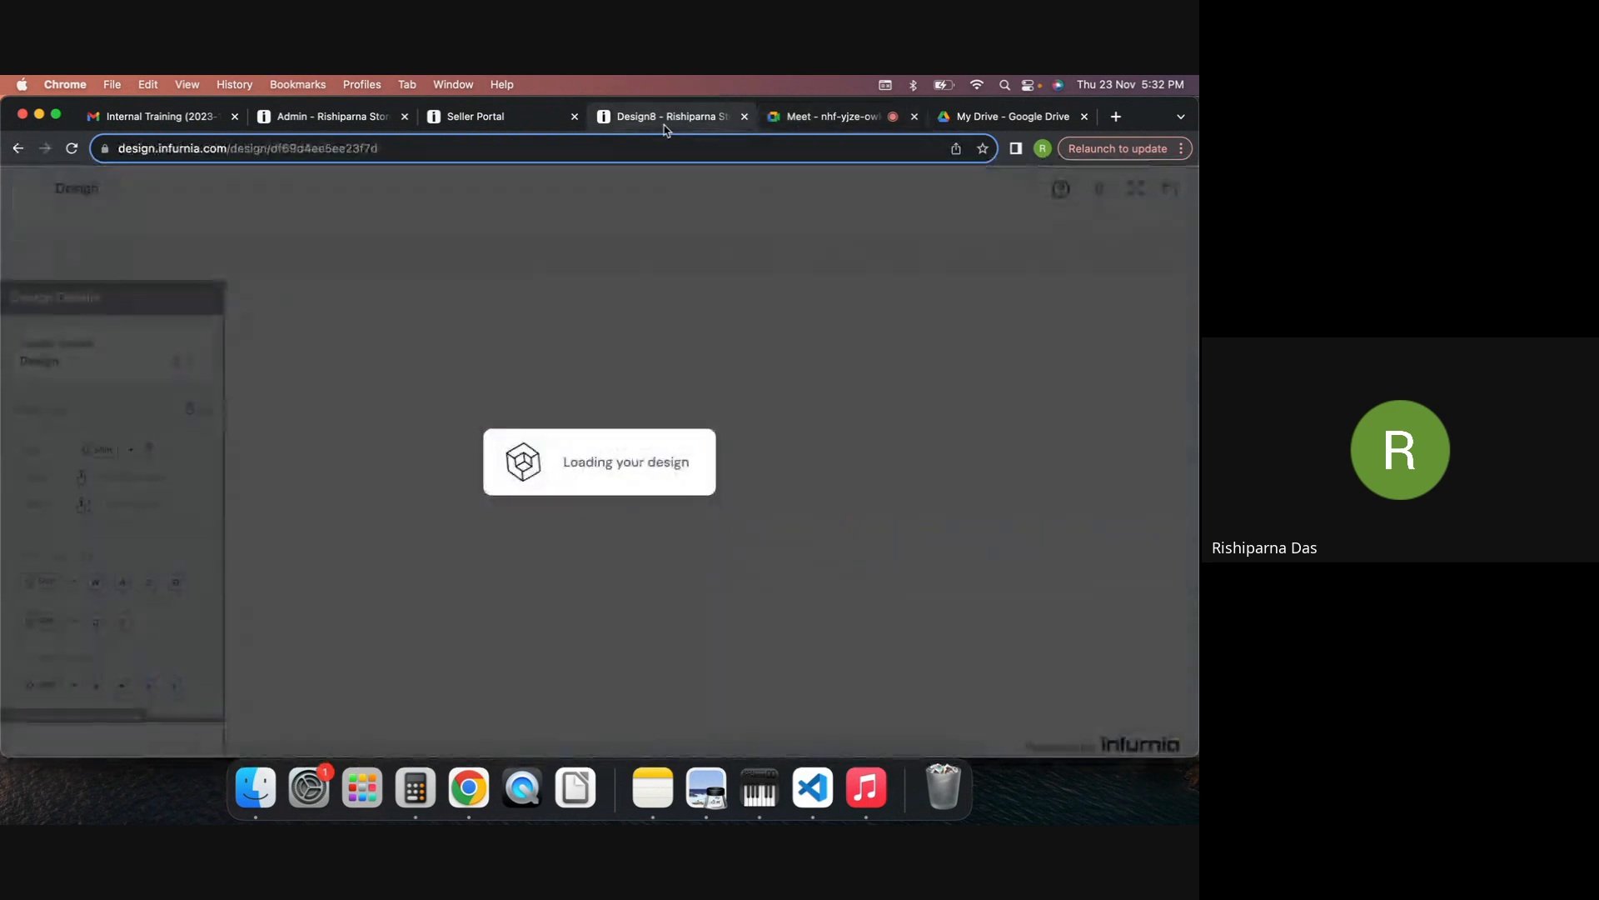
click(666, 122)
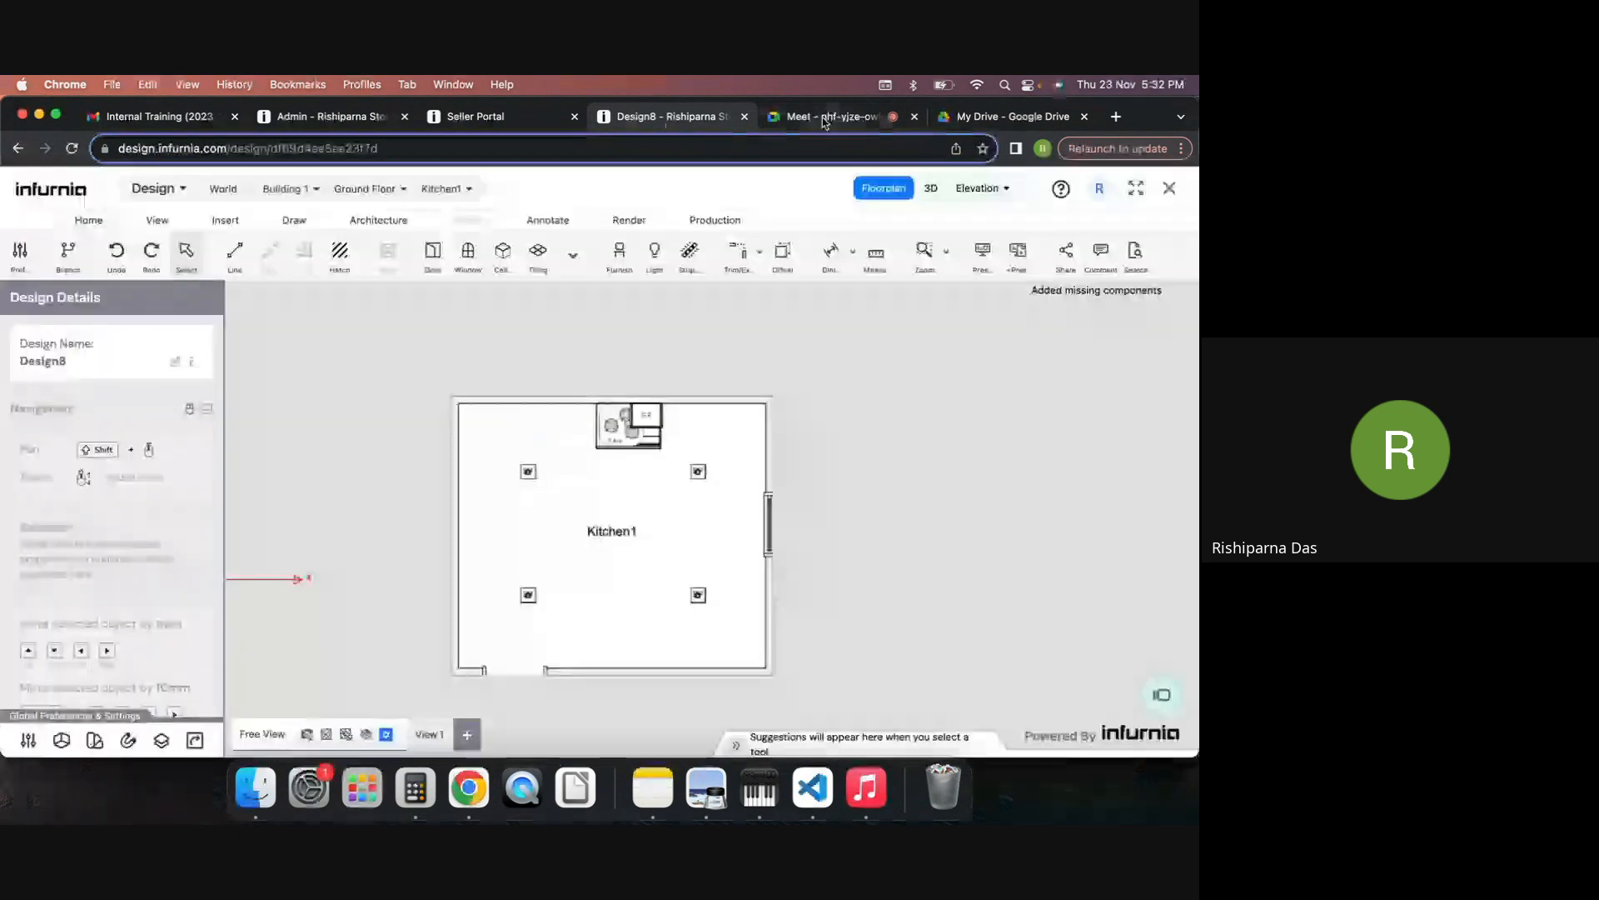
Step: Show the reloaded kitchen in 3D and select the base cabinet with the hob
click(932, 189)
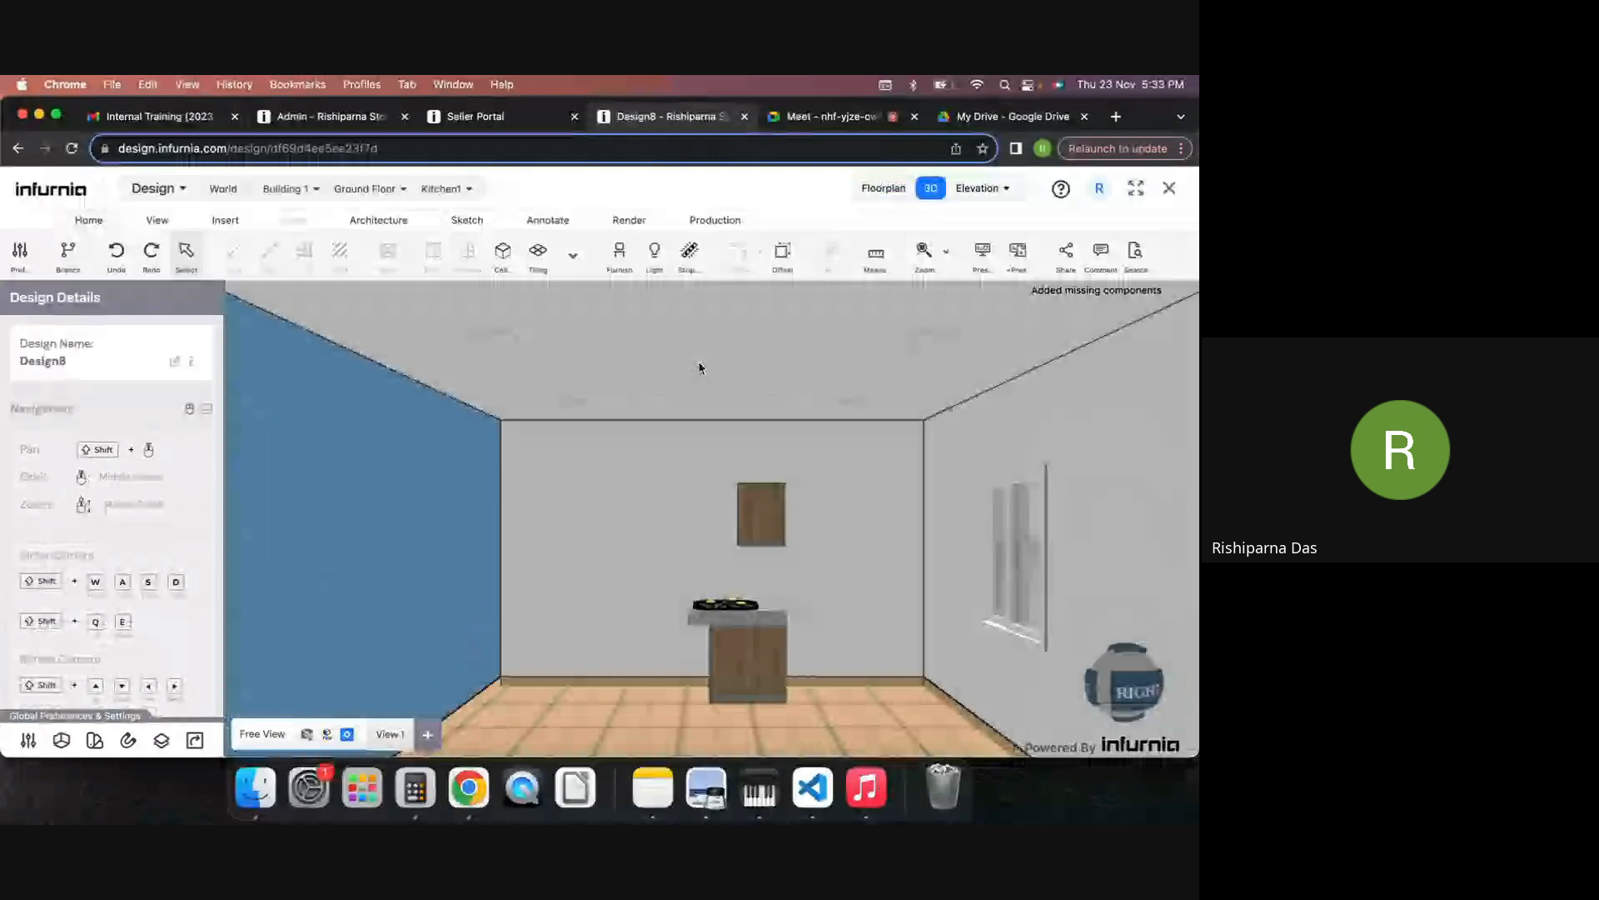
scroll(700, 367, up, 5)
middle_drag(700, 367, 733, 540)
click(723, 542)
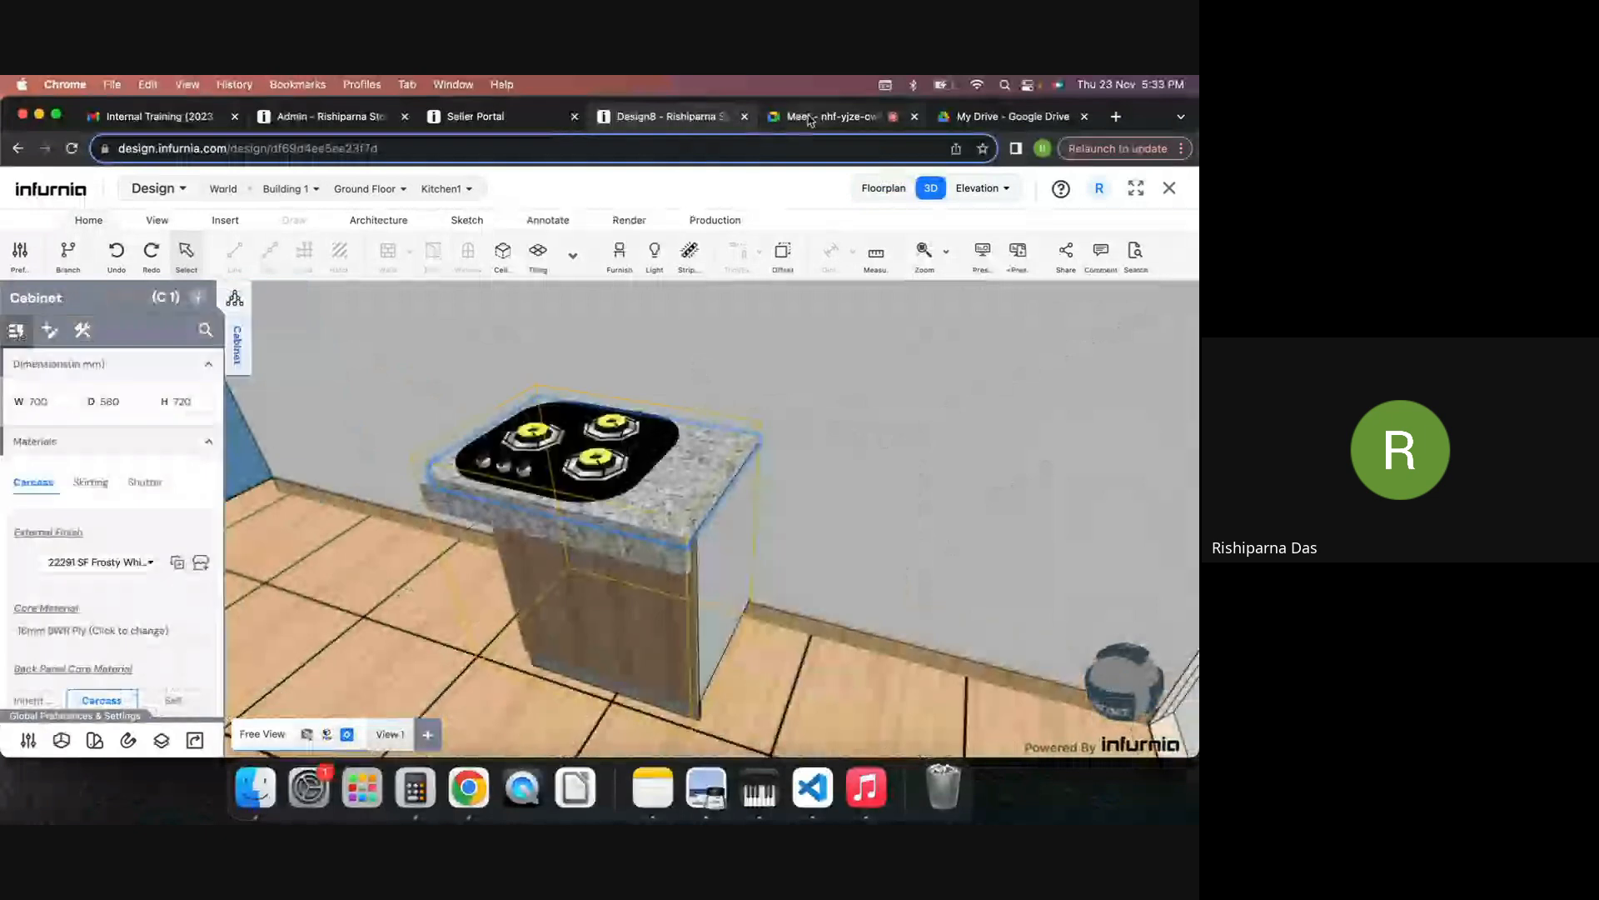
click(808, 118)
click(685, 117)
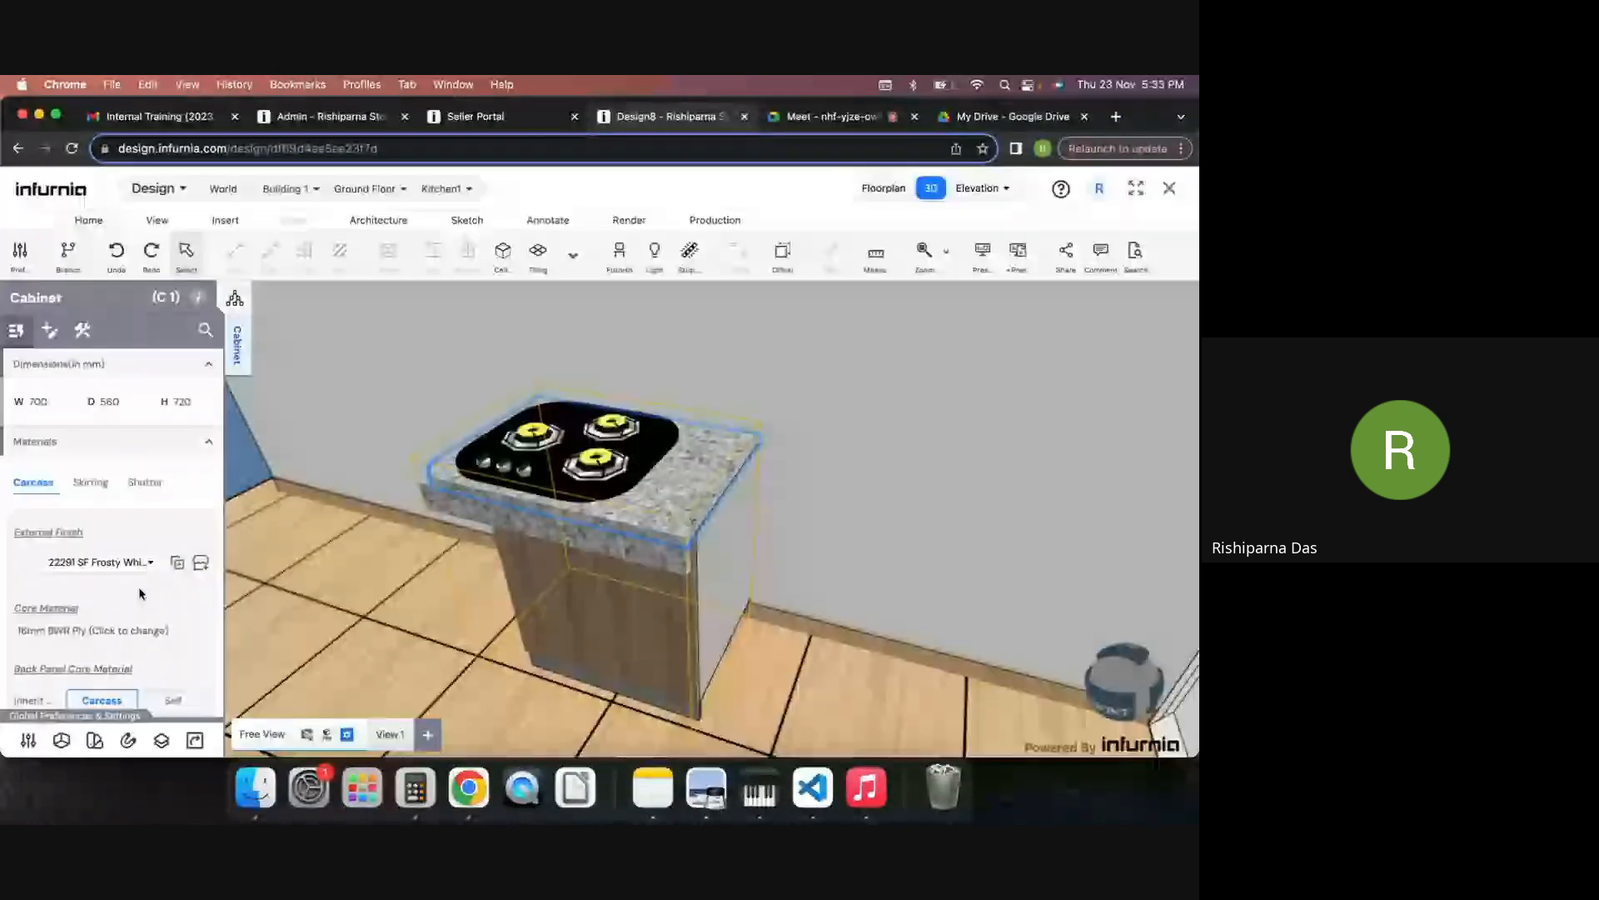
Step: Review the base cabinet's countertop options, collapse them, and open its position and rotation settings
click(50, 331)
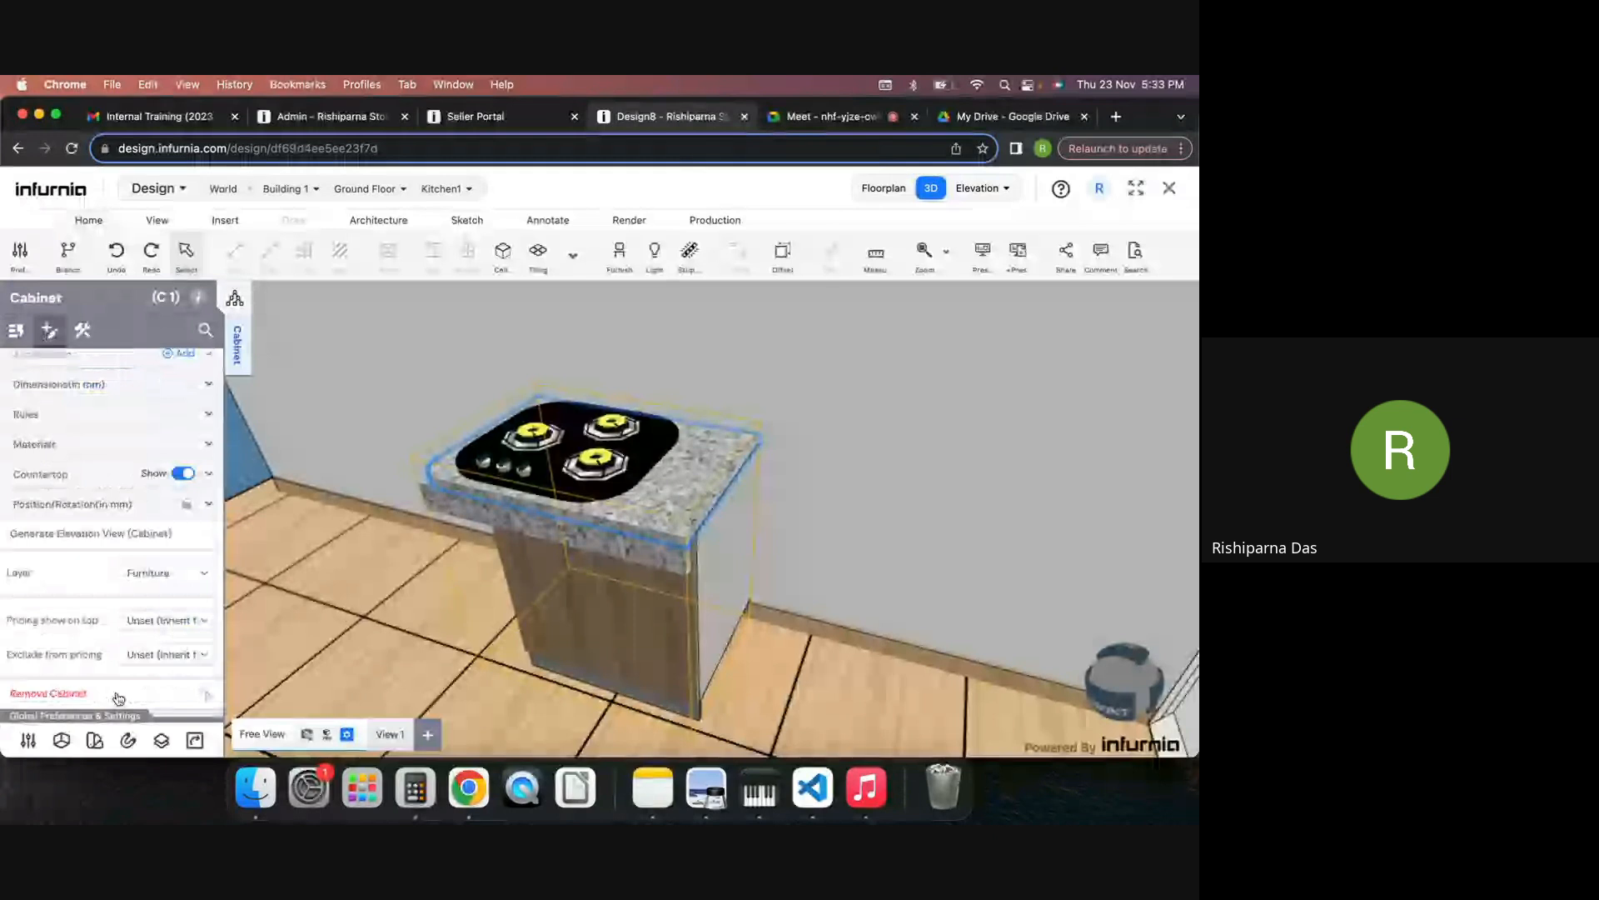
click(94, 482)
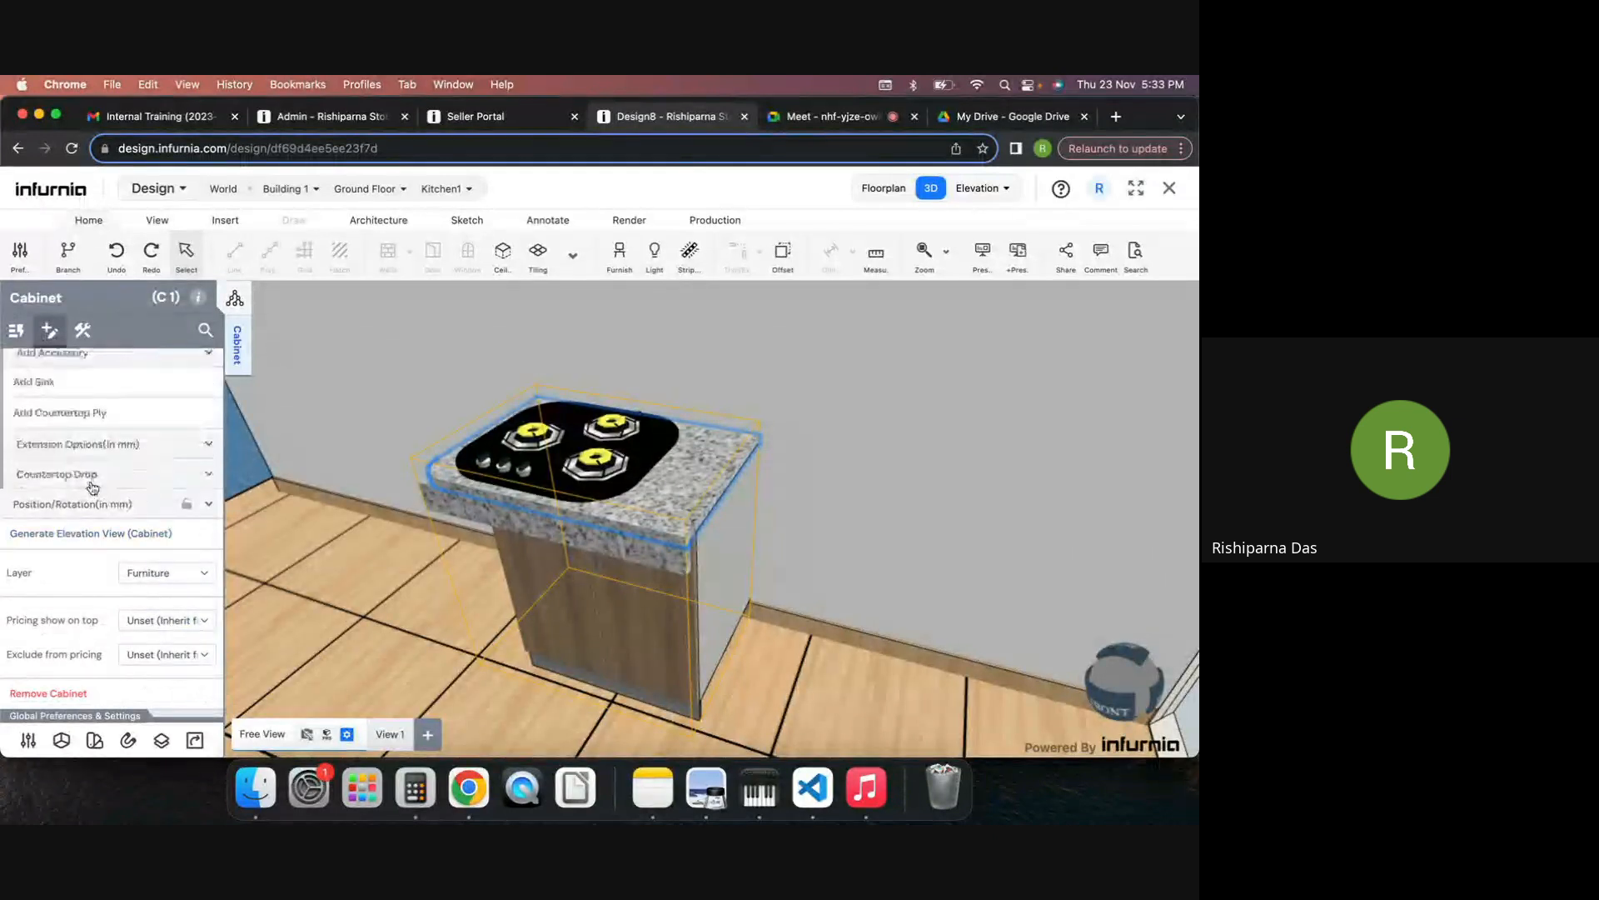
scroll(99, 492, up, 5)
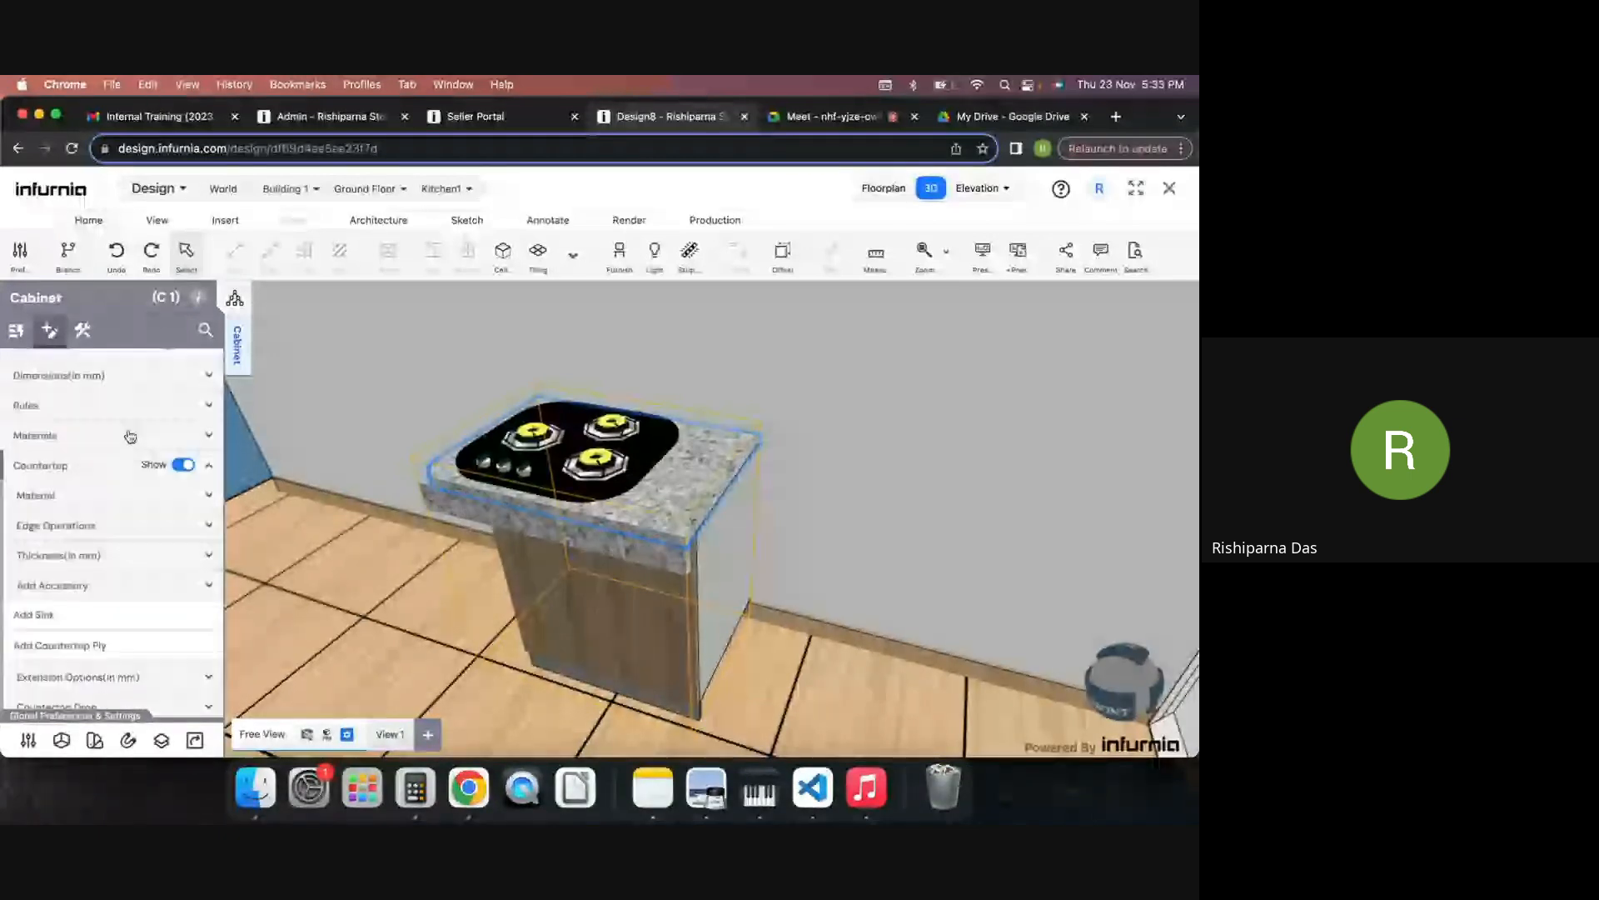
click(87, 463)
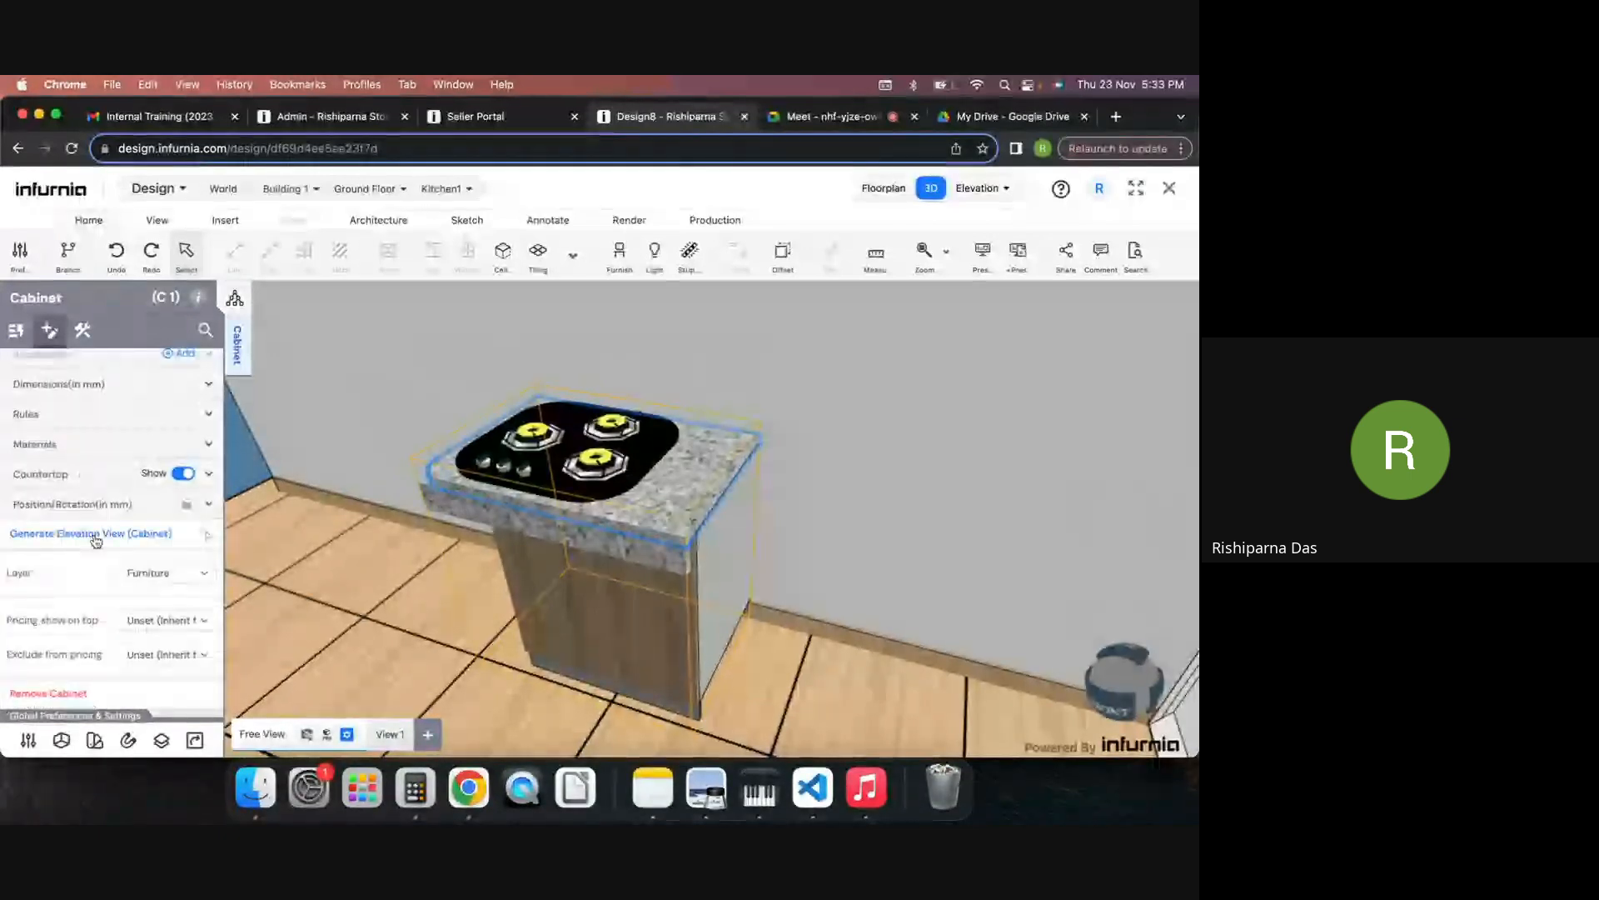
click(80, 510)
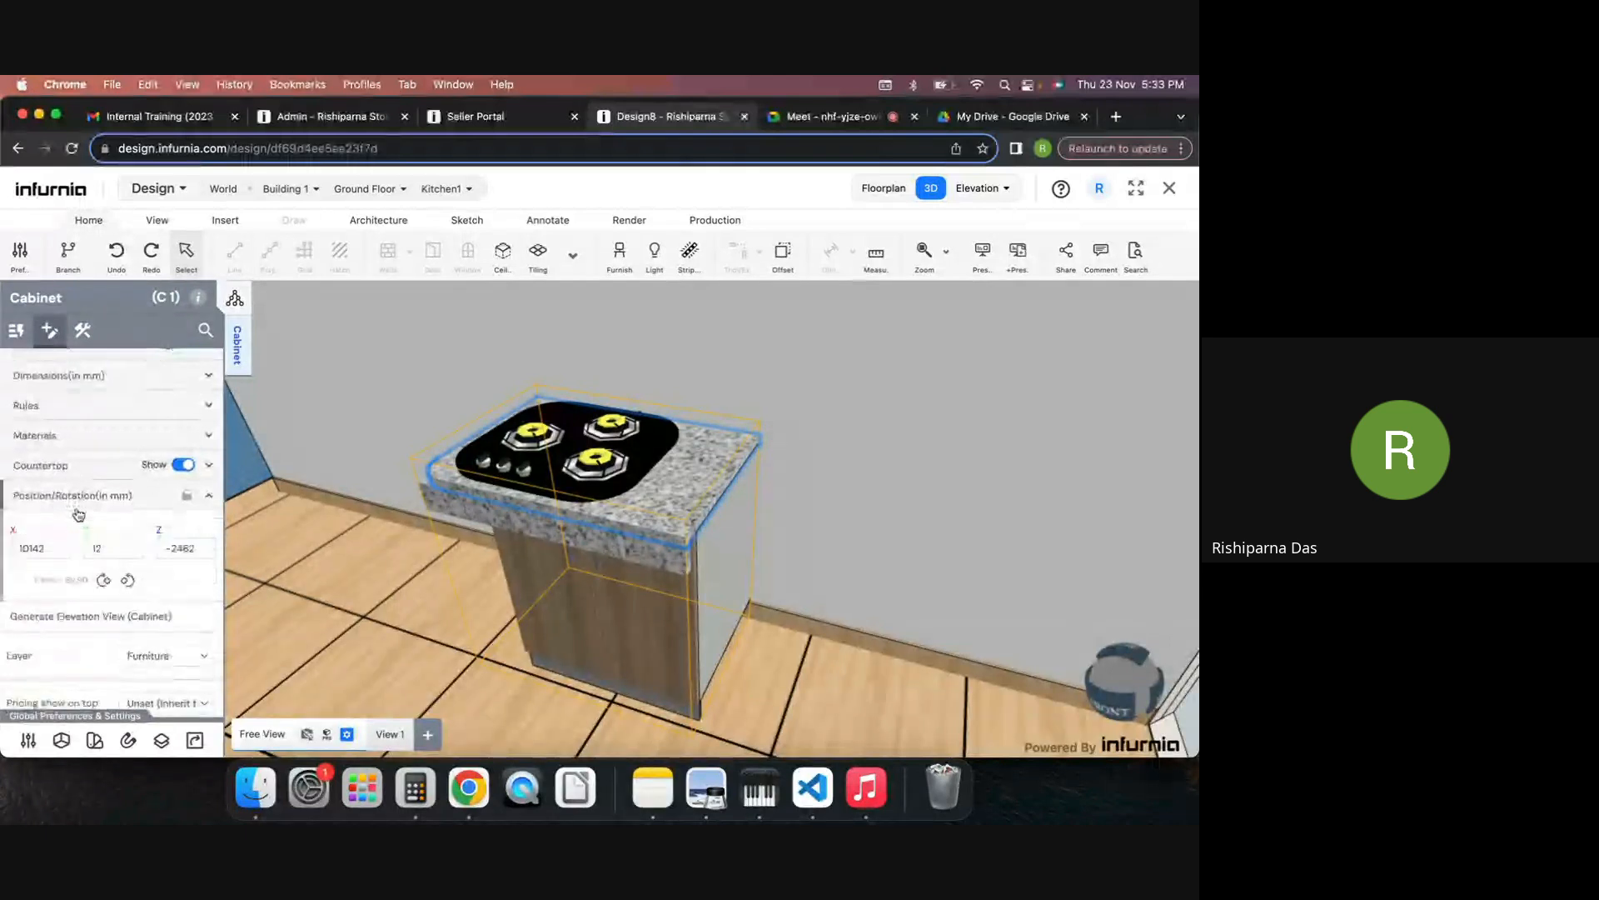
scroll(696, 469, down, 3)
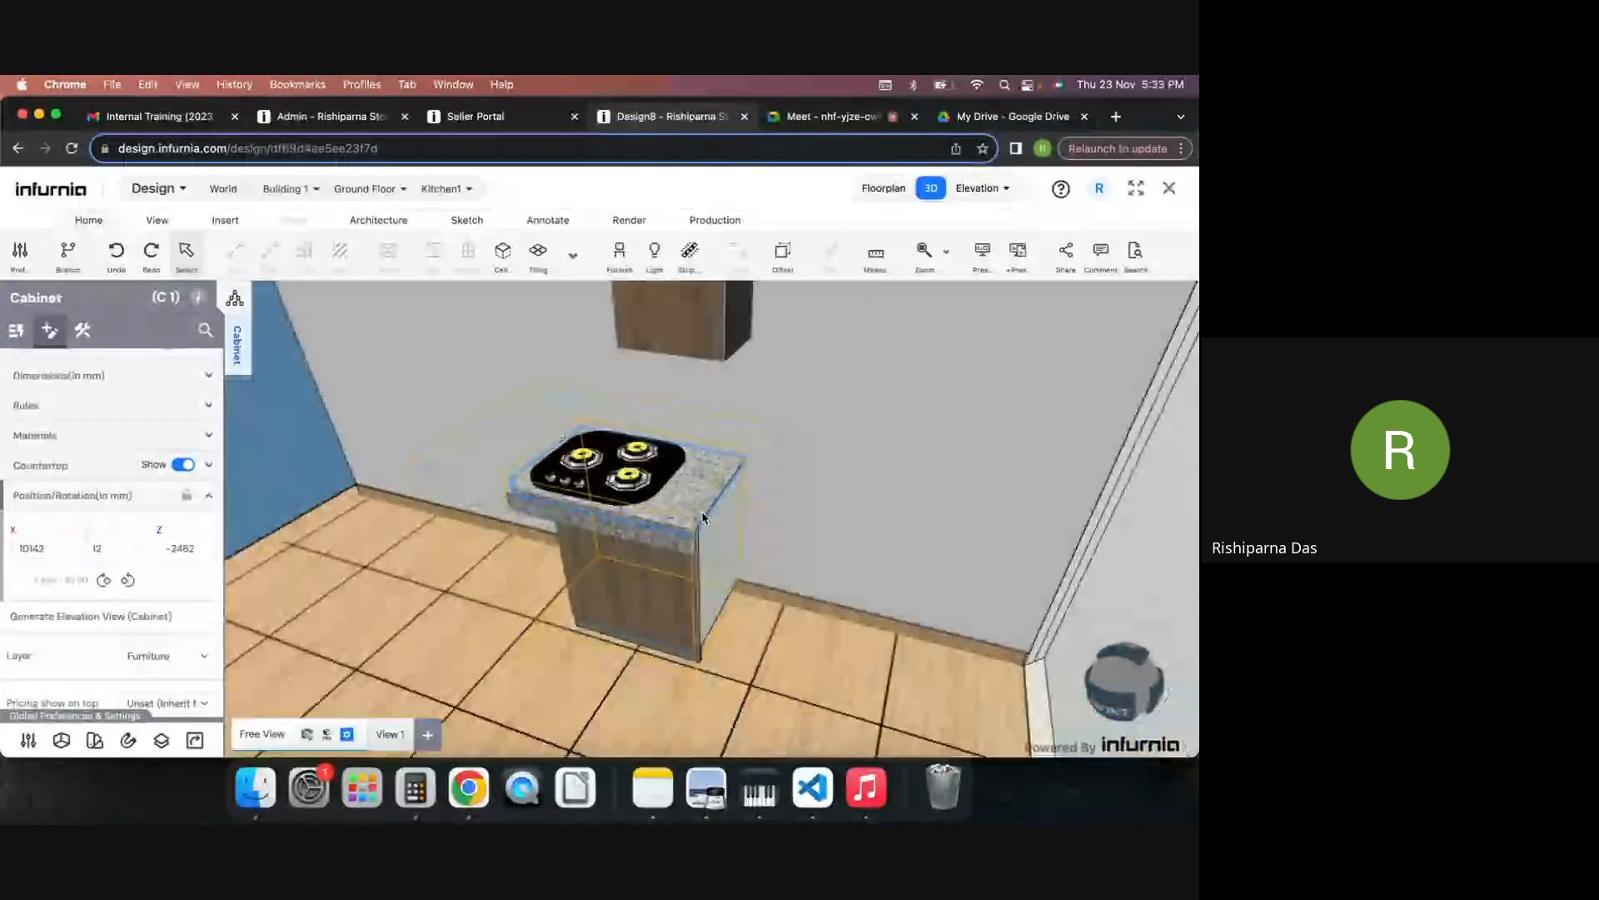
scroll(696, 469, down, 2)
Step: Select the wall cabinet above the hob, open its position and rotation settings, and view it from the front
click(671, 338)
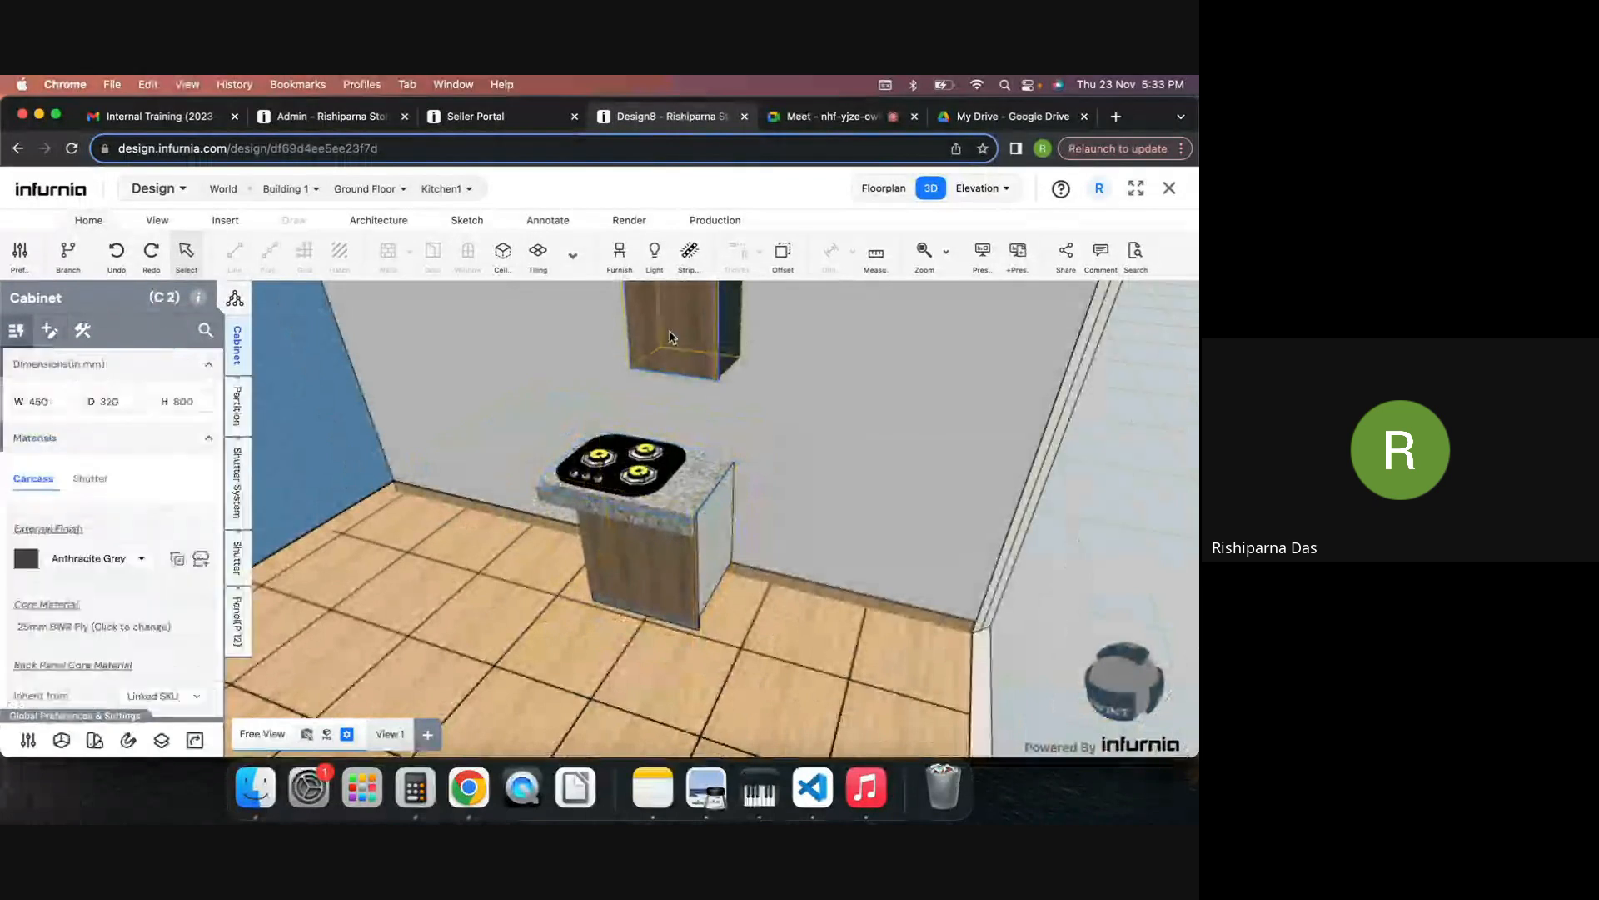
click(50, 330)
scroll(75, 500, down, 2)
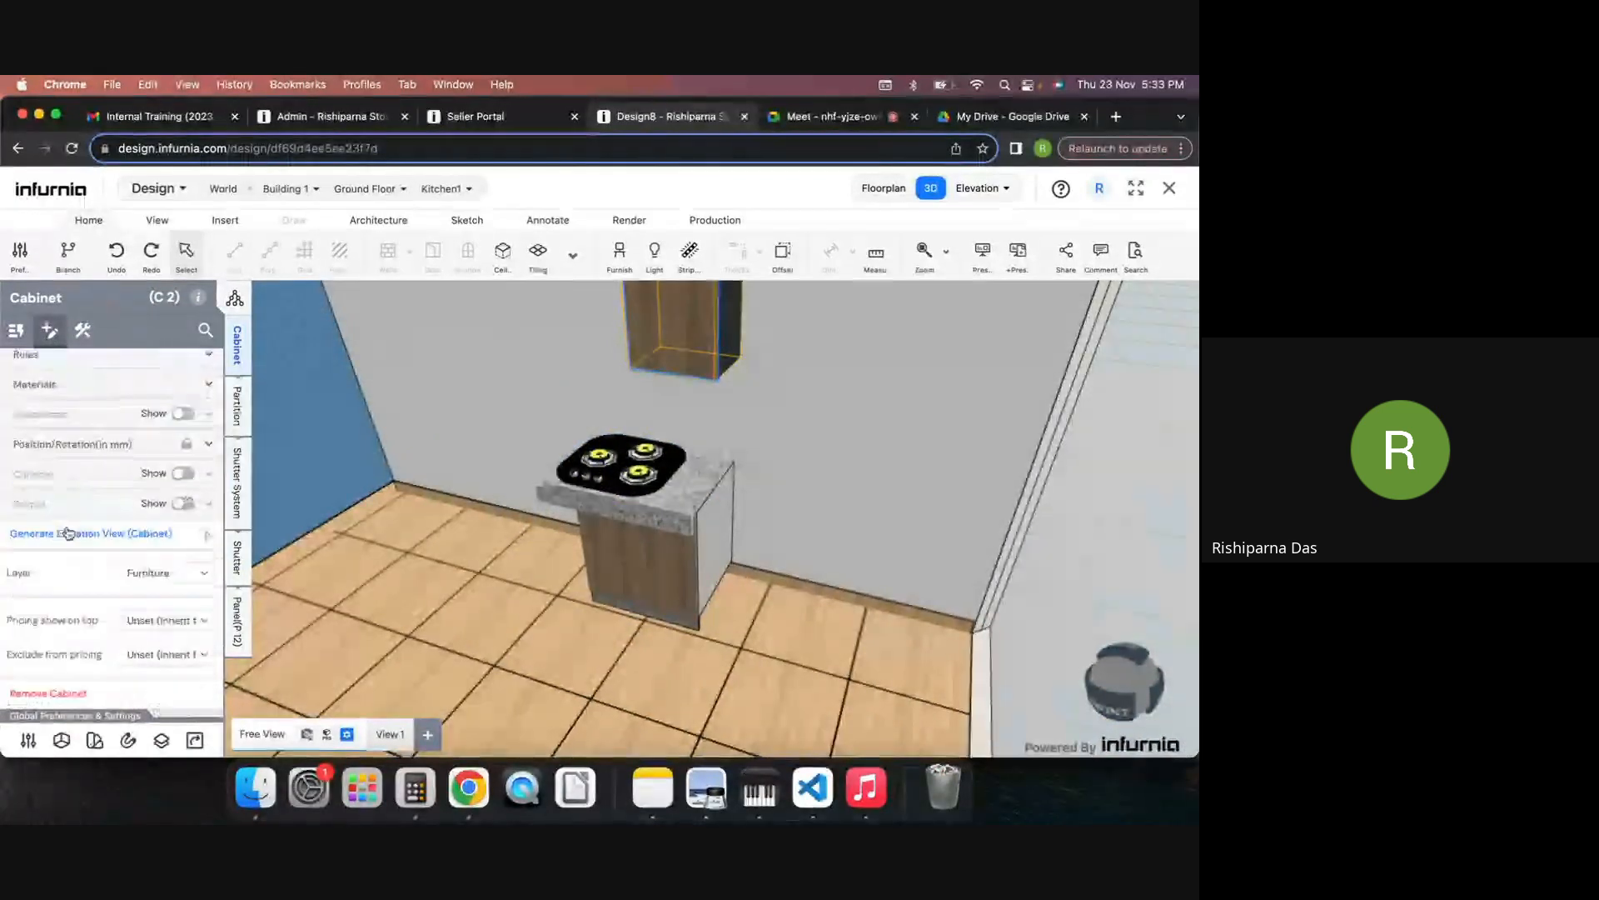
click(67, 446)
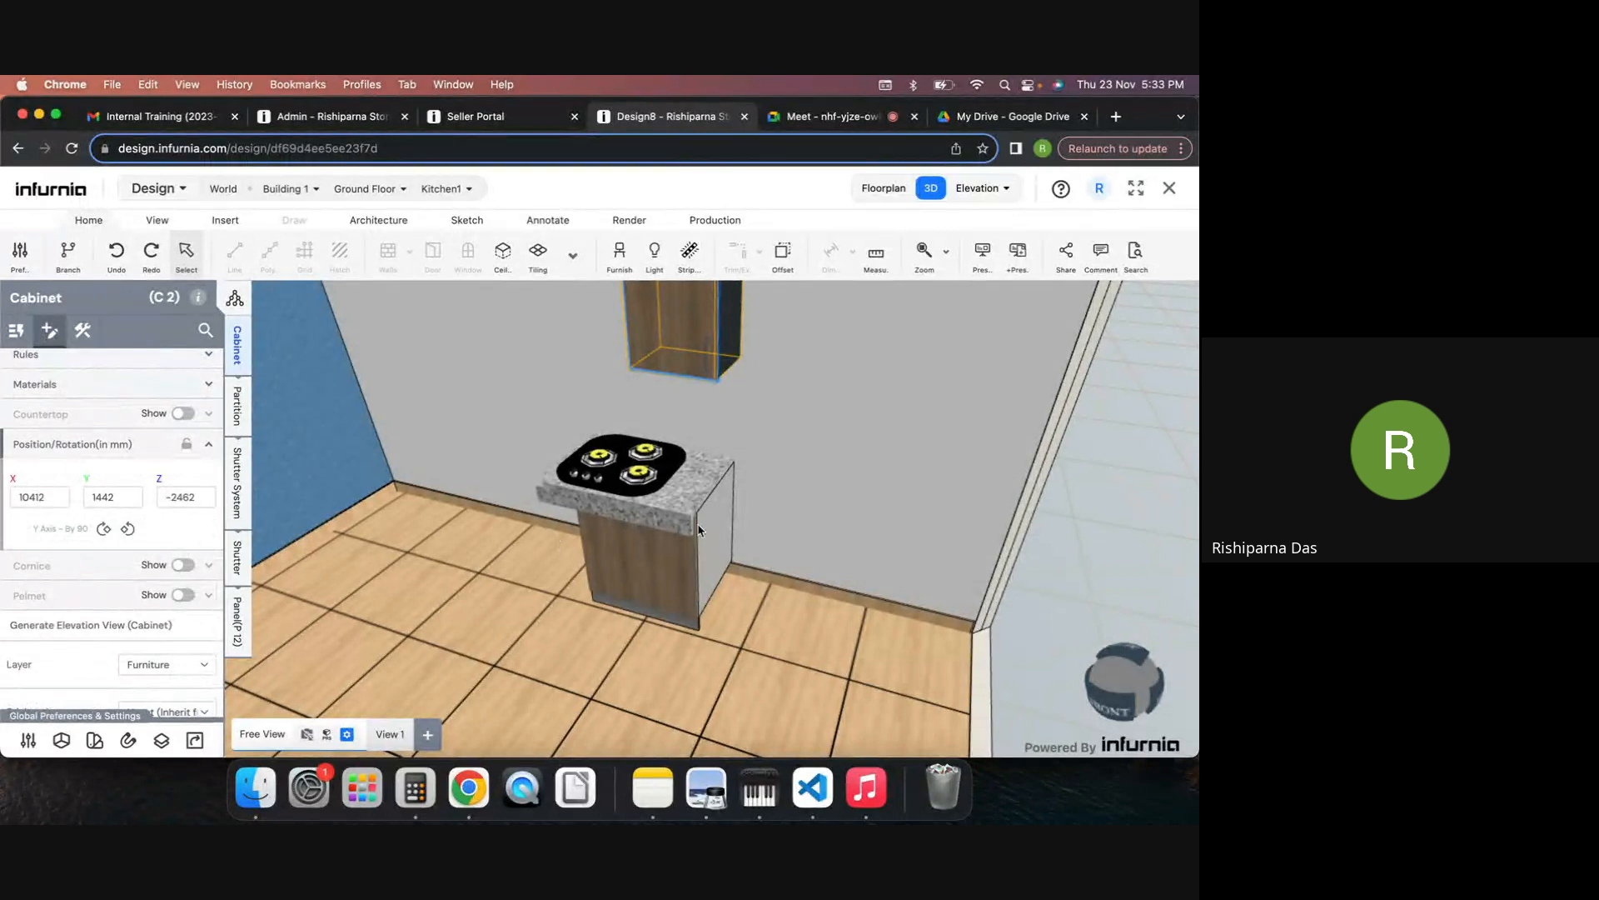
scroll(802, 533, up, 3)
right_drag(805, 548, 803, 592)
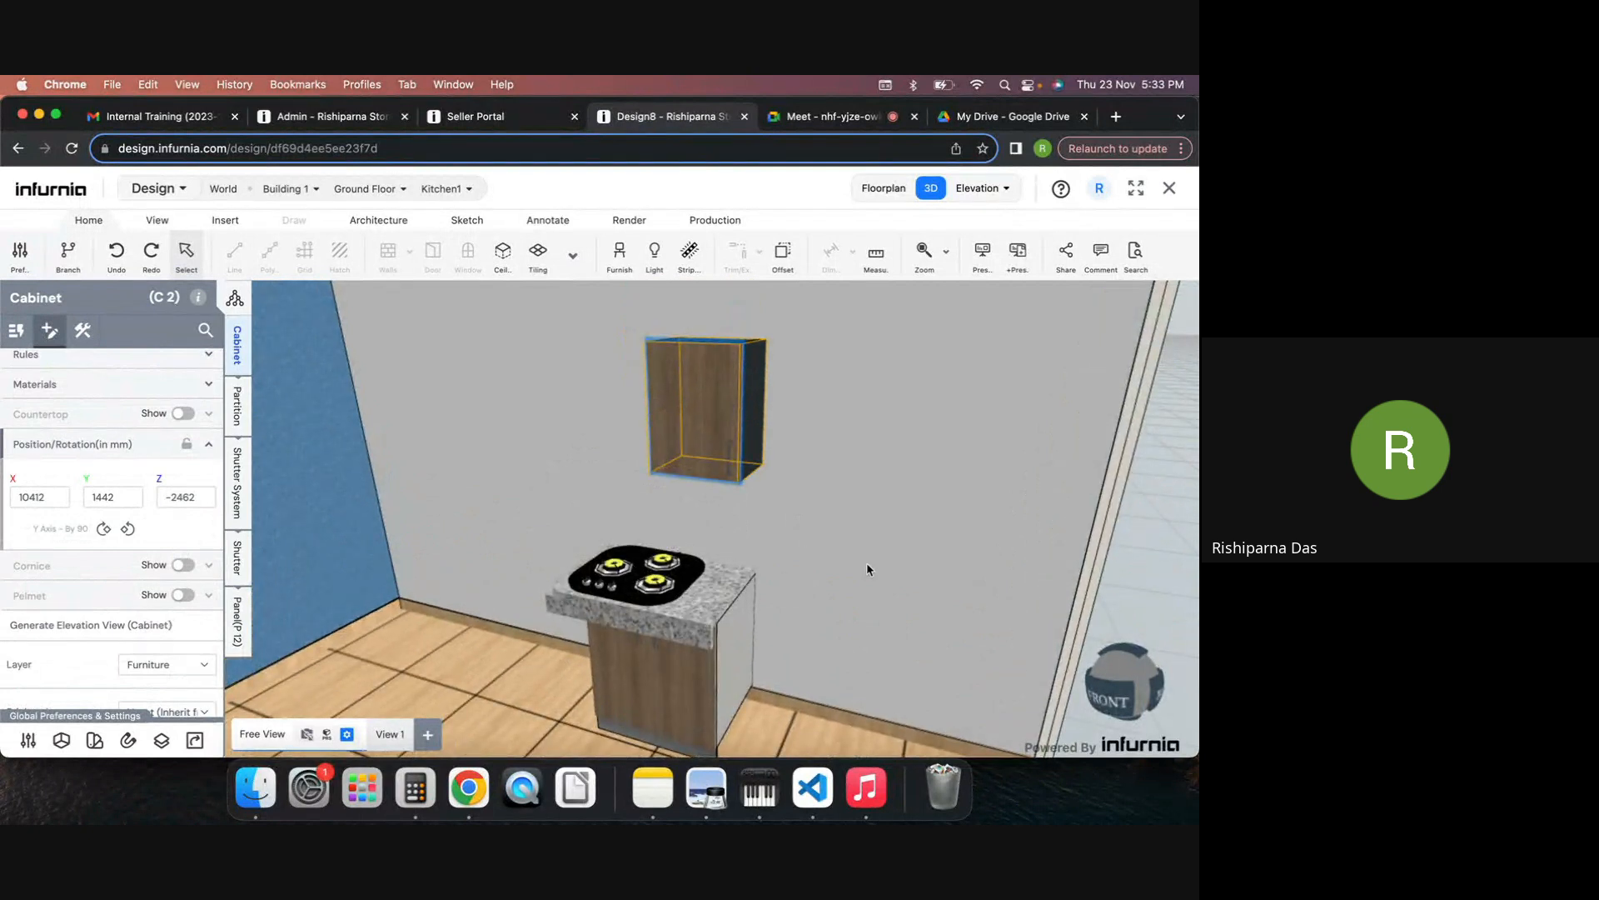
drag(867, 569, 889, 536)
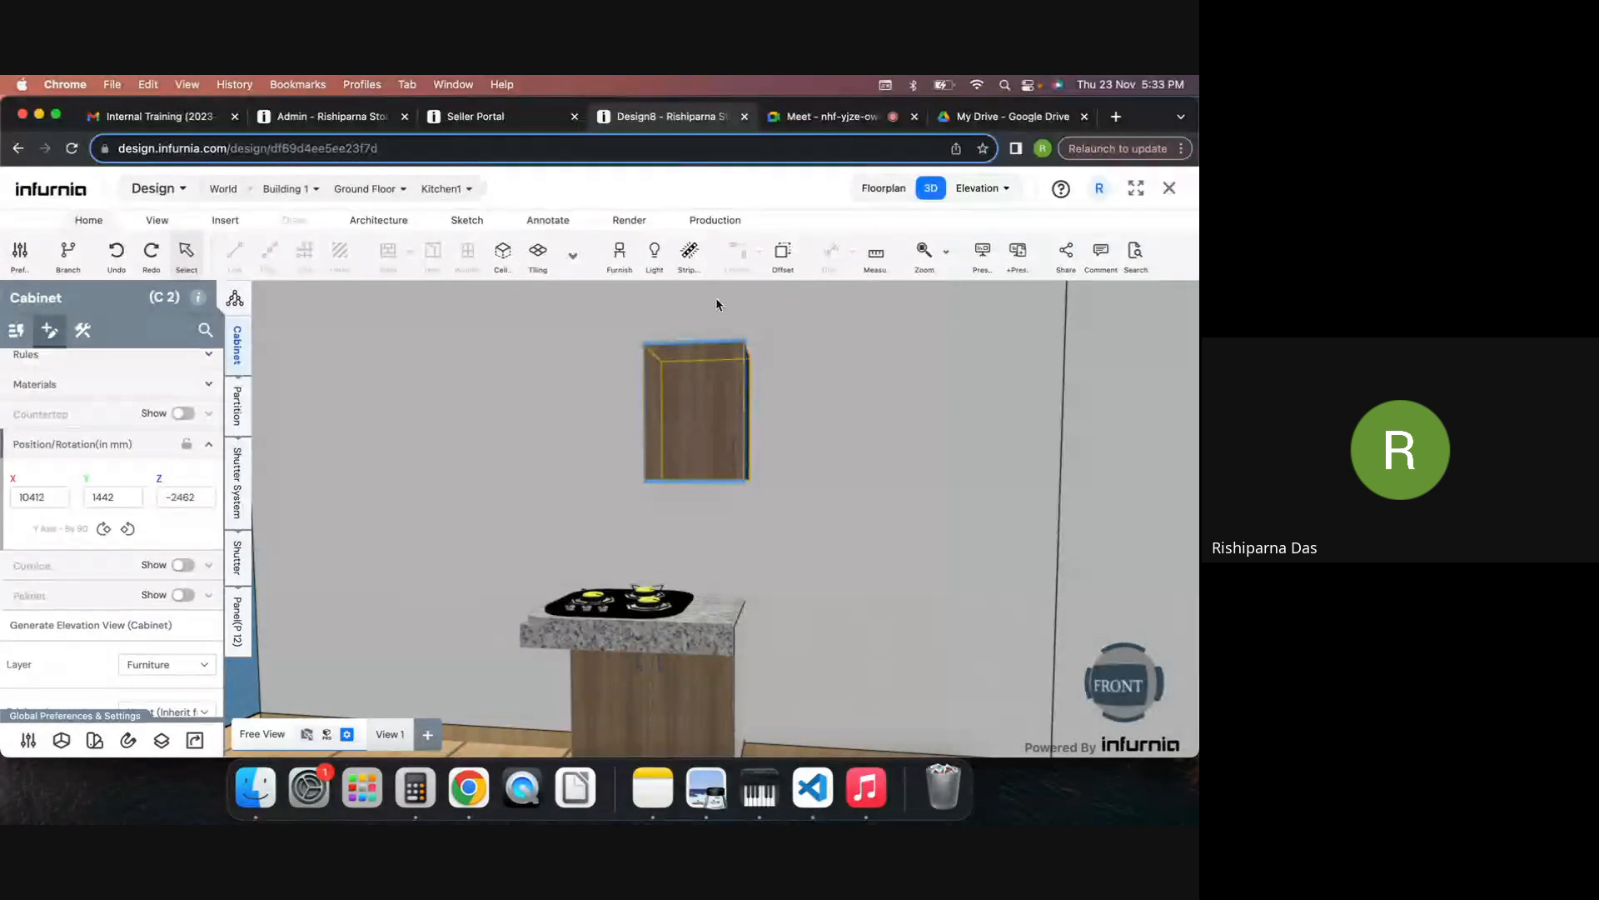
Step: Set the wall cabinet's X position to 10512 mm
drag(799, 369, 772, 443)
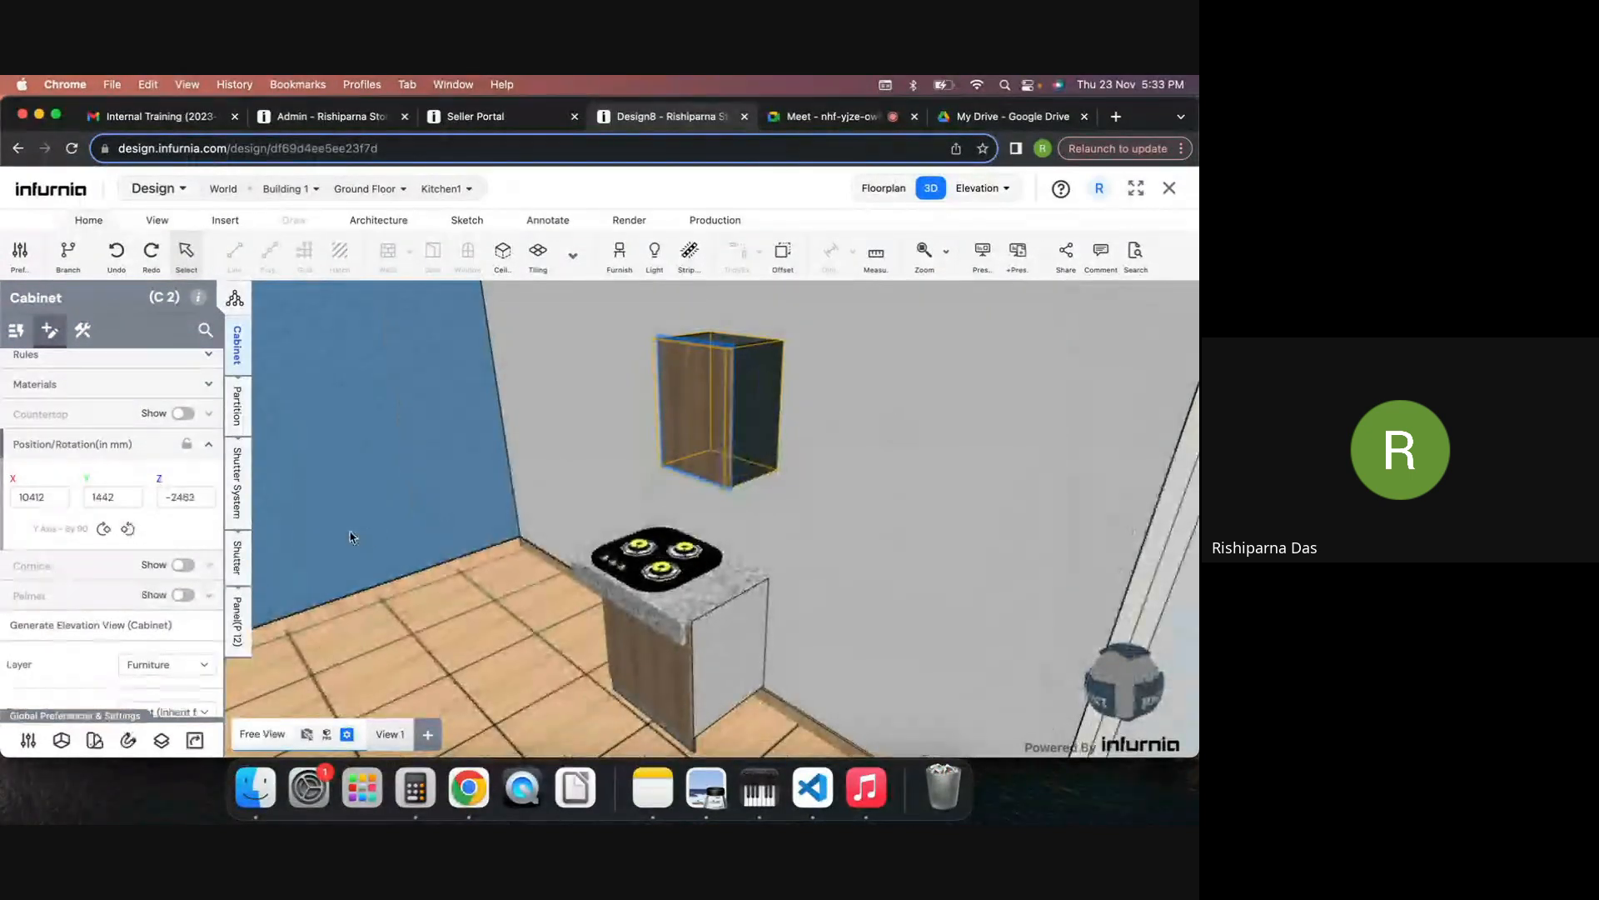
drag(818, 521, 918, 512)
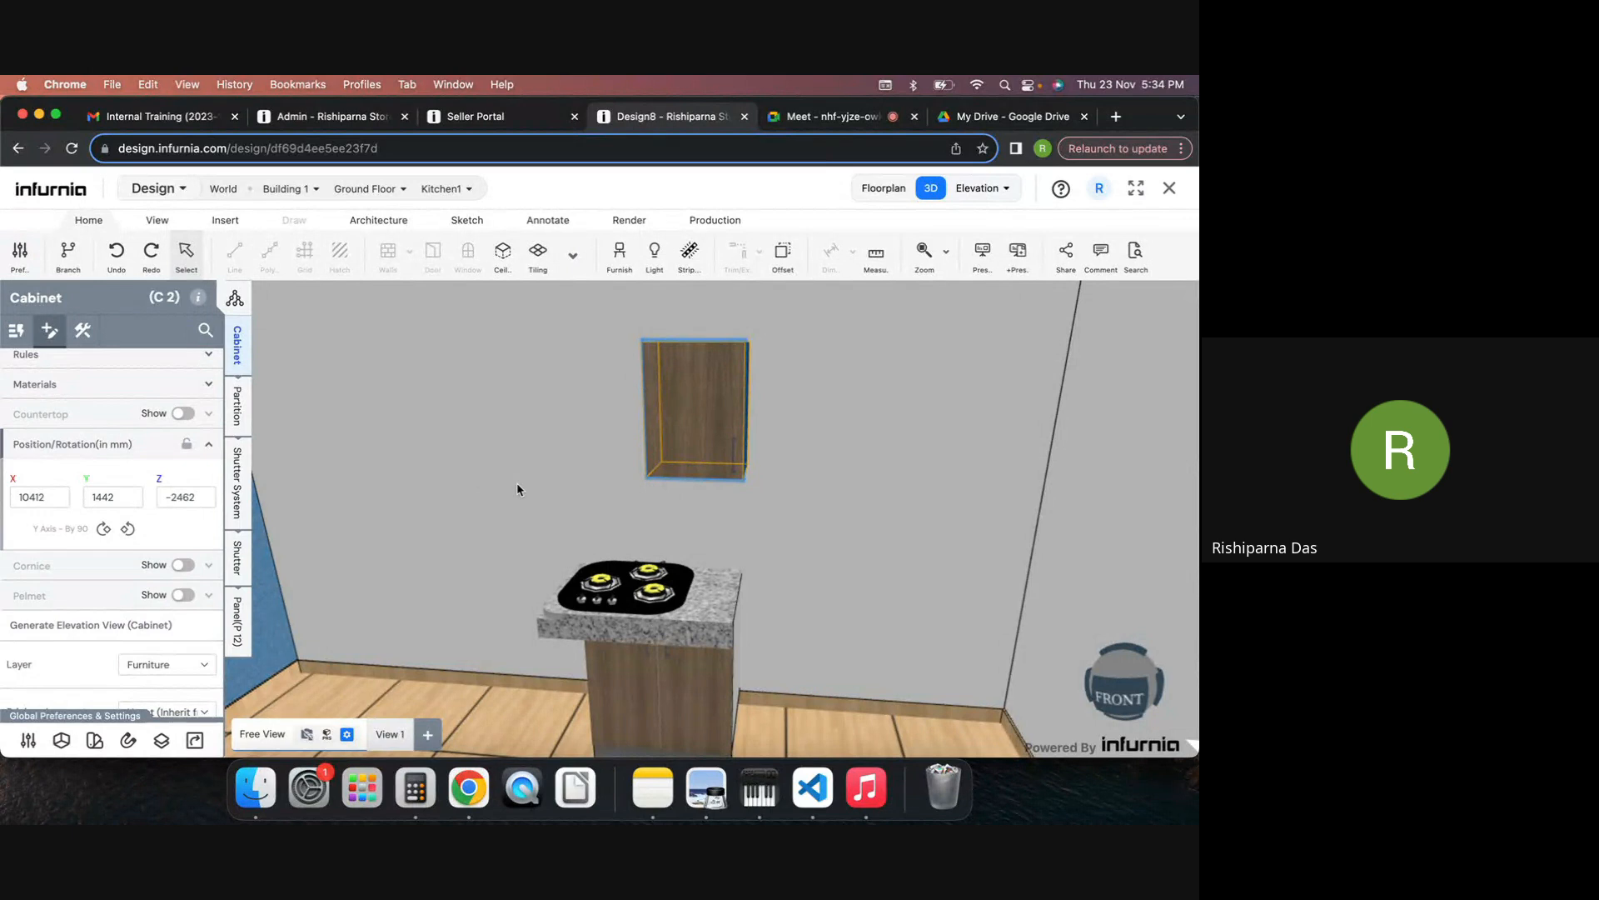
drag(553, 499, 637, 484)
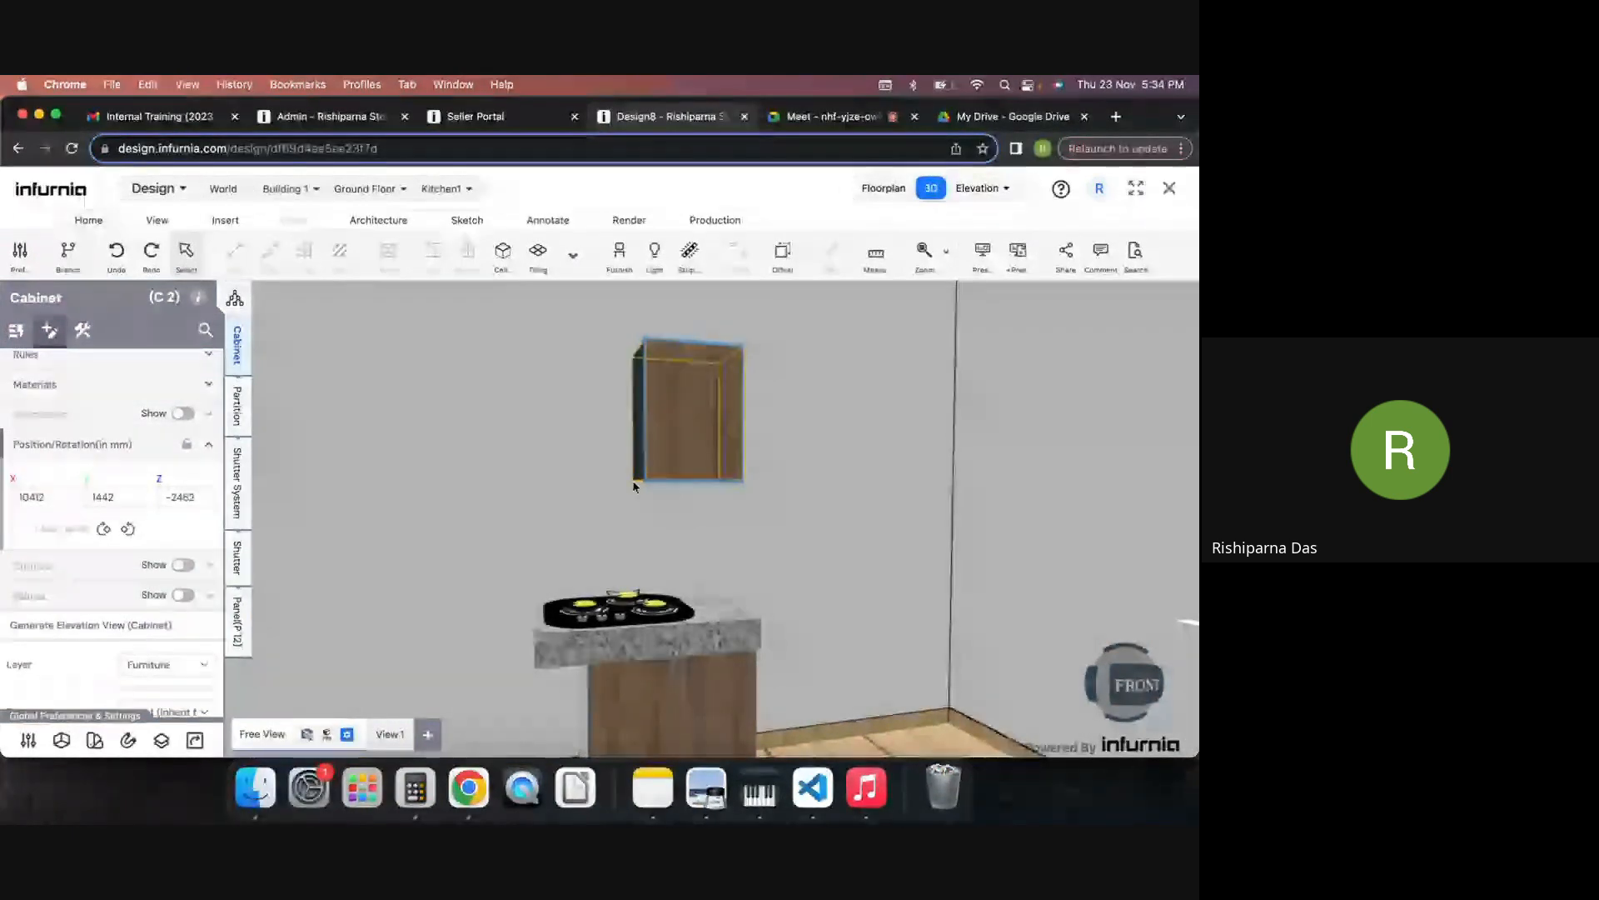
mouse_move(633, 485)
mouse_down()
mouse_move(689, 503)
mouse_move(665, 486)
mouse_up()
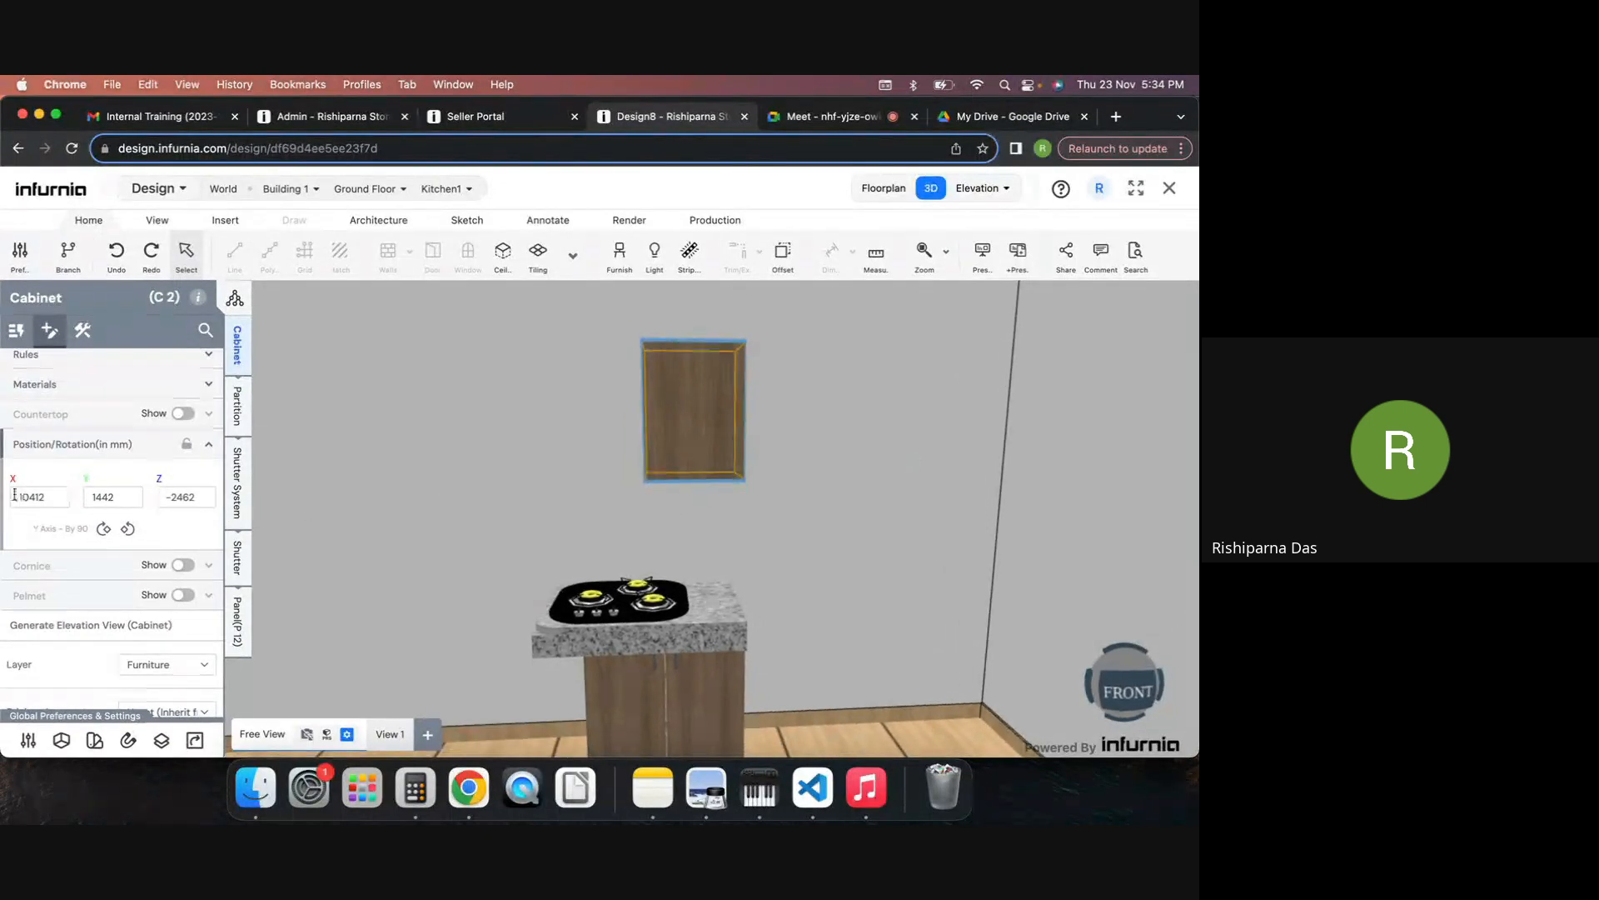
drag(32, 498, 113, 491)
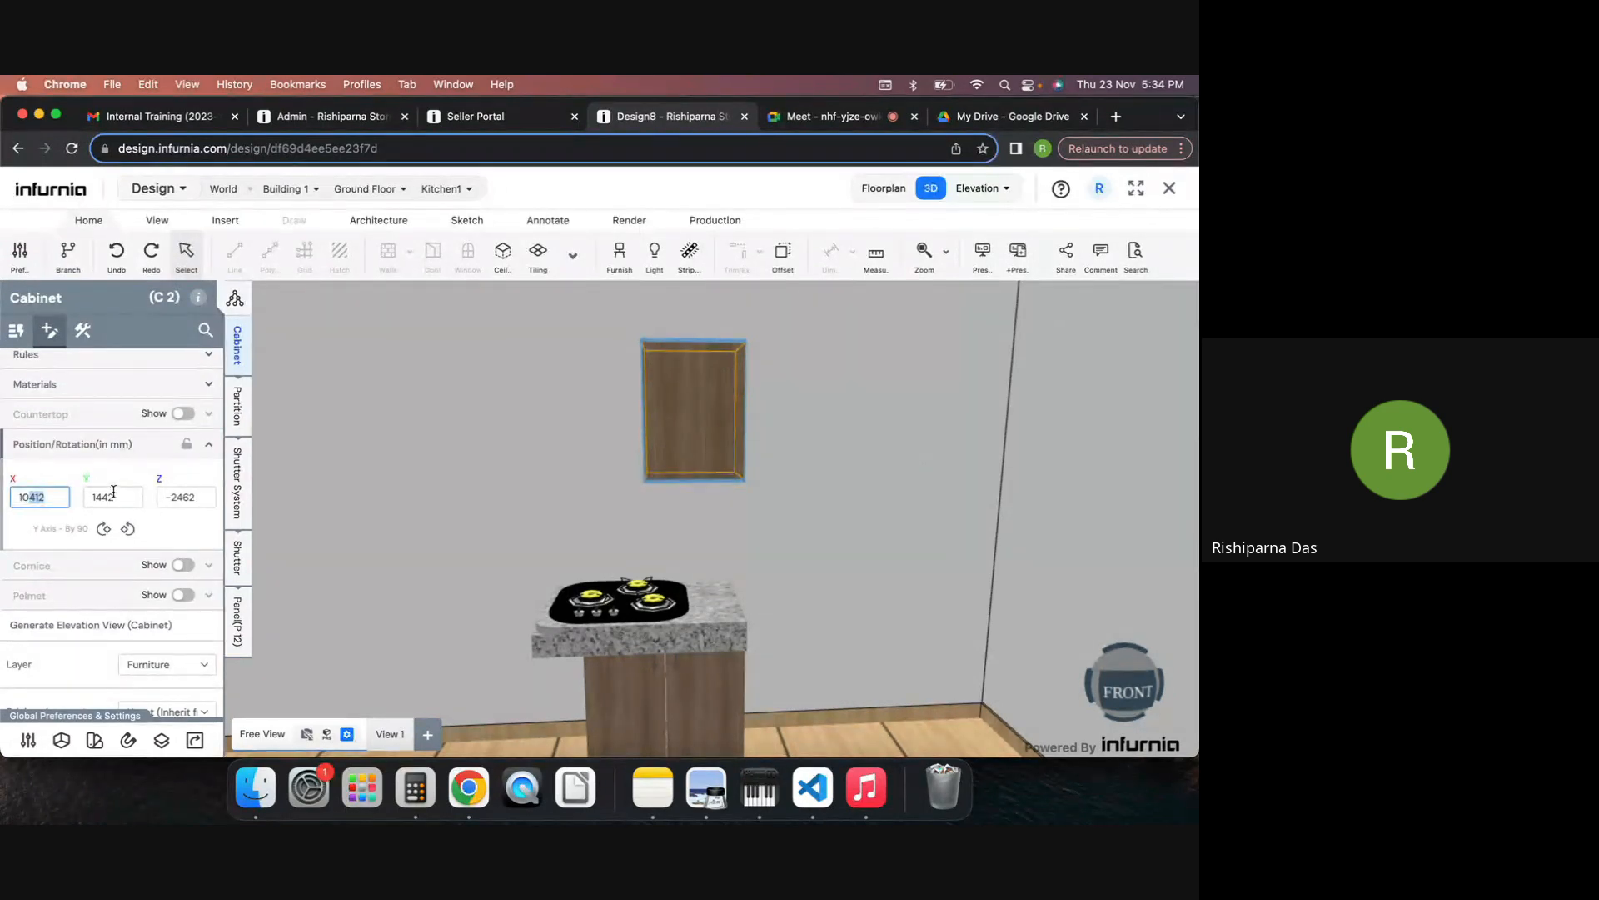
text(512)
key(Return)
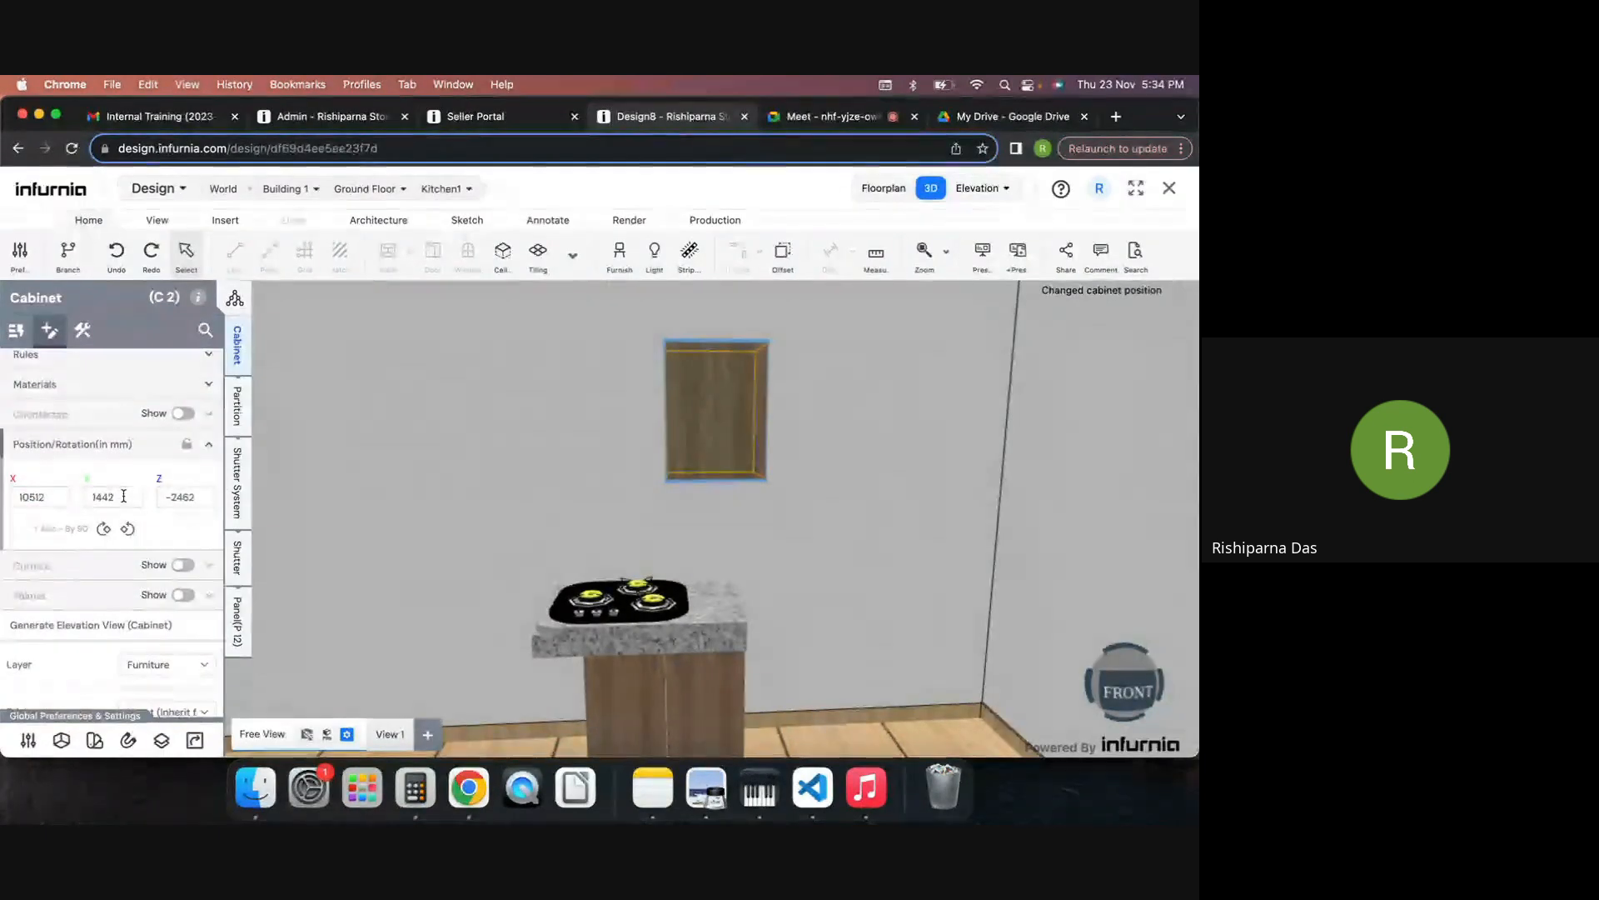
Step: Set the wall cabinet's Y position to 1342 mm and collapse its position and rotation settings
drag(45, 495, 36, 496)
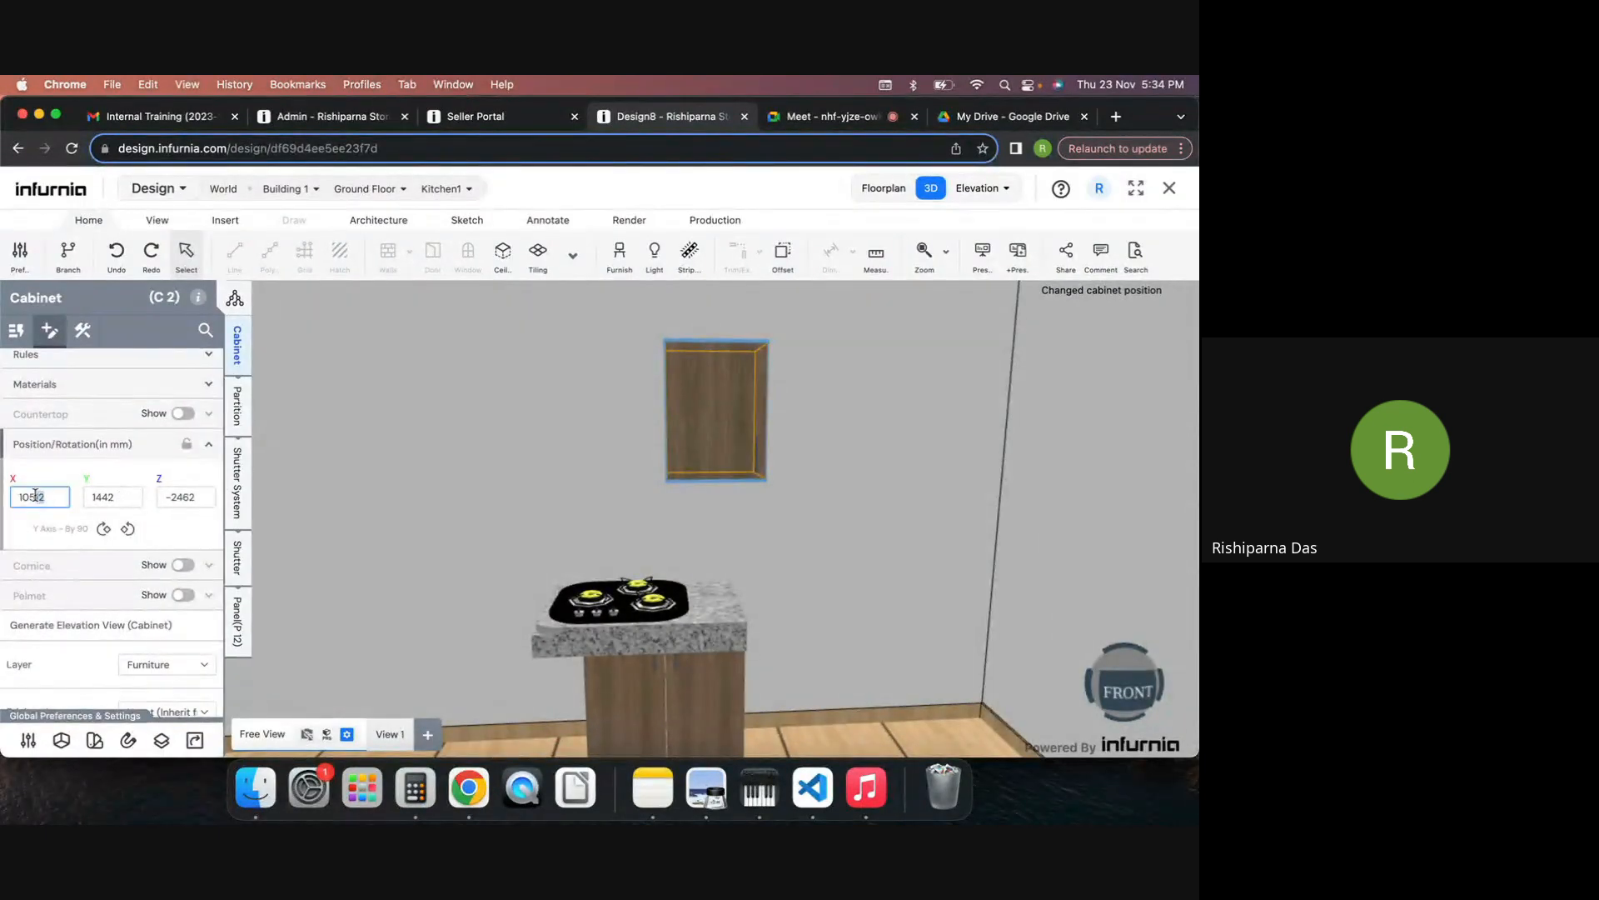
click(108, 497)
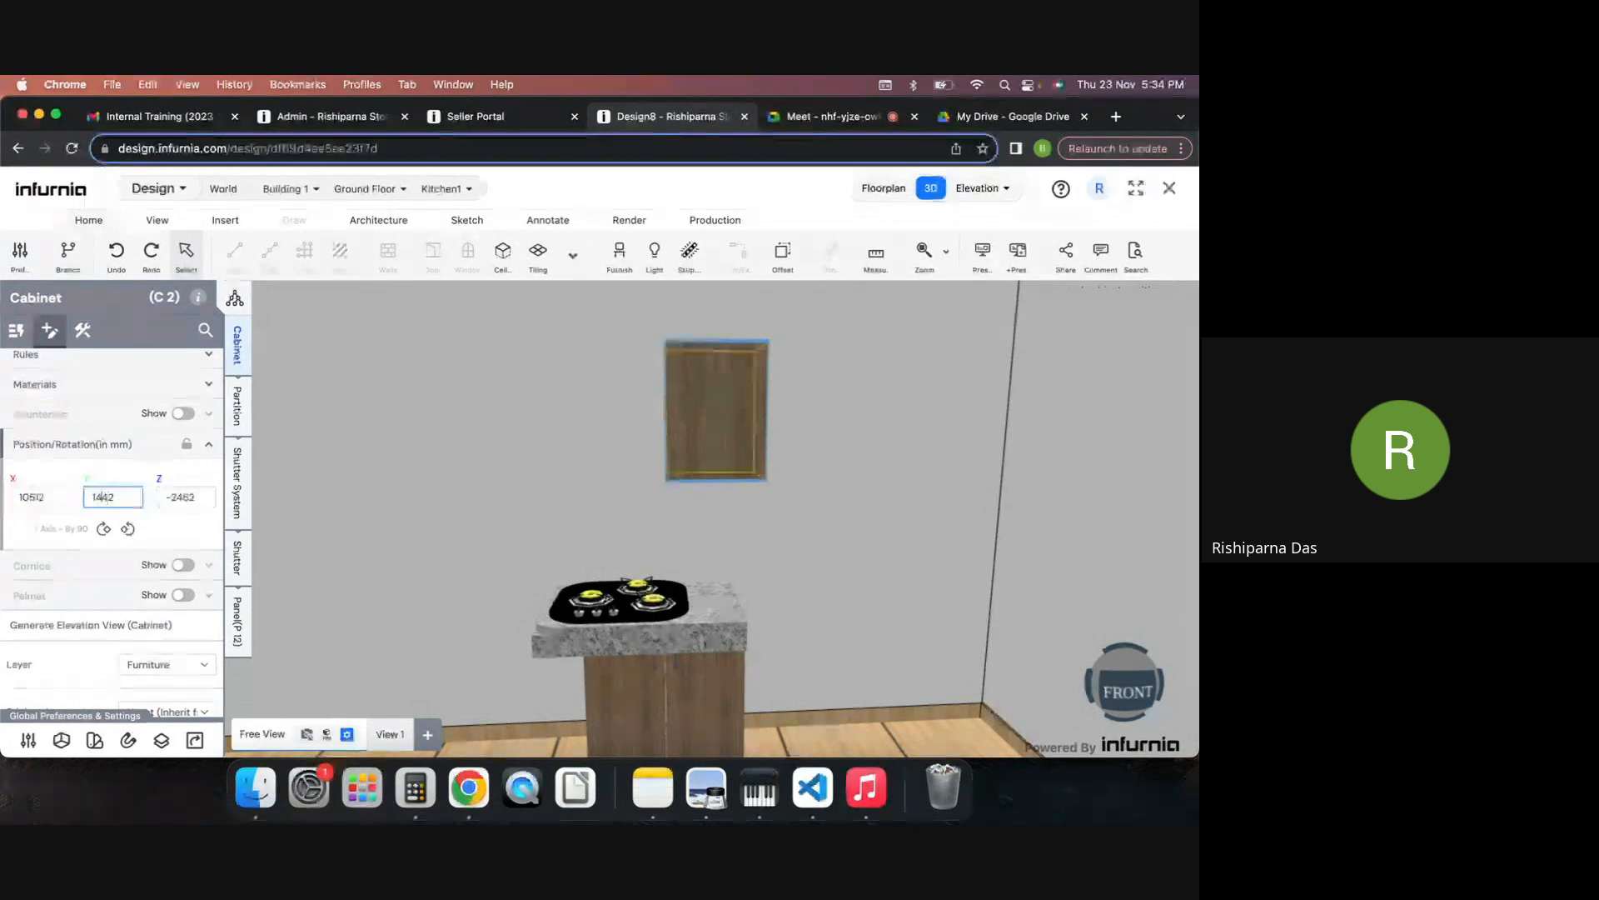
key(BackSpace)
key(BackSpace)
text(13)
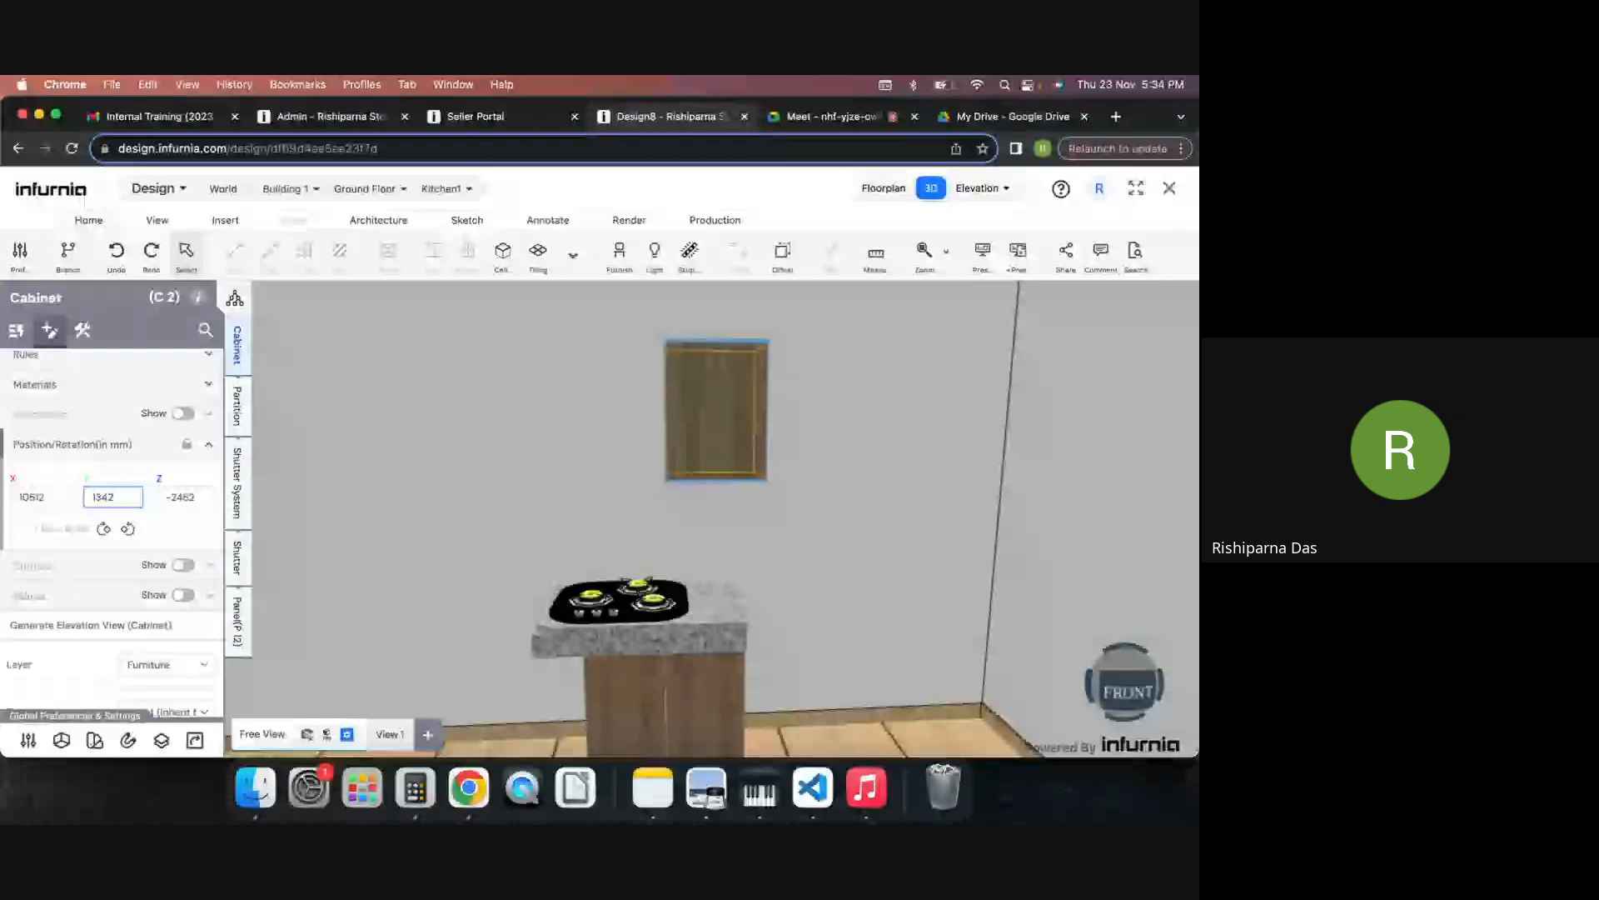
key(Return)
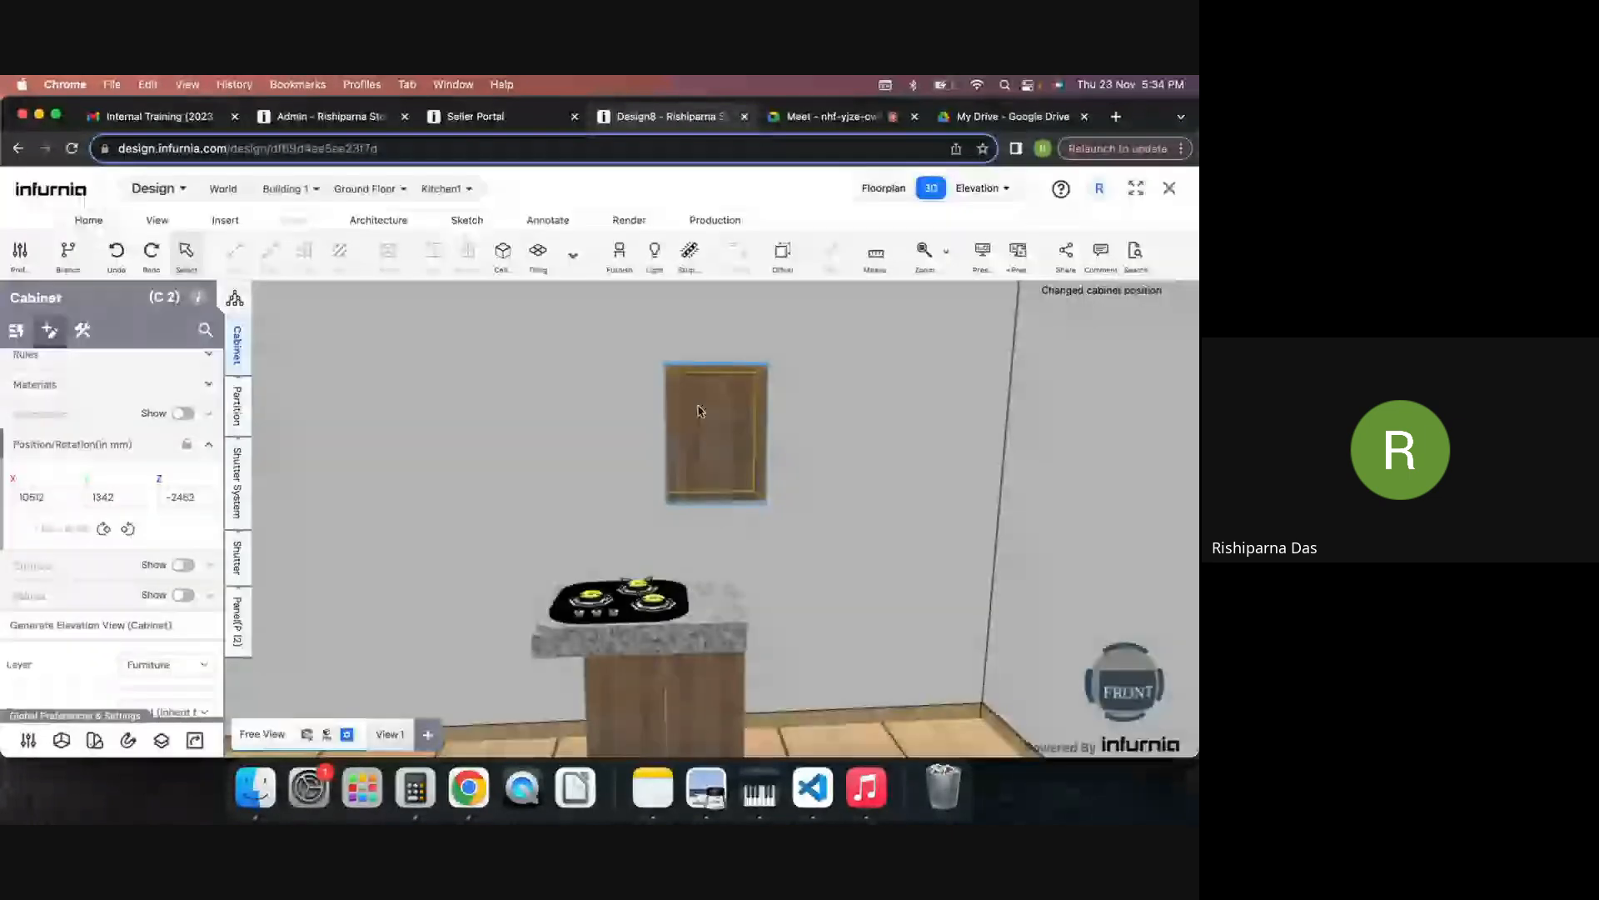
drag(700, 410, 888, 479)
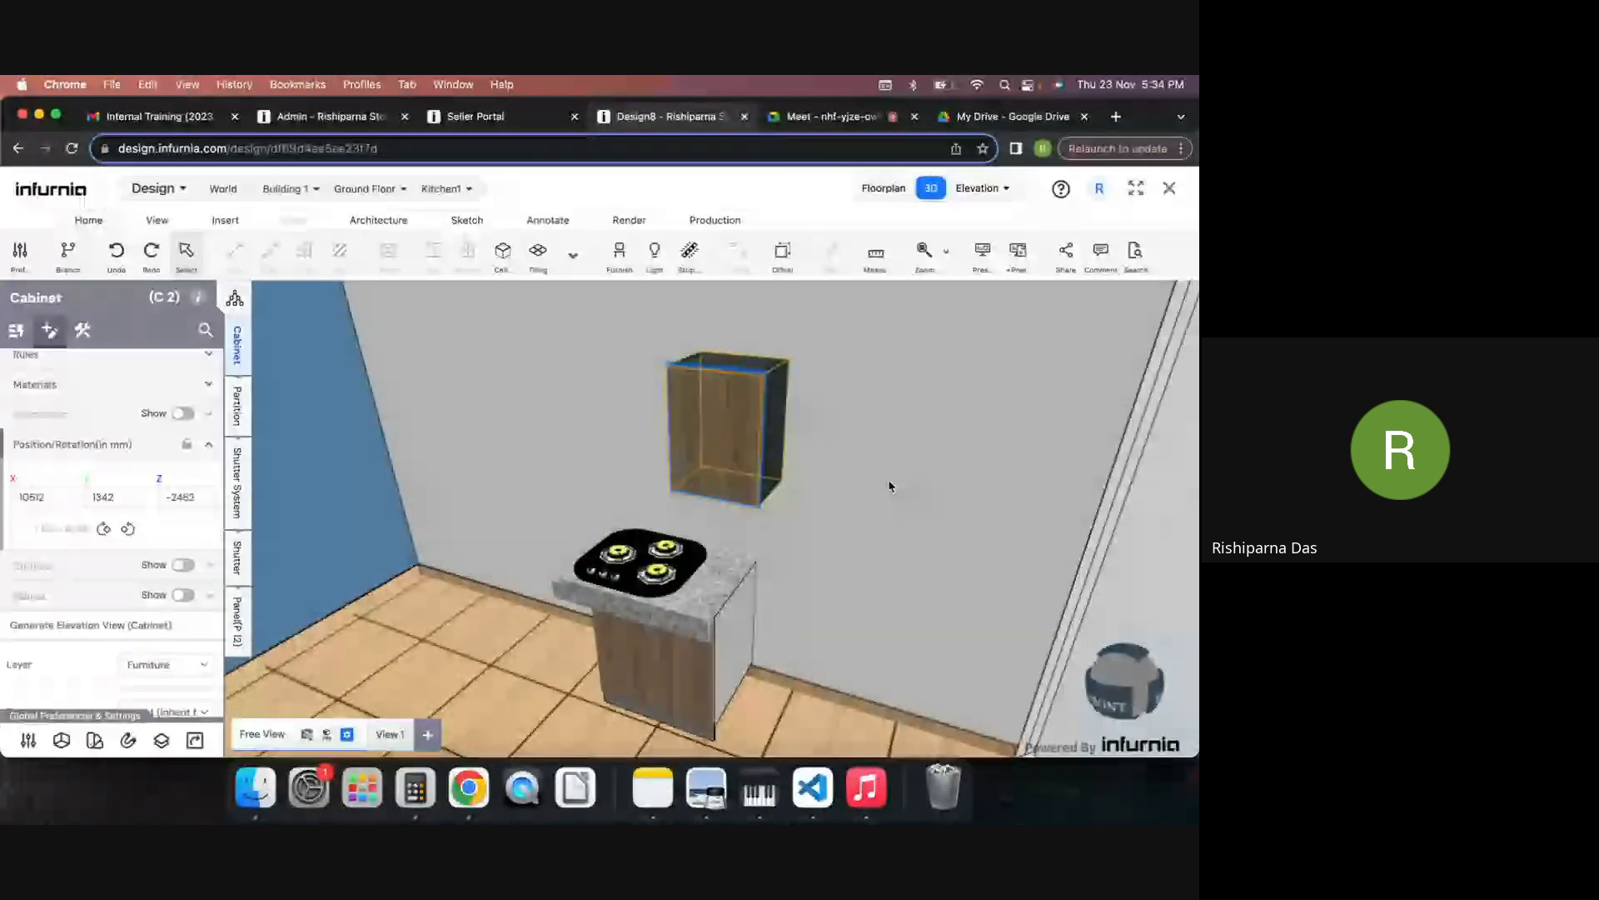
click(122, 445)
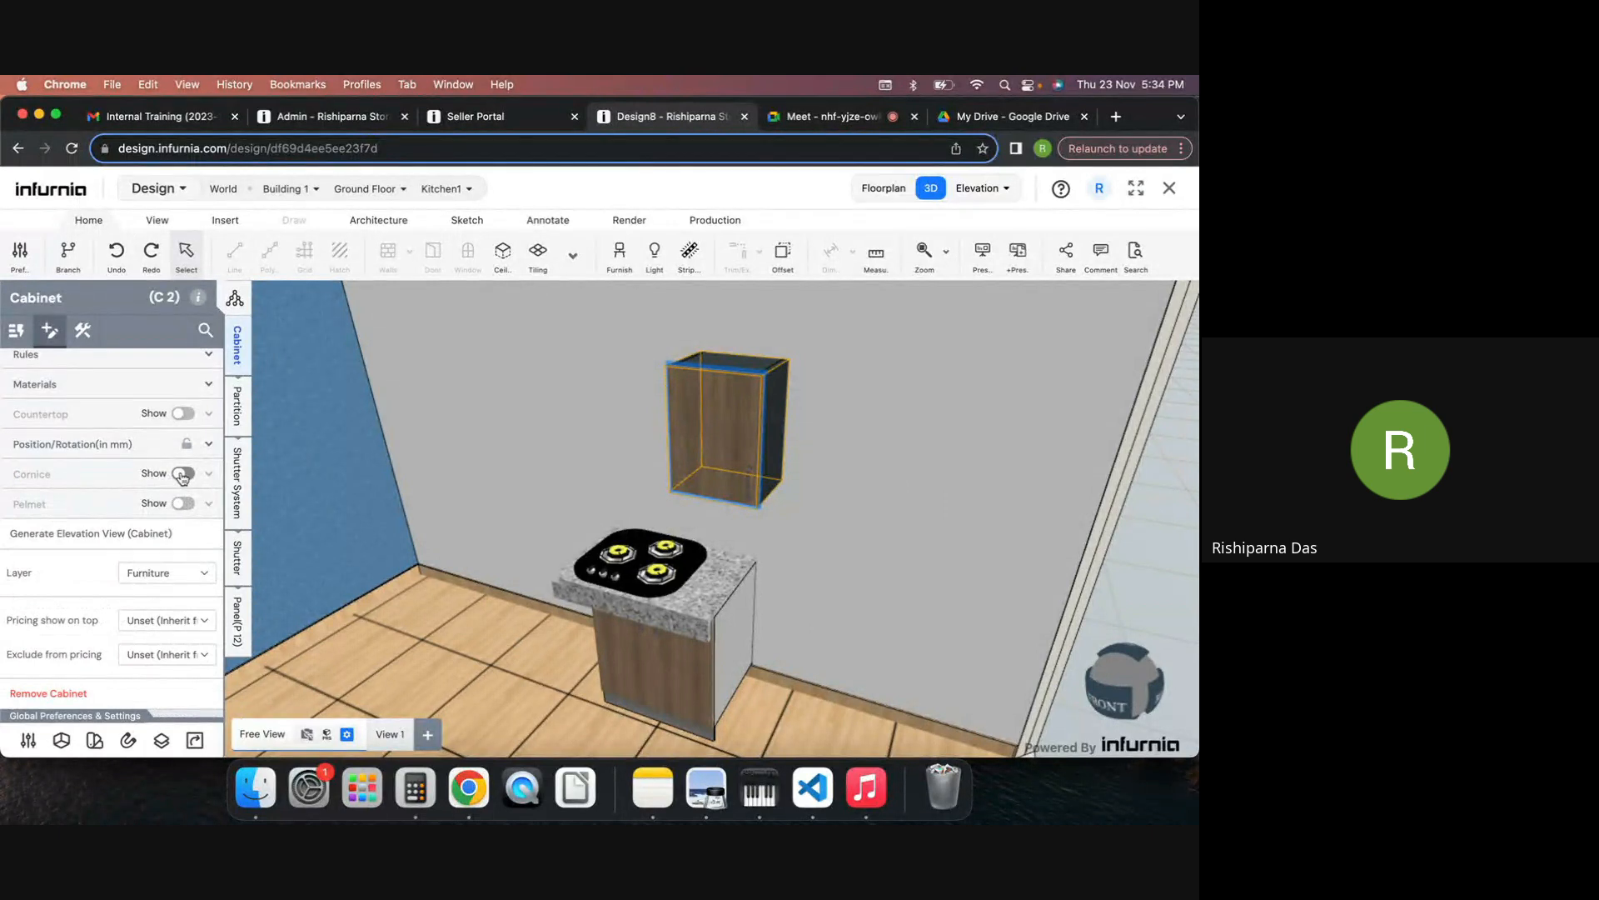
Step: Add Corner Cornice 1 to the wall cabinet and examine it around the cabinet's upper edge
click(183, 474)
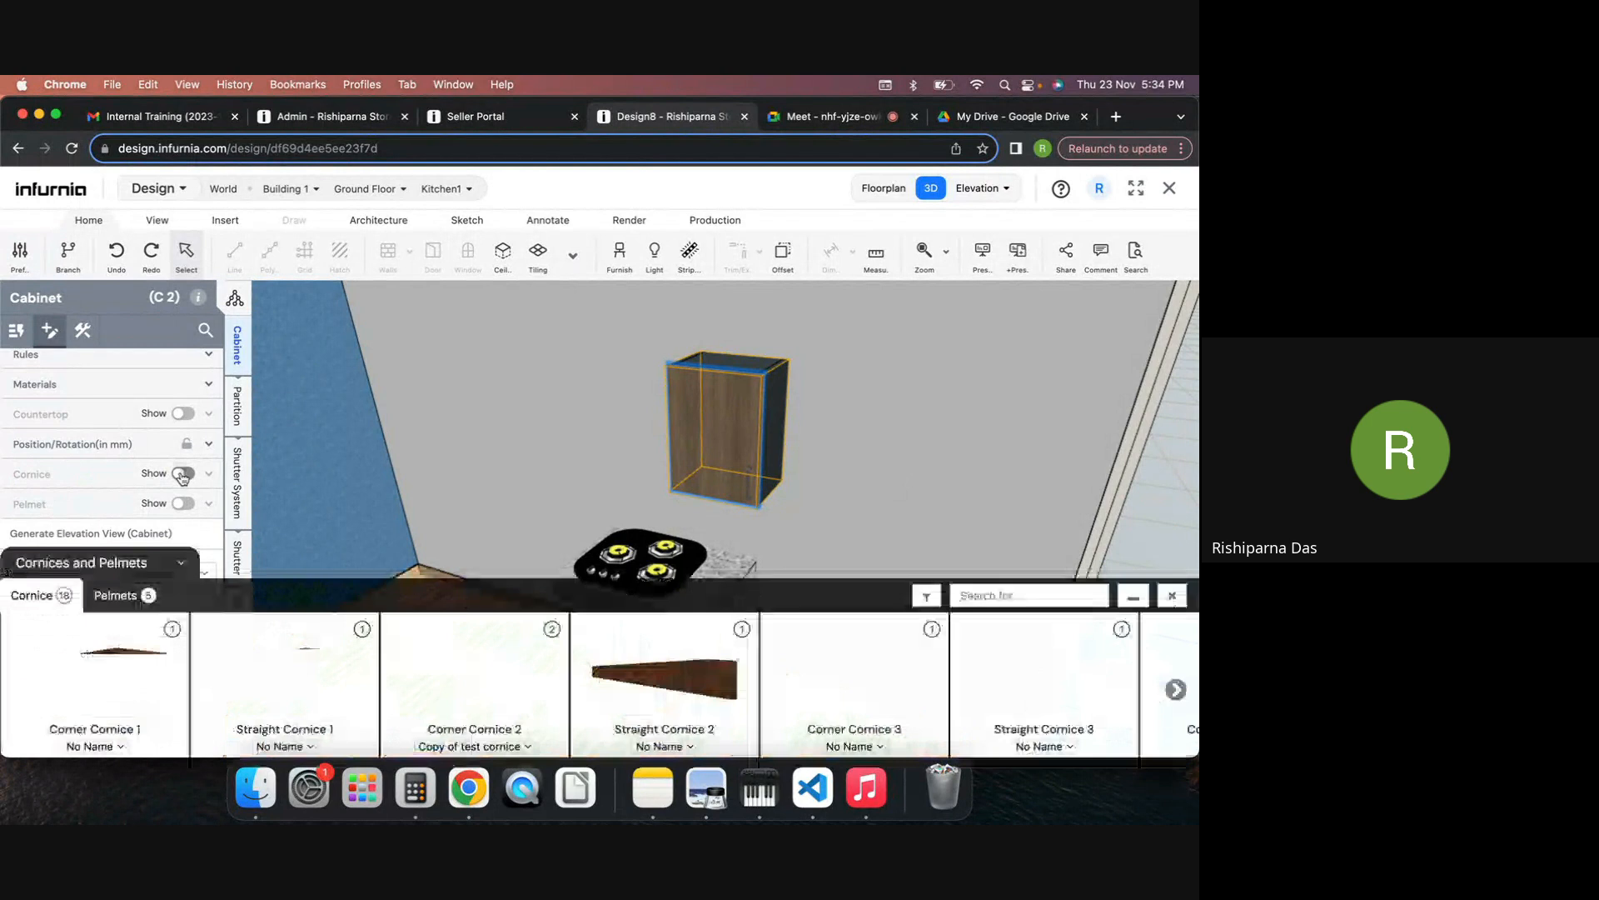
click(117, 663)
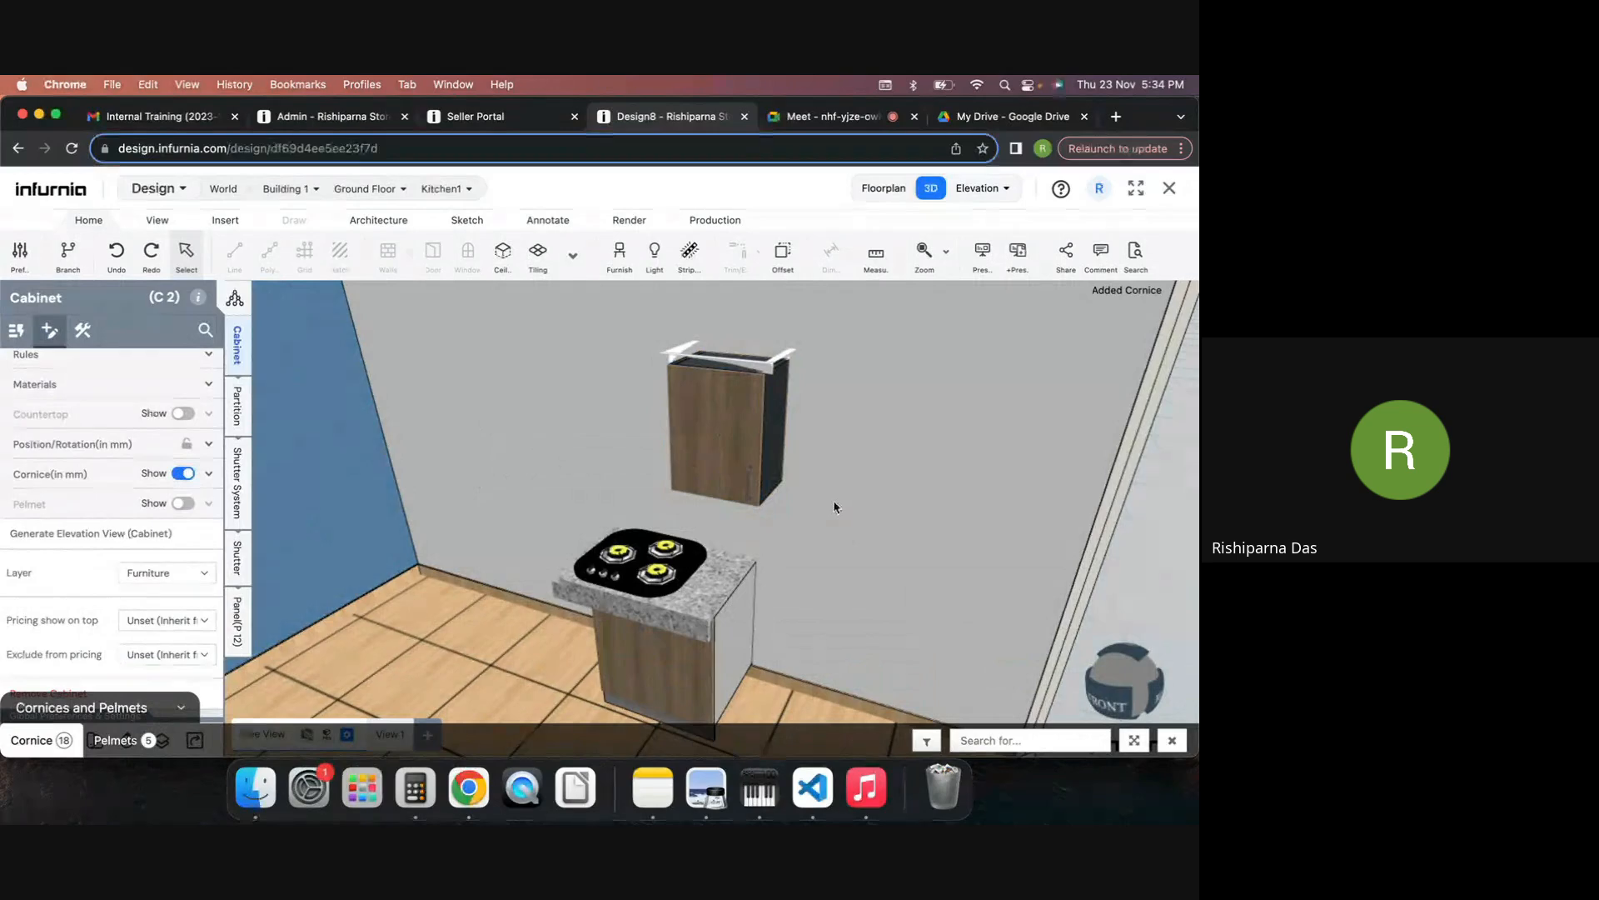
drag(867, 498, 791, 504)
right_drag(947, 496, 789, 572)
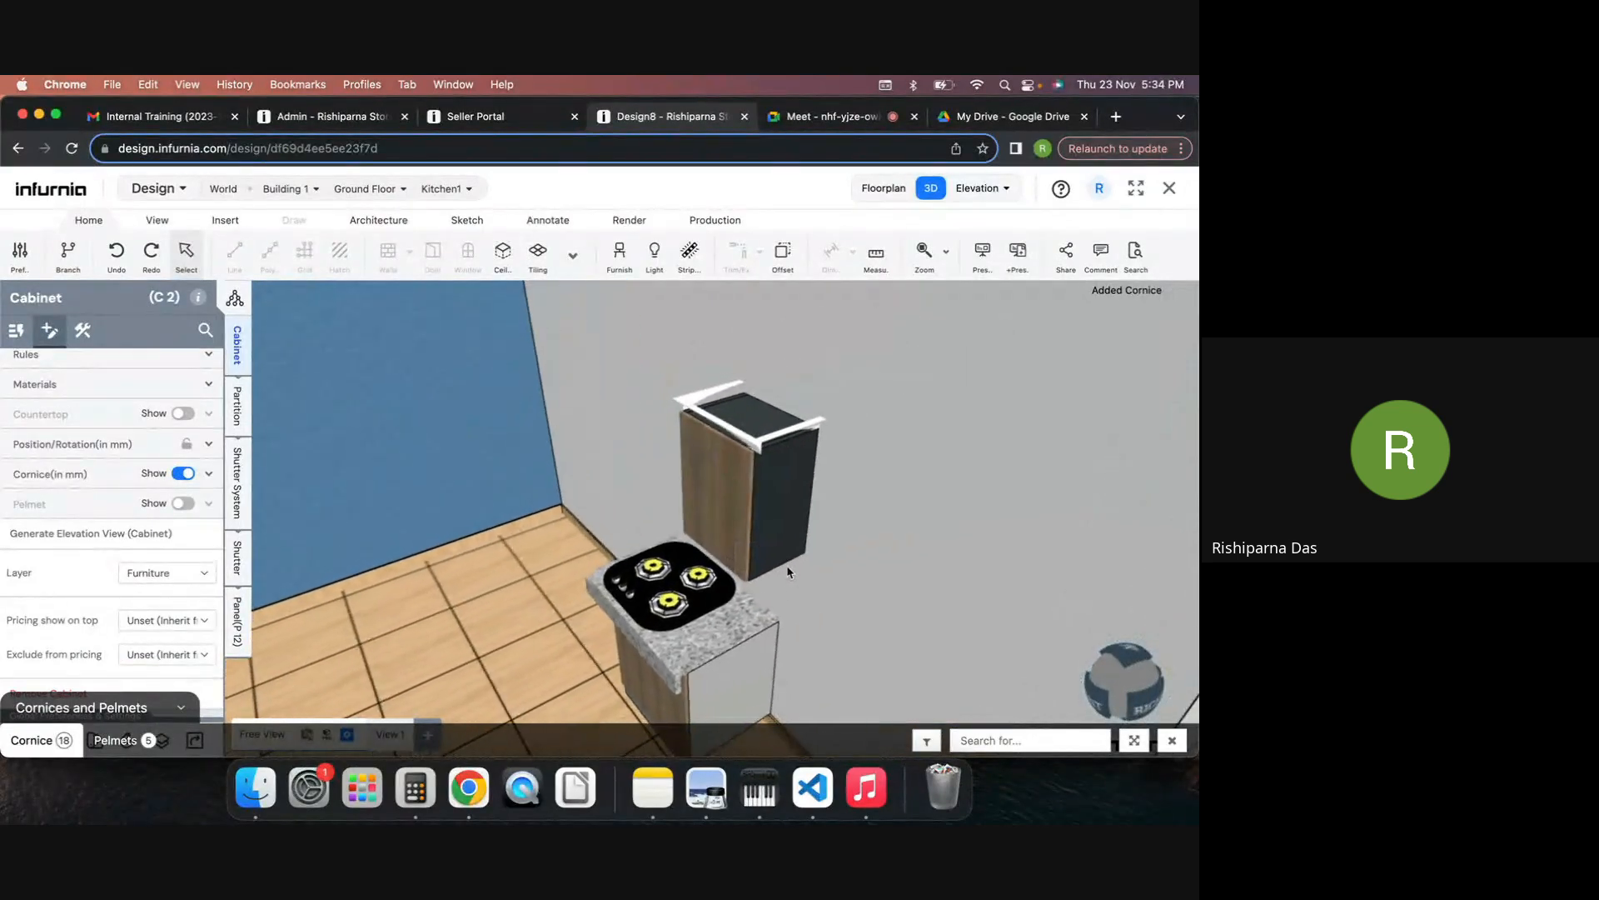
drag(789, 572, 921, 517)
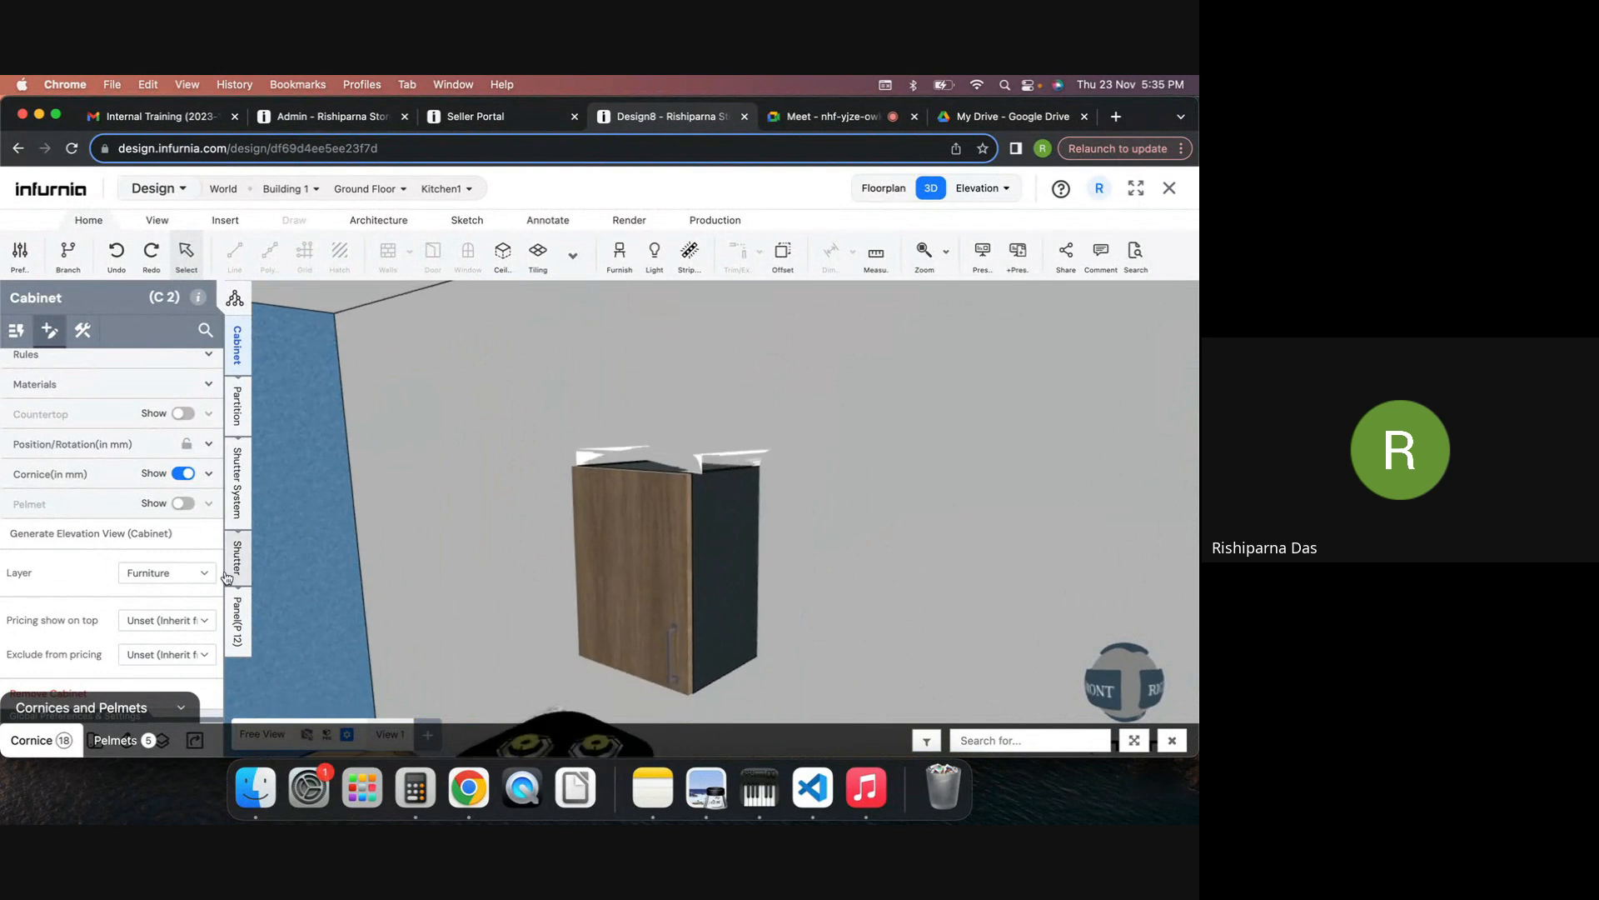
Step: Review the cornice's offset and side visibility settings and remove the cornice from the wall cabinet
click(208, 477)
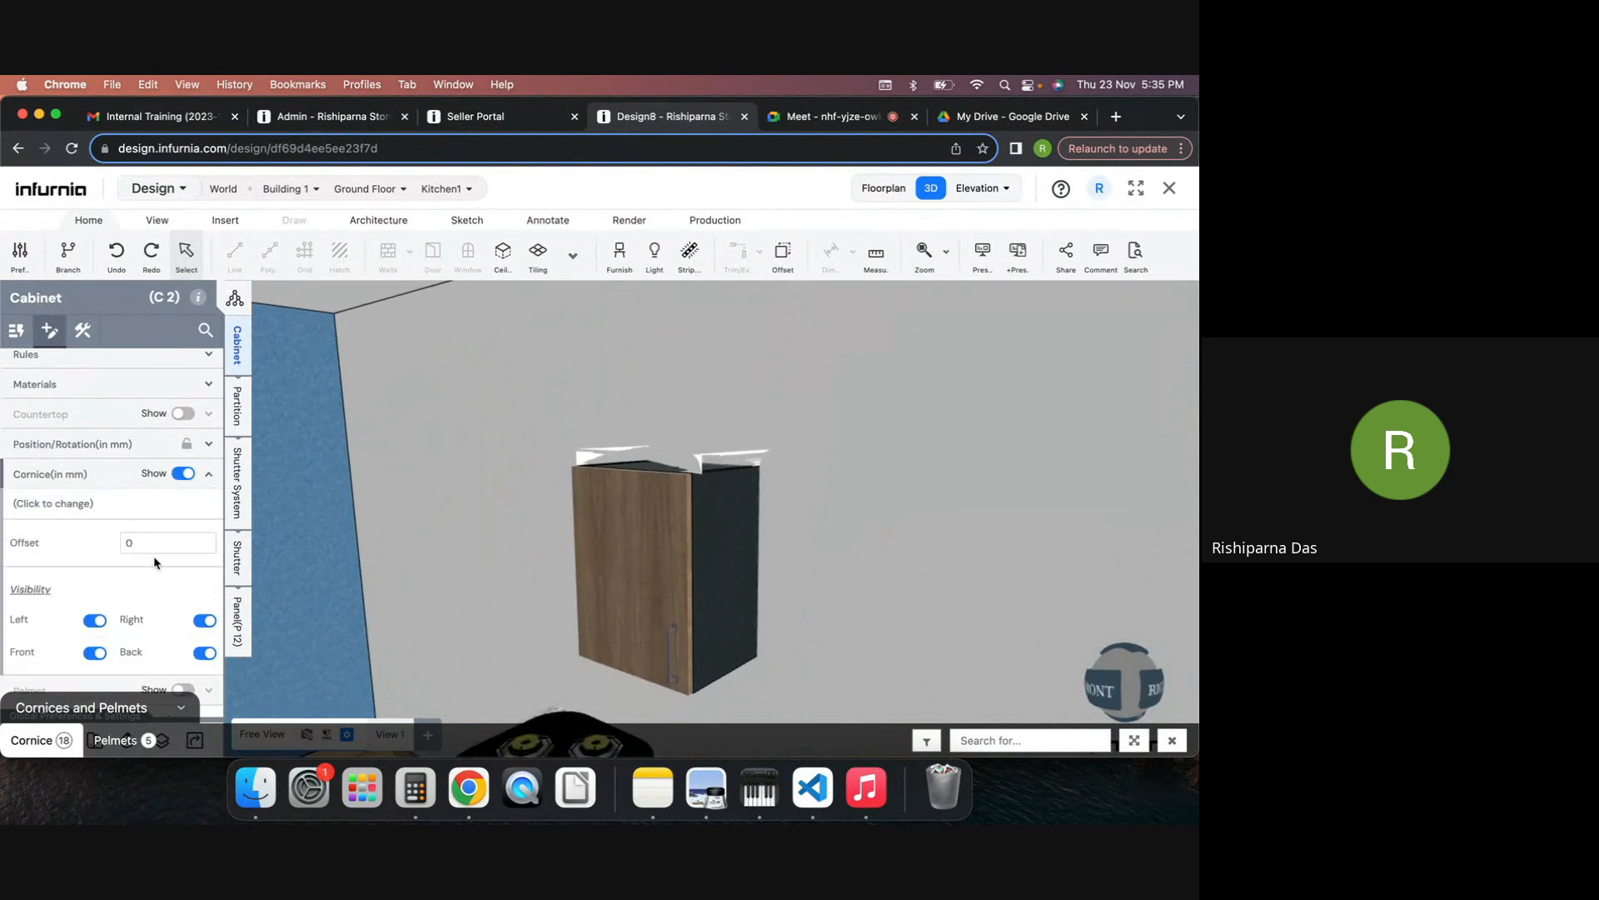
scroll(116, 628, down, 4)
scroll(123, 631, up, 1)
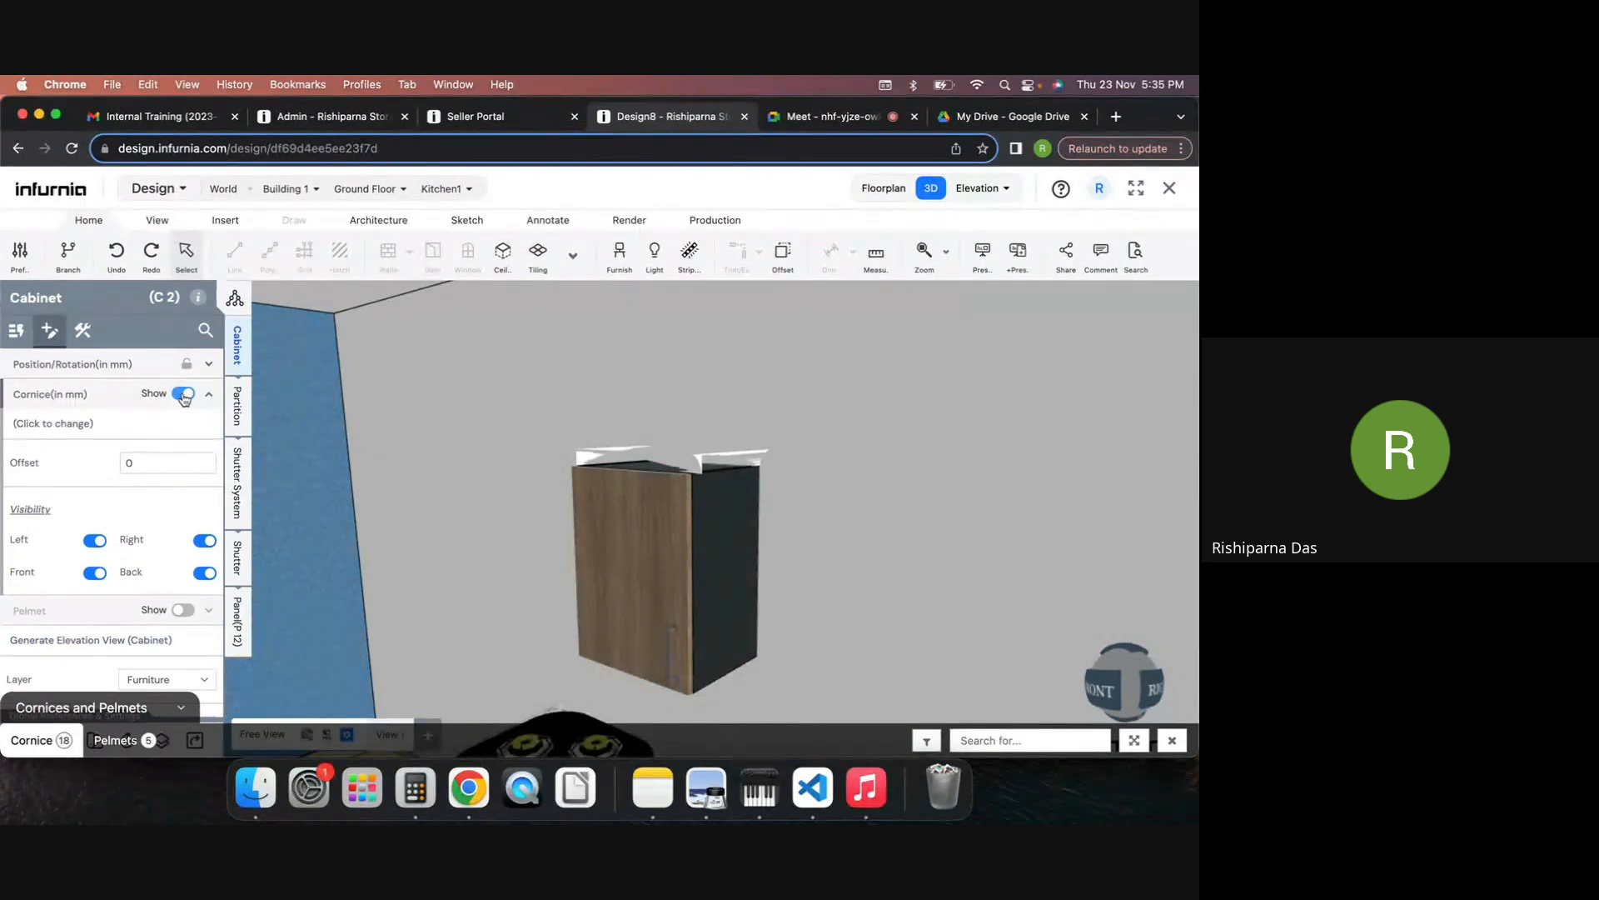
click(183, 394)
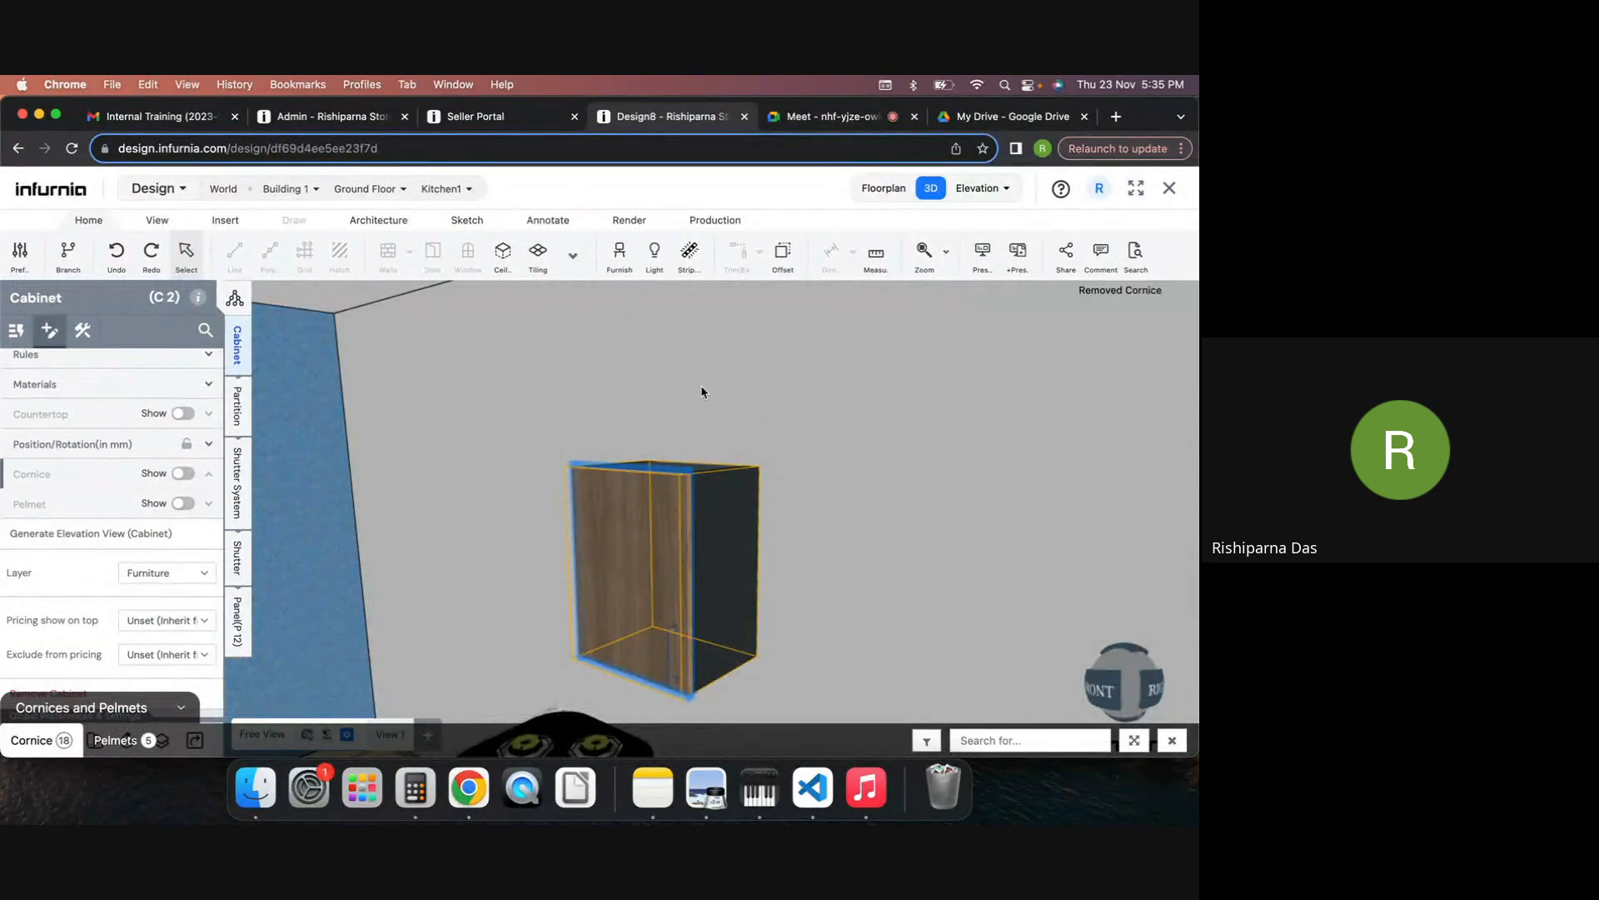
click(117, 444)
click(116, 444)
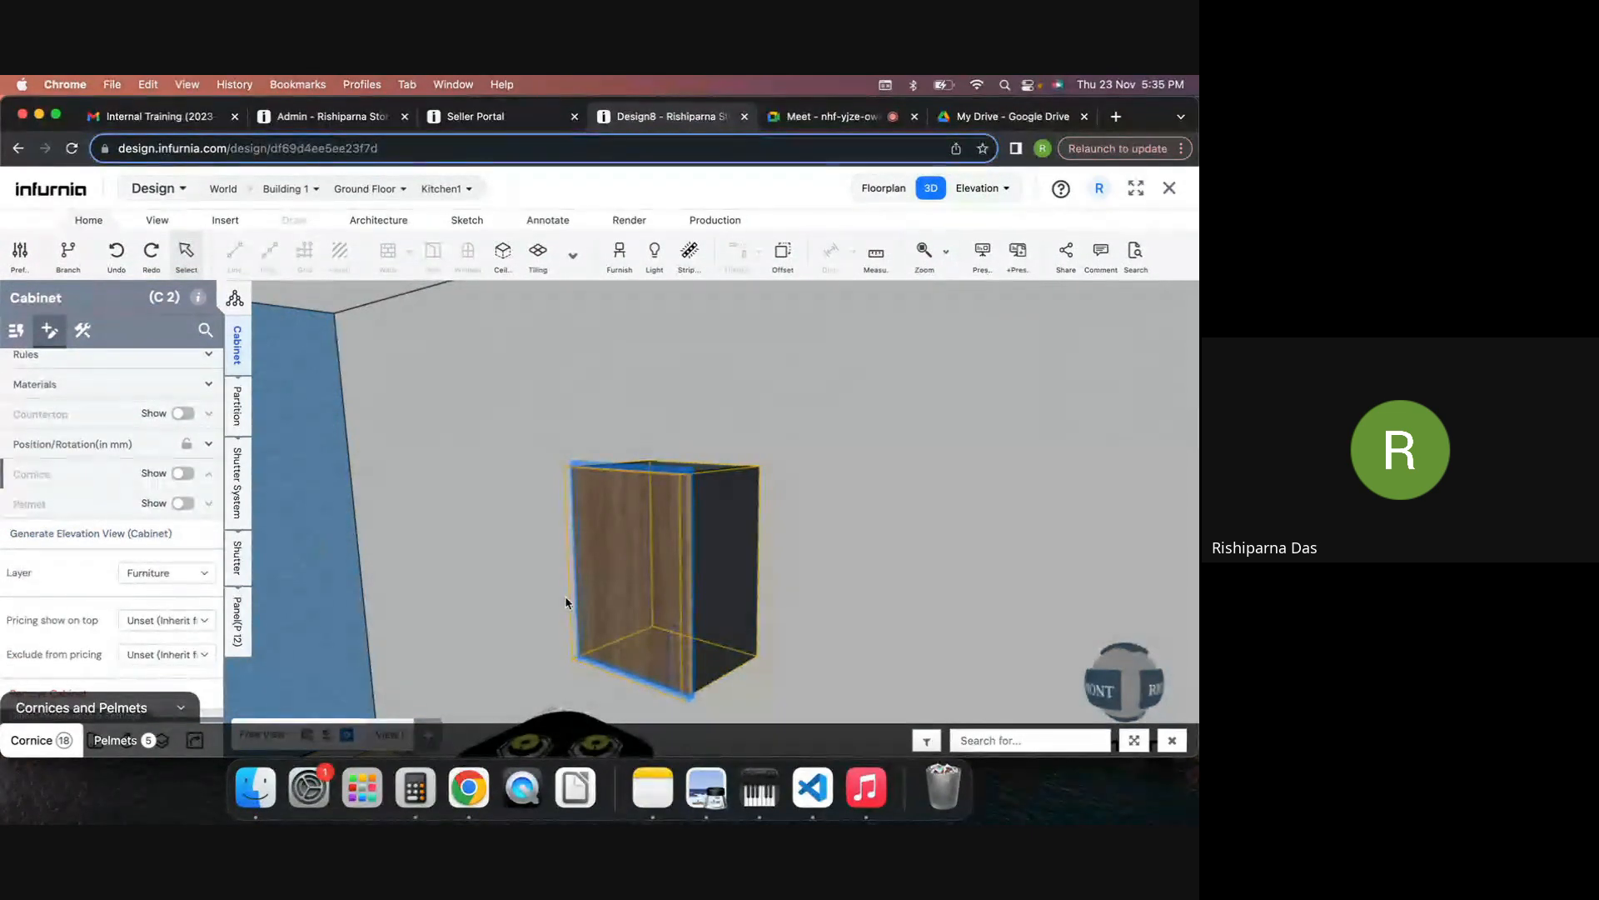
Step: Assign the wall cabinet to the Hidden layer
drag(575, 574, 611, 596)
right_drag(600, 631, 619, 564)
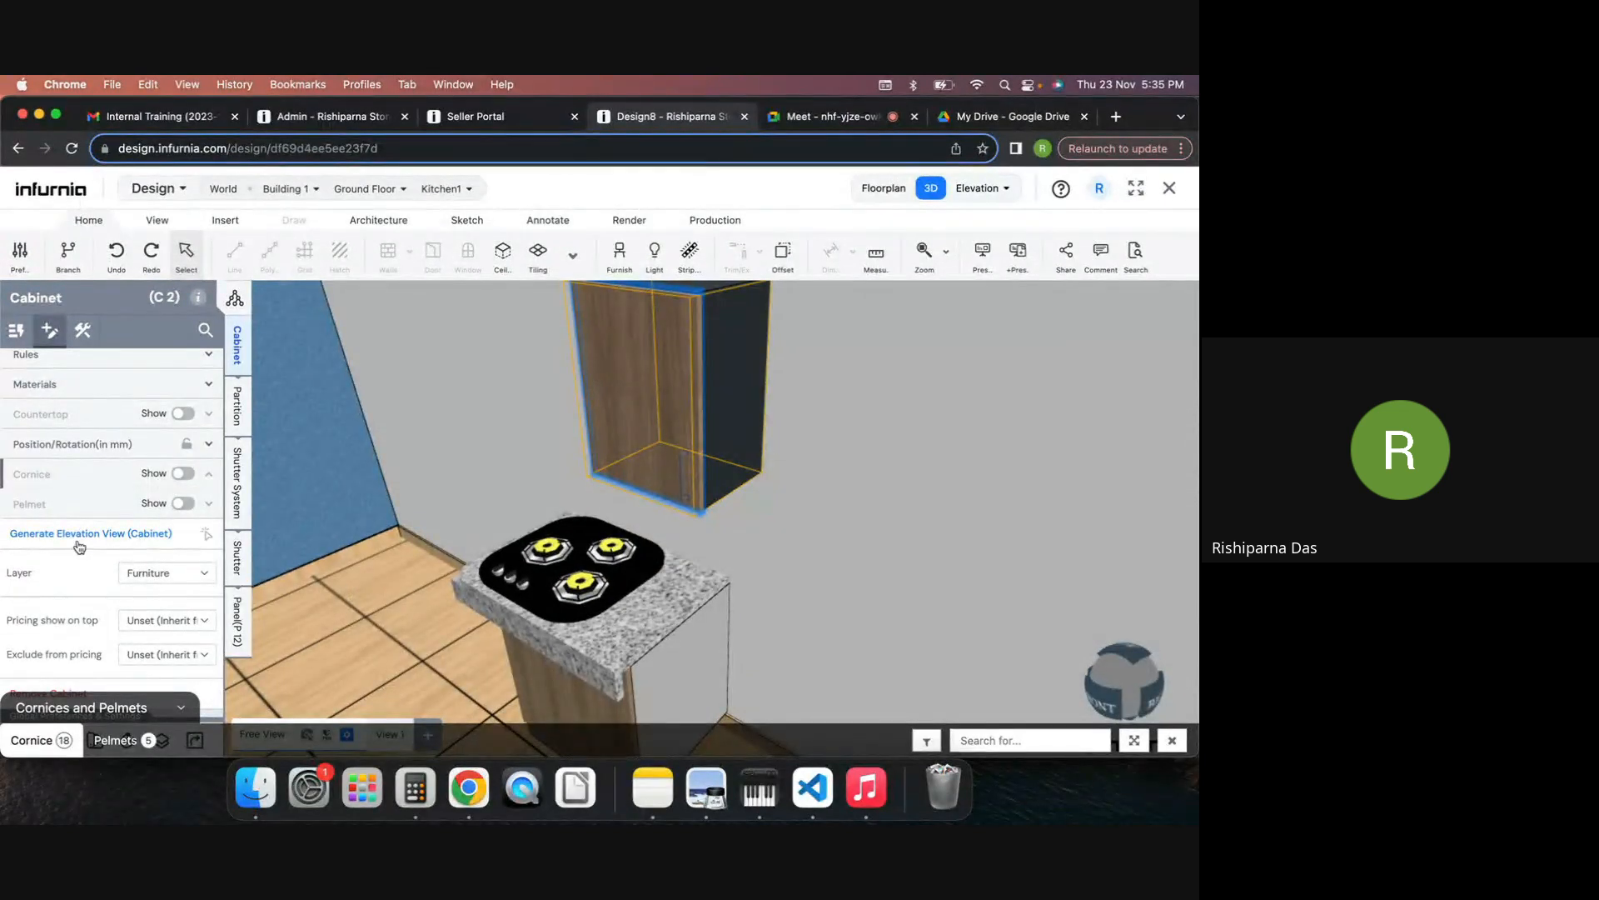
click(169, 574)
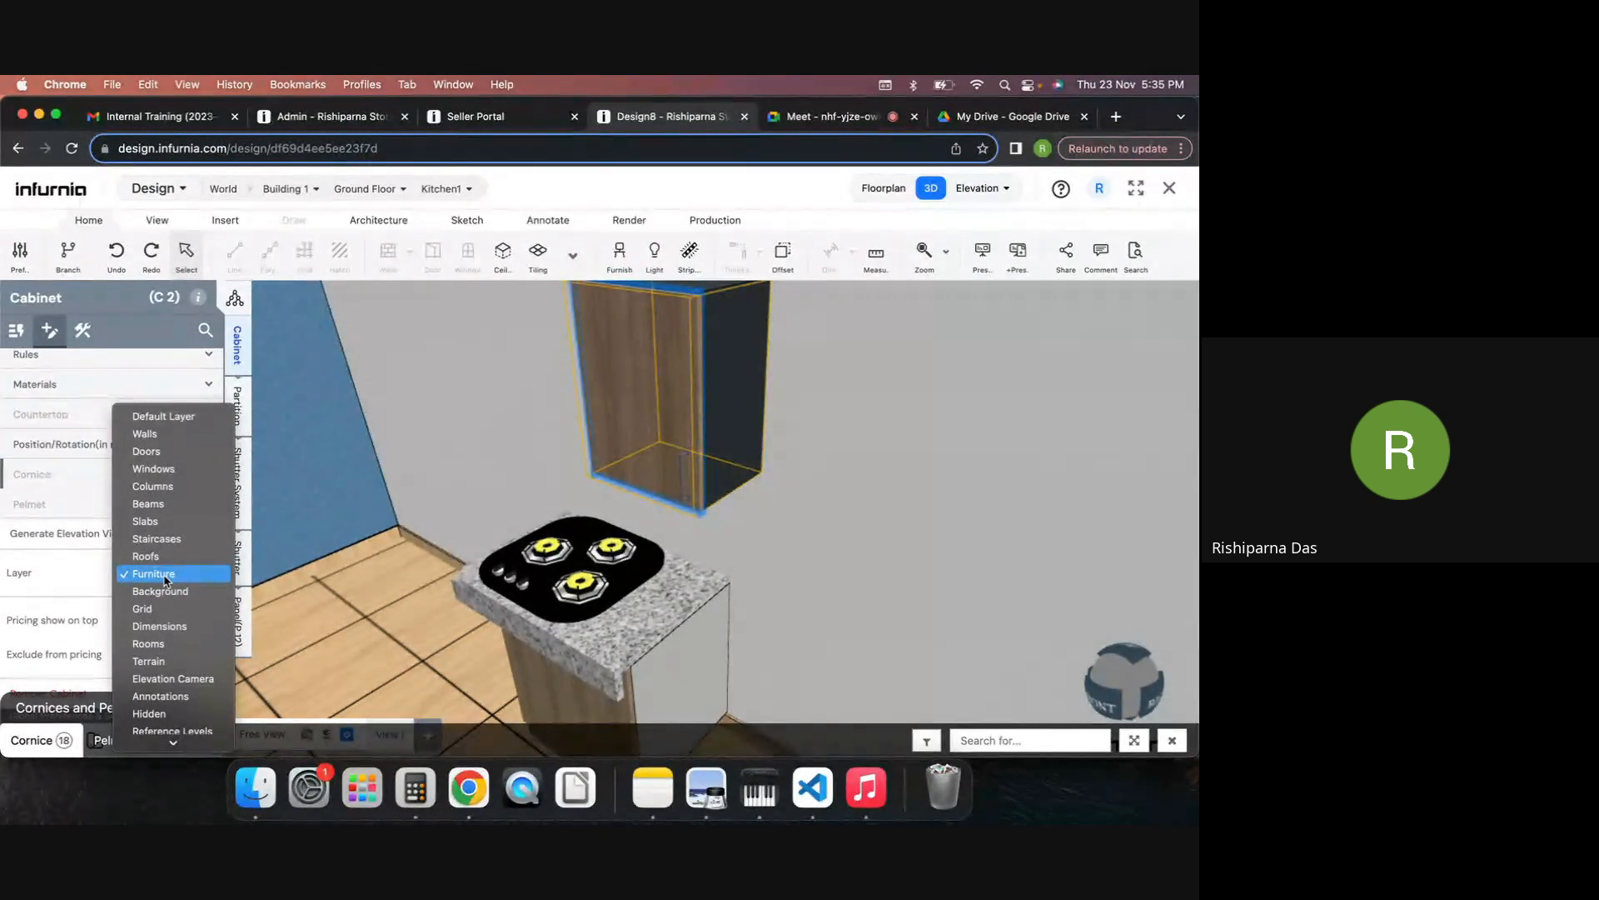
scroll(168, 714, down, 3)
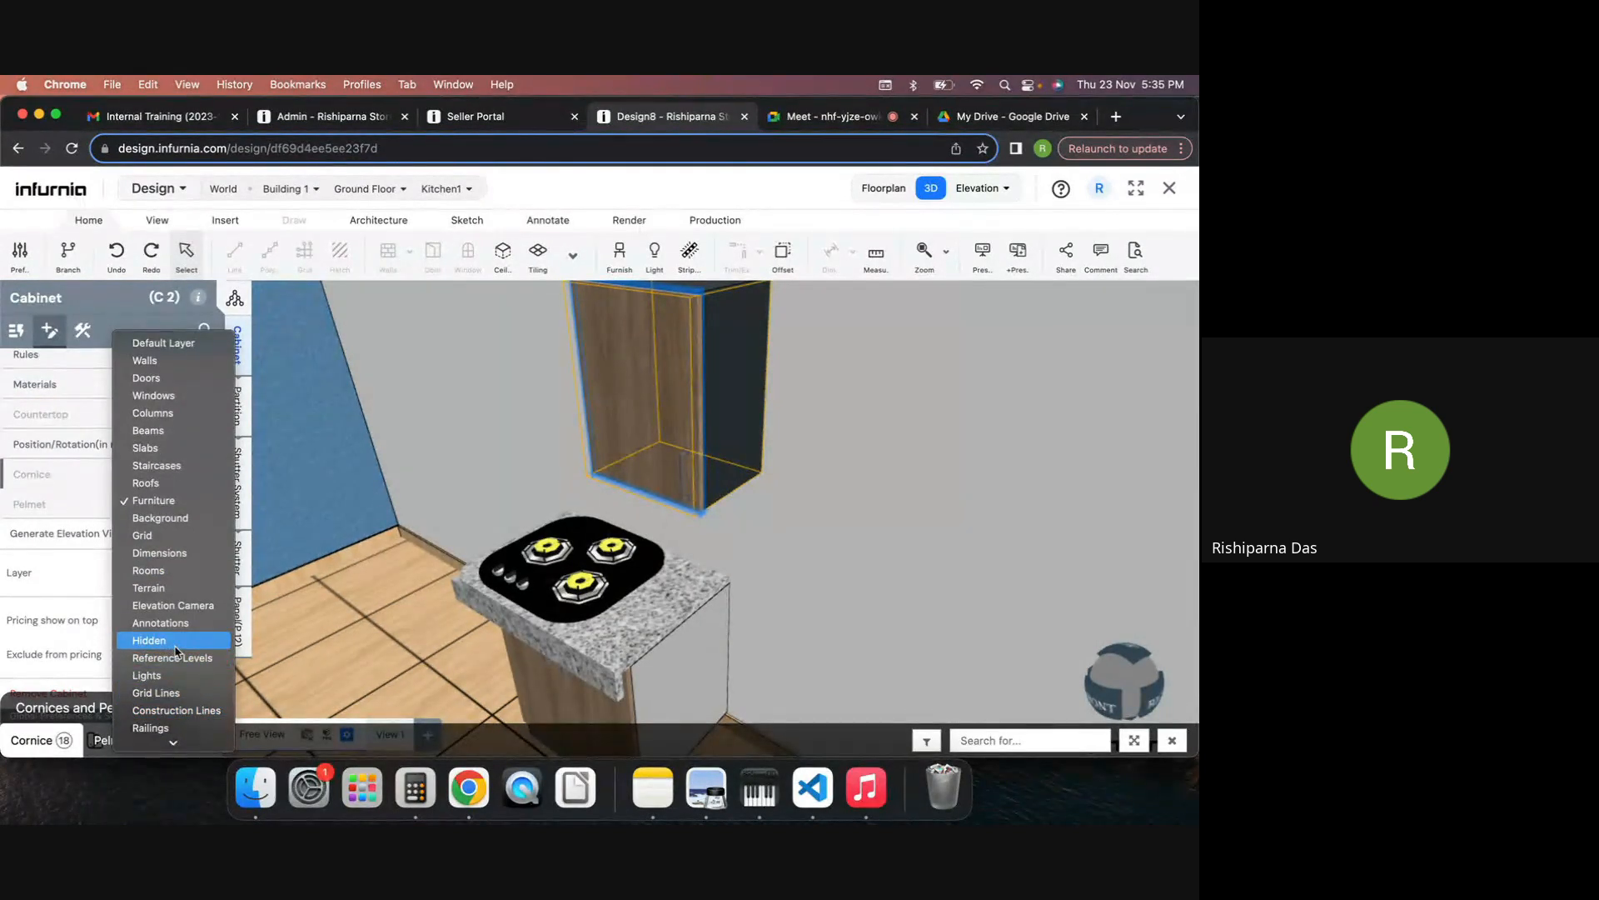
click(175, 644)
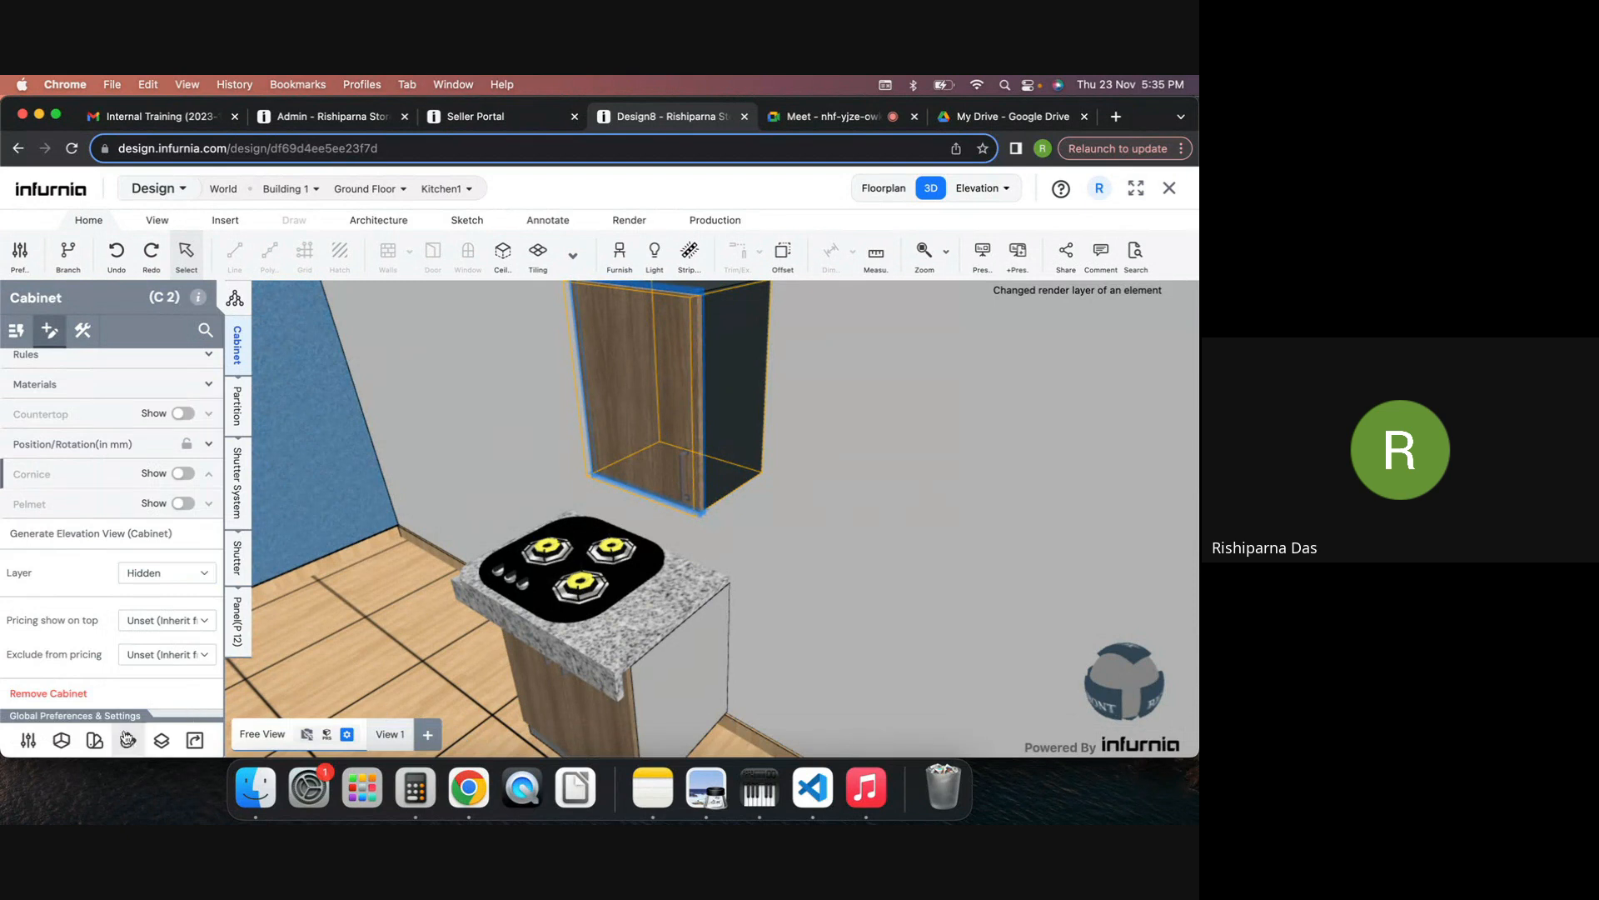
Step: Turn the Hidden layer's visibility off and back on in the Default Set layer set
click(162, 739)
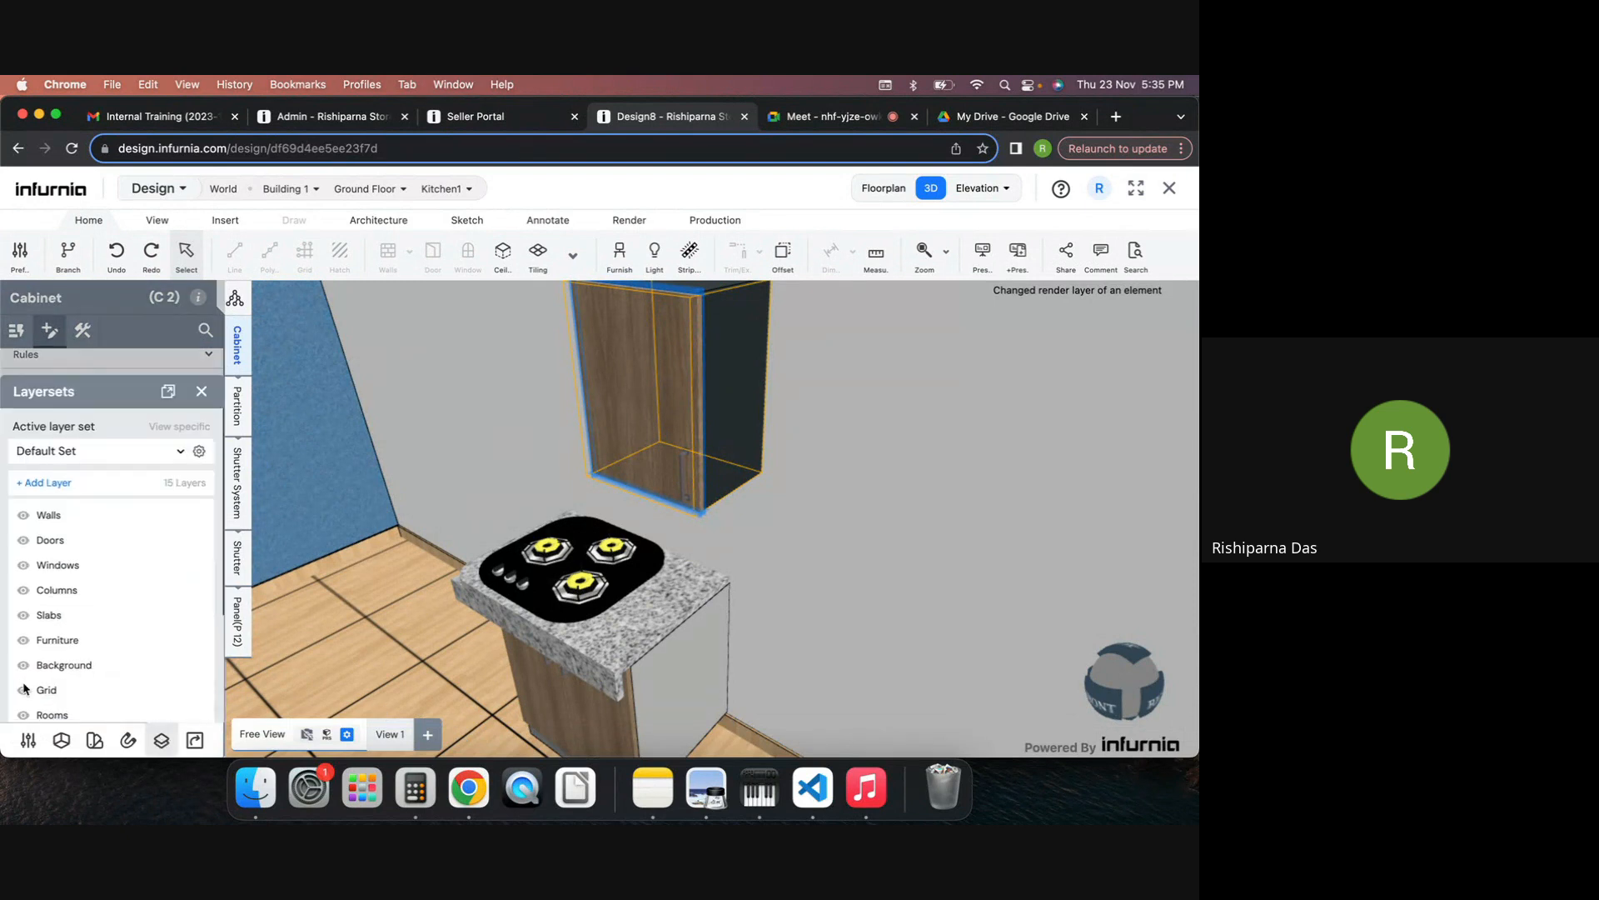
scroll(23, 688, down, 3)
click(24, 627)
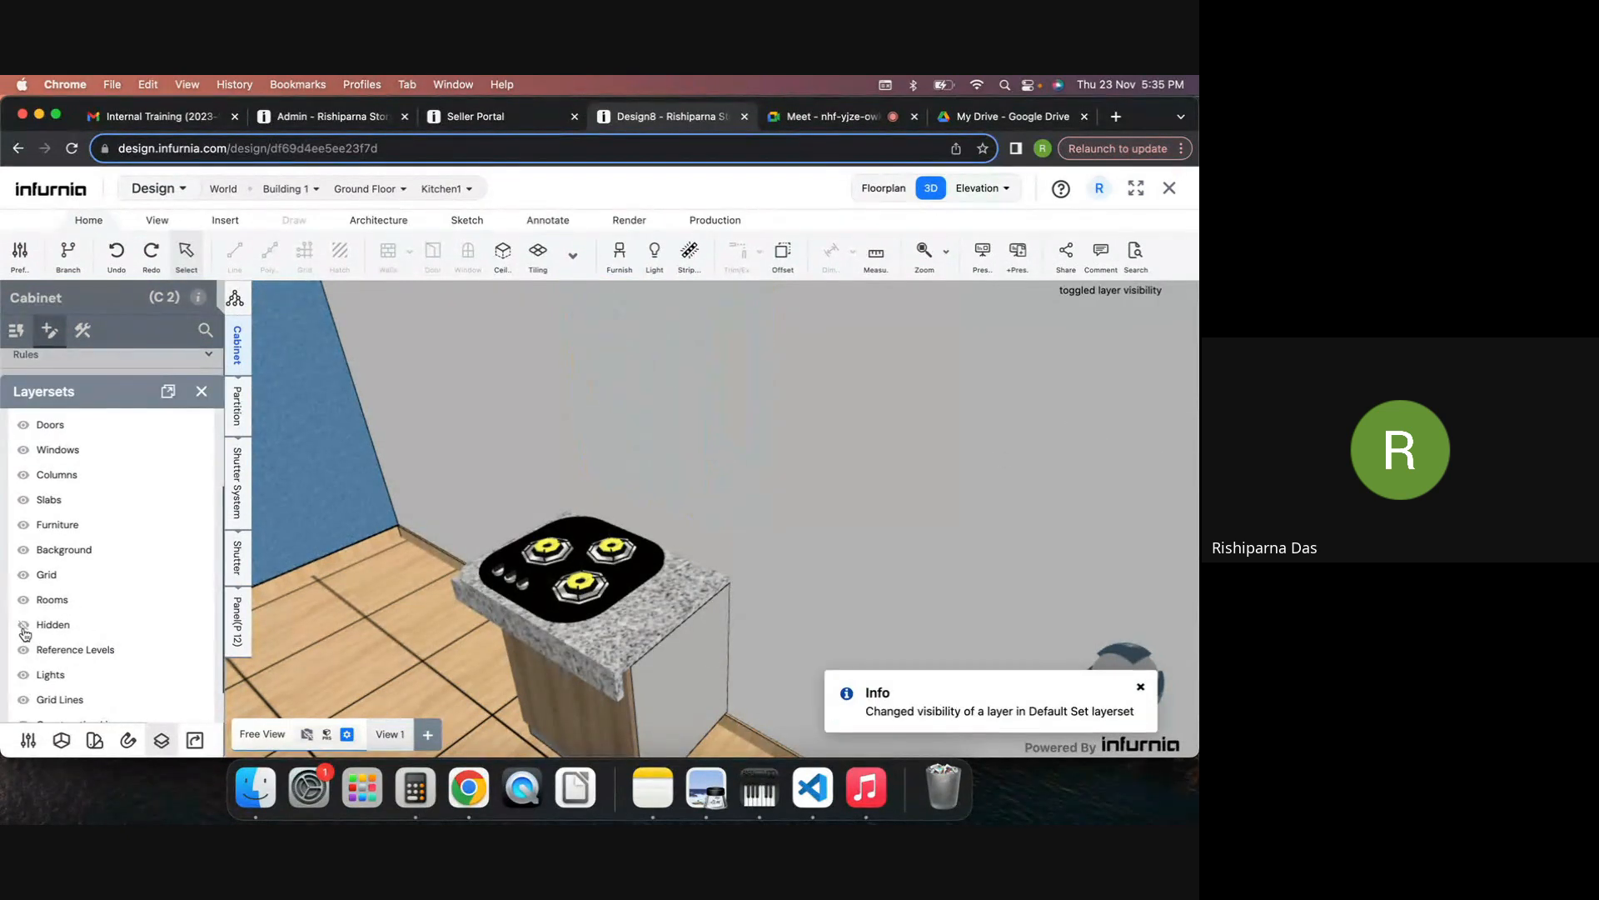
click(23, 626)
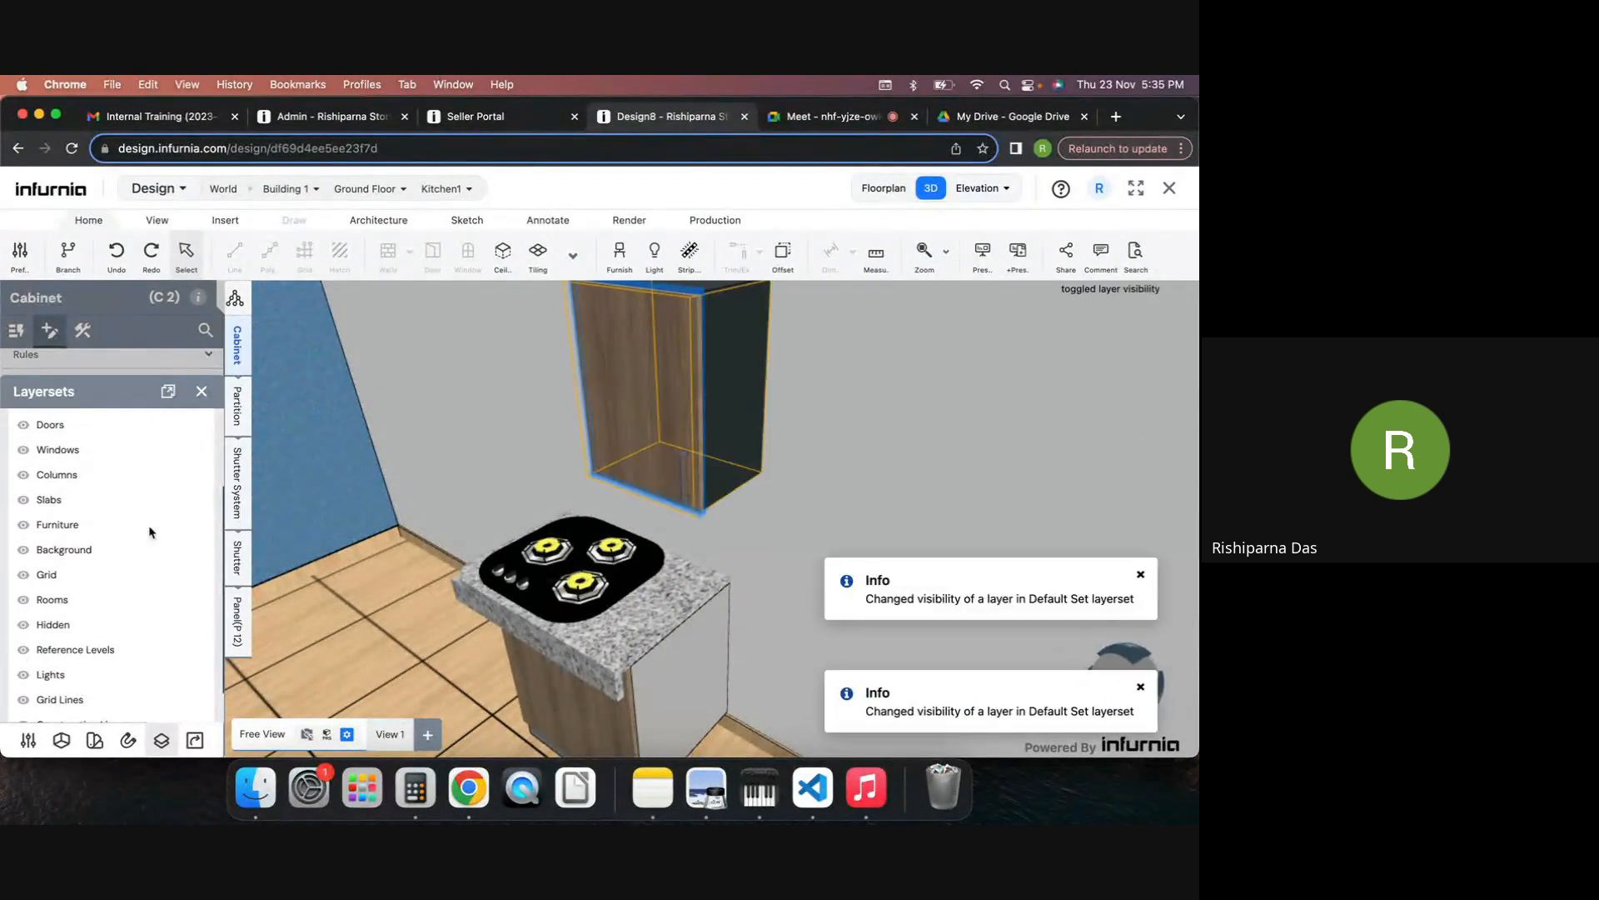
click(202, 392)
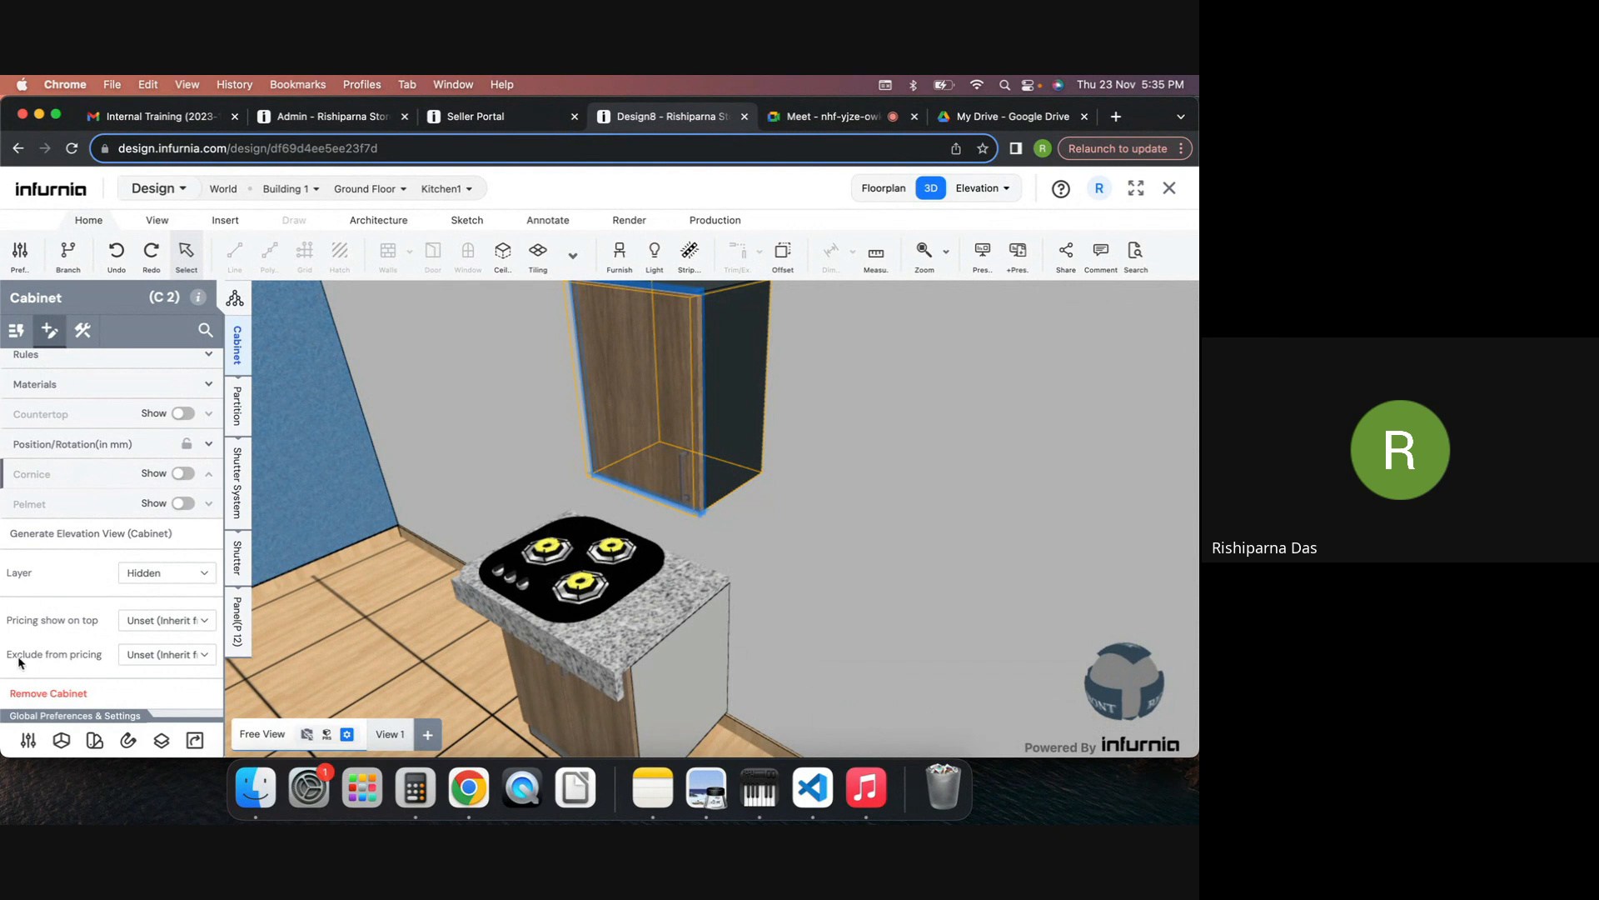
Step: Review the wall cabinet's options for excluding it from pricing and showing its pricing on top
click(177, 655)
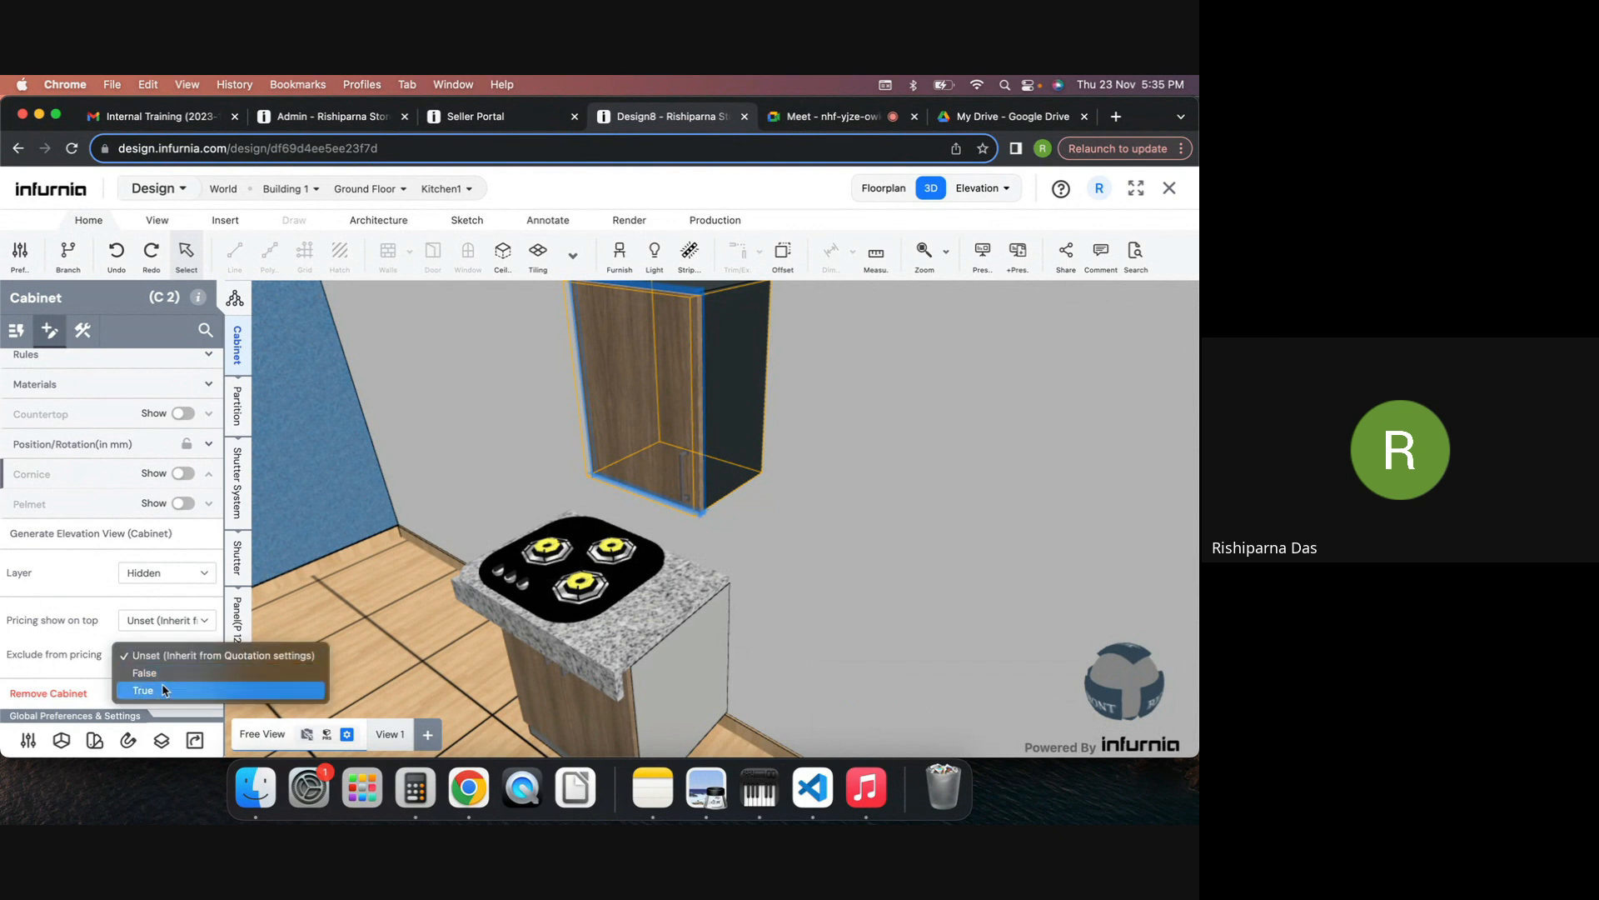
click(93, 673)
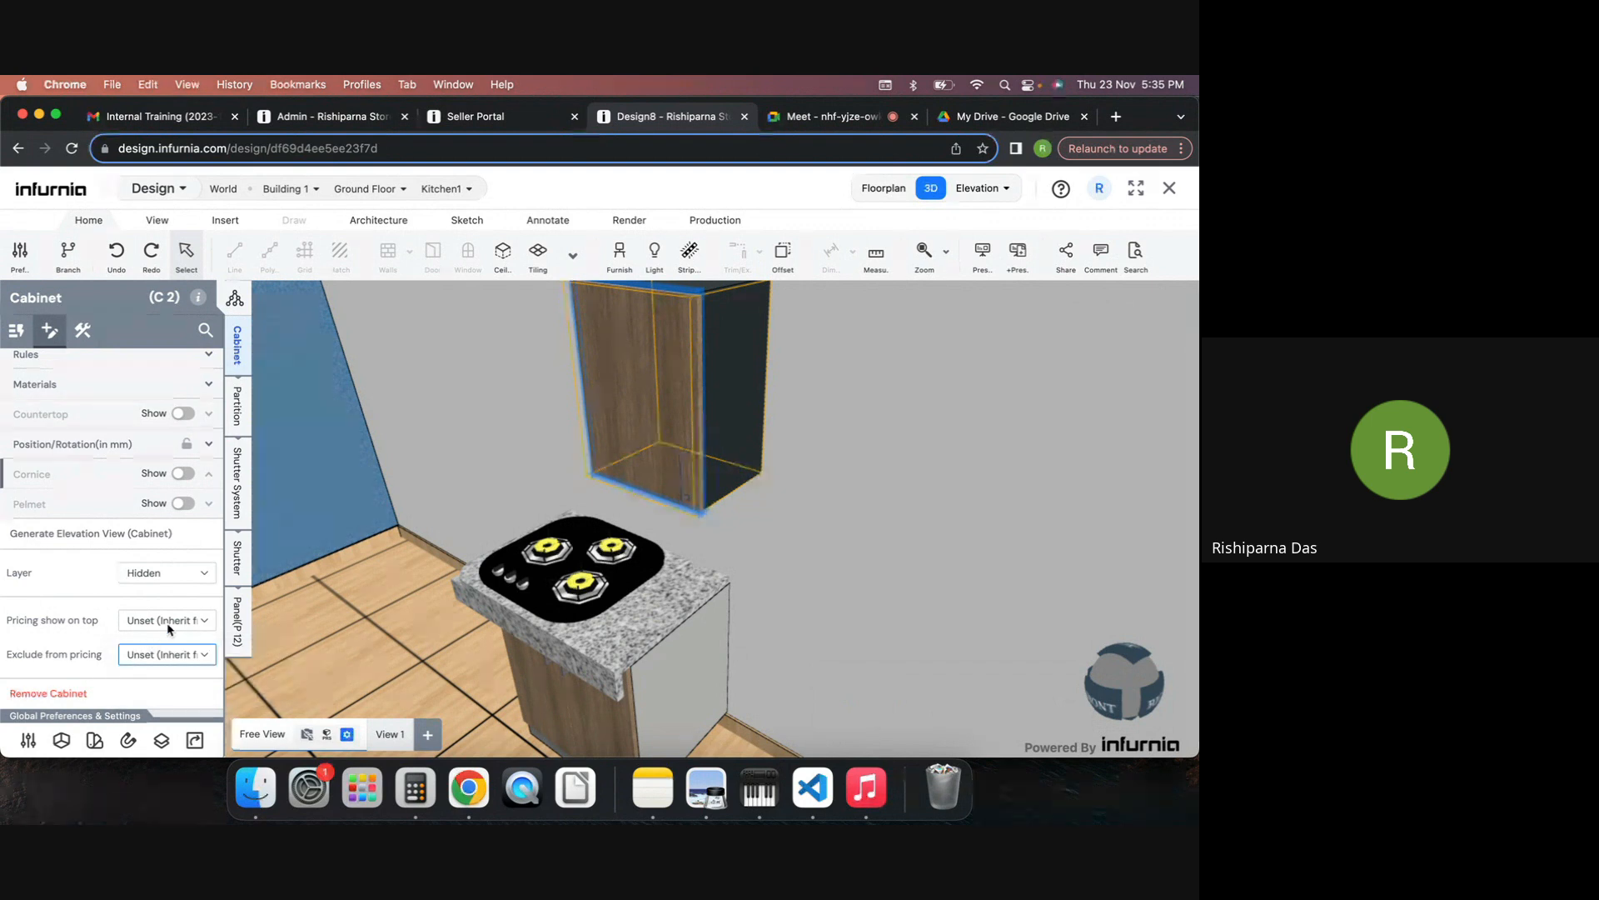
click(182, 628)
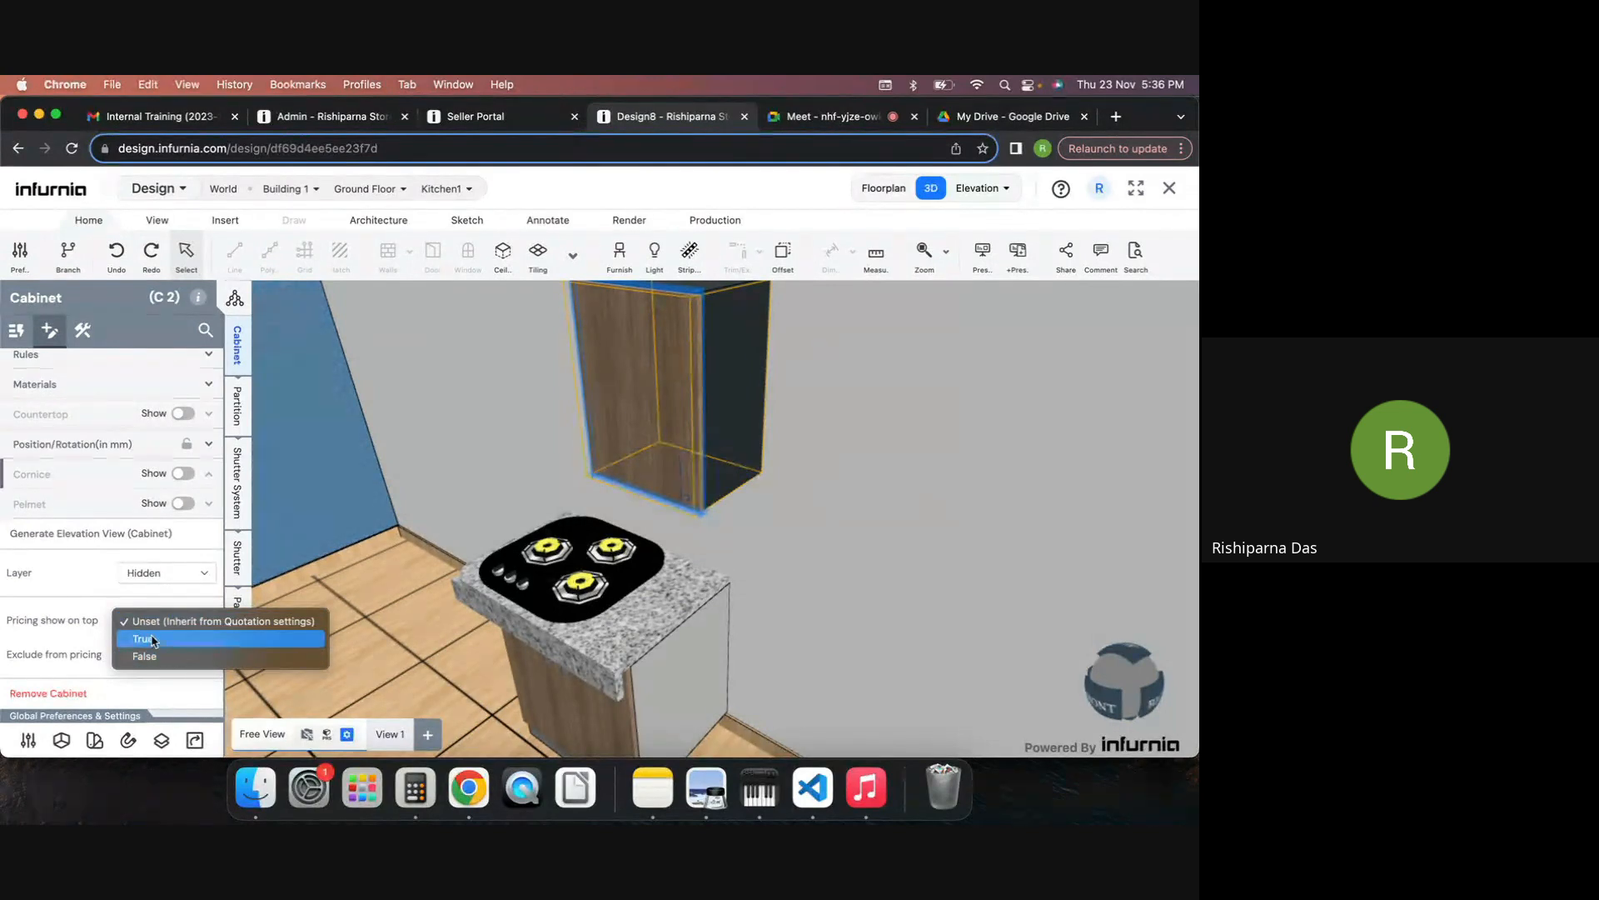
click(84, 636)
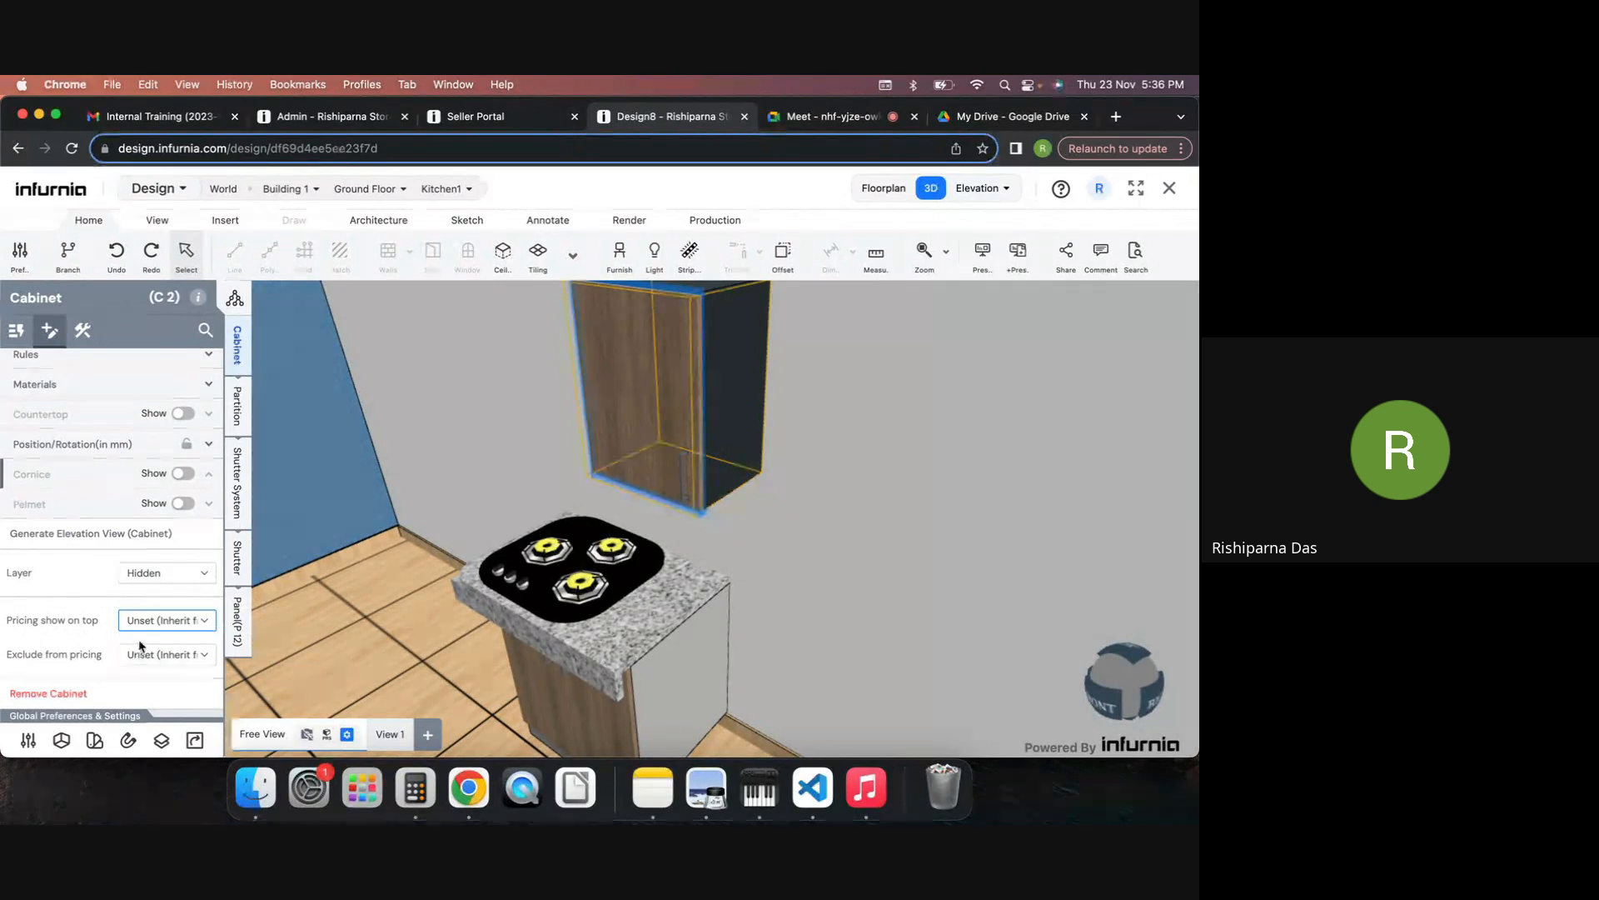
scroll(107, 616, up, 1)
scroll(103, 633, up, 1)
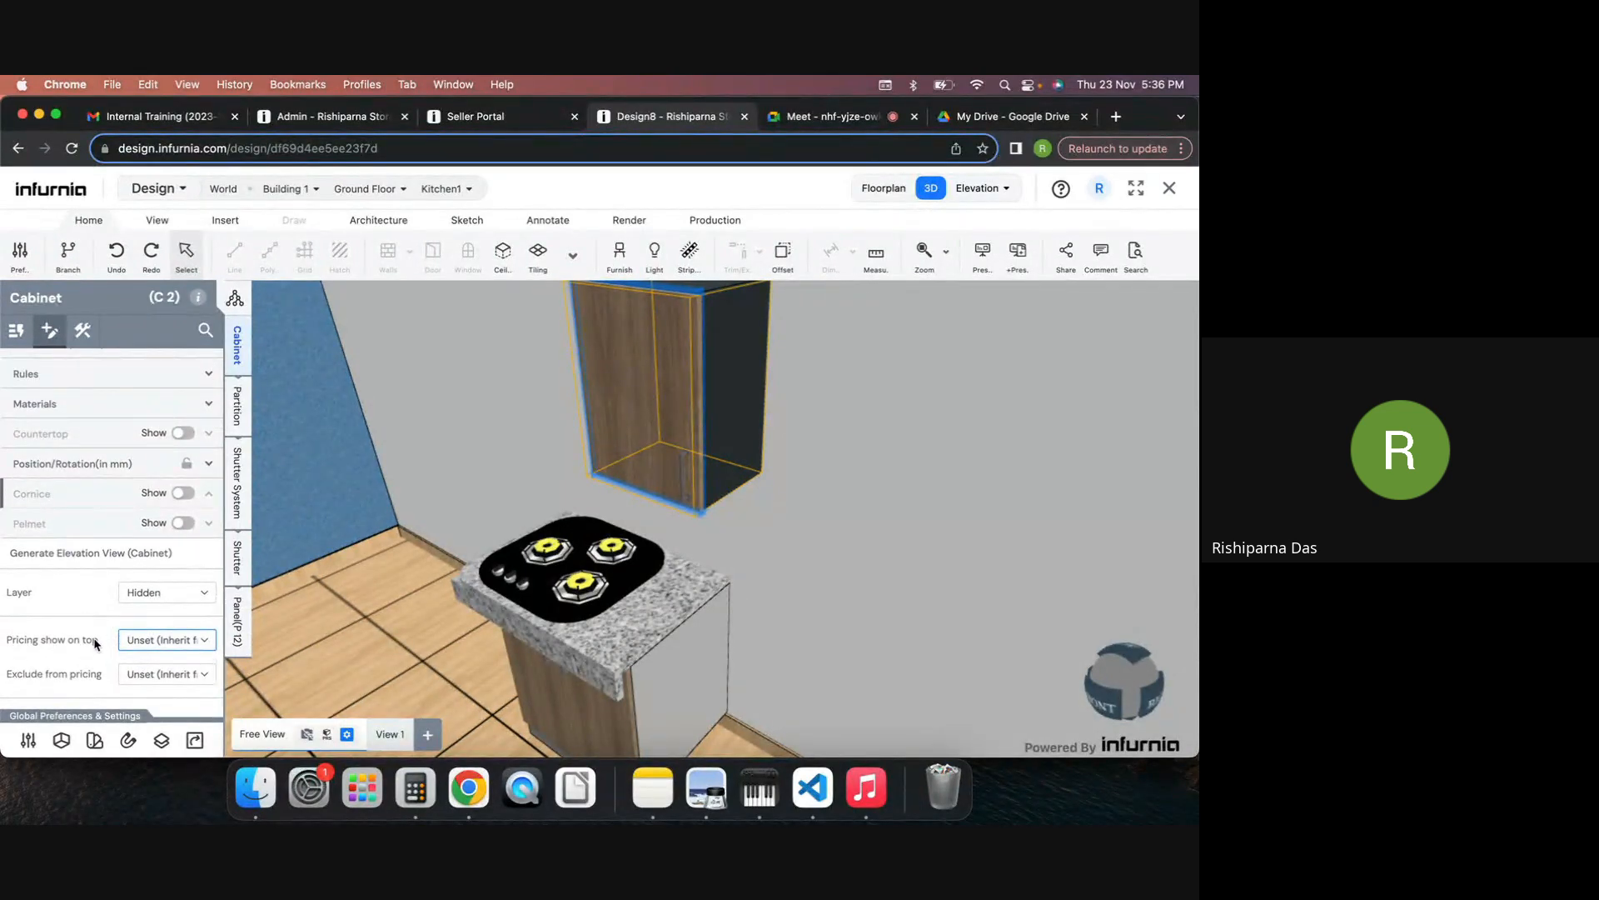
Step: Review the wall cabinet's default partition settings
click(82, 331)
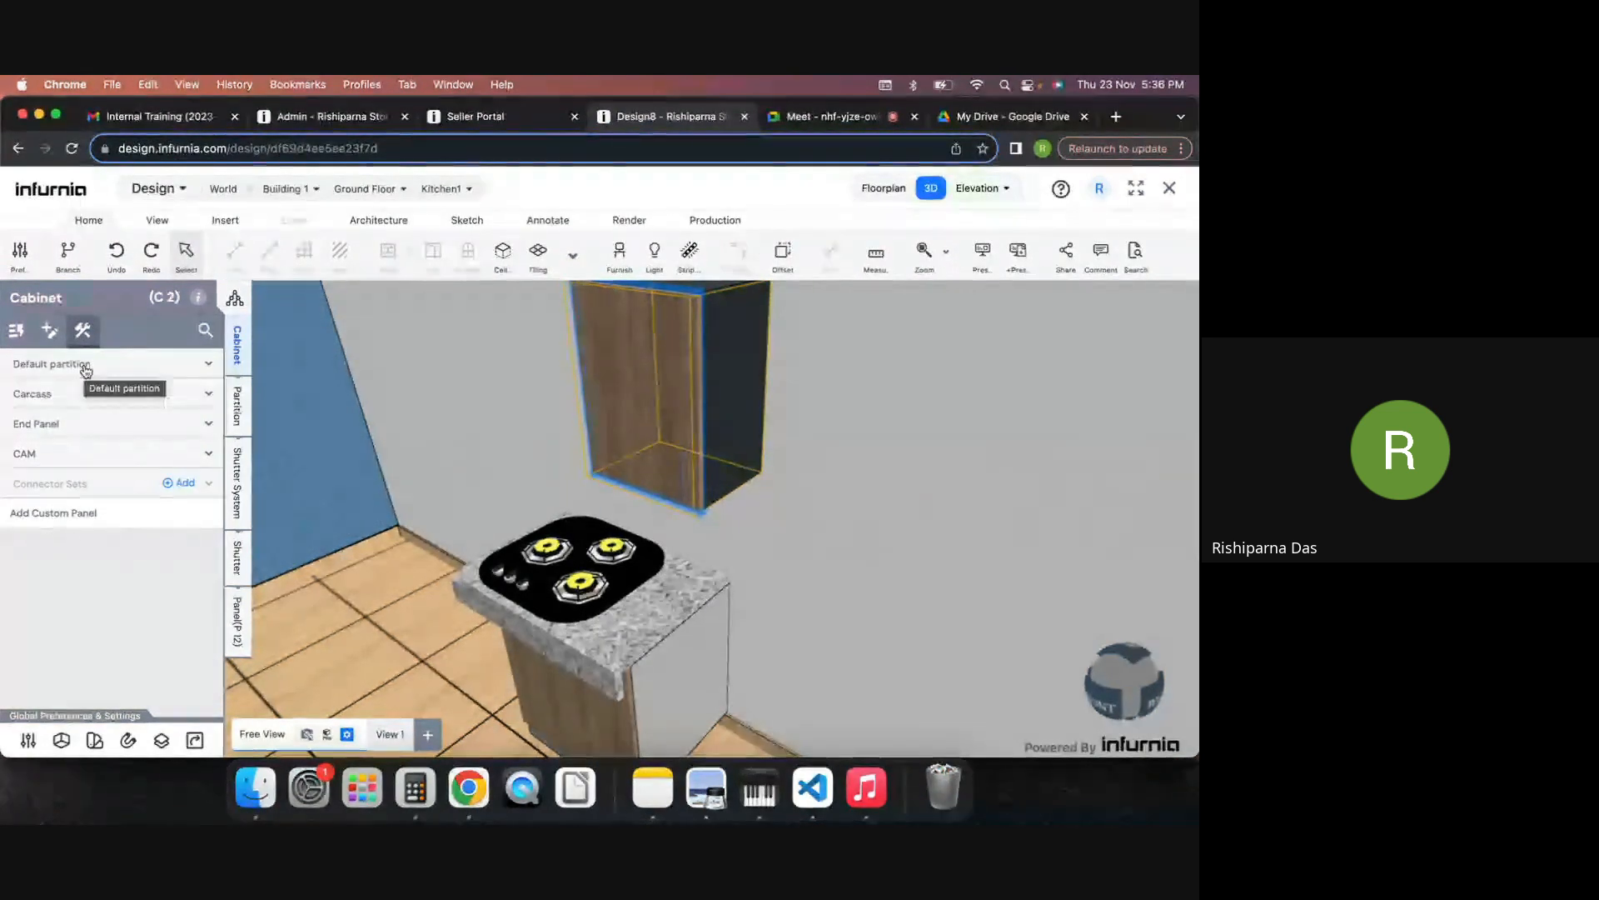
click(87, 365)
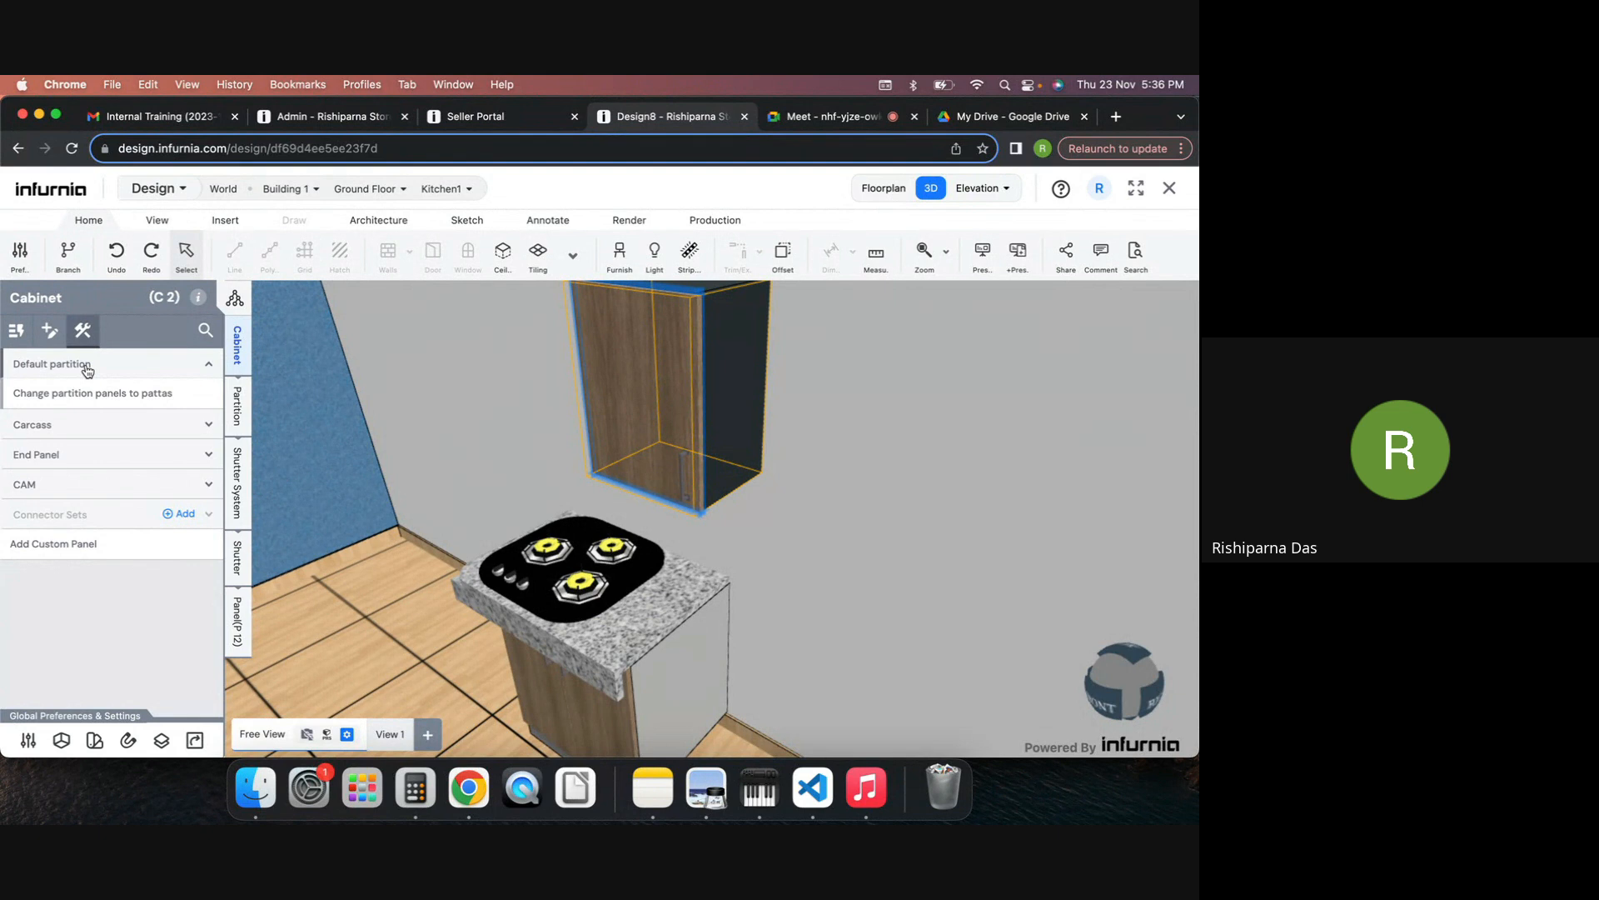
click(86, 365)
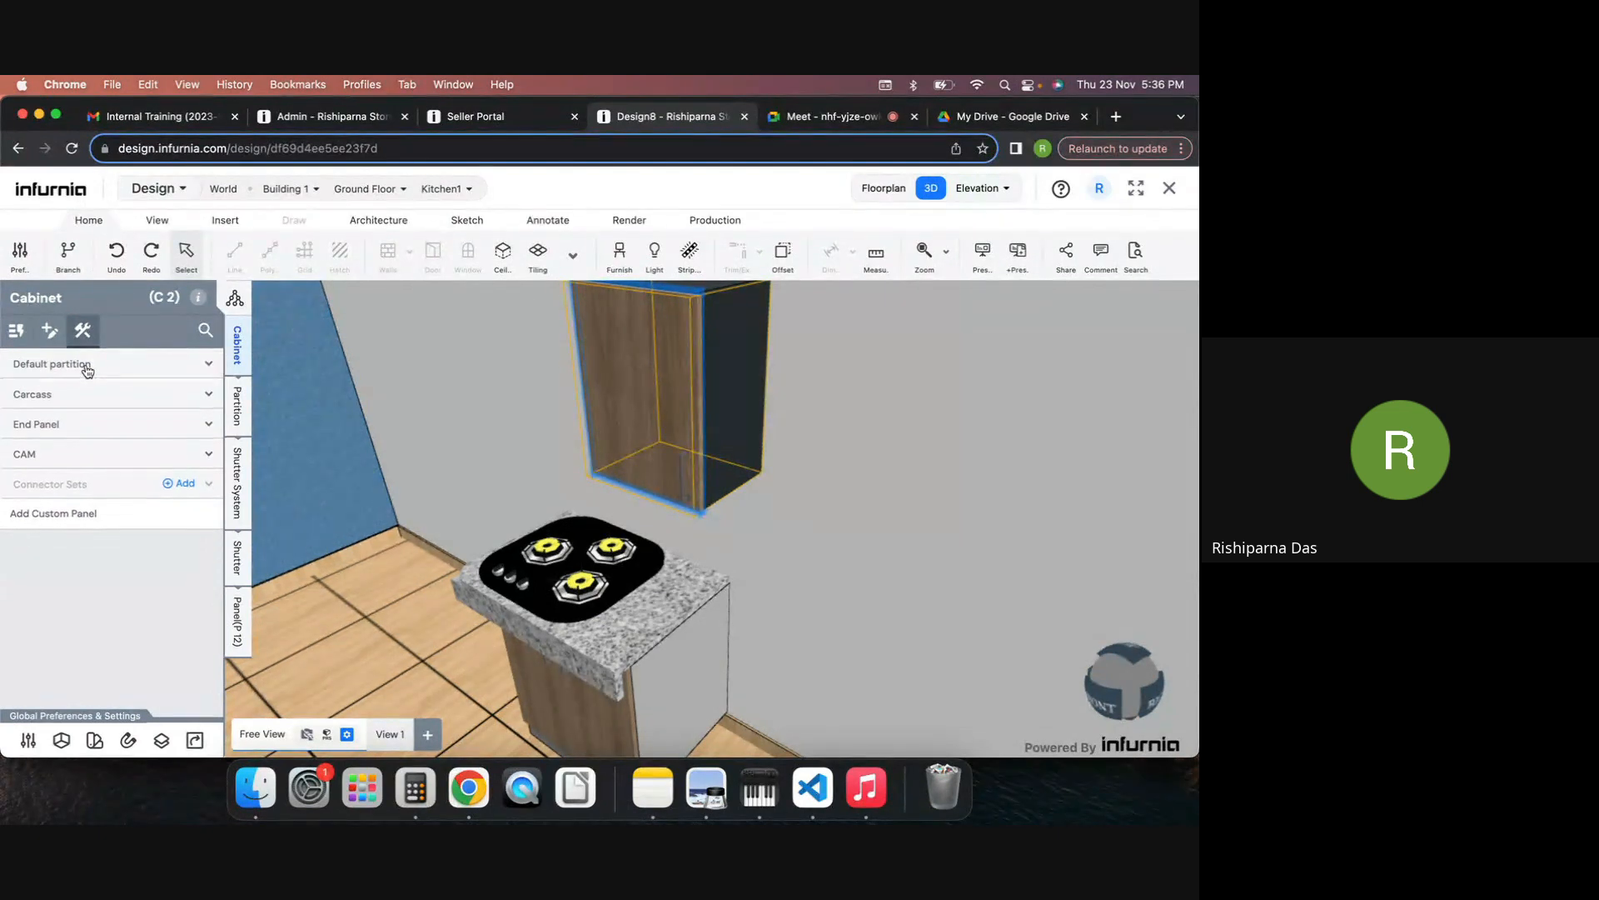
Step: Hide the wall cabinet's top carcass panel, inspect the open carcass, and show the panel again
click(70, 396)
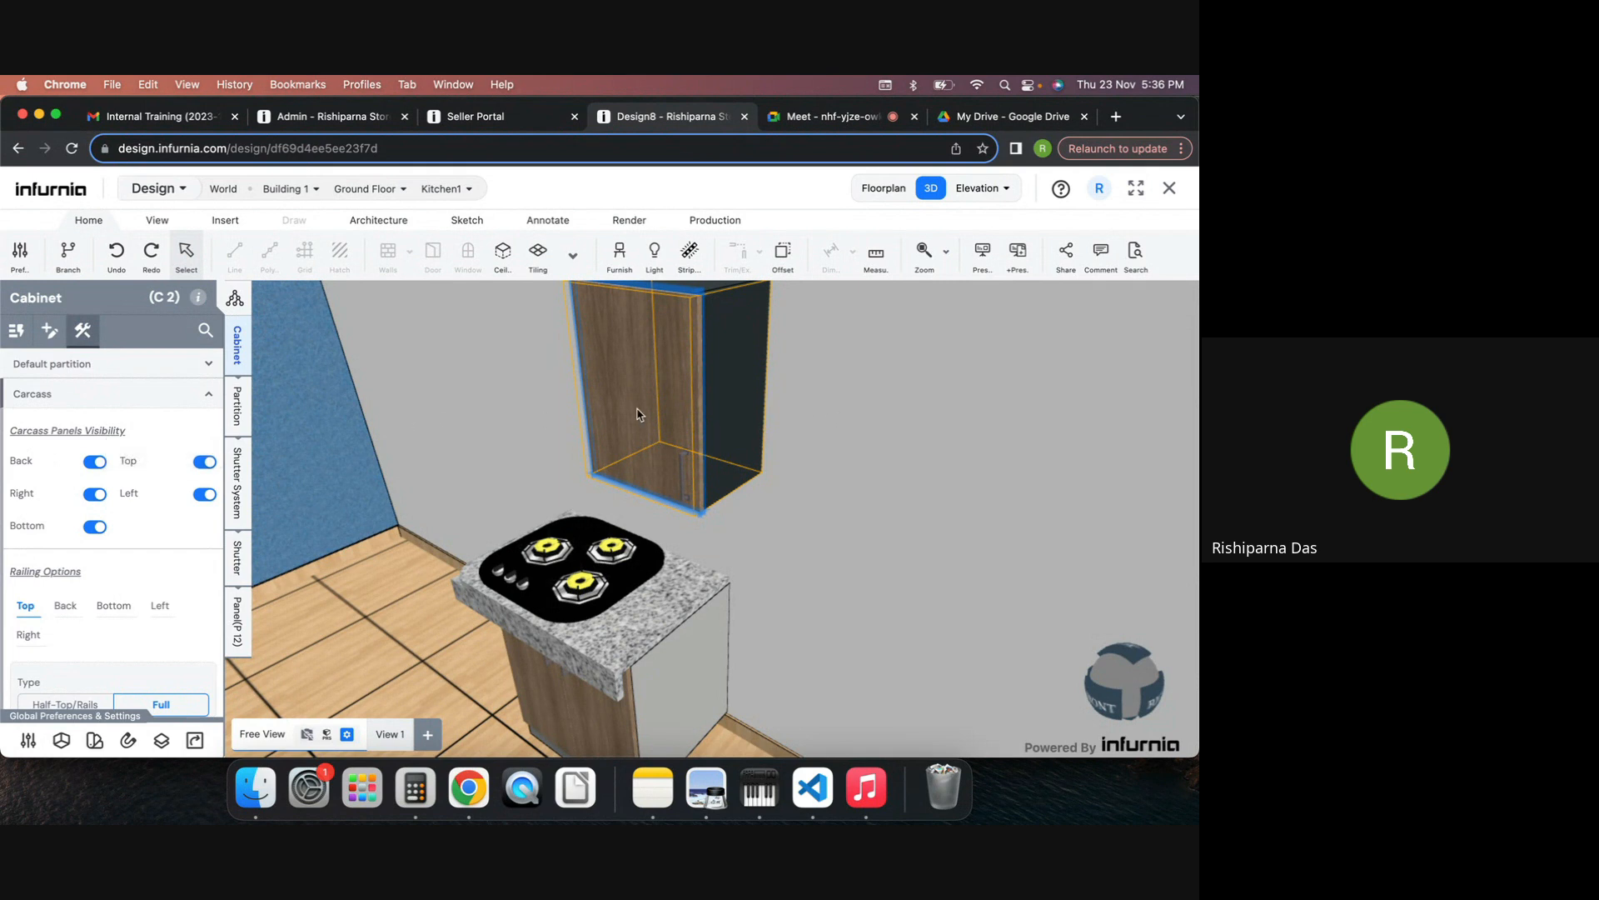
drag(810, 462, 774, 543)
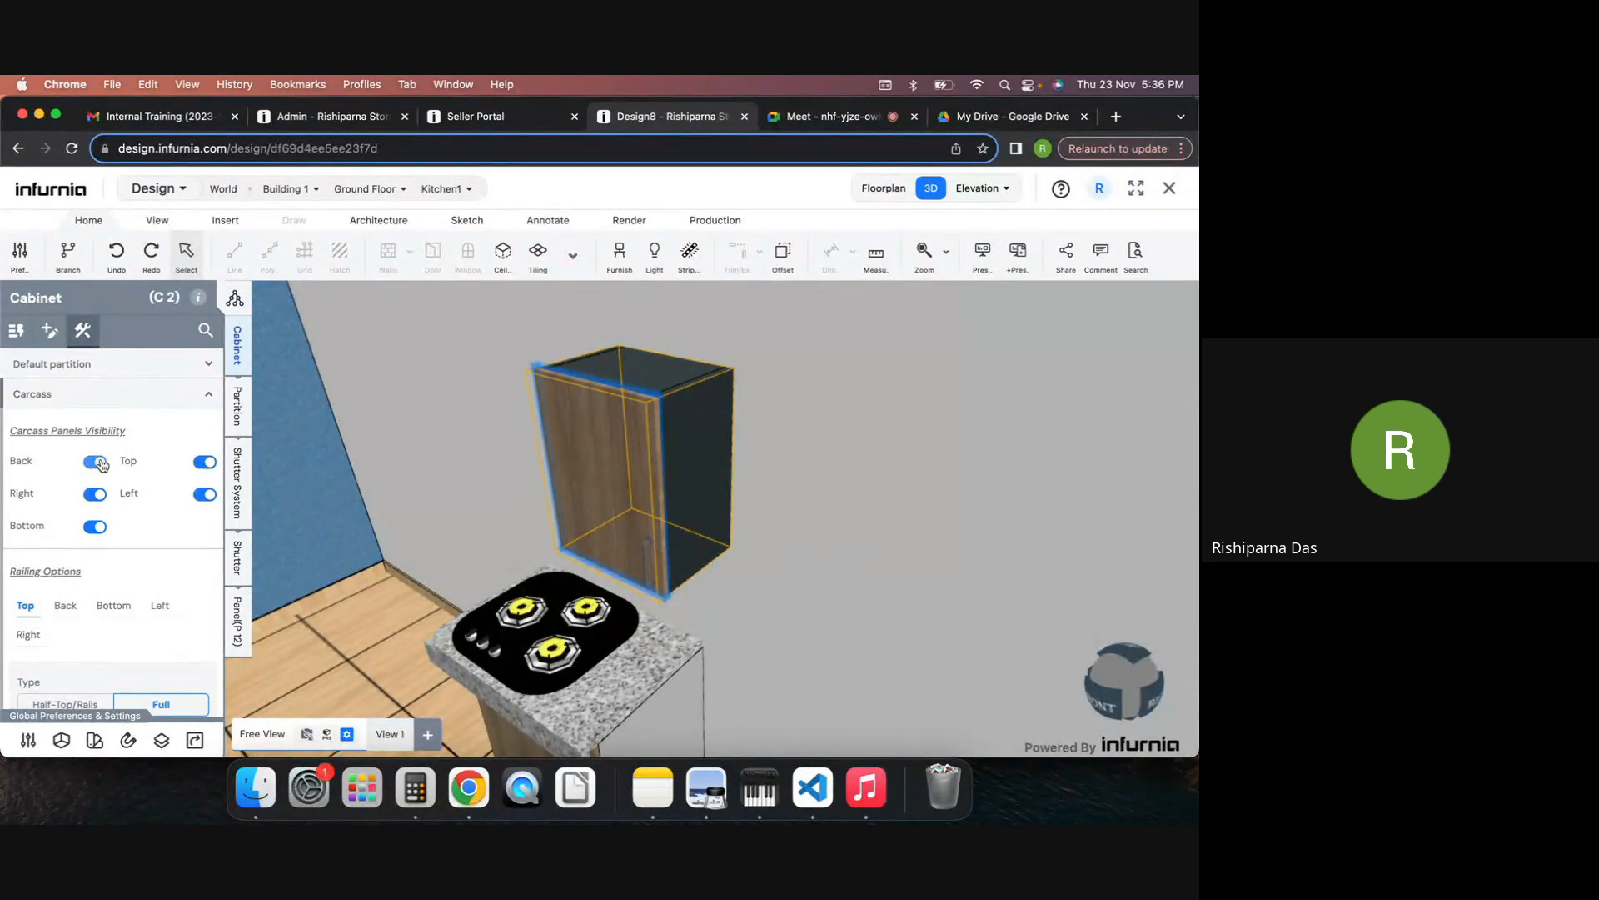
click(206, 463)
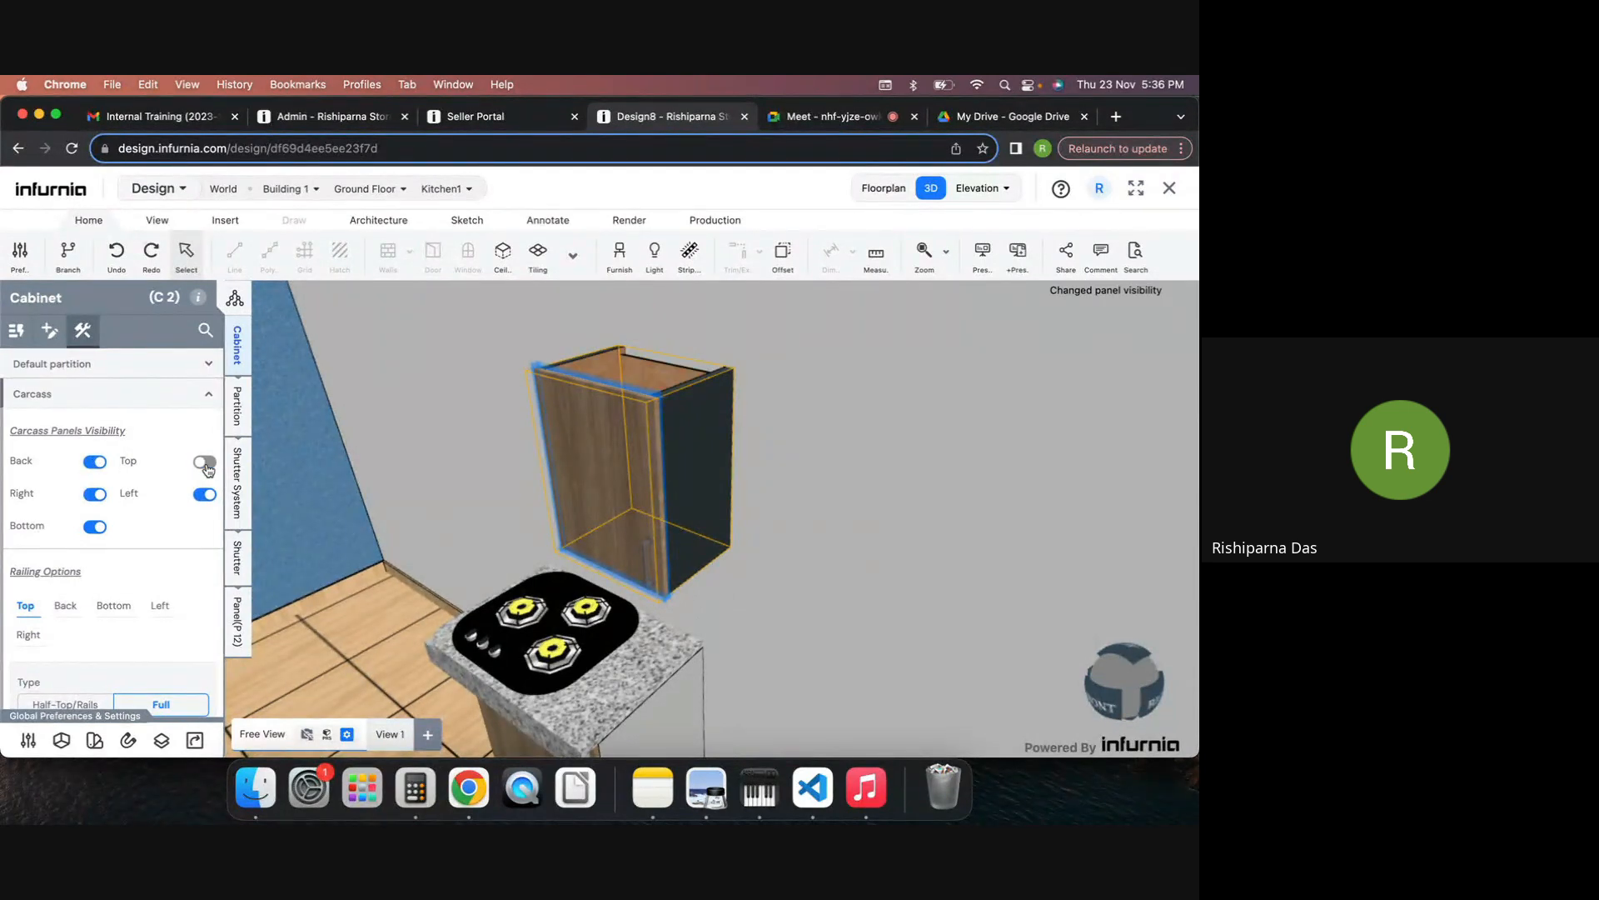
drag(778, 457, 609, 534)
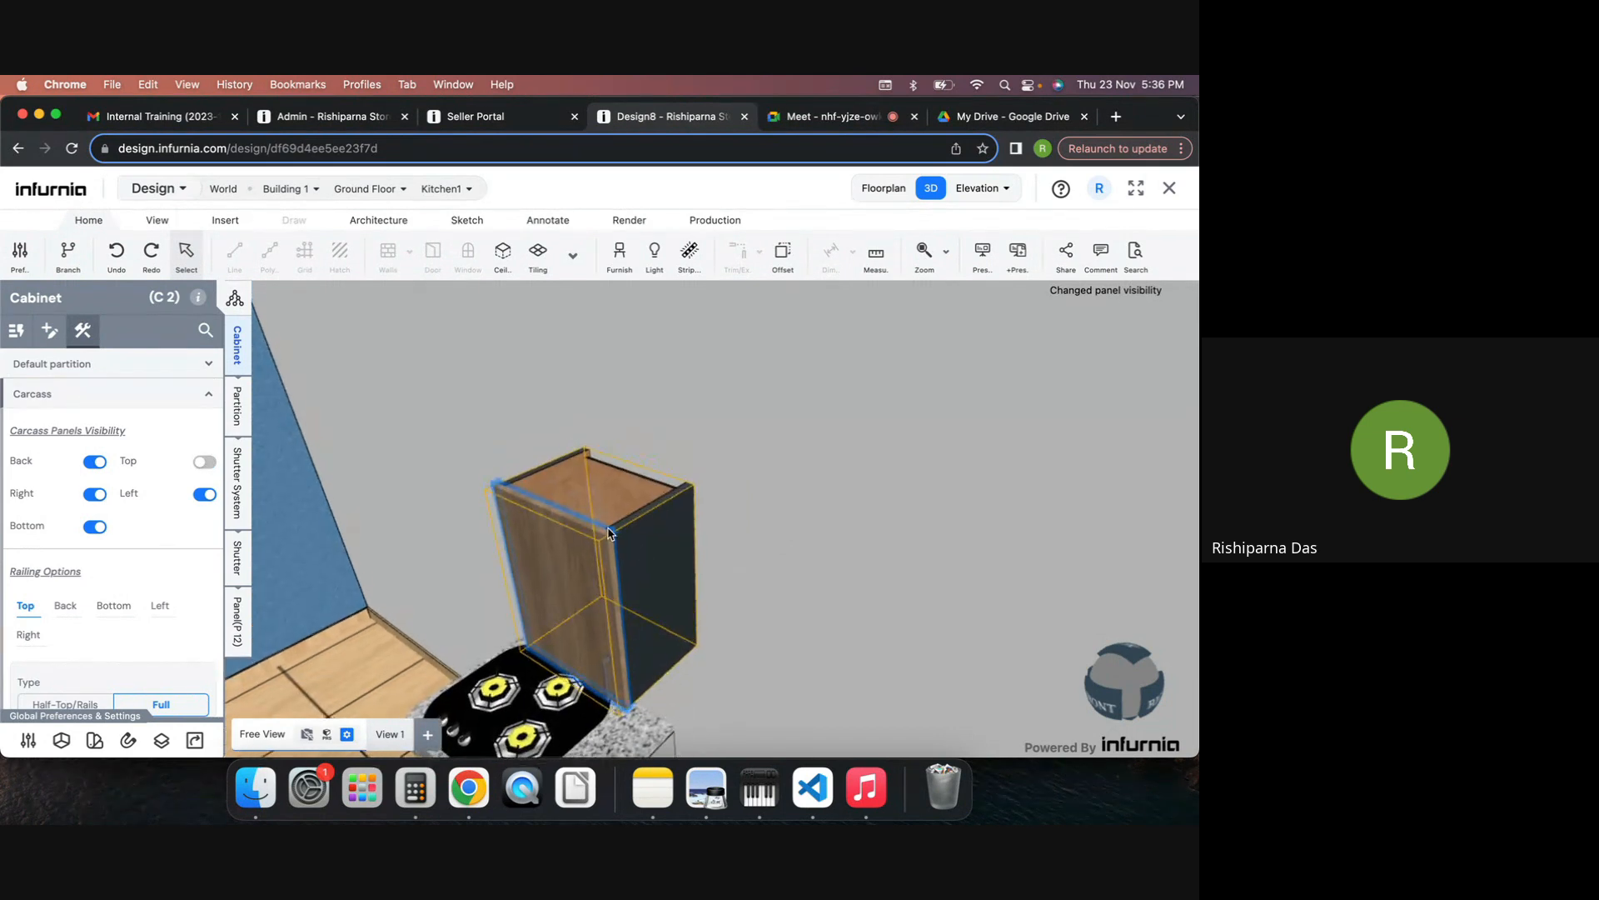
click(204, 463)
drag(733, 565, 680, 563)
Step: Remove the countertop from the base cabinet under the hob
click(623, 557)
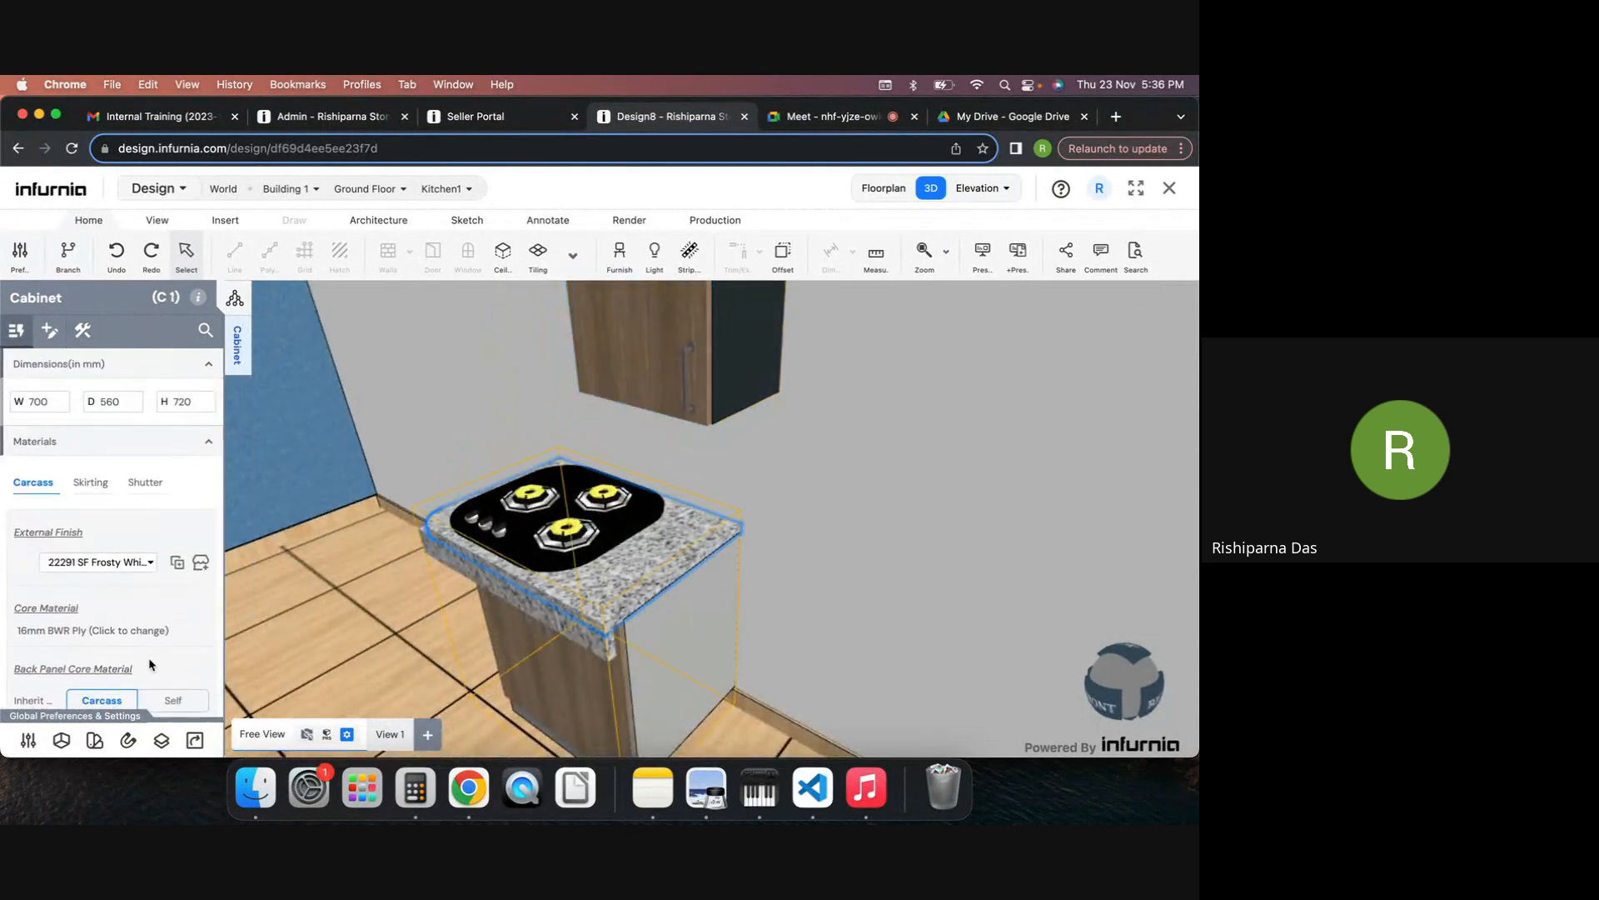
scroll(148, 657, down, 5)
click(183, 633)
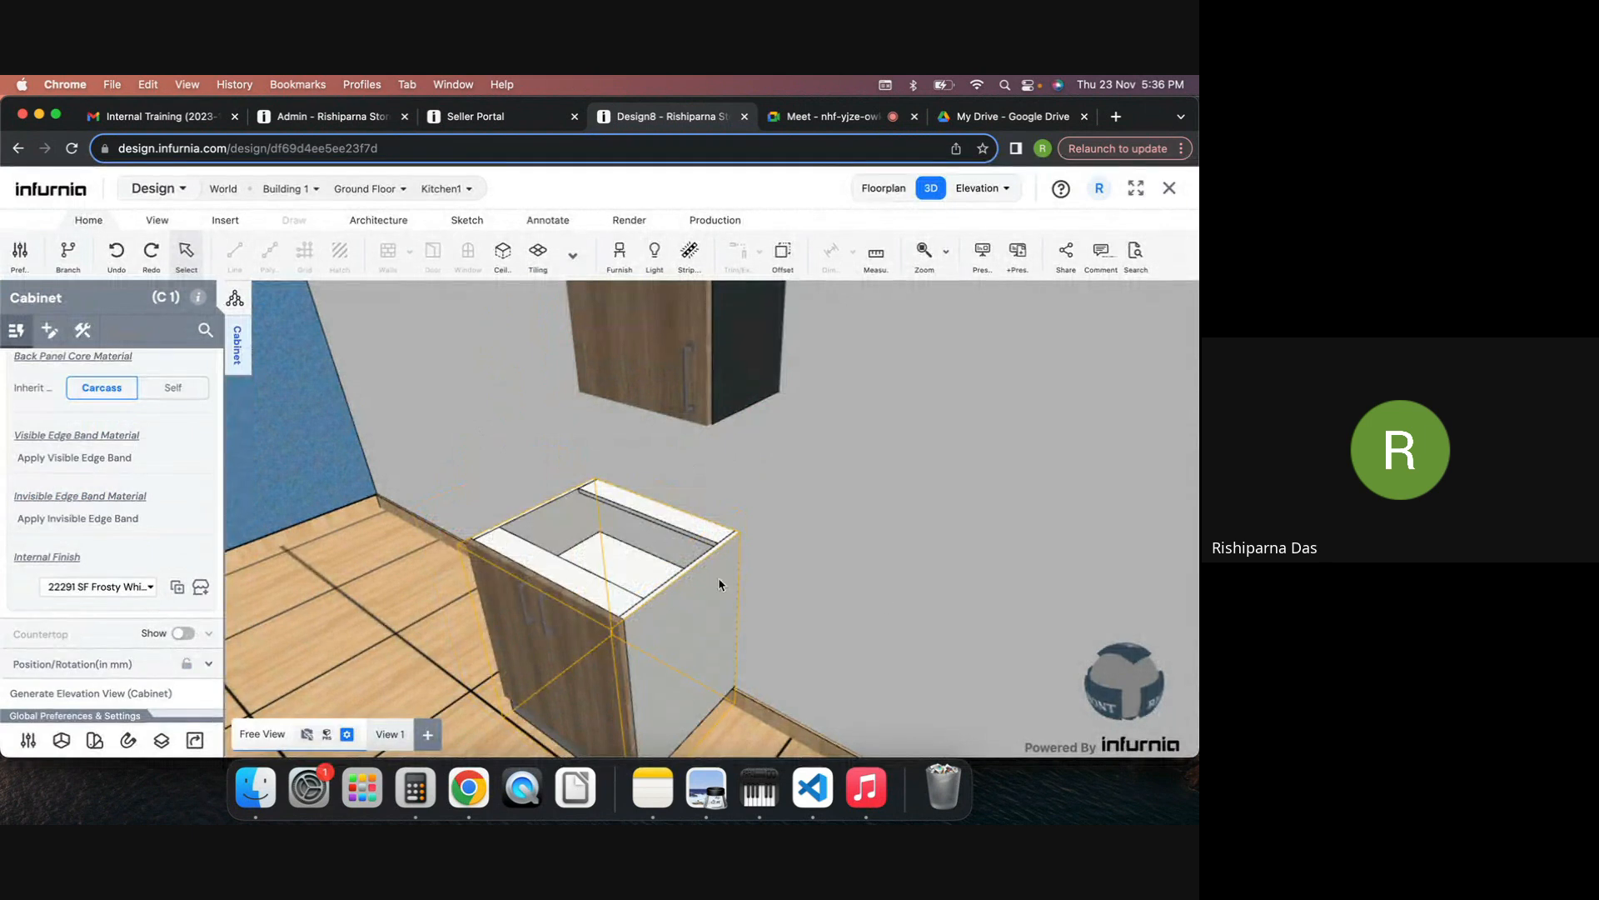
drag(719, 584, 752, 565)
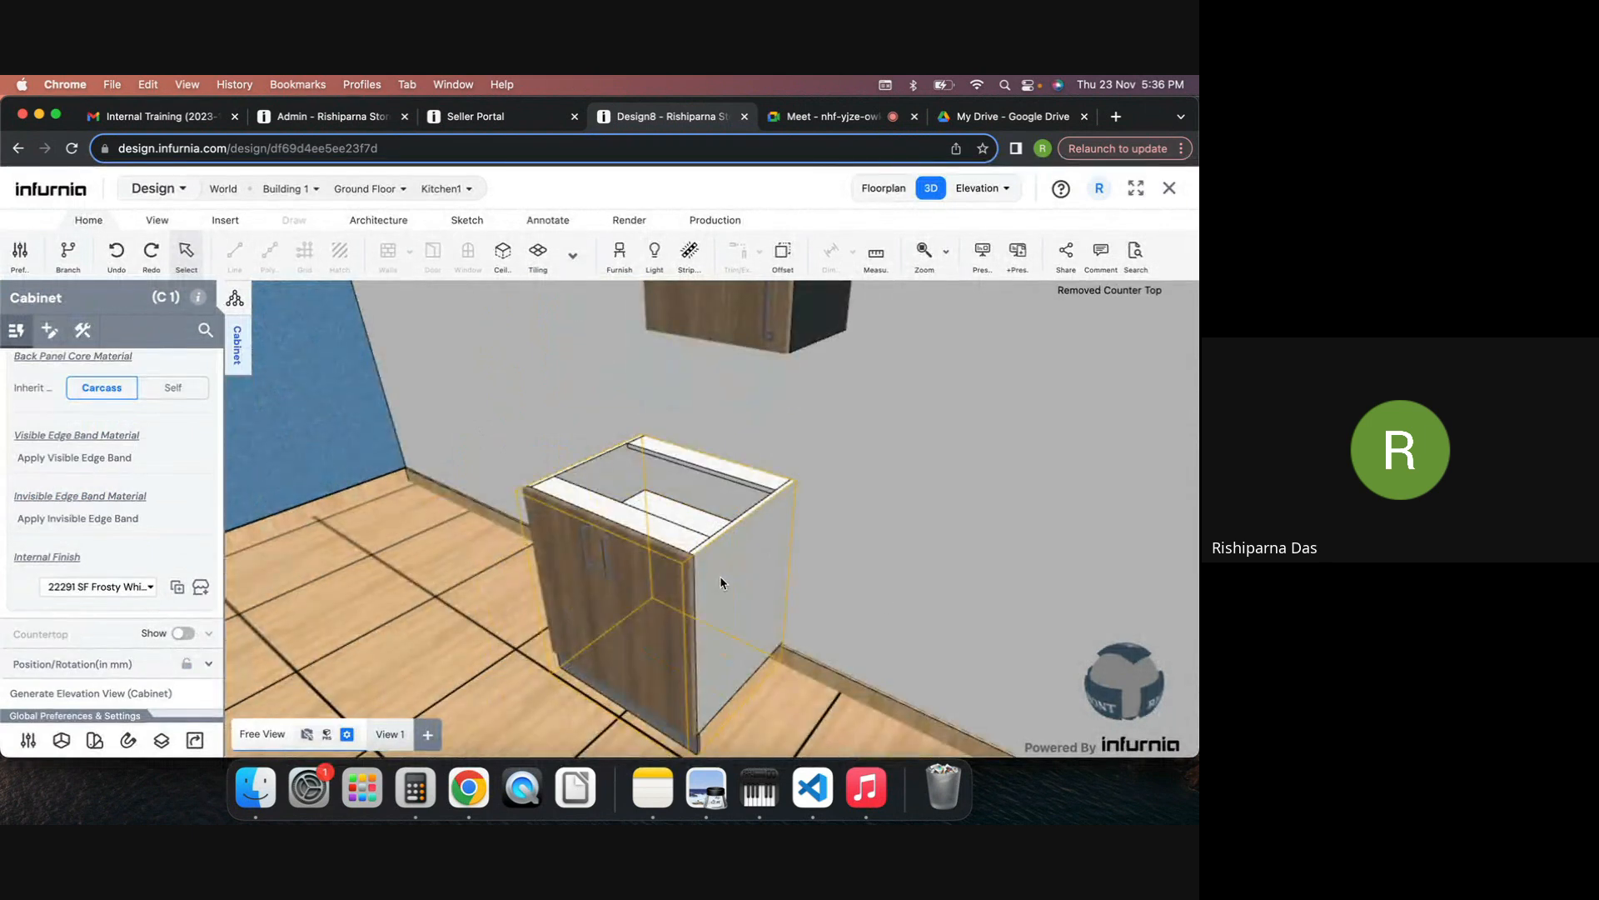
Step: Hide the base cabinet's left carcass panel, inspect the exposed interior, and show the panel again
click(721, 581)
click(49, 330)
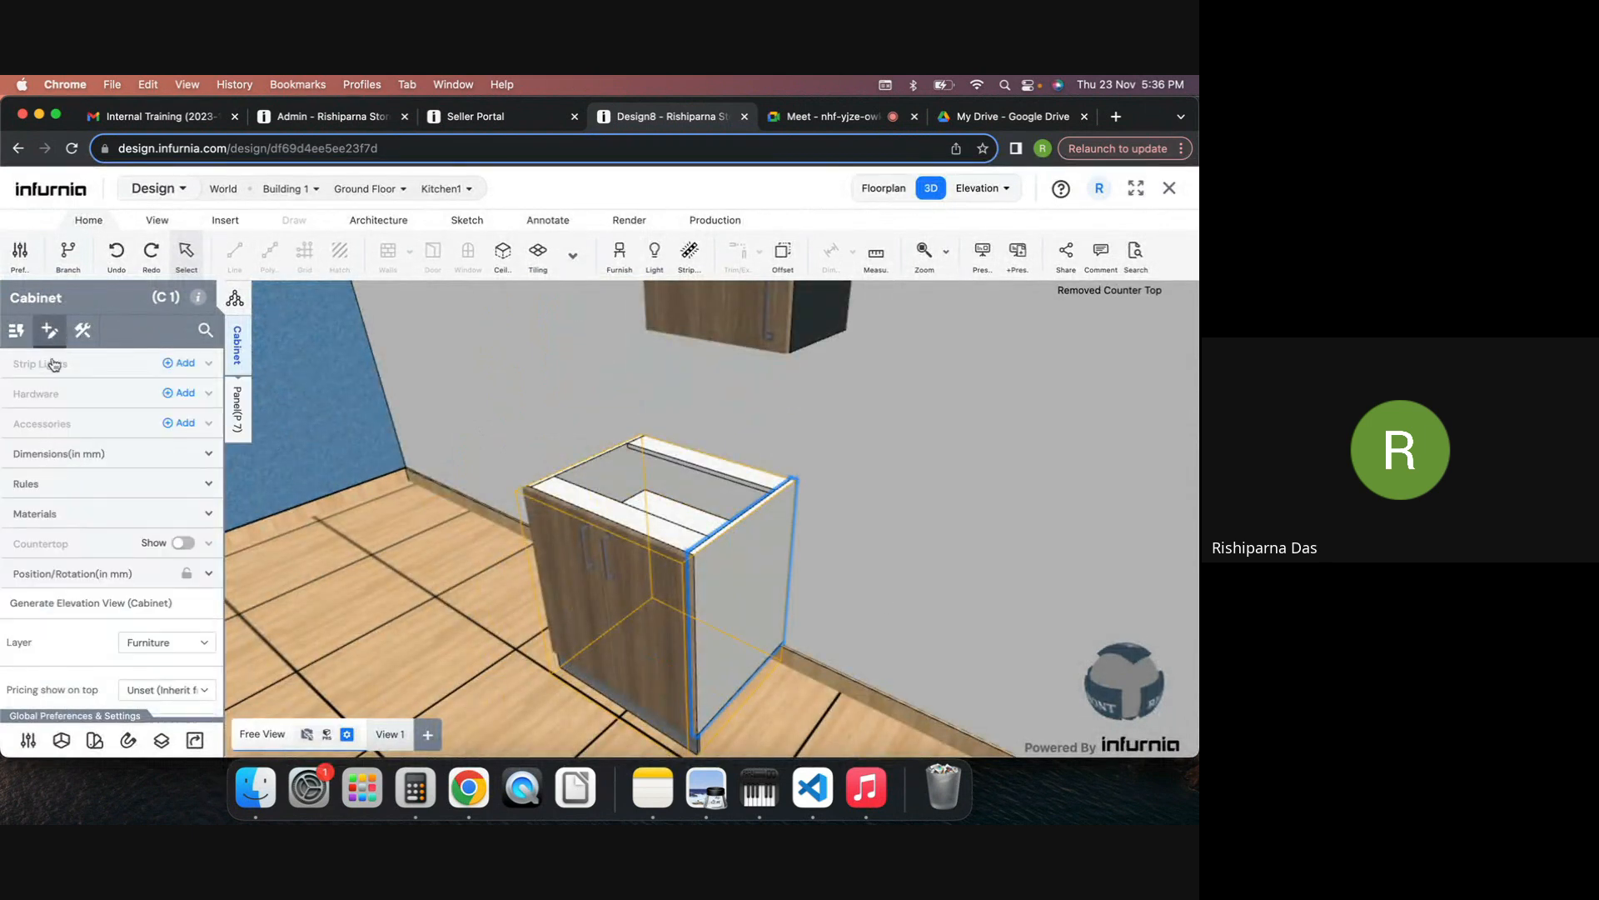
click(82, 330)
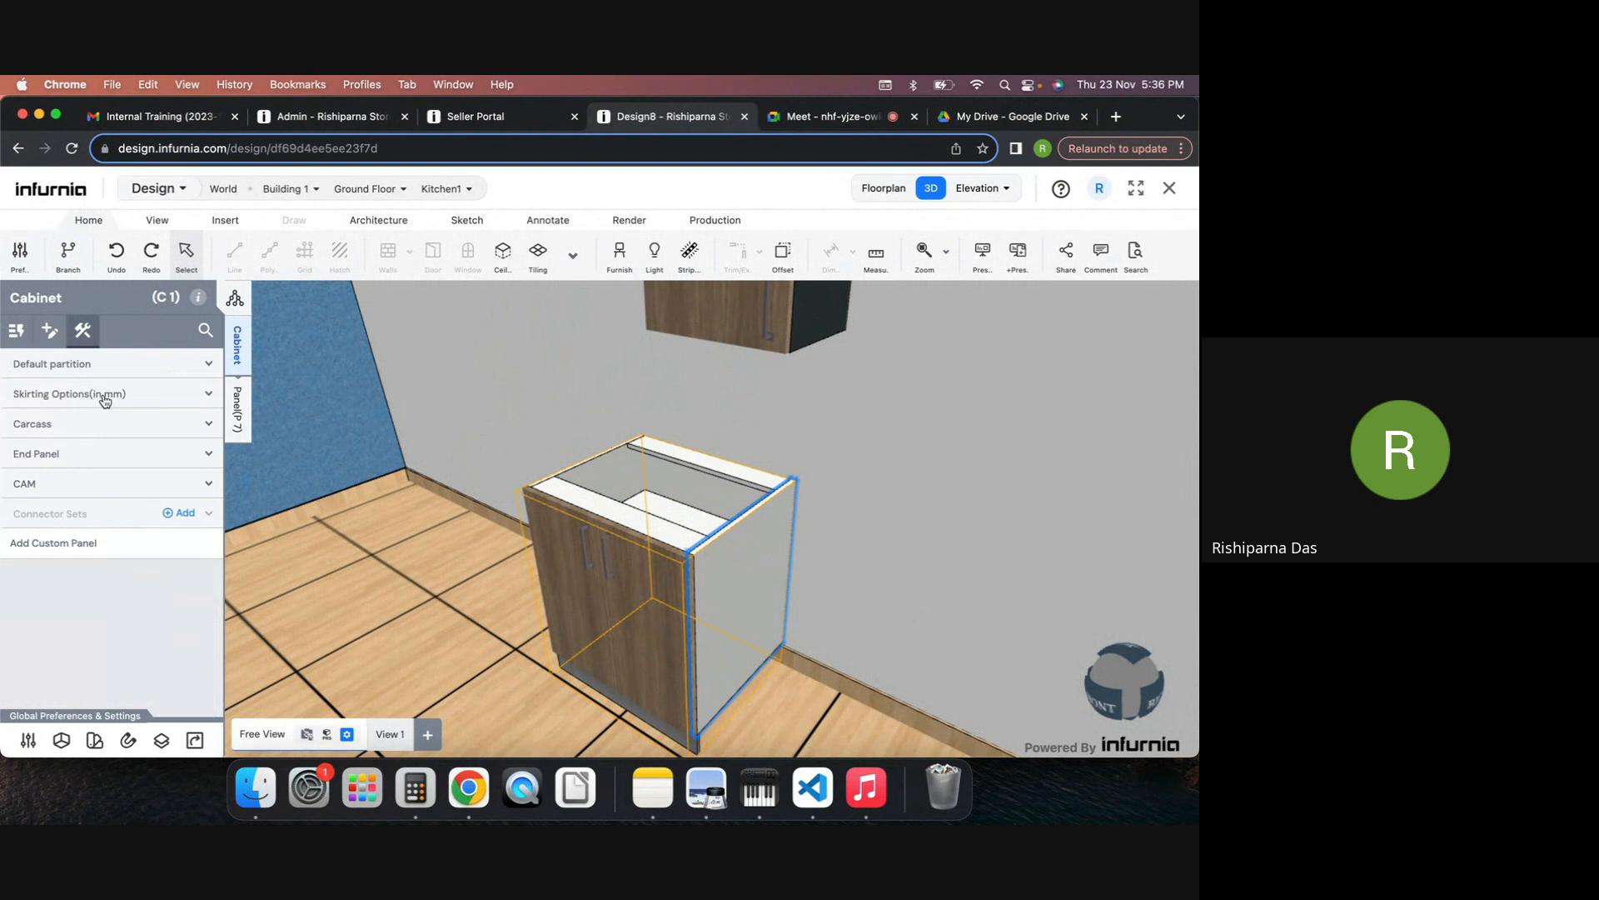
click(76, 429)
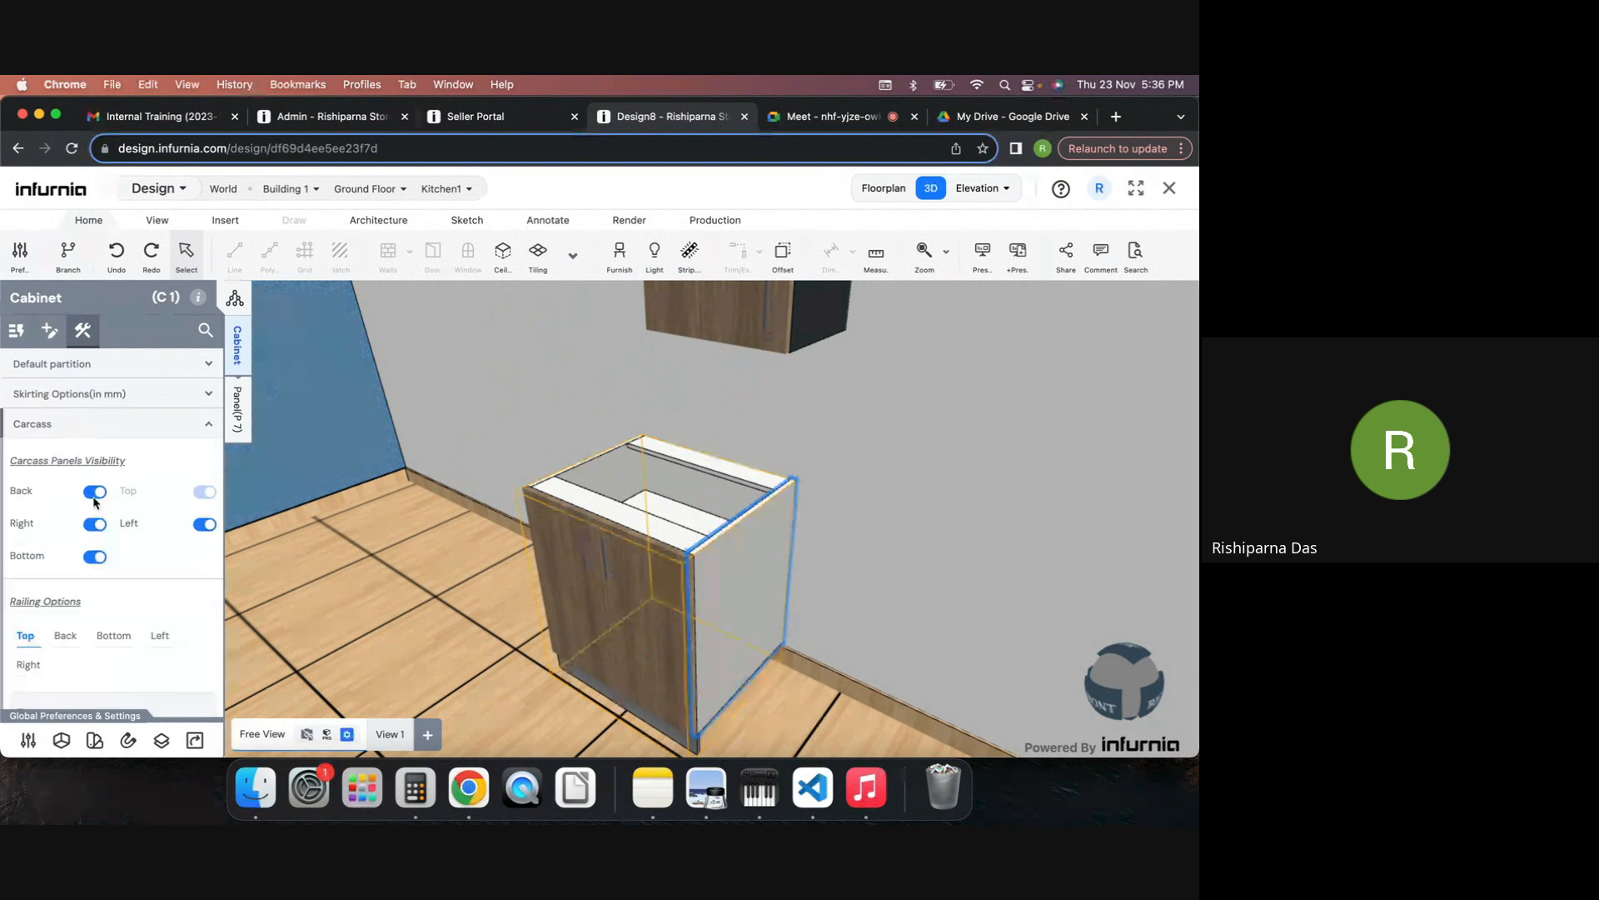
click(204, 525)
scroll(205, 527, down, 5)
drag(607, 571, 942, 614)
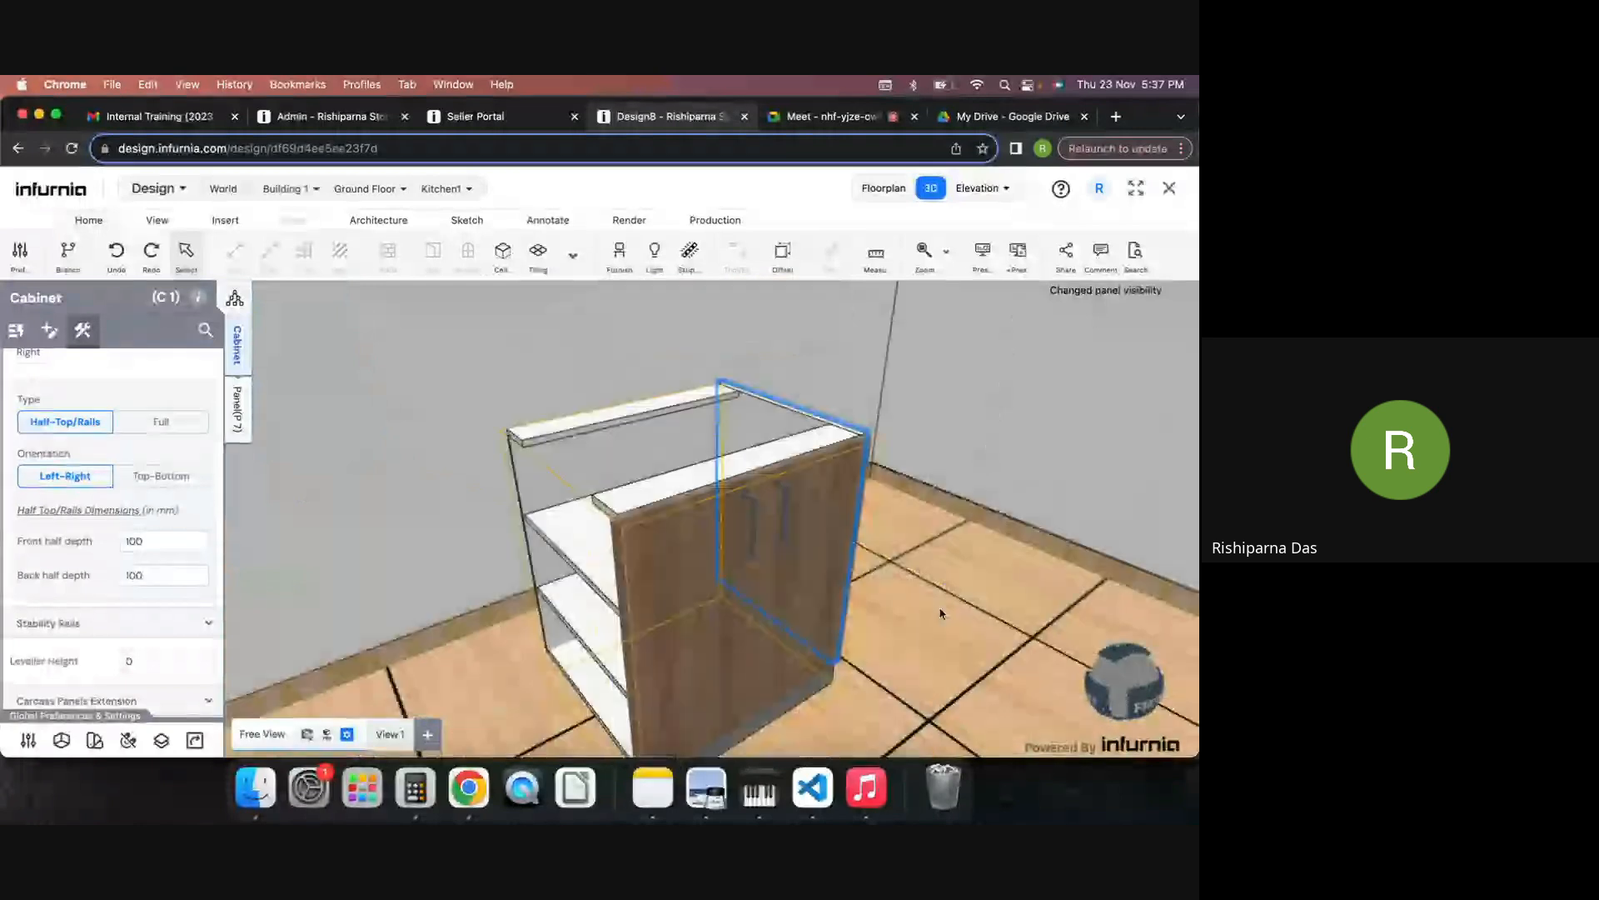
scroll(103, 367, up, 3)
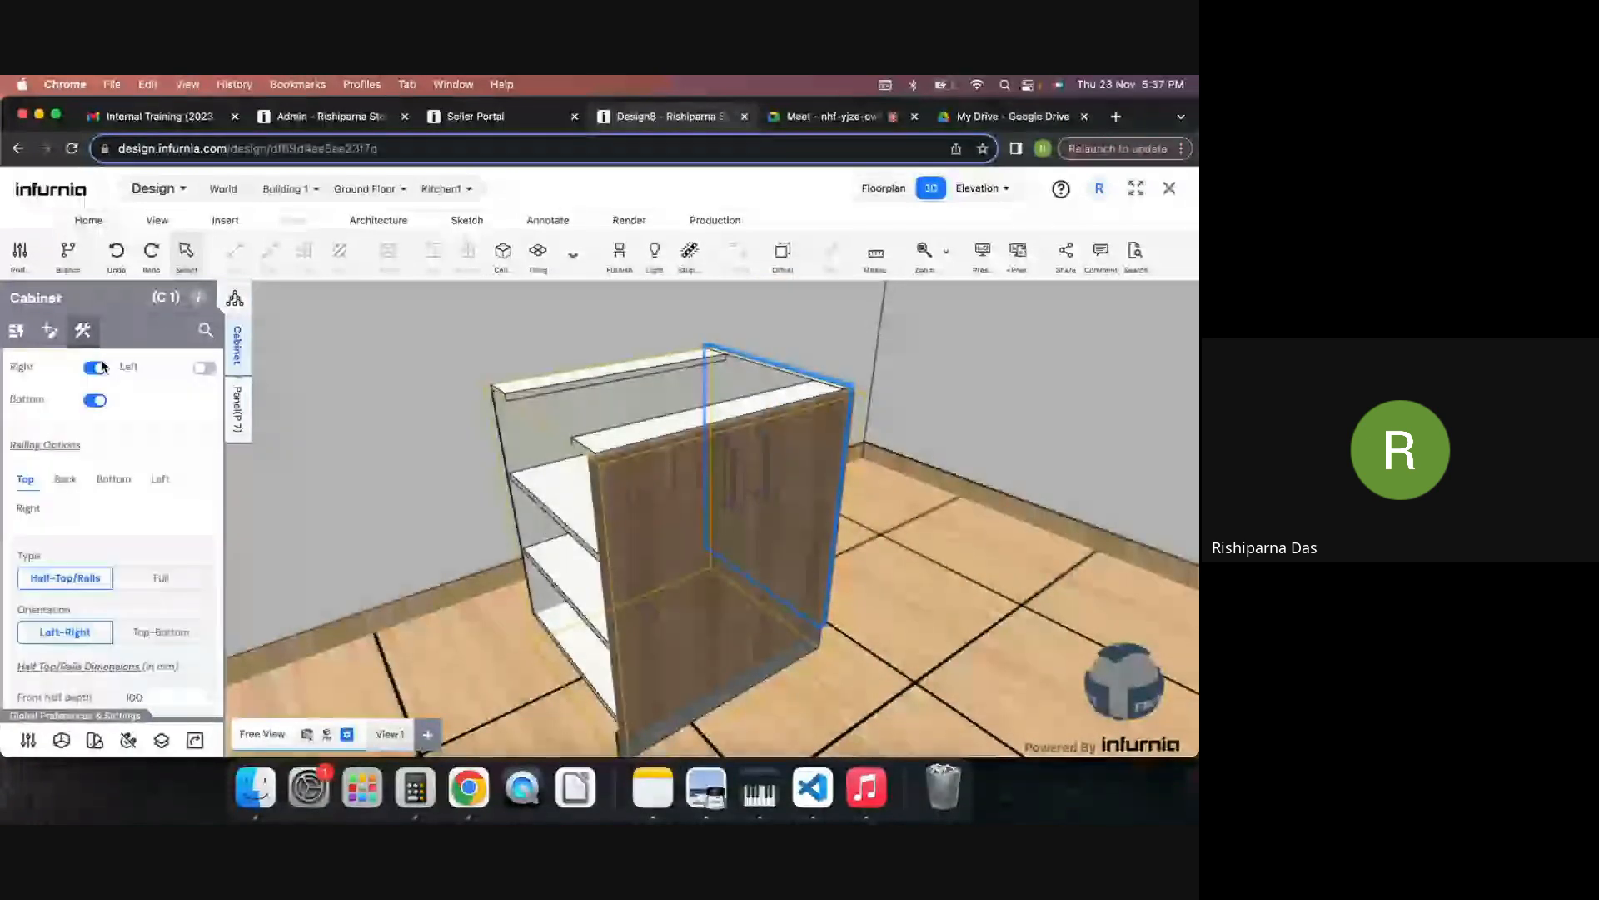
scroll(102, 367, up, 3)
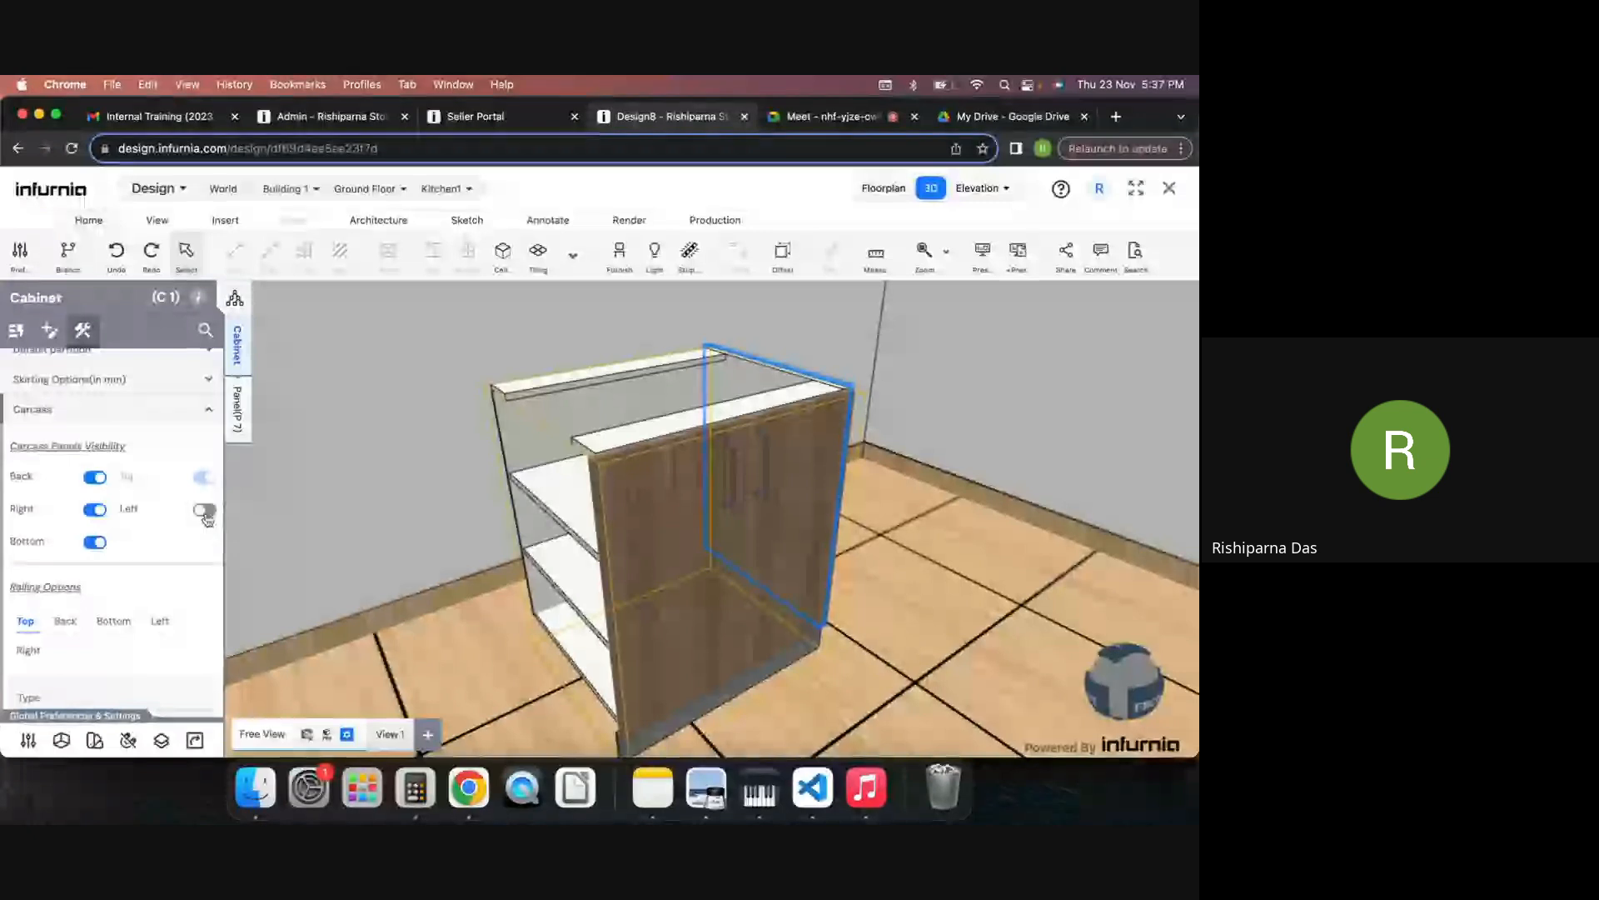
click(205, 511)
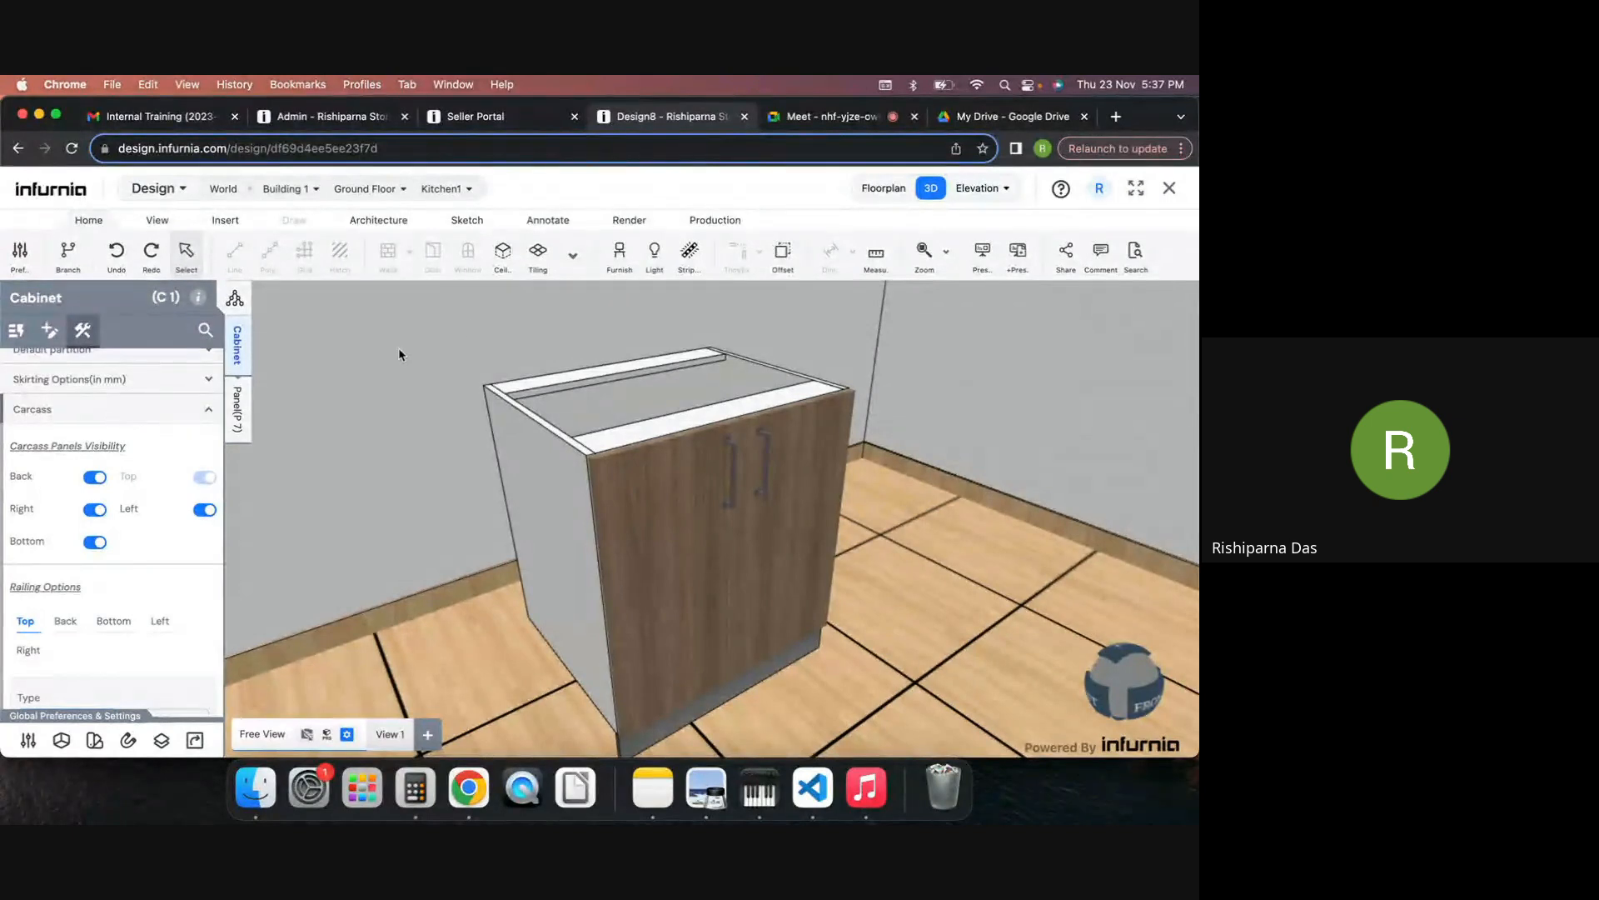
Step: Switch to the Google Meet call, mute the microphone, and return to the Design8 design in Infurnia
click(804, 118)
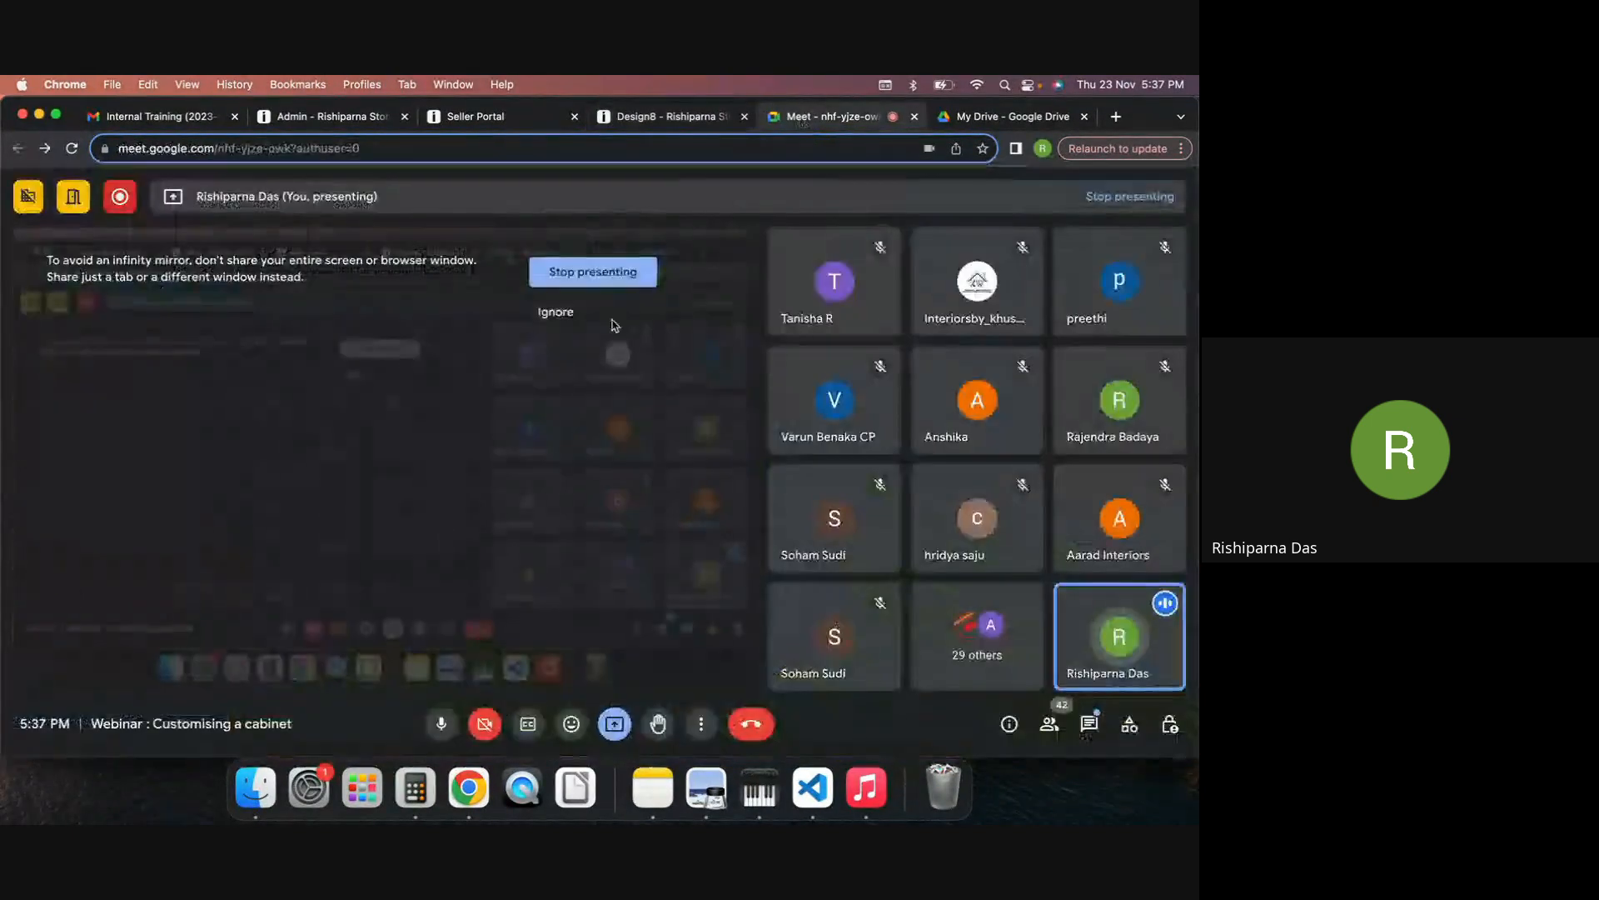
click(441, 725)
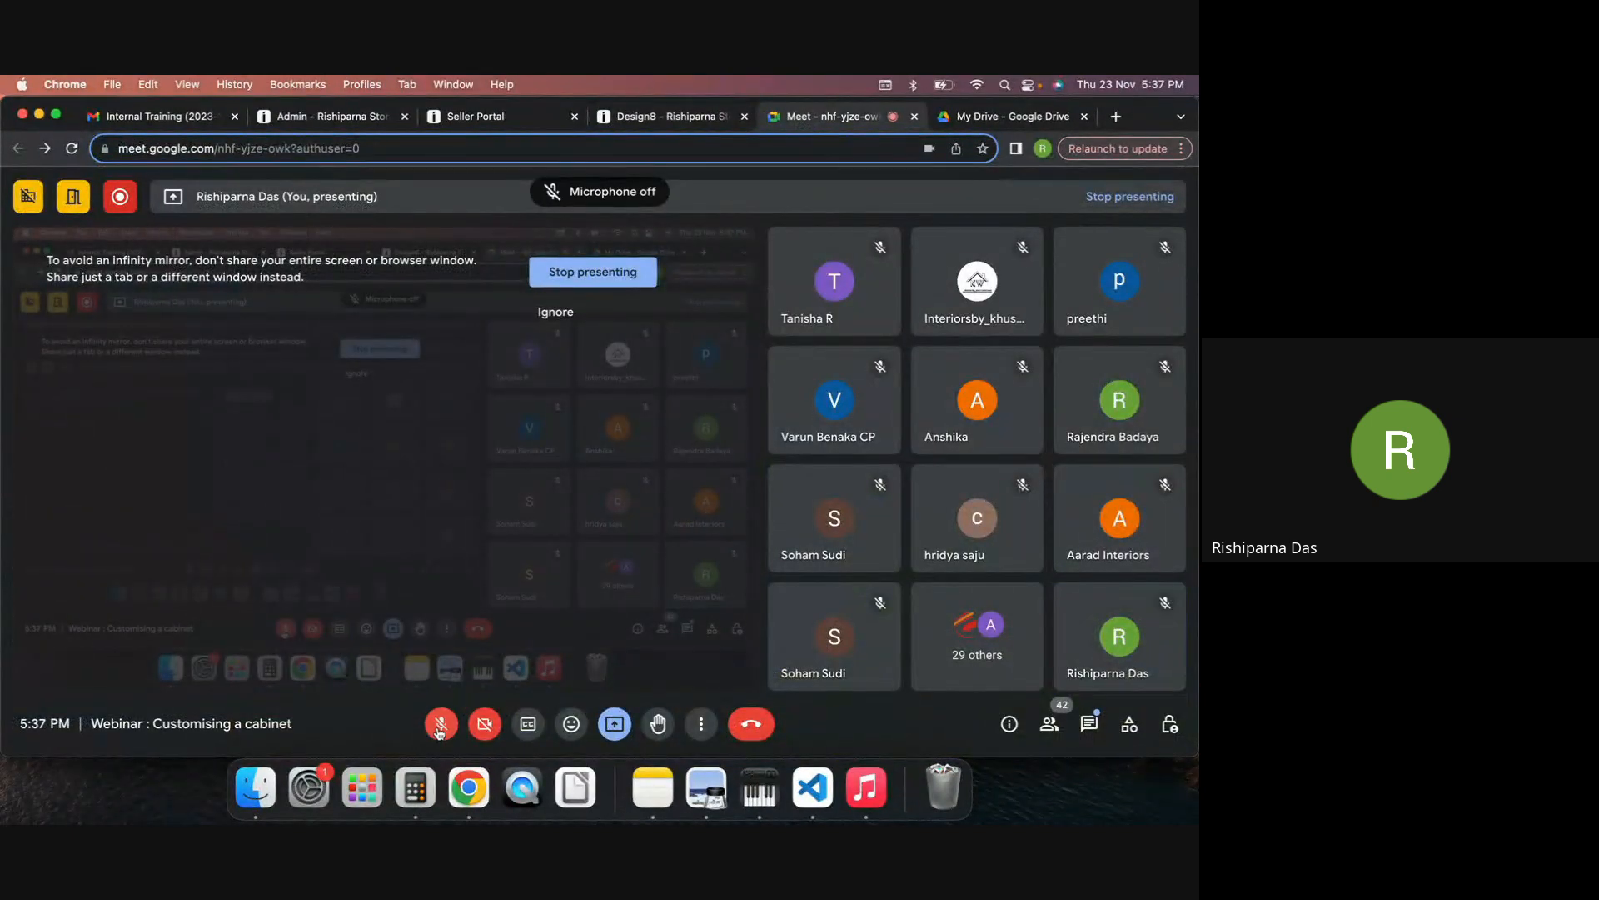
click(679, 118)
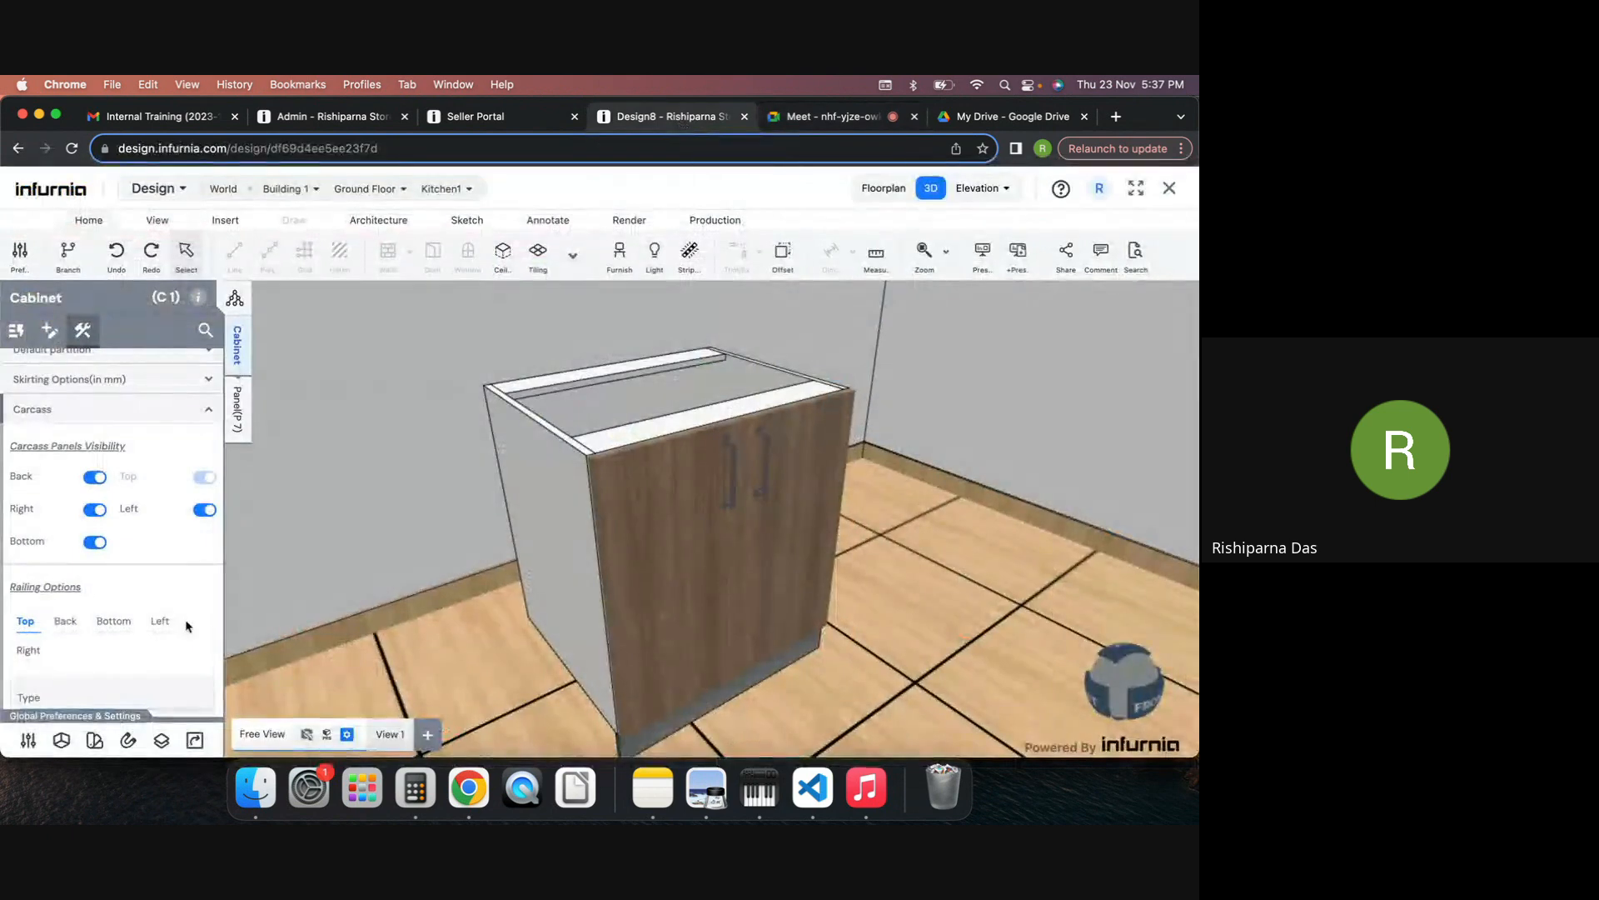
click(798, 119)
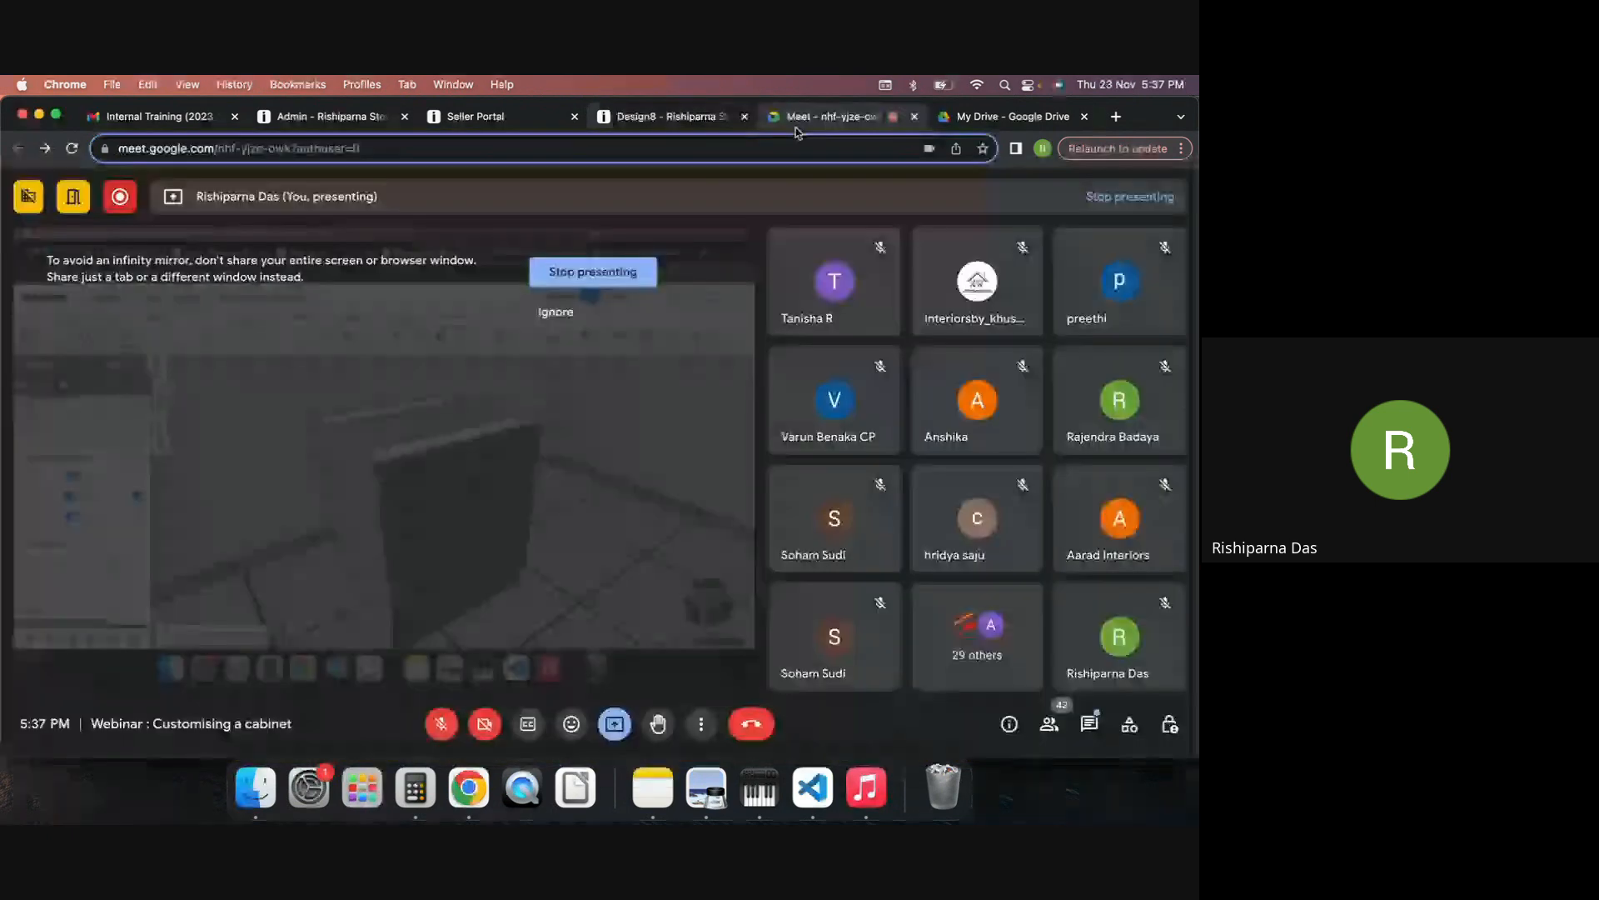
click(666, 118)
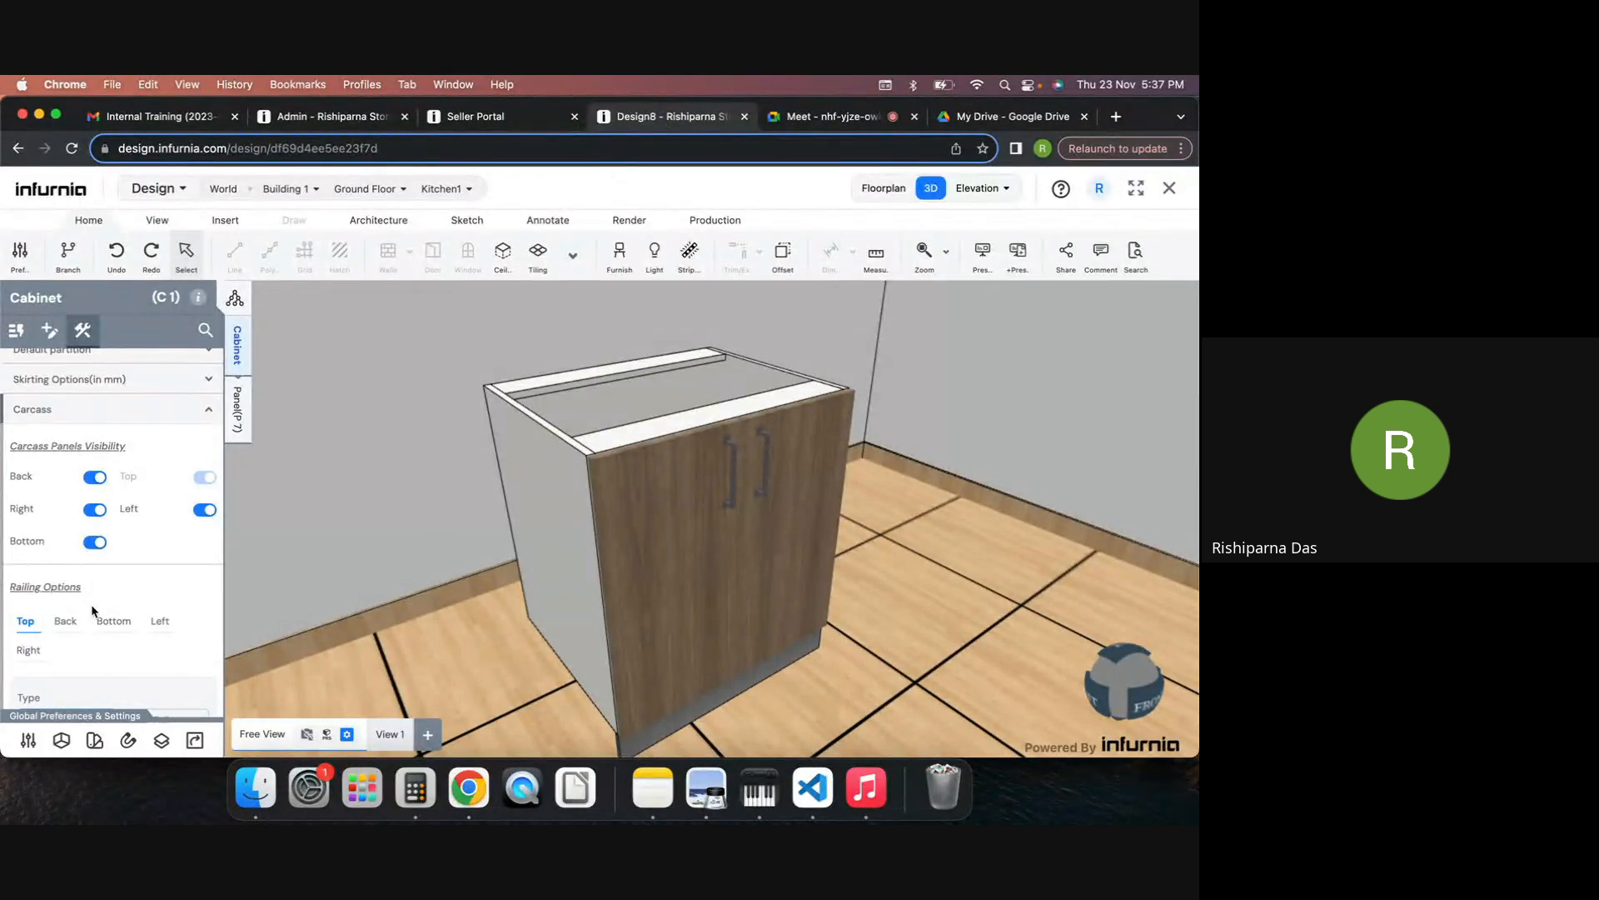
Step: Change the base cabinet's top railing type to Full and back to Half-Top/Rails
scroll(83, 614, down, 1)
scroll(75, 593, down, 4)
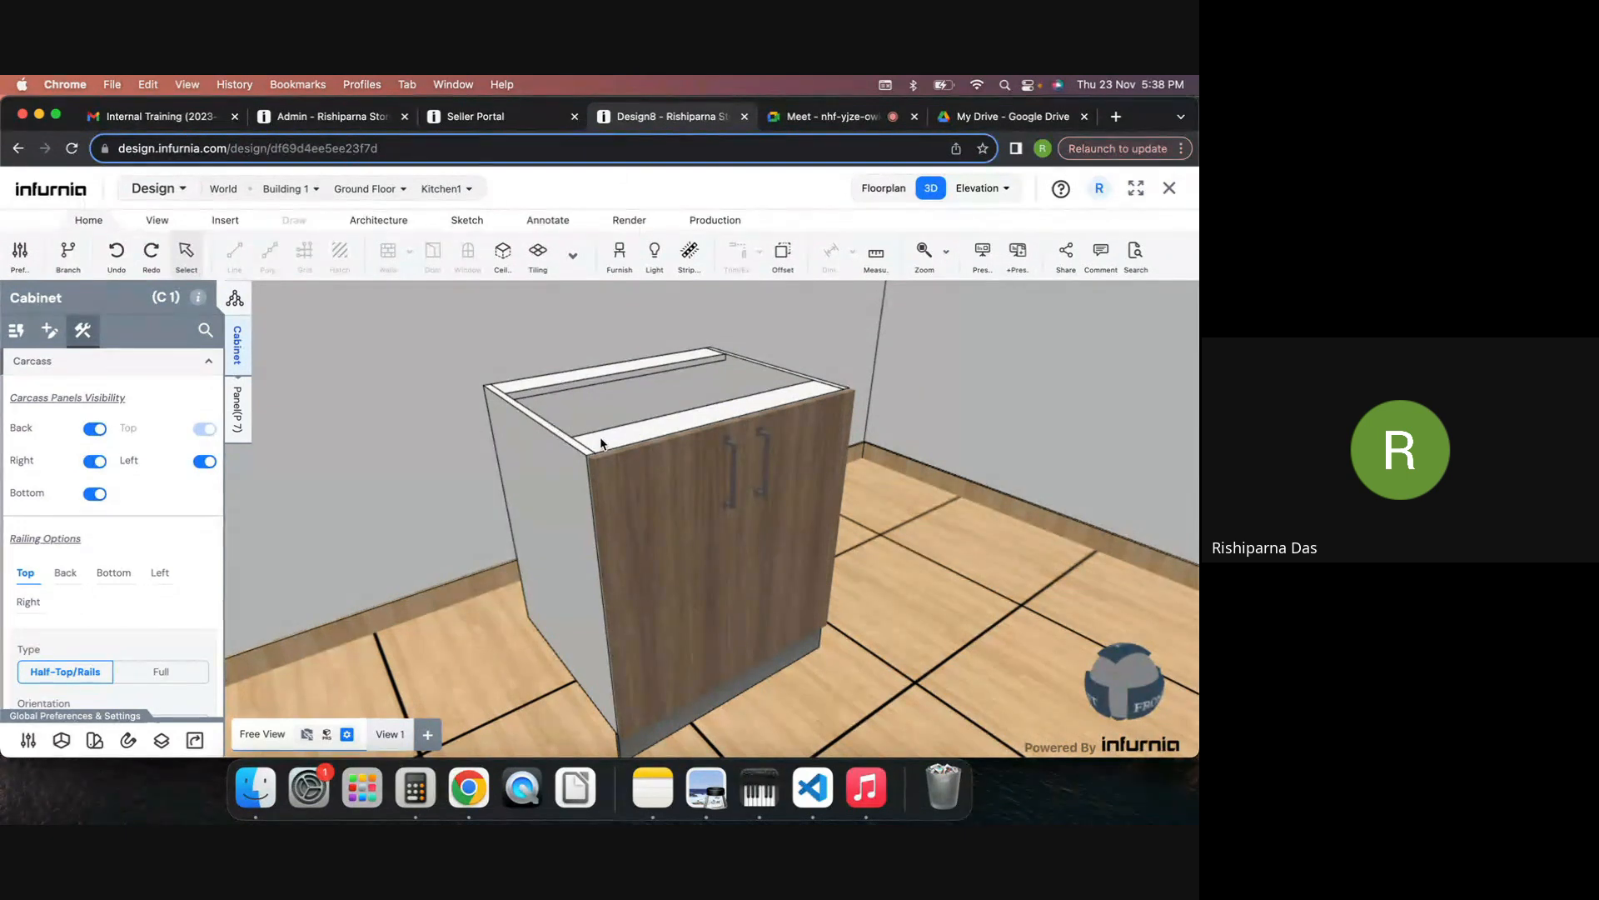
scroll(124, 618, down, 5)
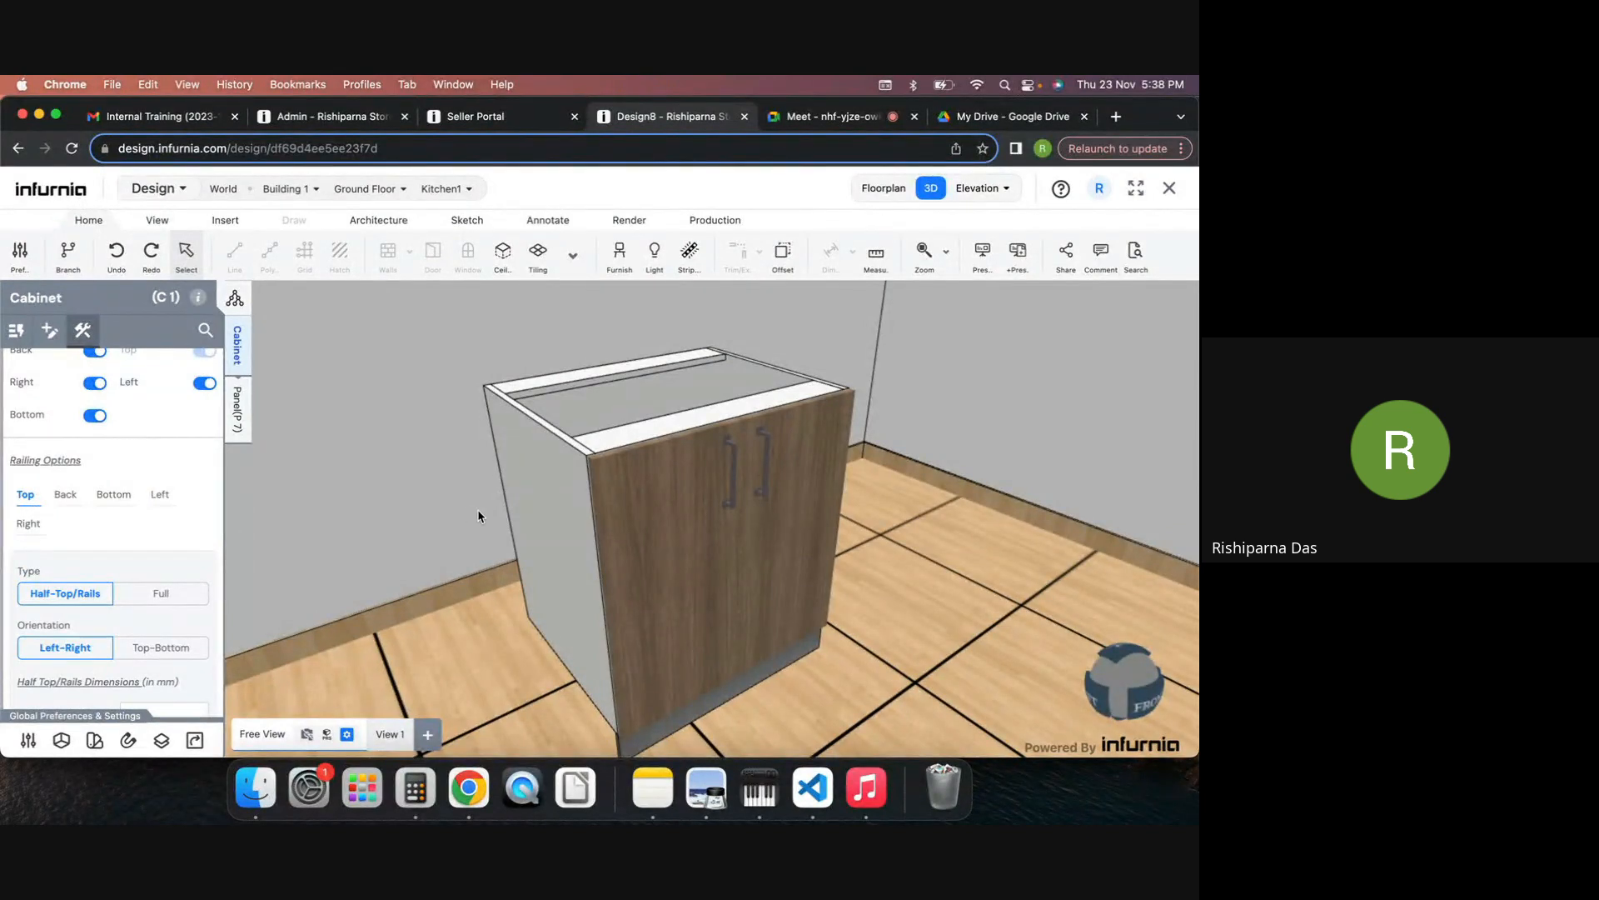
drag(479, 514, 450, 551)
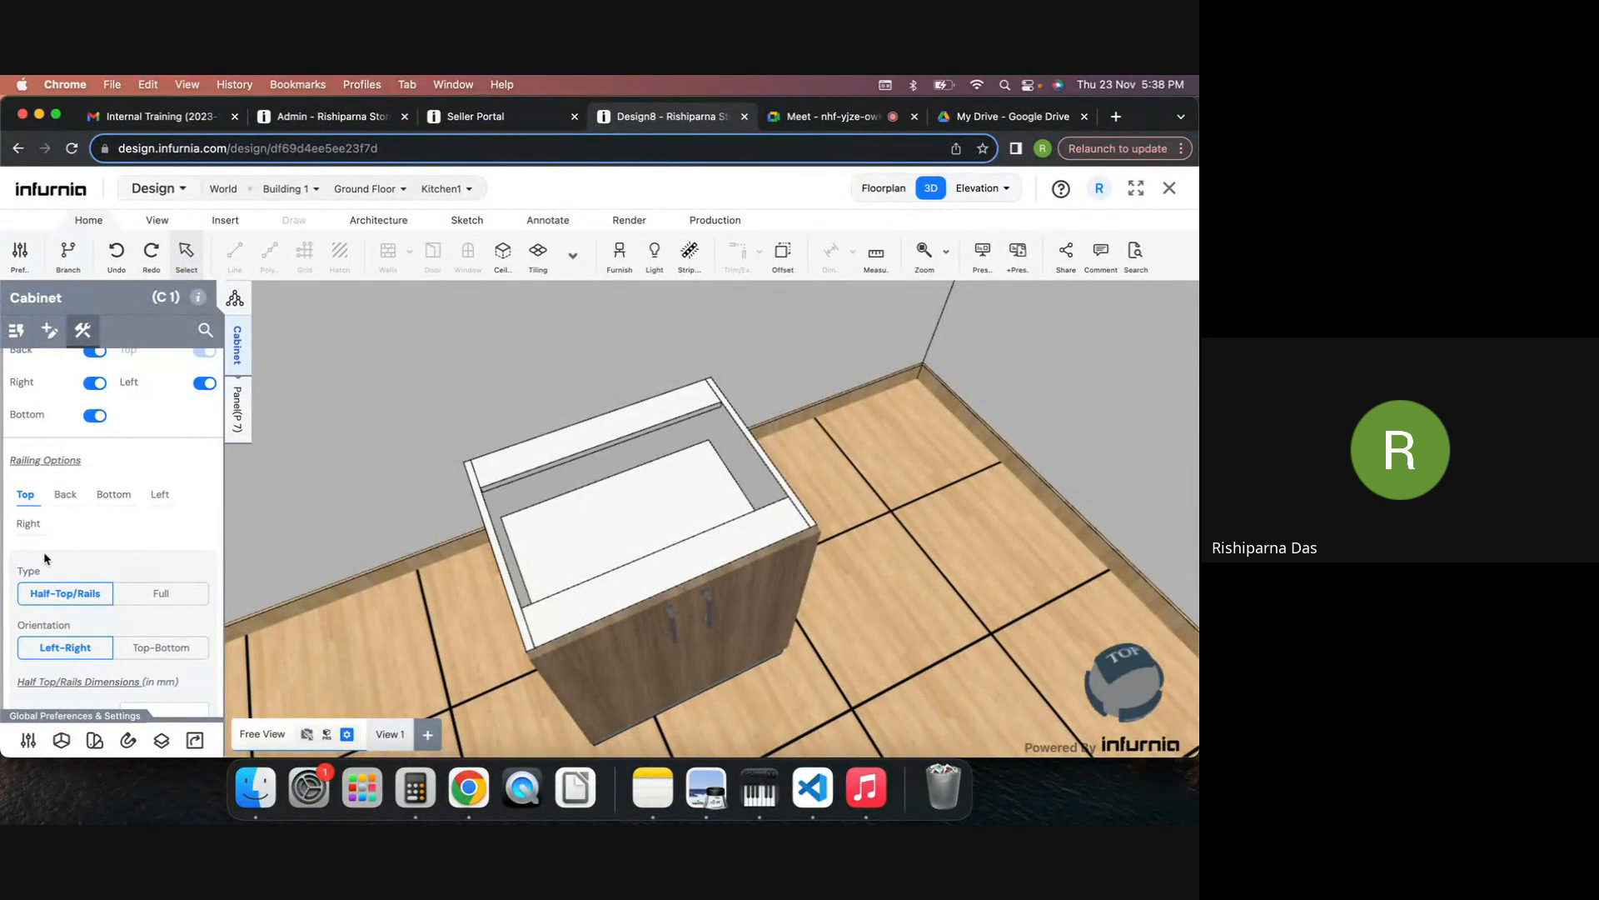
scroll(55, 593, down, 1)
click(122, 572)
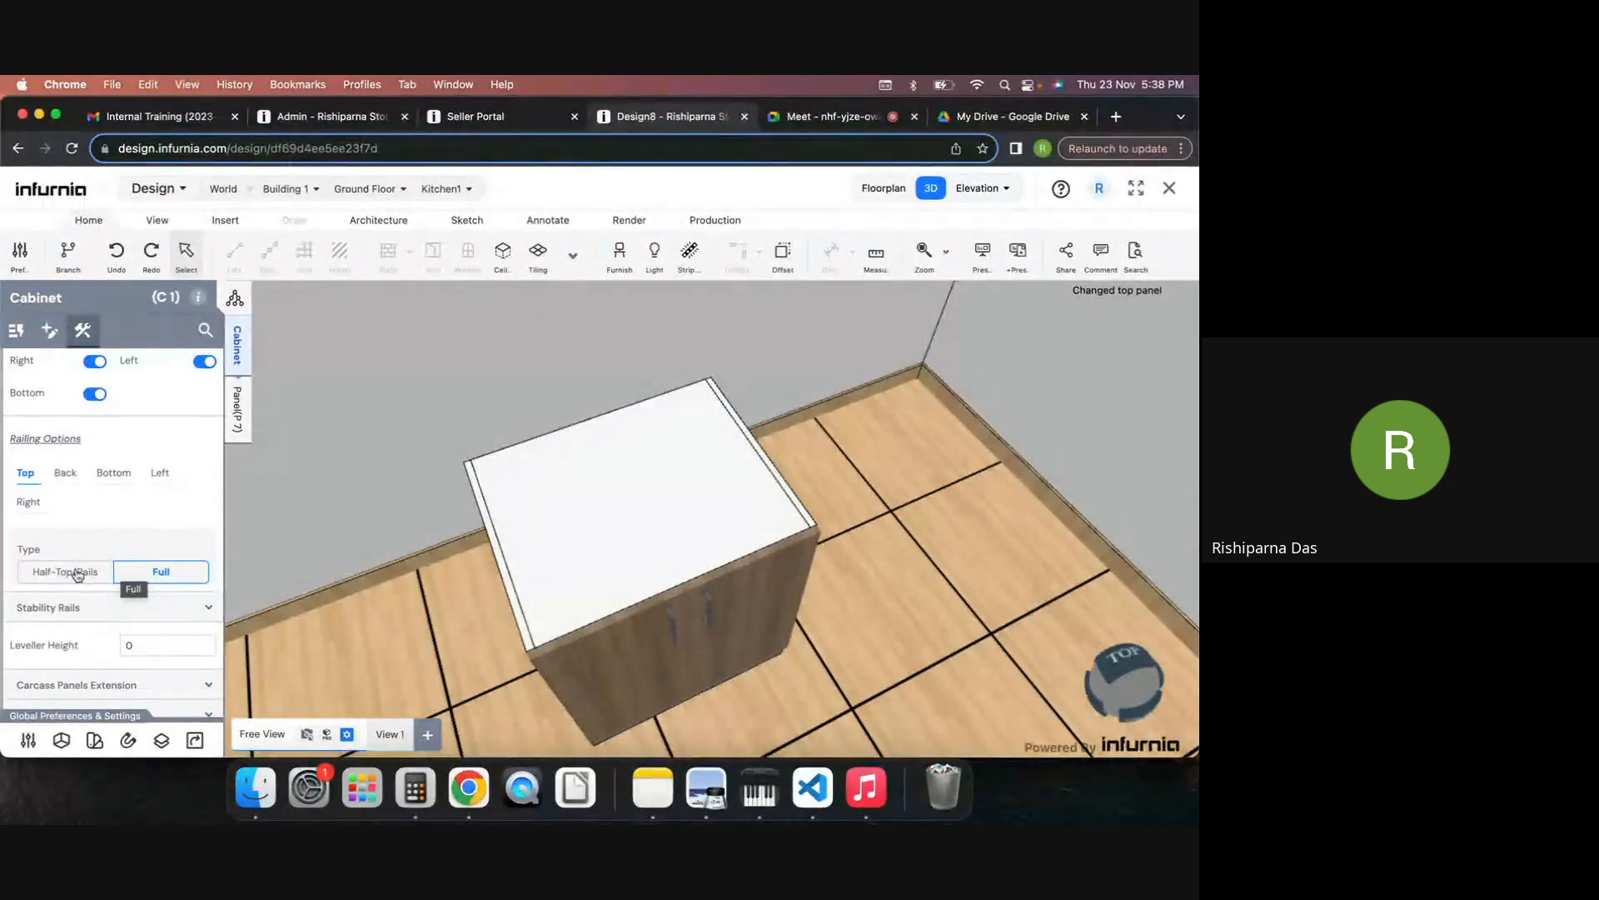
click(81, 574)
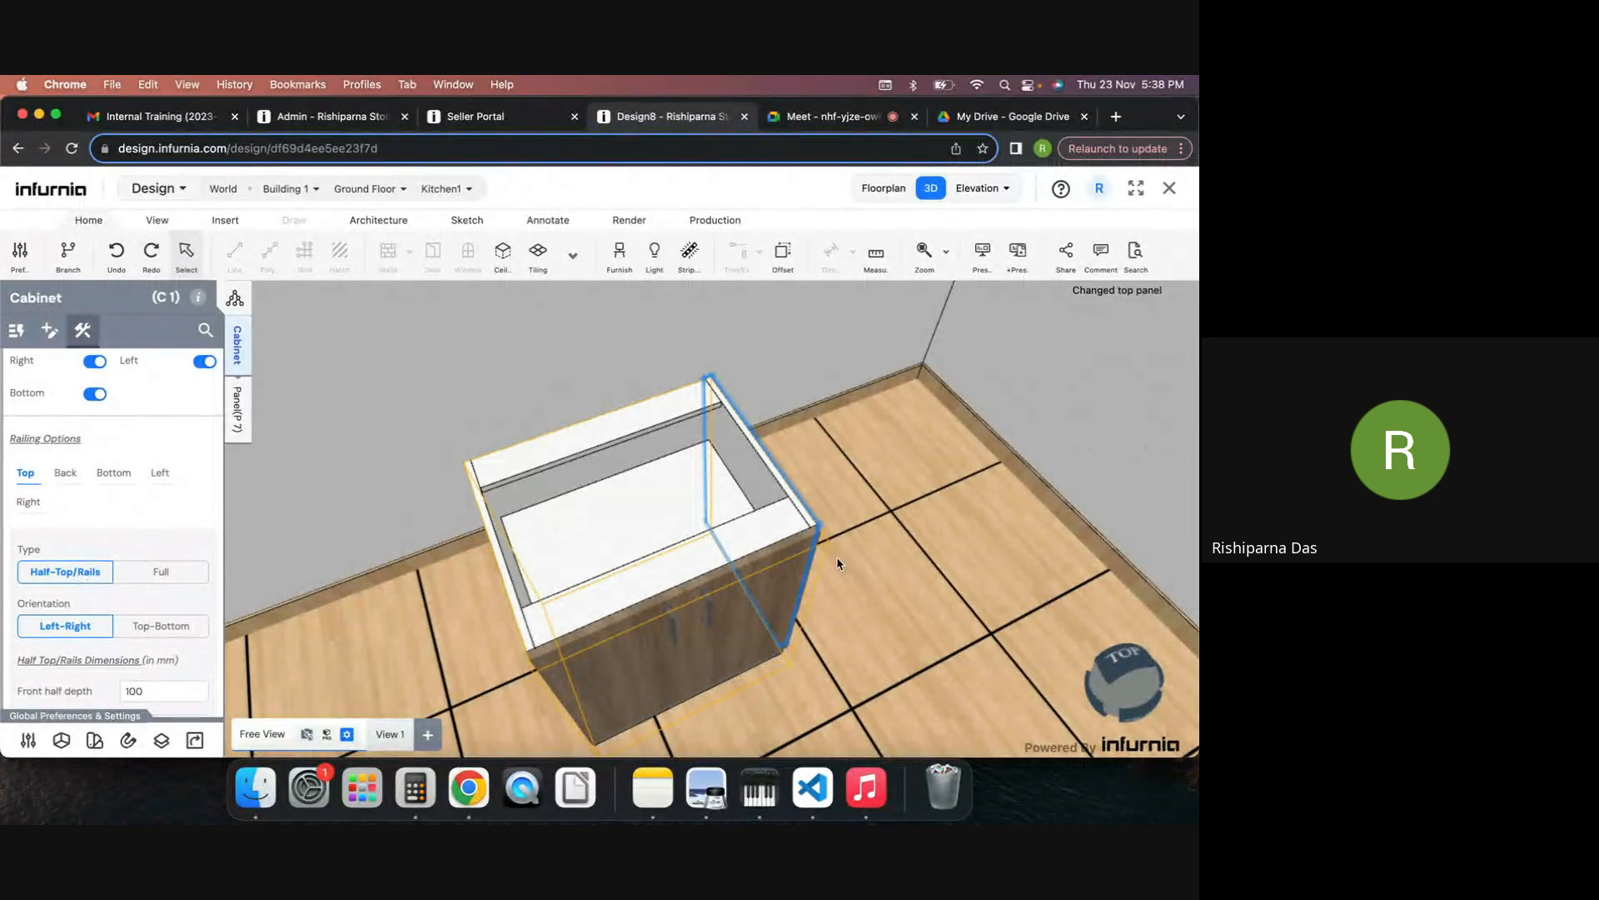
Step: Switch the top rails' orientation to Top-Bottom and back to Left-Right
scroll(100, 655, down, 1)
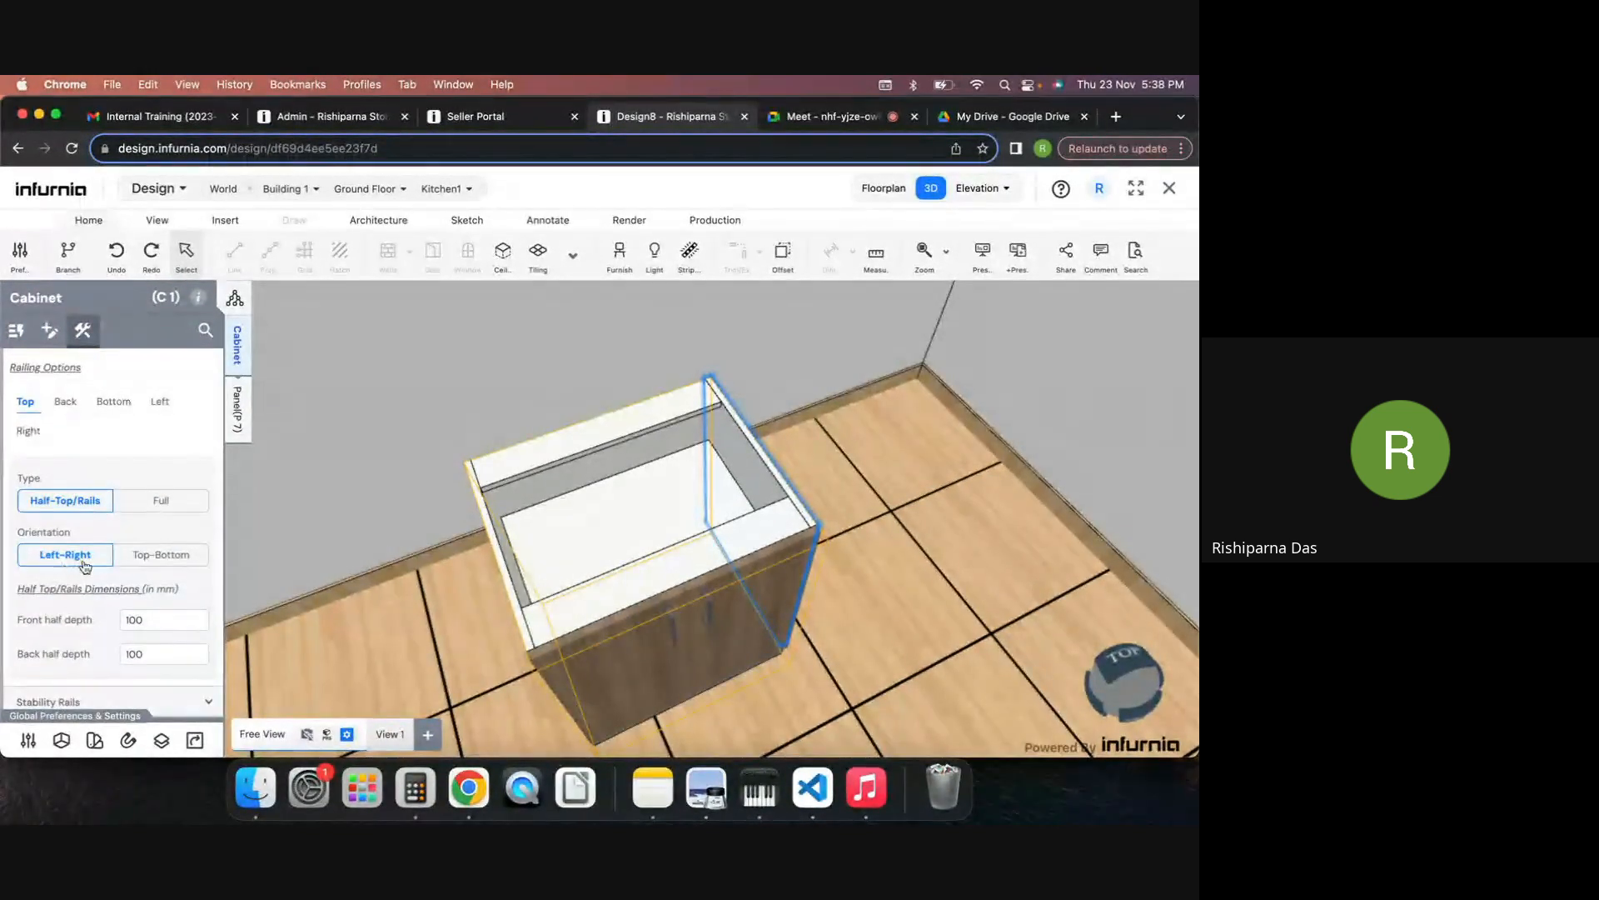
click(137, 560)
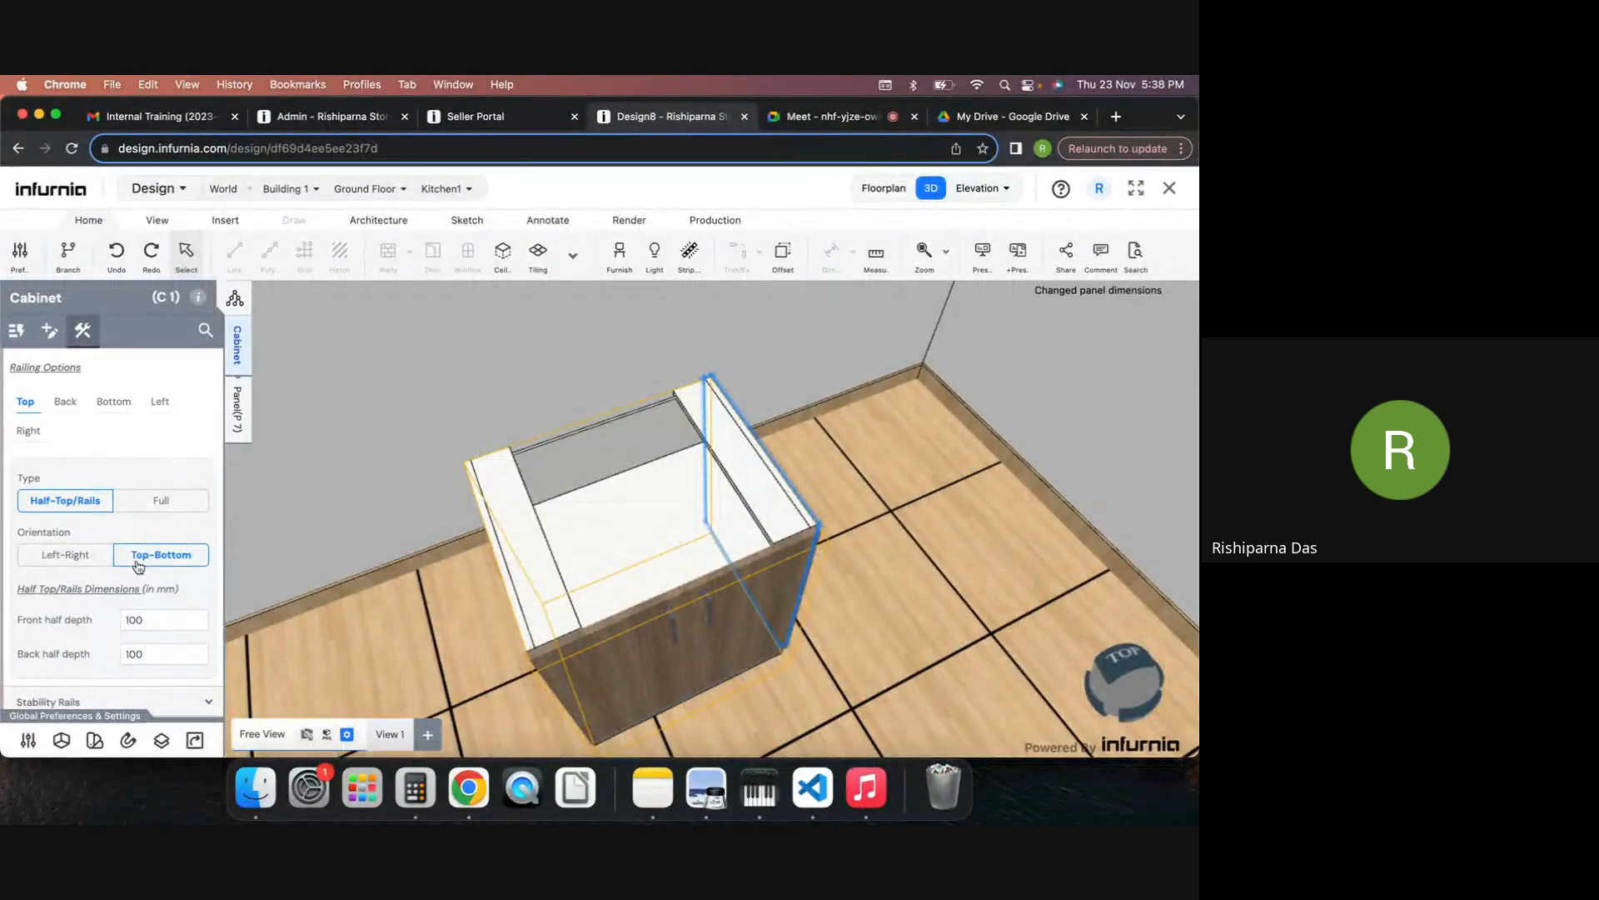
click(65, 563)
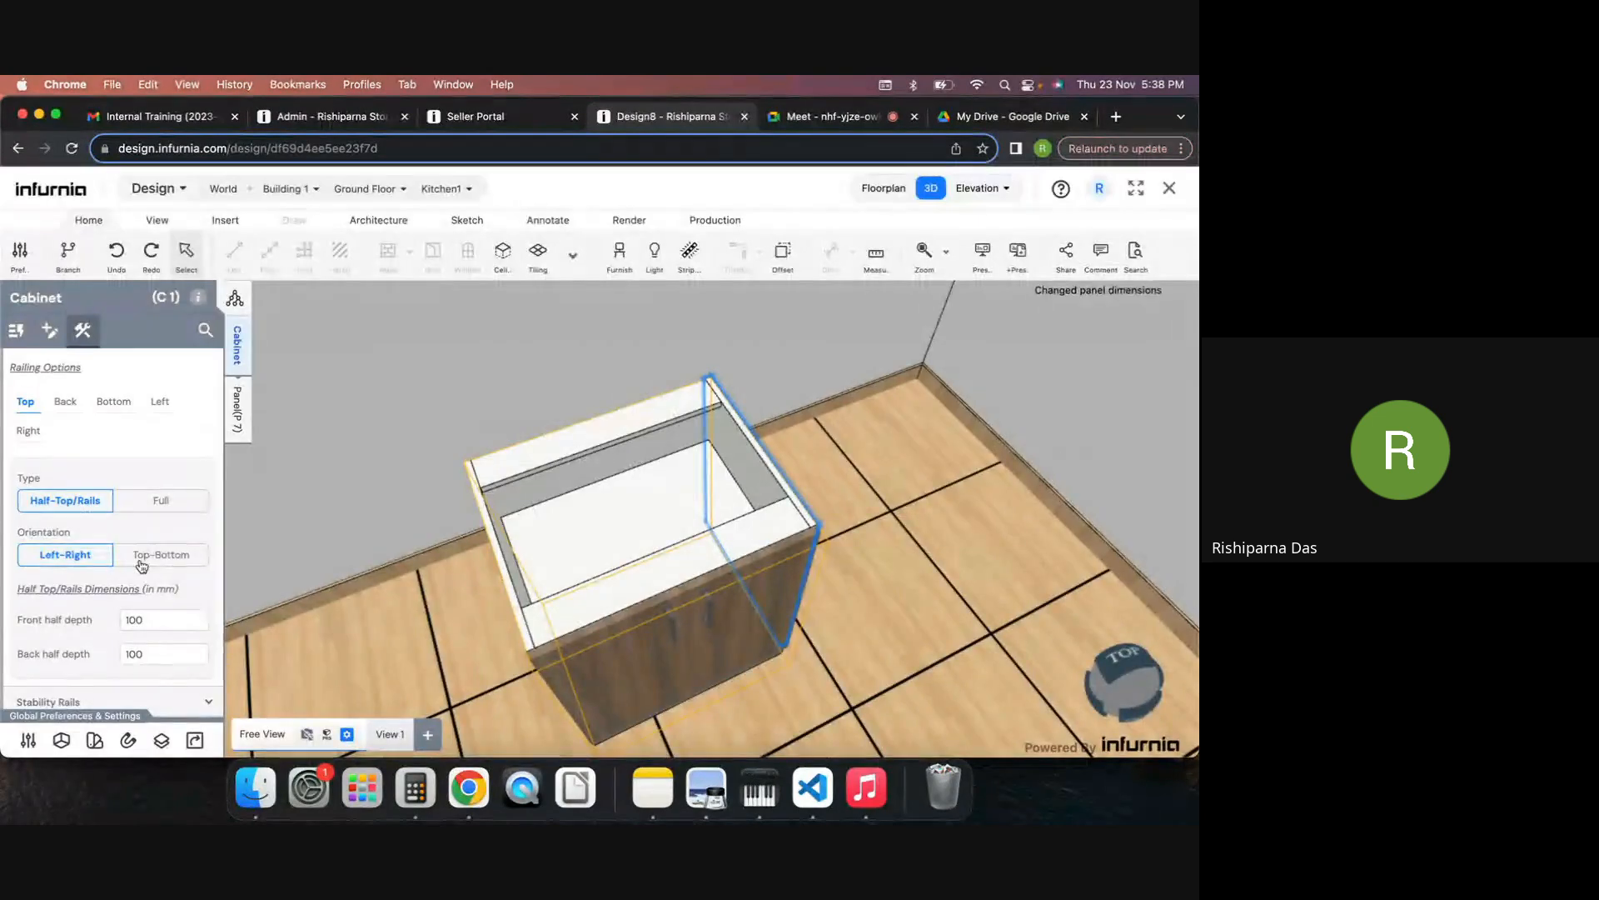
Step: Set both the front half depth and the back half depth of the base cabinet's top rails to 50 mm
scroll(158, 612, down, 1)
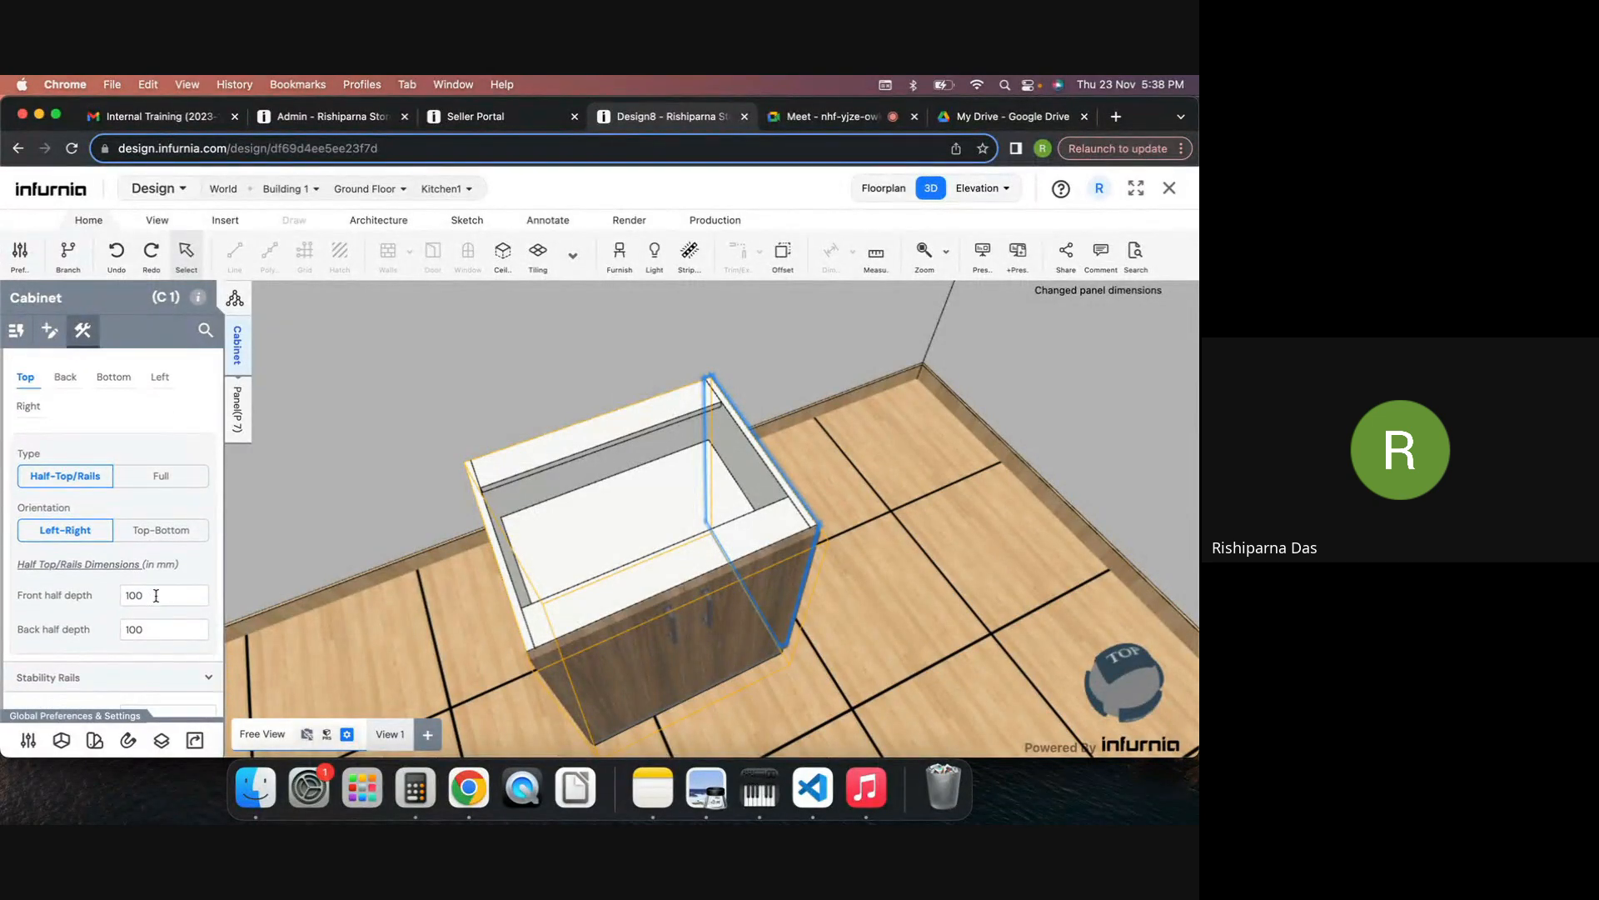
double_click(156, 596)
text(50)
key(Return)
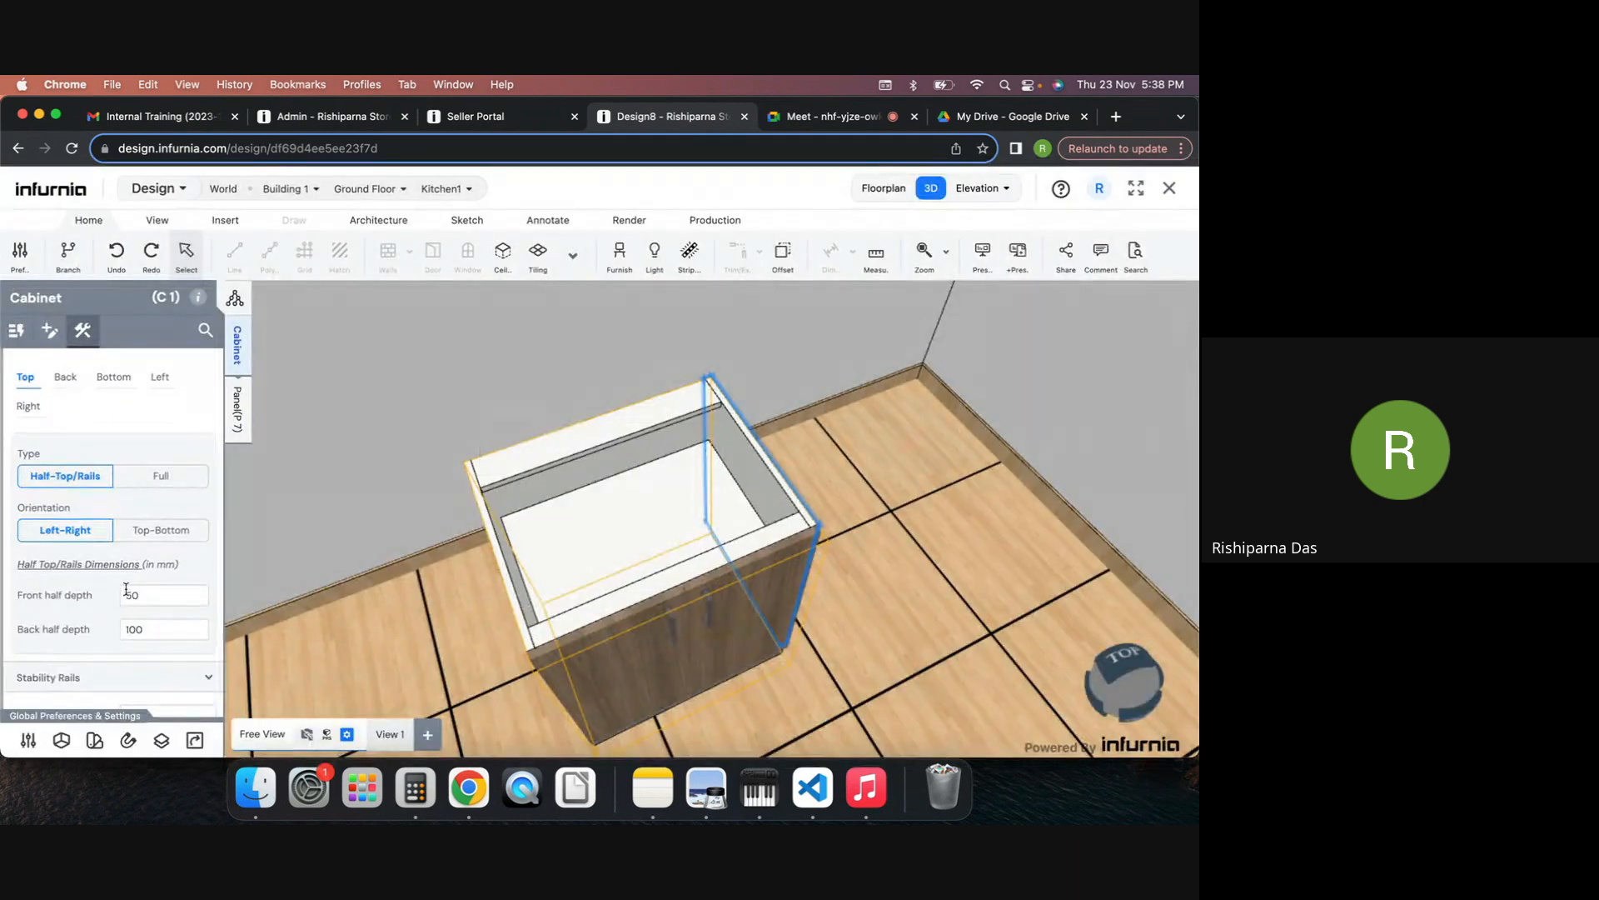
drag(148, 628, 121, 631)
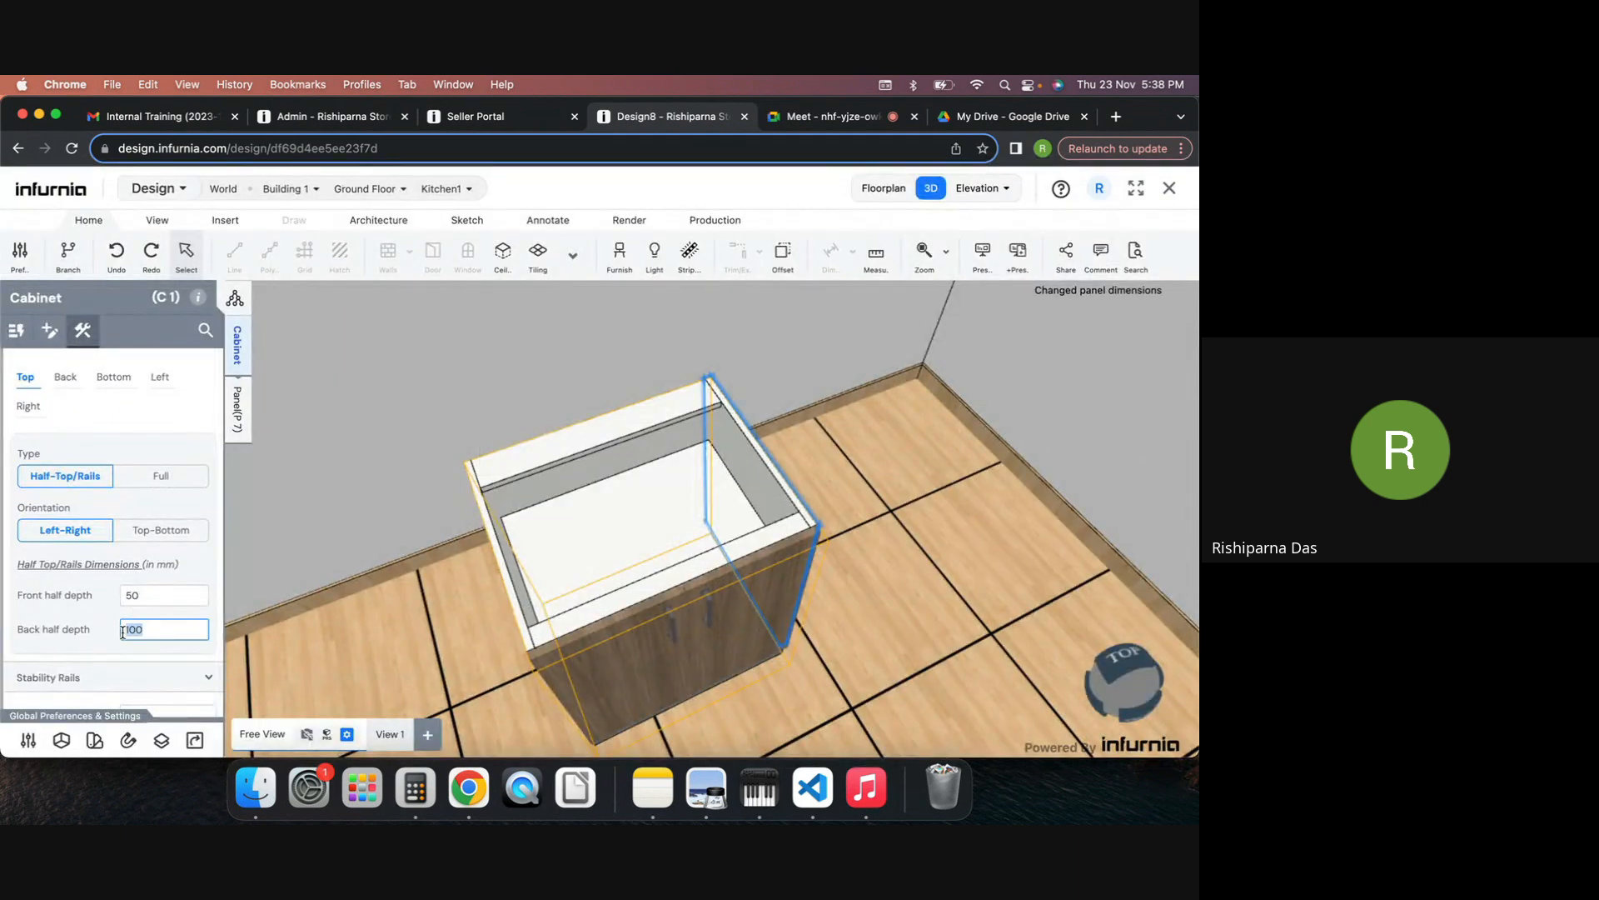
text(50)
key(Return)
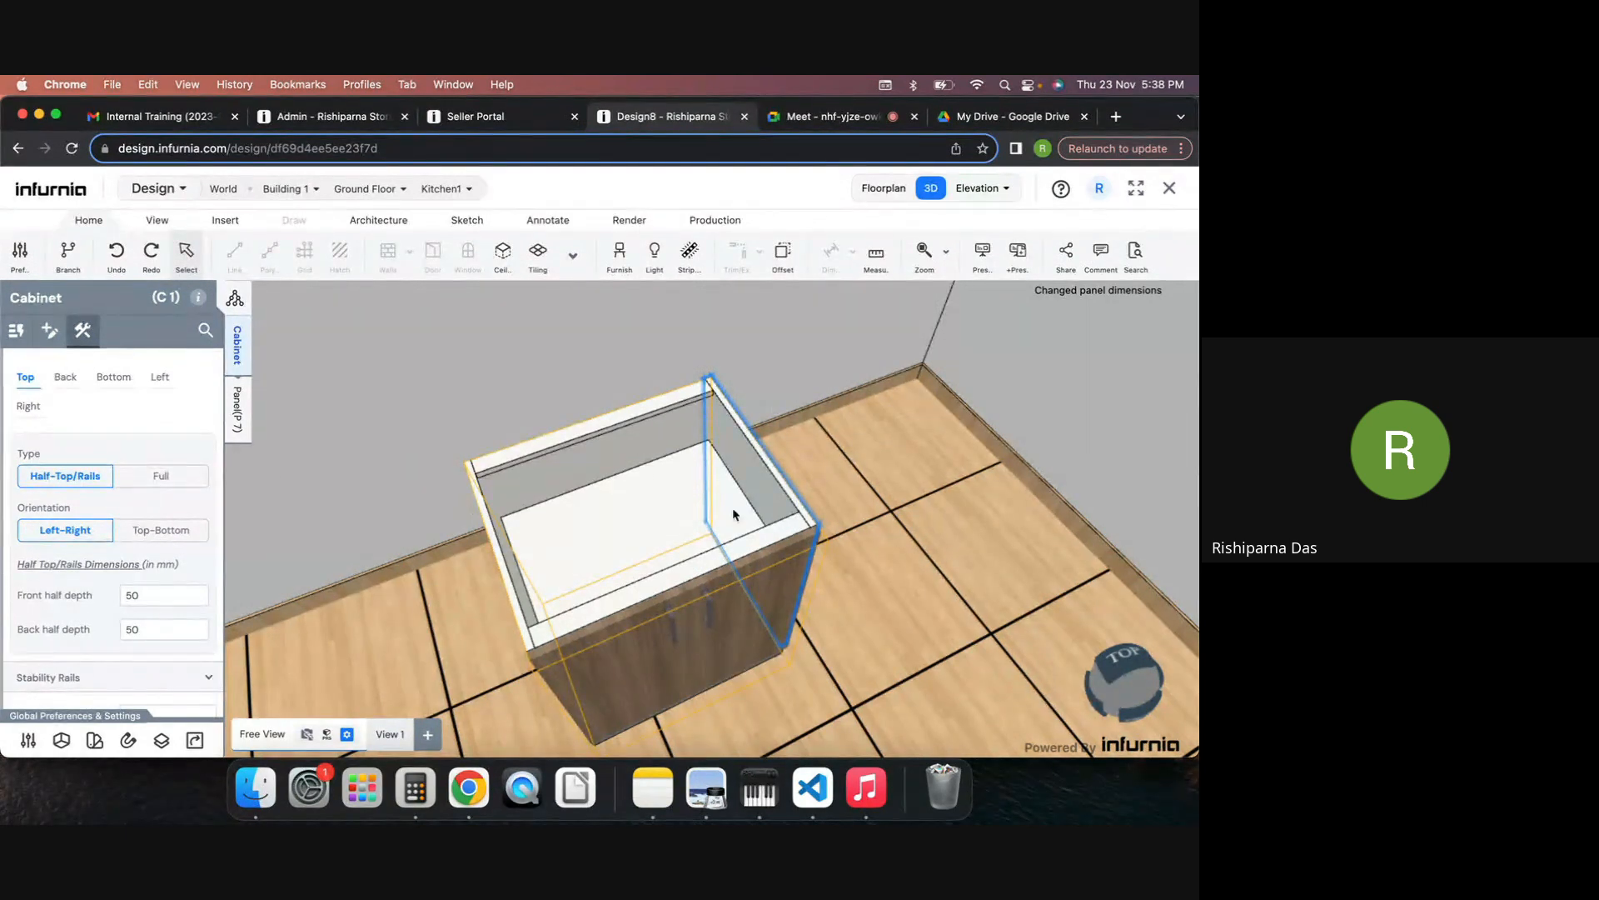
Step: Review the railing type options for the base cabinet's back, bottom, left and right sides
click(64, 376)
click(117, 378)
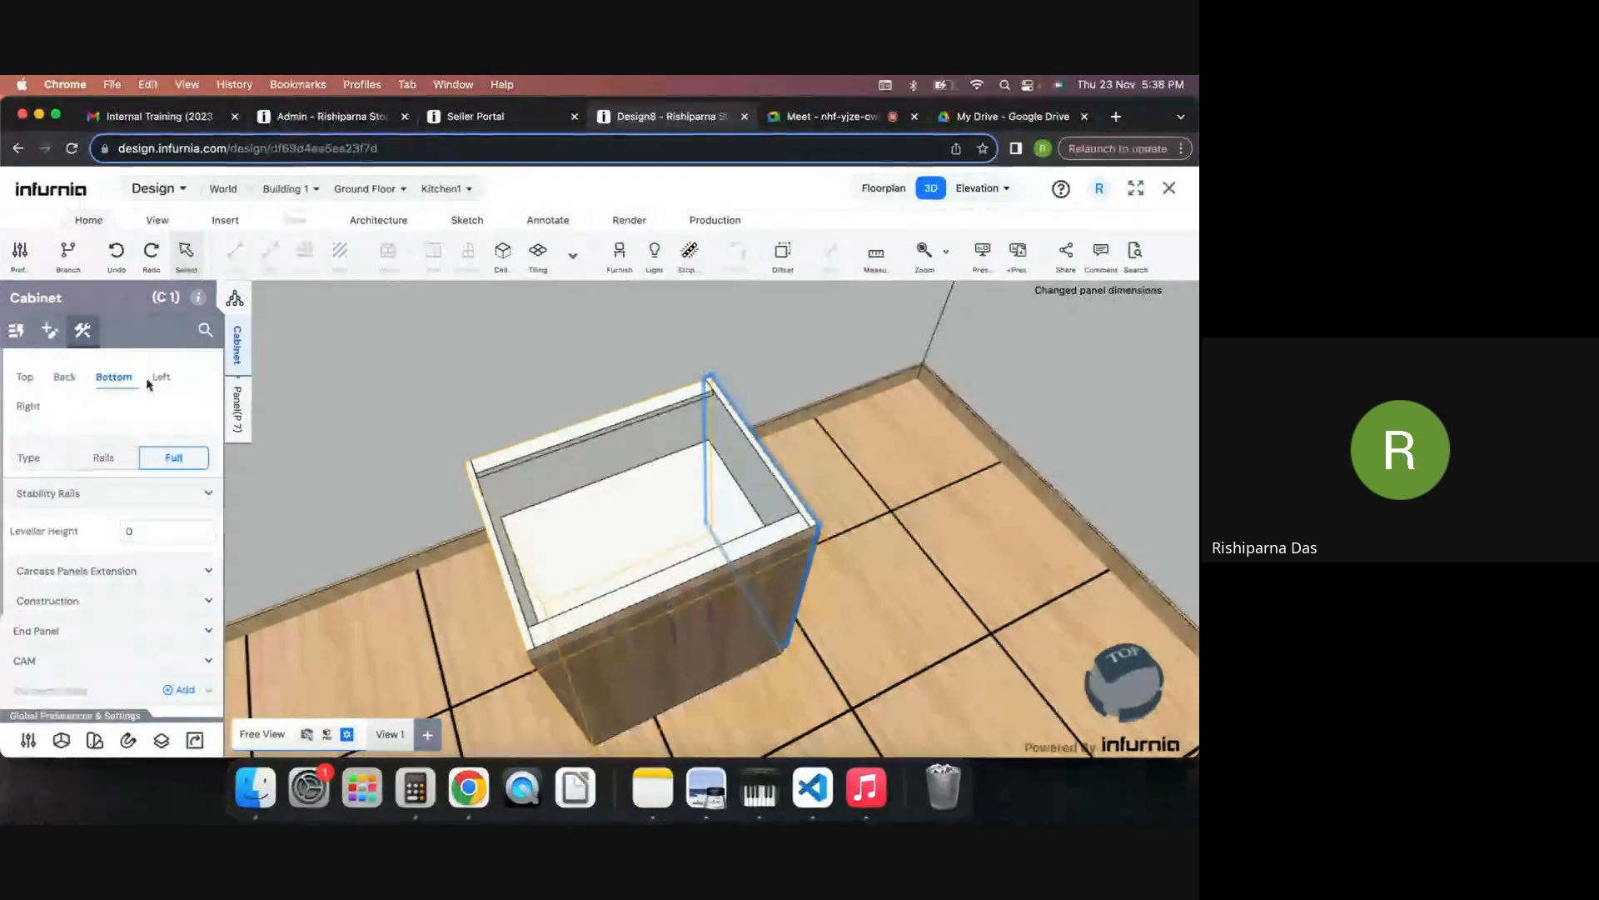
click(160, 377)
click(29, 405)
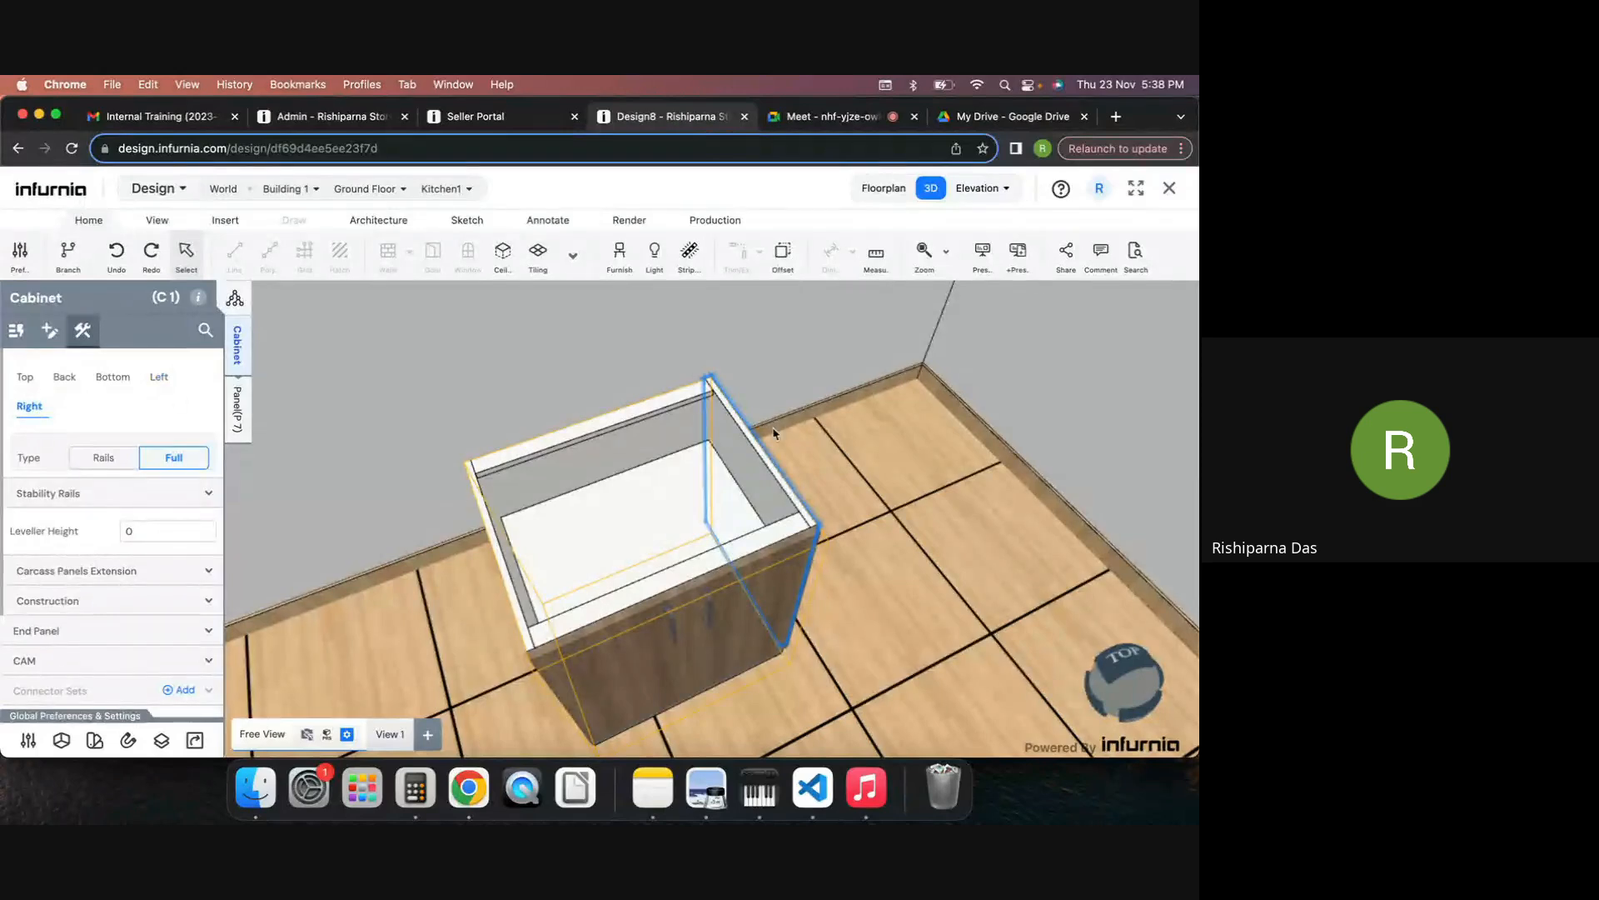
right_drag(881, 522, 917, 518)
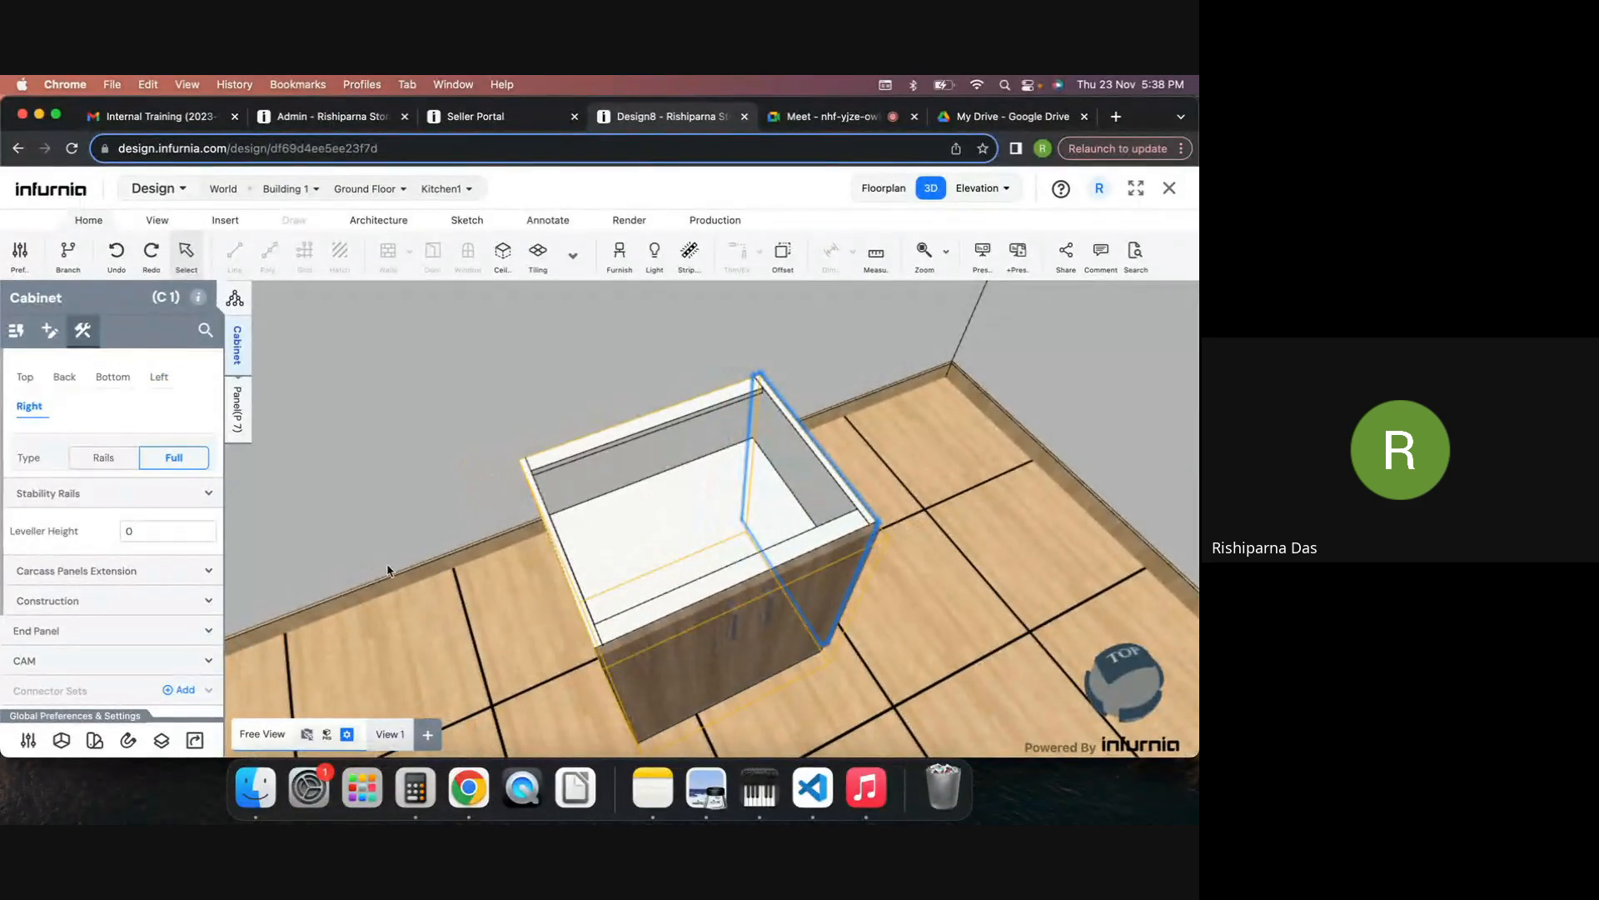
scroll(404, 590, down, 3)
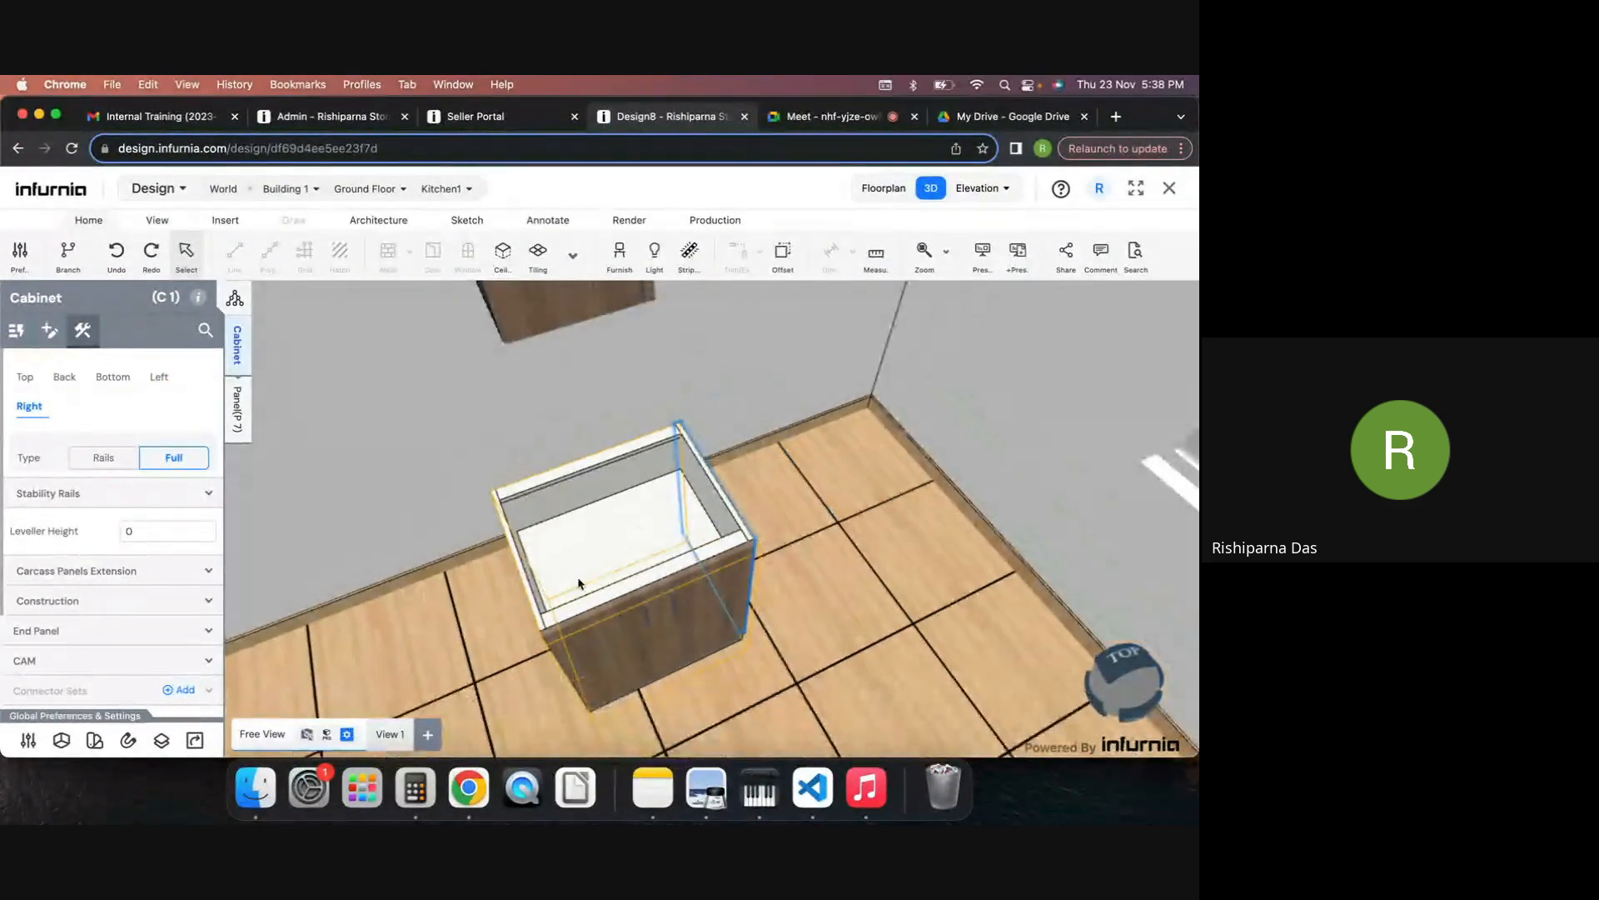
right_drag(579, 584, 585, 551)
right_drag(459, 626, 500, 578)
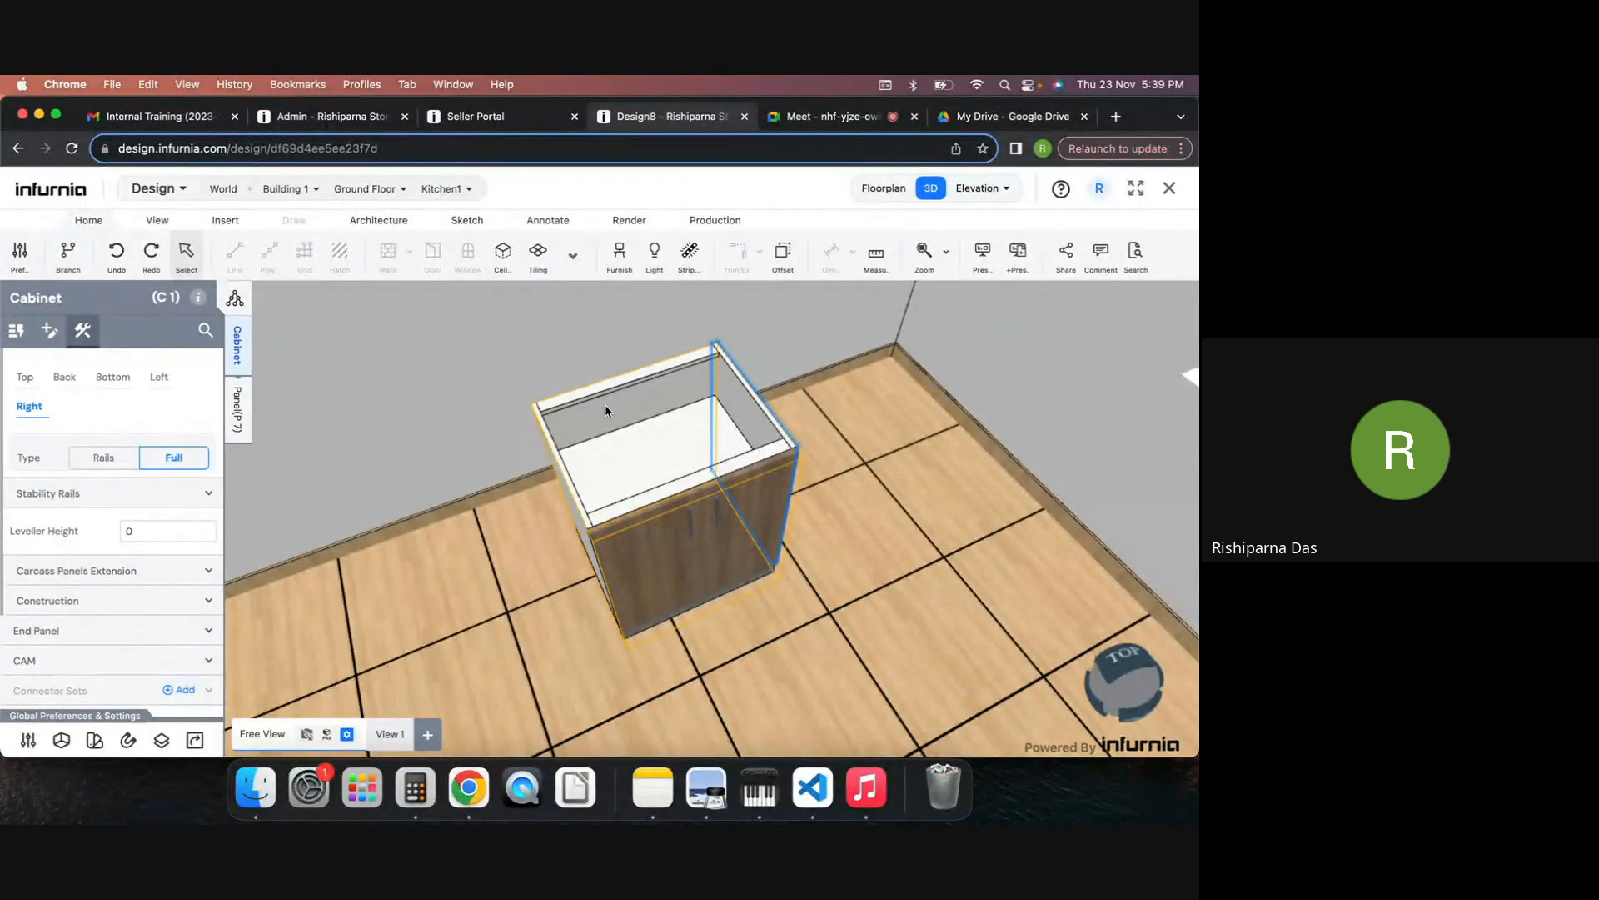
Step: Add one stability rail to the back of the base cabinet
click(75, 500)
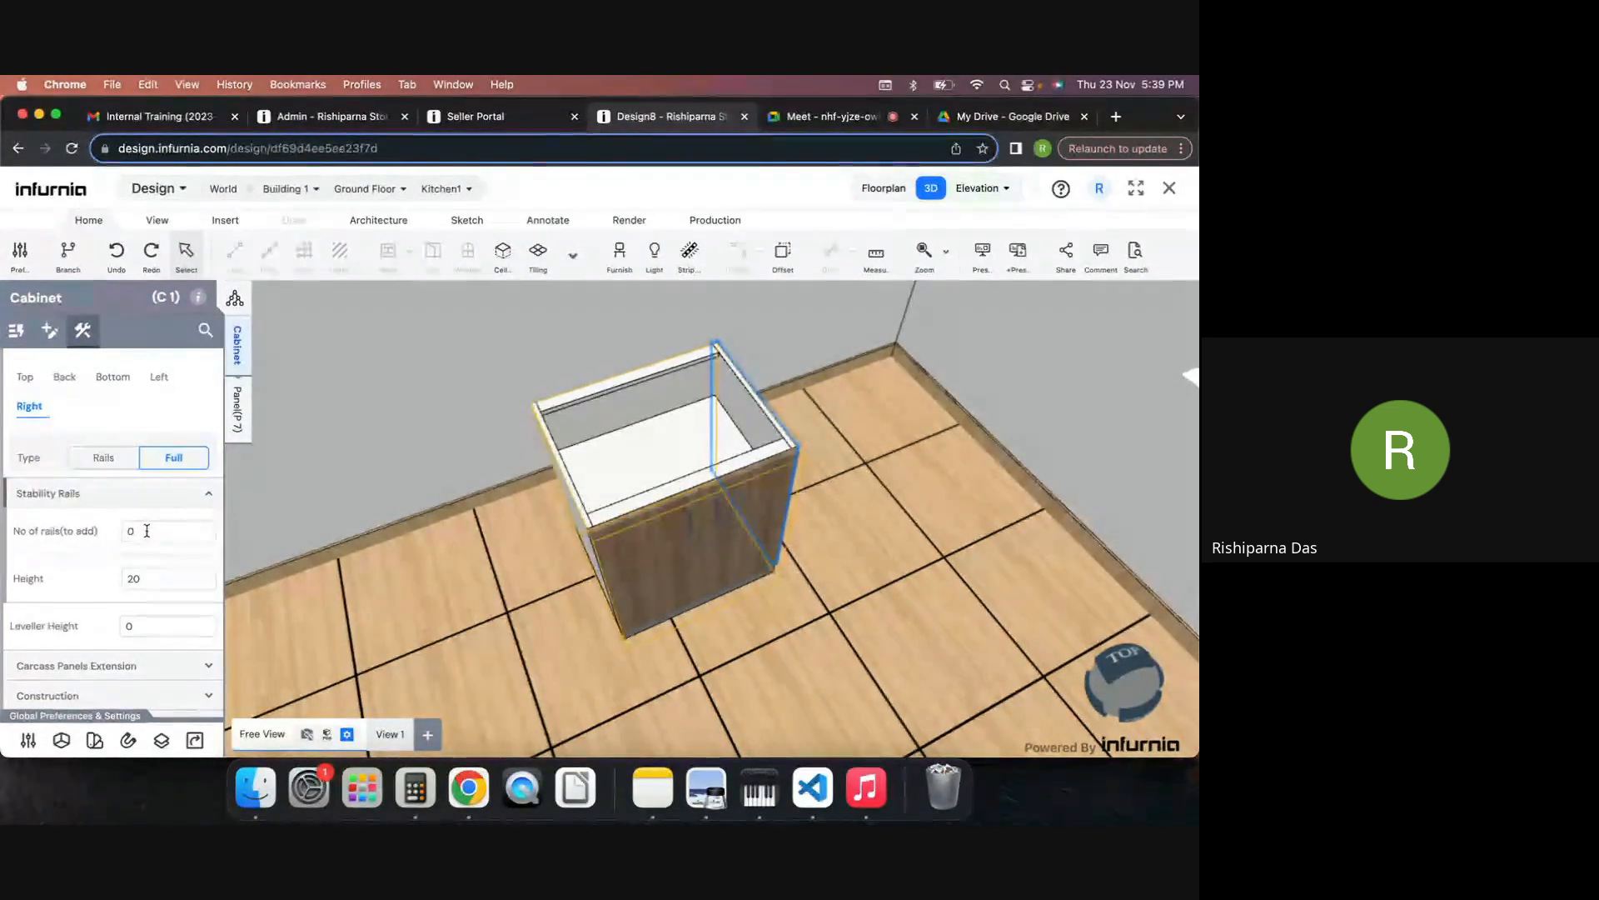
scroll(429, 574, up, 5)
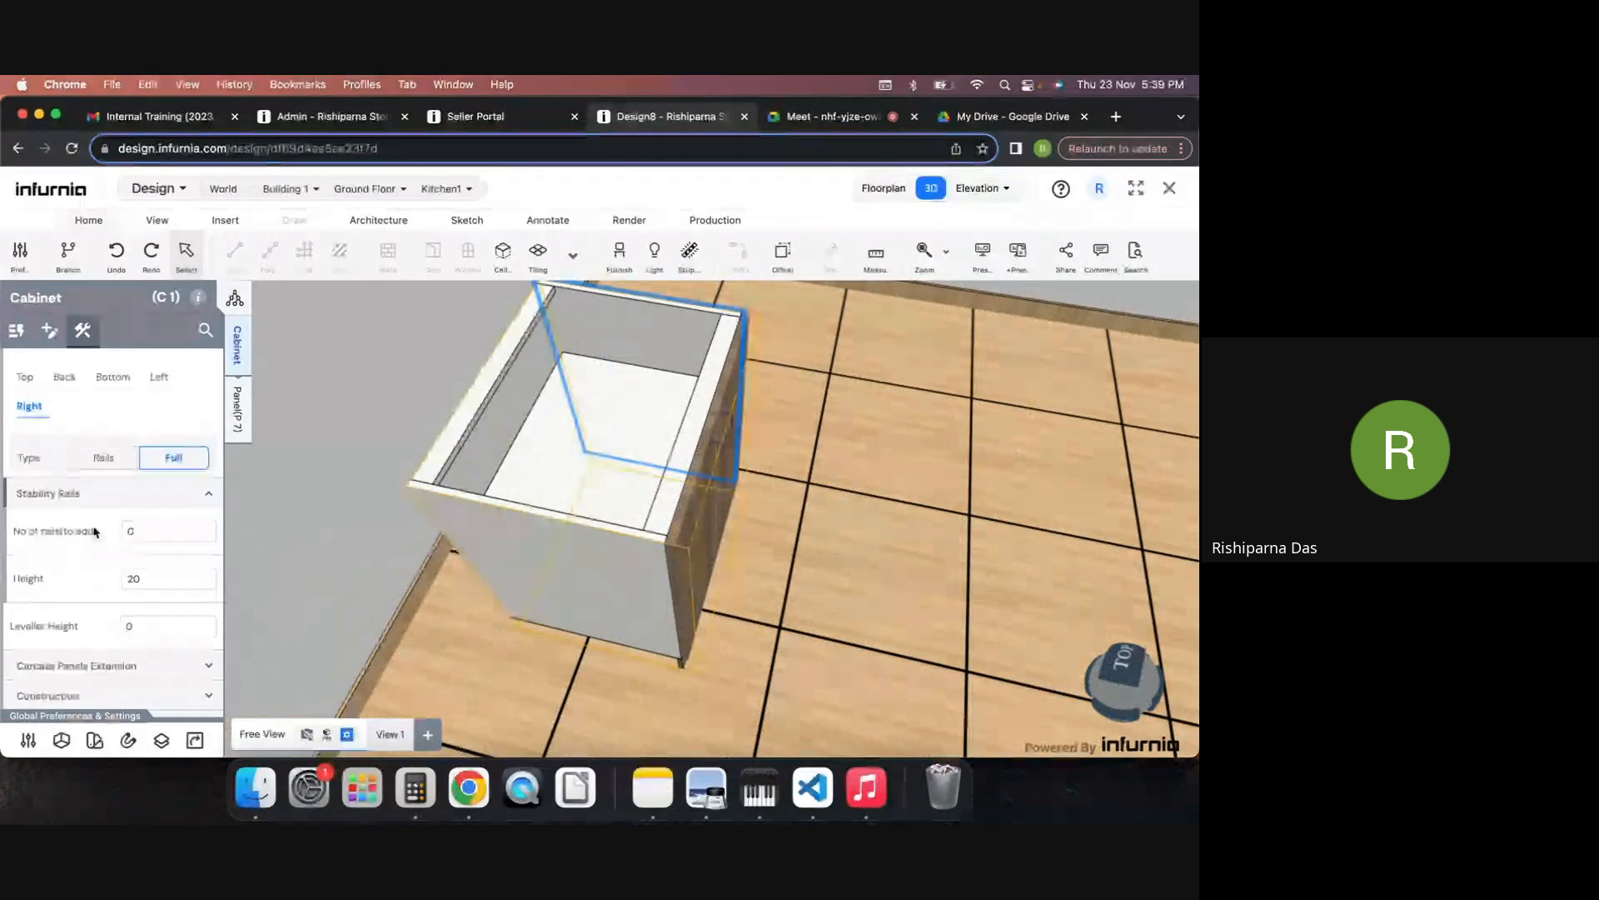
text(1)
key(Return)
drag(344, 629, 714, 571)
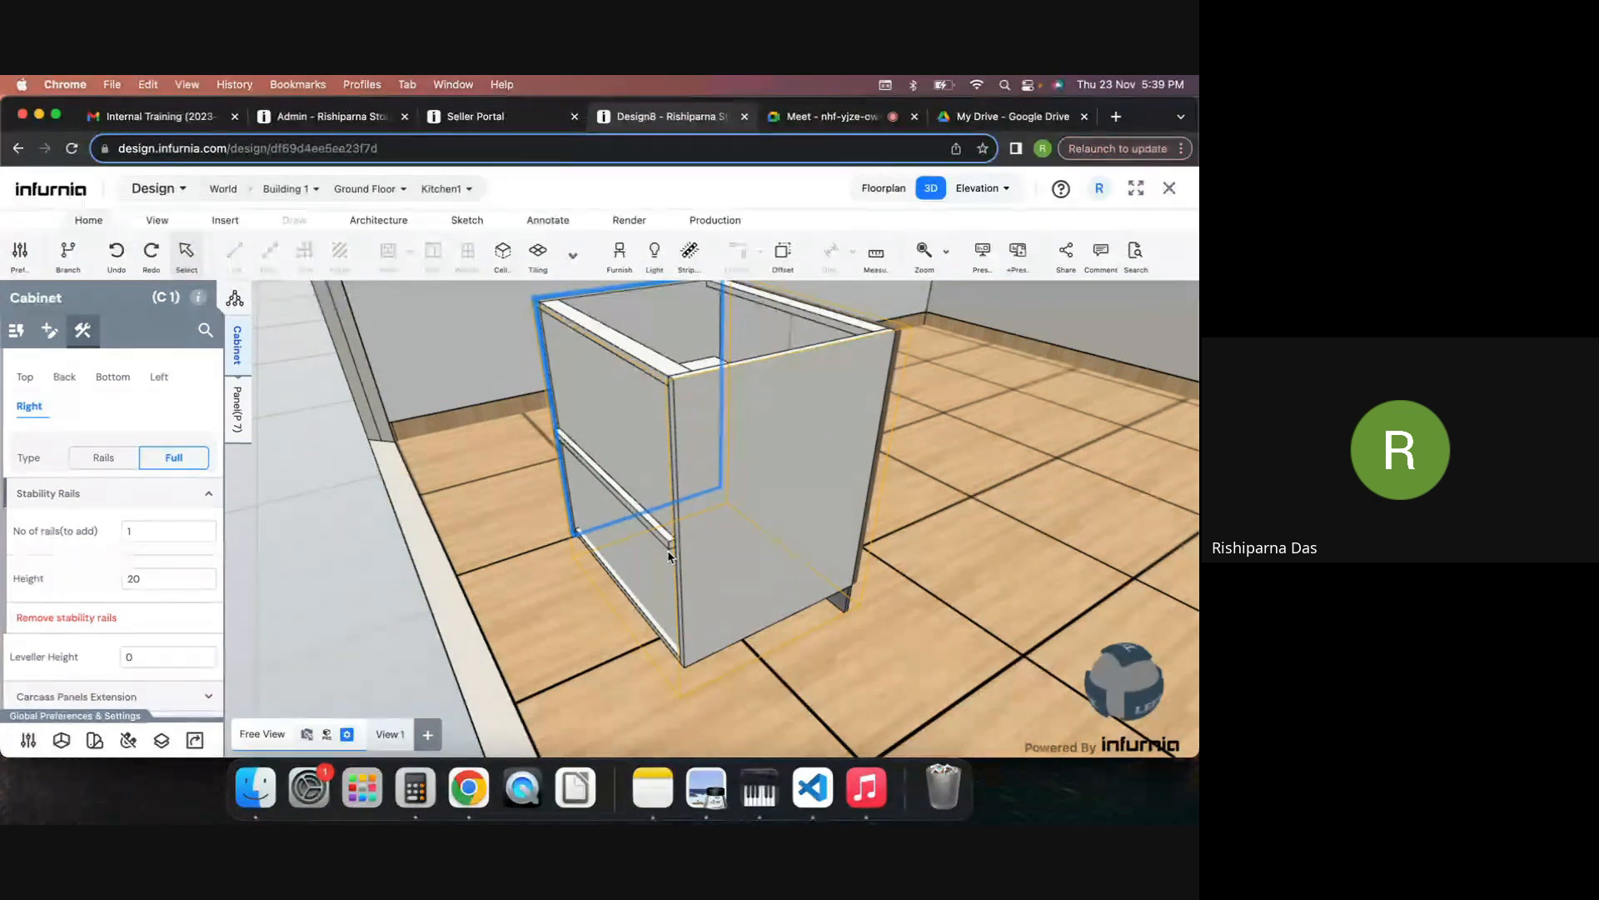
Step: Set the height of the base cabinet's stability rails to 50 mm
double_click(132, 578)
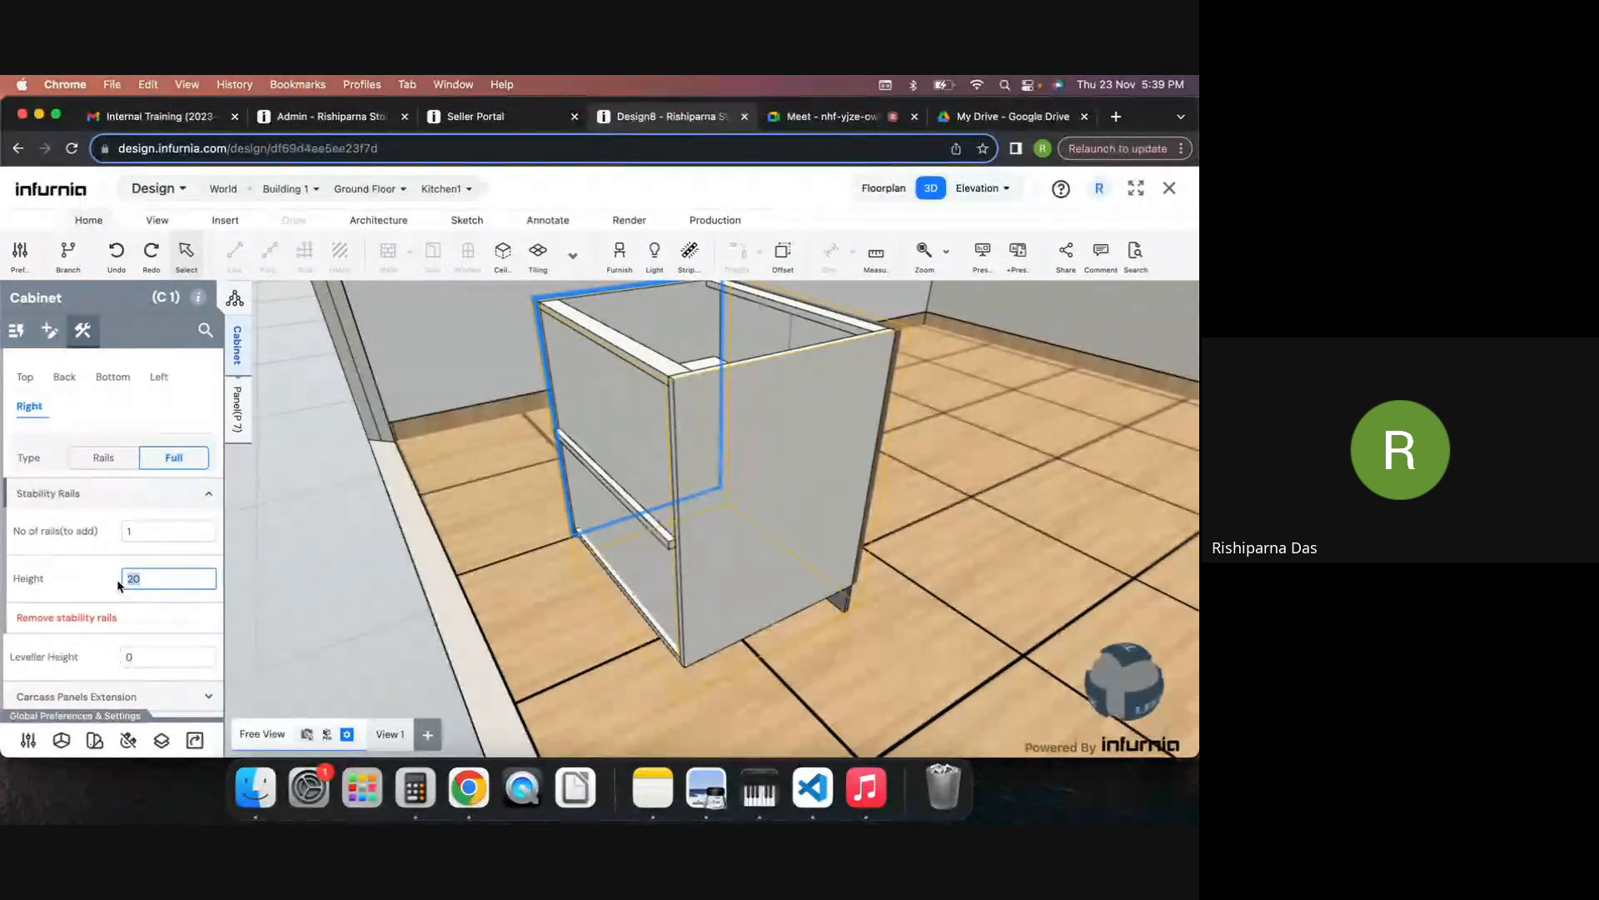
text(50)
key(Return)
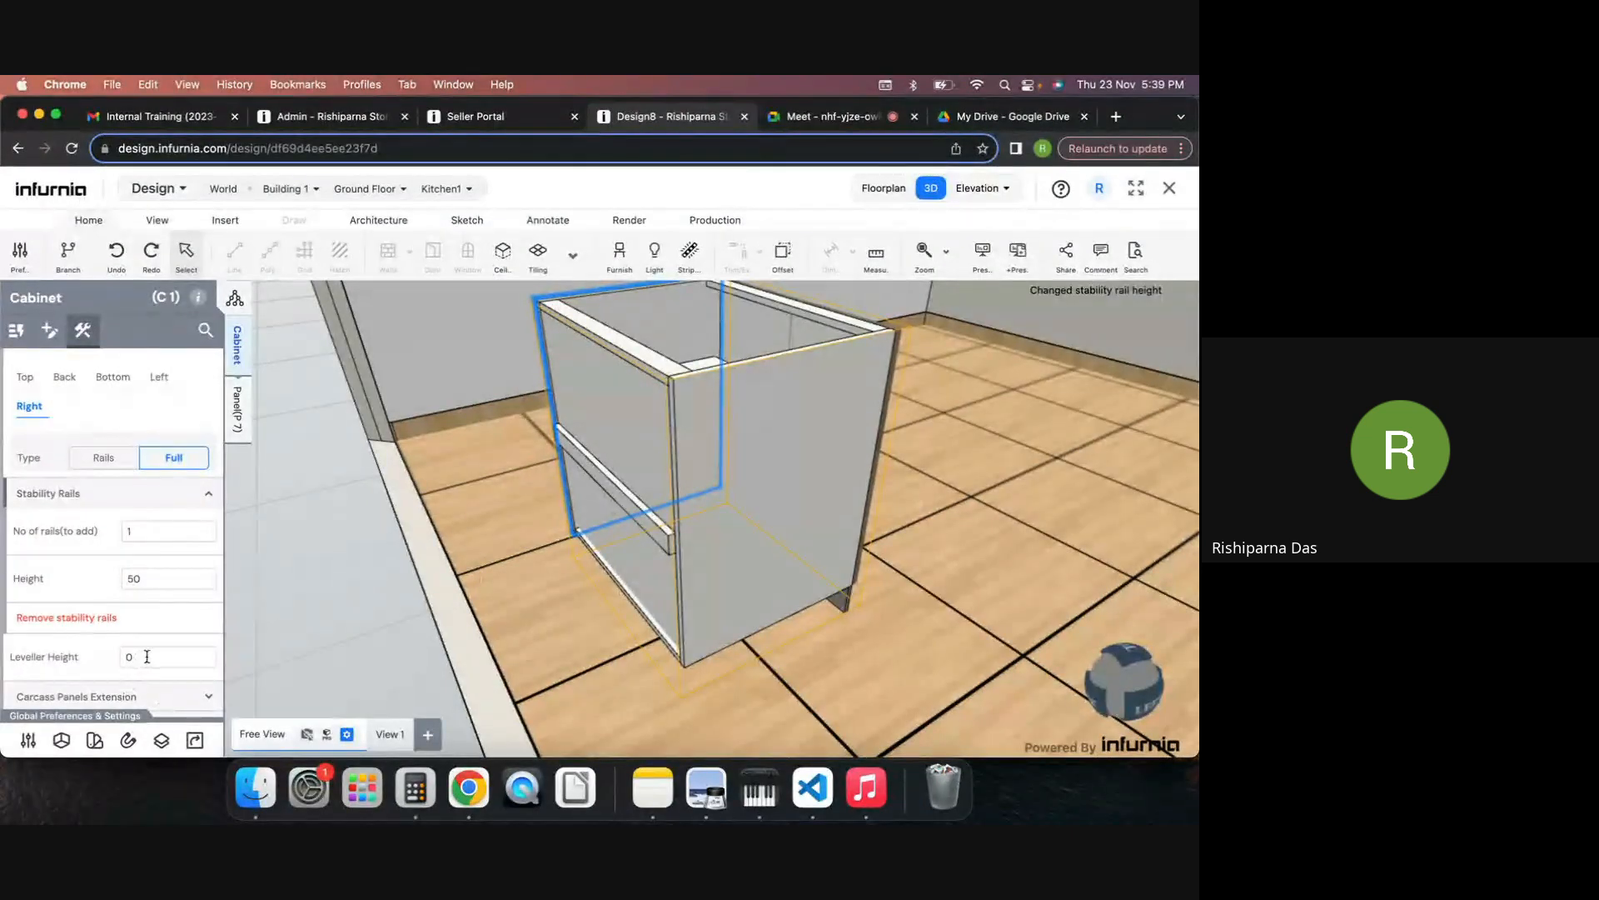
Step: Add 3 more stability rails to the base cabinet, and remove all of its stability rails
scroll(141, 633, down, 1)
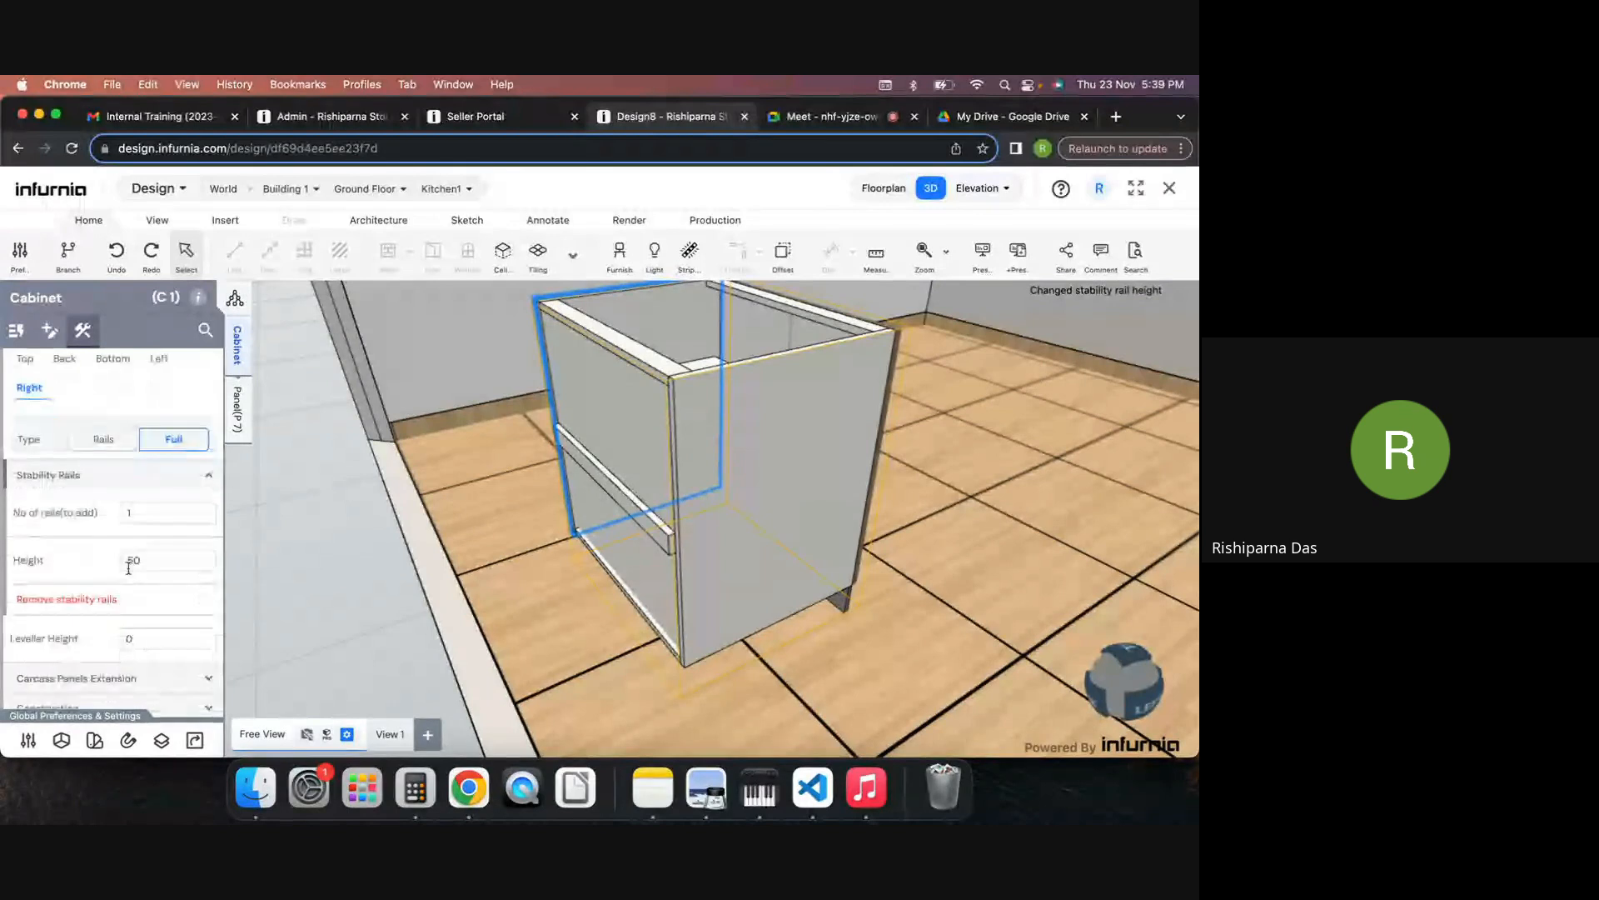
drag(159, 512, 105, 518)
text(3)
key(Return)
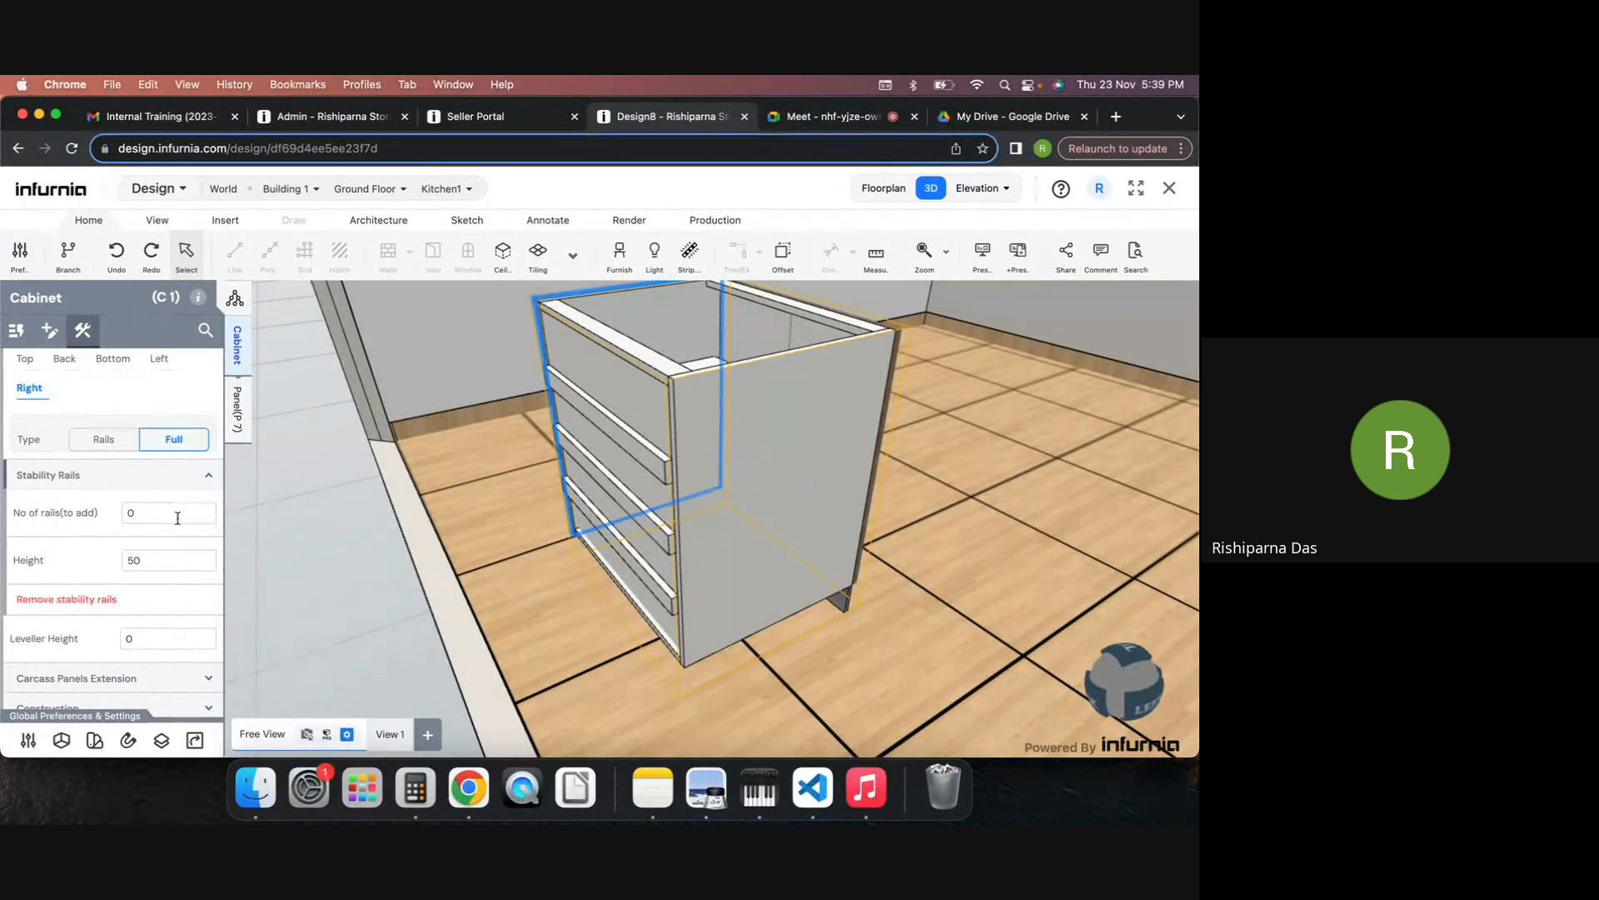
click(79, 613)
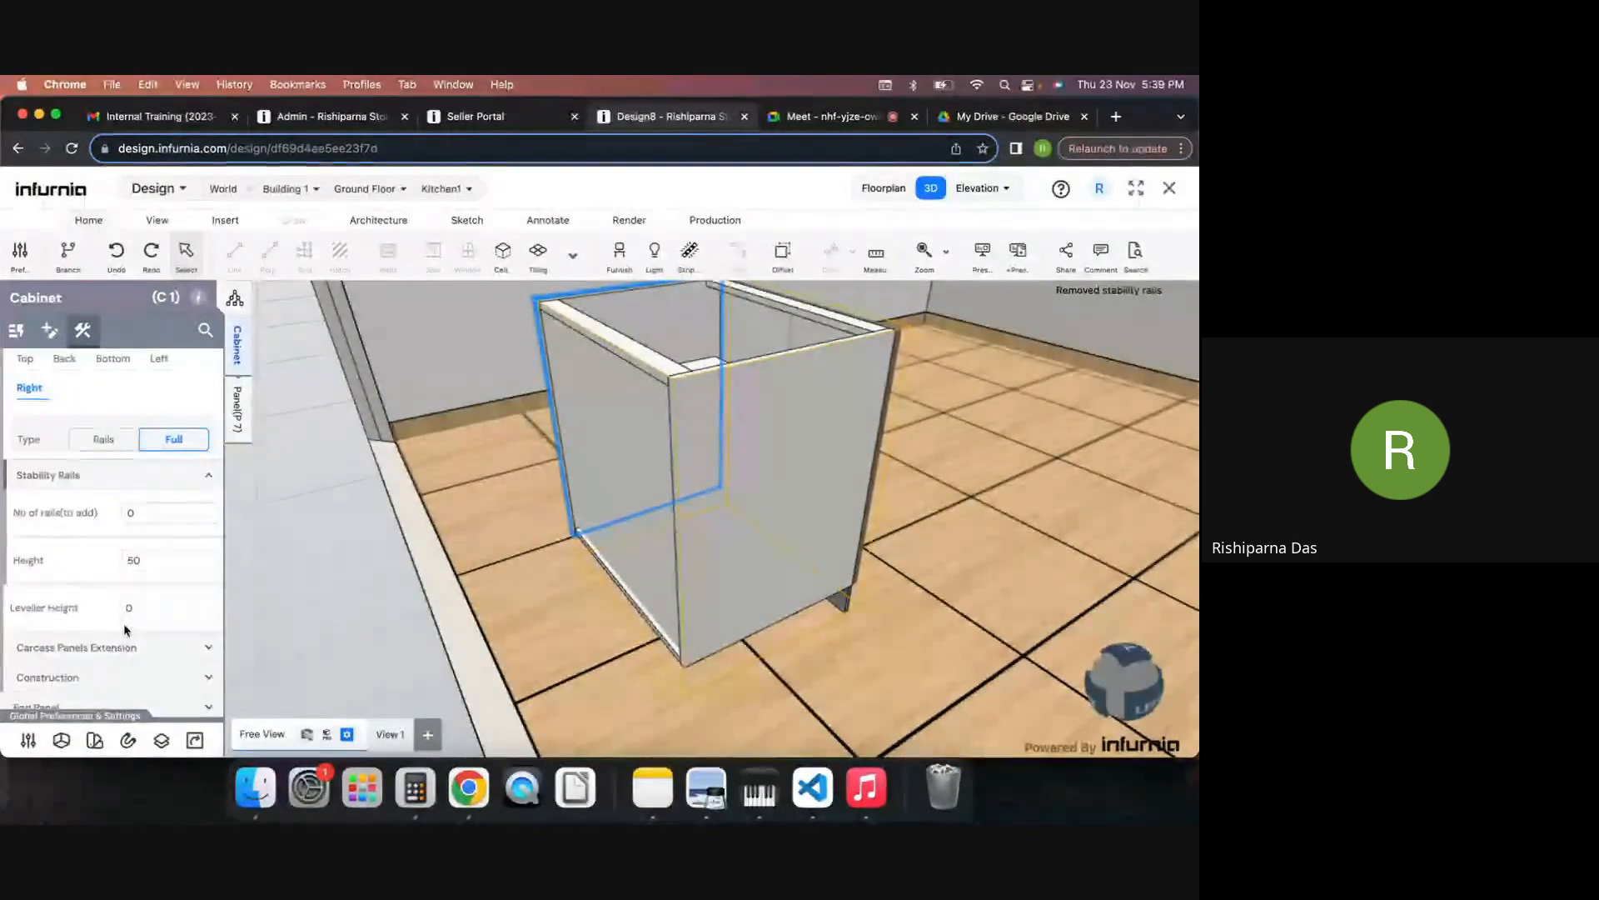
click(95, 482)
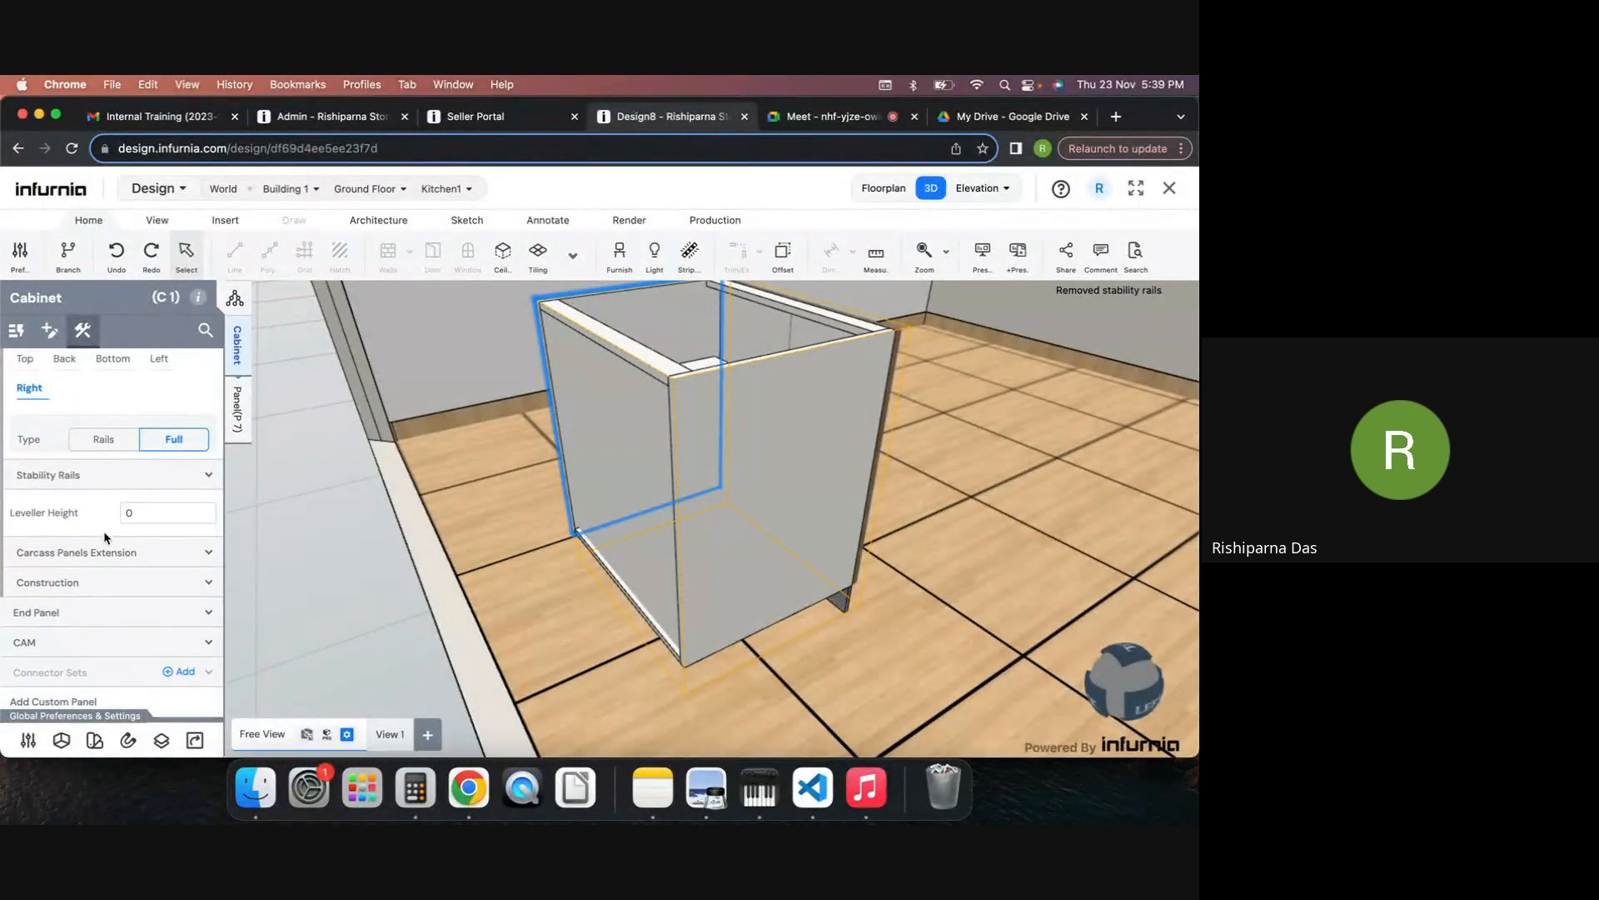
Step: Open the Carcass Panels Extension settings for the base cabinet's left panel
click(89, 554)
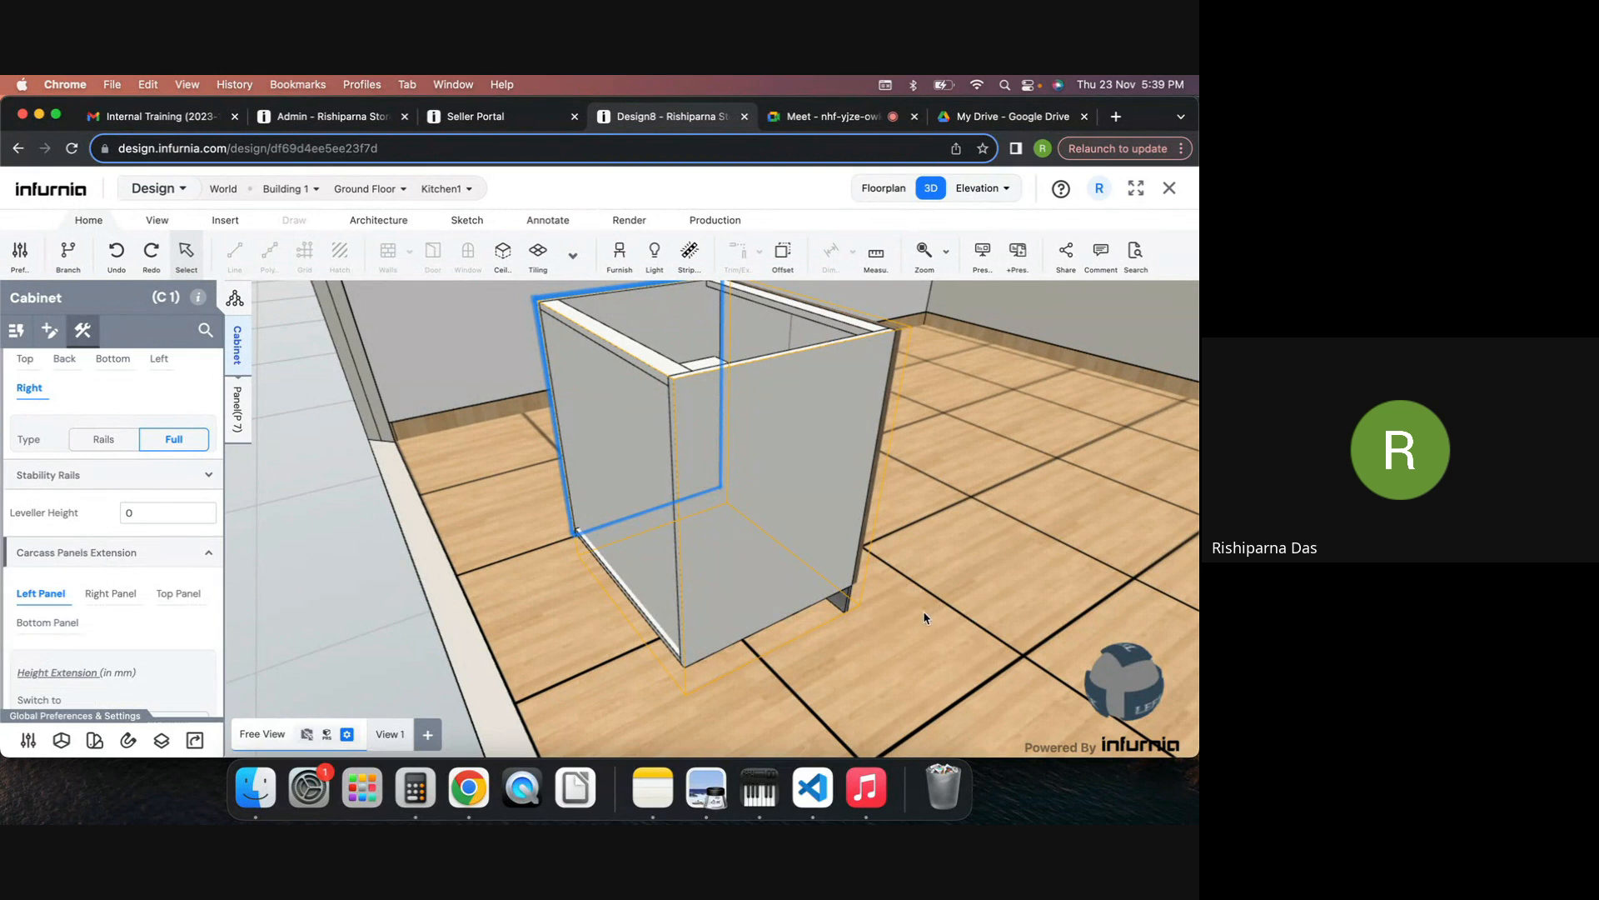
drag(924, 613, 575, 605)
scroll(575, 610, down, 3)
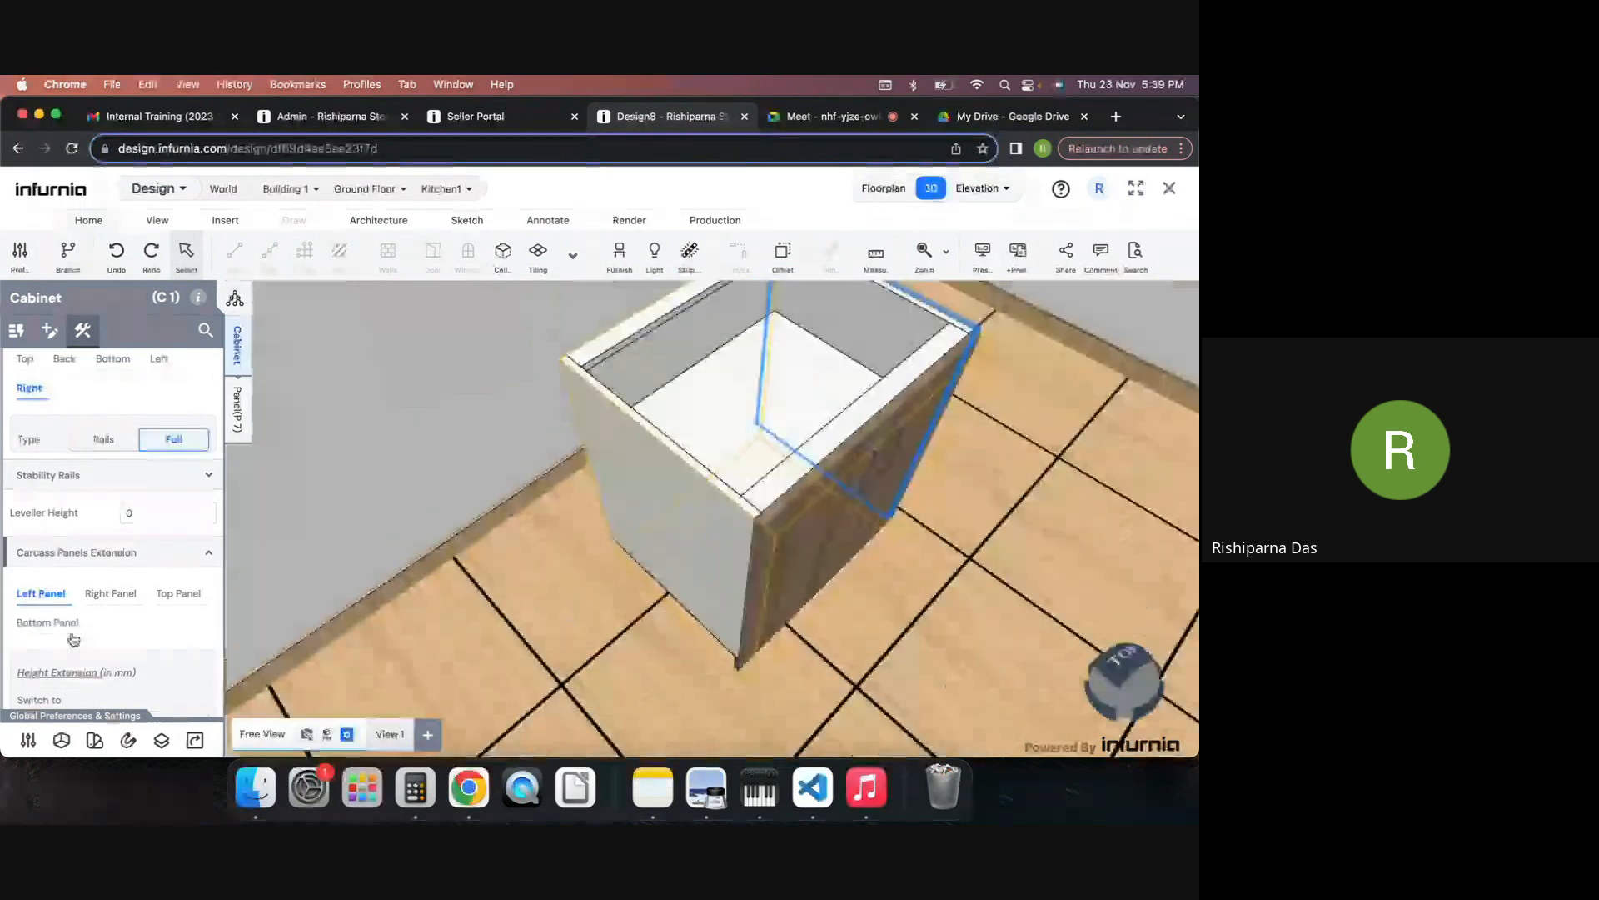
Step: In Carcass Panels Extension, set the left panel's height extension at the top to 50 mm
scroll(73, 640, down, 1)
scroll(74, 639, down, 4)
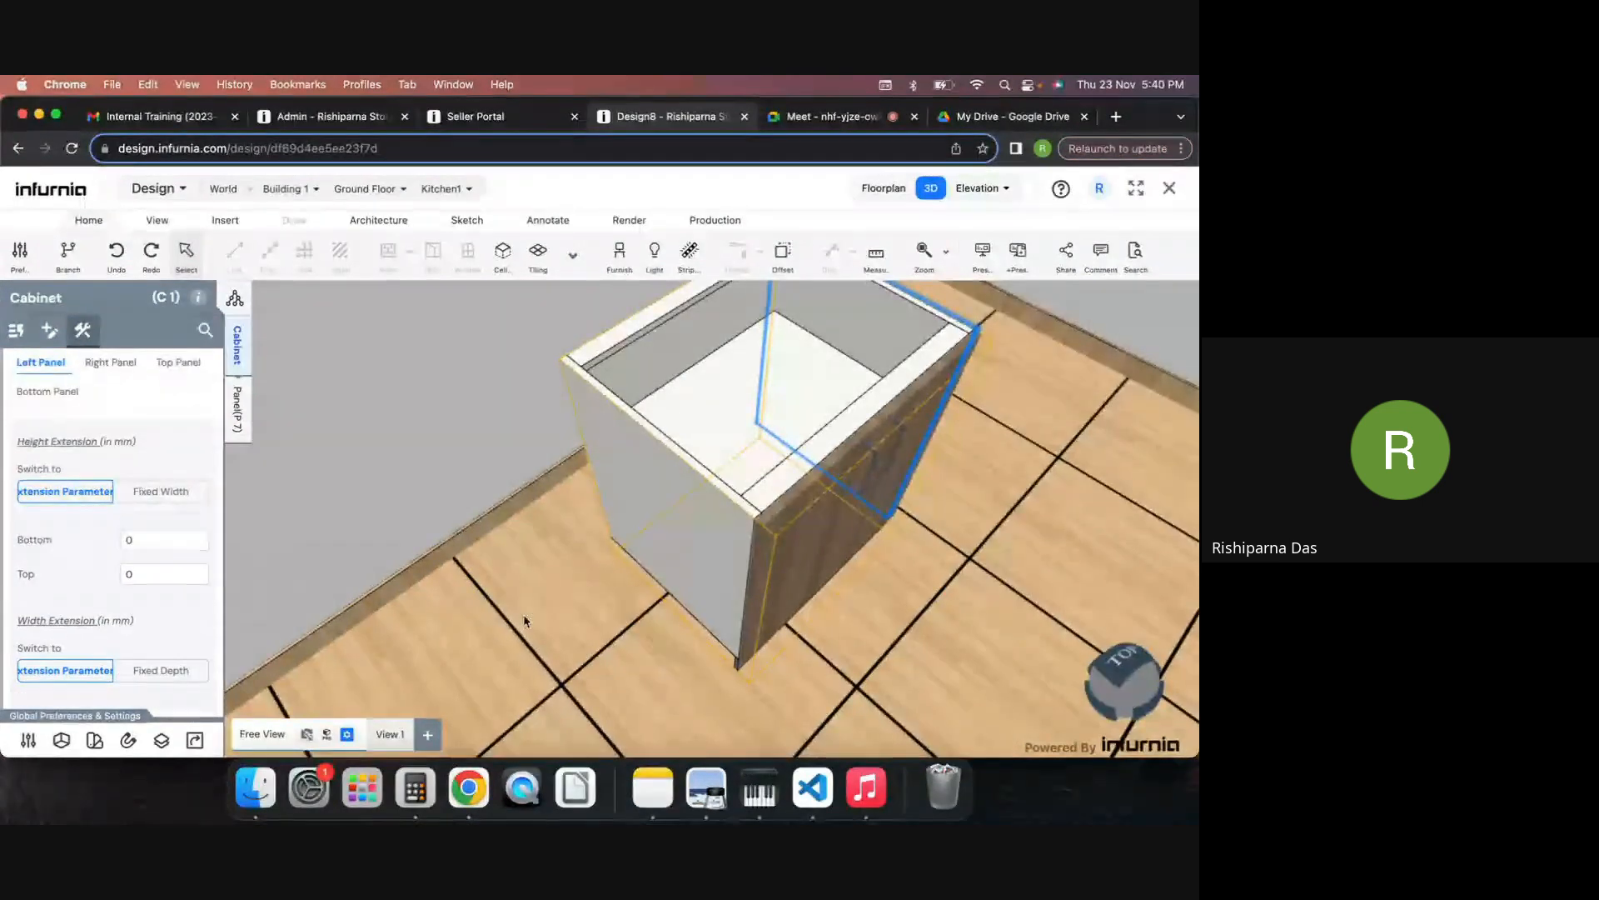
drag(615, 643, 463, 620)
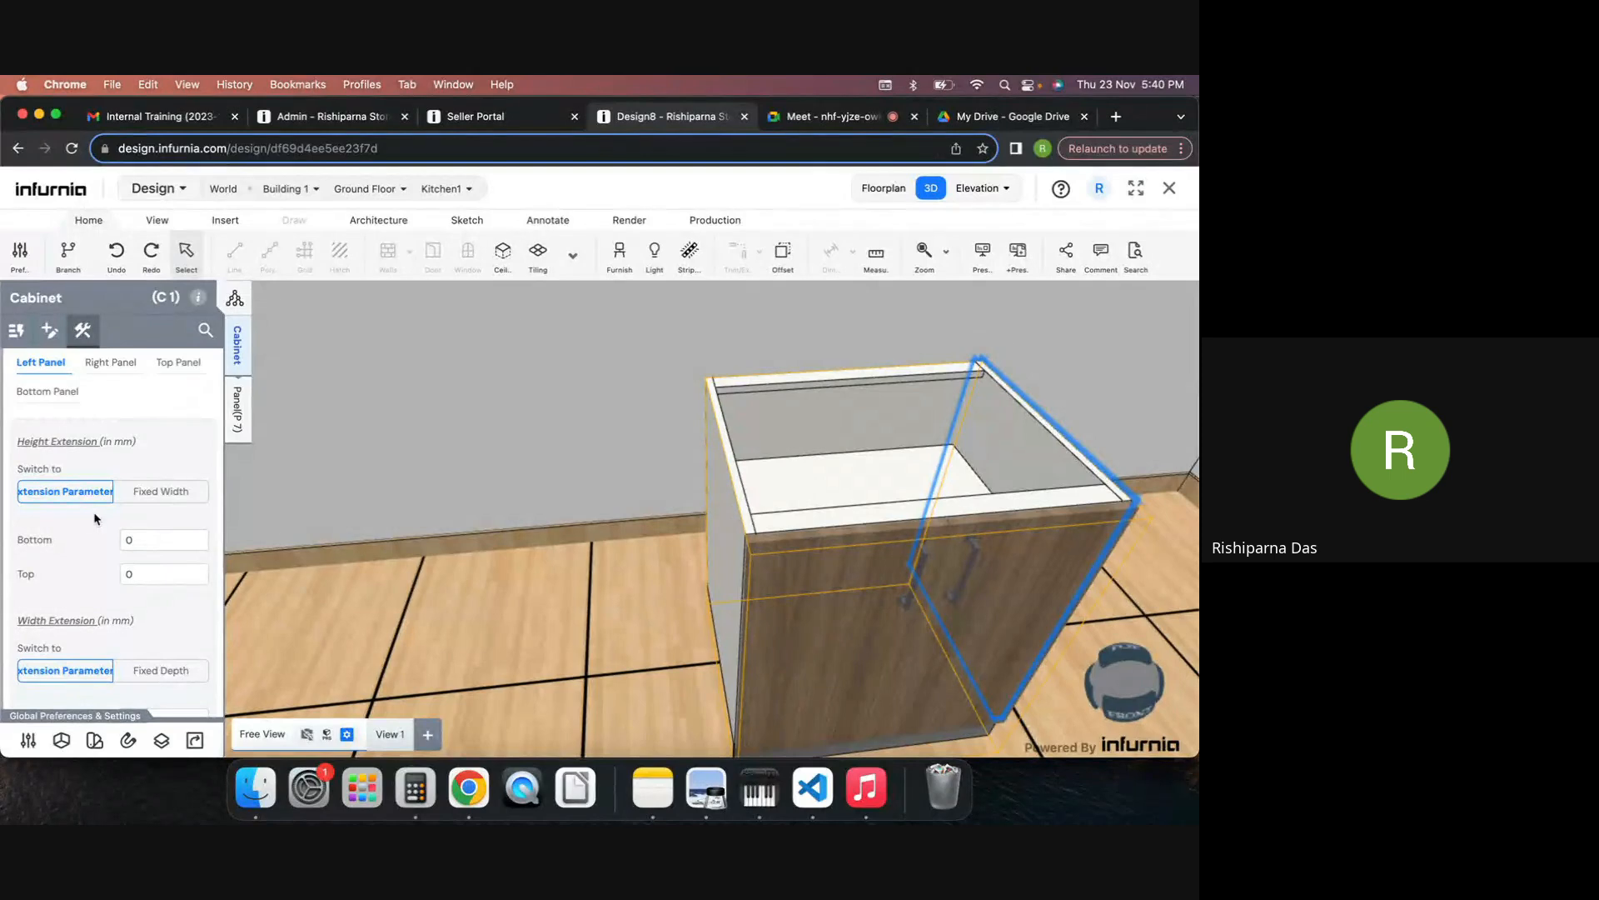
scroll(78, 513, up, 1)
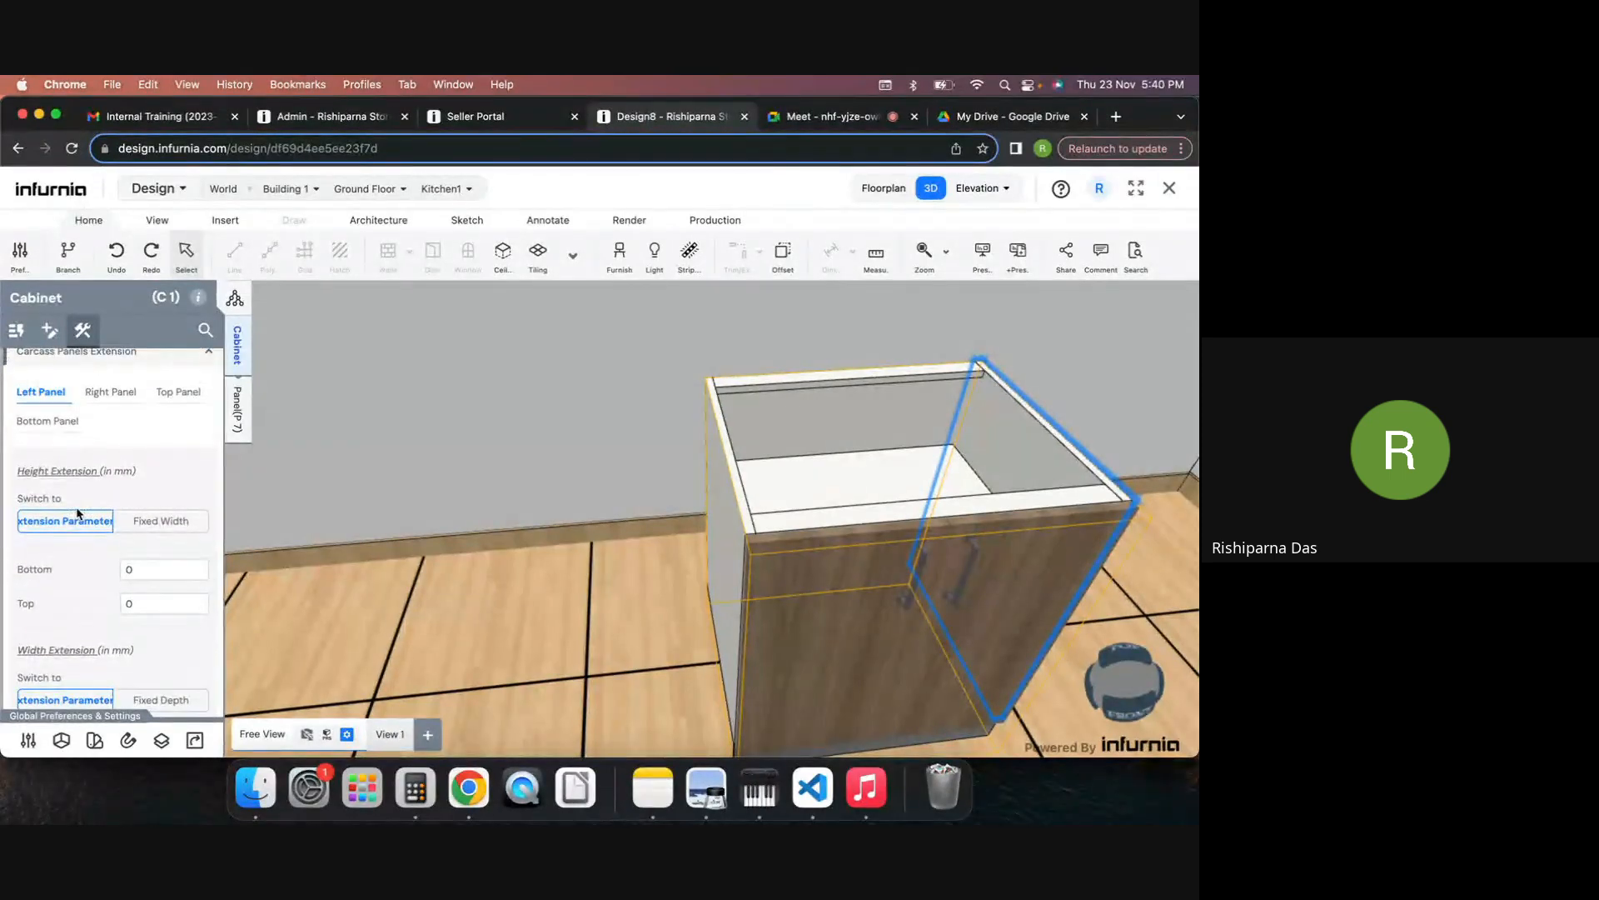
scroll(80, 512, up, 1)
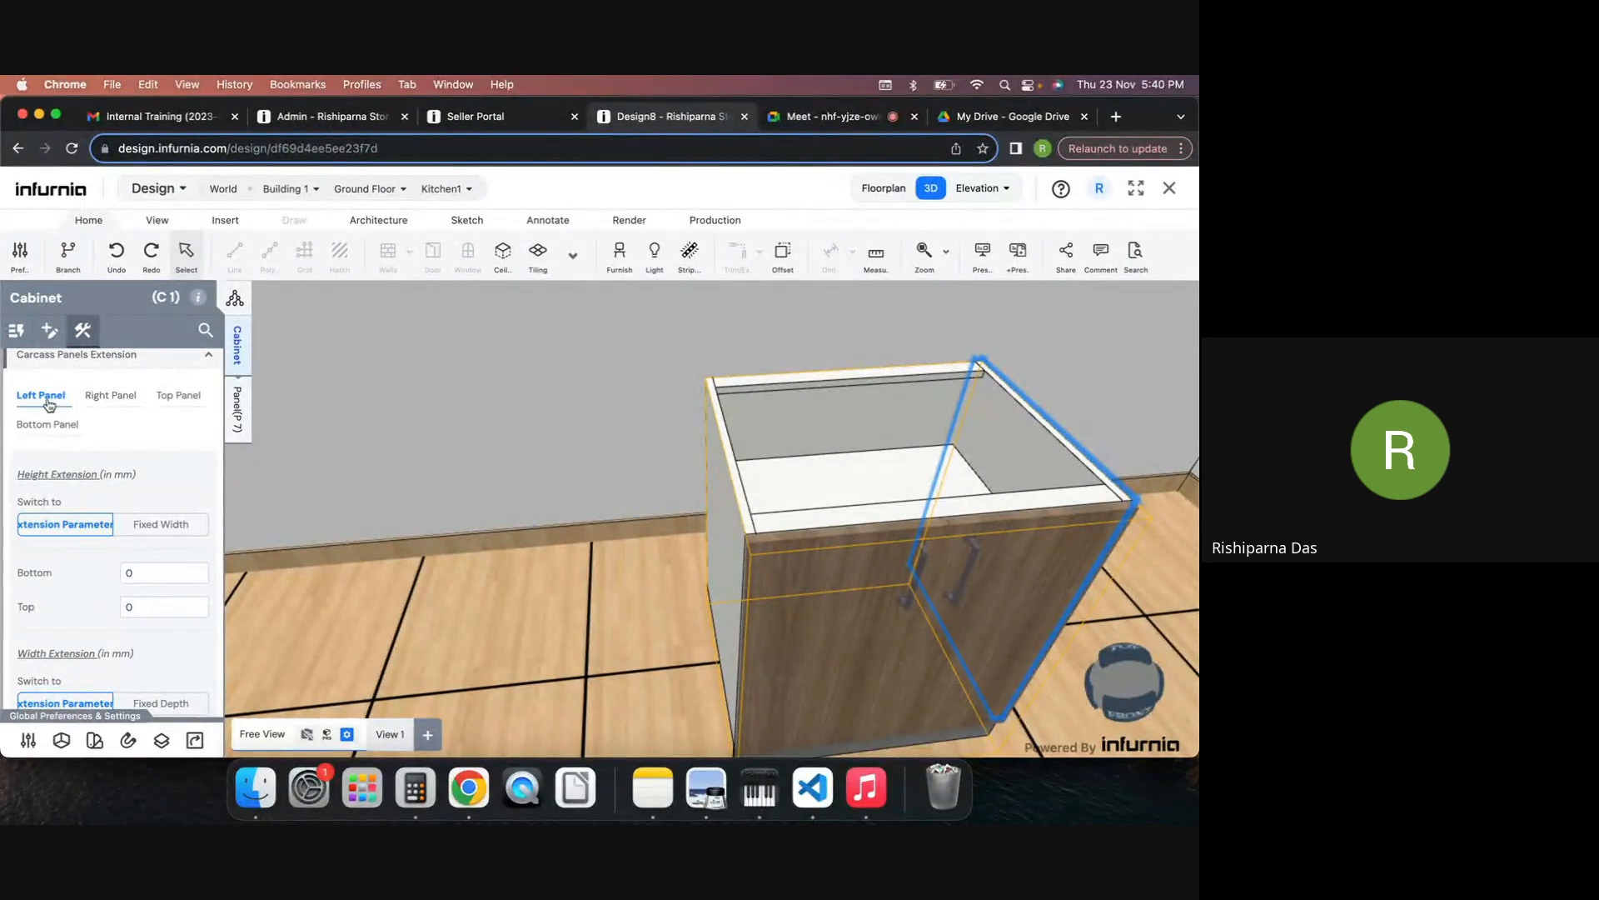
scroll(62, 429, up, 1)
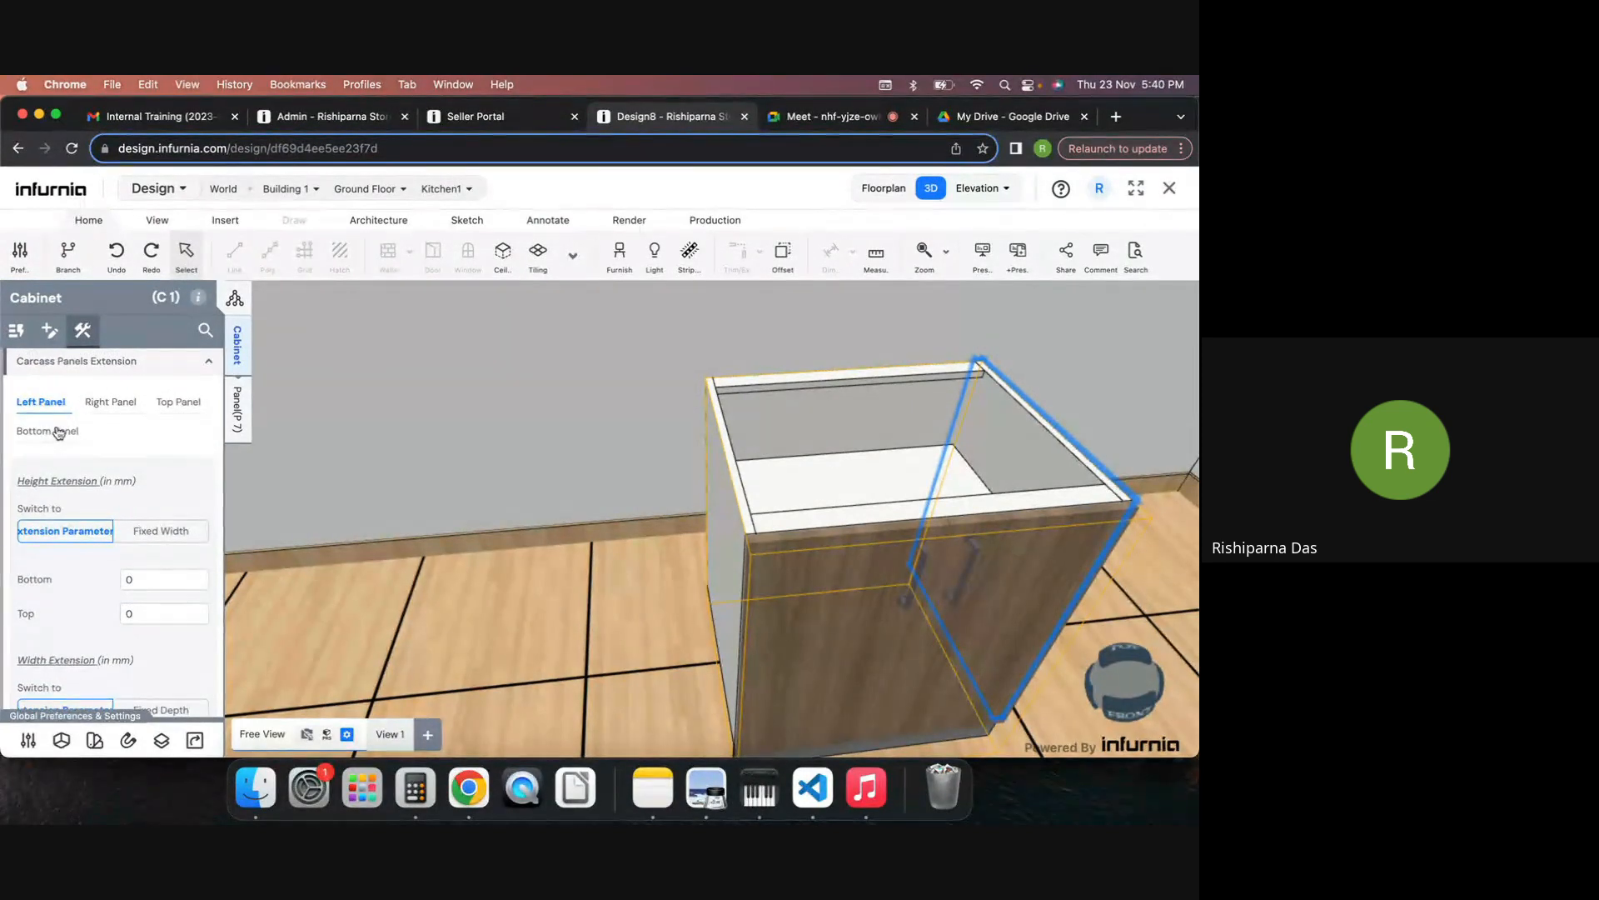
scroll(67, 538, down, 2)
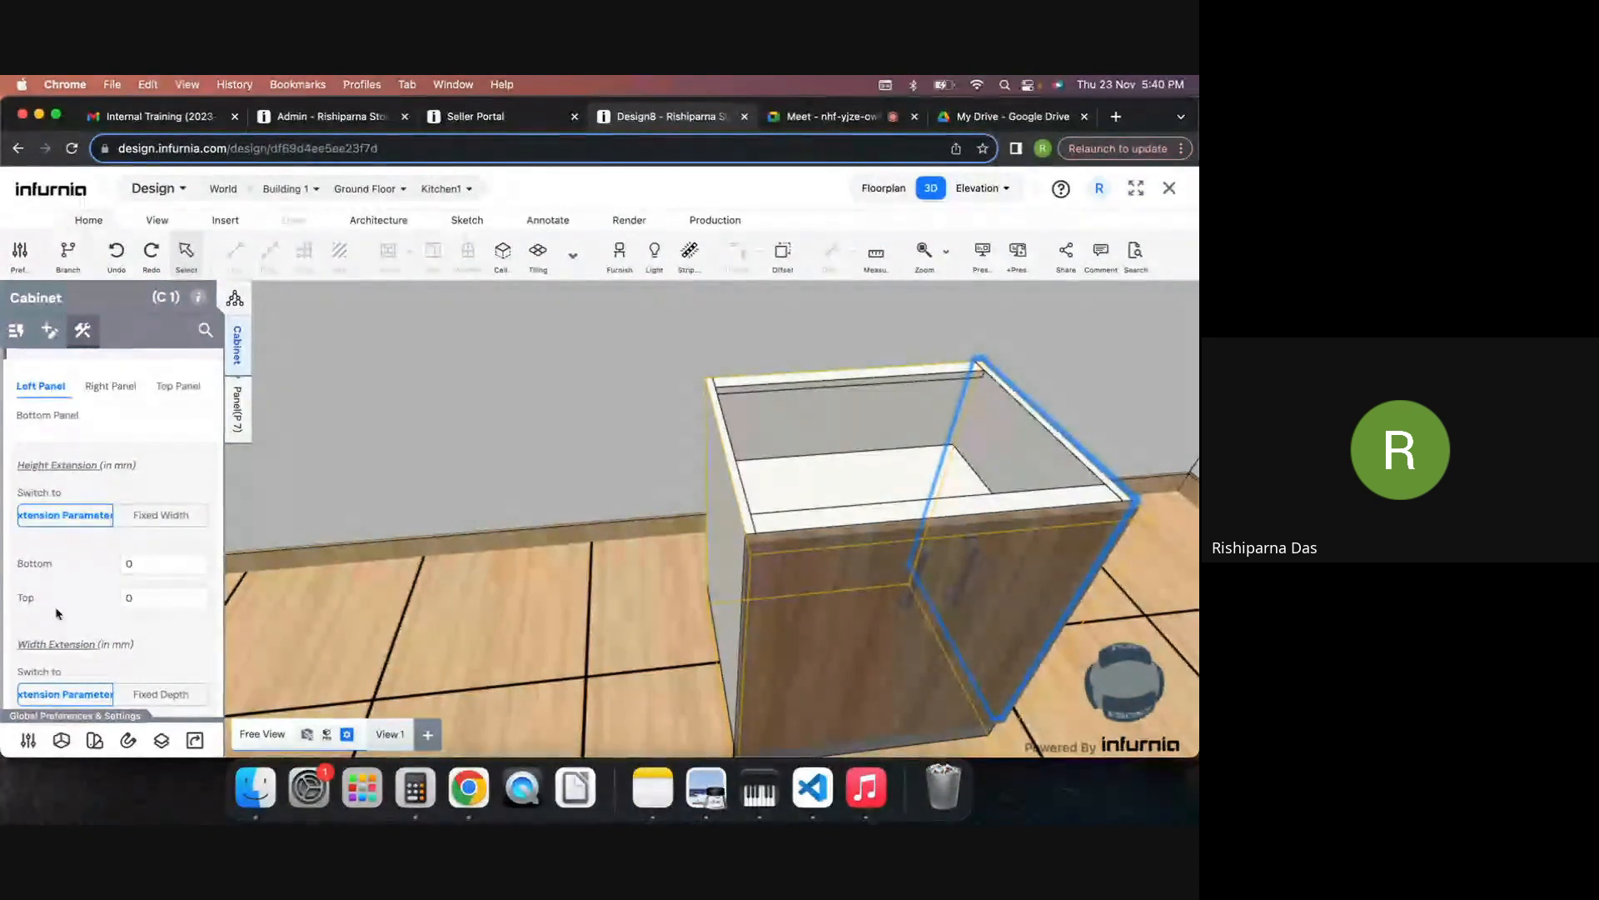
click(143, 599)
text(50)
key(Return)
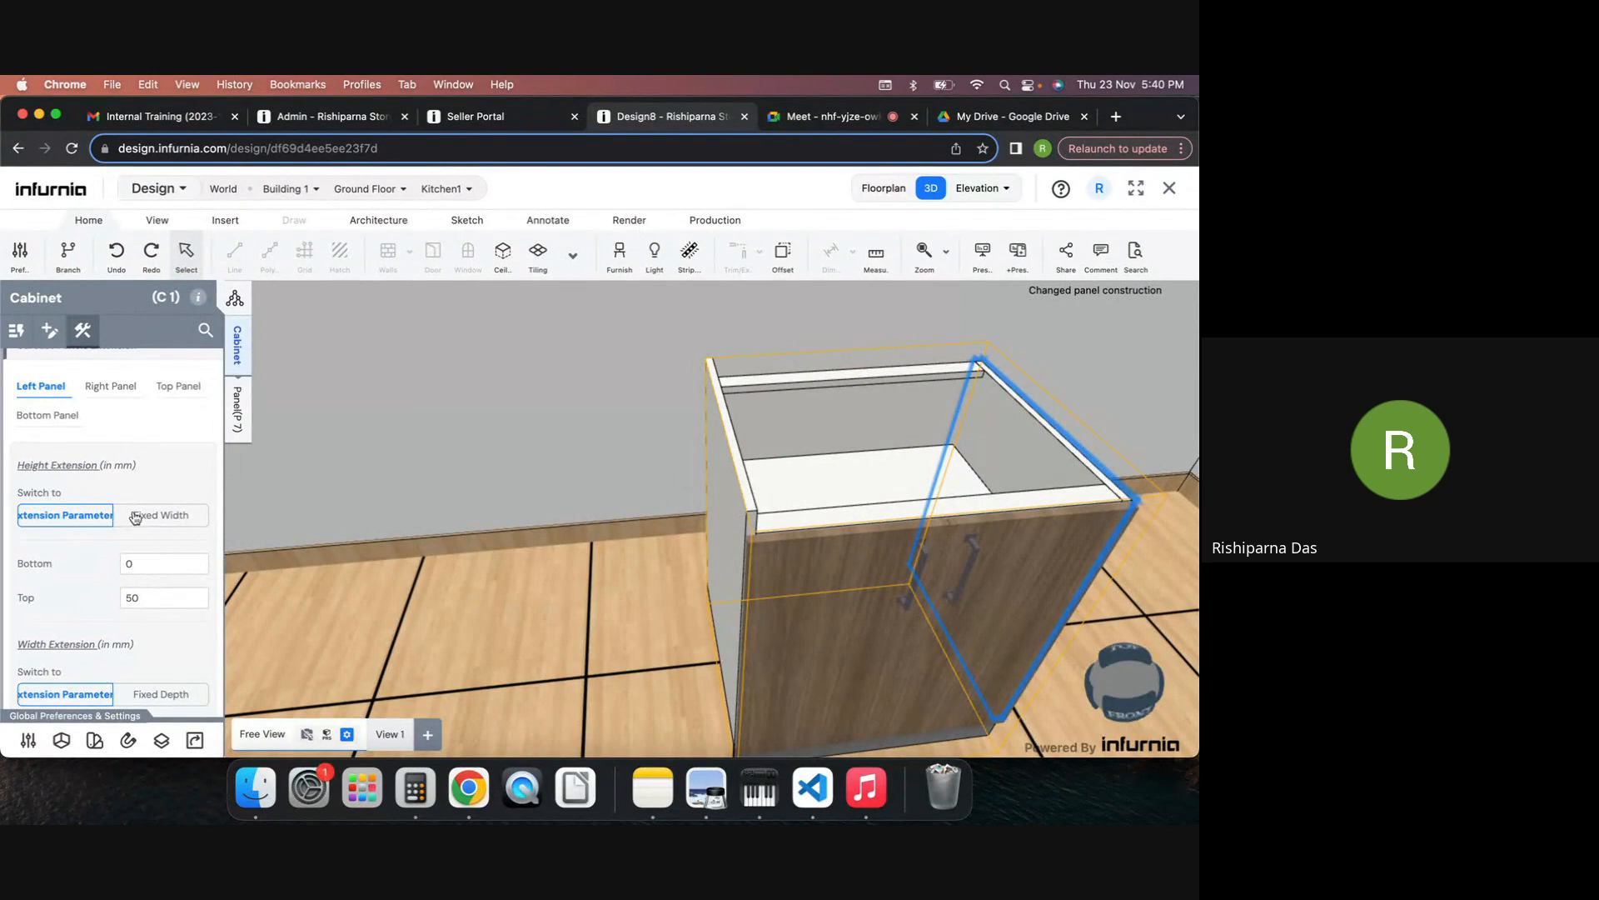
Step: Set the cabinet's overall height to 900 mm
scroll(102, 510, up, 5)
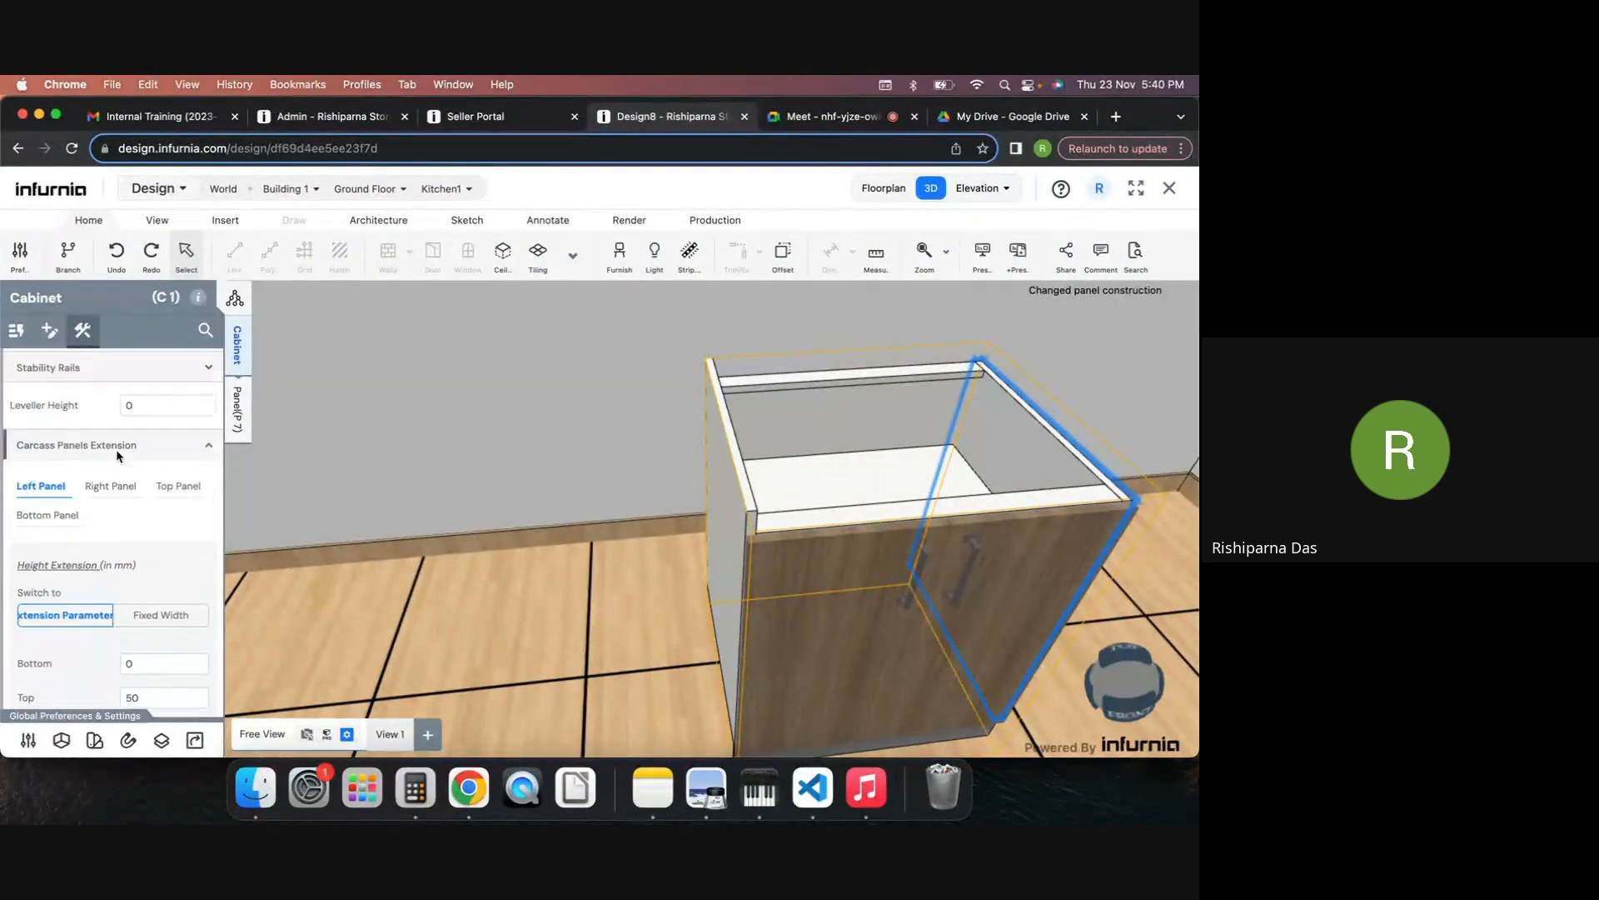
click(52, 331)
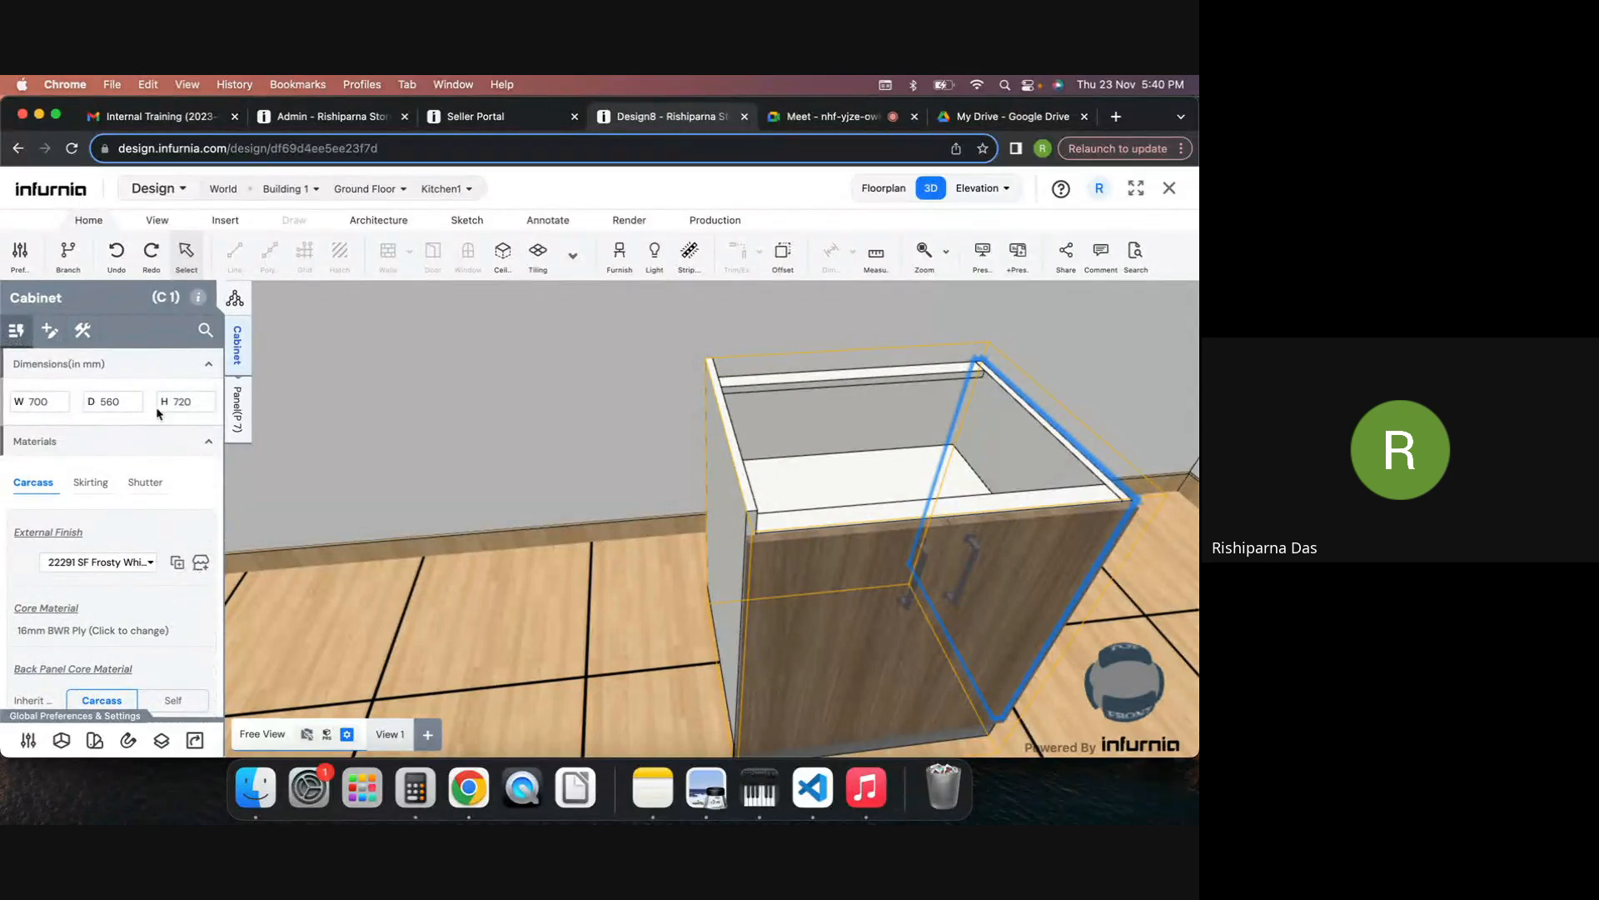
click(183, 401)
text(900)
key(Return)
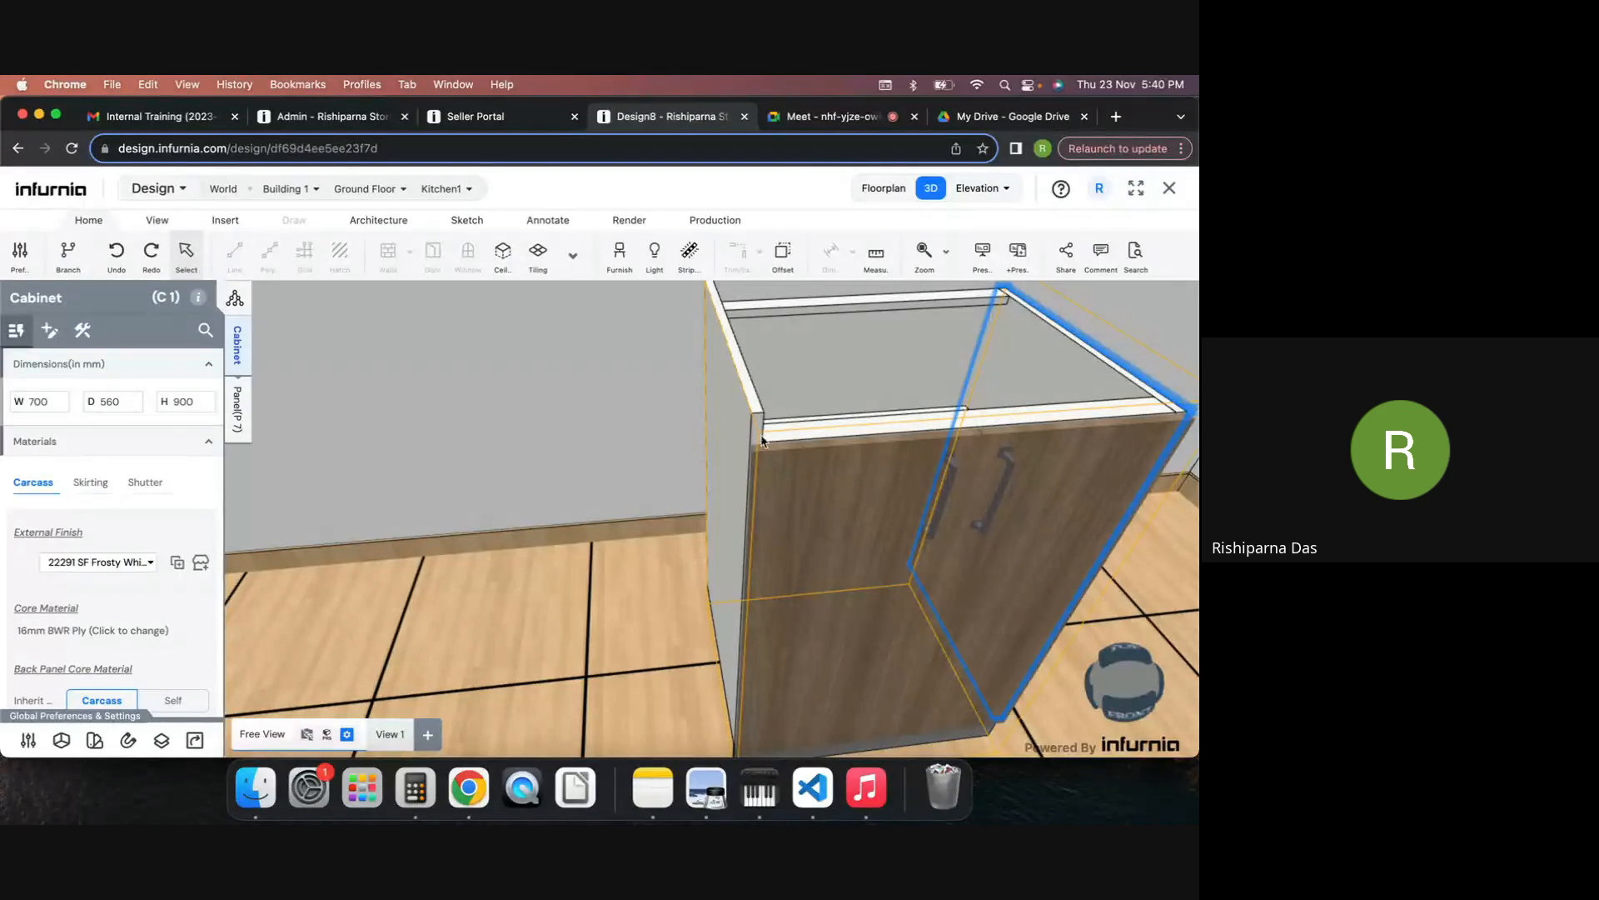
Step: Switch the left carcass panel's height extension to Fixed Width and set its Fixed Height to 1000 mm
click(84, 331)
scroll(83, 589, down, 5)
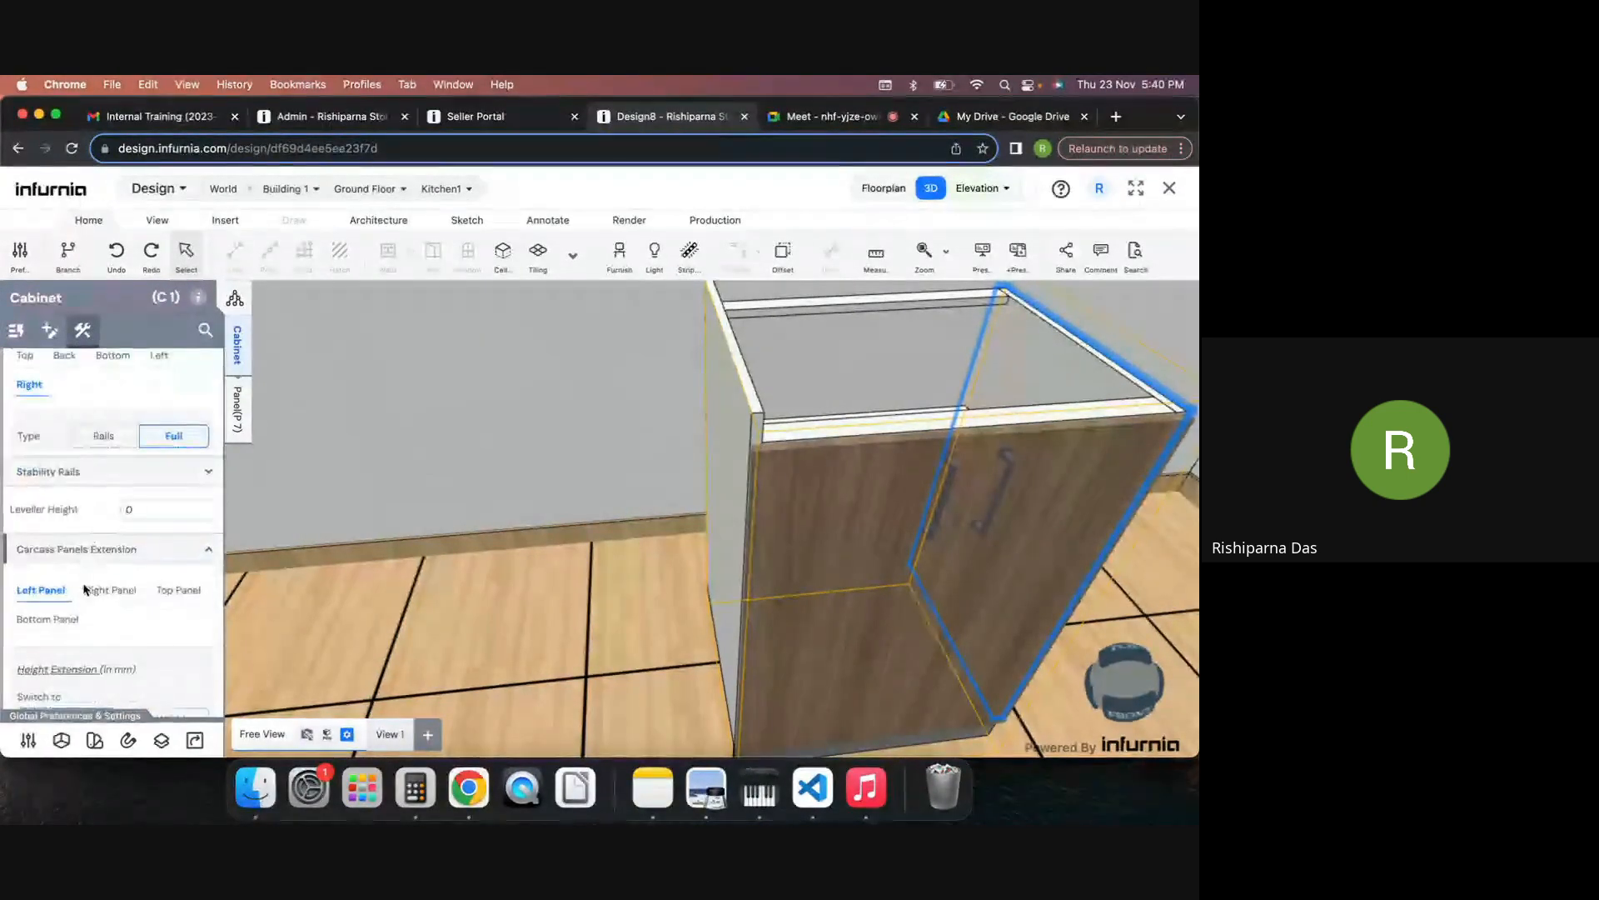
scroll(84, 589, down, 1)
click(158, 592)
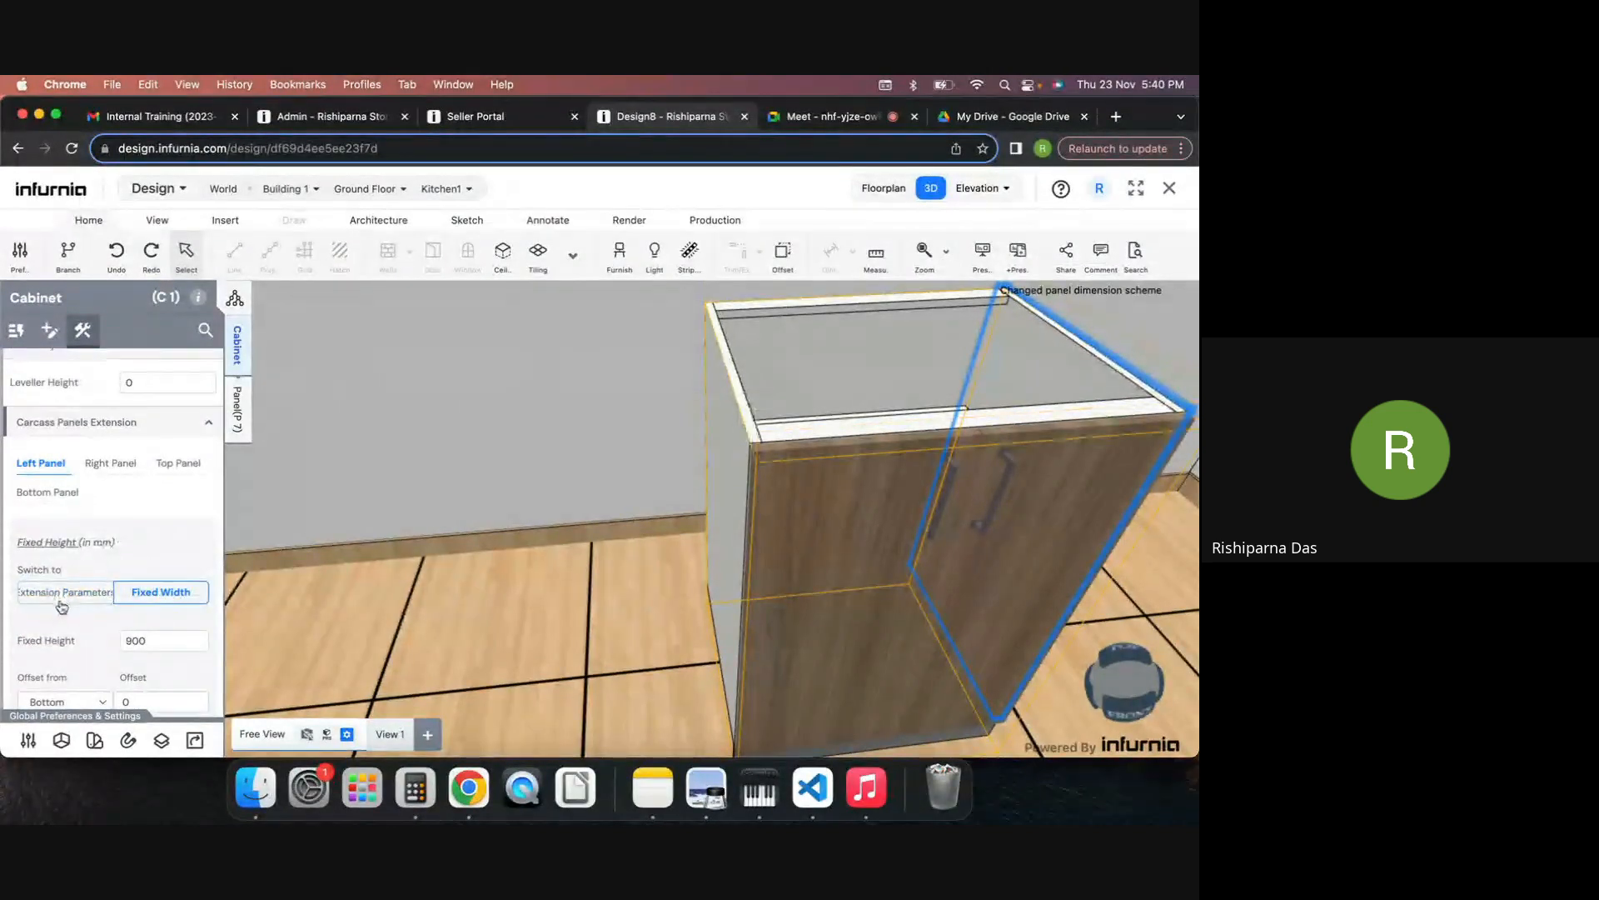
scroll(61, 606, down, 4)
scroll(86, 618, up, 2)
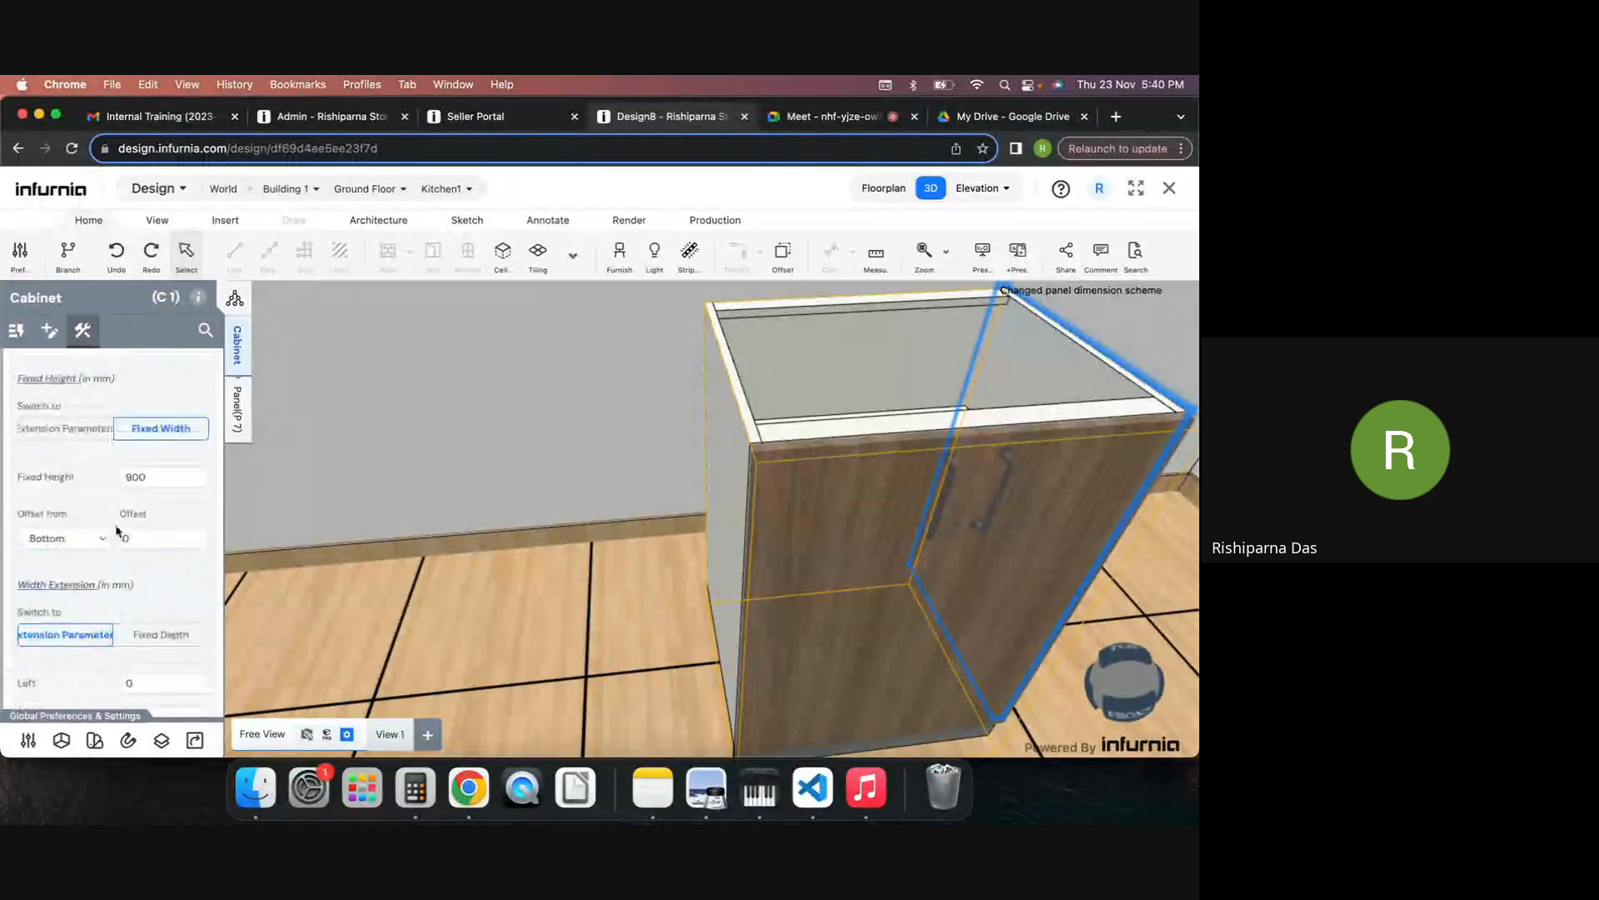
double_click(137, 480)
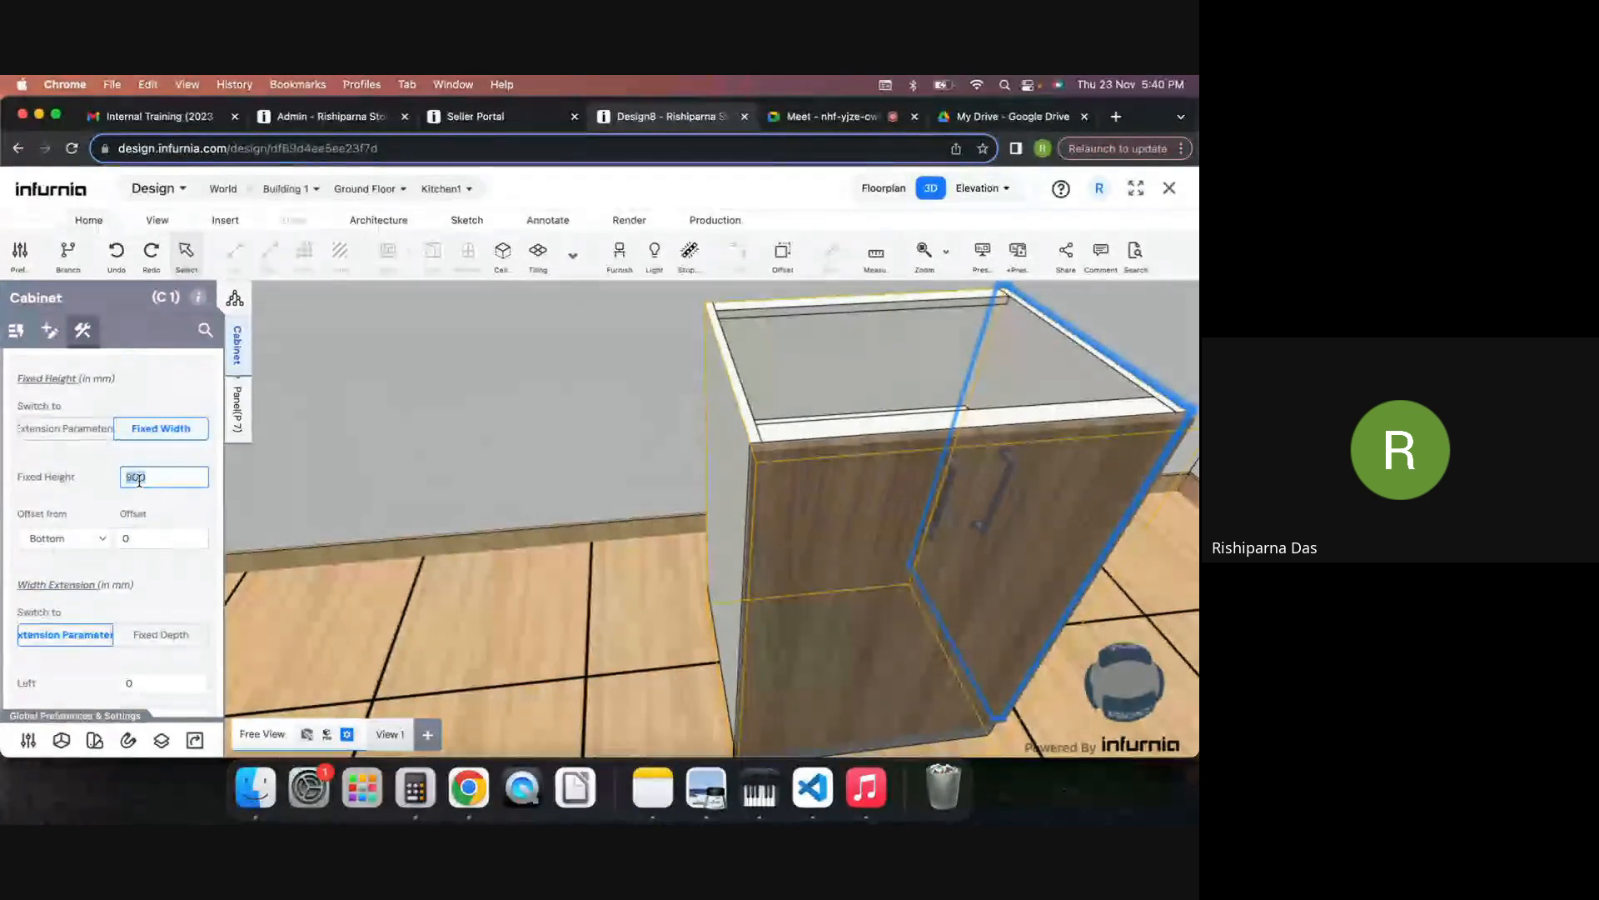
key(BackSpace)
key(Return)
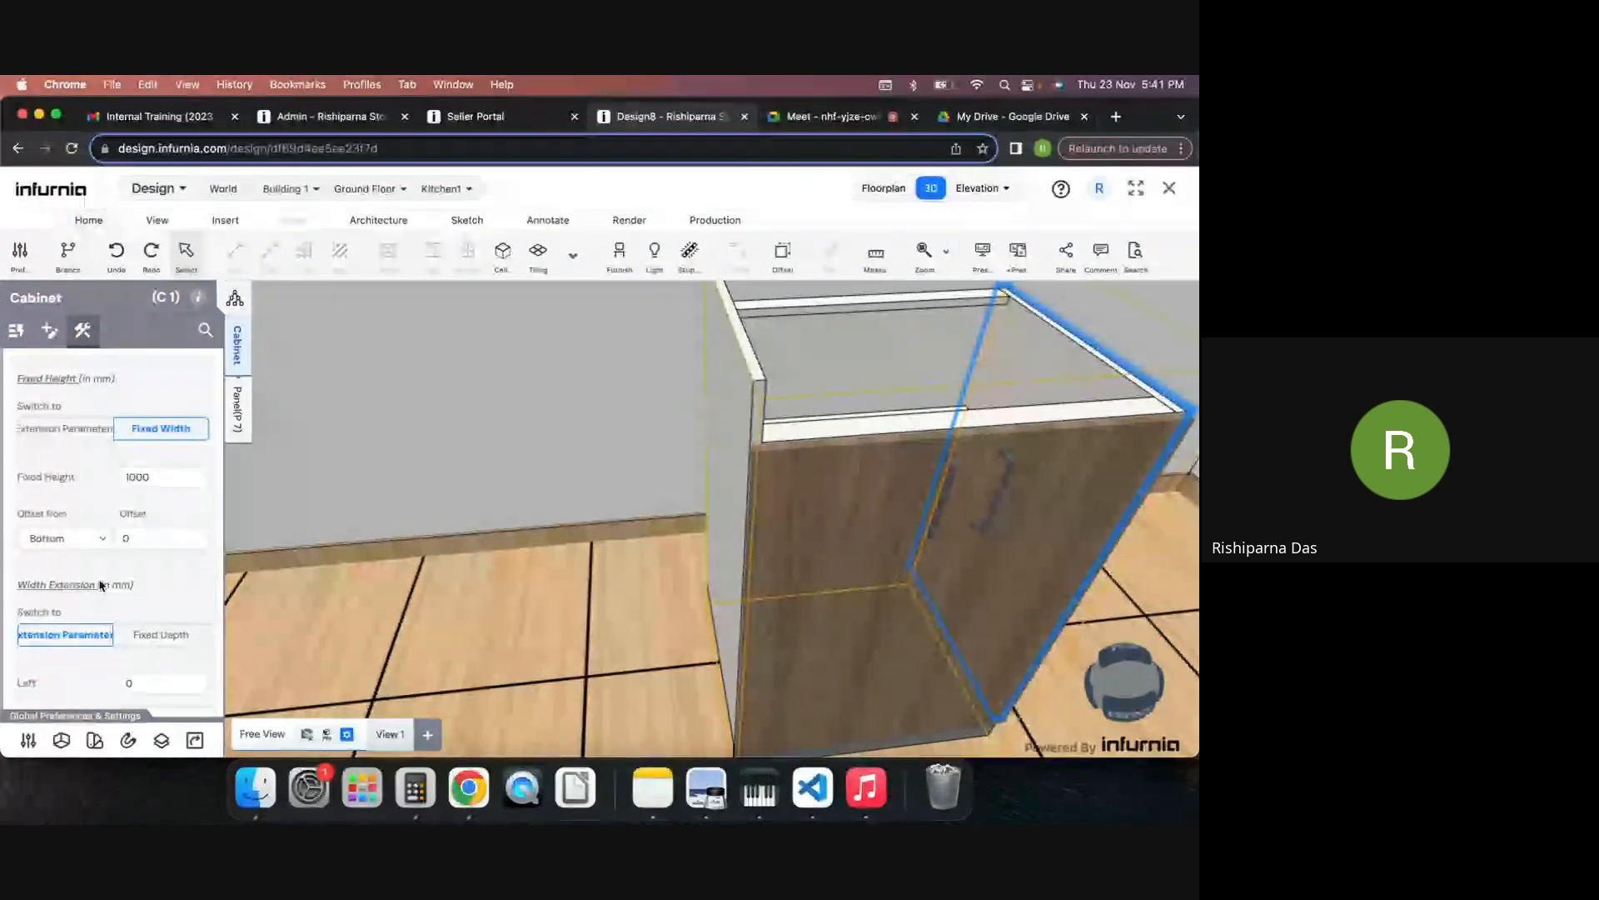
Step: Switch the left carcass panel's height back to Extension Parameter and set the top extension to 0
scroll(99, 586, up, 3)
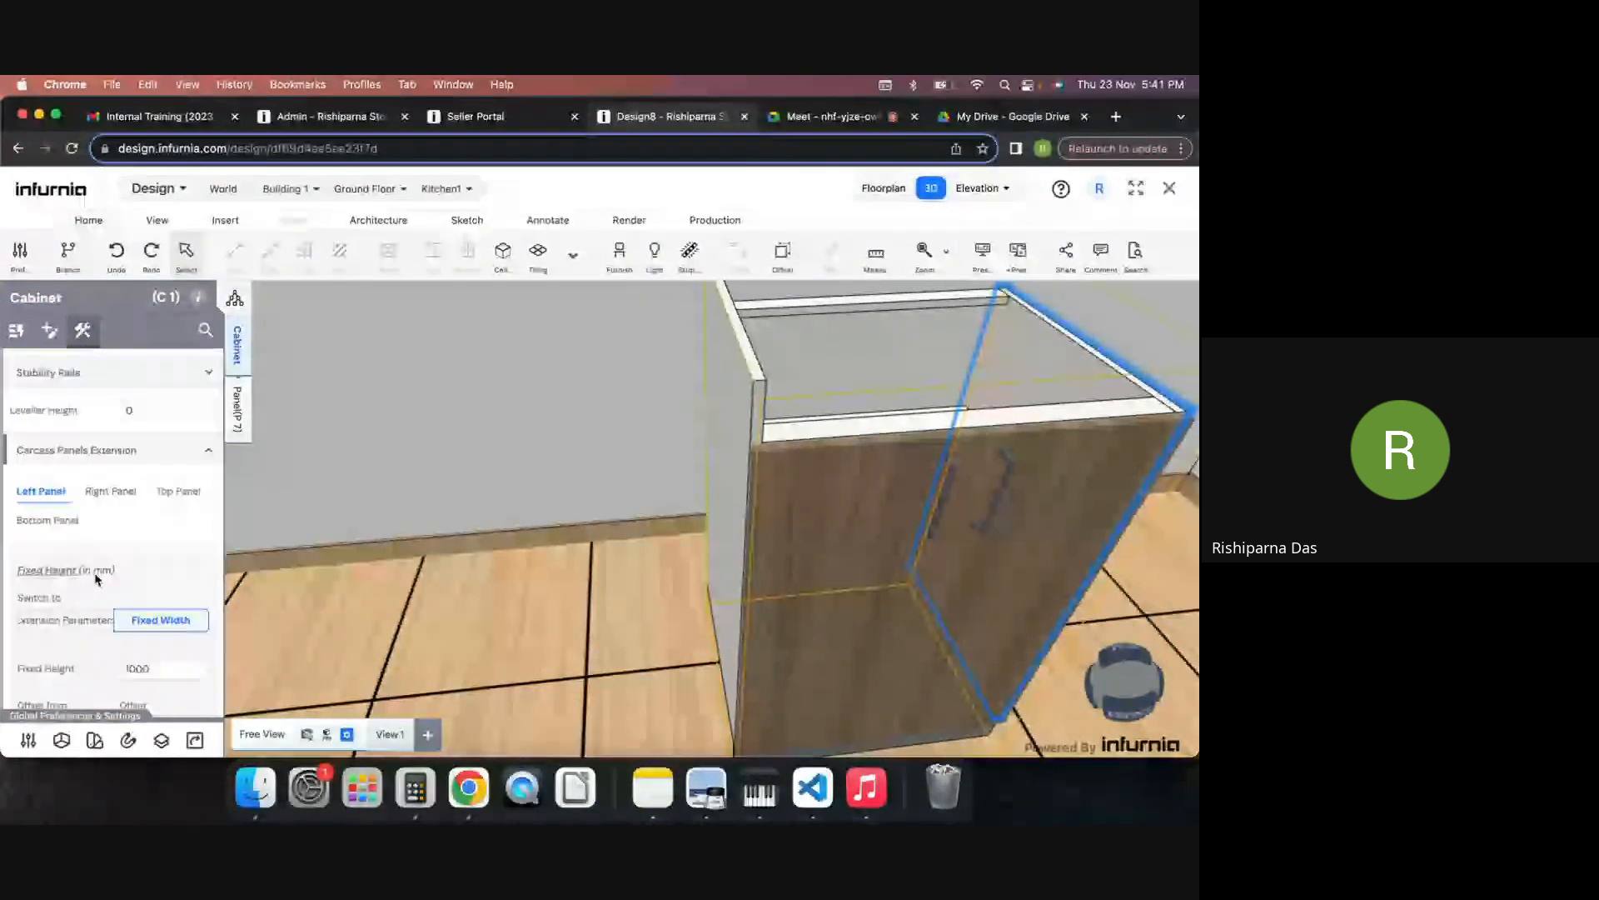
click(106, 458)
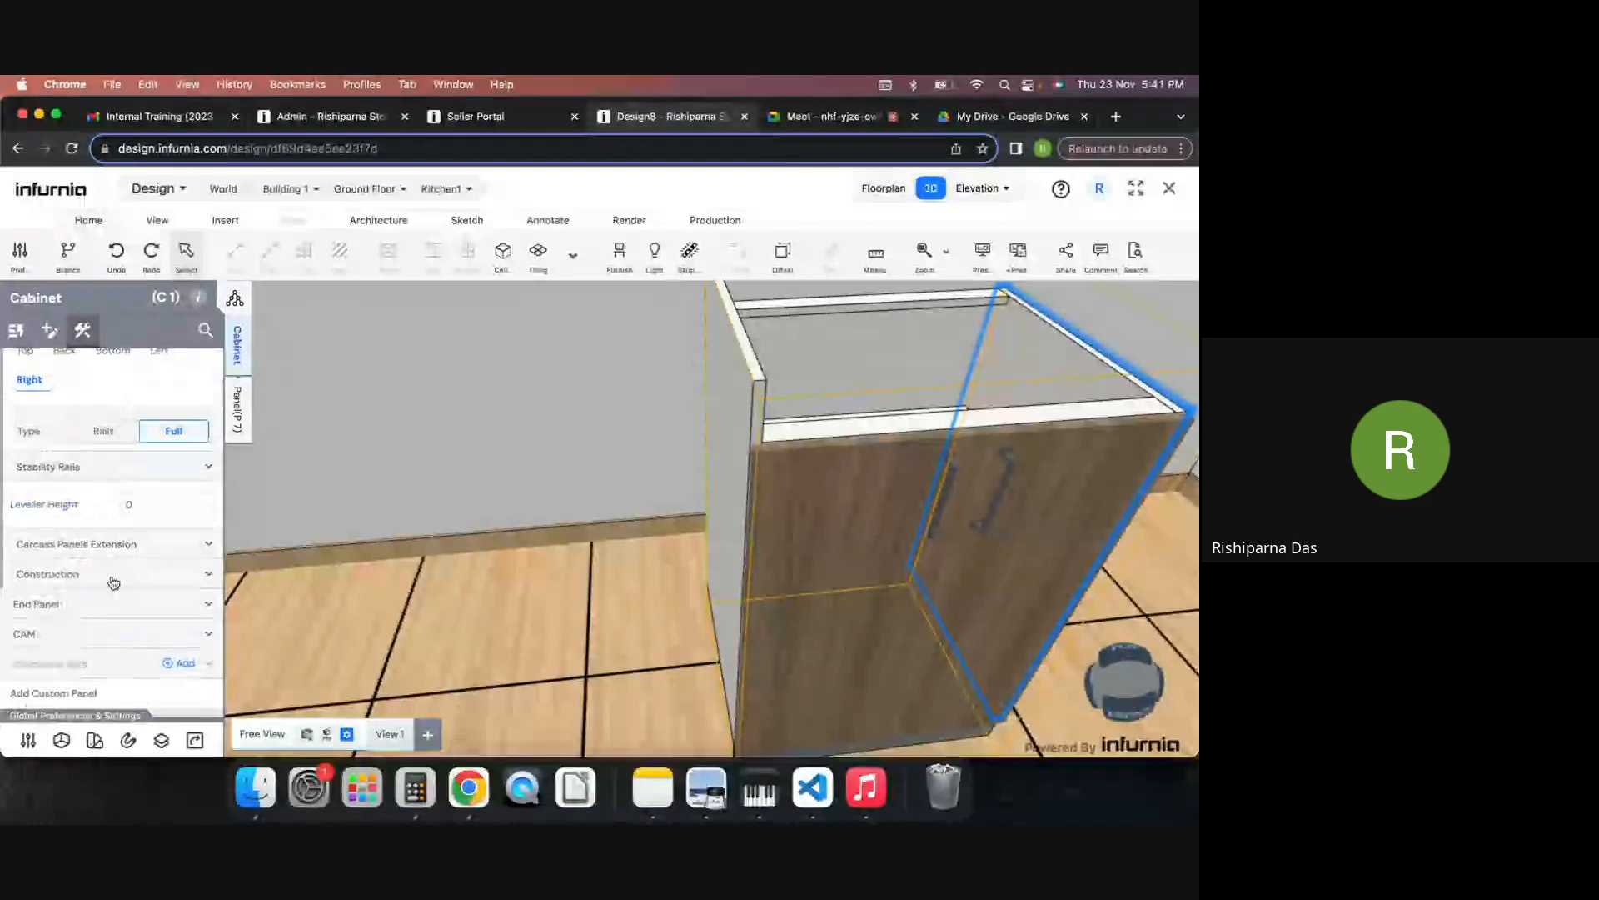
click(96, 546)
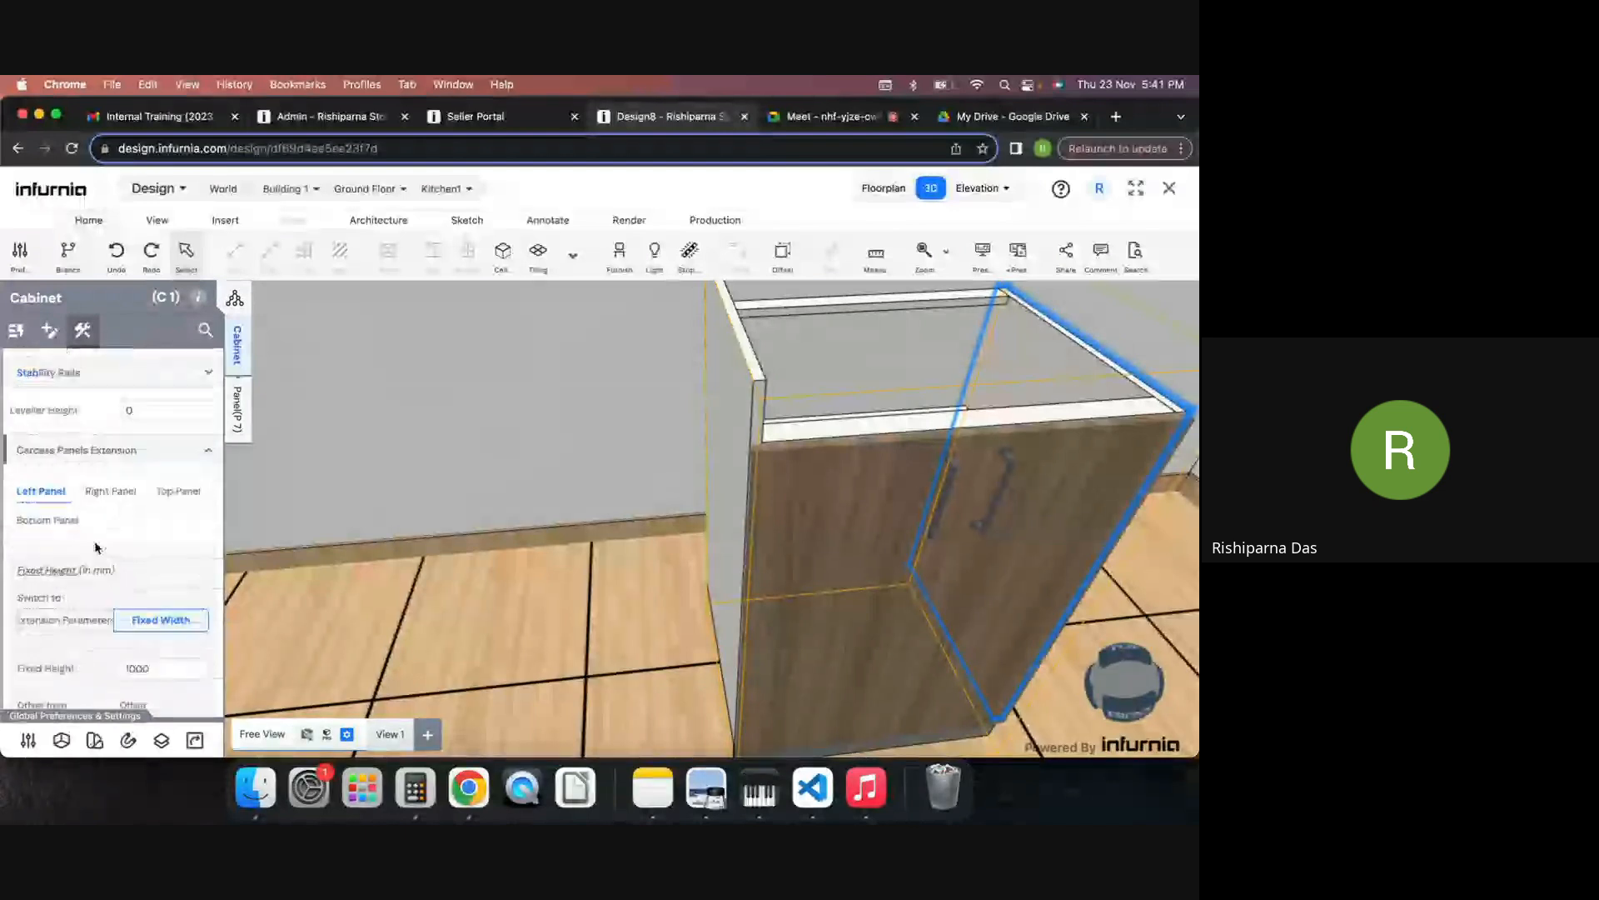
scroll(46, 537, down, 1)
click(46, 537)
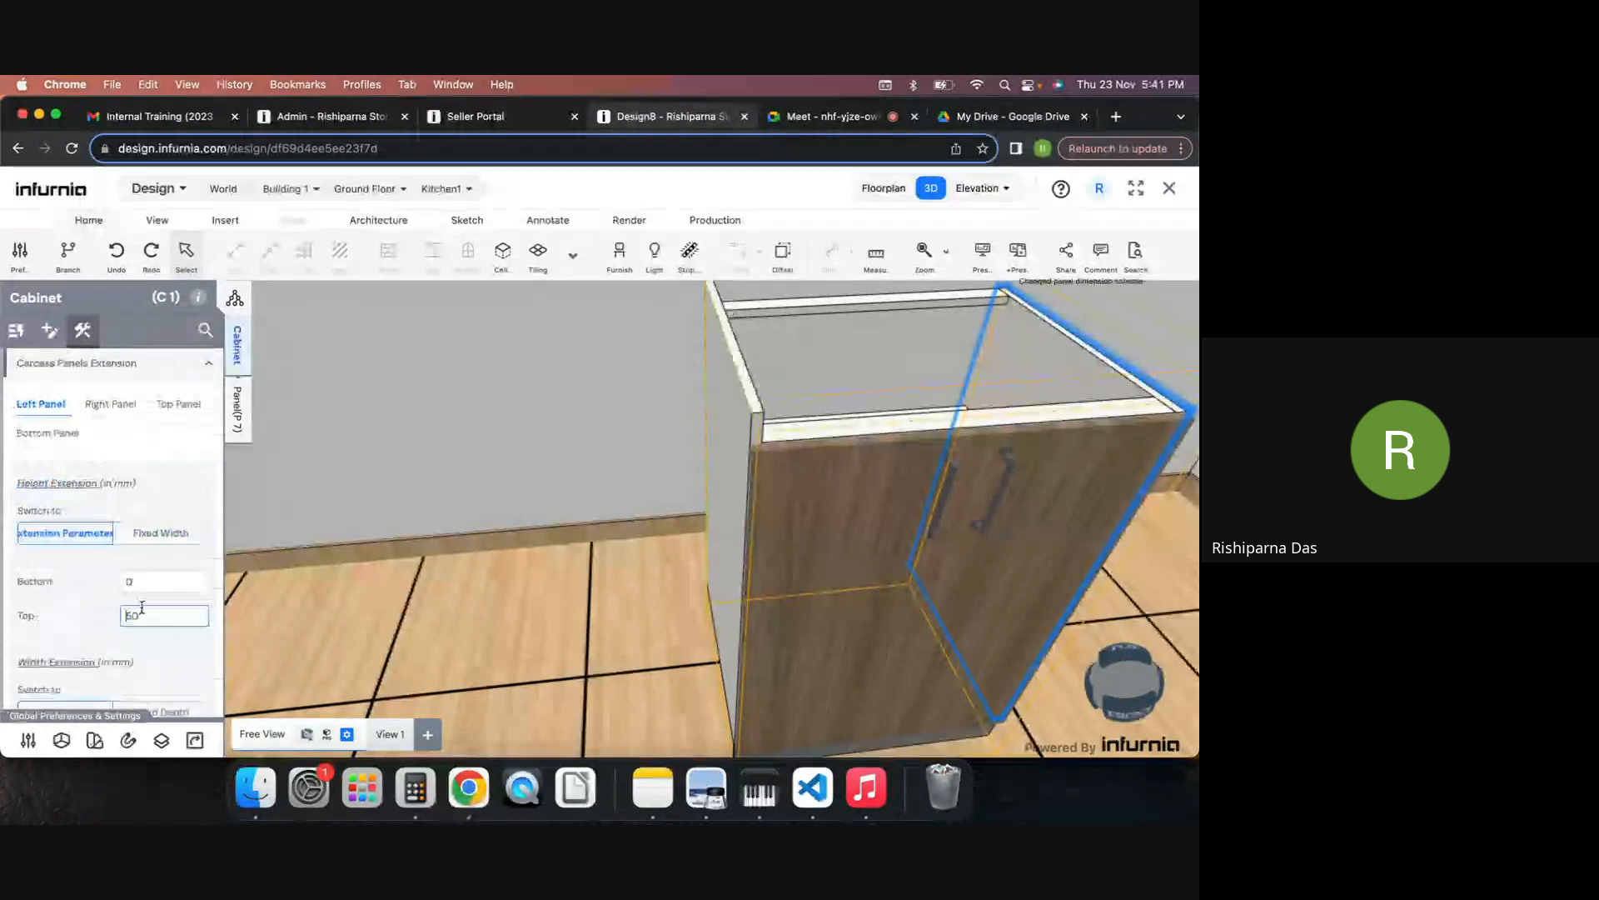
text(0)
key(Return)
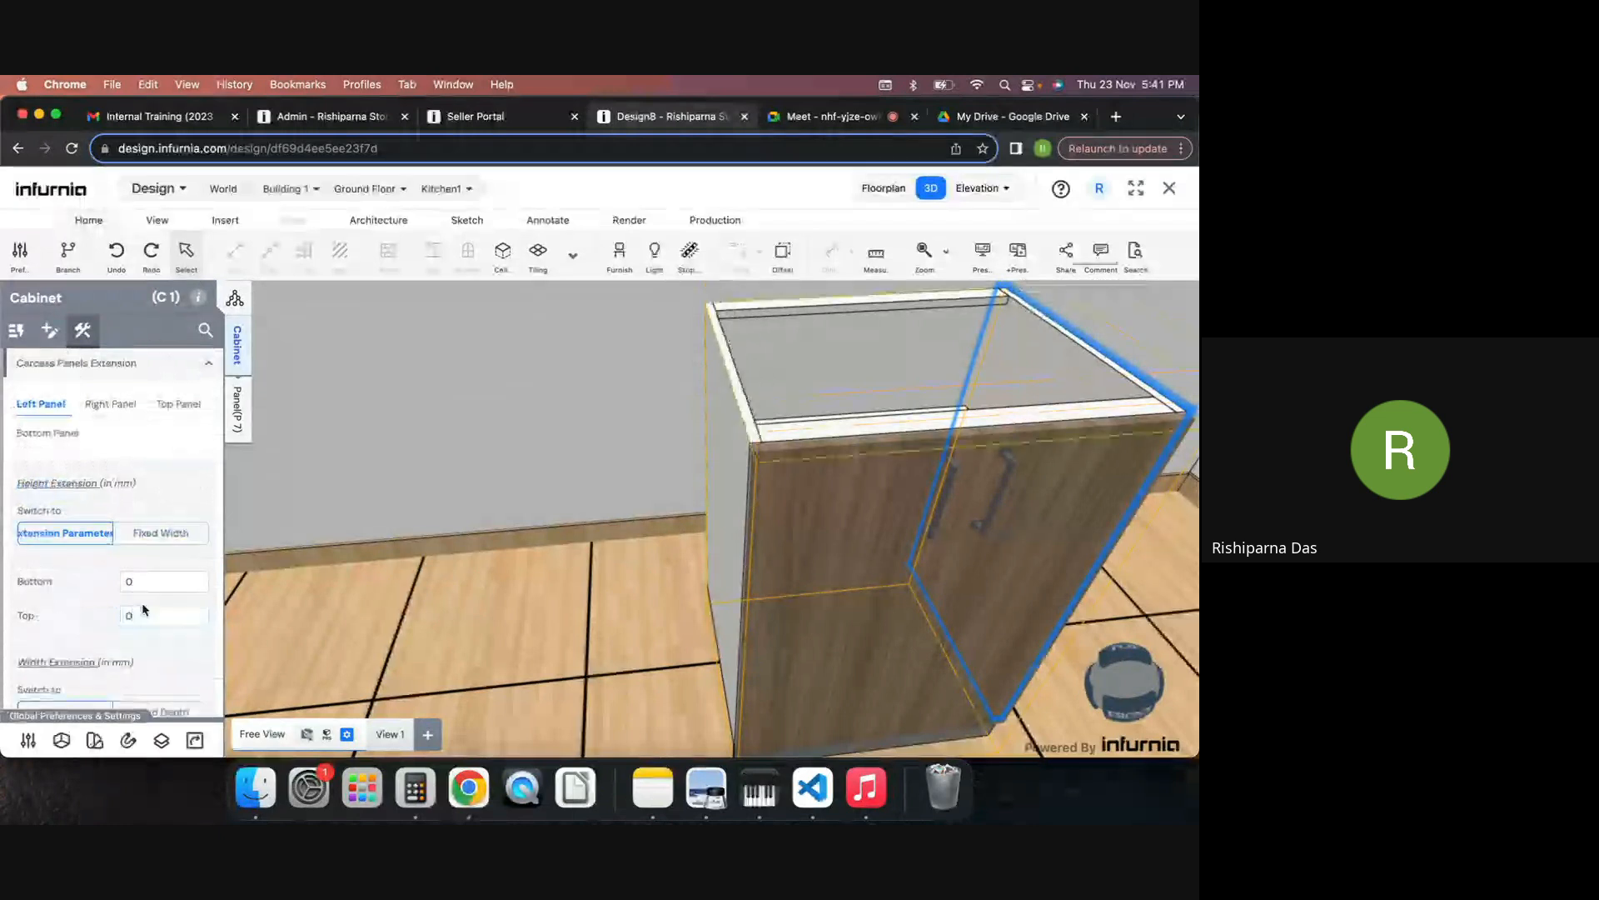
Step: Show the cabinet's Construction edge settings and inspect the carcass joints from the front and back
click(65, 379)
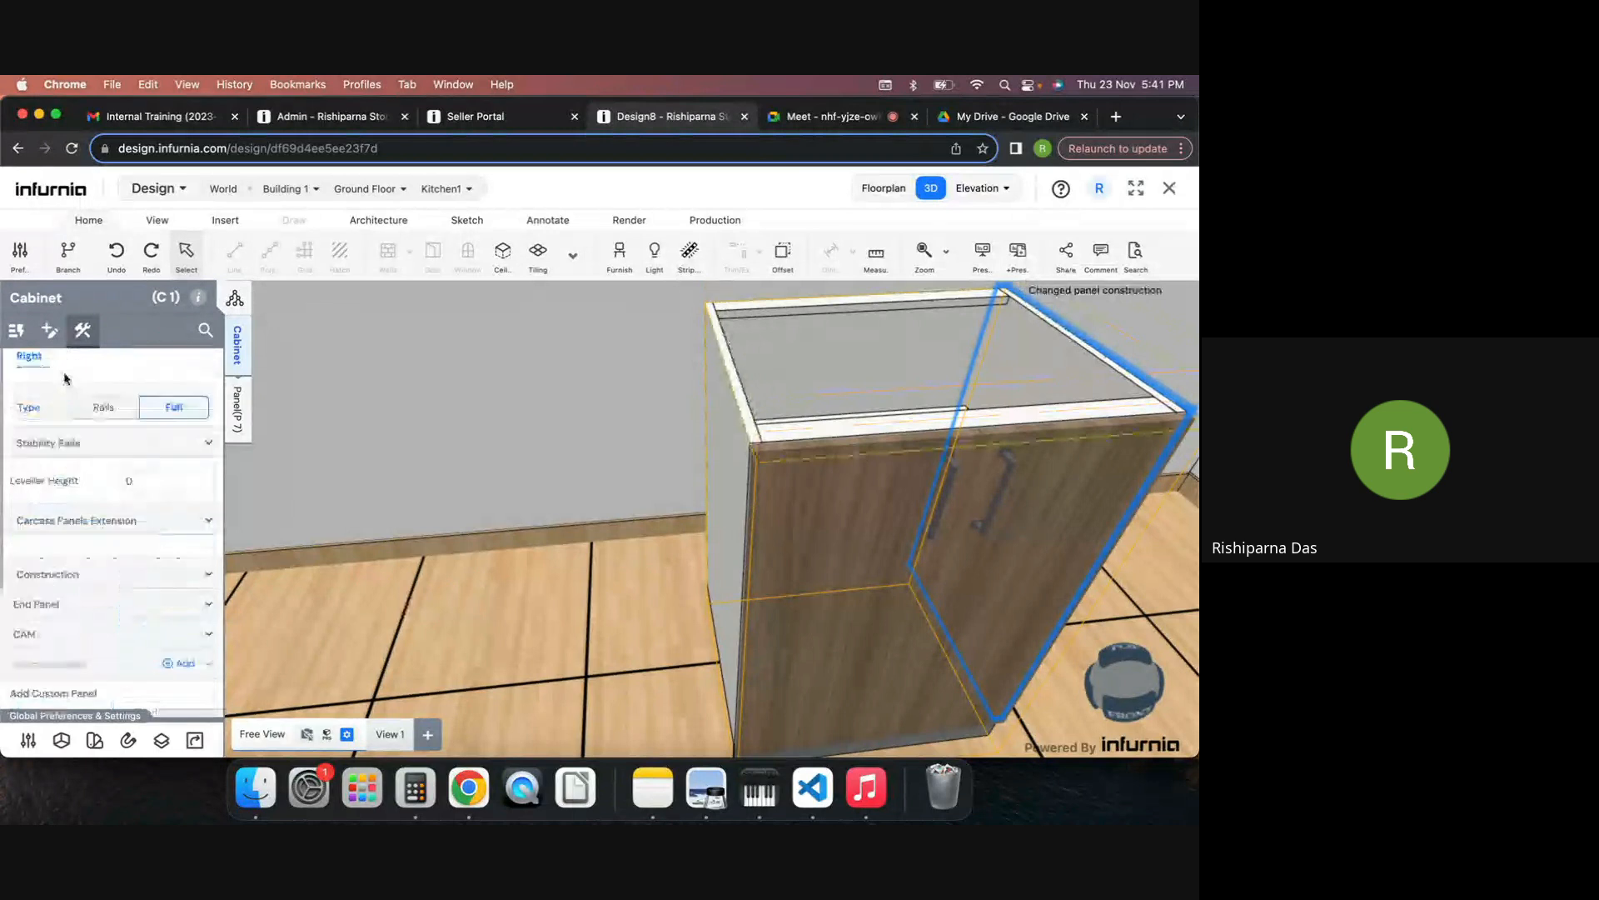
click(73, 573)
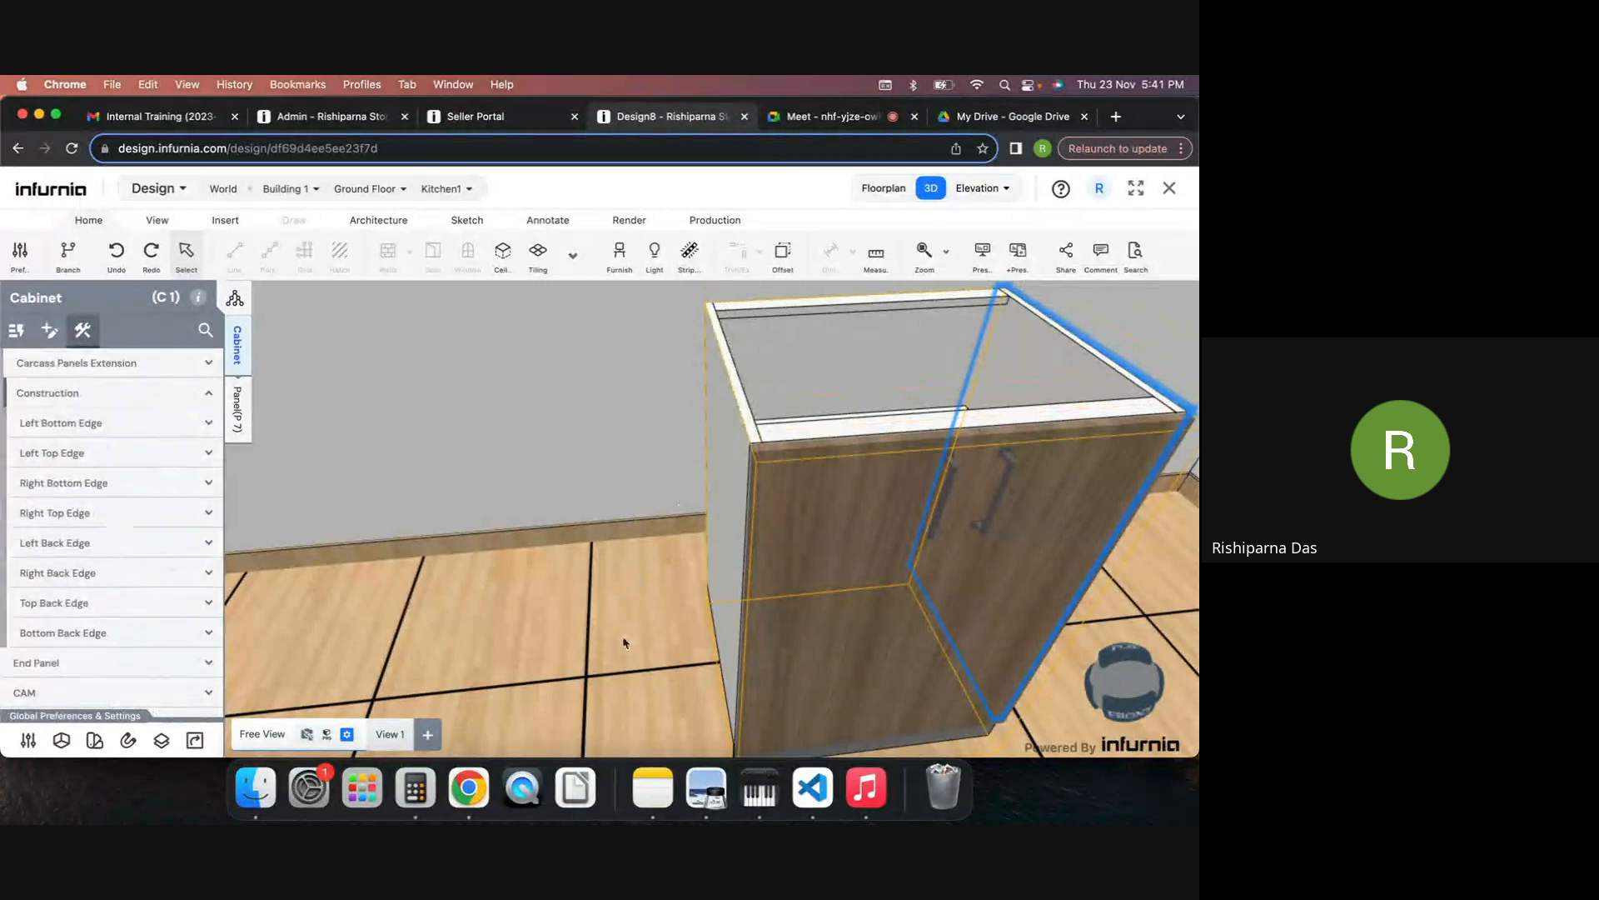
drag(615, 636, 563, 715)
scroll(514, 363, up, 5)
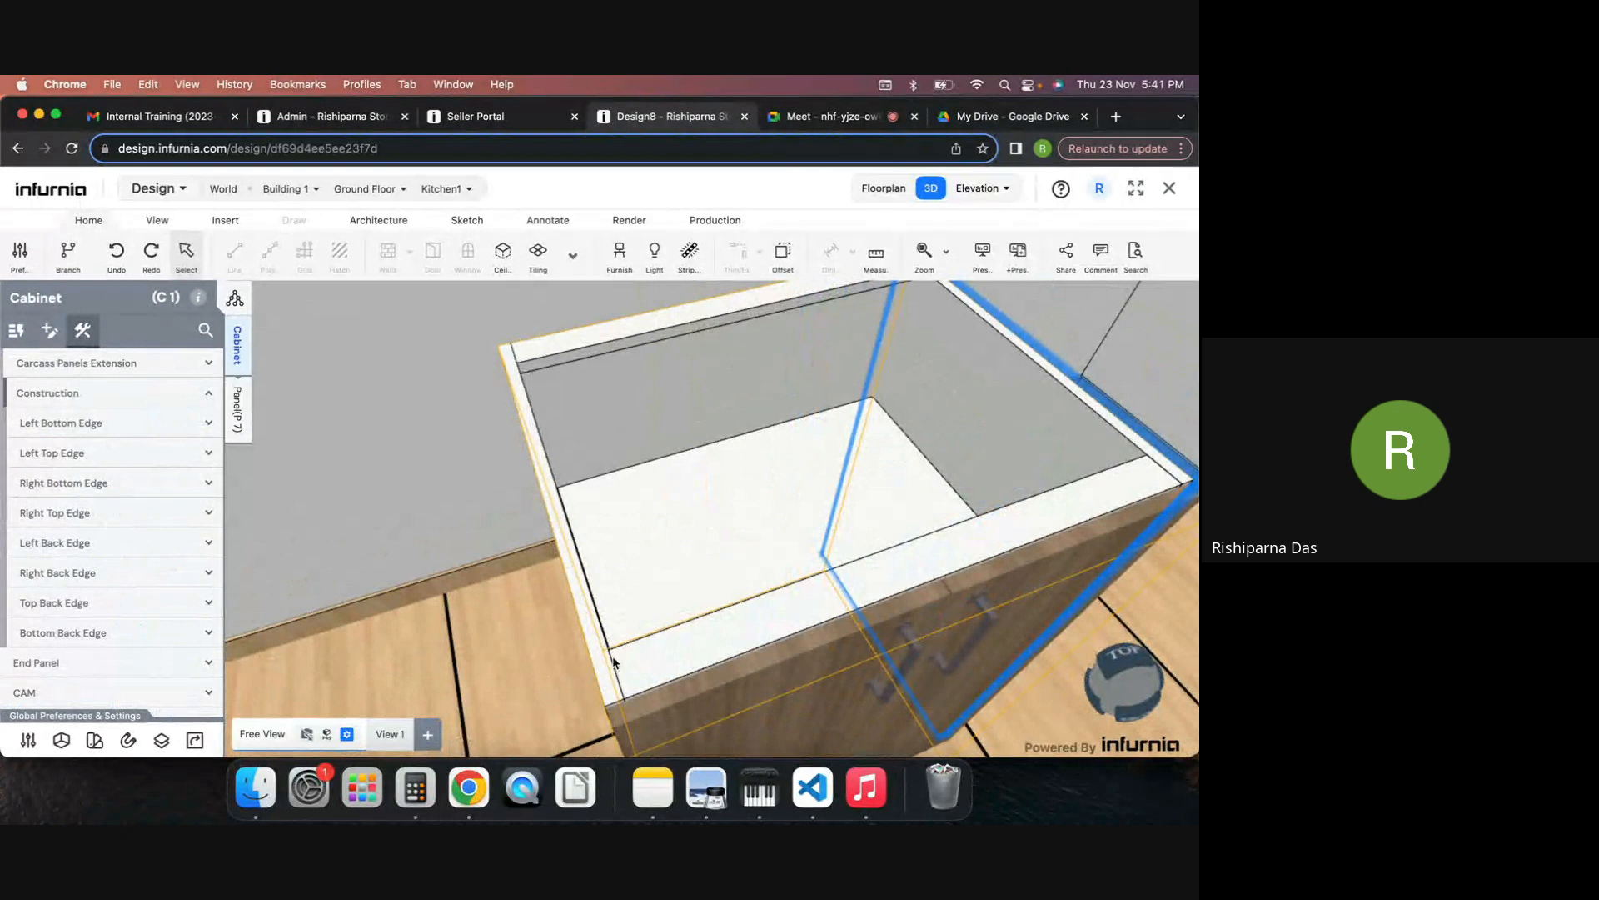
drag(550, 666, 847, 642)
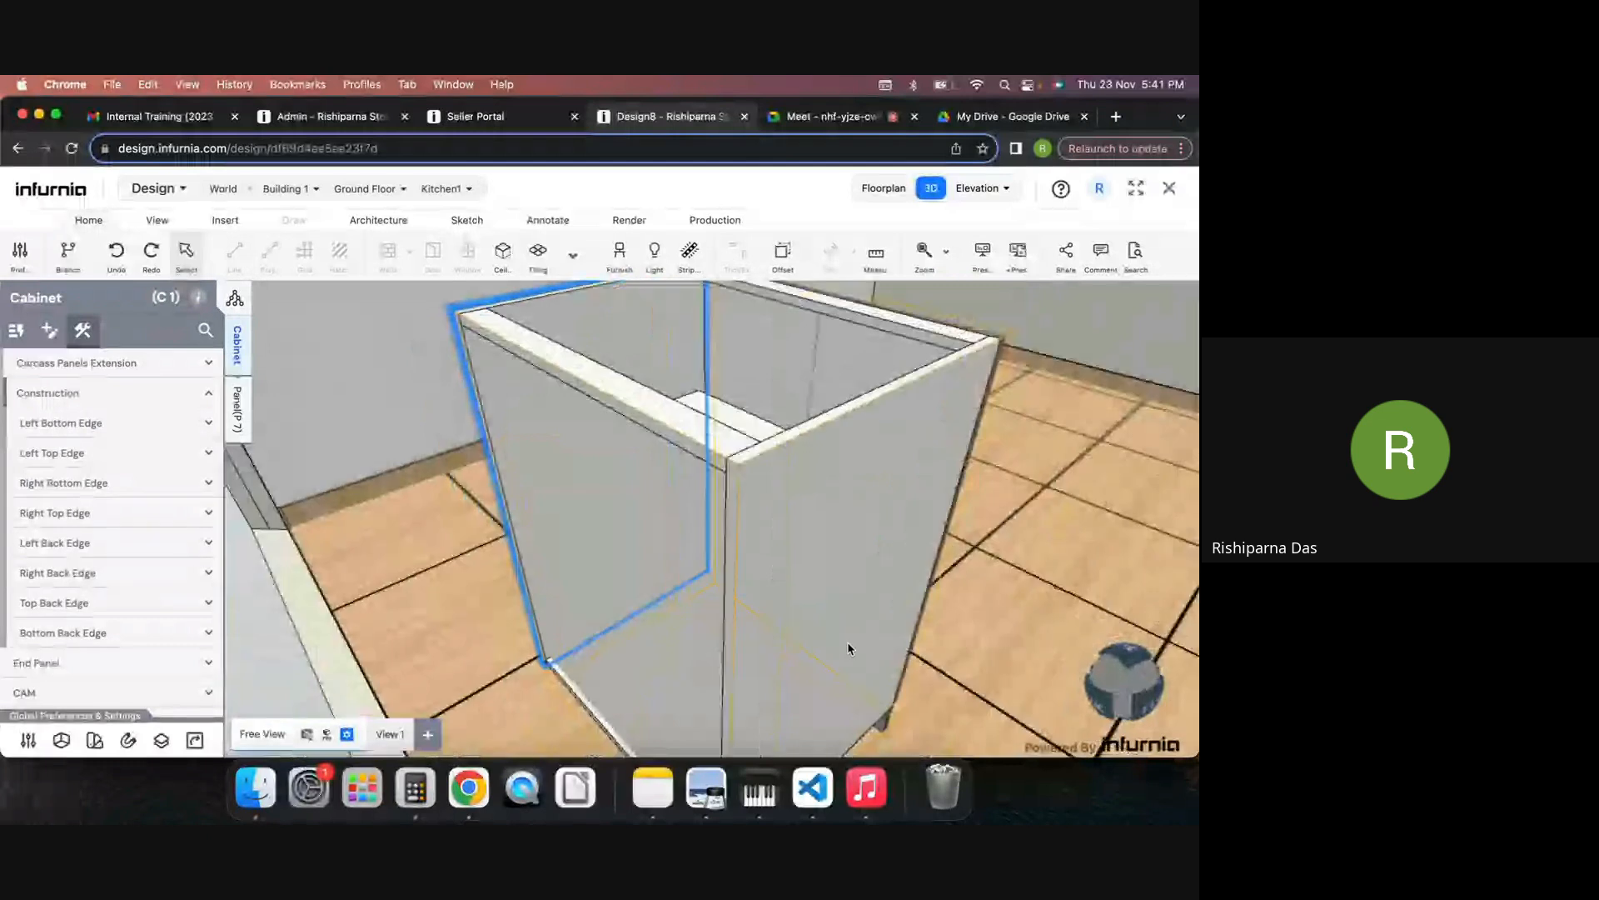
drag(875, 498, 702, 500)
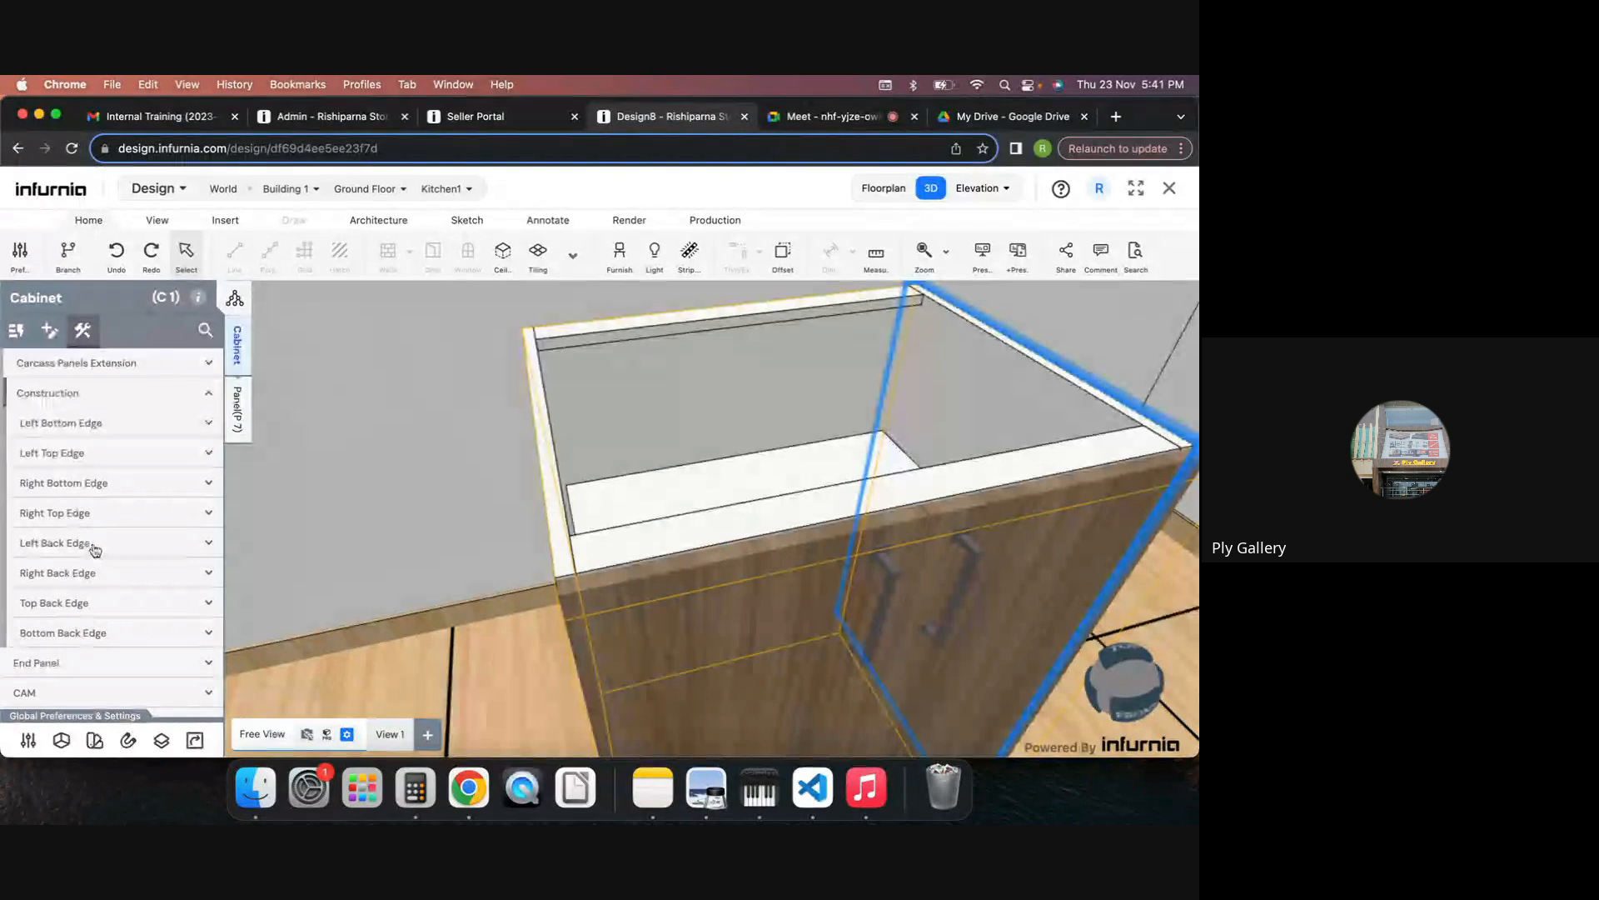
Step: Switch to the Google Meet call to check it and return to the Design8 design
click(783, 115)
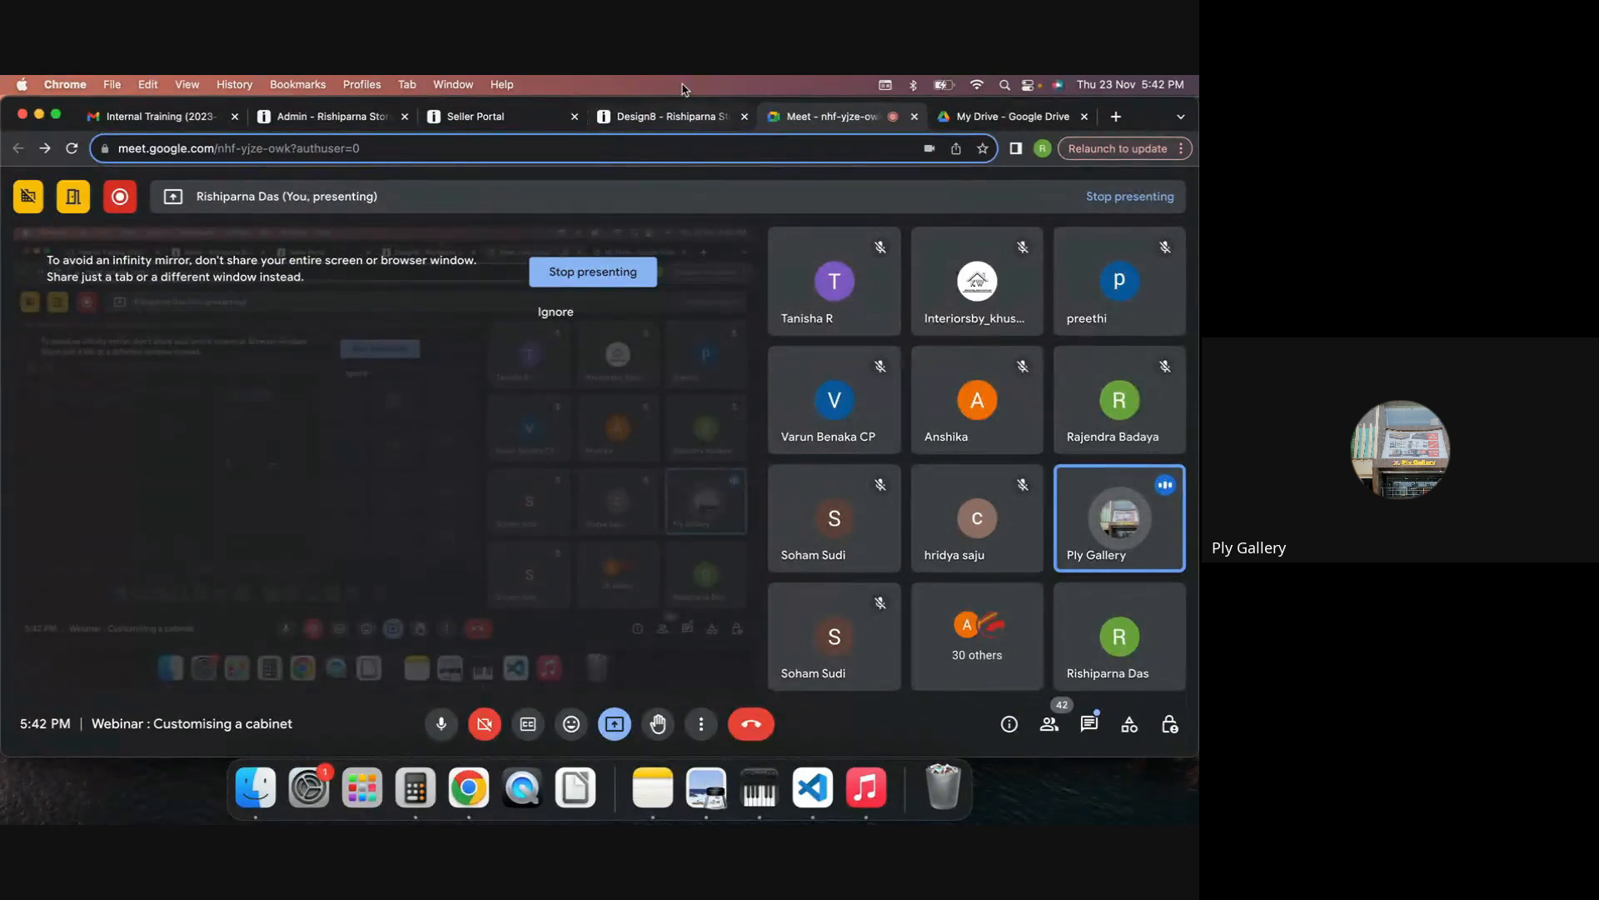
click(664, 121)
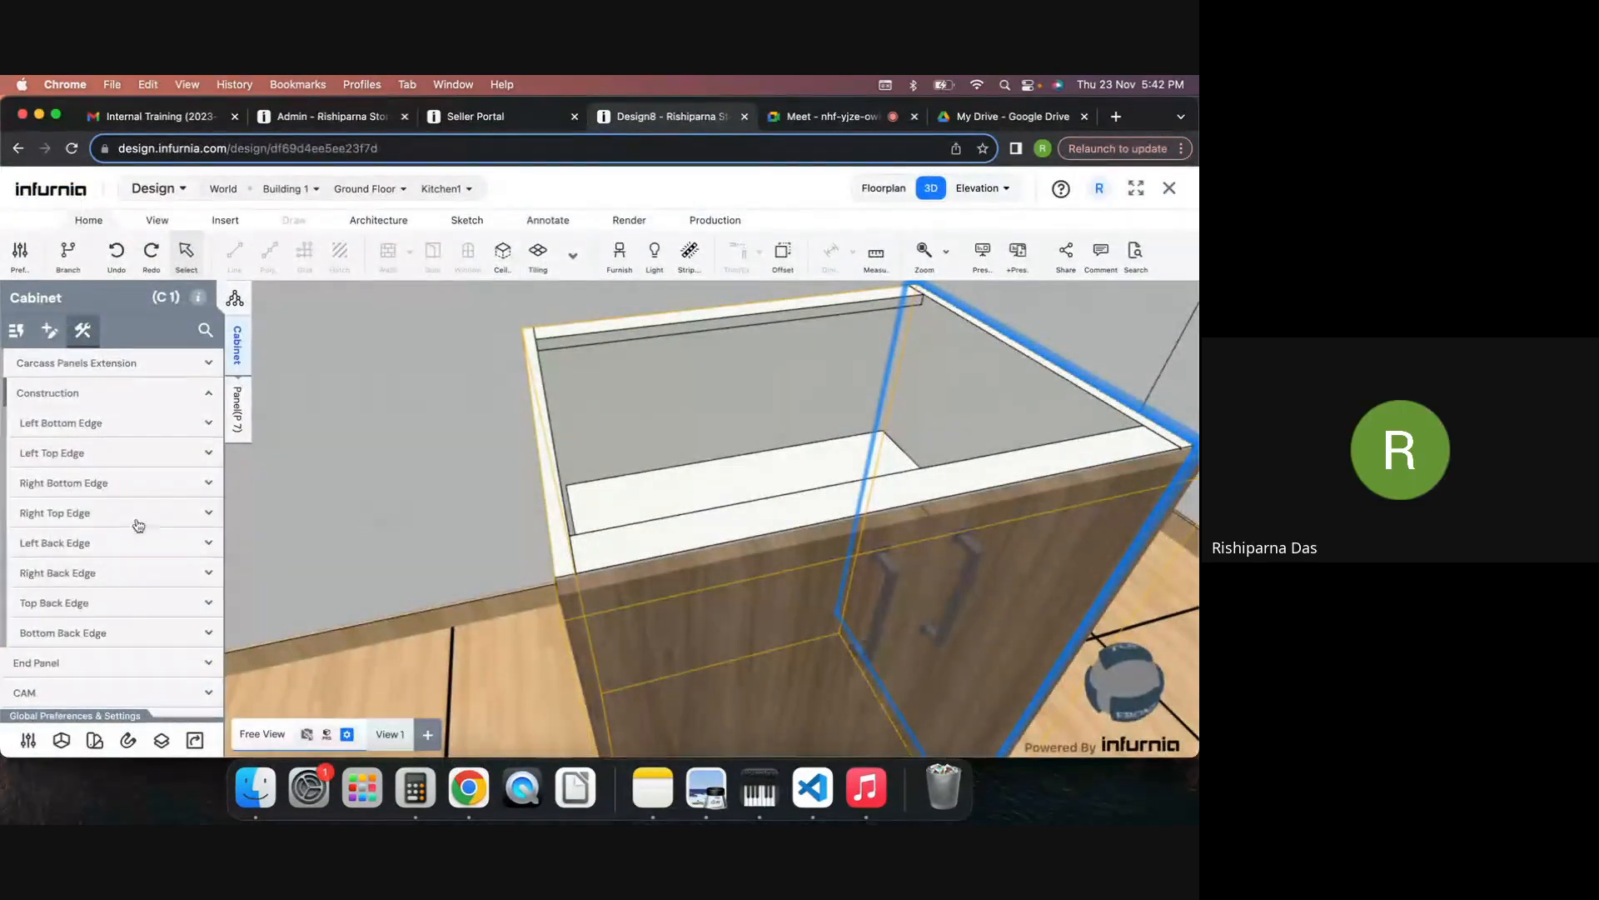
Step: Collapse the Construction edge settings and reopen the left panel's Carcass Panels Extension settings
scroll(139, 525, up, 1)
click(126, 388)
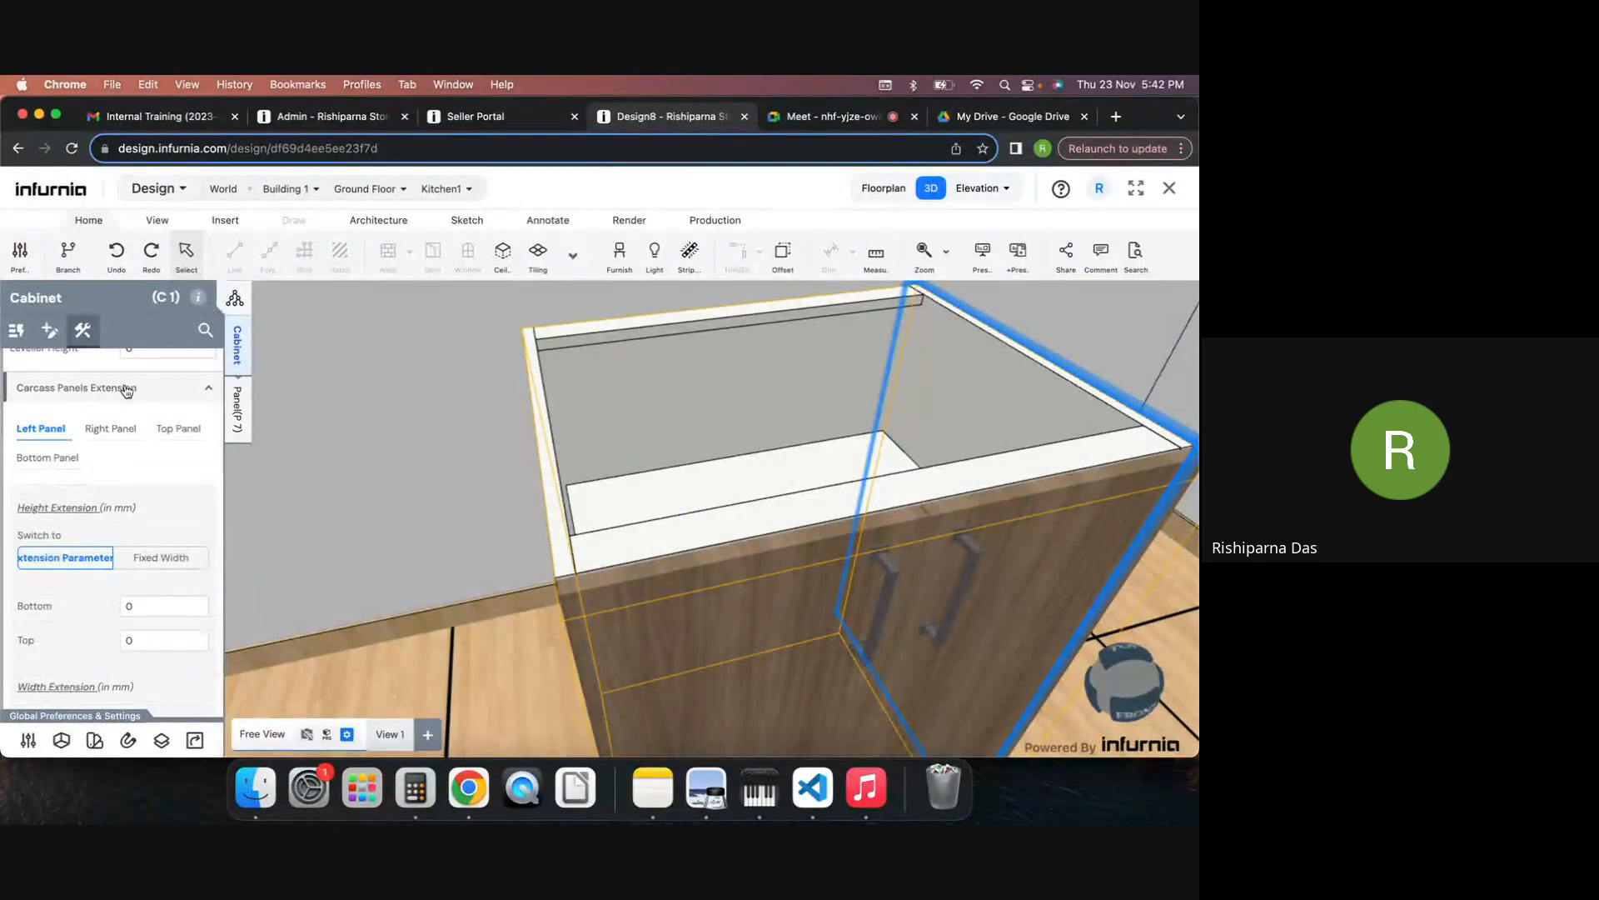
click(129, 388)
click(117, 418)
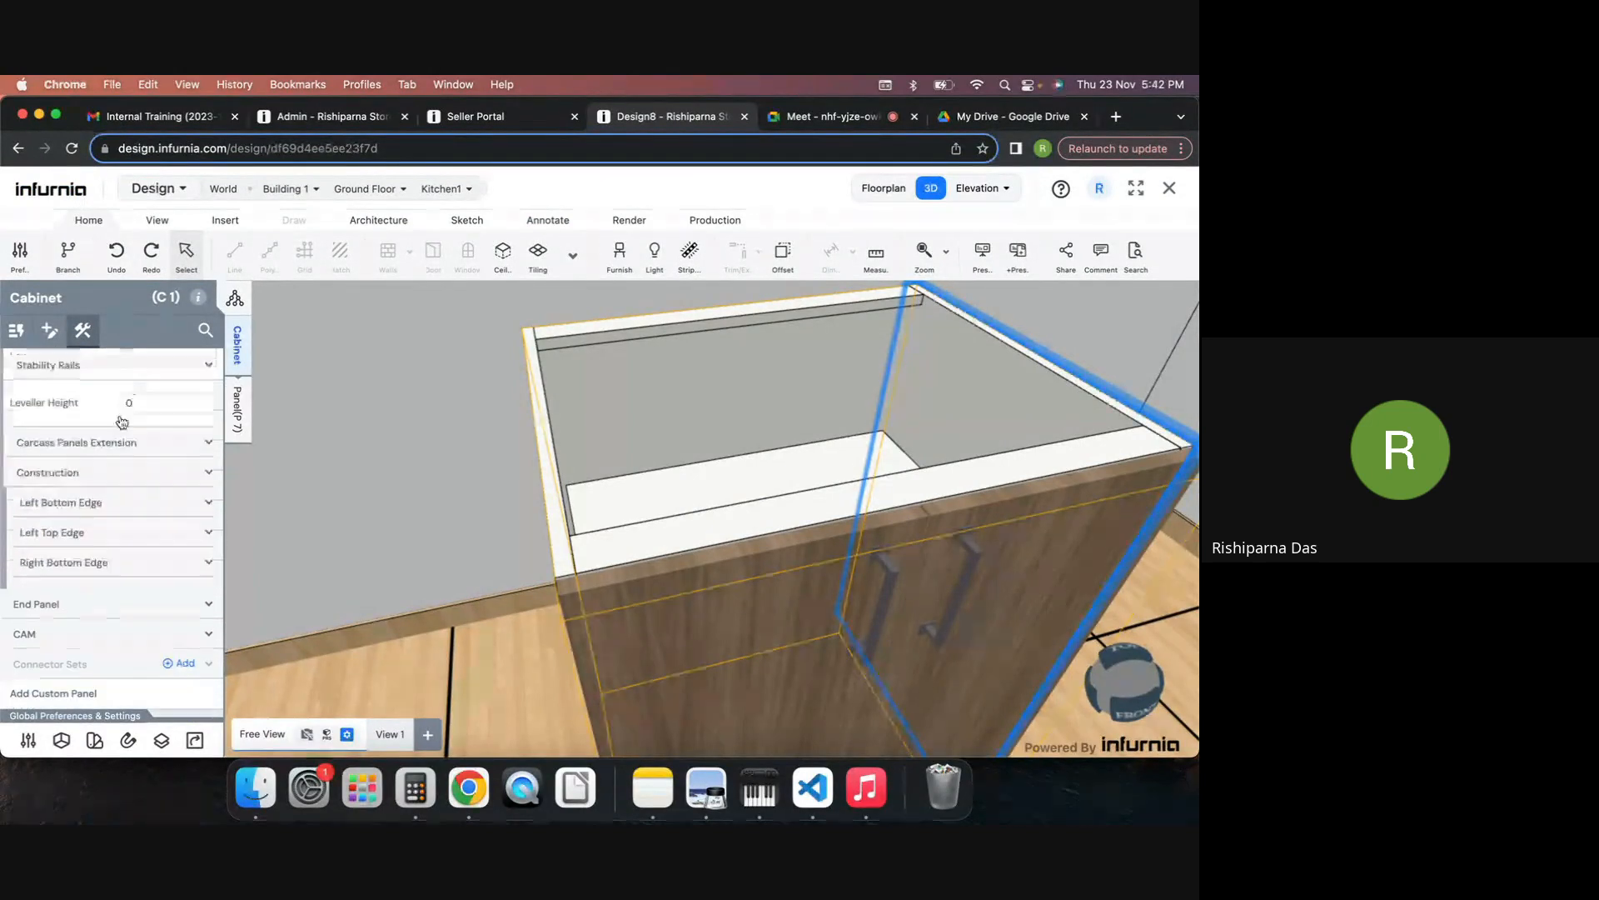
click(104, 542)
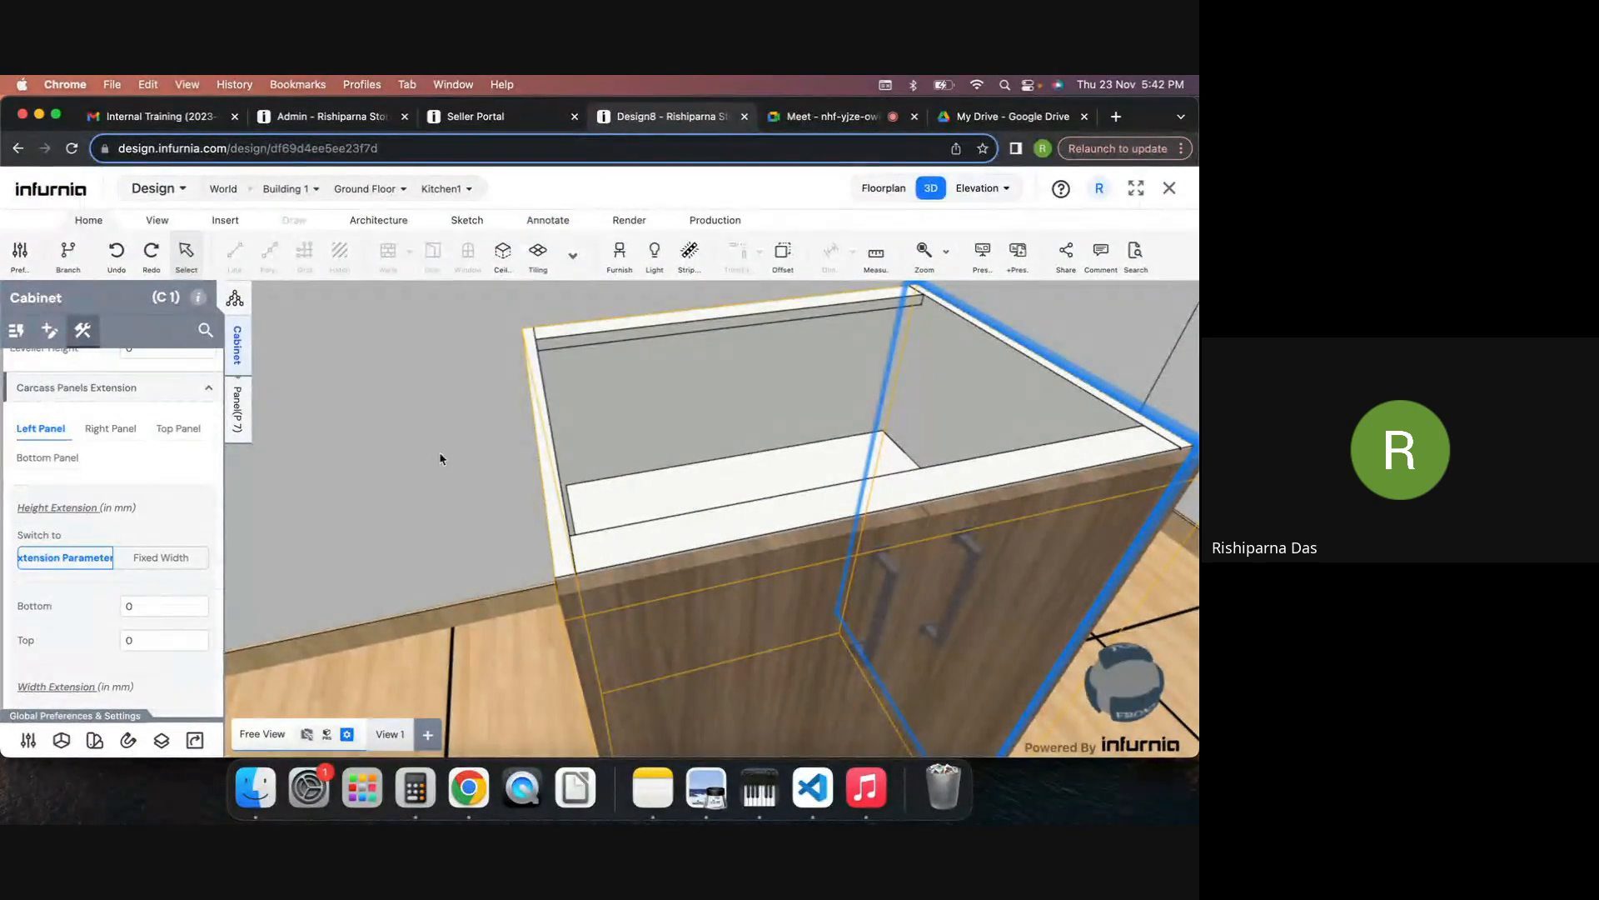
Step: Try the Full type for the cabinet's carcass top panel, and switch it back to Half-Top/Rails
click(552, 434)
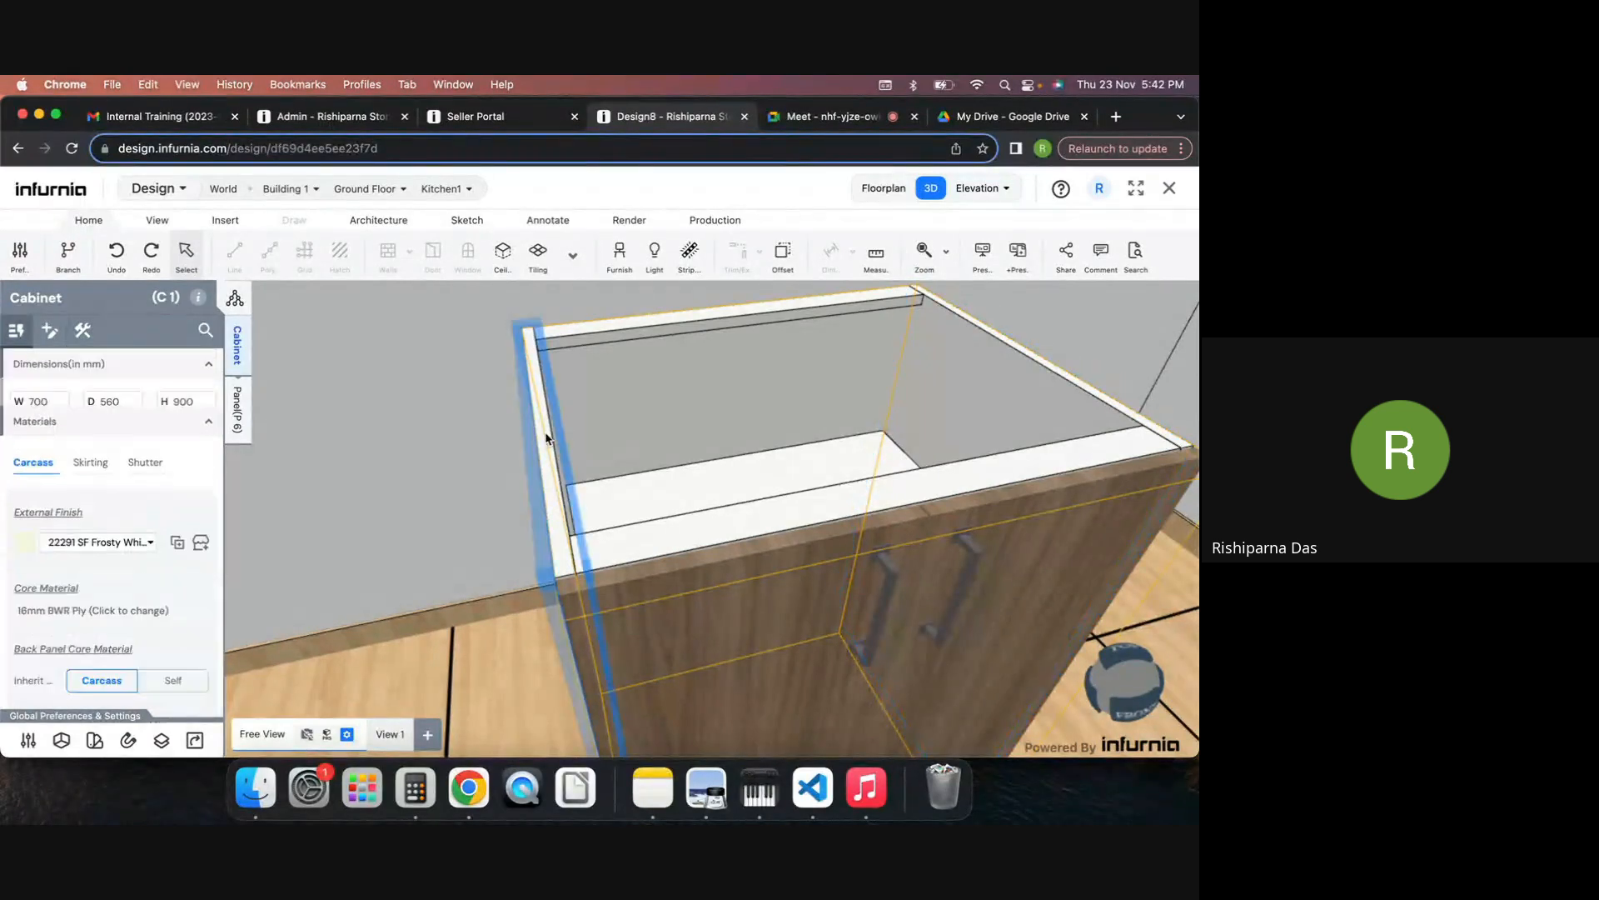
click(82, 330)
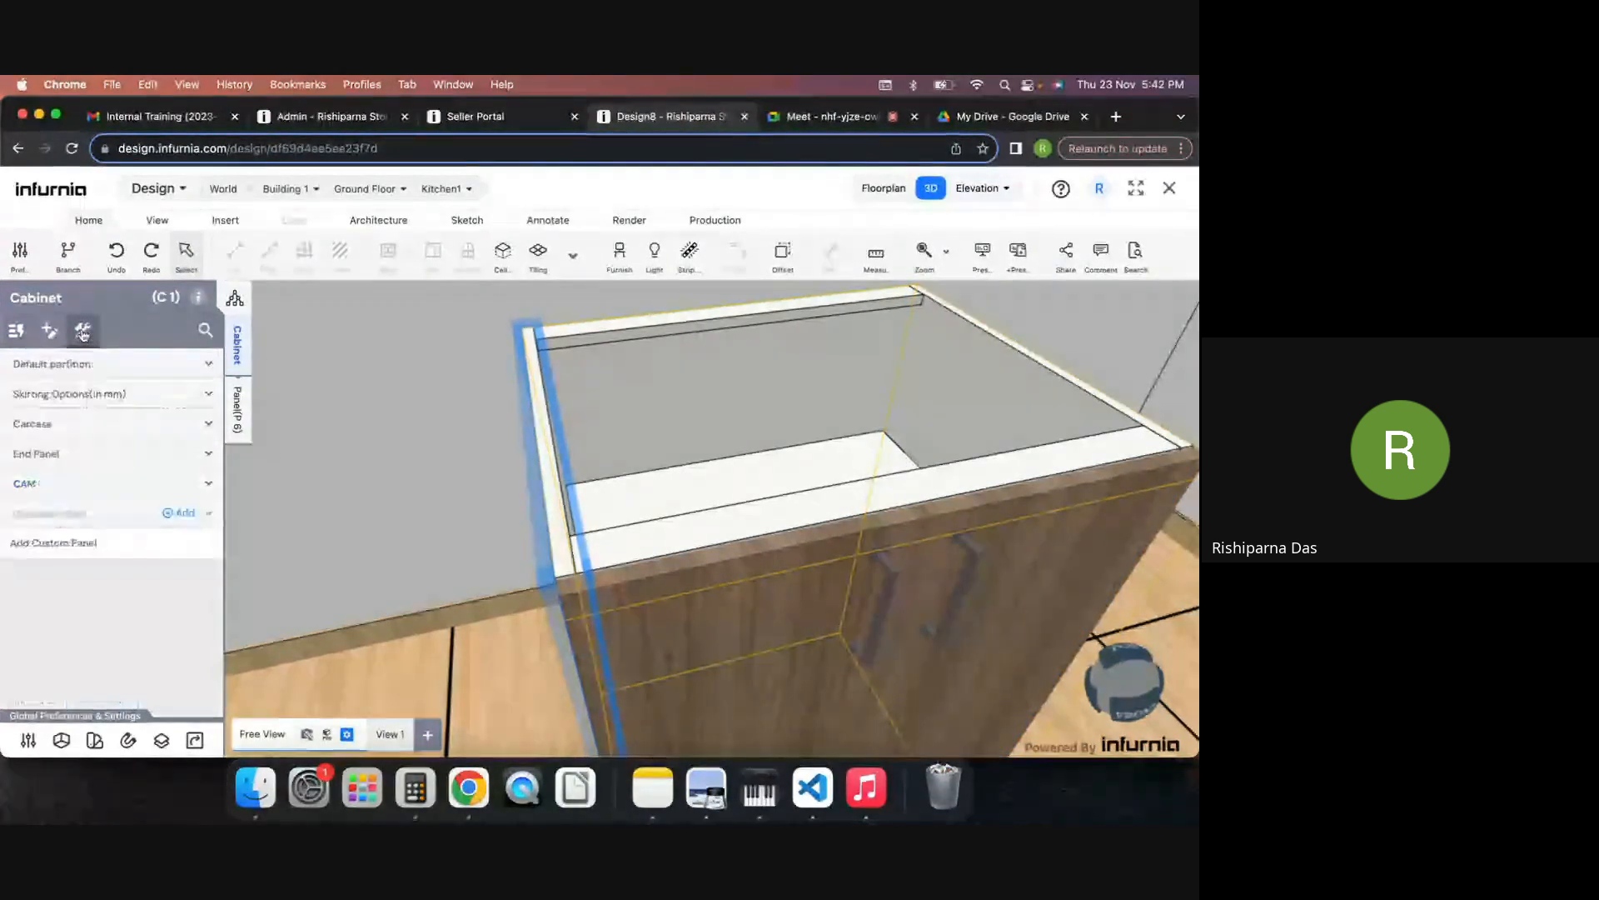
click(80, 427)
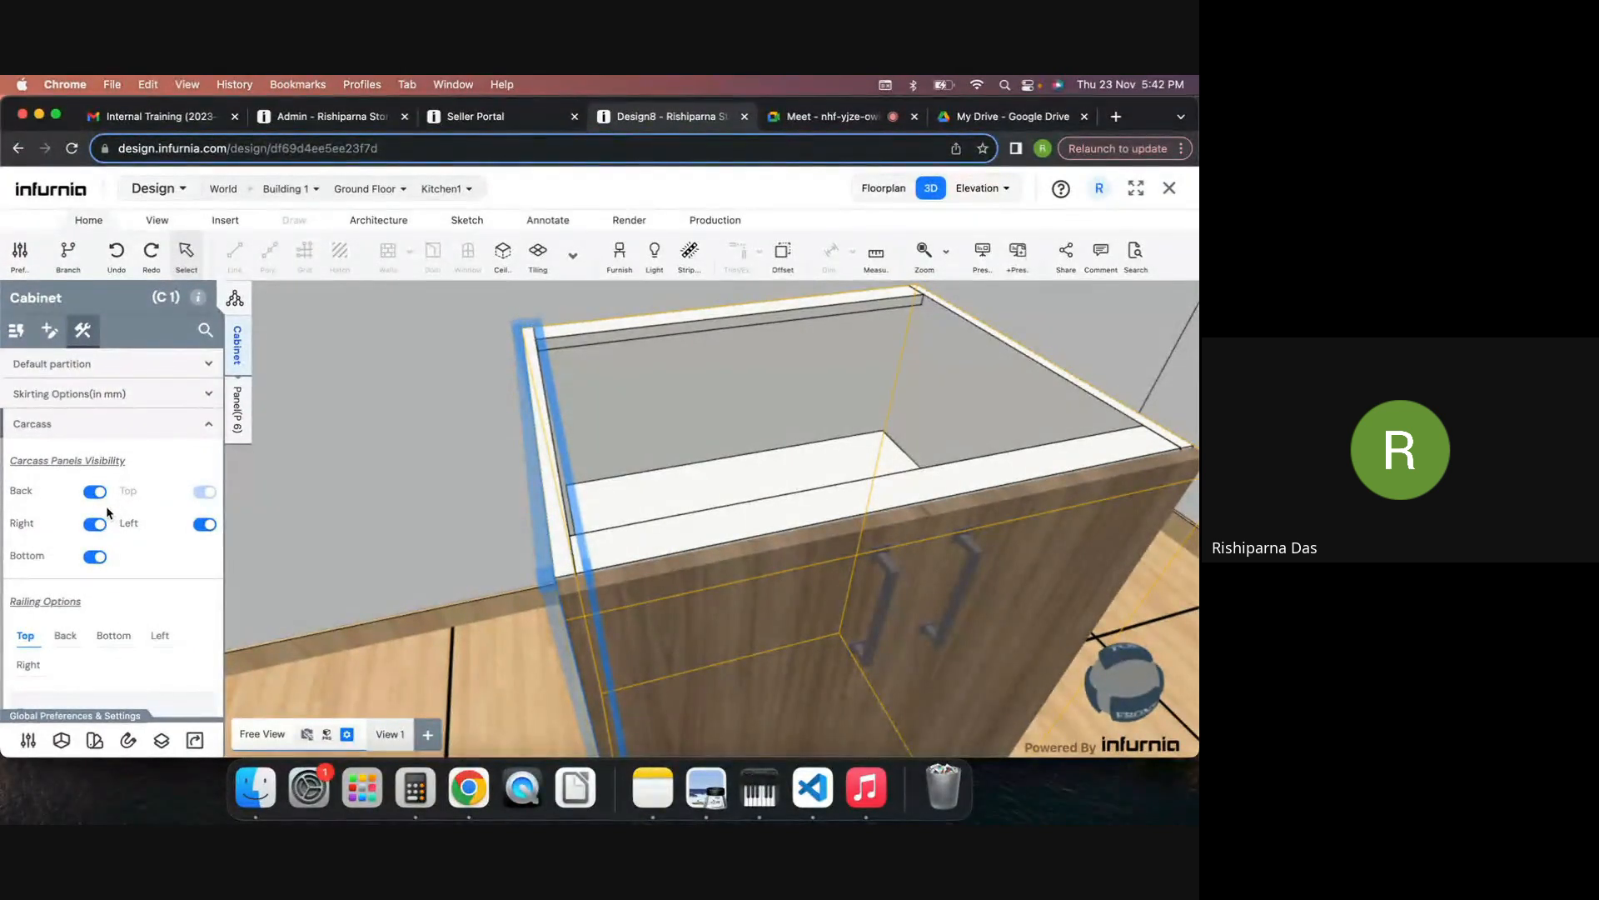
scroll(119, 563, down, 2)
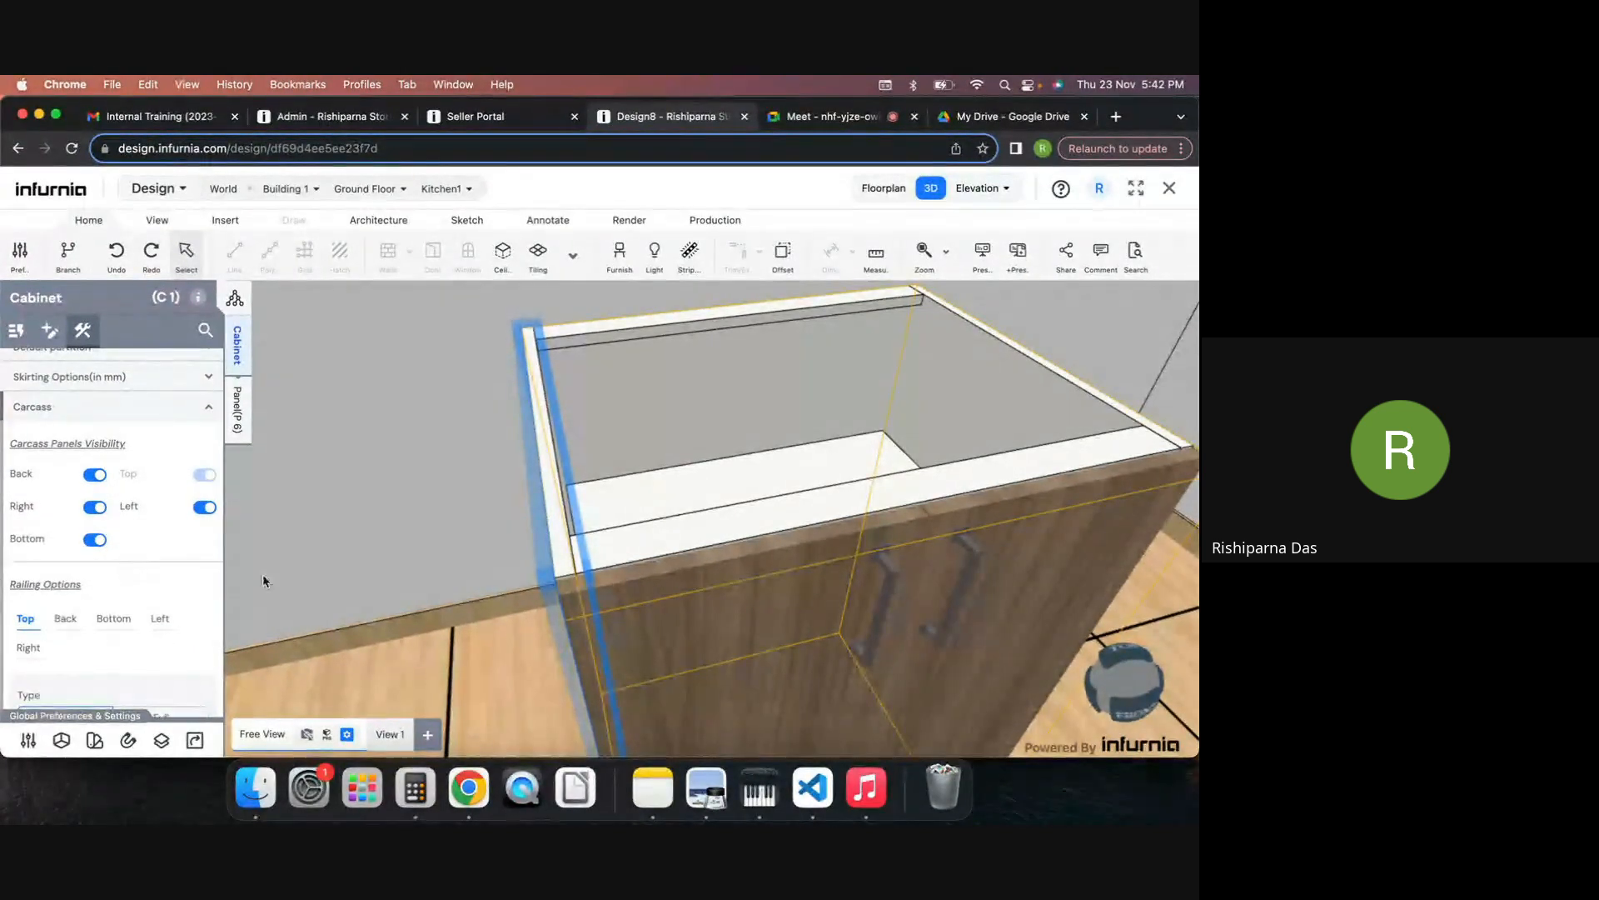
drag(393, 610, 442, 608)
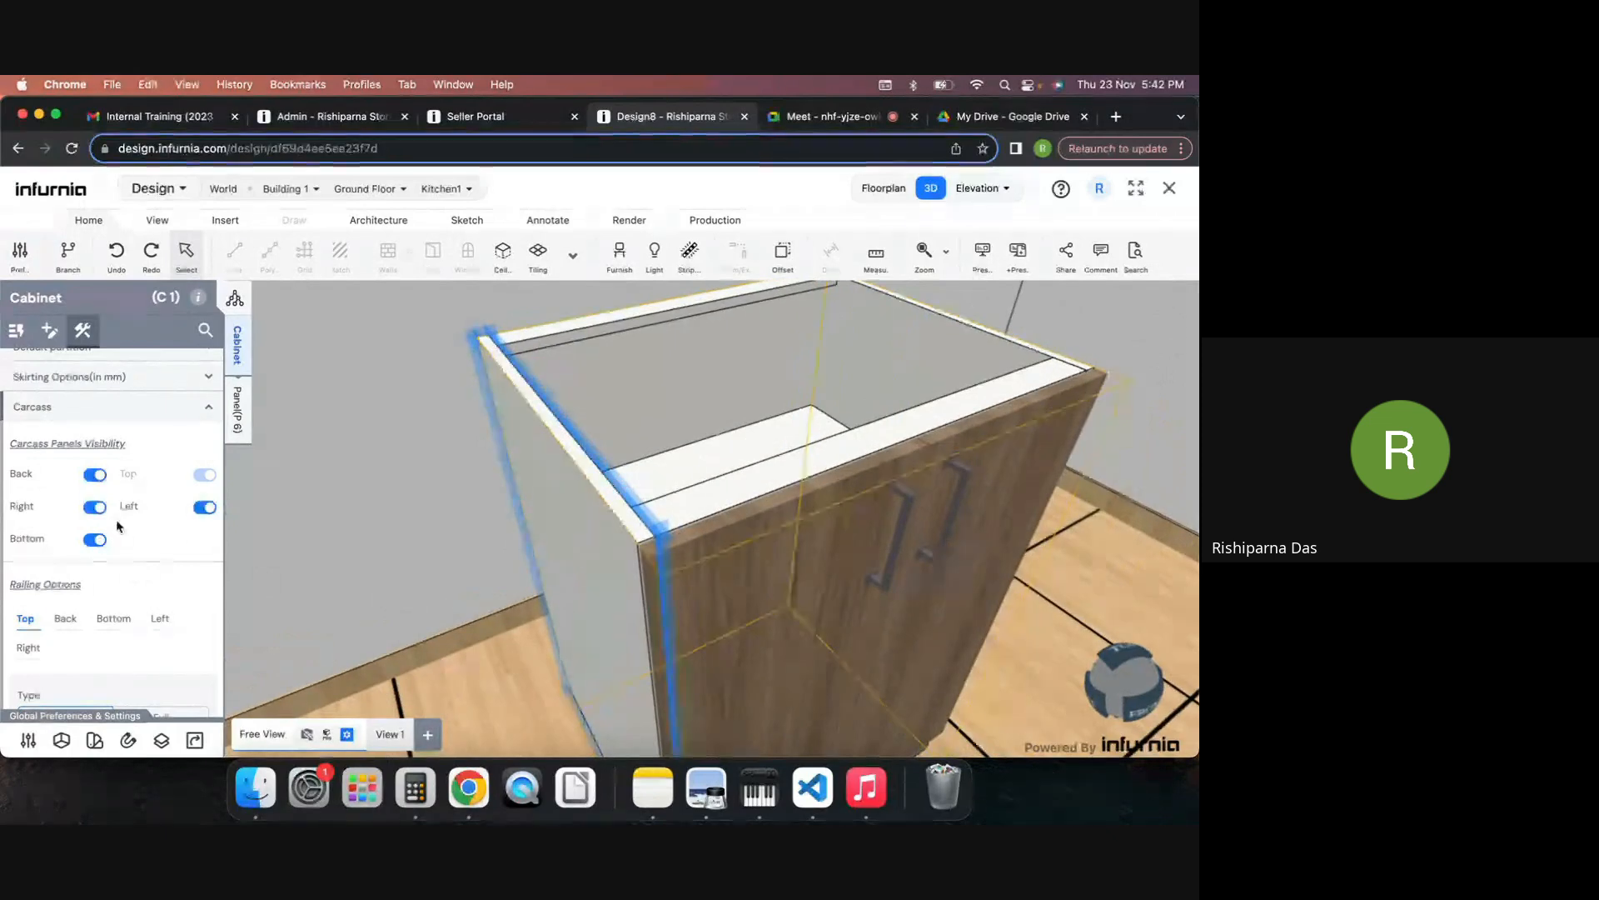
scroll(93, 550, down, 3)
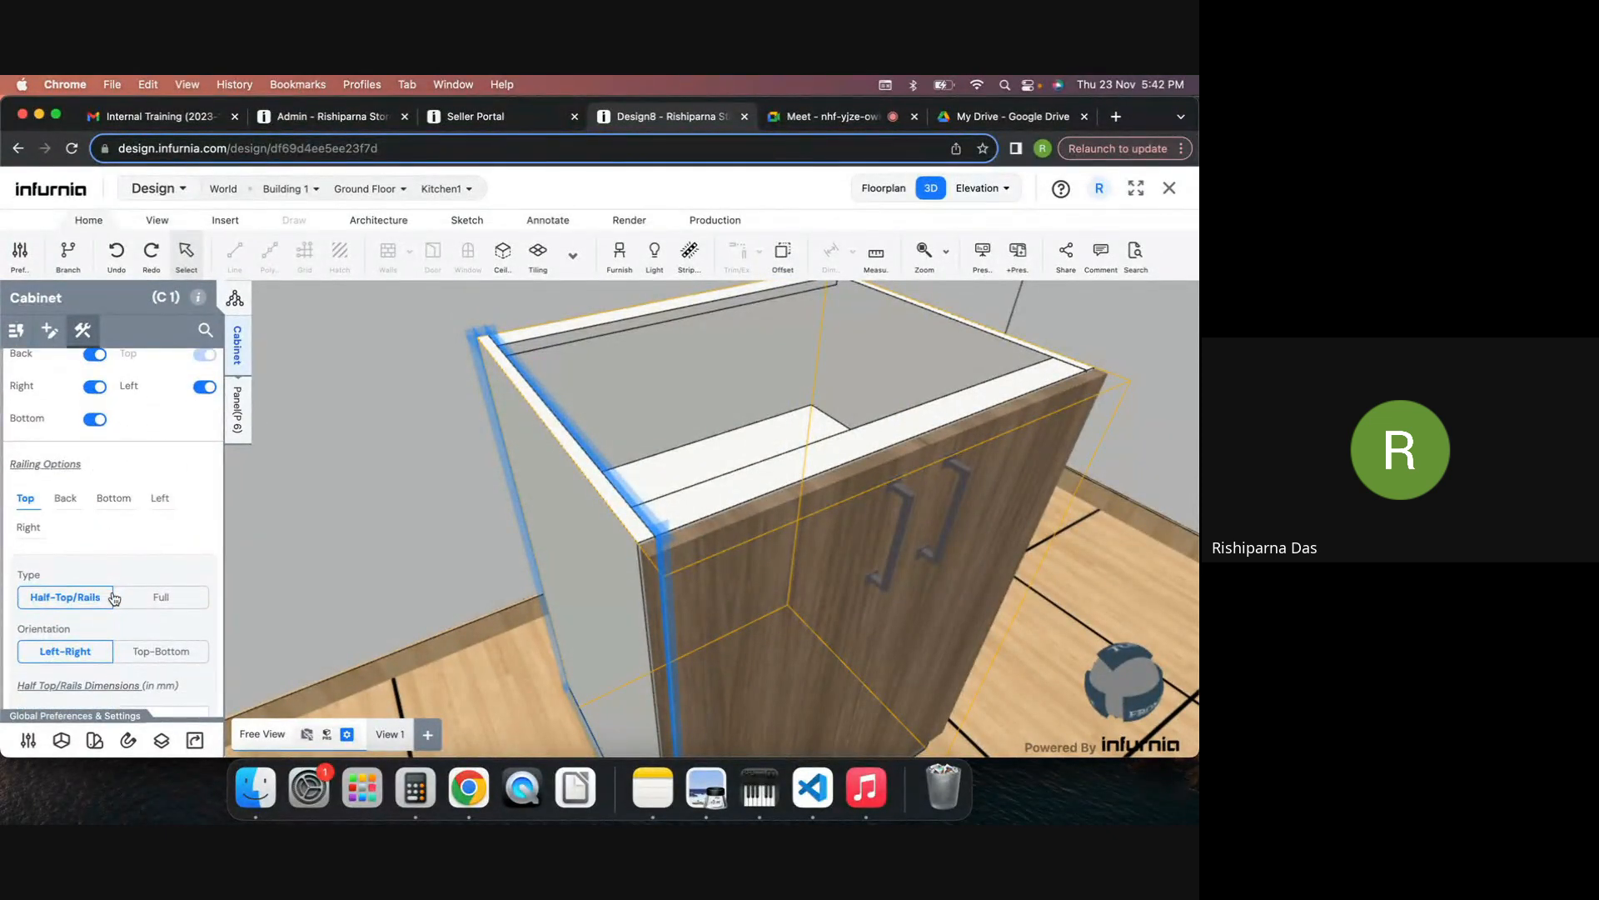
click(154, 601)
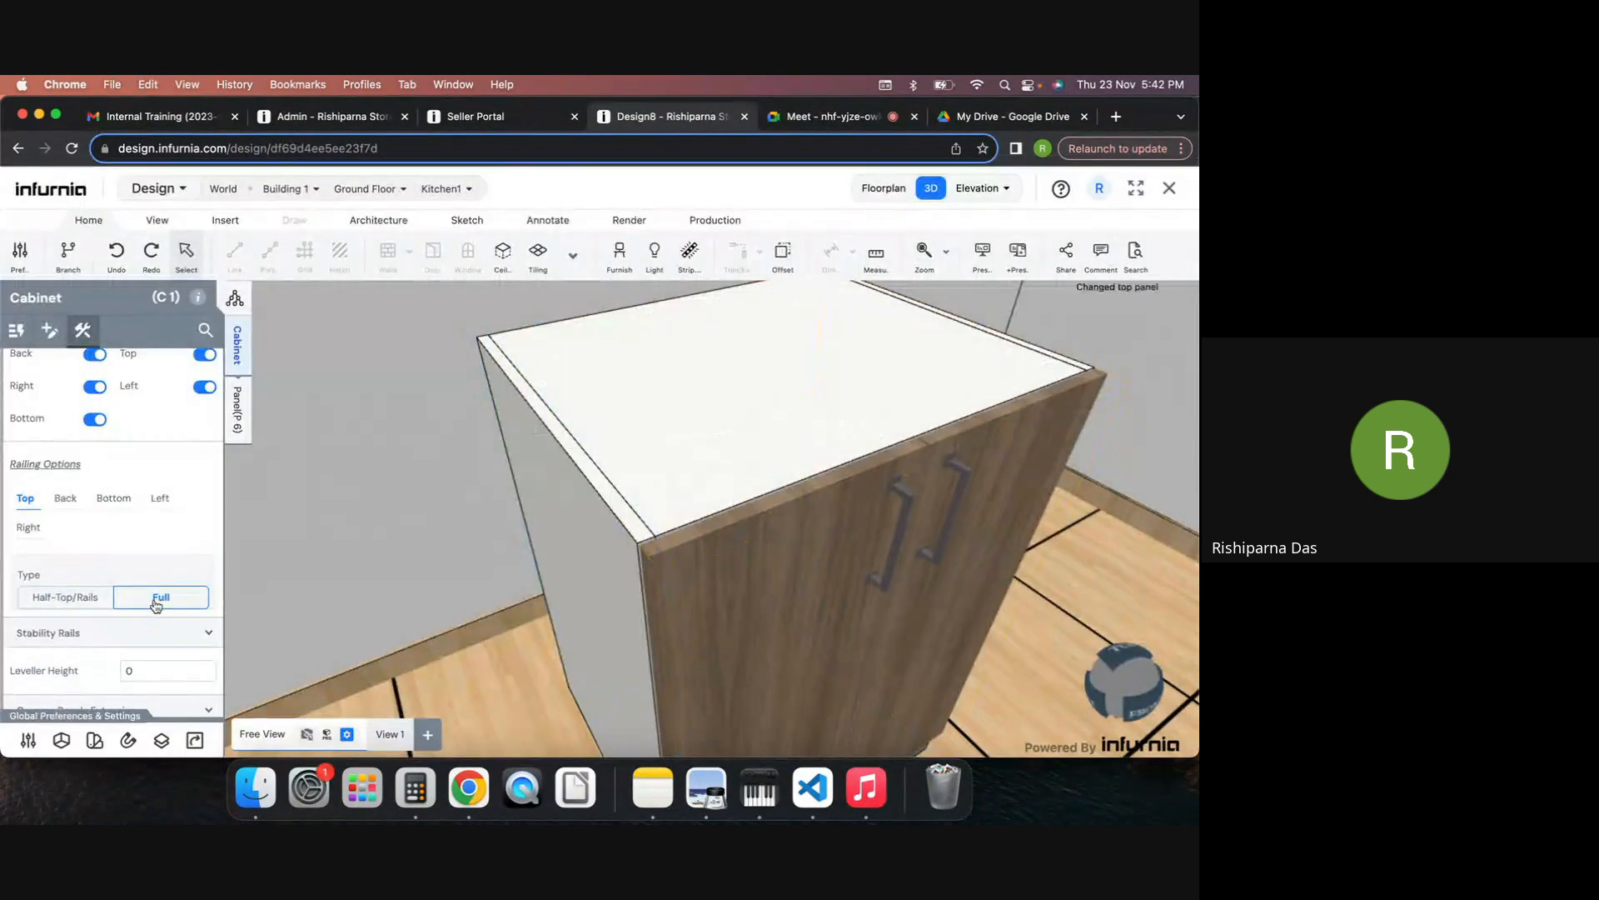
click(67, 609)
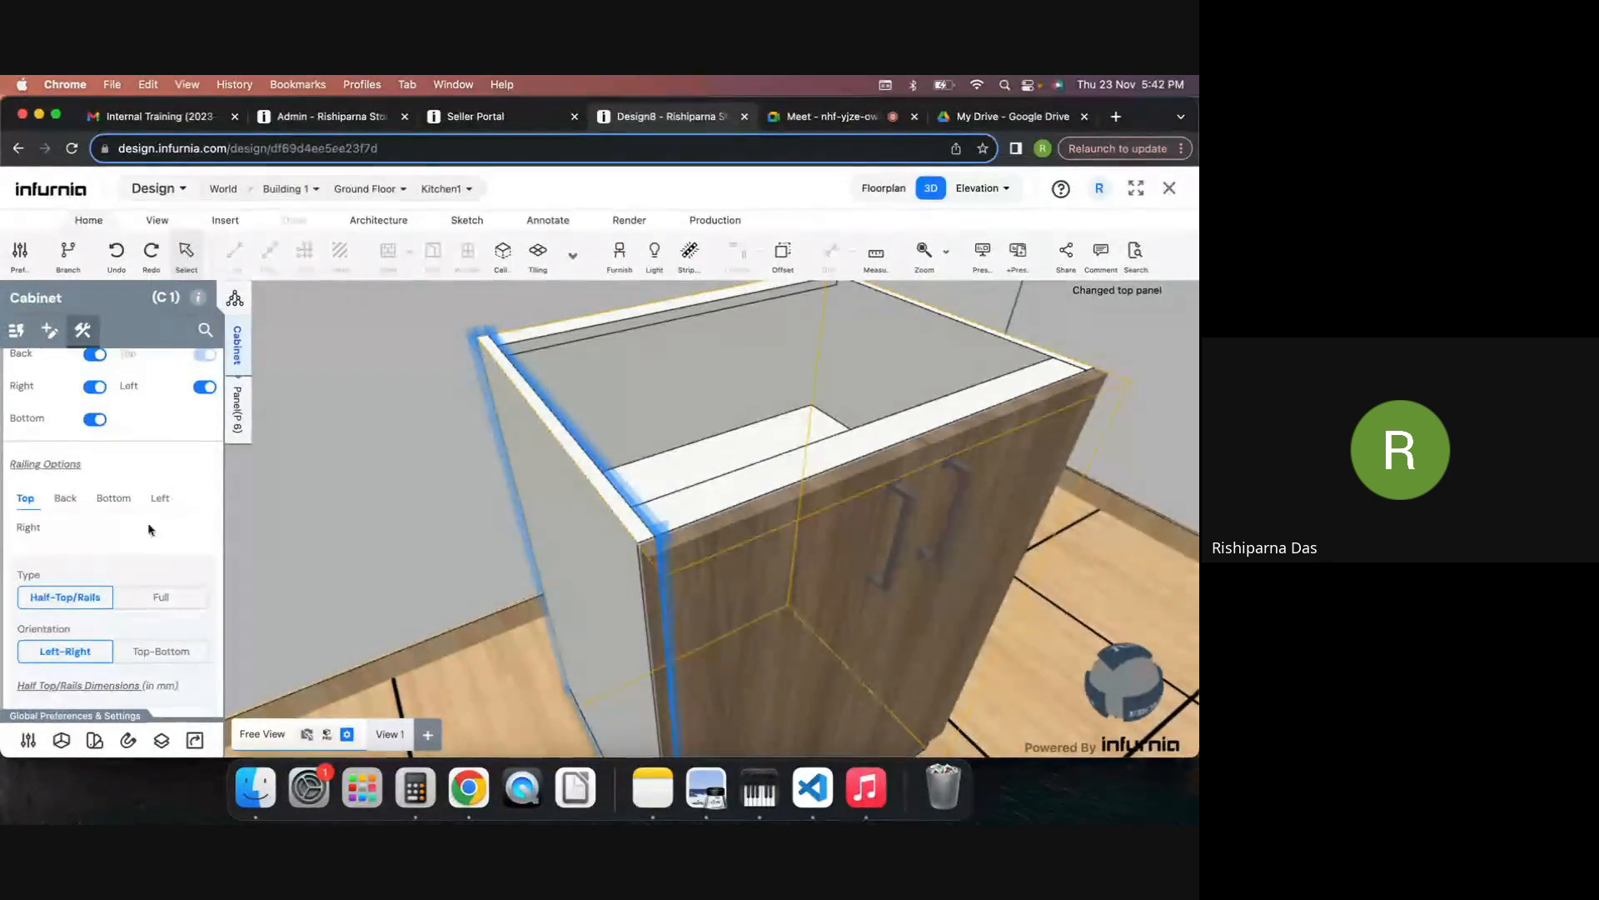
Step: Try the Rails type for the left carcass panel, restore it to Full, and collapse the Carcass settings
scroll(62, 550, down, 1)
scroll(61, 551, down, 1)
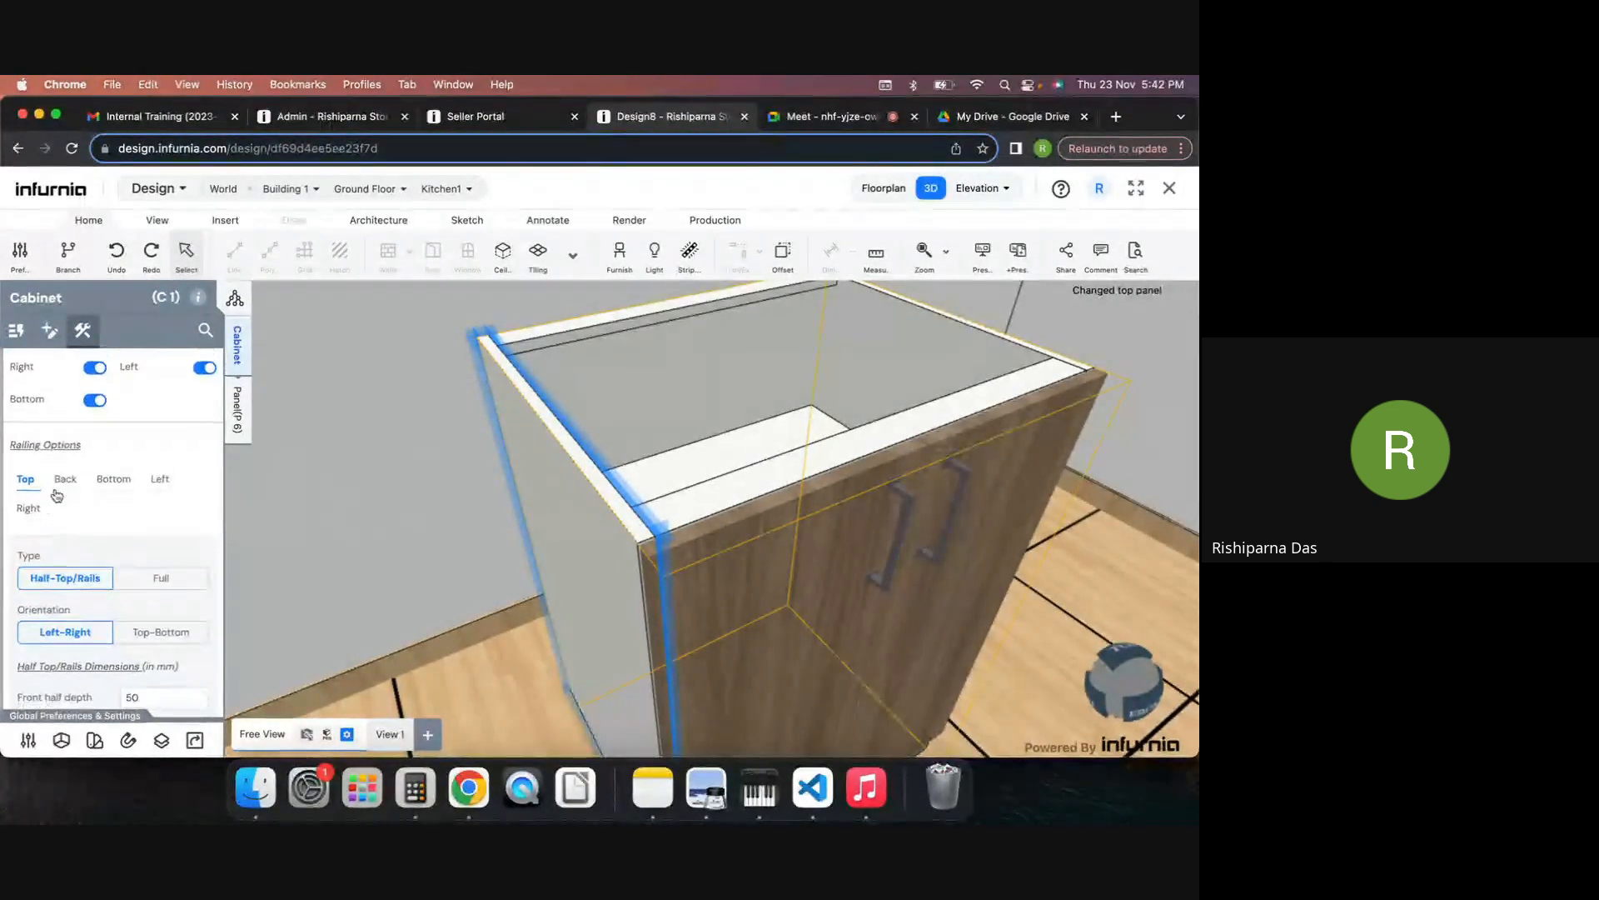
click(65, 479)
click(111, 480)
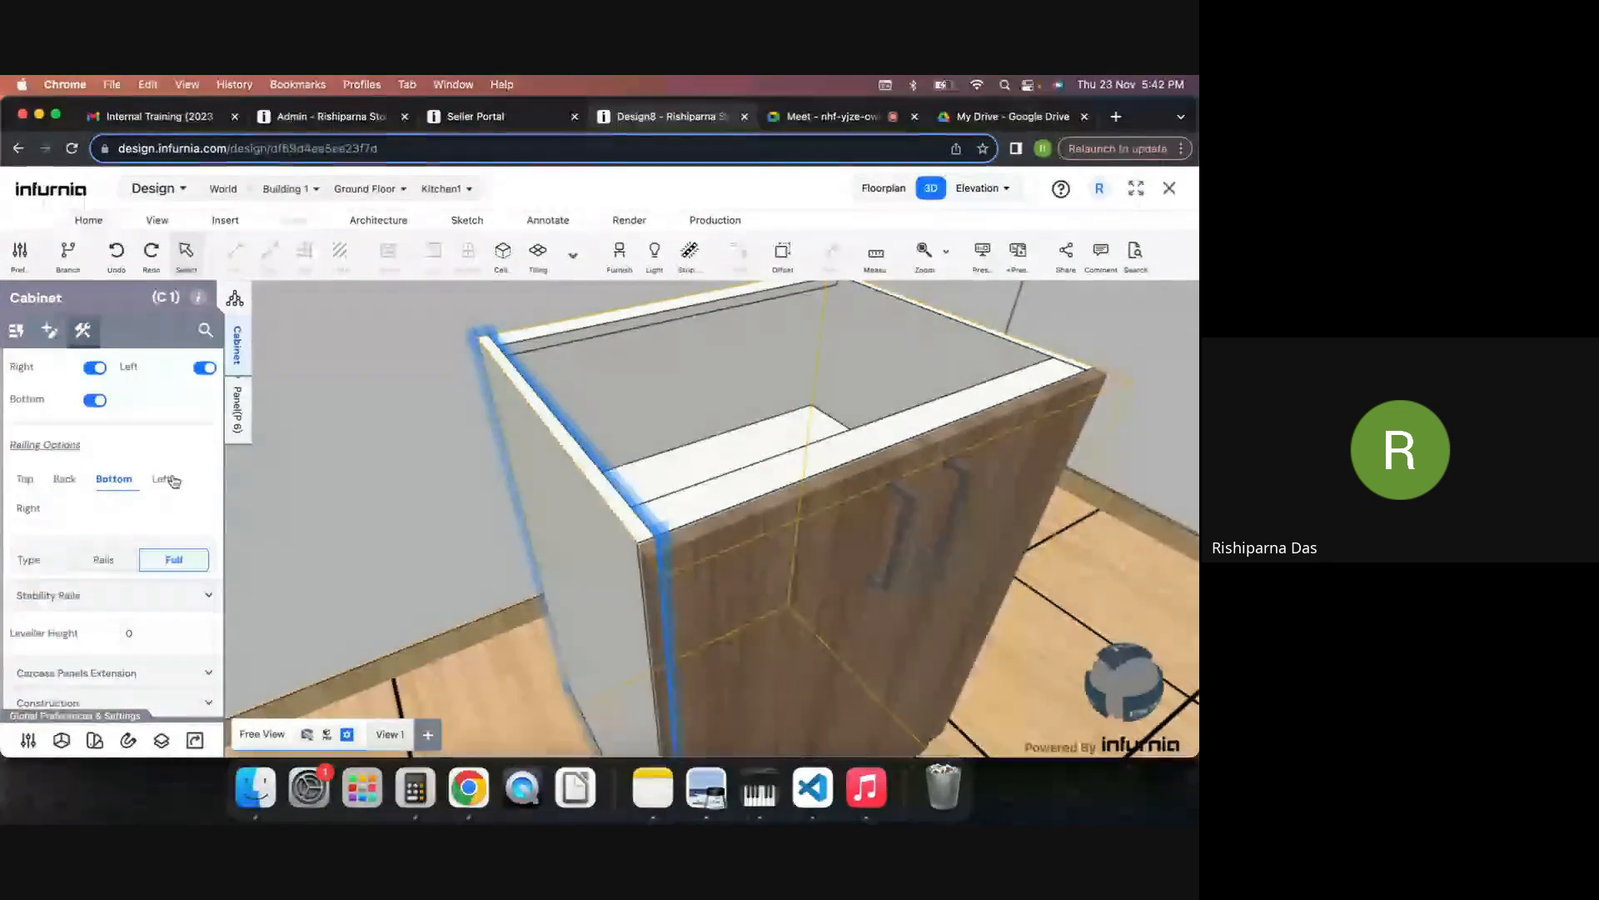
click(160, 480)
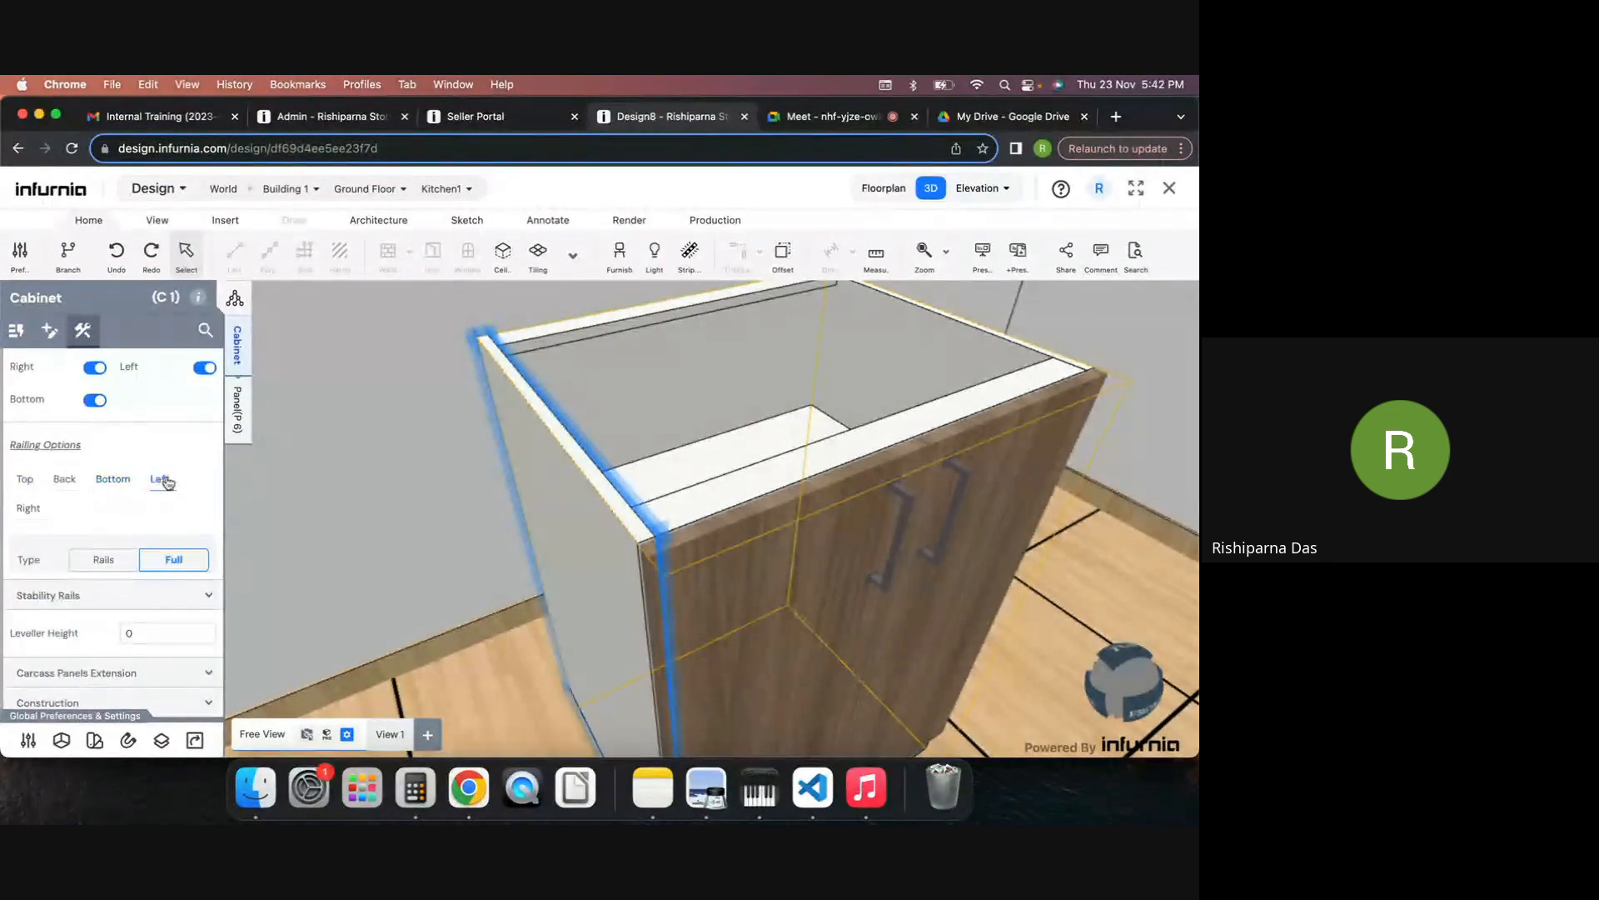
click(111, 564)
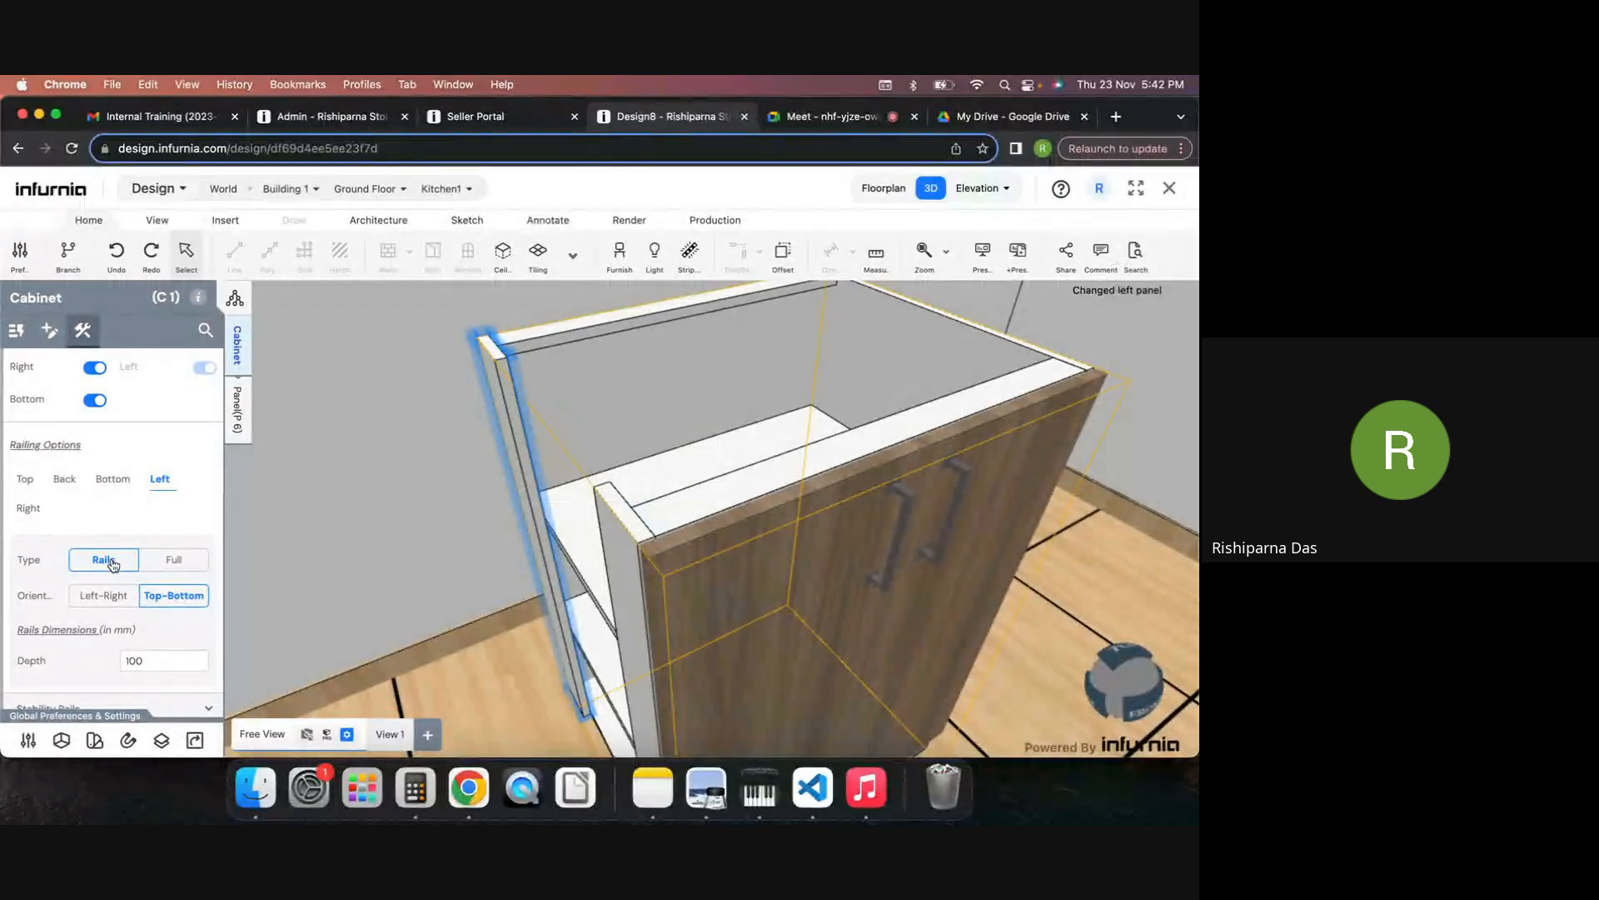
click(158, 563)
scroll(143, 537, down, 2)
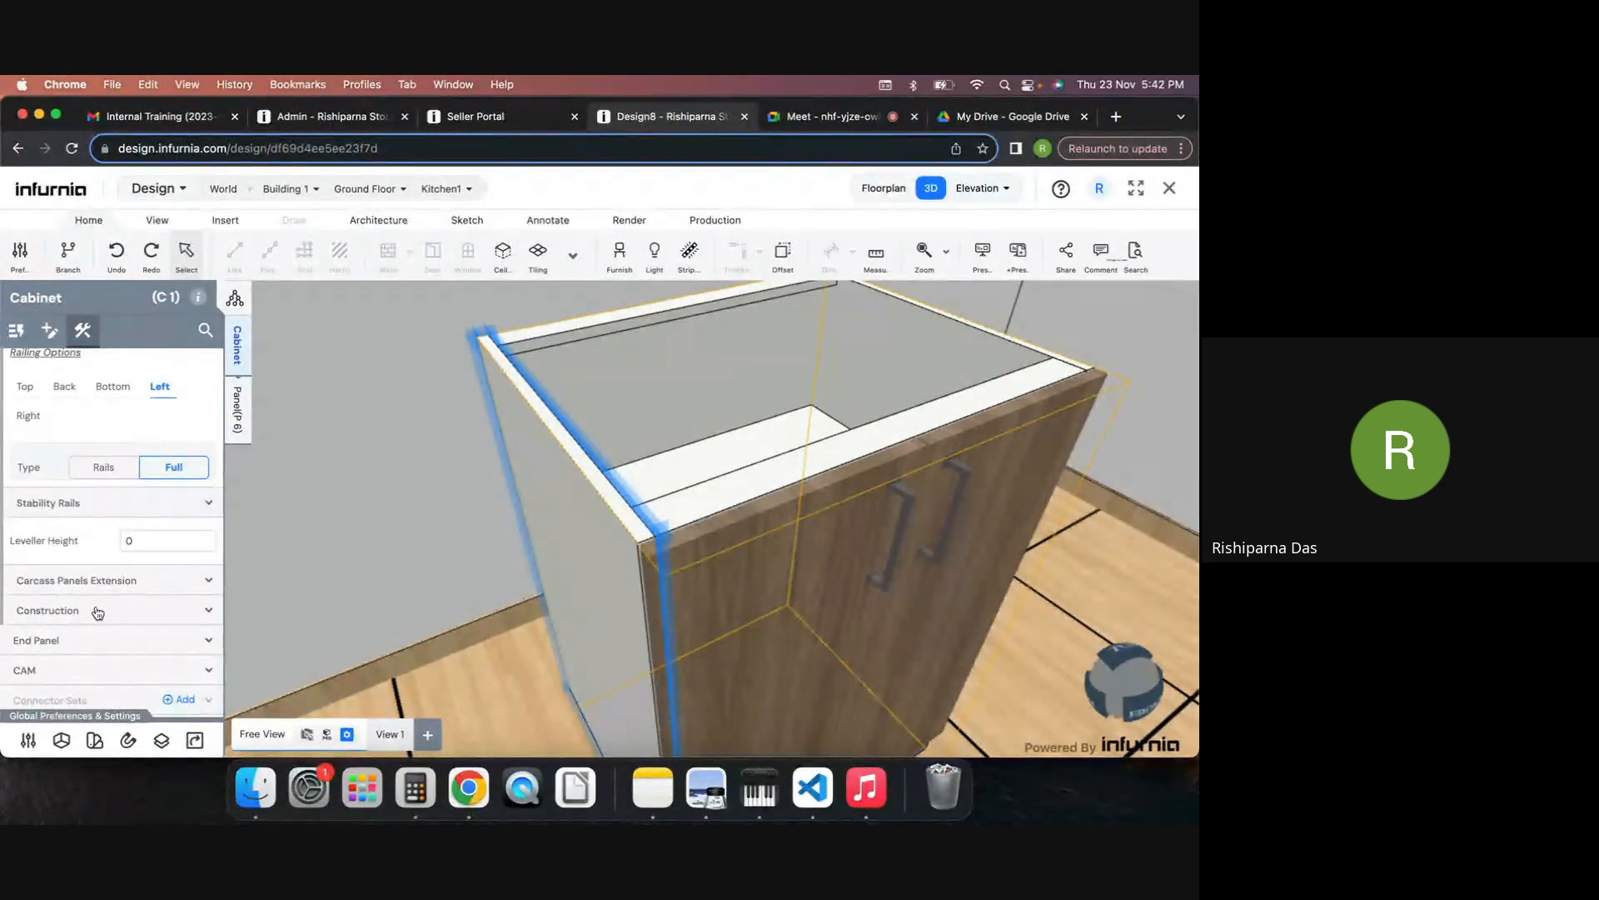
scroll(100, 596, up, 3)
scroll(105, 525, up, 3)
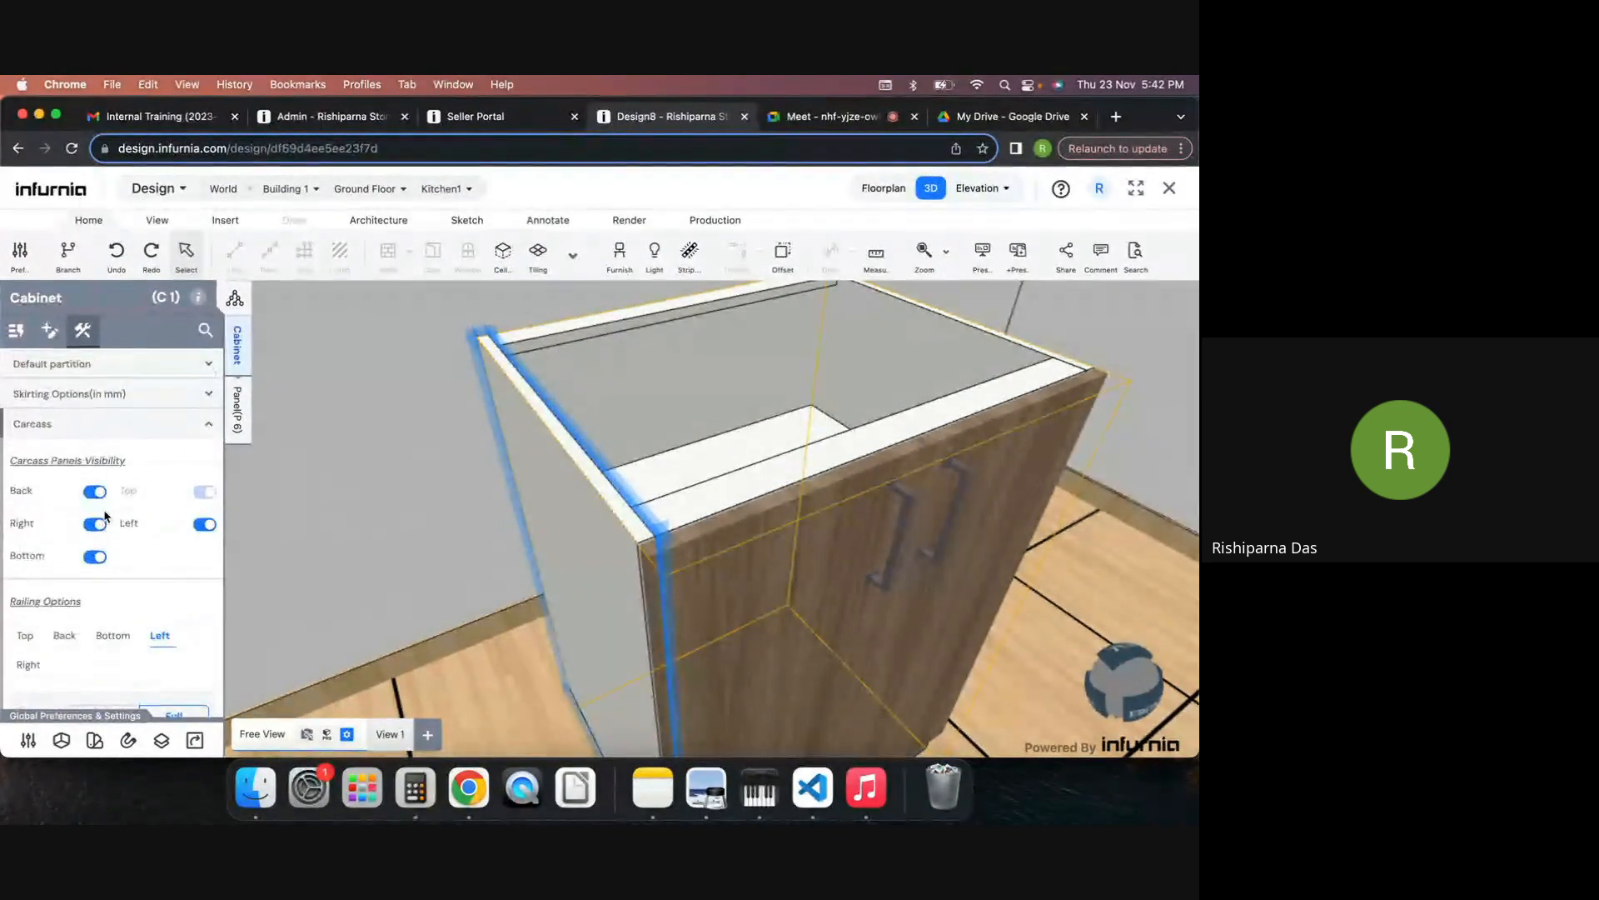
click(112, 429)
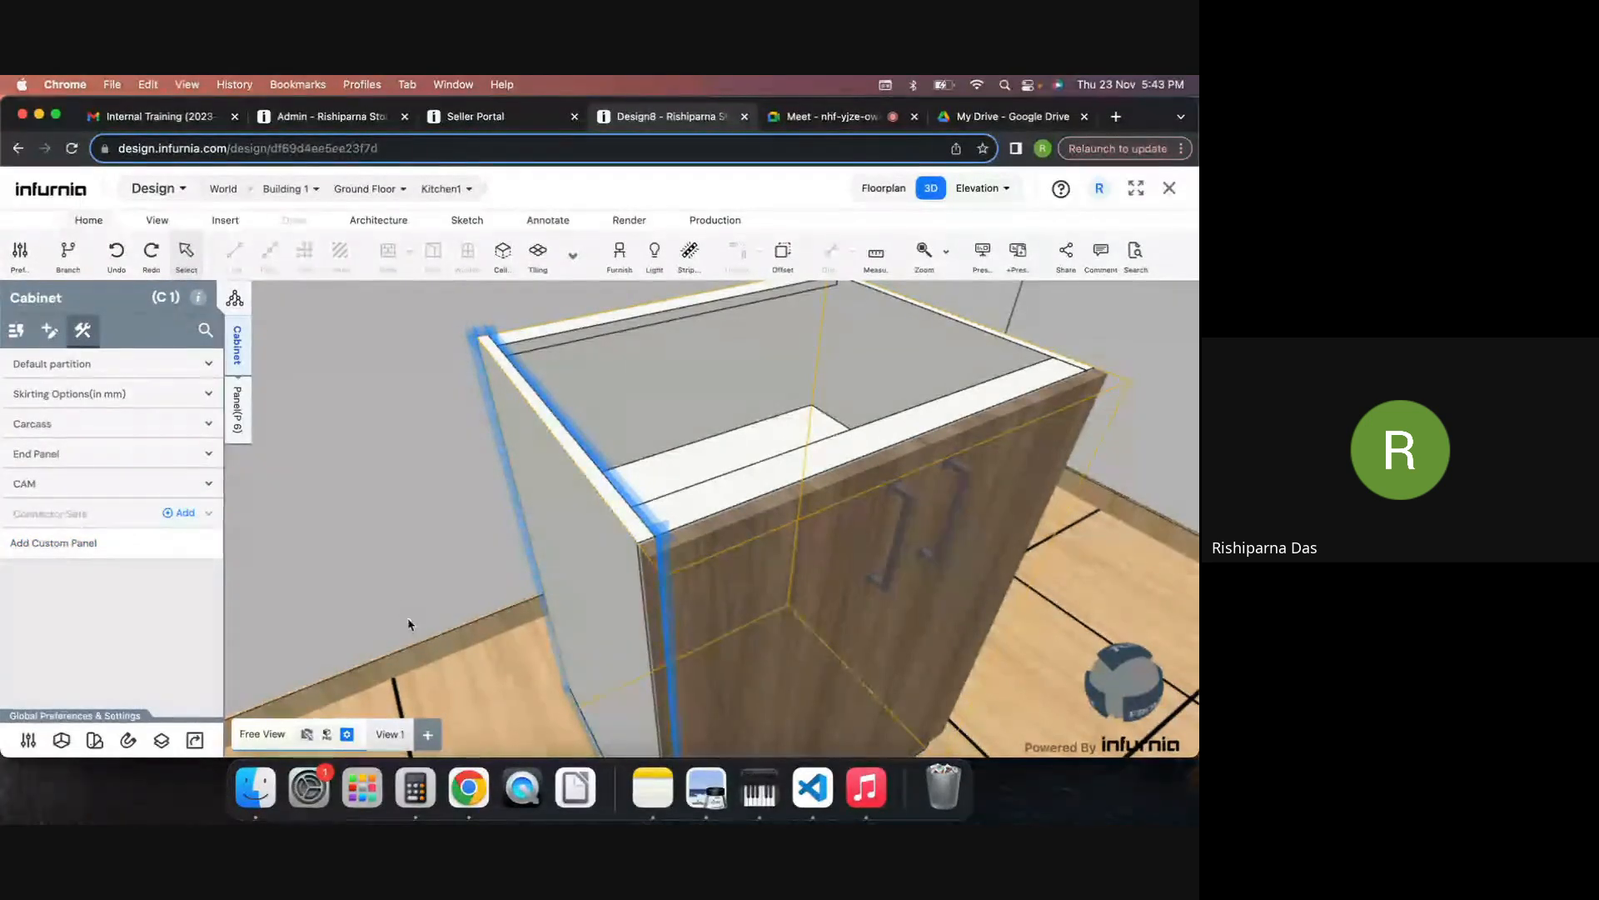
Step: Add a left end panel to the cabinet and inspect it at the front corner
scroll(408, 624, down, 5)
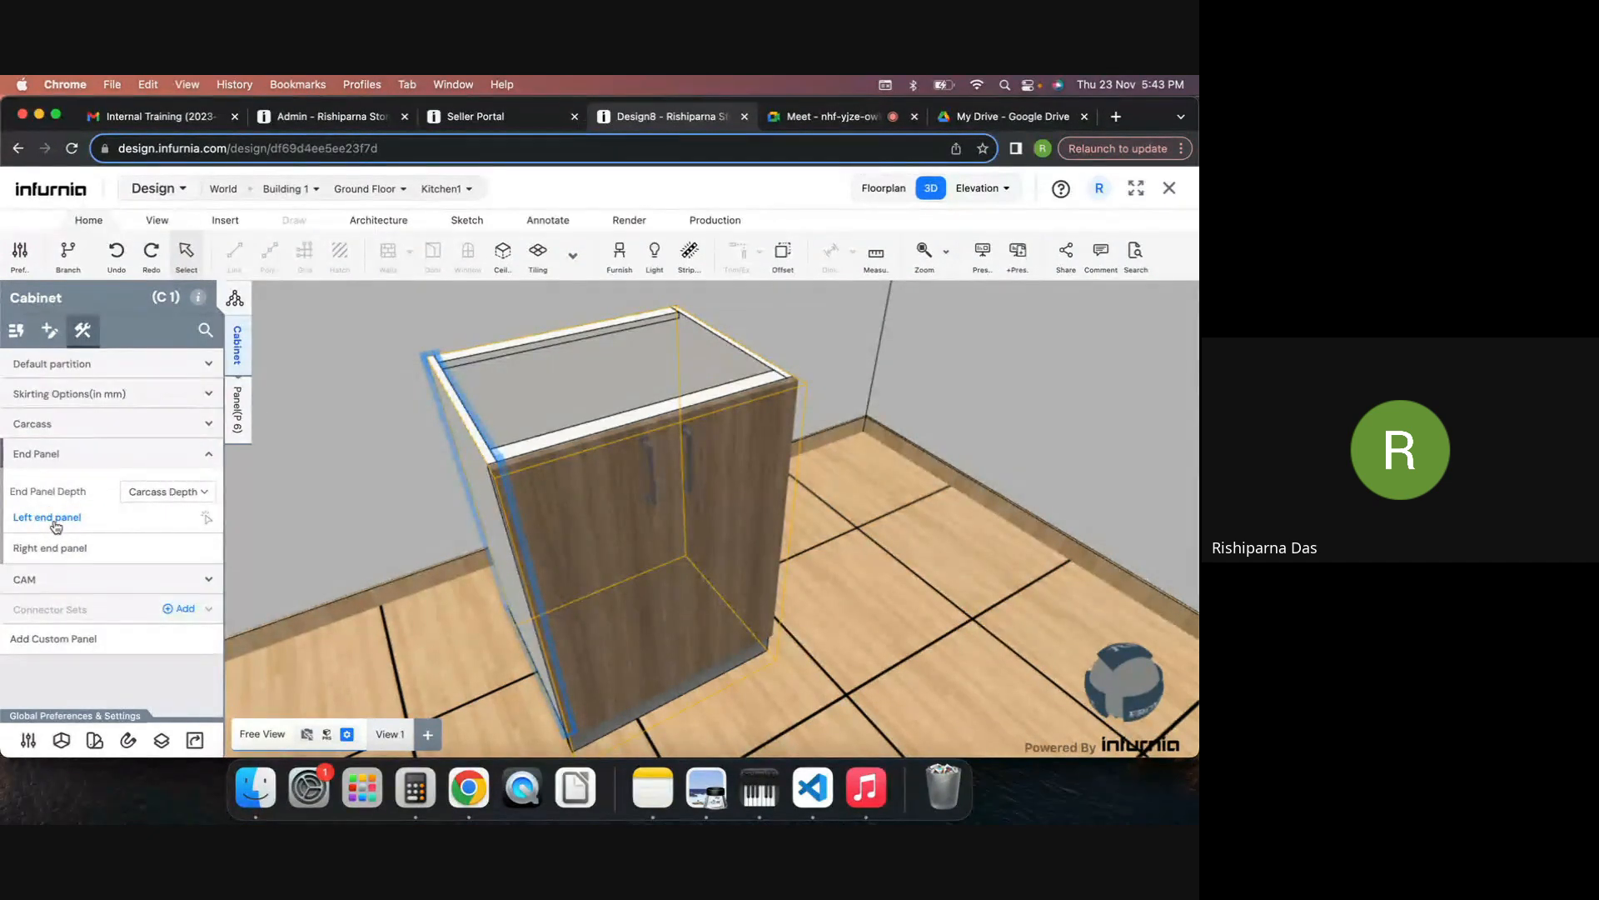
click(55, 518)
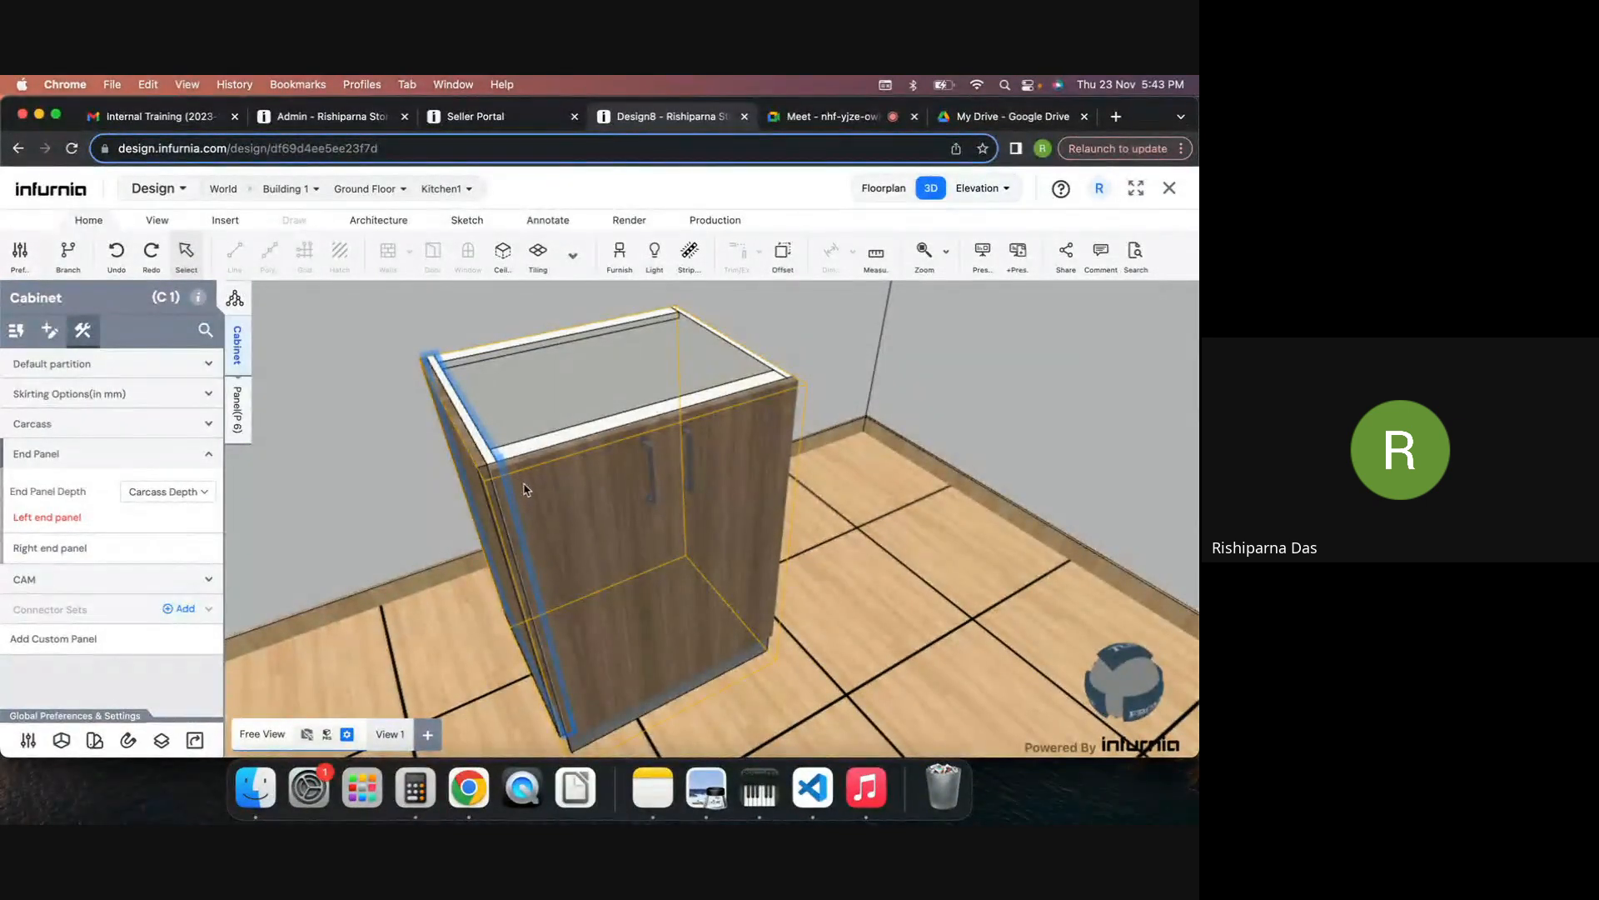
scroll(529, 500, up, 6)
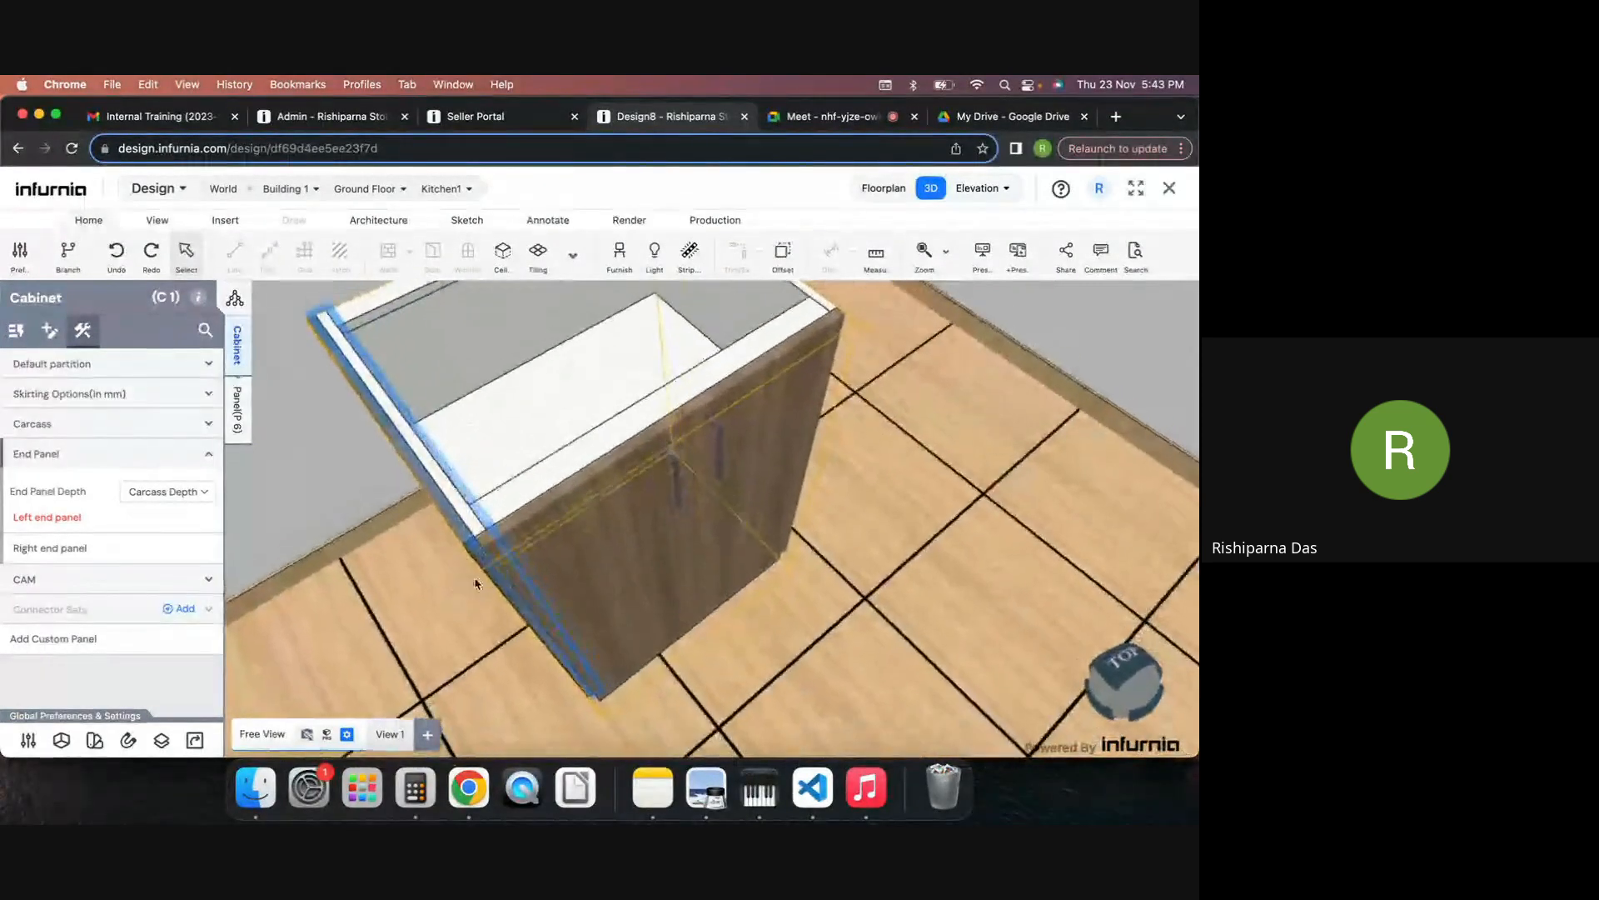
scroll(570, 582, up, 3)
scroll(666, 620, up, 2)
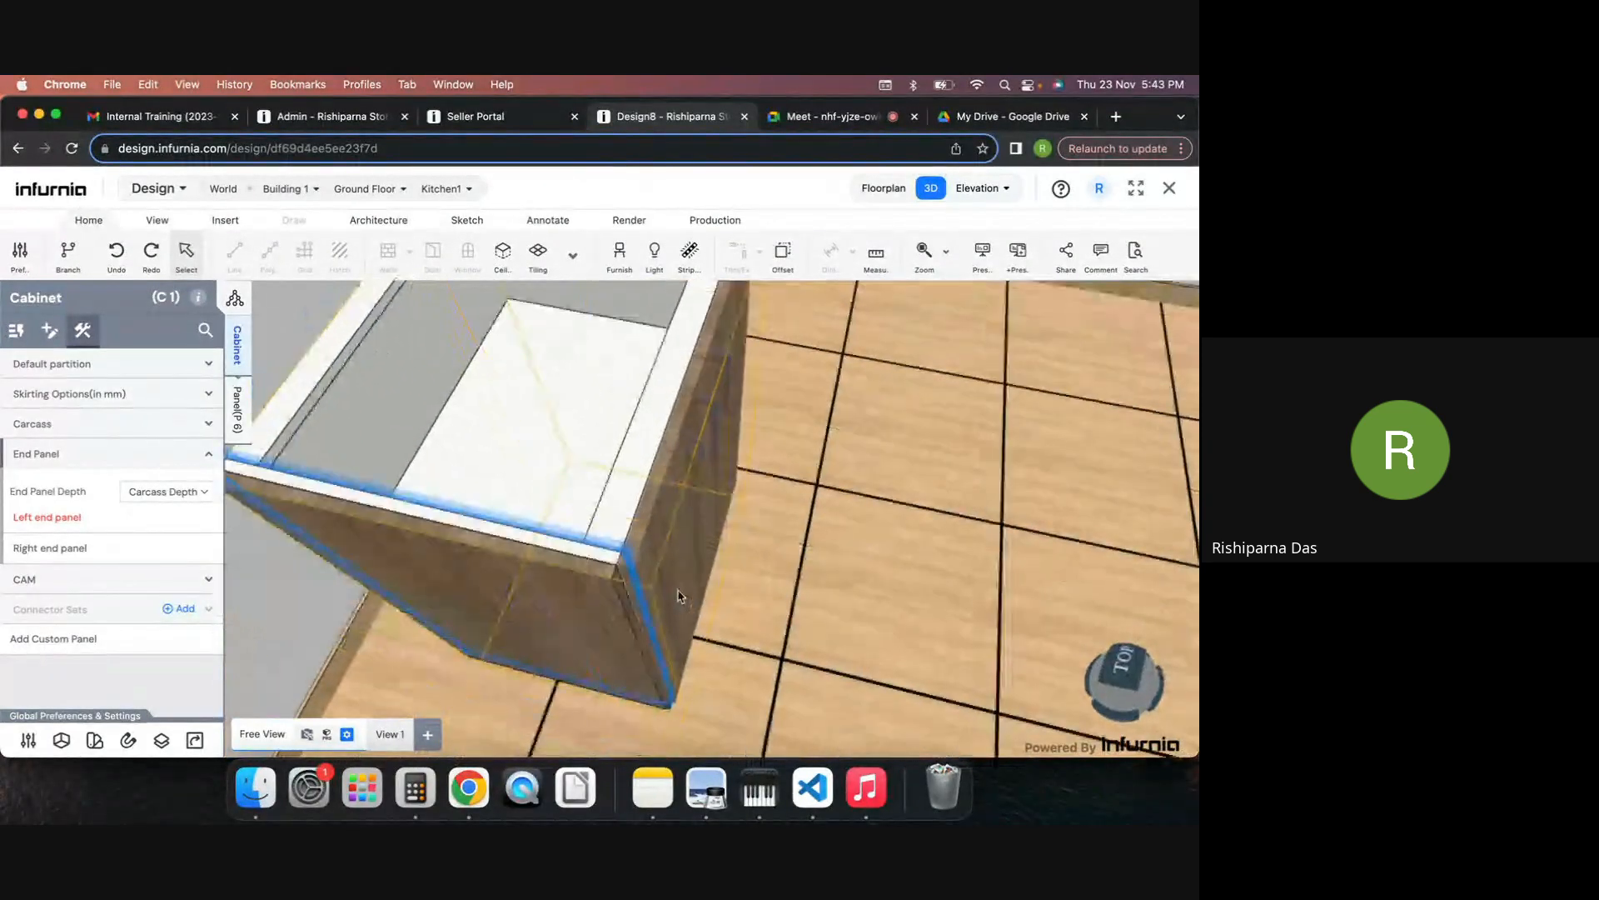
Step: Set the end panel depth to Carcass Depth With Shutter and briefly check the CAM options
click(207, 497)
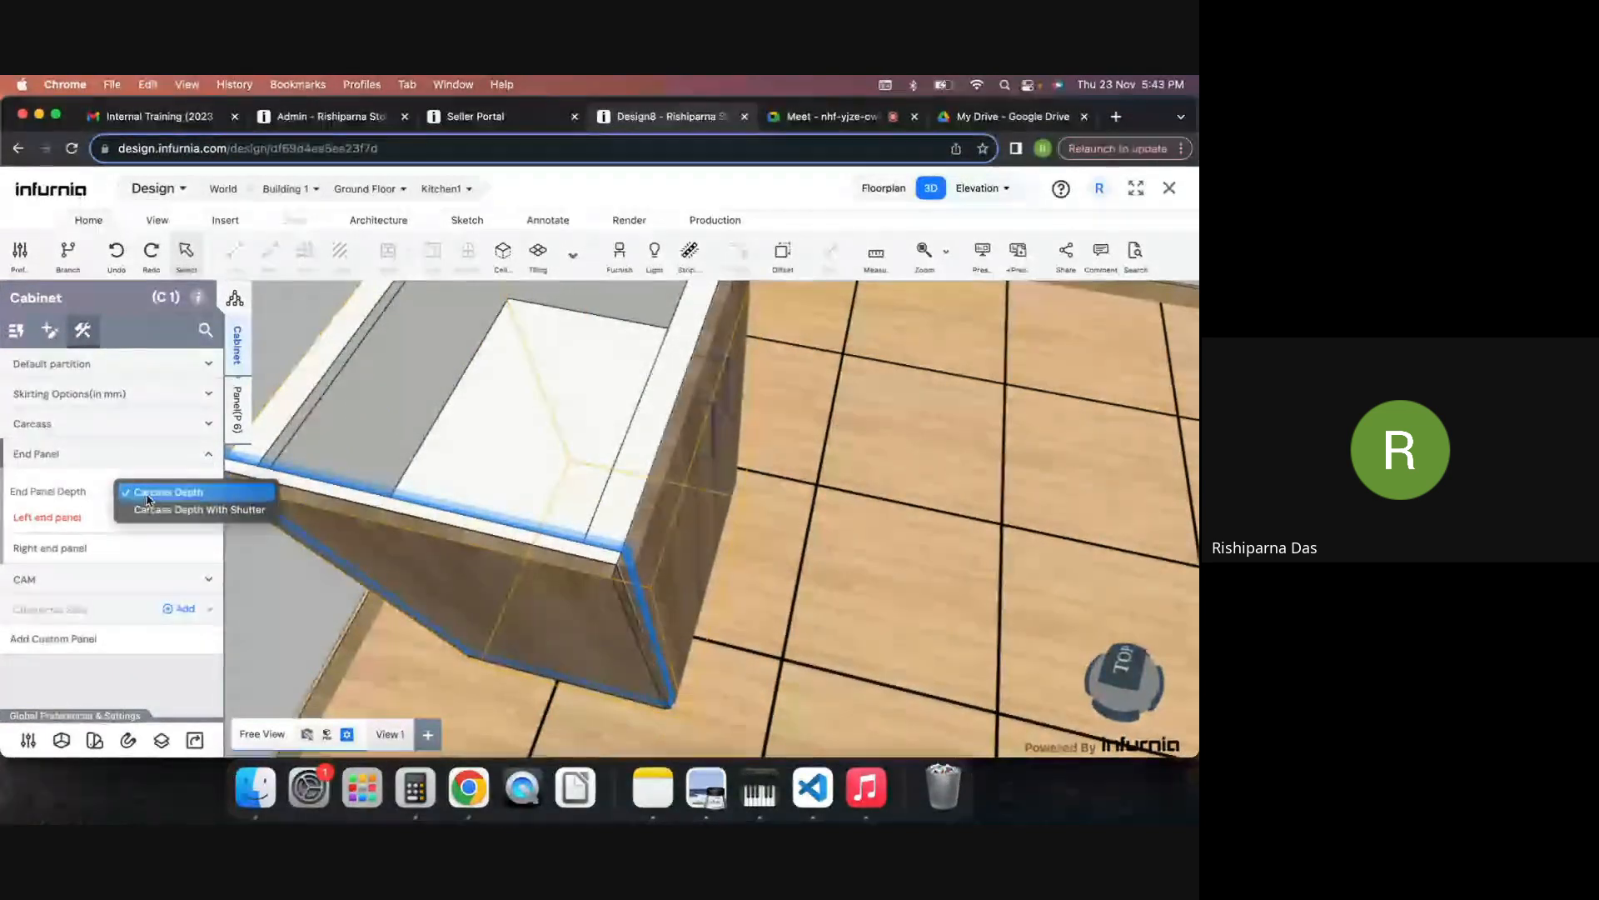
click(237, 516)
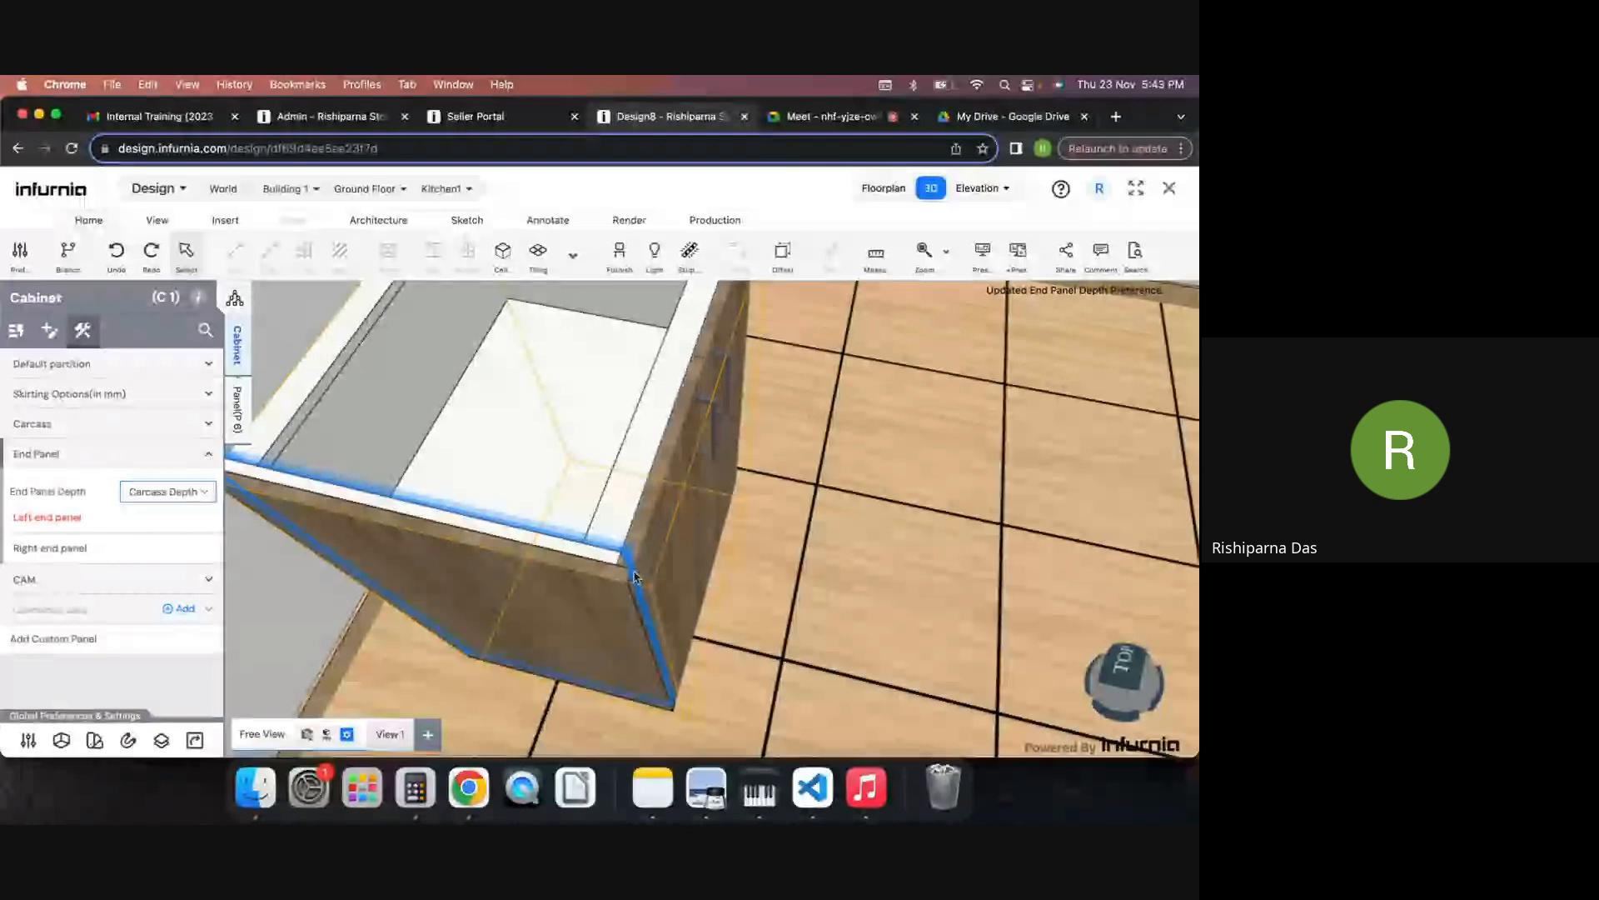
click(86, 455)
click(75, 484)
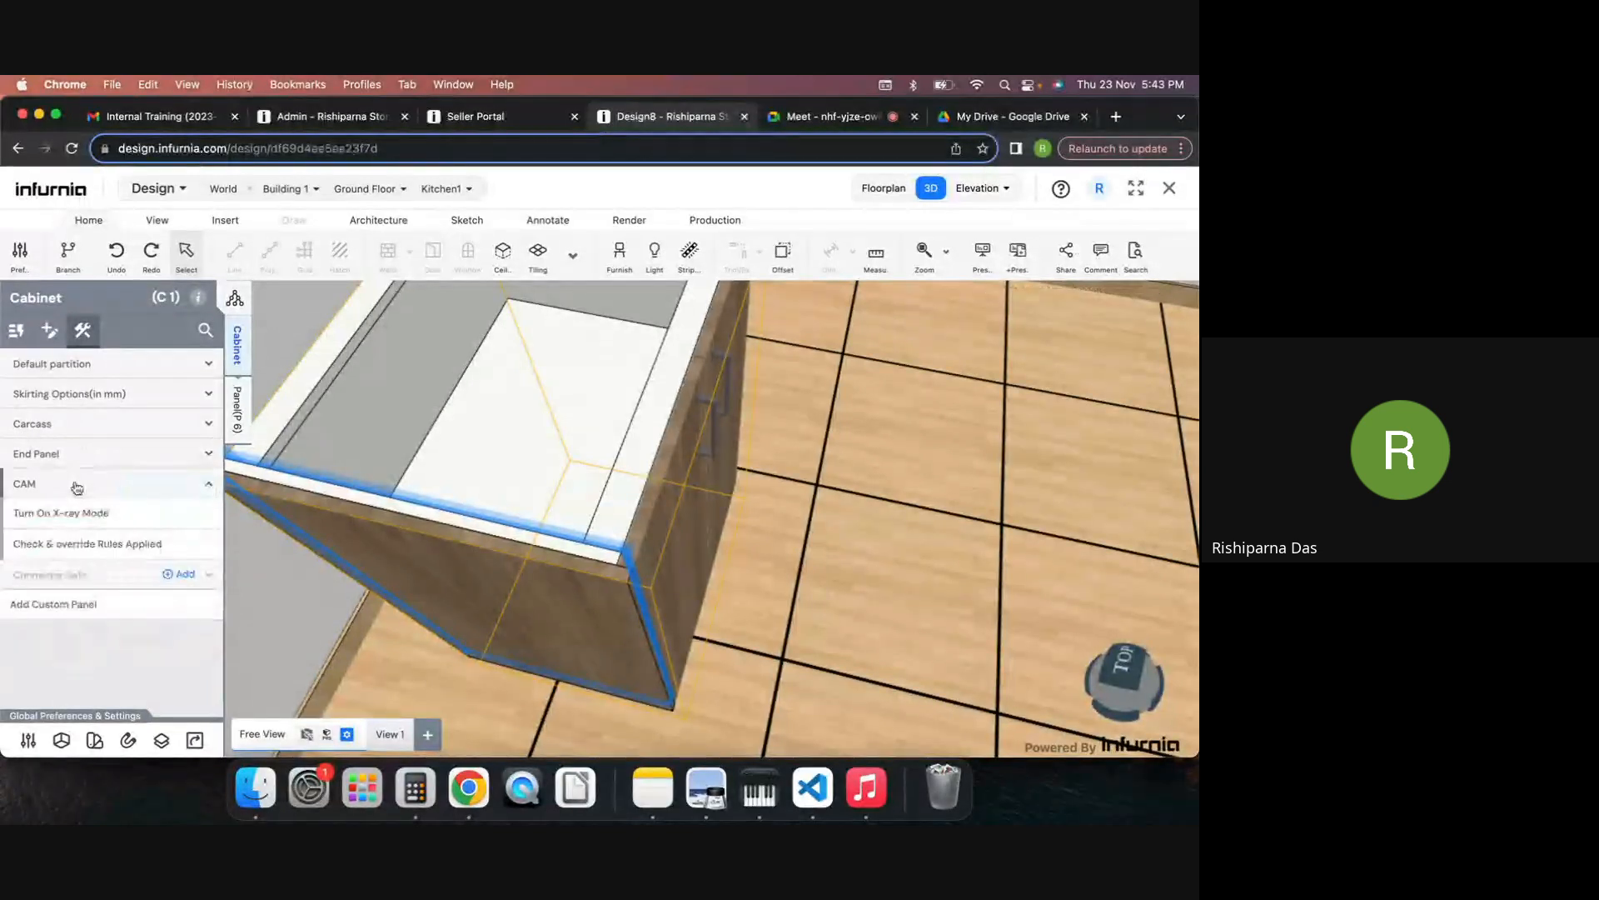
click(76, 485)
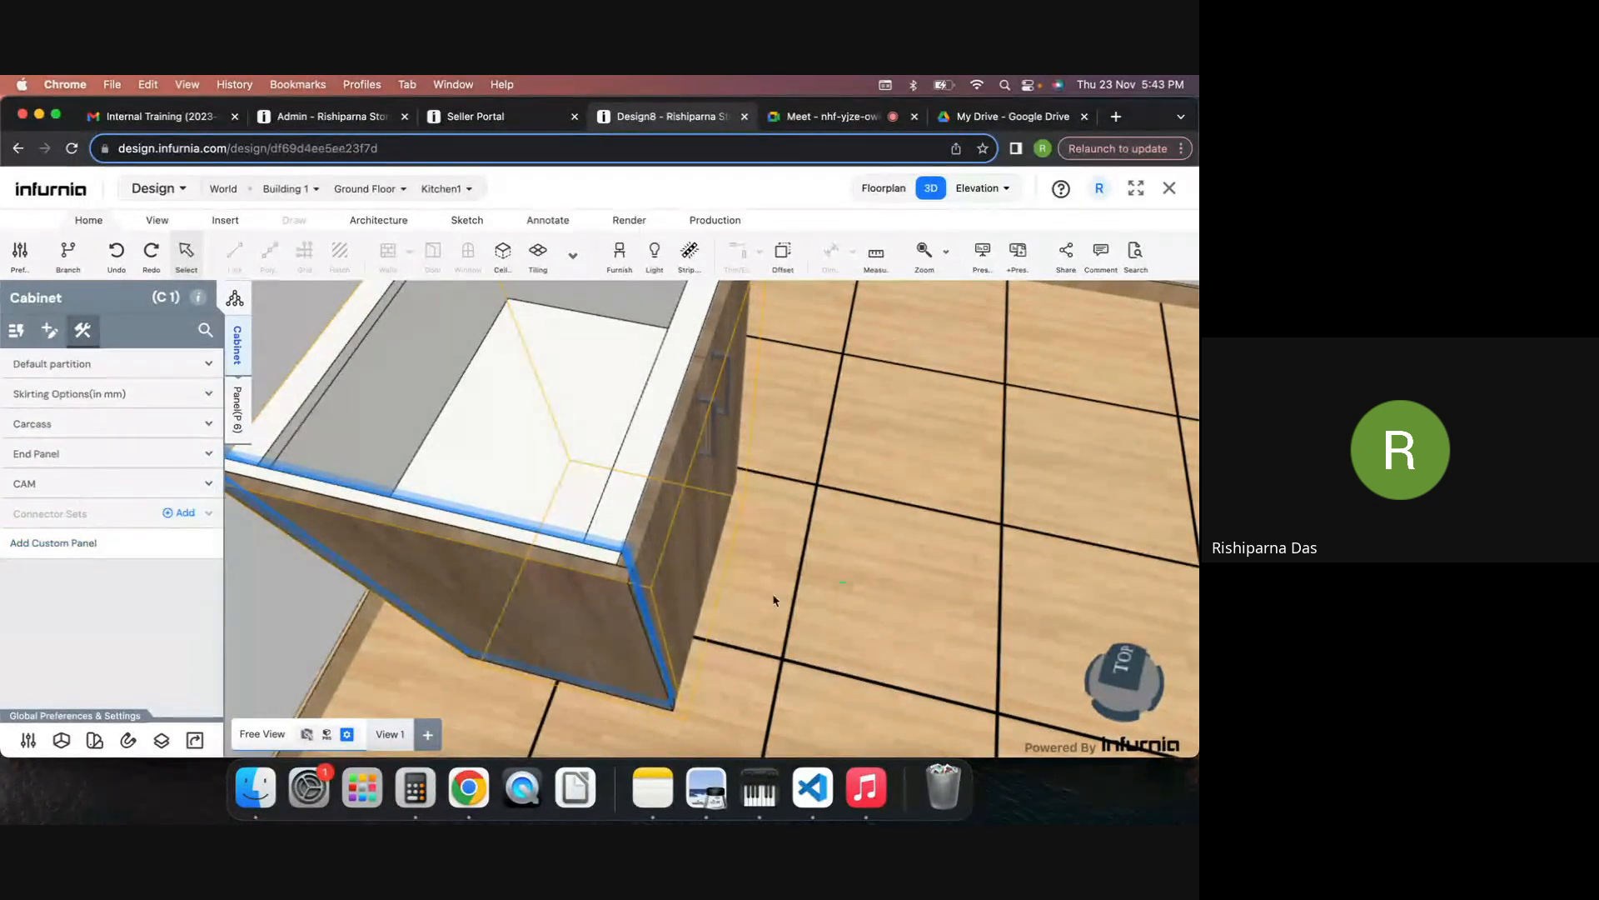
Step: Examine the cabinet partition's settings, including shelves, shutter system configuration, back panel and shelf reveal
drag(796, 599, 528, 571)
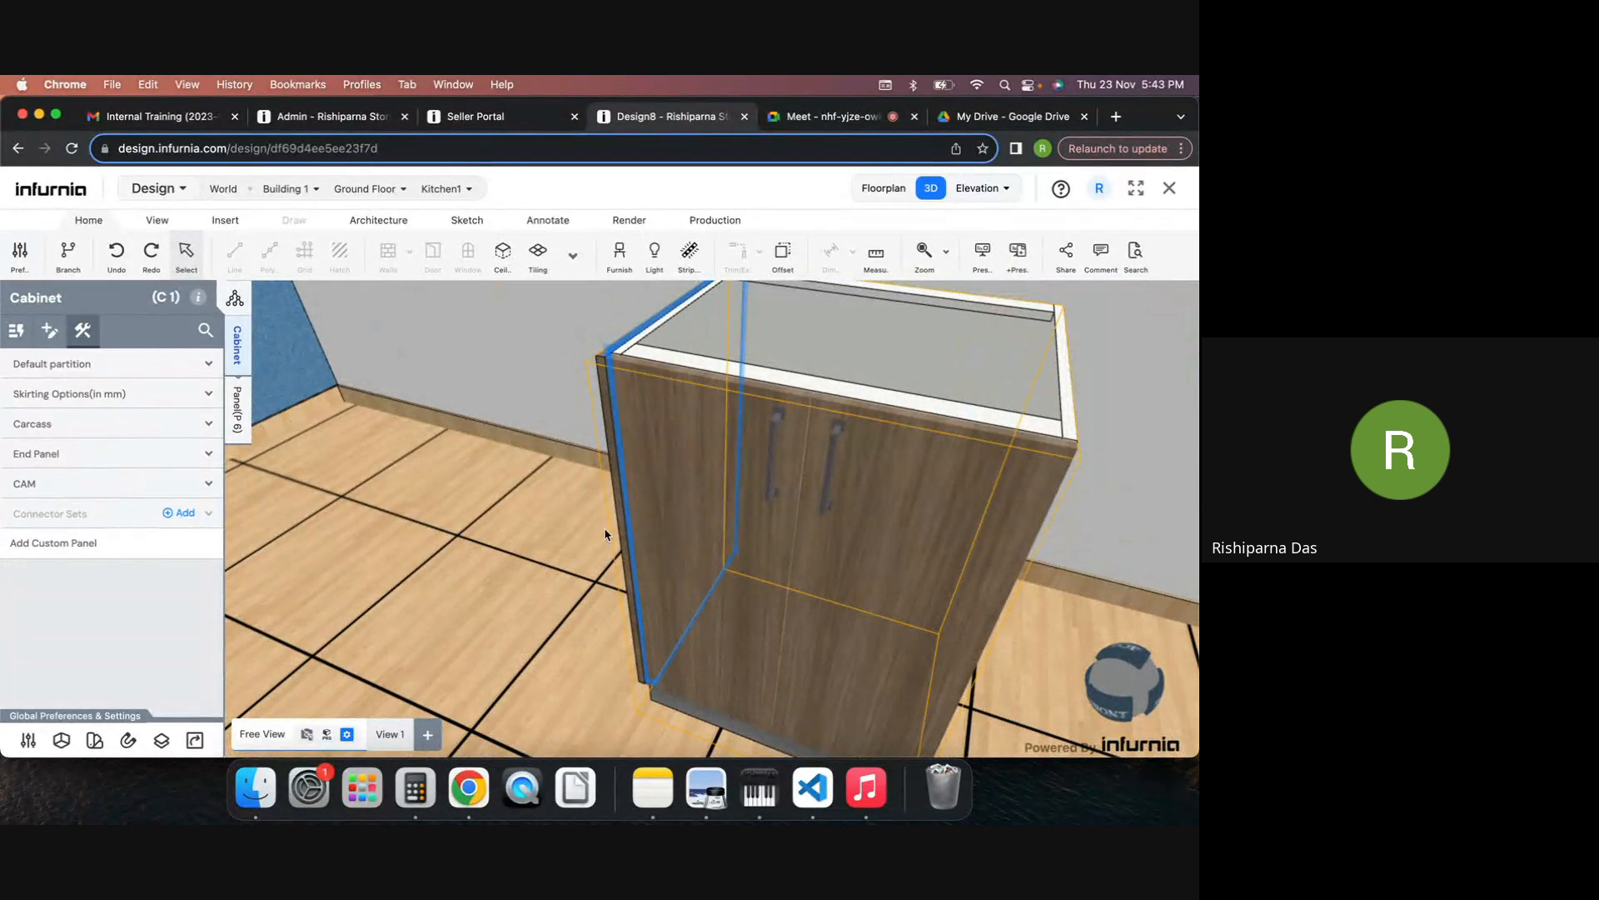
drag(605, 530, 549, 528)
click(547, 531)
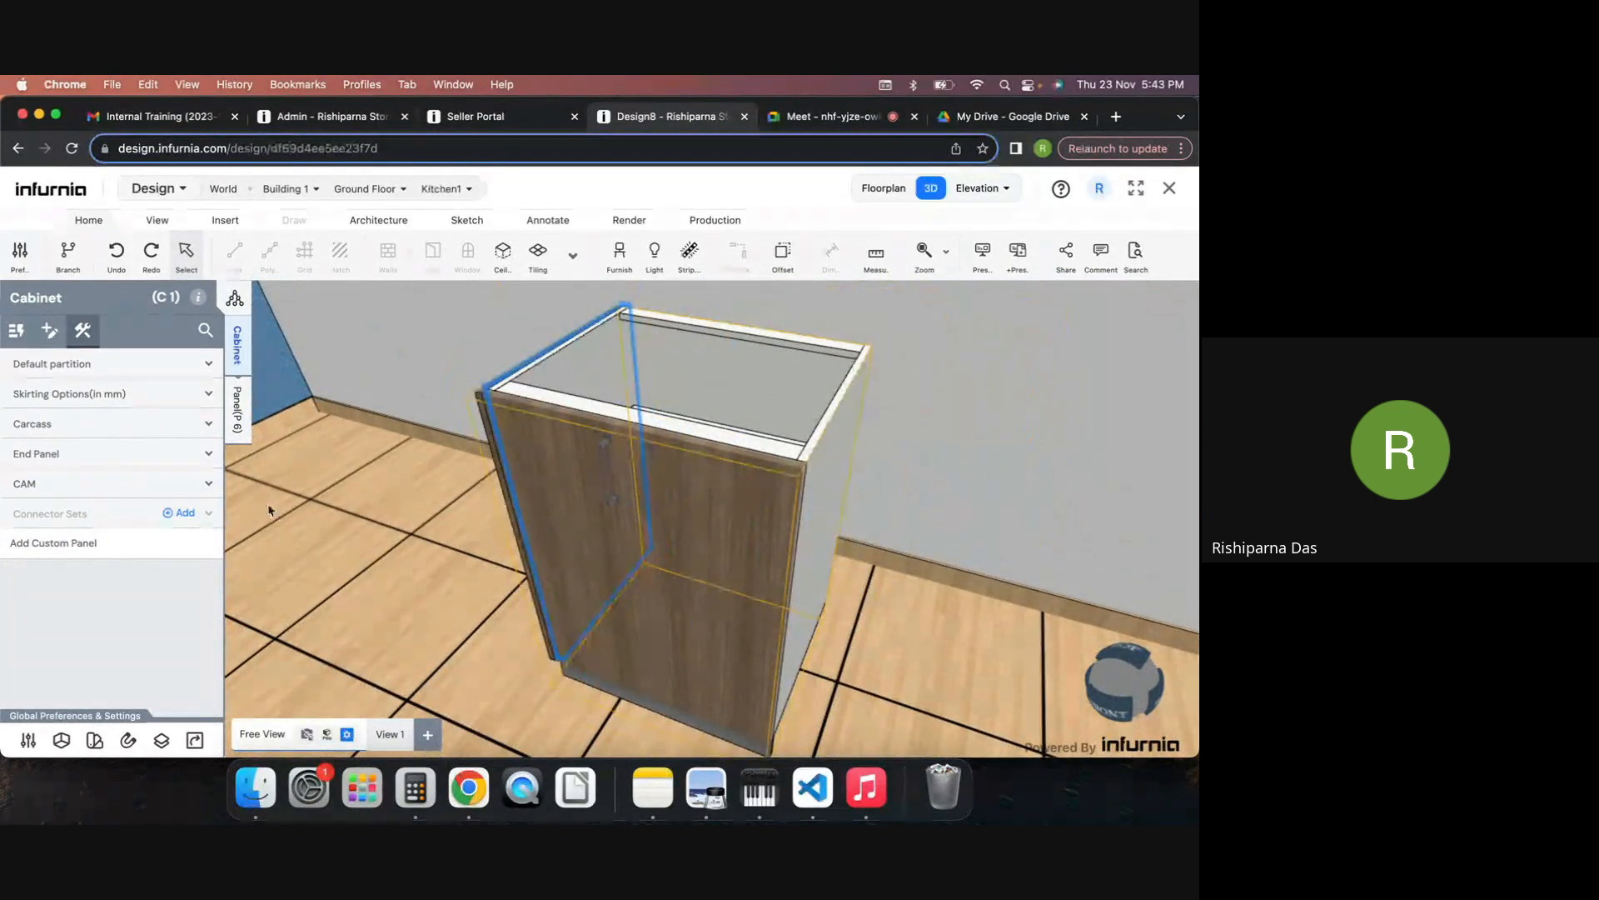
click(237, 407)
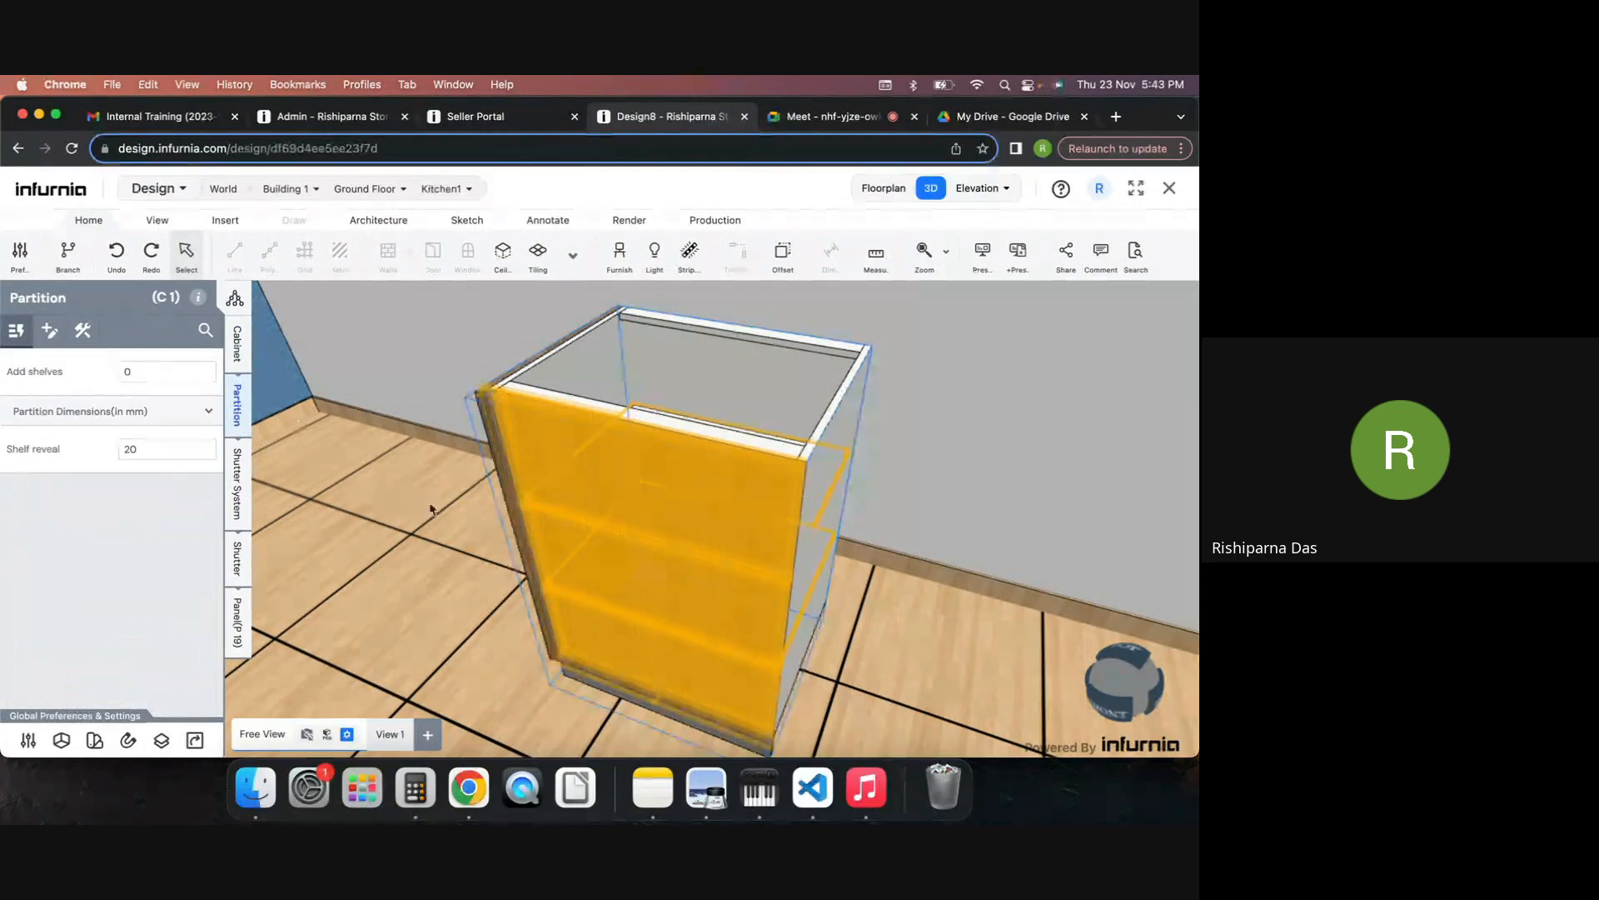
drag(429, 511, 406, 510)
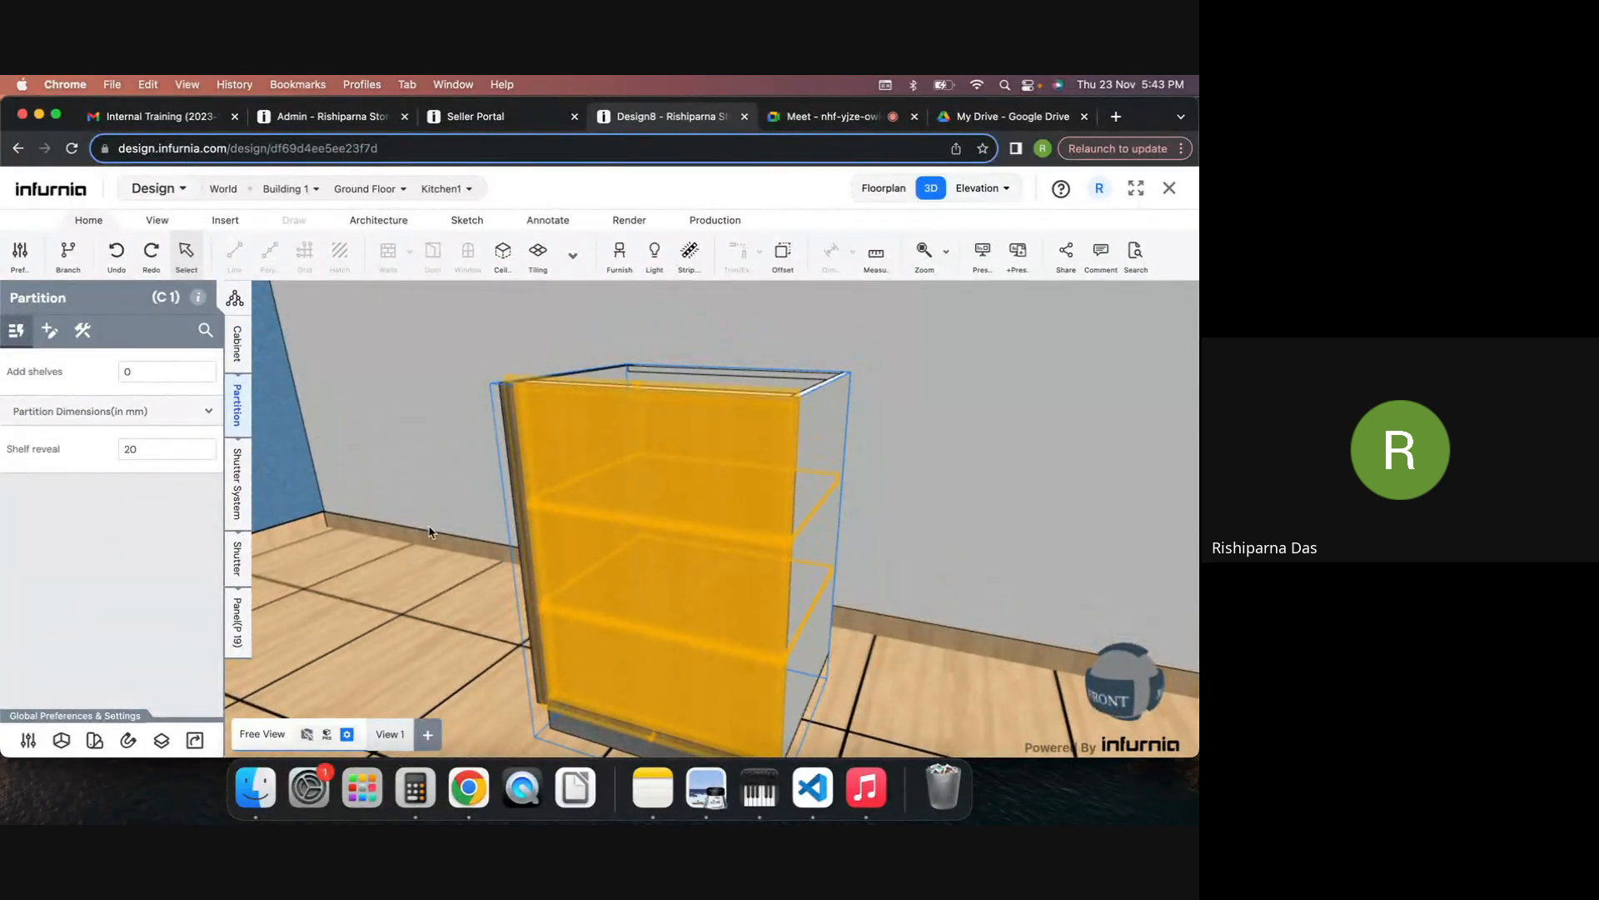
click(47, 338)
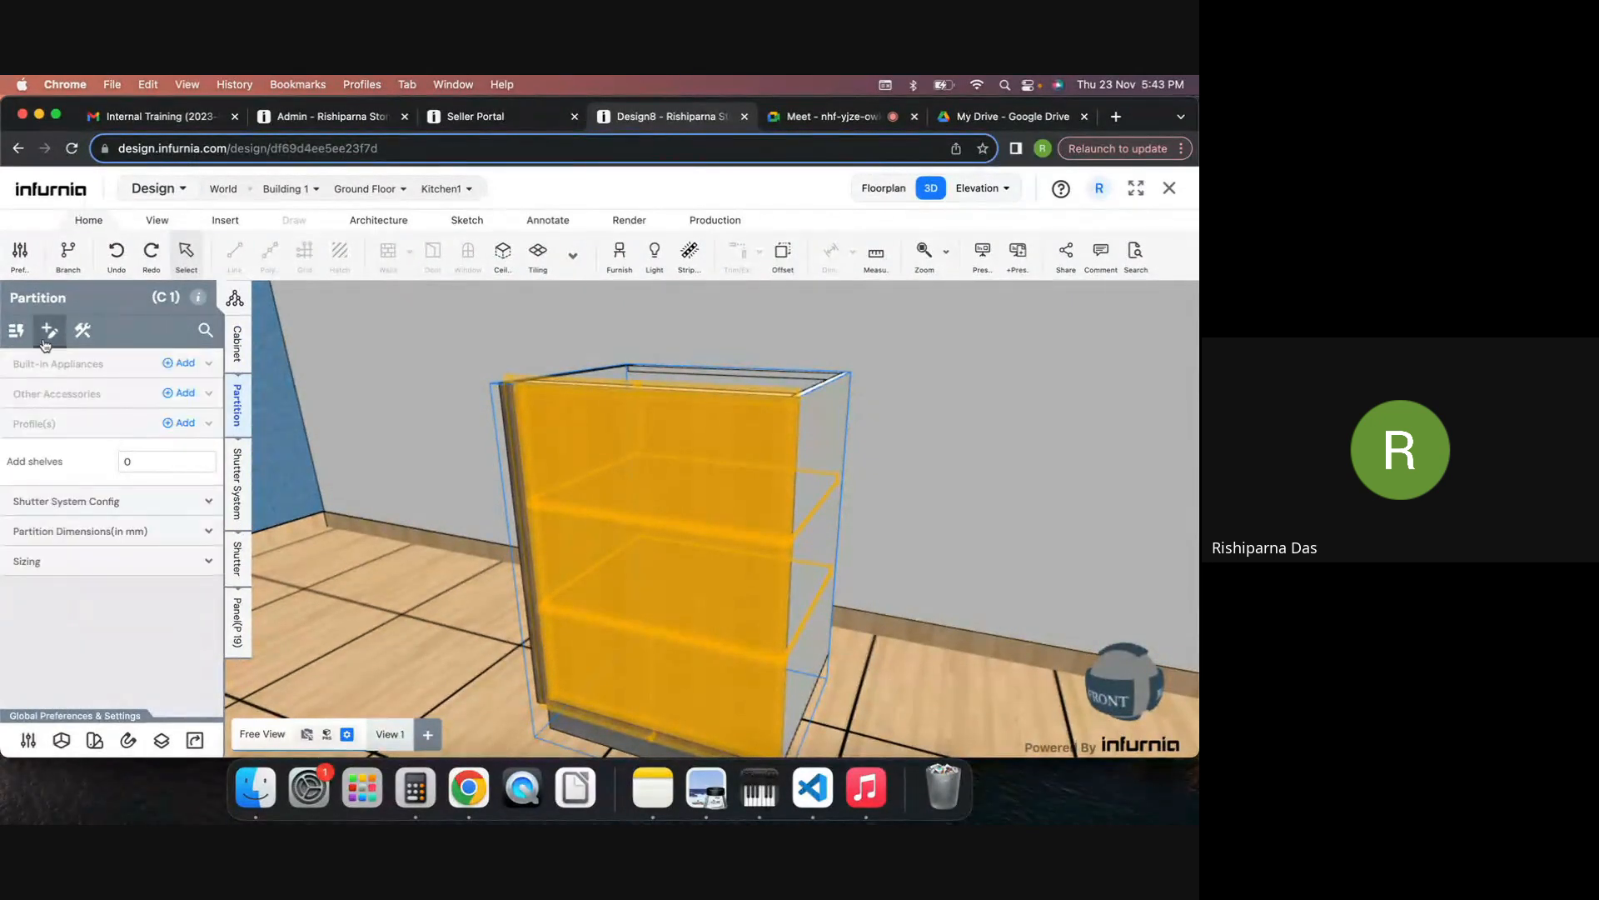
click(130, 462)
click(80, 333)
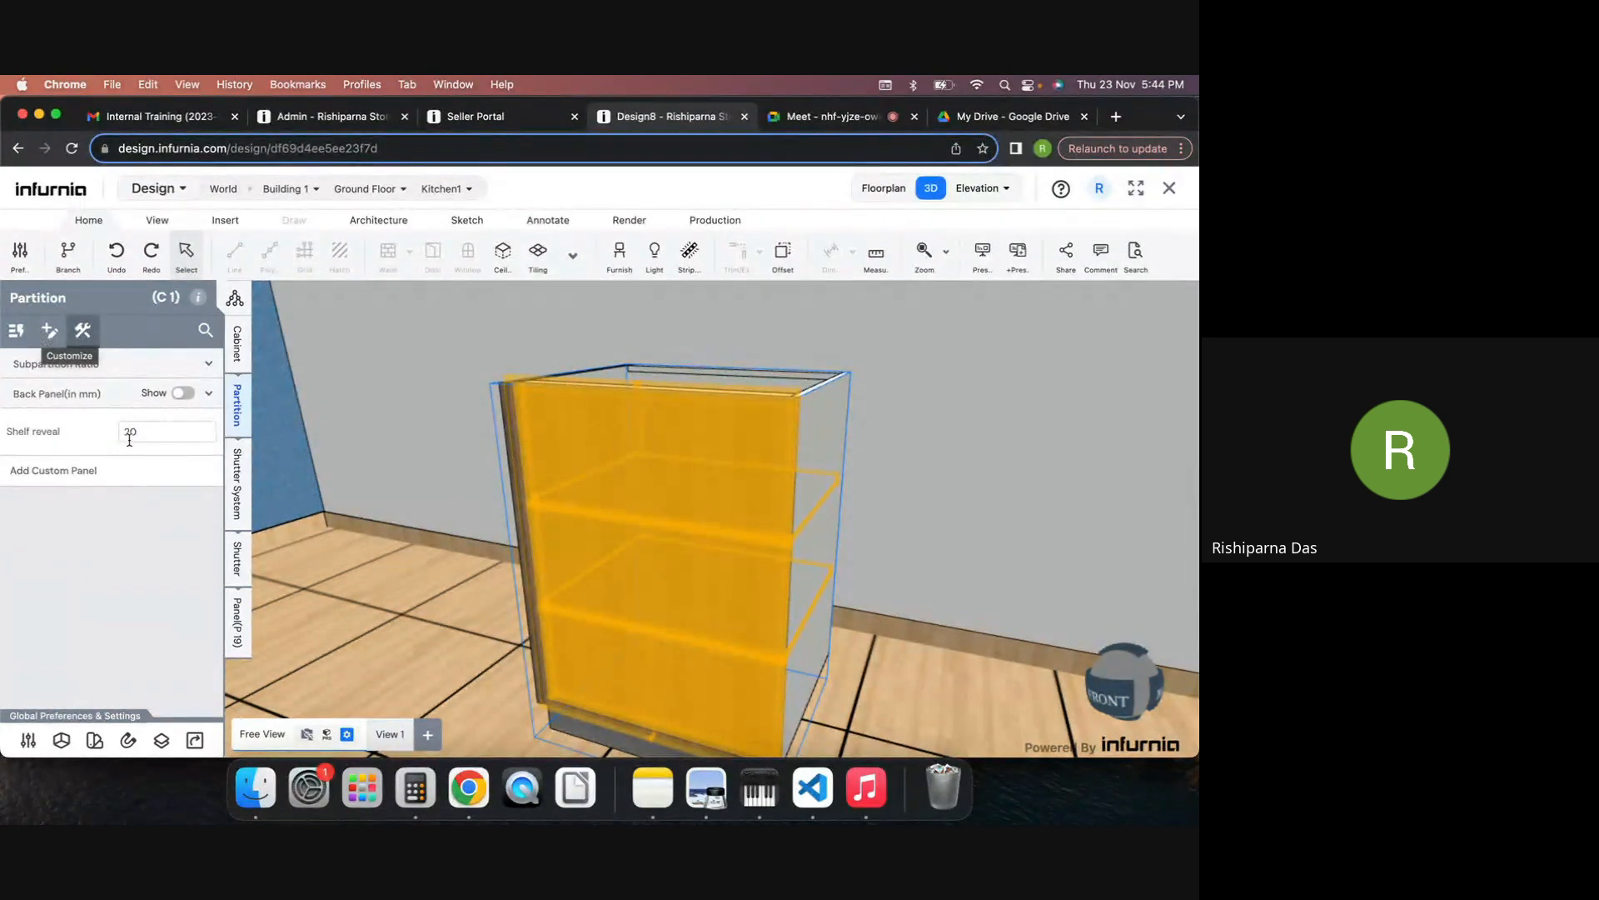
click(392, 612)
Step: Change the handle orientation to Horizontal in the cabinet's shutter system settings
scroll(917, 579, up, 3)
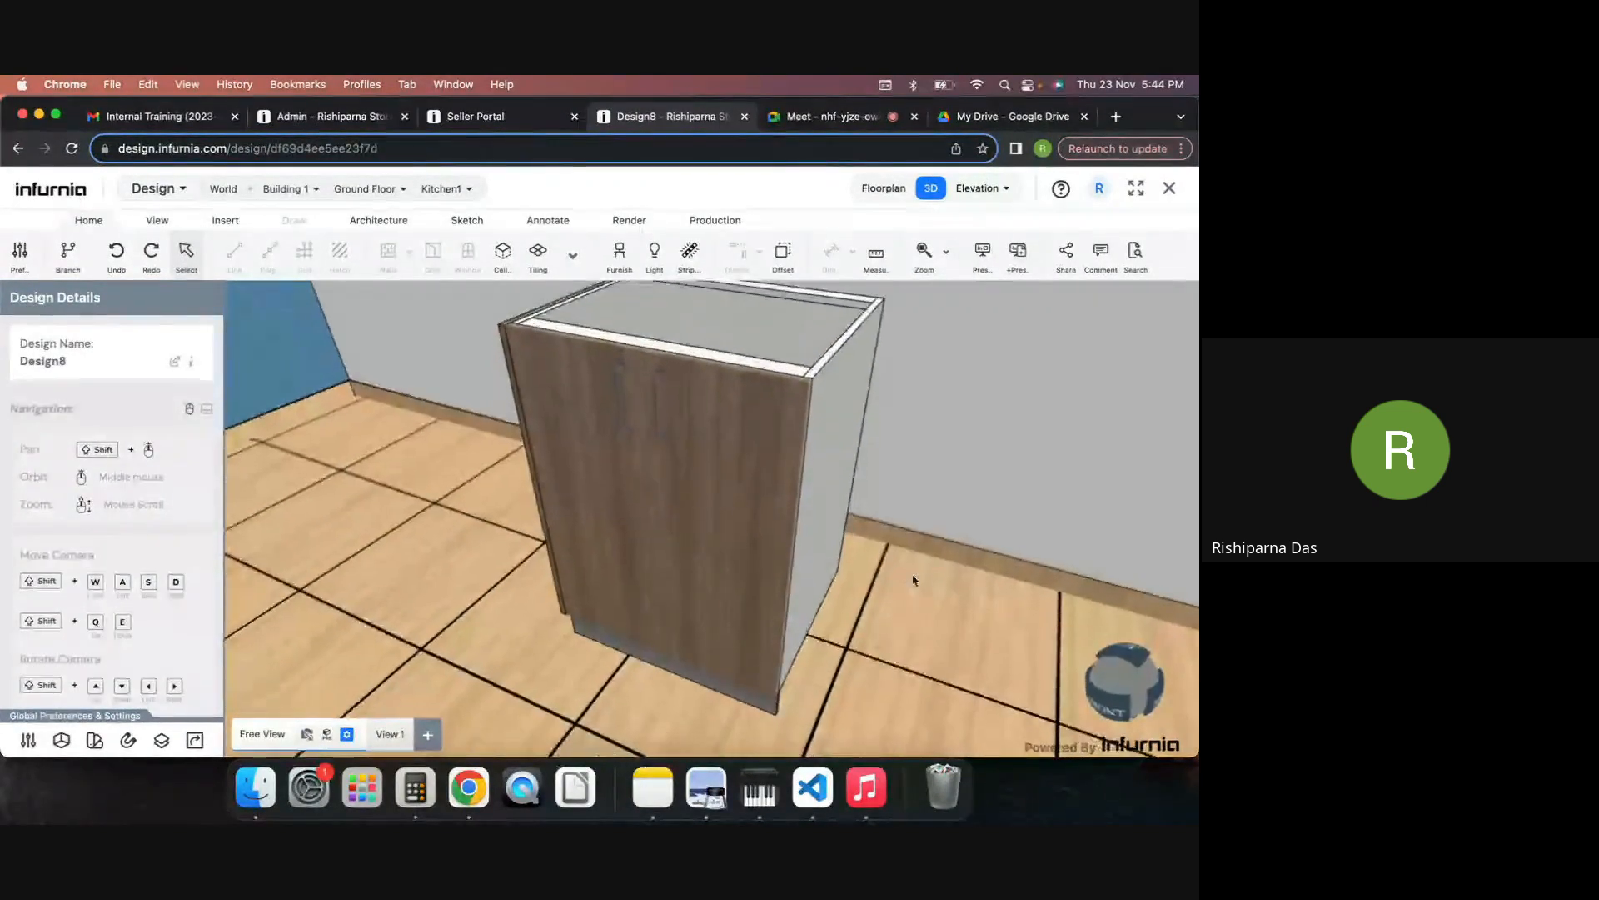
shift+middle_drag(914, 581, 821, 595)
click(628, 439)
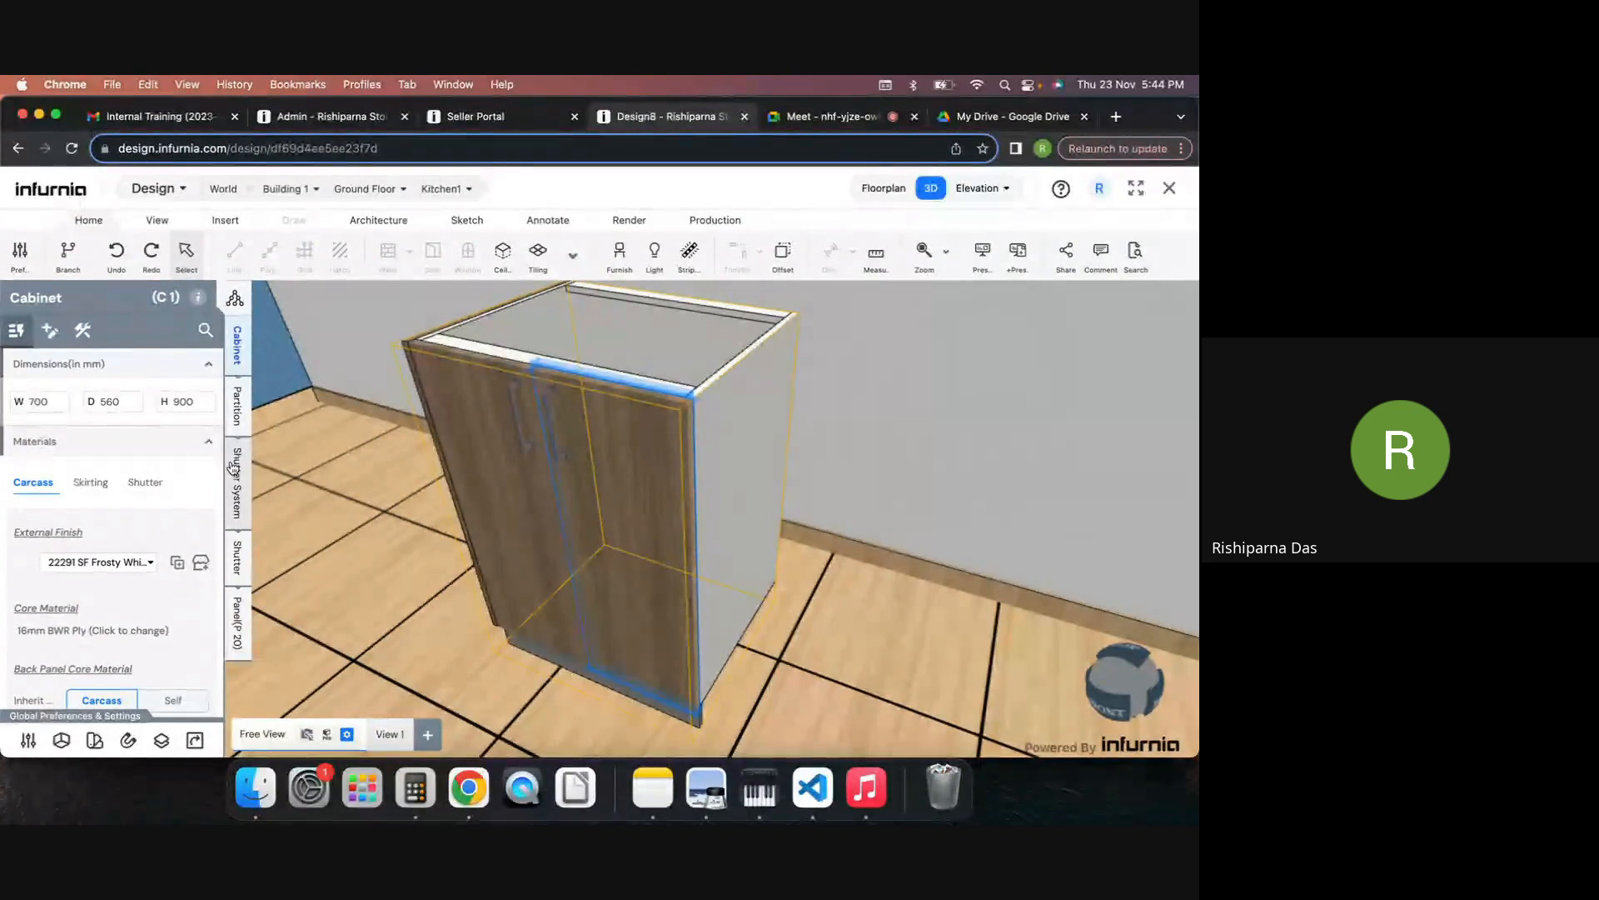
click(236, 471)
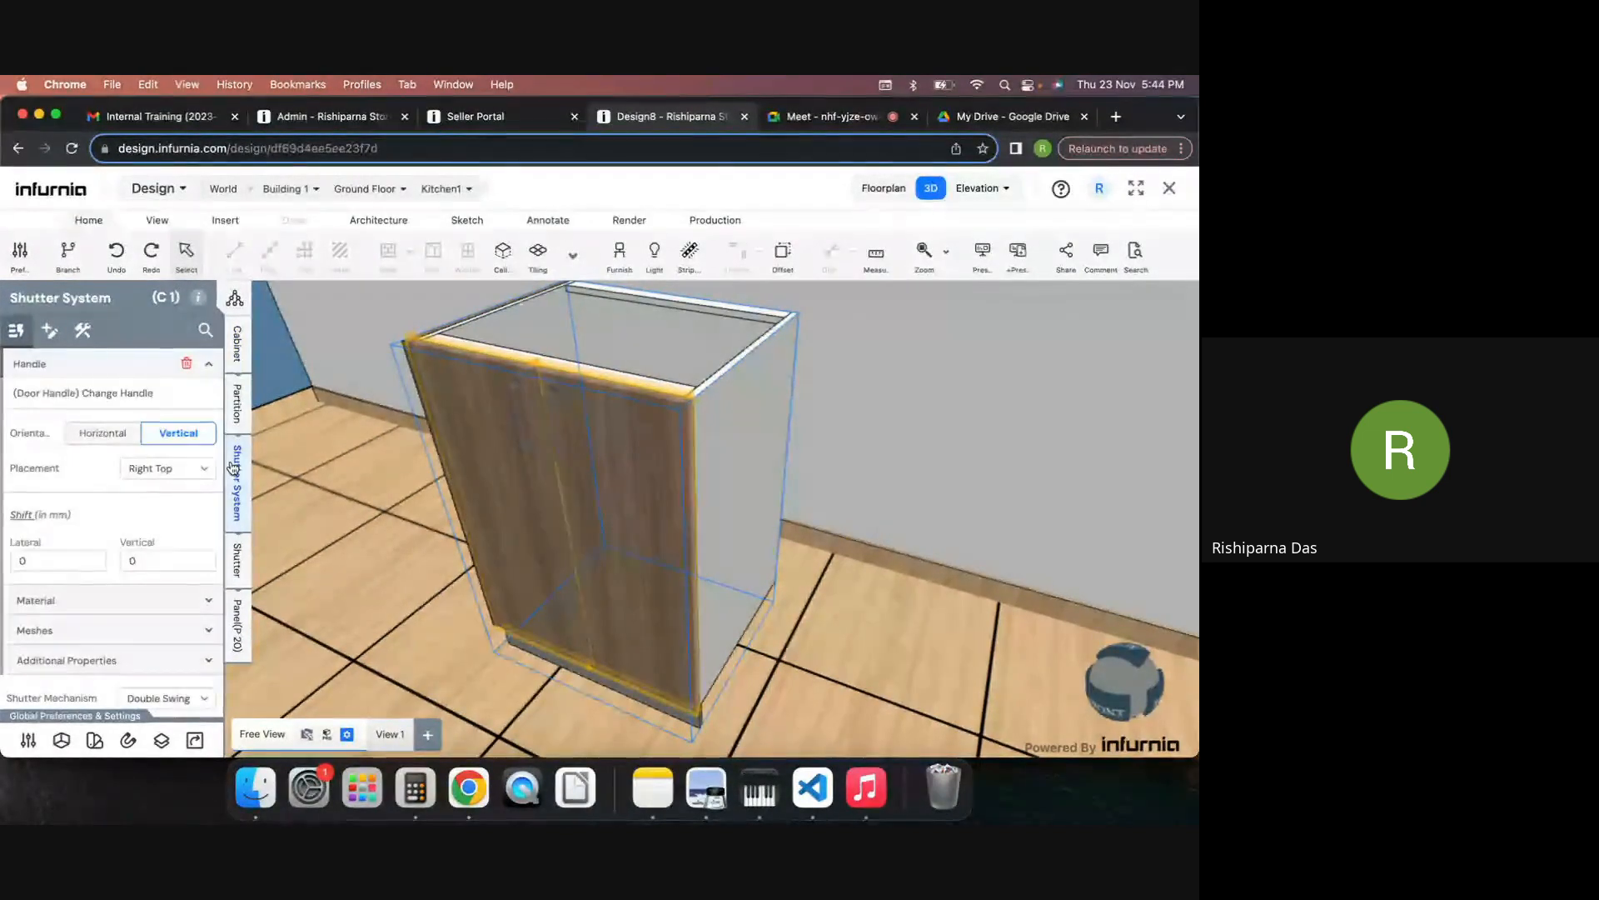
click(49, 330)
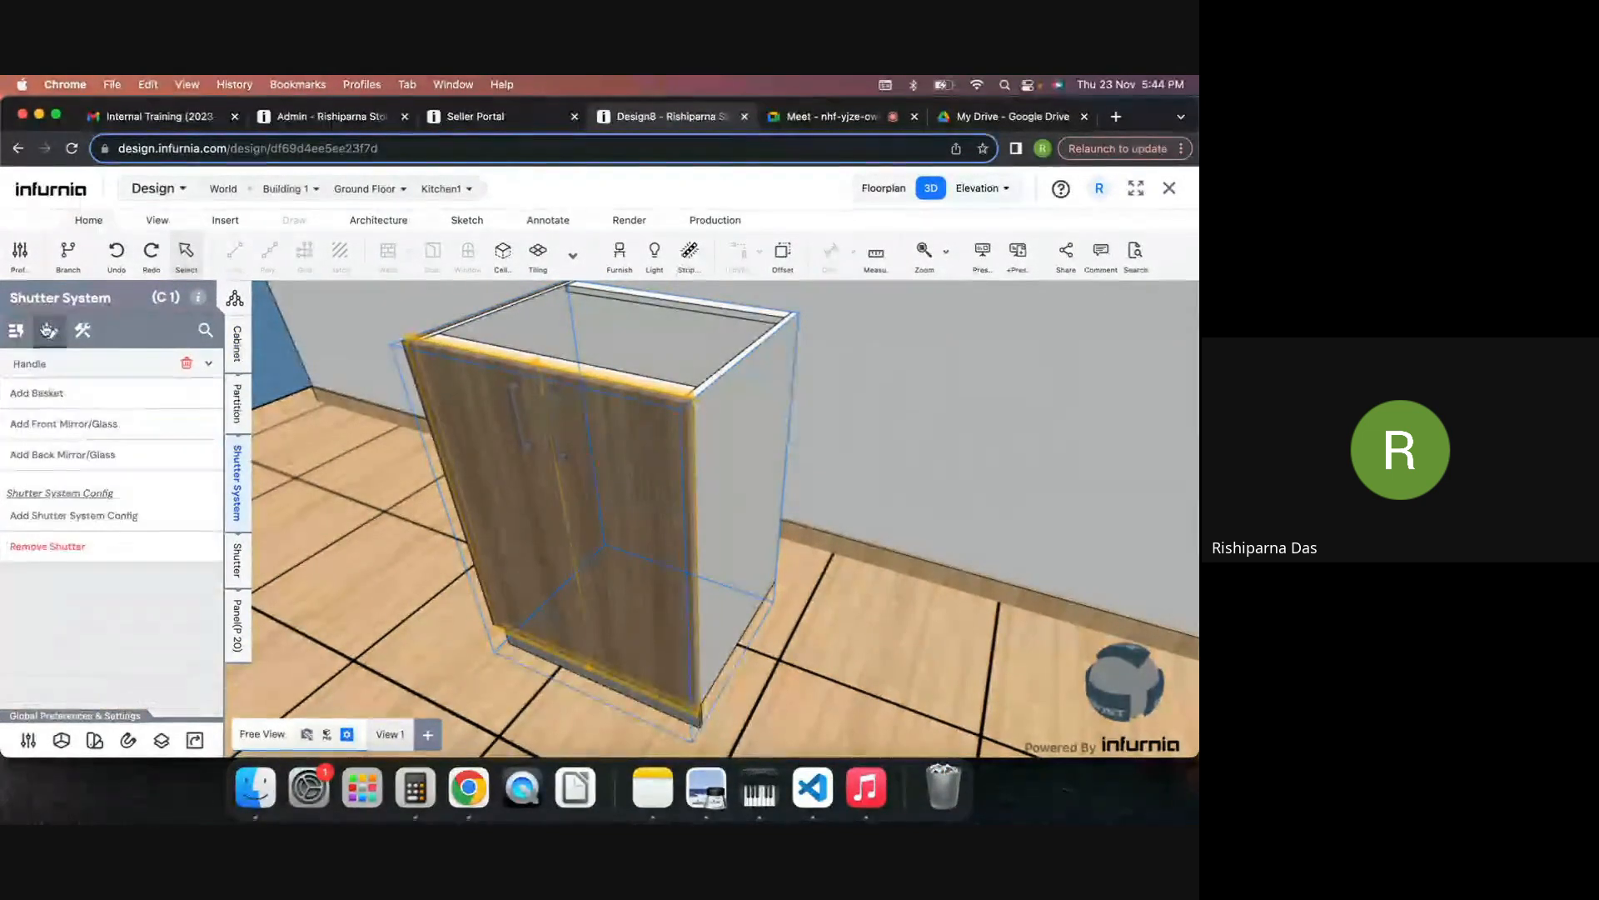
click(41, 364)
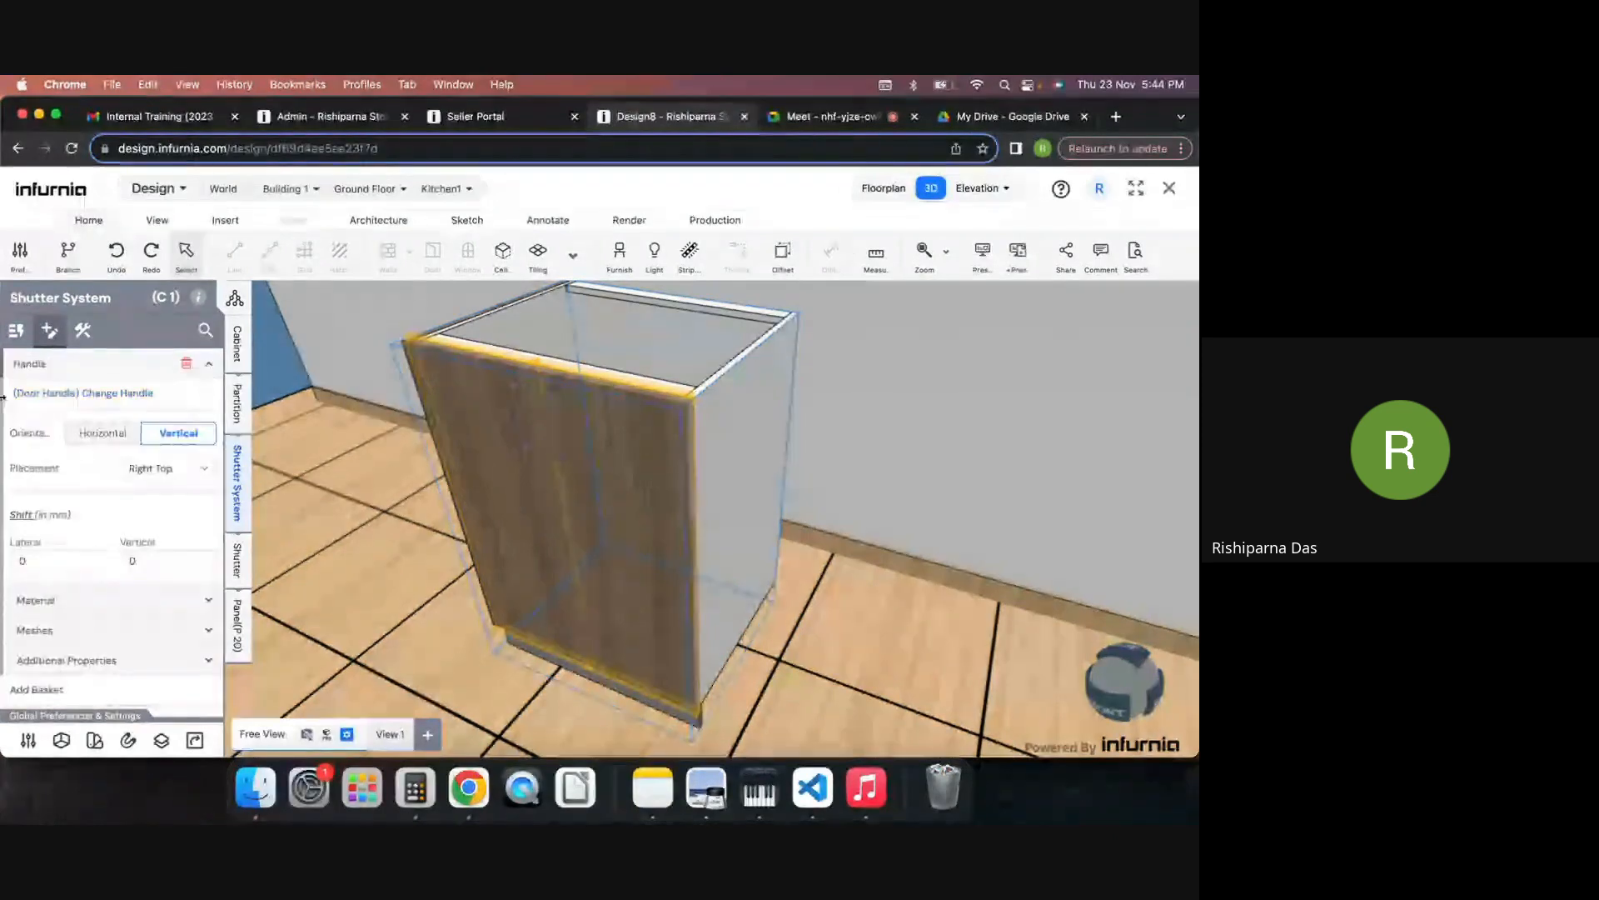
click(100, 437)
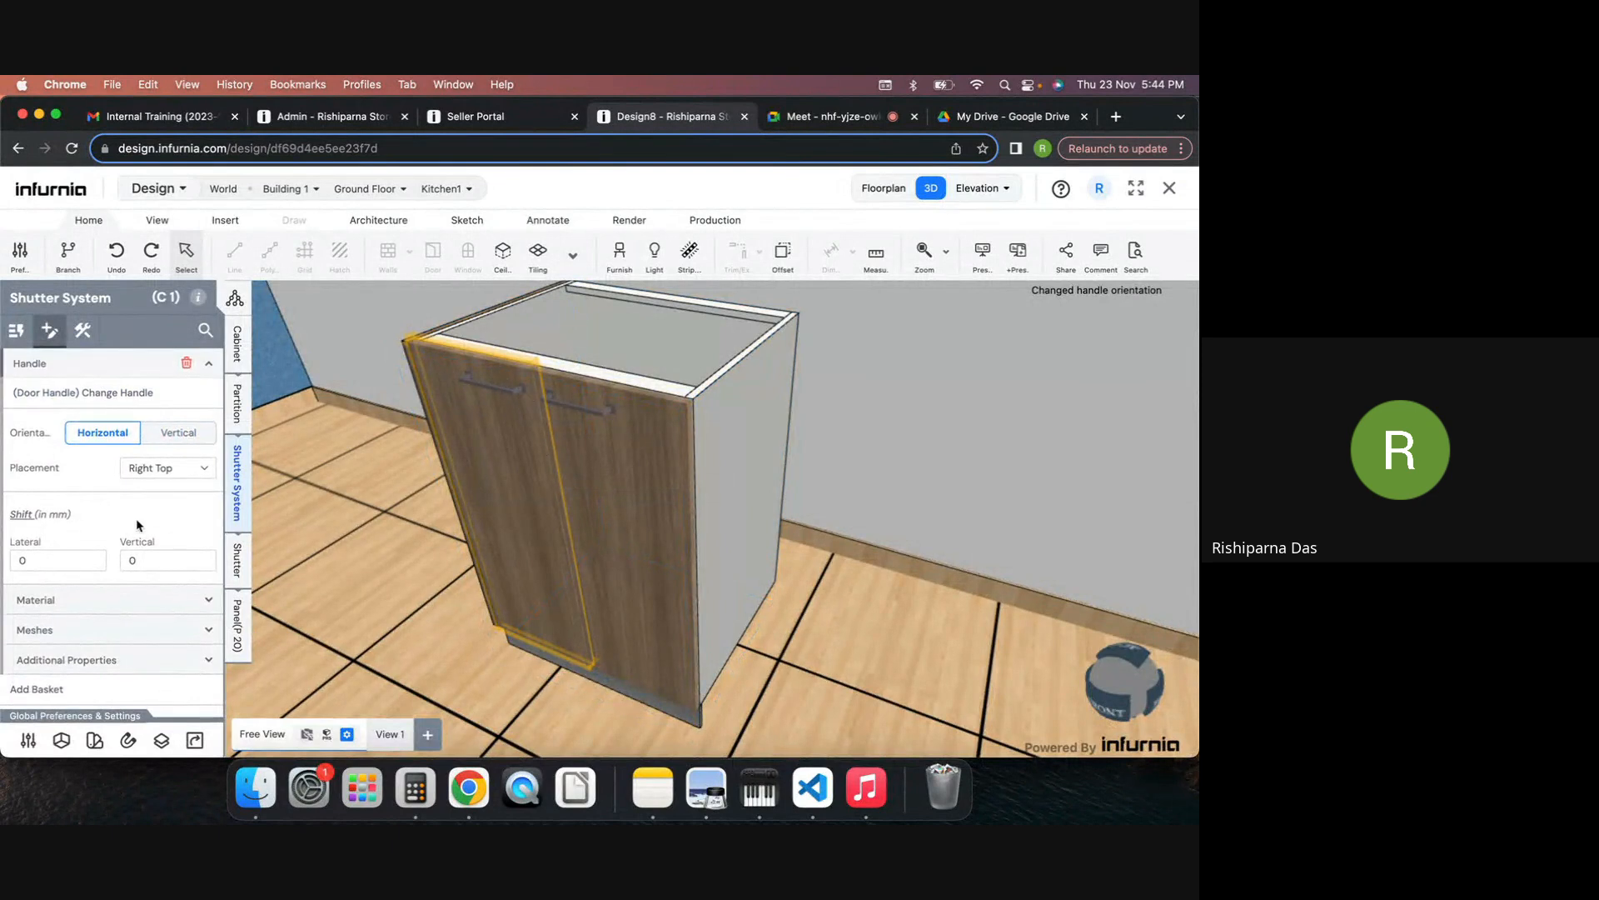
Step: Set the shutter handles' placement to Right Middle and their material to the American Maple veneer
click(167, 466)
click(166, 501)
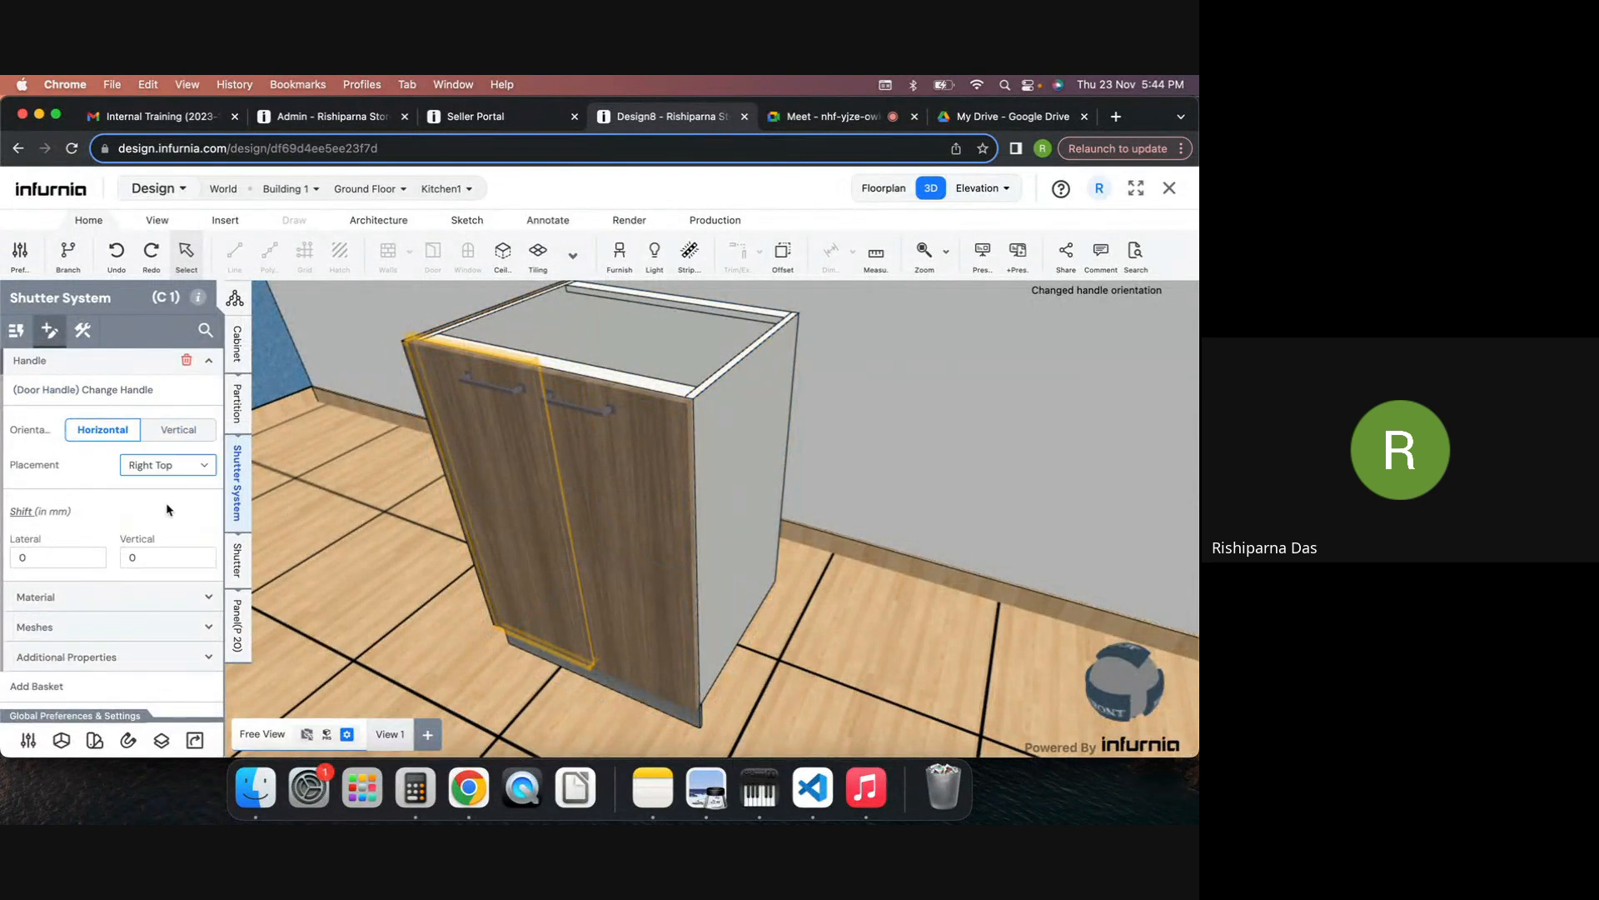
scroll(167, 510, down, 3)
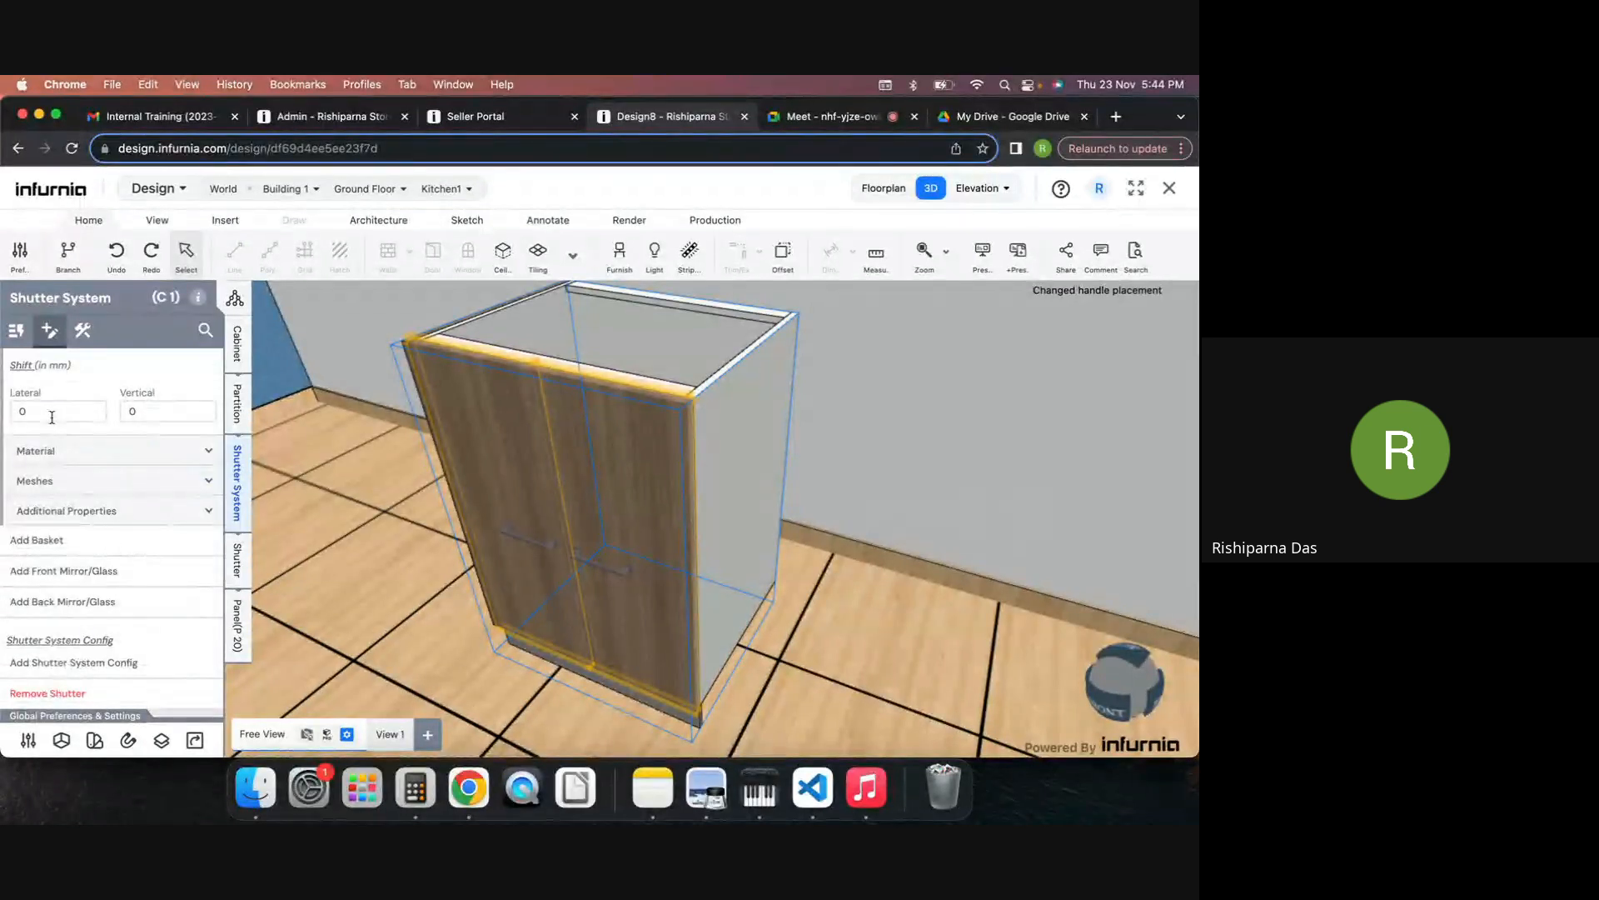
click(90, 457)
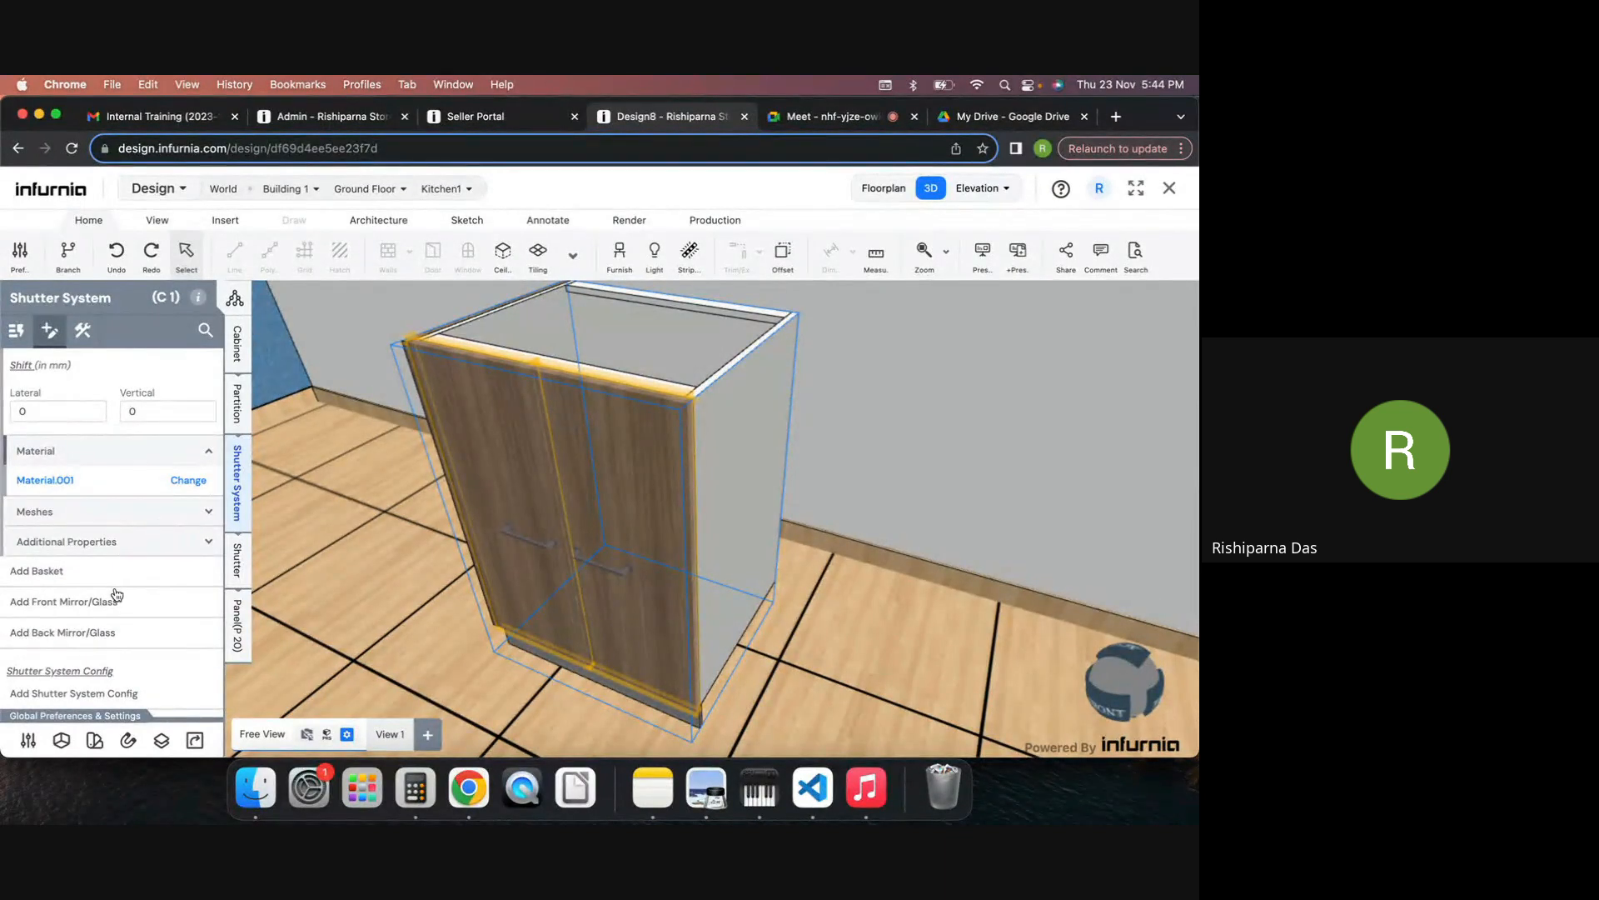
click(37, 571)
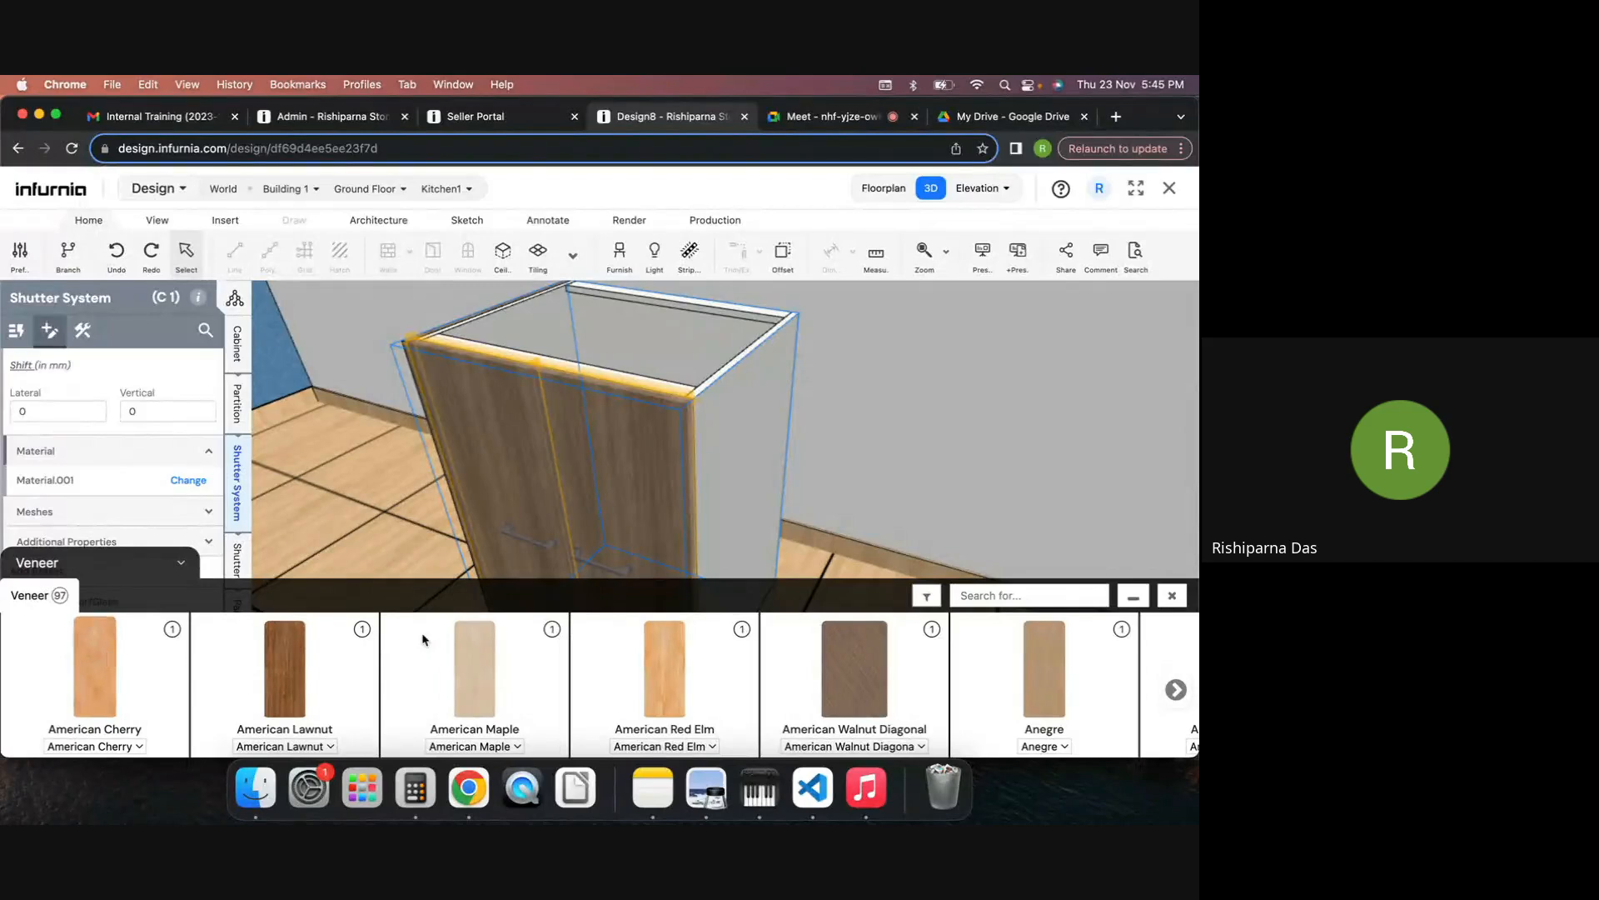
click(482, 663)
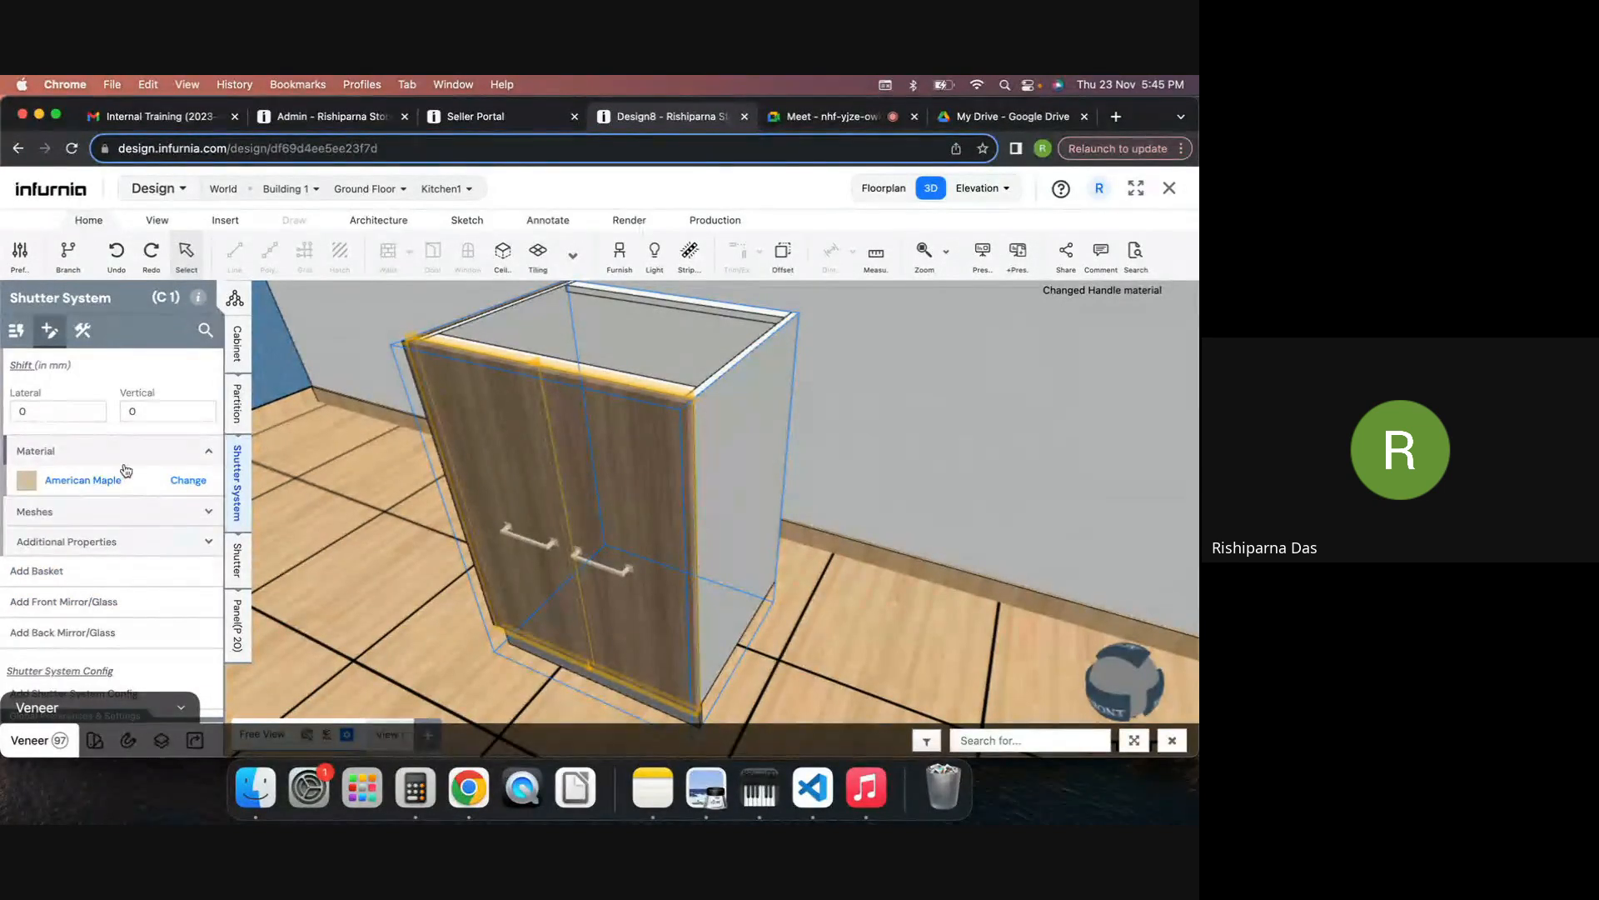
Step: Add a front mirror to the cabinet's shutters using the Mirror material
click(153, 458)
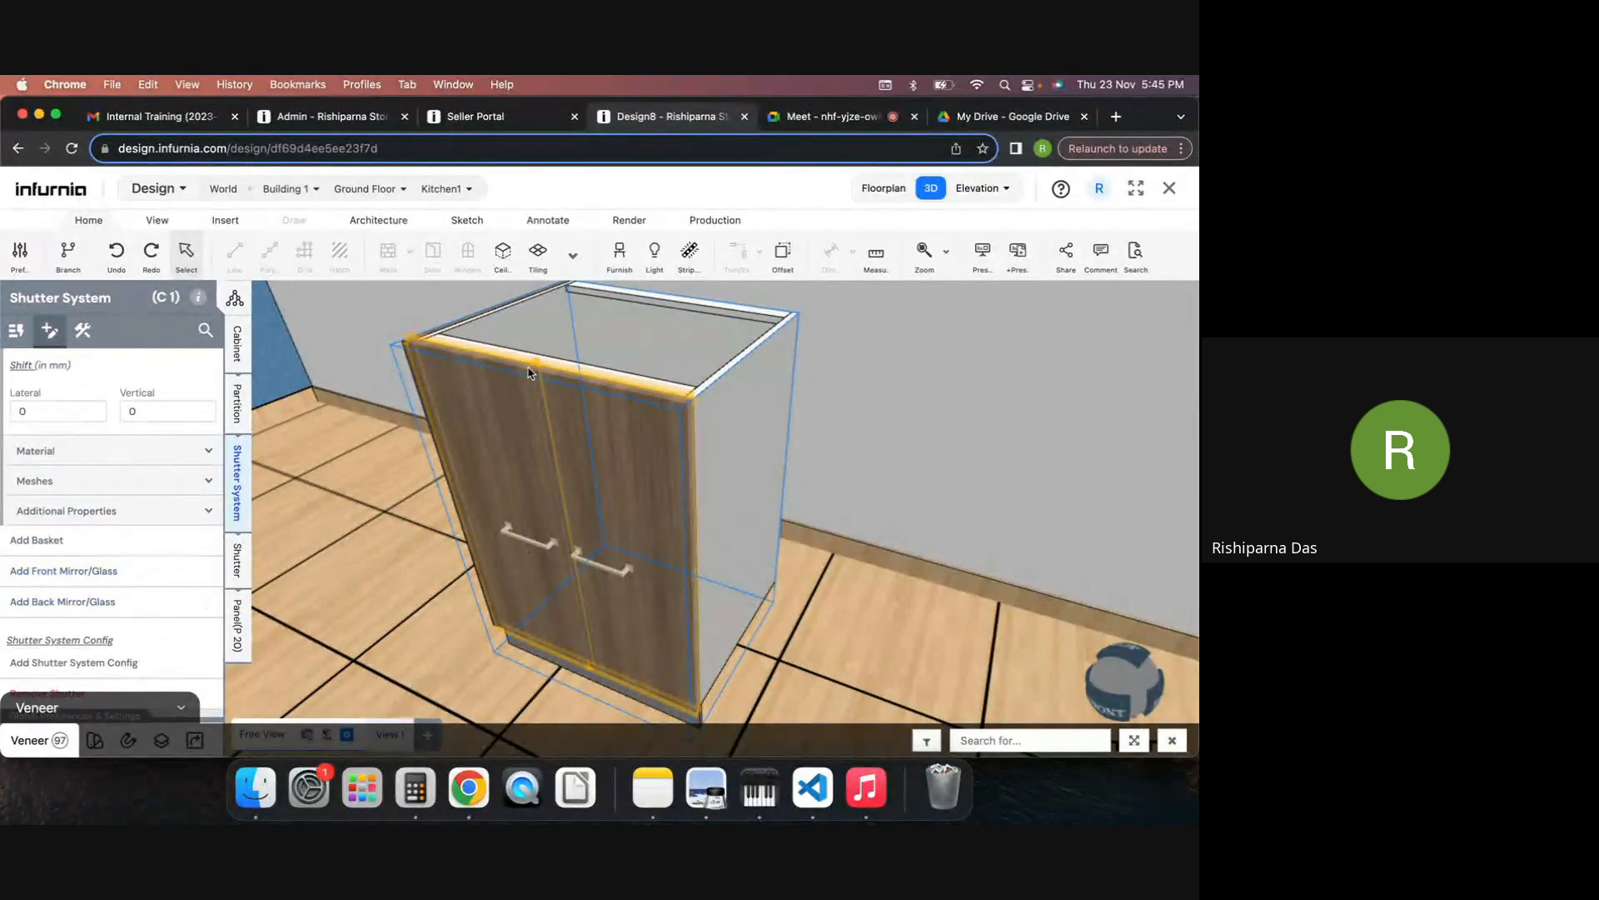
click(80, 573)
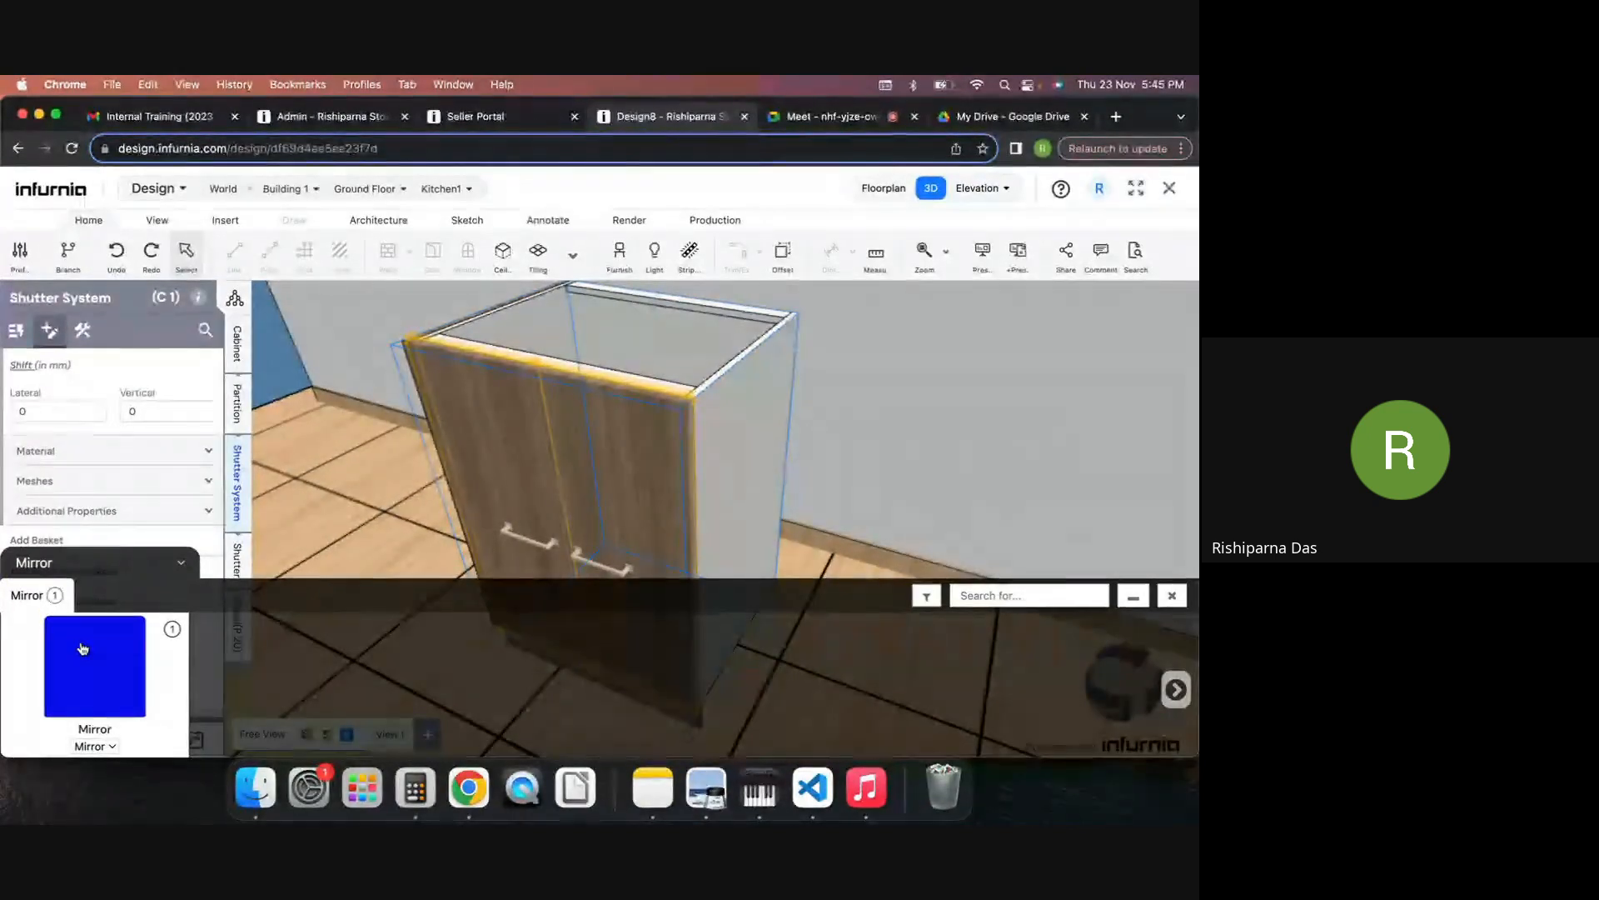
click(81, 648)
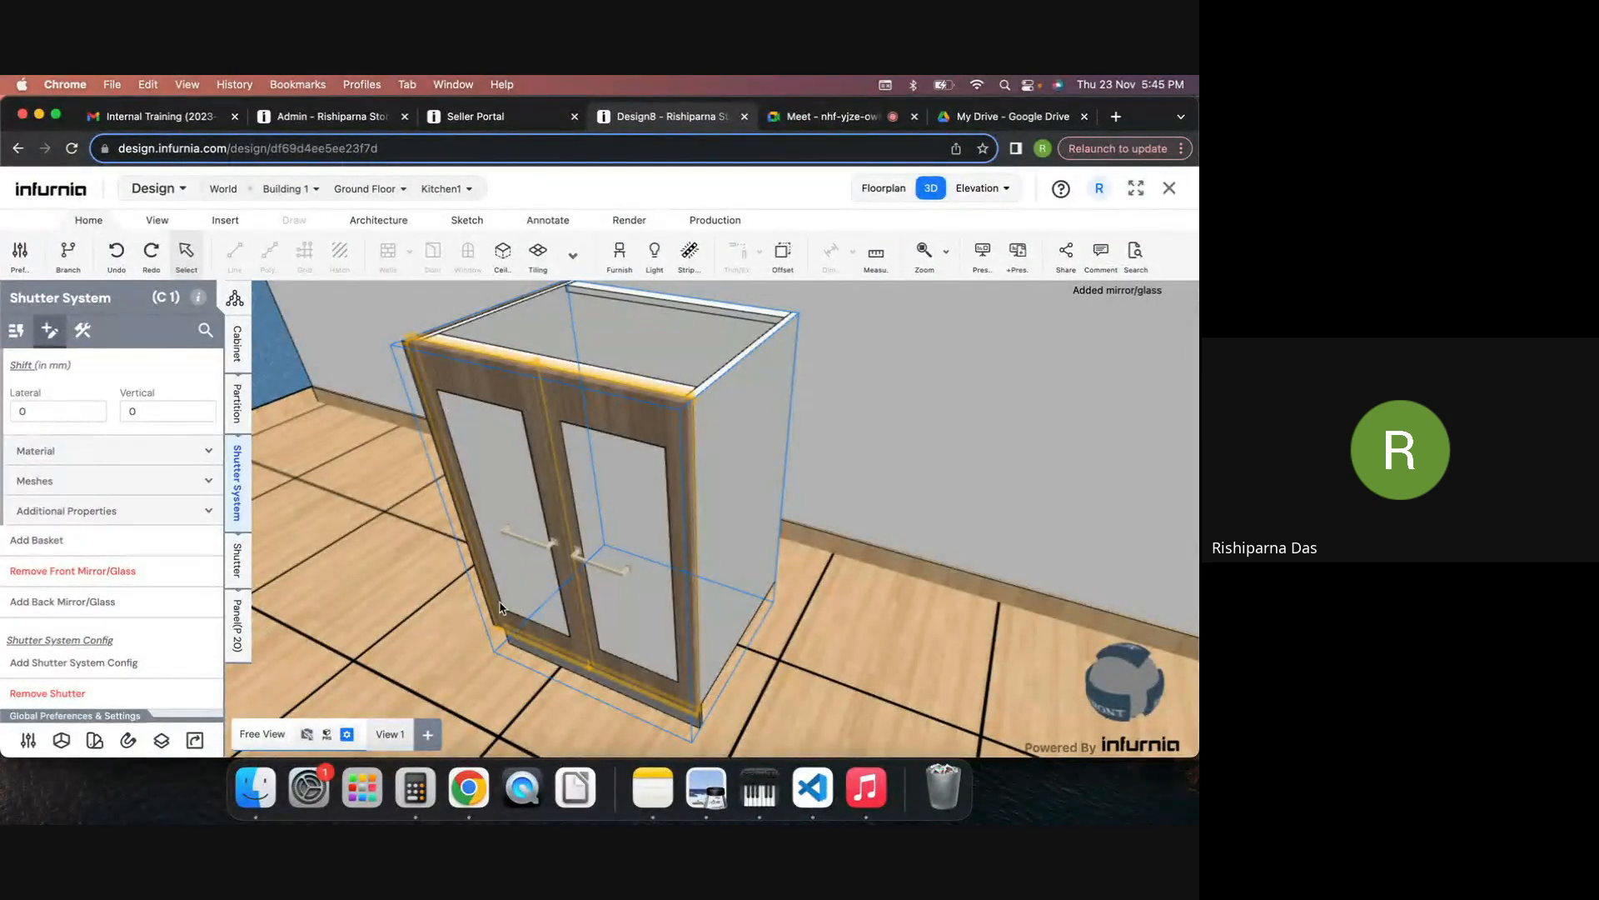
Step: Review the left shutter mirror's settings, set its right width extension to -25 mm, and inspect the shutter from the front
click(509, 578)
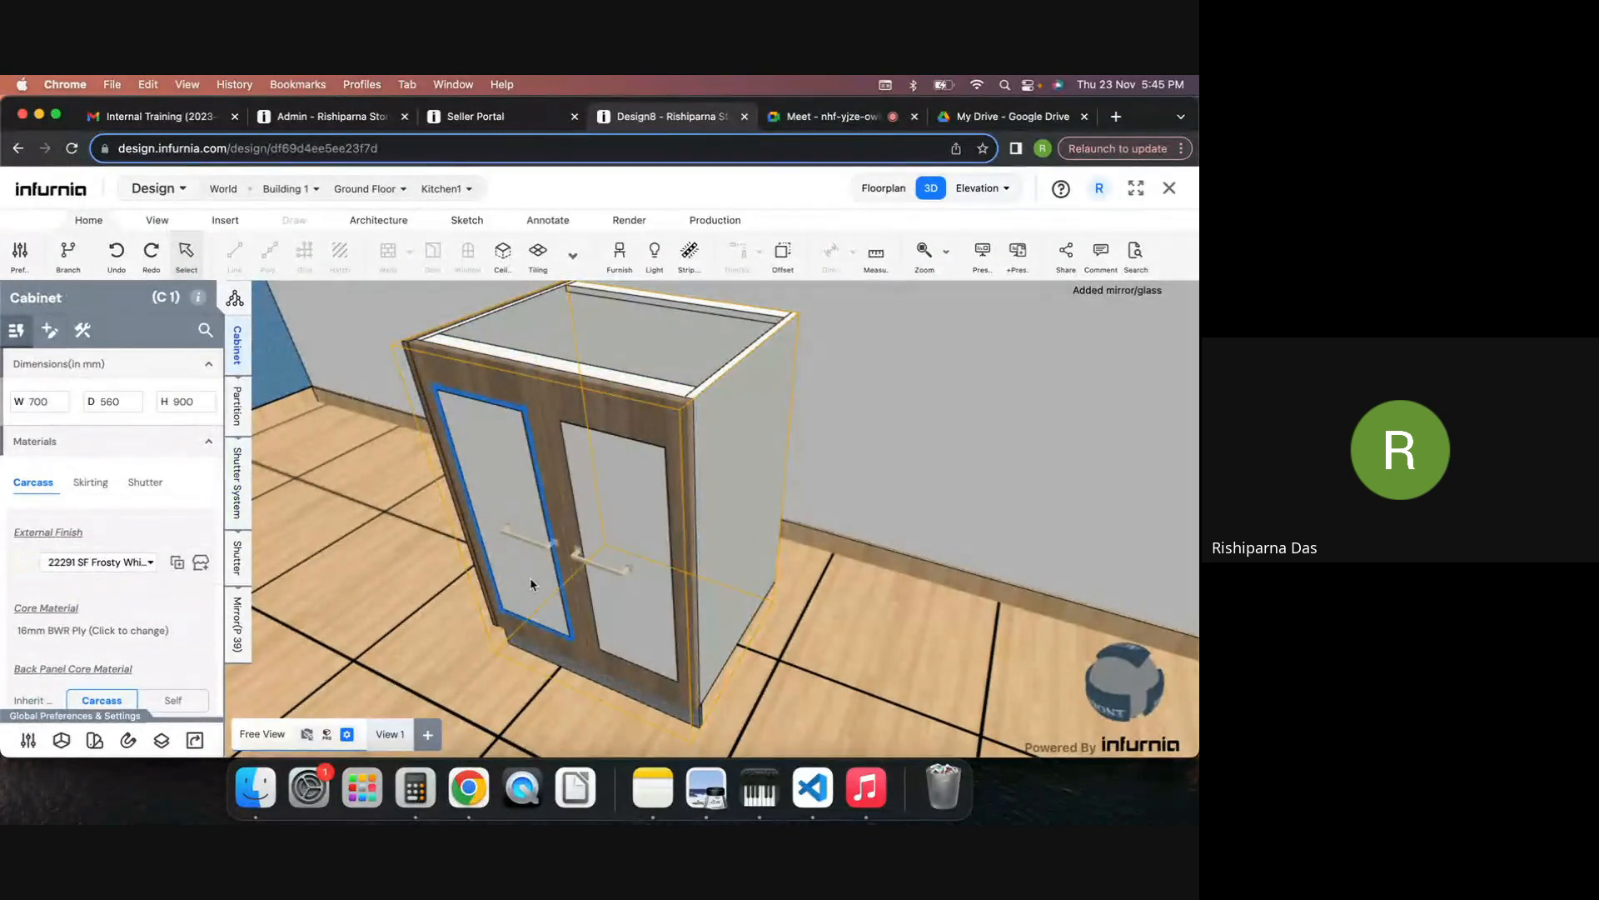
click(239, 620)
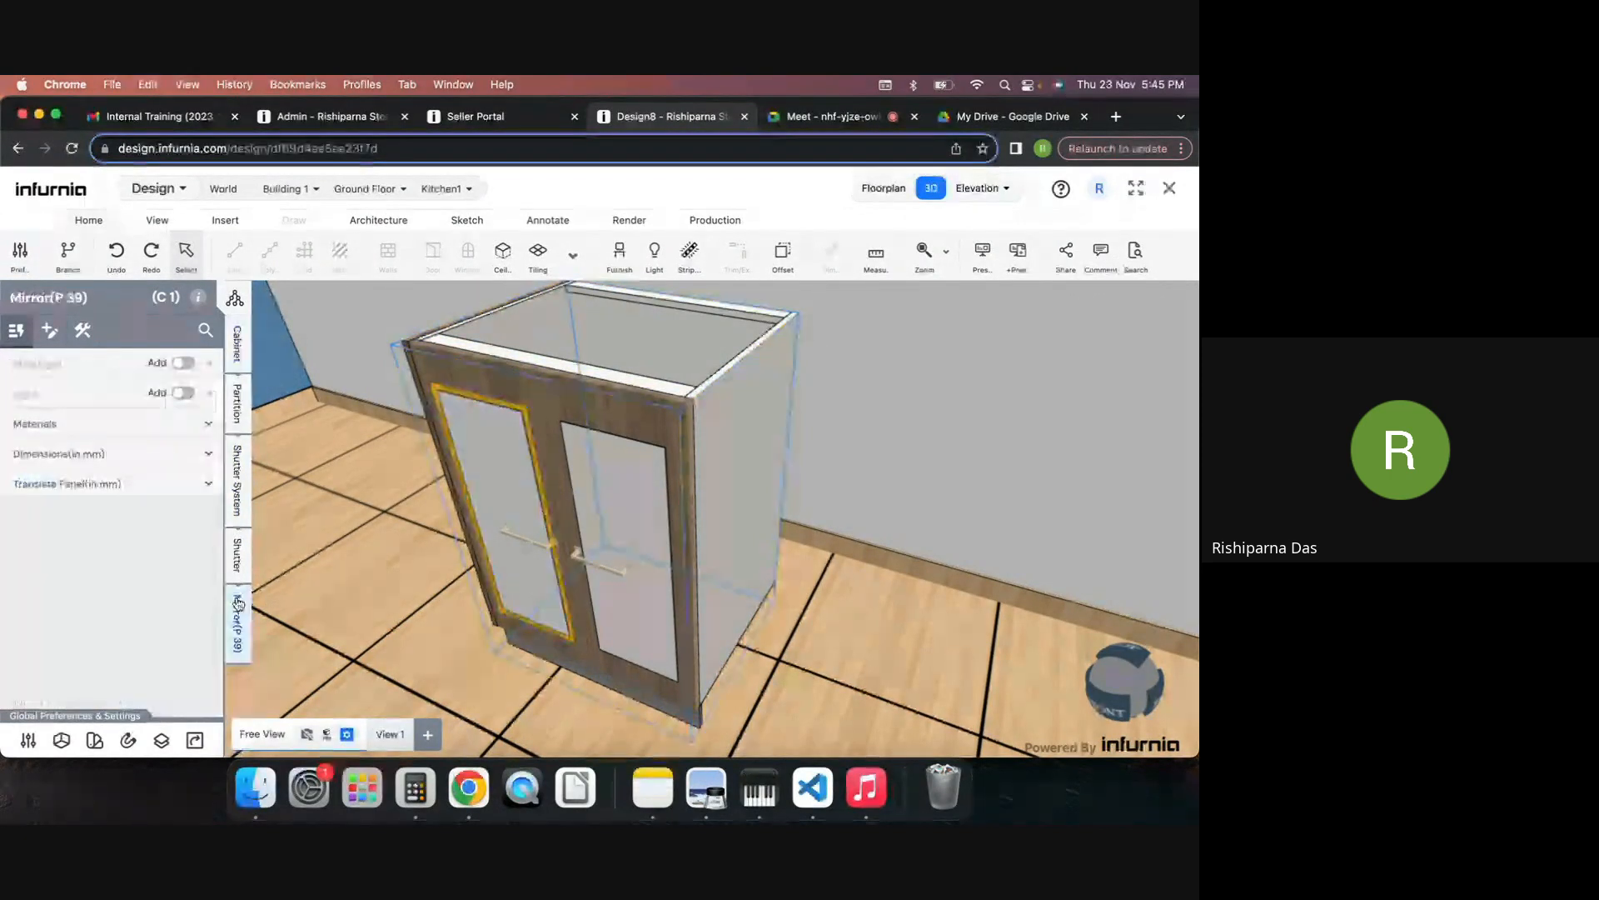
click(113, 451)
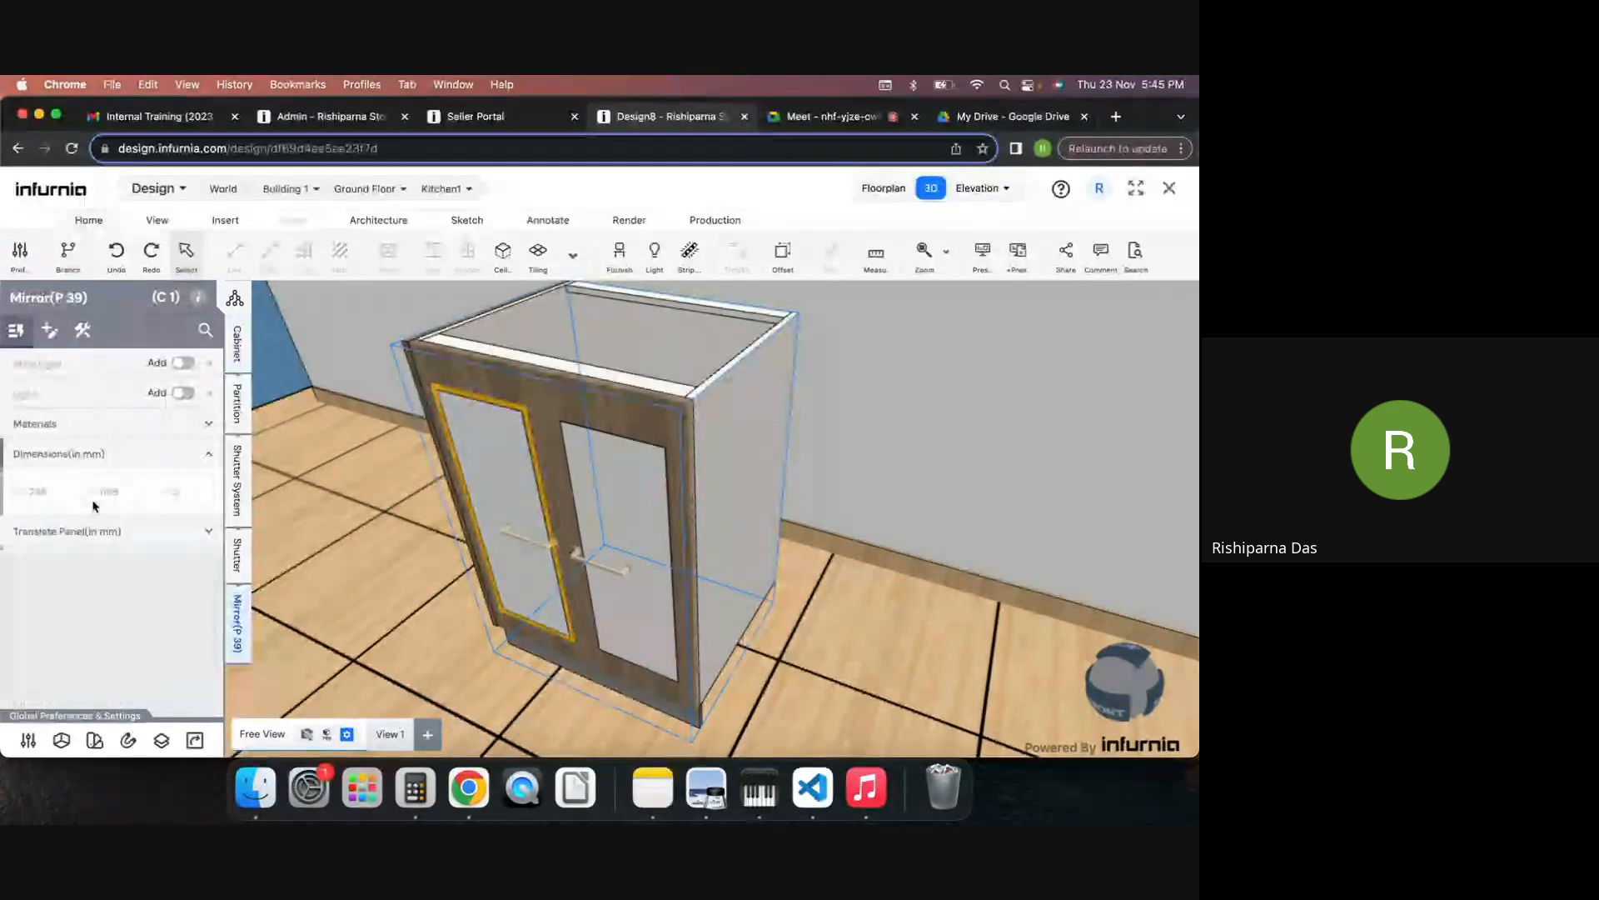
click(118, 532)
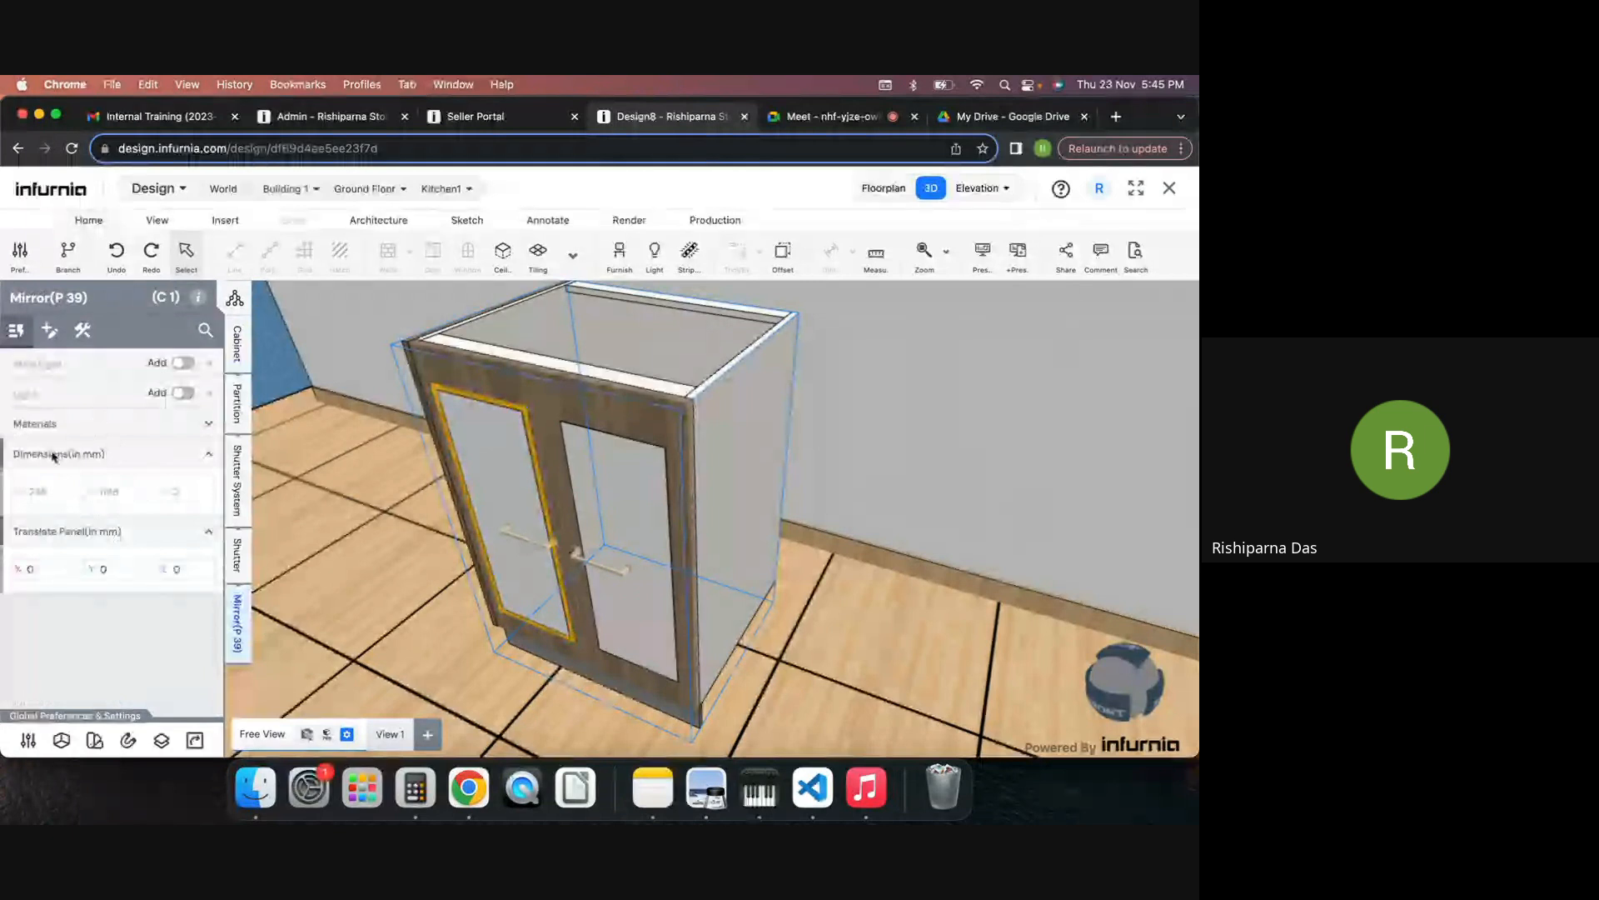
click(50, 330)
click(83, 331)
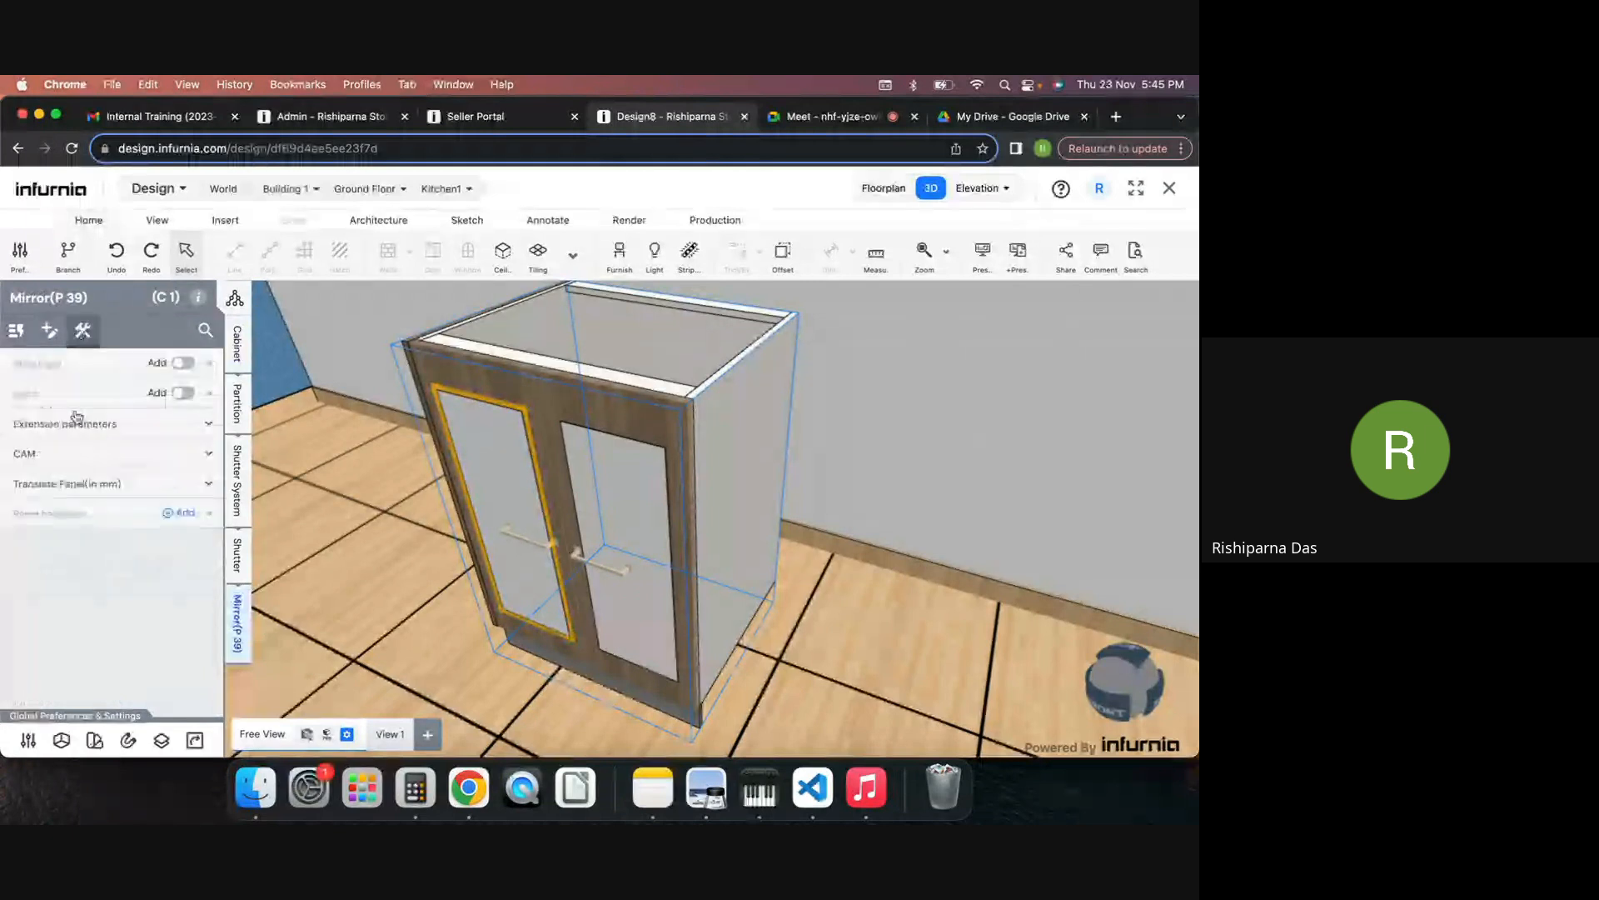
click(82, 424)
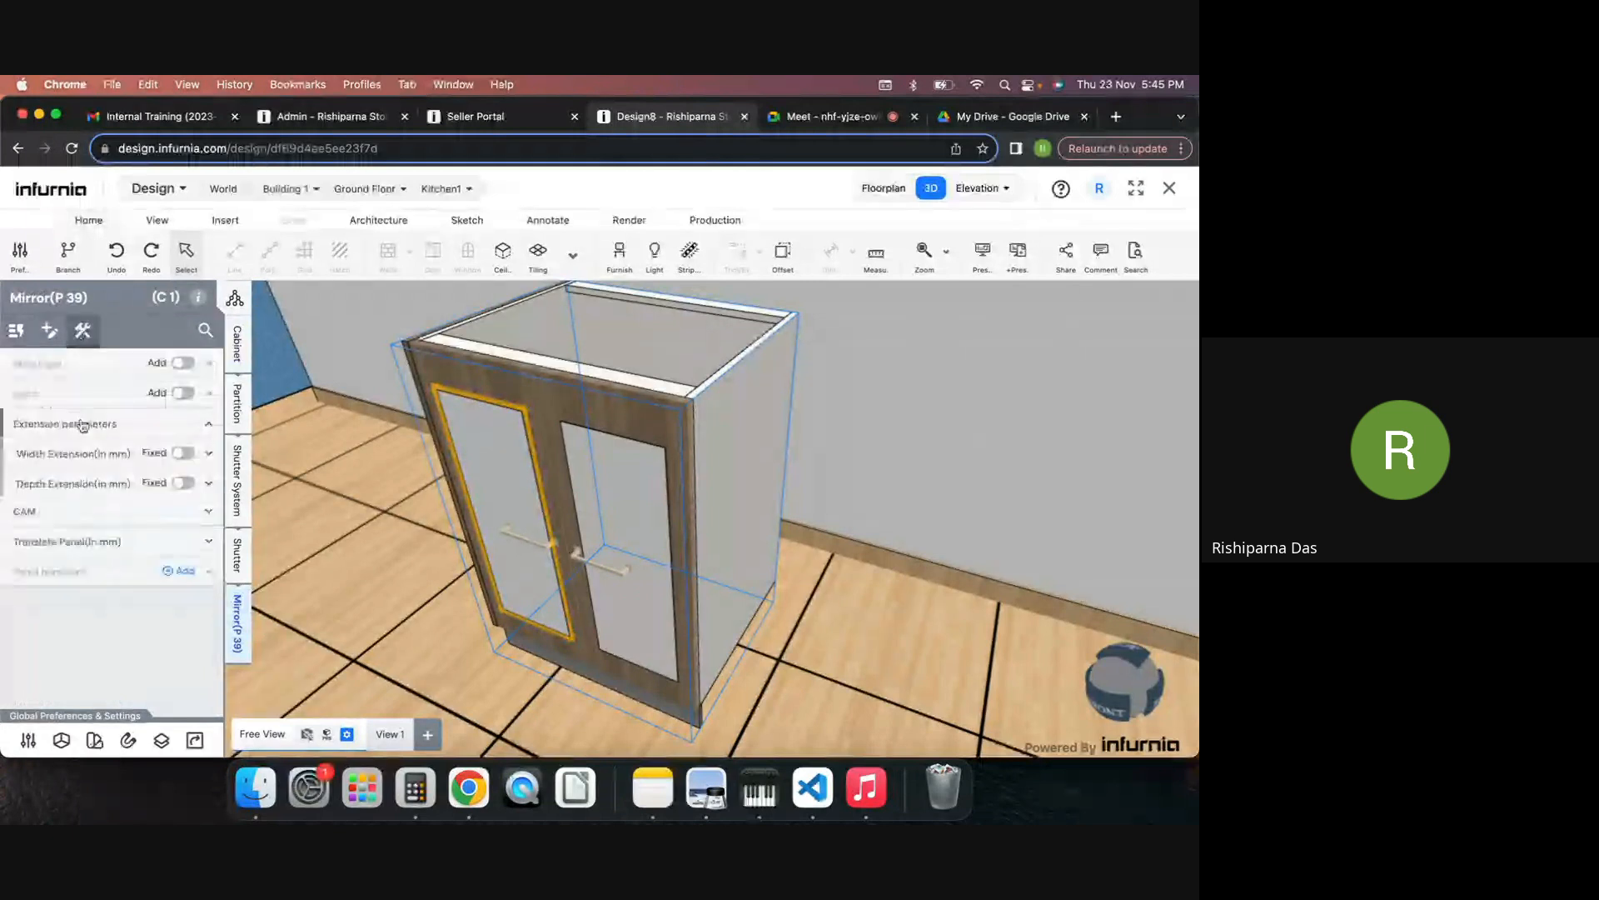
click(210, 455)
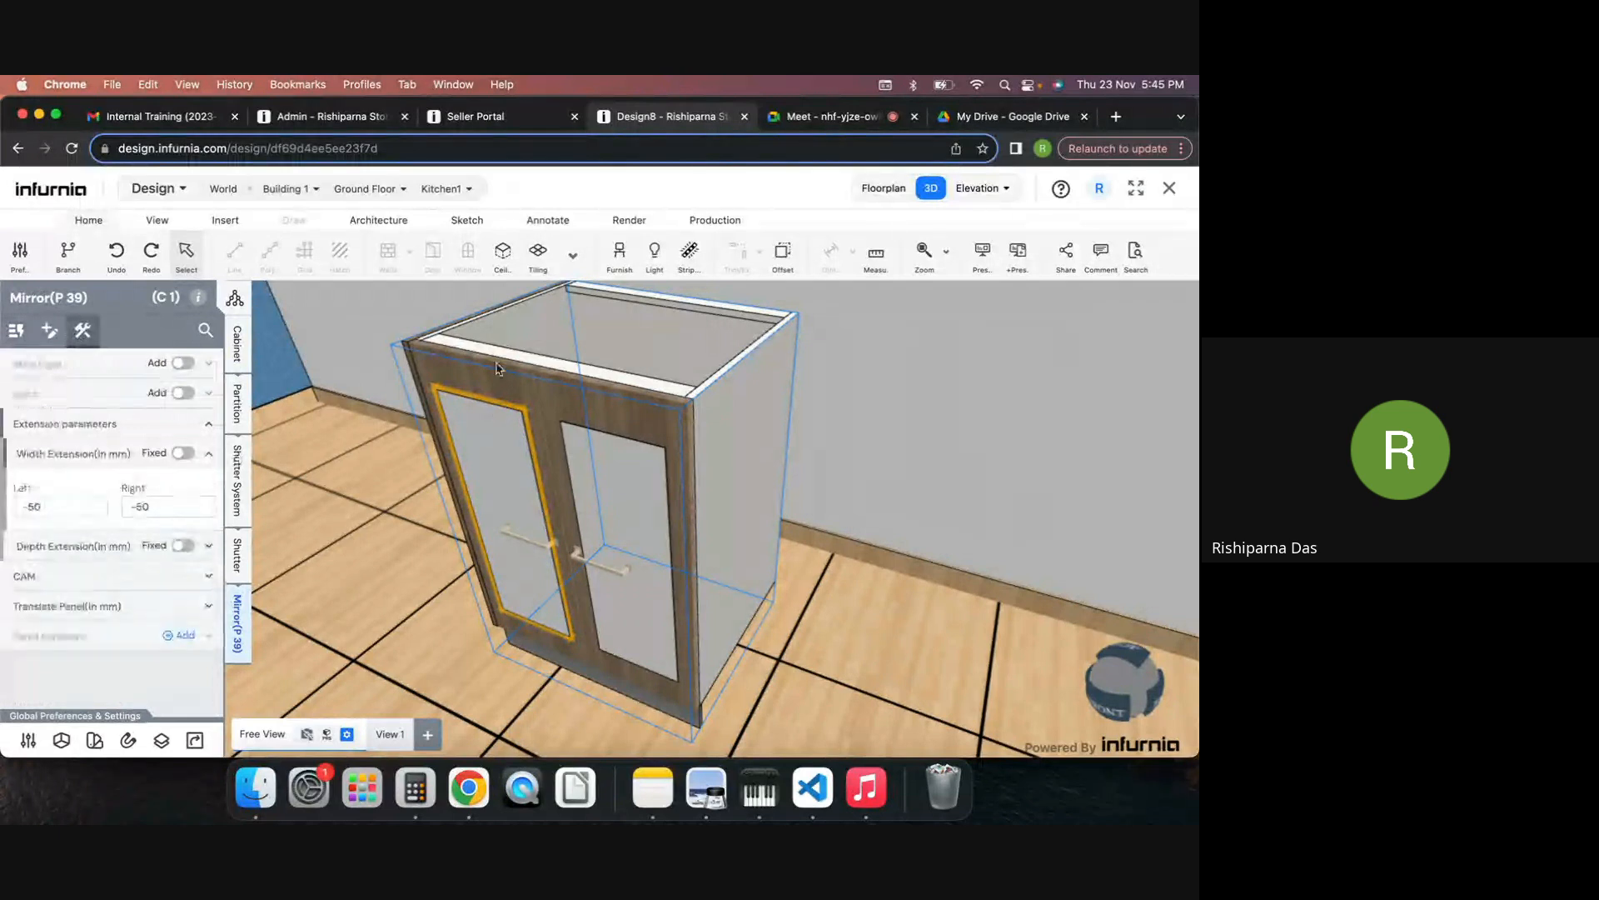
click(146, 508)
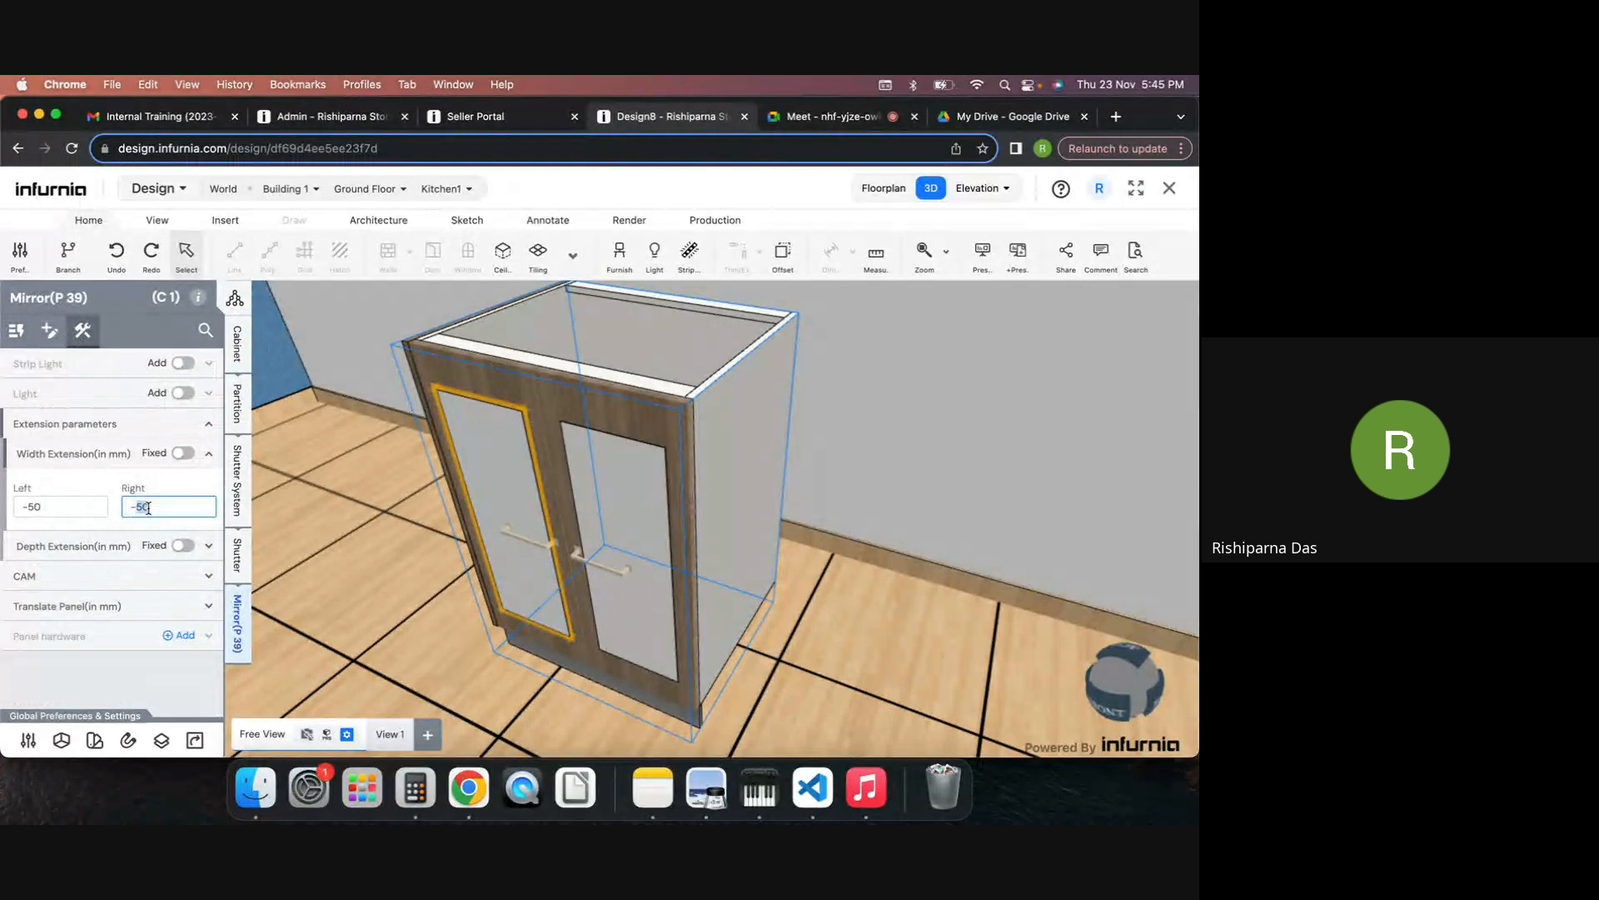
text(25)
key(Return)
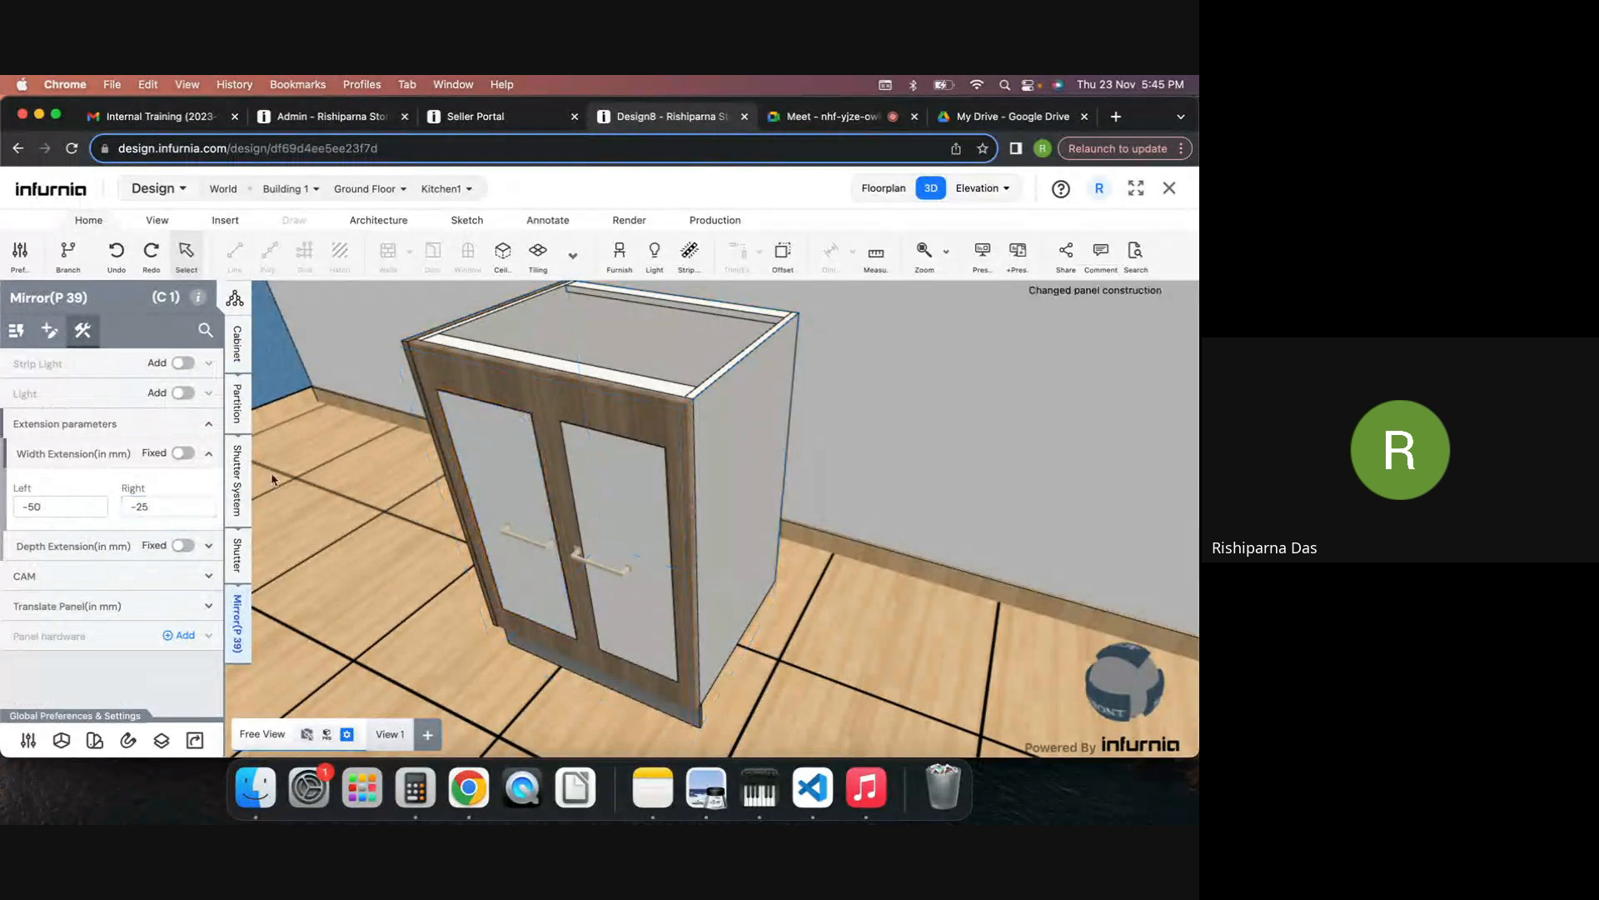
drag(565, 517, 656, 470)
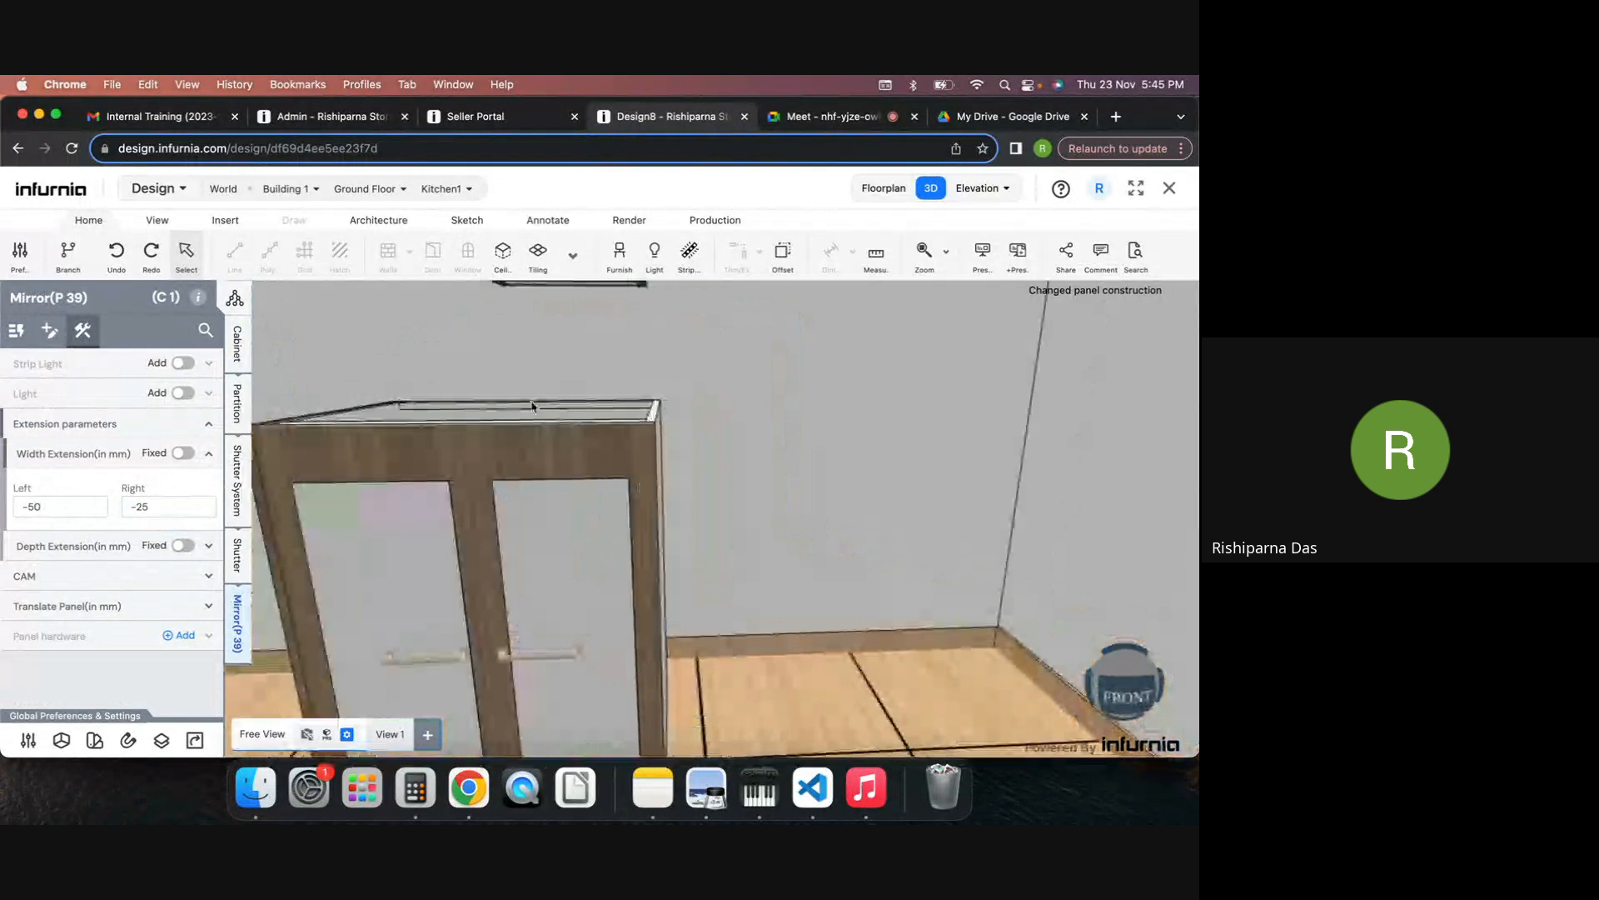
drag(460, 437, 430, 400)
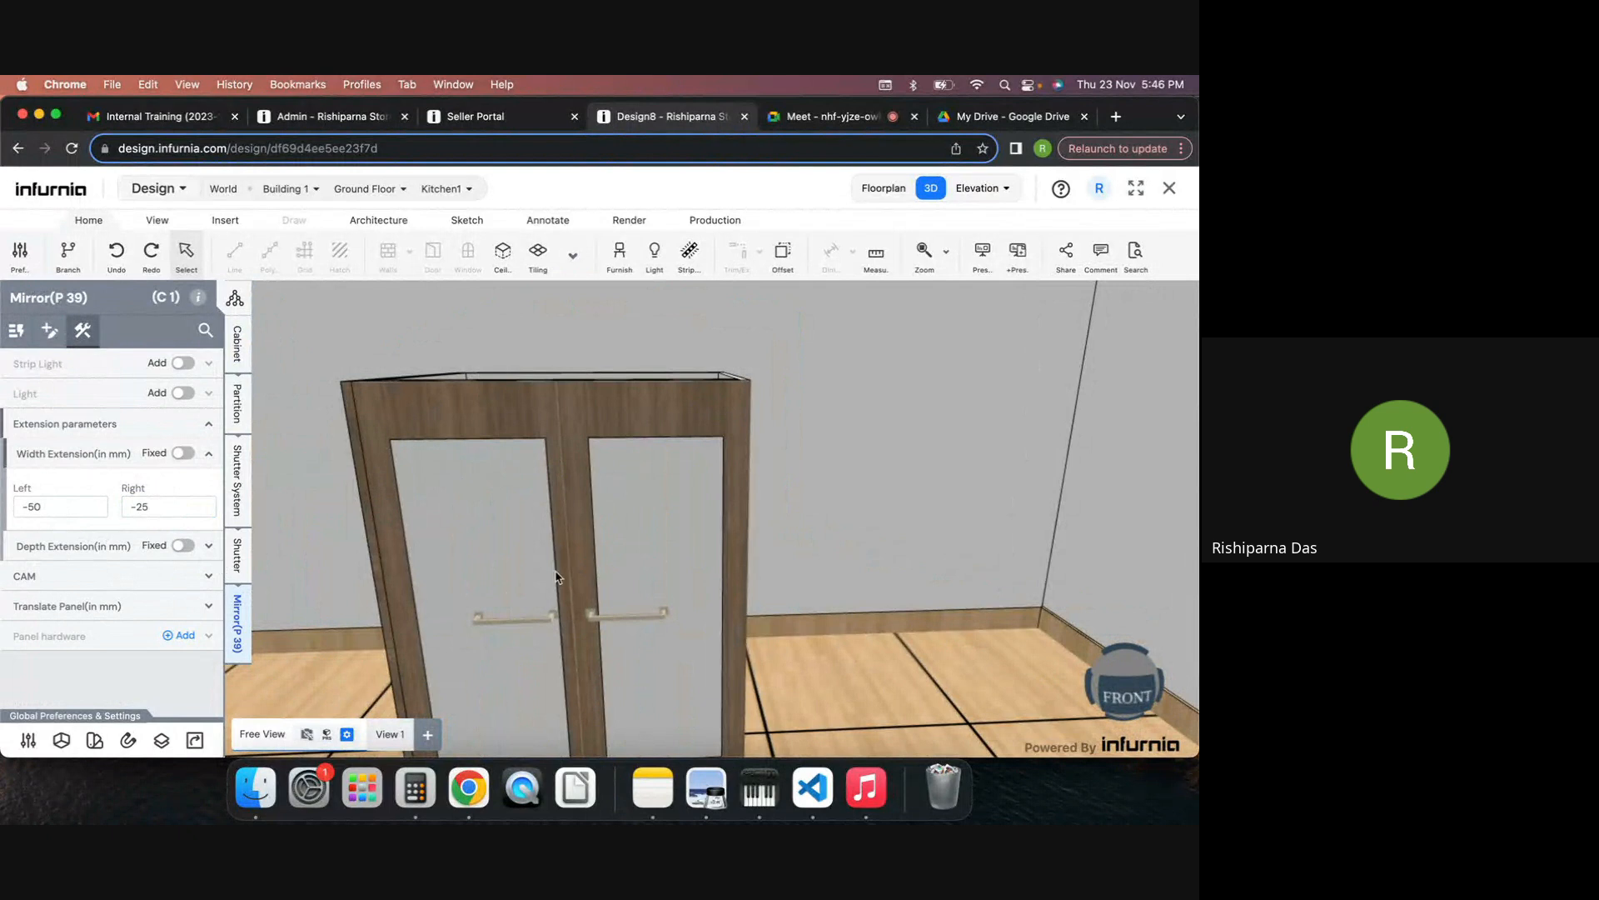
drag(923, 484, 863, 517)
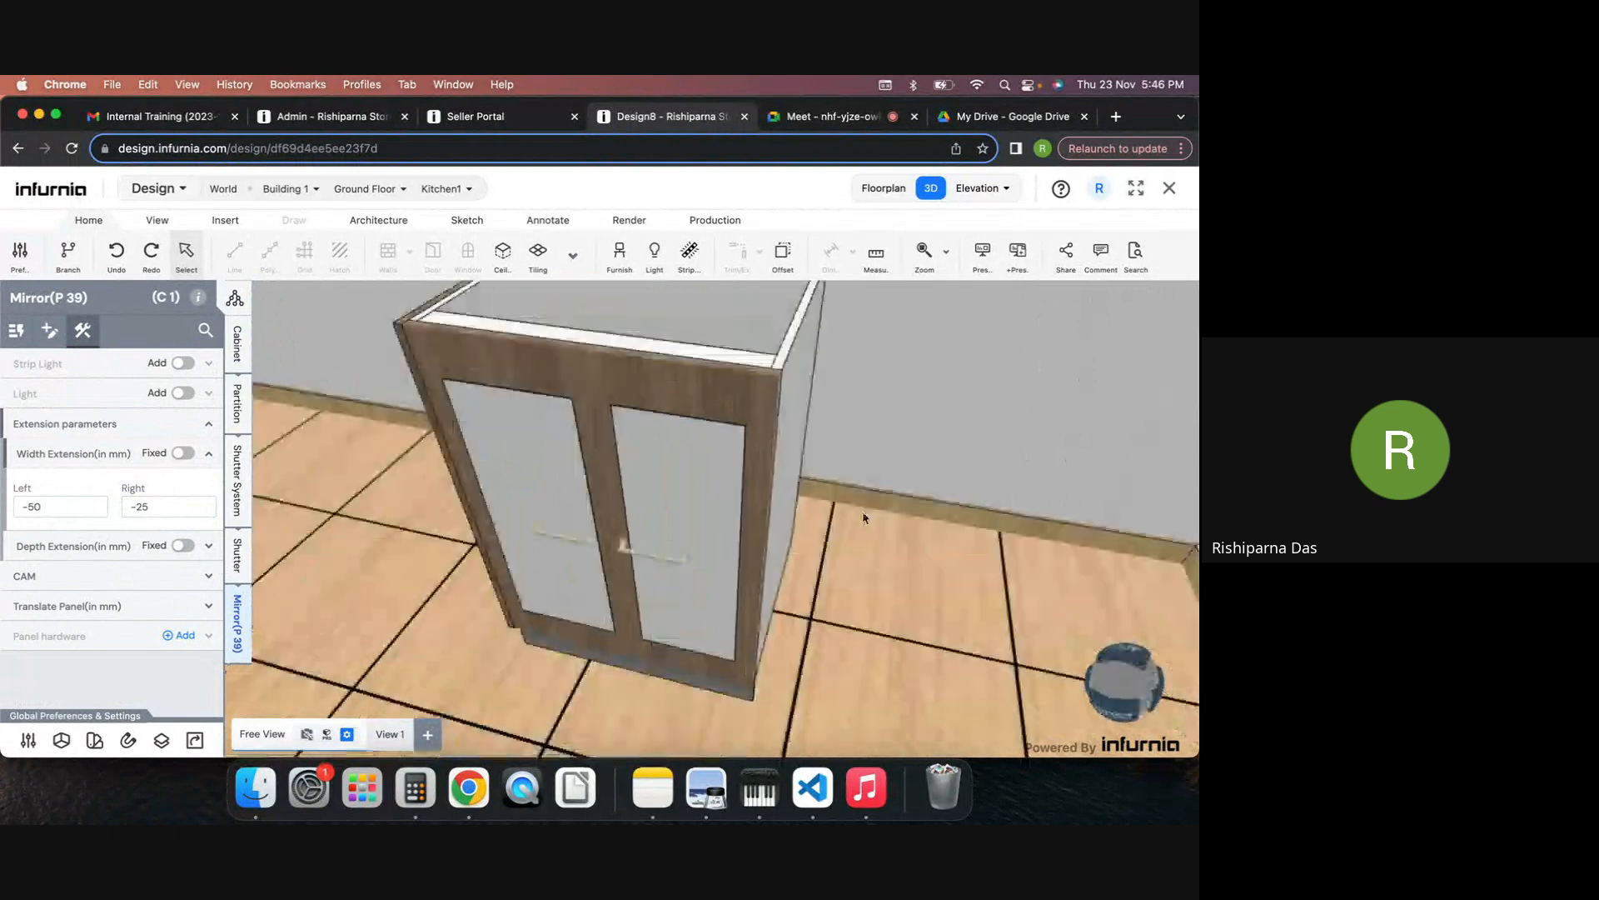
click(241, 487)
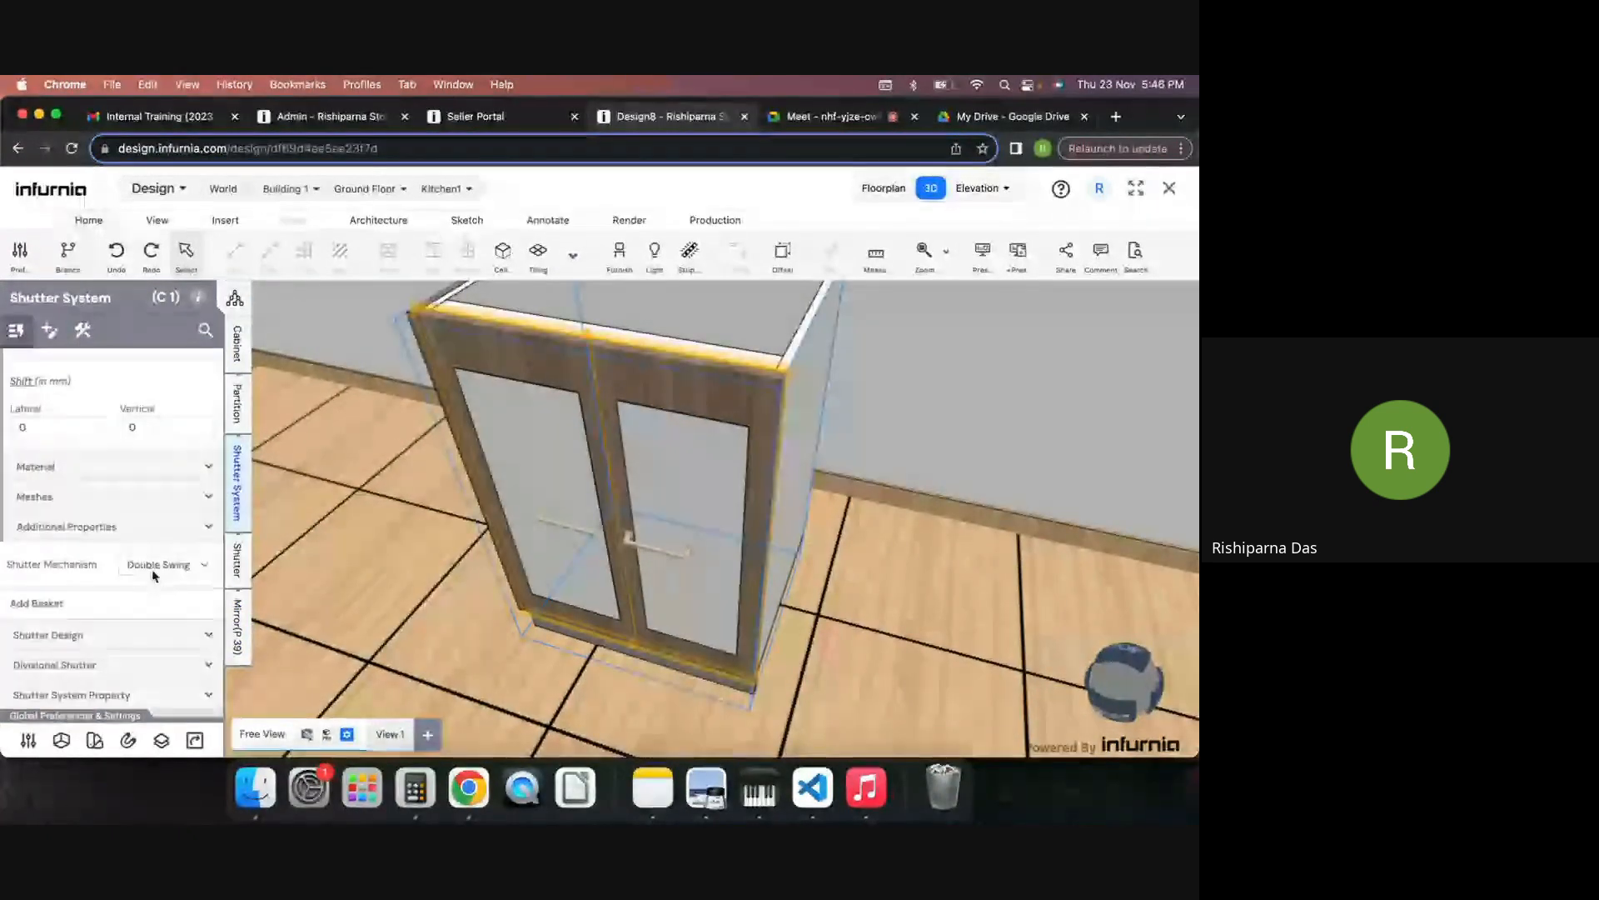
click(49, 331)
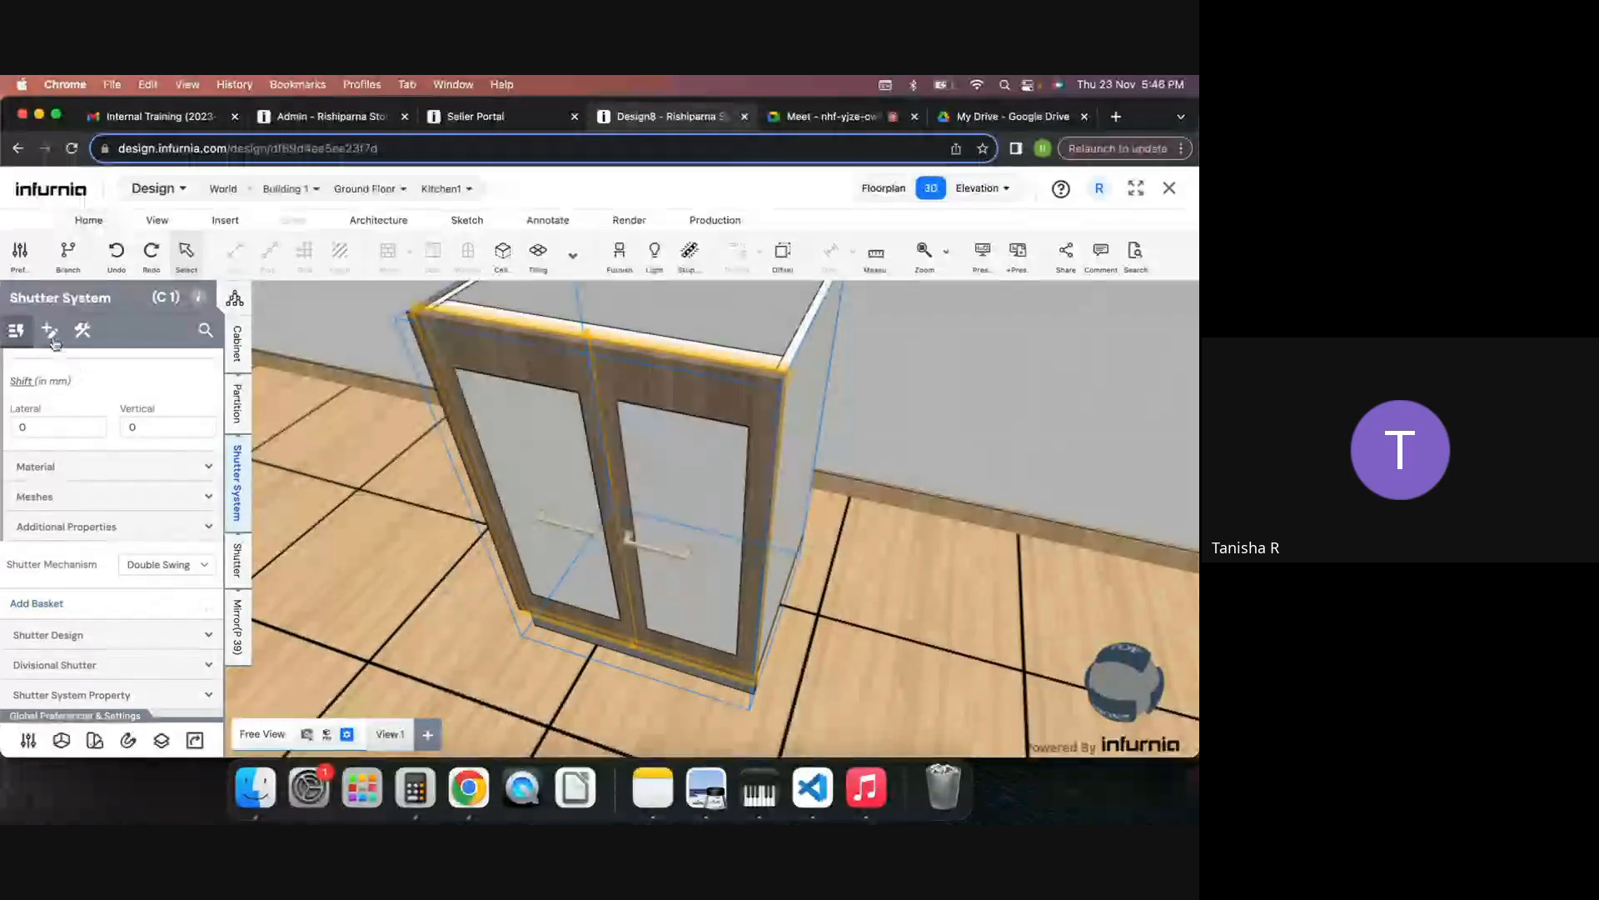
click(850, 119)
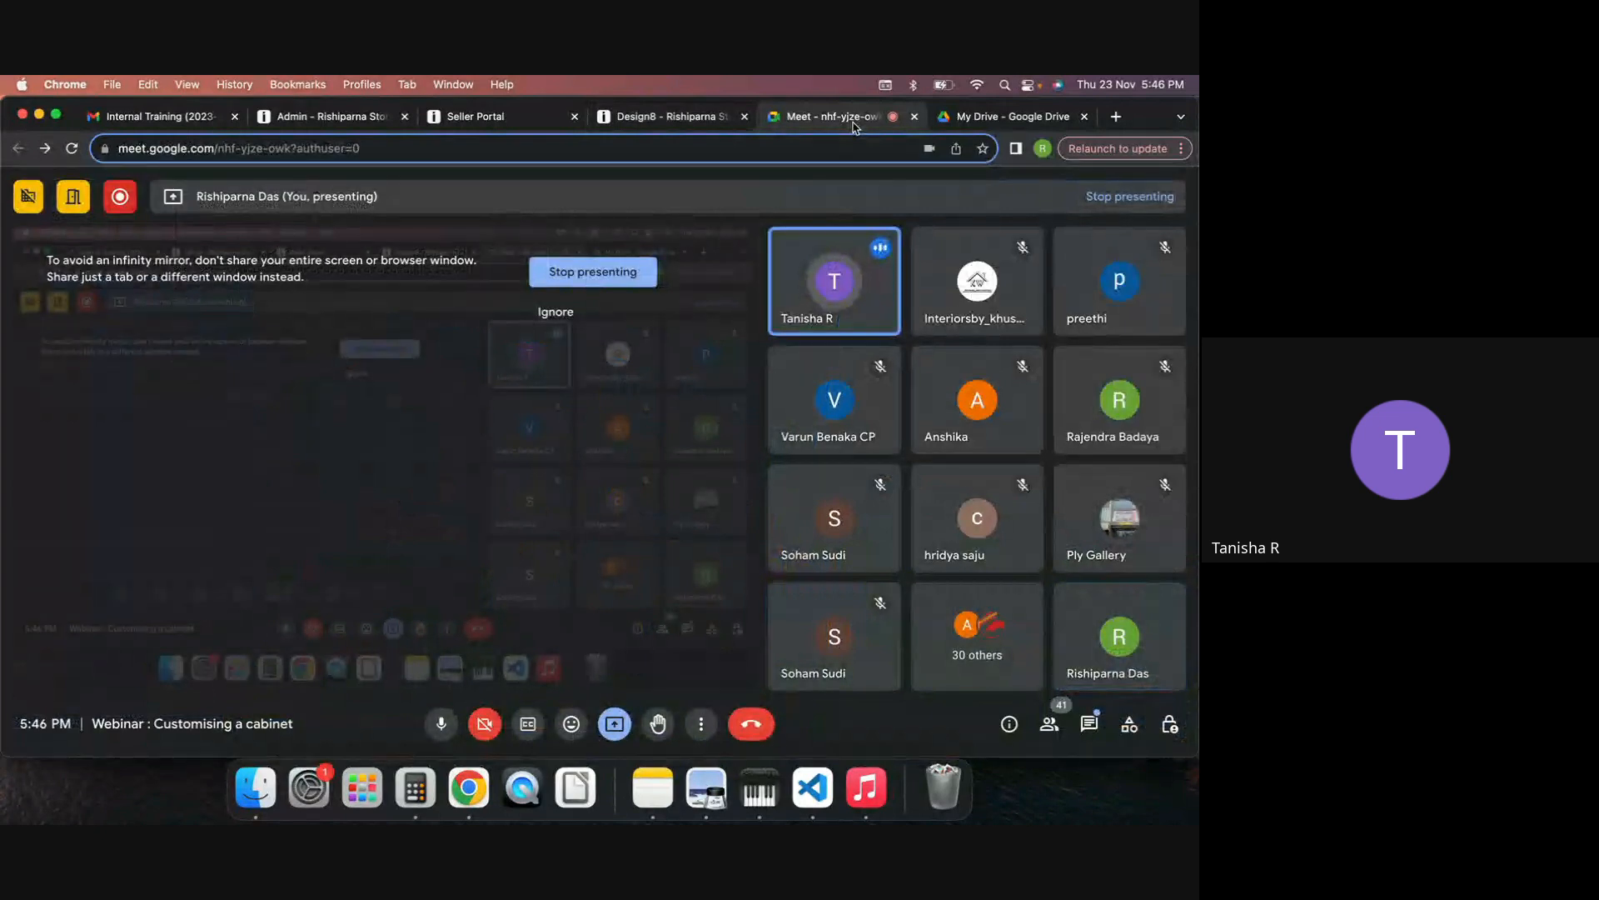
click(657, 122)
Step: Replace the shutter handles with the Anodised Gold J Profile from the Kitchen Gola Profile Handles
click(550, 351)
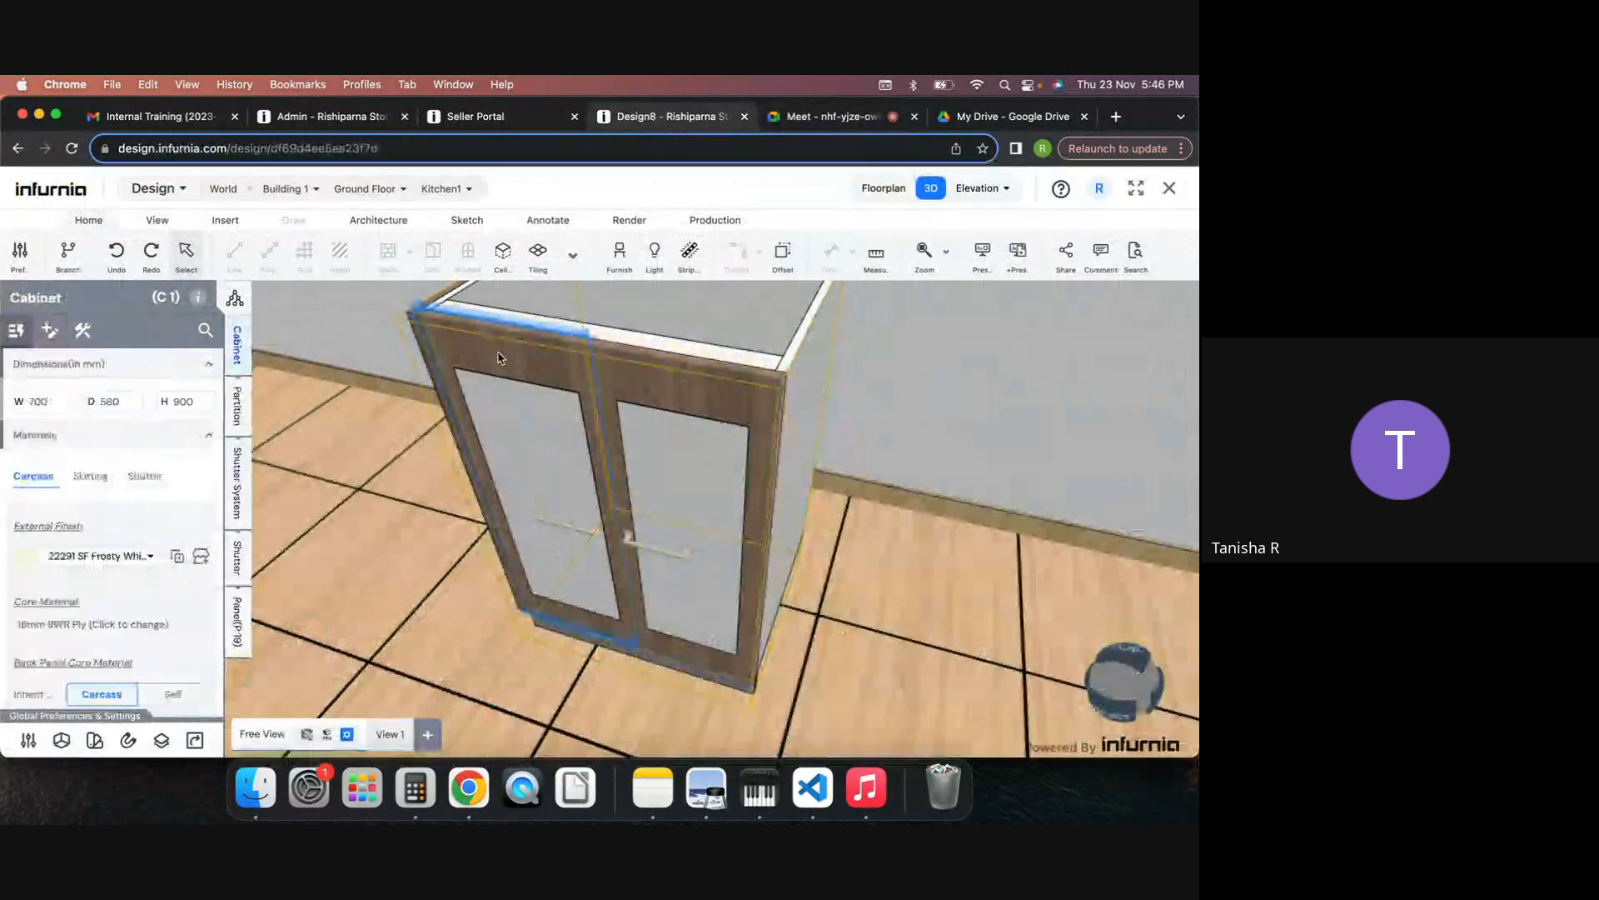
click(51, 330)
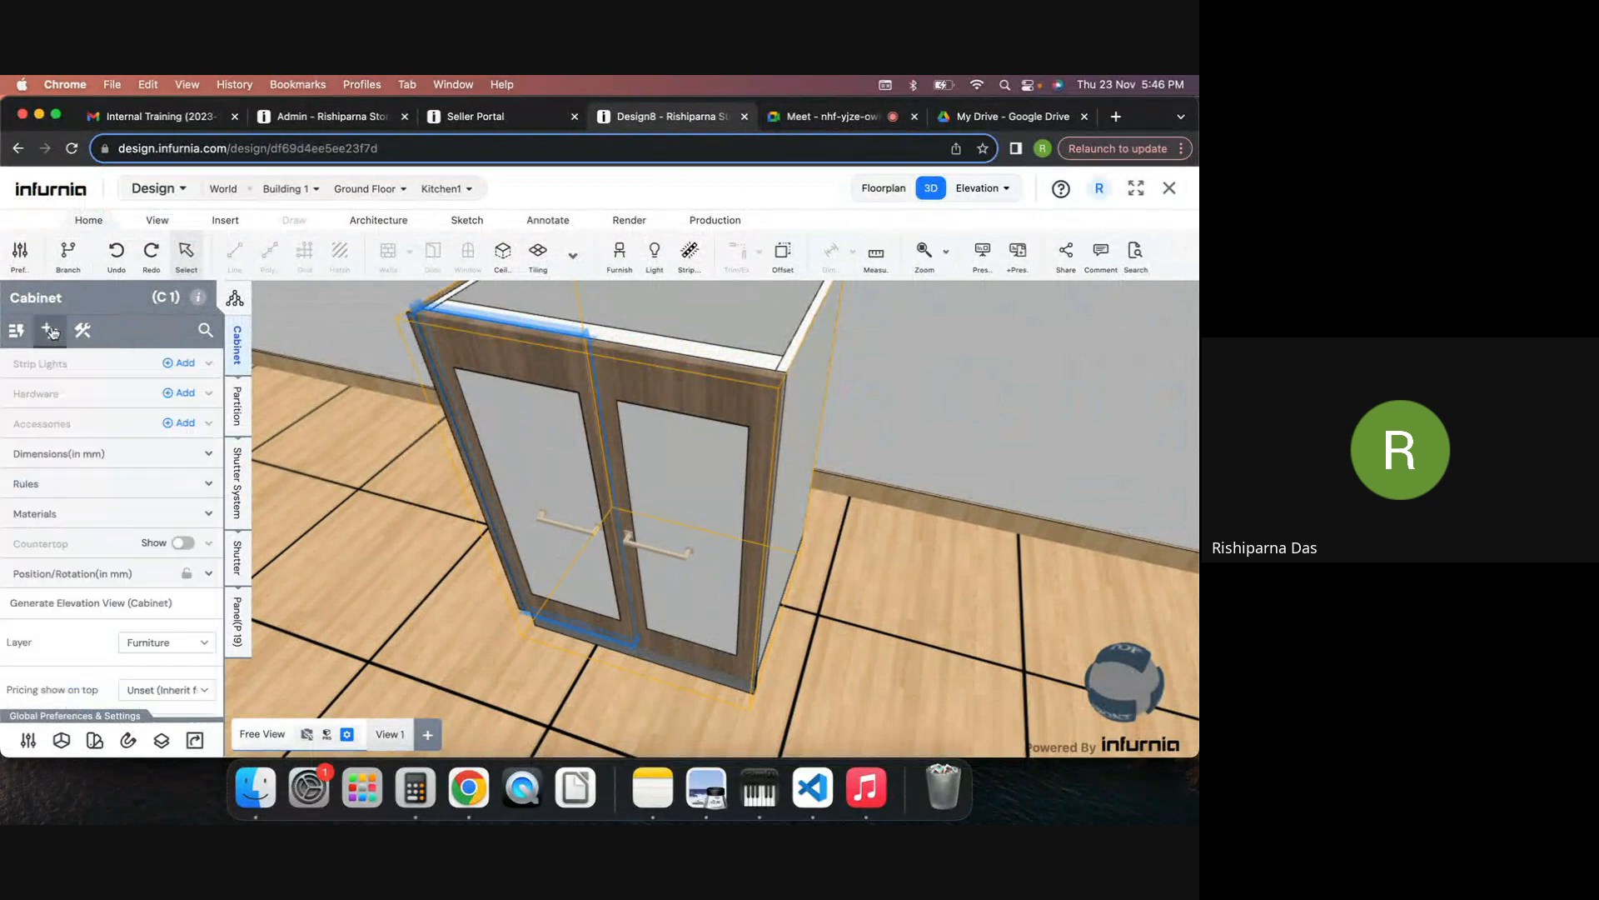
click(231, 496)
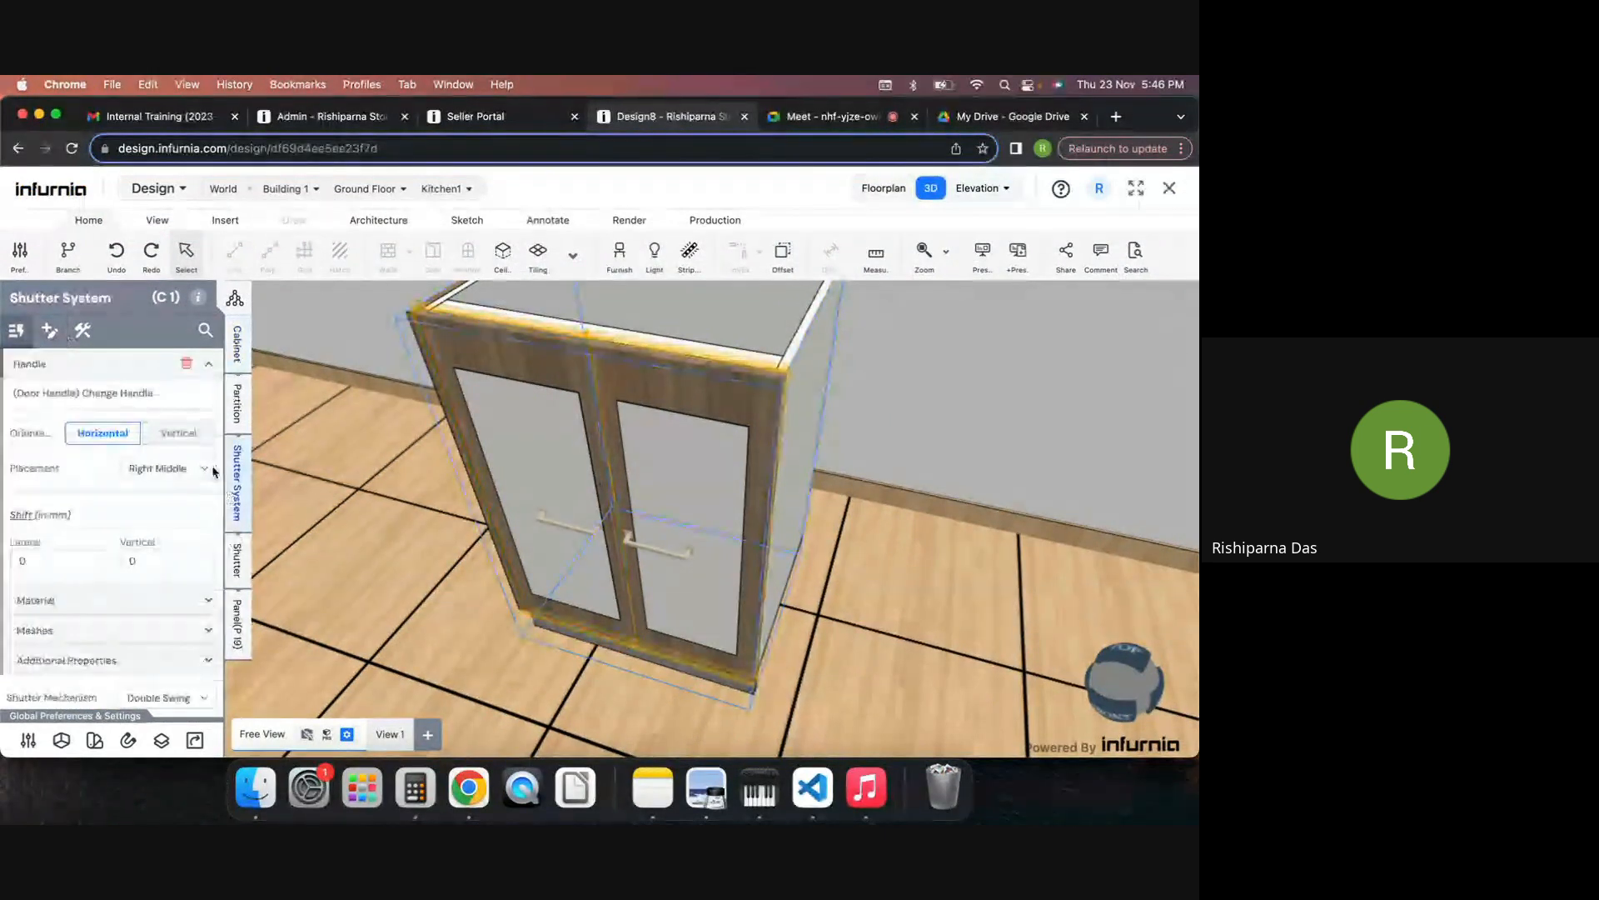
click(72, 399)
click(58, 595)
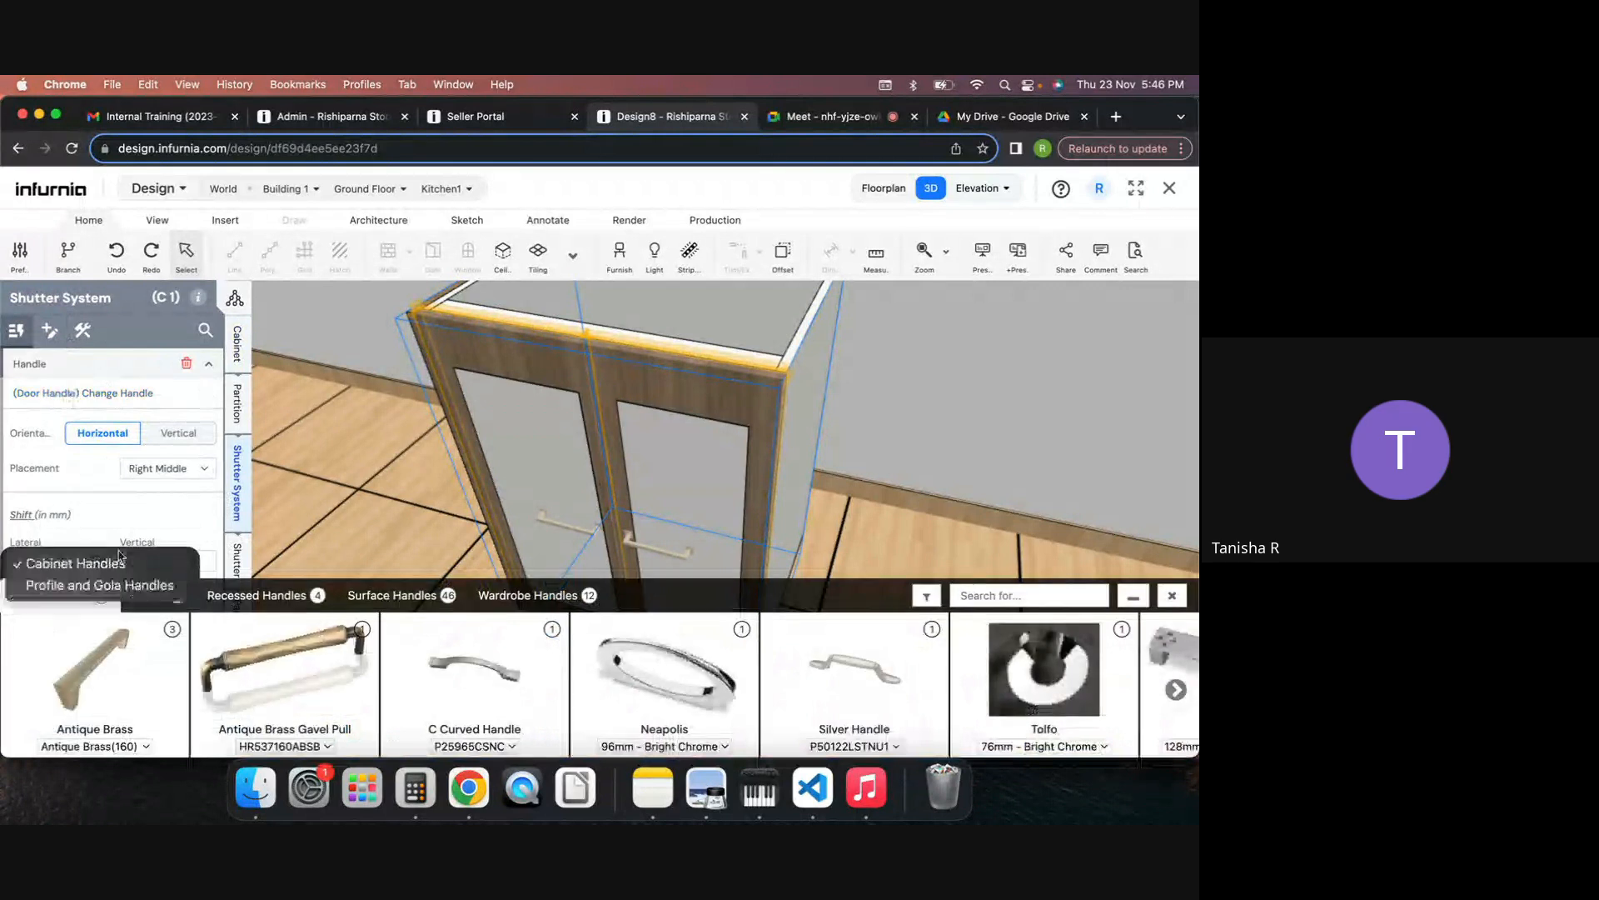
click(56, 592)
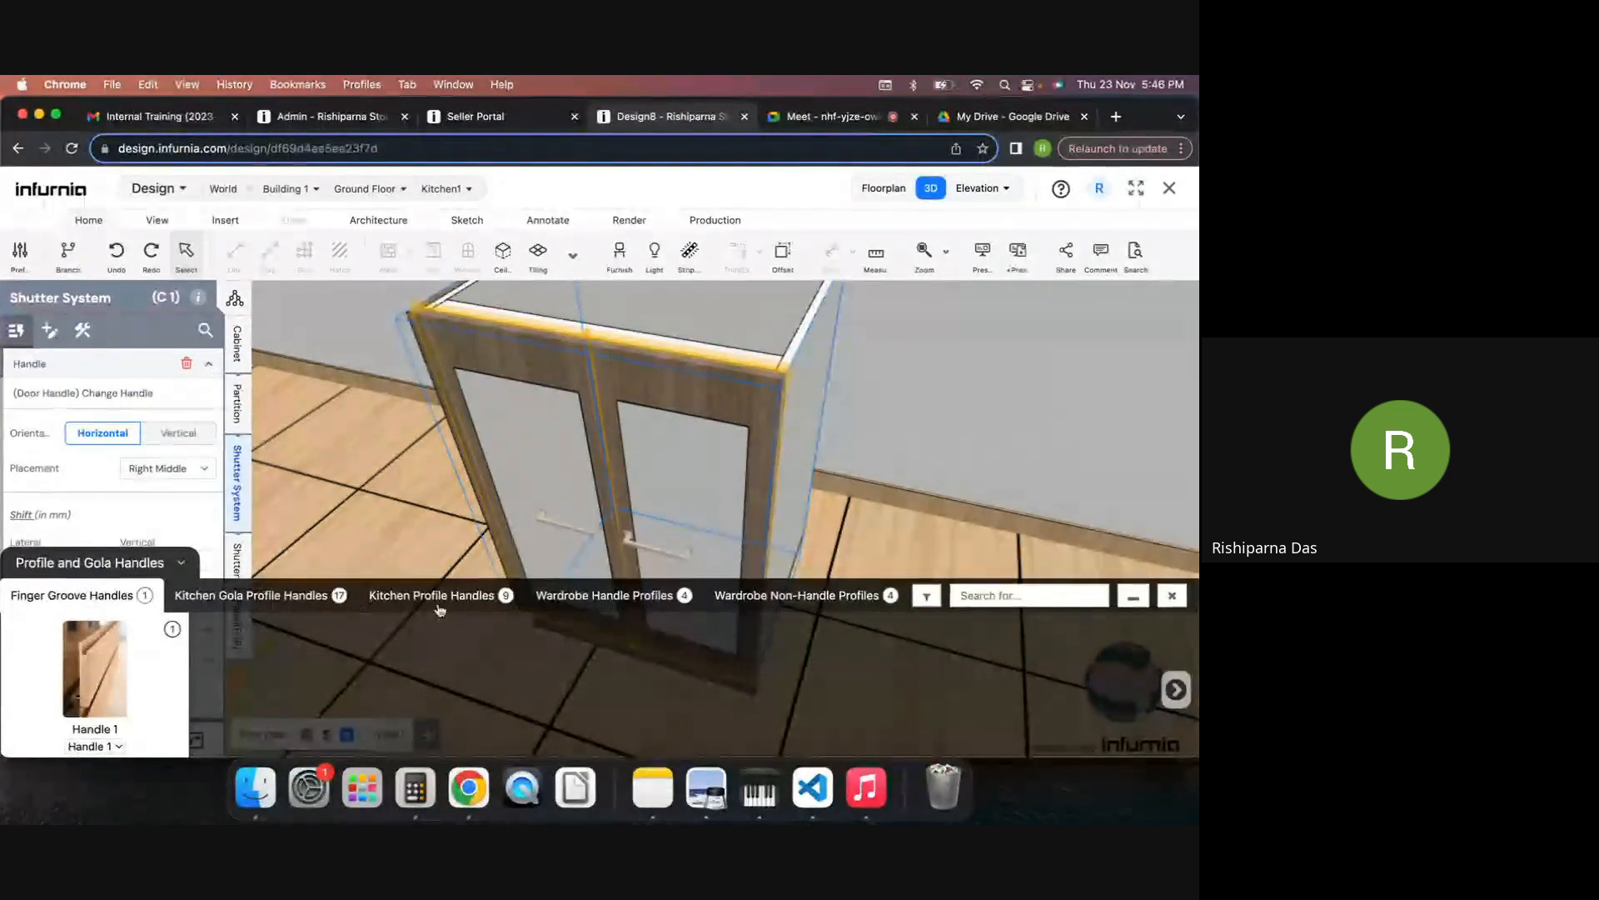
click(208, 596)
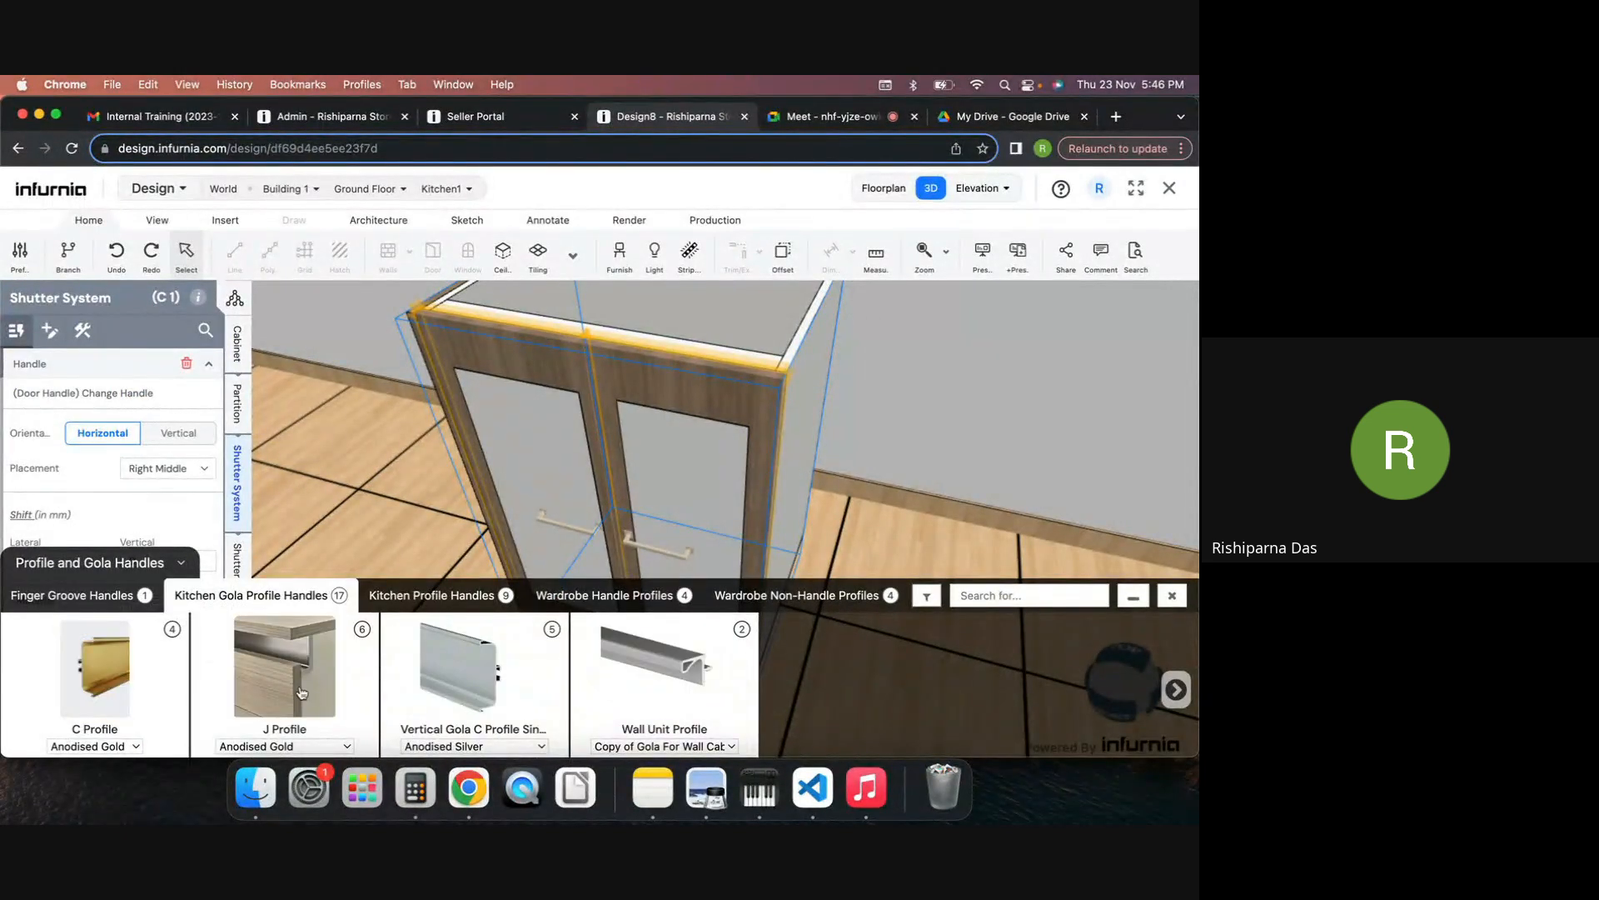
click(302, 691)
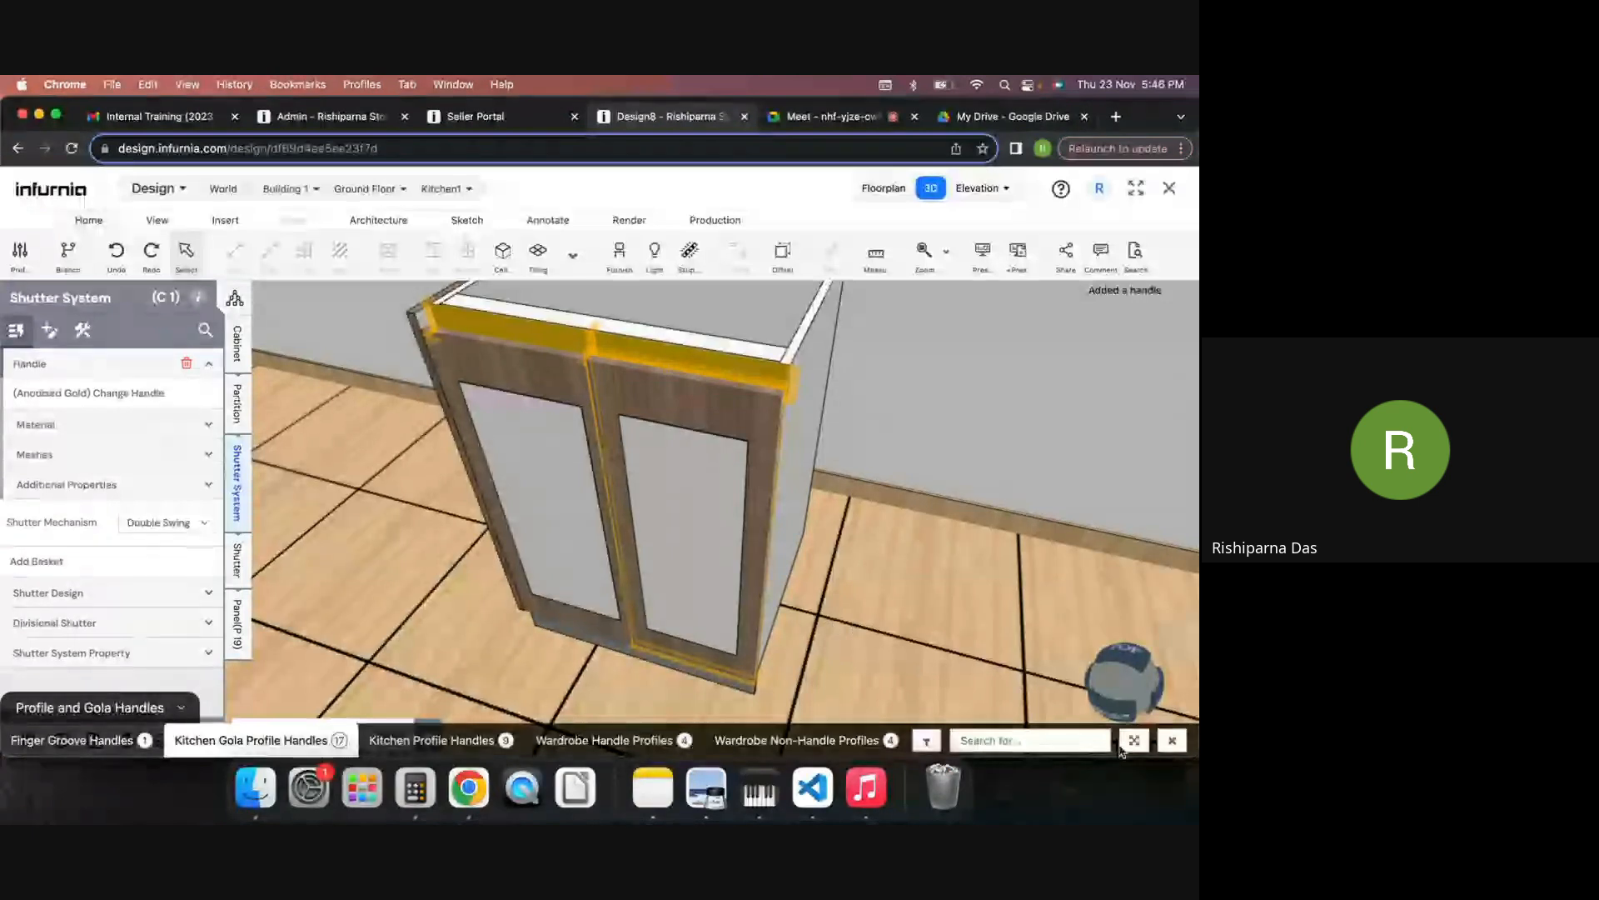
click(1131, 742)
Step: Review the shutter system's additional options, including back mirror/glass, and swing the left shutter open
click(797, 548)
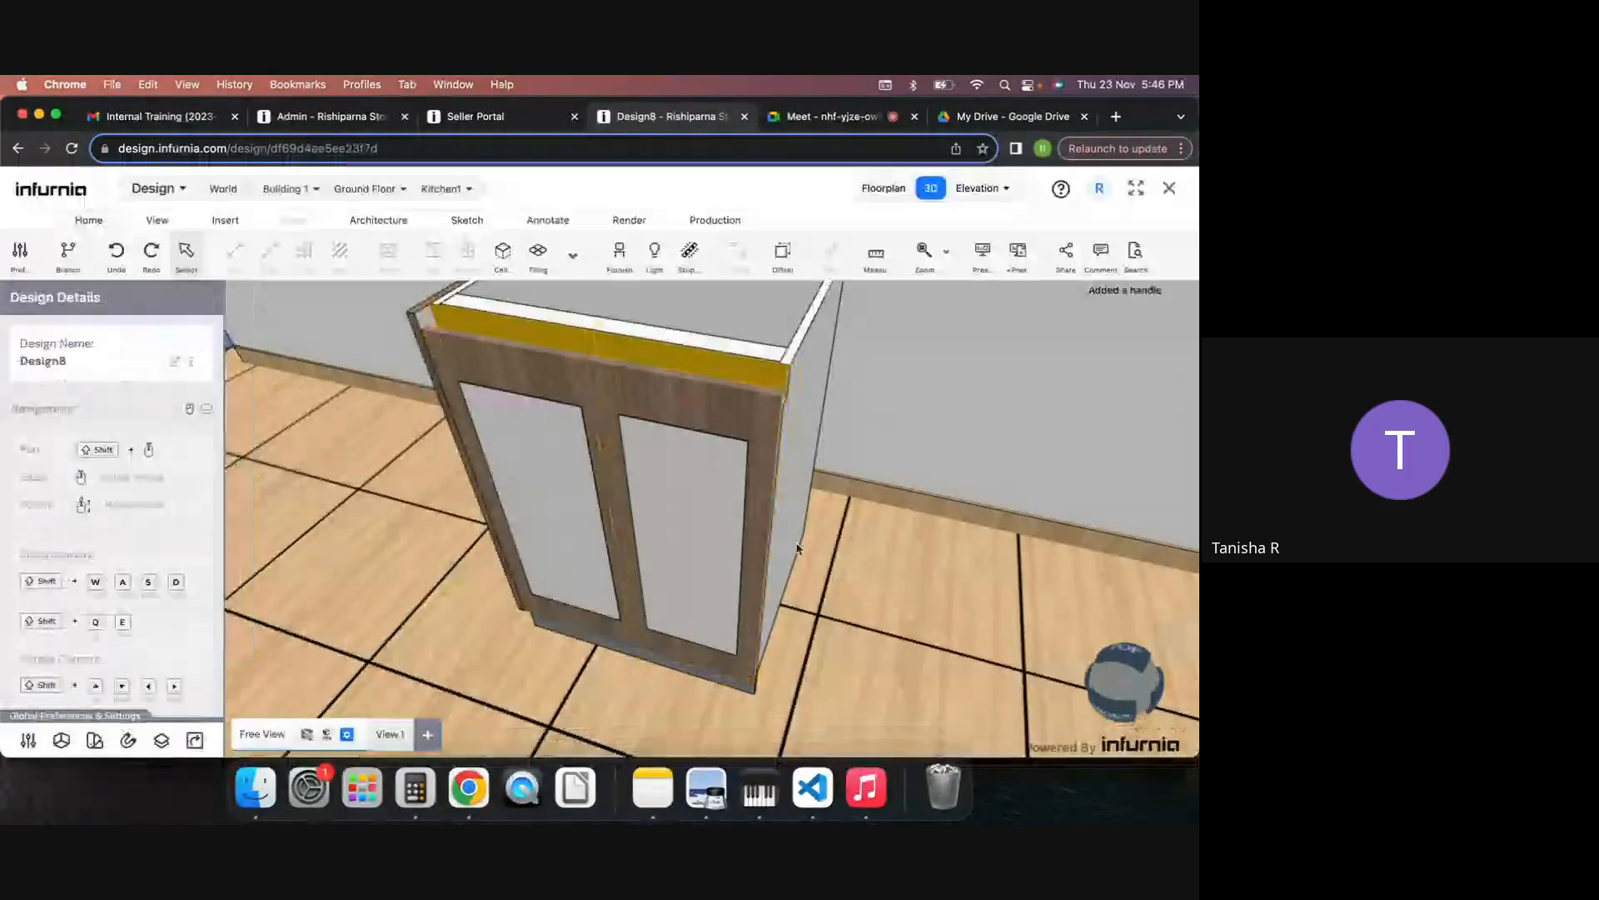
drag(797, 548, 548, 352)
click(548, 352)
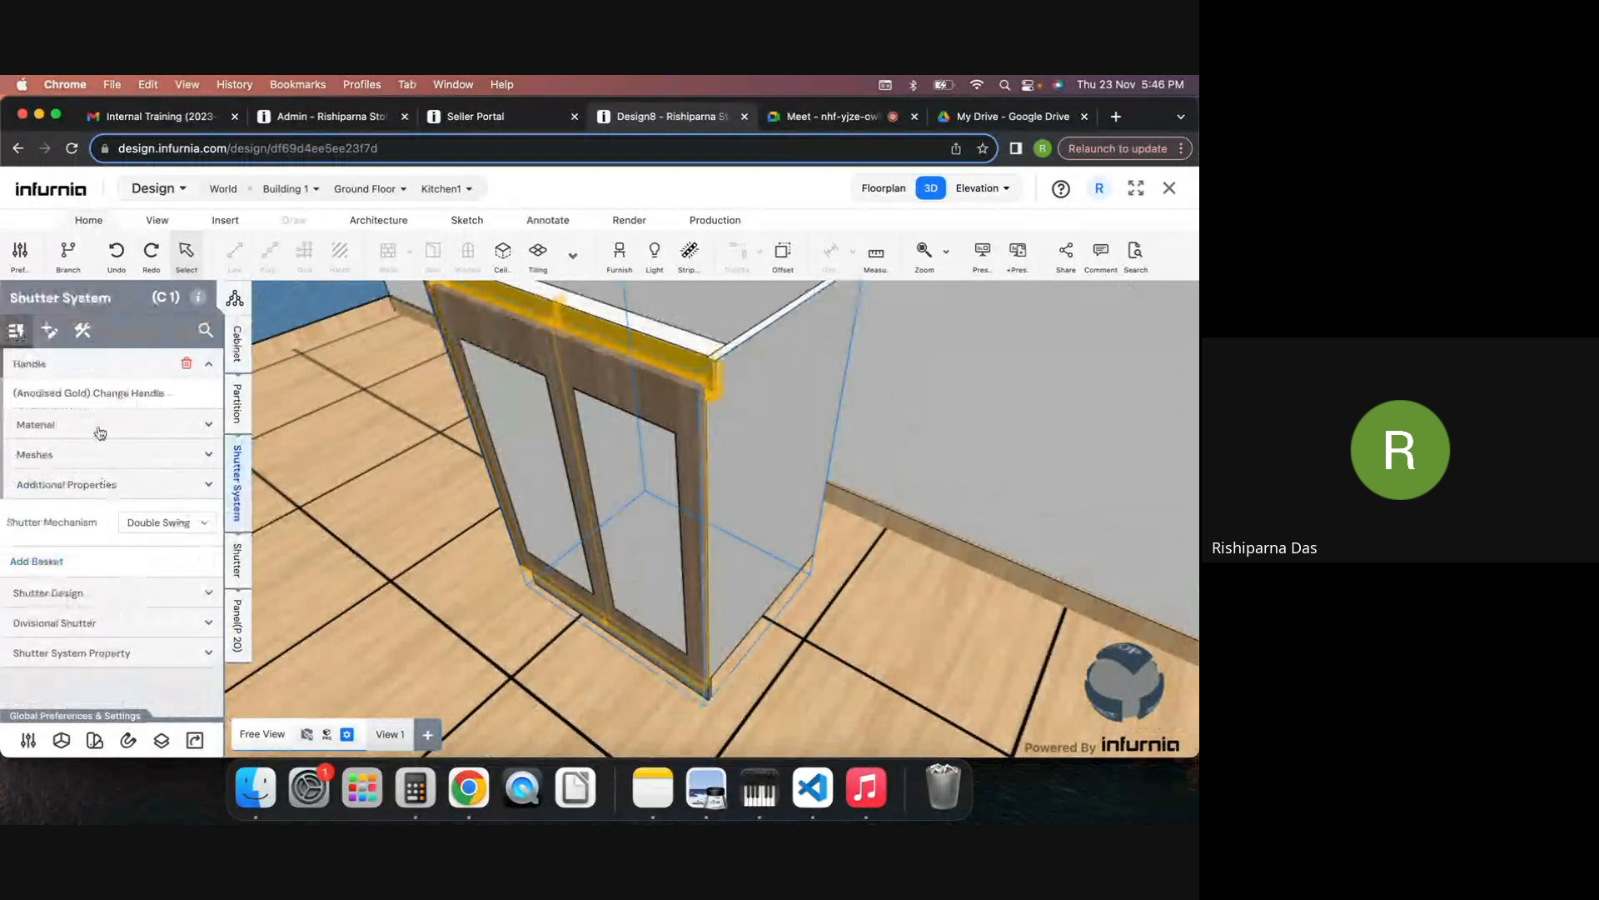
click(123, 367)
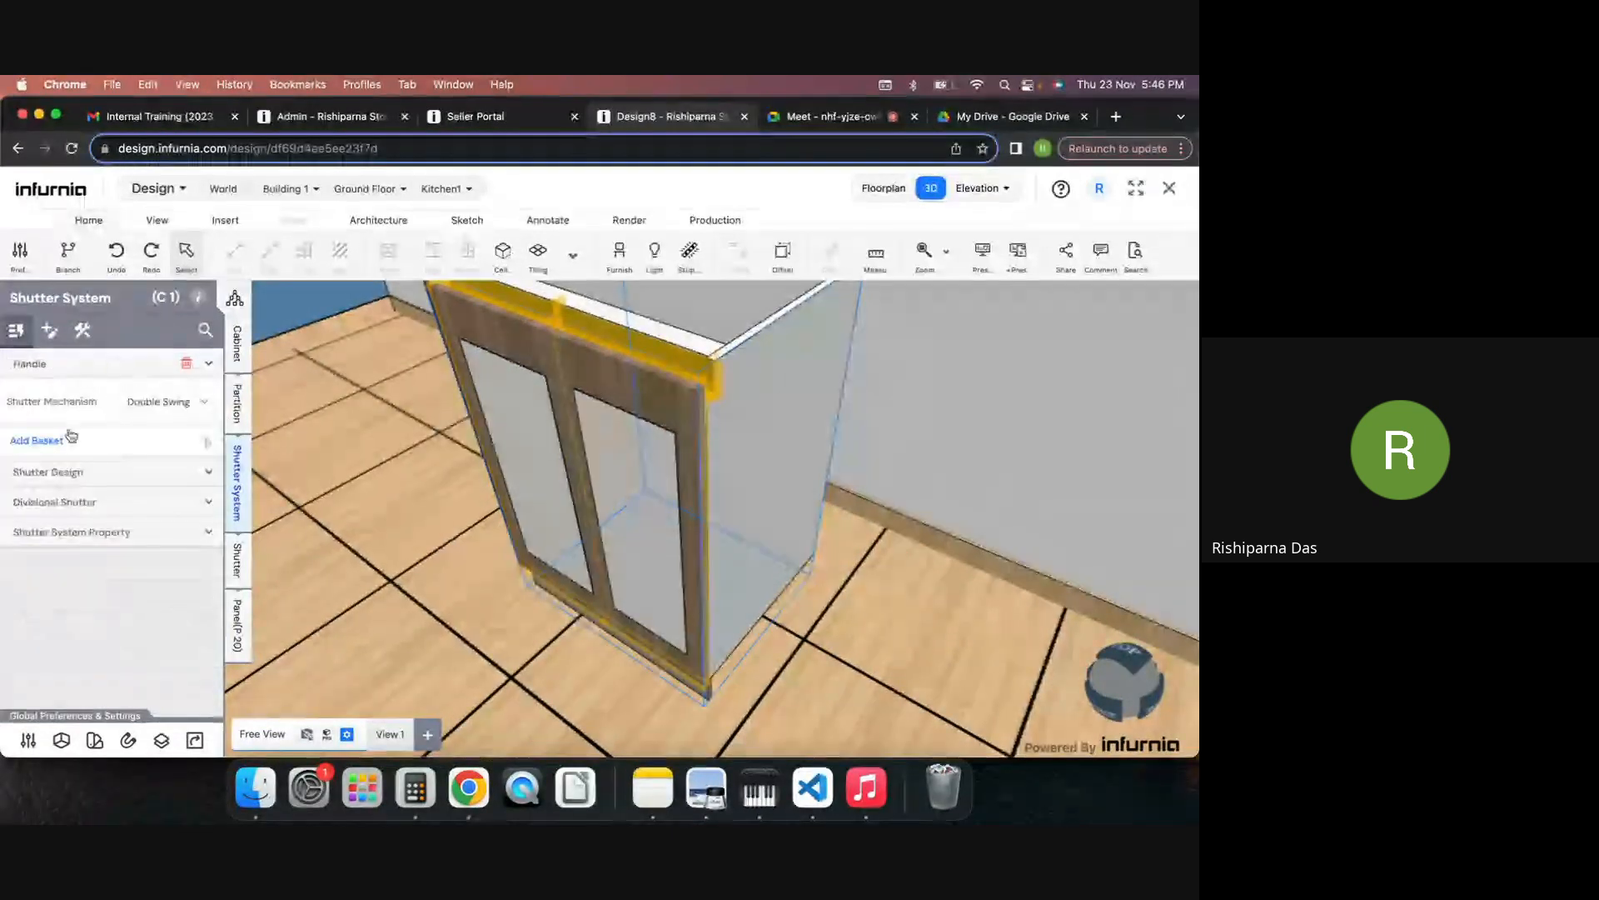
click(49, 330)
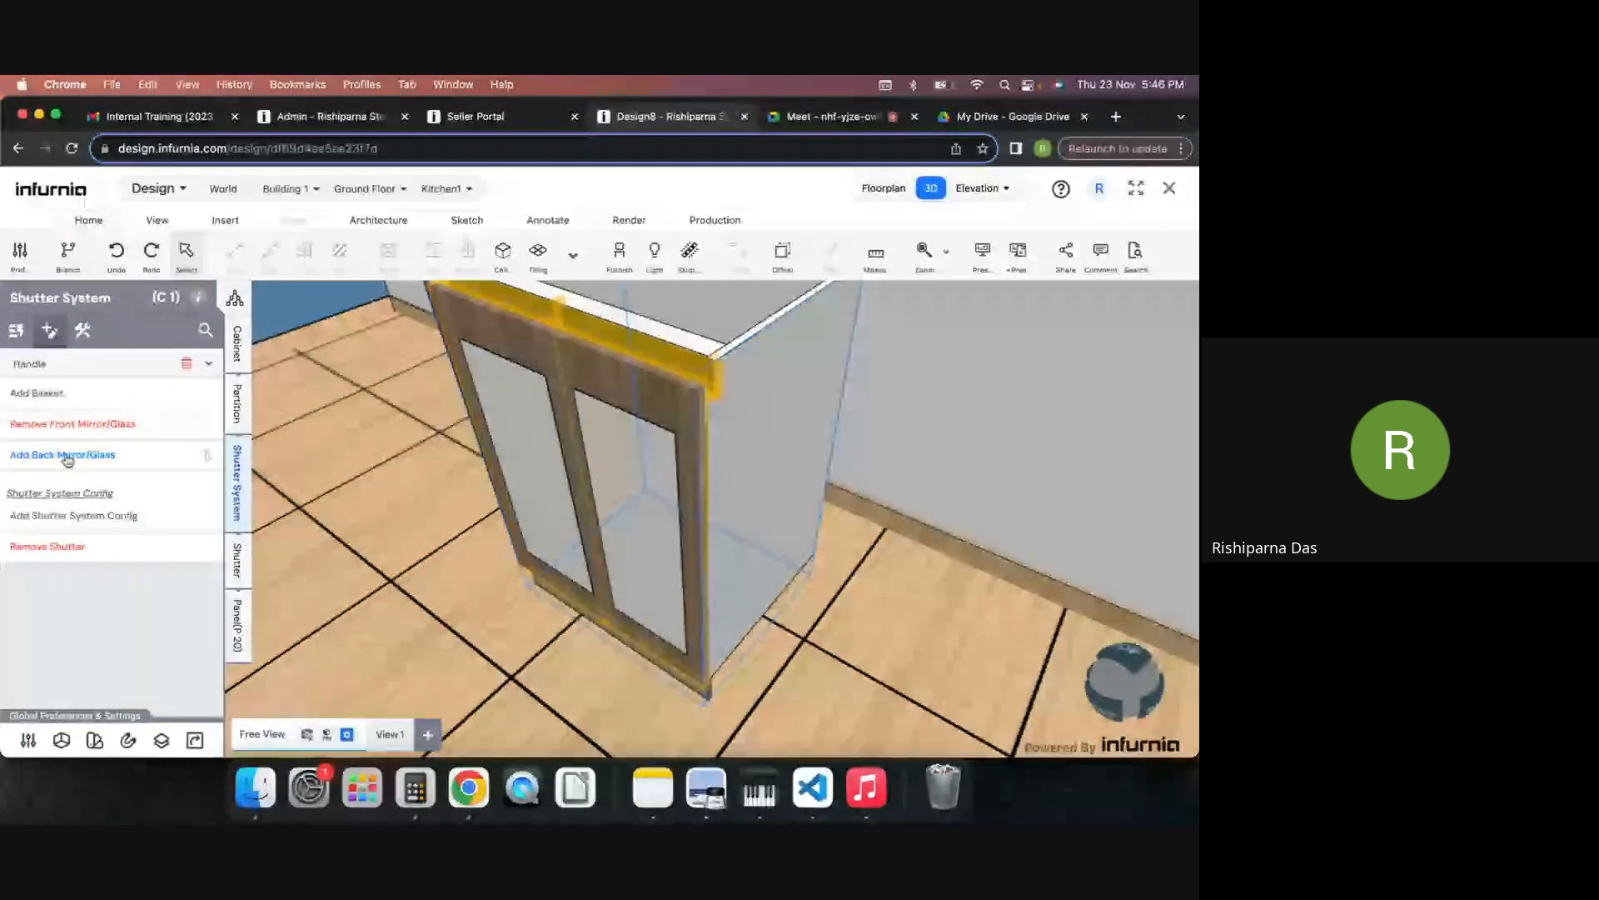
double_click(492, 348)
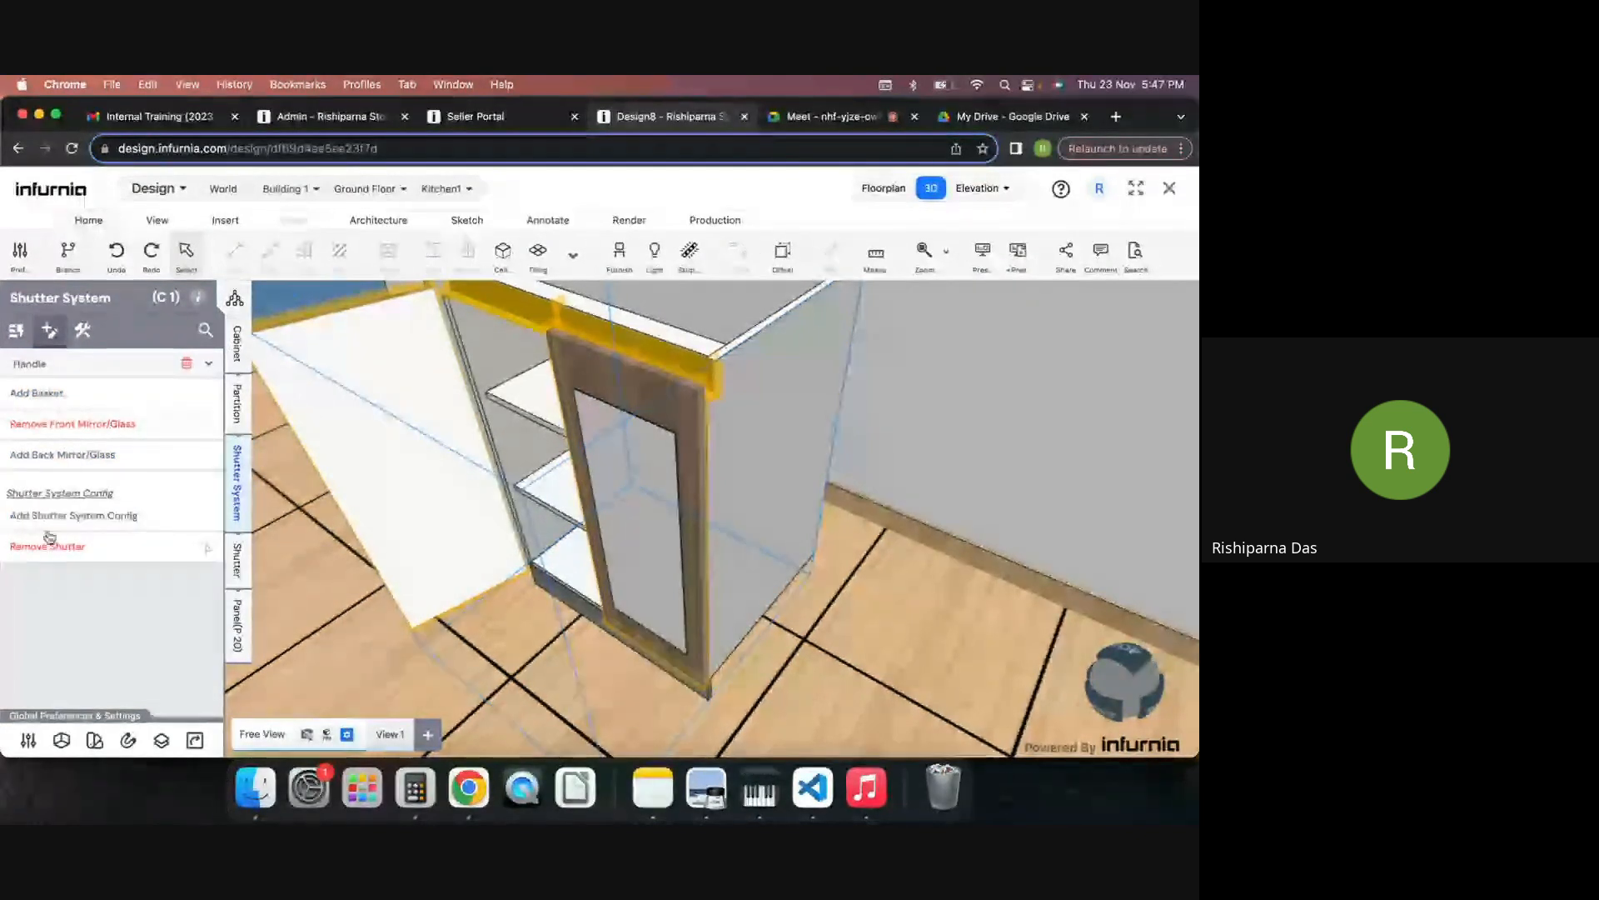
Step: Change the cabinet's shutter design to Shutter 29 from the Wooden shutter library
click(90, 333)
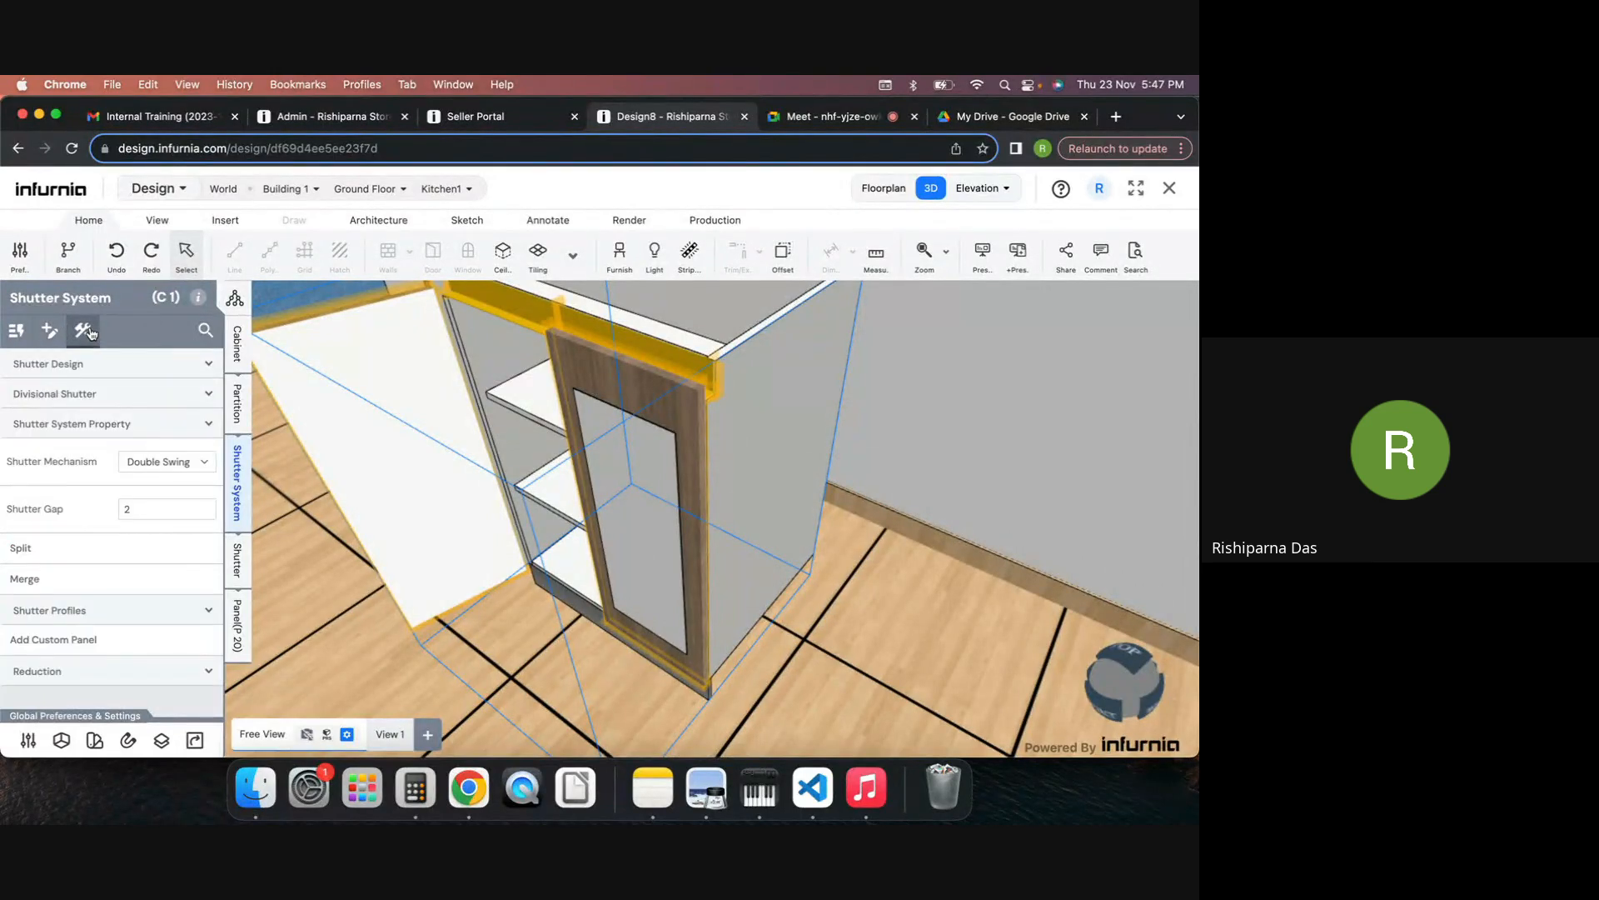
click(88, 364)
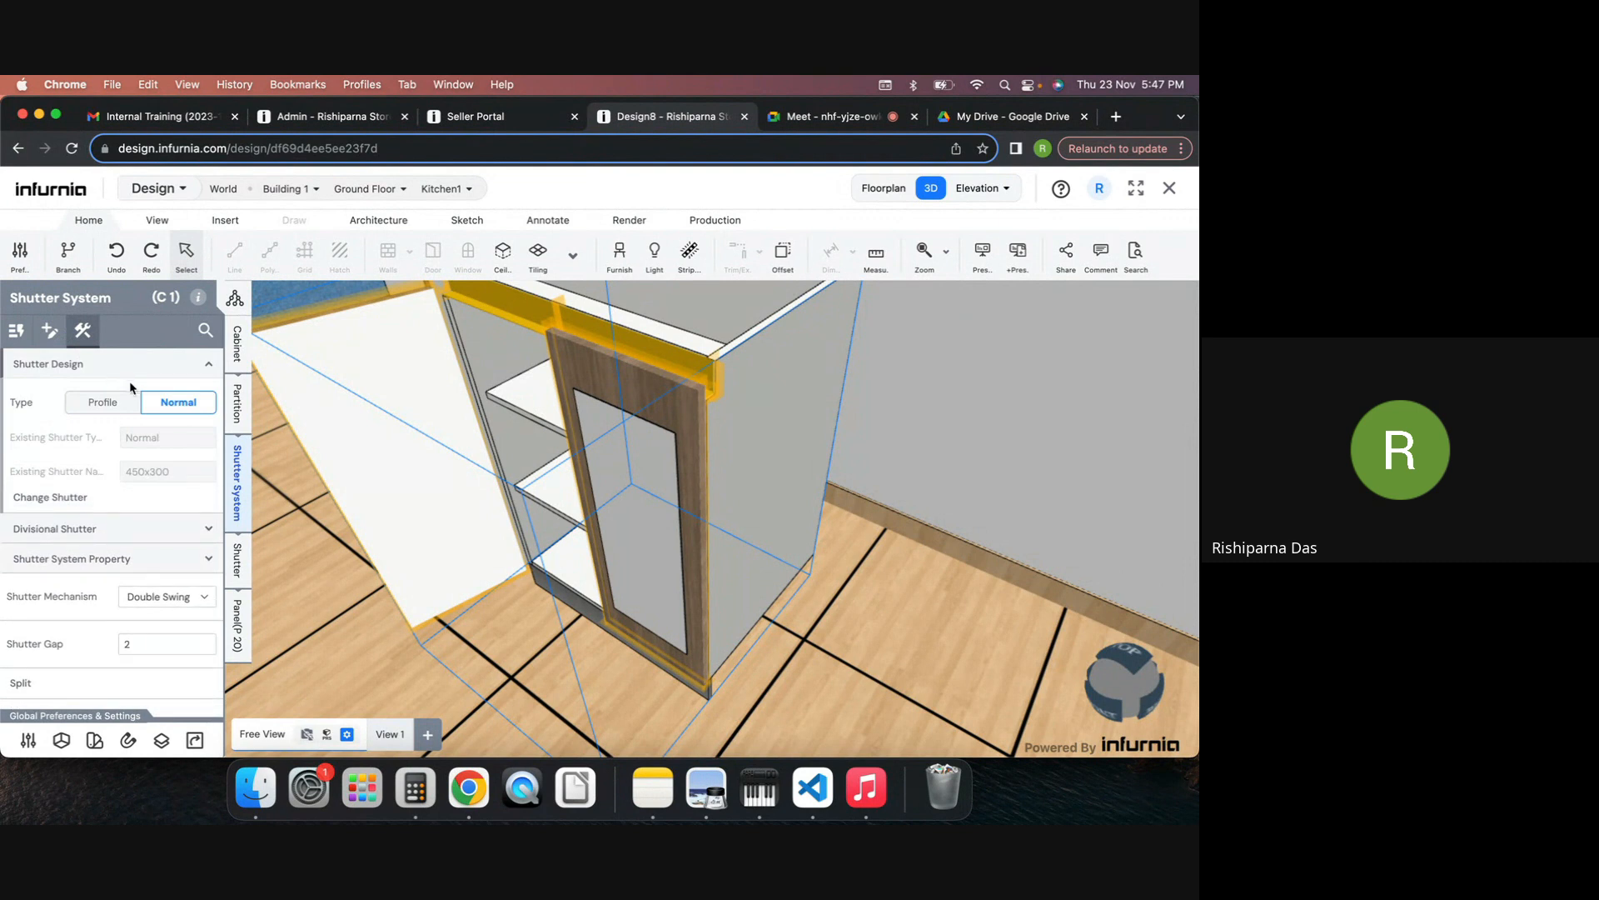
click(49, 498)
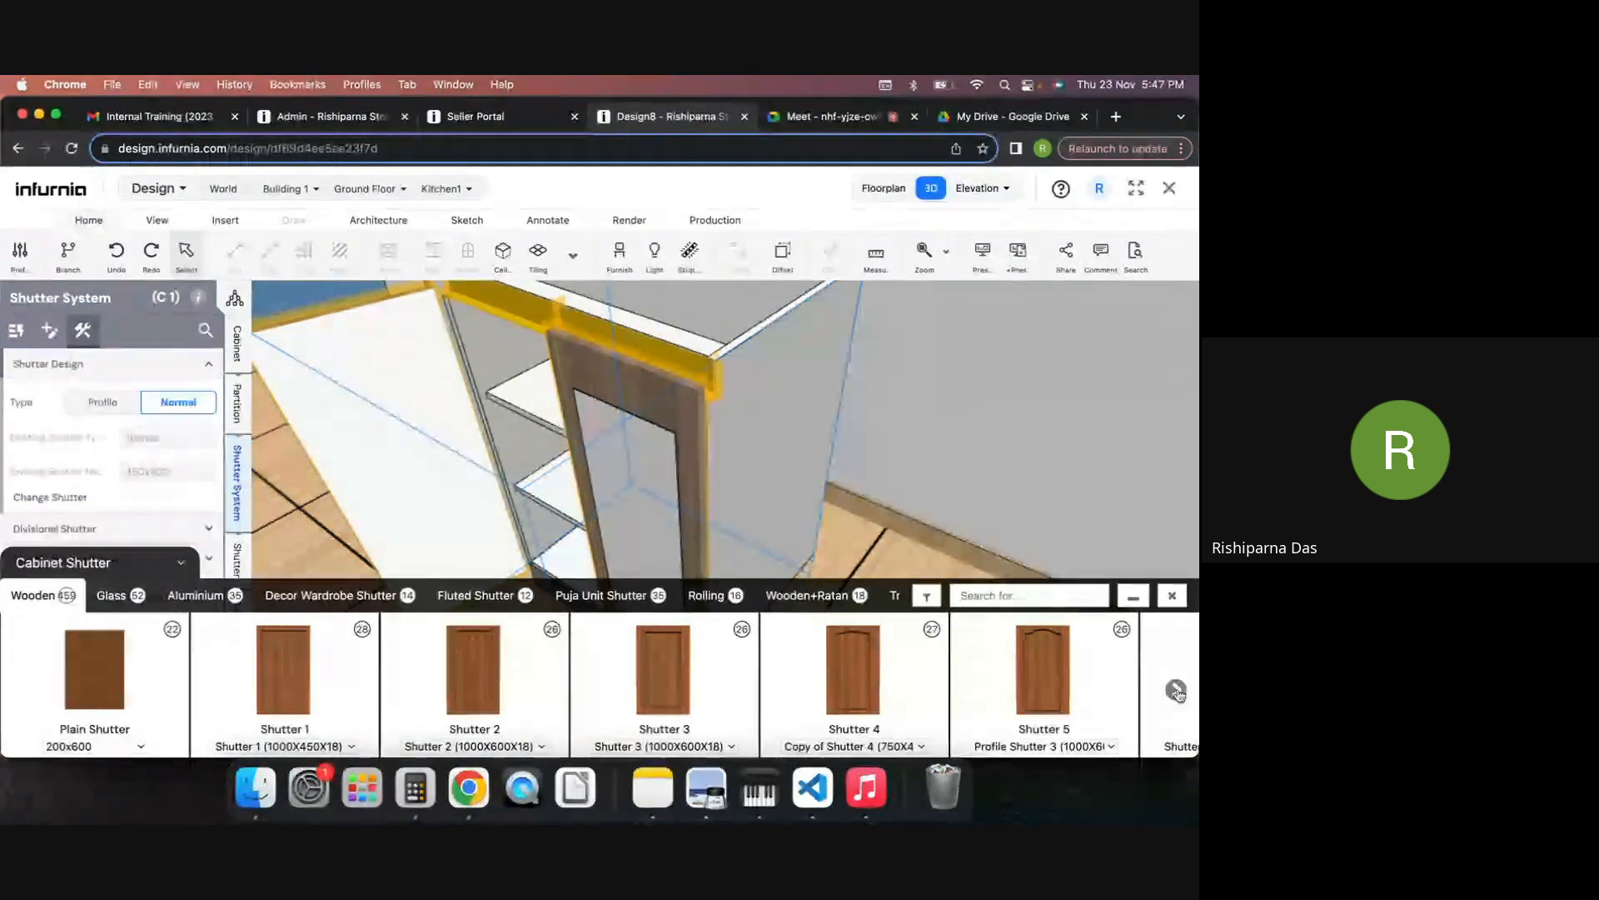
click(1176, 691)
click(1176, 689)
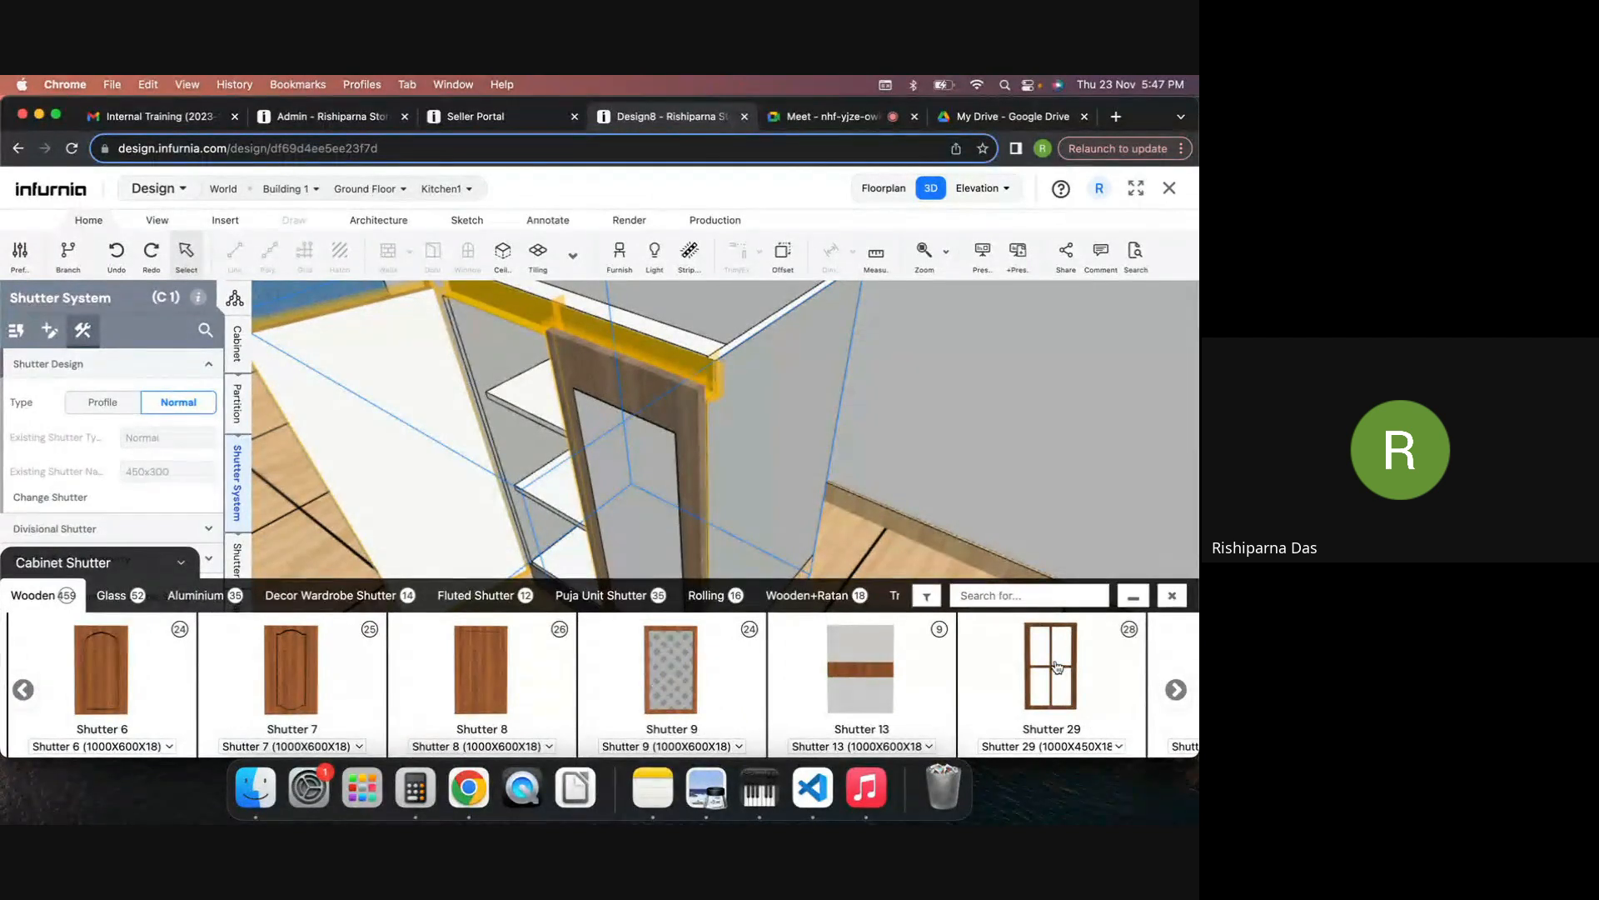
click(1056, 665)
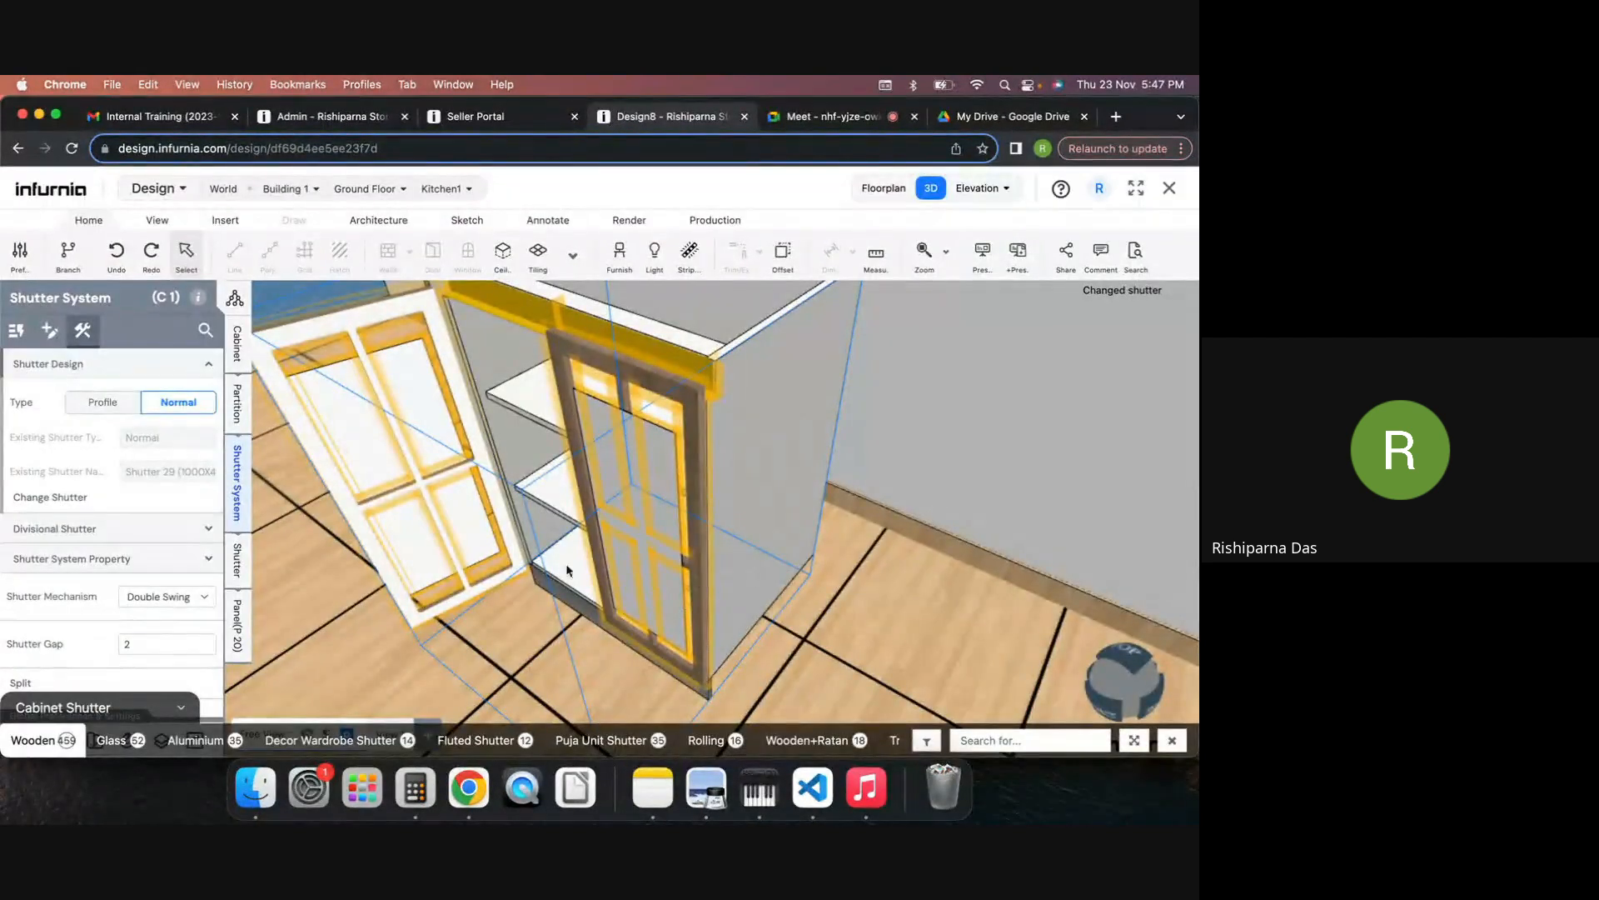
Step: Remove the front mirror/glass from the cabinet's shutters
click(52, 331)
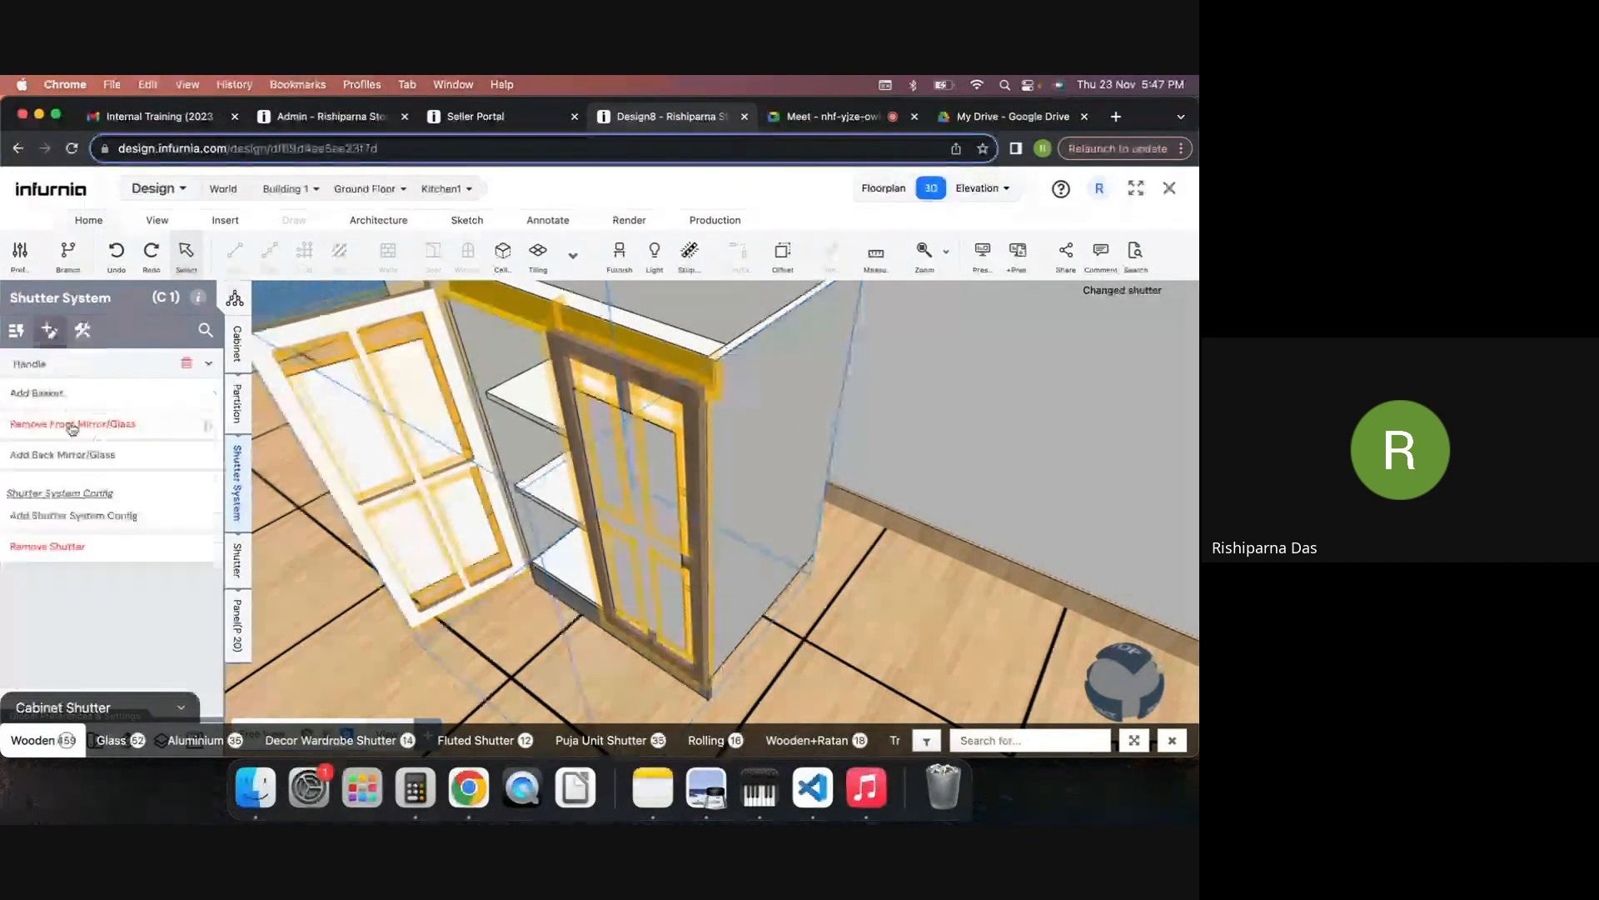
click(70, 425)
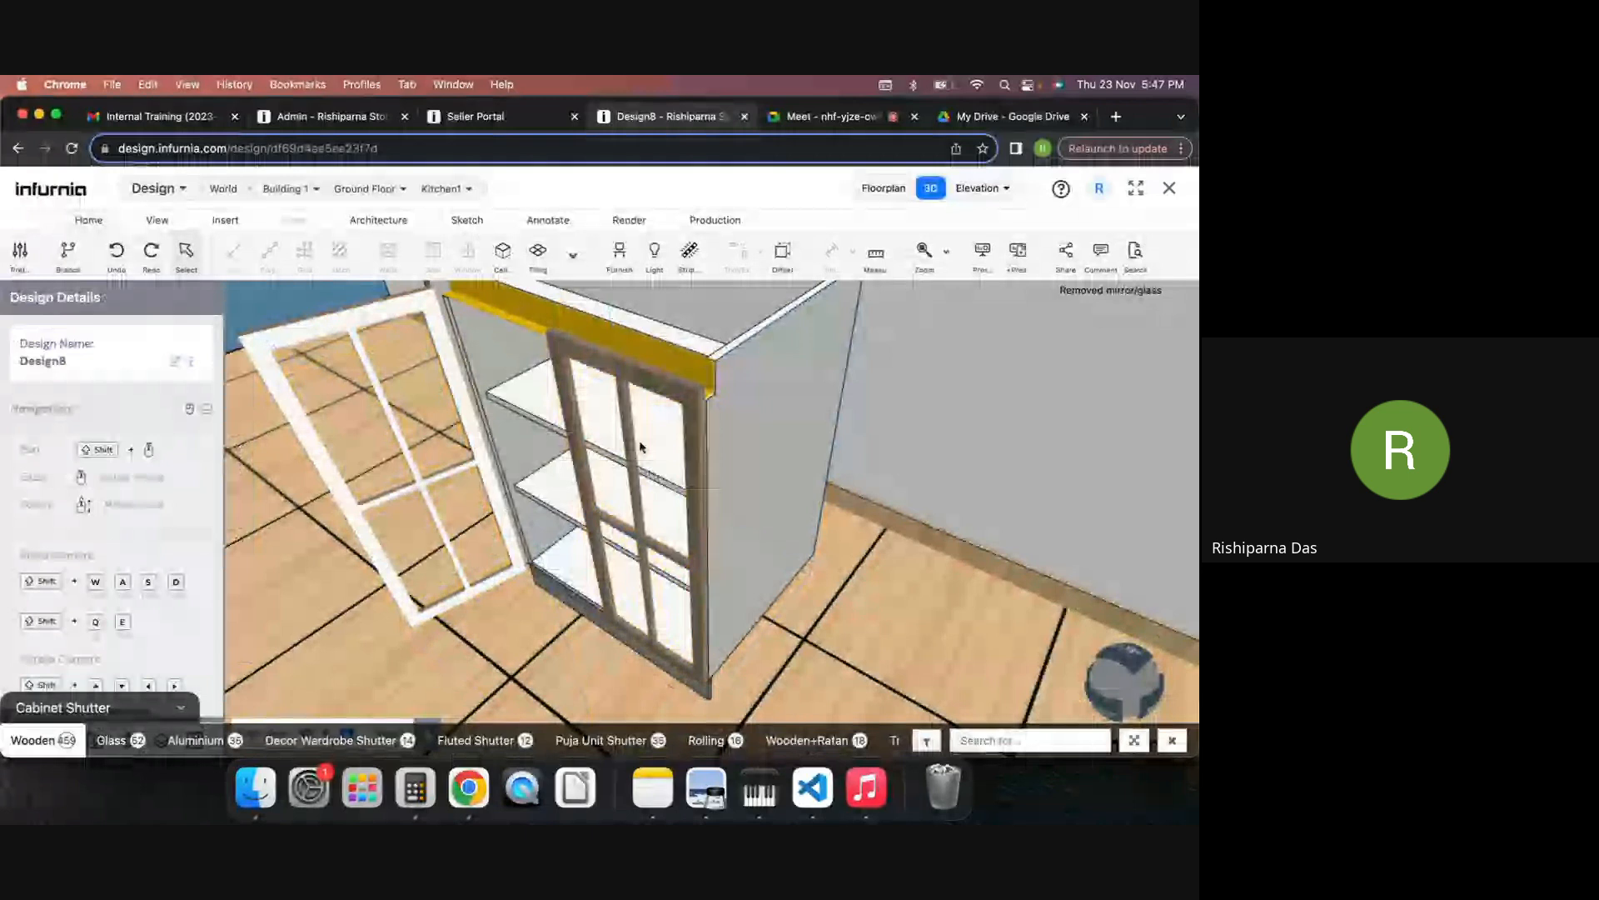
click(651, 497)
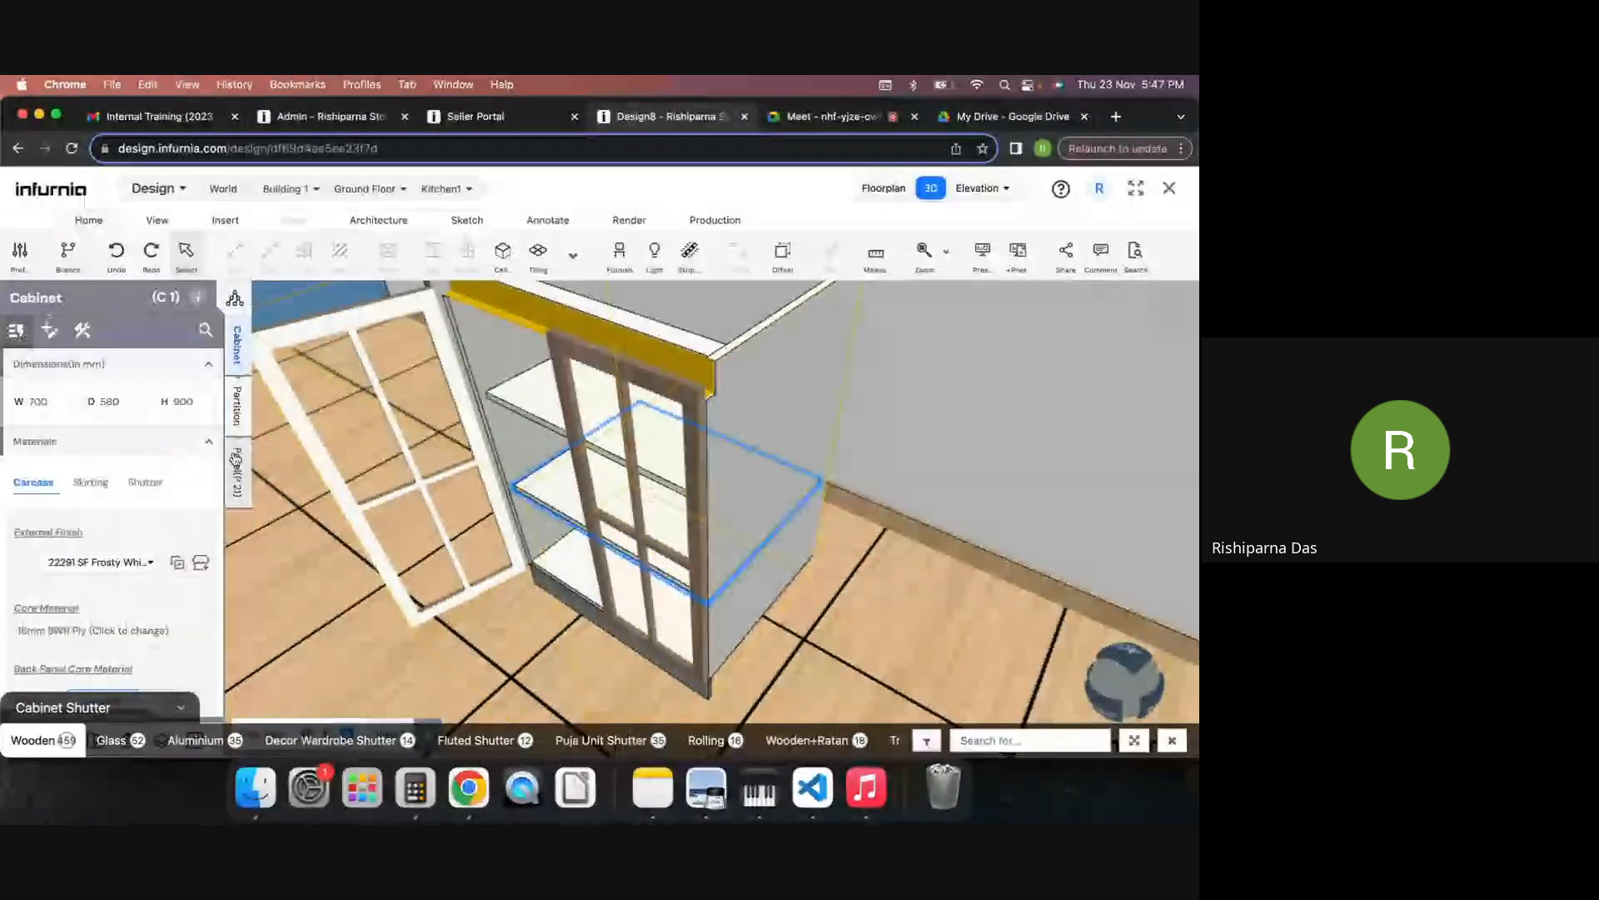
click(236, 460)
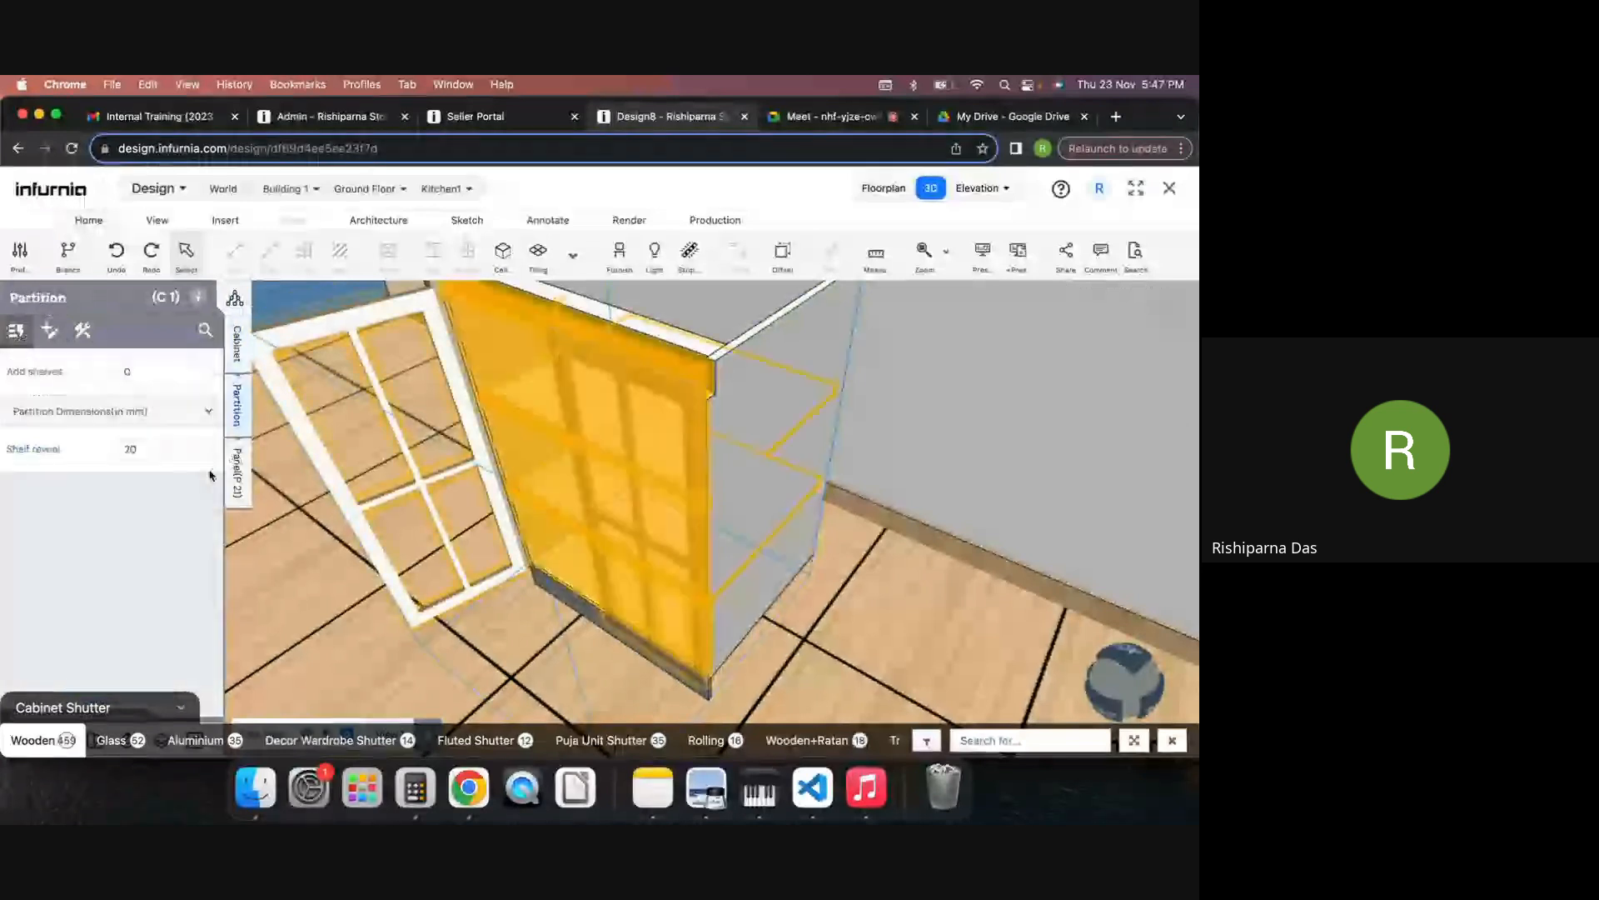
click(722, 485)
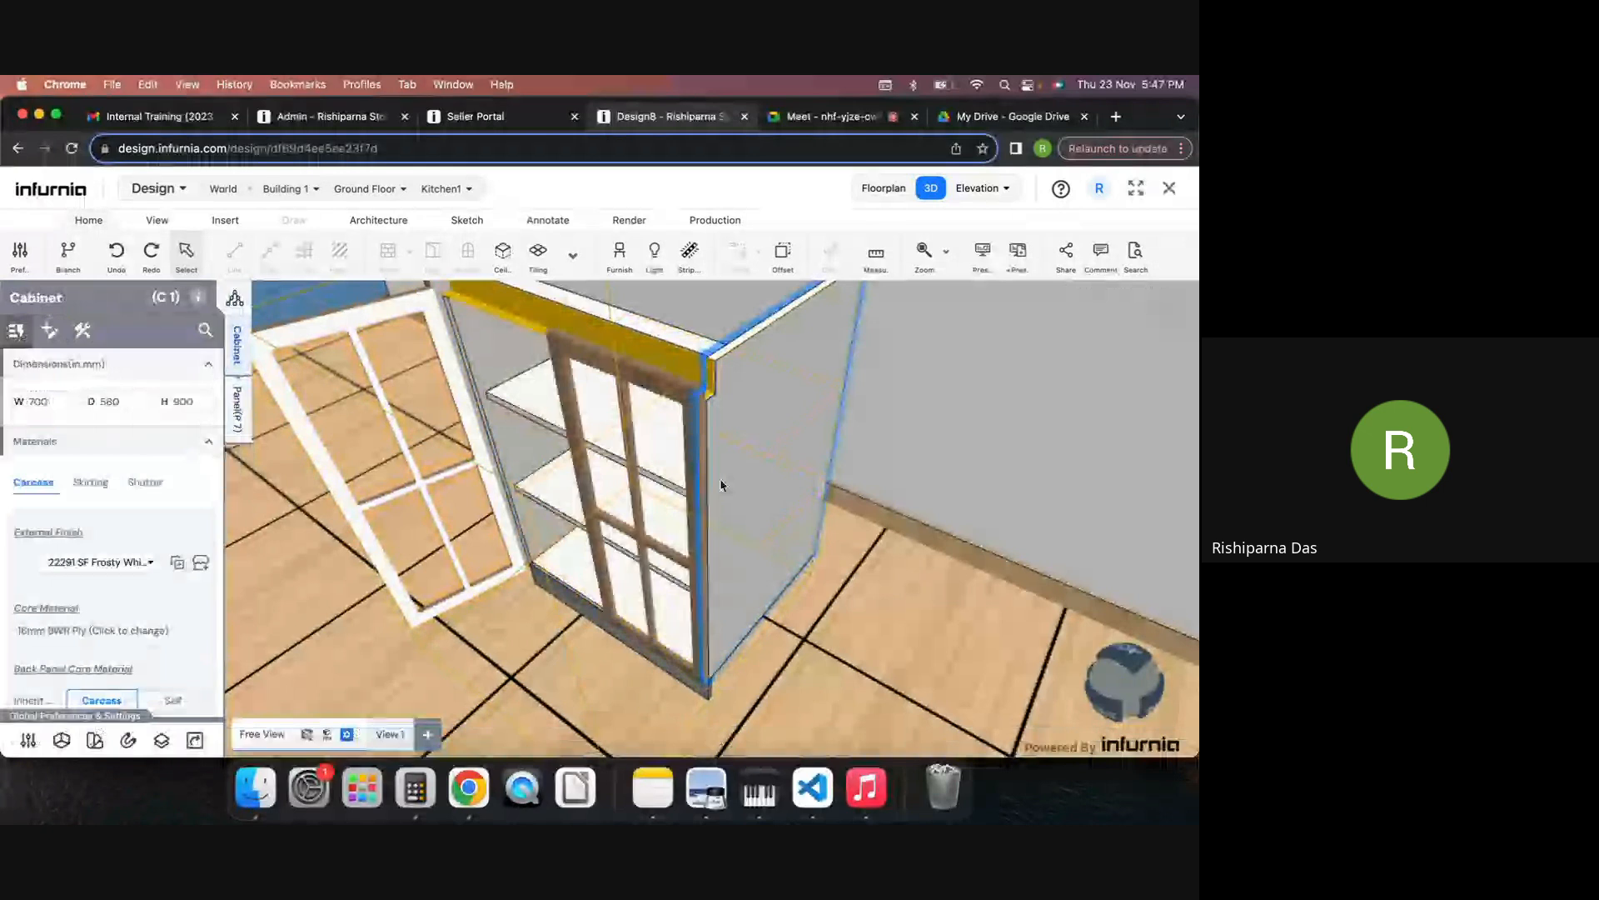
Step: Change the shutter design to the 200x600 Plain Shutter from the Wooden shutter library
click(635, 483)
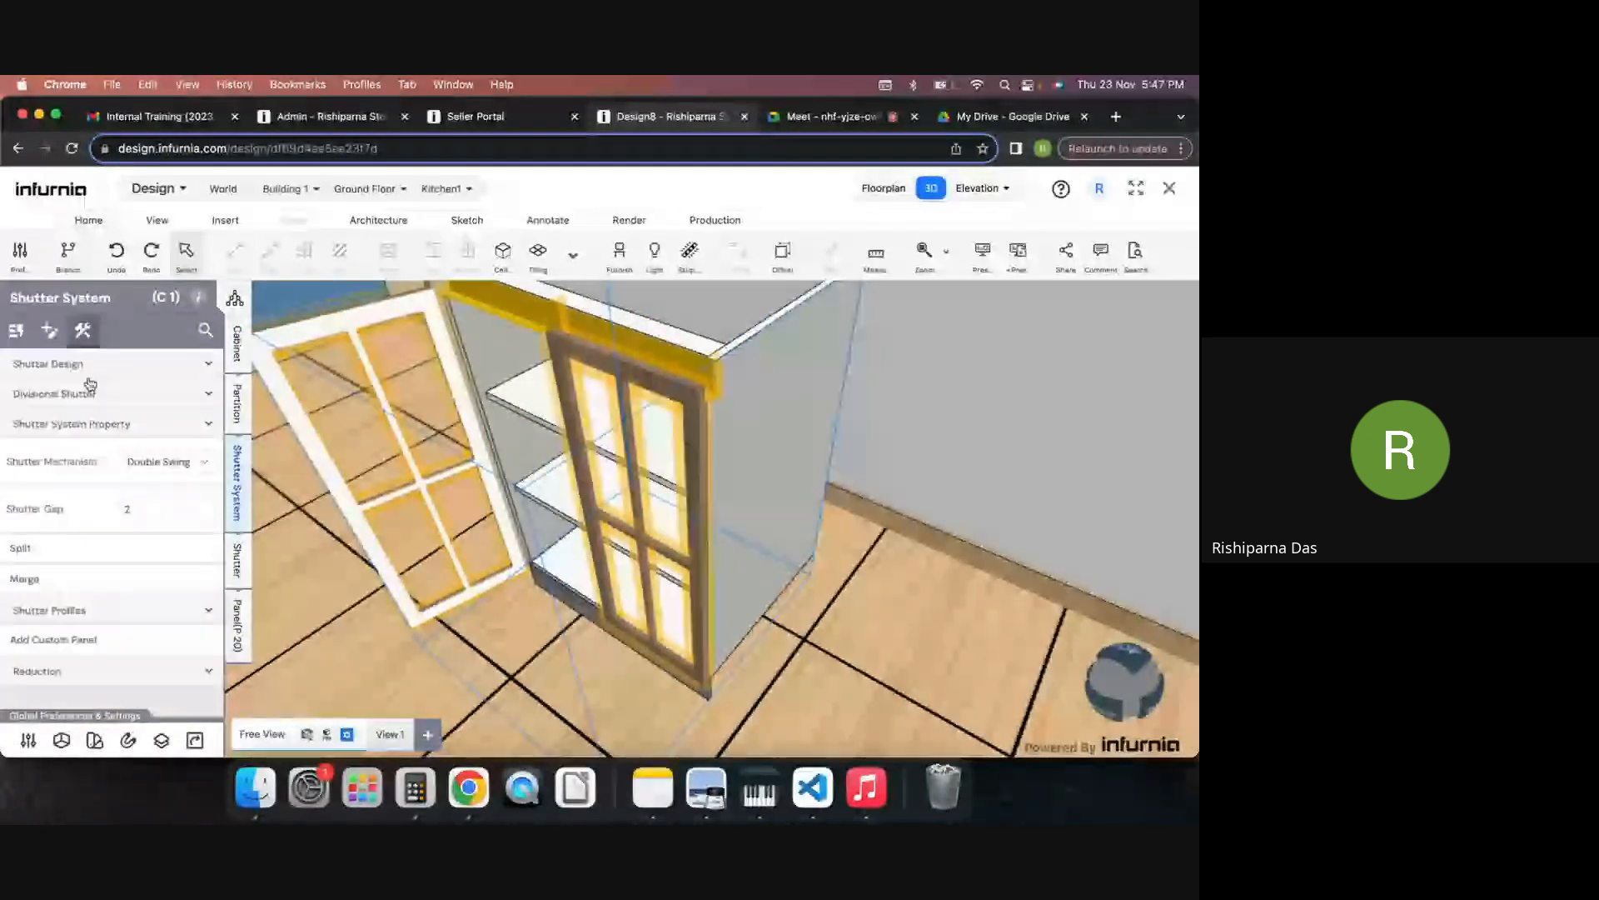
click(68, 367)
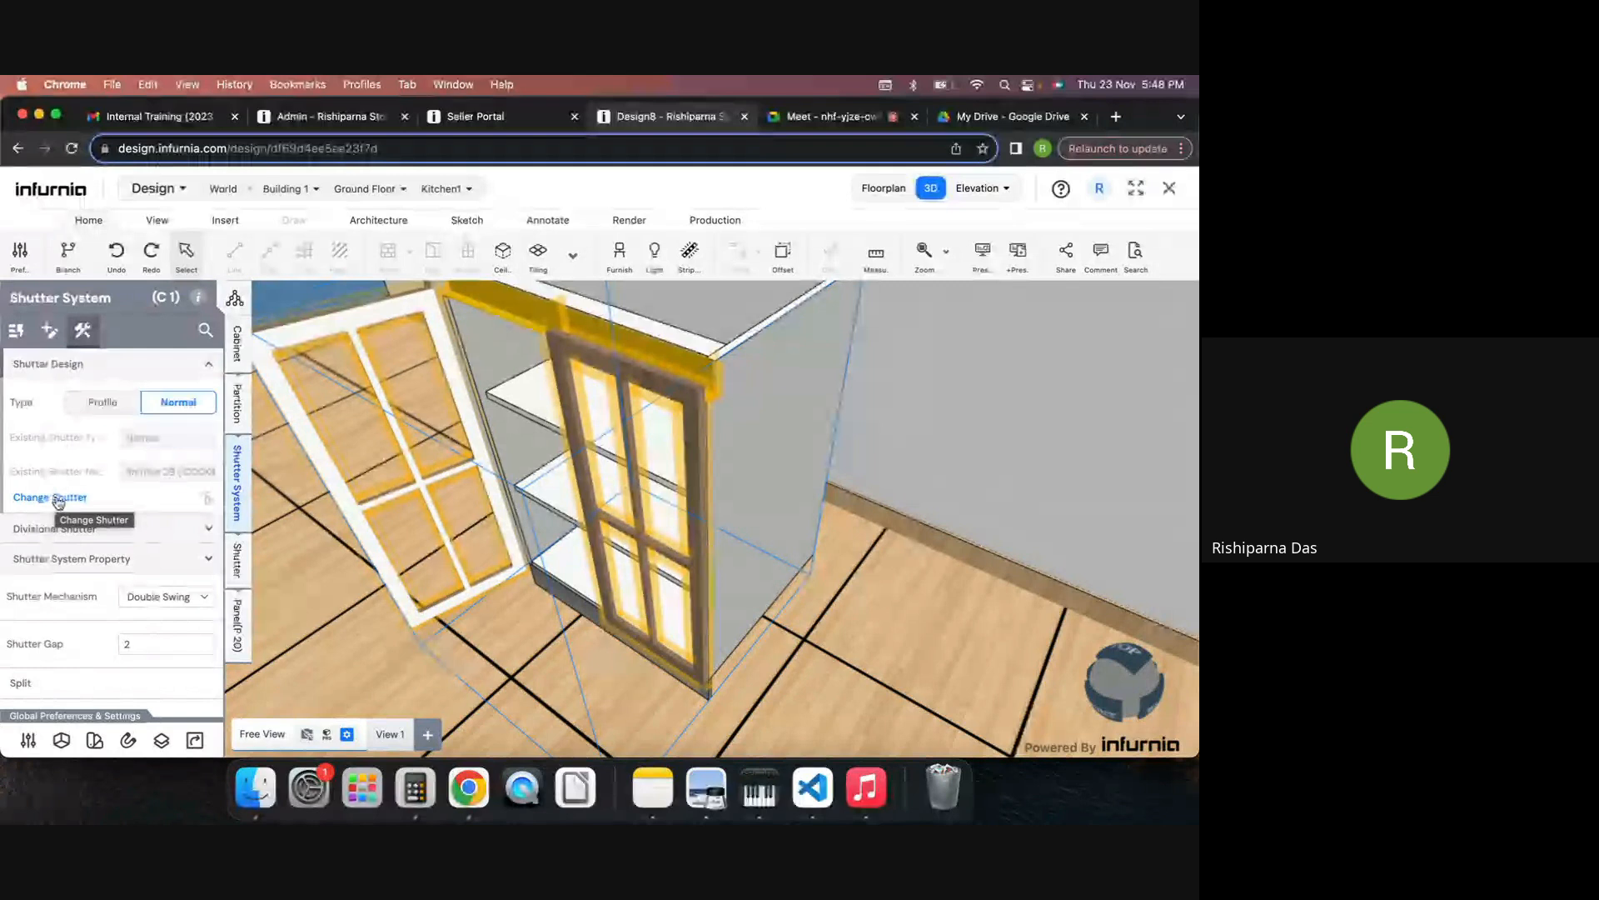
click(84, 532)
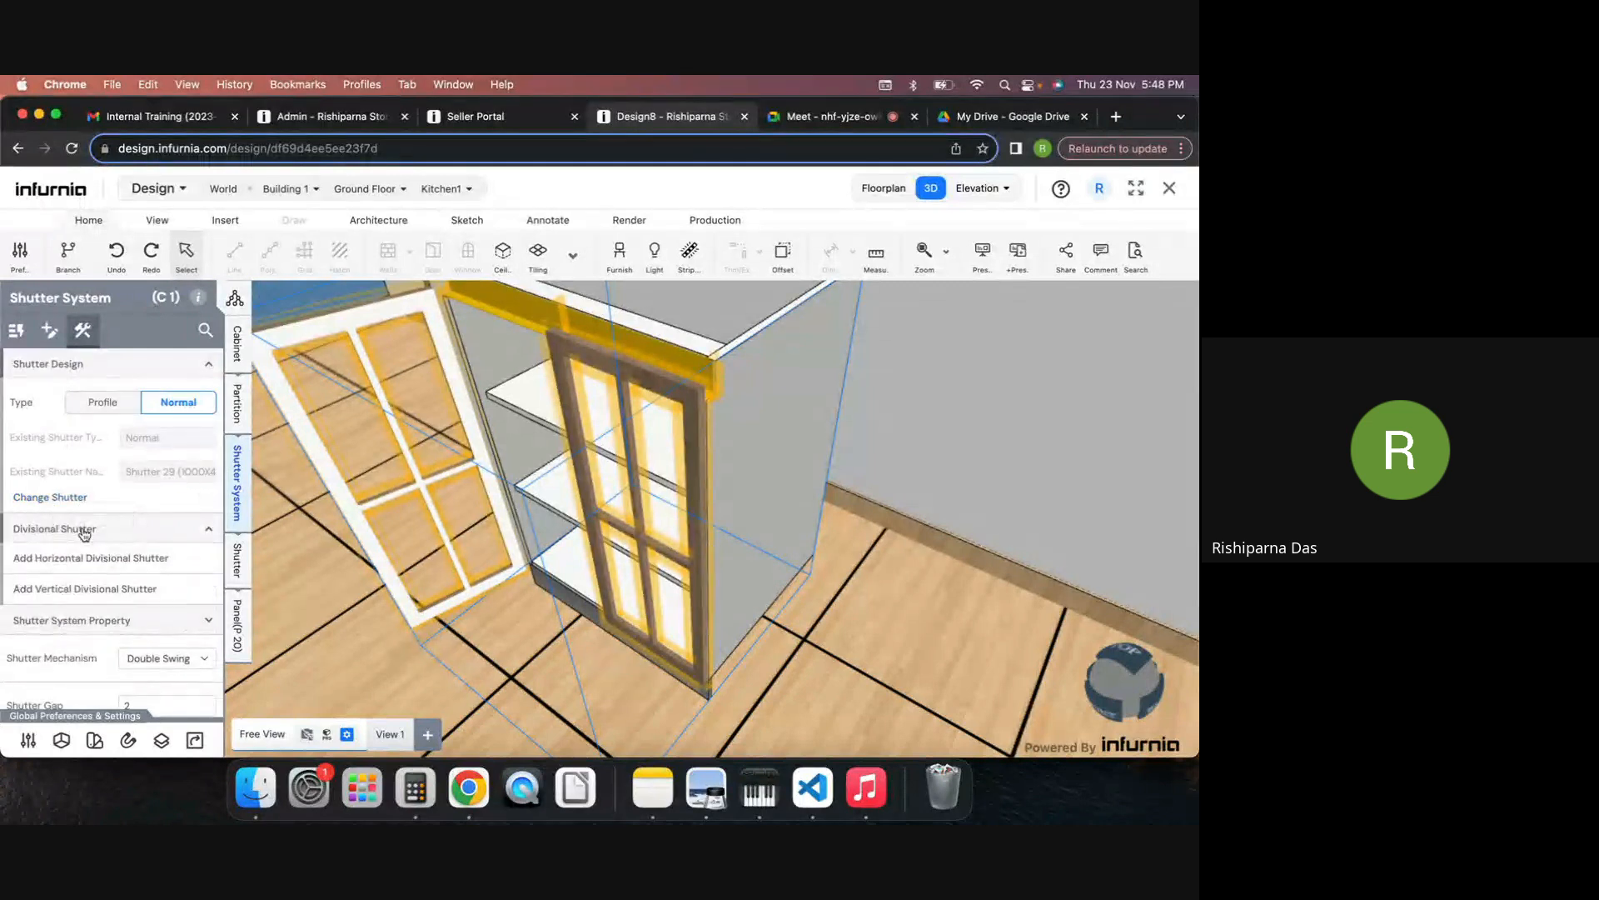
click(51, 498)
click(108, 645)
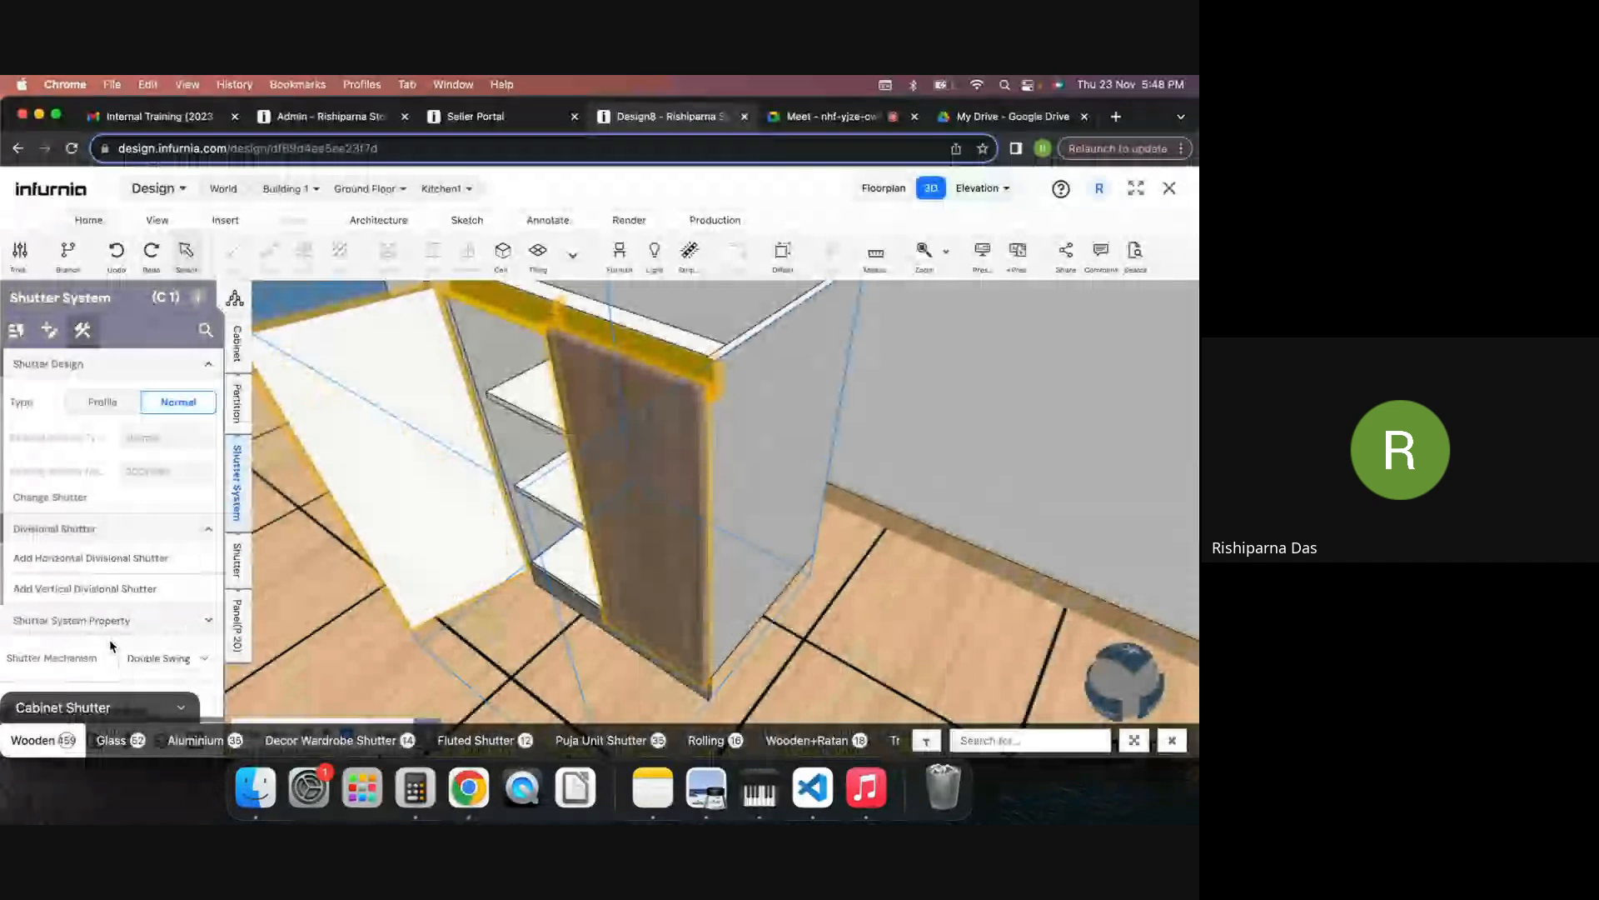
Step: Add a horizontal divisional shutter to the shutter system and inspect the split from the front corner
click(97, 560)
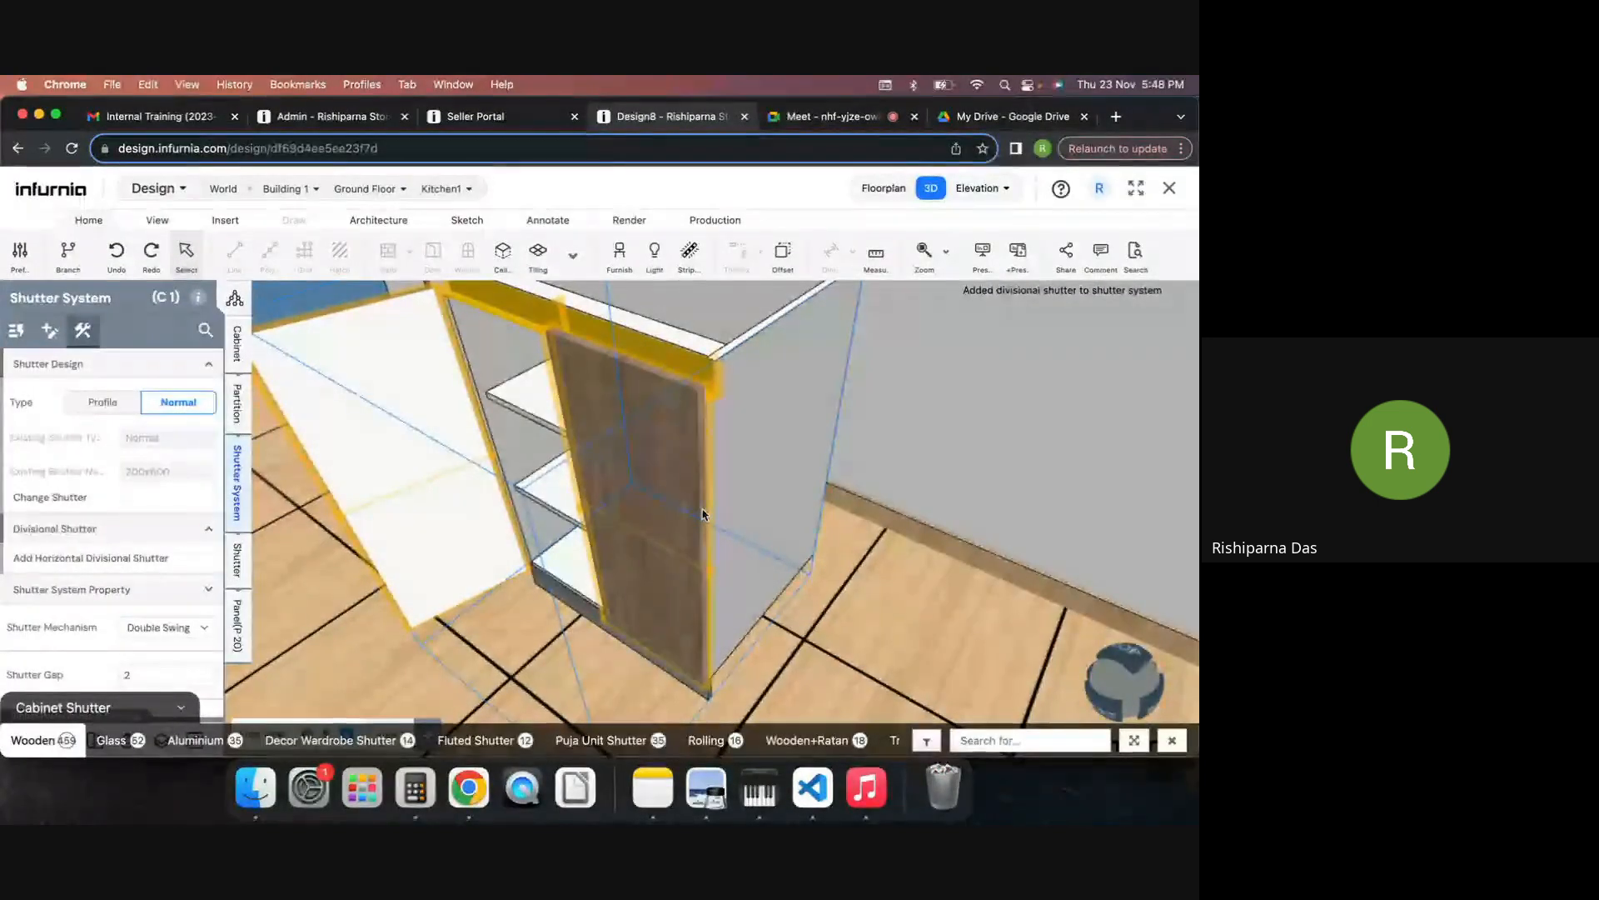
scroll(647, 558, up, 3)
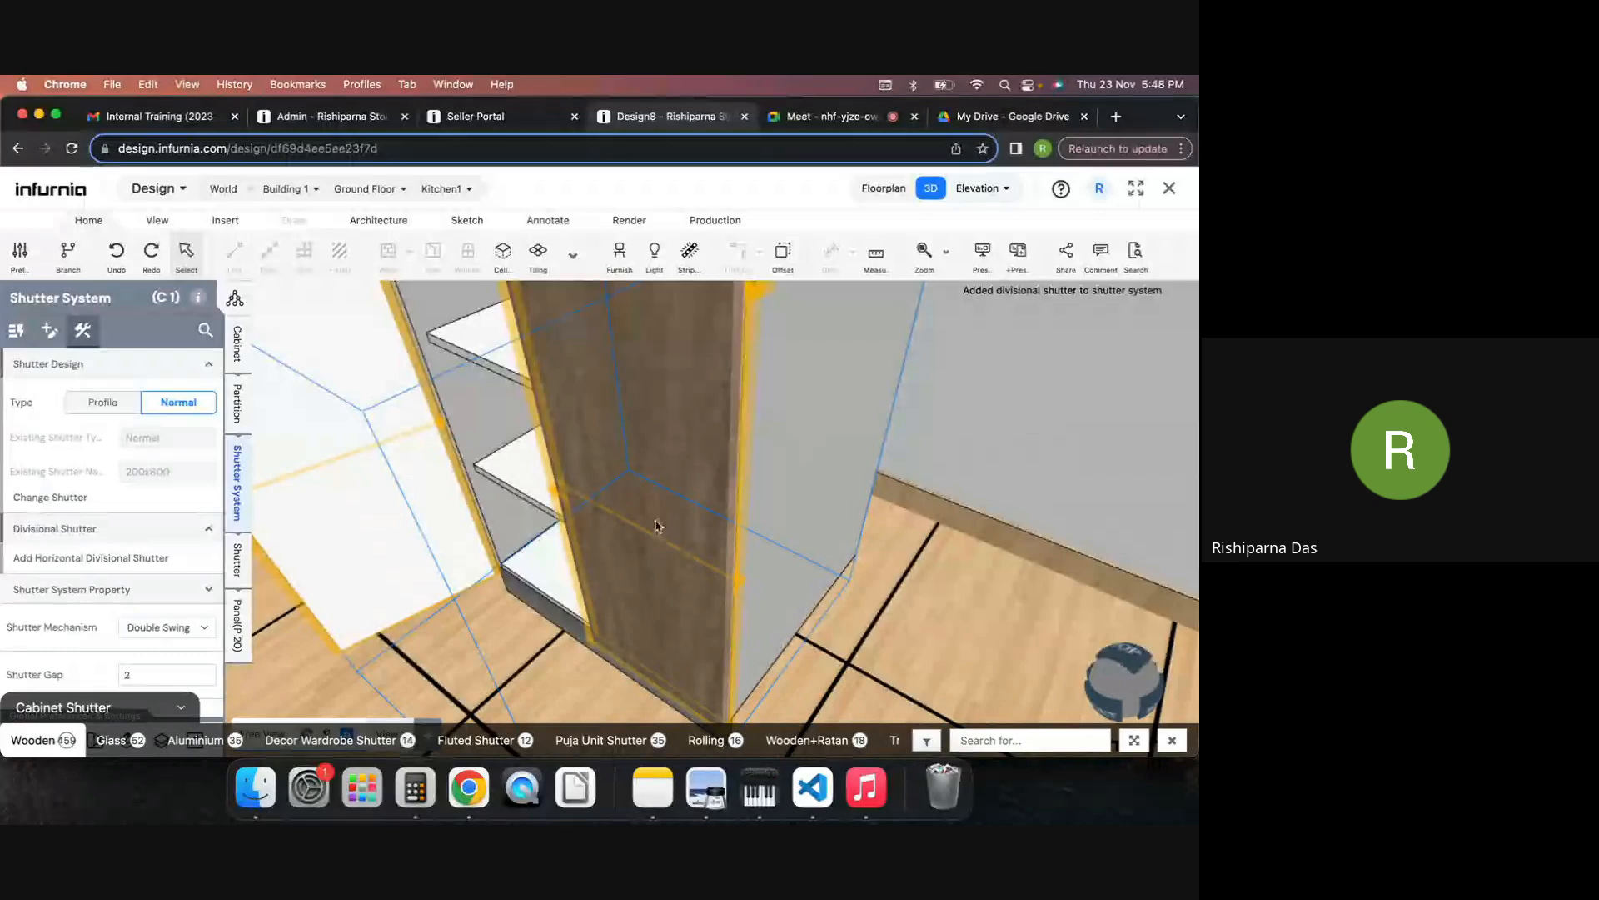
scroll(912, 612, down, 5)
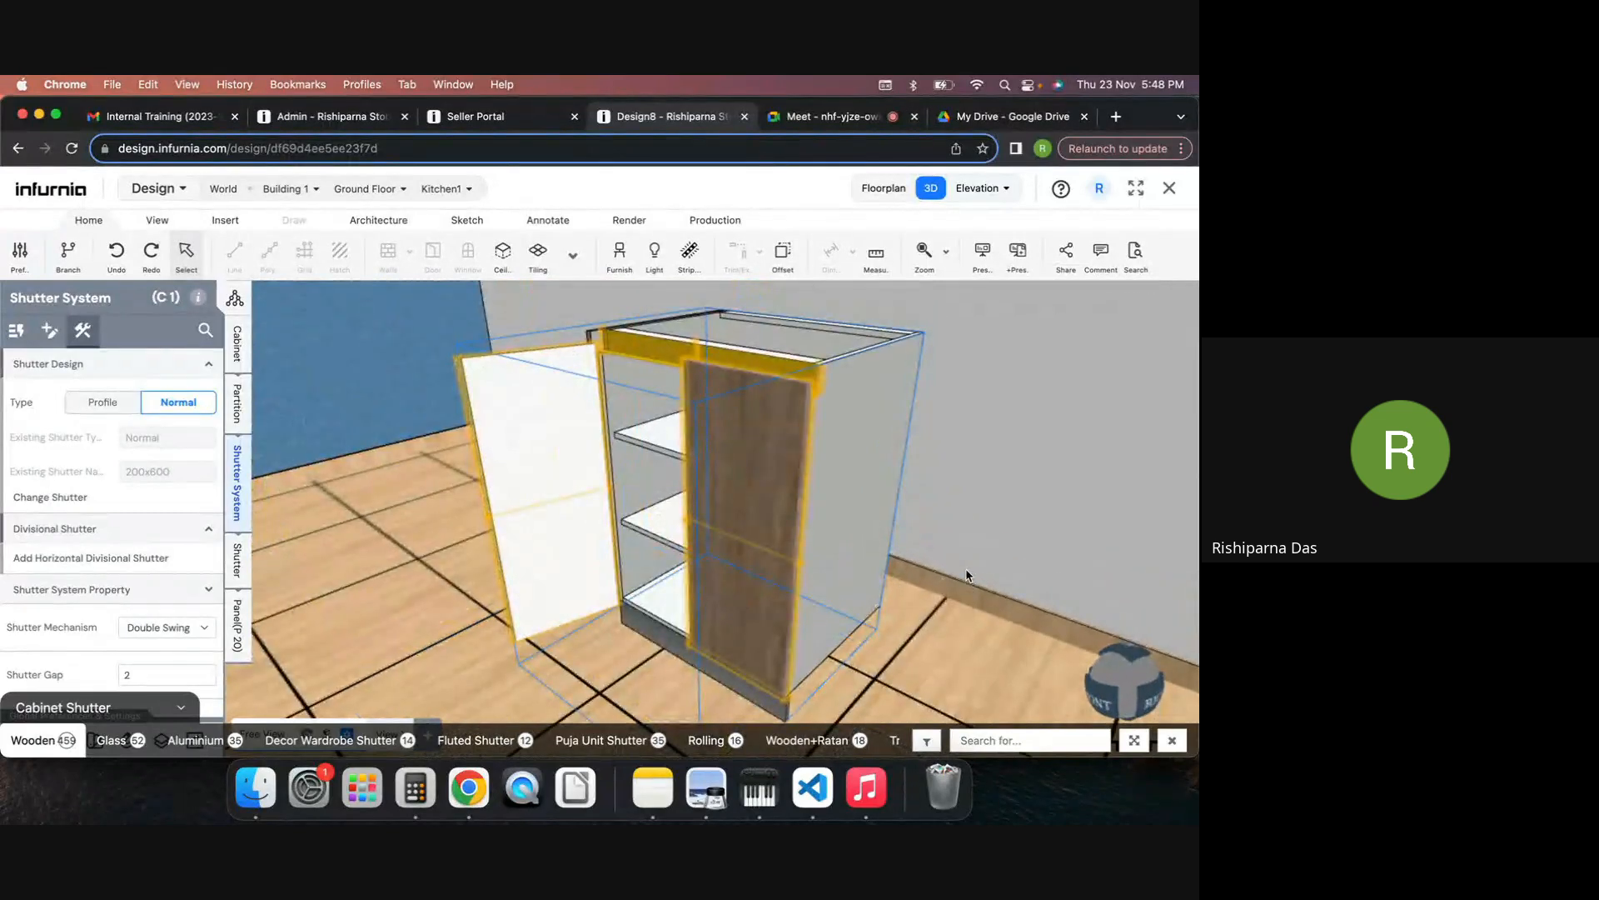
drag(966, 576, 958, 540)
Step: Set the right shutter's upper panel to the Self material source and give it the American Maple veneer as external finish
click(744, 527)
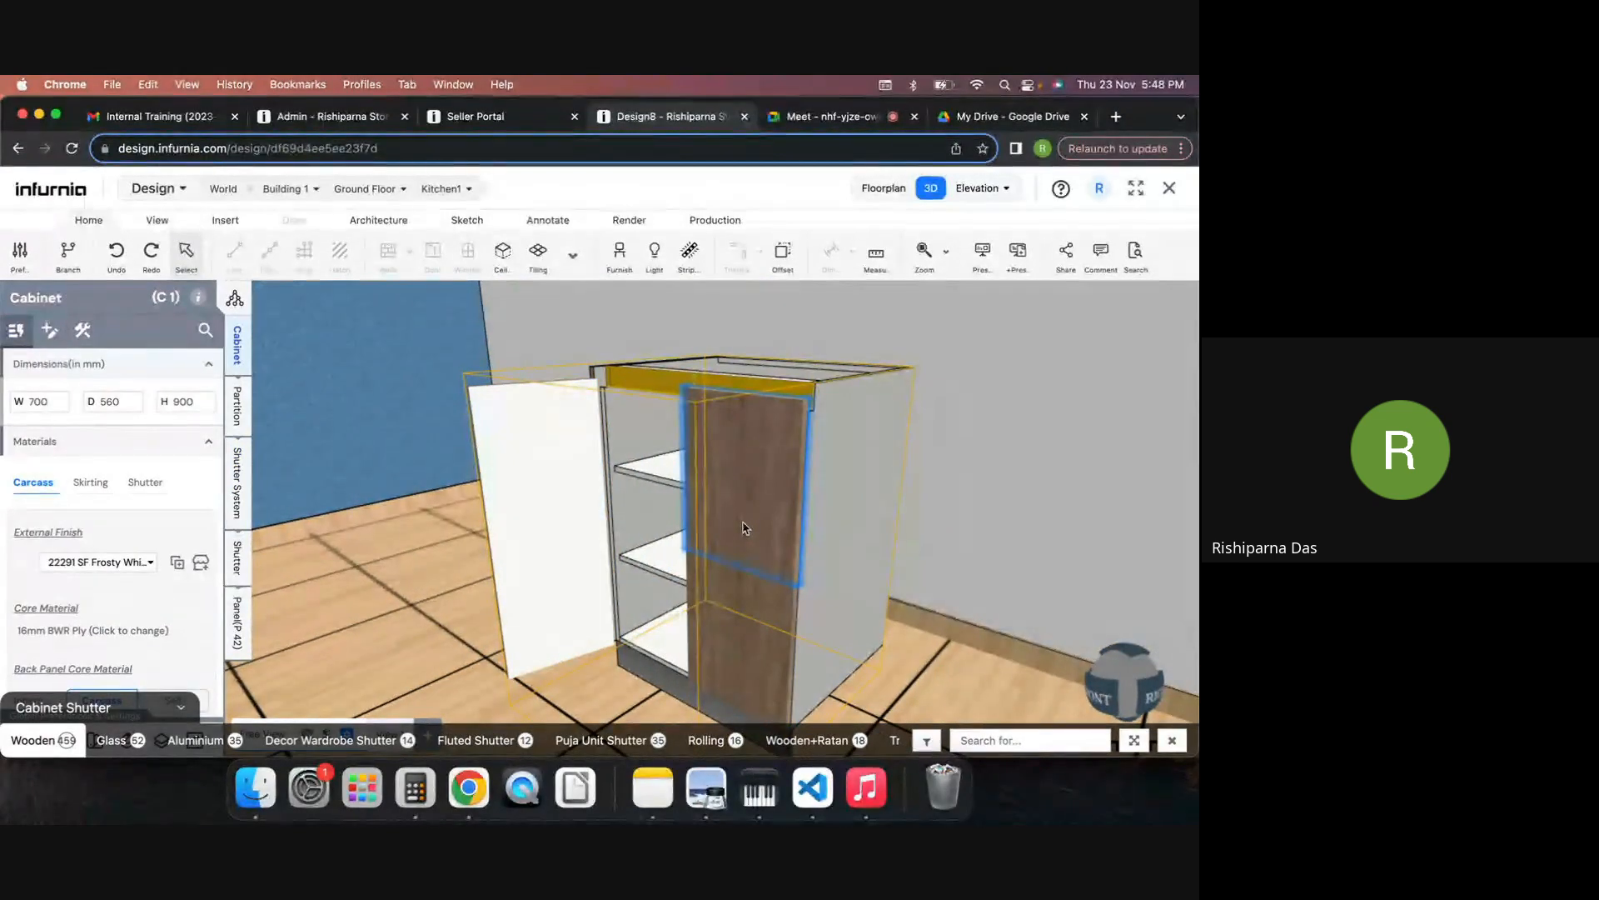
click(236, 620)
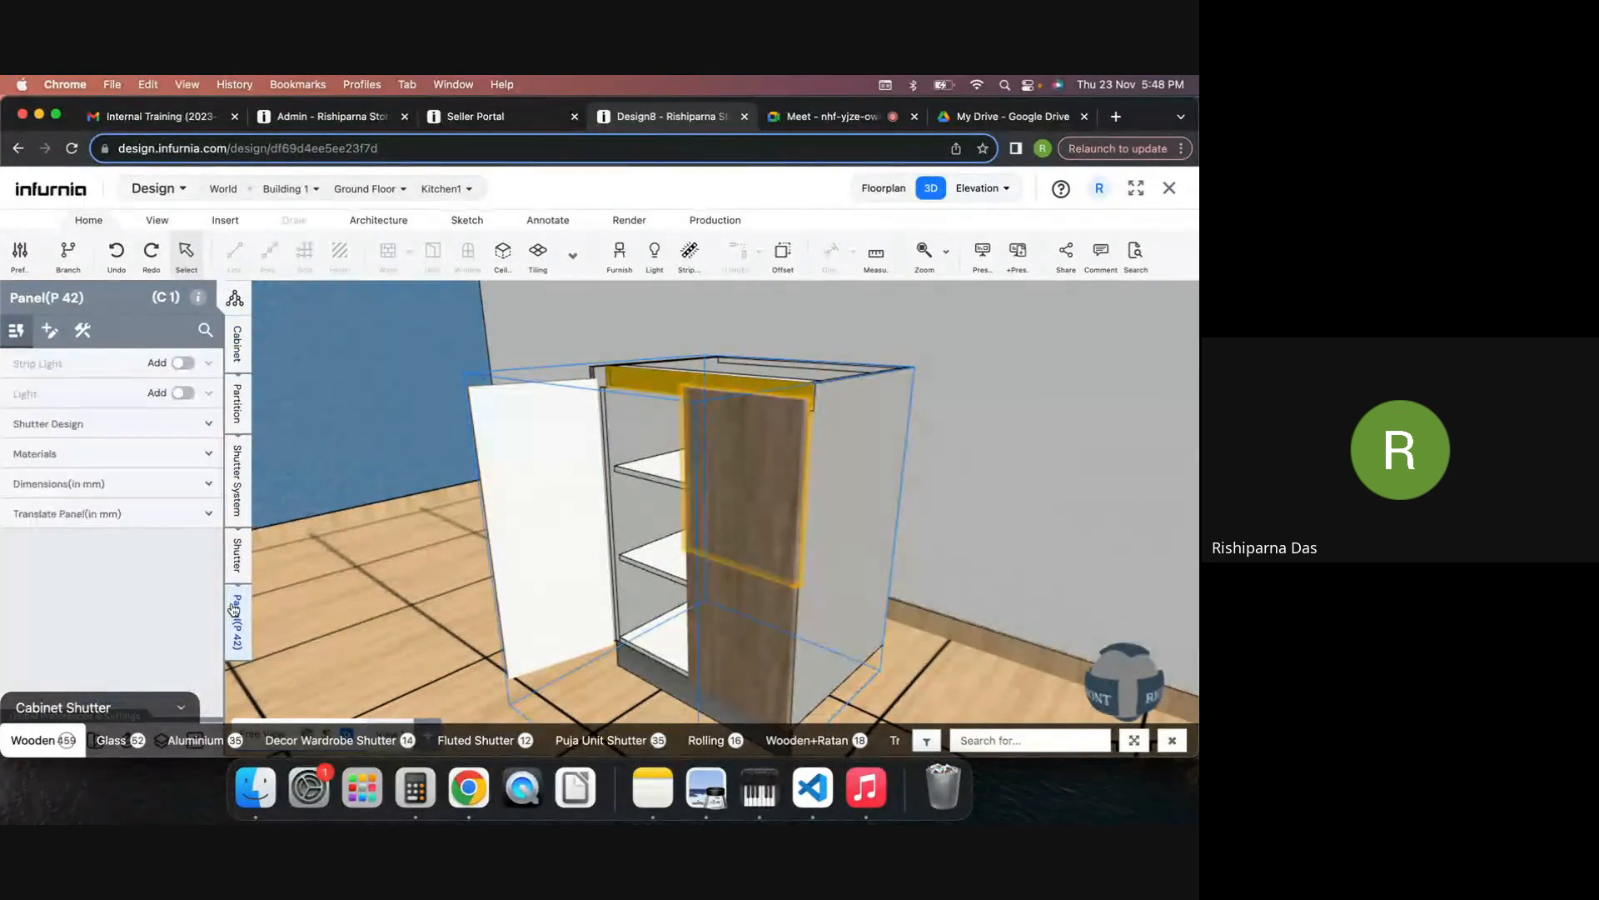
click(76, 459)
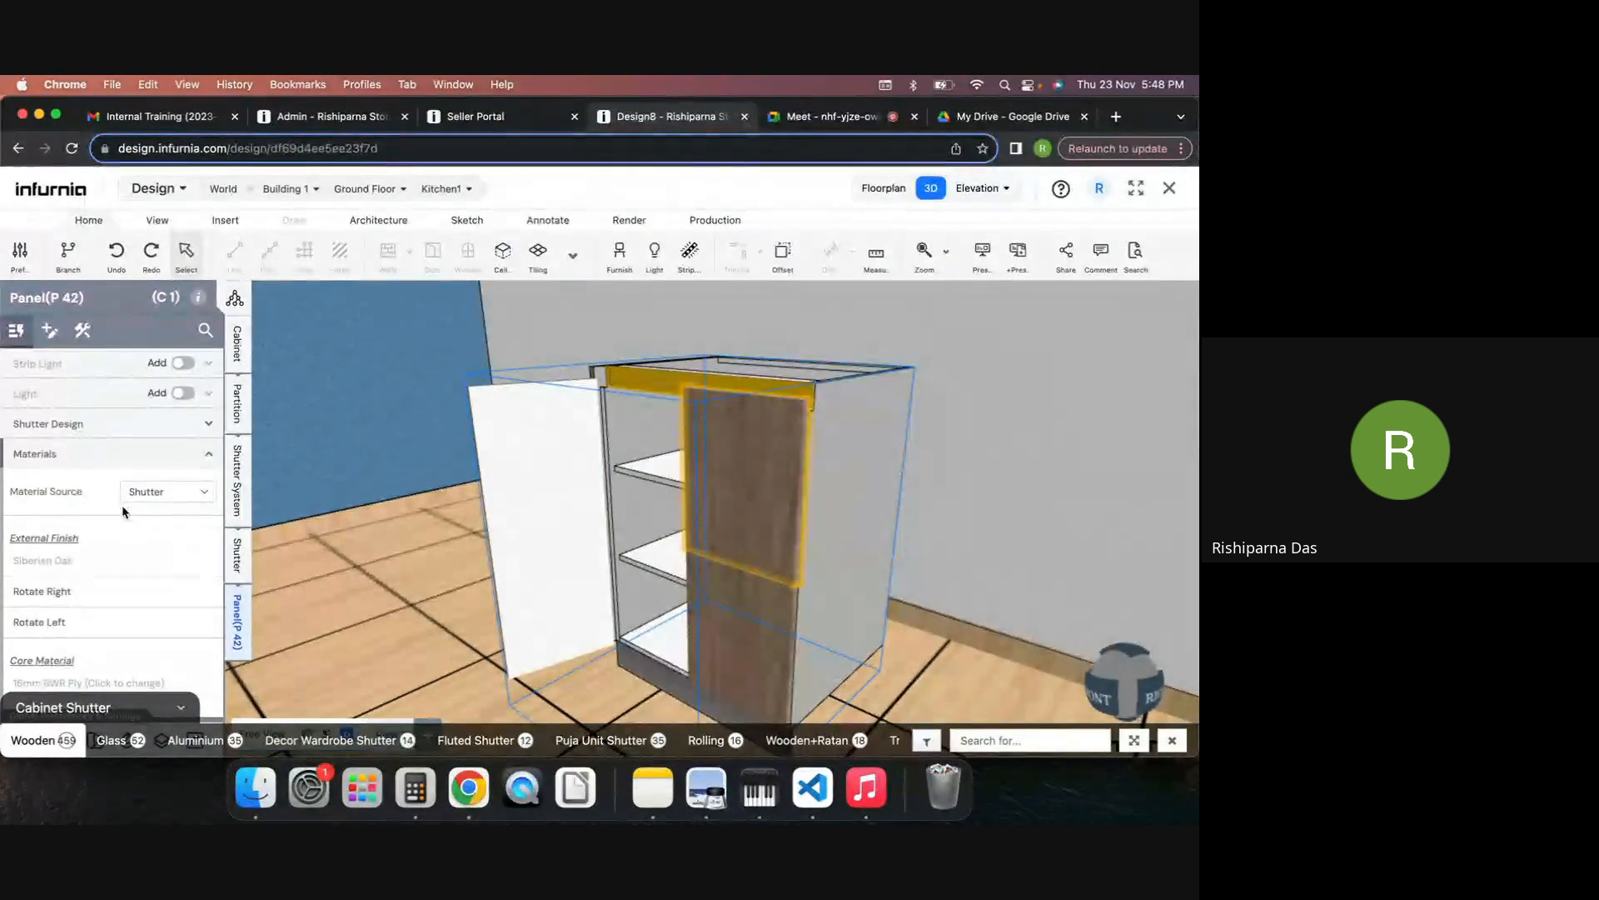
scroll(112, 512, down, 1)
scroll(165, 492, down, 5)
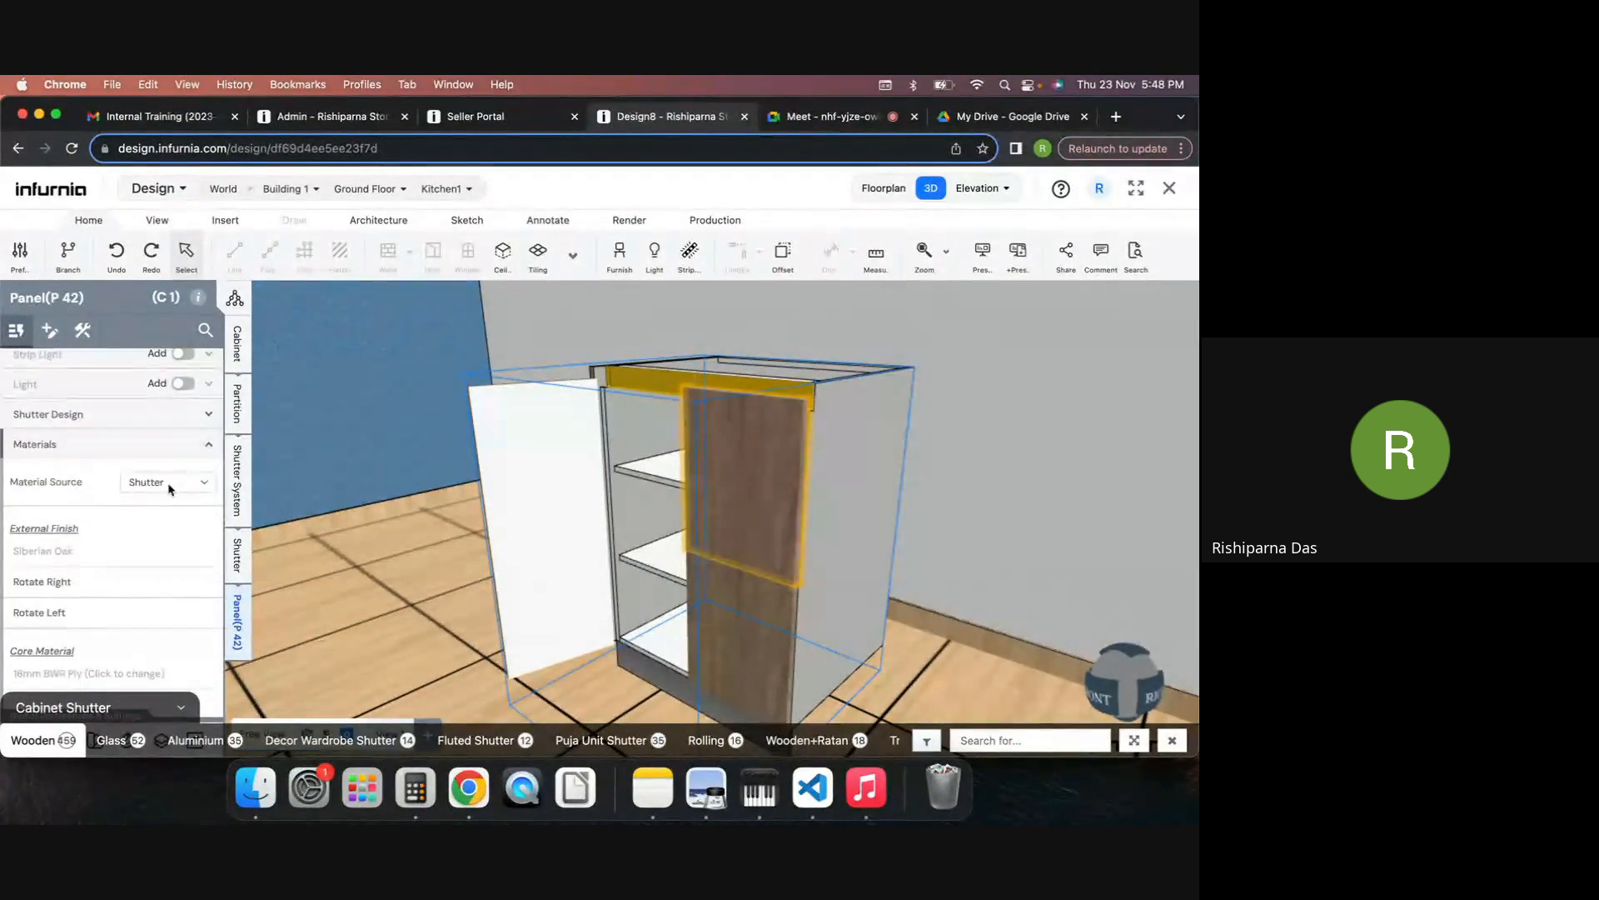
scroll(108, 516, up, 5)
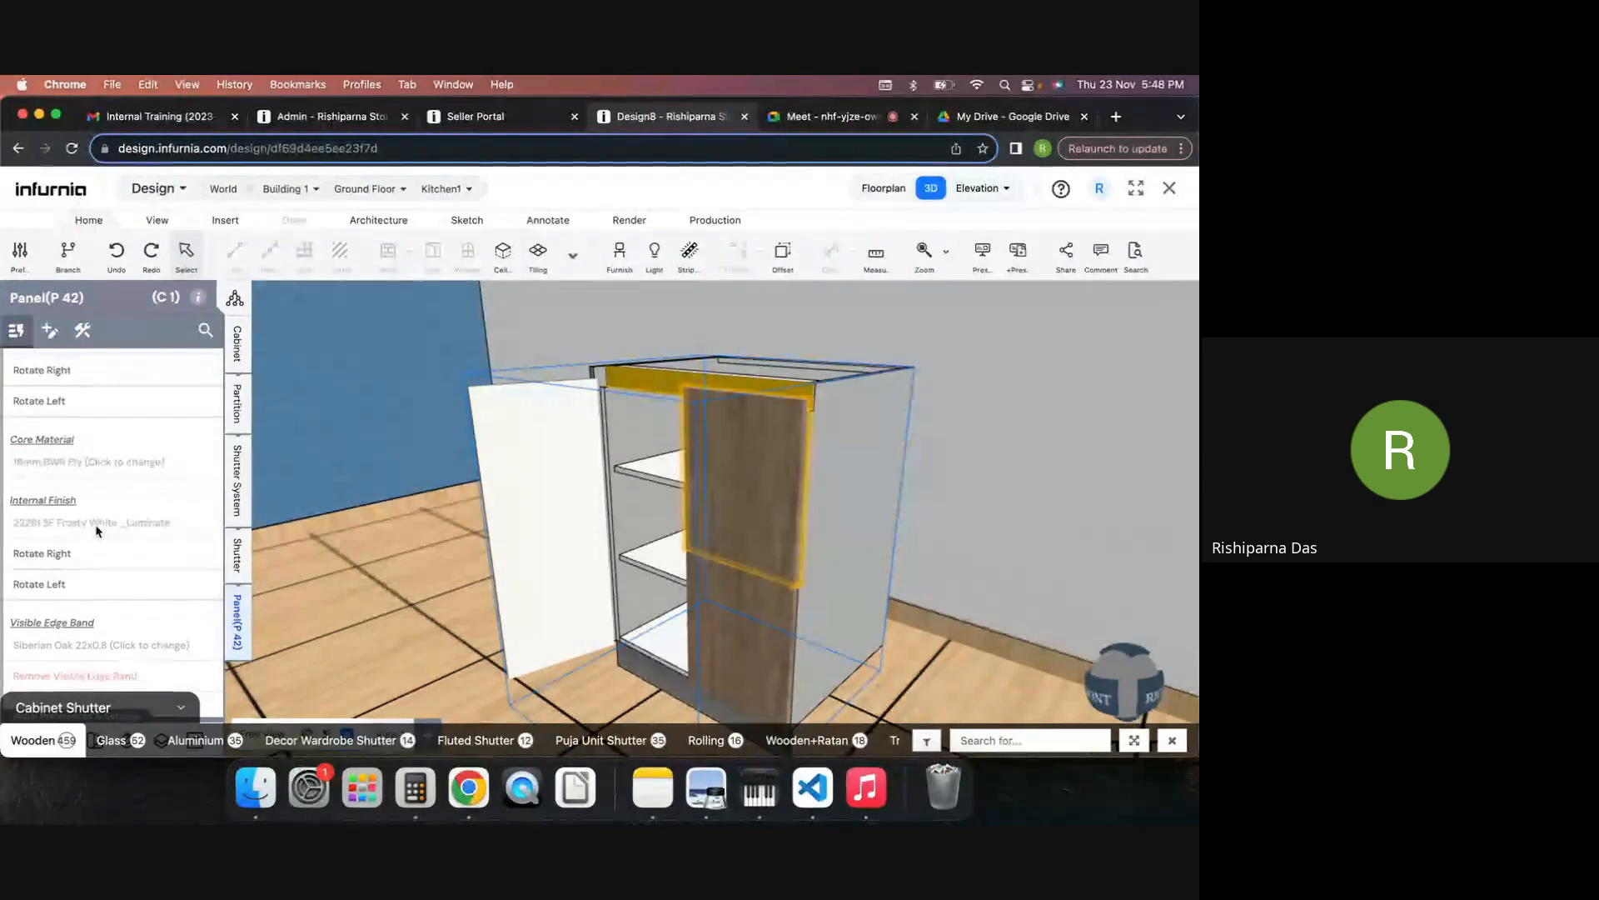
click(154, 494)
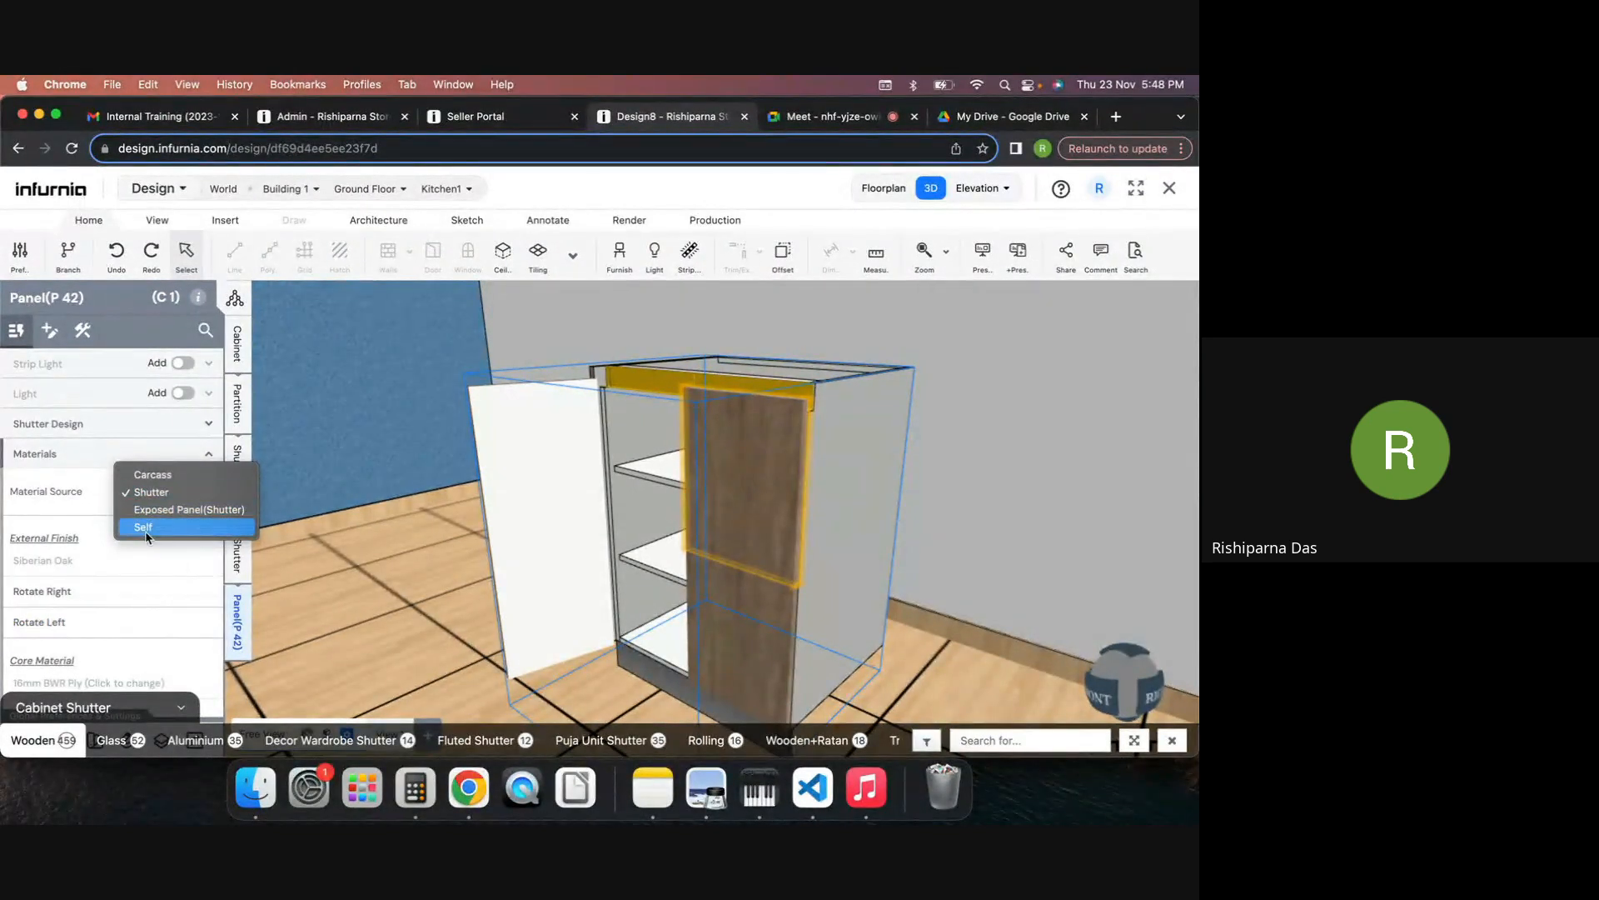
click(145, 527)
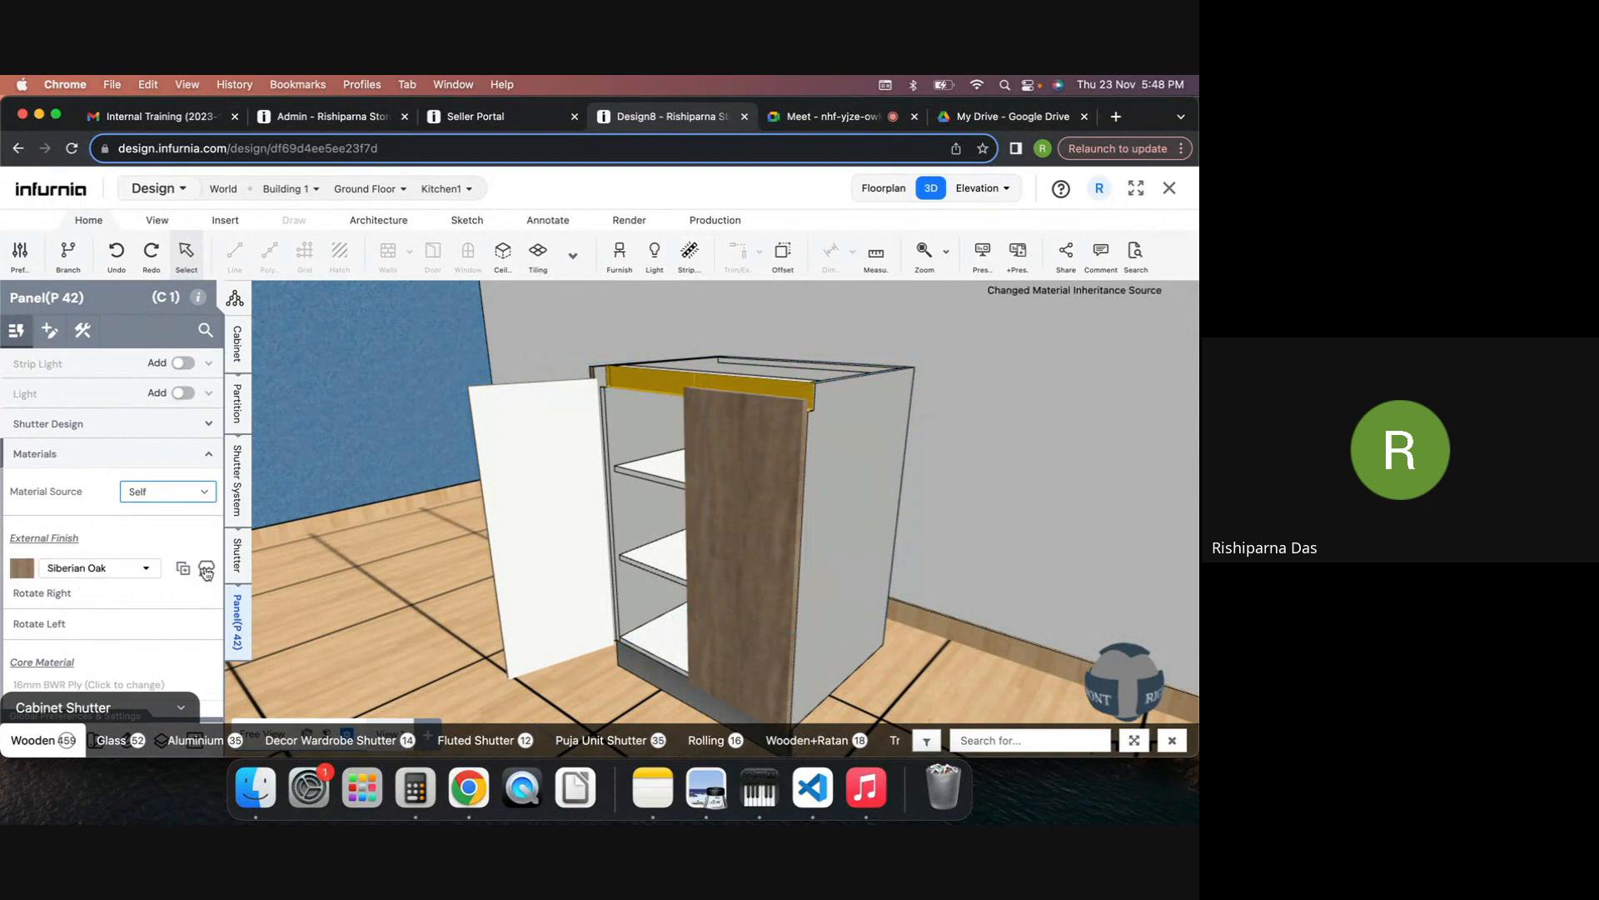
click(206, 570)
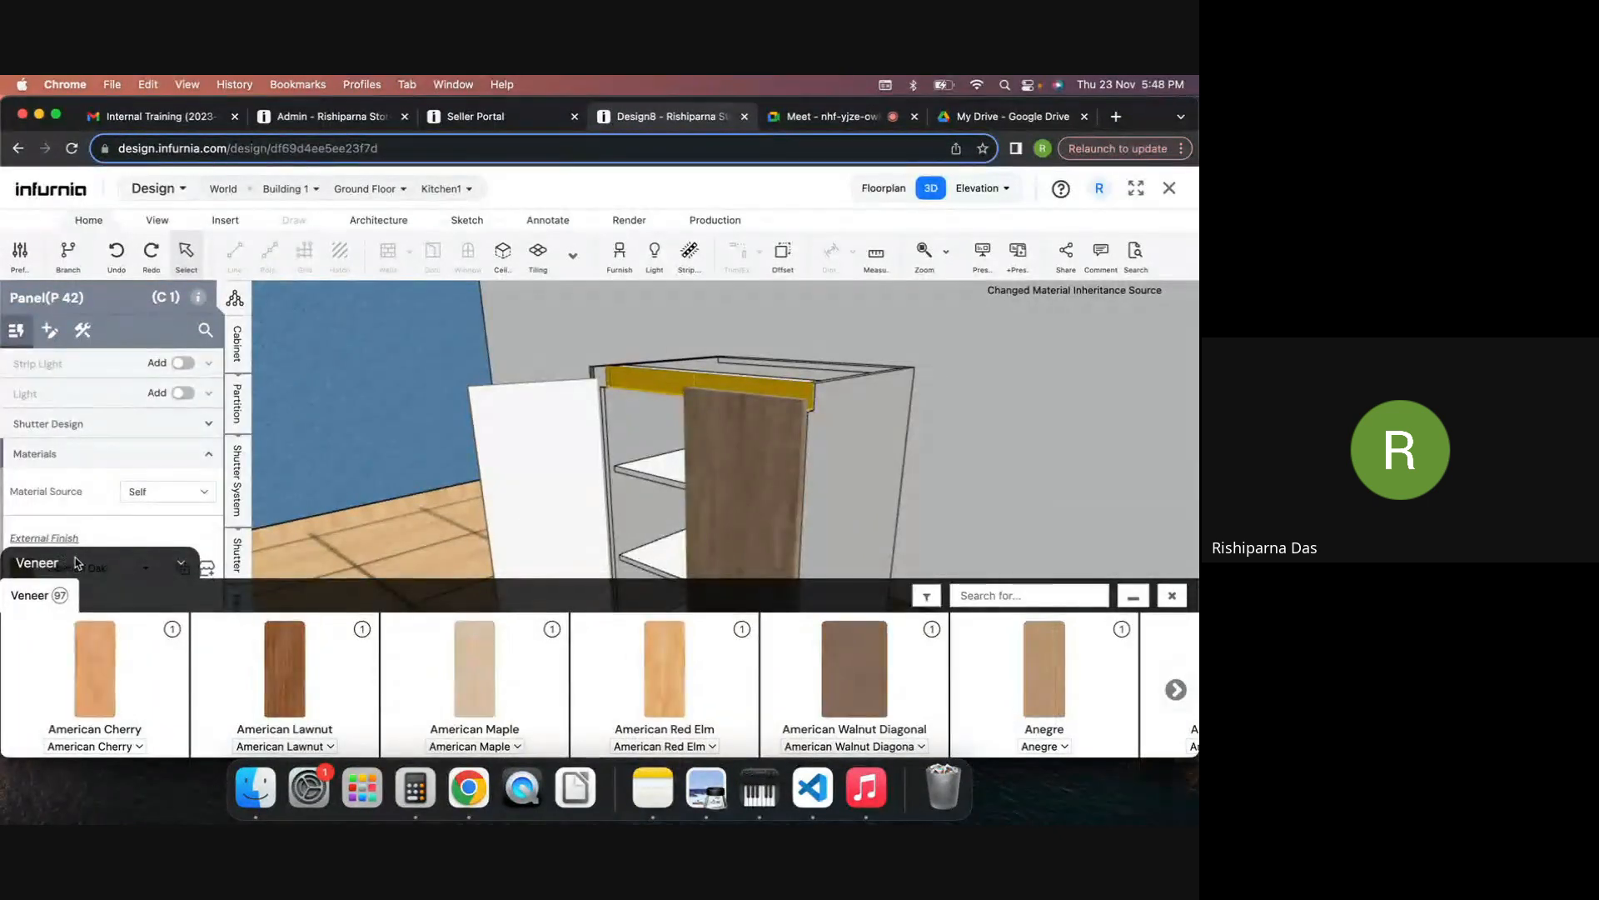
click(487, 667)
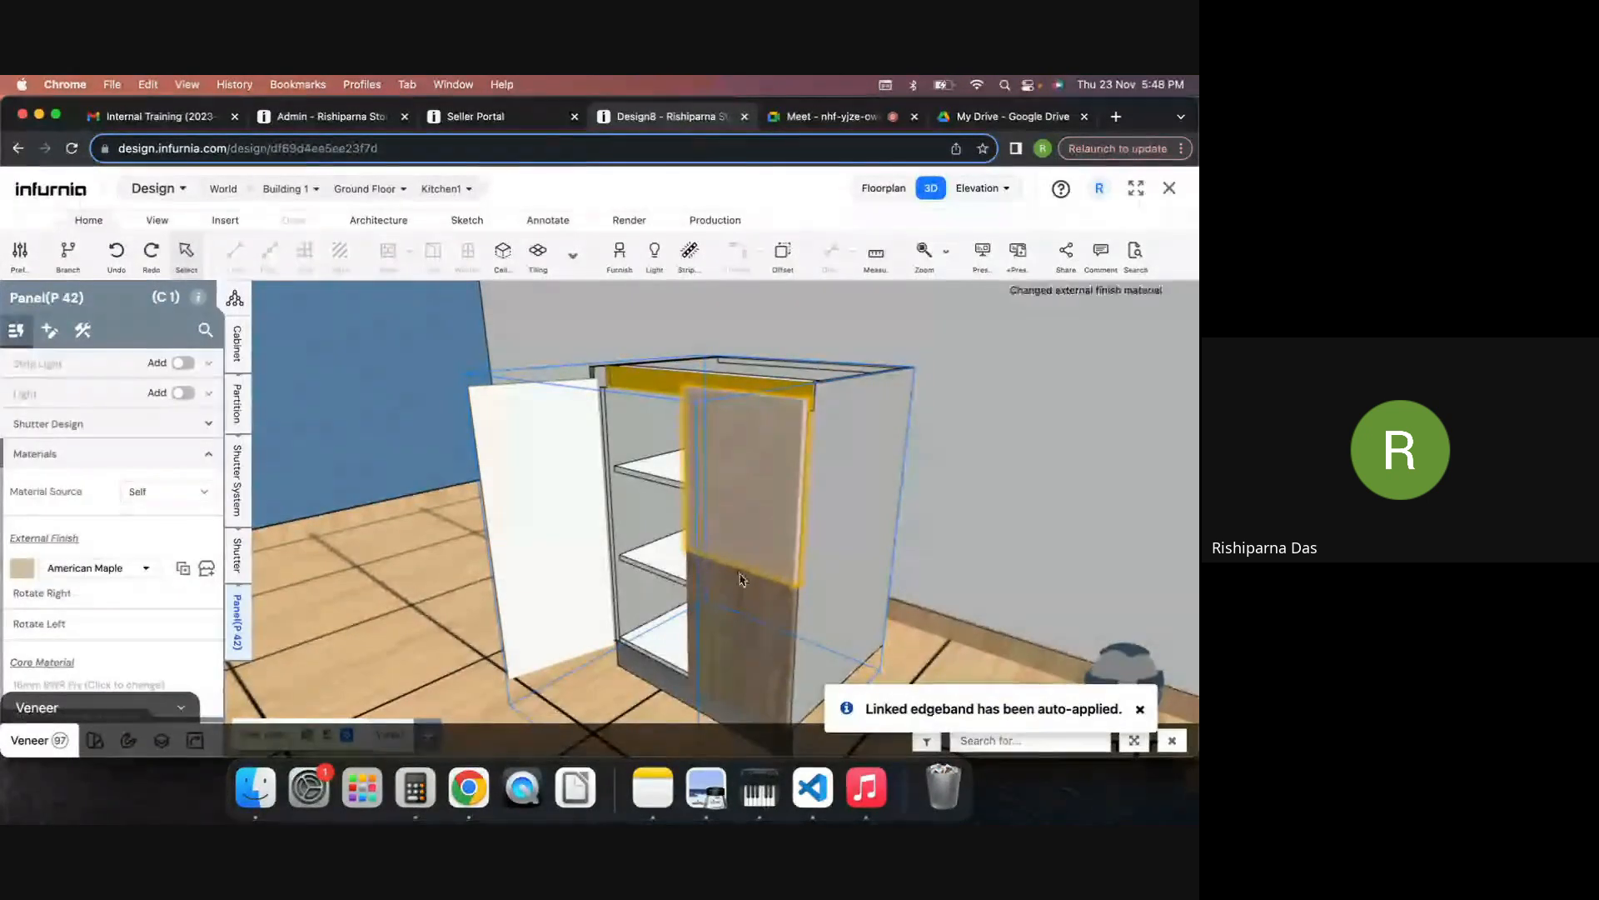
Step: Set the material source of the right shutter's upper panel to Carcass
click(171, 494)
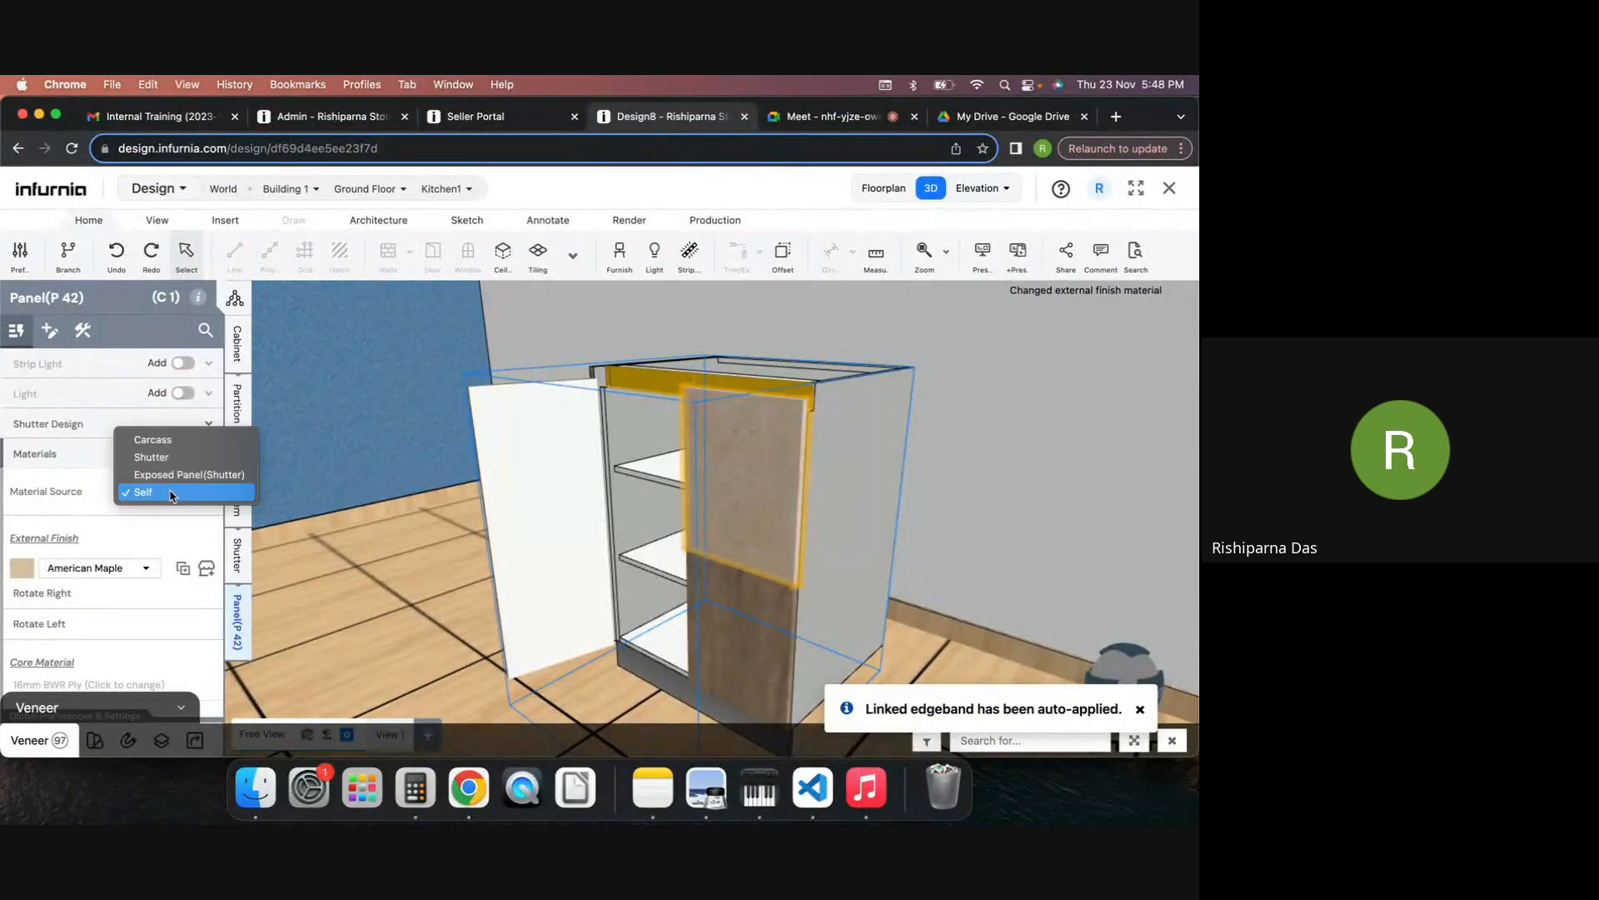
click(165, 440)
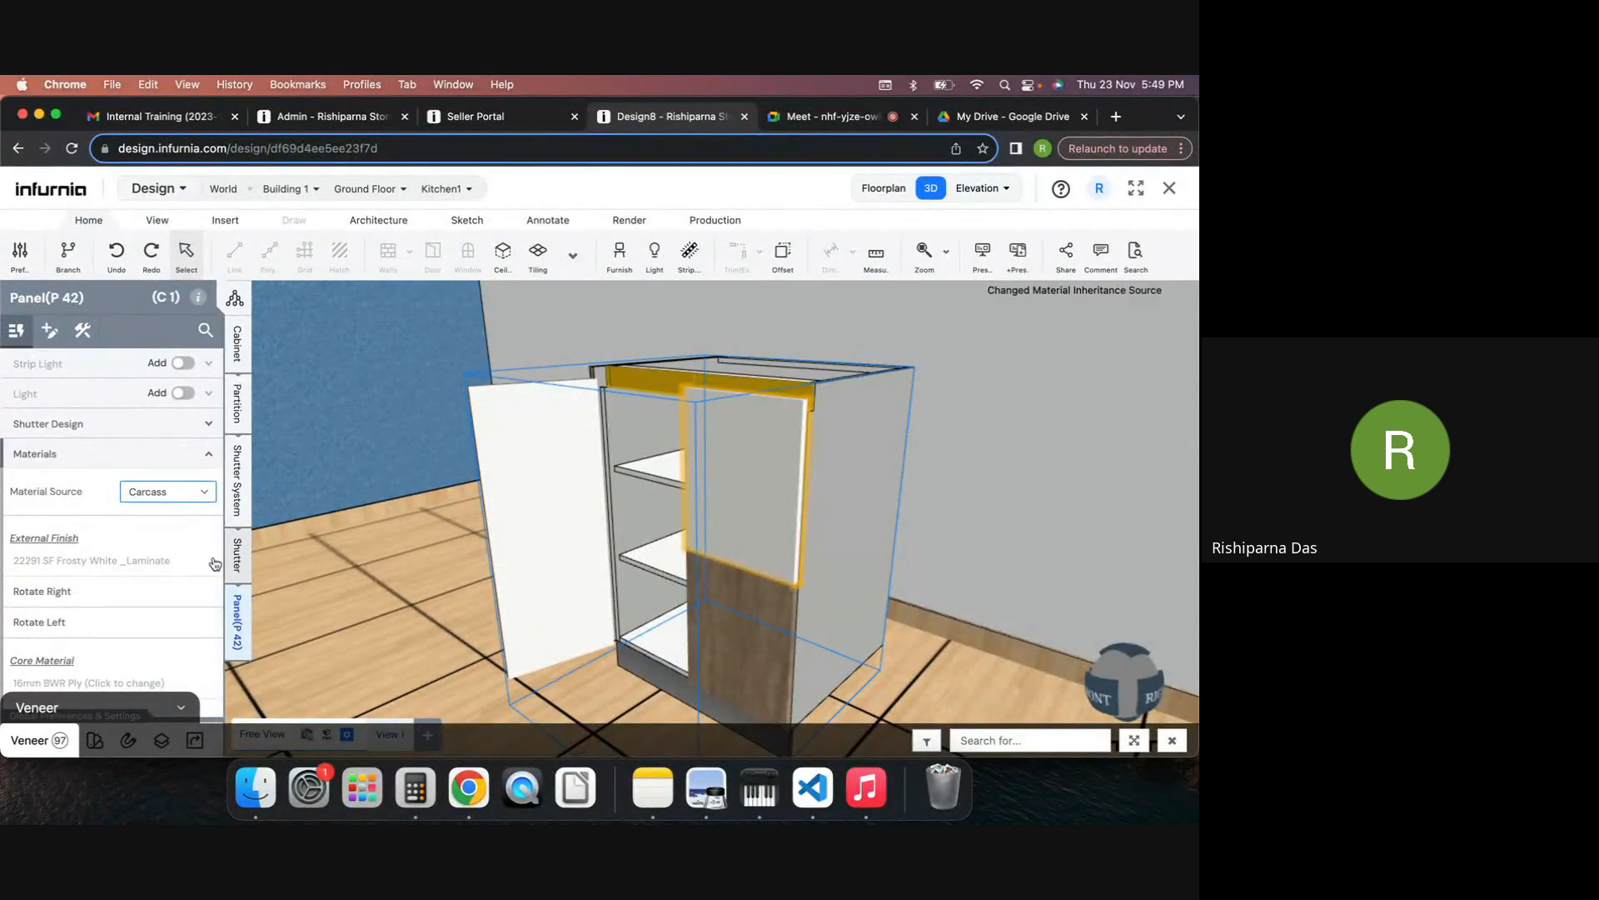
click(163, 492)
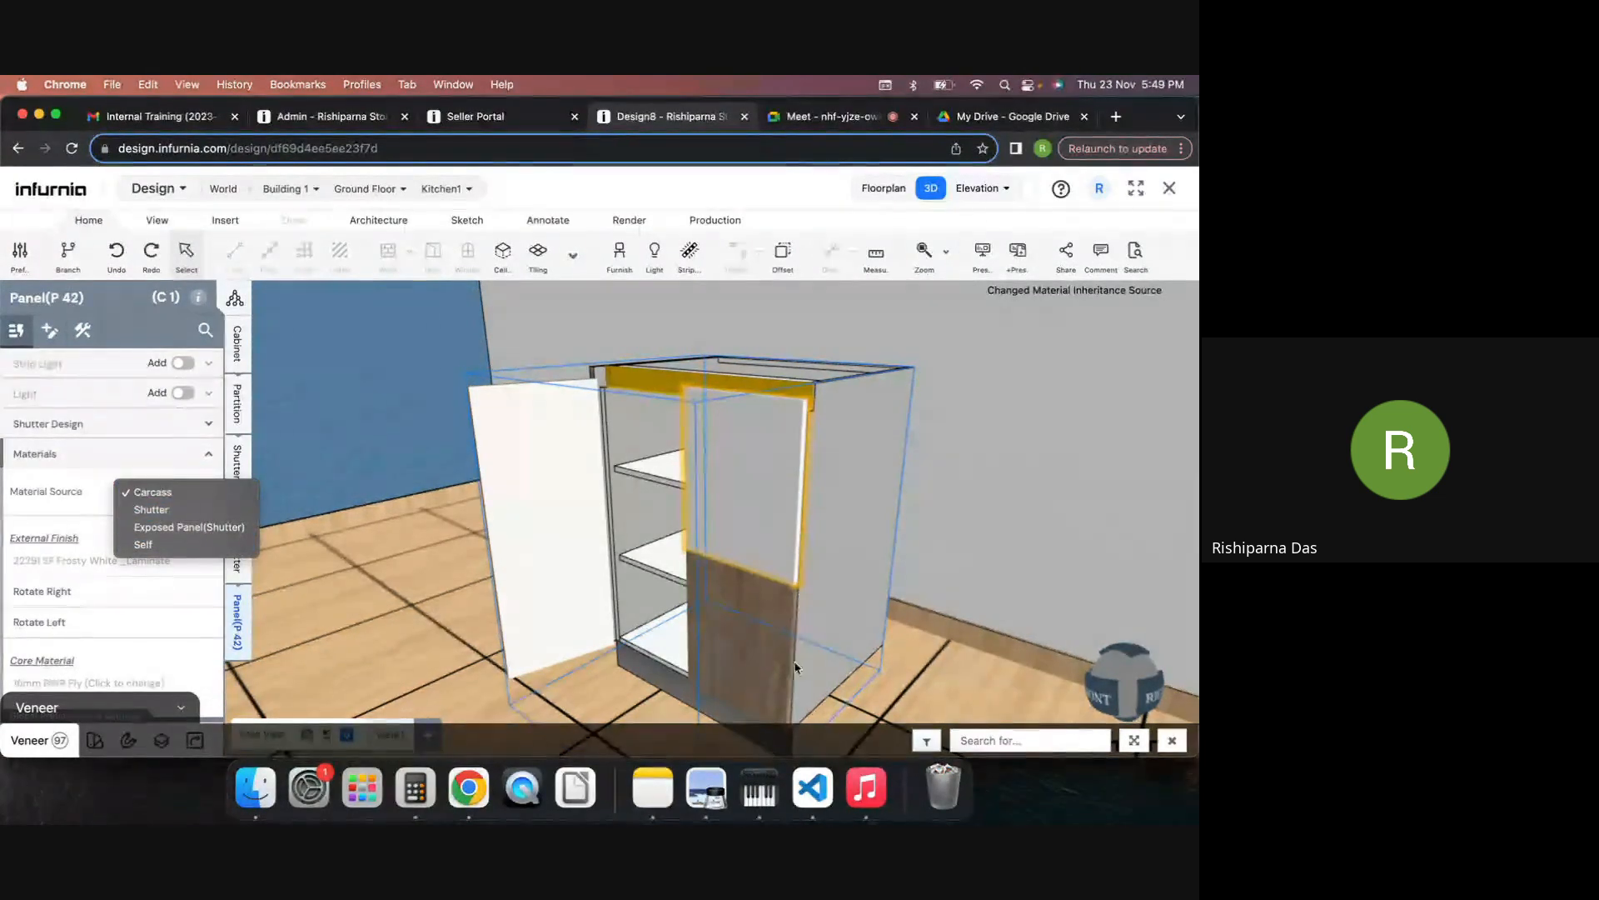
click(716, 638)
Step: Examine the base cabinet's shutter system options for divisional shutters, shutter mechanism, splitting and merging
click(729, 637)
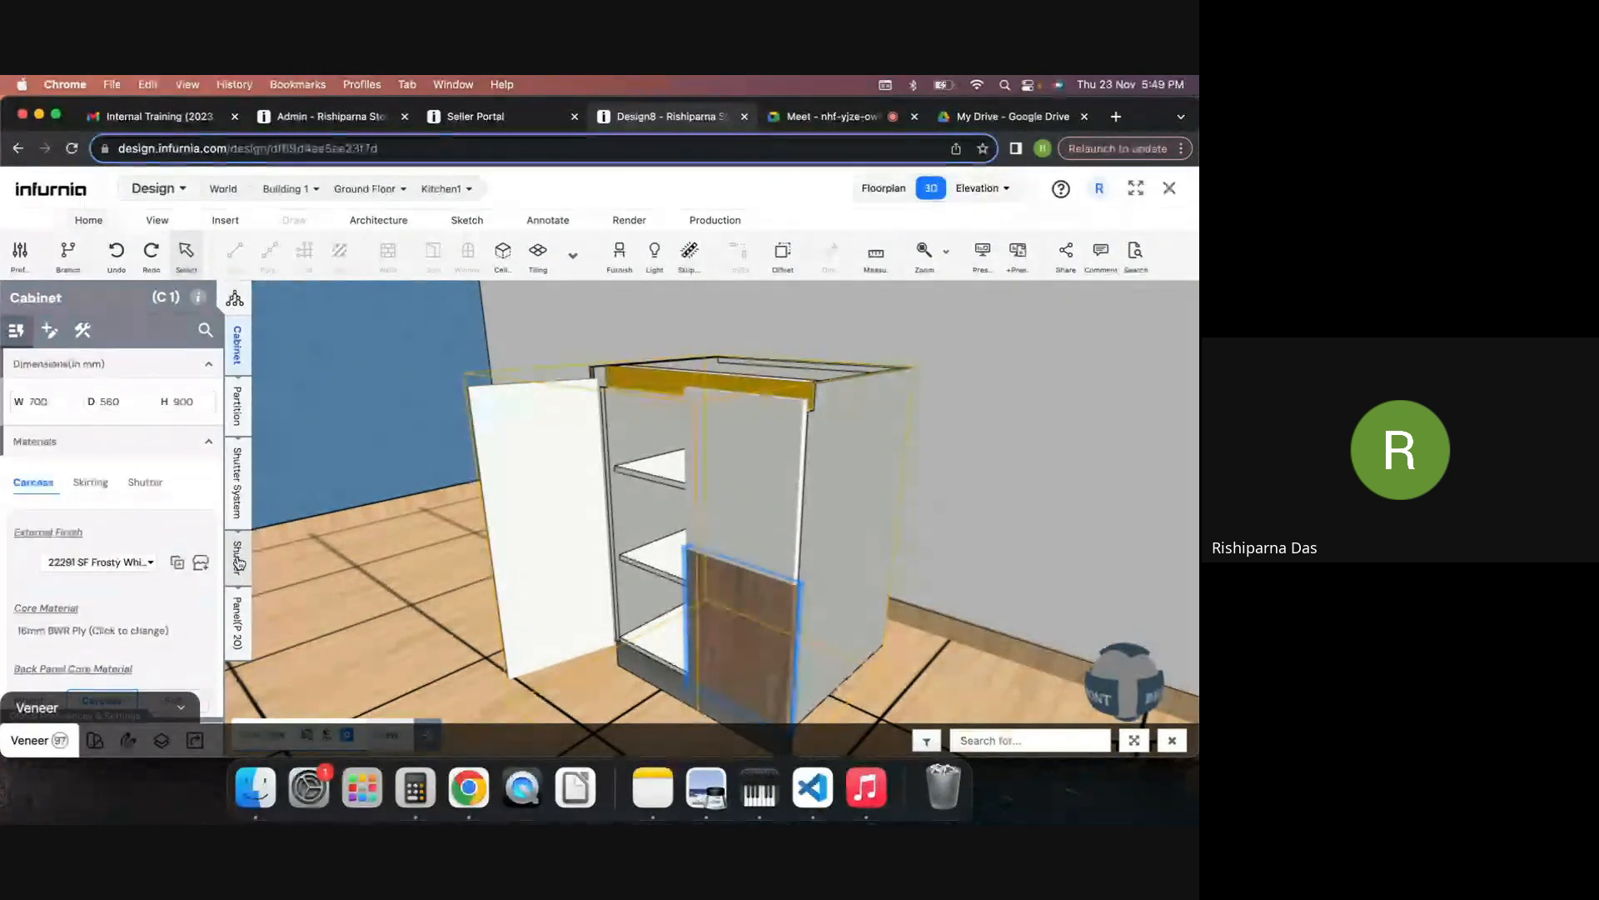
click(237, 518)
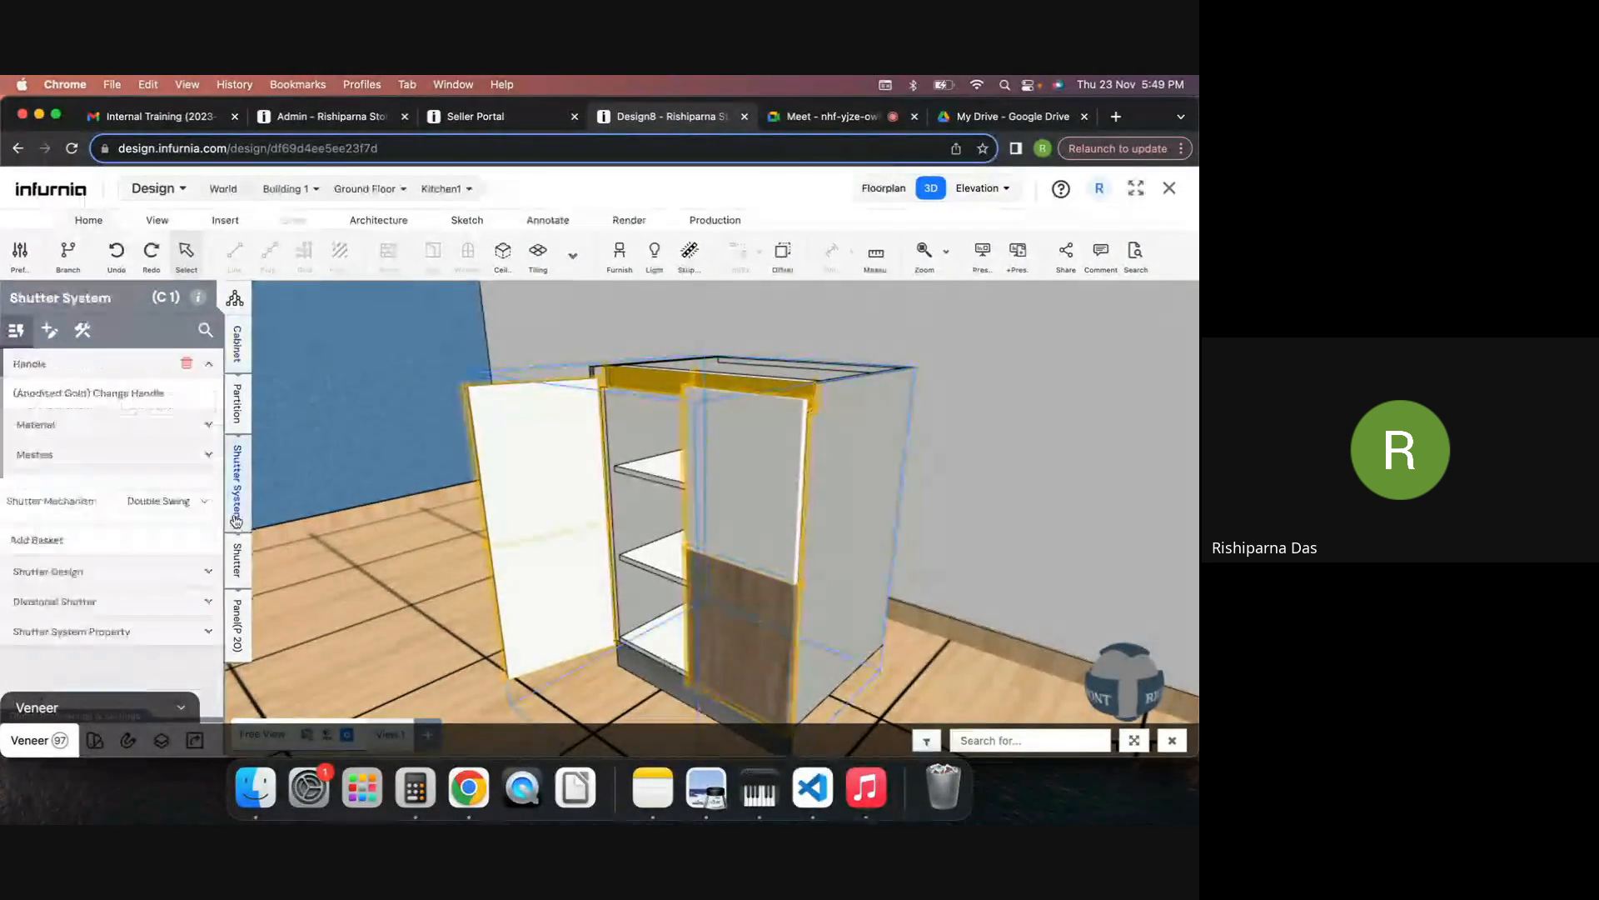
click(82, 330)
click(50, 406)
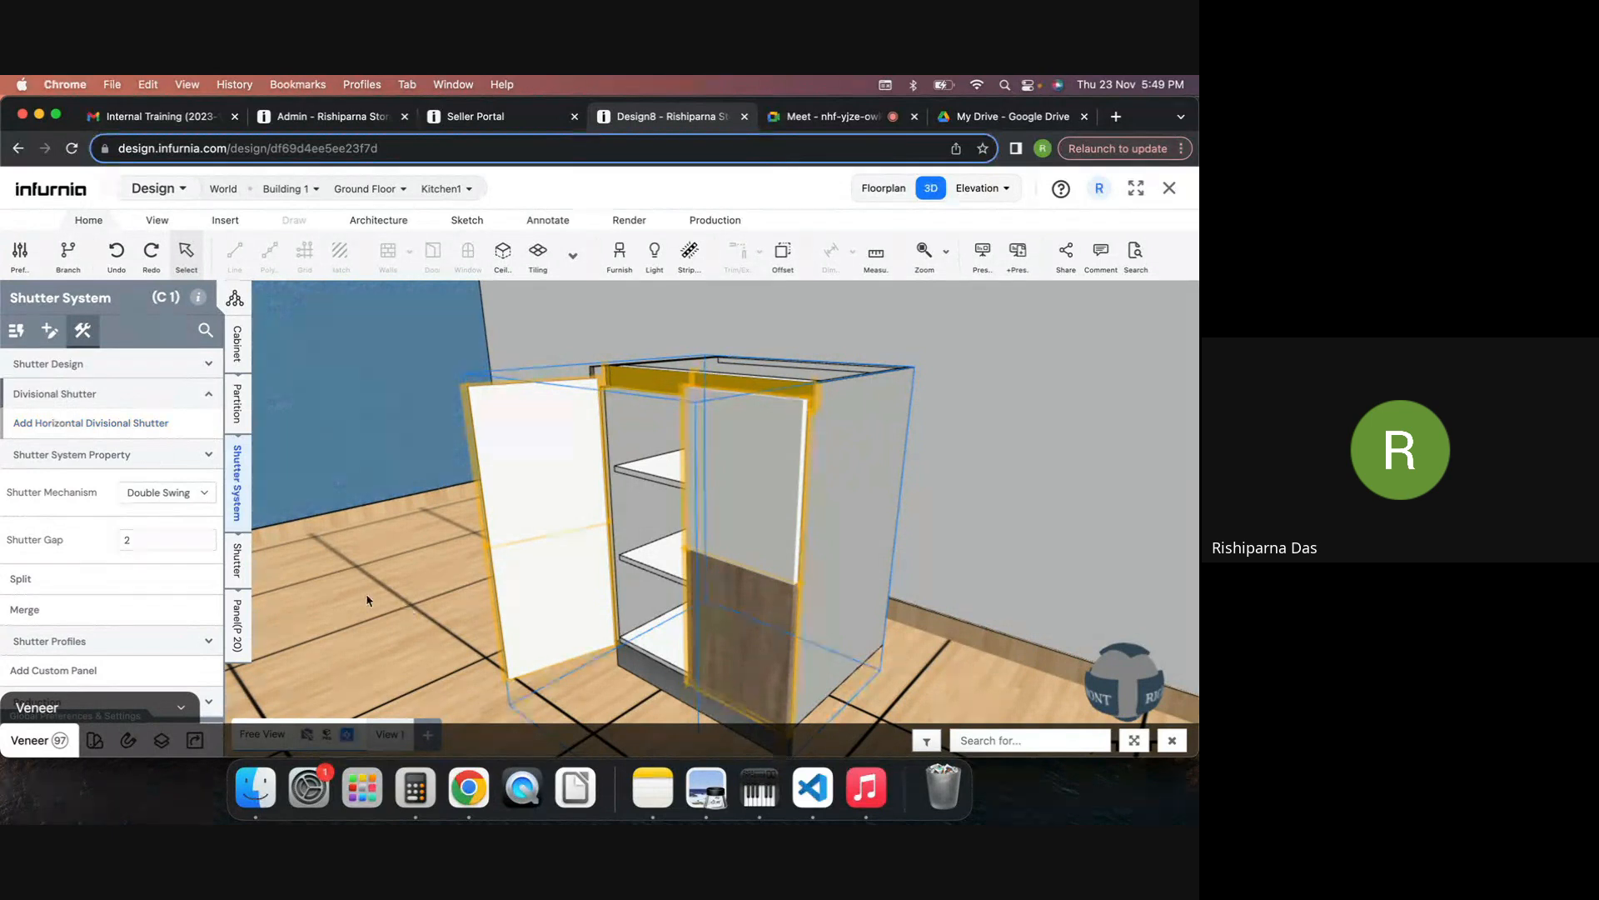
scroll(69, 578, down, 1)
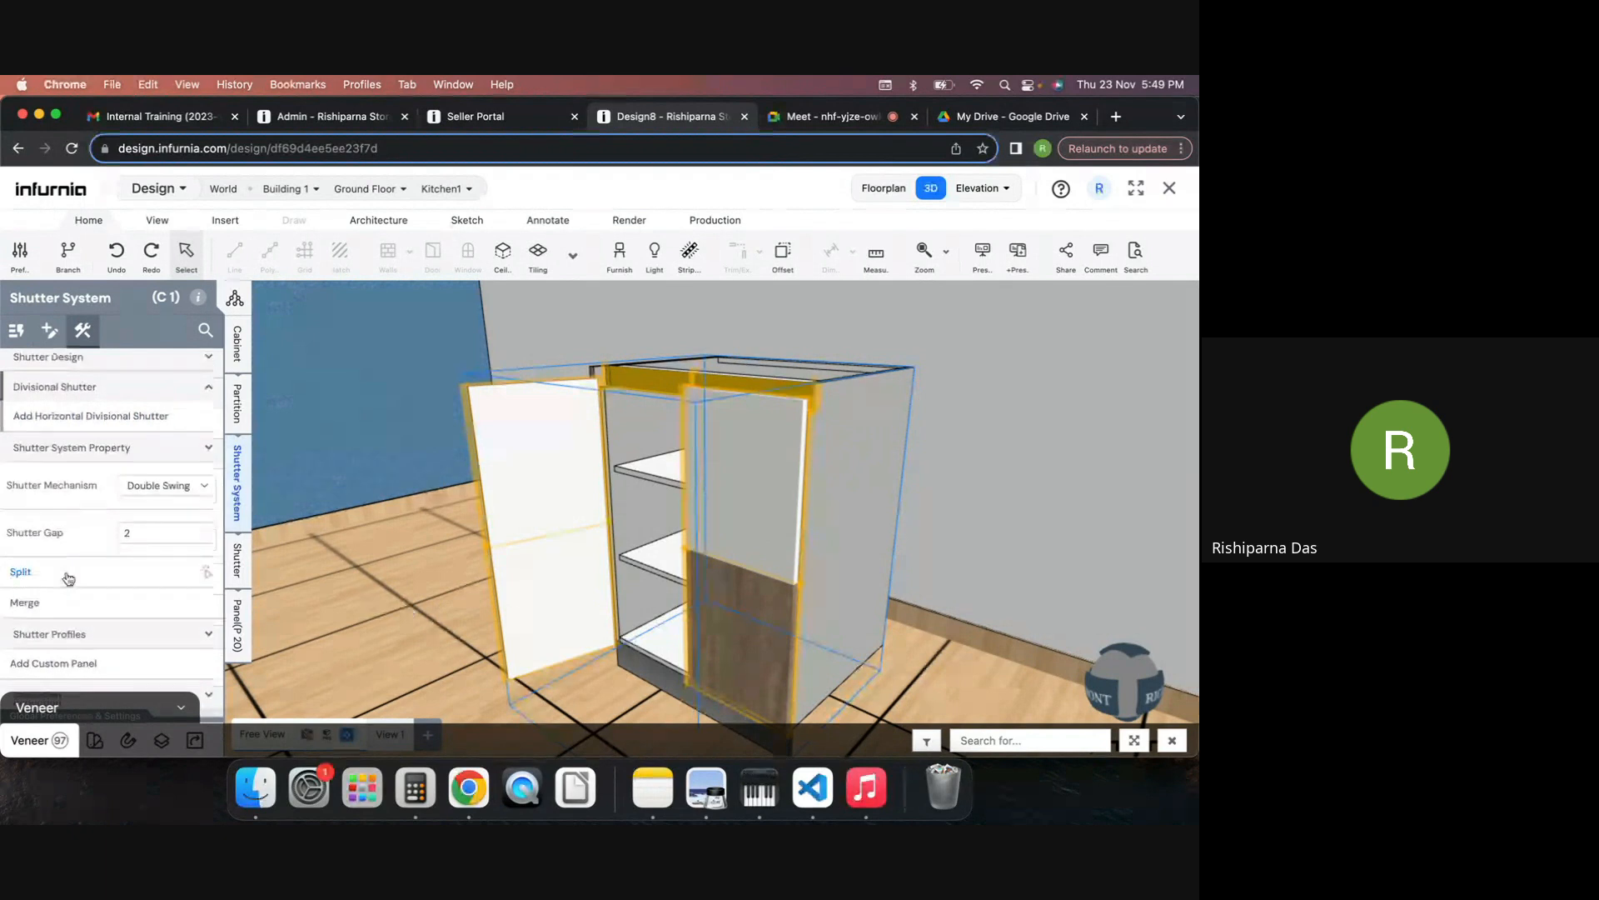
click(1135, 742)
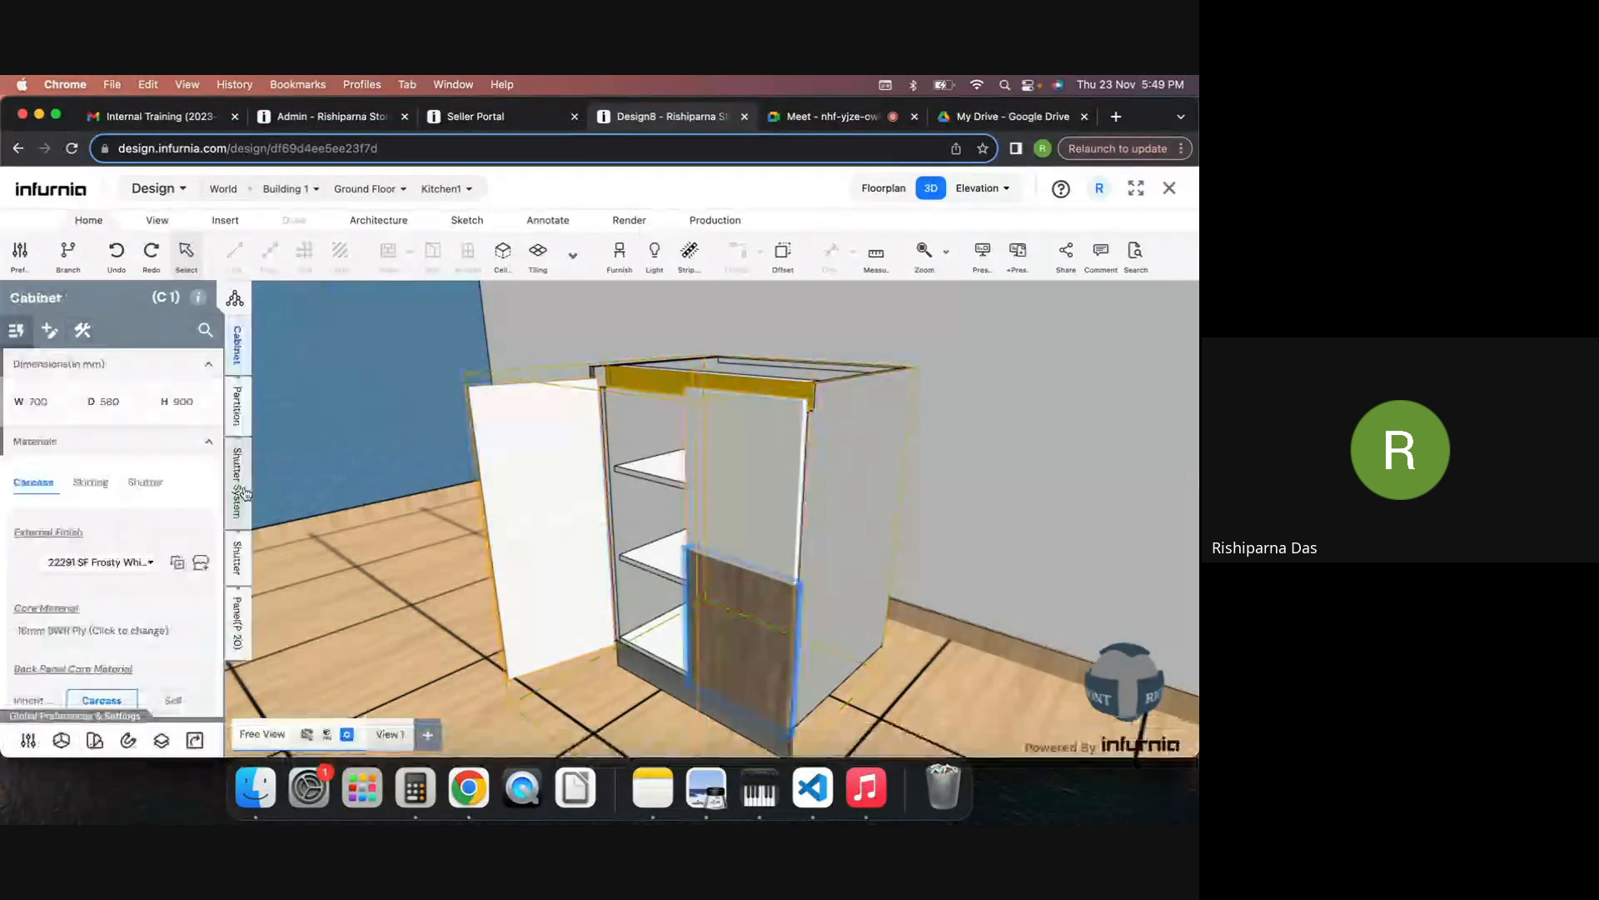
click(238, 487)
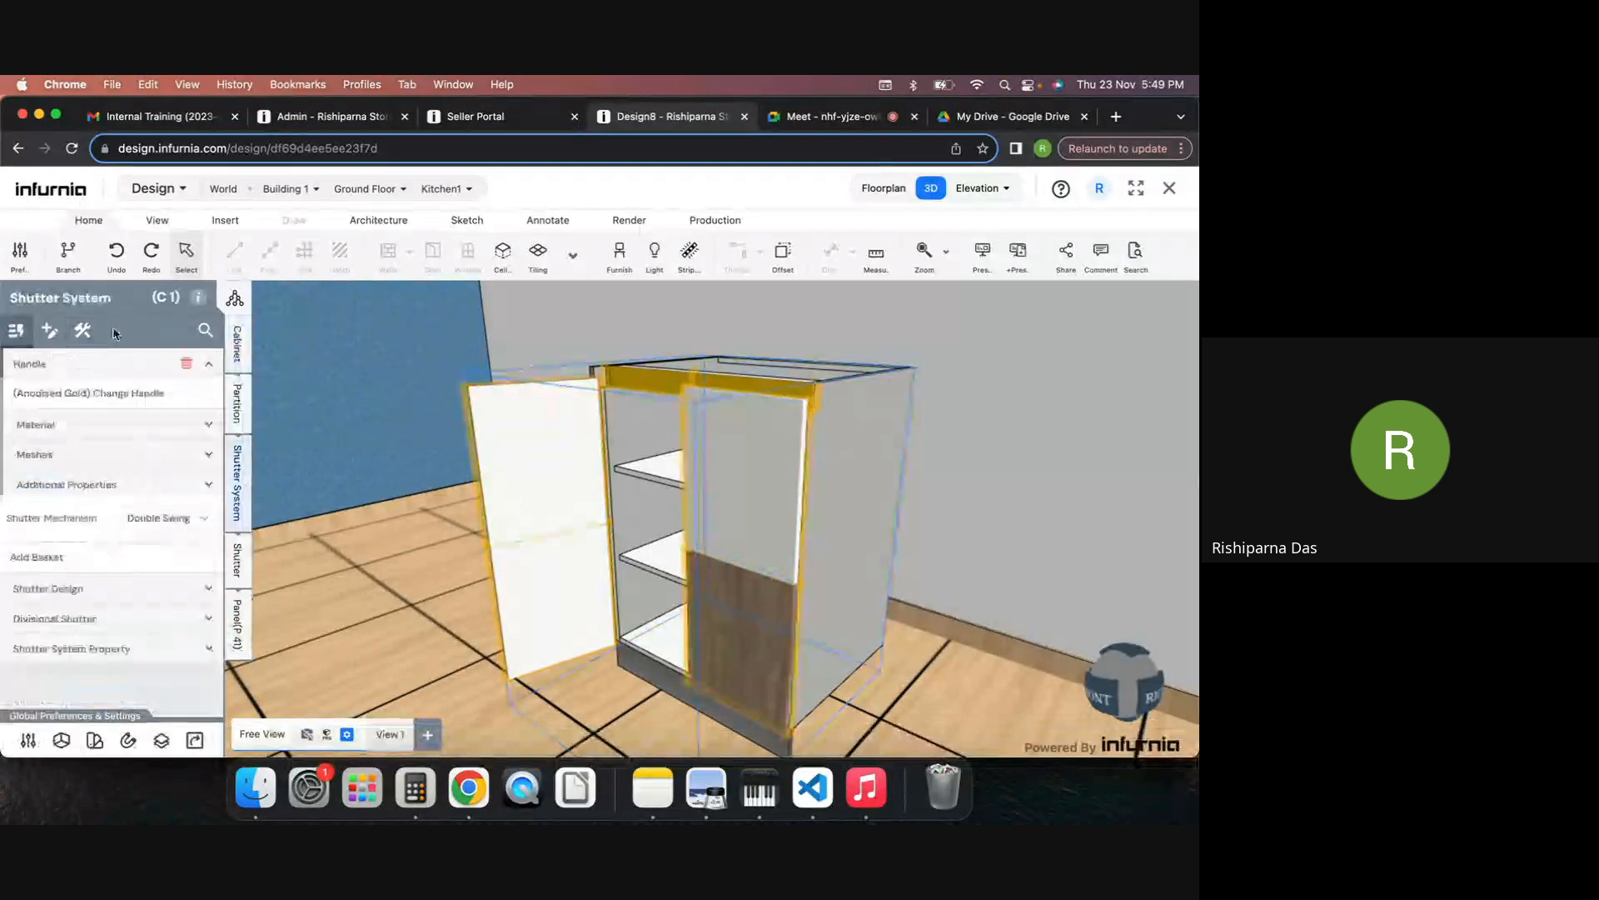
click(83, 330)
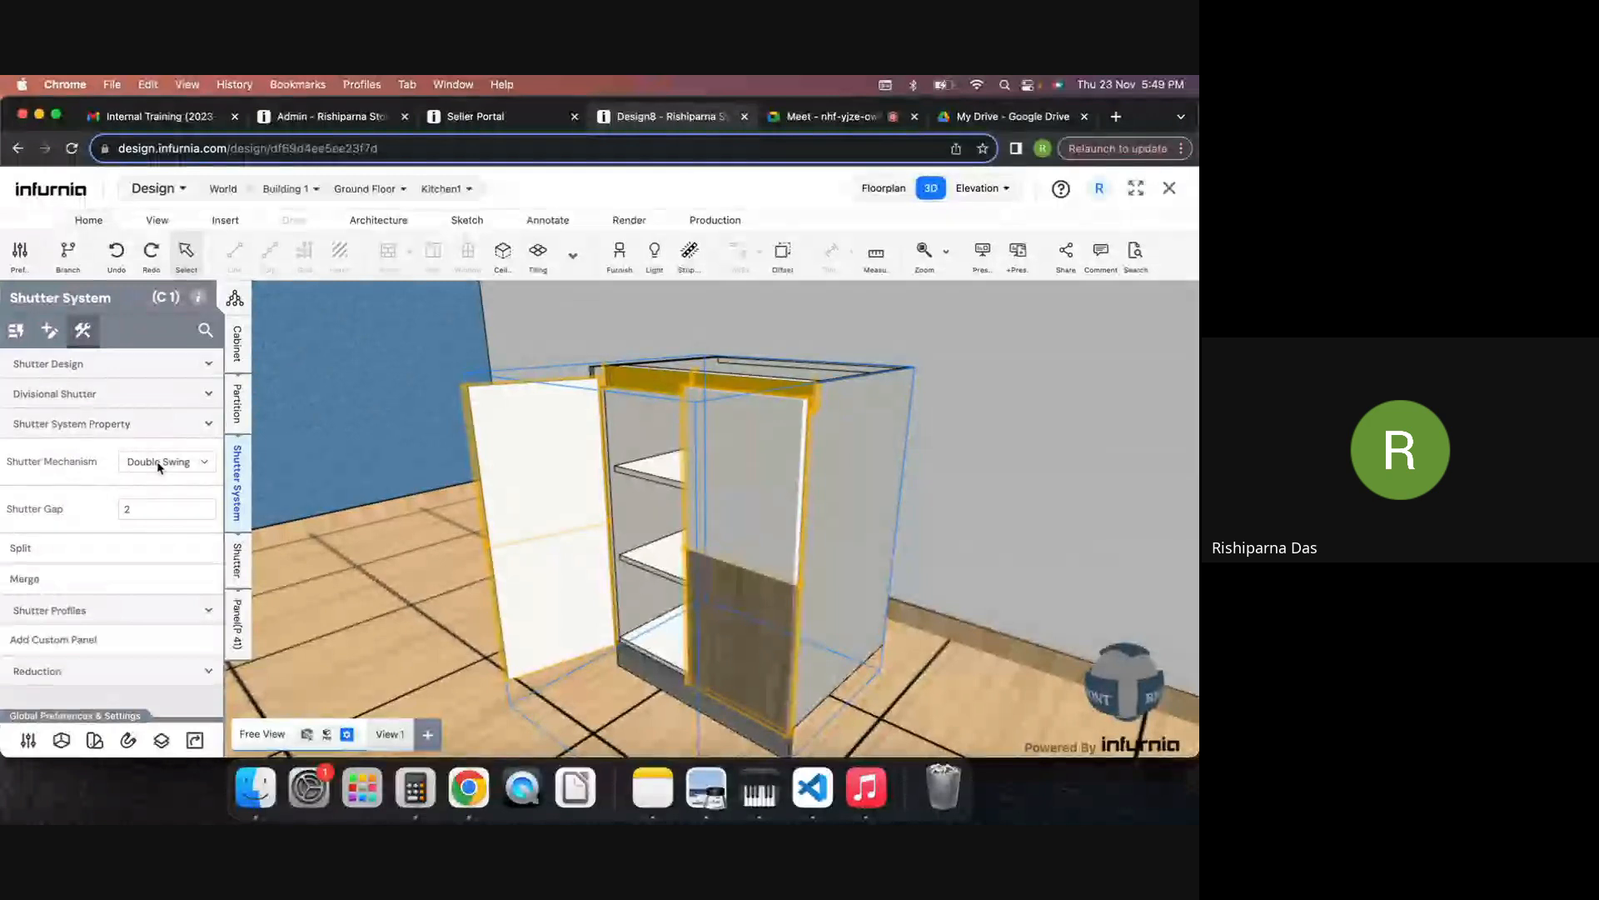
Step: Switch to the Google Meet call, mute and unmute the microphone, and return to the Infurnia design
click(823, 125)
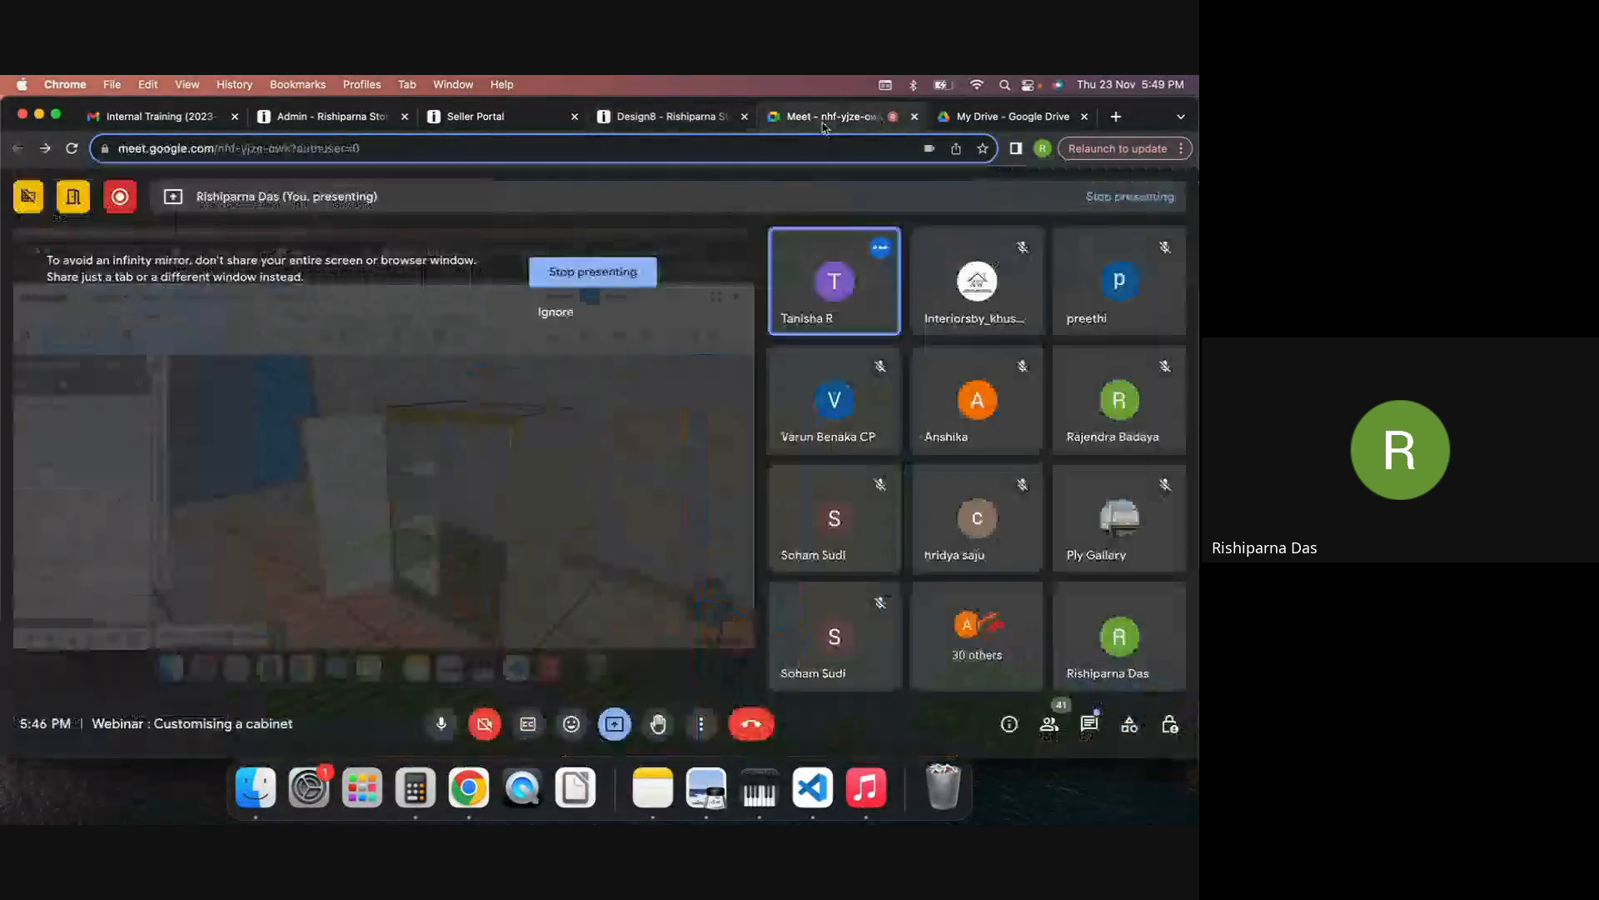
click(442, 723)
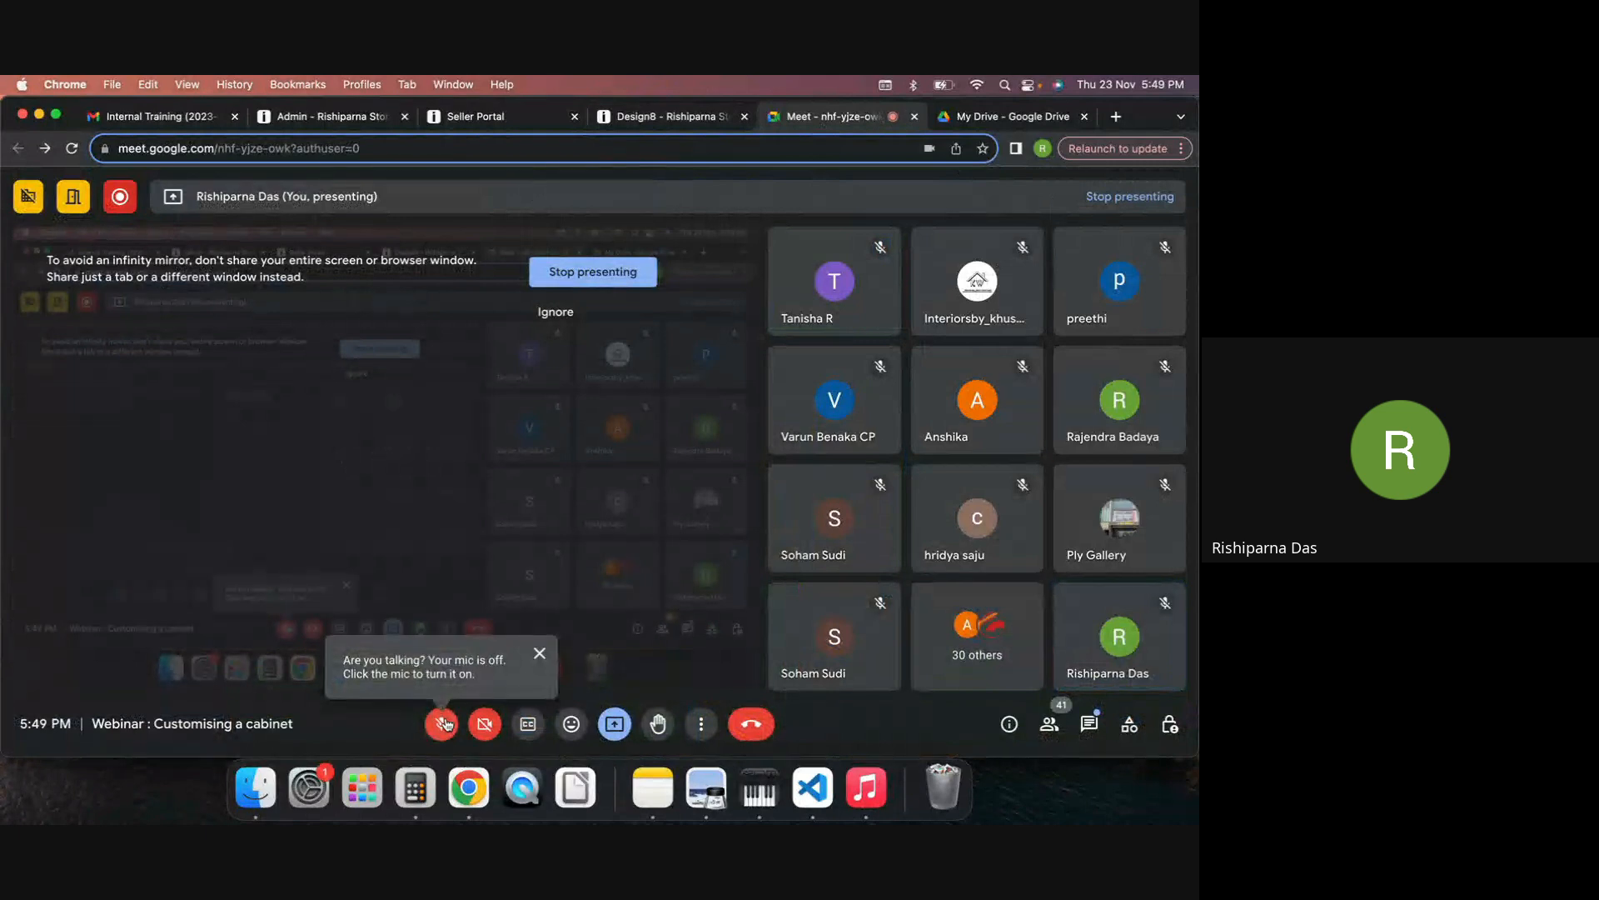
click(442, 723)
click(658, 117)
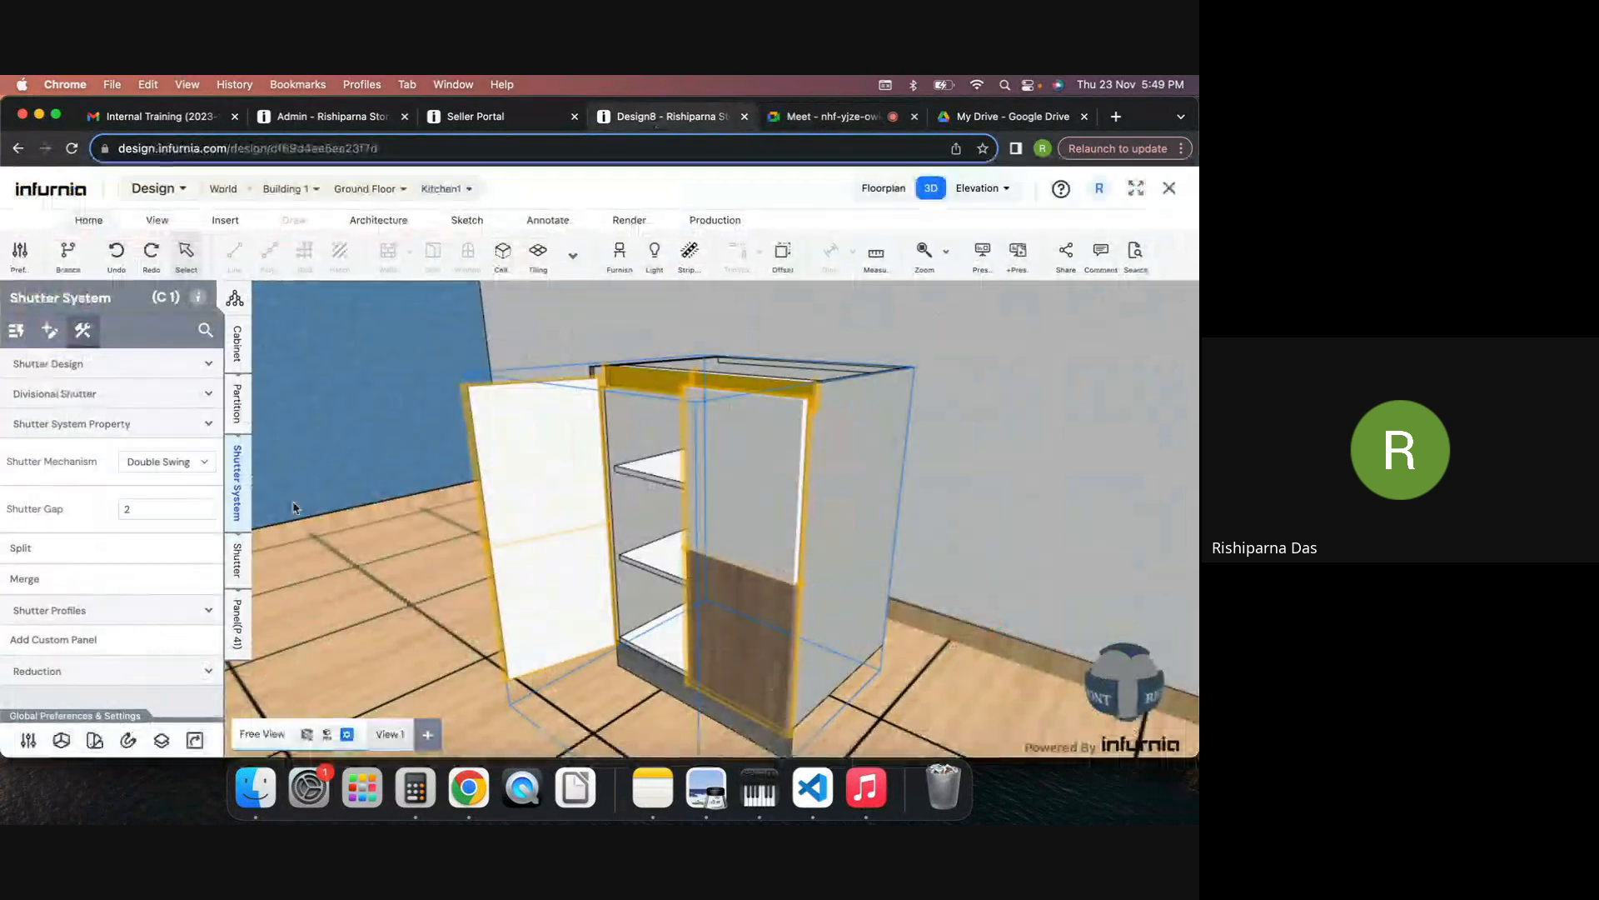
Step: Check the base cabinet's shutter mechanism options and set the wall cabinet's shutter mechanism to Single Lift Up
click(166, 463)
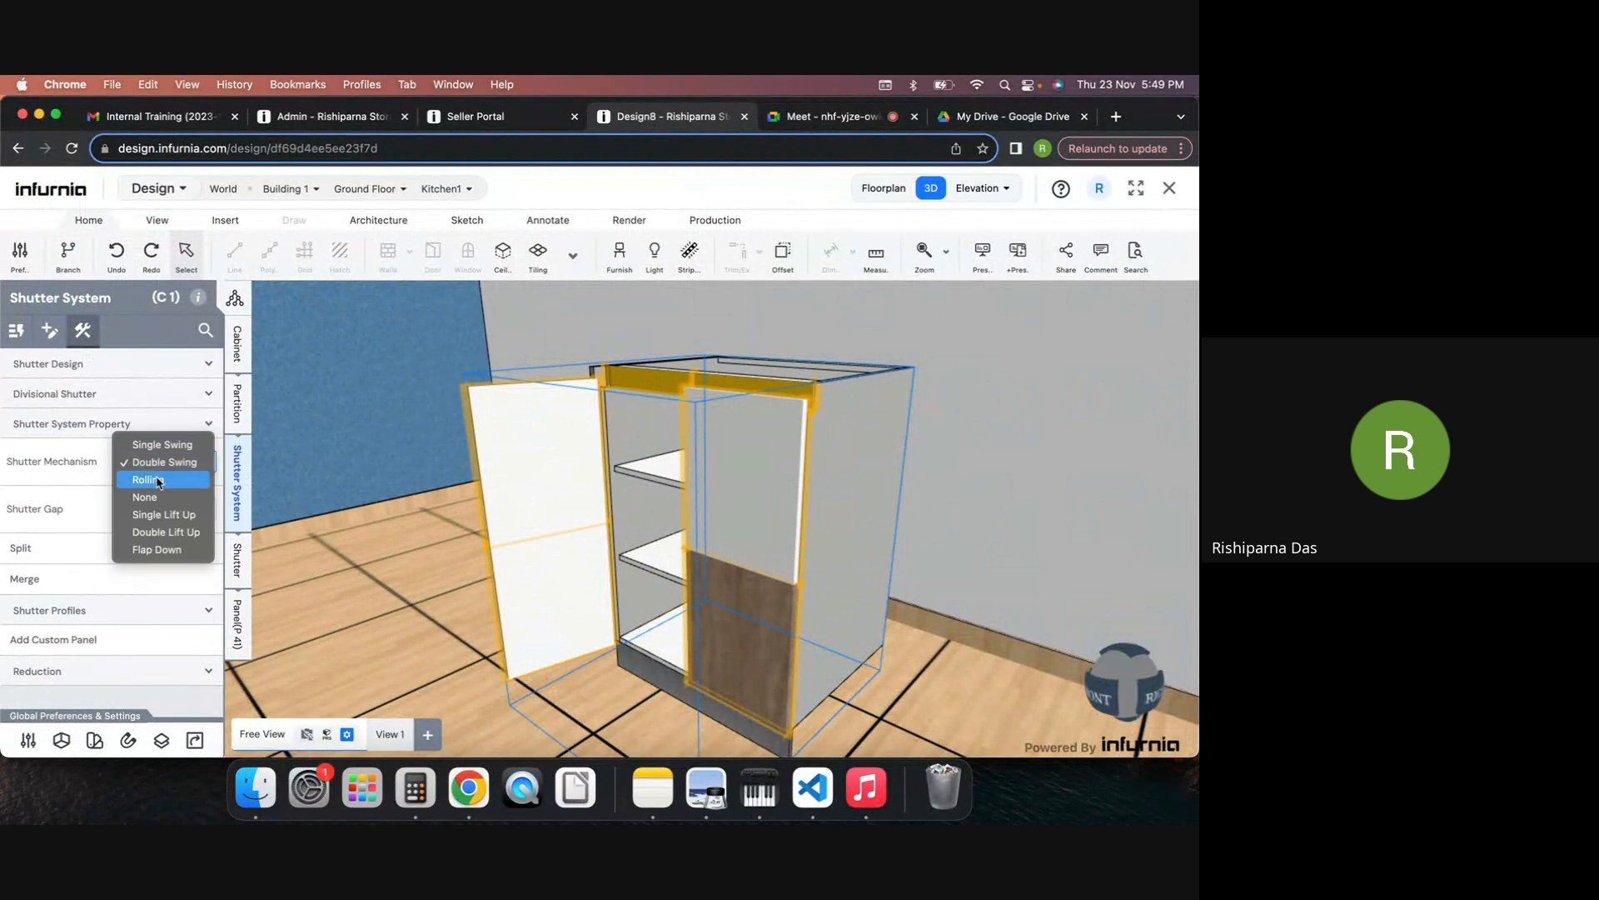
click(756, 499)
scroll(959, 473, down, 3)
scroll(959, 473, down, 3)
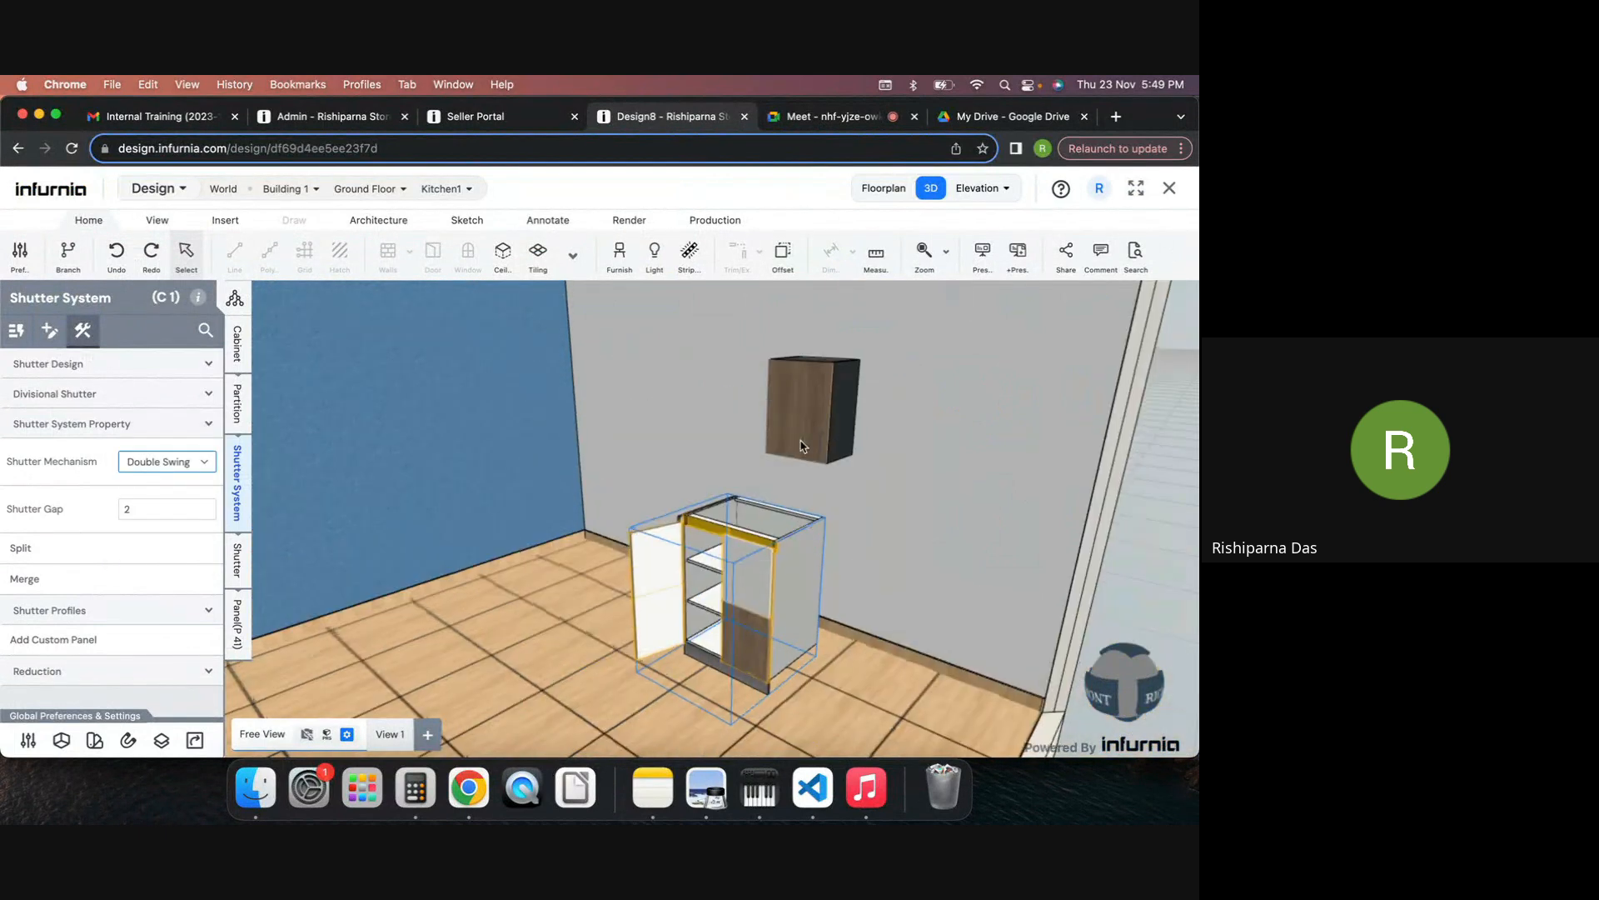
scroll(798, 421, up, 3)
click(814, 410)
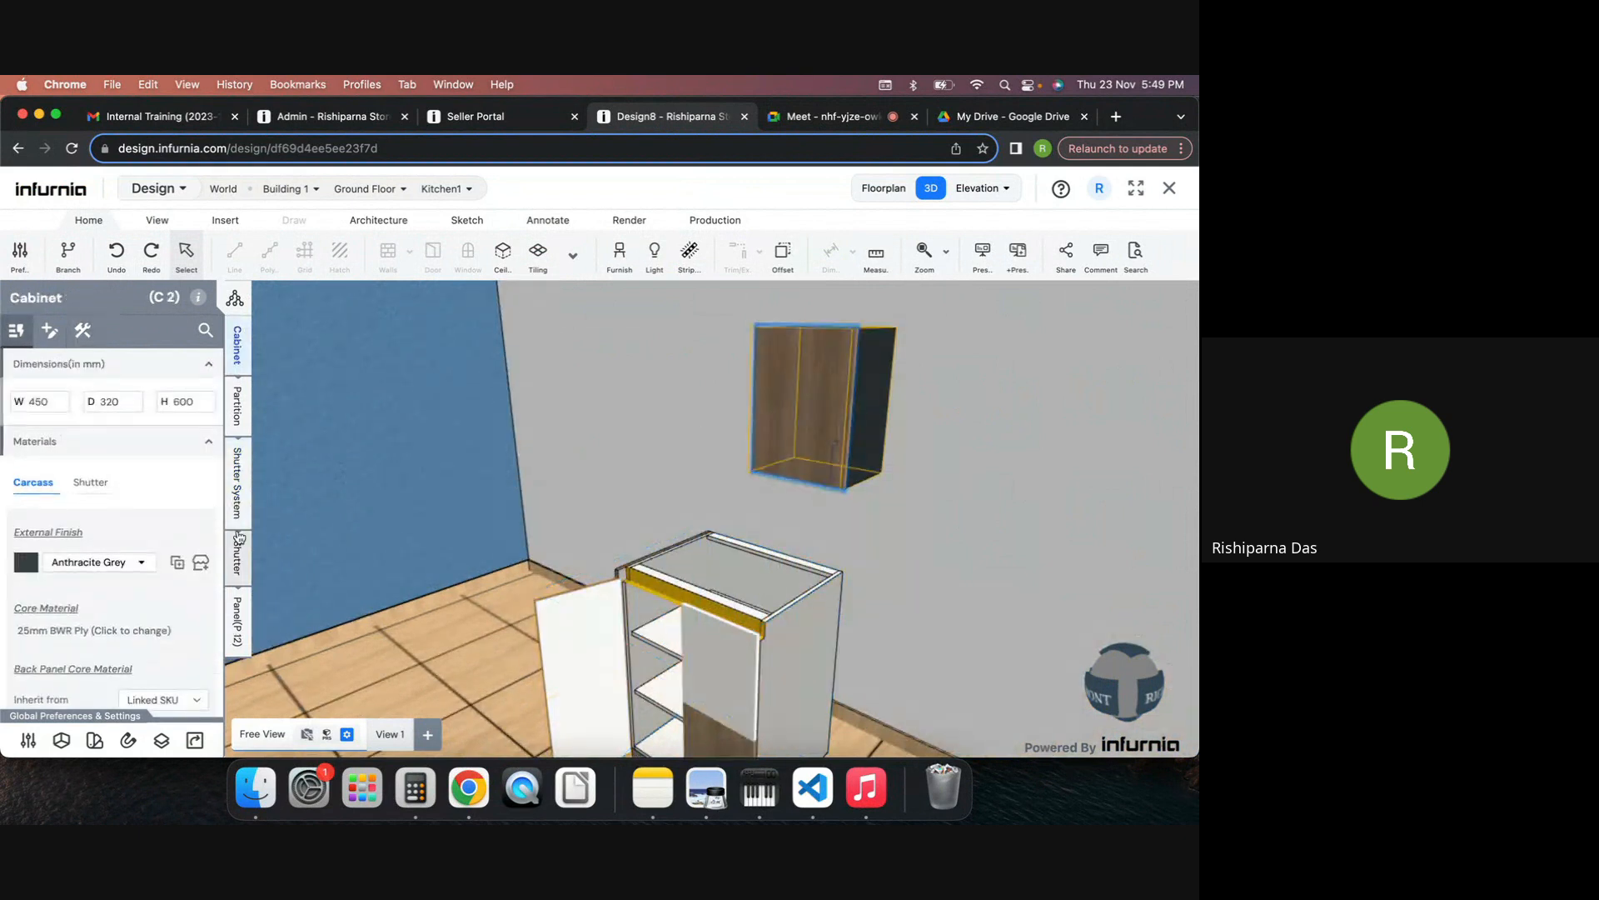
click(238, 483)
click(82, 330)
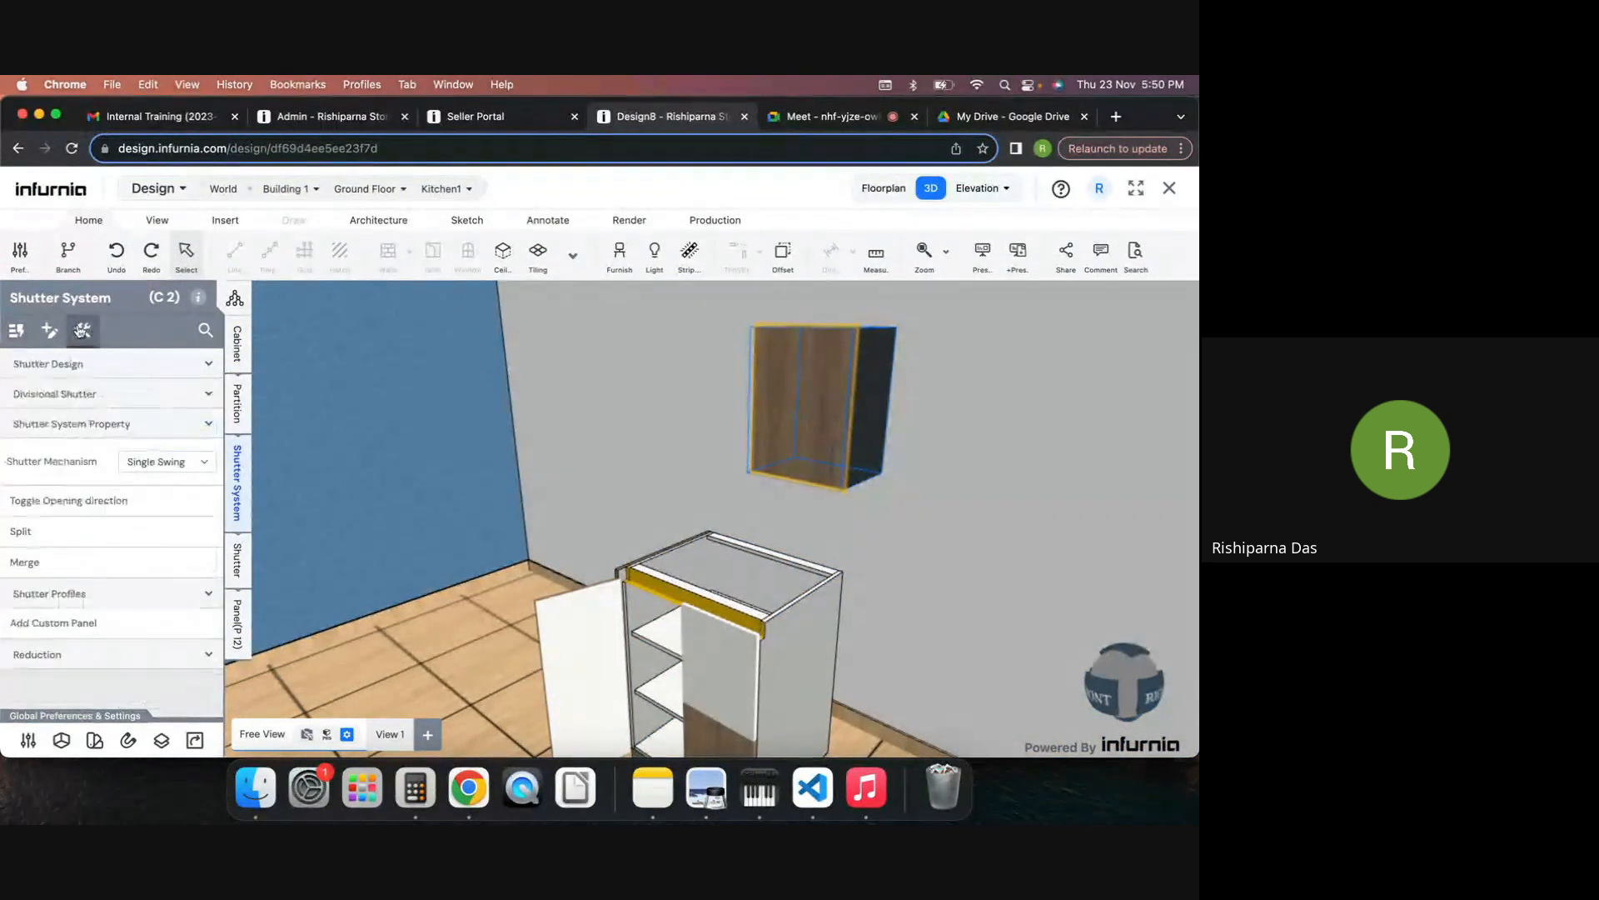
click(147, 462)
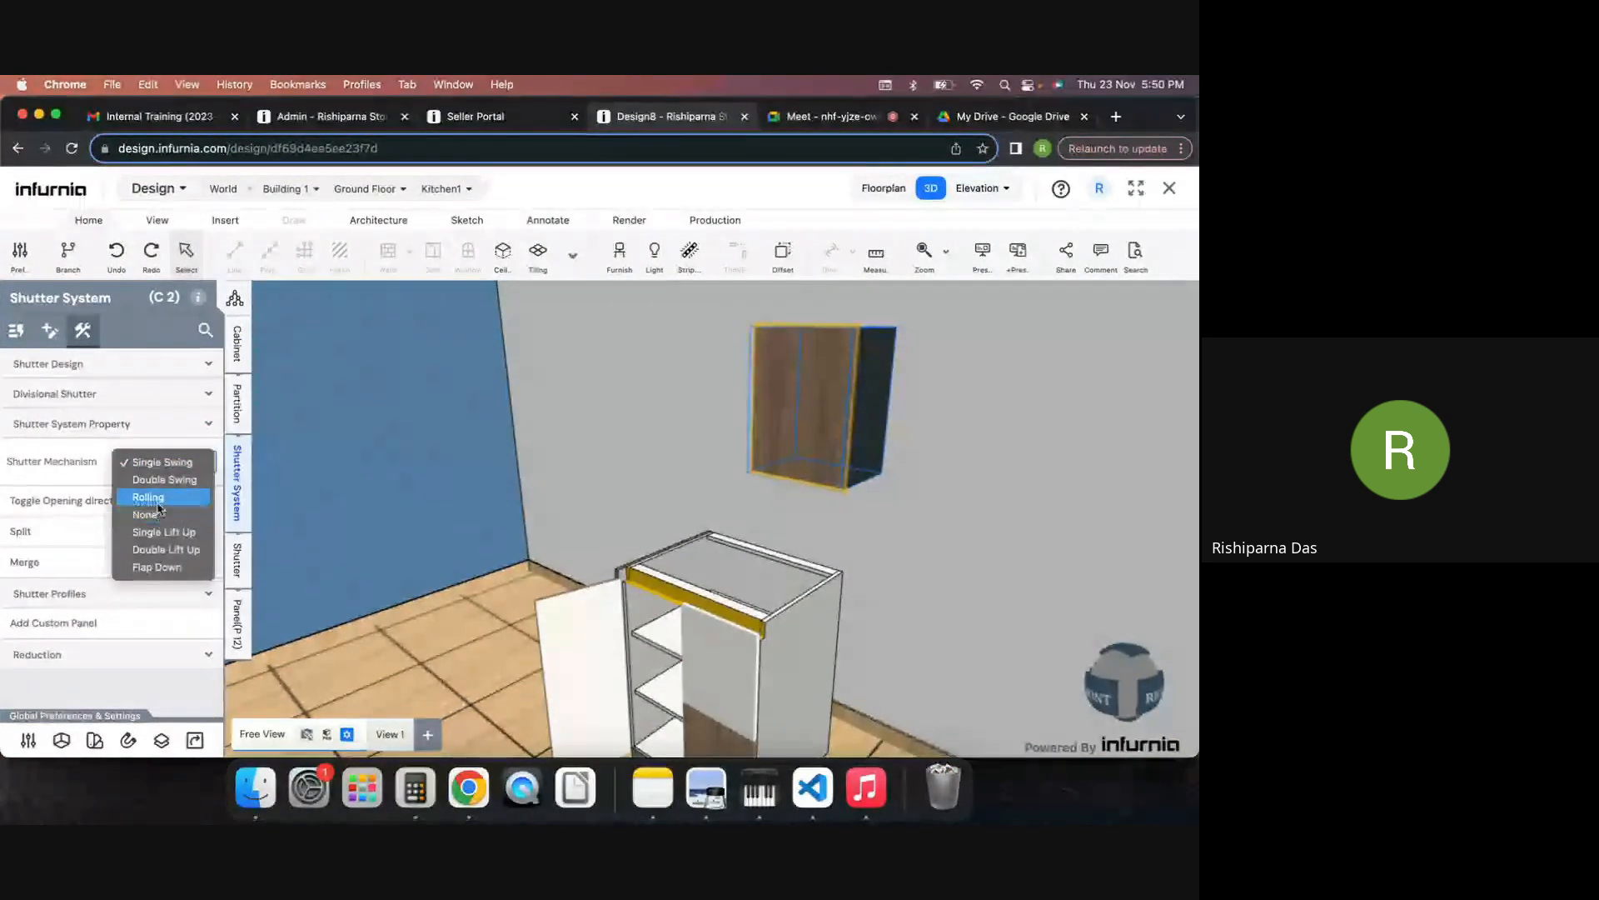
click(159, 533)
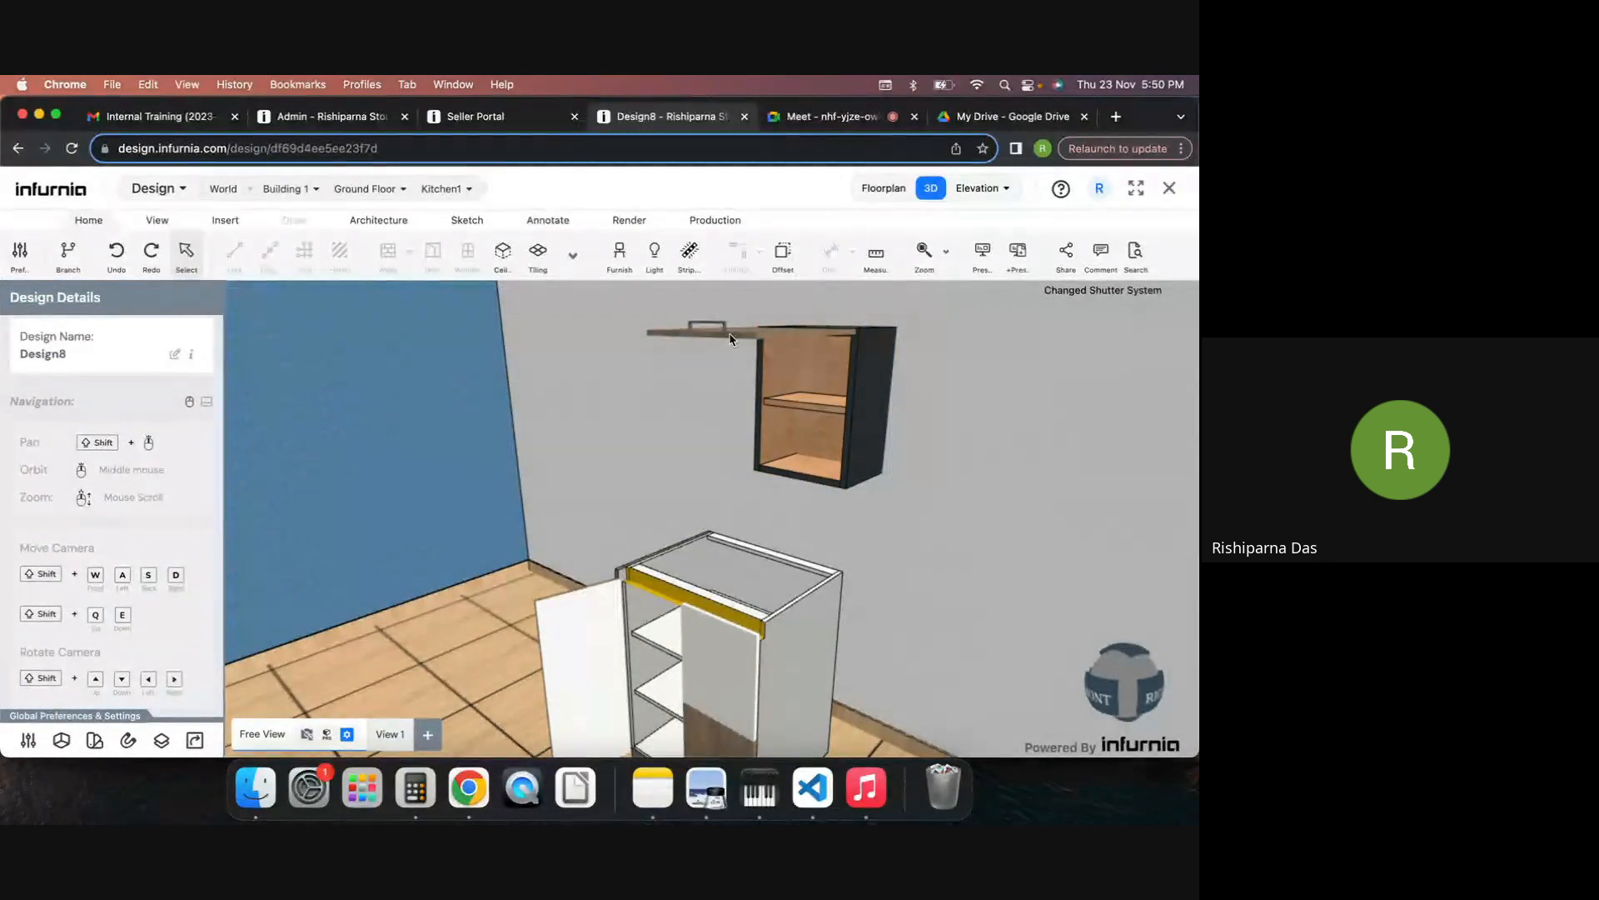
Step: Change the wall cabinet's shutter mechanism to Double Lift Up
click(800, 443)
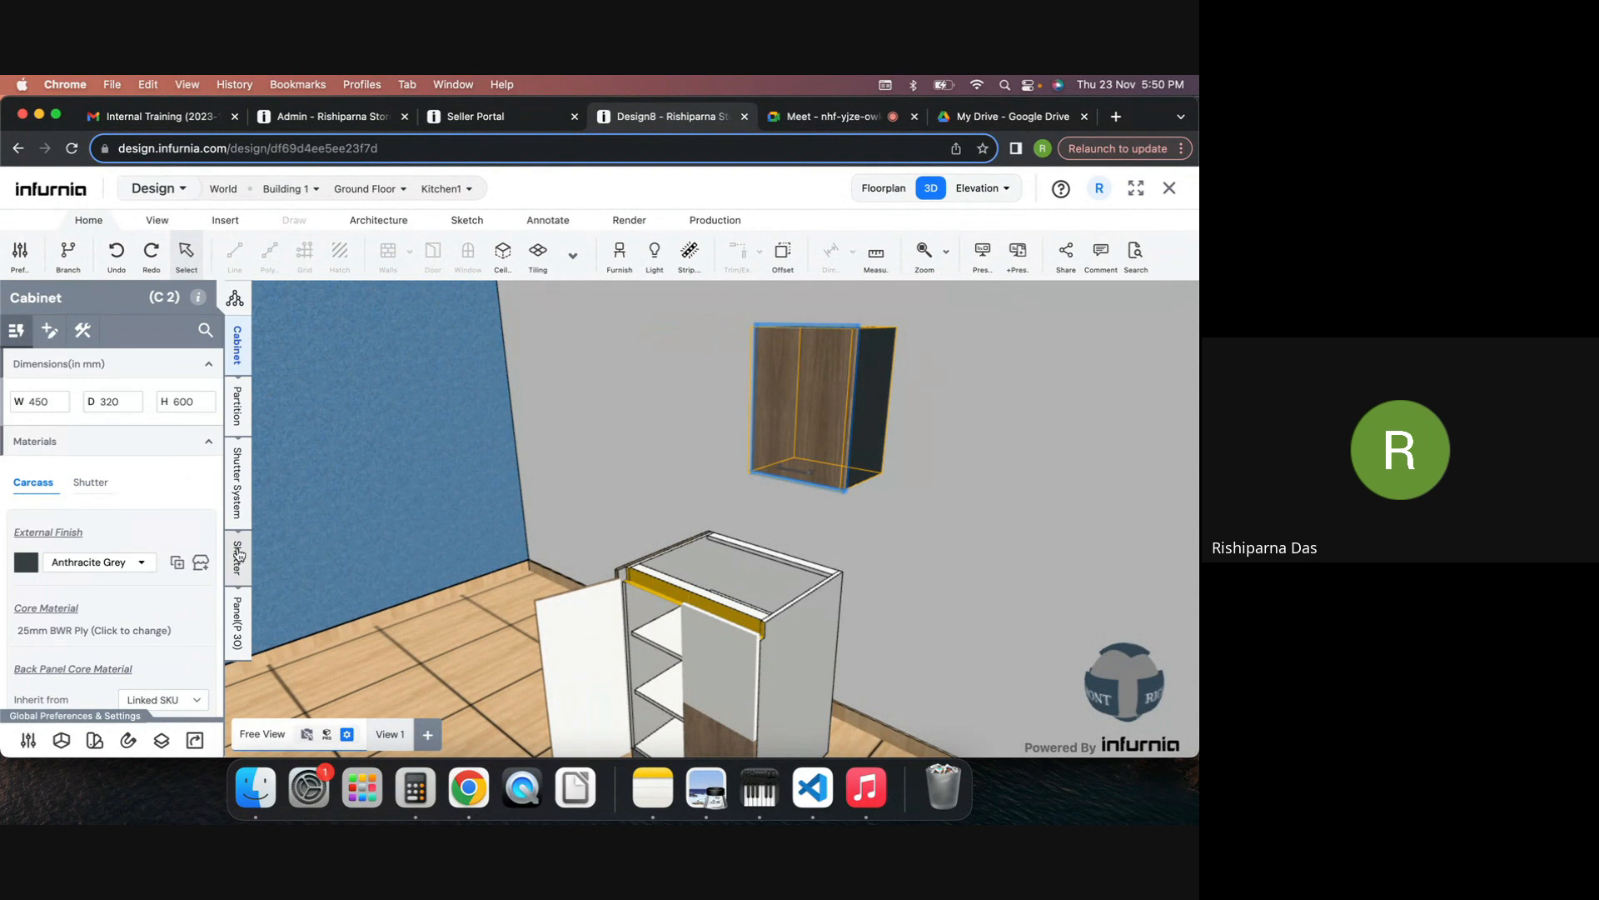
click(238, 483)
click(84, 331)
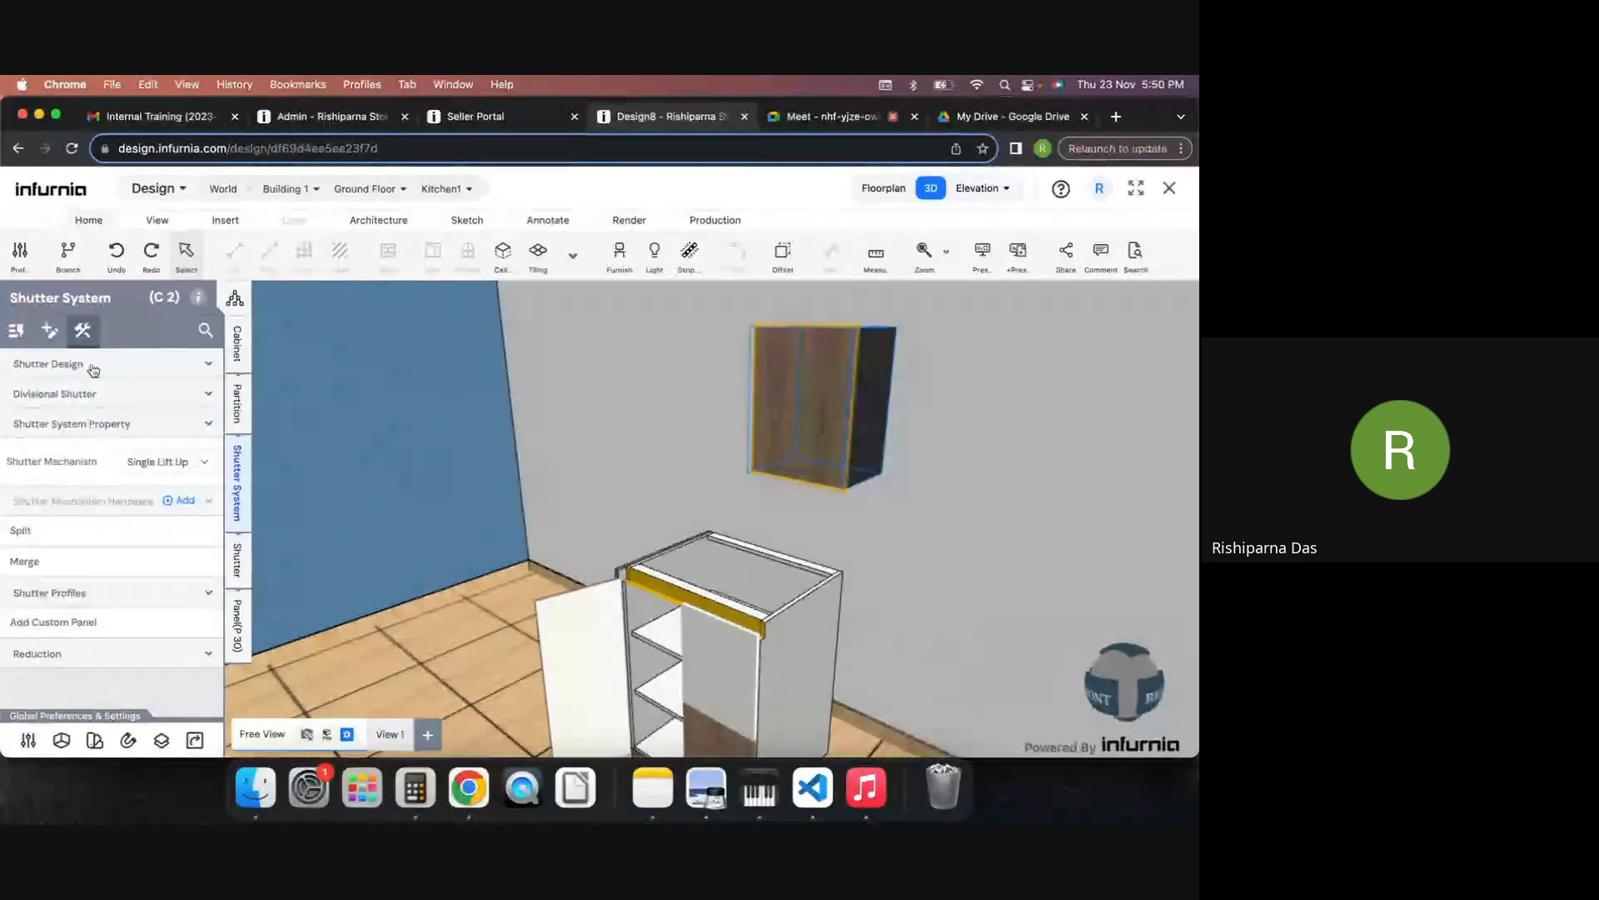
click(159, 461)
click(159, 483)
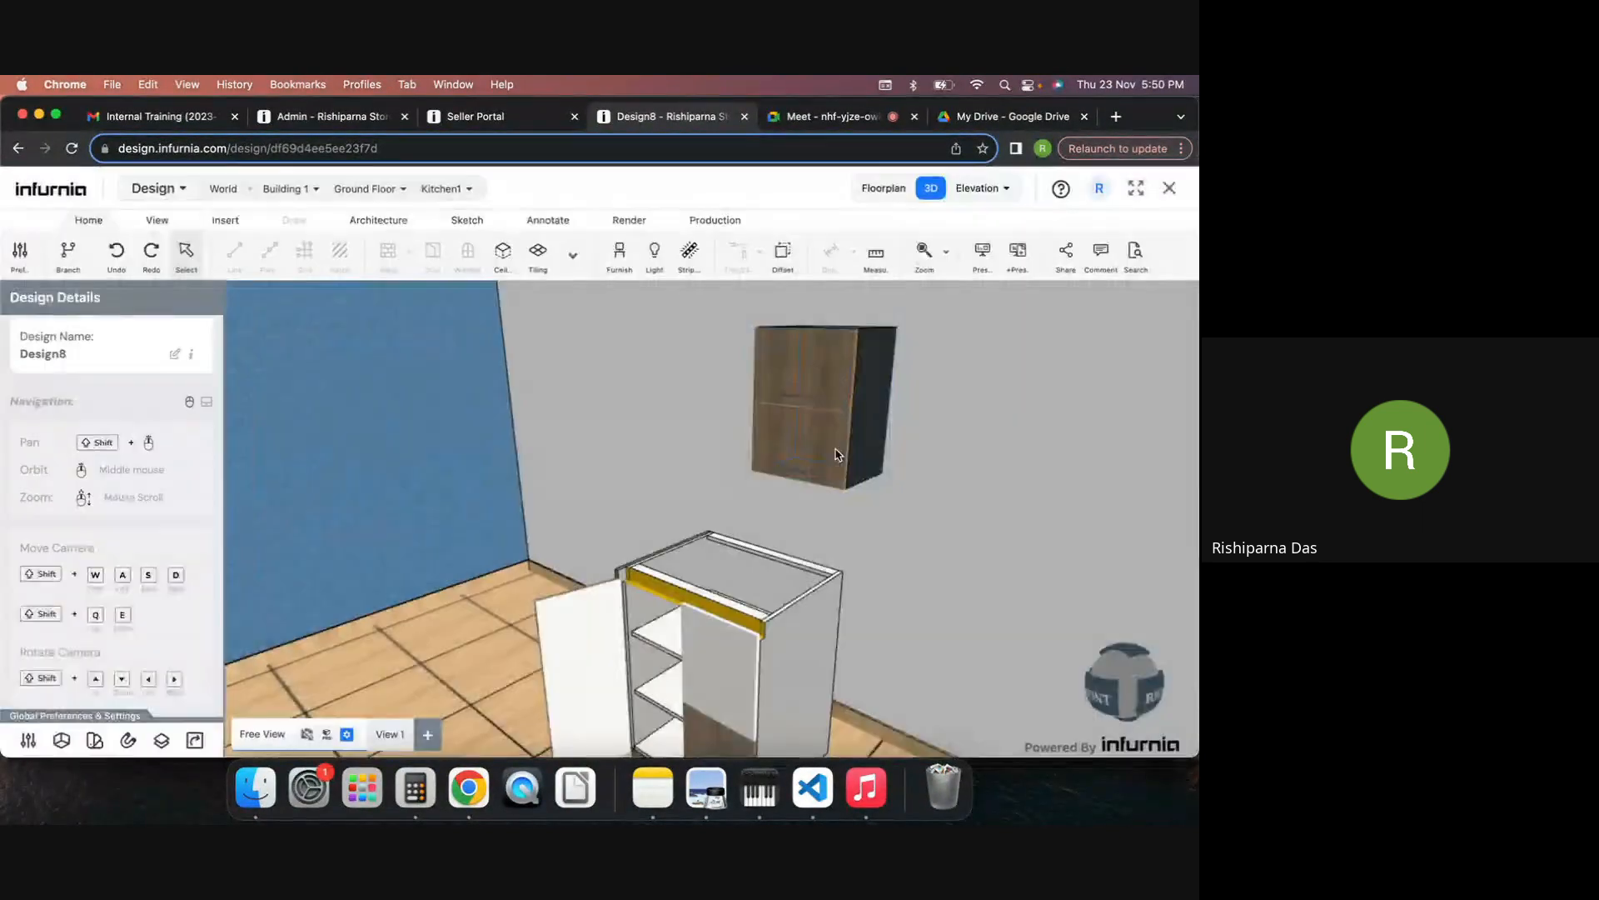
Step: Open the Shutter Mechanism Hardware setting of the wall cabinet's shutter system and look over both cabinets
click(793, 427)
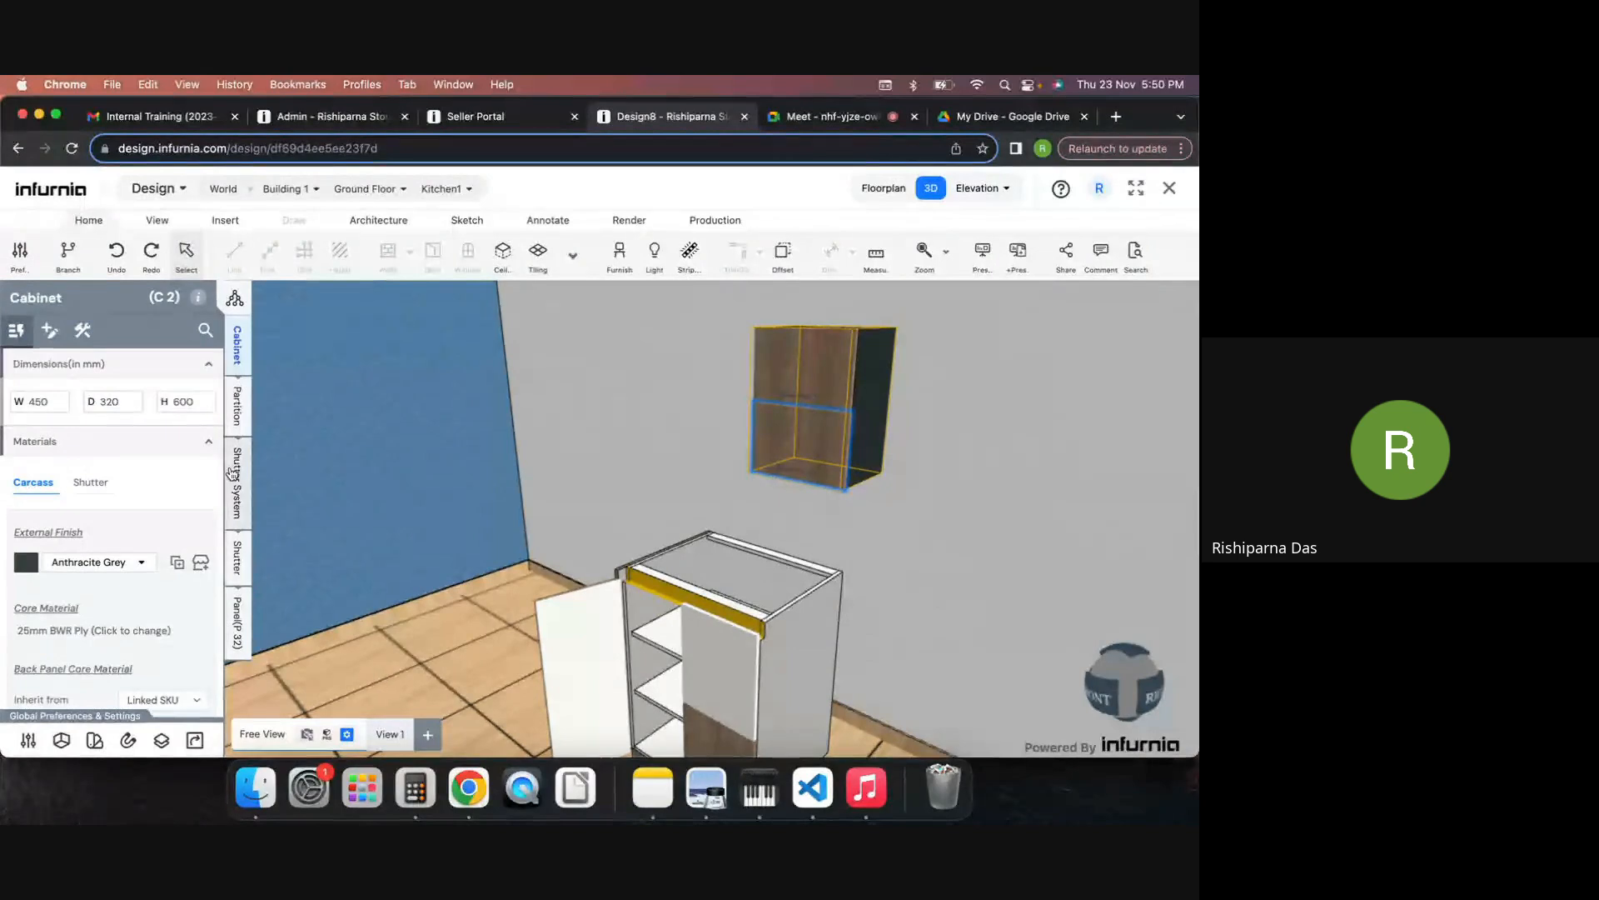
click(236, 481)
click(82, 330)
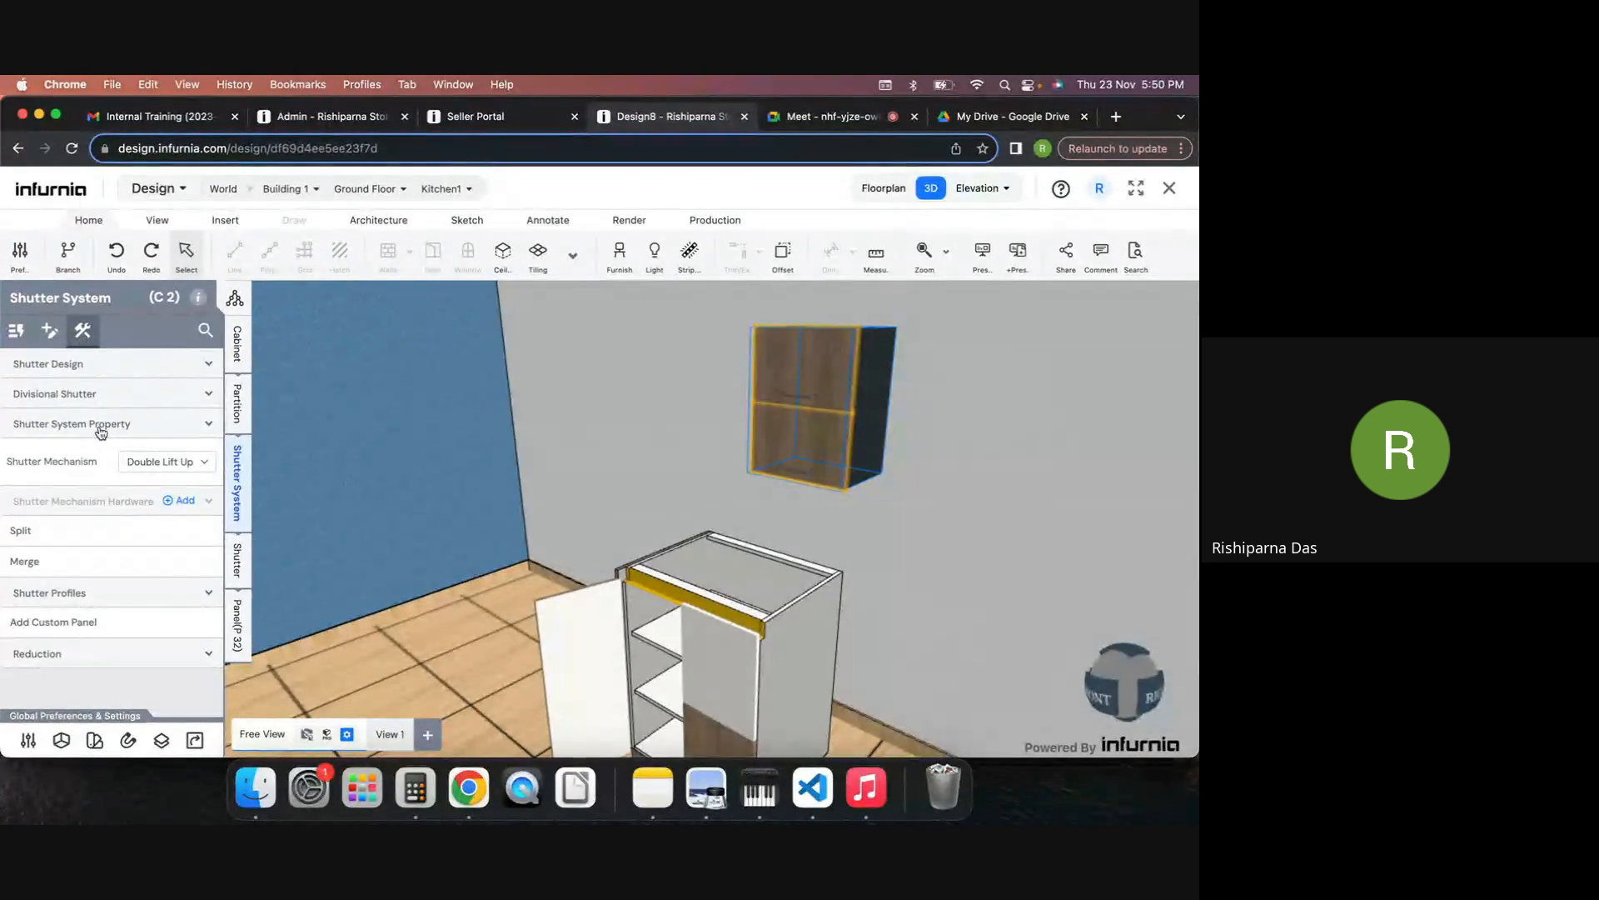
click(184, 502)
drag(881, 689, 821, 585)
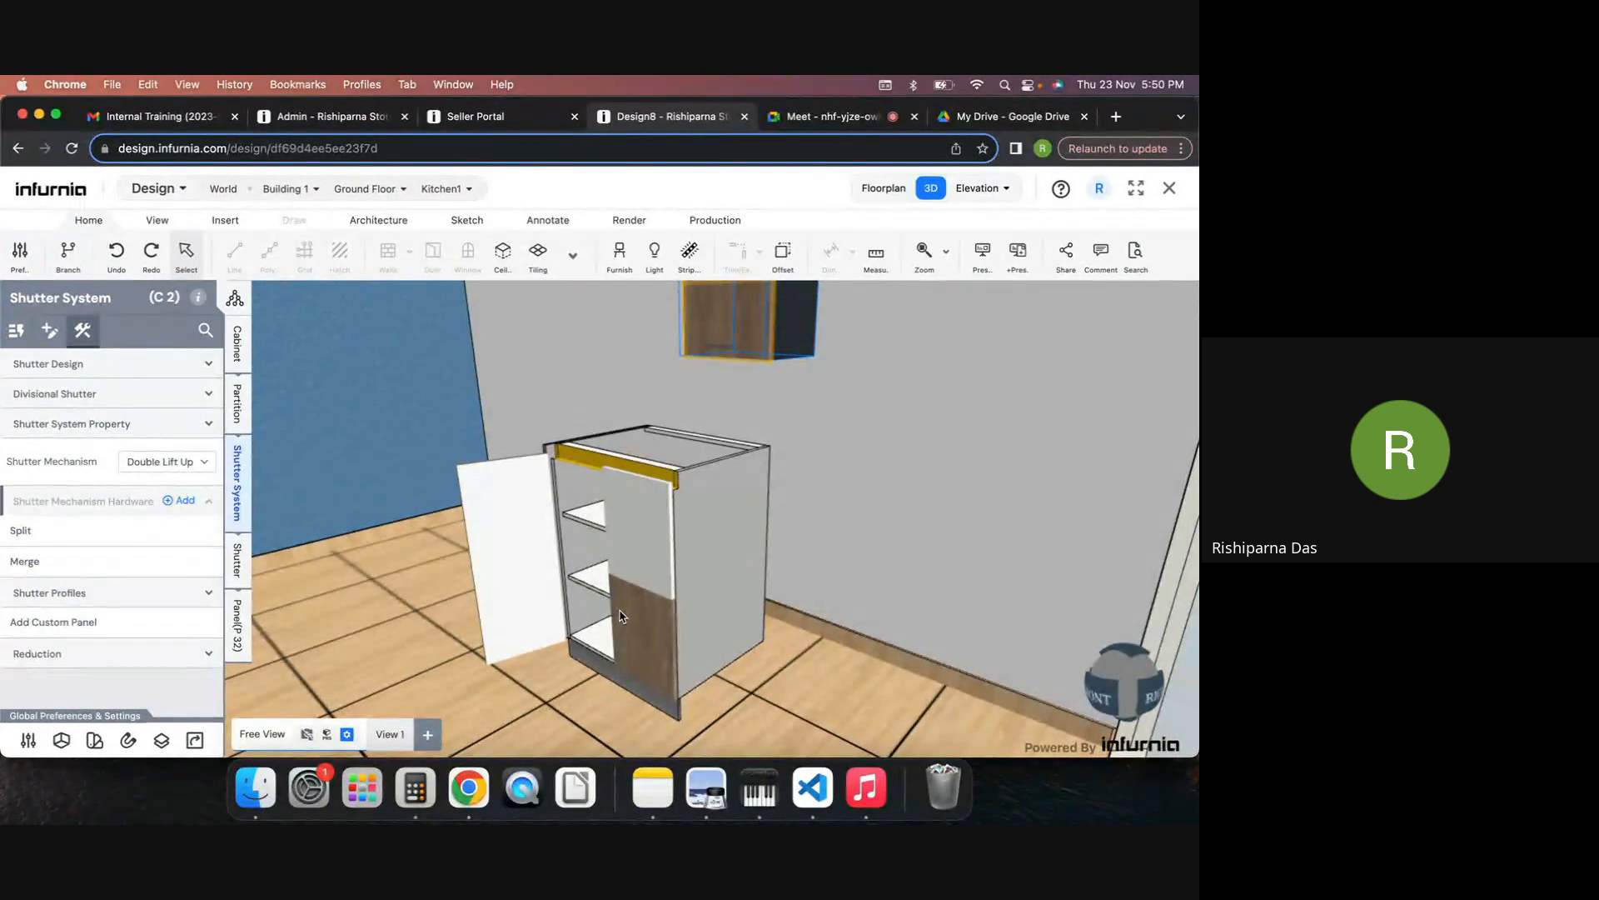
scroll(792, 587, down, 5)
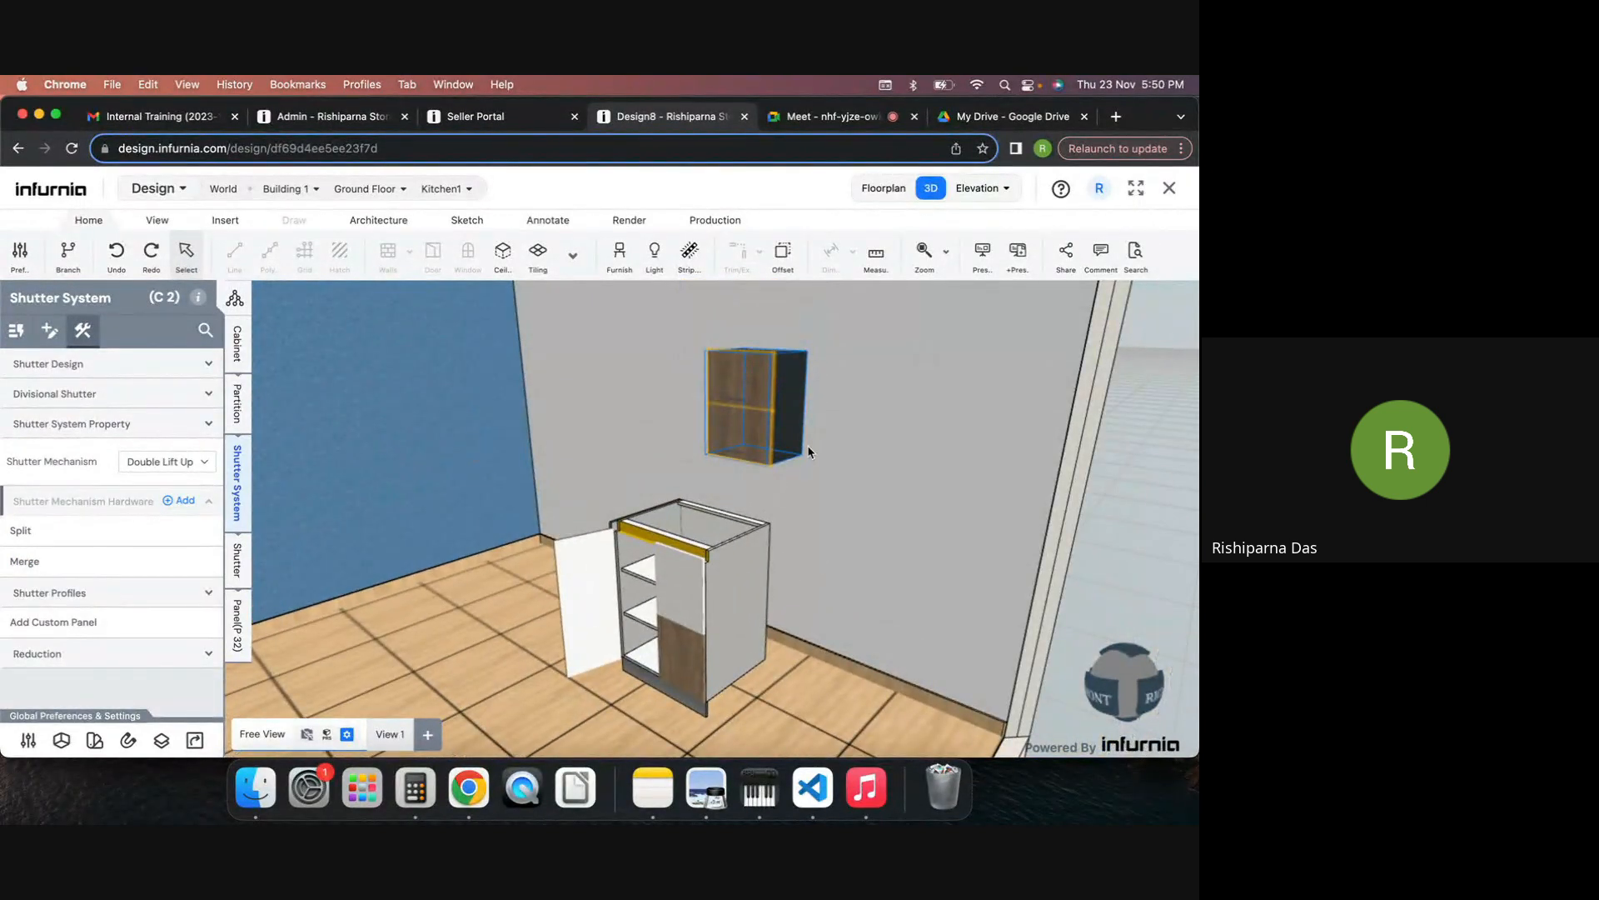
Step: Insert a one-shutter tall unit from the kitchen furniture's Shutter Units and place it near the corner of the blue and grey walls
click(214, 222)
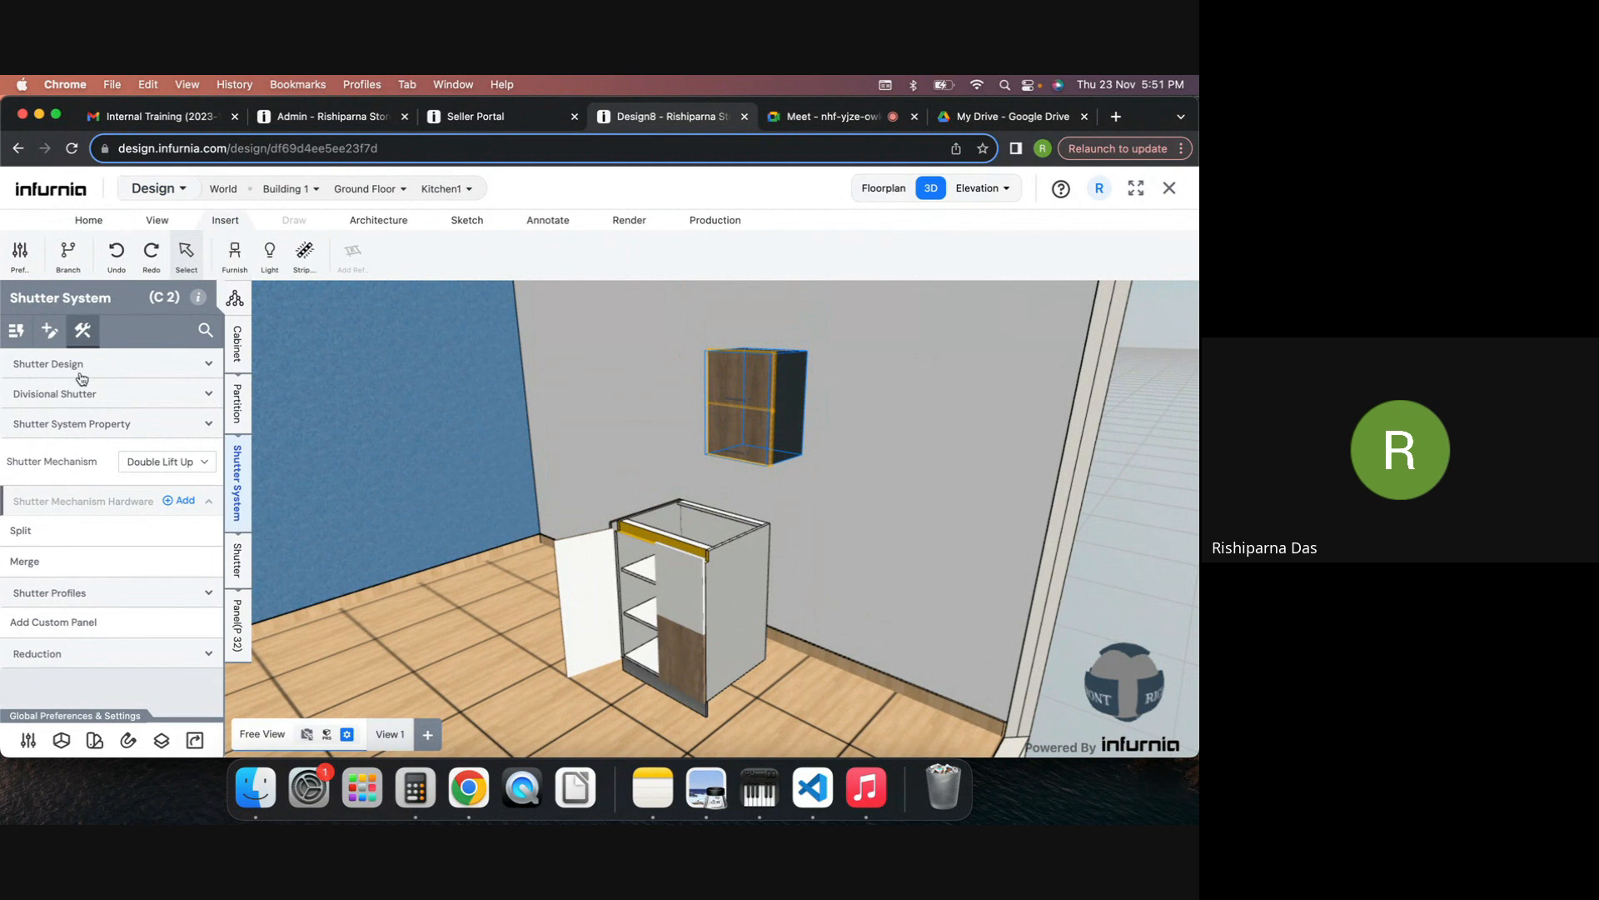
click(235, 254)
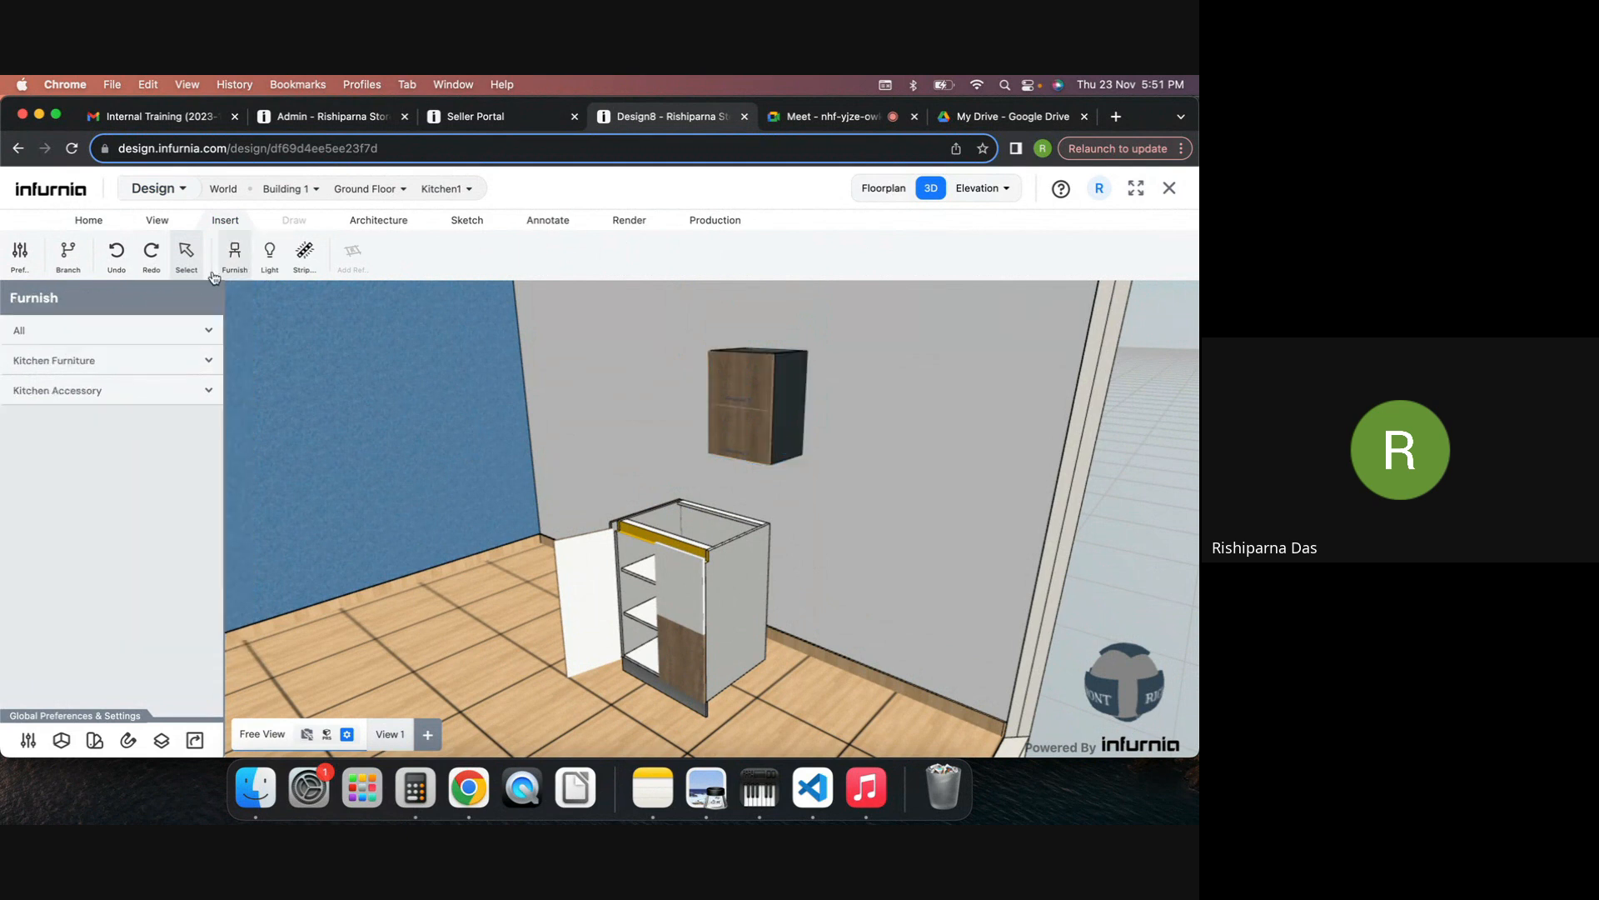
click(56, 365)
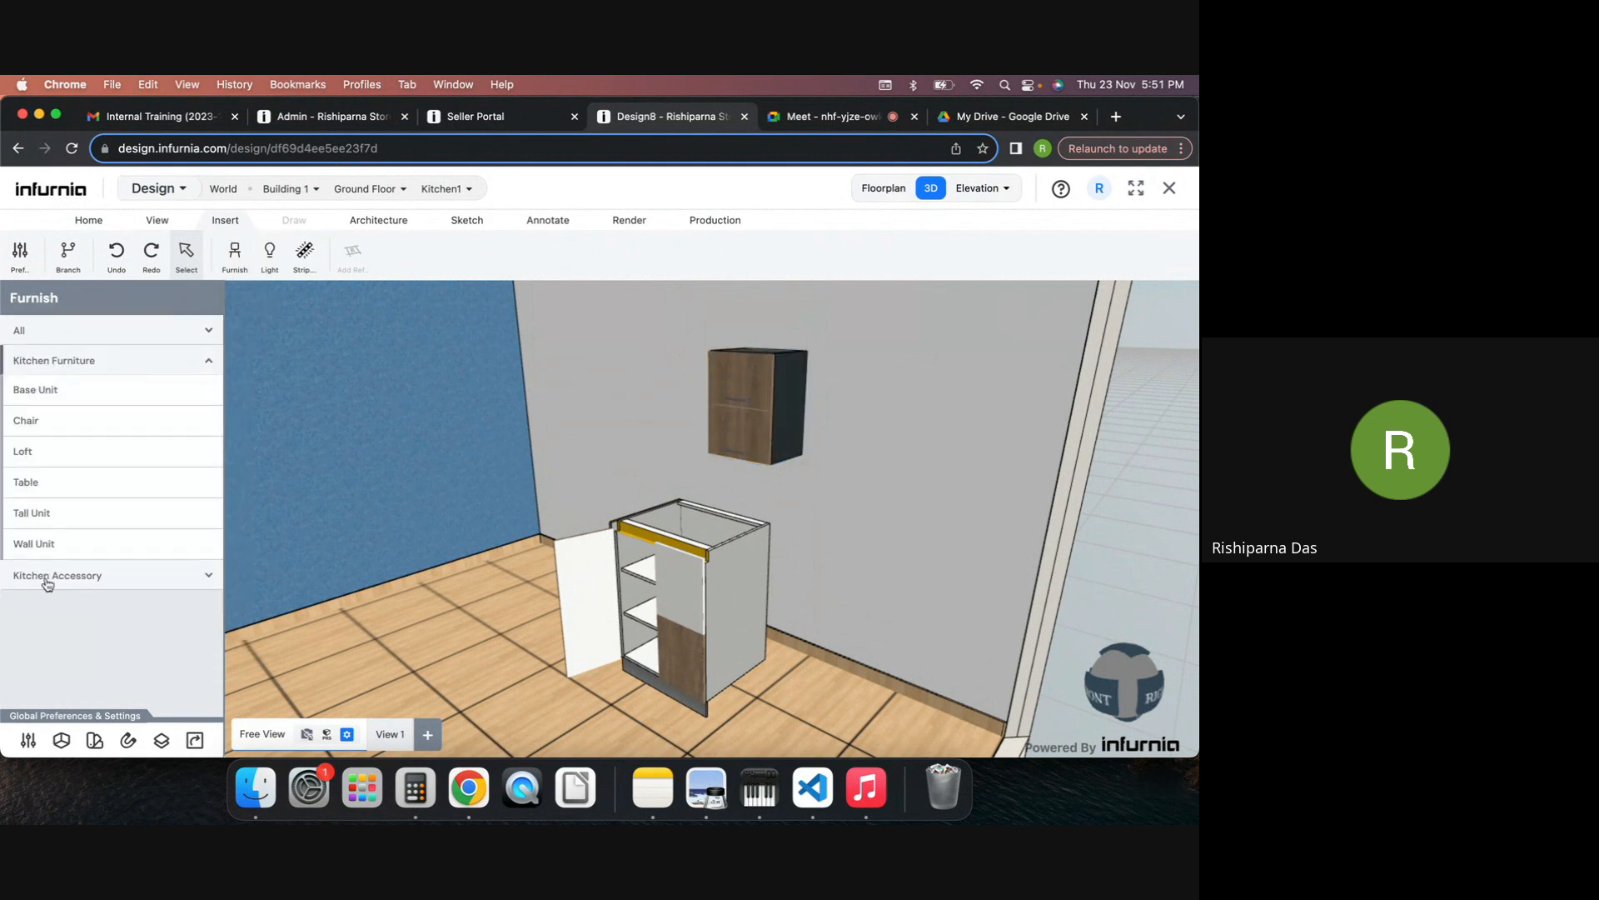
click(31, 513)
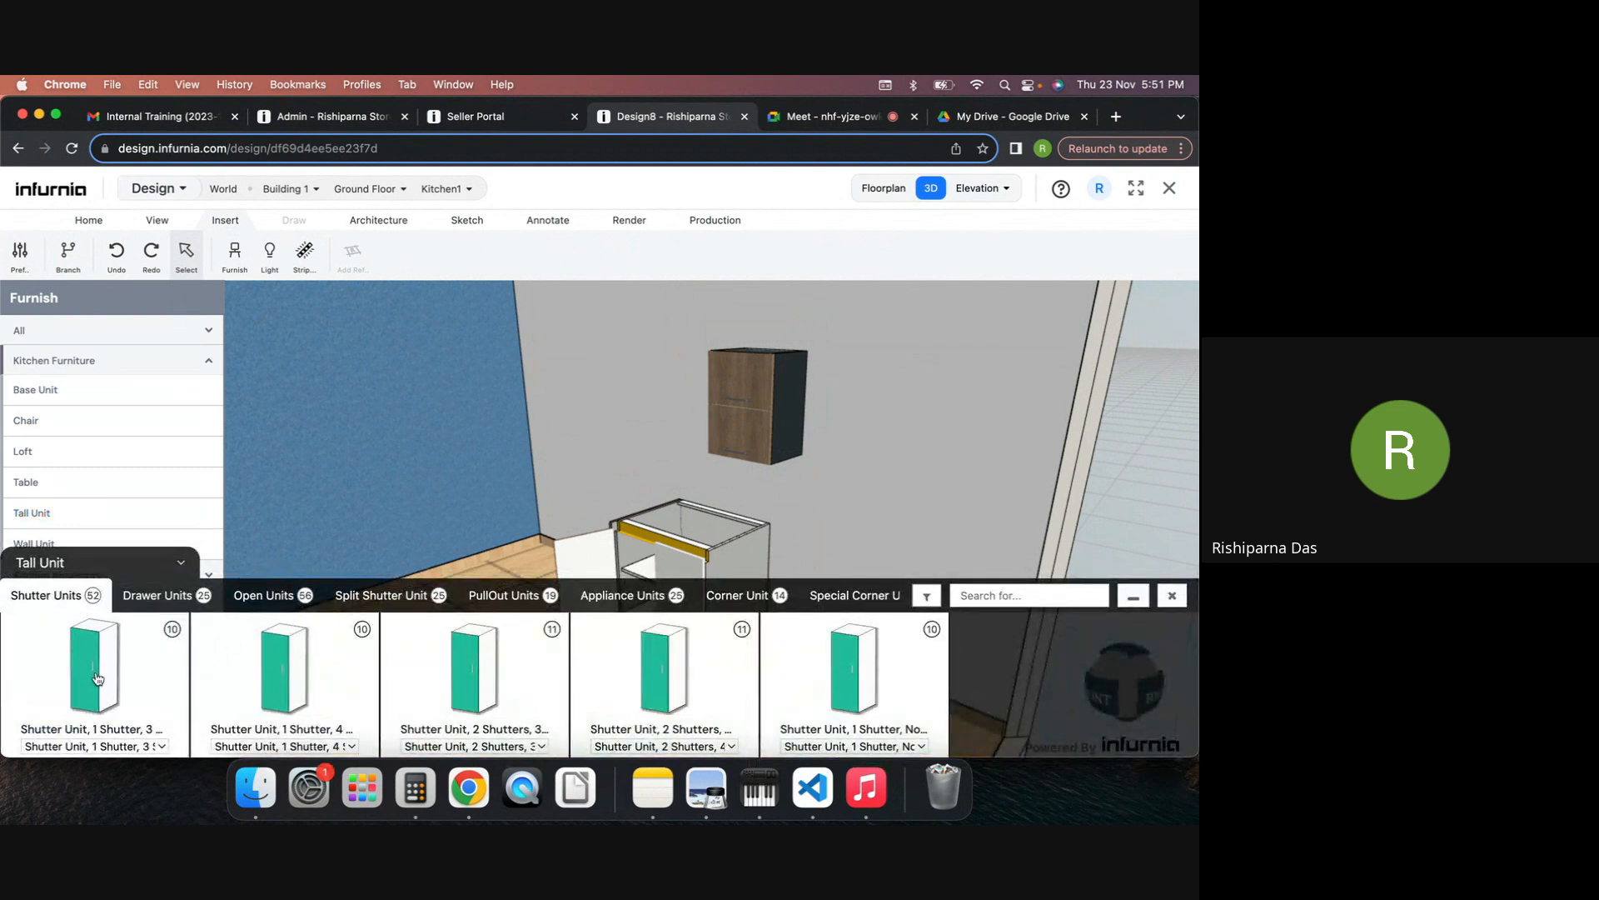
click(98, 678)
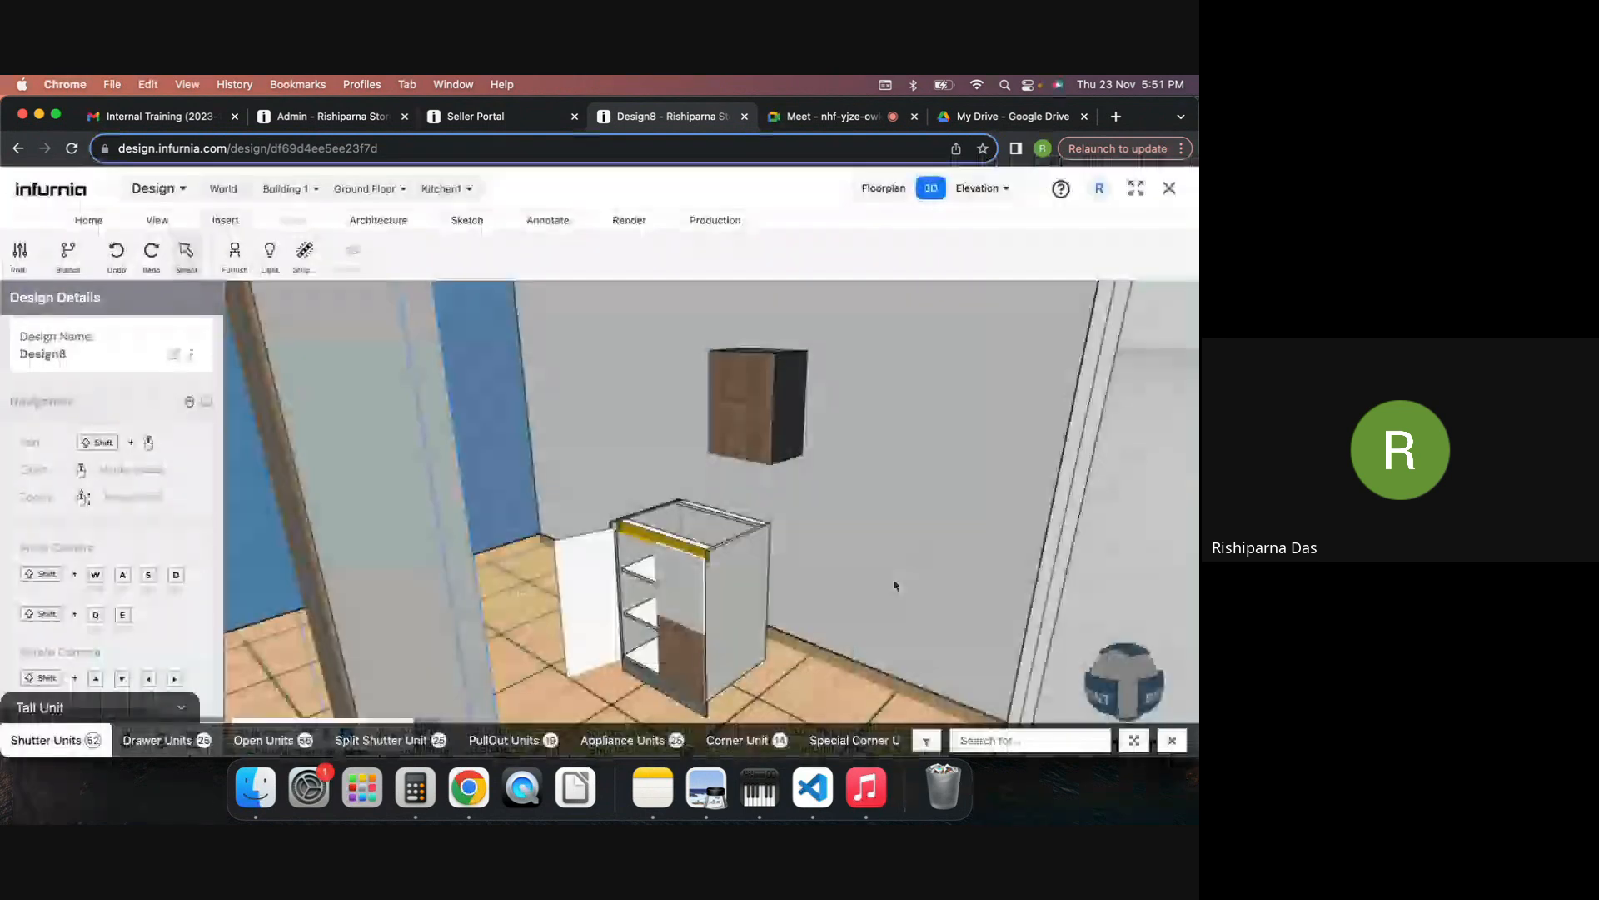
scroll(895, 585, down, 5)
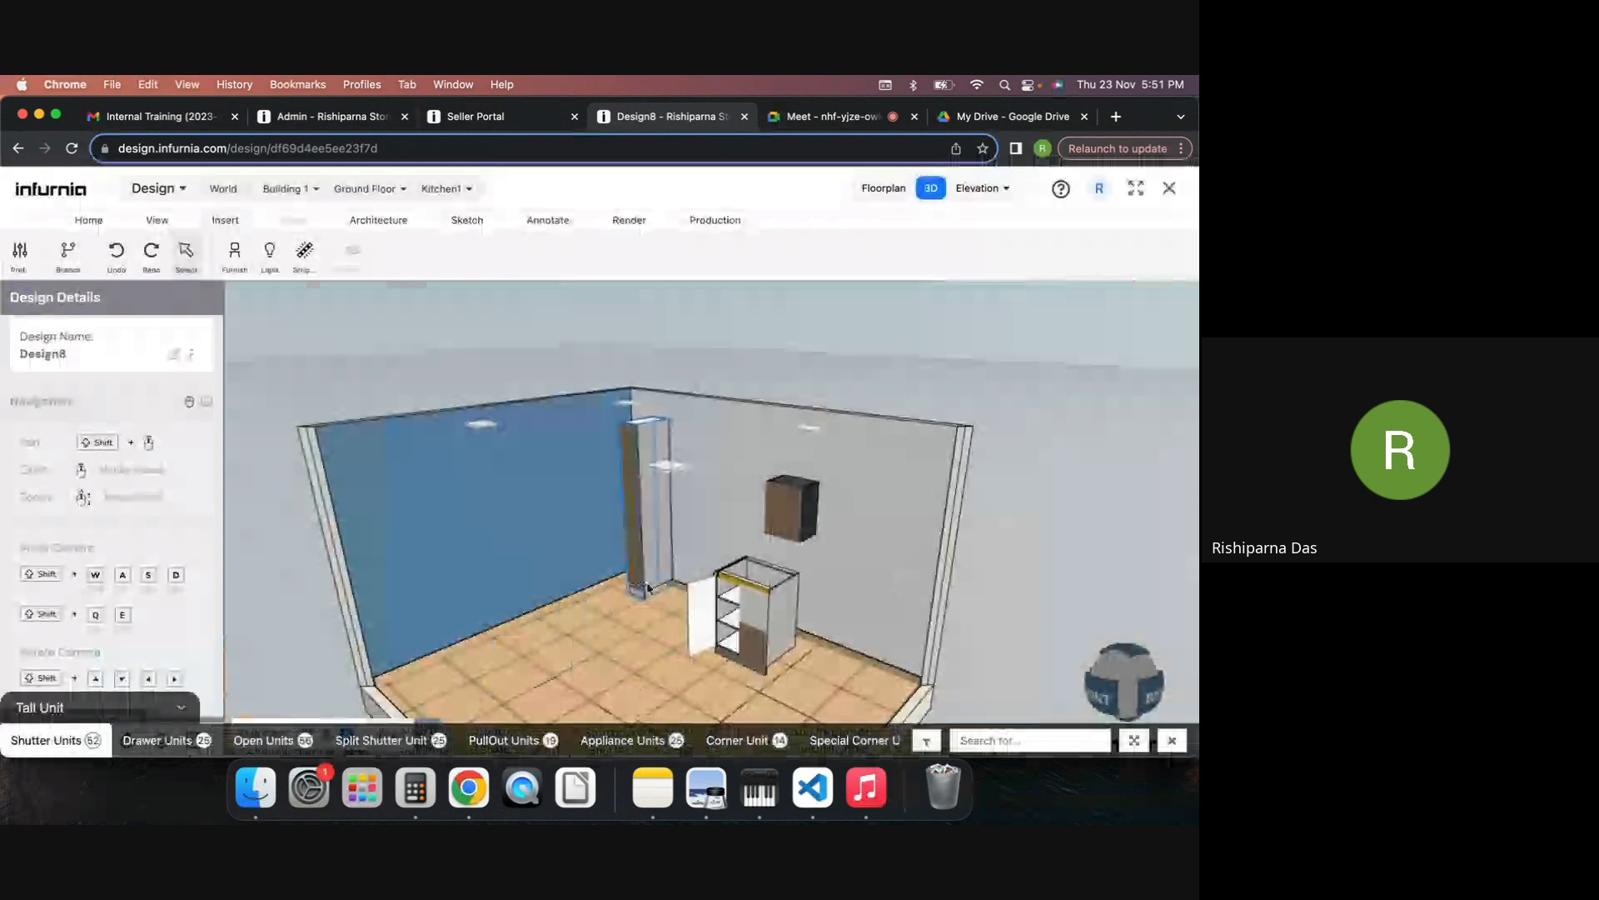
click(648, 587)
Step: Set the tall unit's width to 600 mm
click(41, 401)
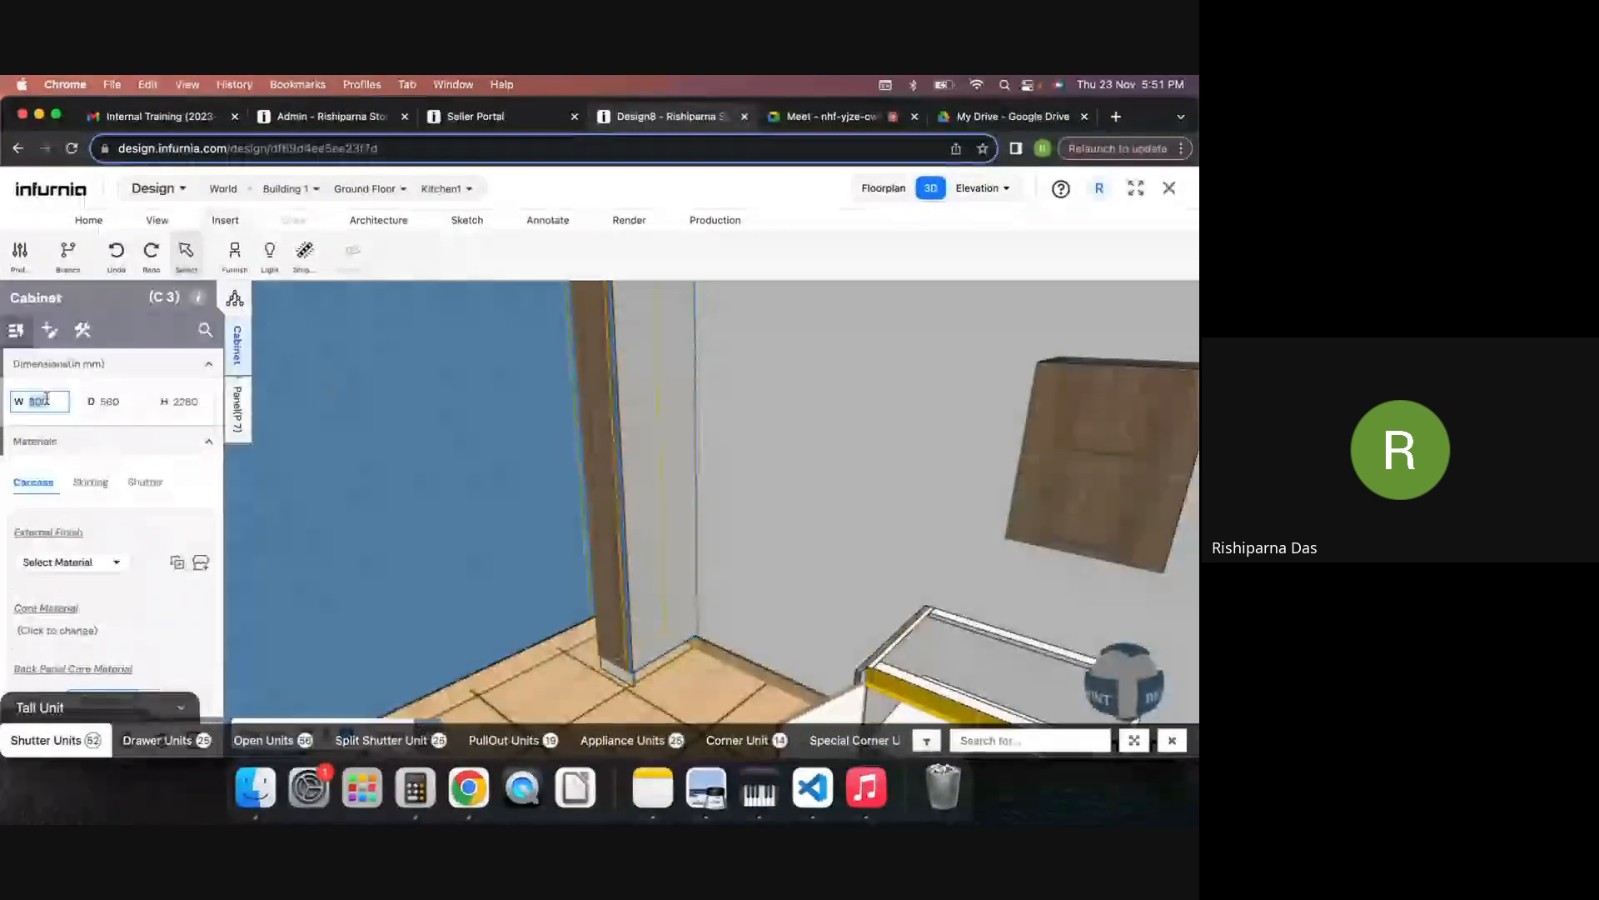
text(600)
key(Return)
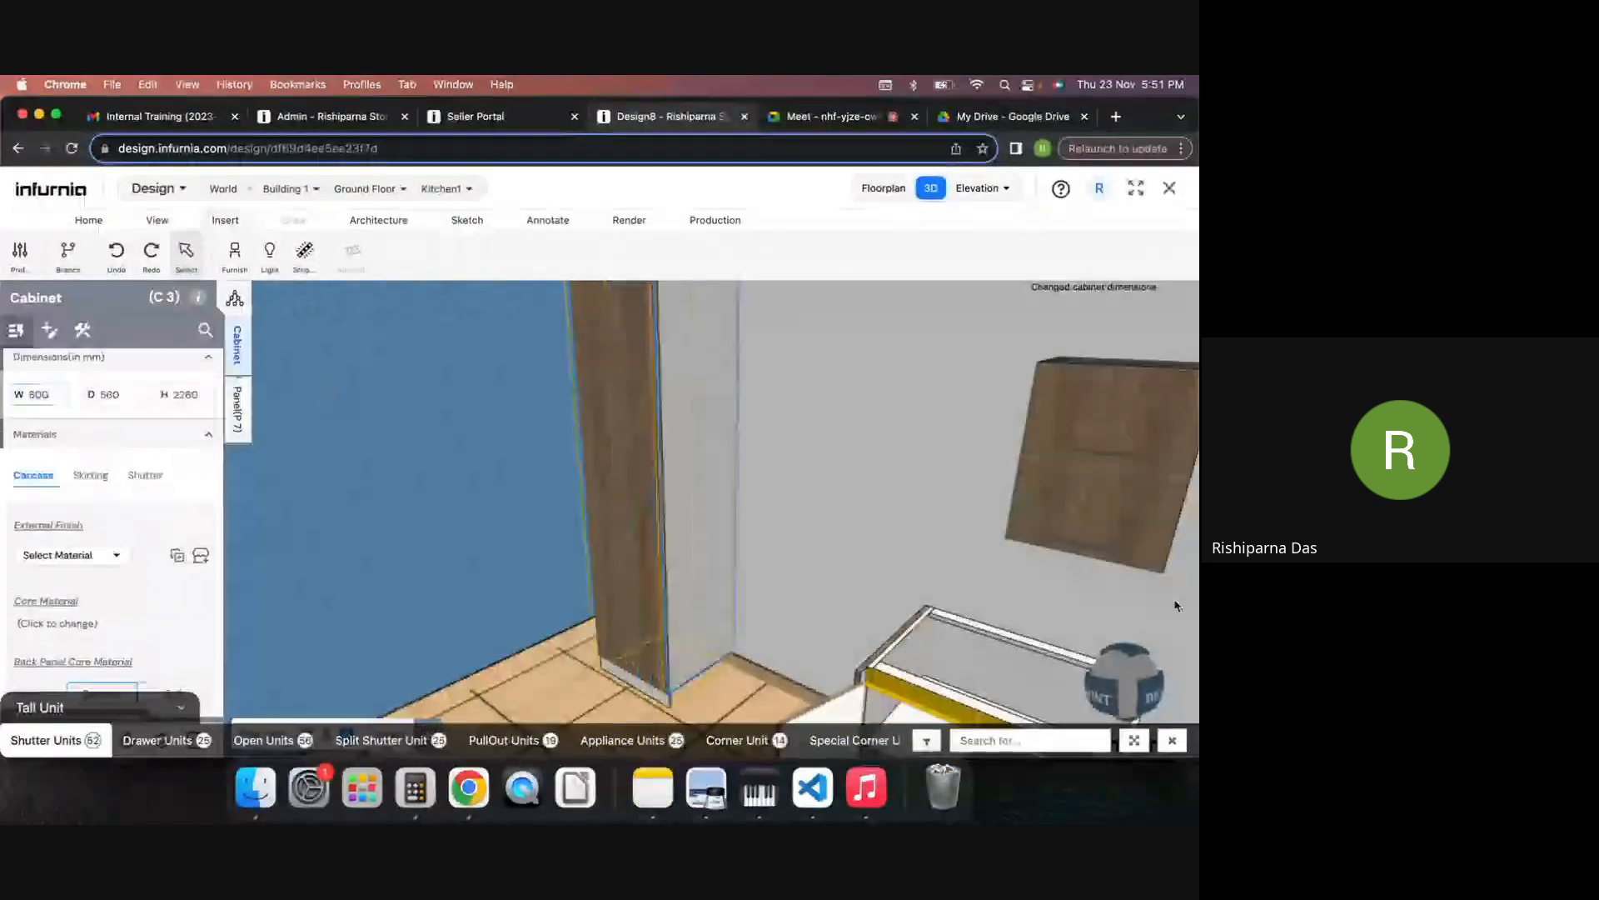
scroll(870, 577, down, 5)
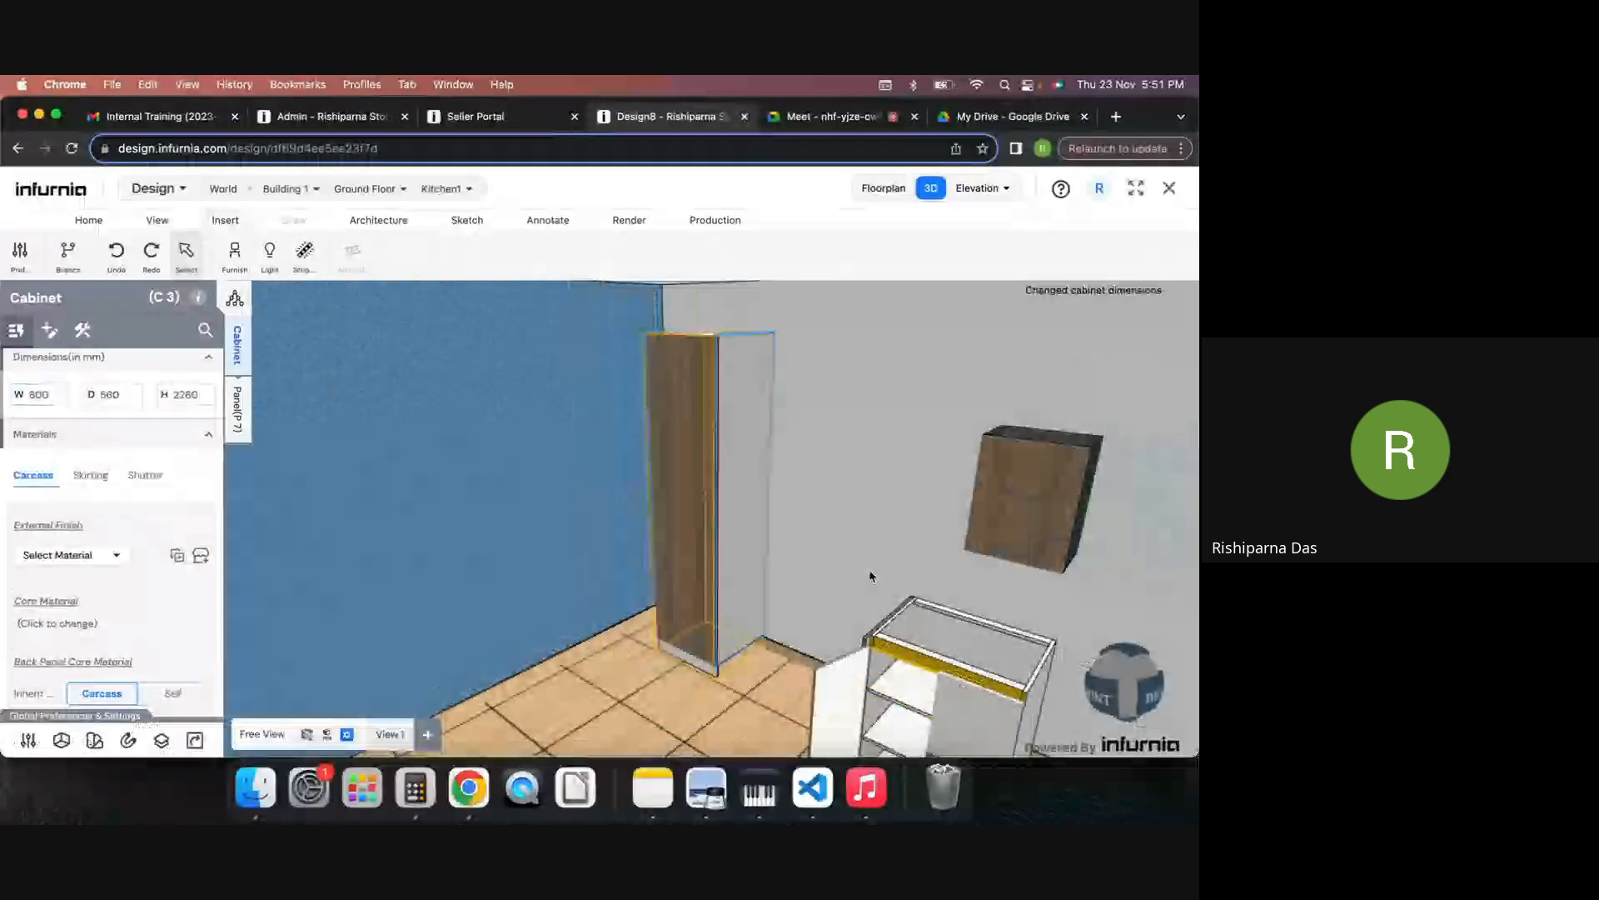
Step: Split the tall unit's single shutter horizontally into separate shutters along its height
click(237, 482)
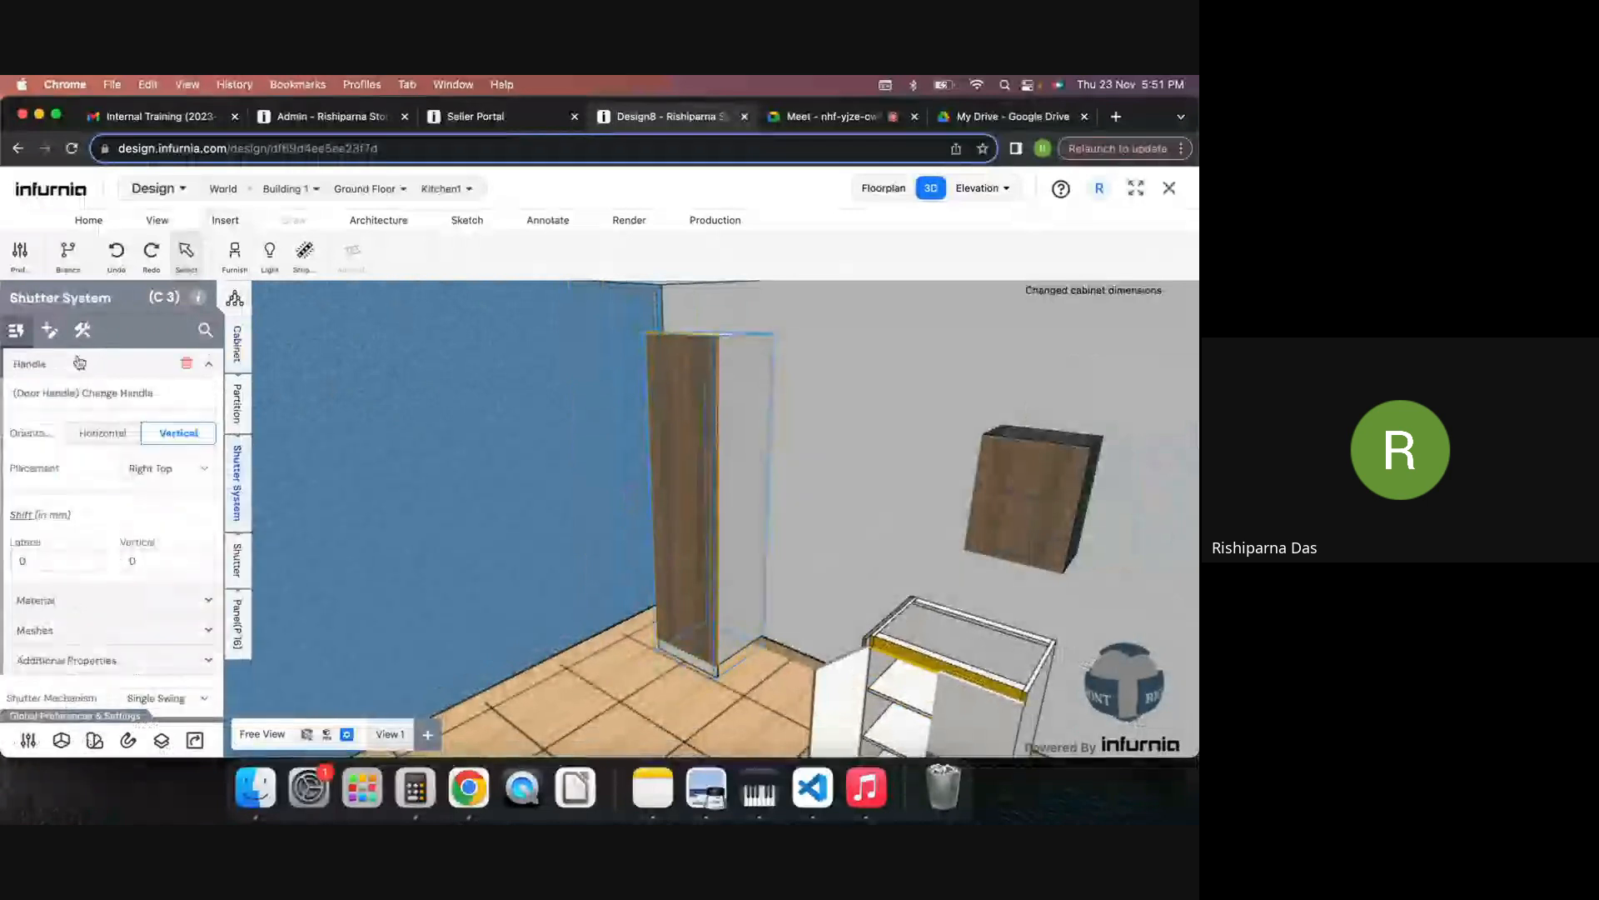
click(83, 329)
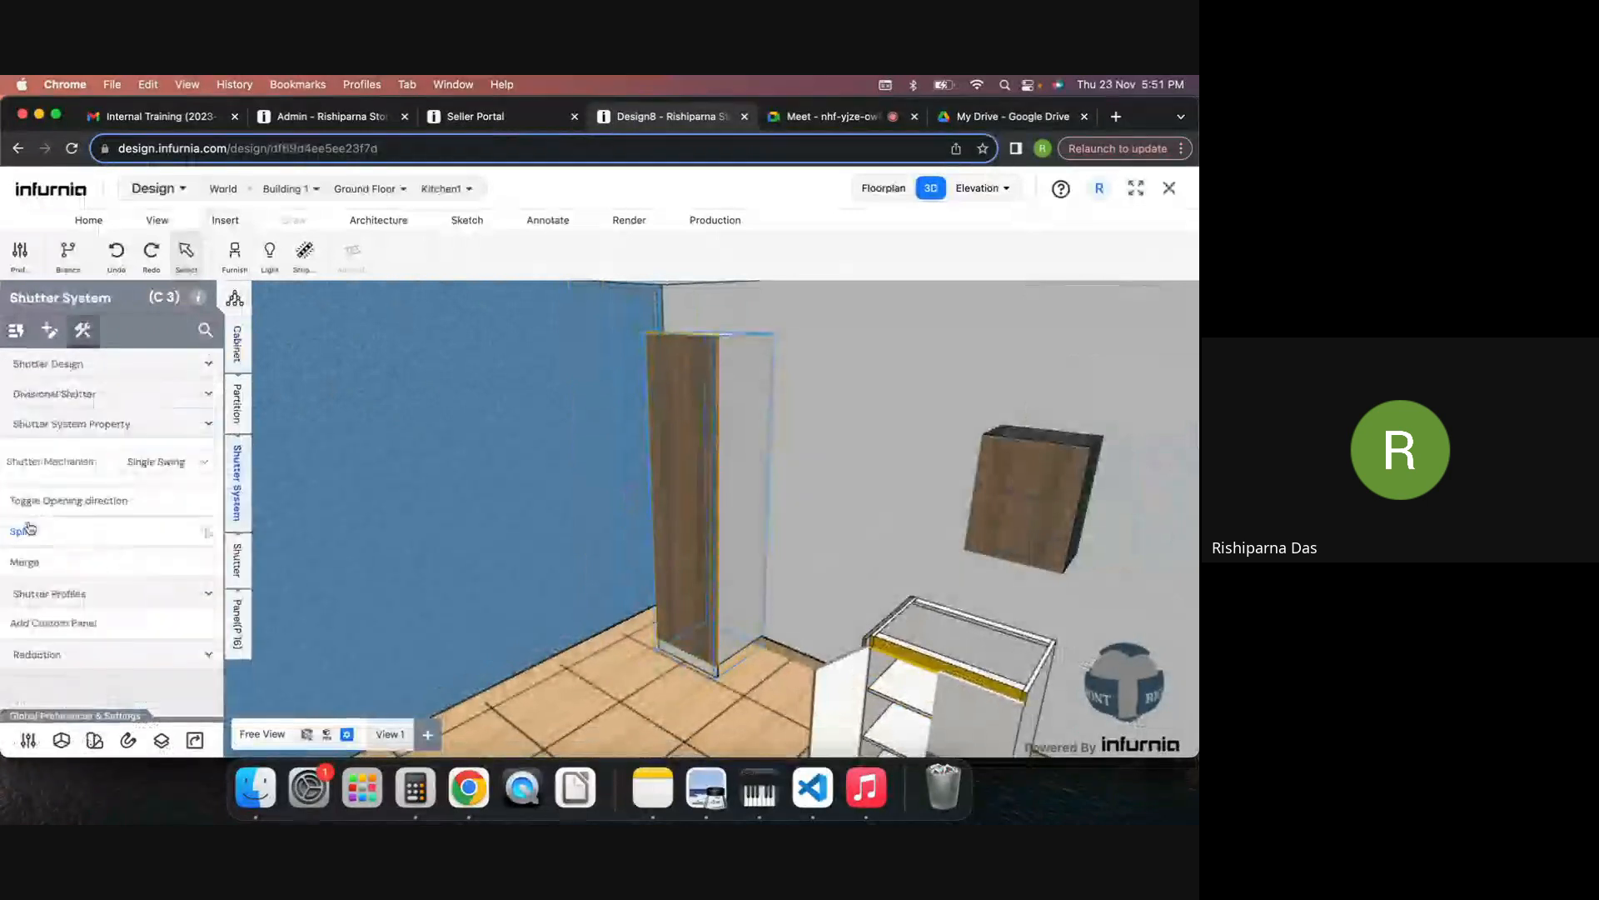
click(30, 528)
scroll(746, 537, up, 5)
click(723, 528)
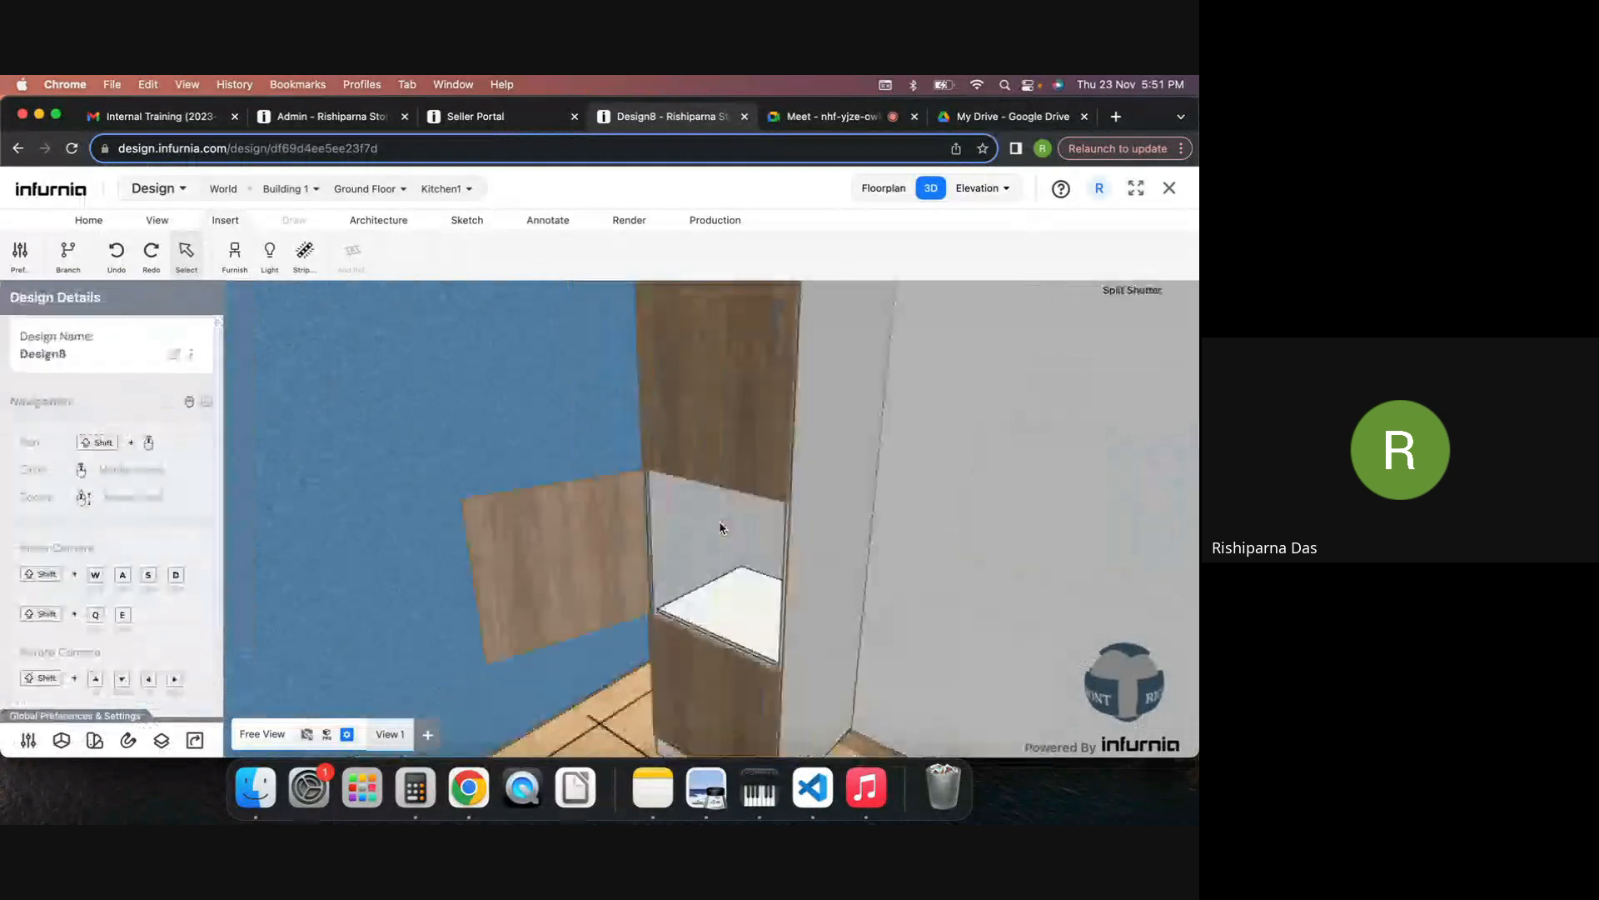
Step: Open the tall unit's remaining split shutters one by one to view the shelves behind them
scroll(721, 528, down, 4)
click(724, 453)
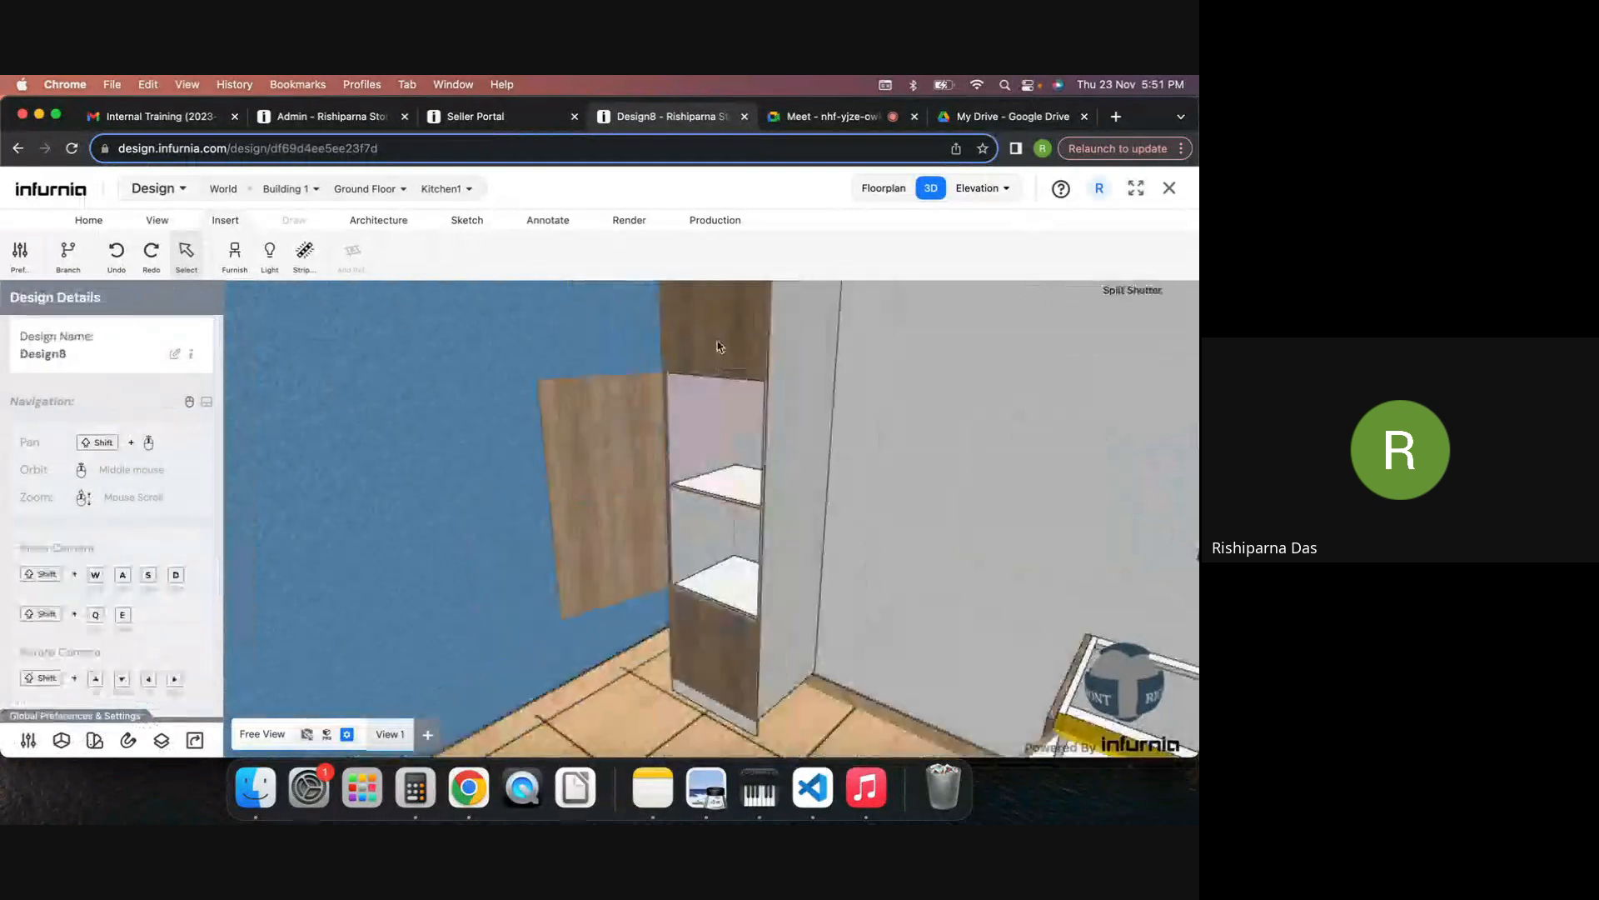
click(717, 348)
scroll(716, 350, down, 3)
click(712, 577)
scroll(710, 578, down, 3)
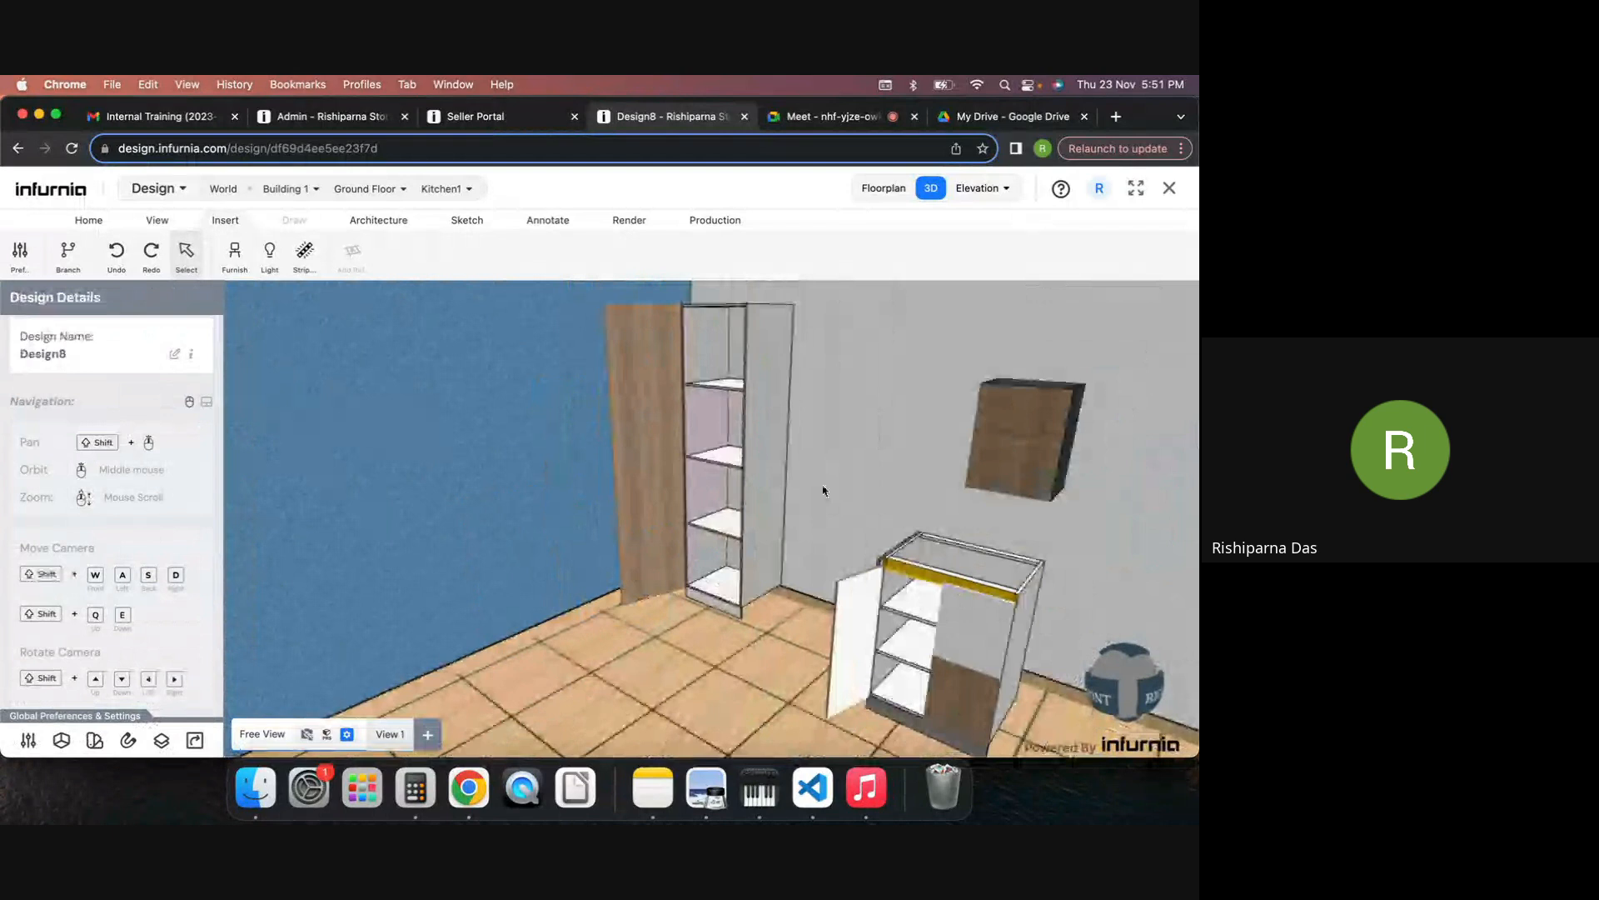
shift+middle_drag(824, 489, 787, 583)
scroll(694, 459, up, 4)
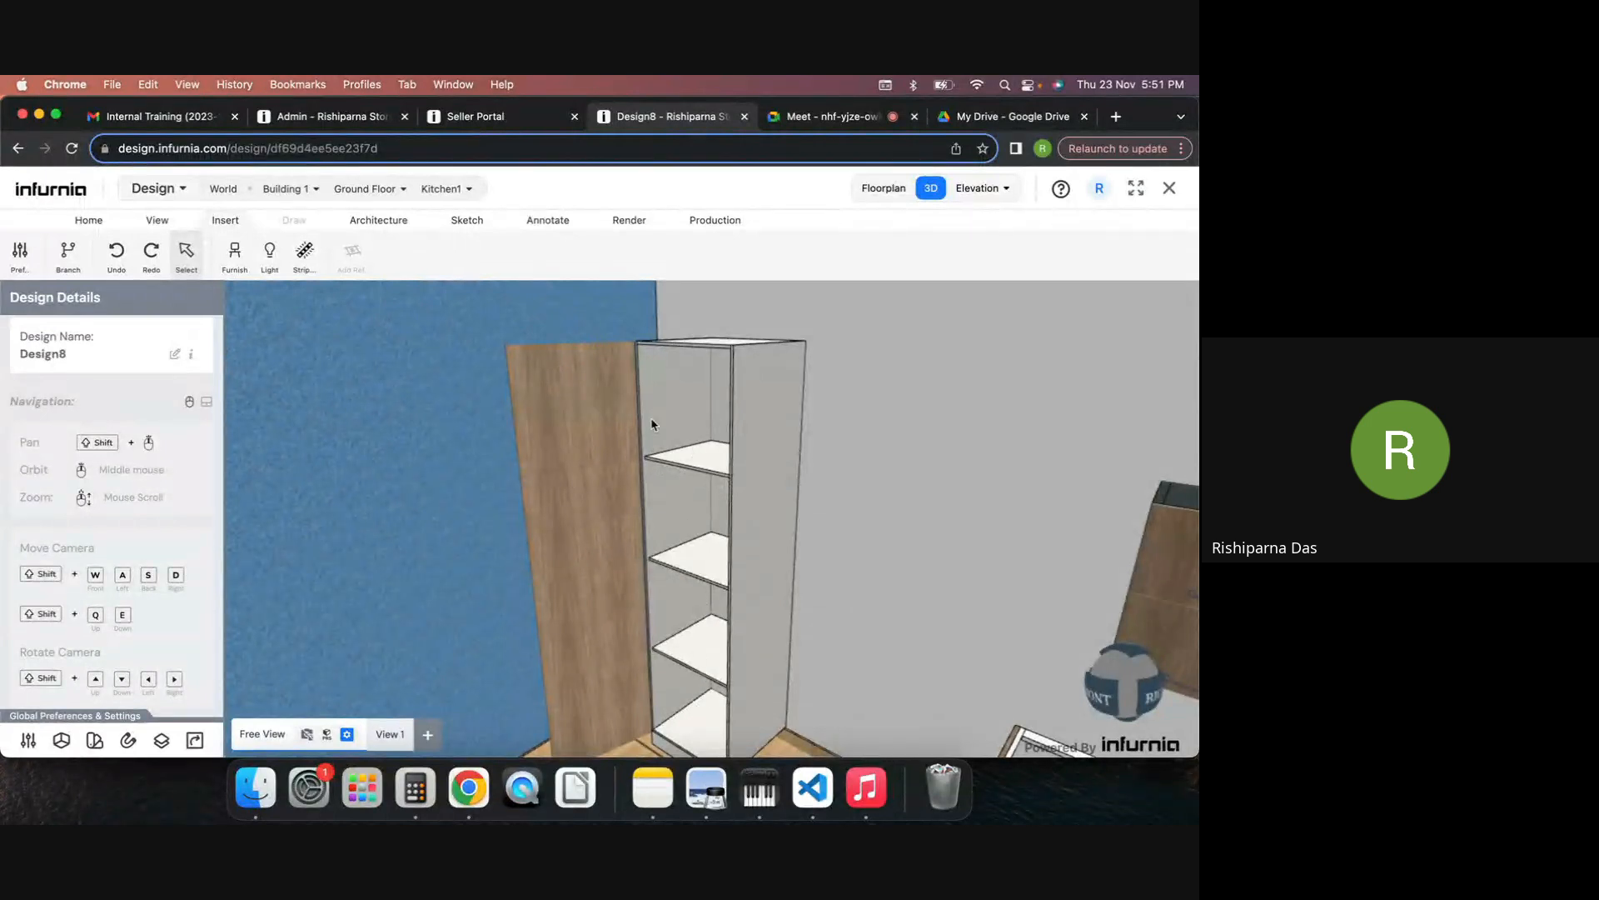
Step: Close all four split shutters of the tall unit
click(597, 436)
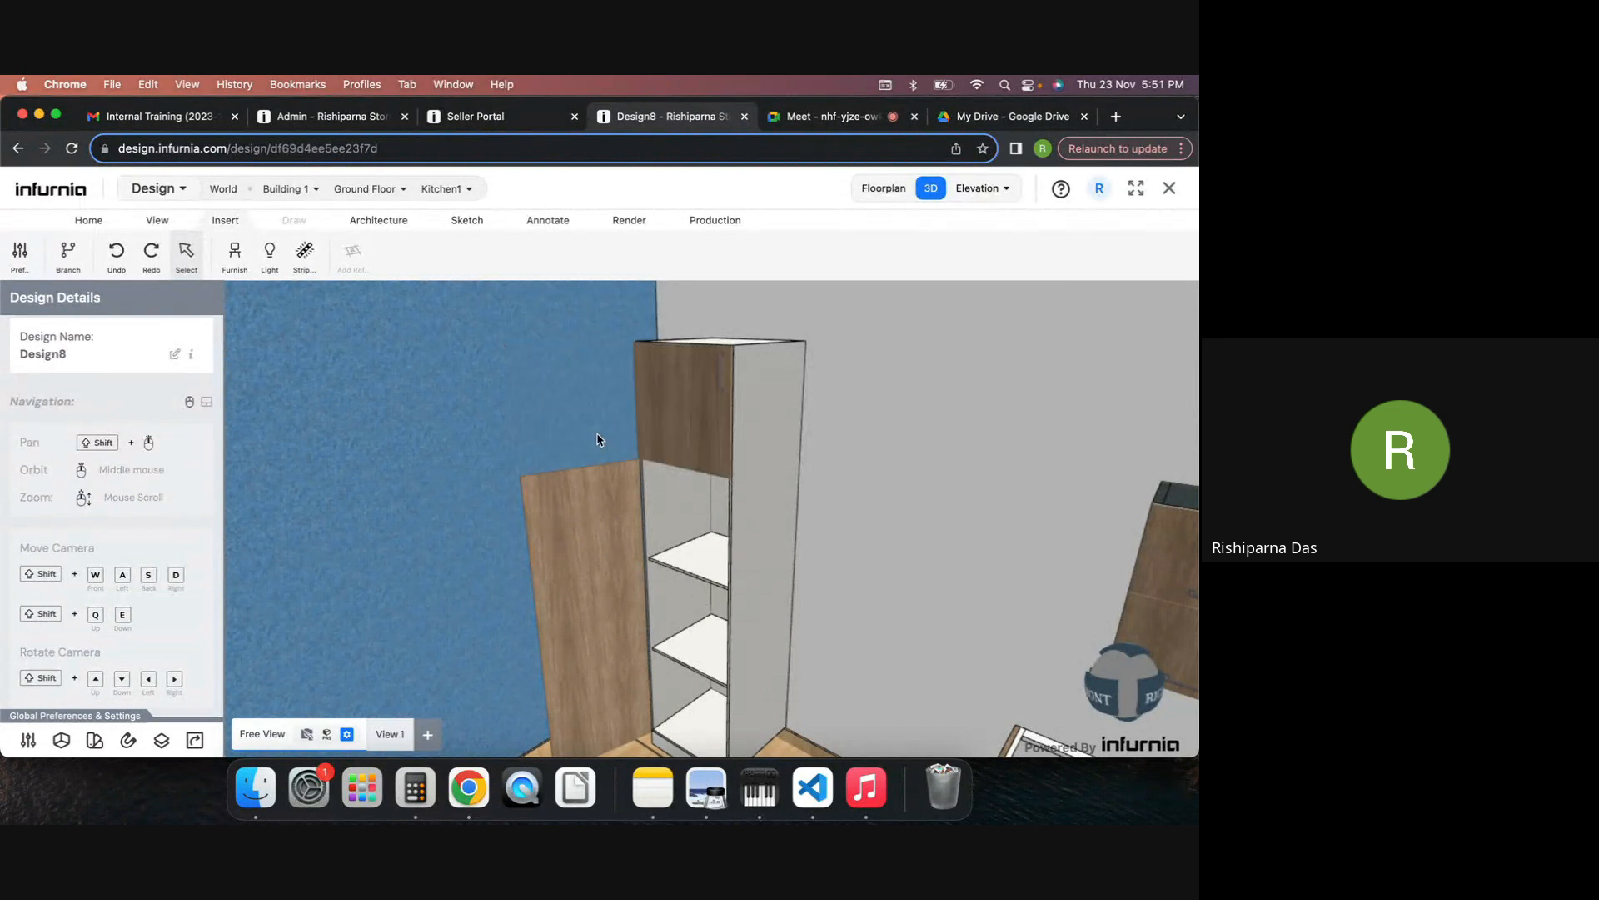
click(595, 493)
click(618, 626)
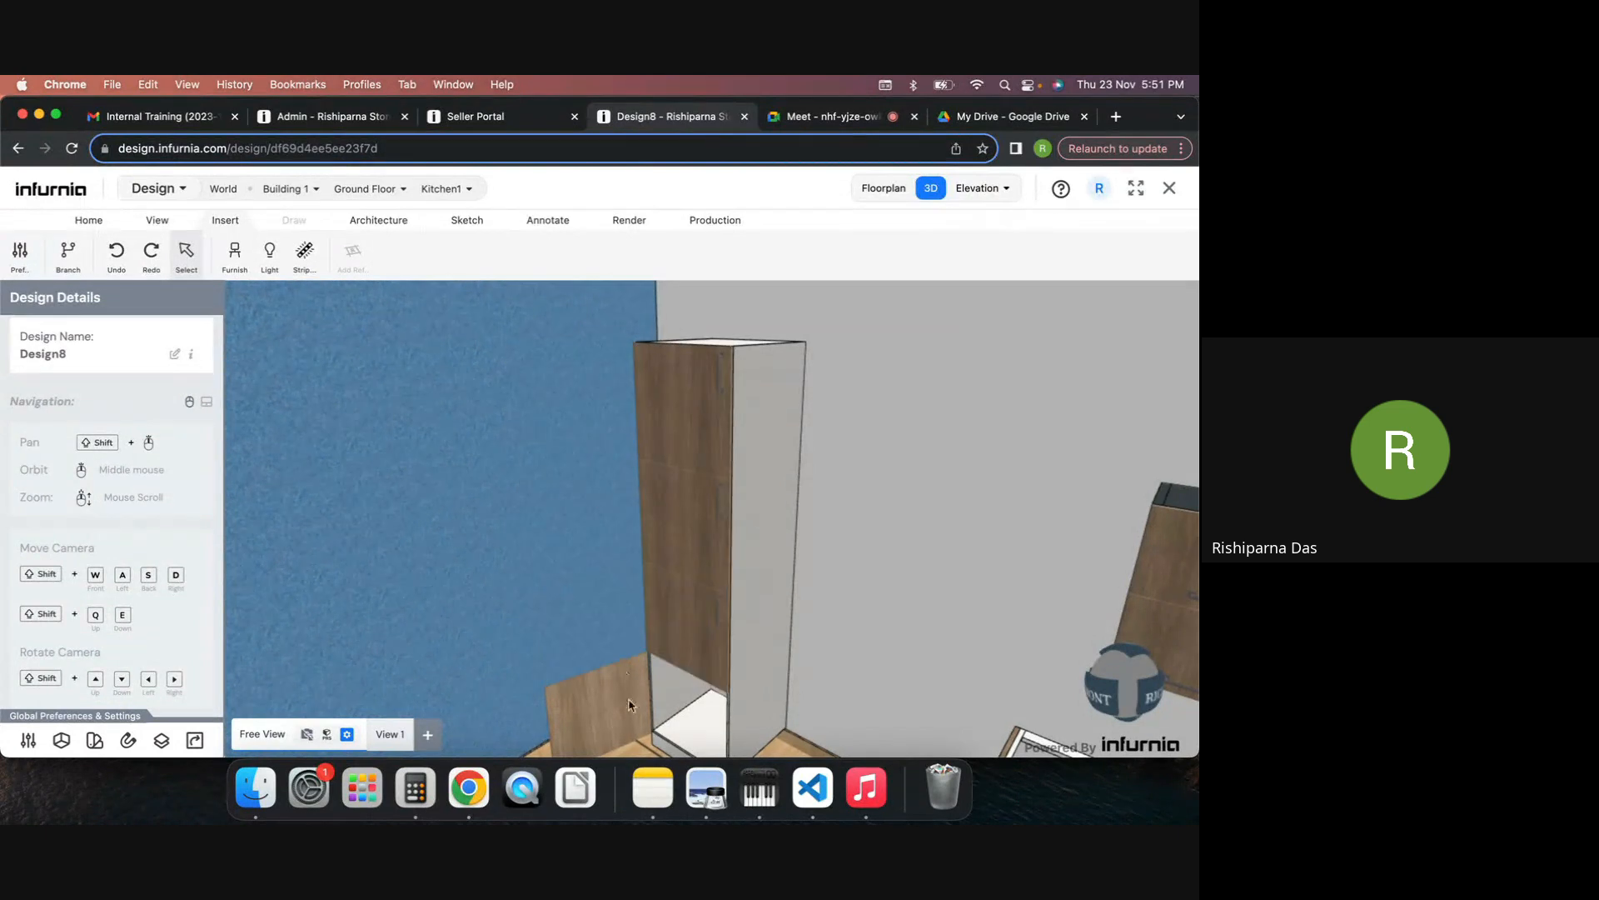
click(622, 708)
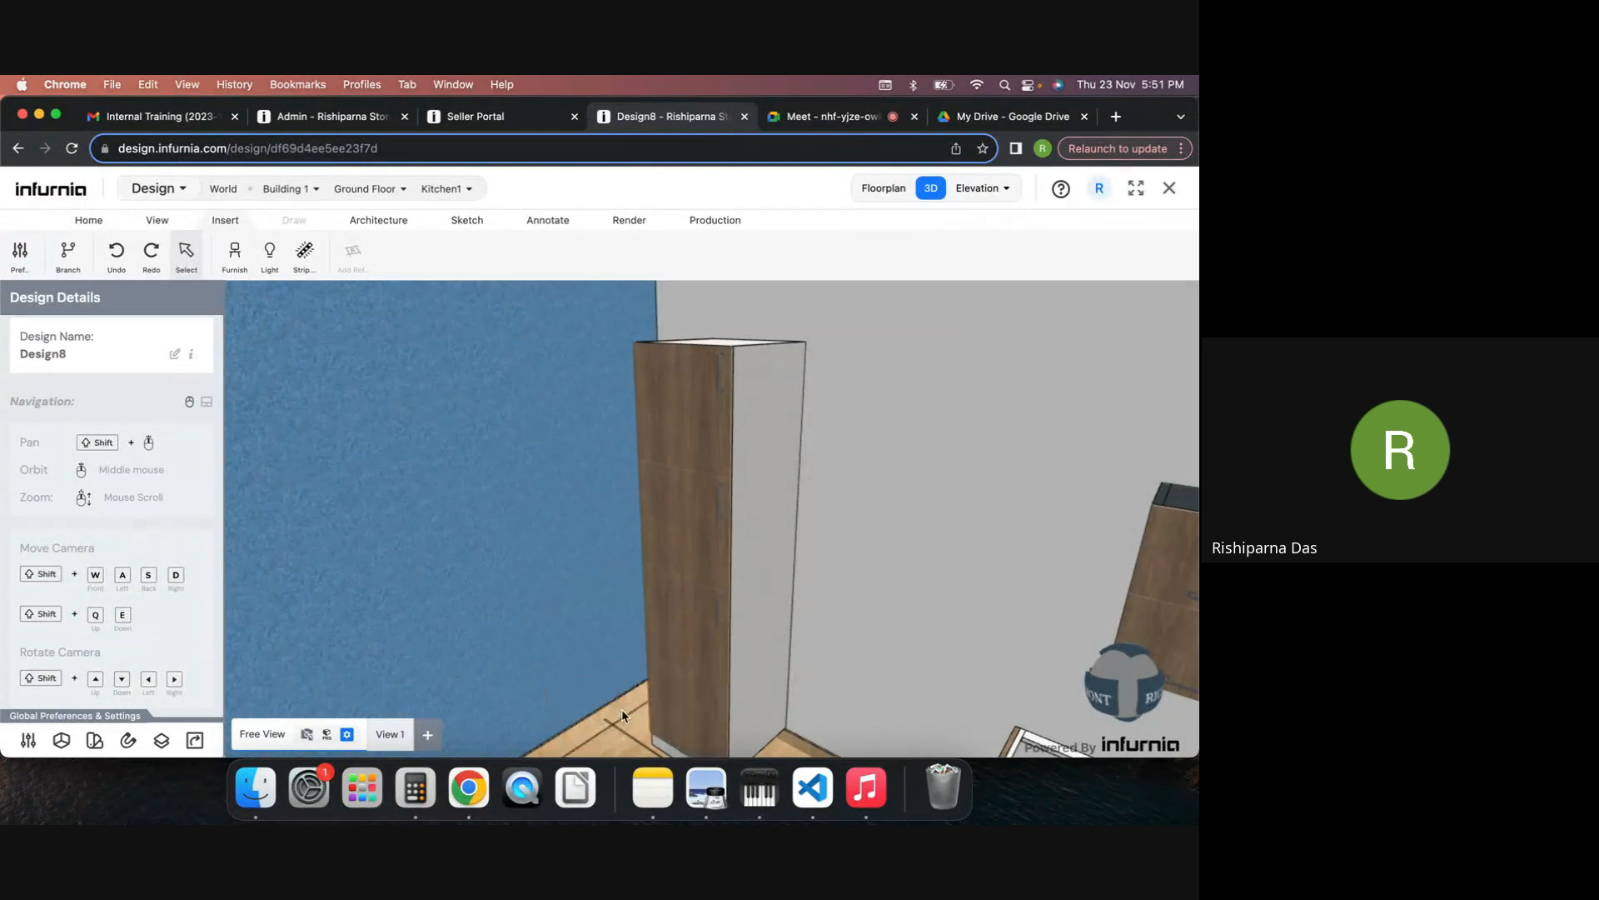
Step: Merge the tall unit's top shutter with the one directly below it
click(689, 446)
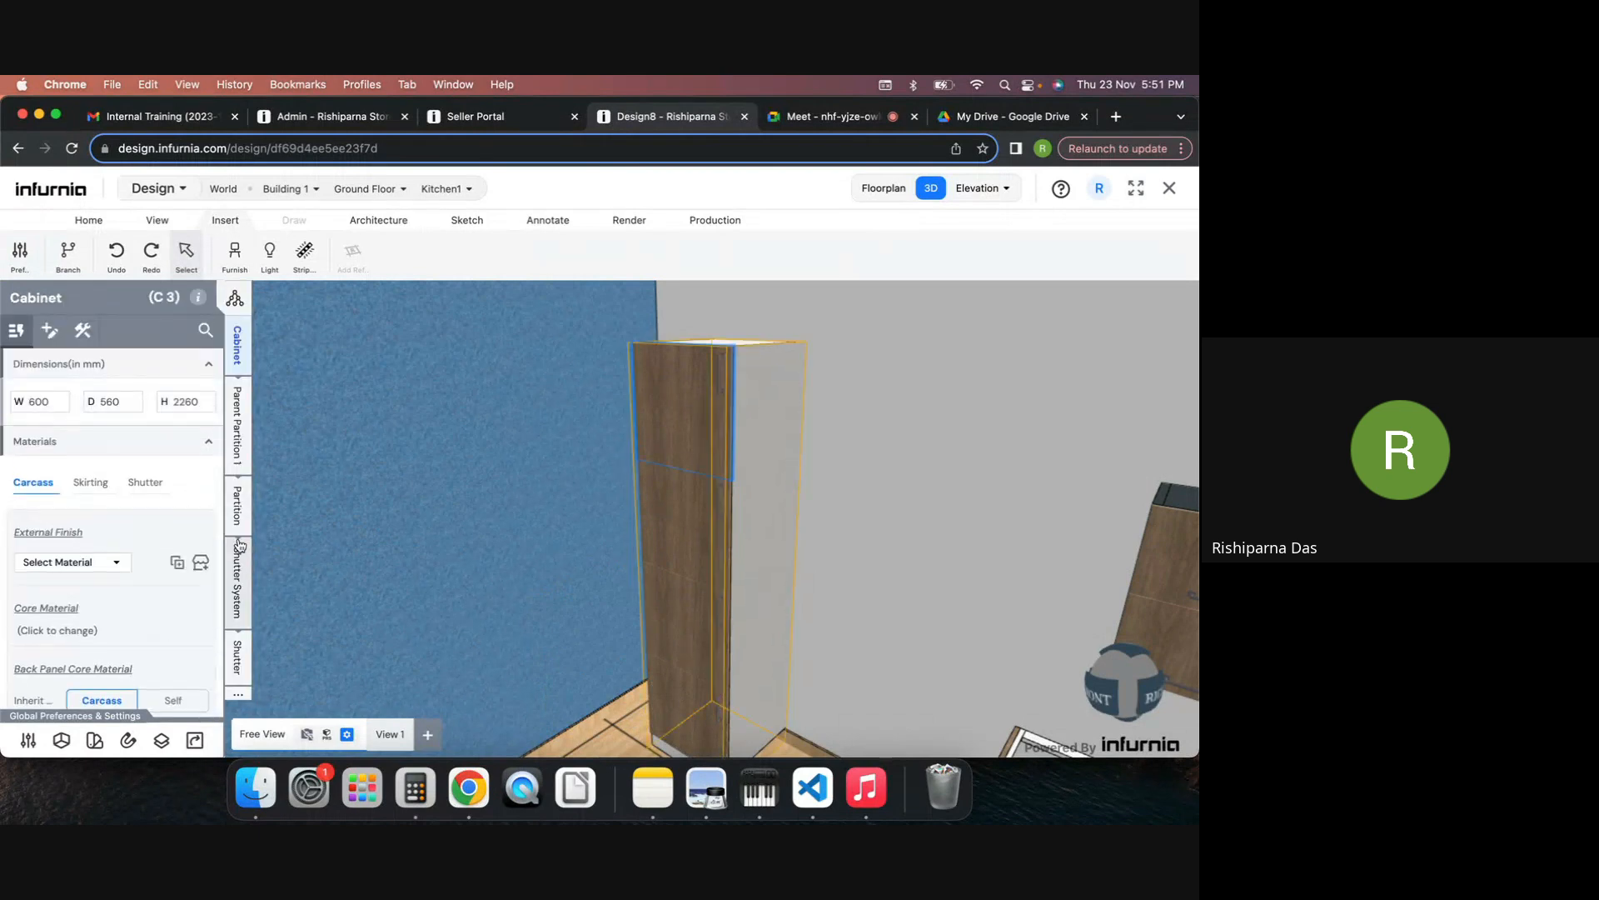
click(237, 583)
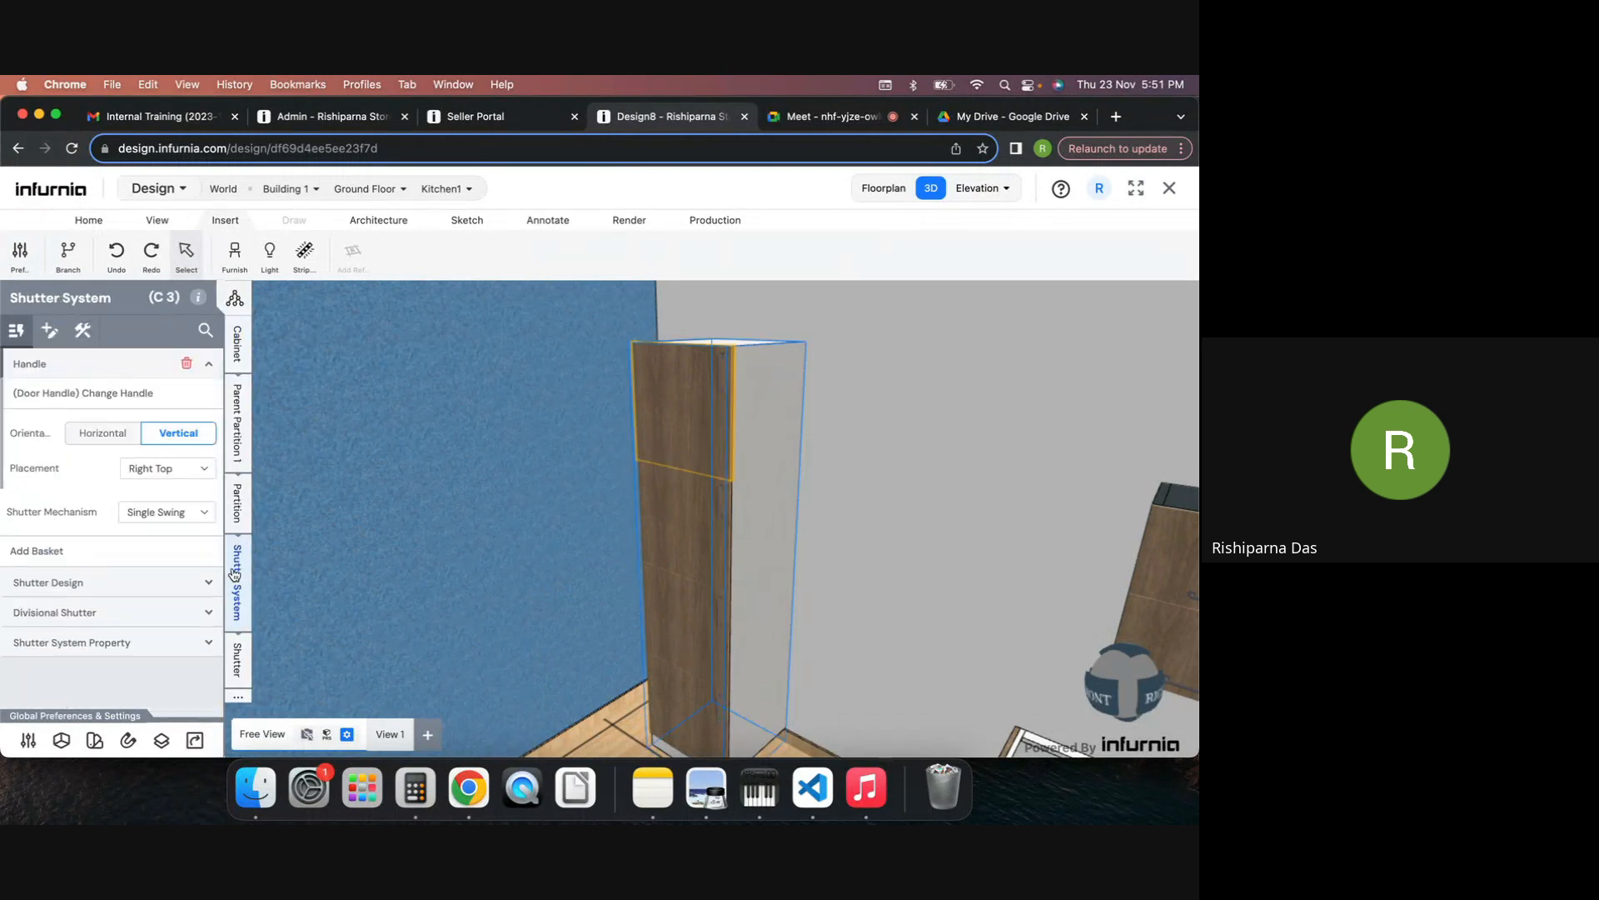
click(83, 330)
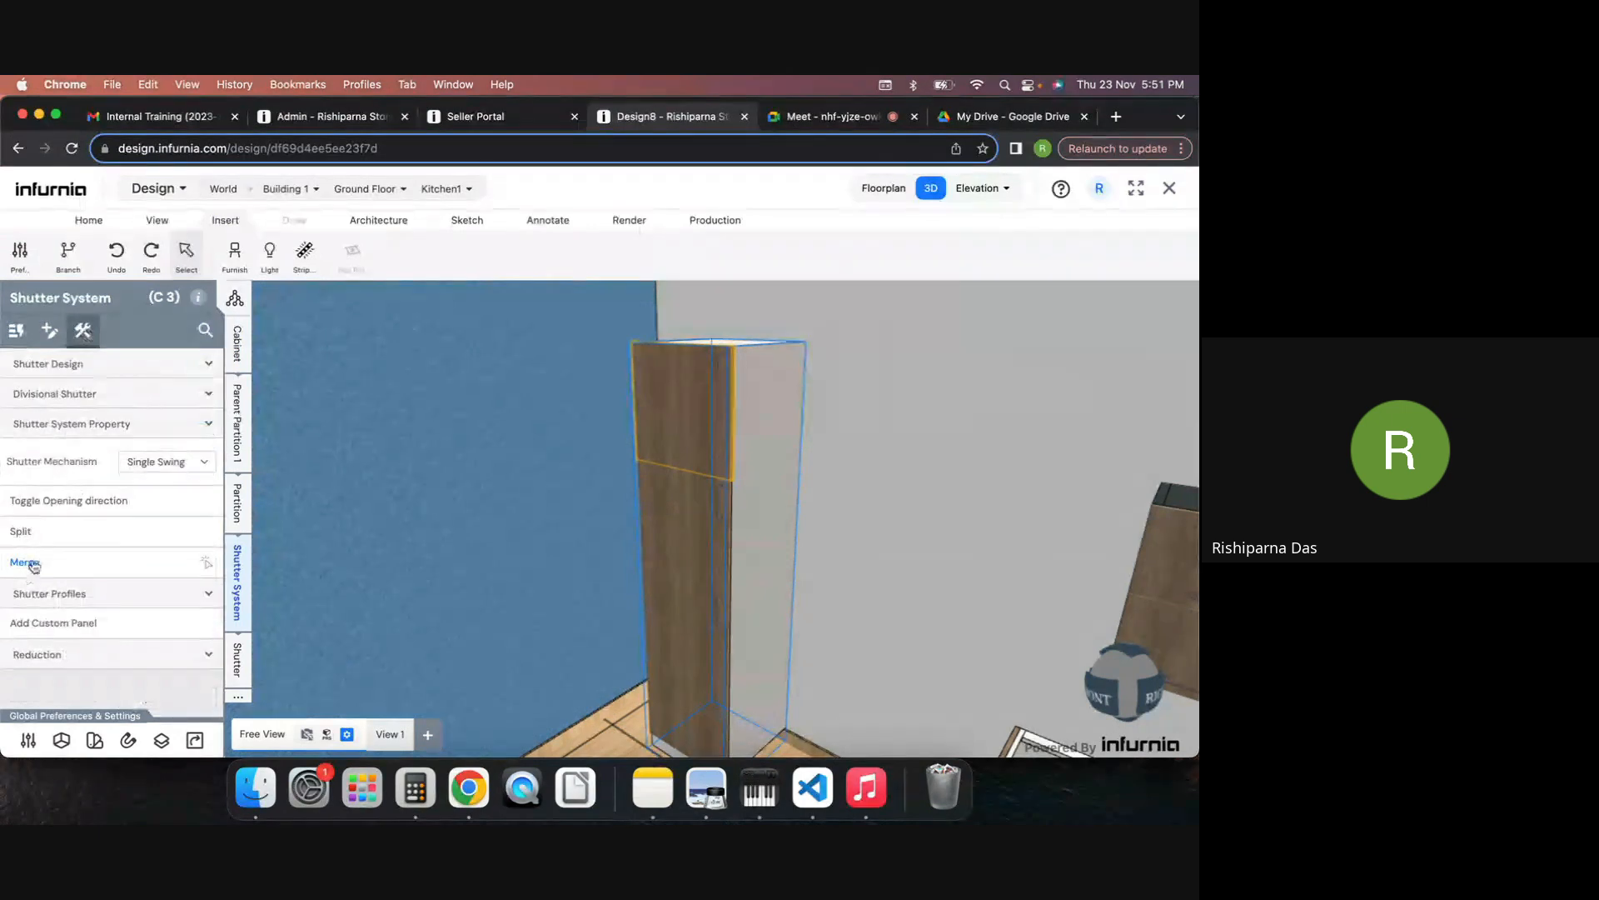
click(33, 564)
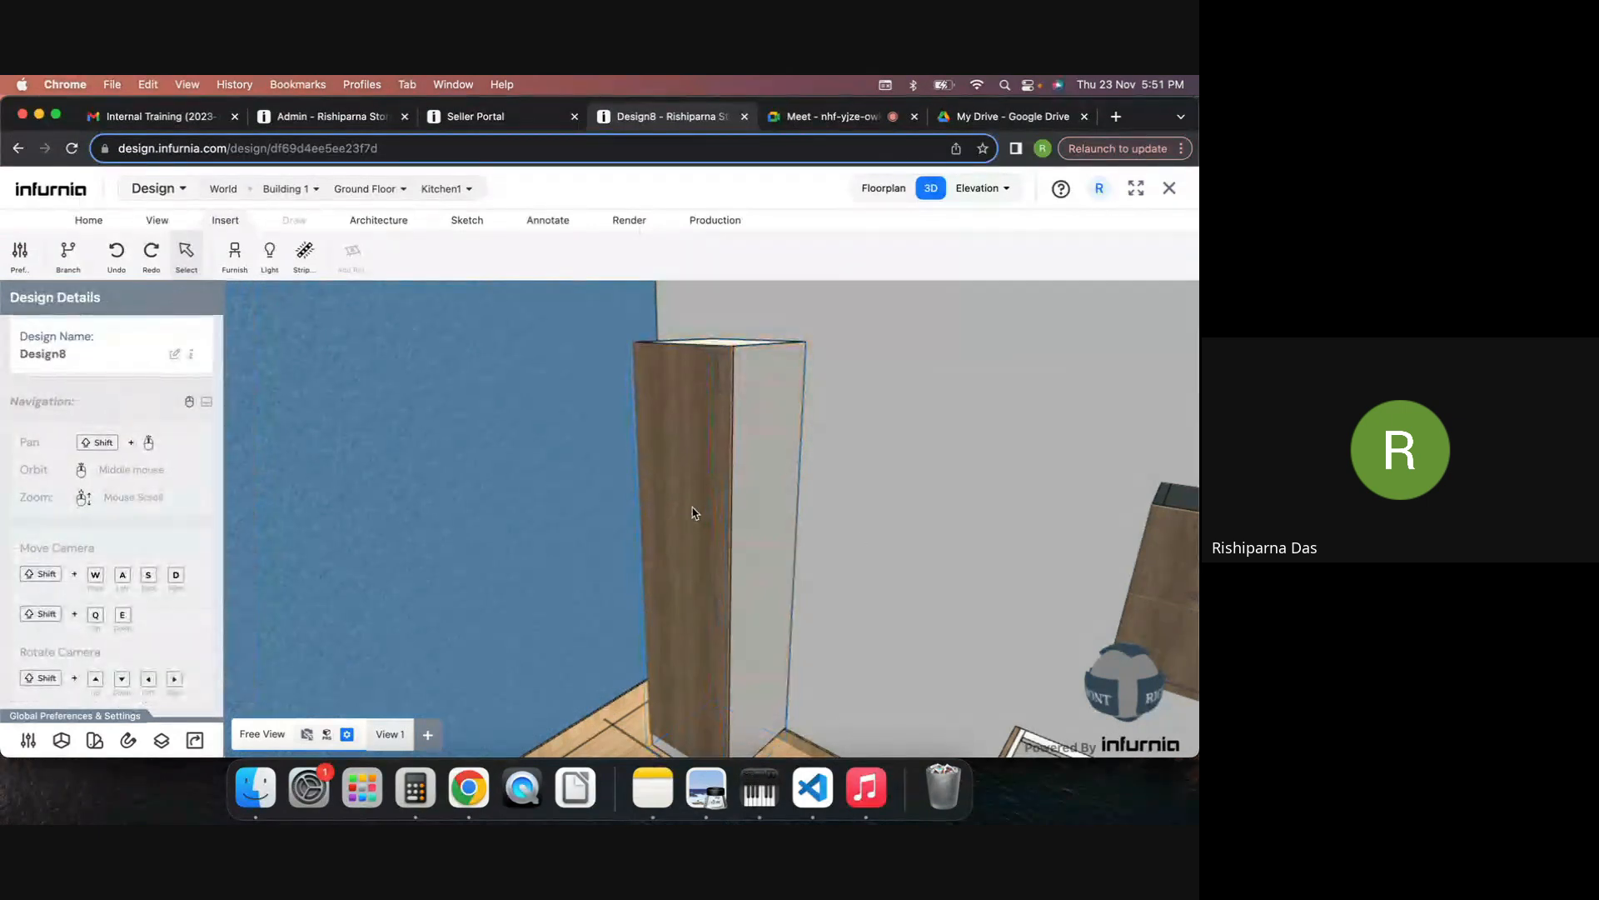
click(693, 458)
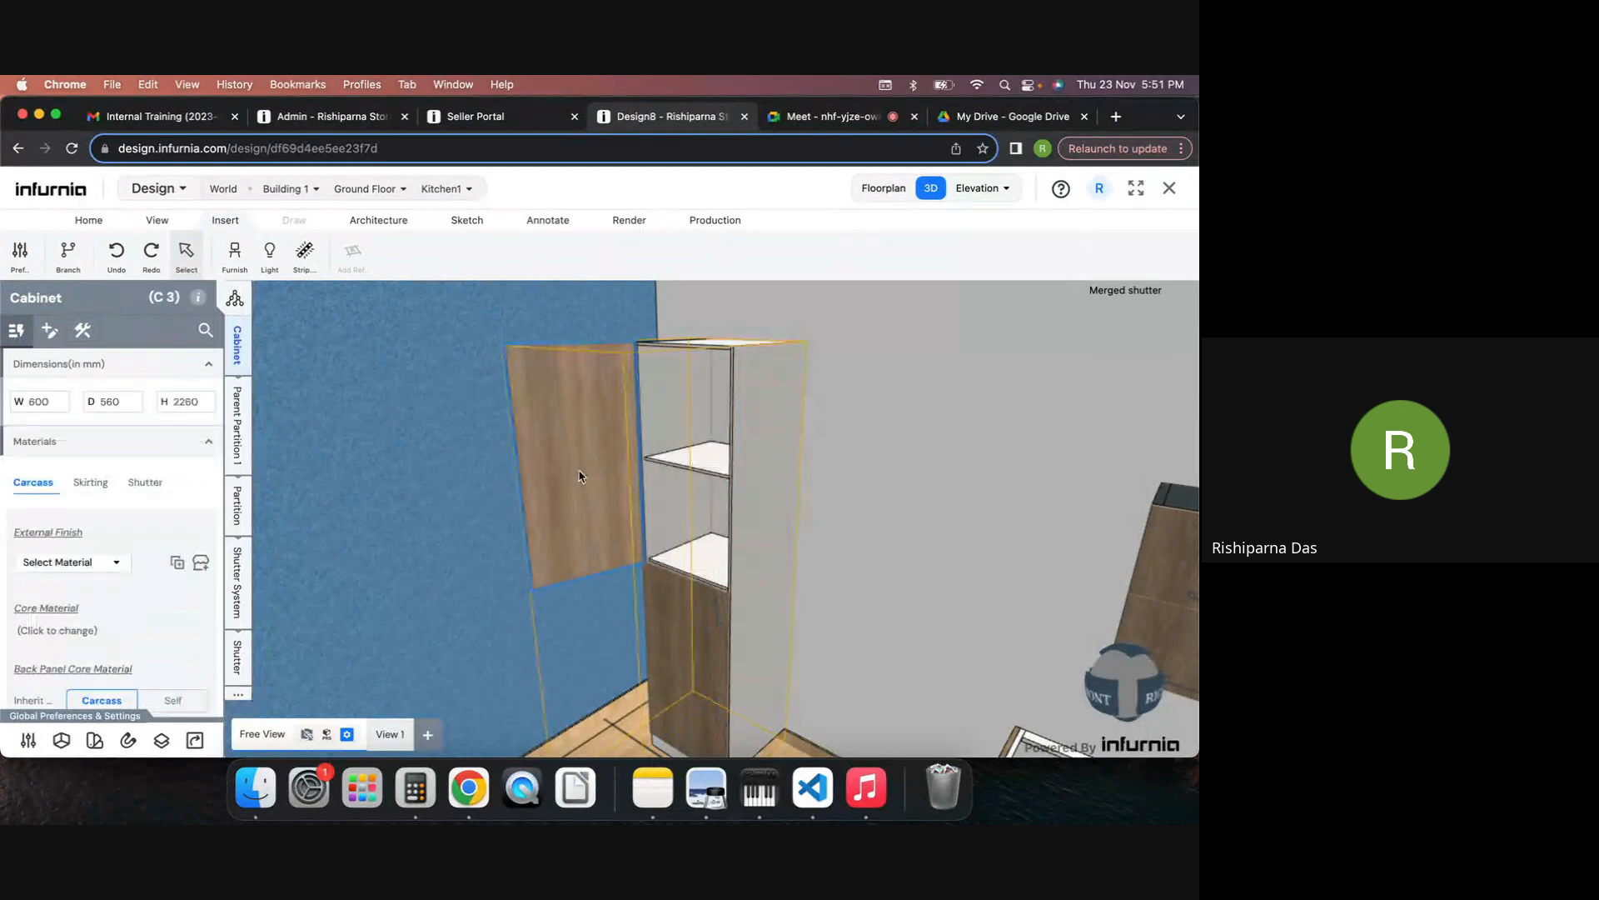
Step: Merge the tall unit's two lower shutters into one
click(693, 630)
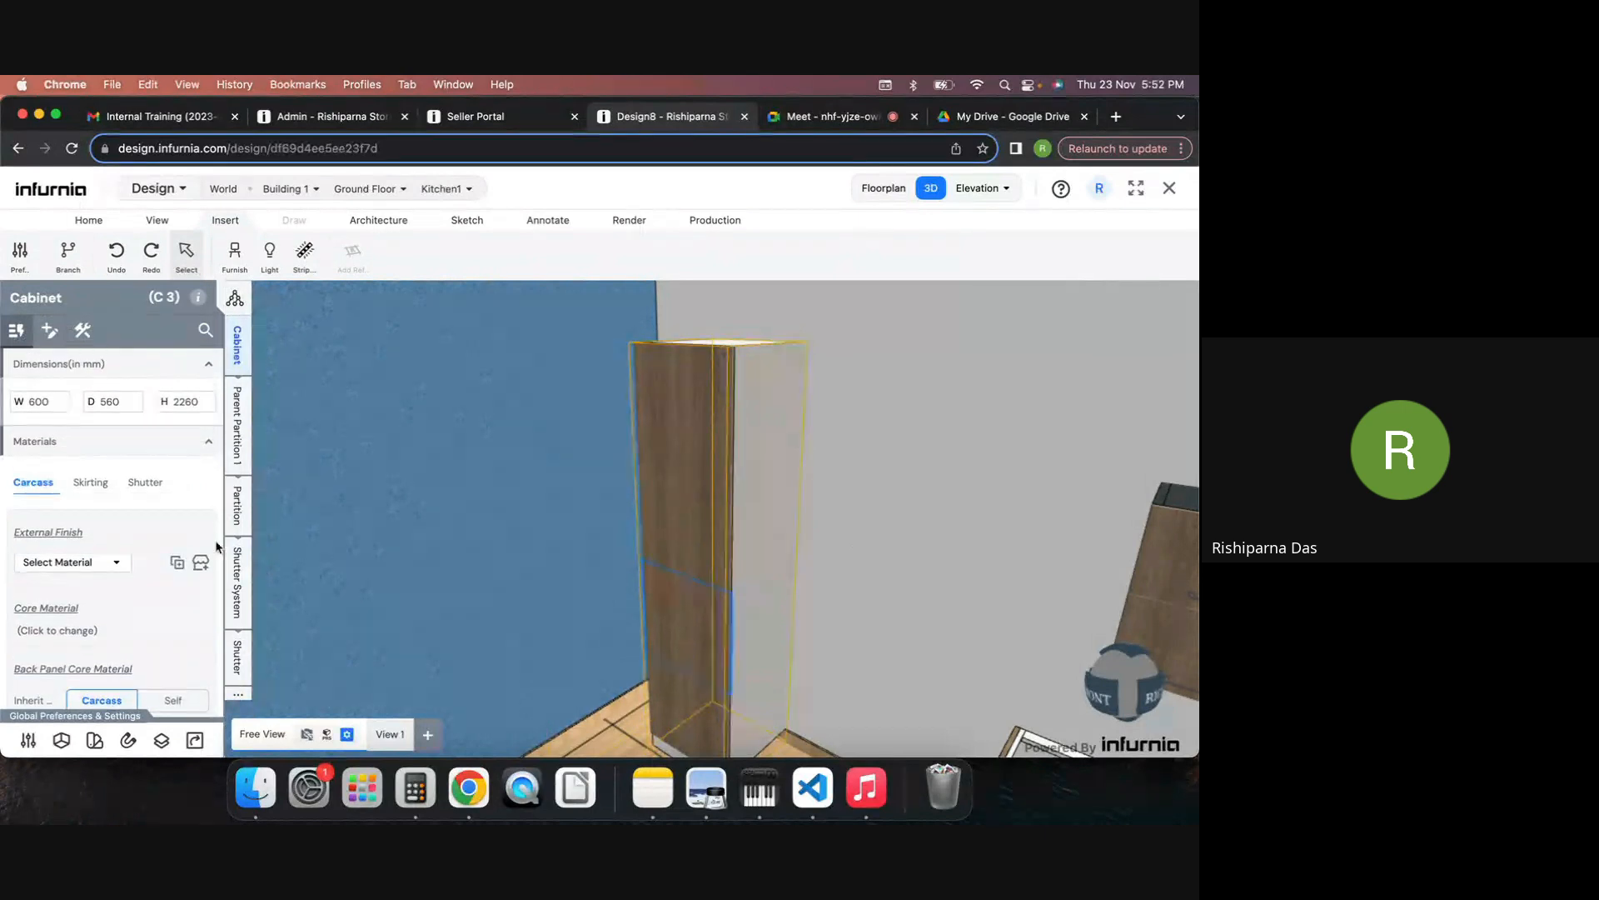
click(239, 579)
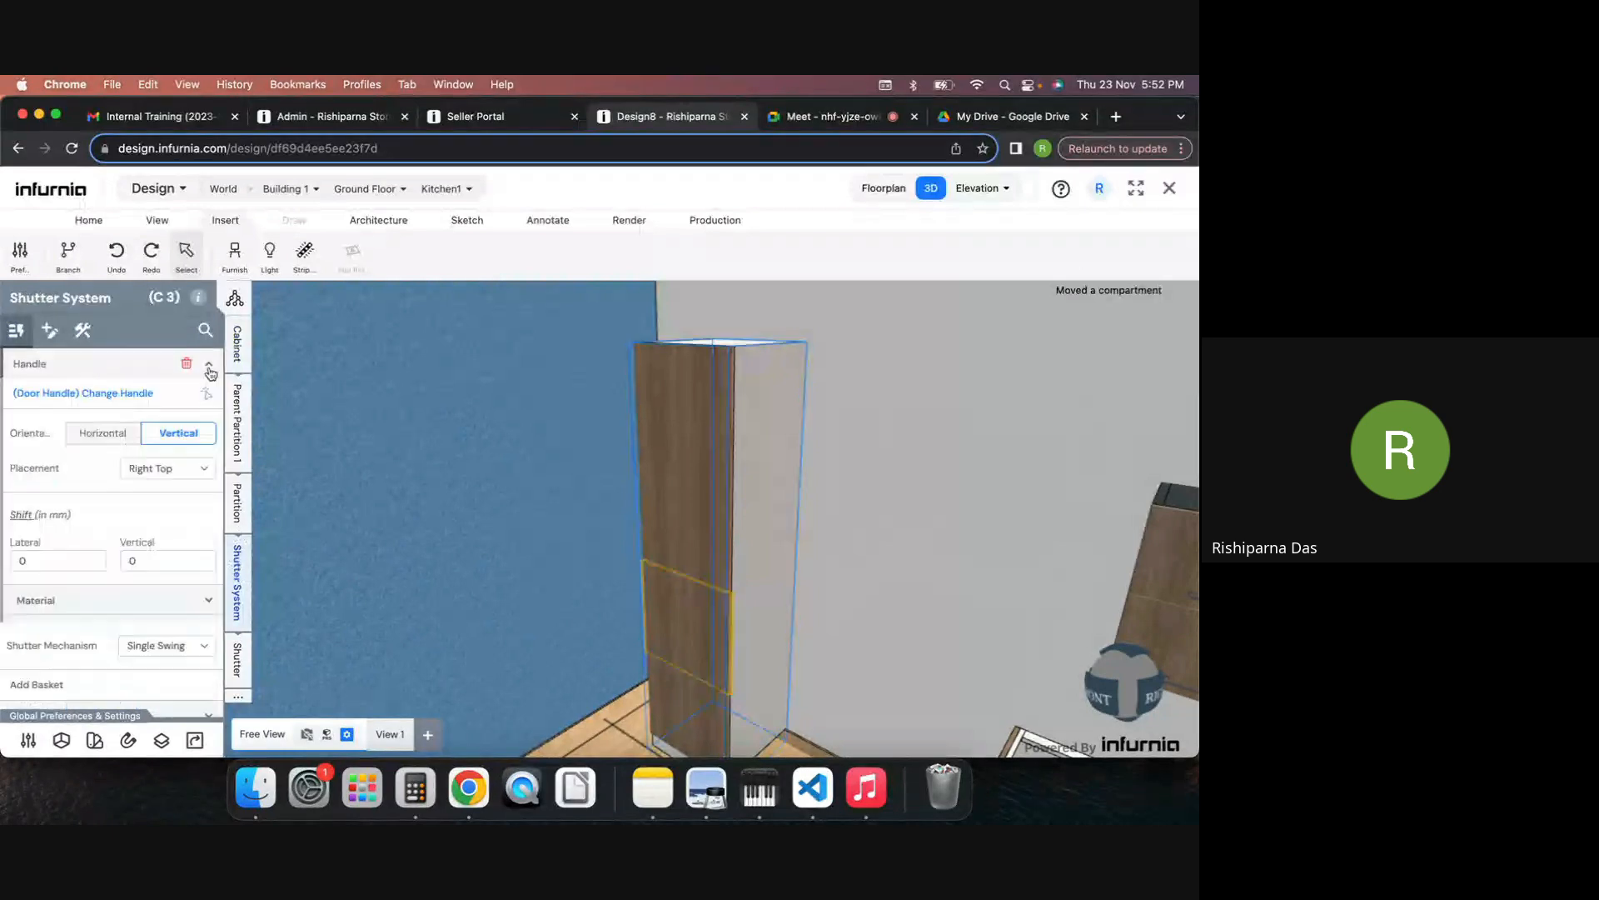
click(86, 333)
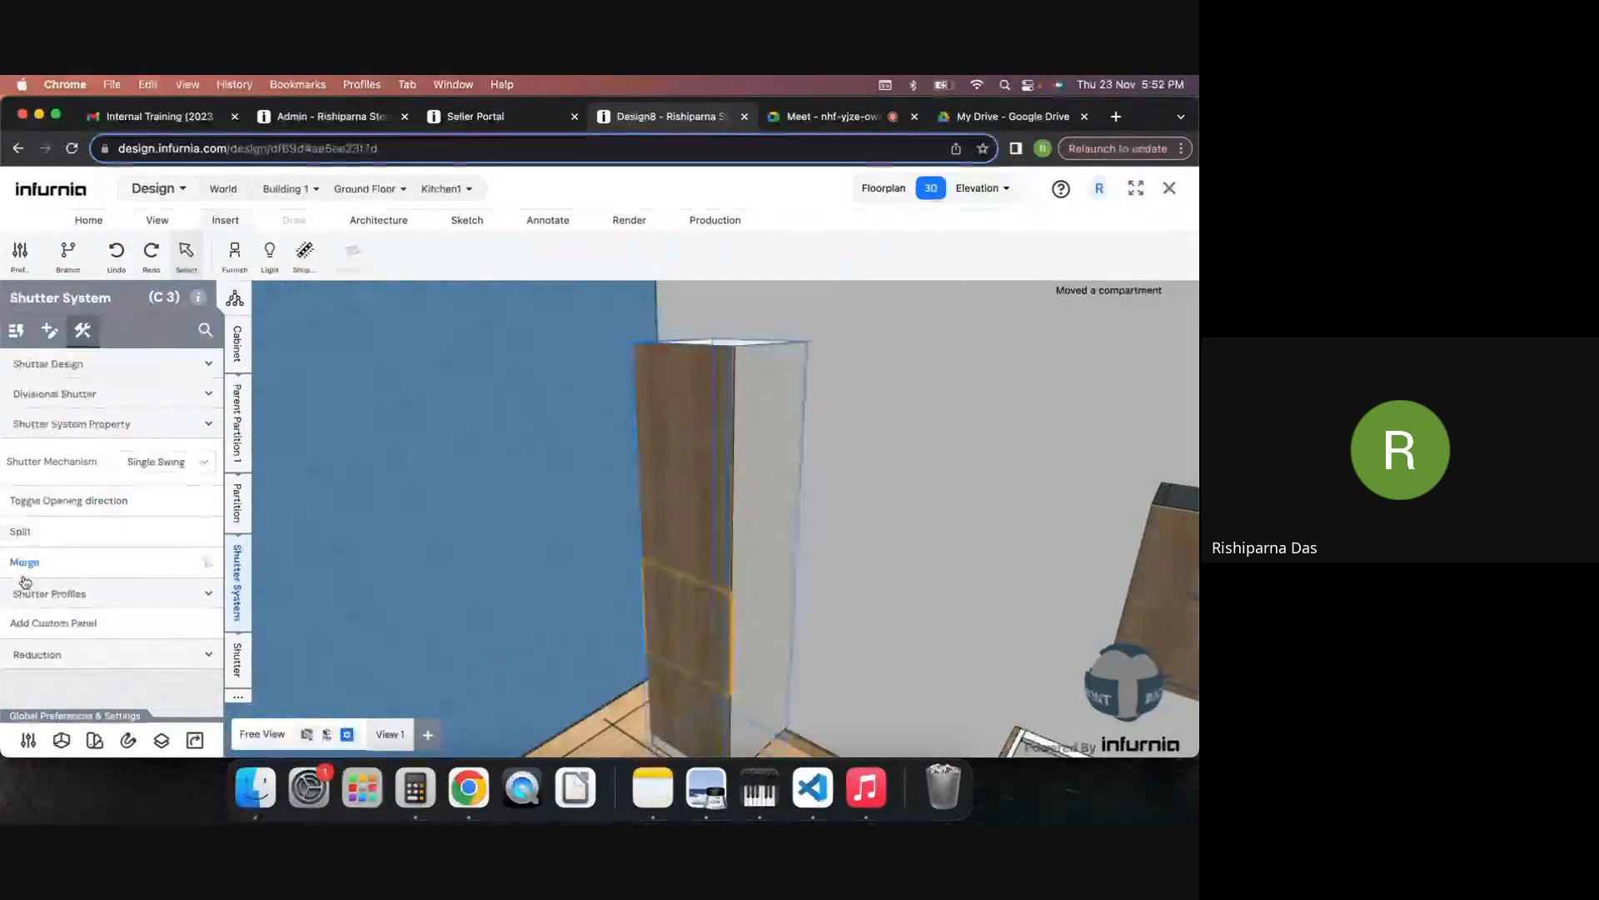
click(950, 702)
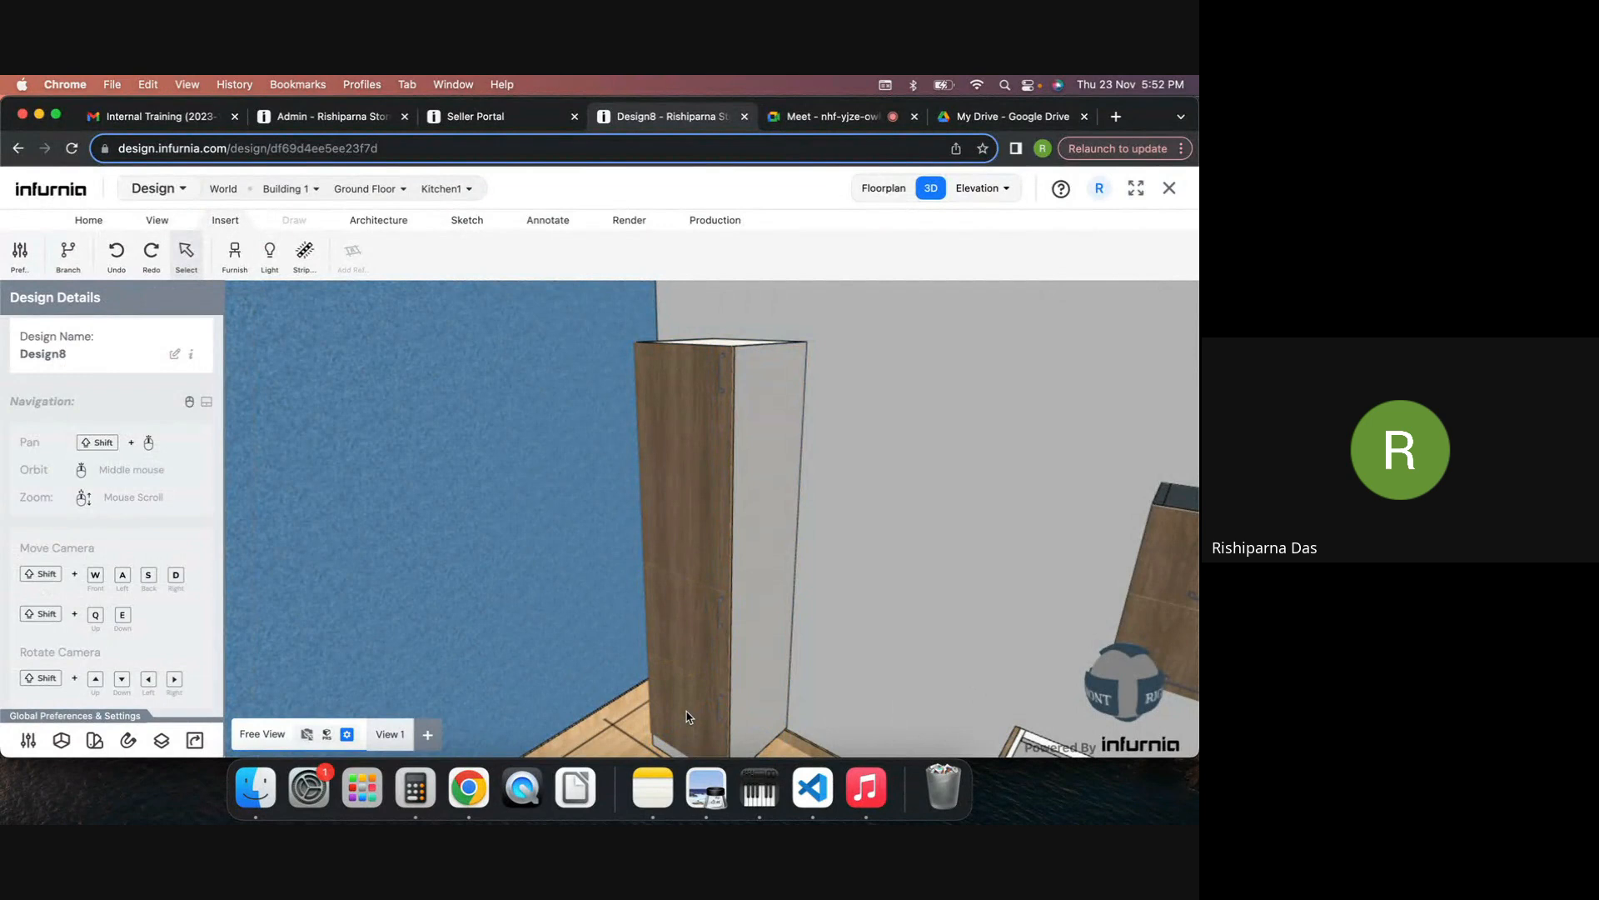
Step: Open both merged shutters of the tall unit to check them, and close them again
double_click(694, 628)
double_click(699, 517)
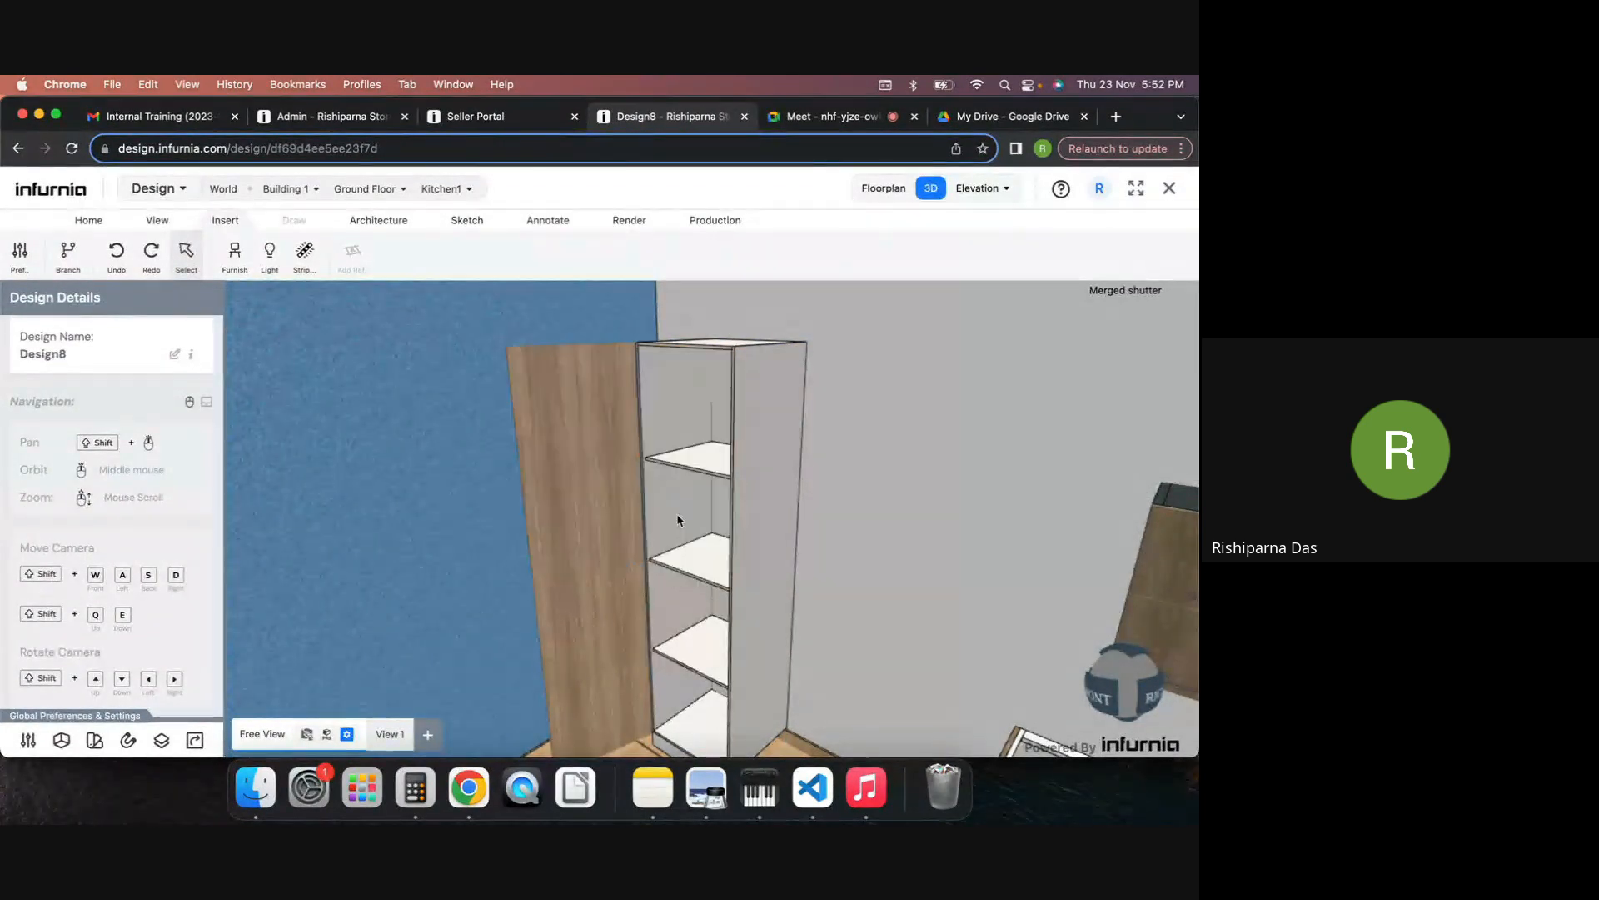
double_click(593, 519)
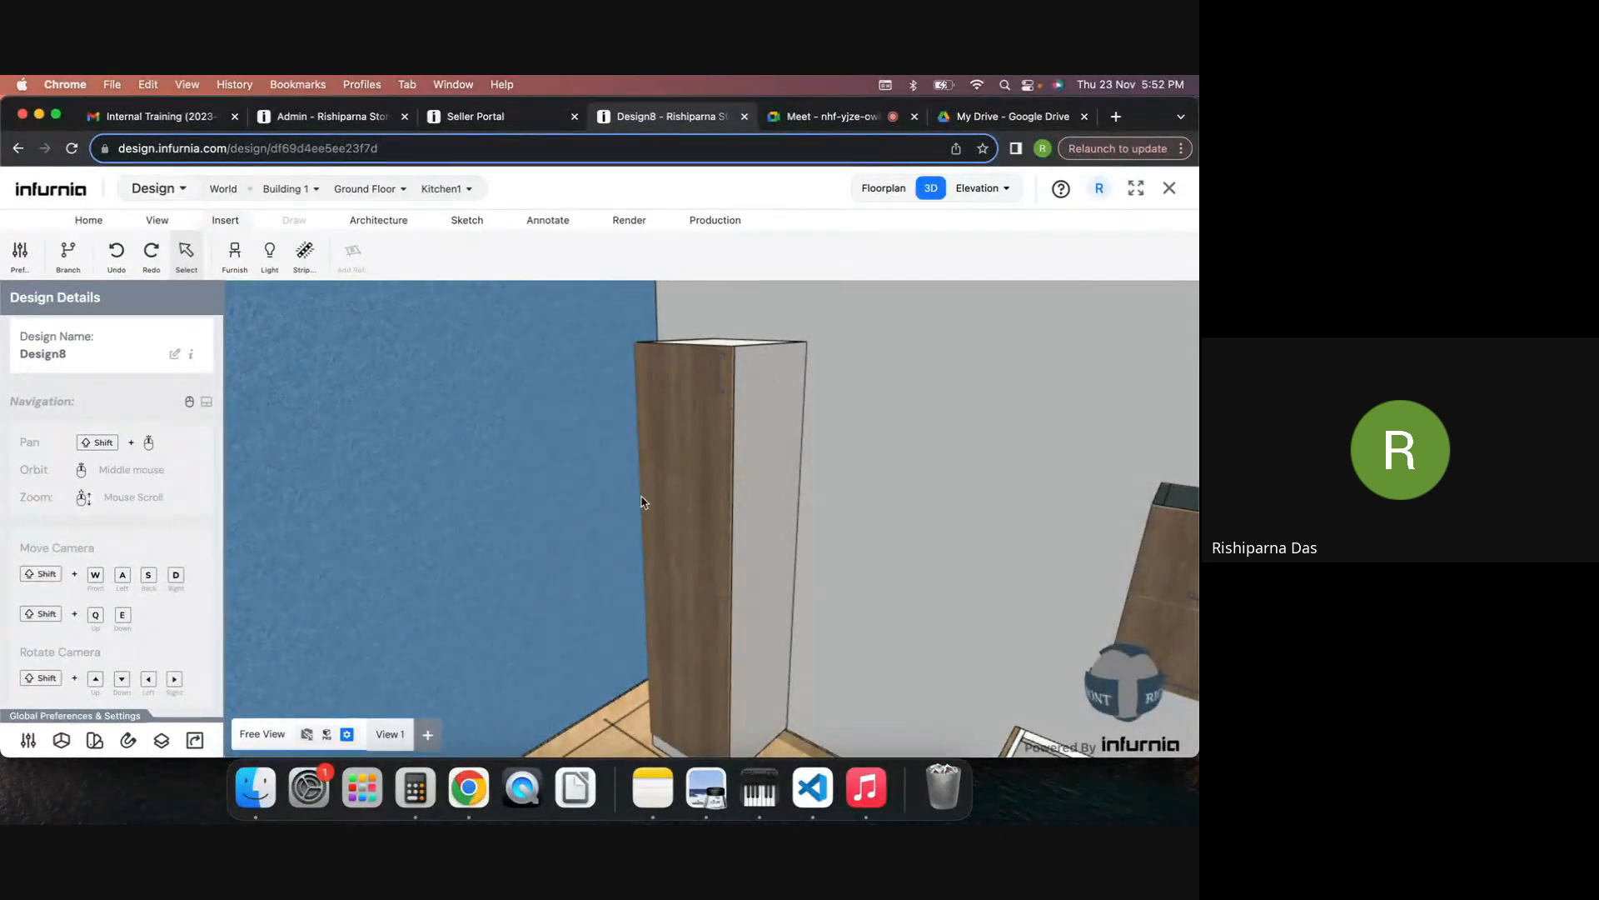
Step: Open the Reduction settings of the tall unit's upper merged shutter system
click(696, 539)
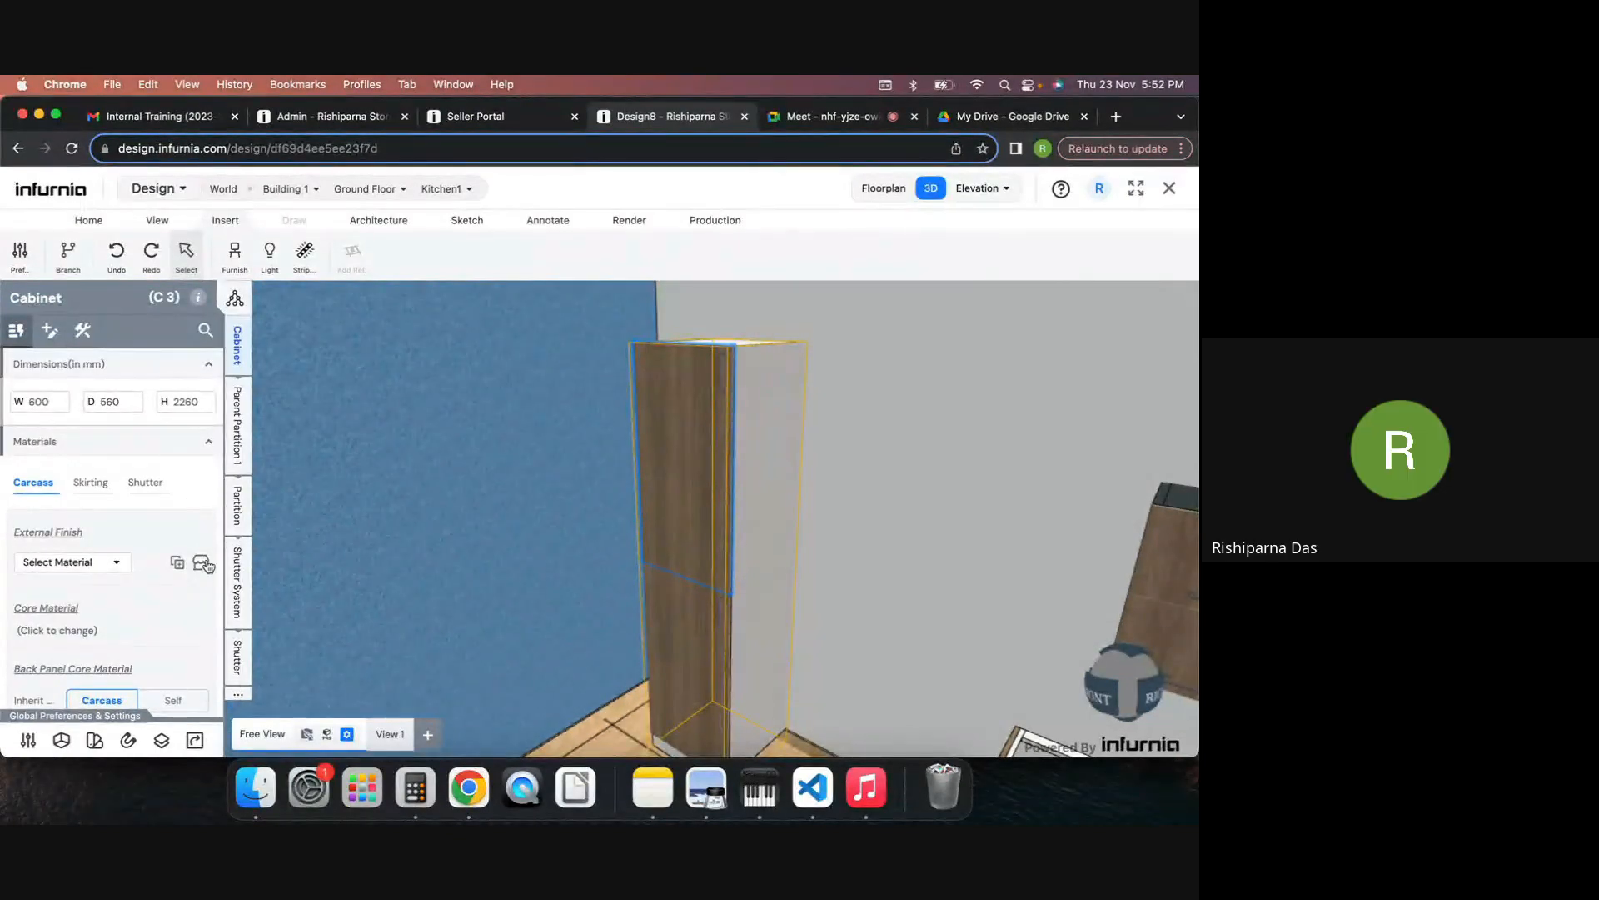
click(237, 583)
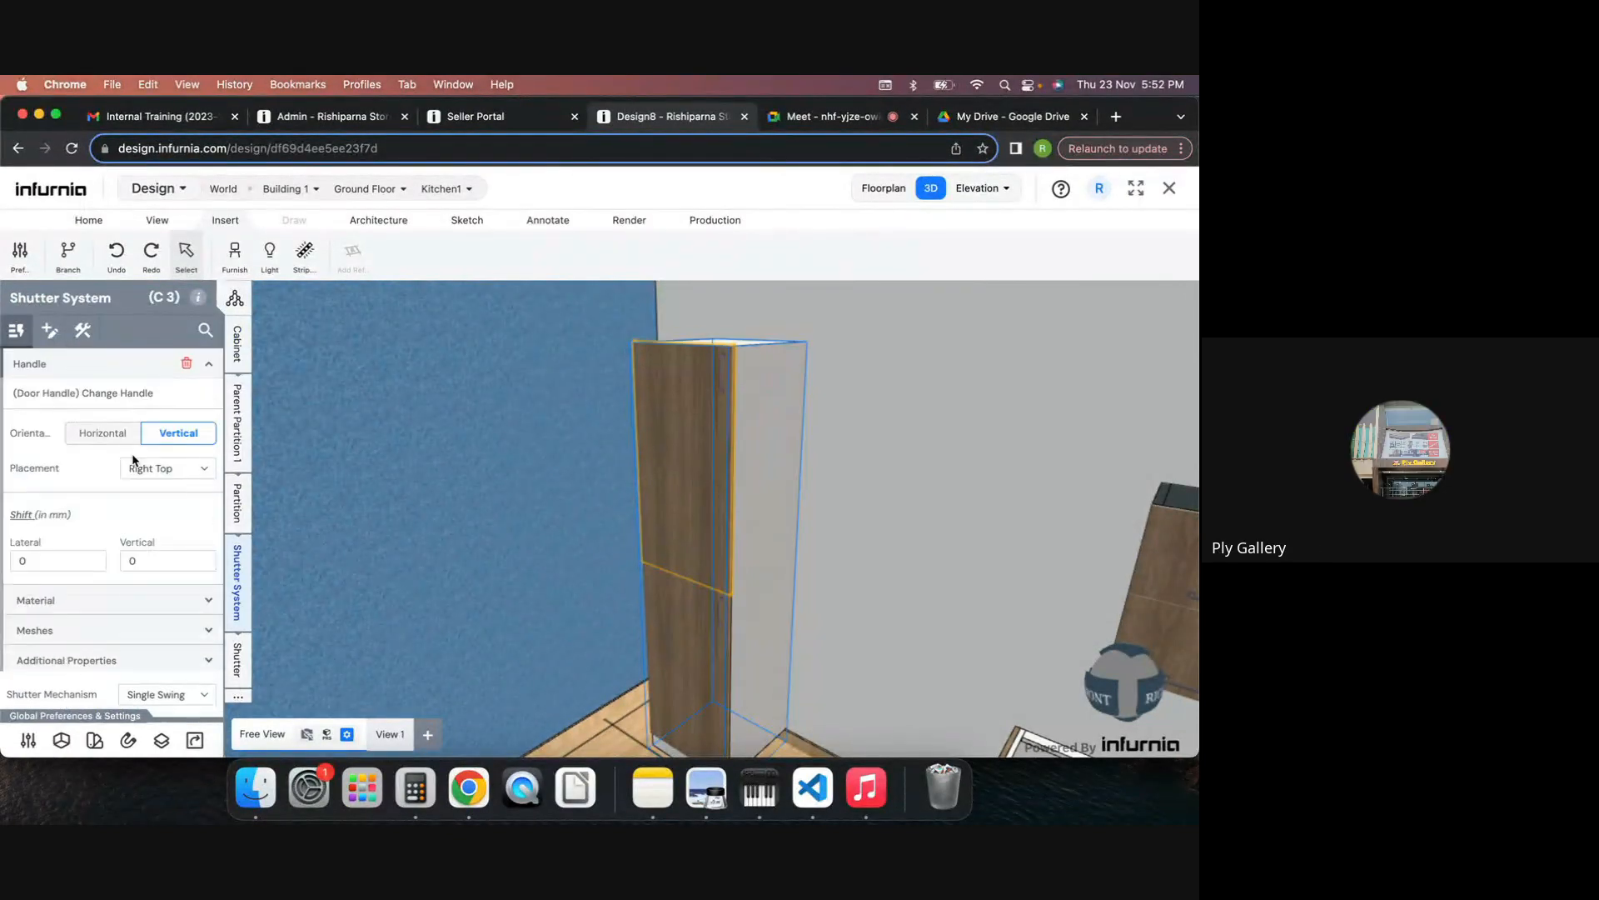
click(82, 330)
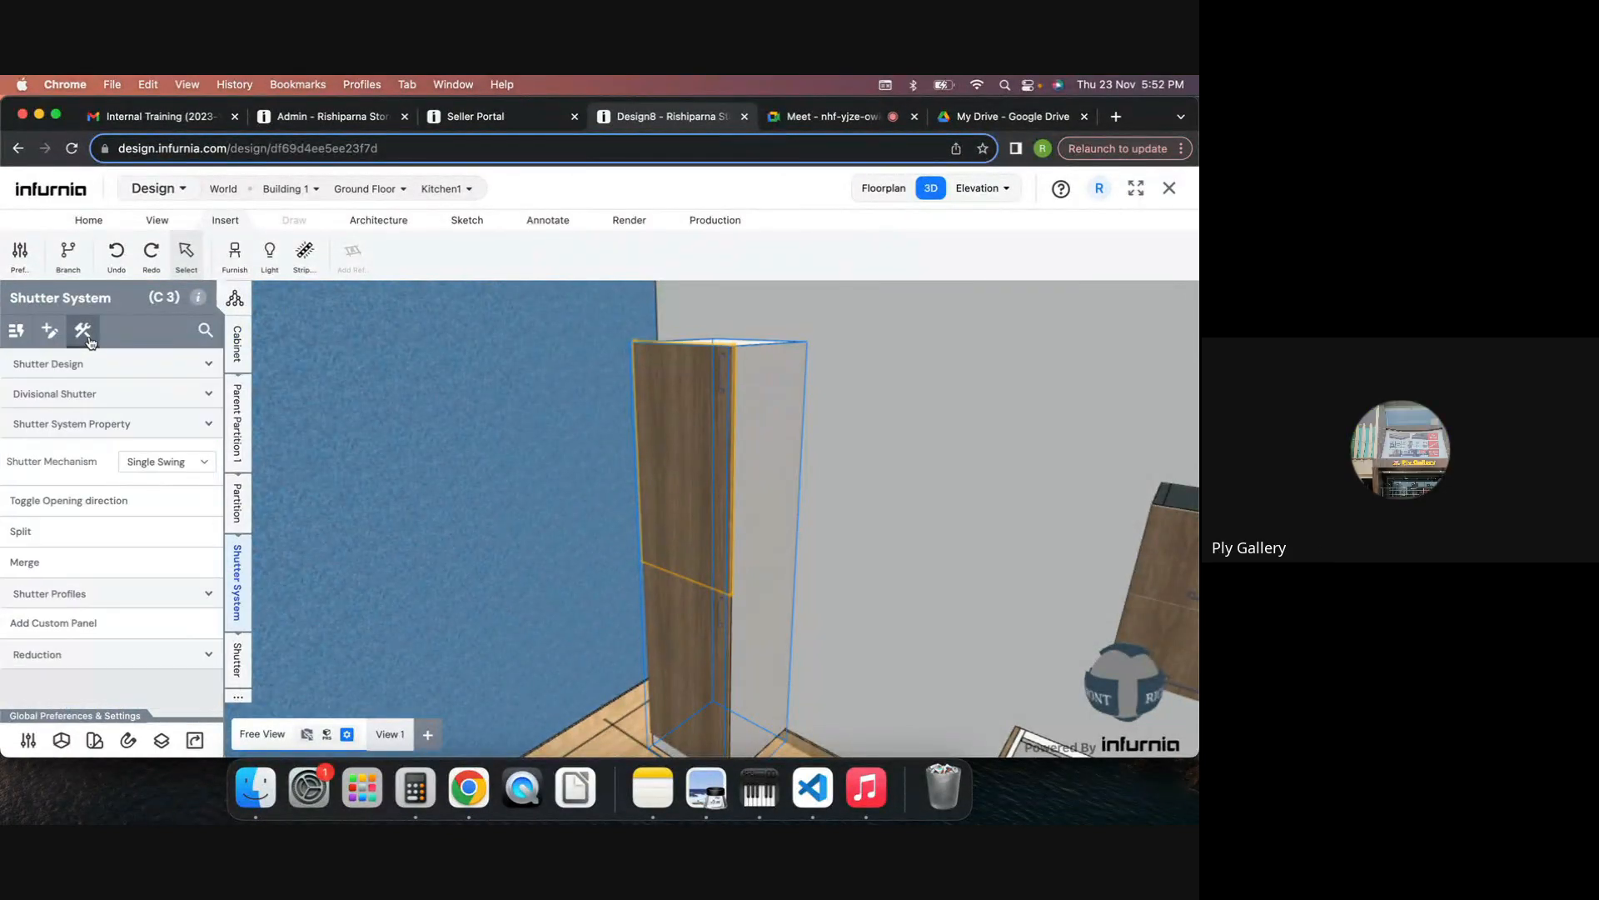
click(97, 654)
scroll(97, 616, down, 2)
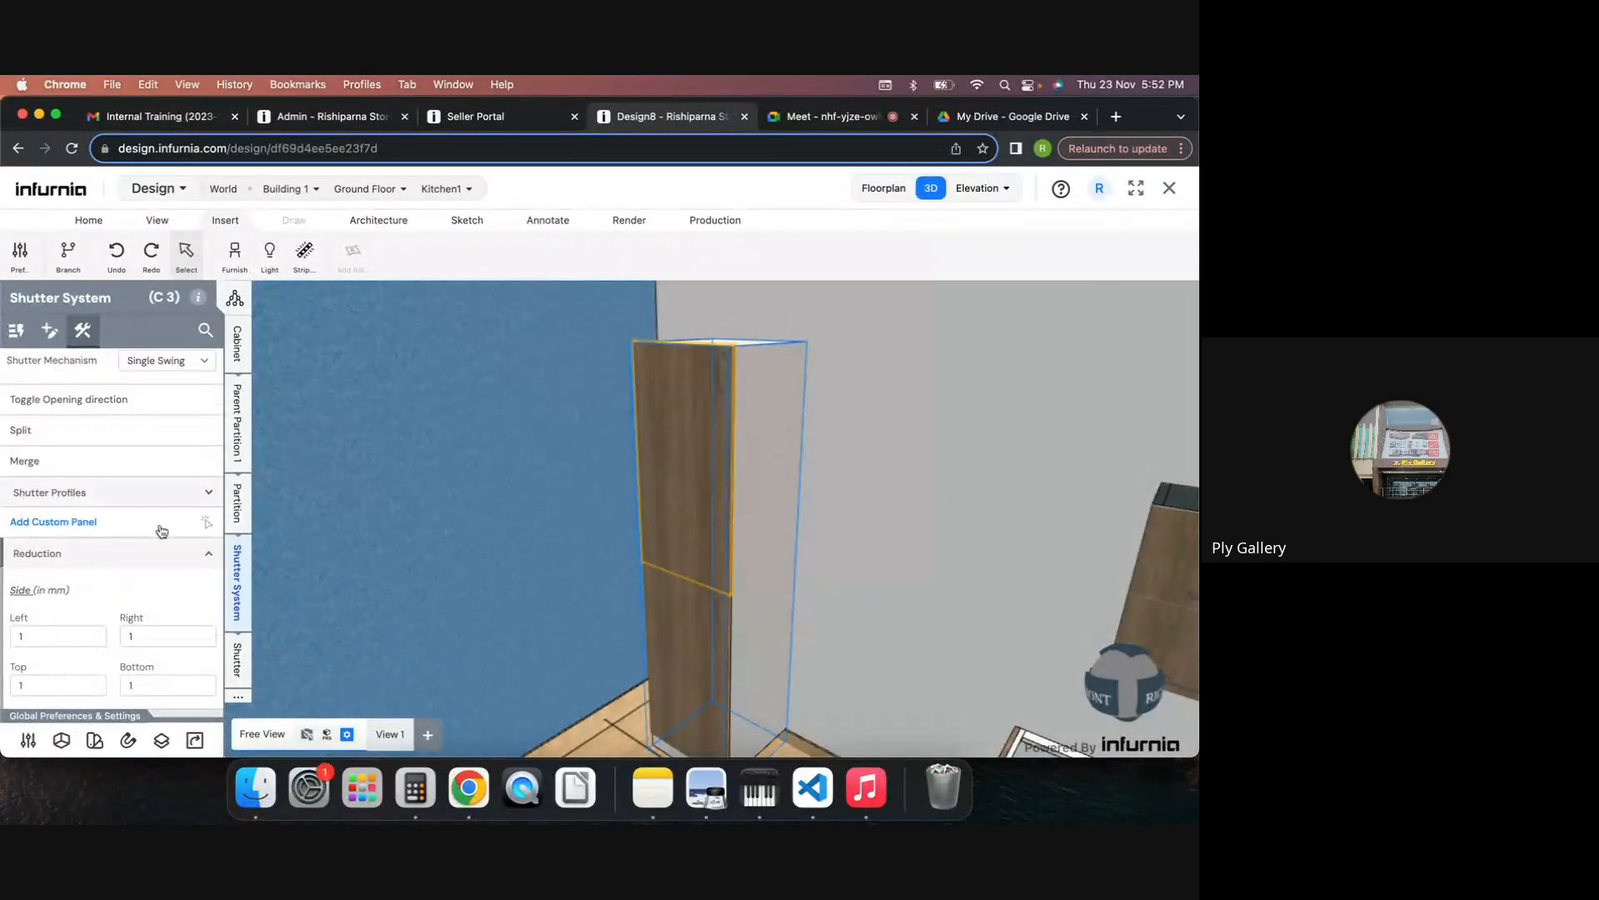
Step: Switch to the Google Meet call, mute the speaking participant for everyone, and return to the Infurnia design
click(821, 117)
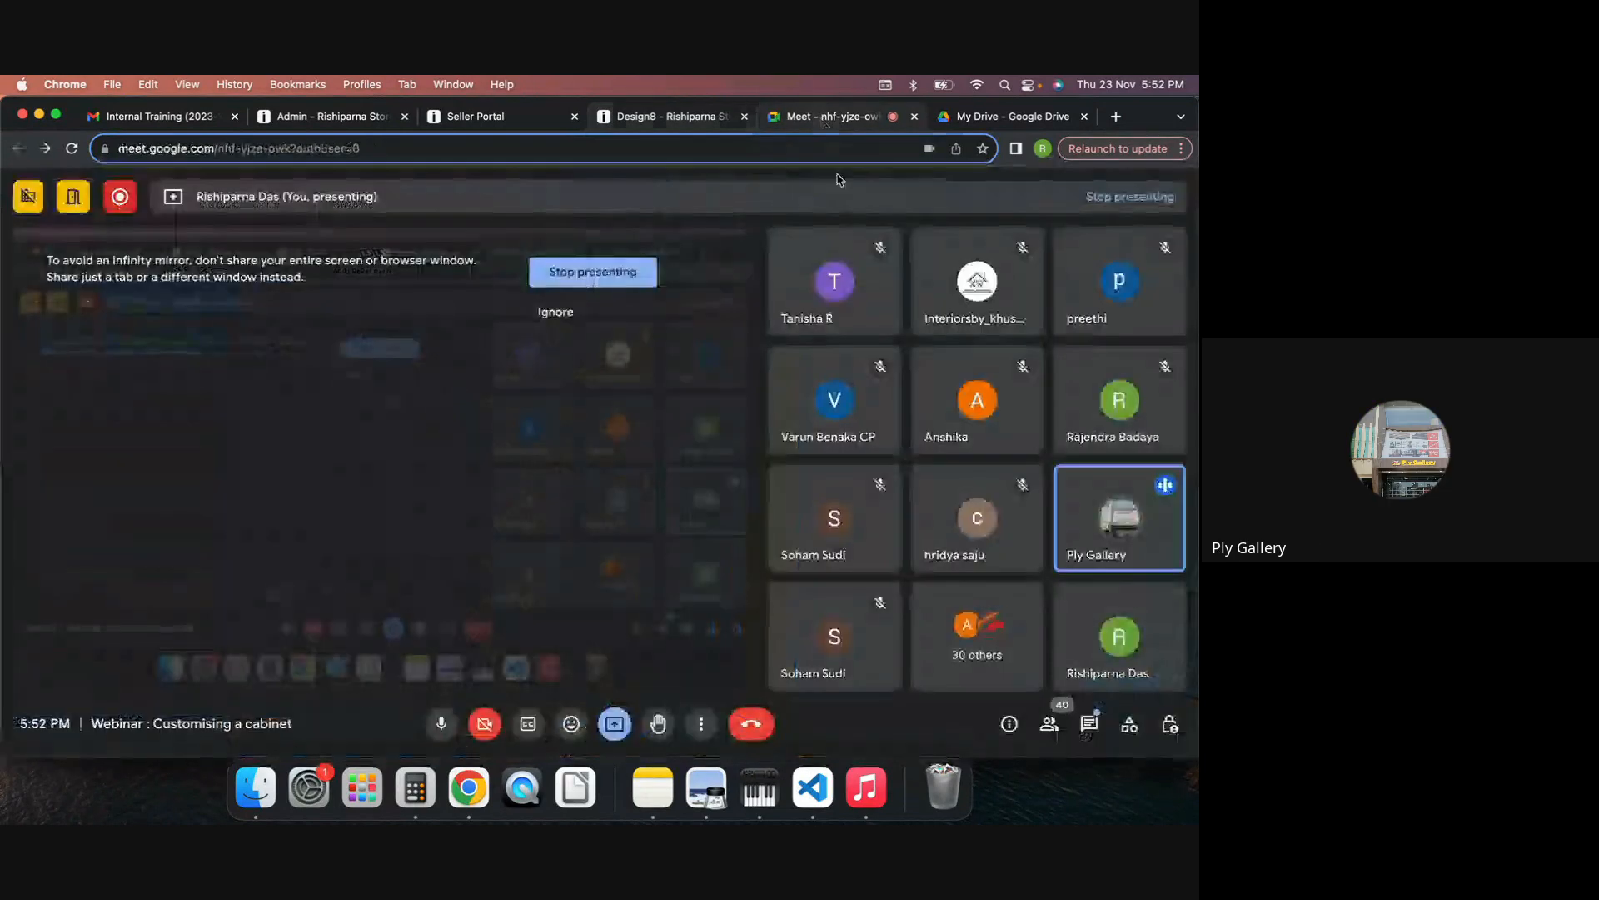
click(1120, 520)
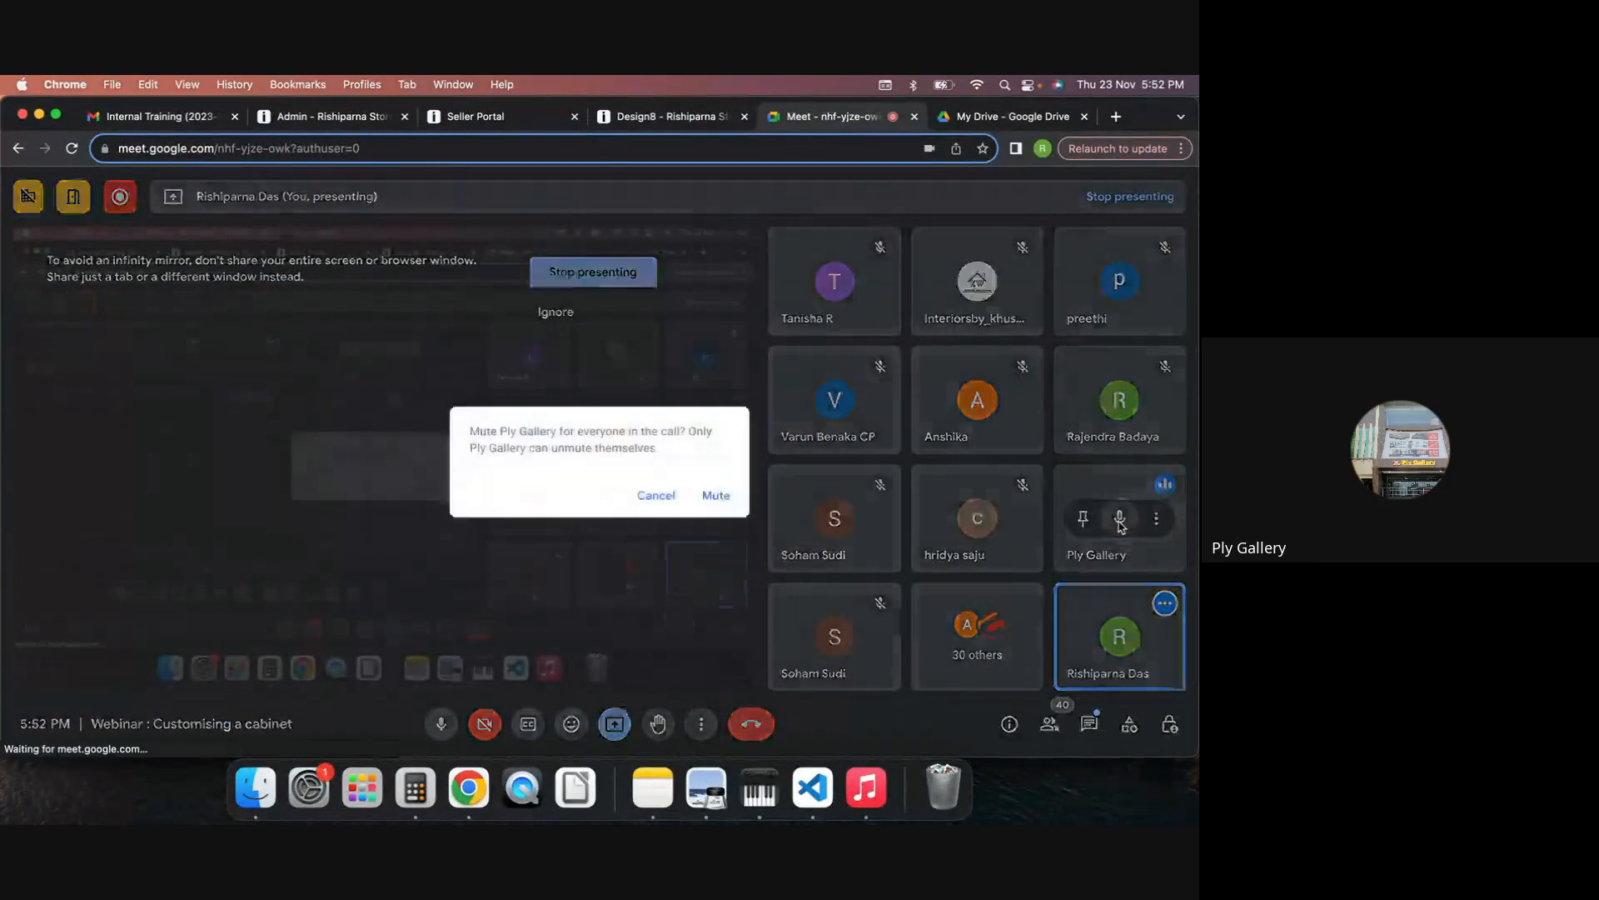
click(716, 498)
click(630, 118)
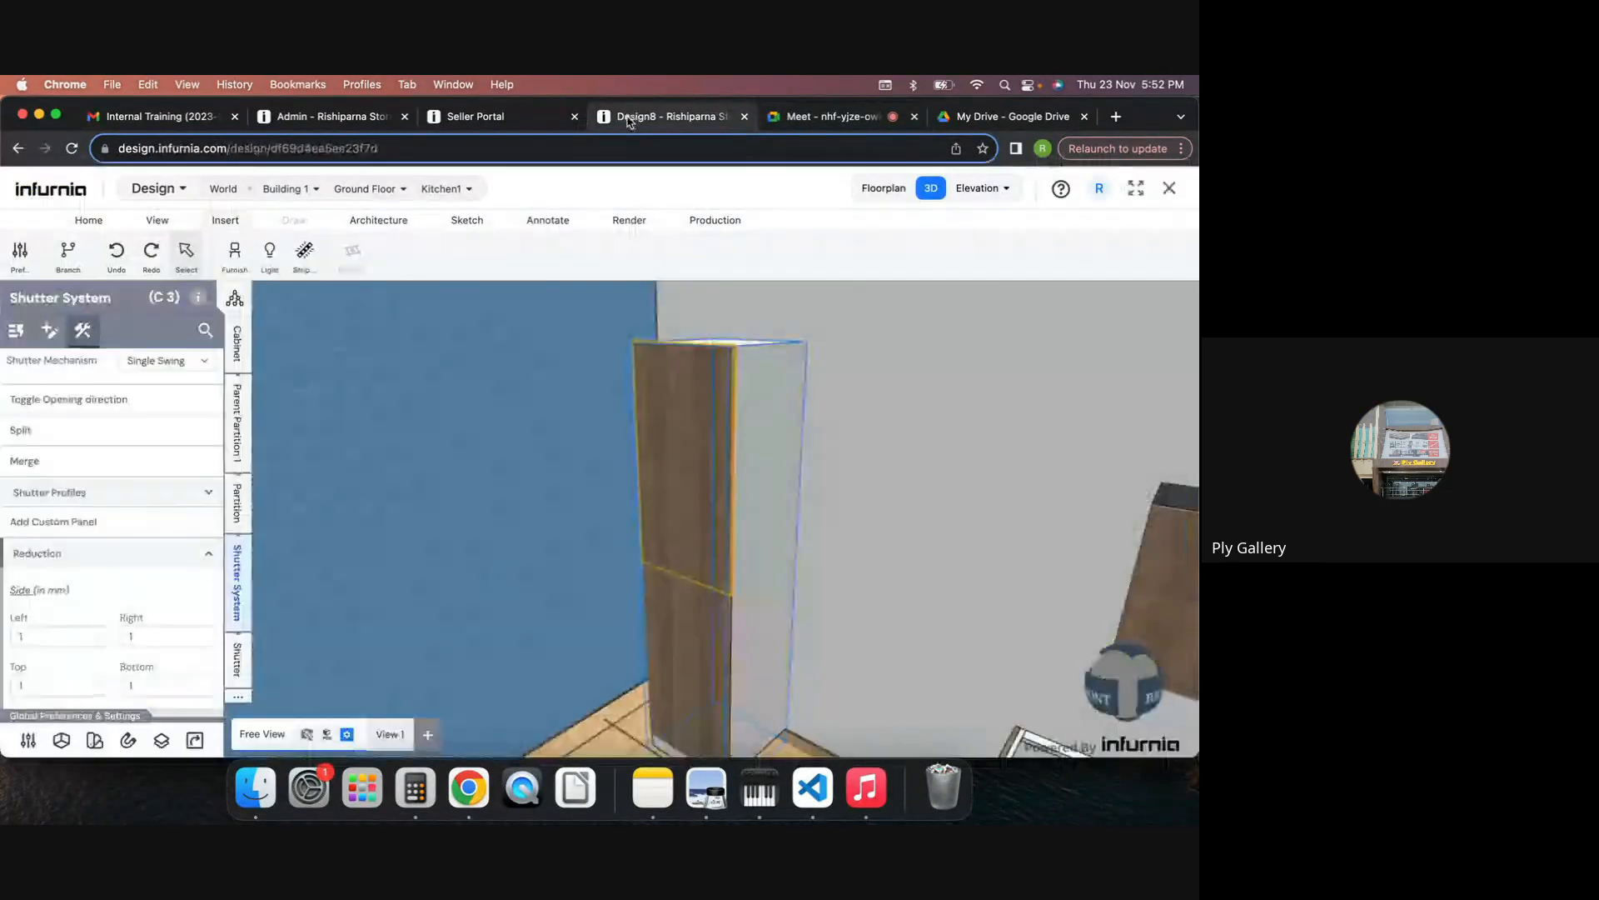
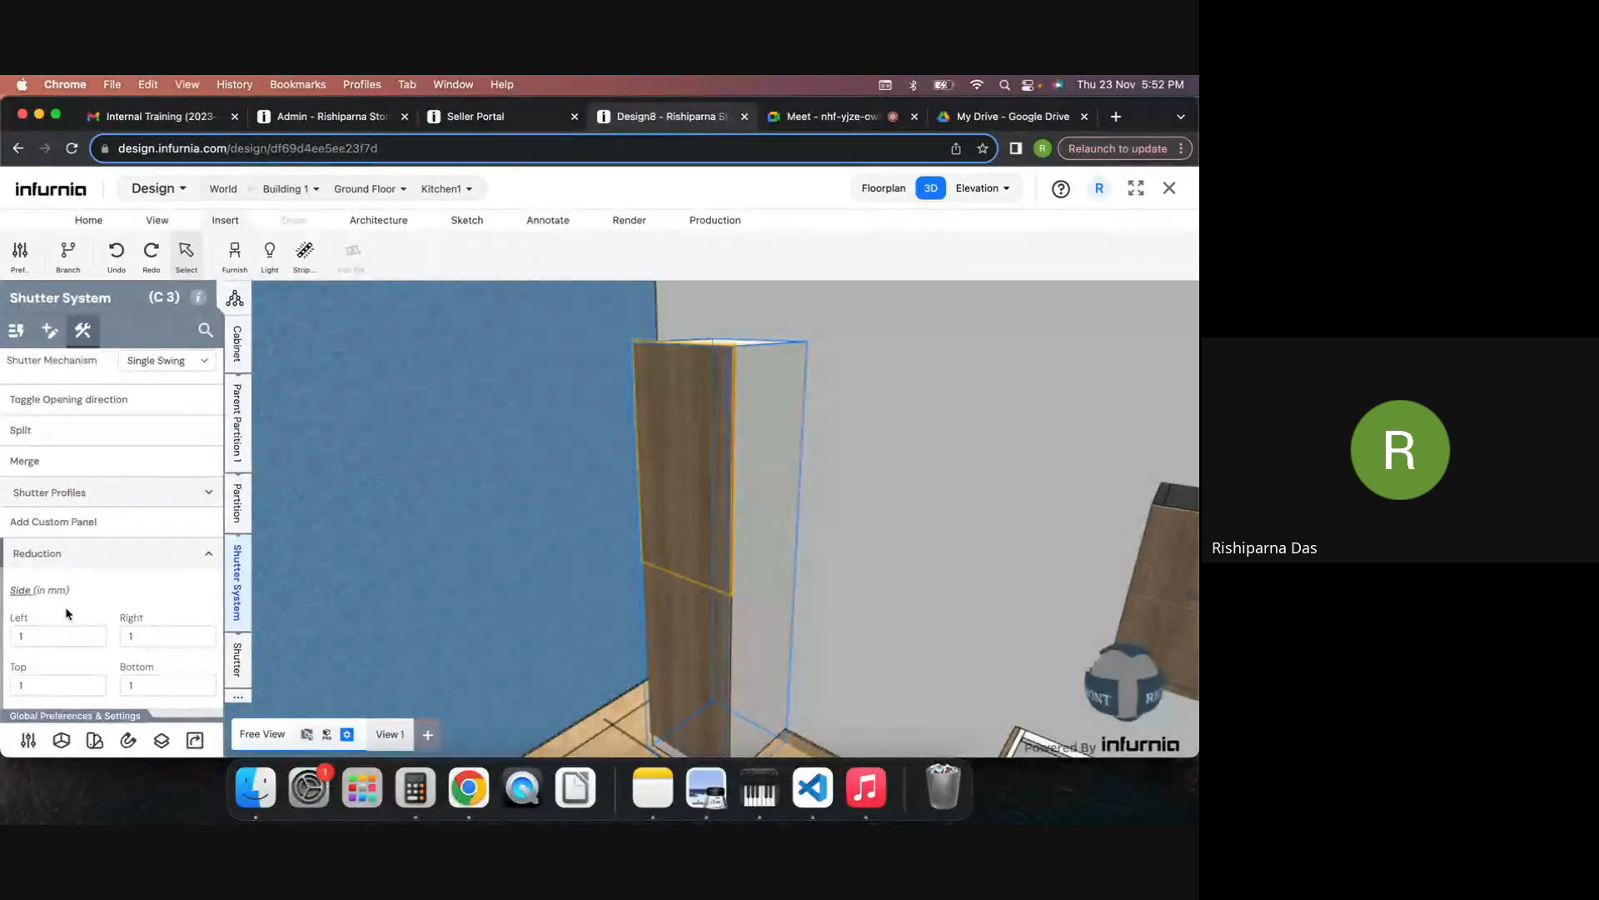
Step: Try a right-side reduction of 50 mm on the upper shutter system, then restore it to 1 mm
click(56, 638)
click(164, 636)
key(BackSpace)
text(50)
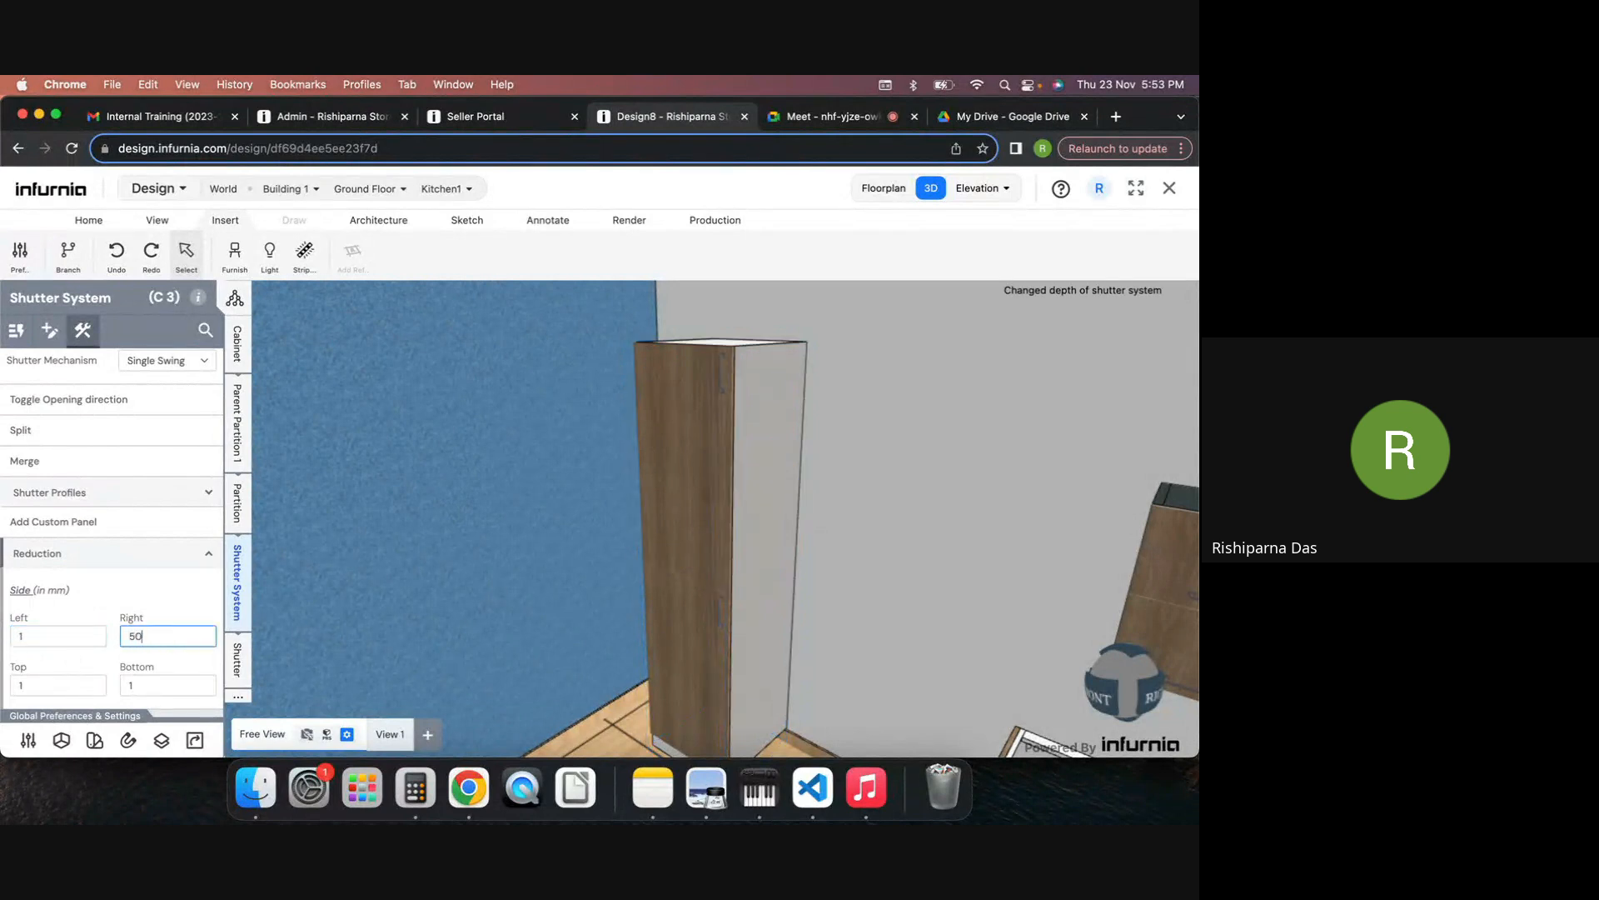
key(Return)
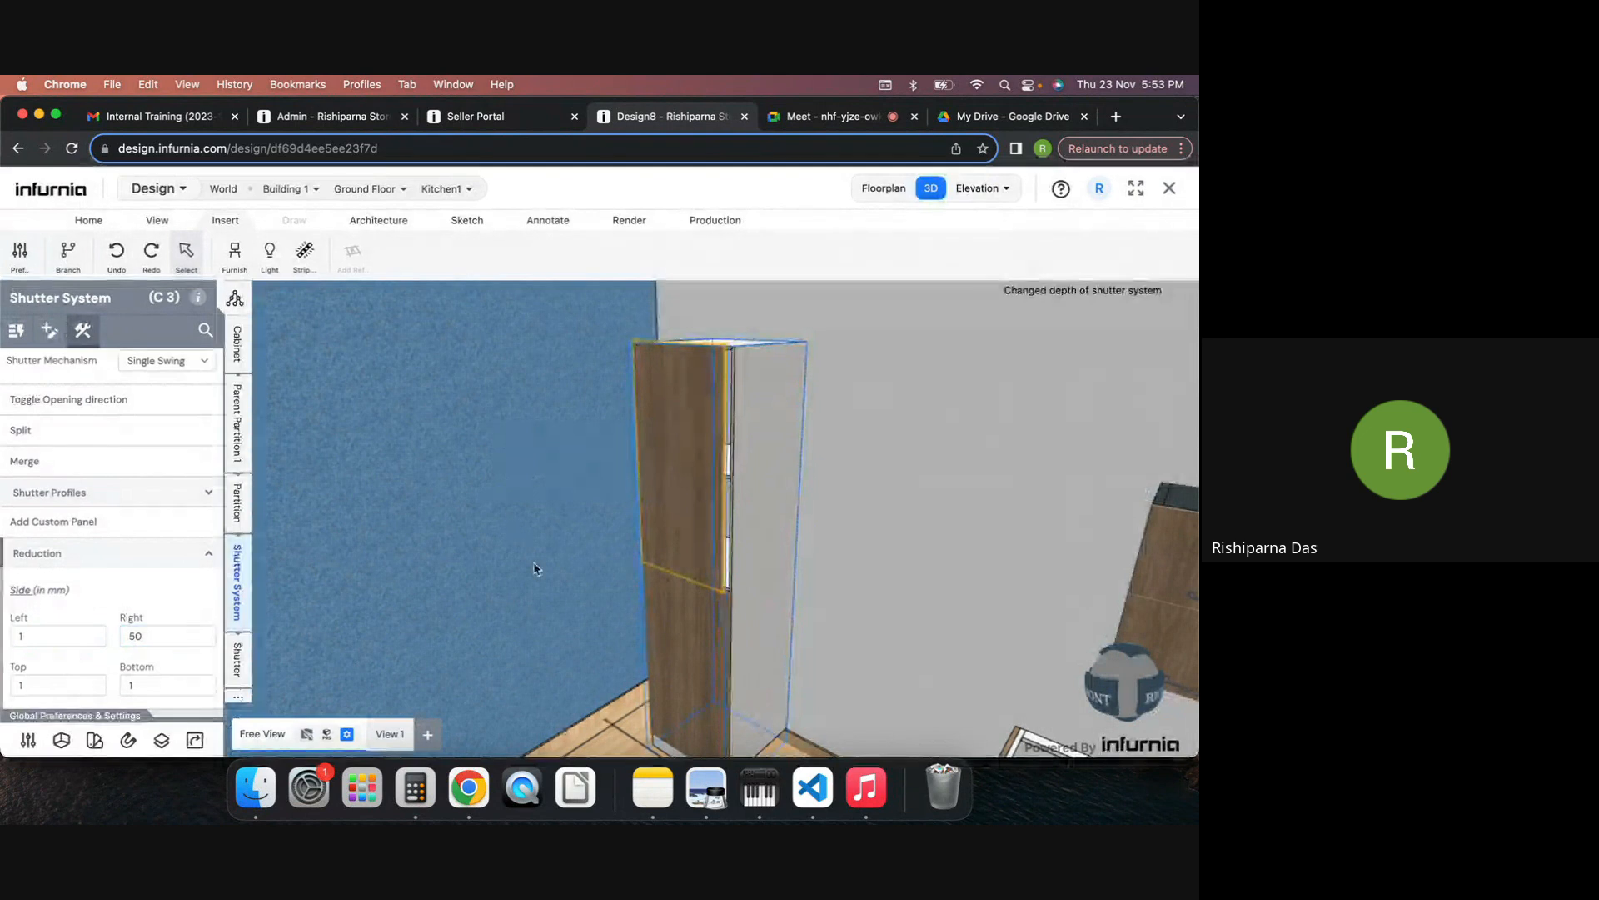
click(127, 636)
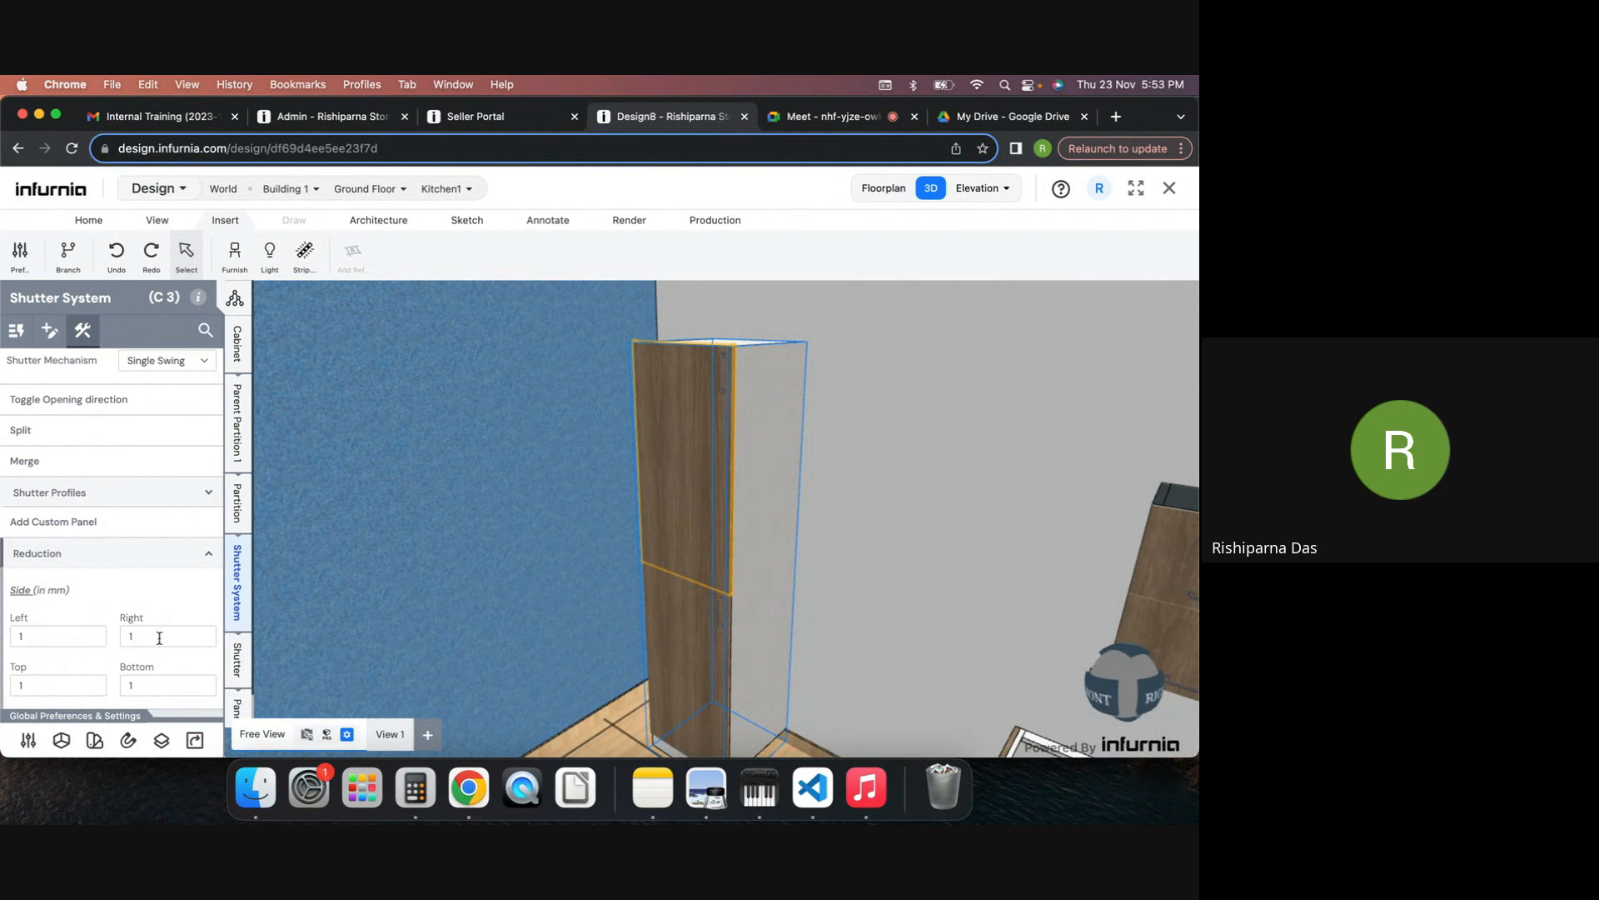
click(85, 554)
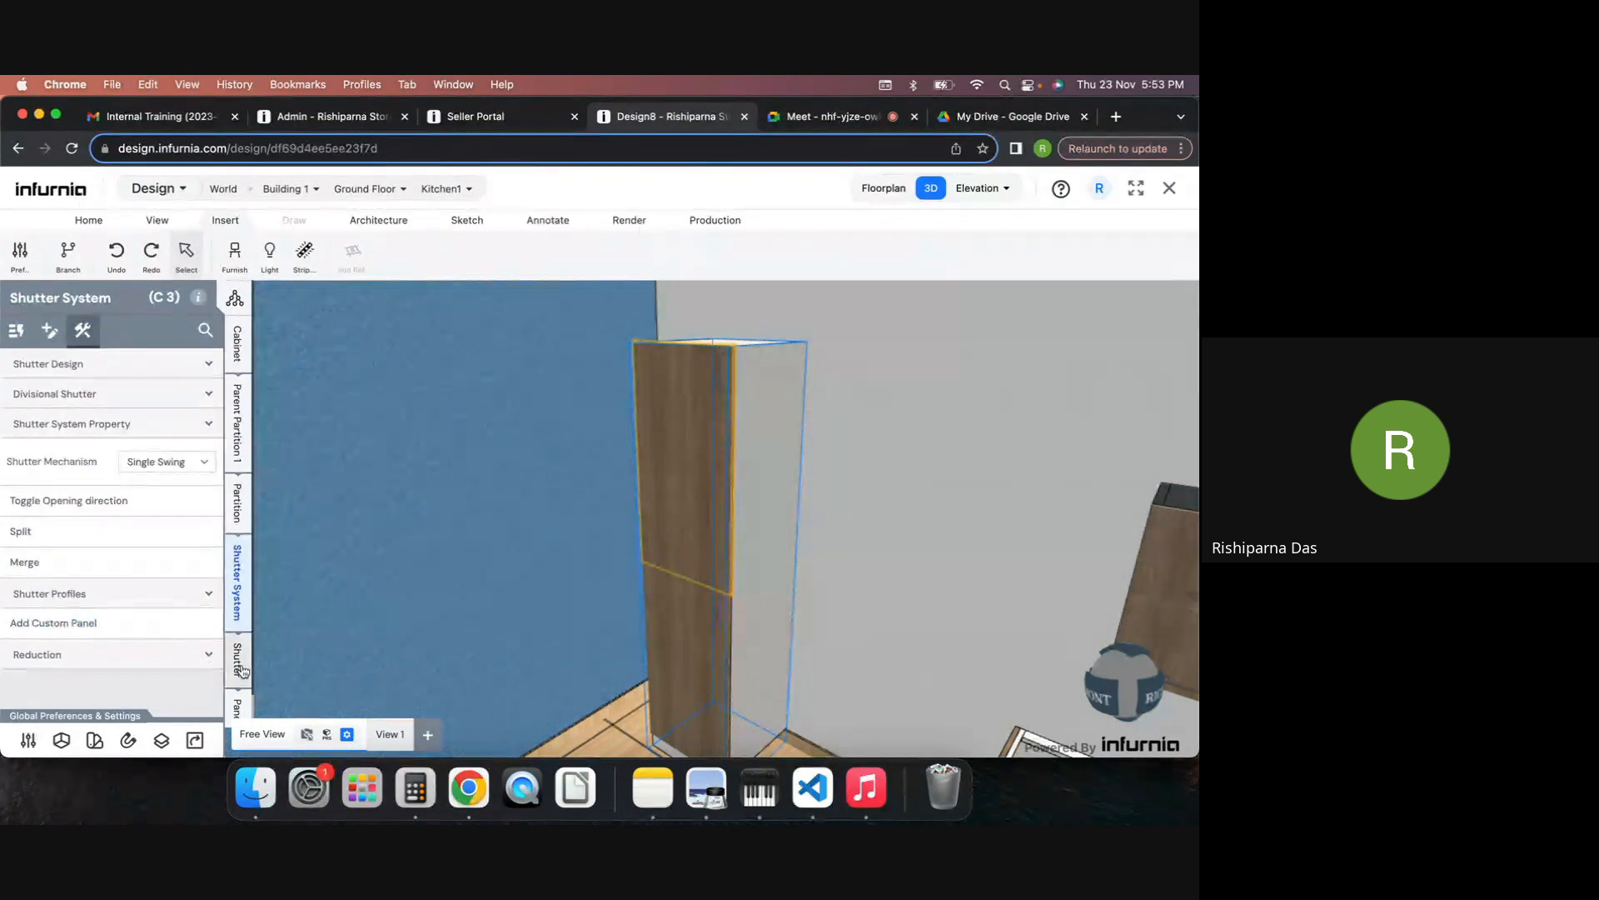
Step: Examine the upper shutter's handle, design, mirror and divisional options, and open the properties of its panel
click(240, 660)
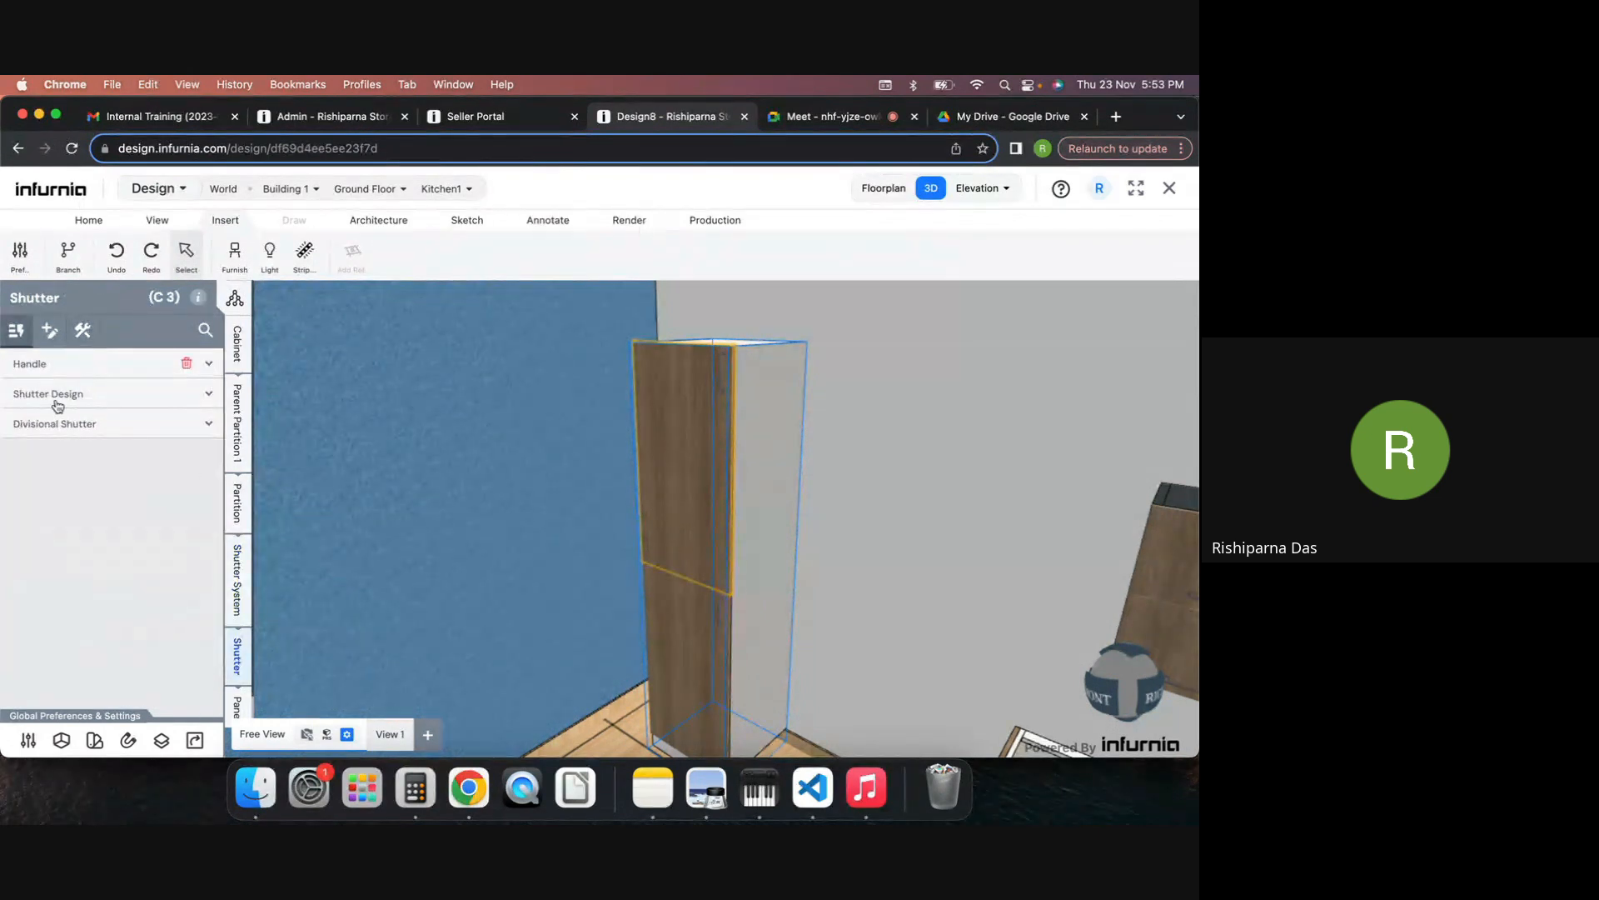
click(50, 330)
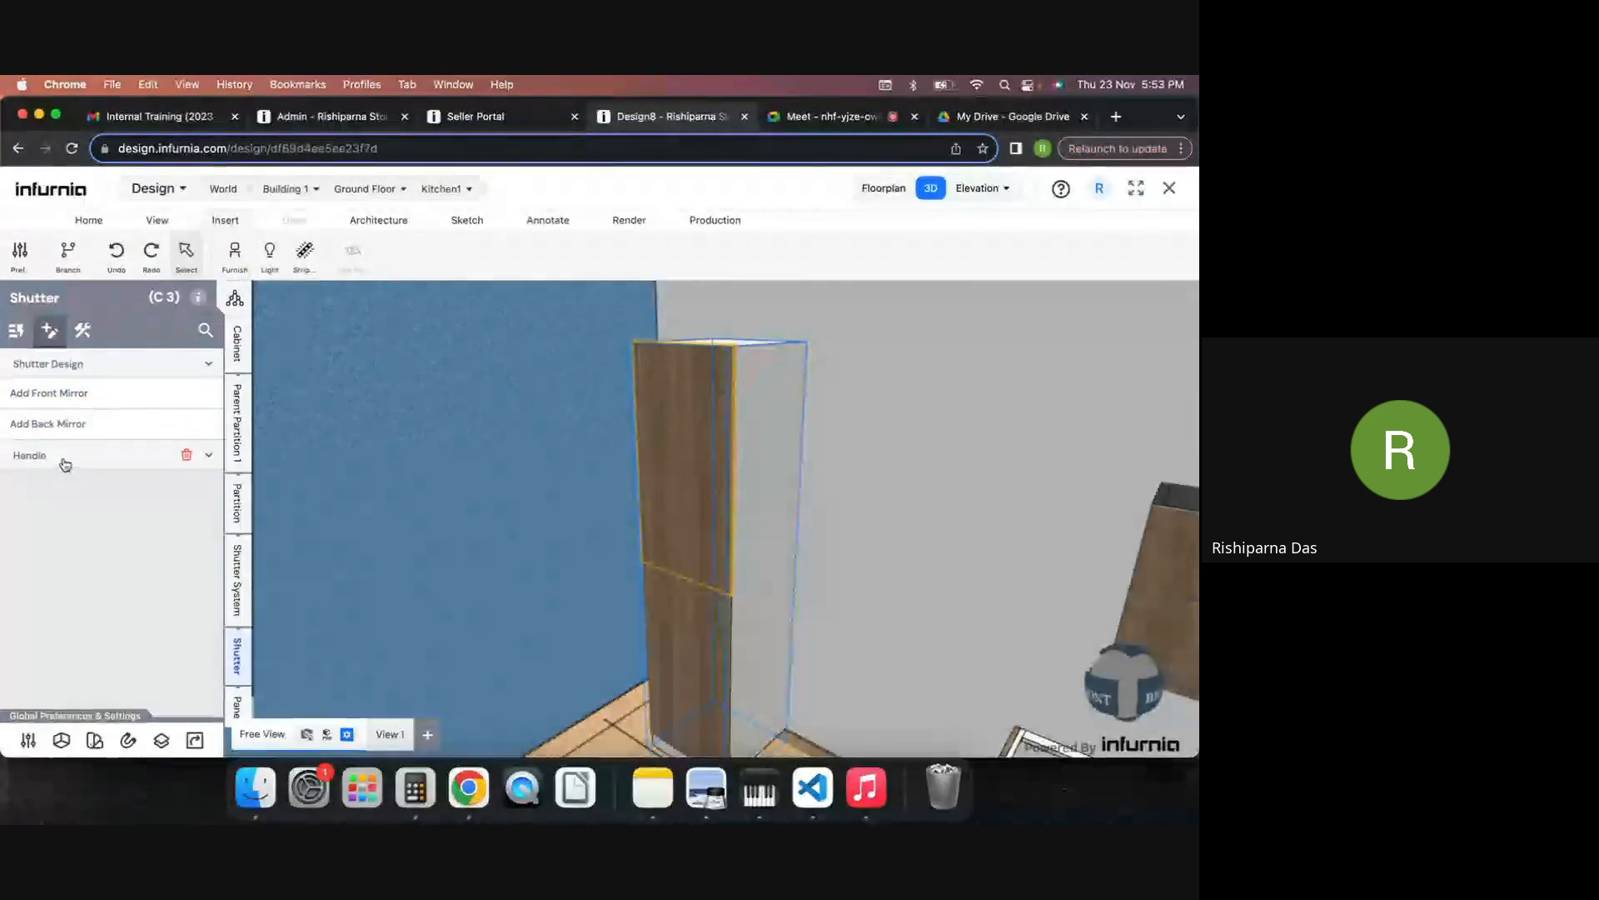
click(88, 333)
click(78, 372)
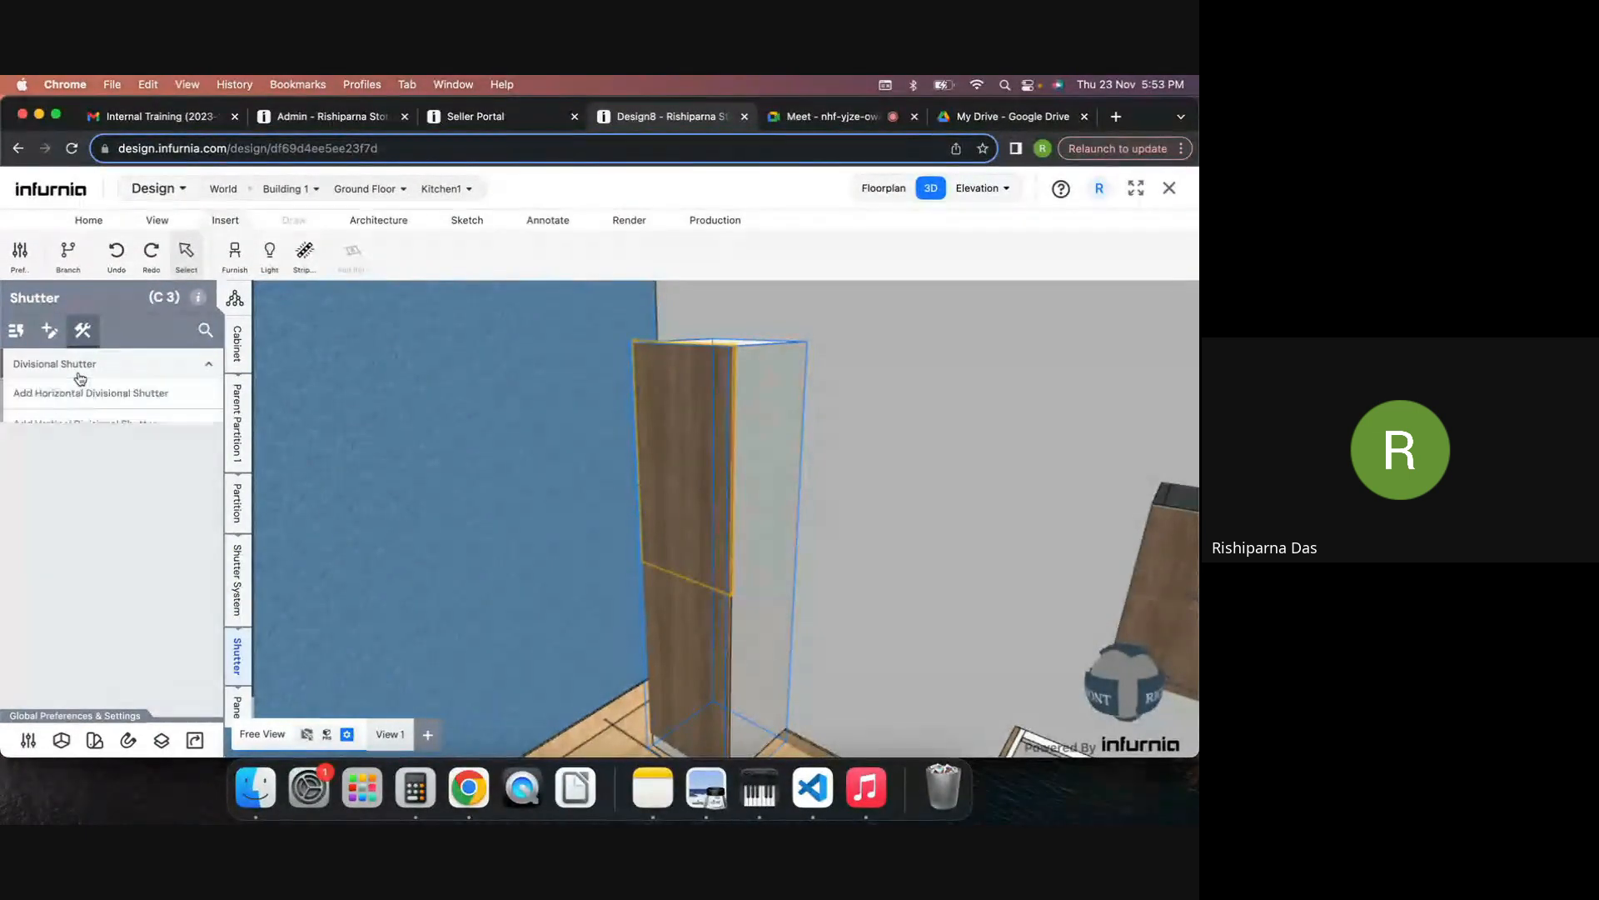
click(112, 370)
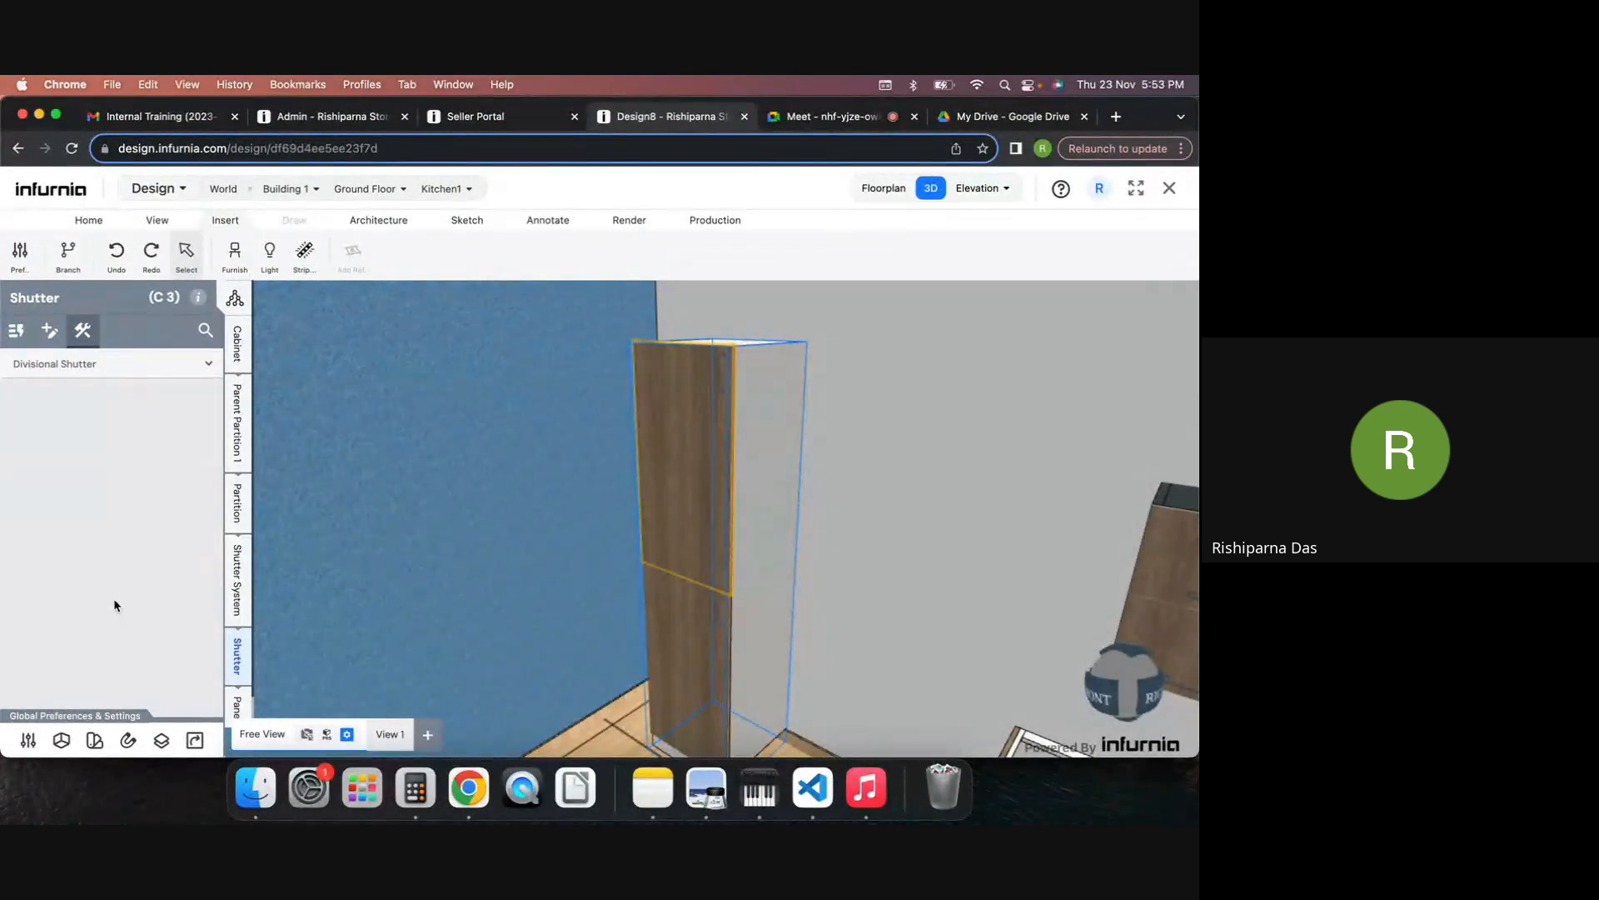
scroll(245, 649, down, 2)
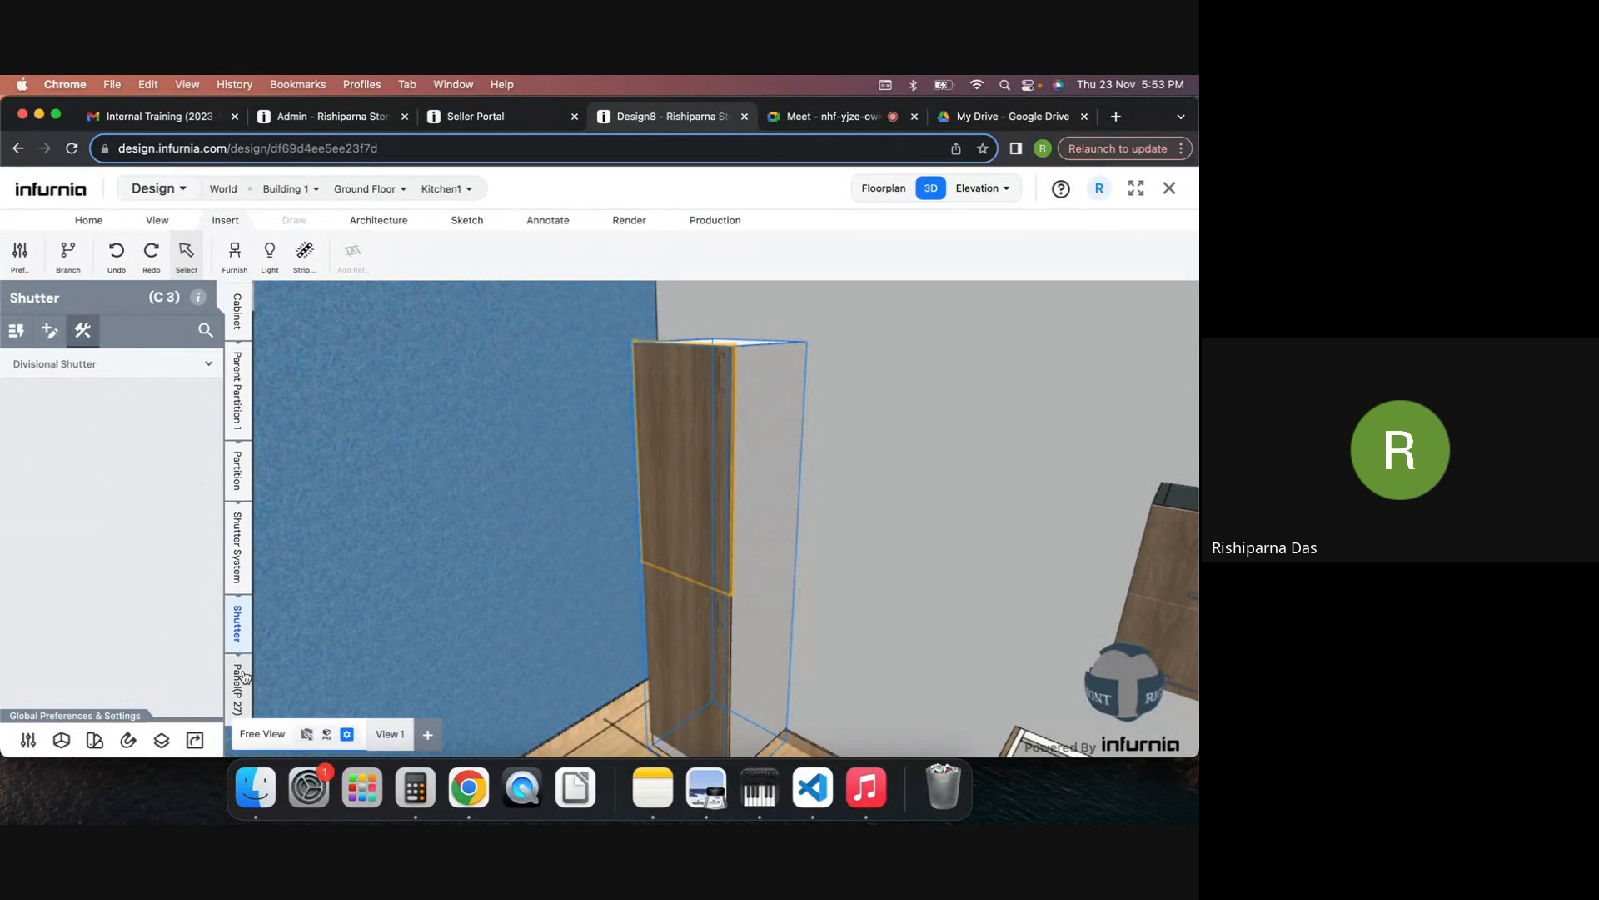
click(243, 679)
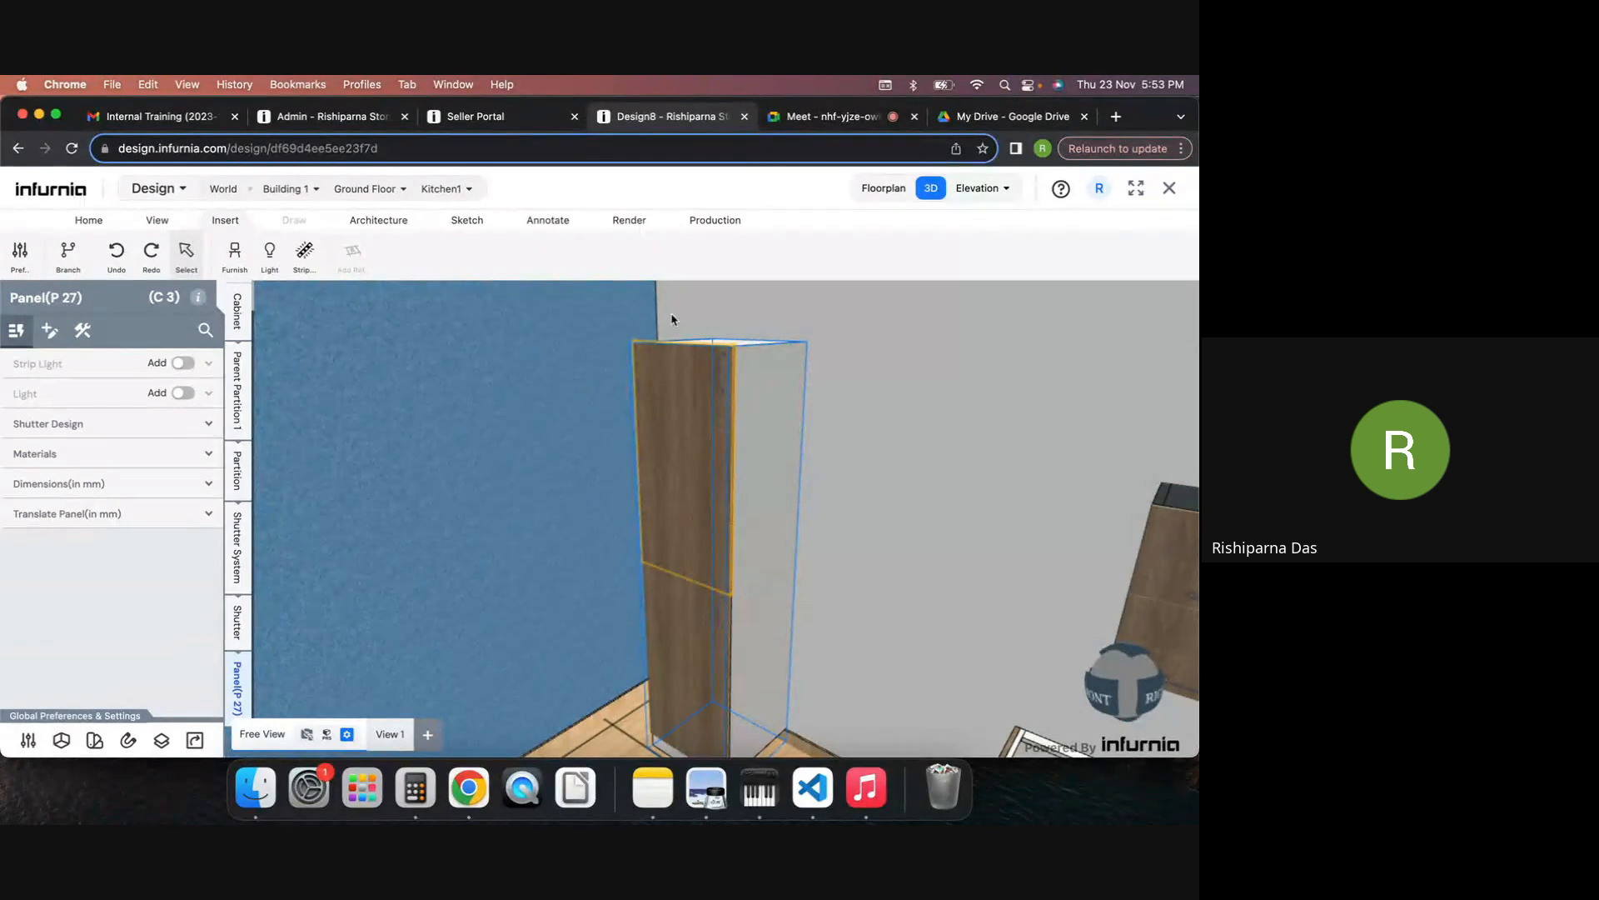
Step: Examine the customisation and advanced settings of the tall unit's upper shutter panel, including its Extension parameters
click(50, 330)
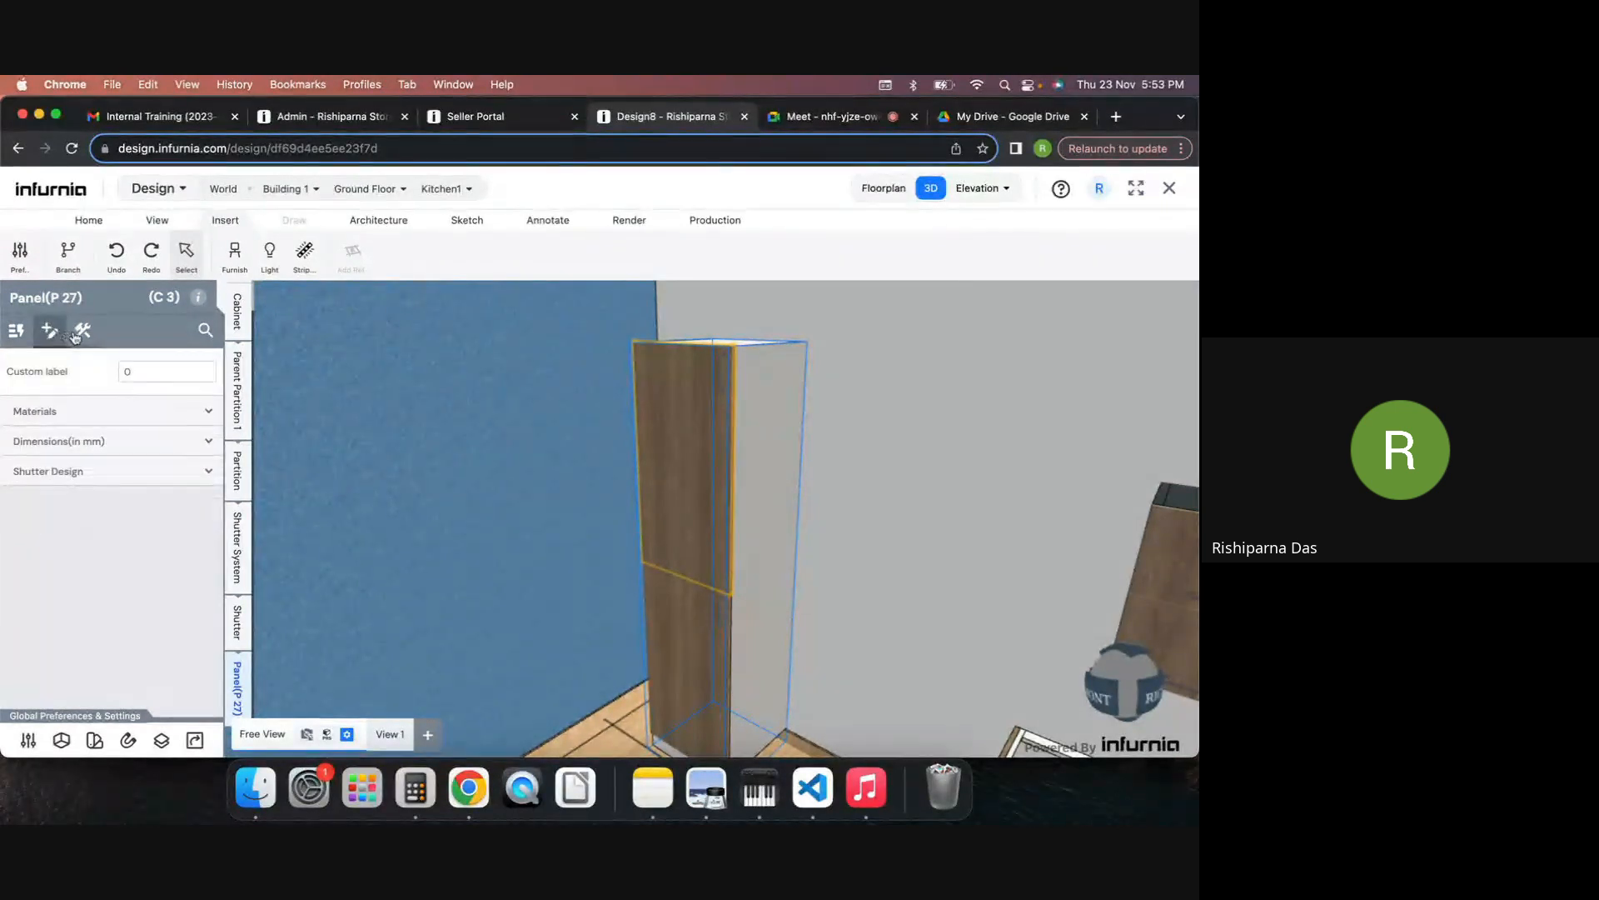
click(81, 332)
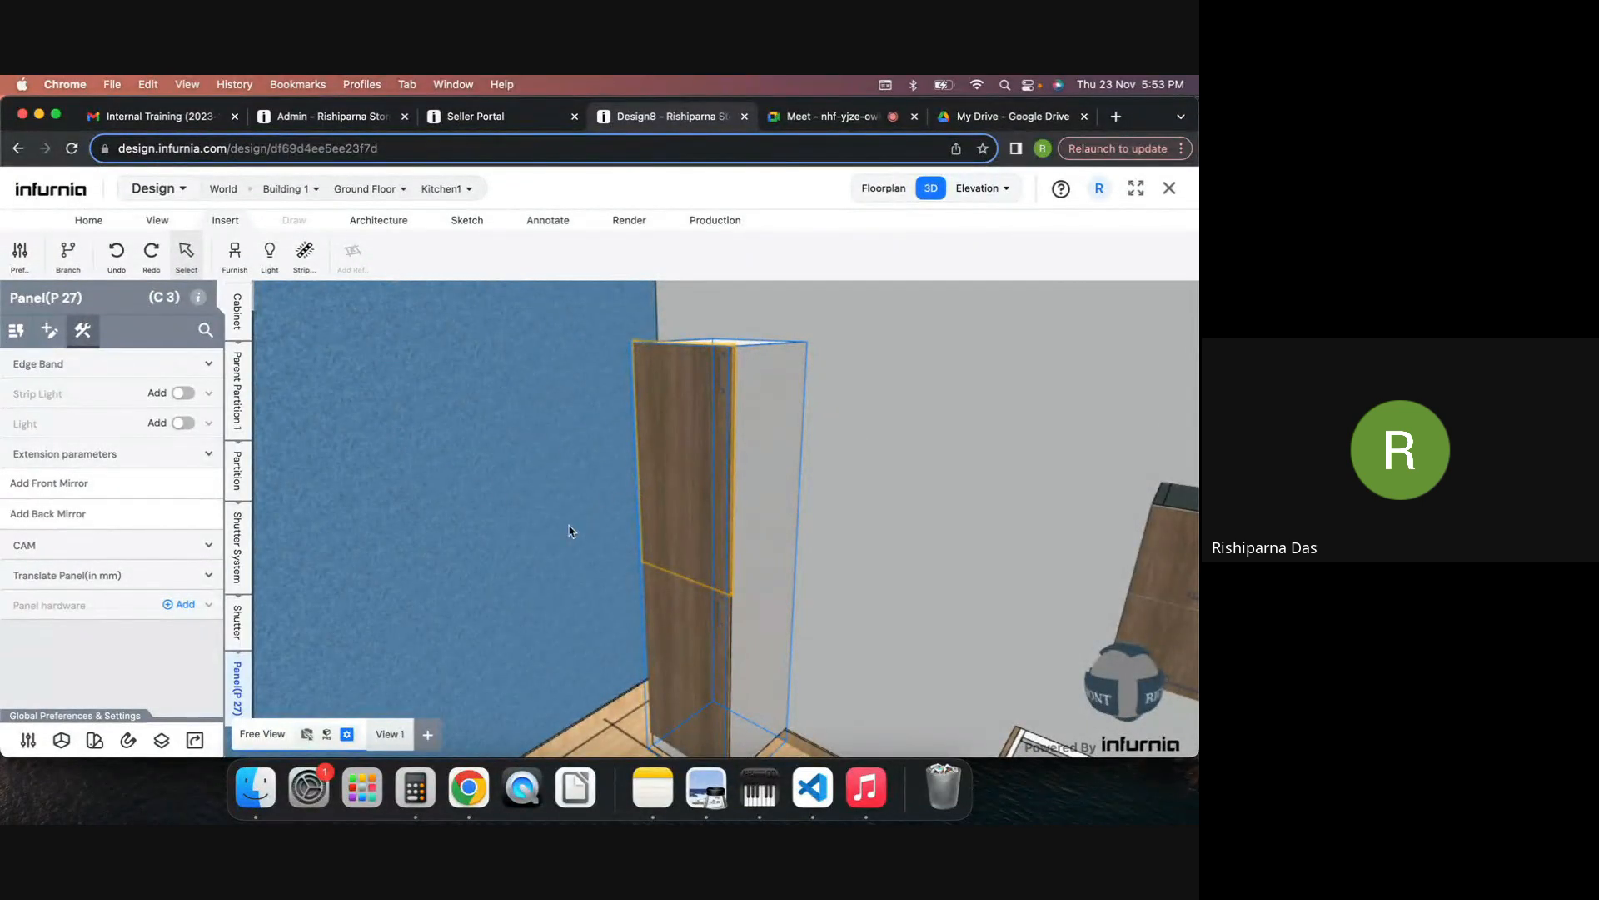
click(59, 453)
click(59, 454)
scroll(840, 494, down, 3)
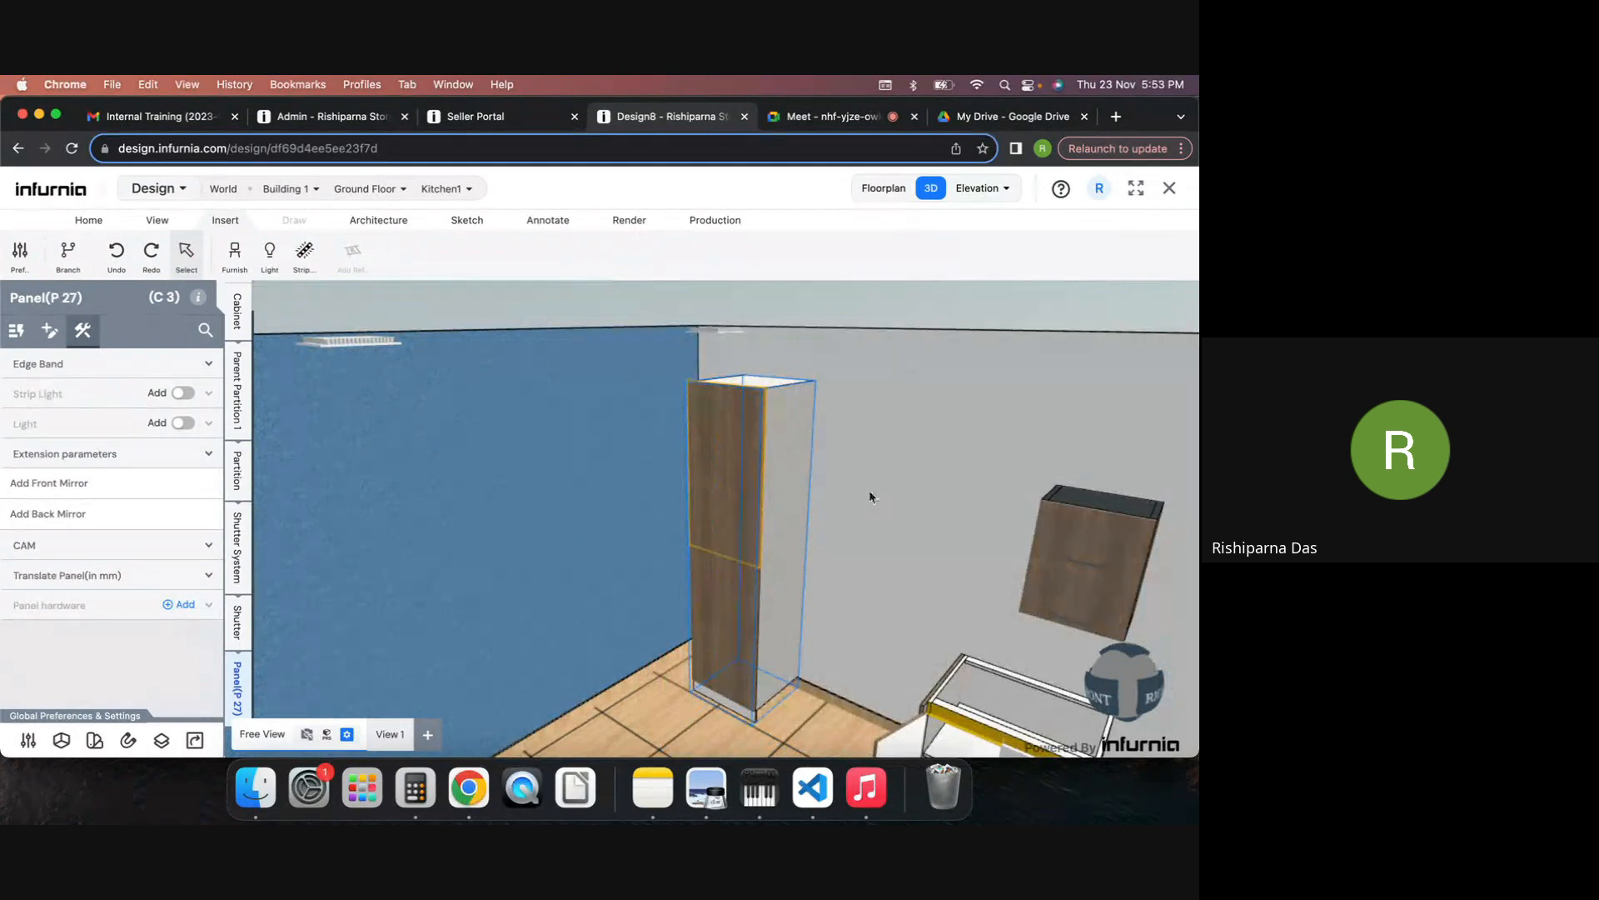
Step: Delete the base cabinet standing on the floor below the wall cabinet
drag(869, 497, 786, 457)
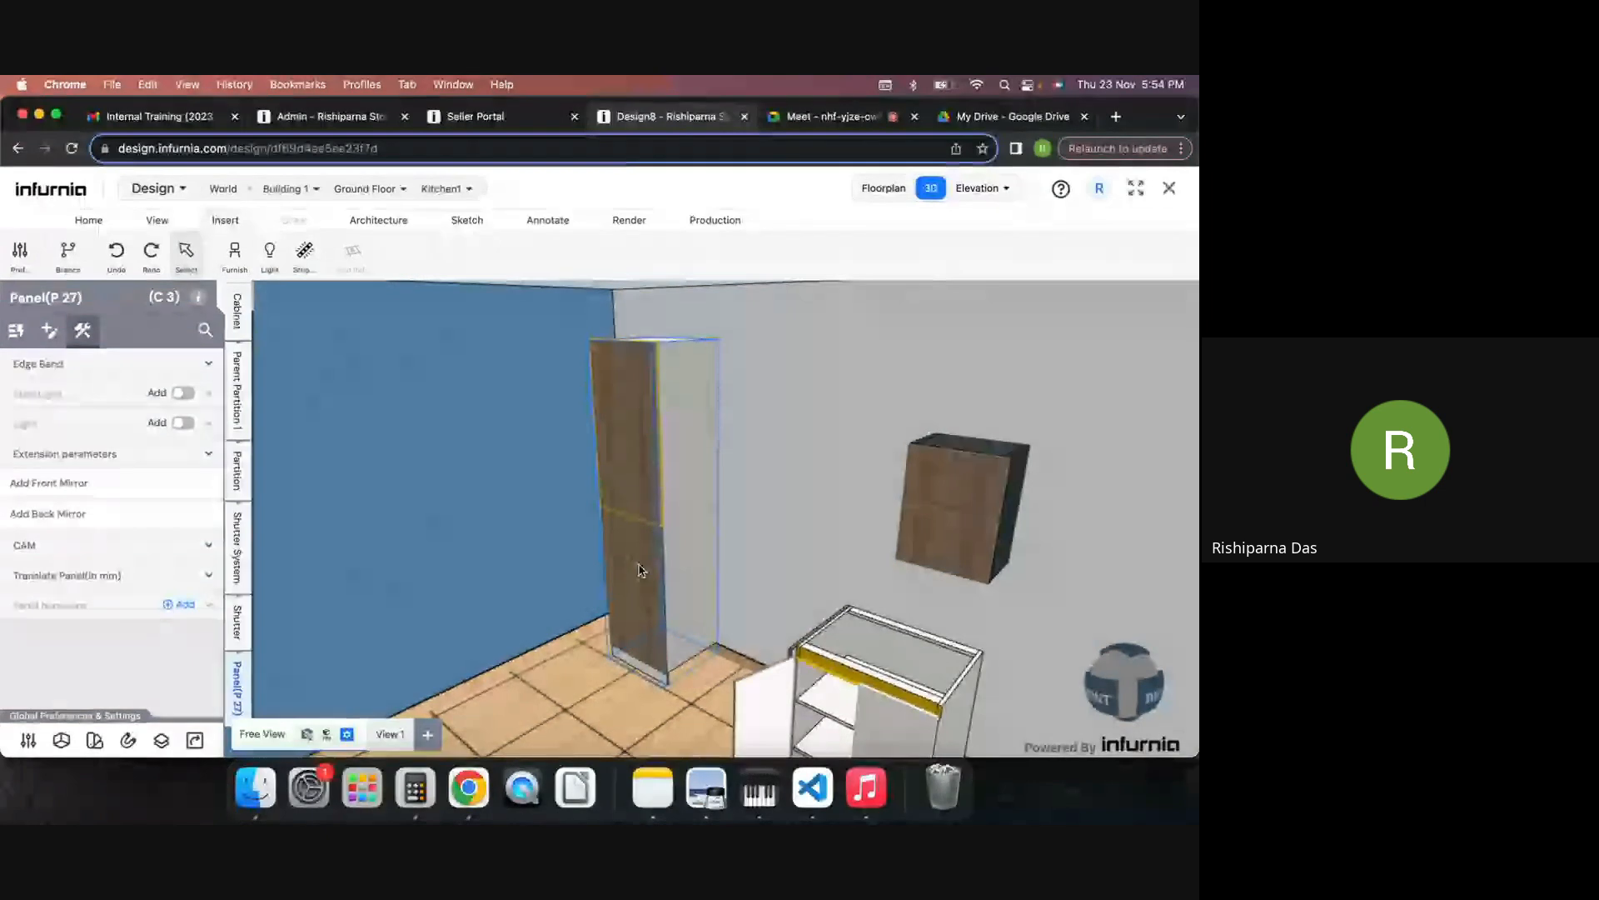
scroll(639, 570, down, 5)
click(717, 575)
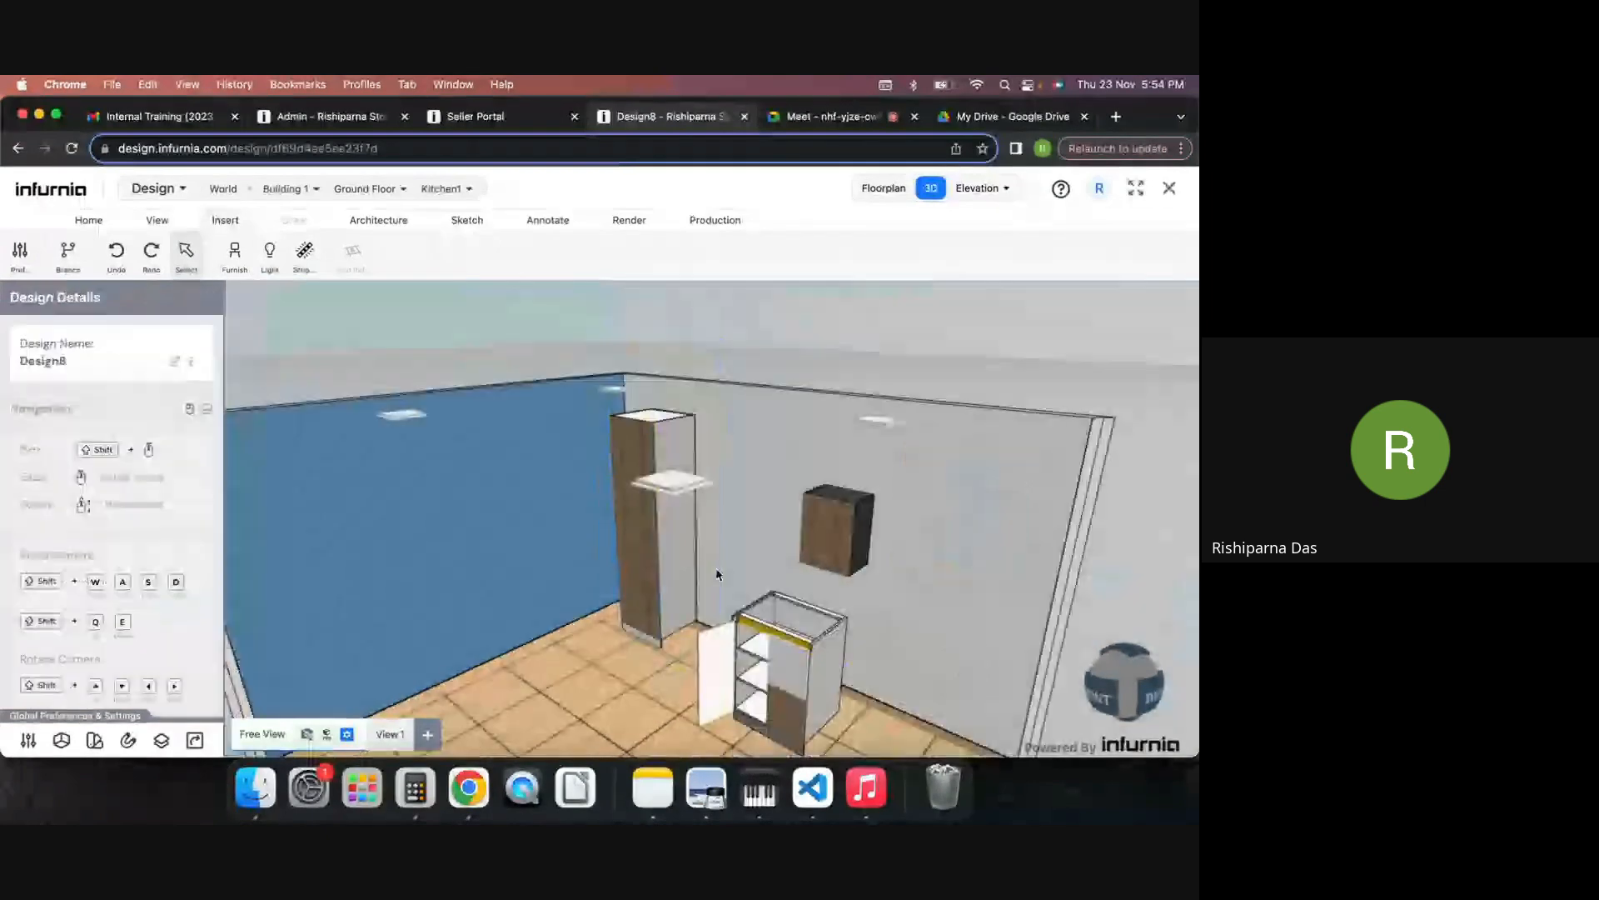
scroll(717, 574, up, 5)
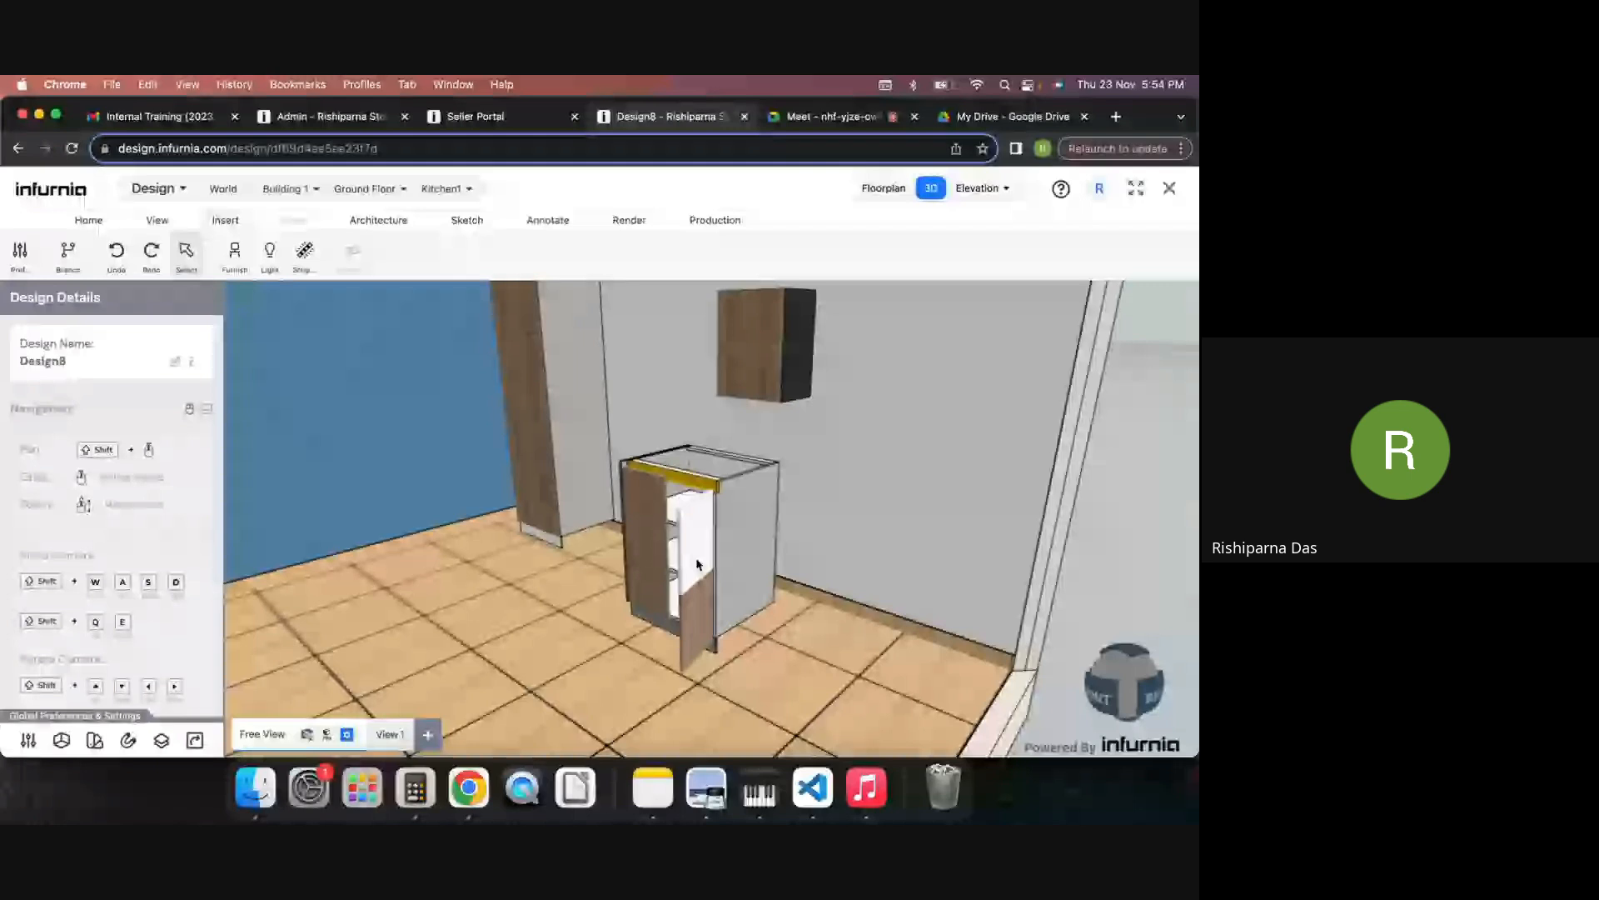
click(650, 552)
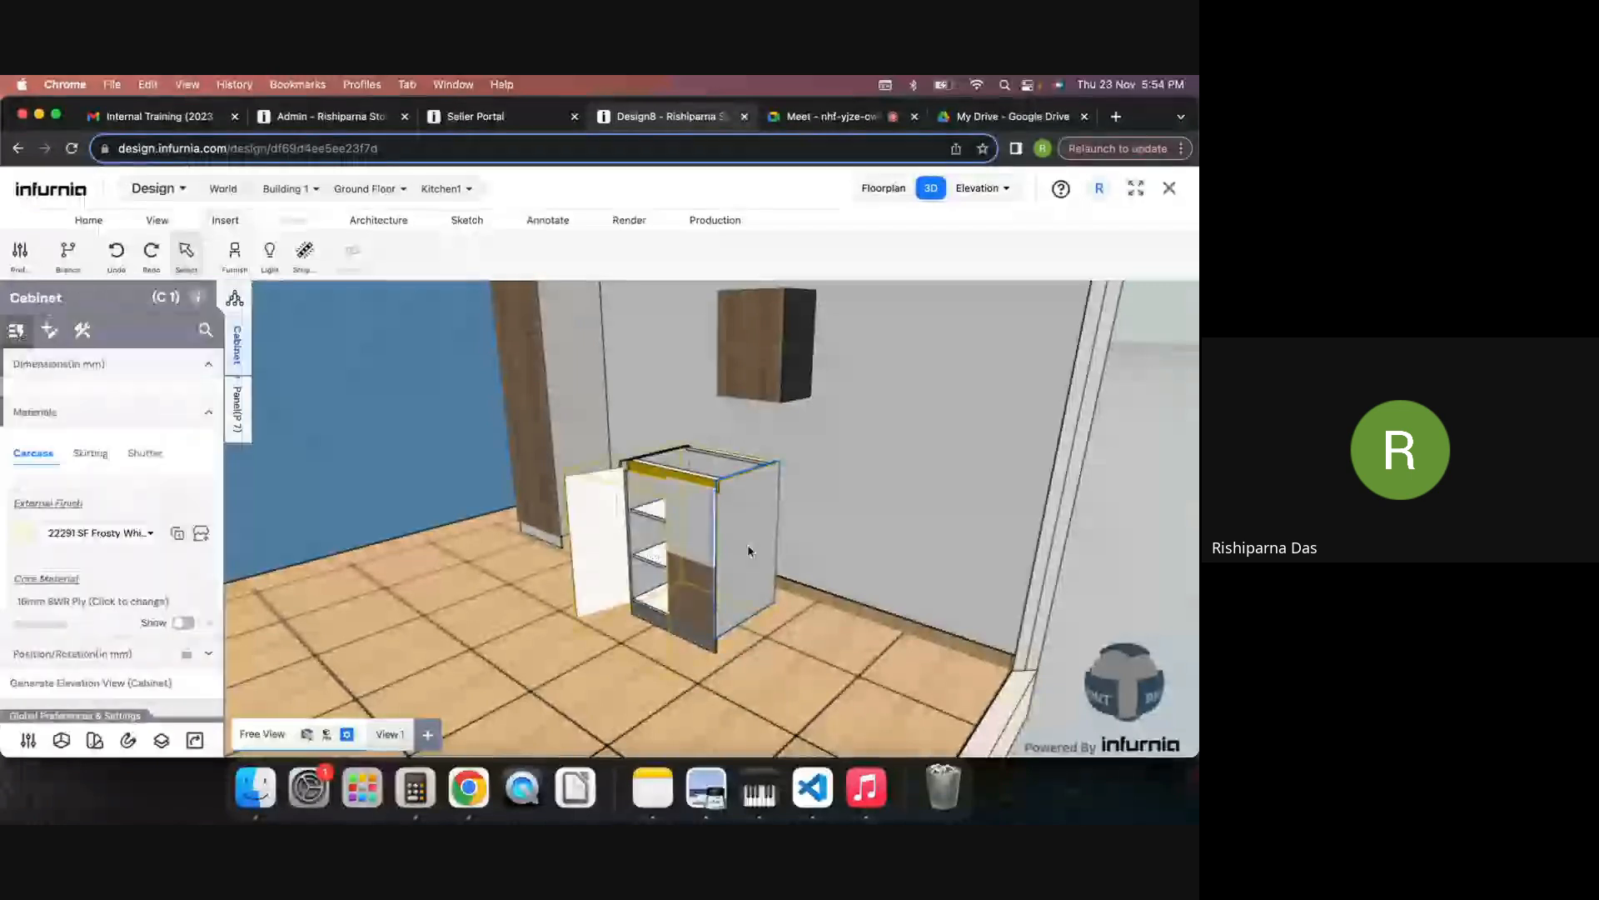
key(Delete)
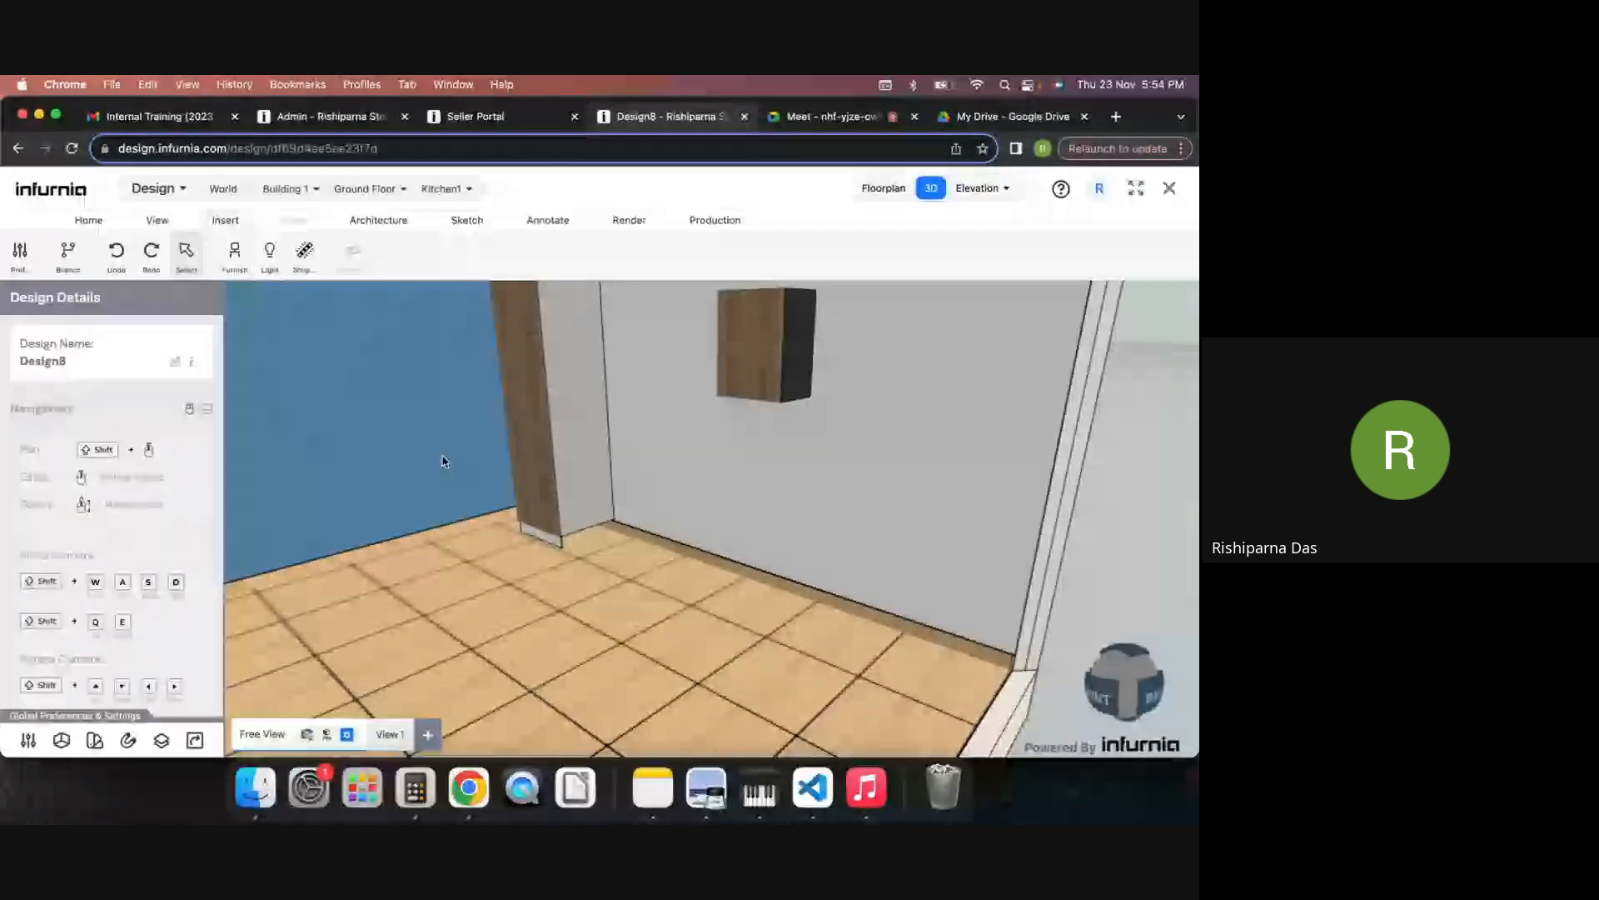
Step: Place a Base Unit with 1 Shutter from the kitchen furniture library against the wall below the wall cabinet
click(236, 254)
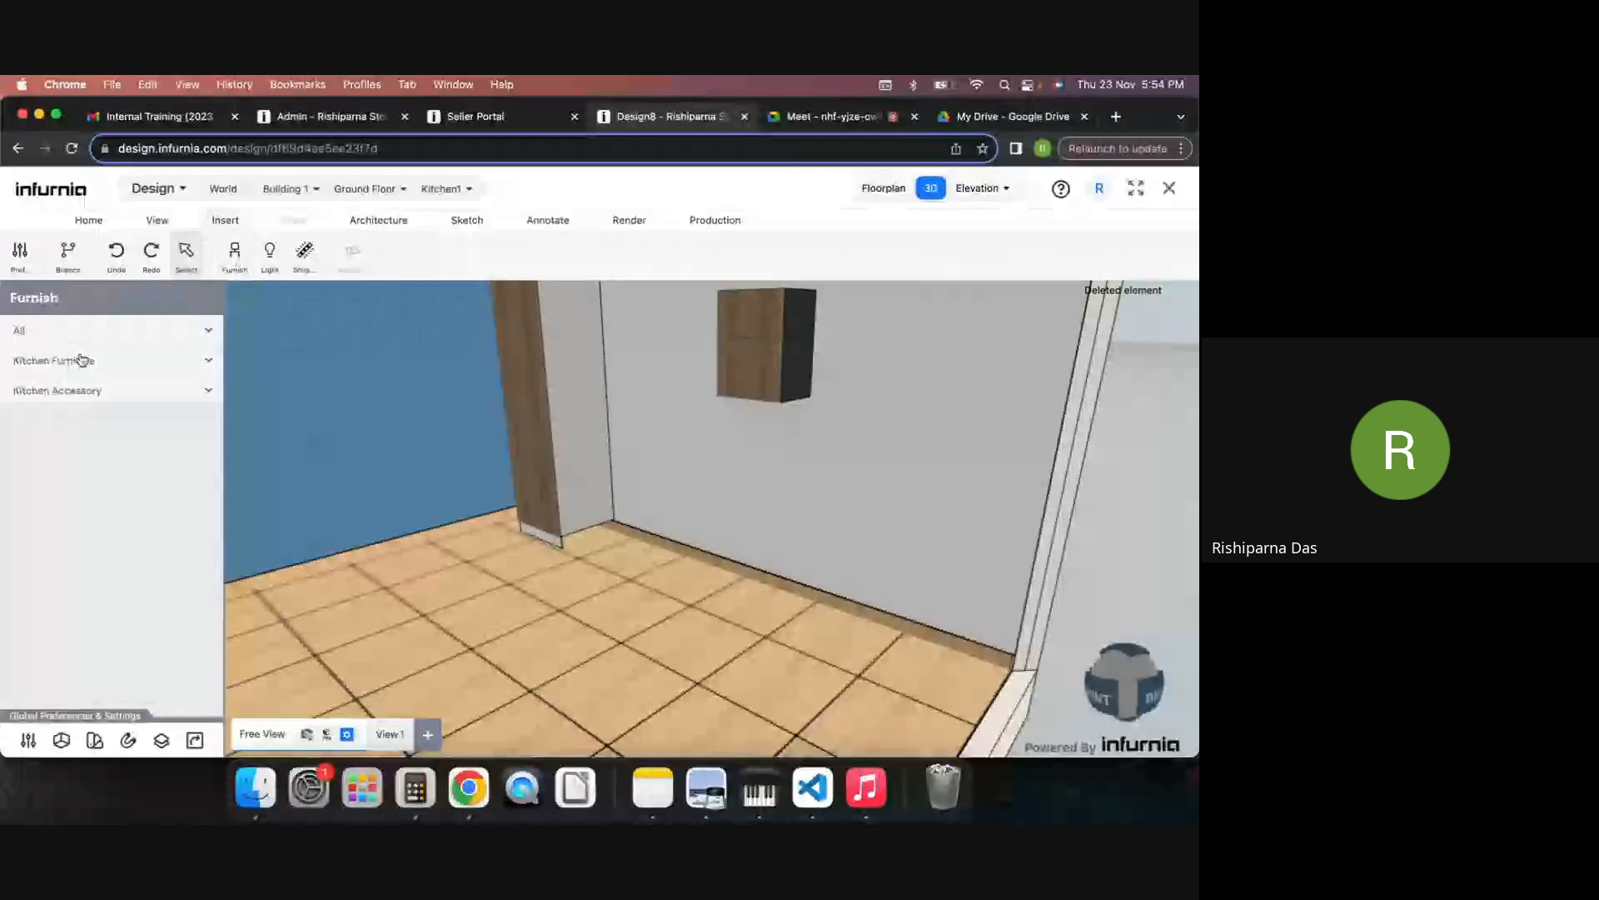
click(86, 360)
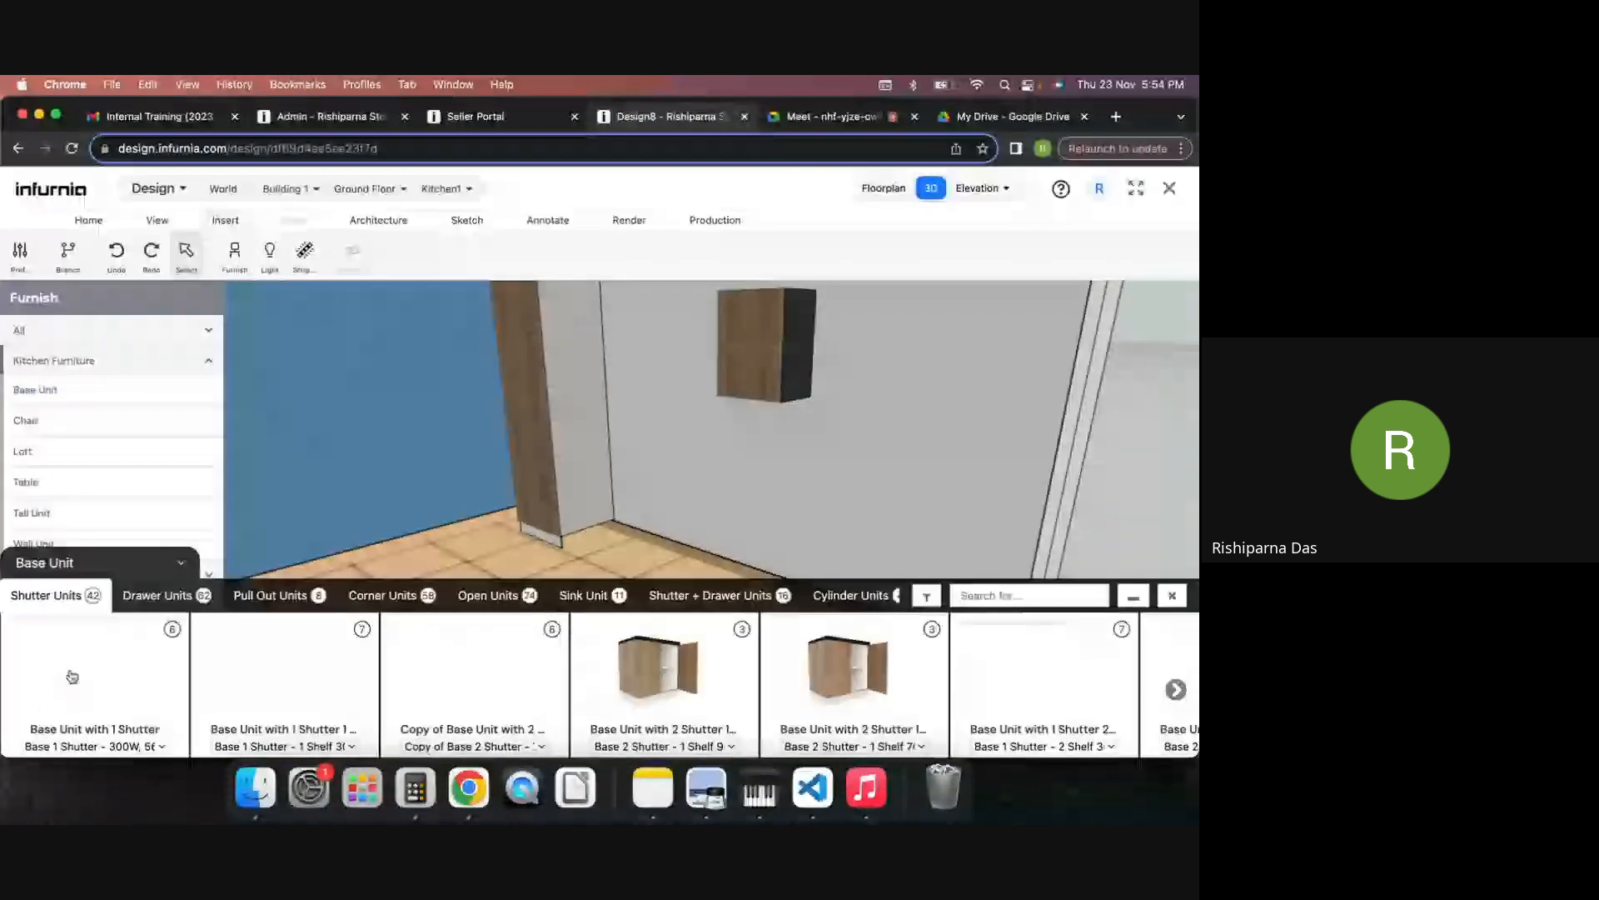
click(71, 676)
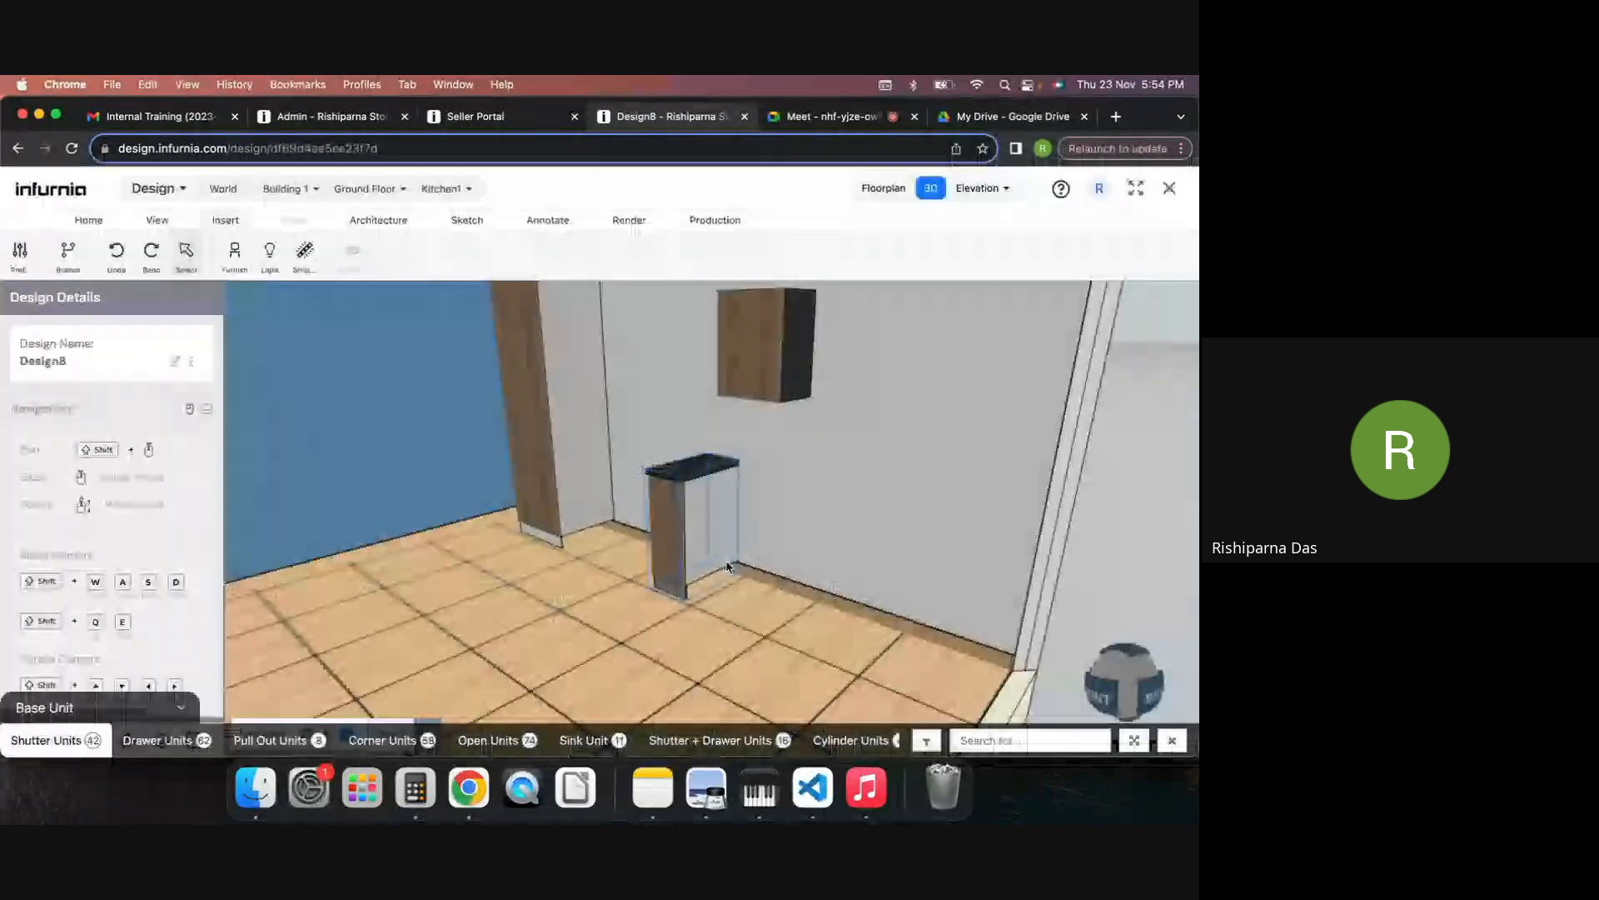
click(727, 567)
click(709, 540)
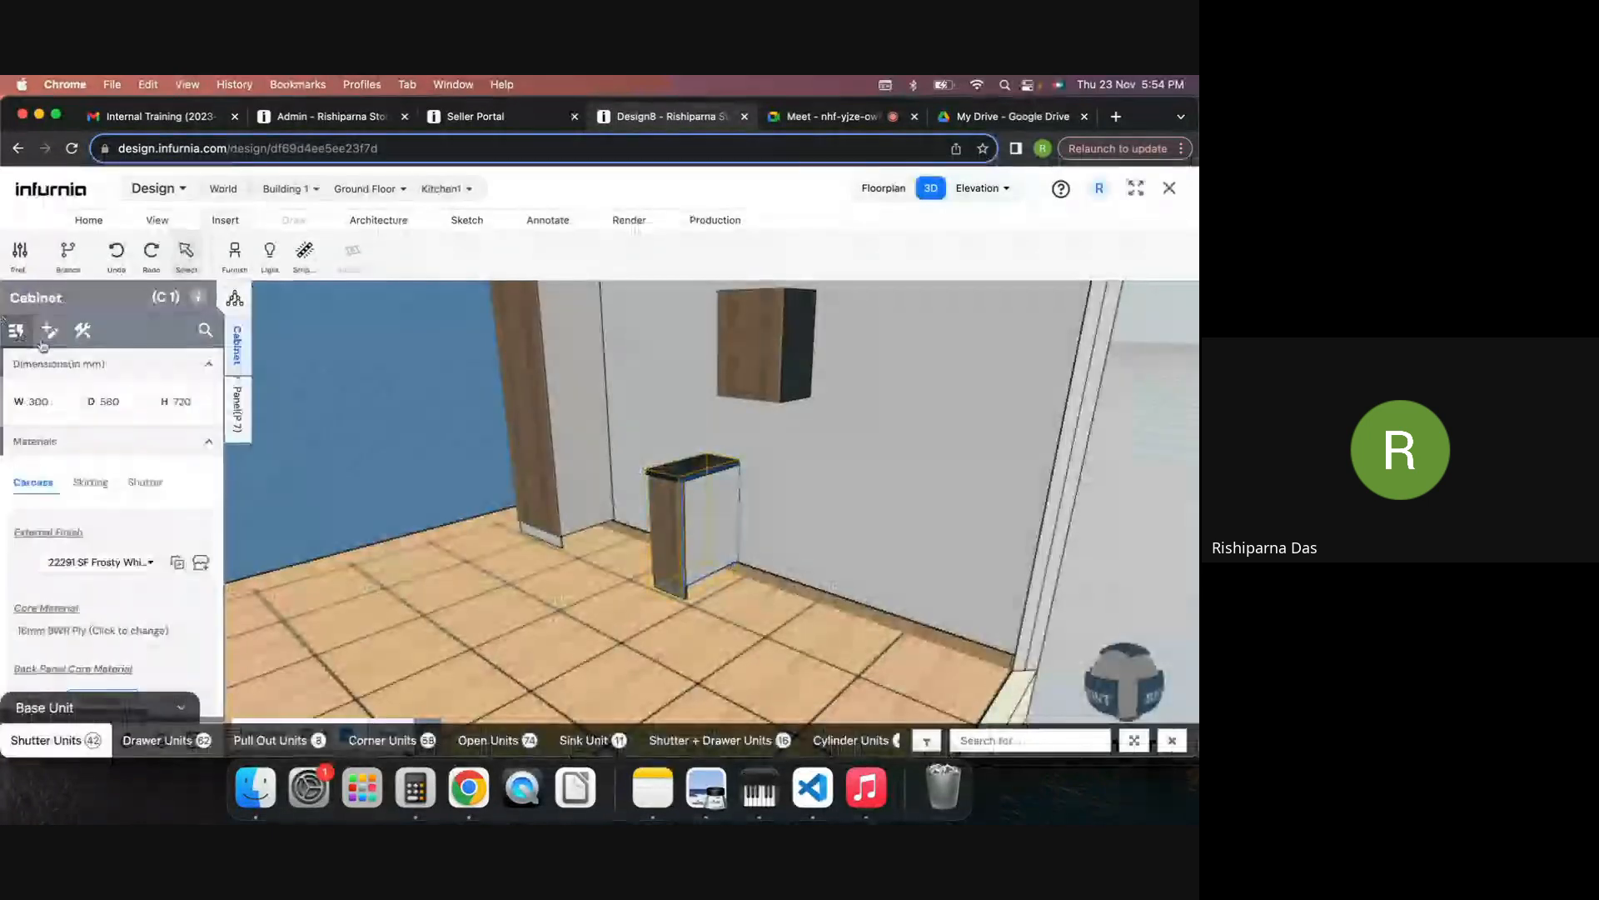
Step: Set the new base unit's width to 600 mm and open its shutter
click(38, 400)
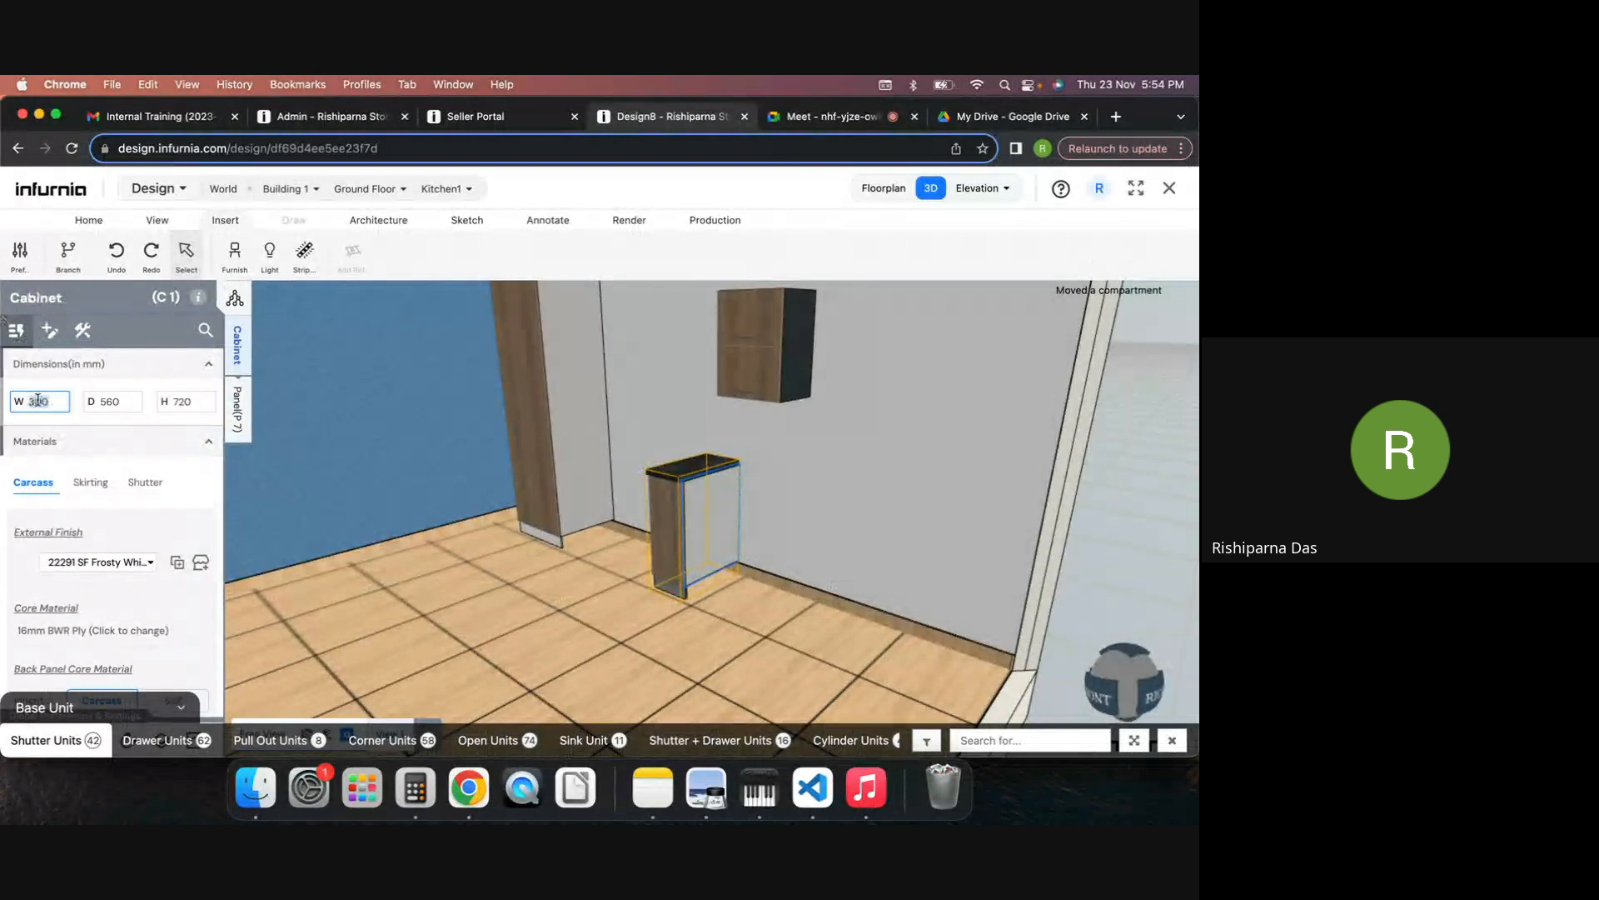
text(600)
key(Return)
double_click(706, 502)
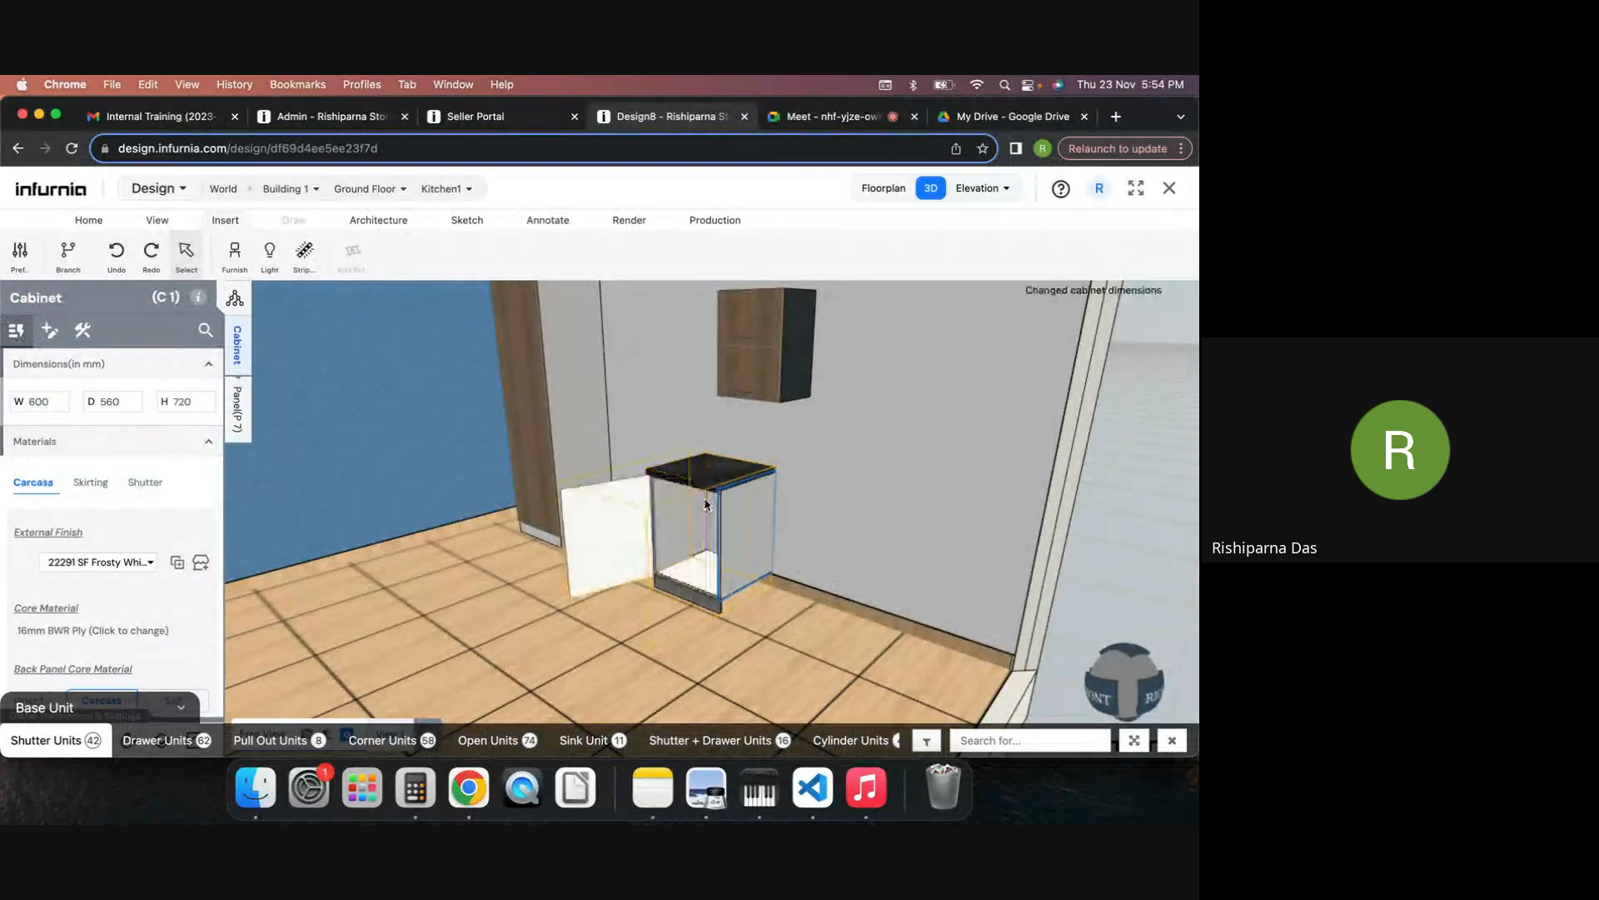
Step: Add 1 vertical partition to the interior of the base unit
scroll(685, 526, up, 5)
drag(979, 583, 1003, 558)
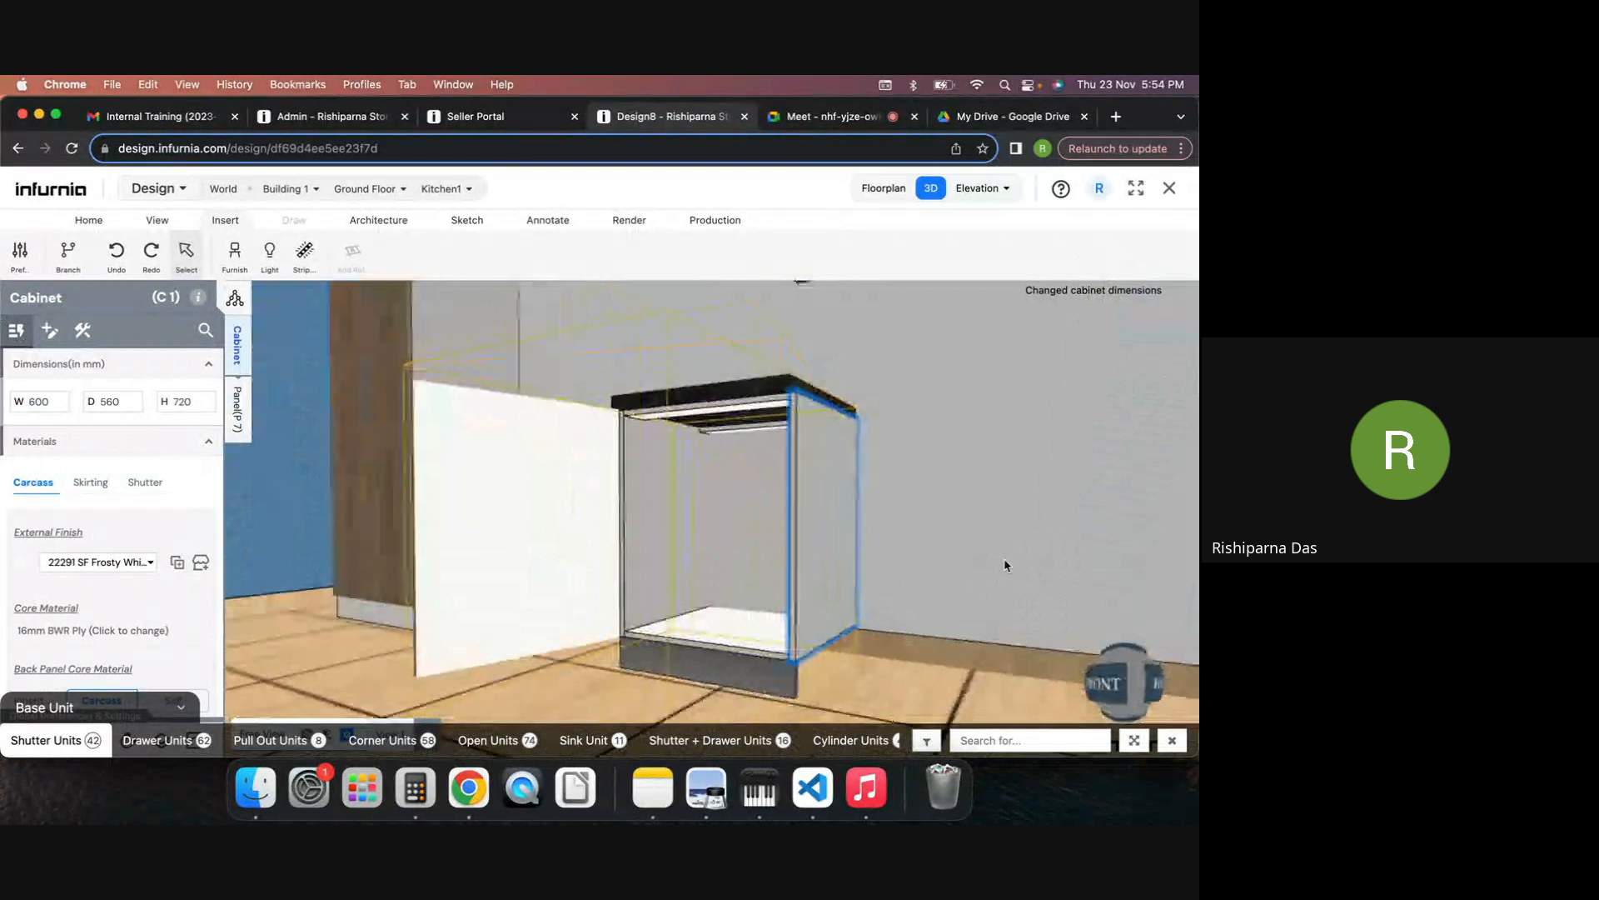
click(702, 495)
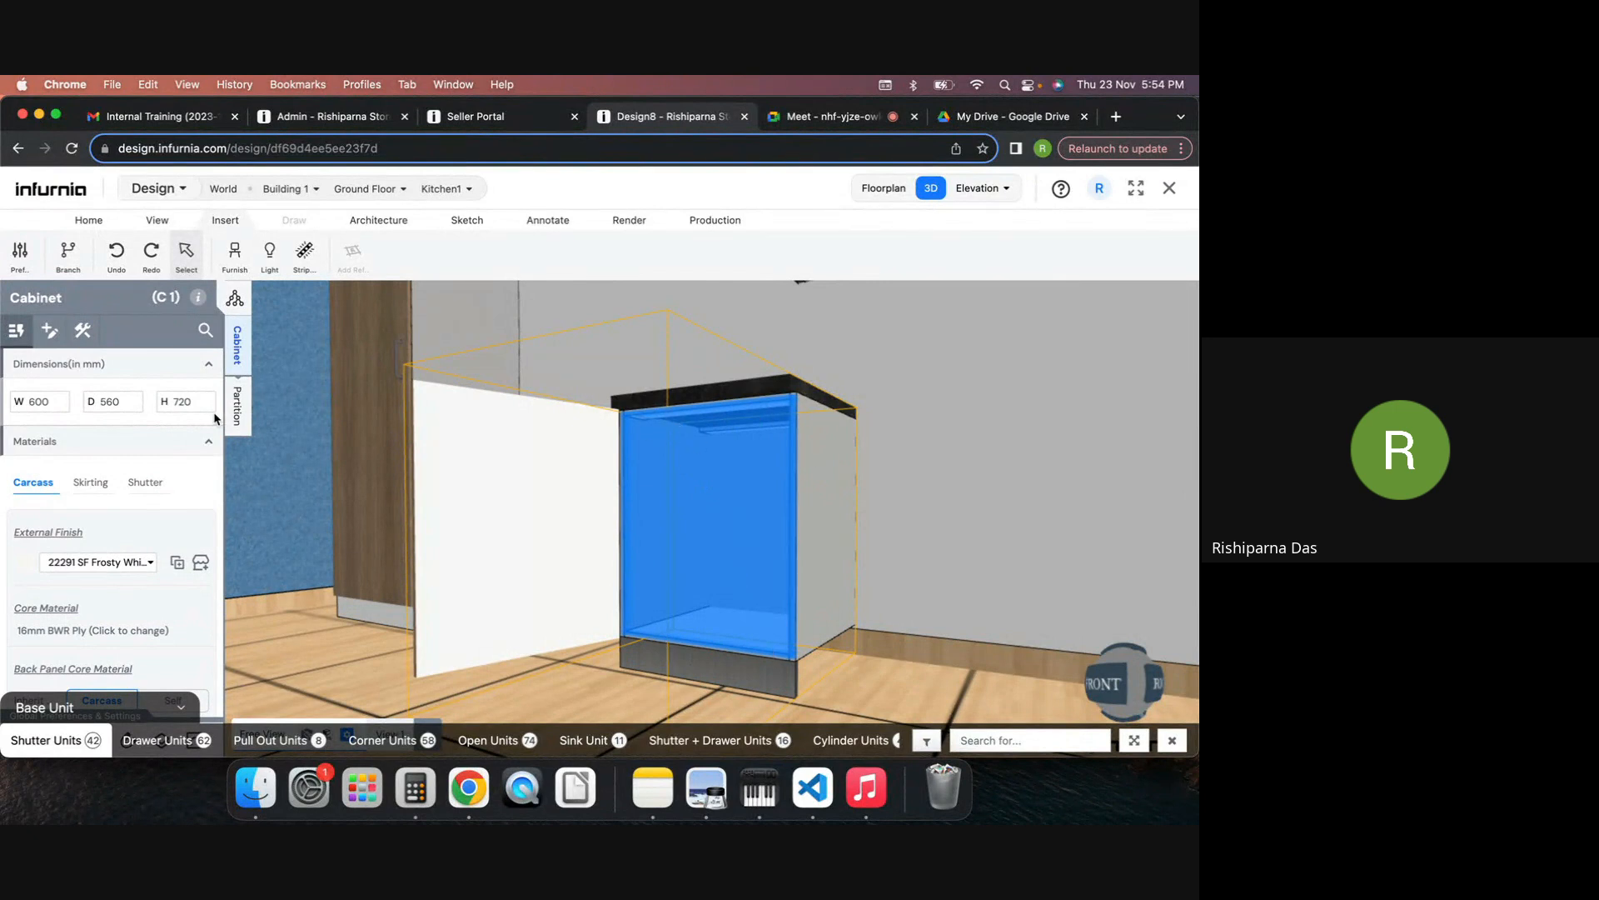
click(234, 408)
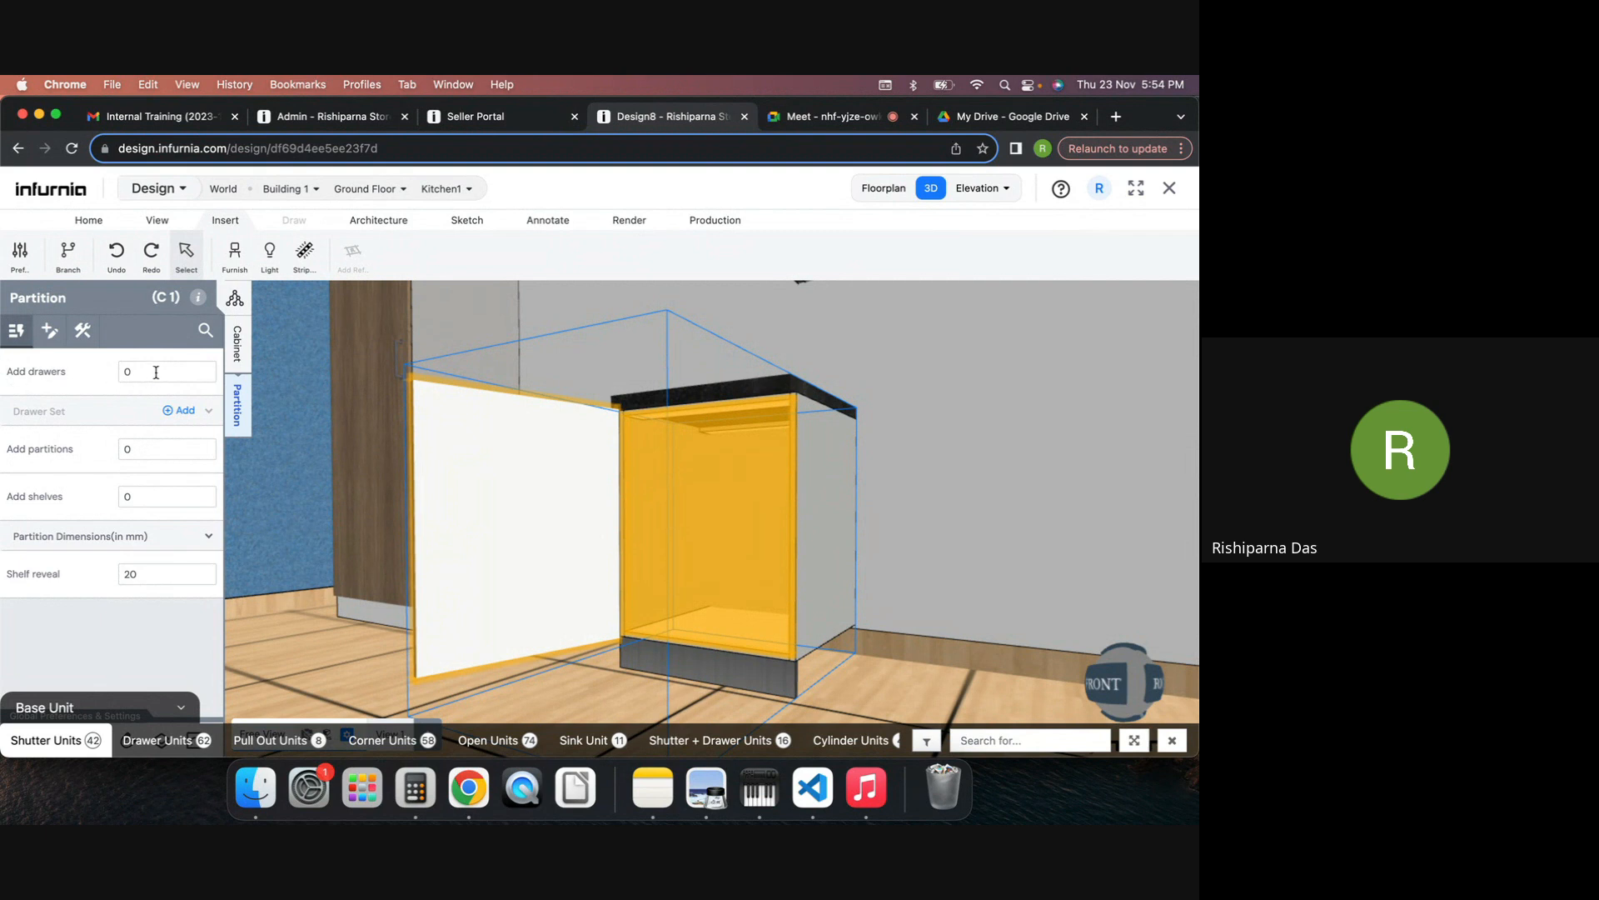
click(147, 451)
text(1)
key(Return)
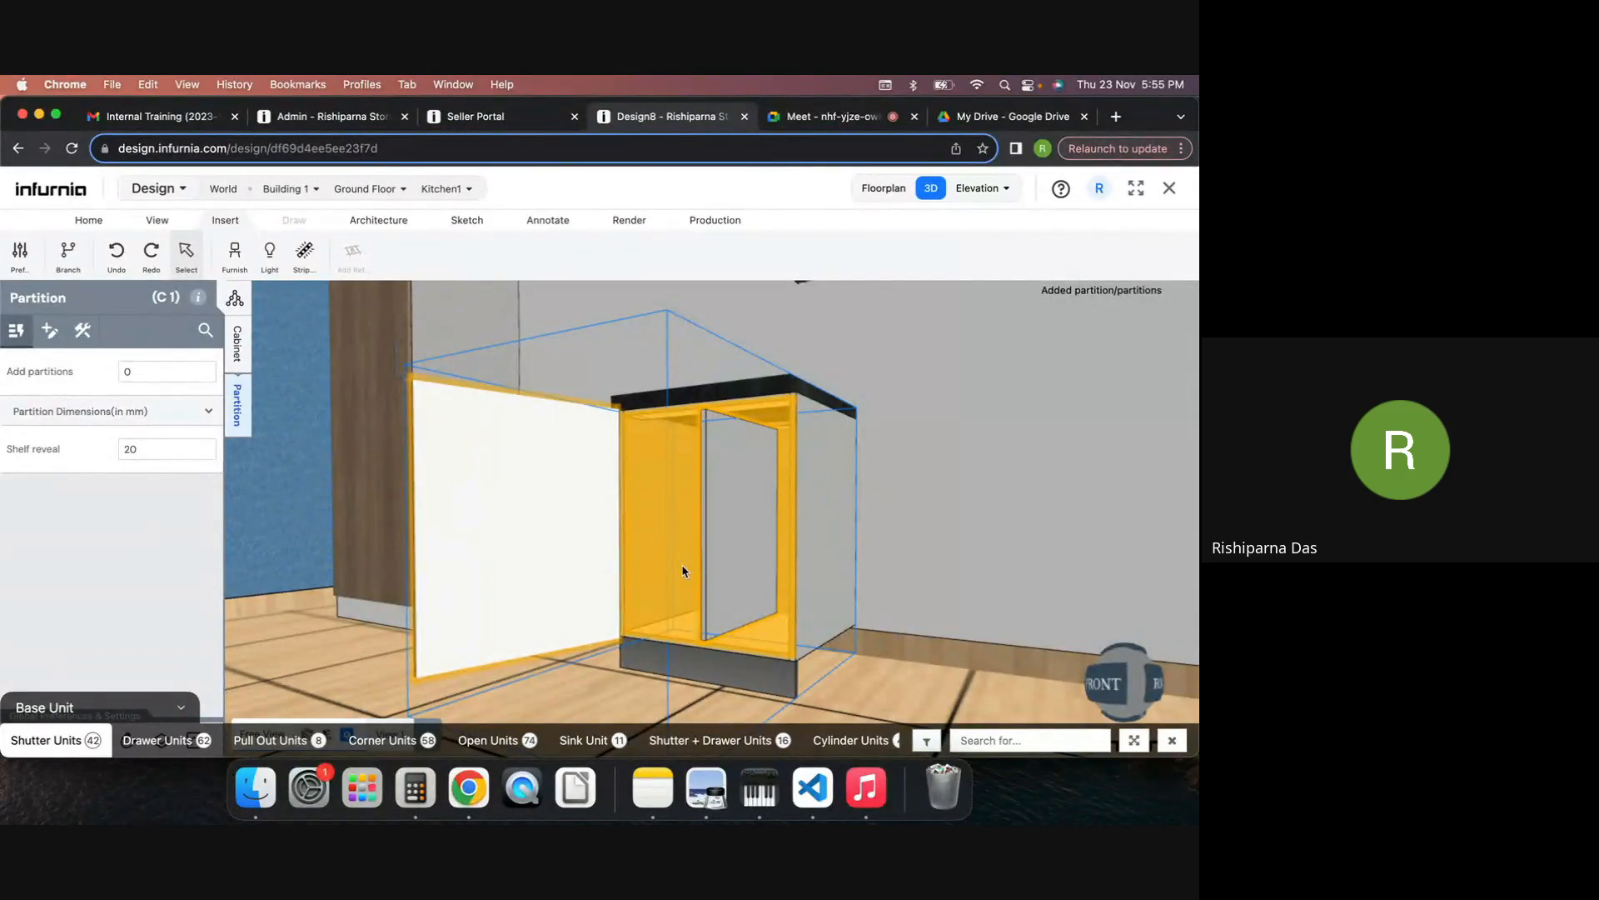
Step: Examine the divider panel, the two compartments and the Parent Partition 1 settings of the base unit
click(747, 559)
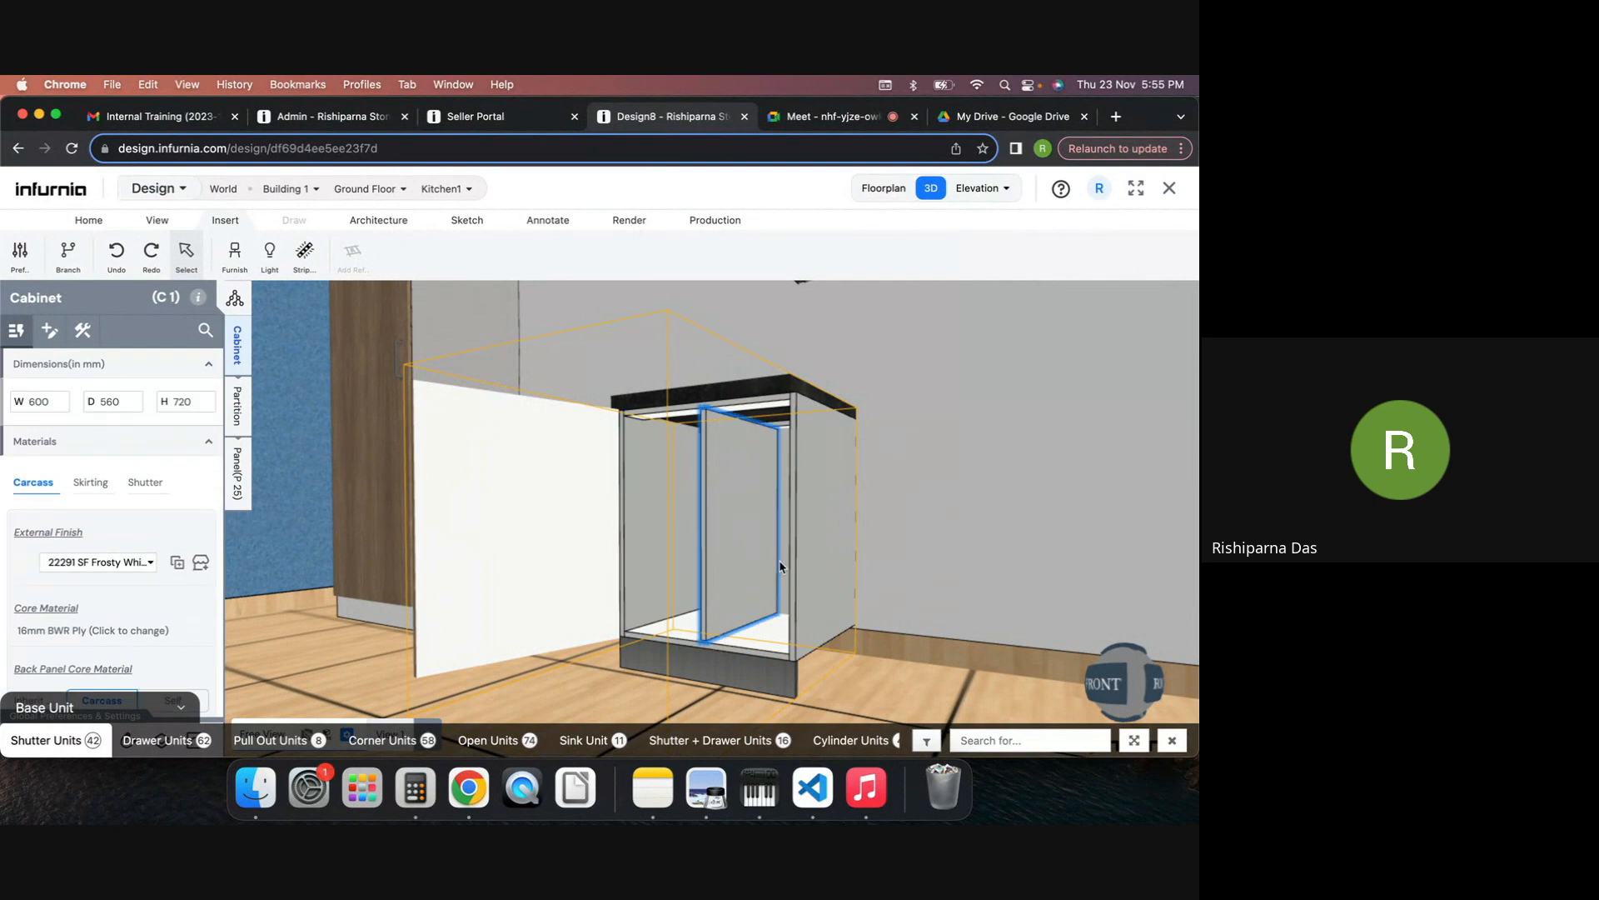
drag(780, 567, 910, 578)
click(682, 546)
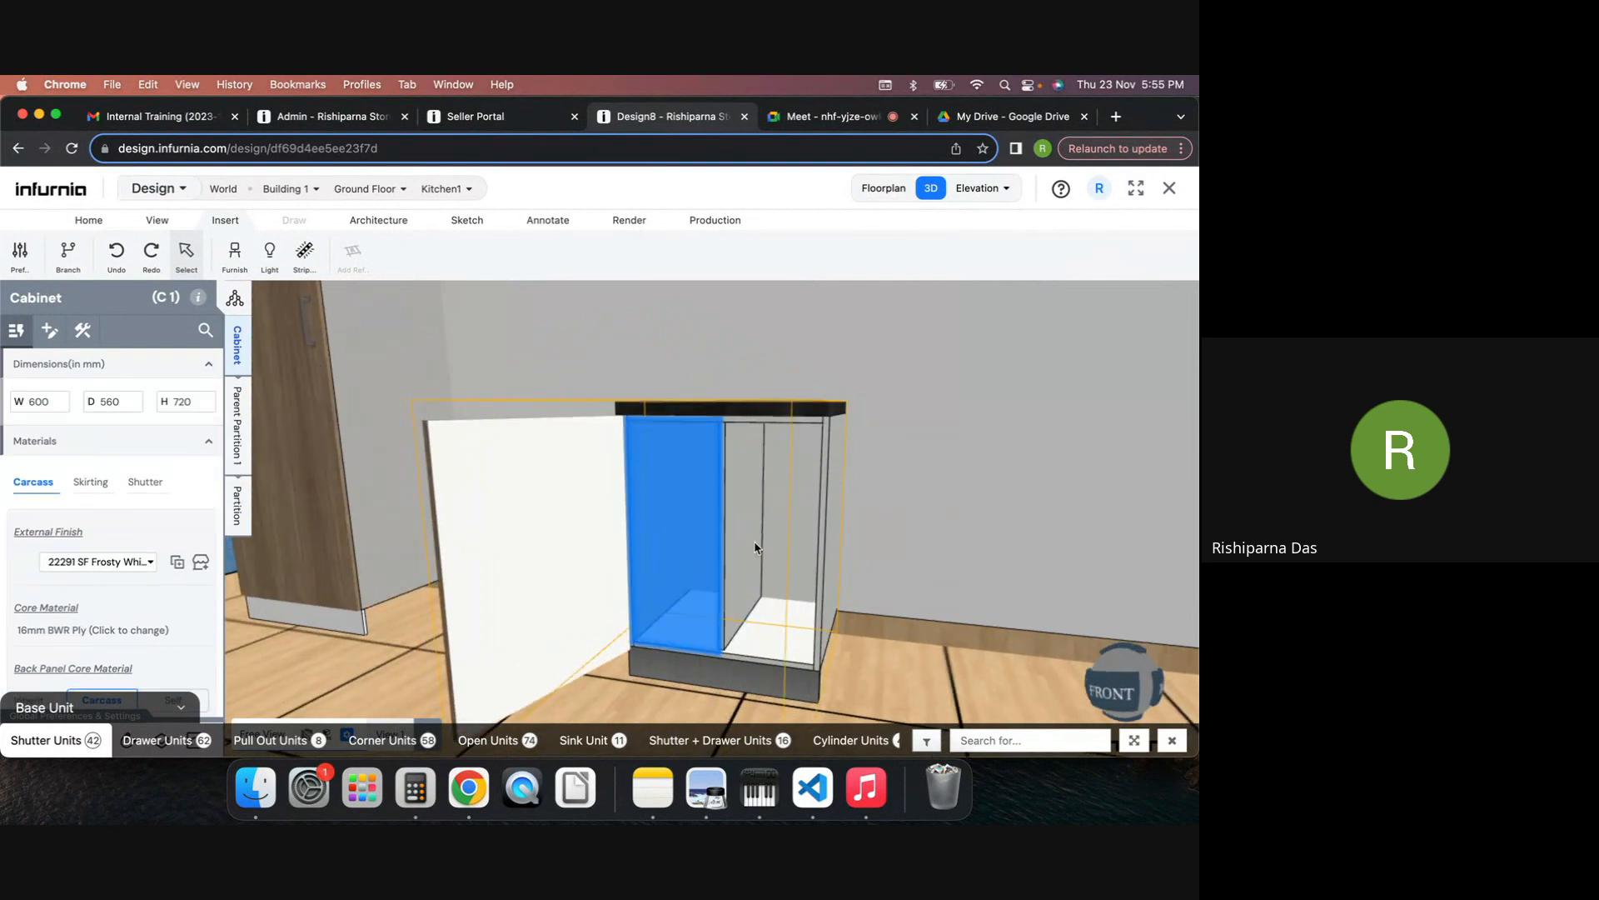
click(754, 547)
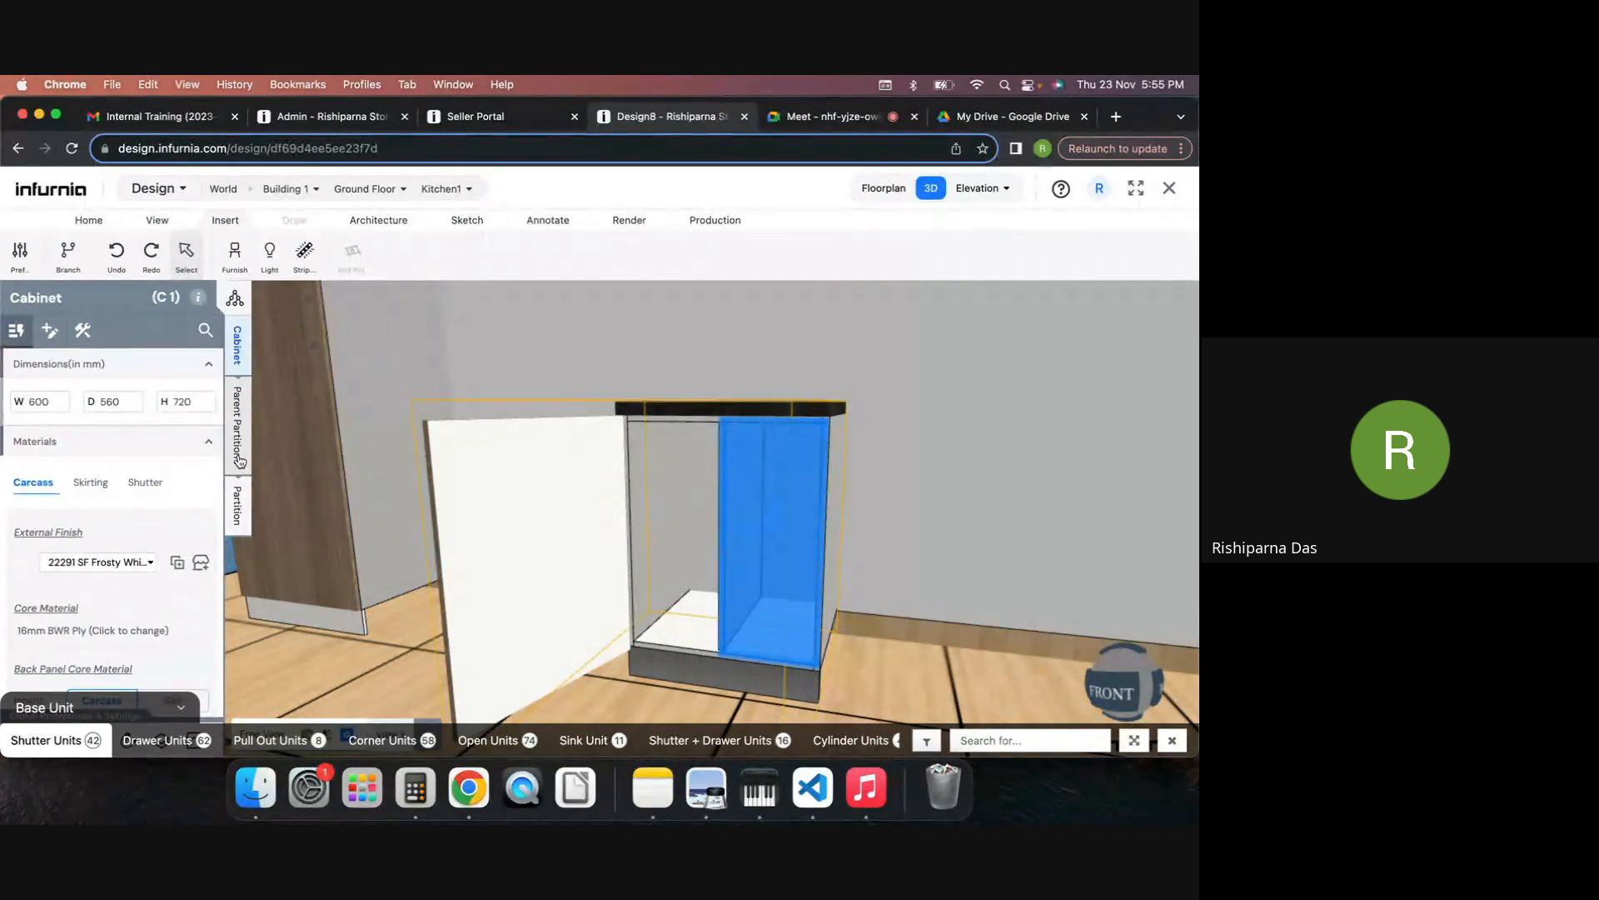
click(238, 429)
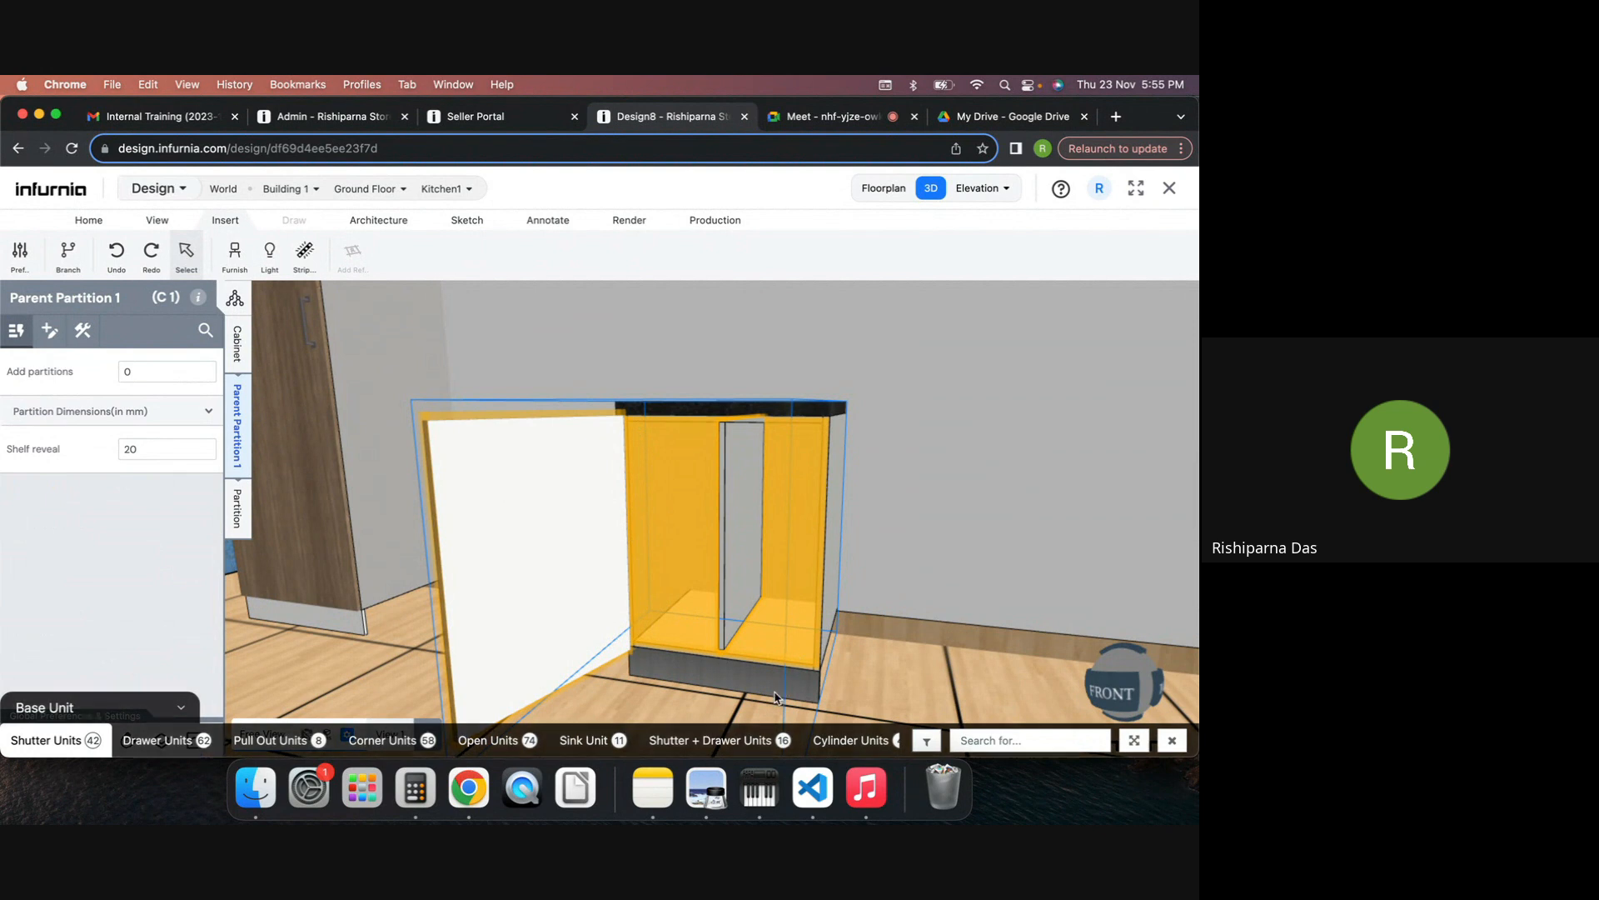
click(240, 506)
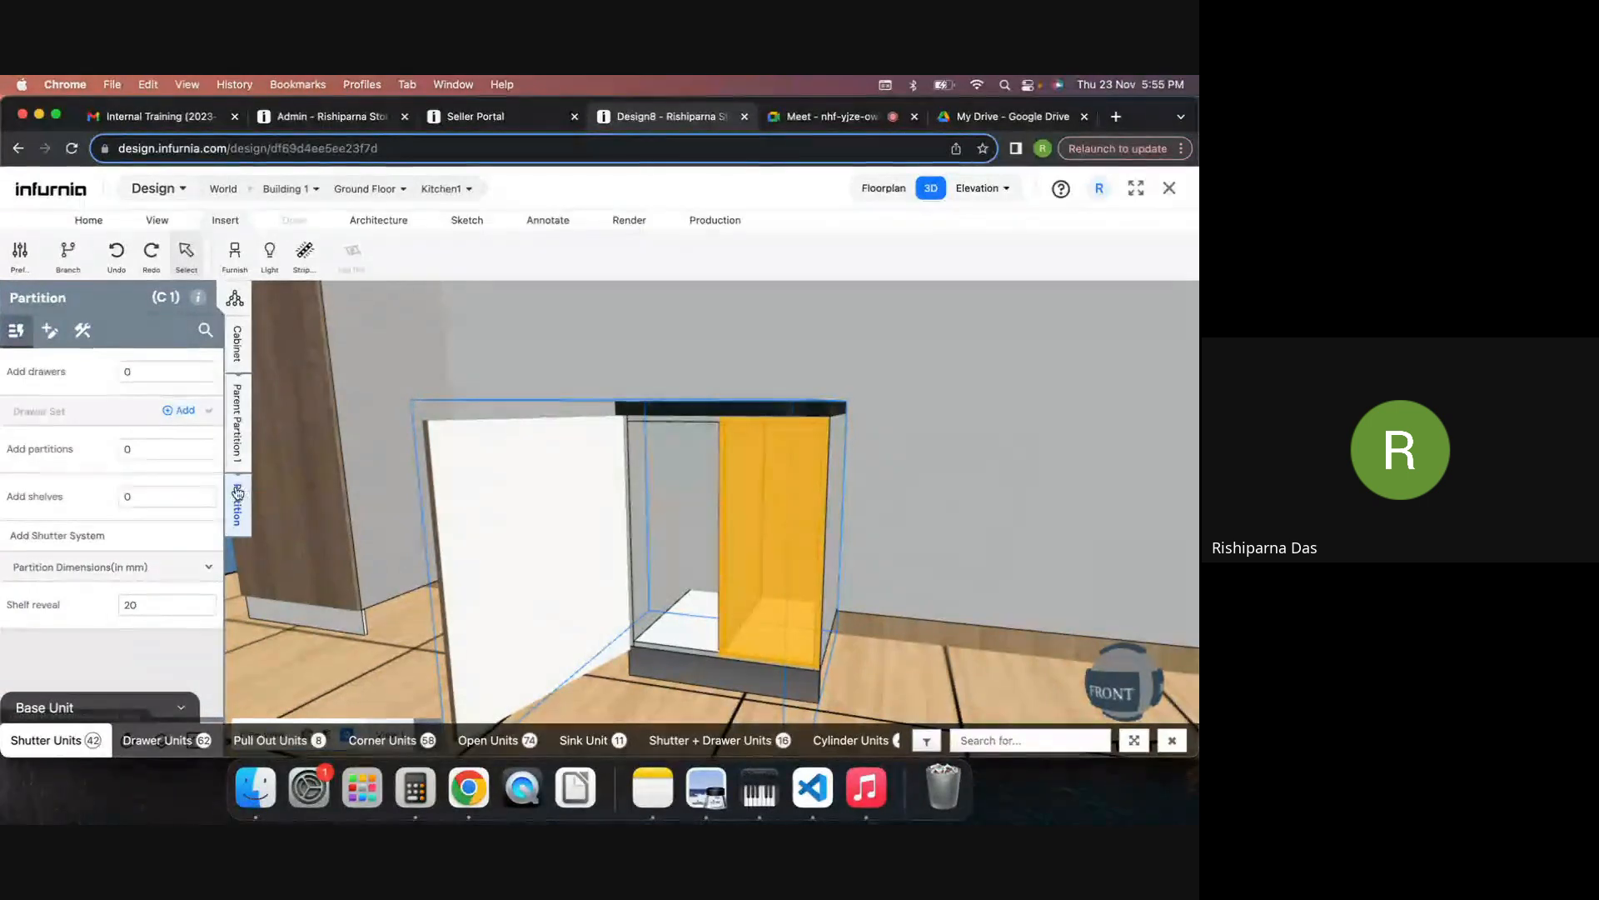
Step: Add 3 shelves to the base unit's left compartment
click(688, 531)
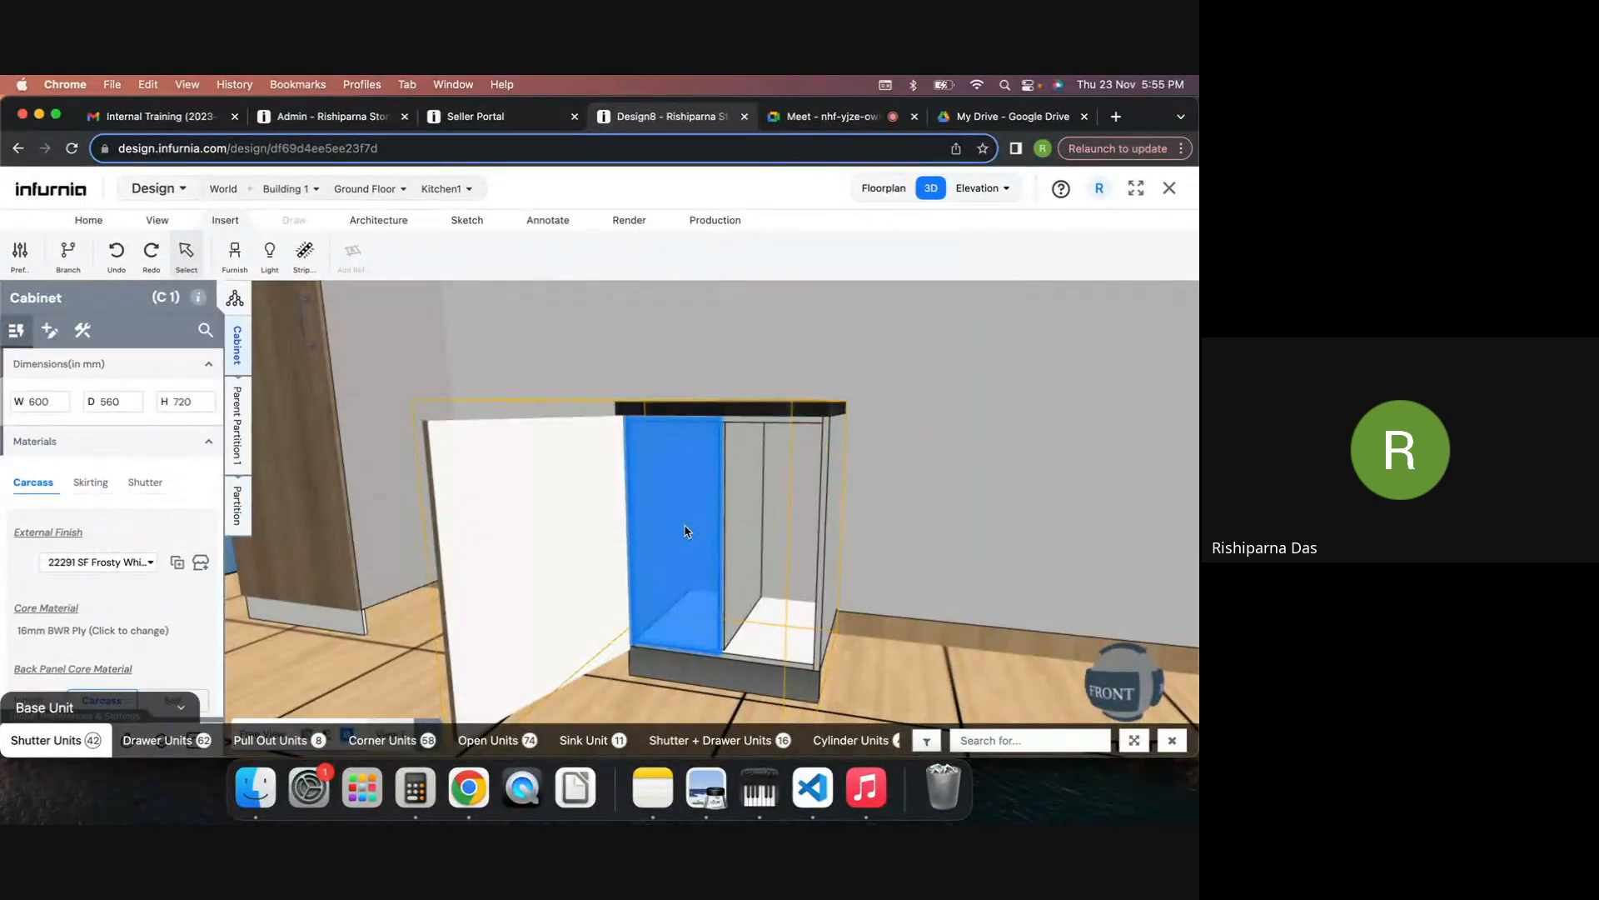
click(233, 516)
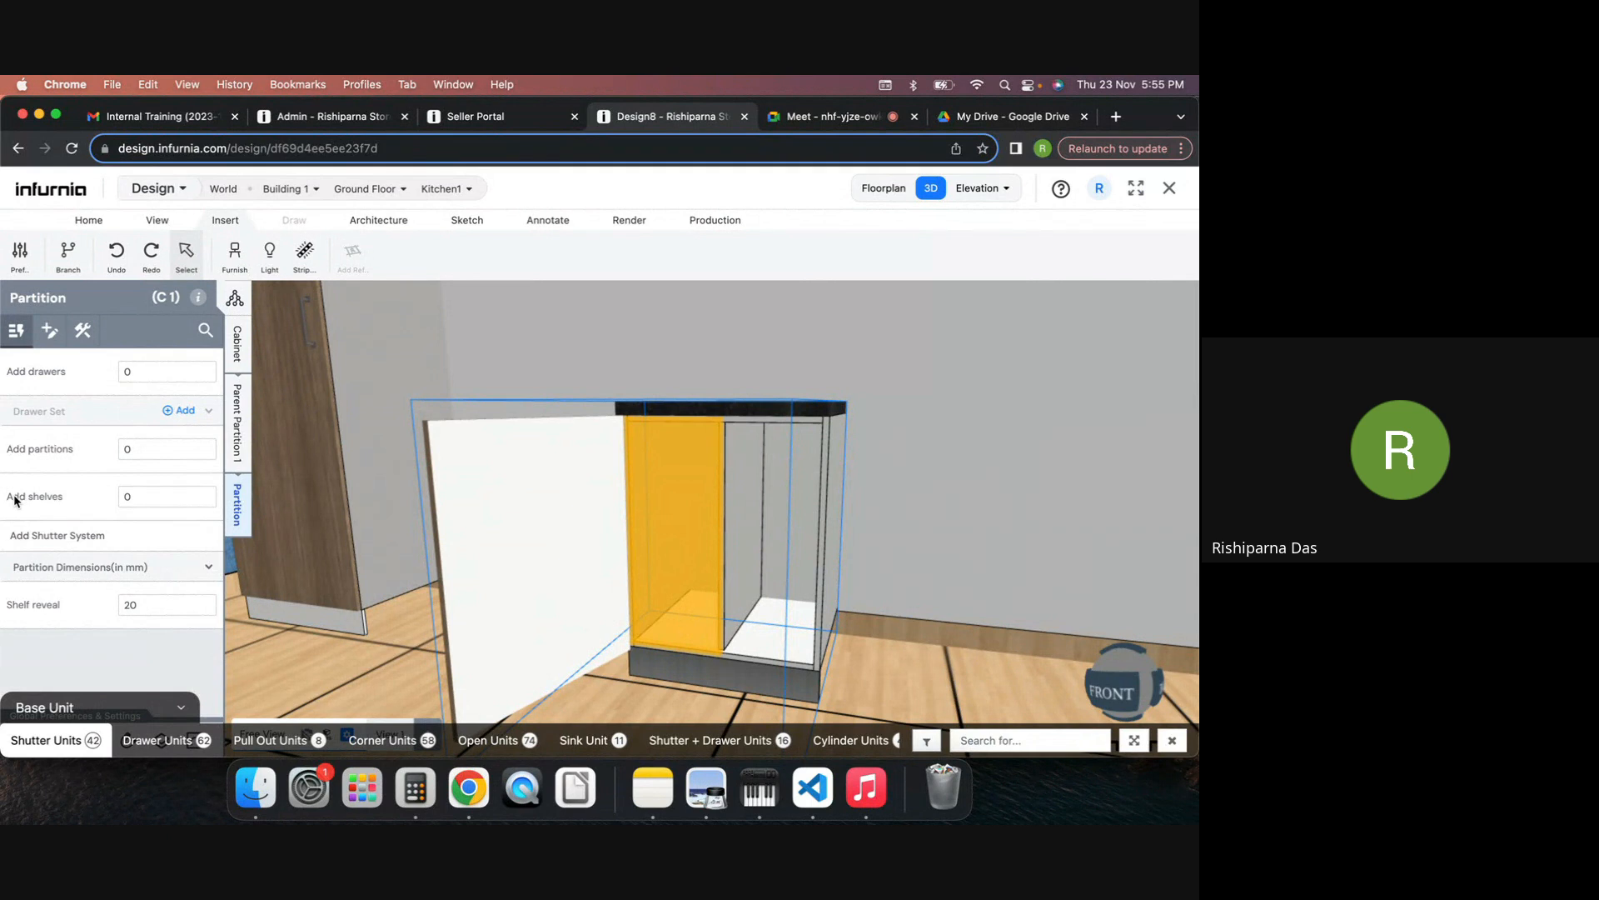
click(156, 497)
text(3)
key(Return)
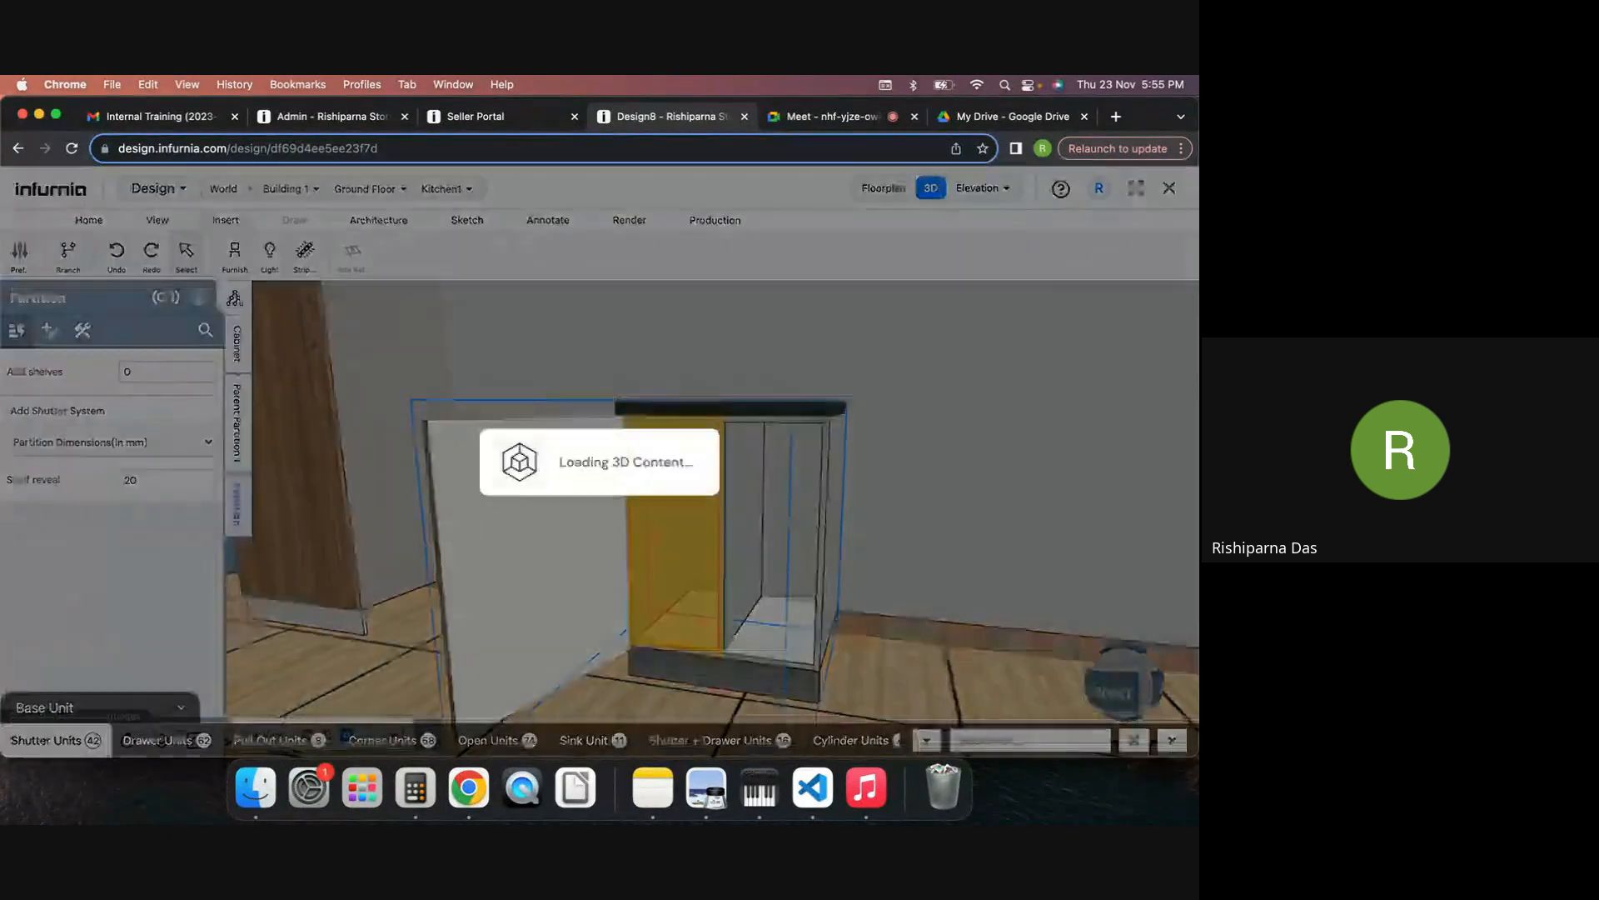
Step: Examine the partition levels of the top left compartment, from Partition through Parent Partition 1 to Parent Partition 2
click(693, 458)
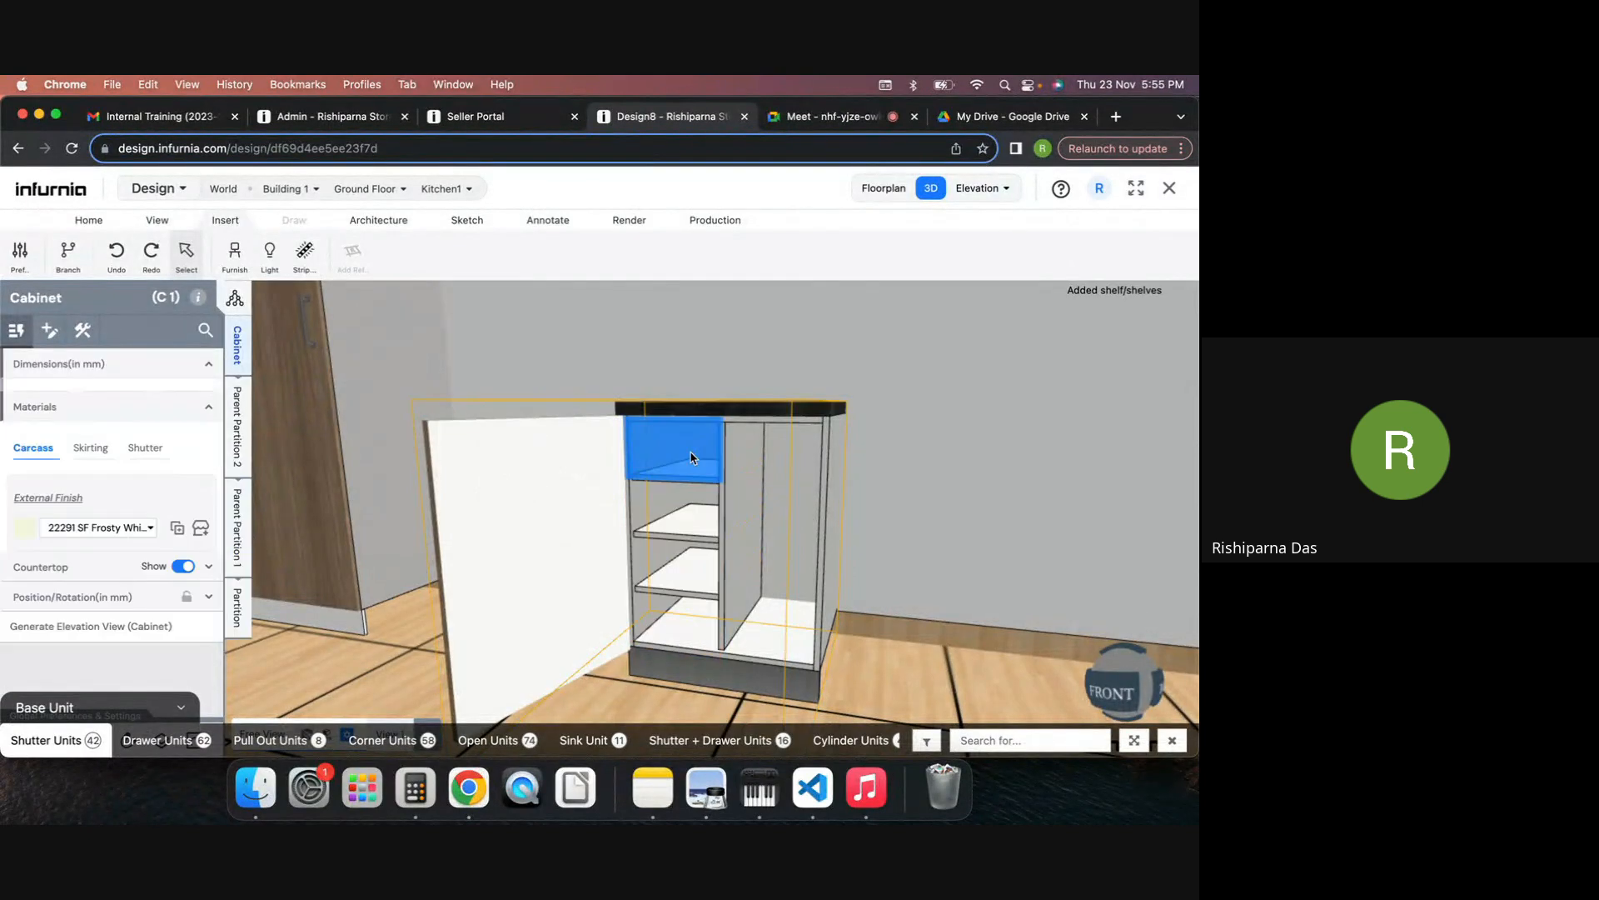
key(Escape)
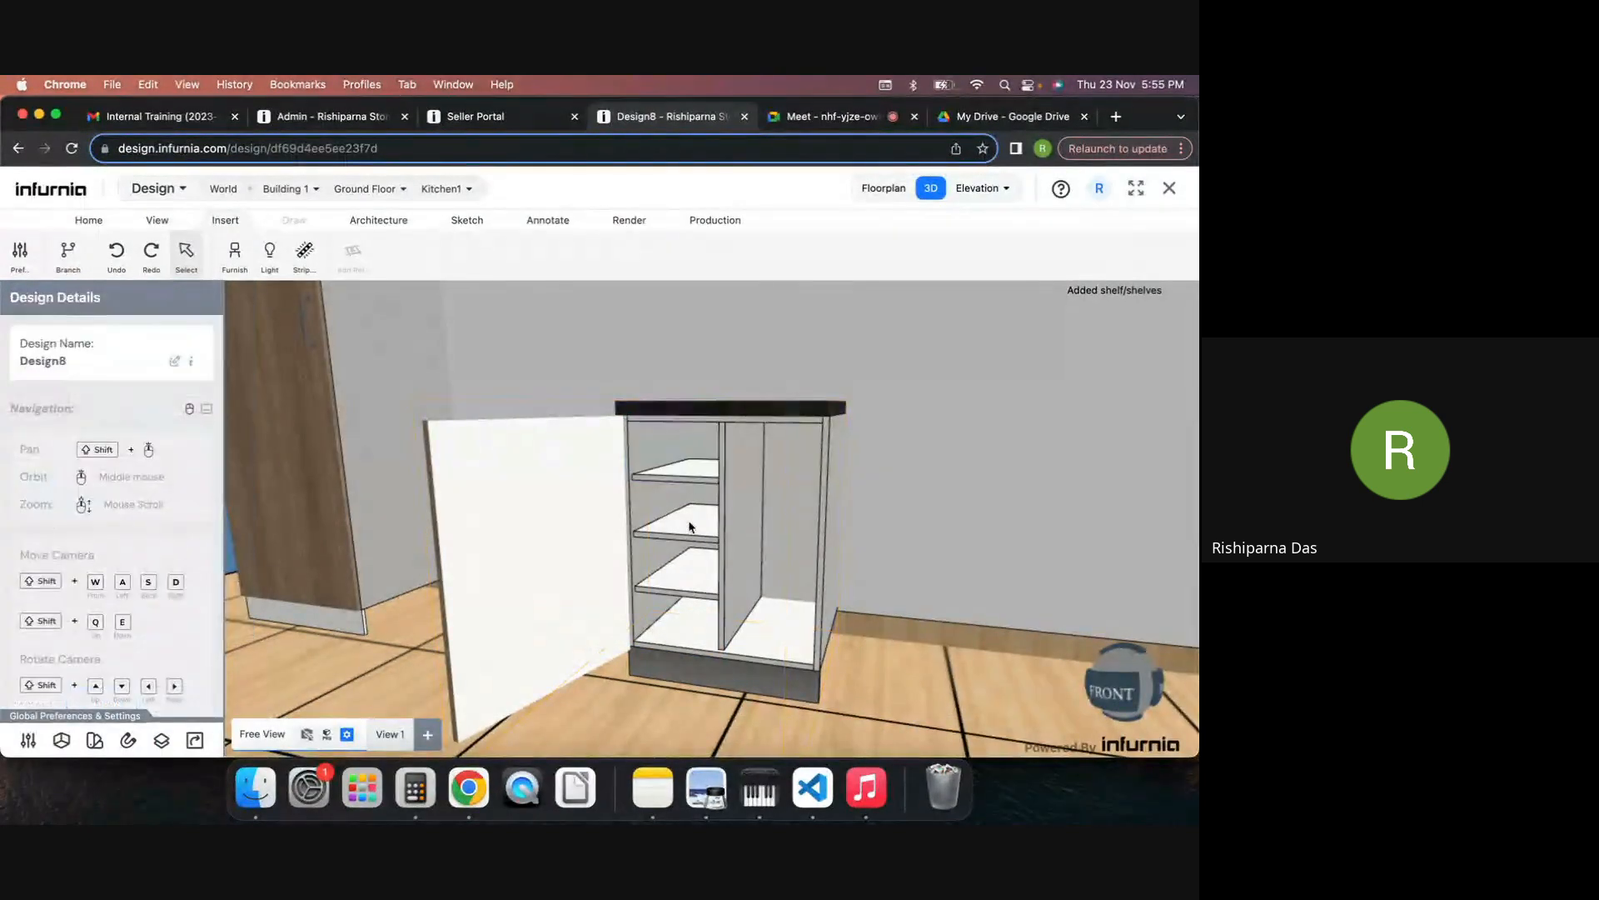
click(676, 463)
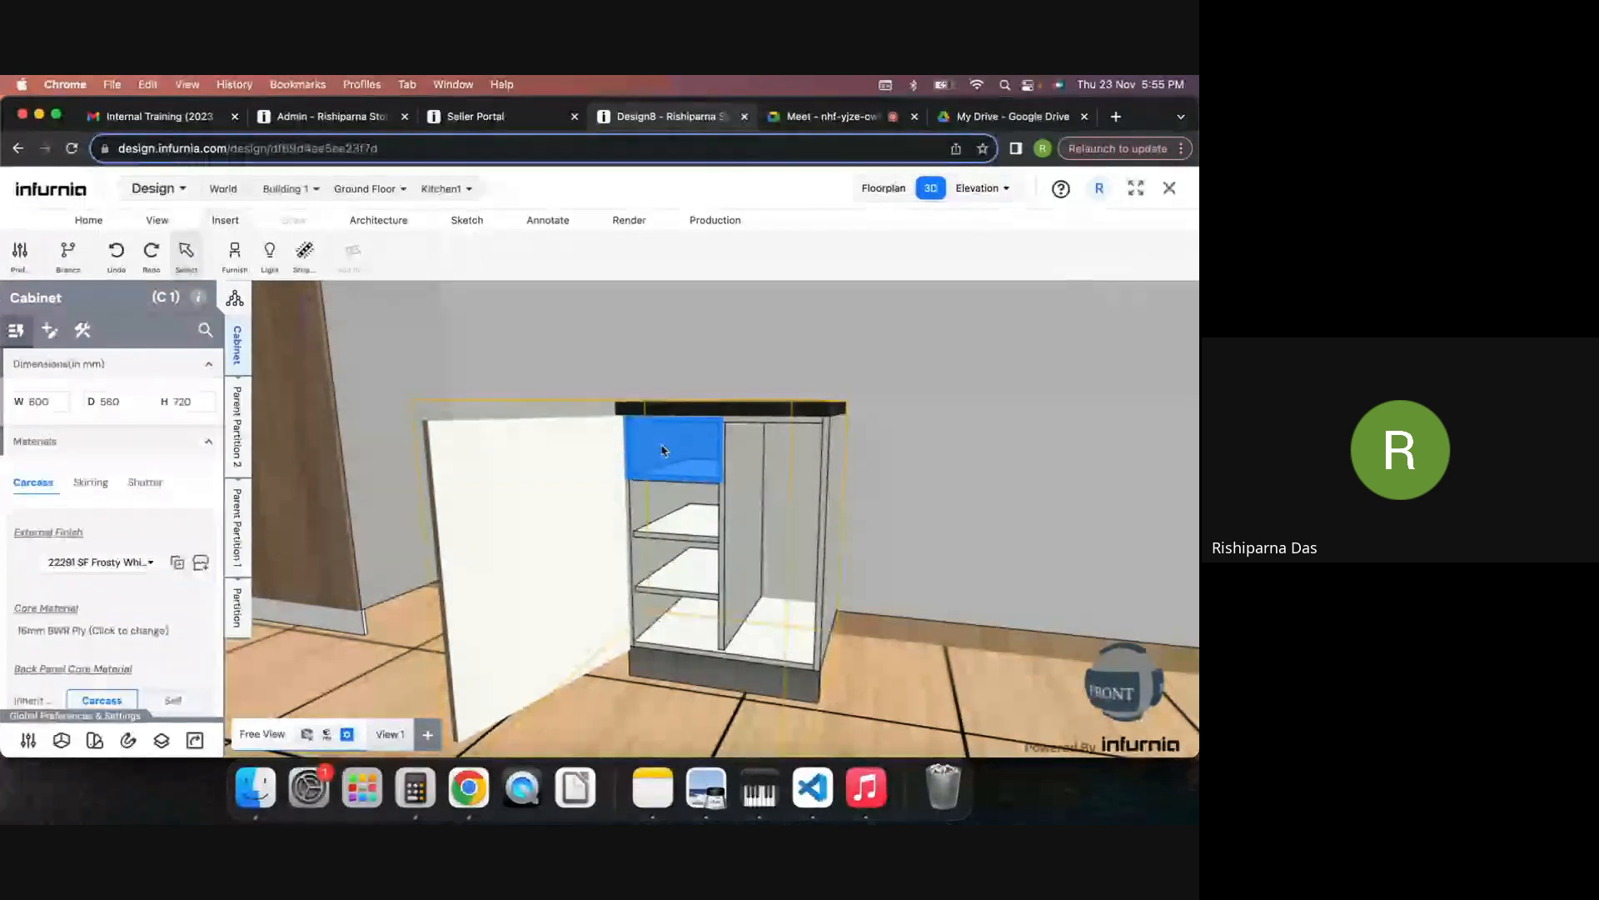
click(236, 607)
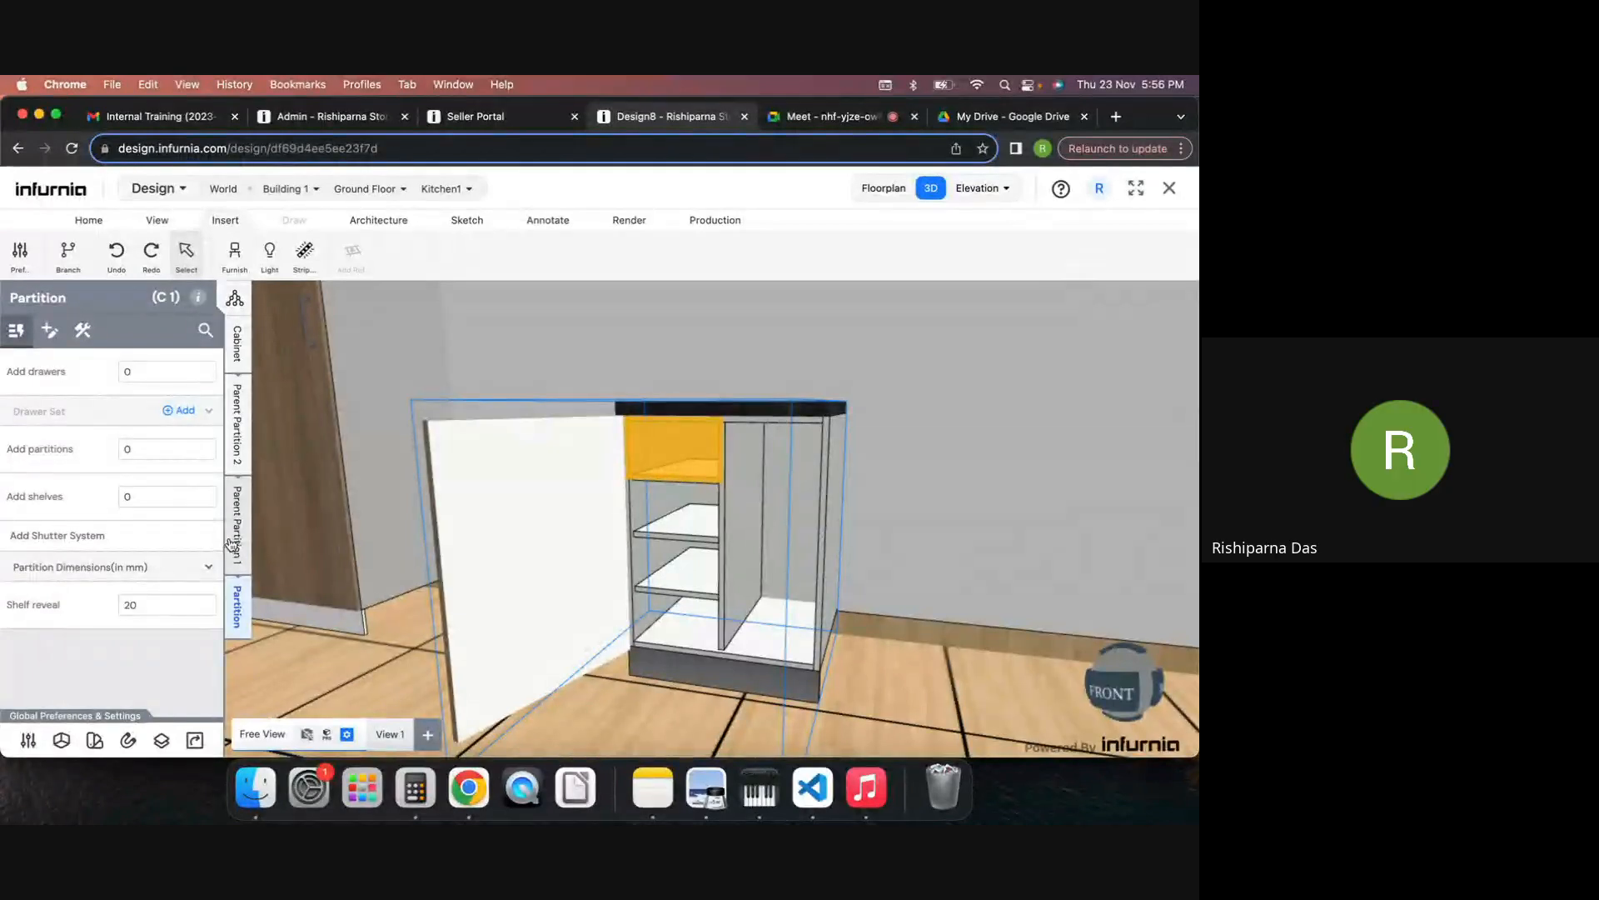
click(231, 546)
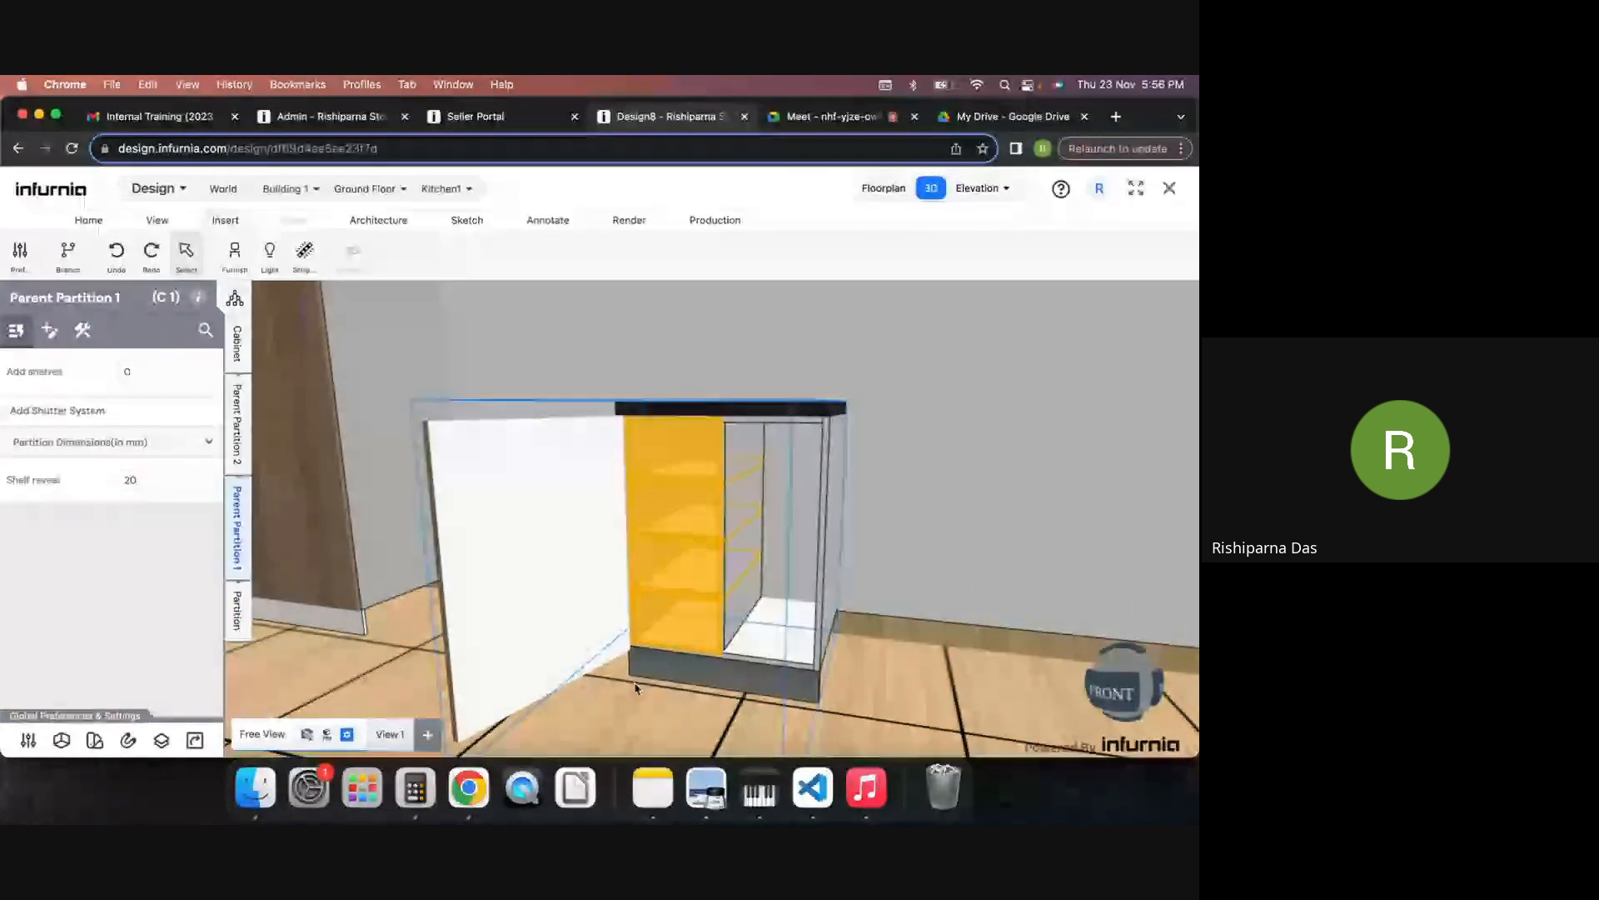
click(232, 437)
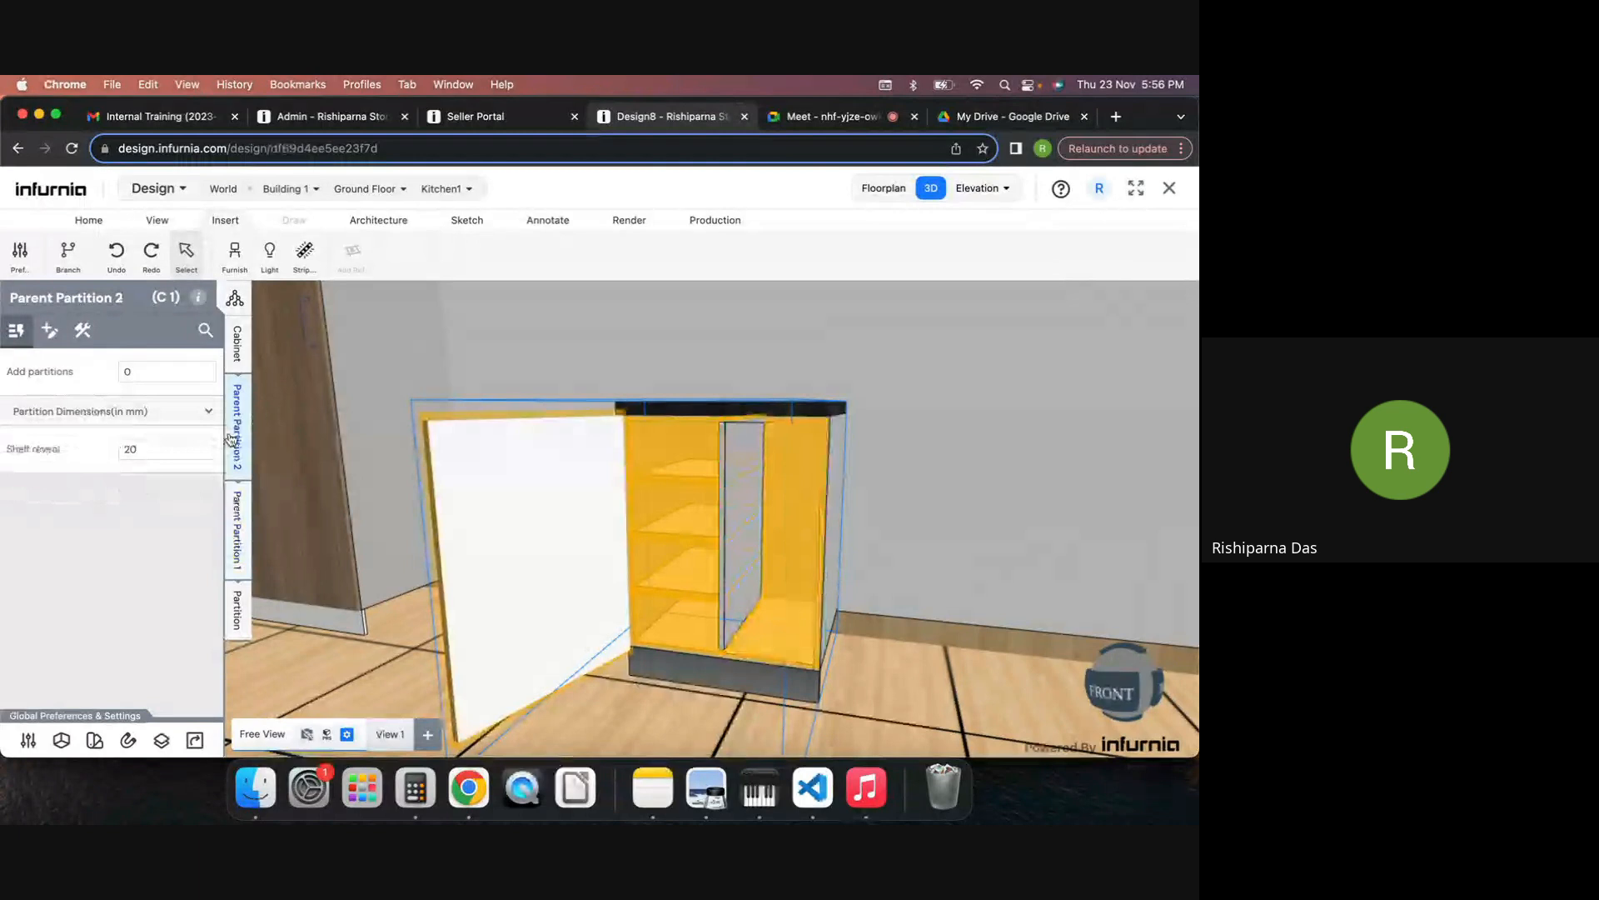
Step: Undo the added shelves and vertical partition, and select the emptied base unit
click(444, 426)
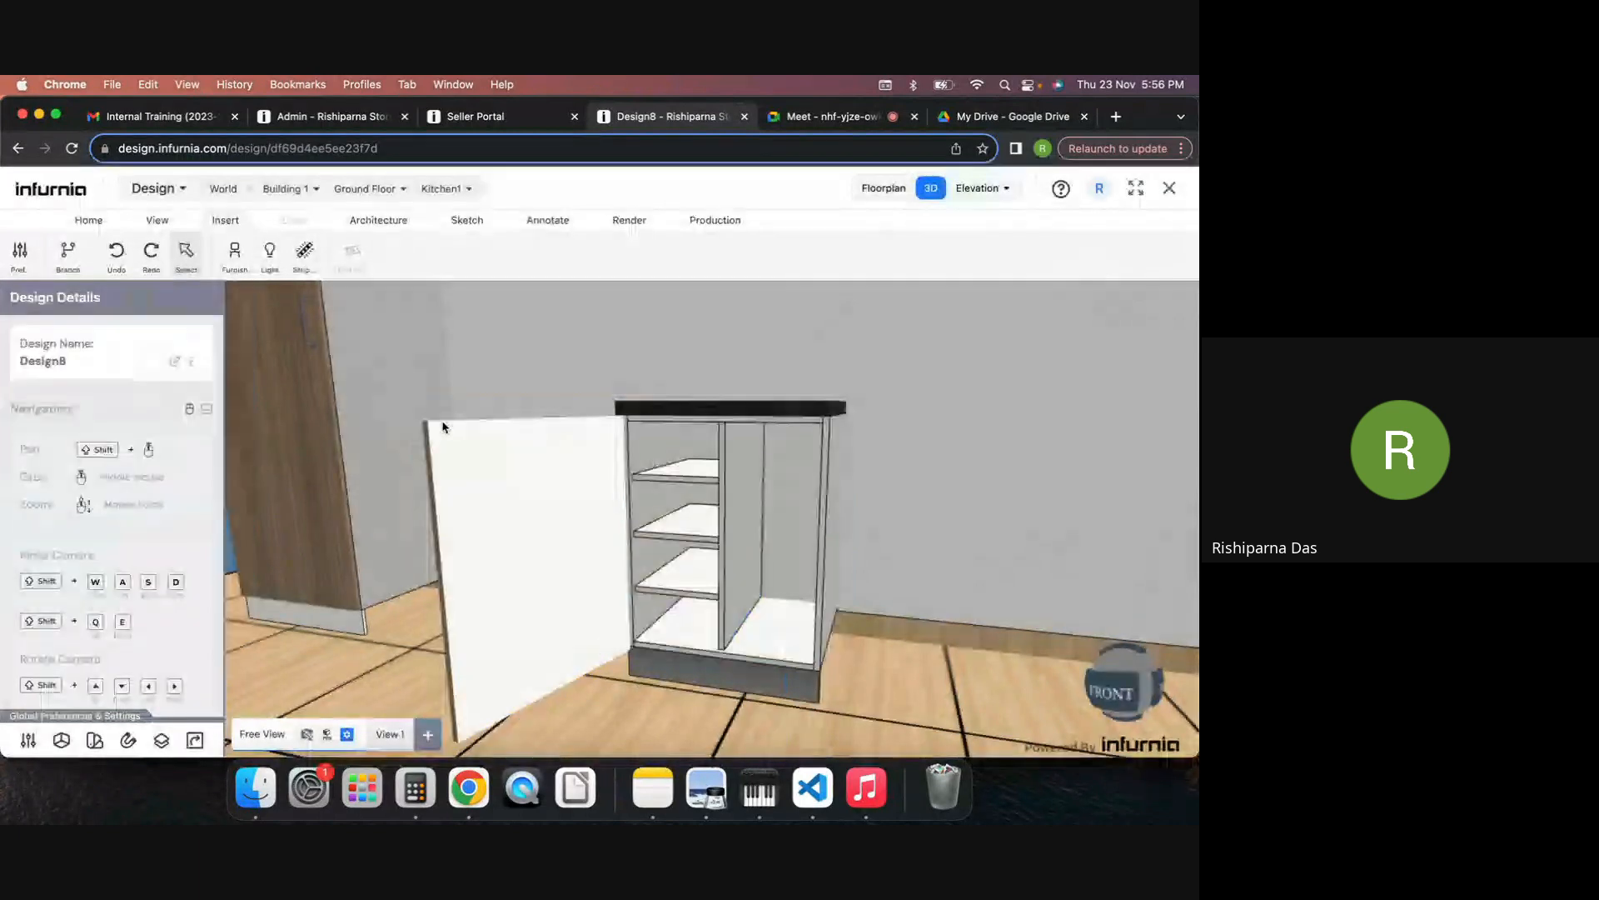
key(super+z)
key(super+z)
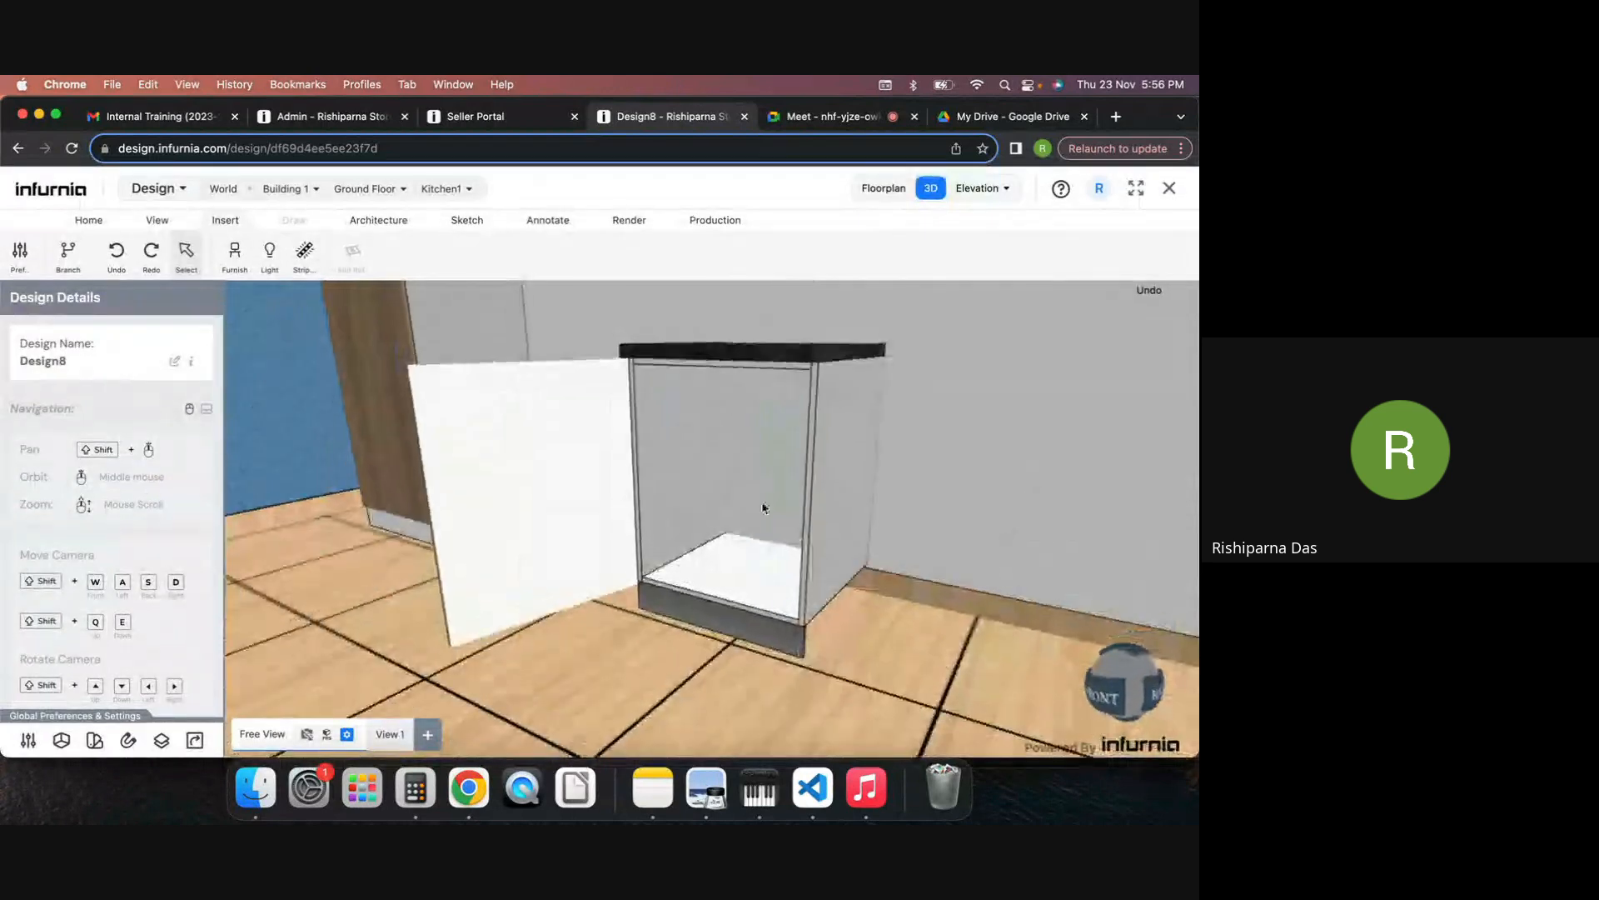
click(723, 424)
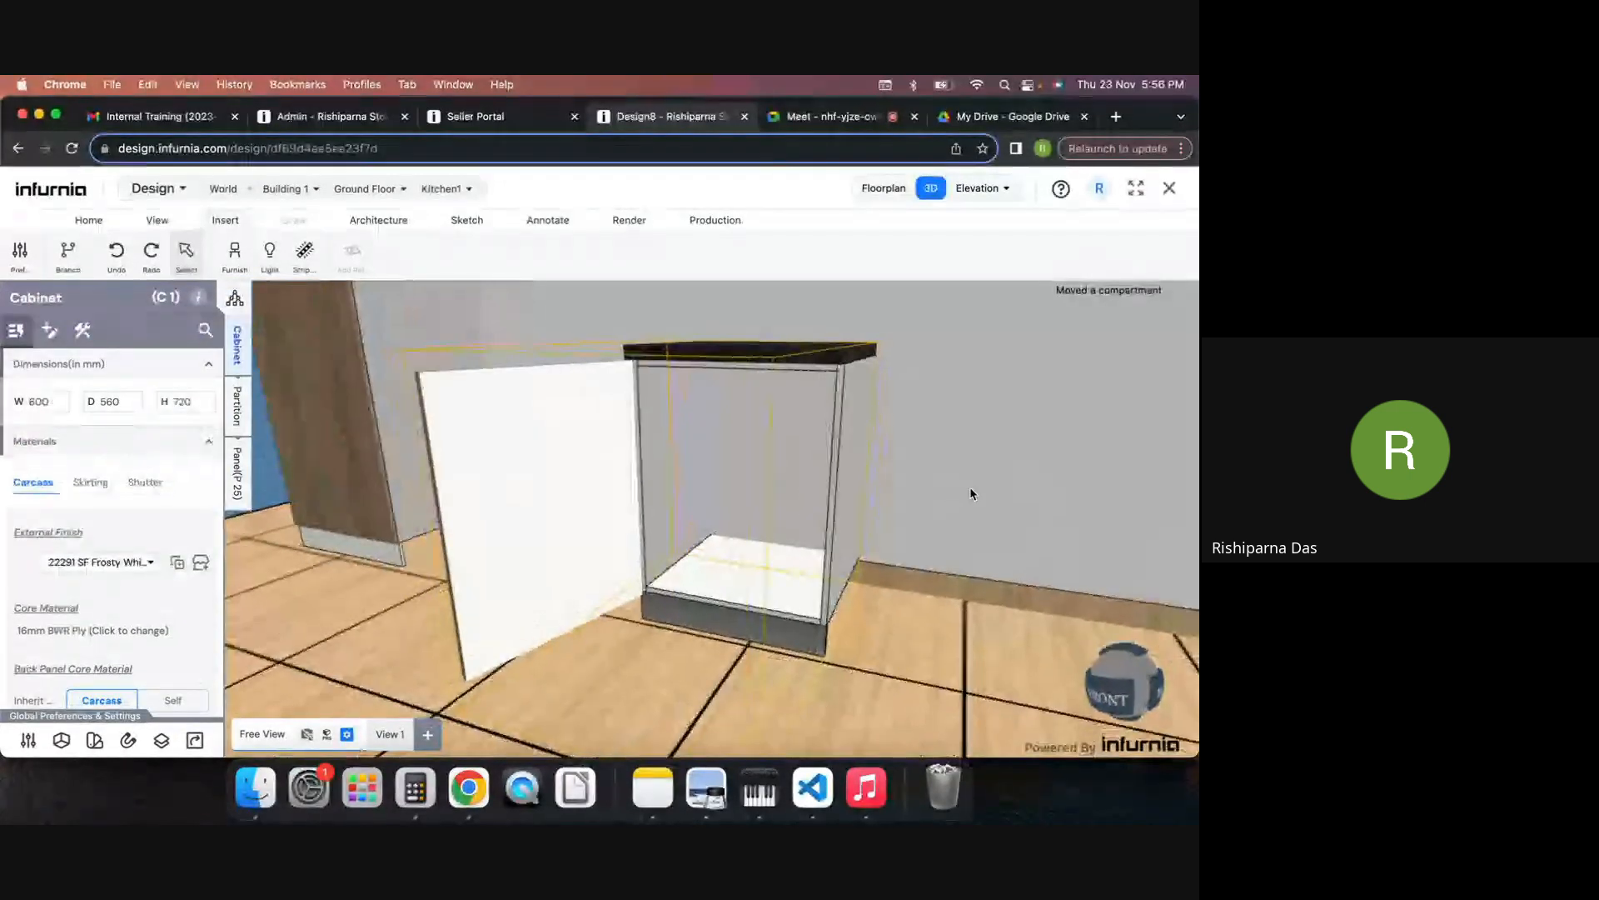
Step: Add 1 vertical partition to the empty base unit
click(810, 525)
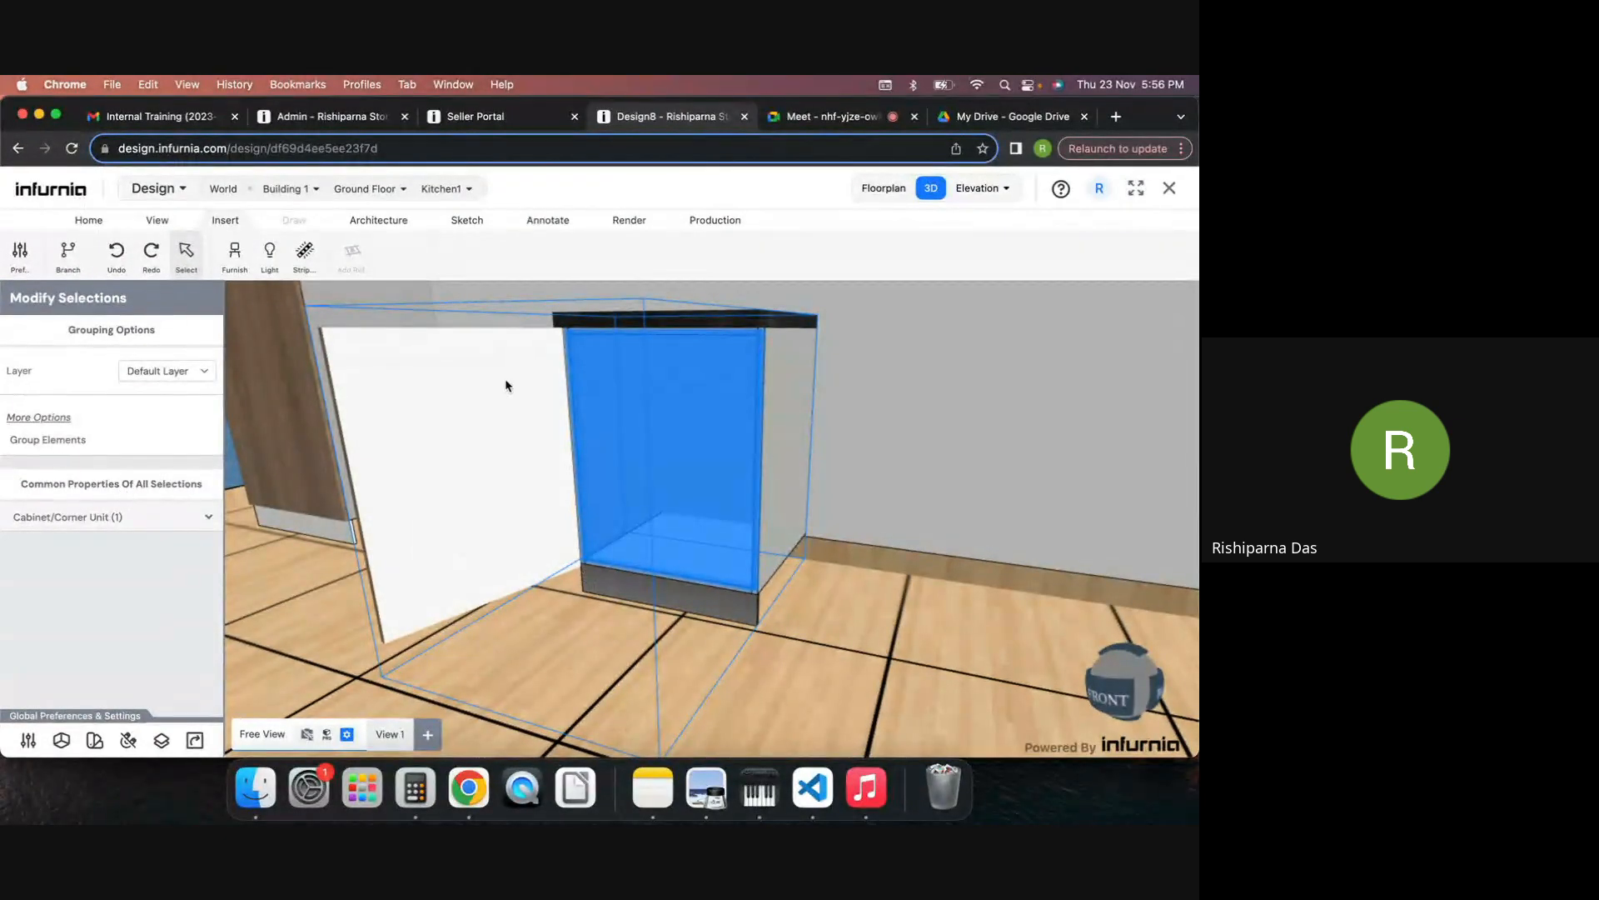
click(689, 382)
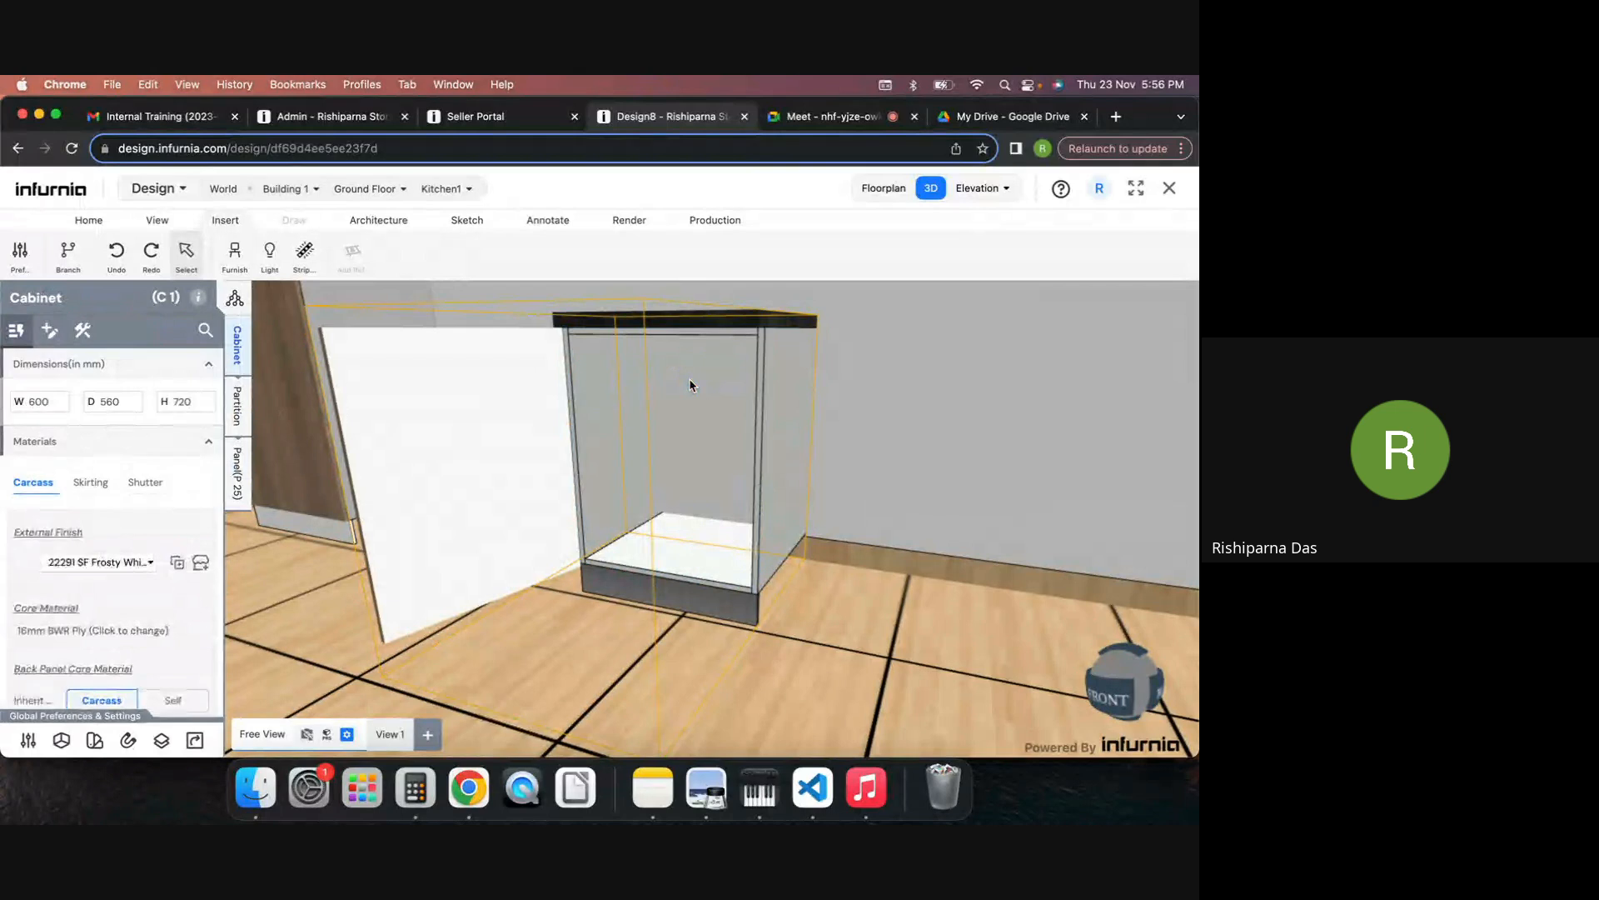
click(246, 408)
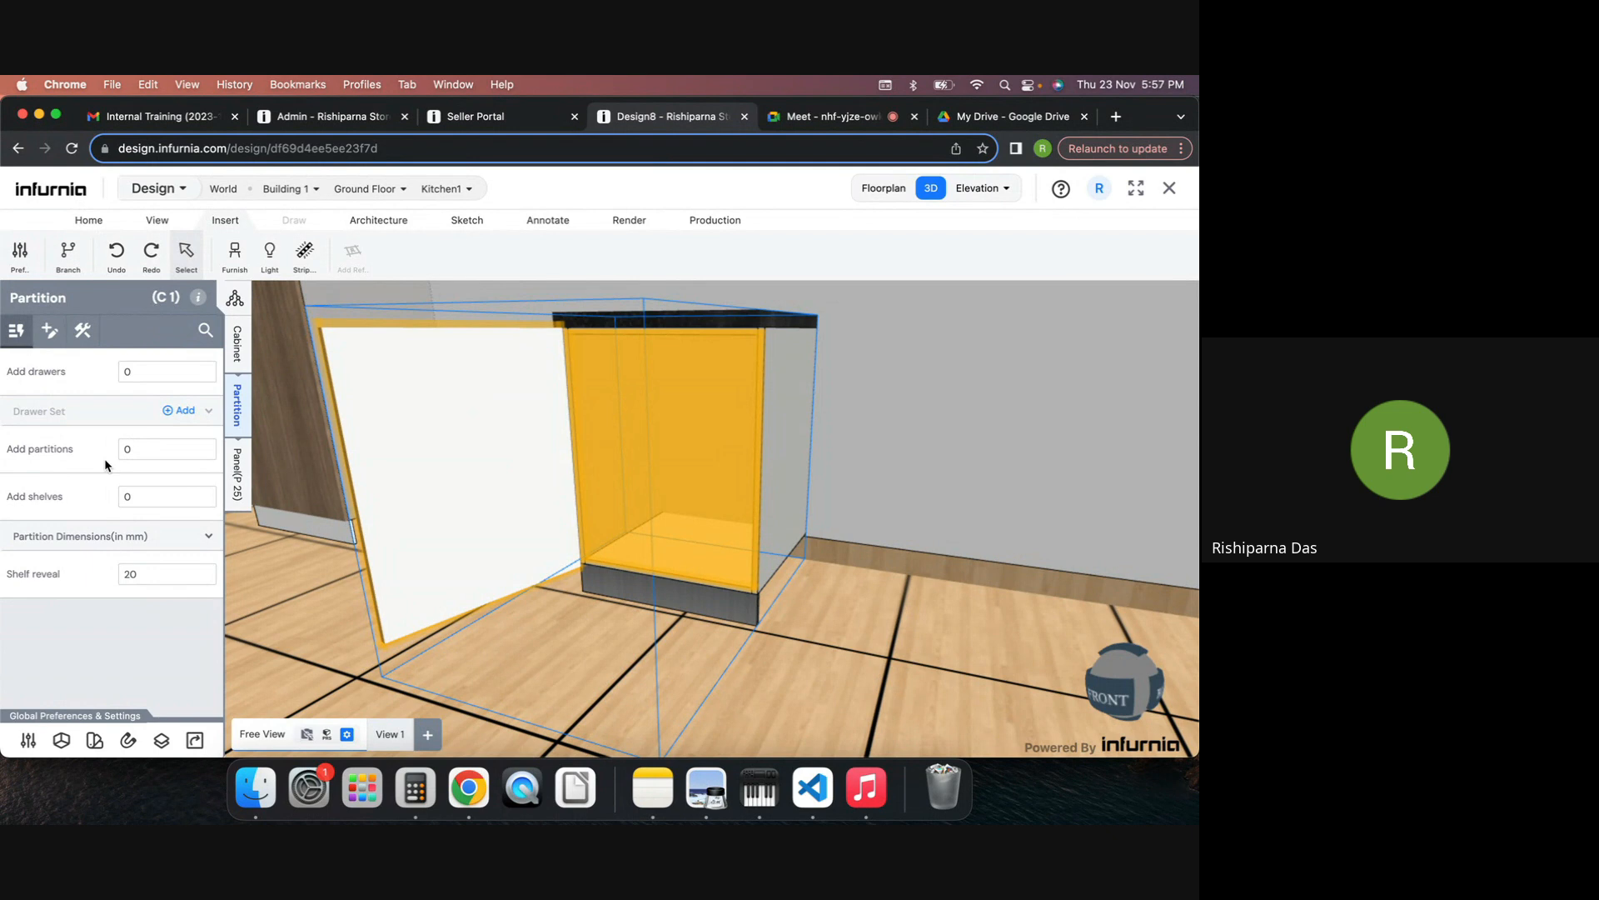
click(77, 459)
text(1)
key(Return)
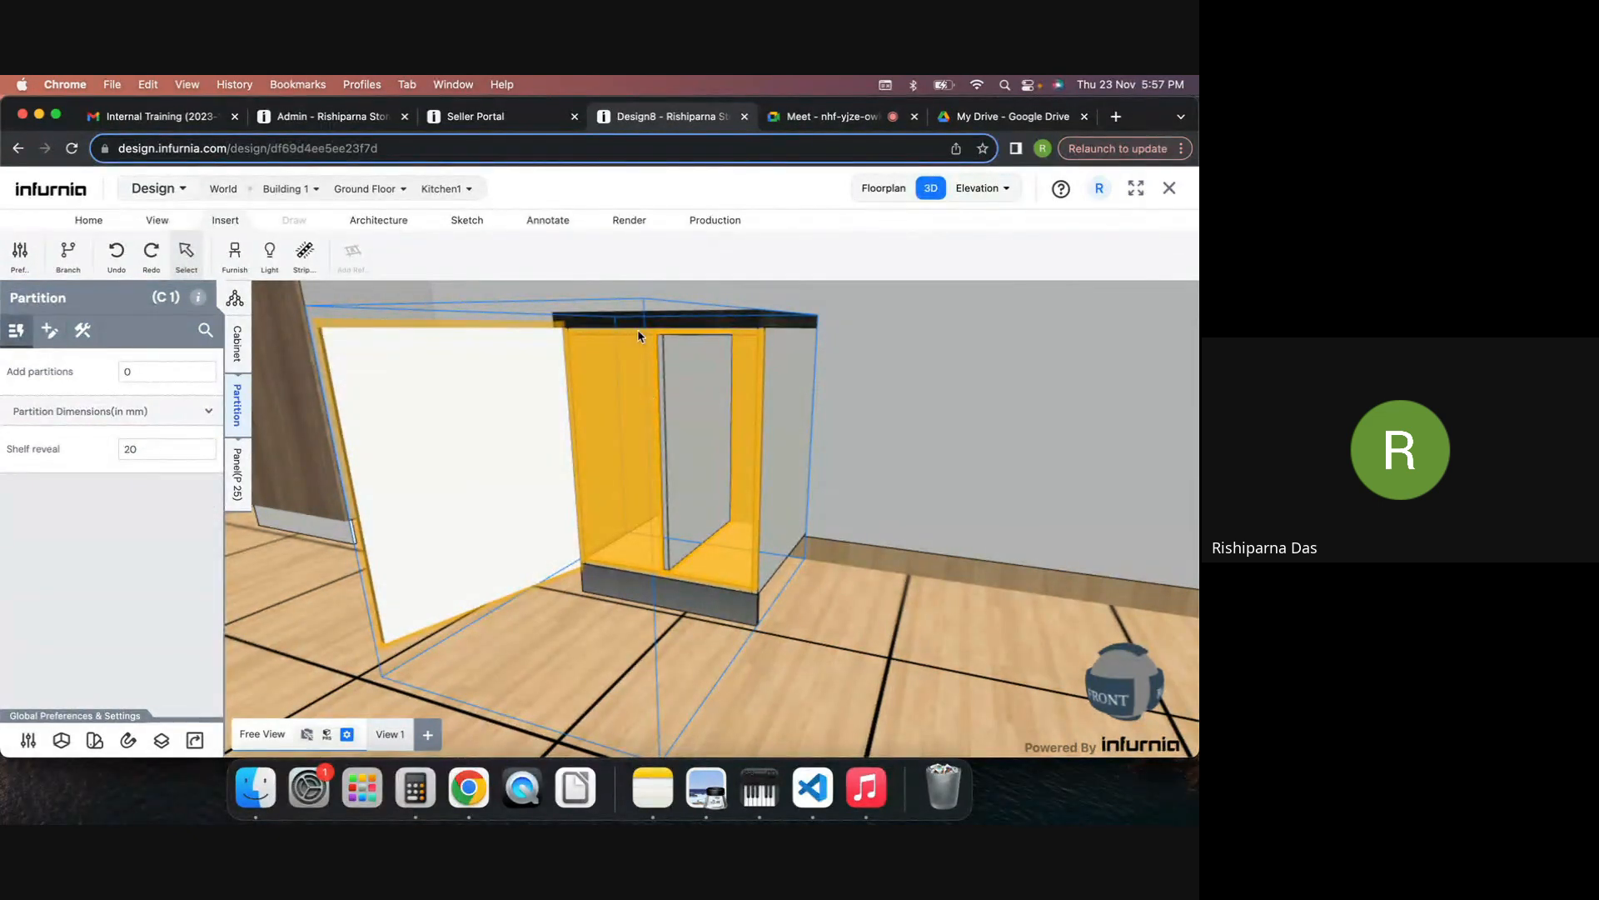
Step: Add 3 shelves to the left compartment of the partitioned base unit
click(626, 450)
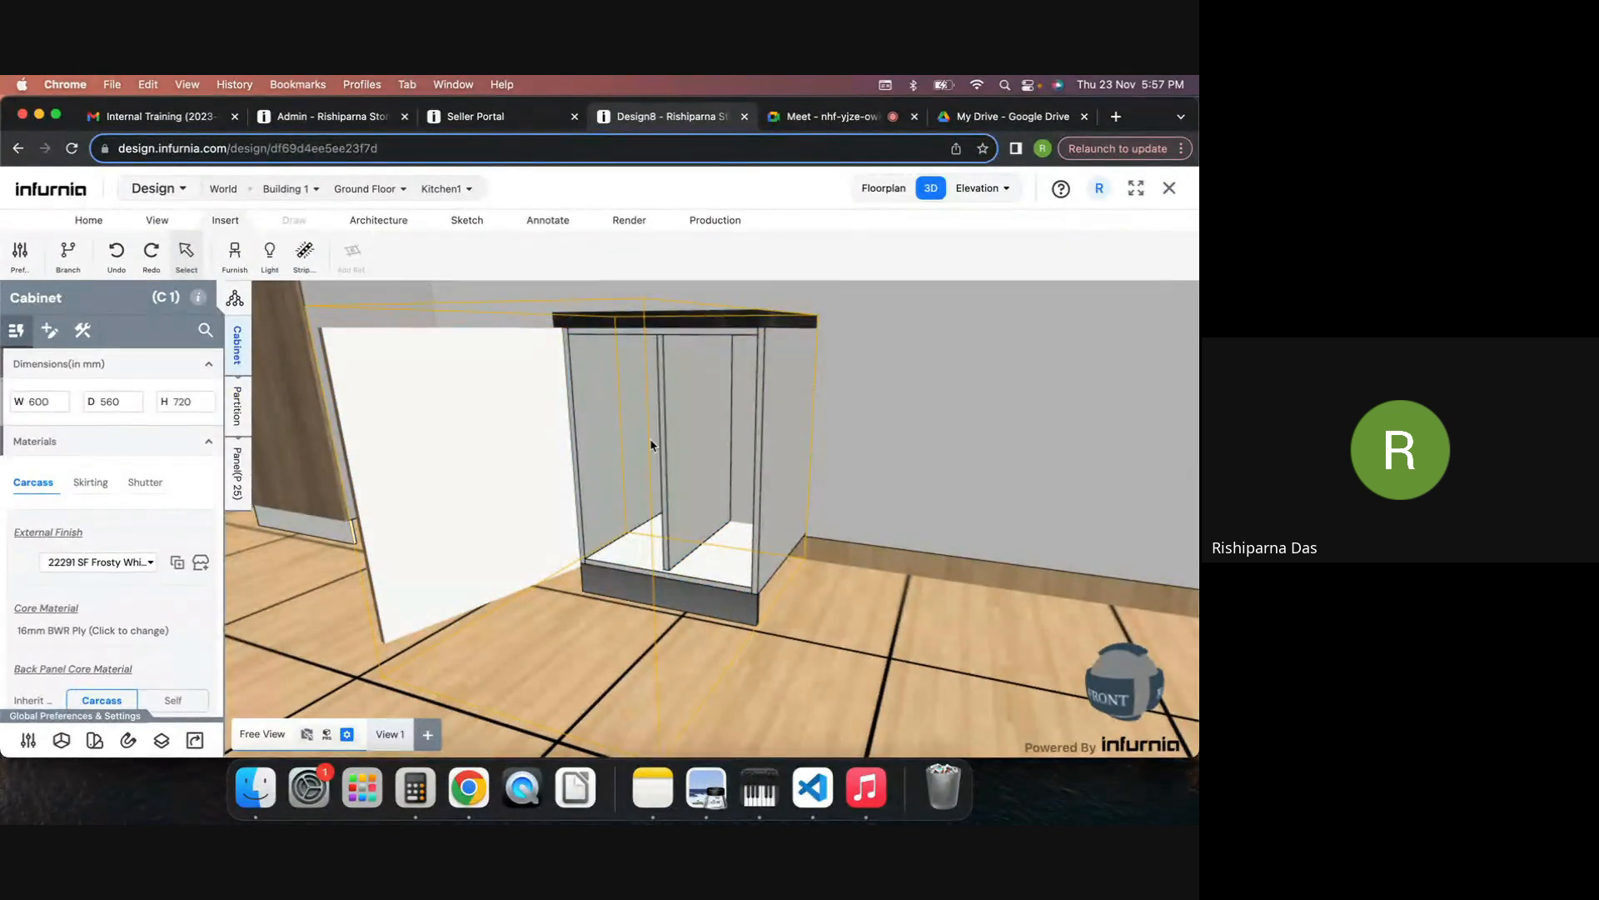
click(646, 437)
click(247, 514)
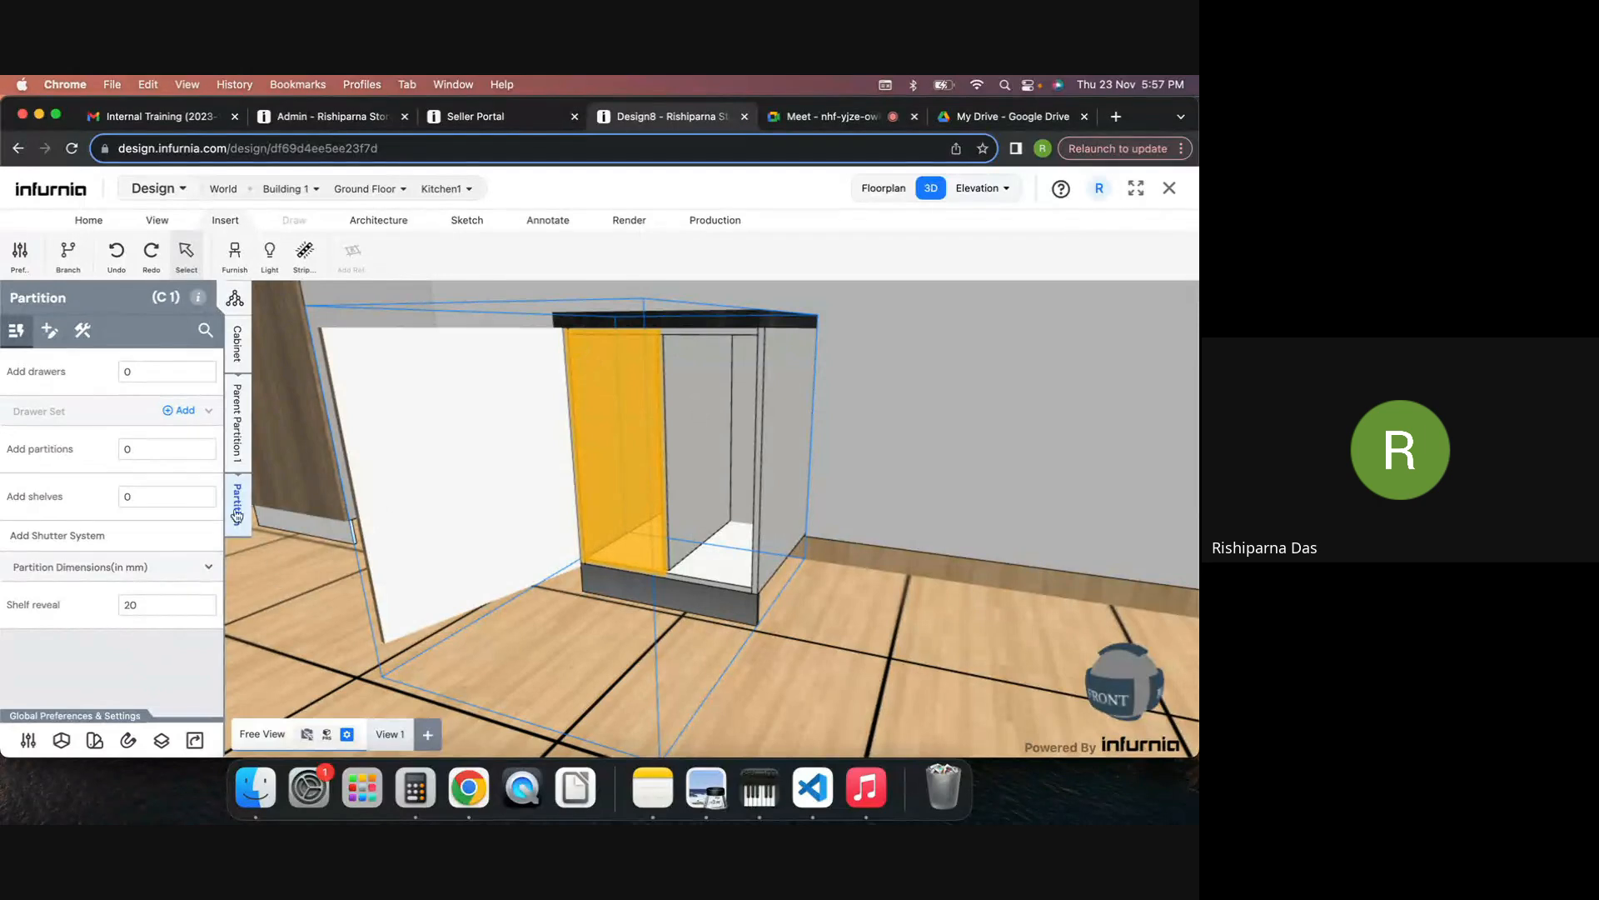
click(238, 420)
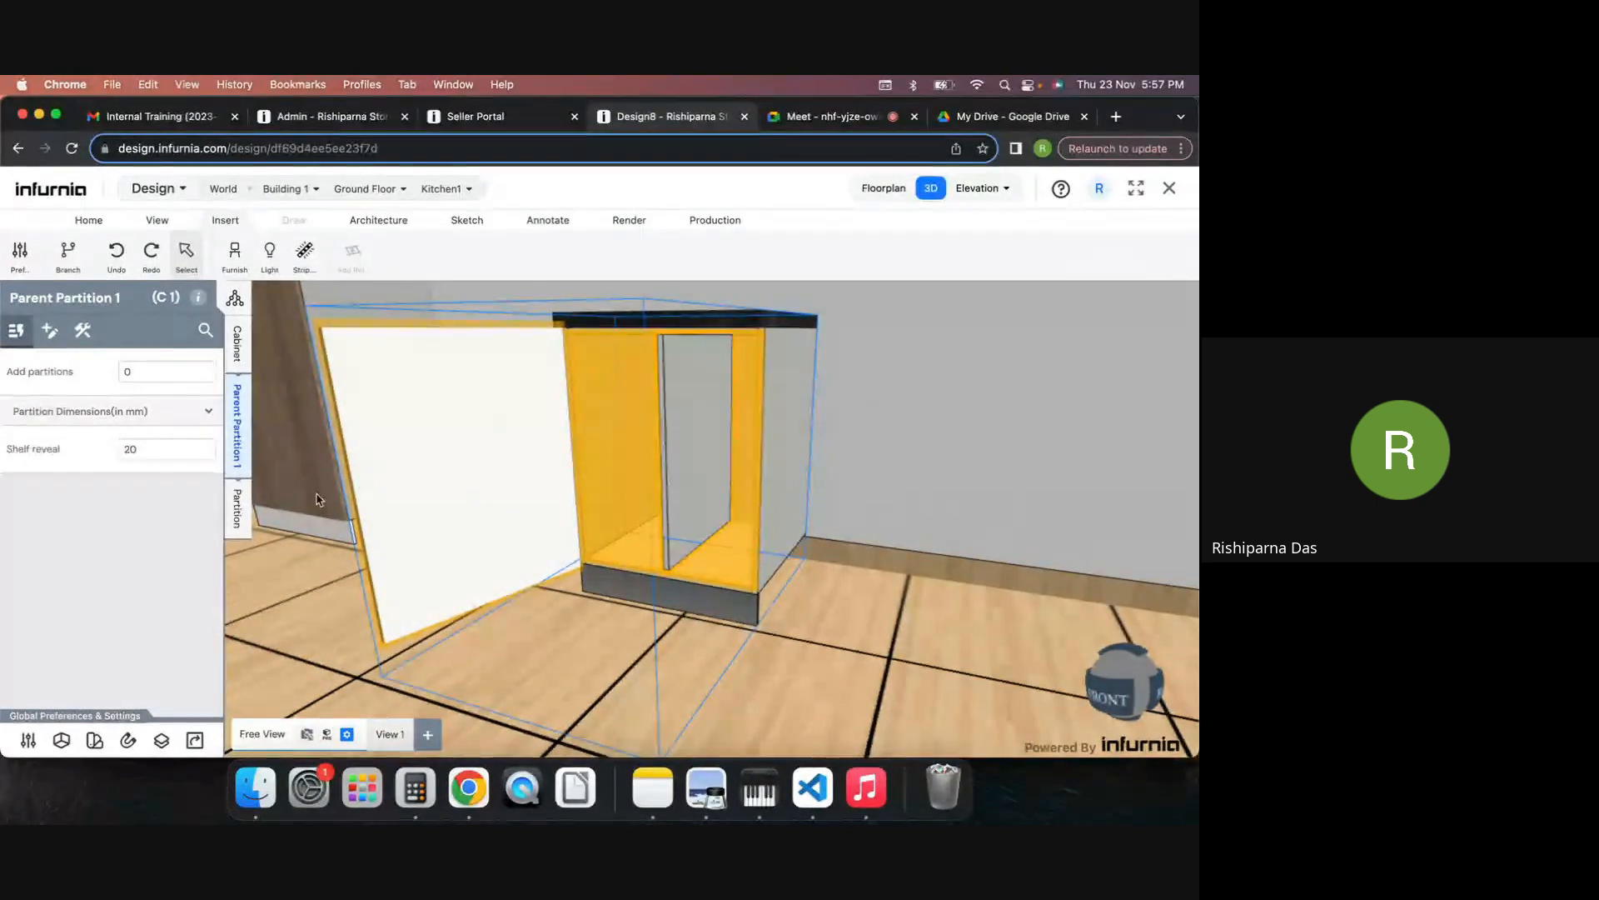
click(236, 507)
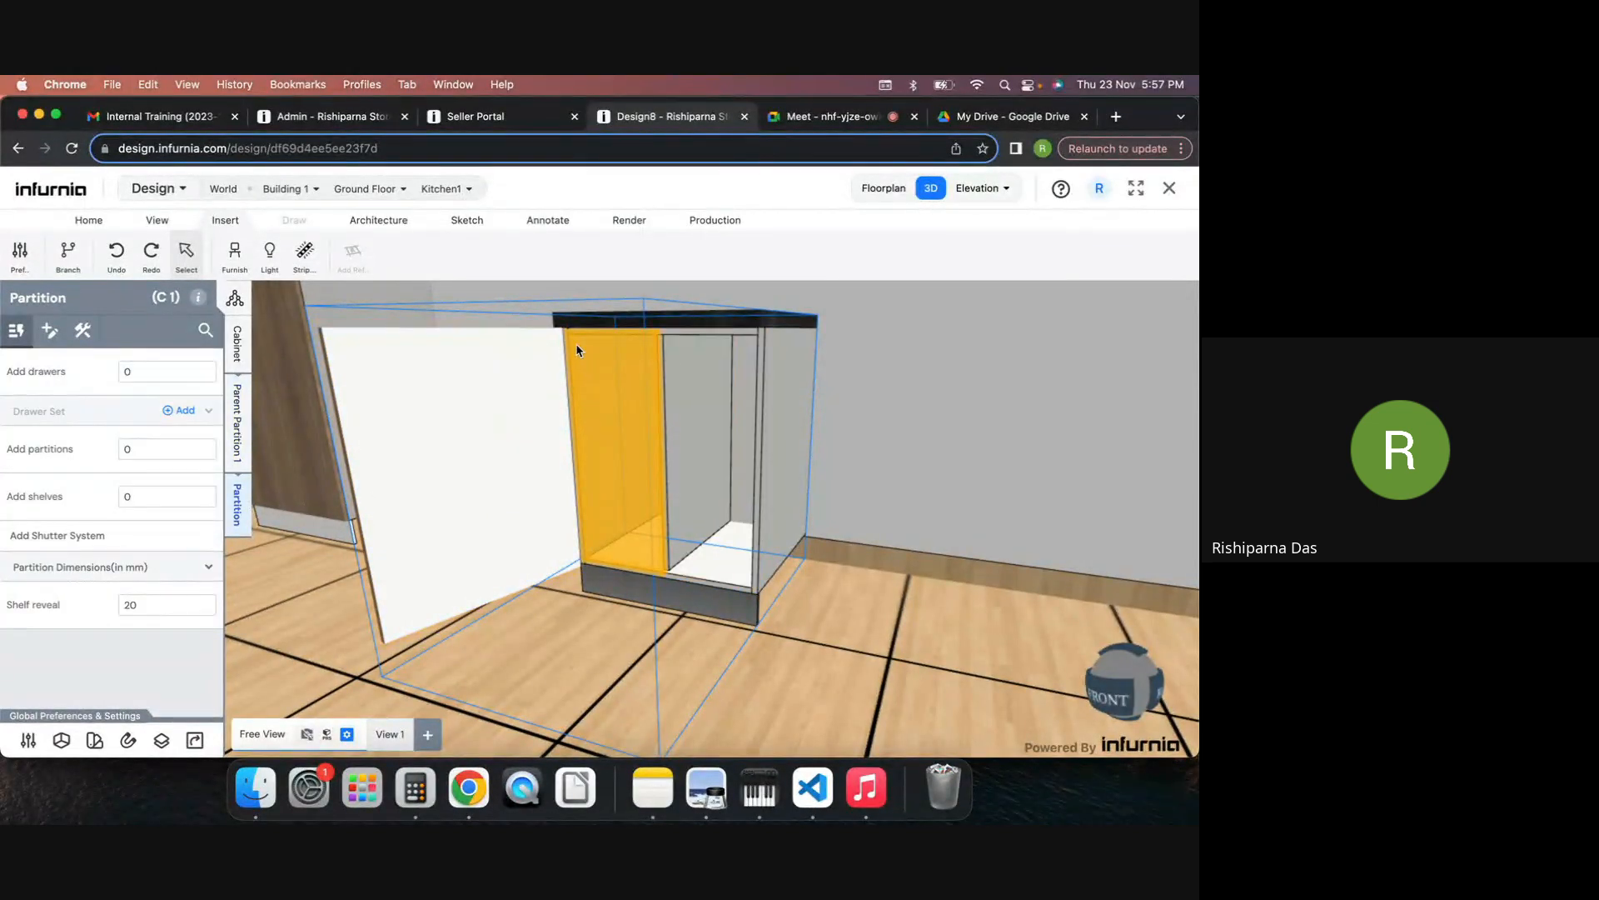
click(154, 497)
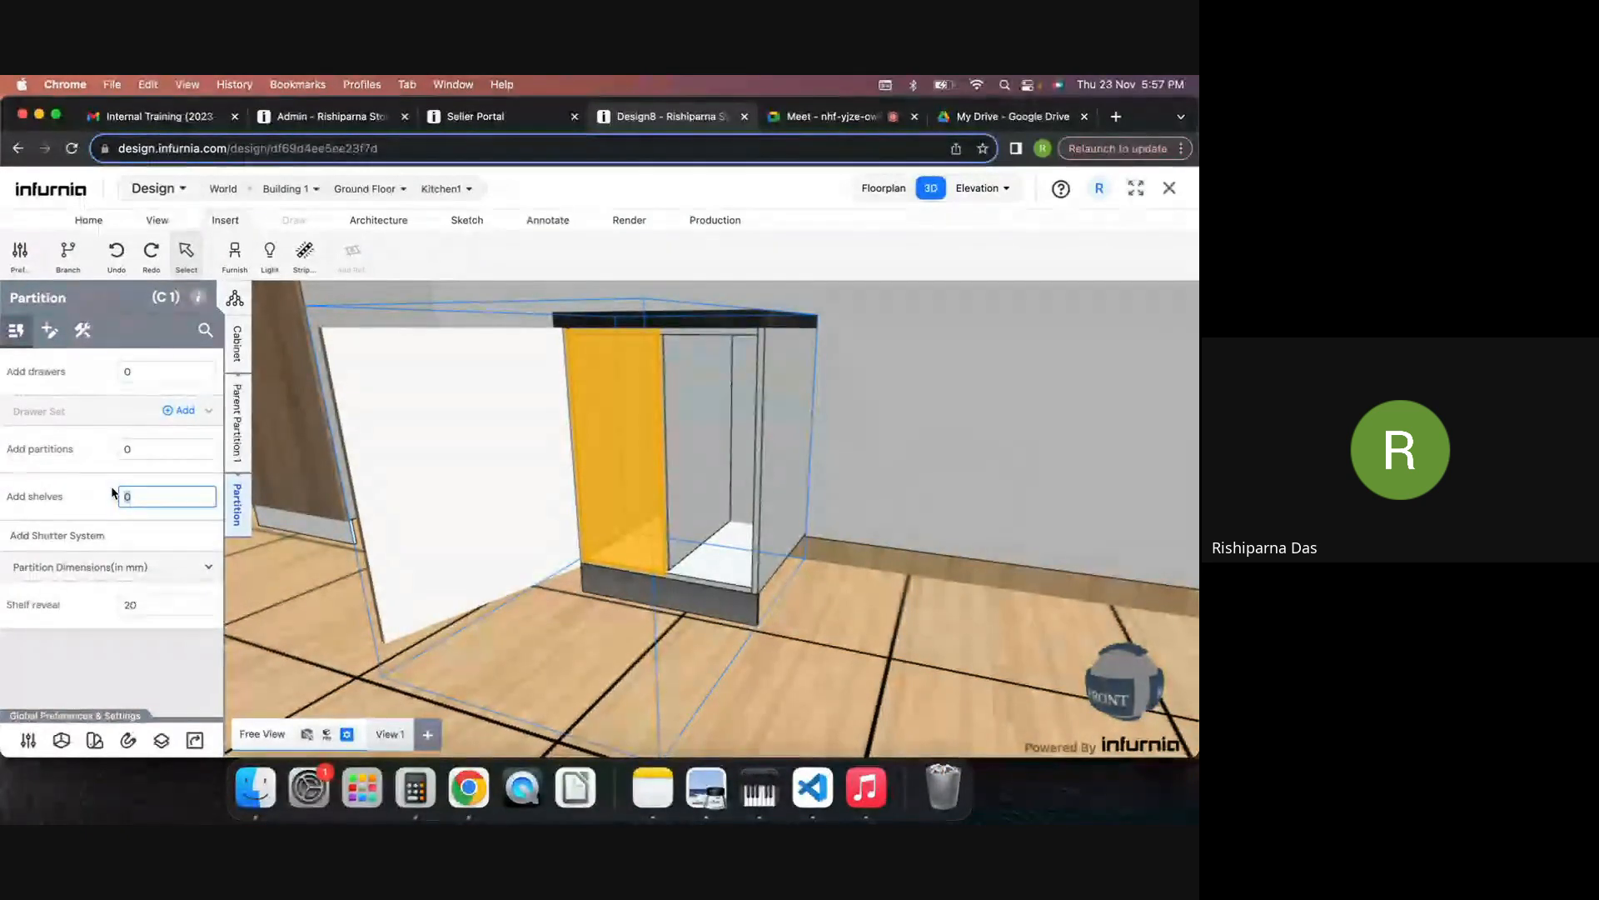
text(3)
key(Return)
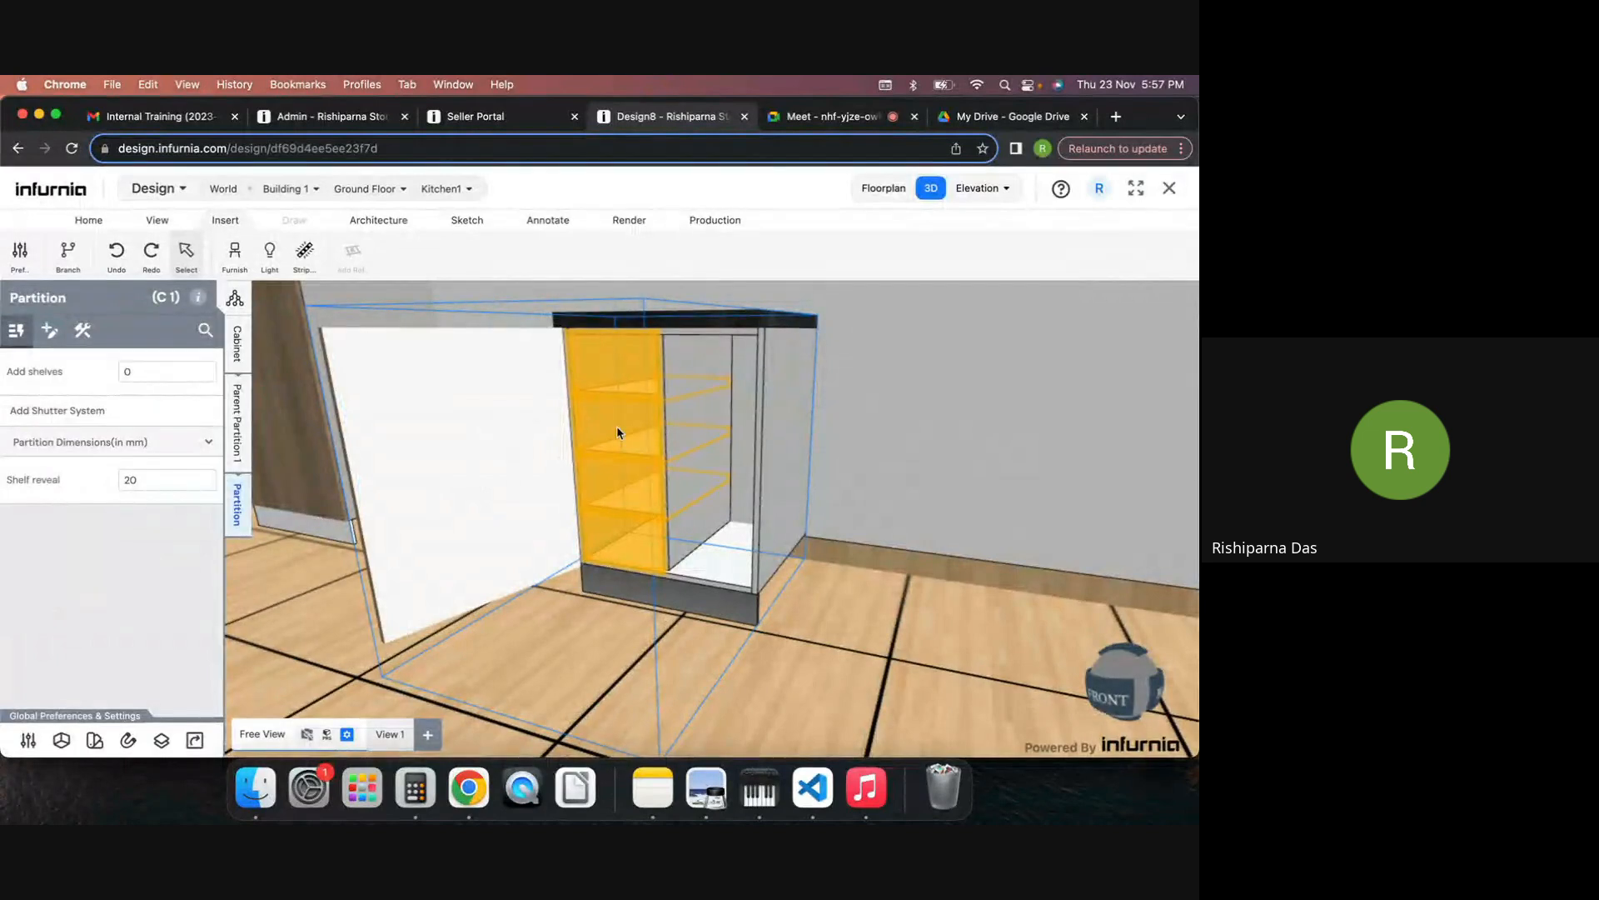
Step: Add 2 drawers to the base unit's right compartment
click(737, 390)
click(244, 509)
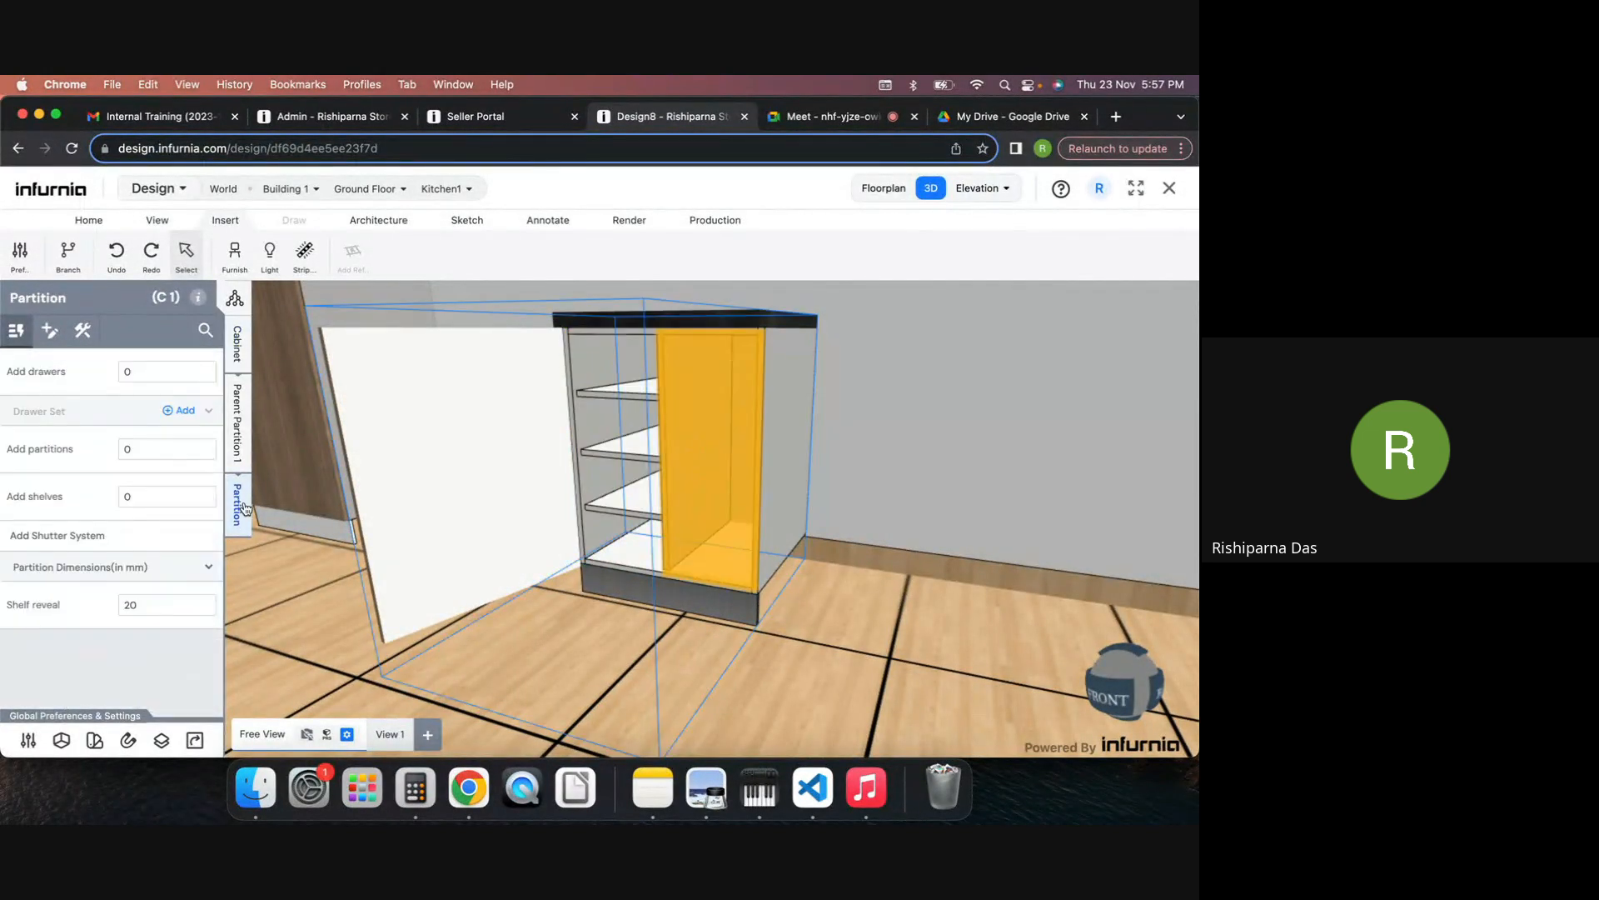
click(142, 371)
key(BackSpace)
text(2)
key(Return)
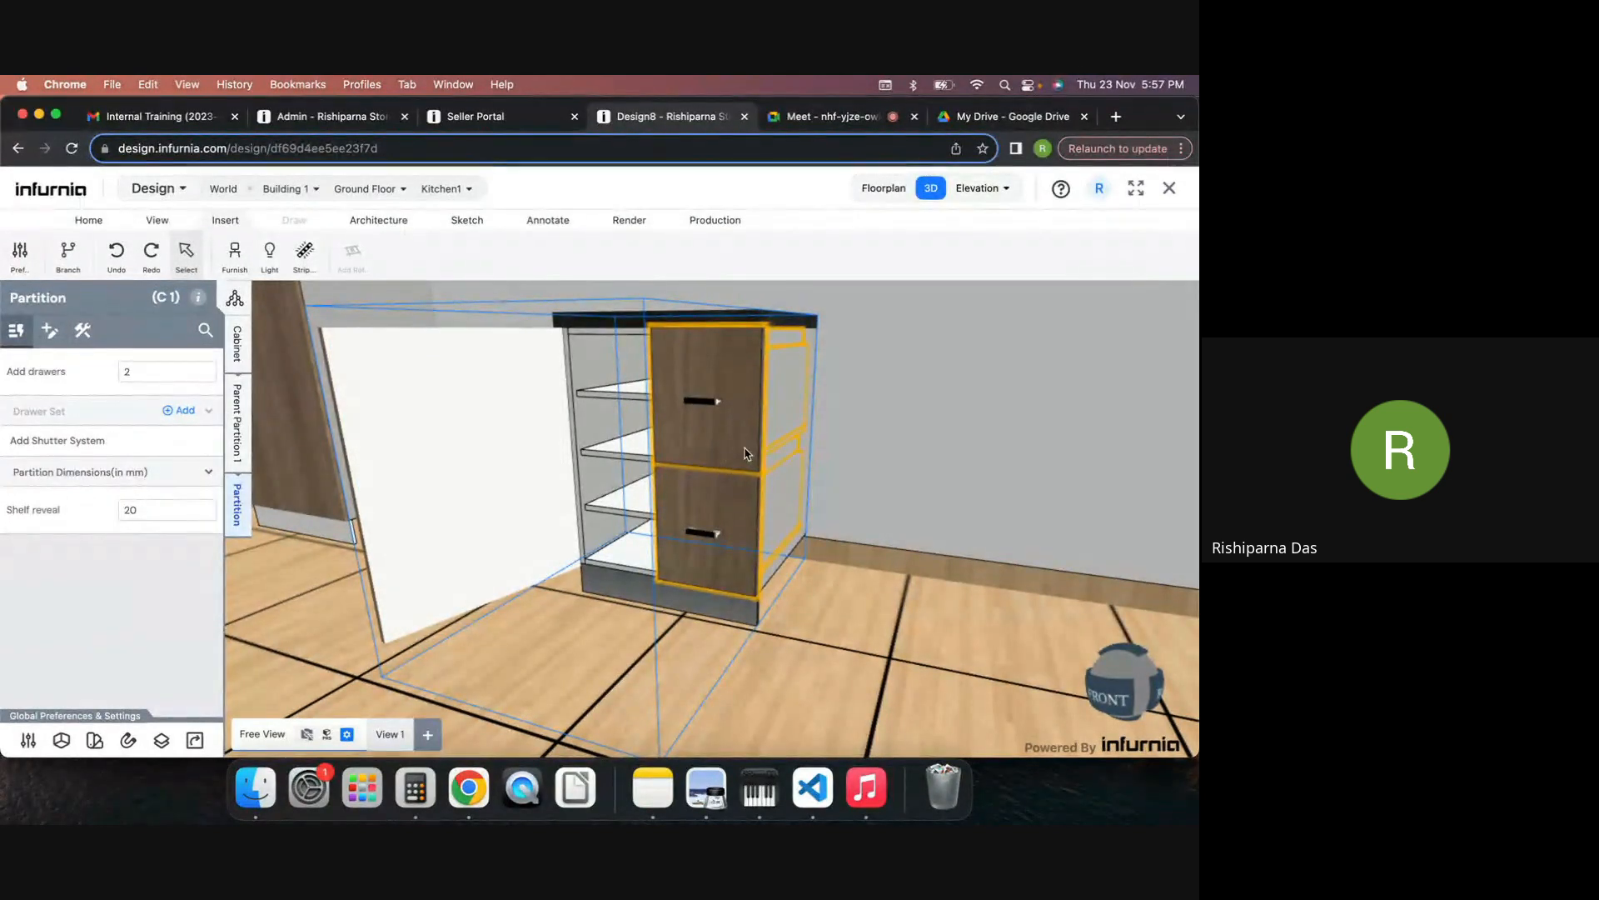
Step: Set the right compartment's drawer system type to Internal
click(745, 453)
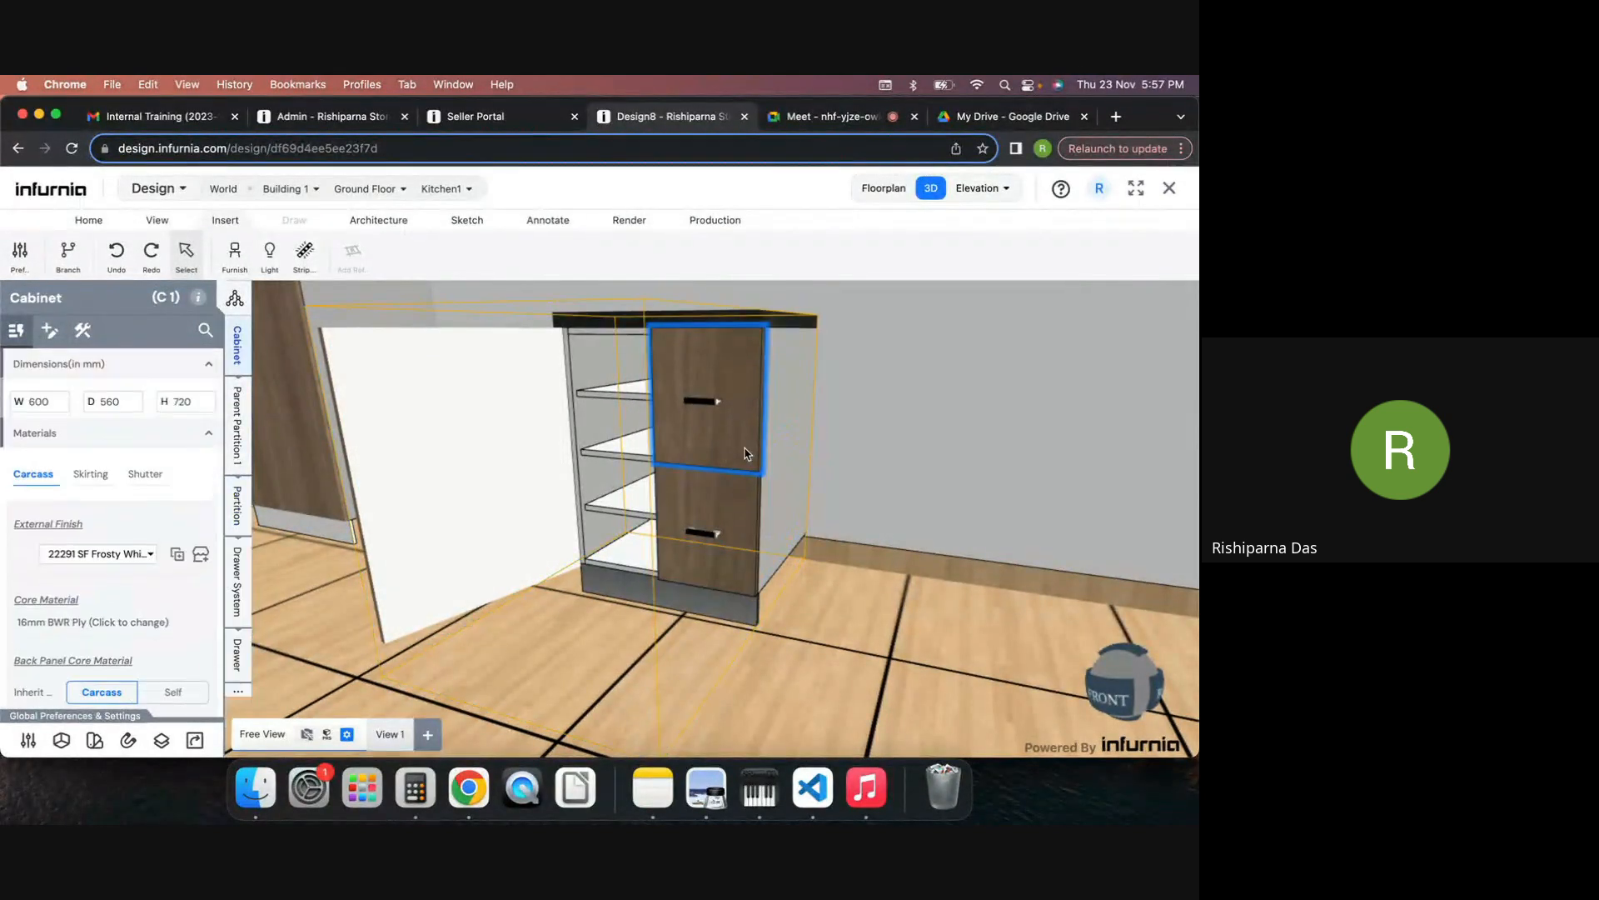
click(243, 602)
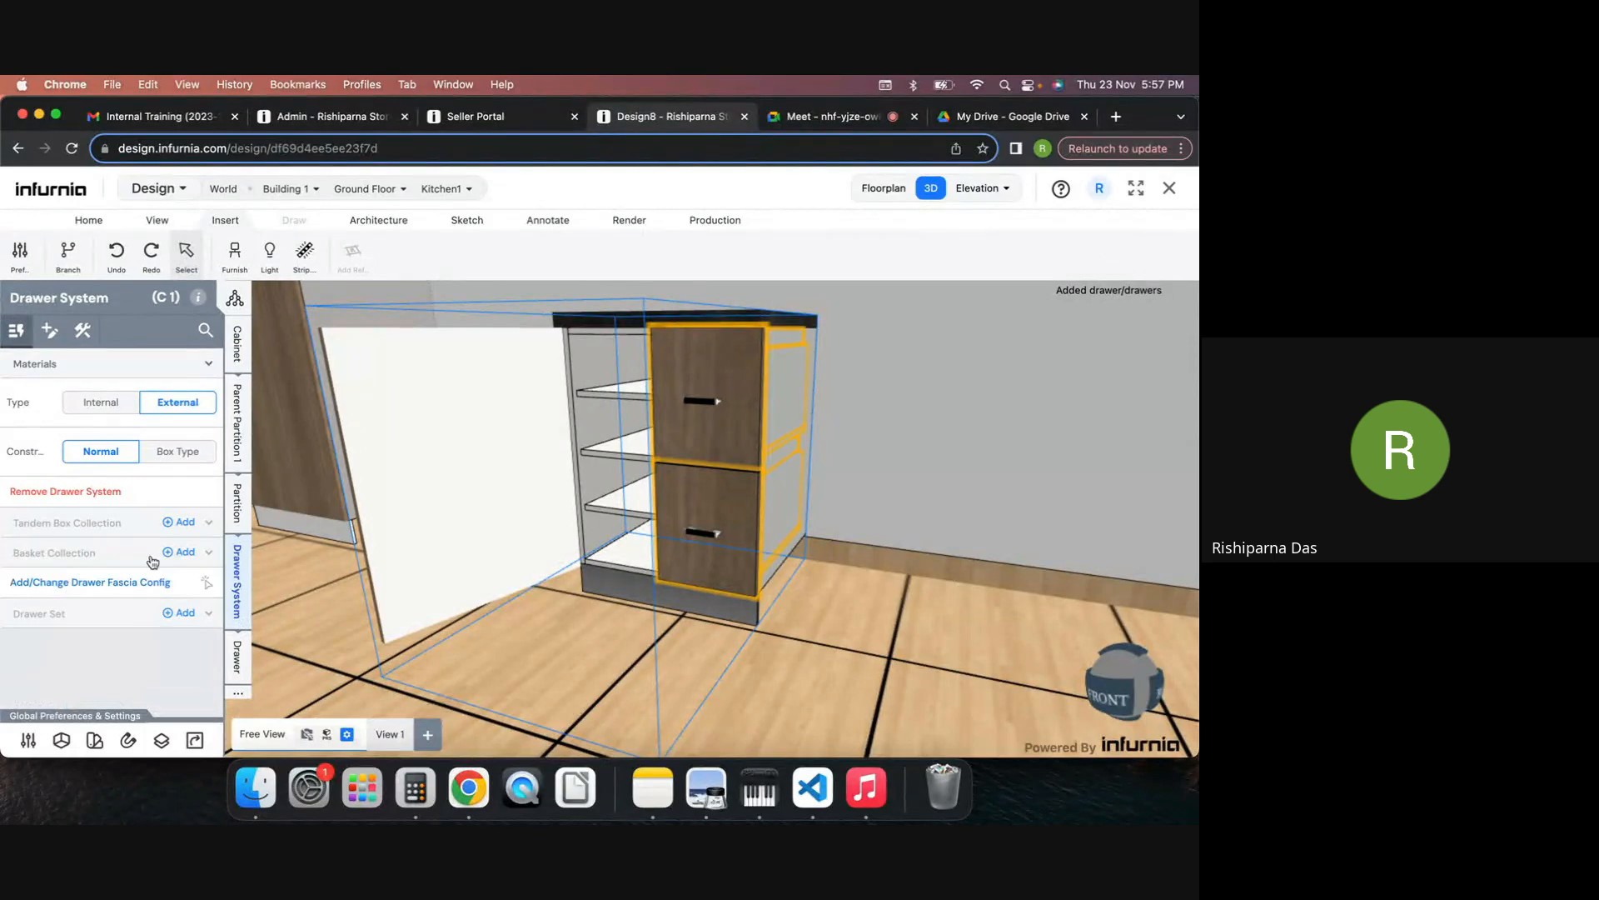
click(85, 406)
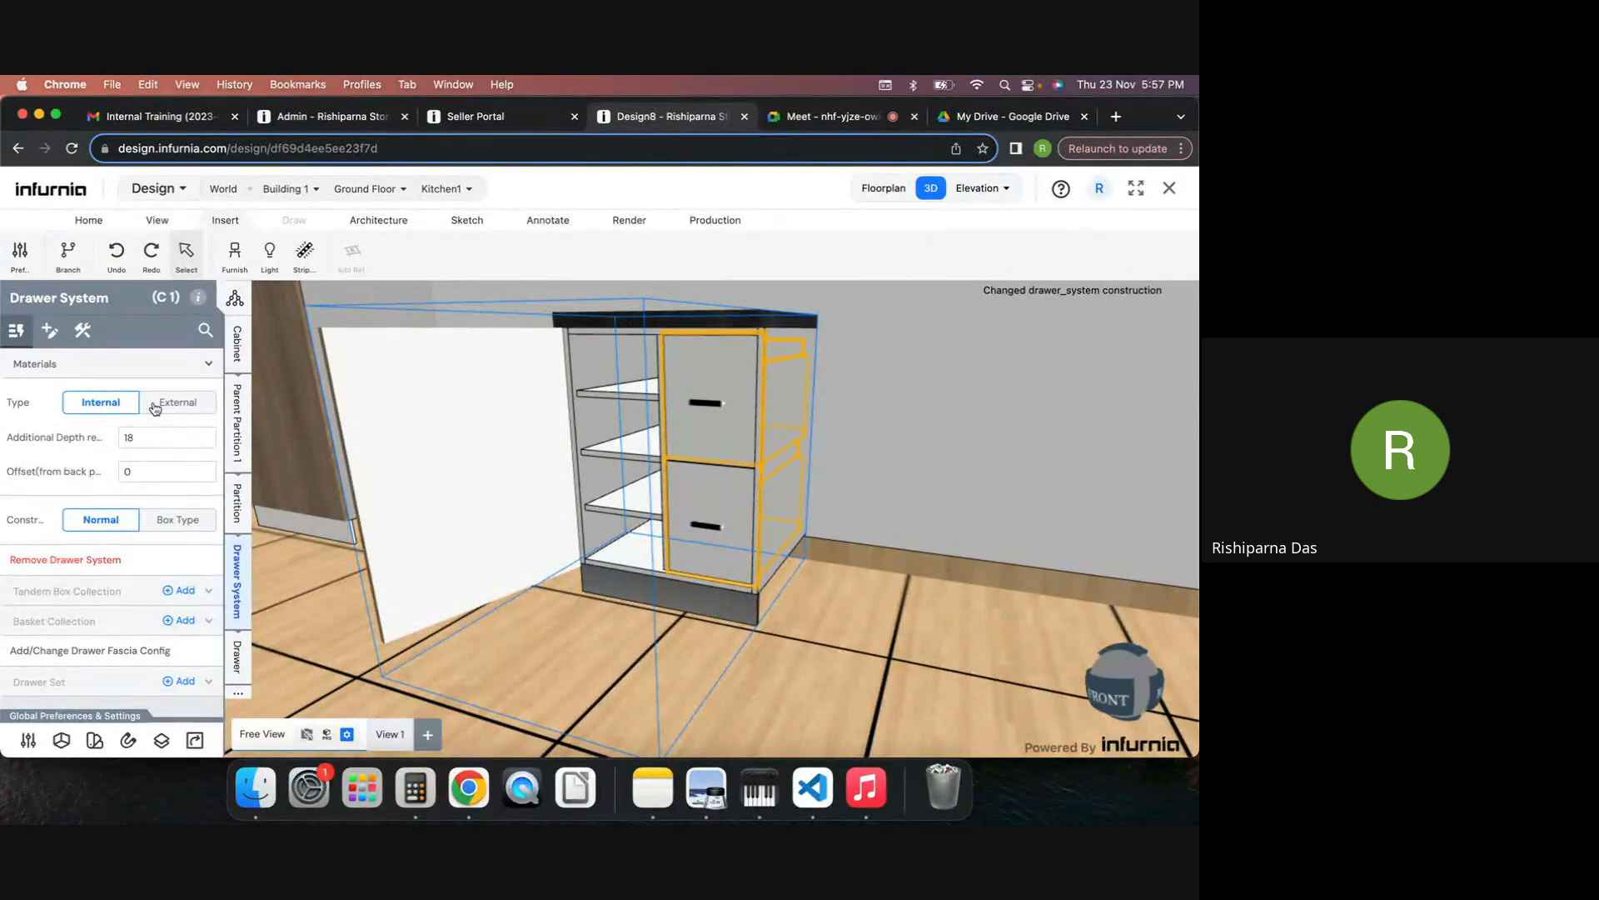
Step: Examine the top left compartment's back panel and shelf reveal settings and the shelf edges, then deselect the base unit
click(616, 385)
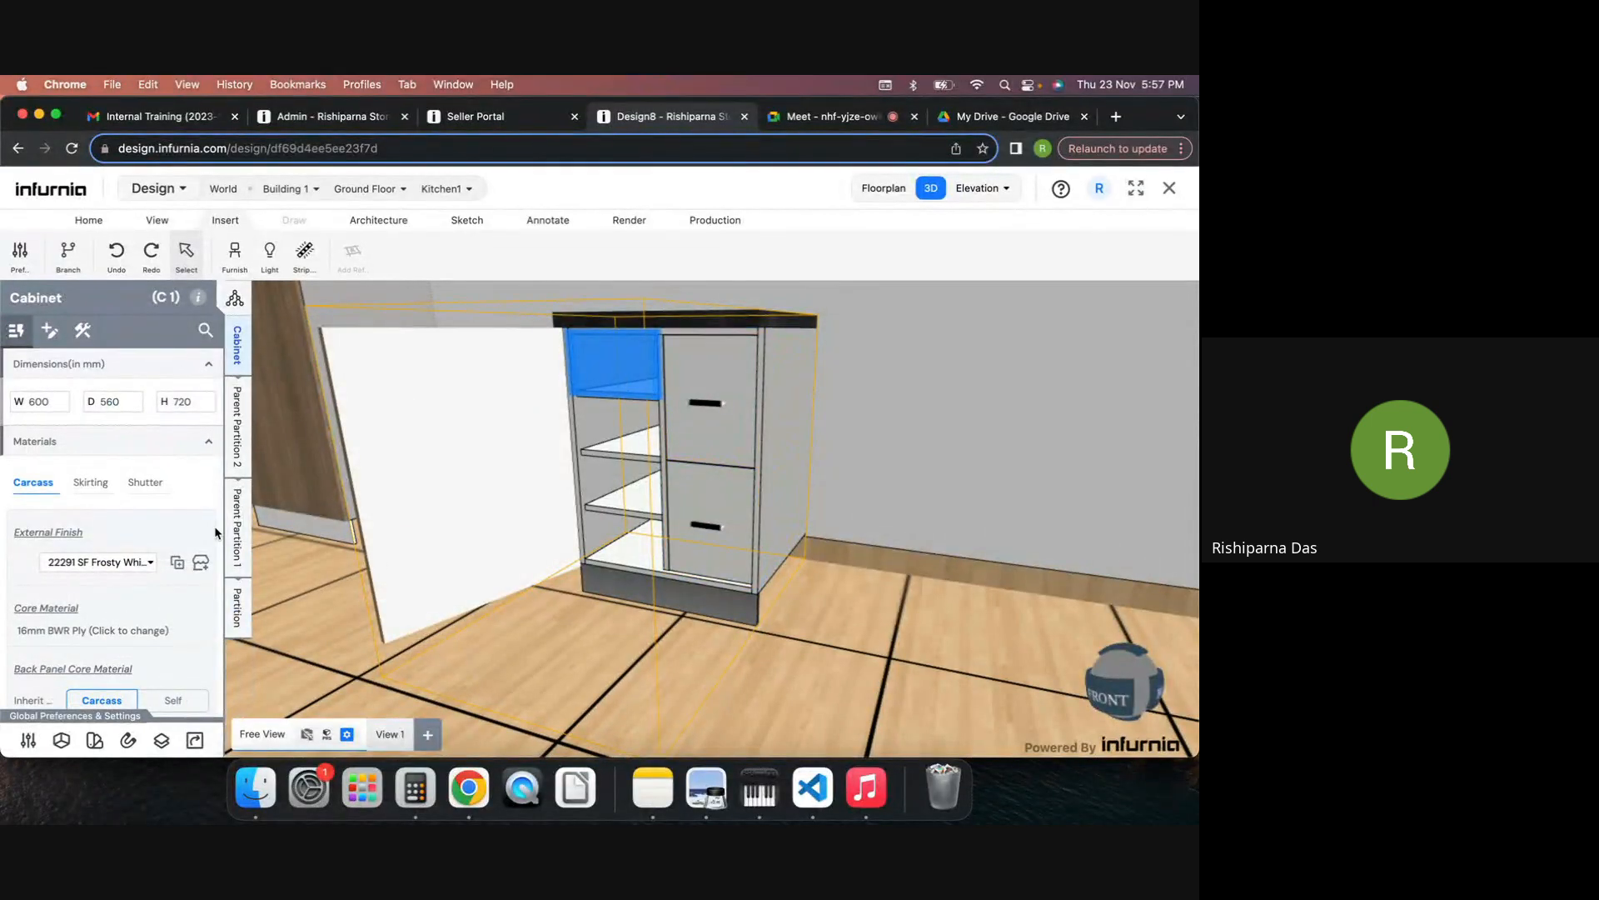
click(240, 607)
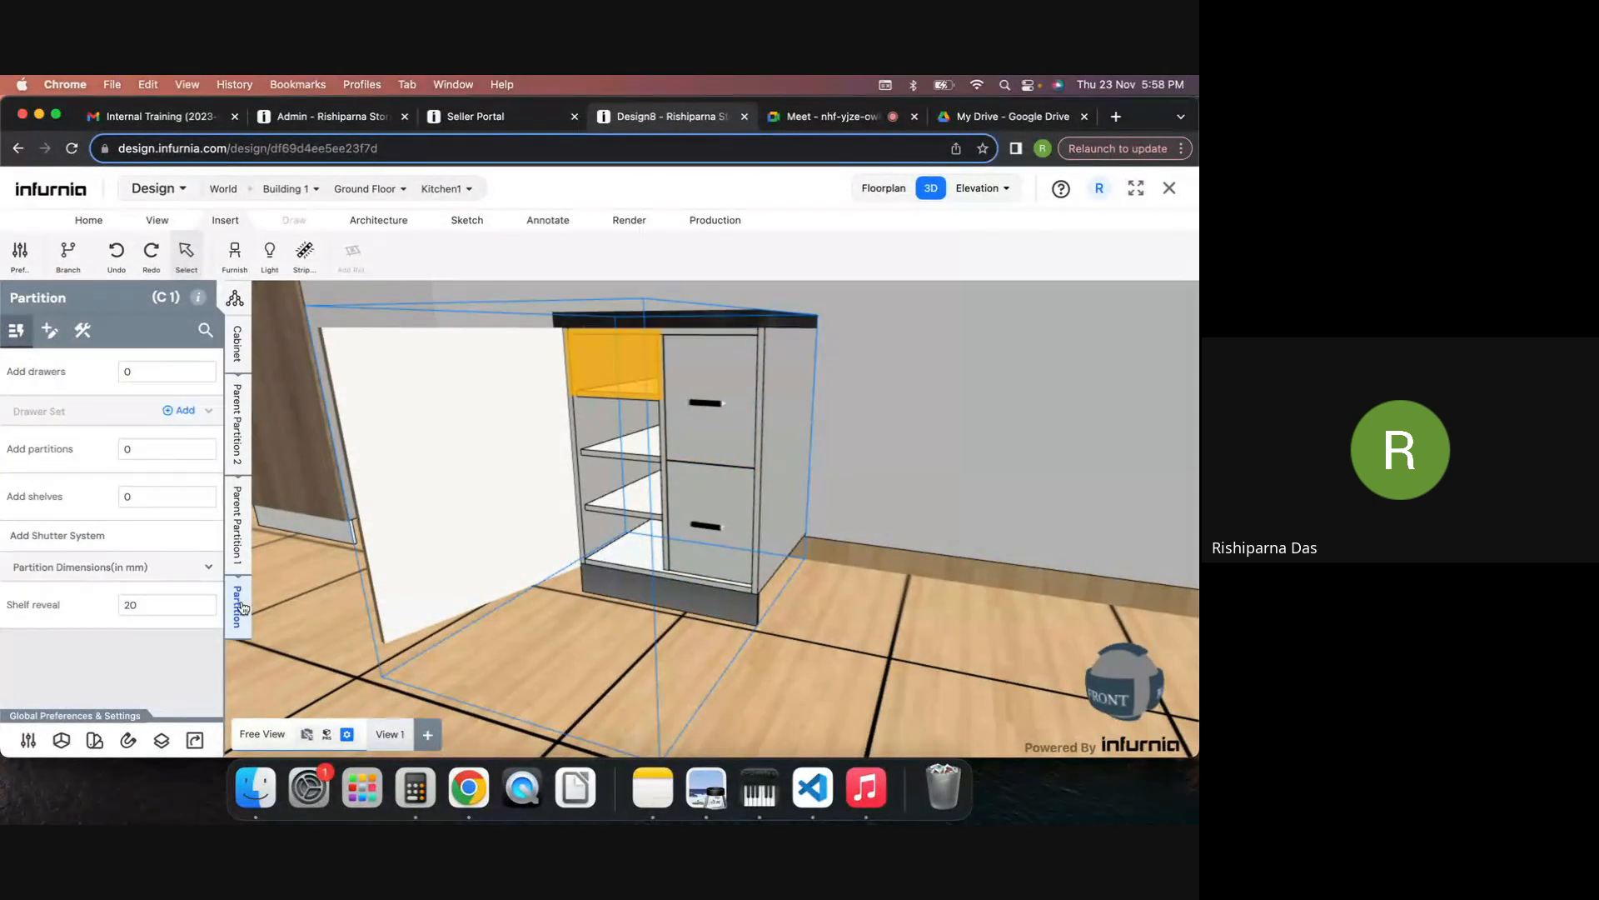
click(82, 329)
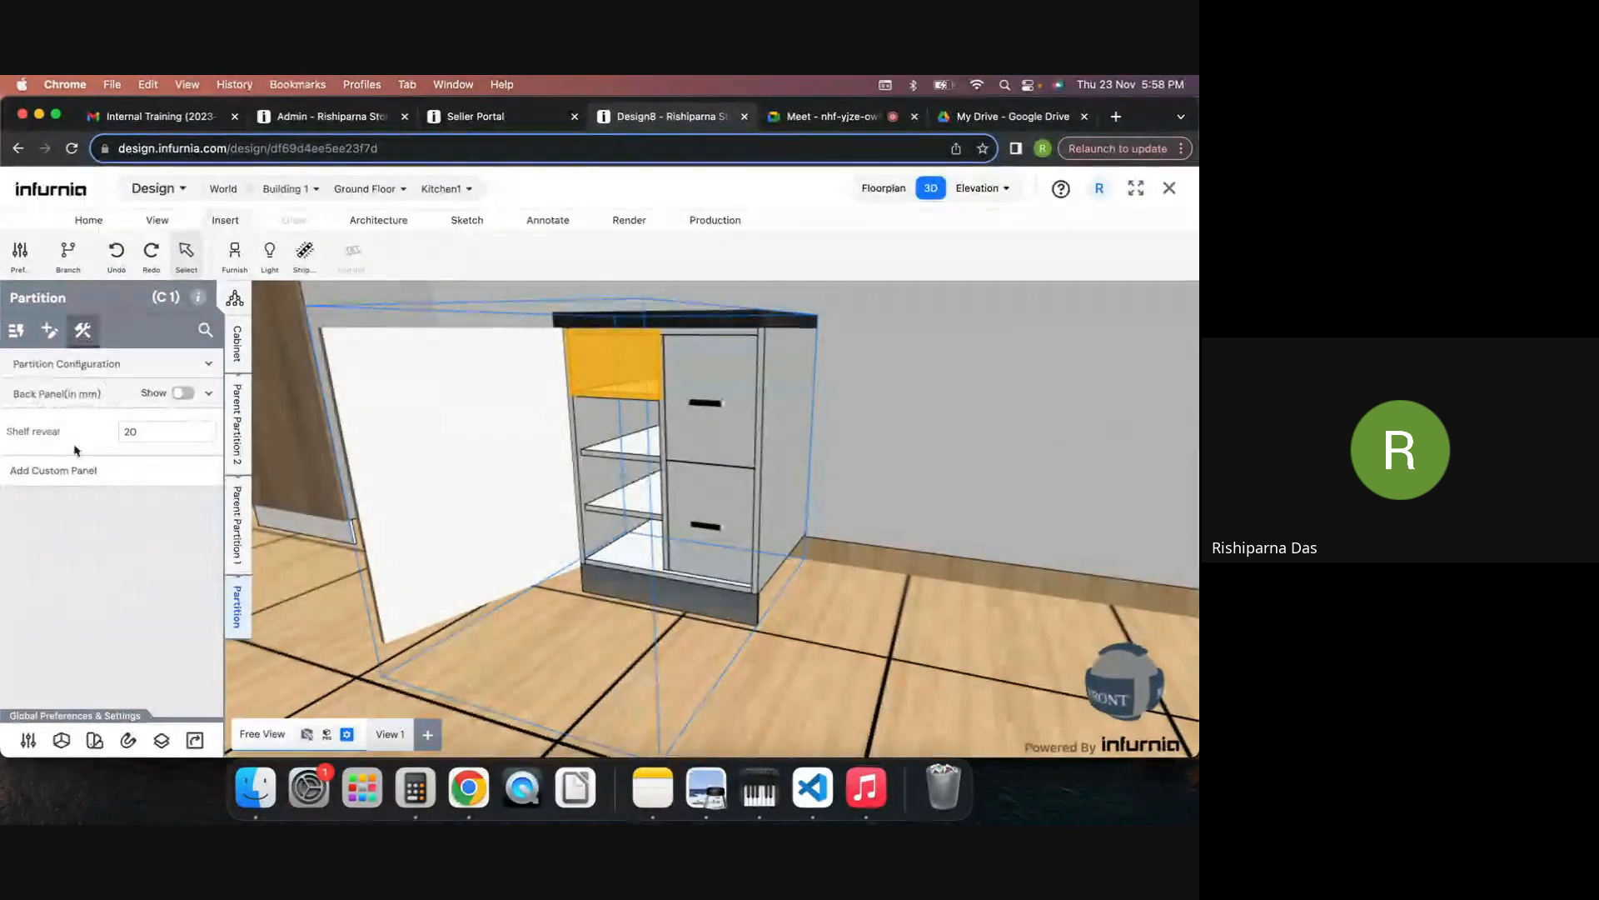
scroll(698, 440, up, 10)
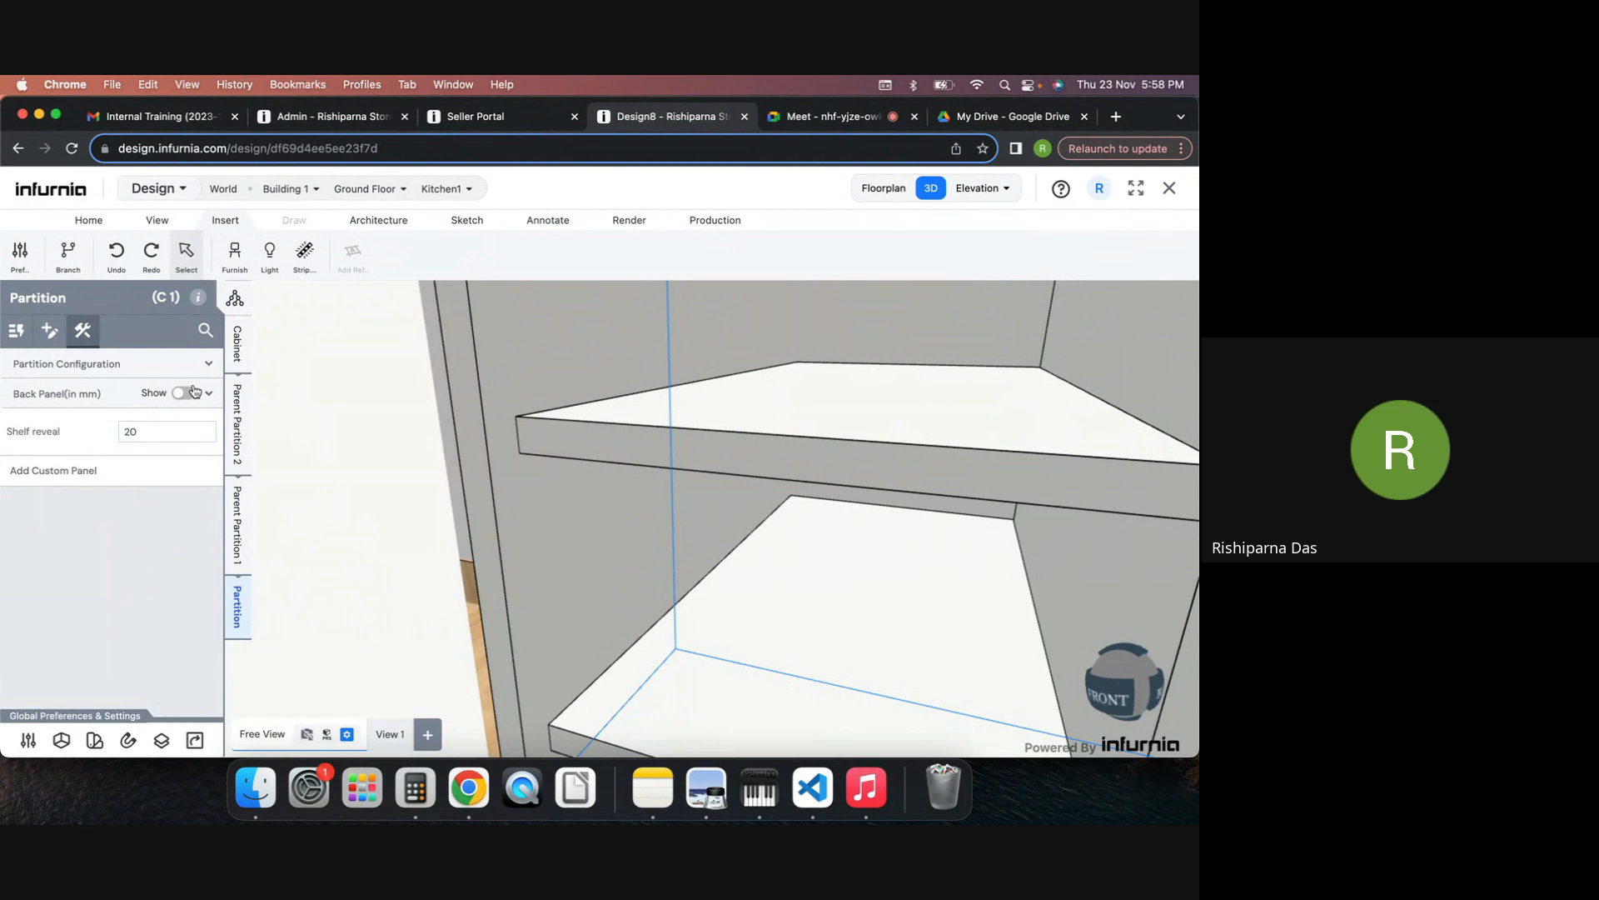
click(126, 432)
click(163, 626)
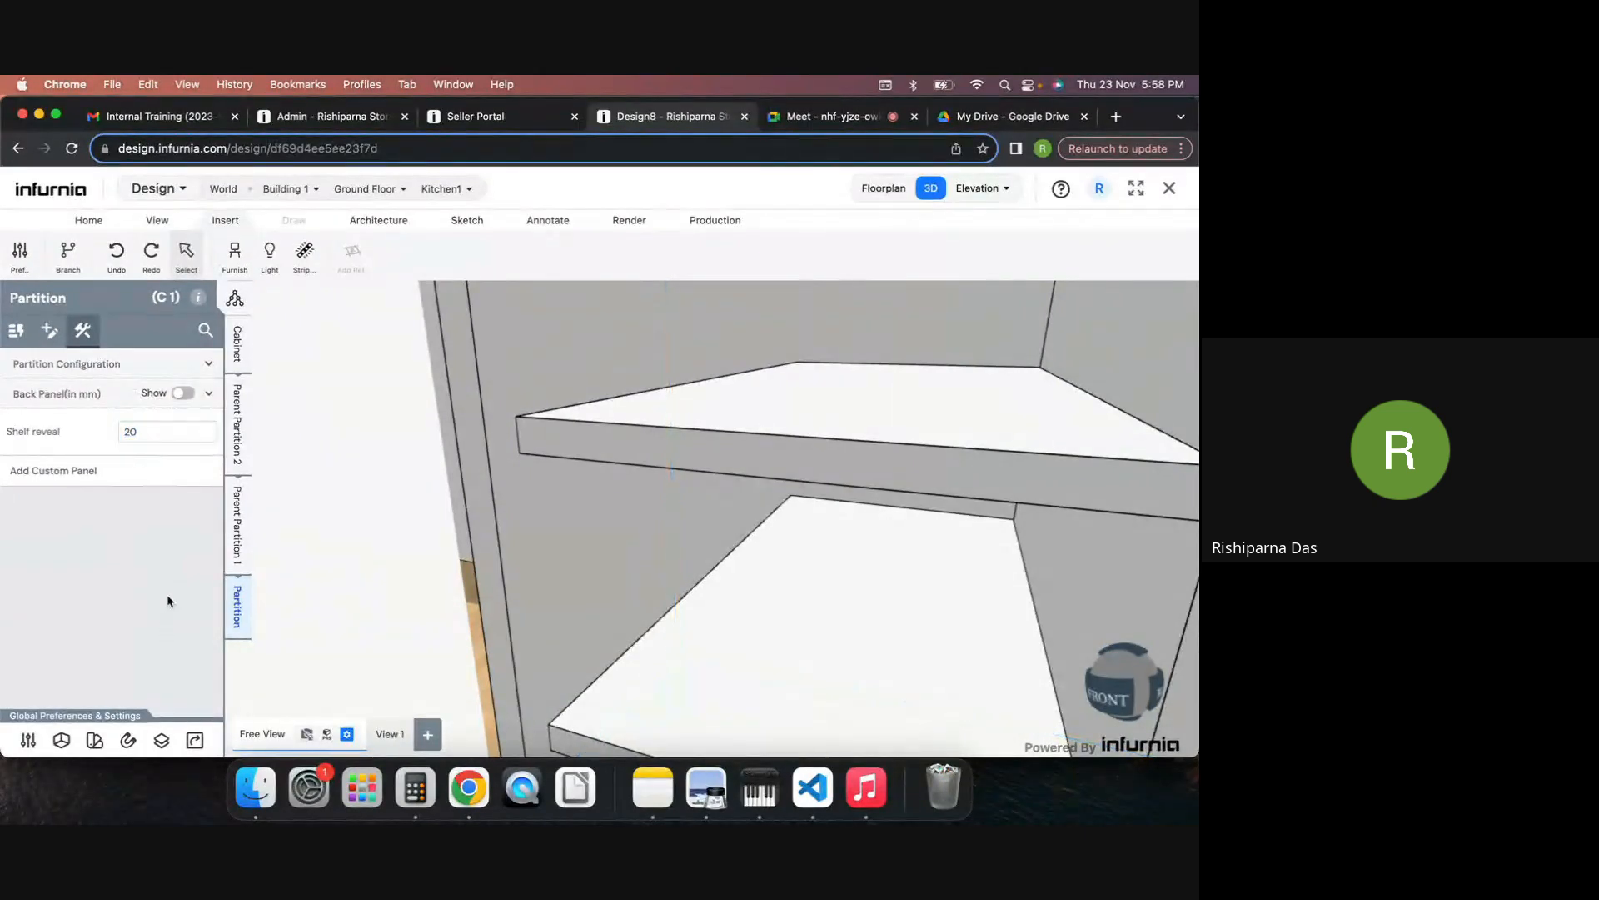
scroll(652, 531, down, 10)
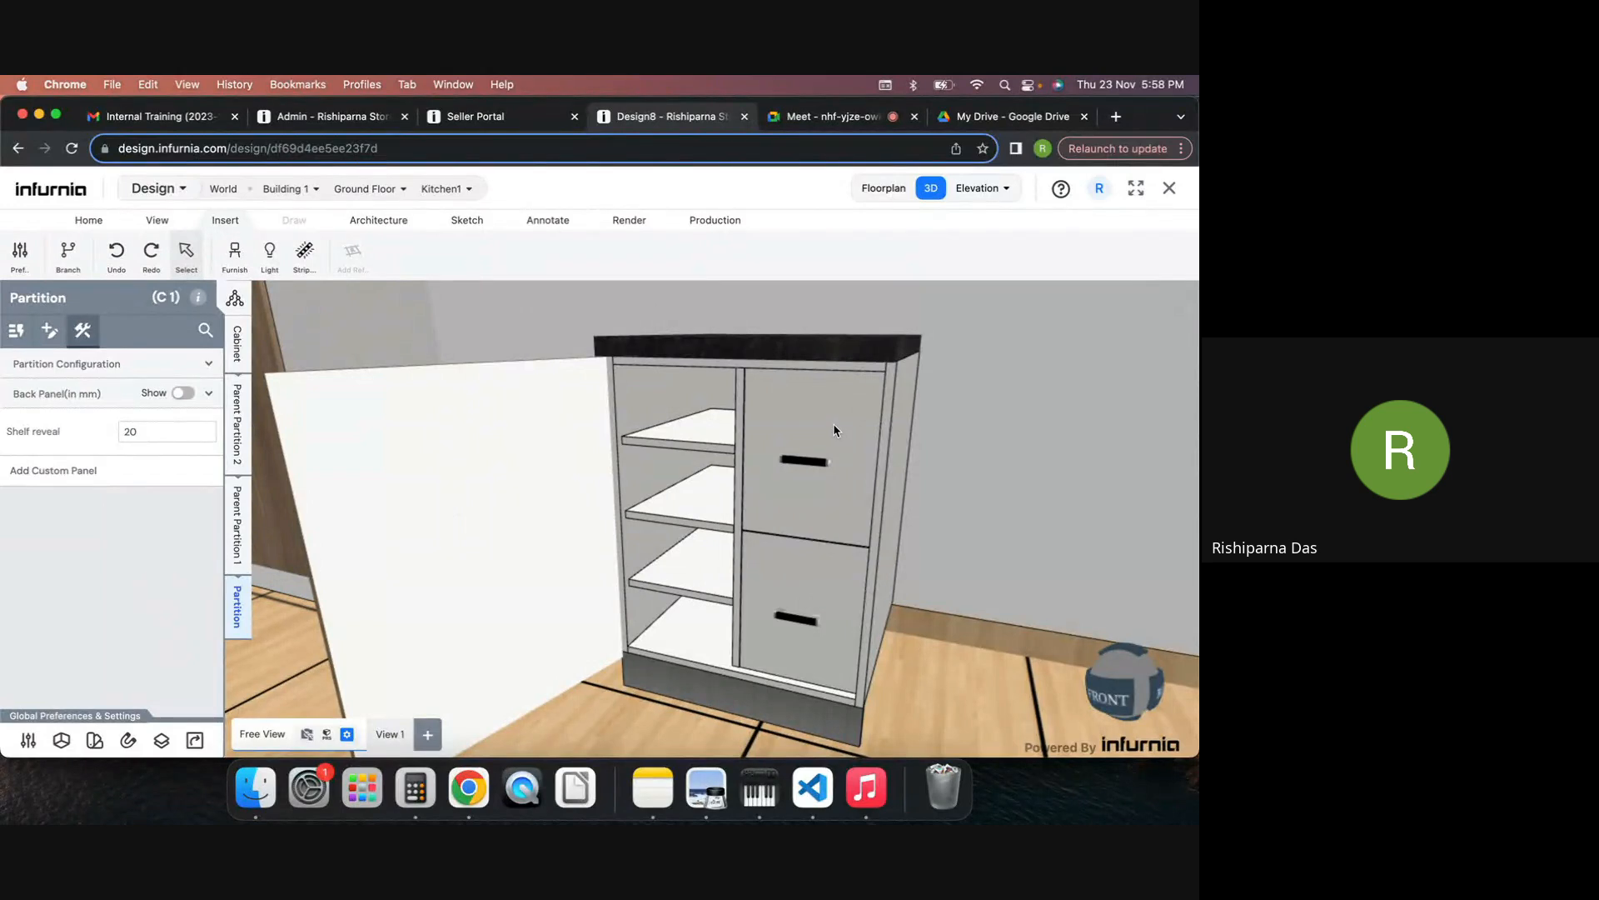
drag(833, 431, 822, 479)
click(491, 479)
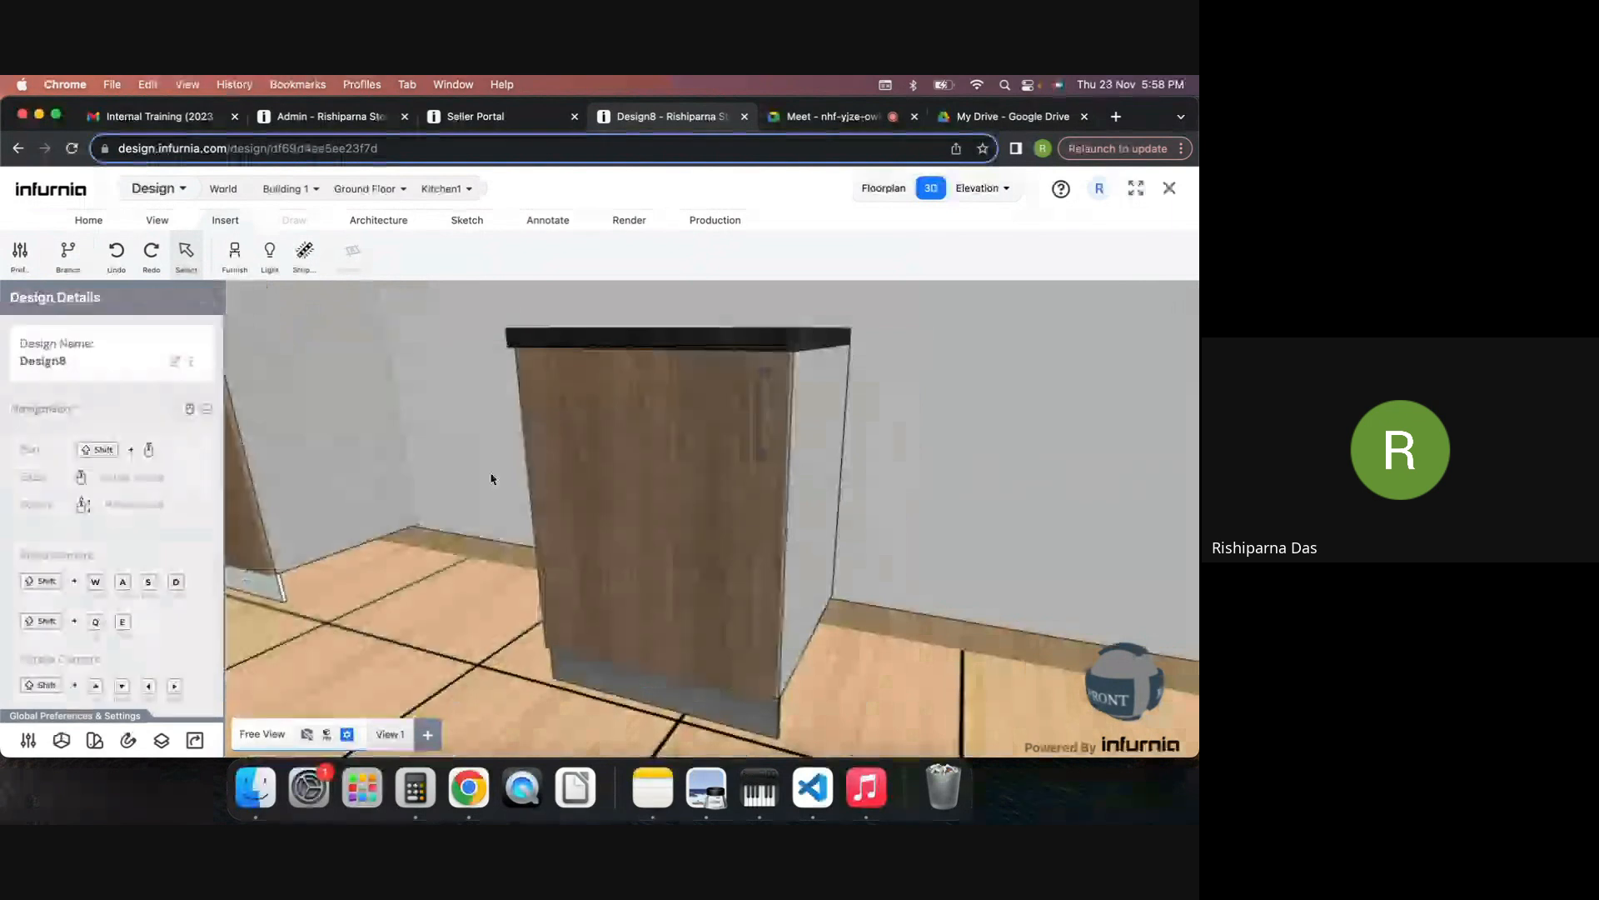
Step: Place a "2 Drawer Unit – M,XL" base unit along the wall beside the existing base unit
scroll(709, 498, down, 8)
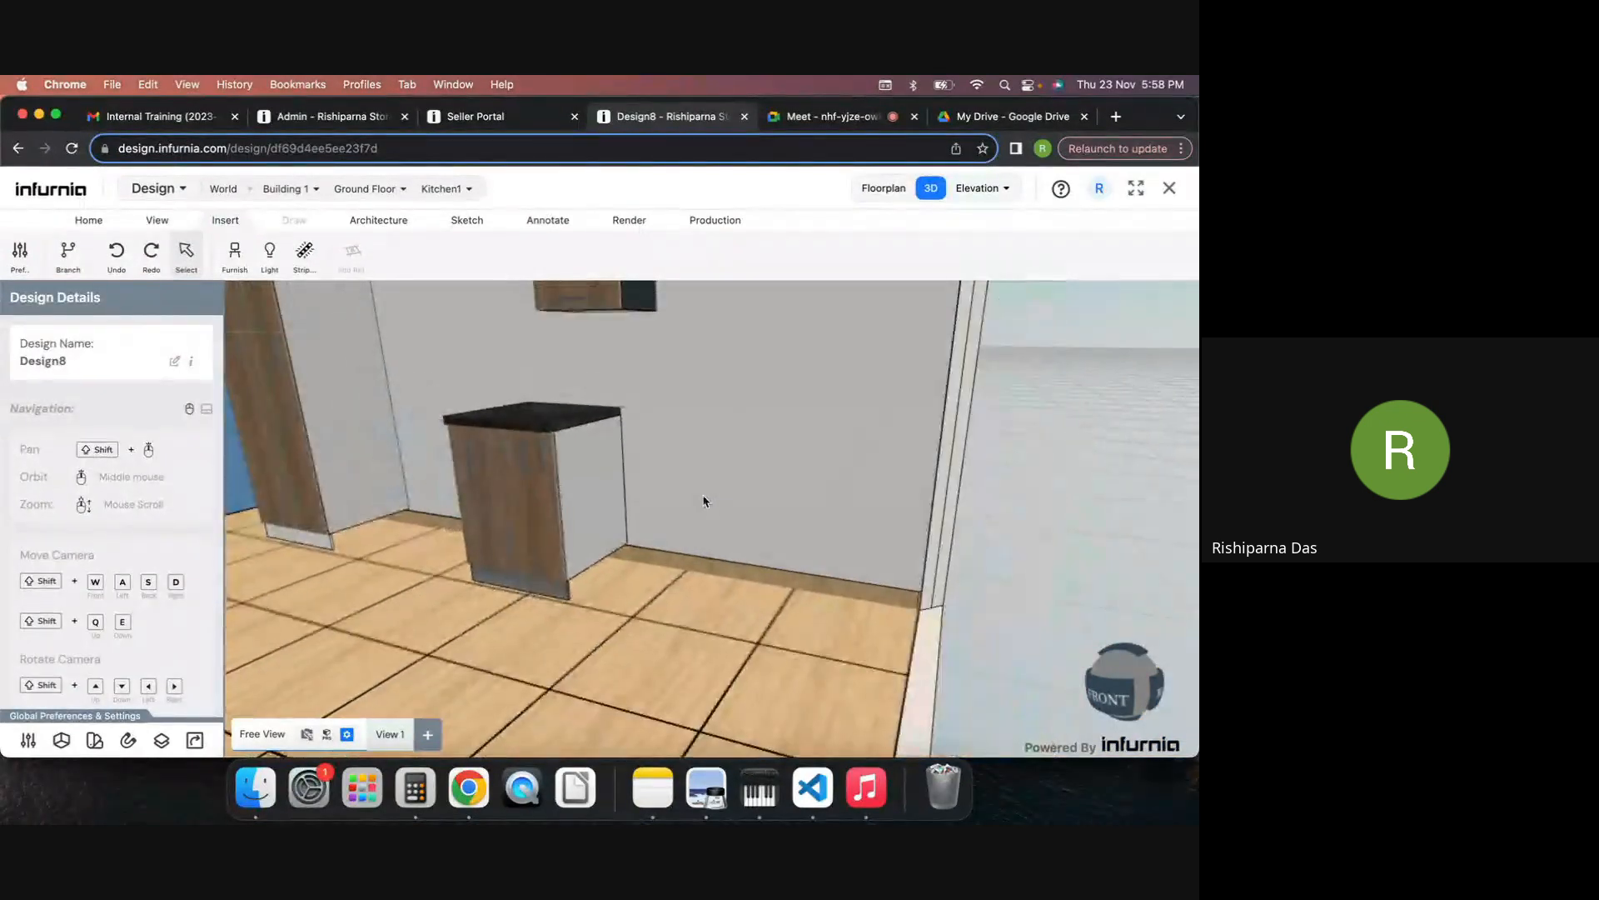
click(246, 268)
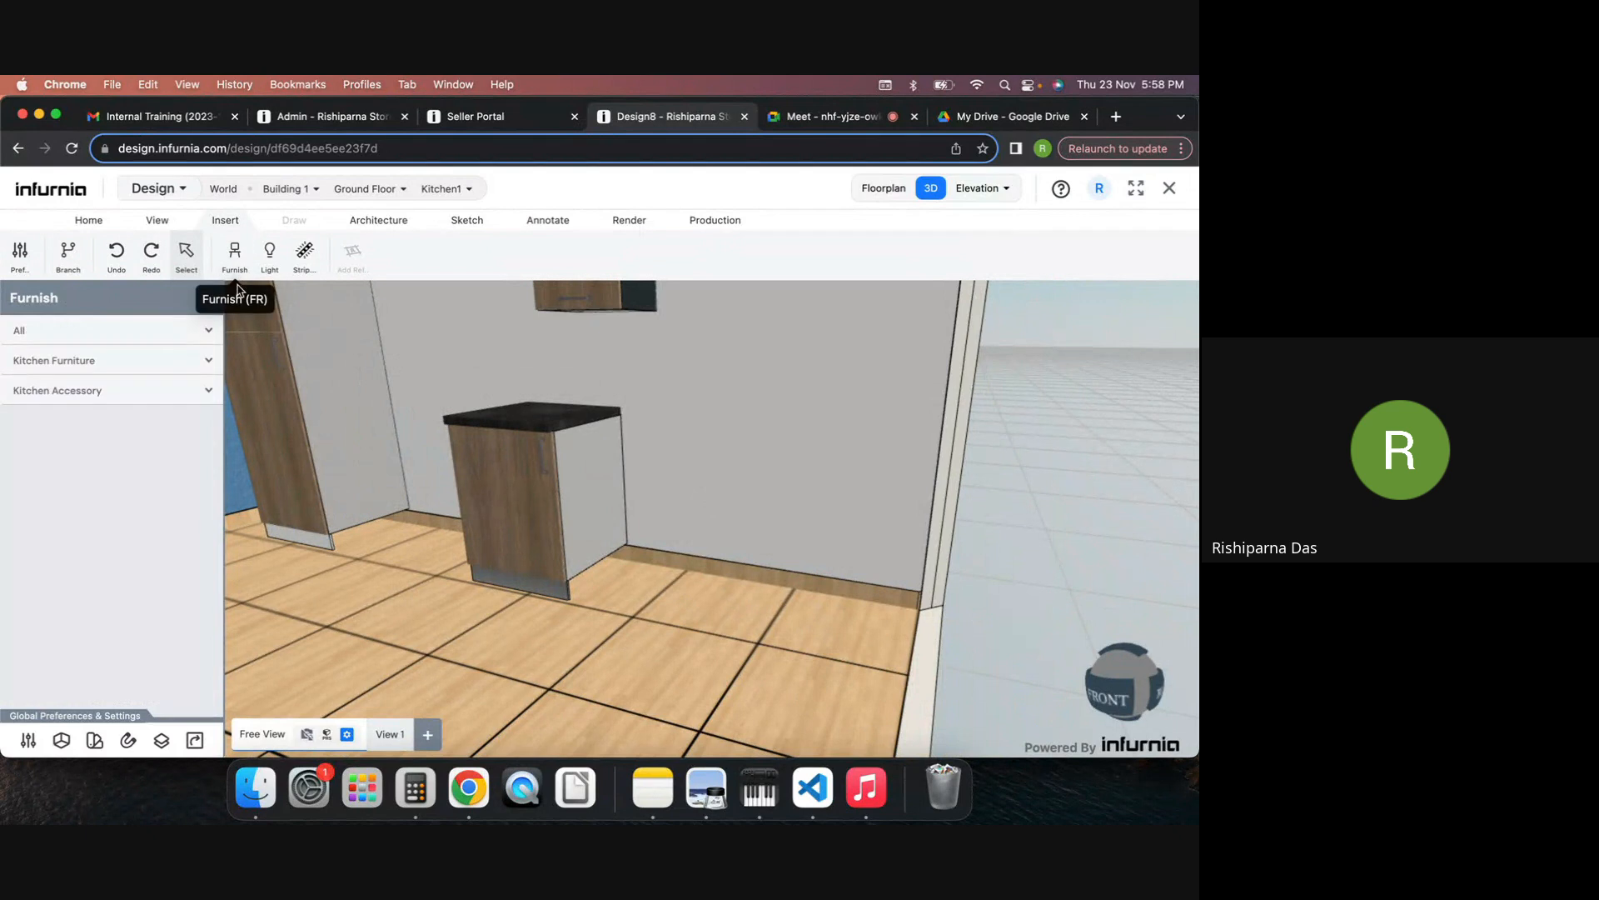
click(62, 366)
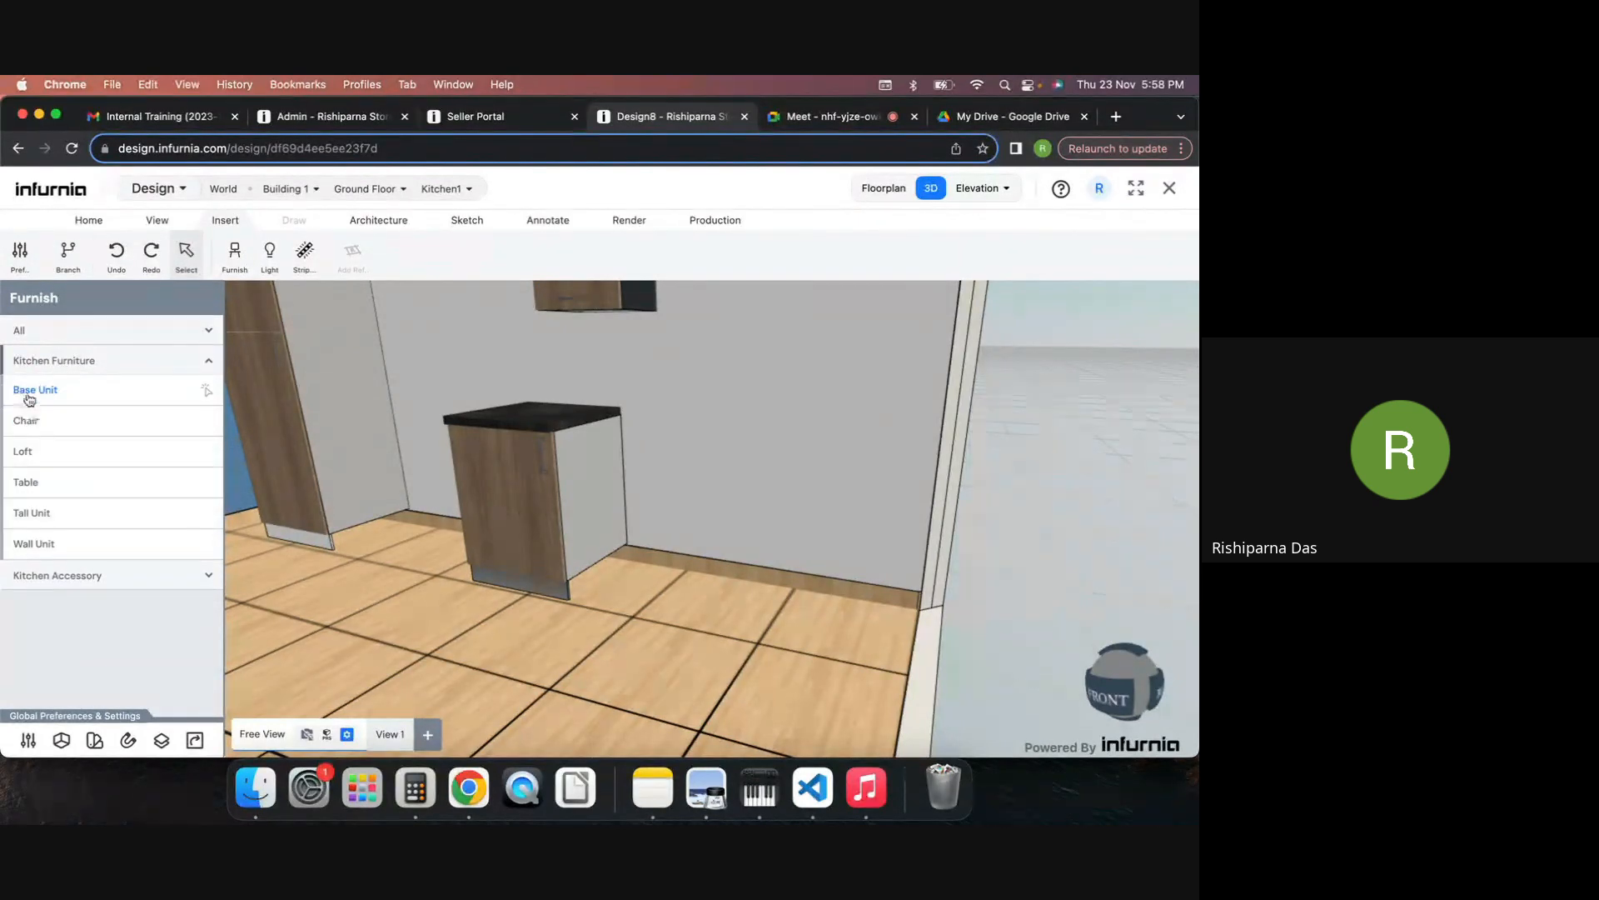
click(30, 395)
click(159, 597)
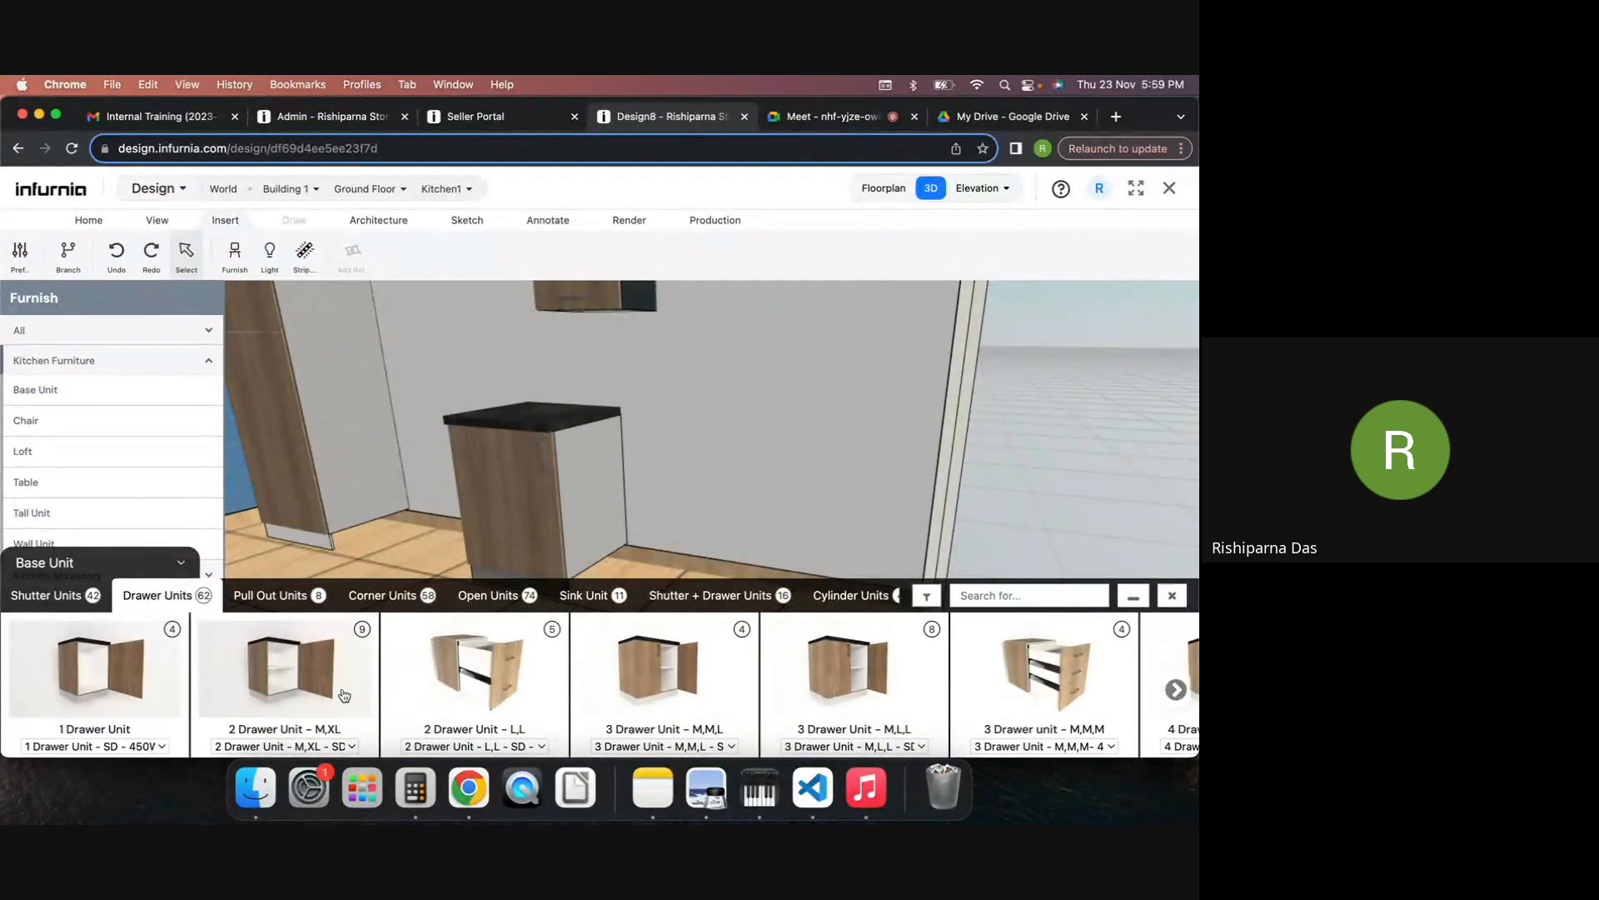
click(311, 687)
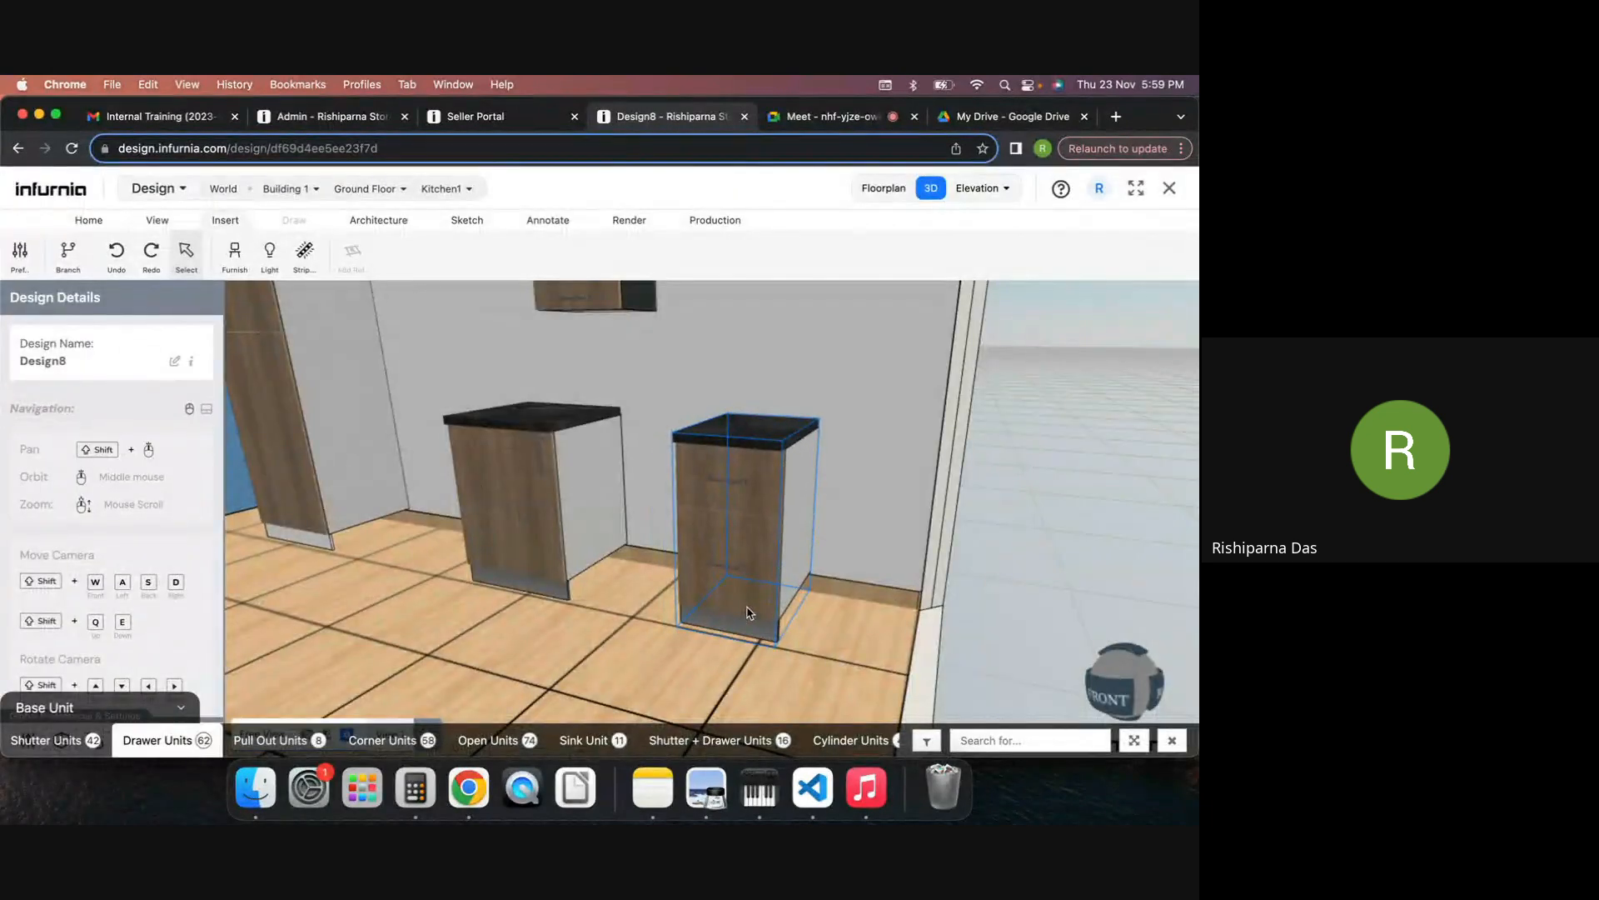
click(755, 609)
Step: Set the new two-drawer unit's drawer system type to Internal and inspect its lower front corner
middle_drag(888, 591, 794, 540)
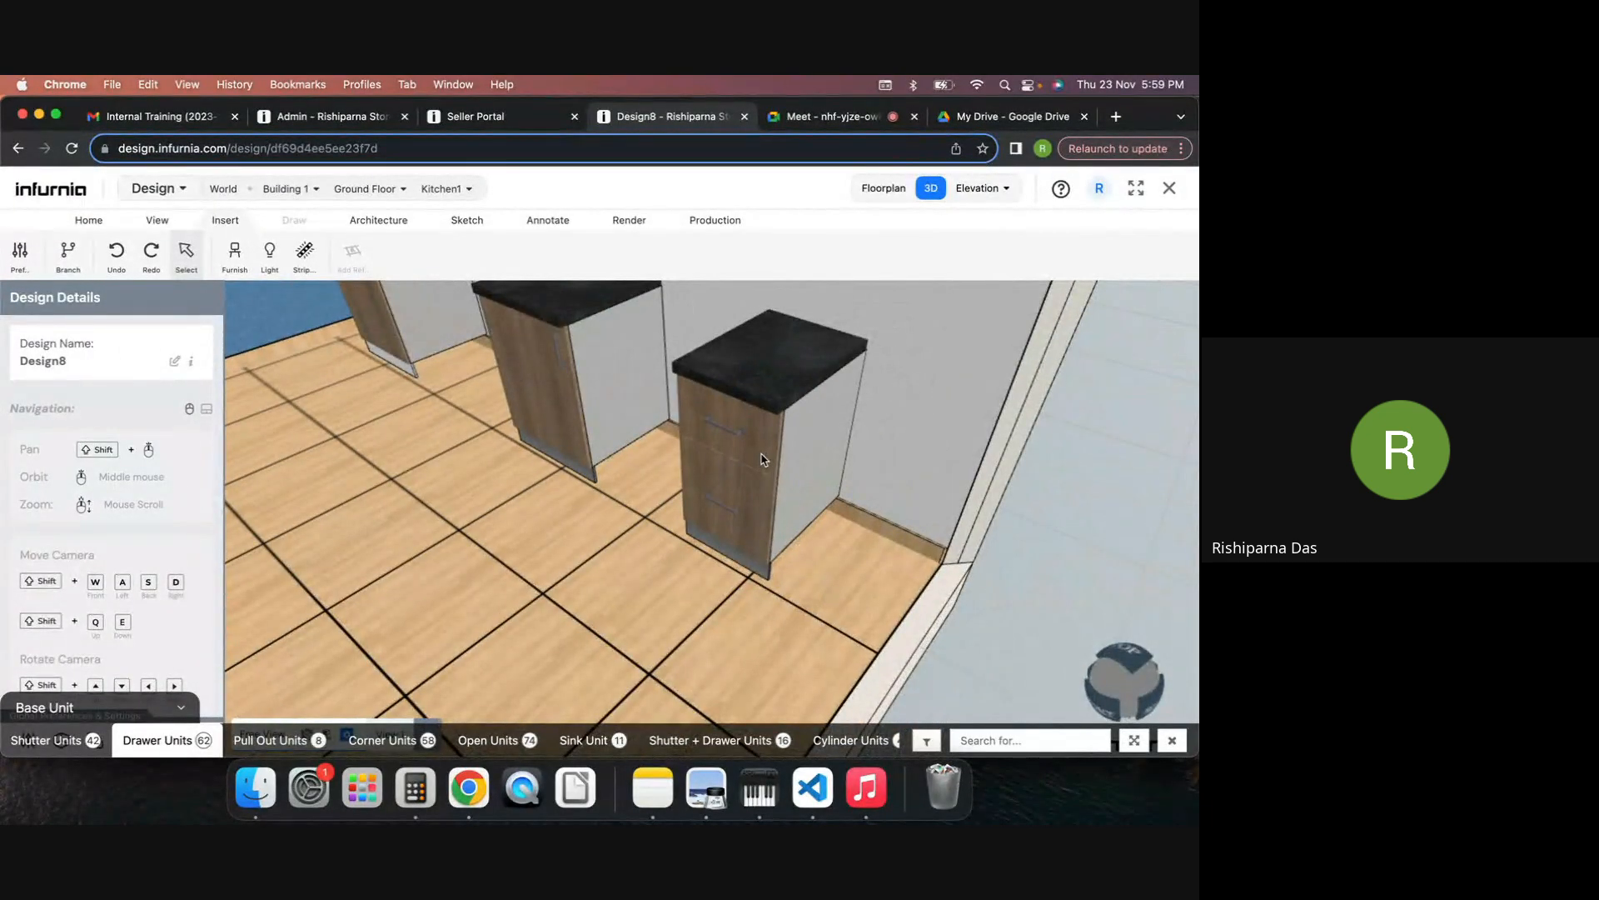
click(761, 459)
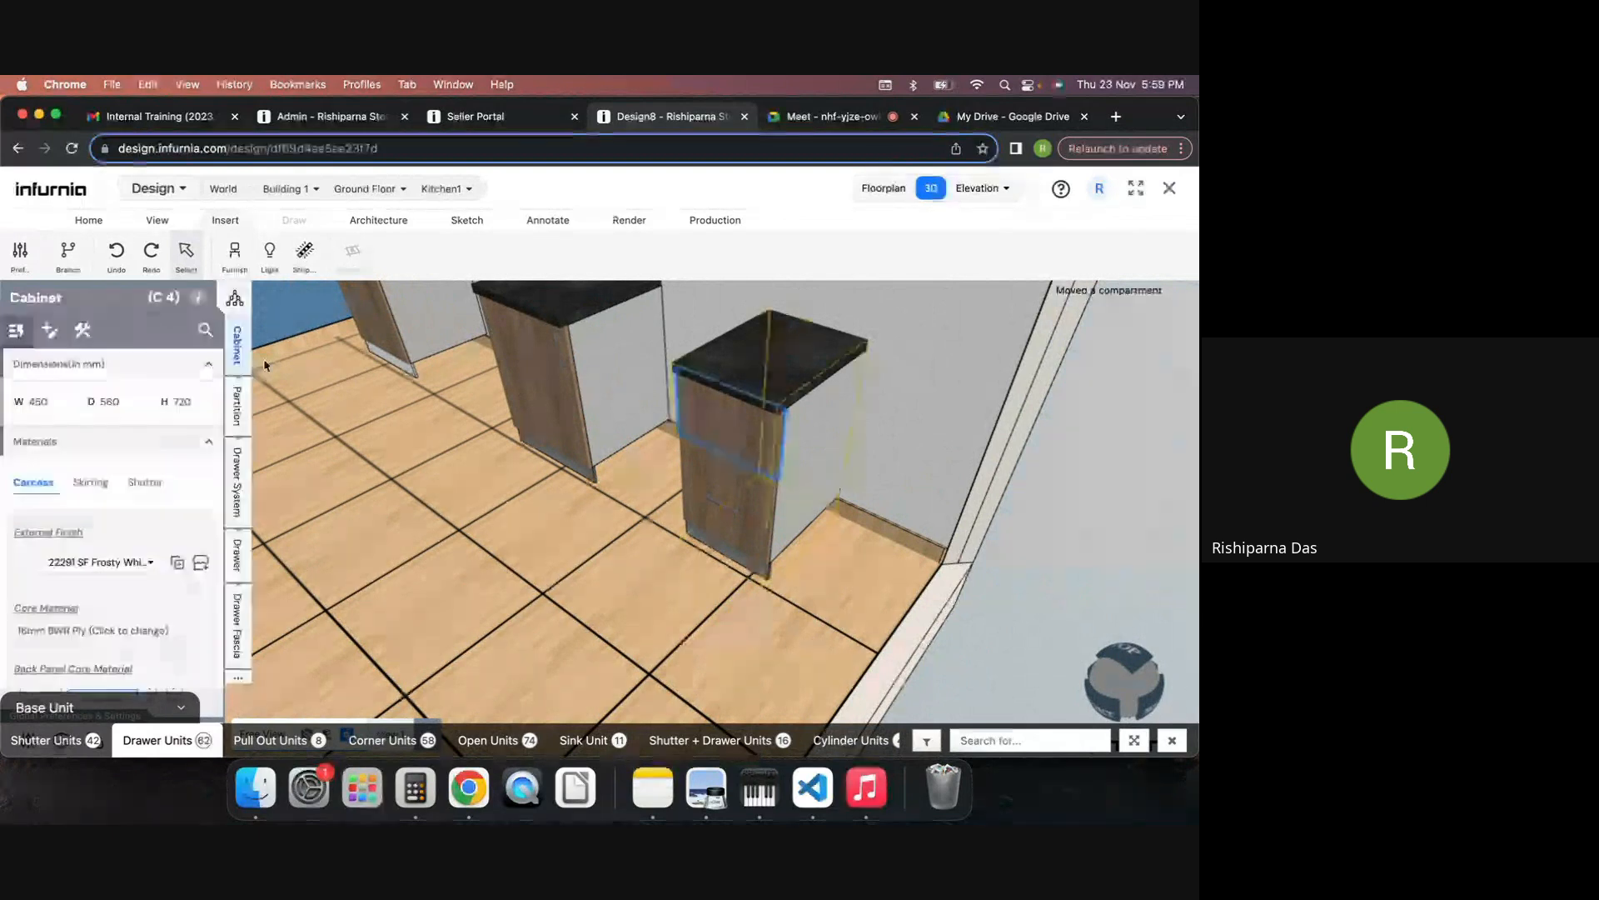
click(237, 405)
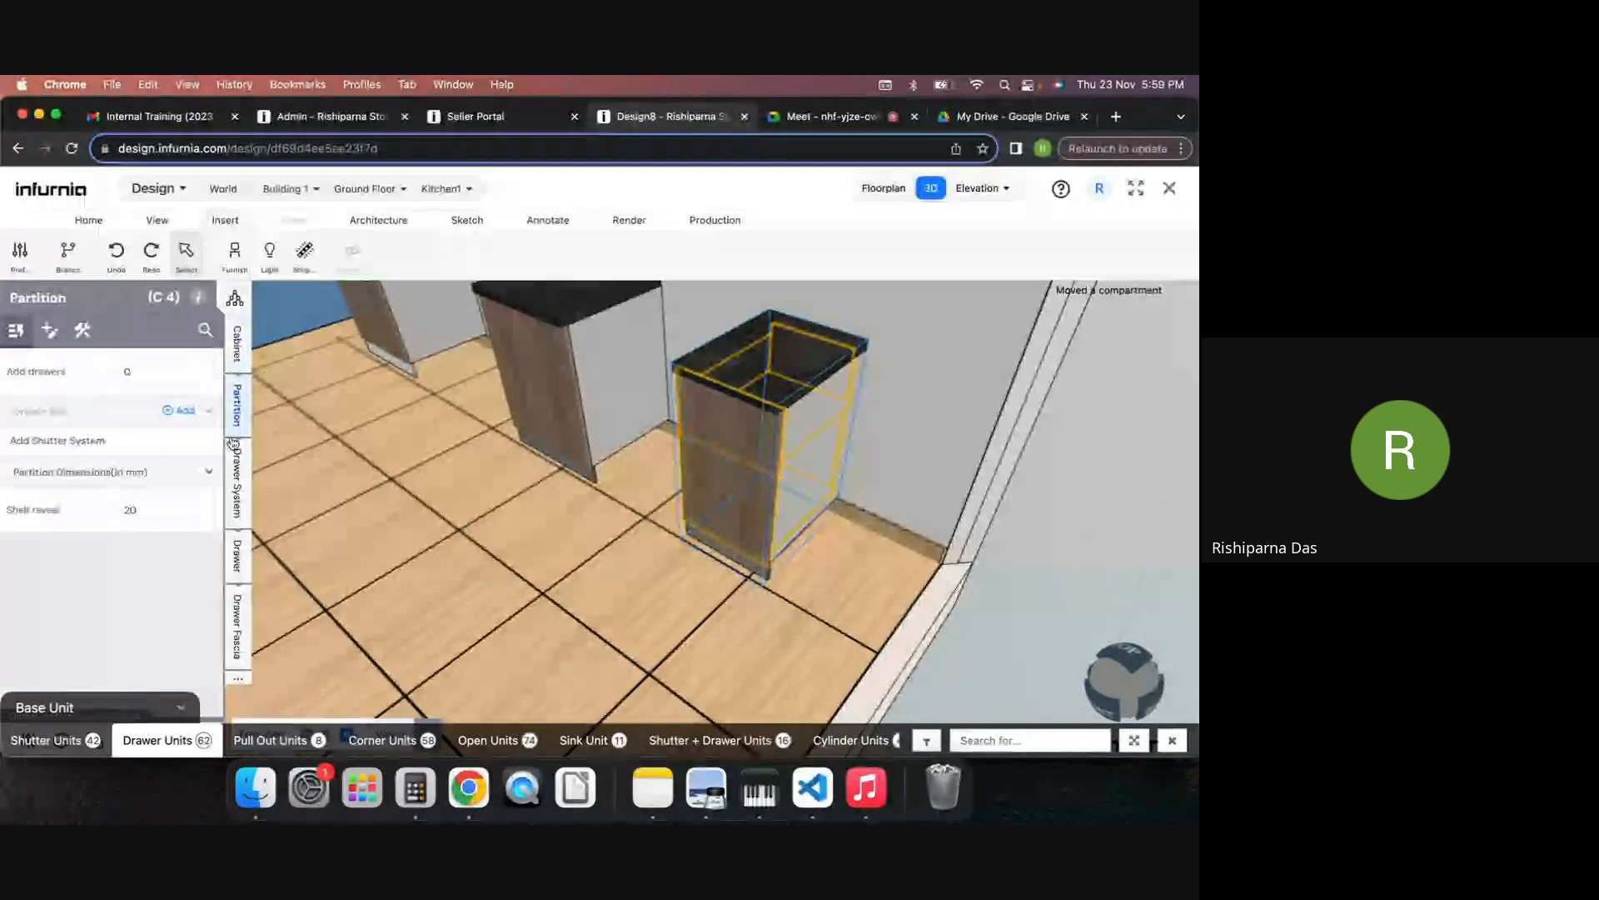
click(235, 454)
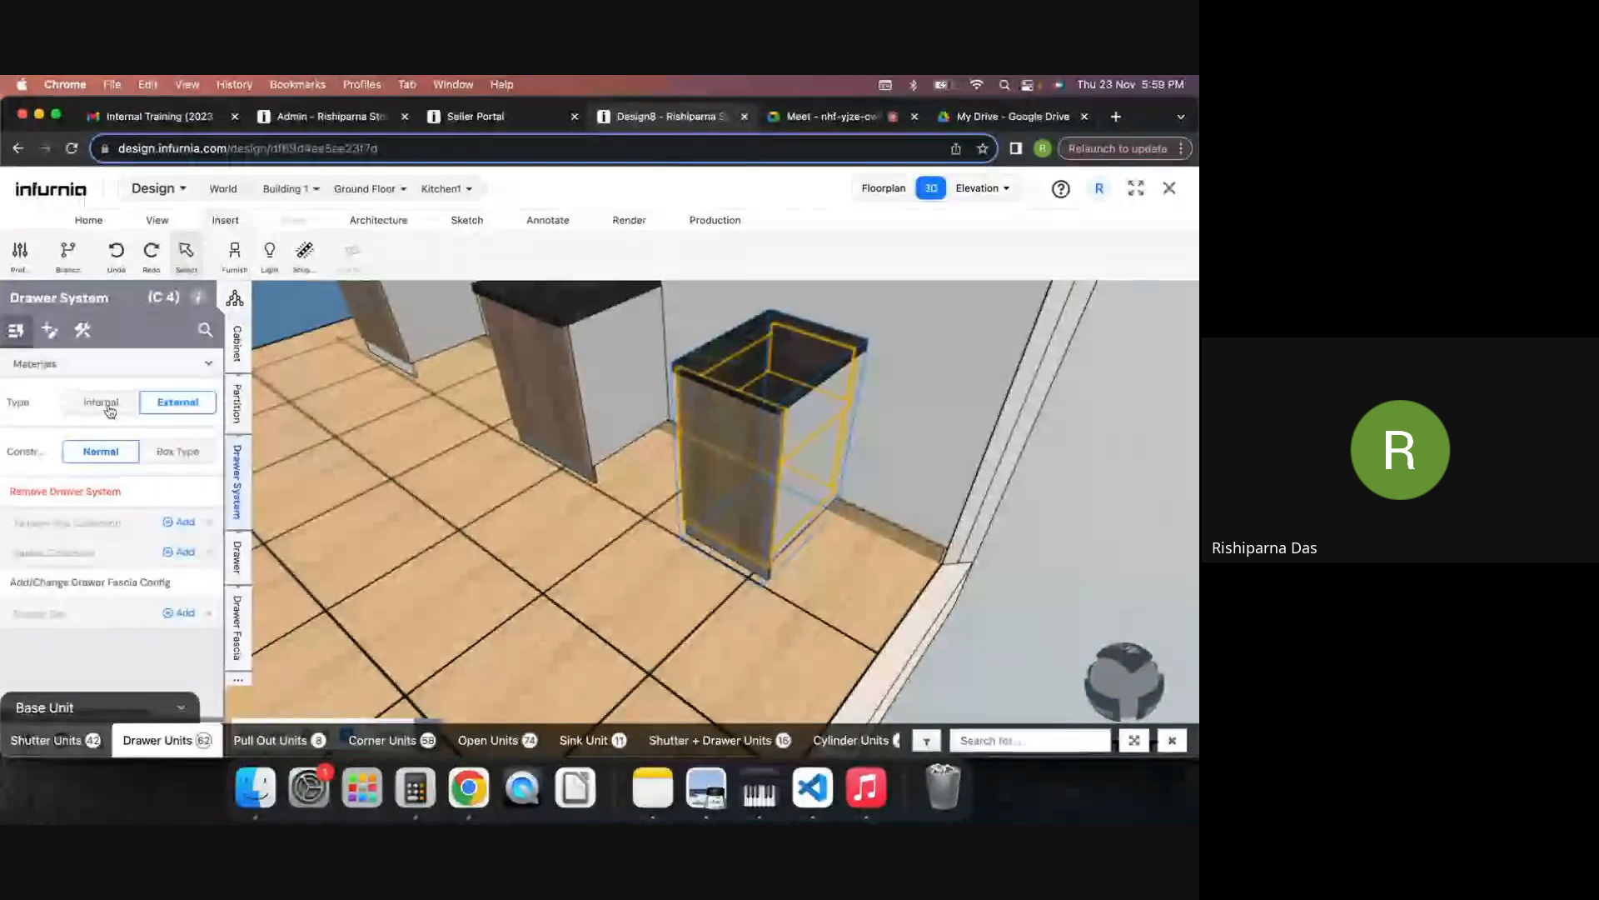
click(50, 333)
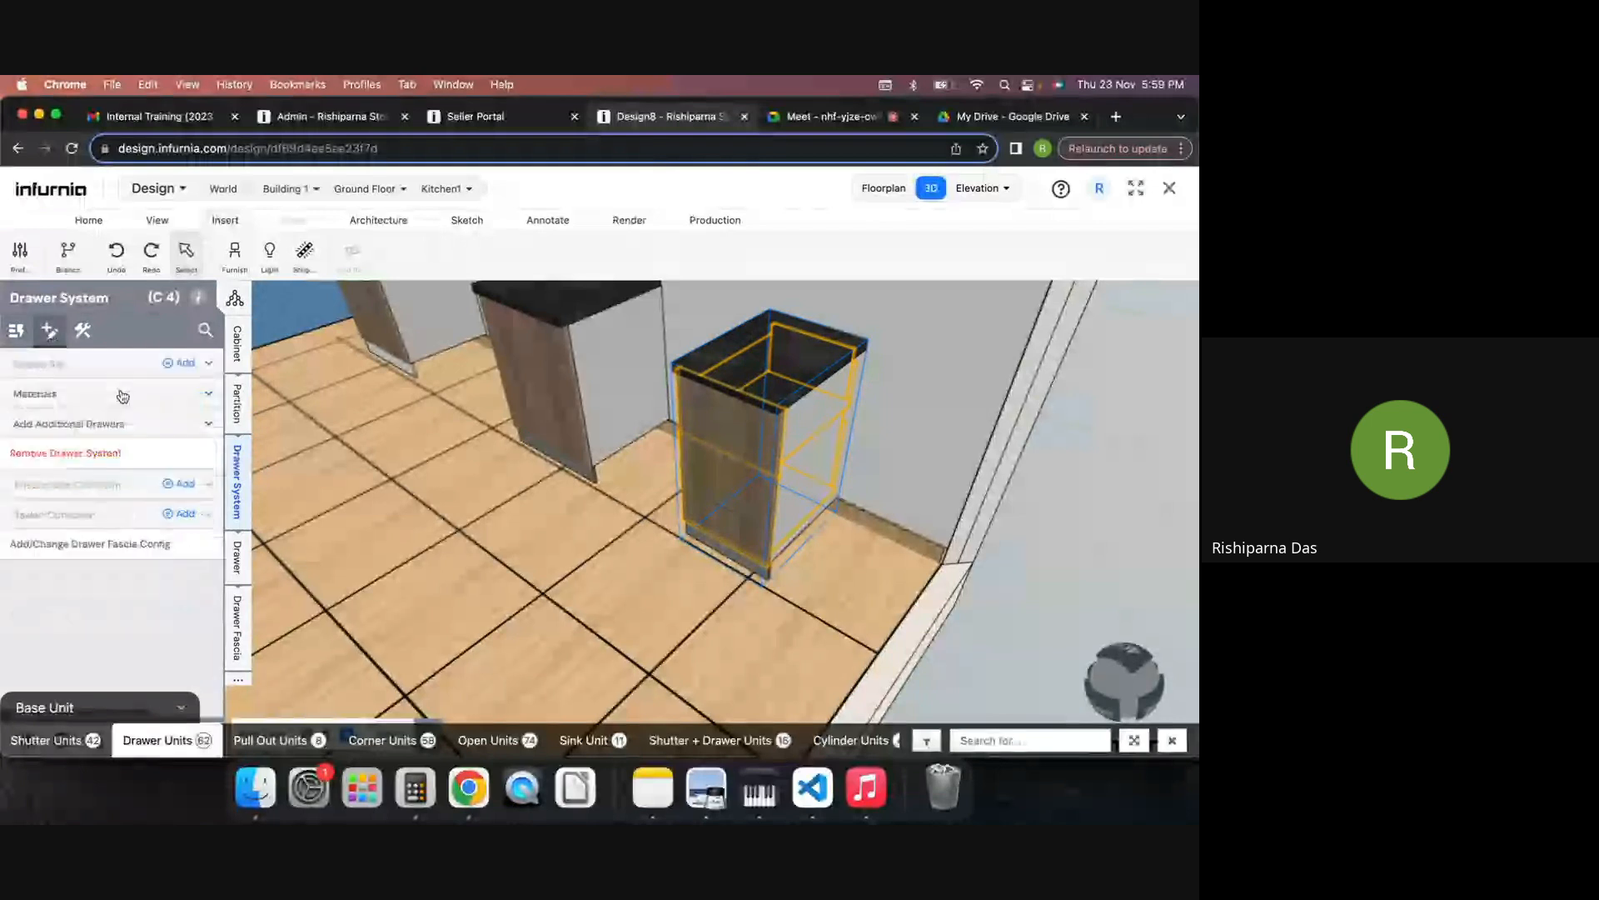
click(95, 333)
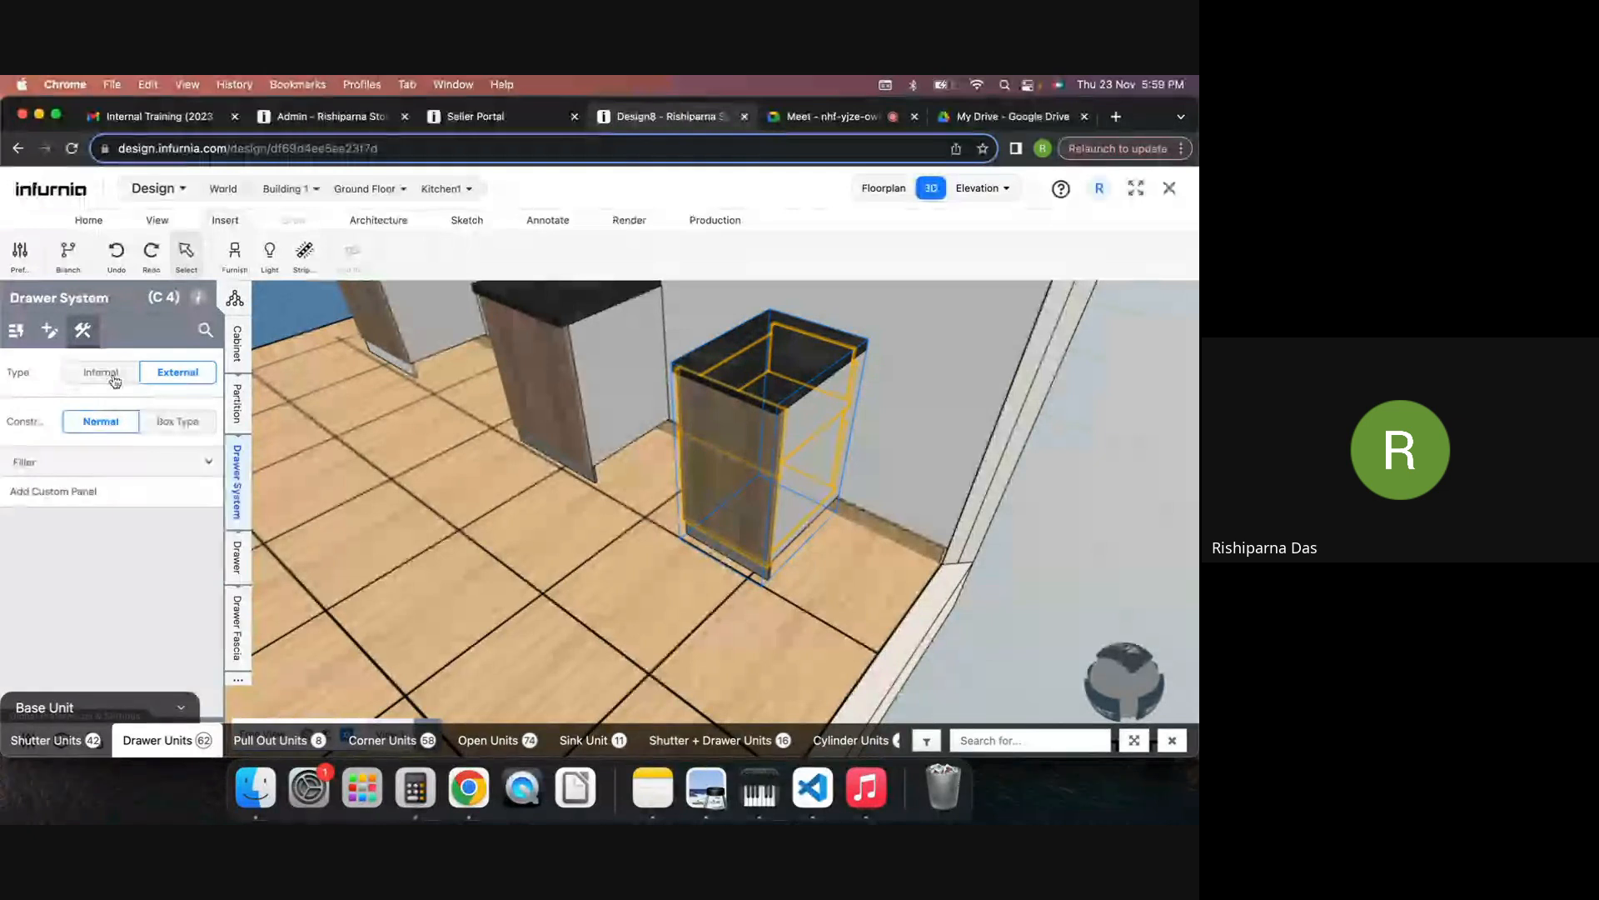
click(115, 381)
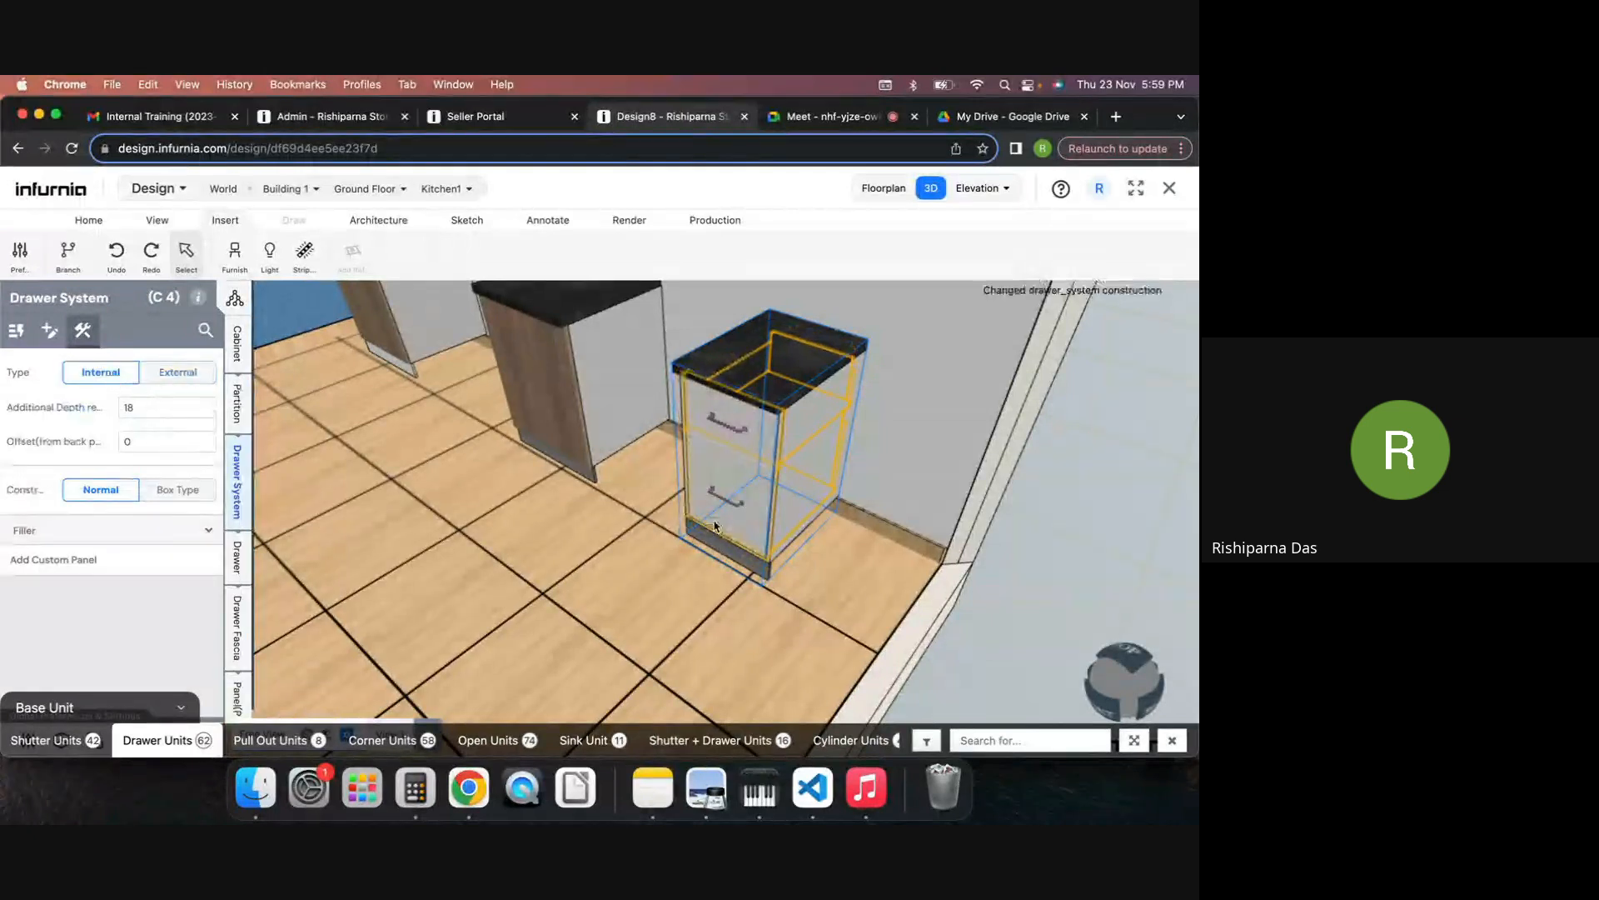
scroll(750, 517, up, 3)
scroll(750, 625, up, 5)
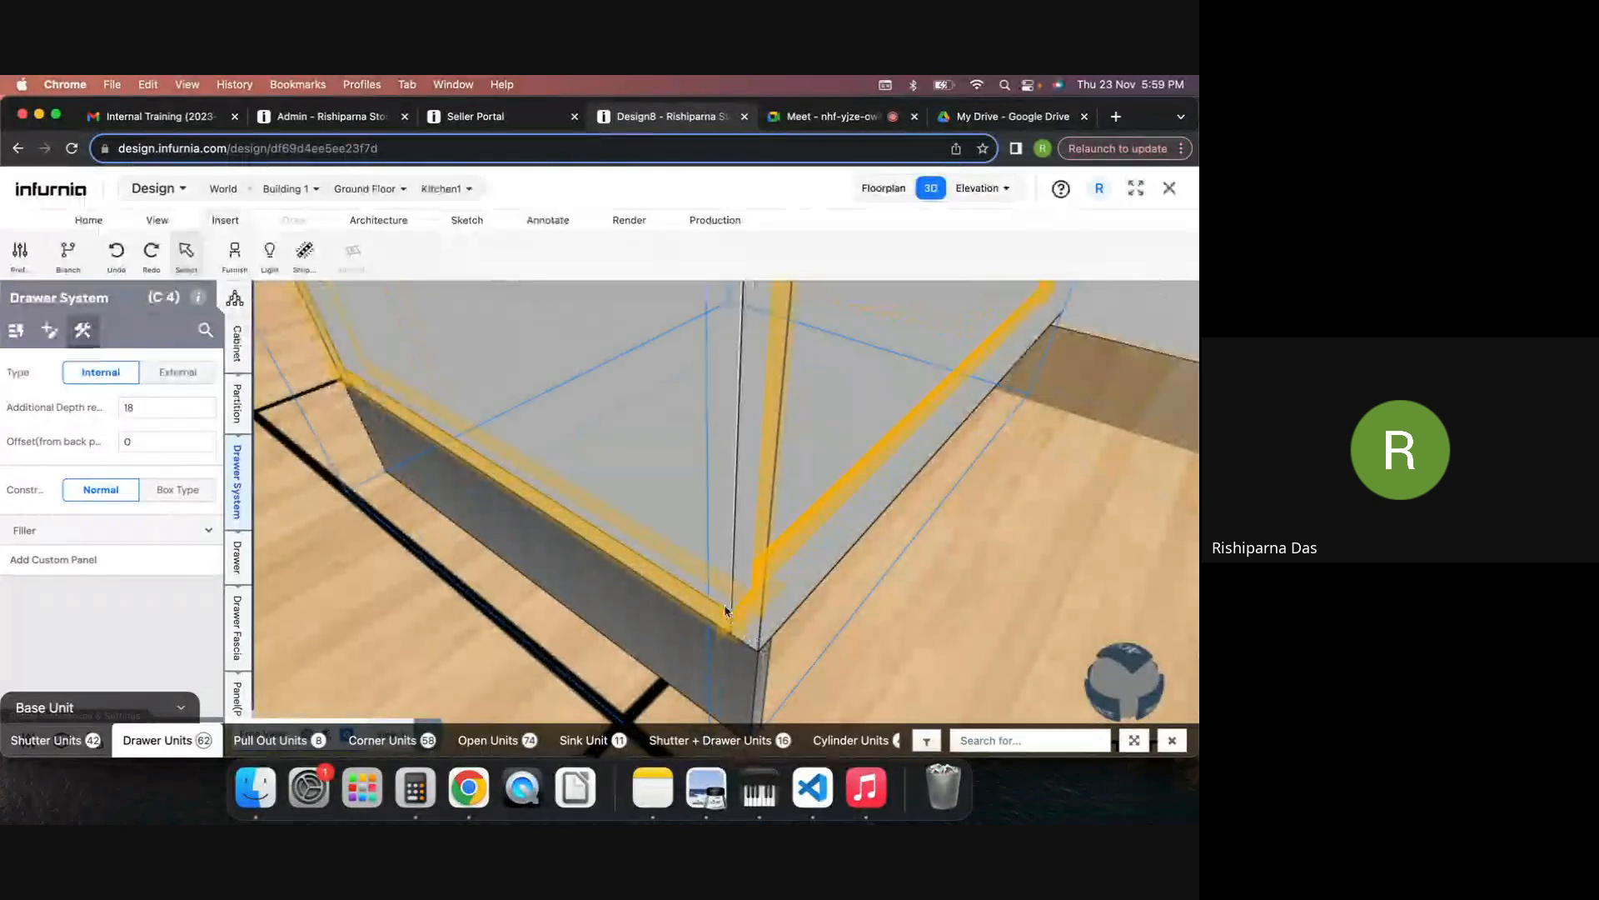
Step: Switch the two-drawer unit's drawer system type to External and back to Internal to compare the fronts
click(178, 372)
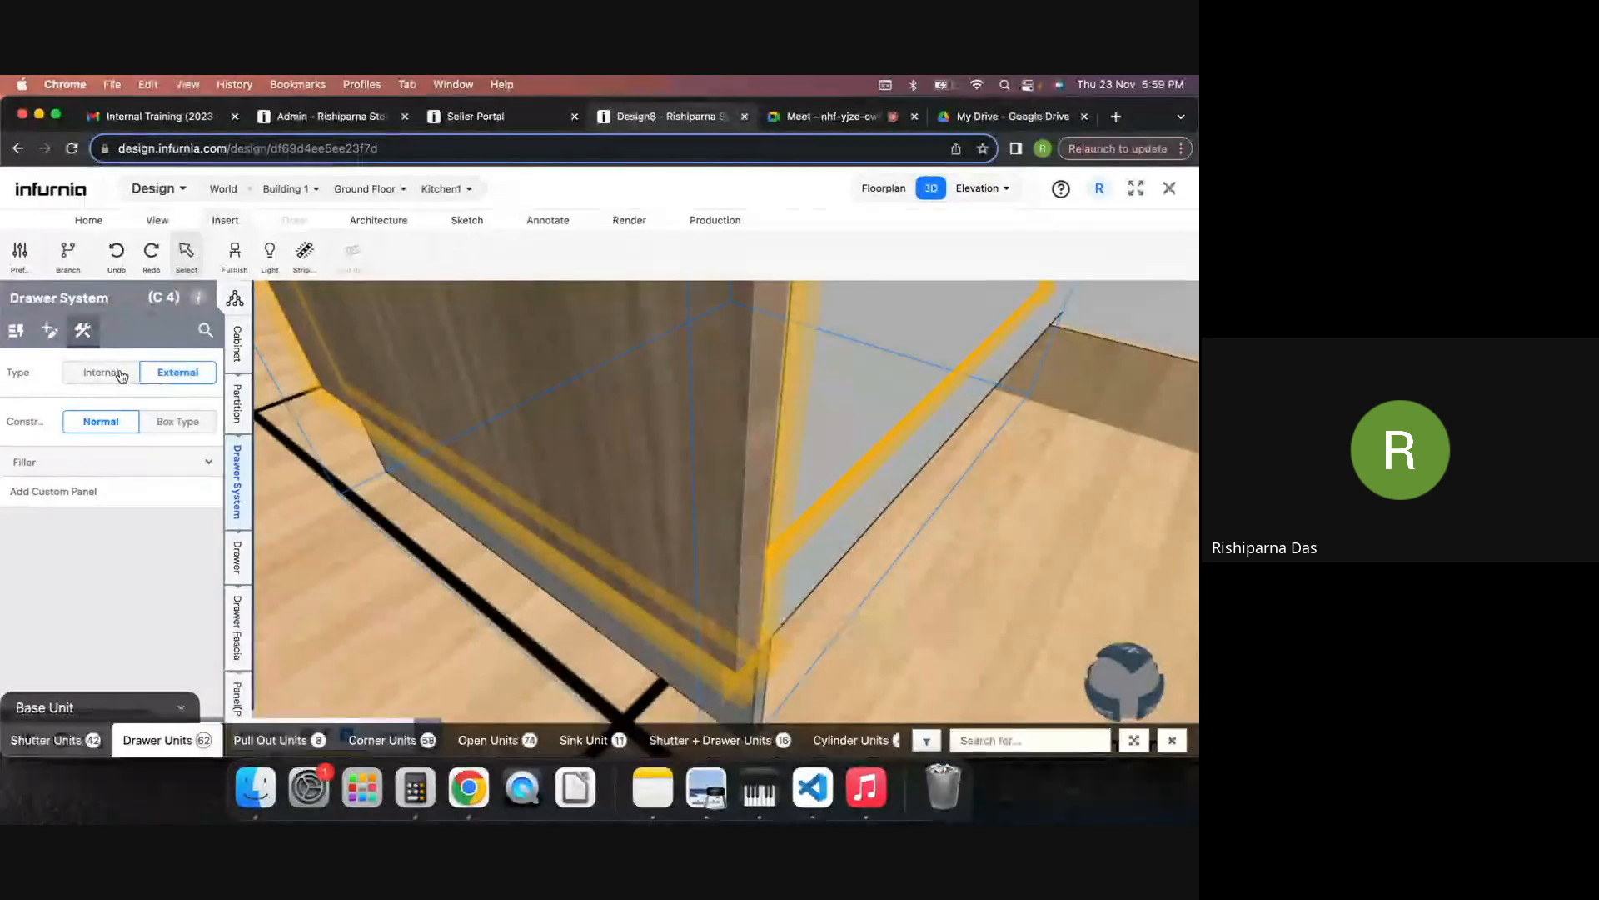
click(101, 372)
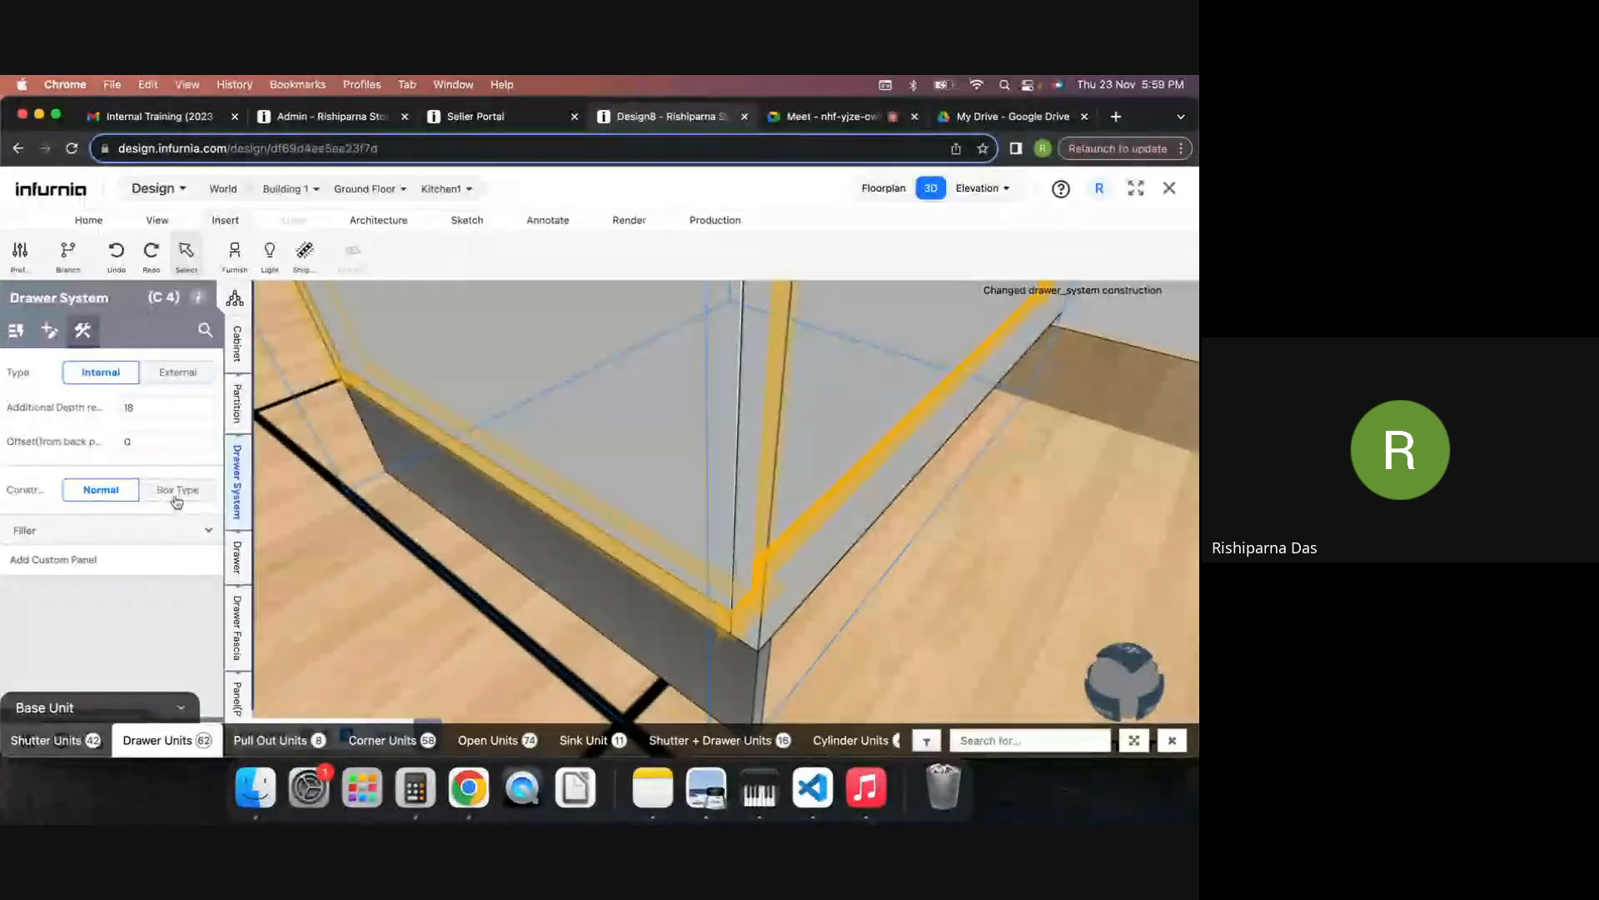
scroll(884, 566, down, 5)
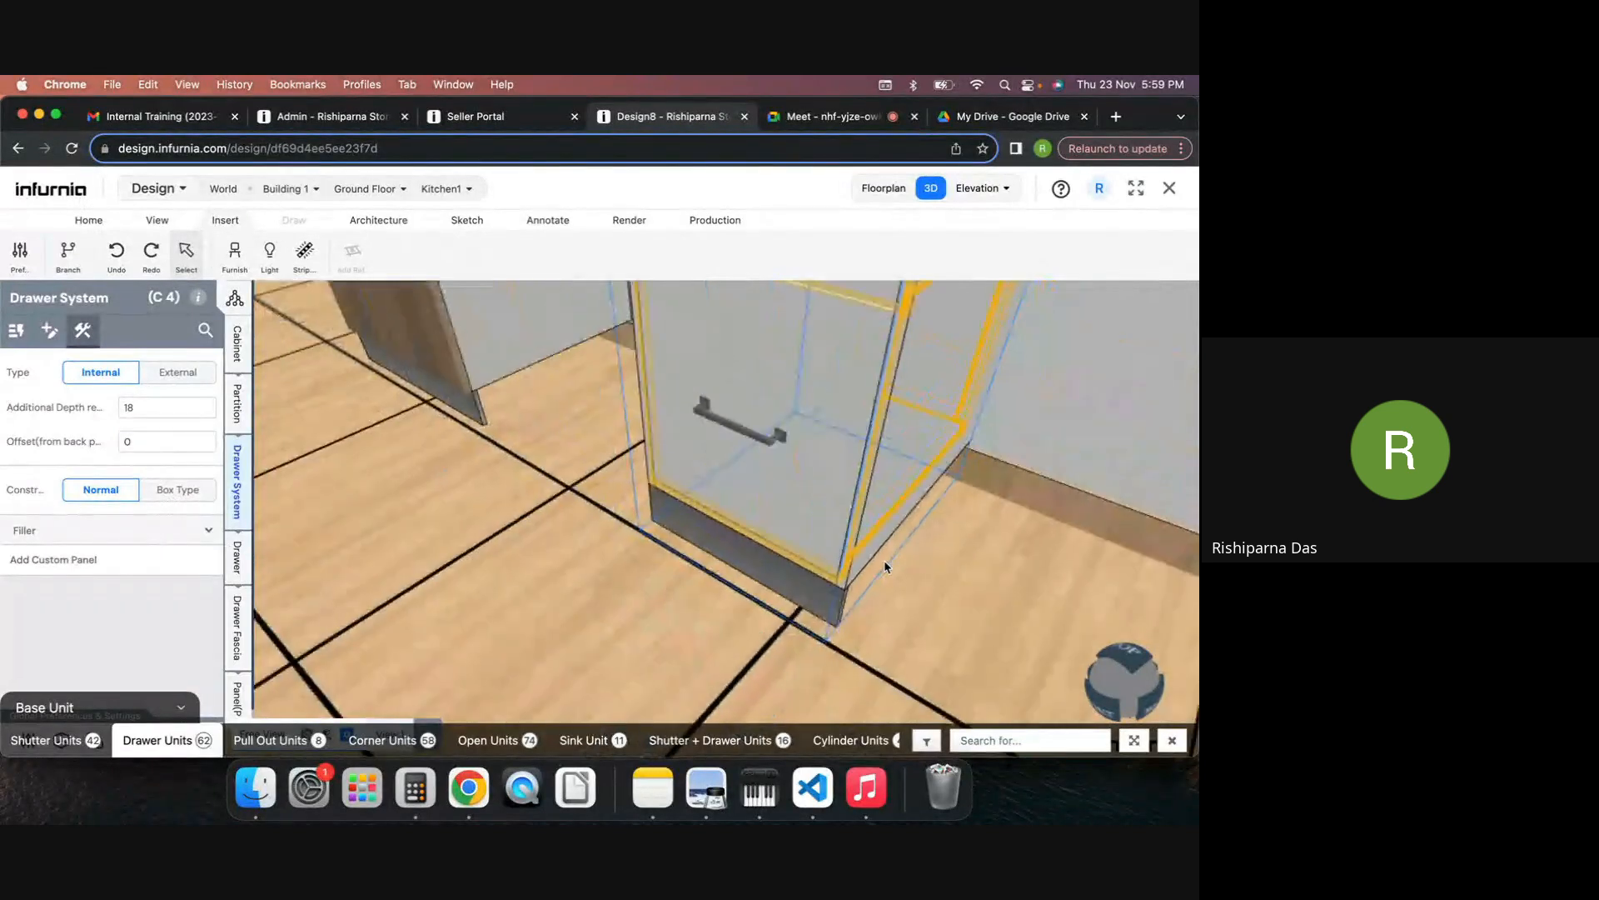
scroll(704, 430, up, 2)
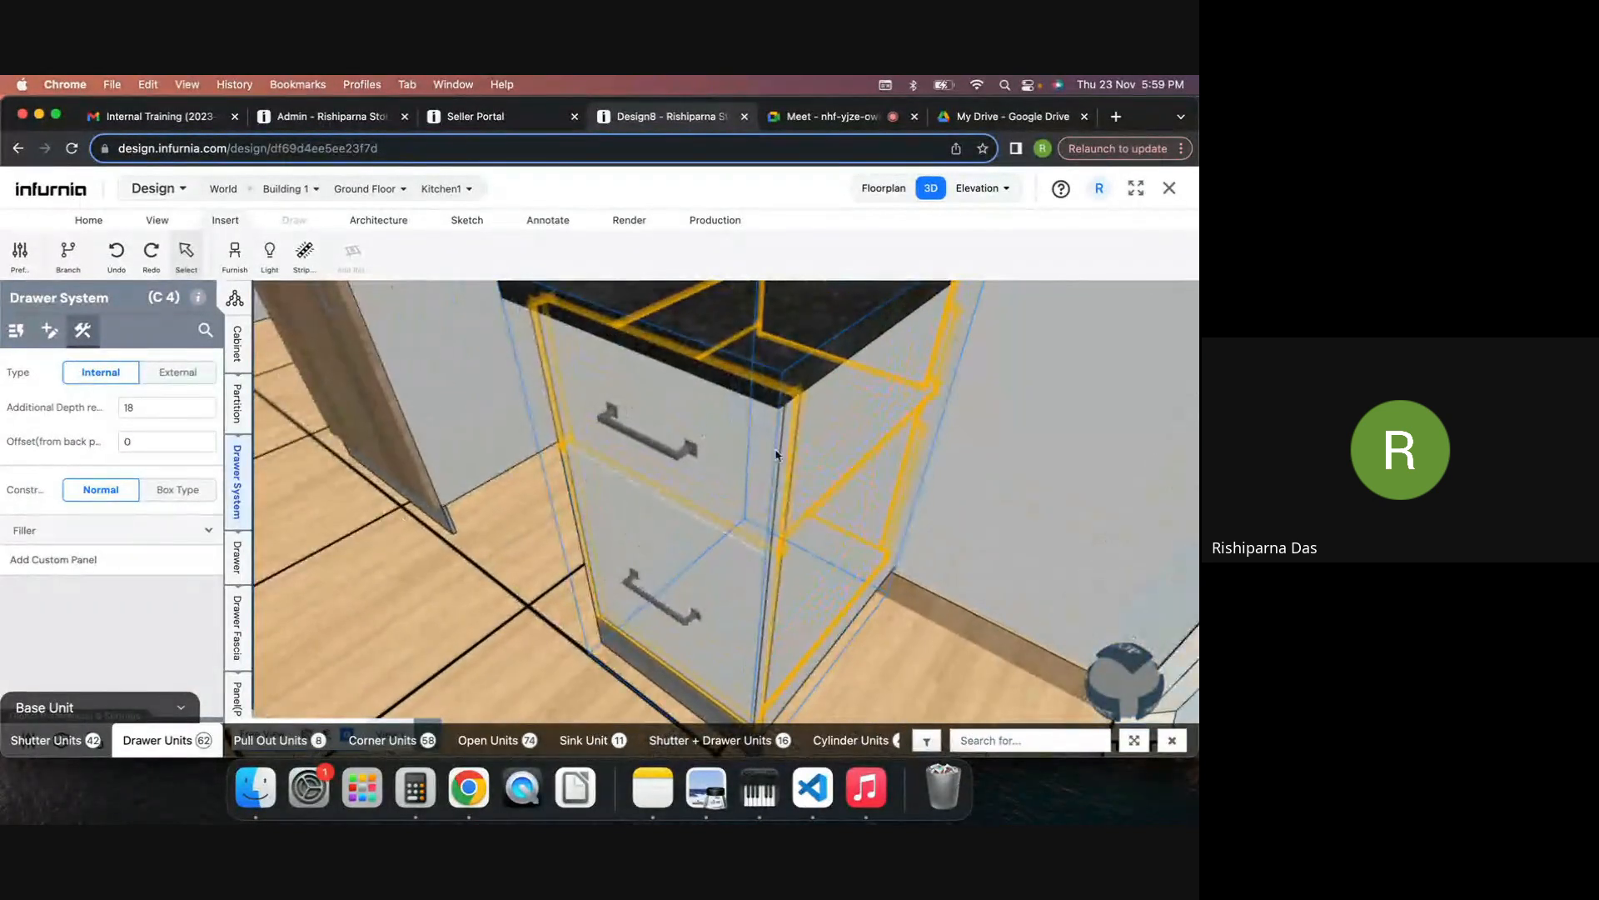
Step: Enable the left and right fillers on the two-drawer unit's internal drawer system
click(58, 533)
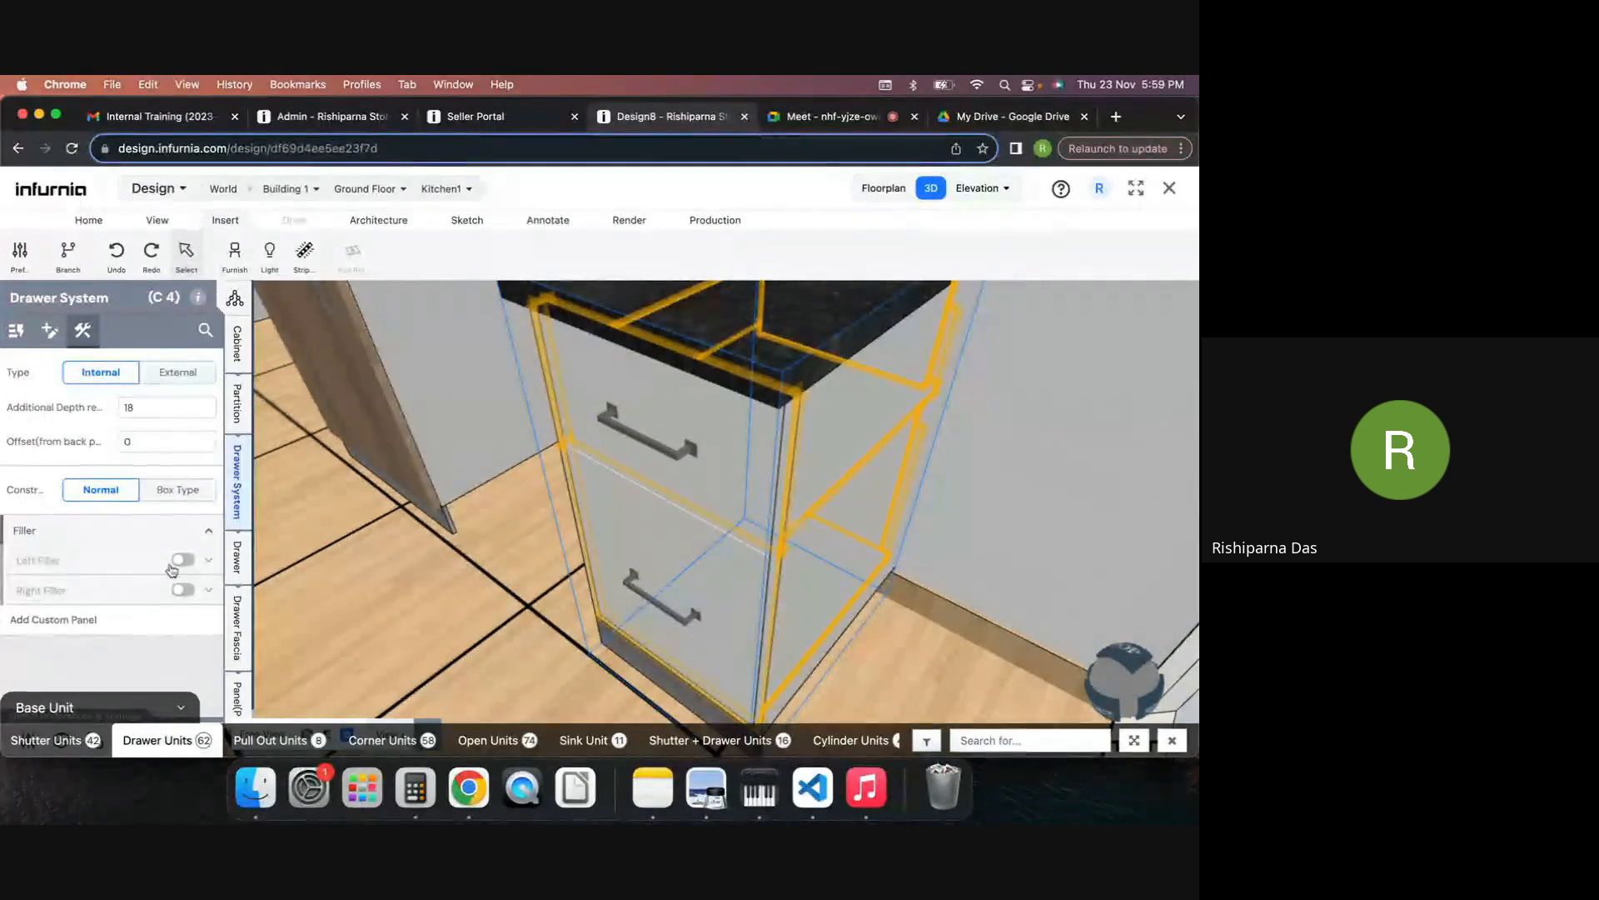
click(188, 563)
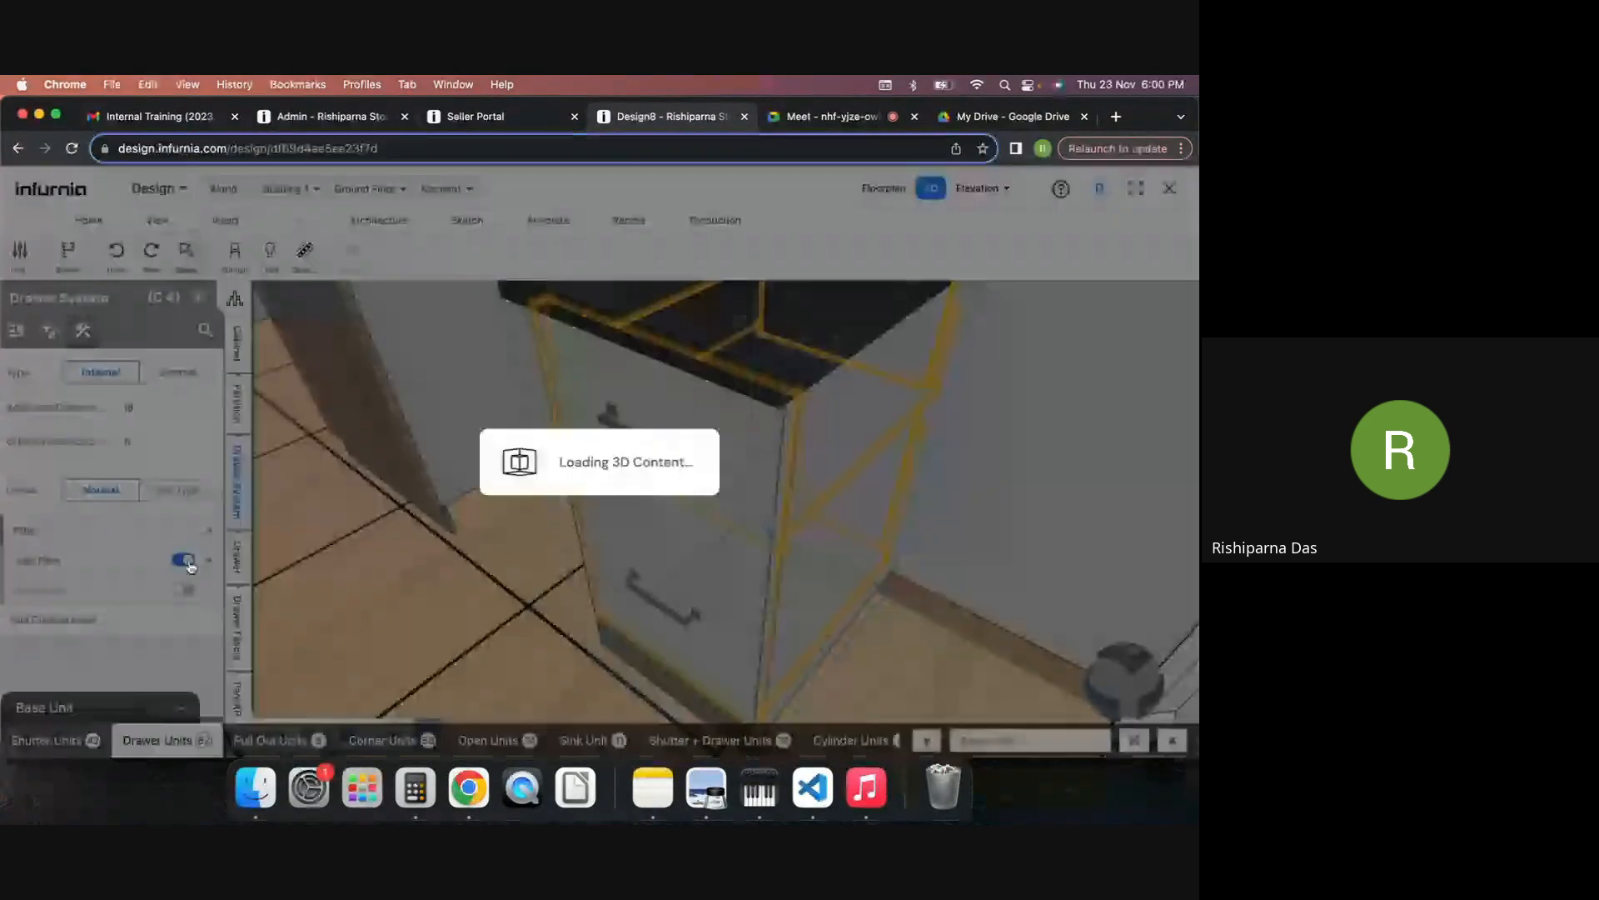
click(184, 590)
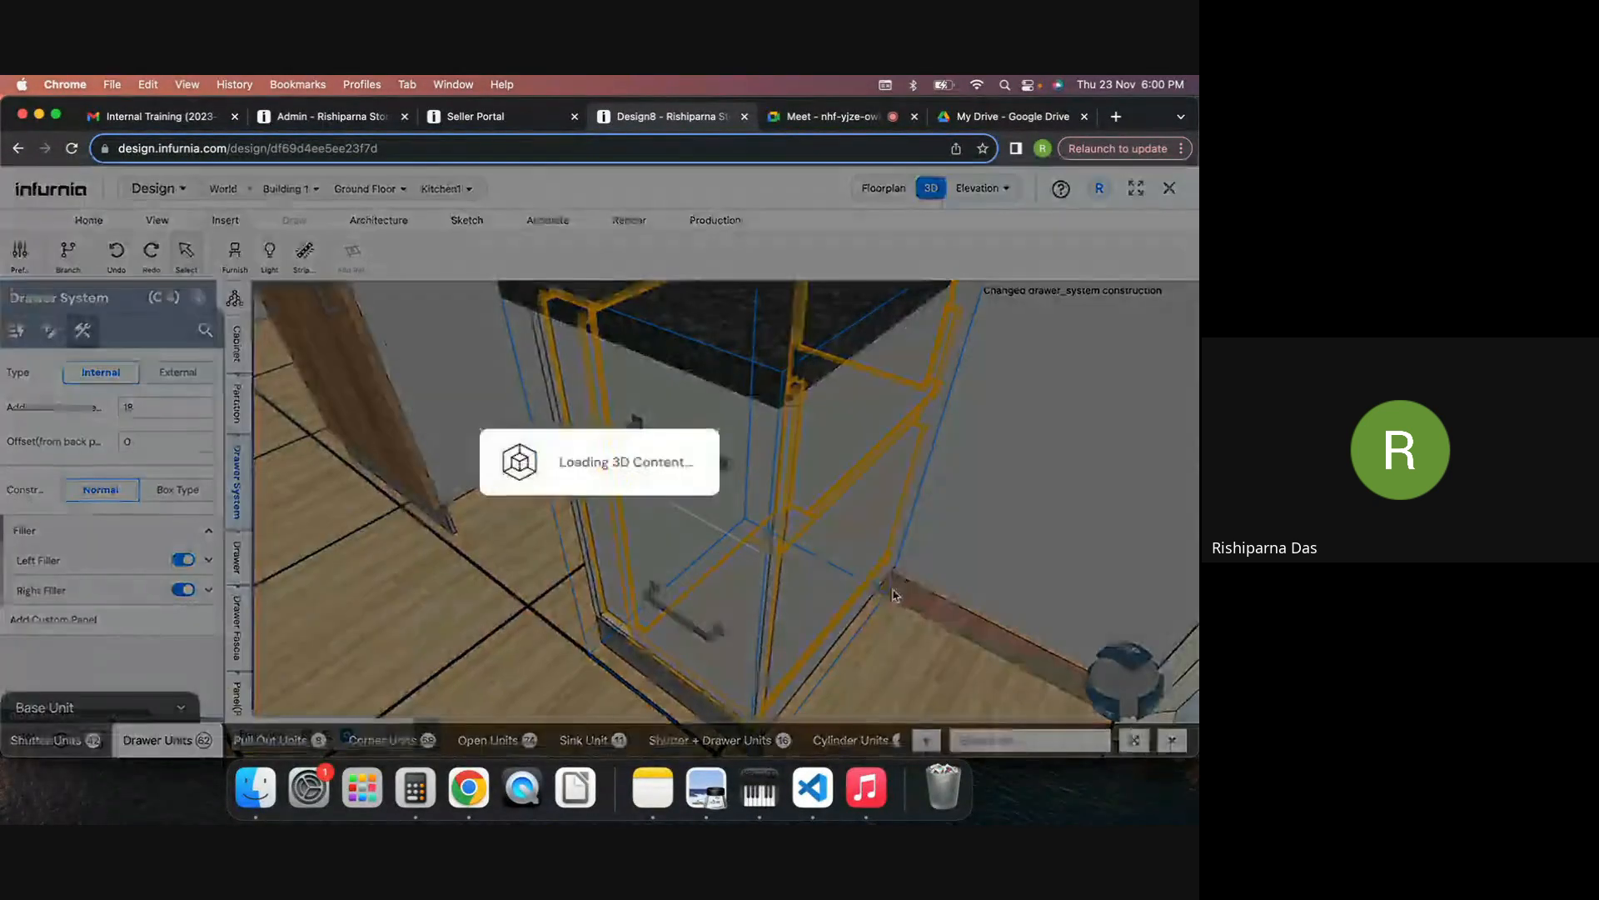
drag(849, 608, 1015, 564)
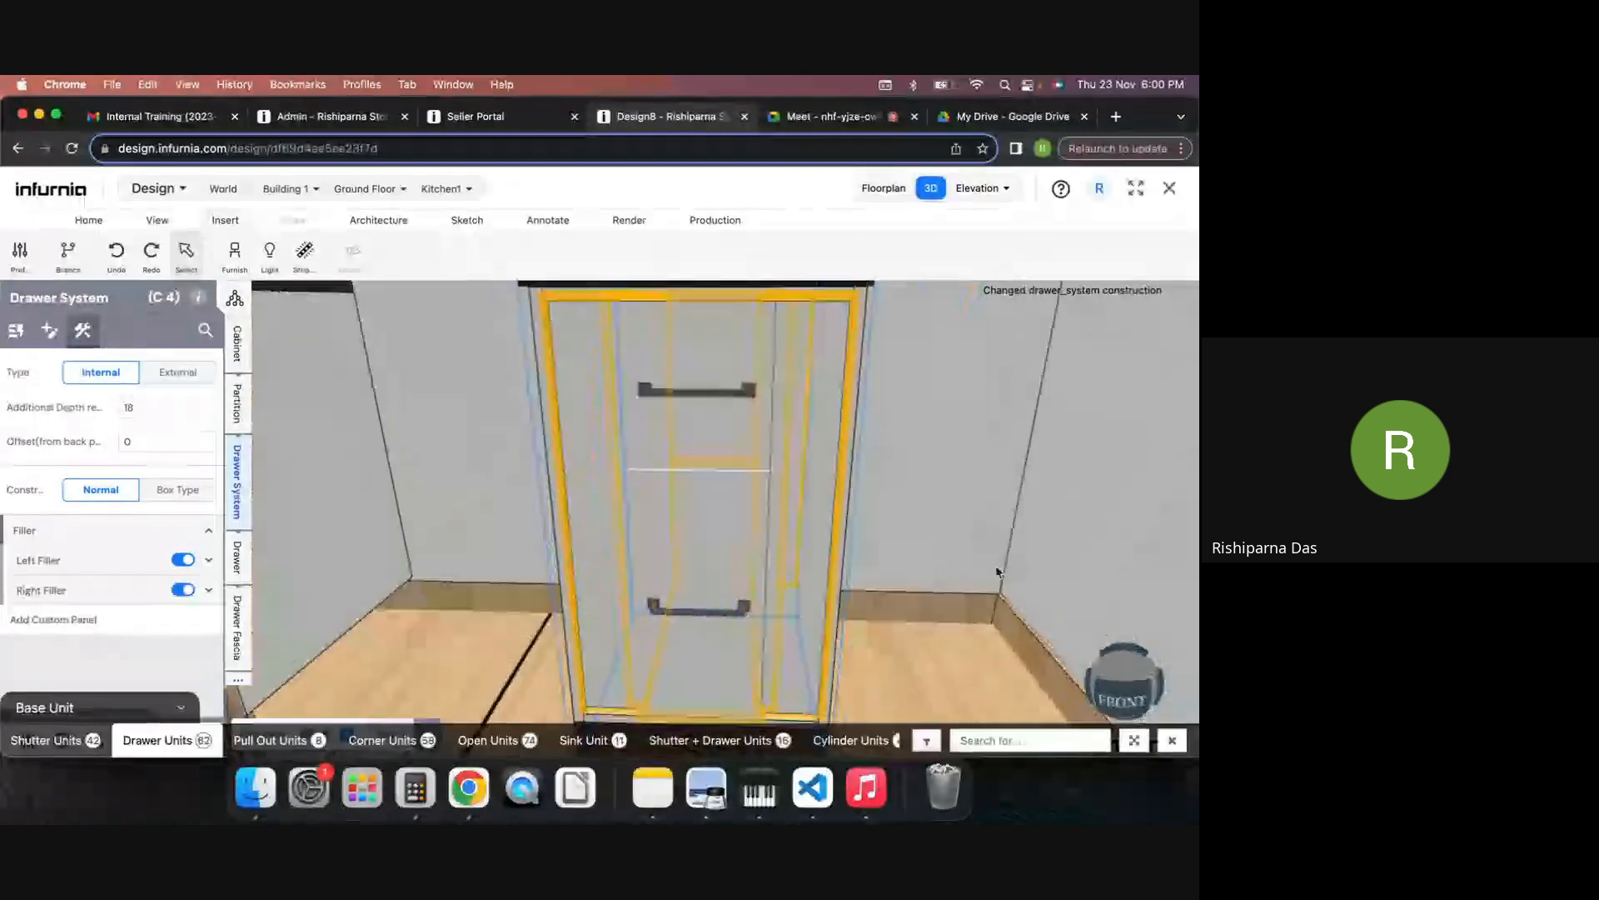
Step: Set the drawer system's left filler width to 20 mm
click(208, 559)
scroll(104, 644, down, 2)
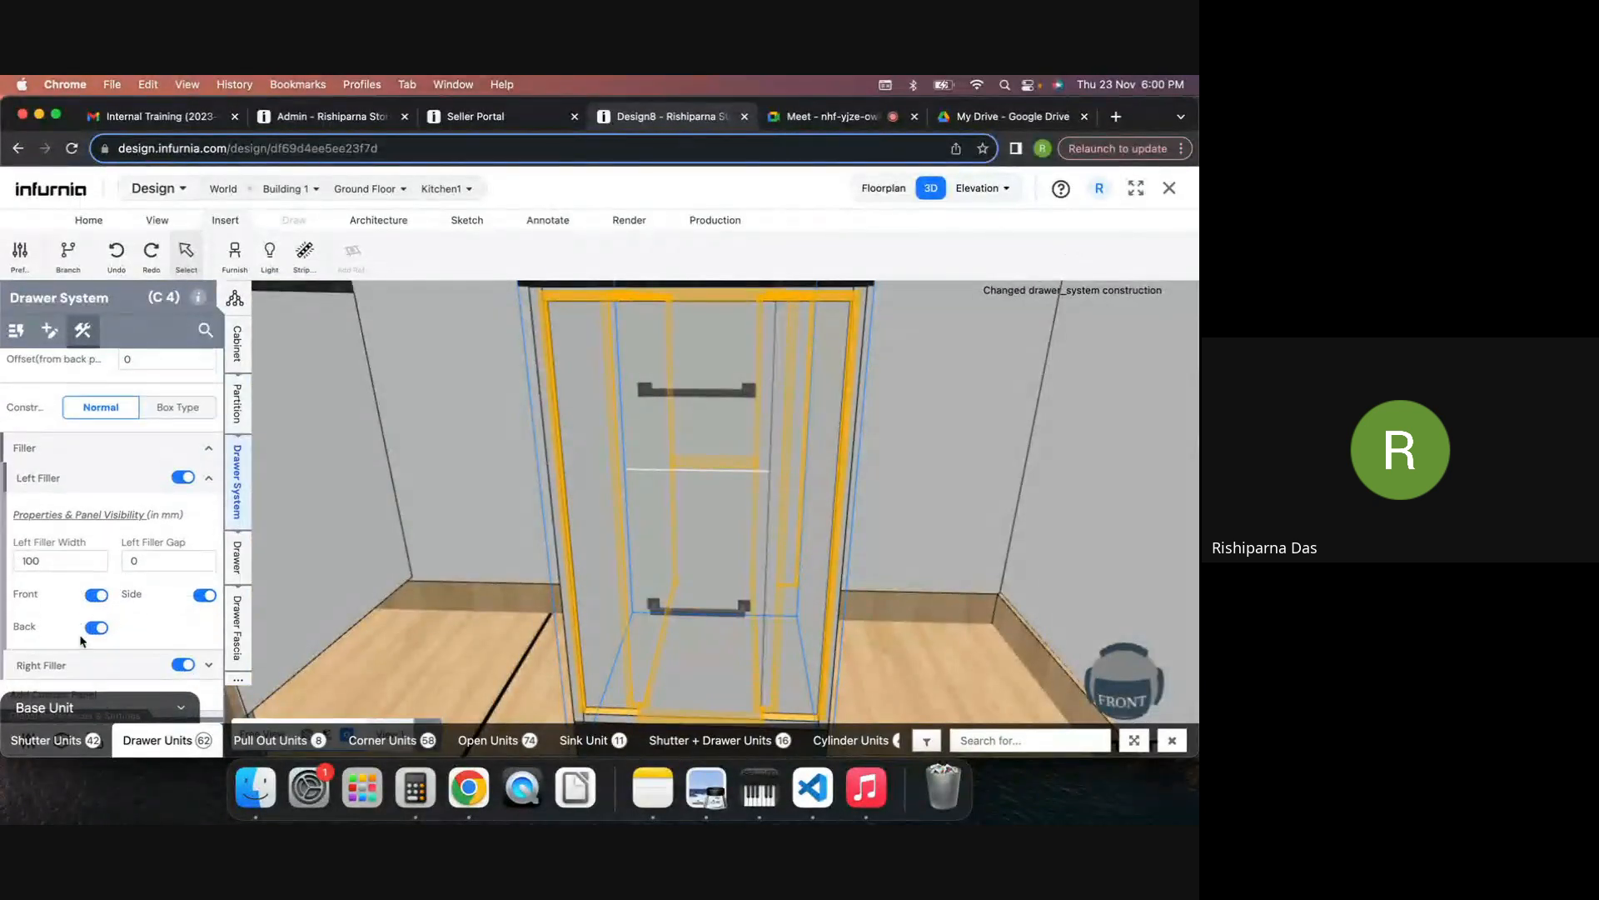
double_click(32, 560)
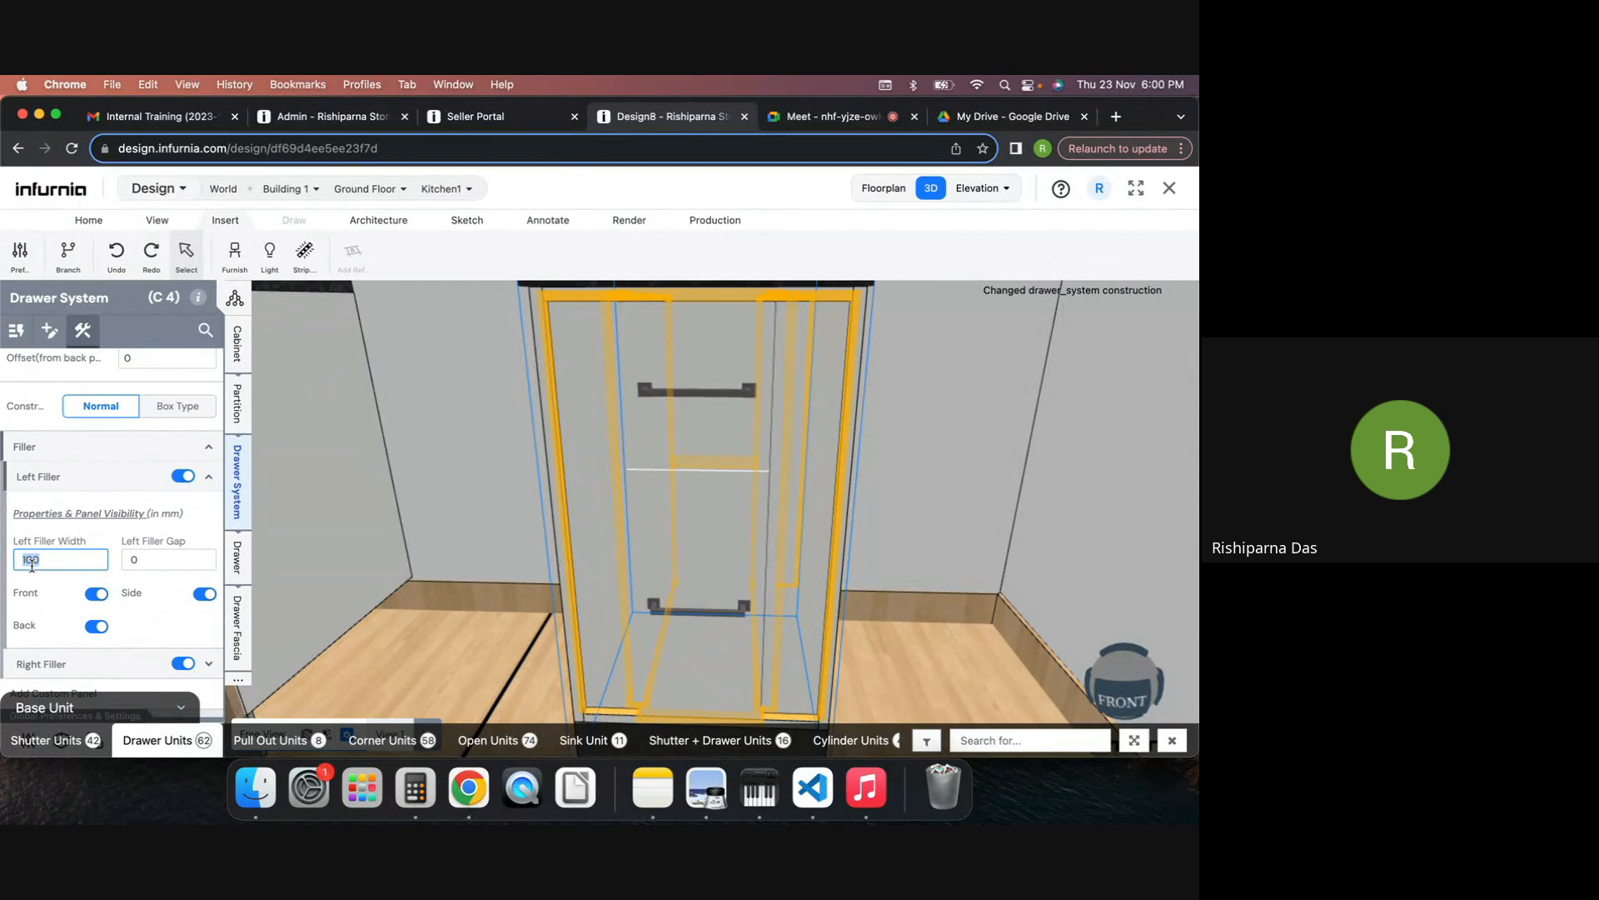
text(20)
key(Return)
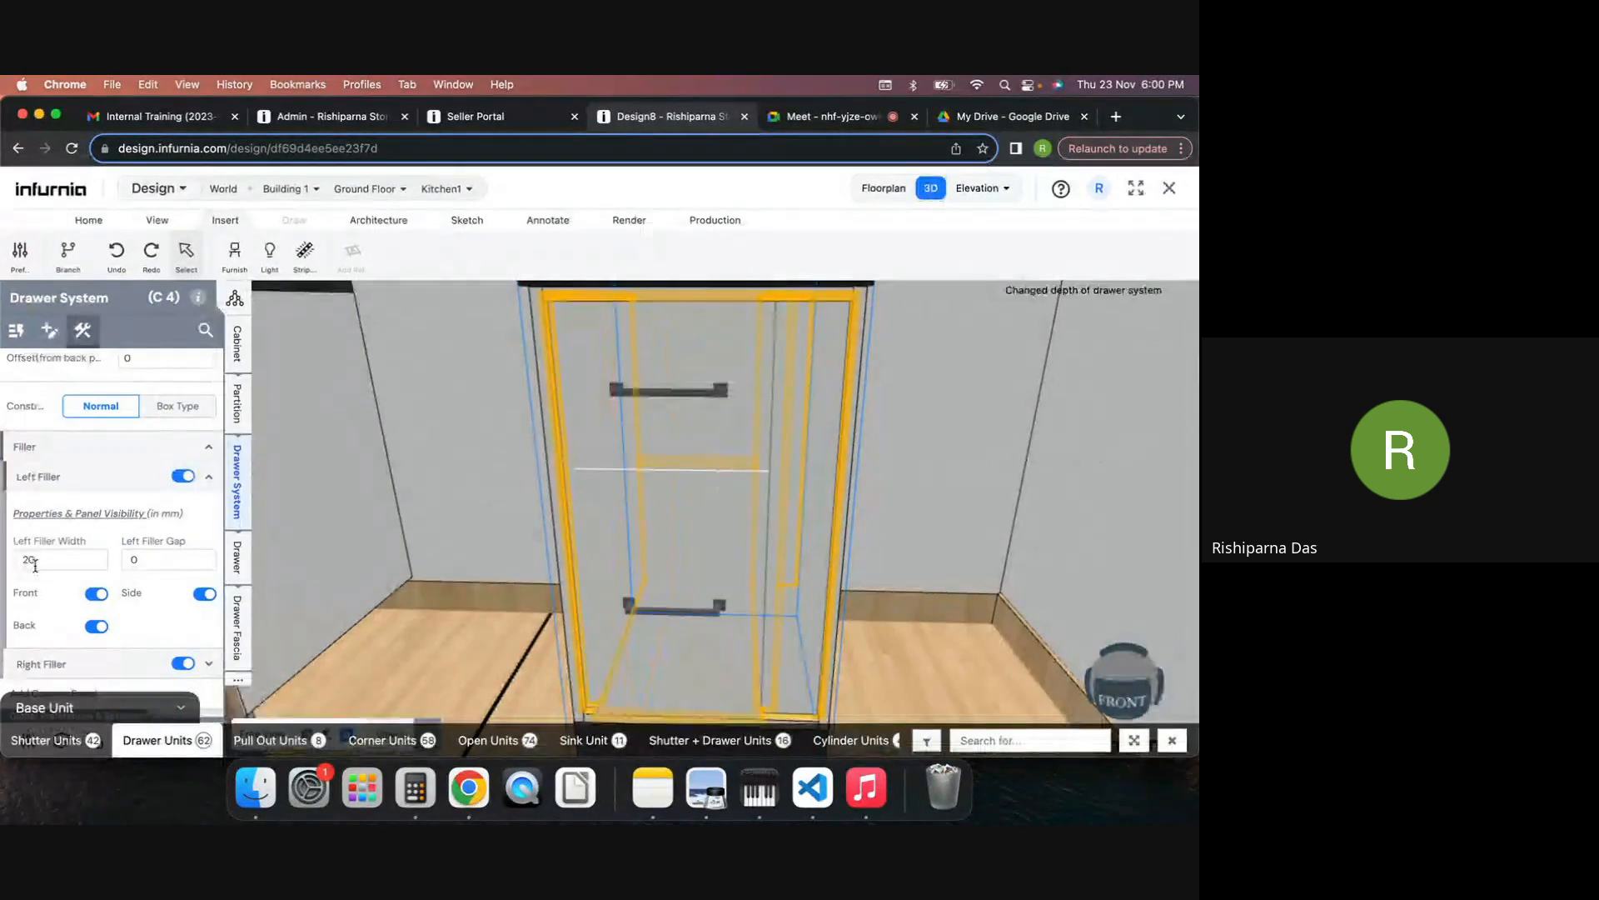
Step: Set the drawer system's right filler width to 20 mm and deselect the unit to inspect its front
click(103, 658)
scroll(102, 657, down, 2)
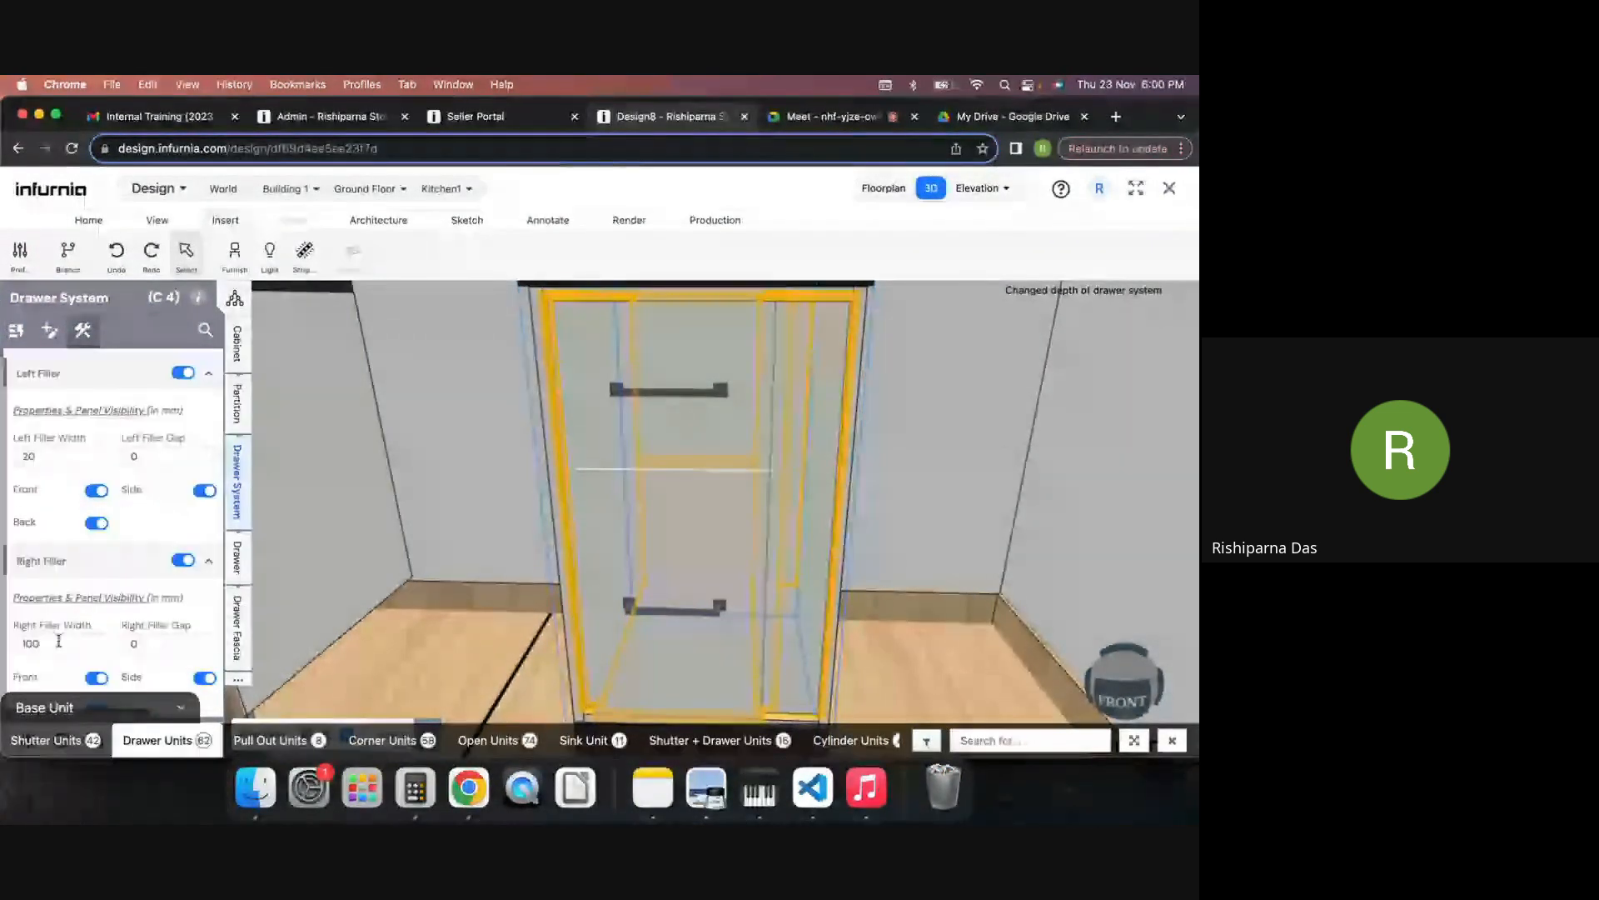
double_click(59, 641)
text(20)
key(Return)
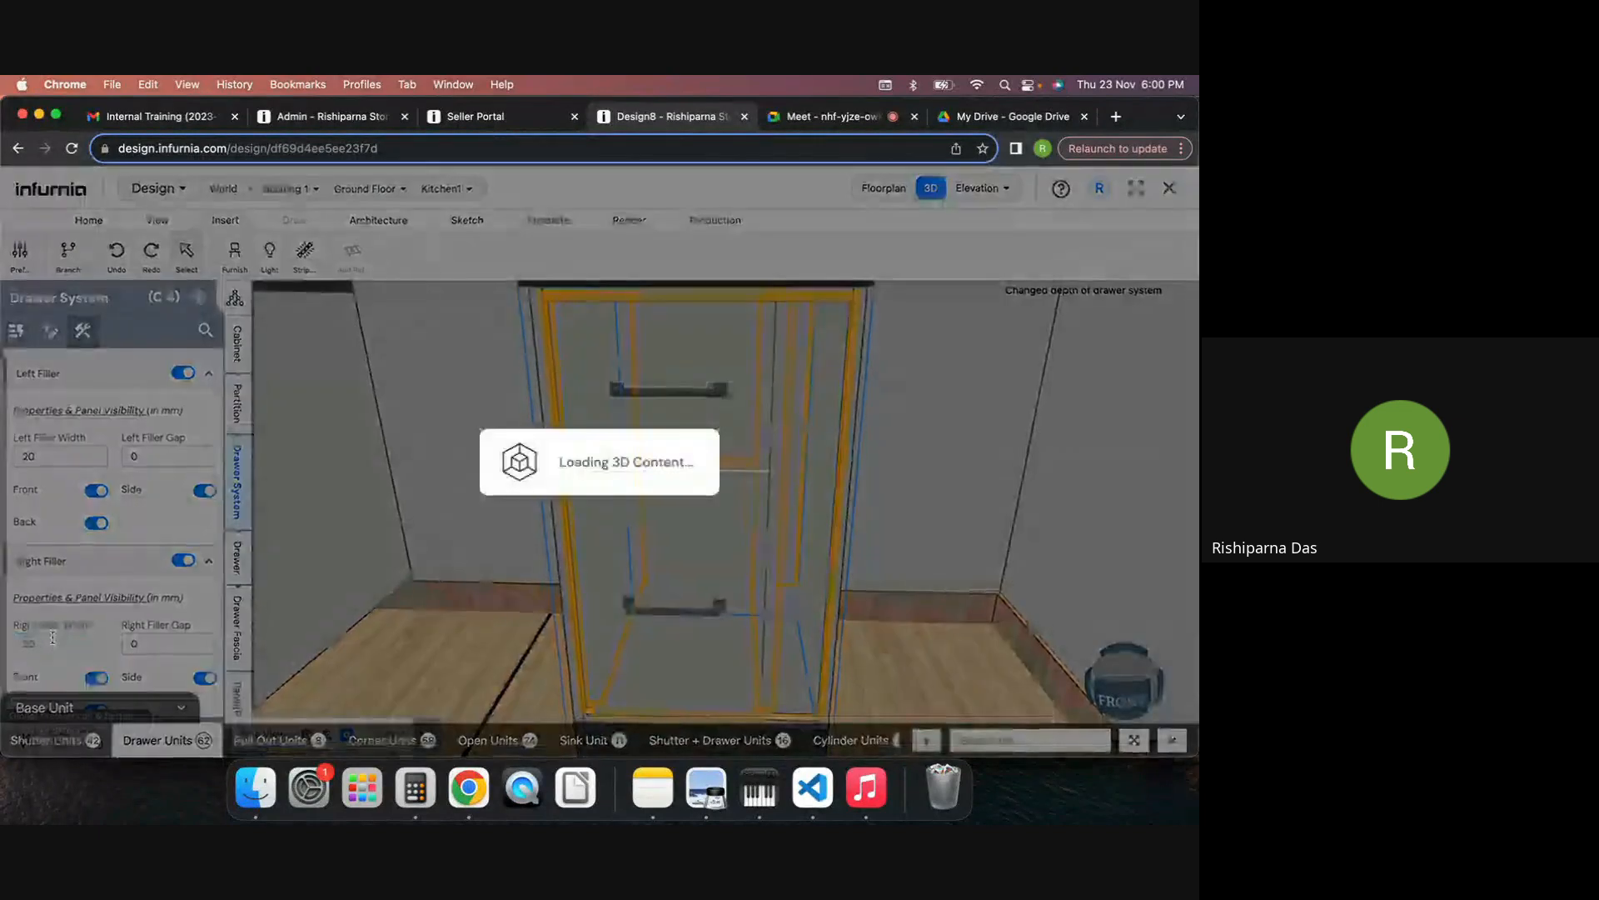
click(902, 478)
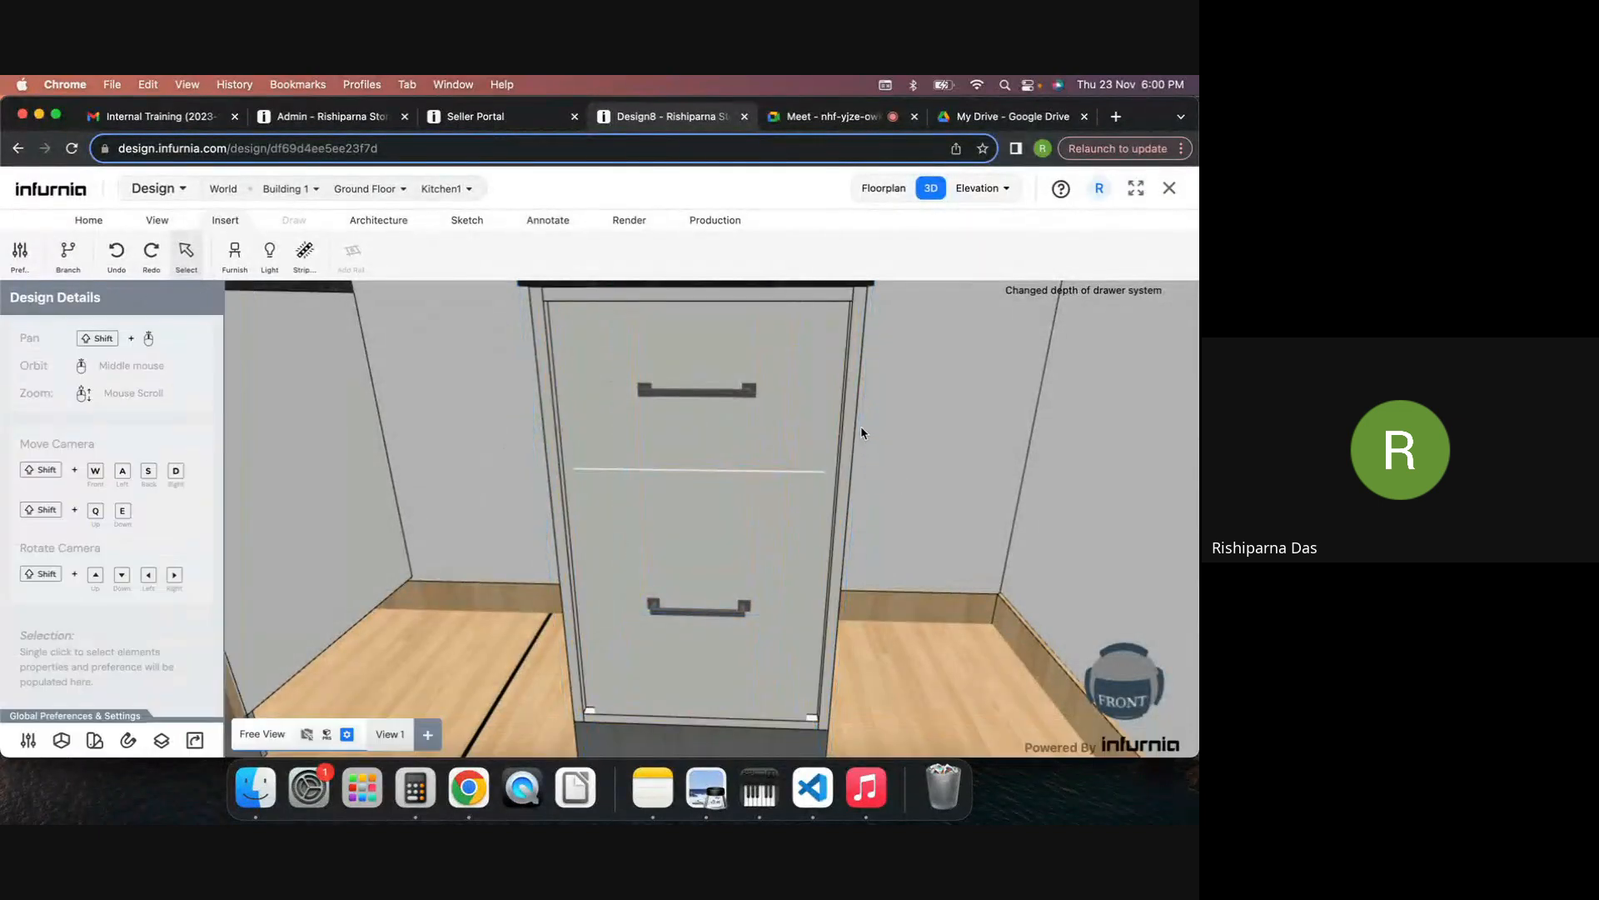
scroll(605, 365, up, 5)
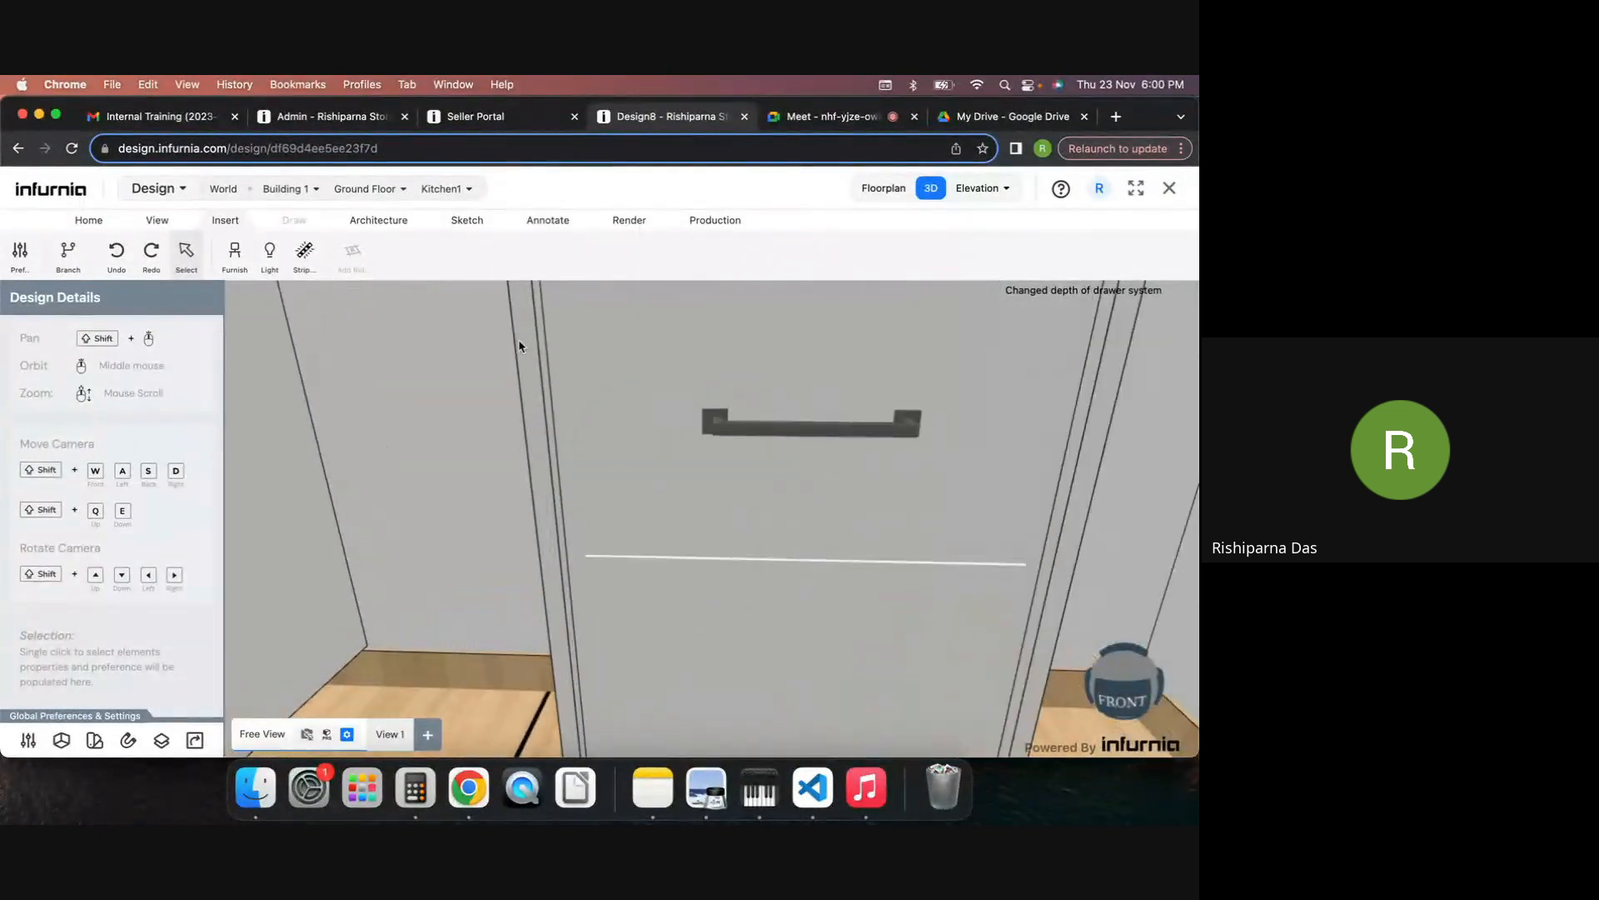
Step: Reselect the two-drawer unit's drawer system and set its left filler width to 50 mm
click(601, 363)
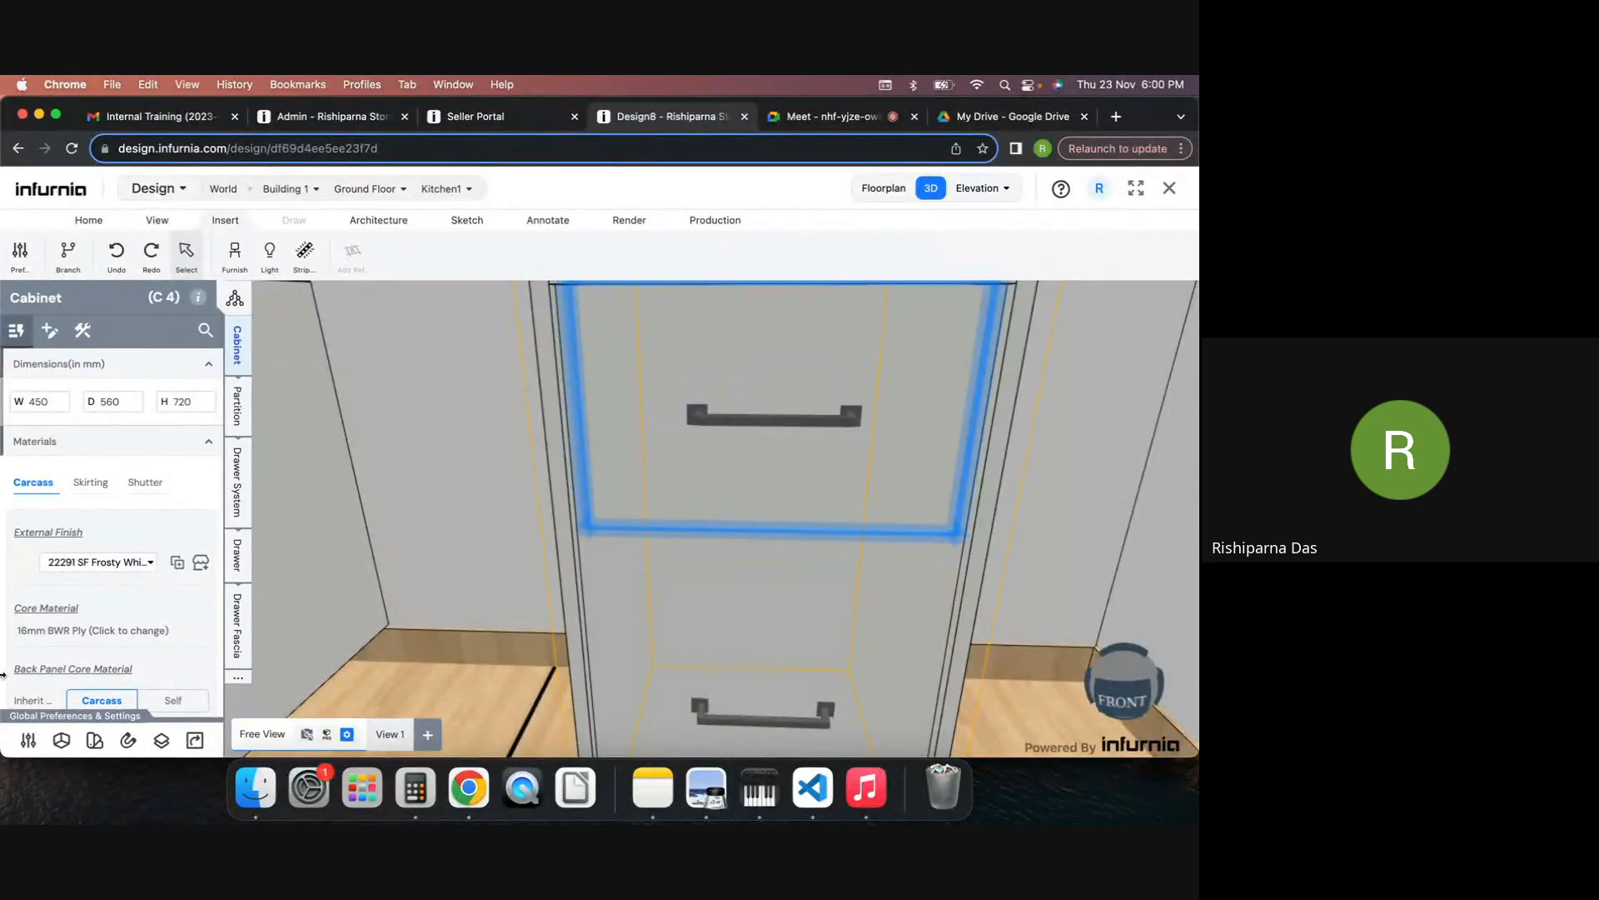
click(237, 483)
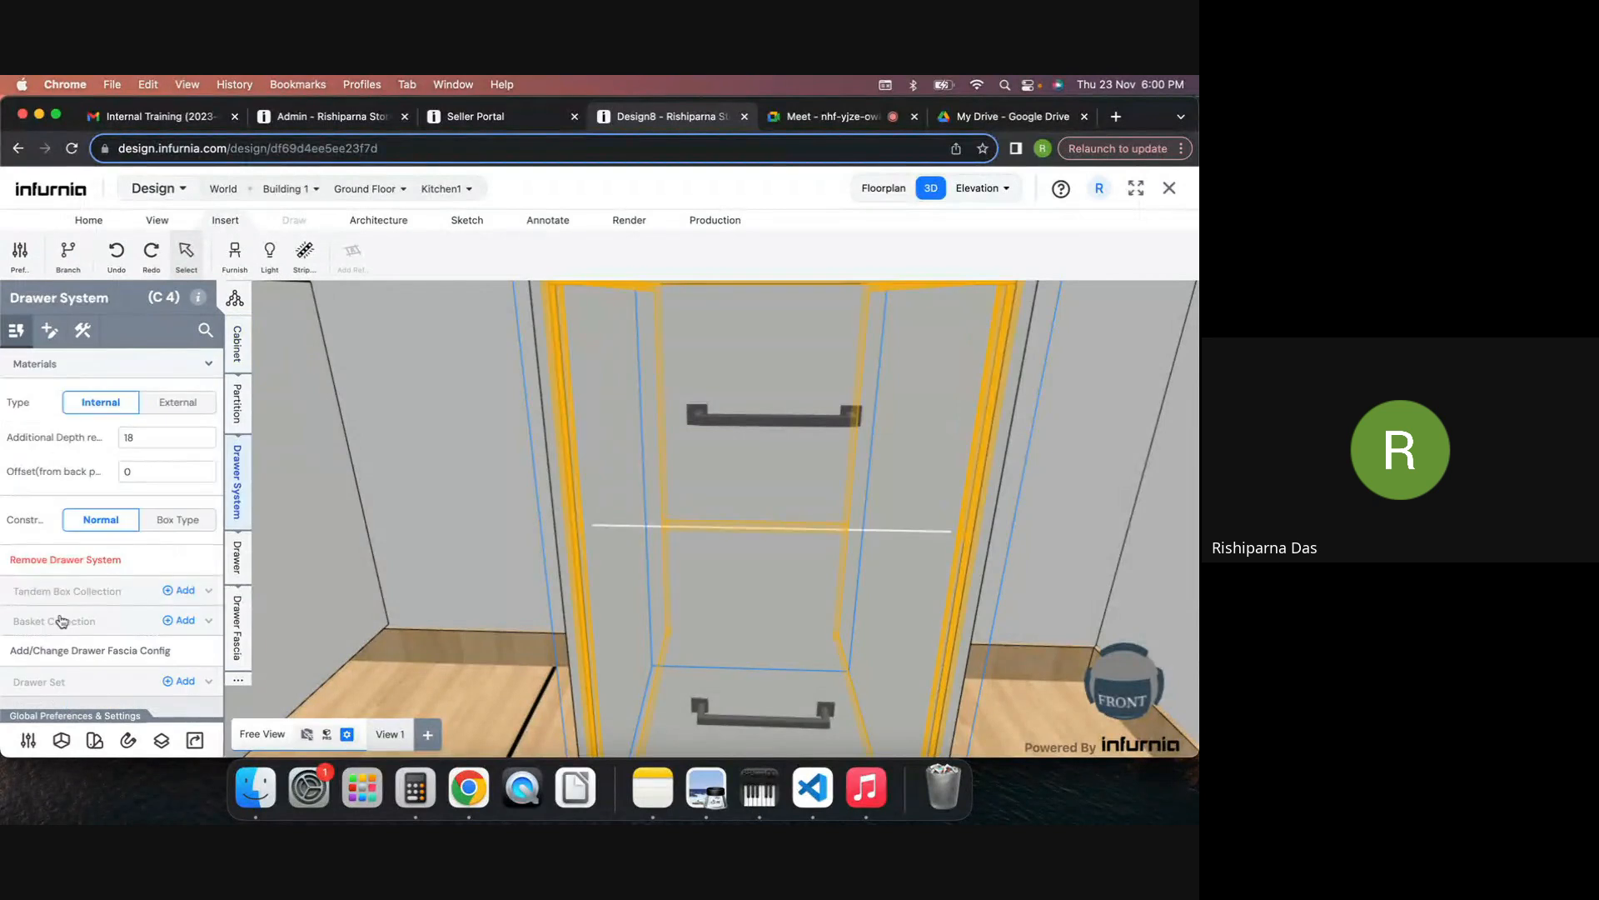
click(82, 330)
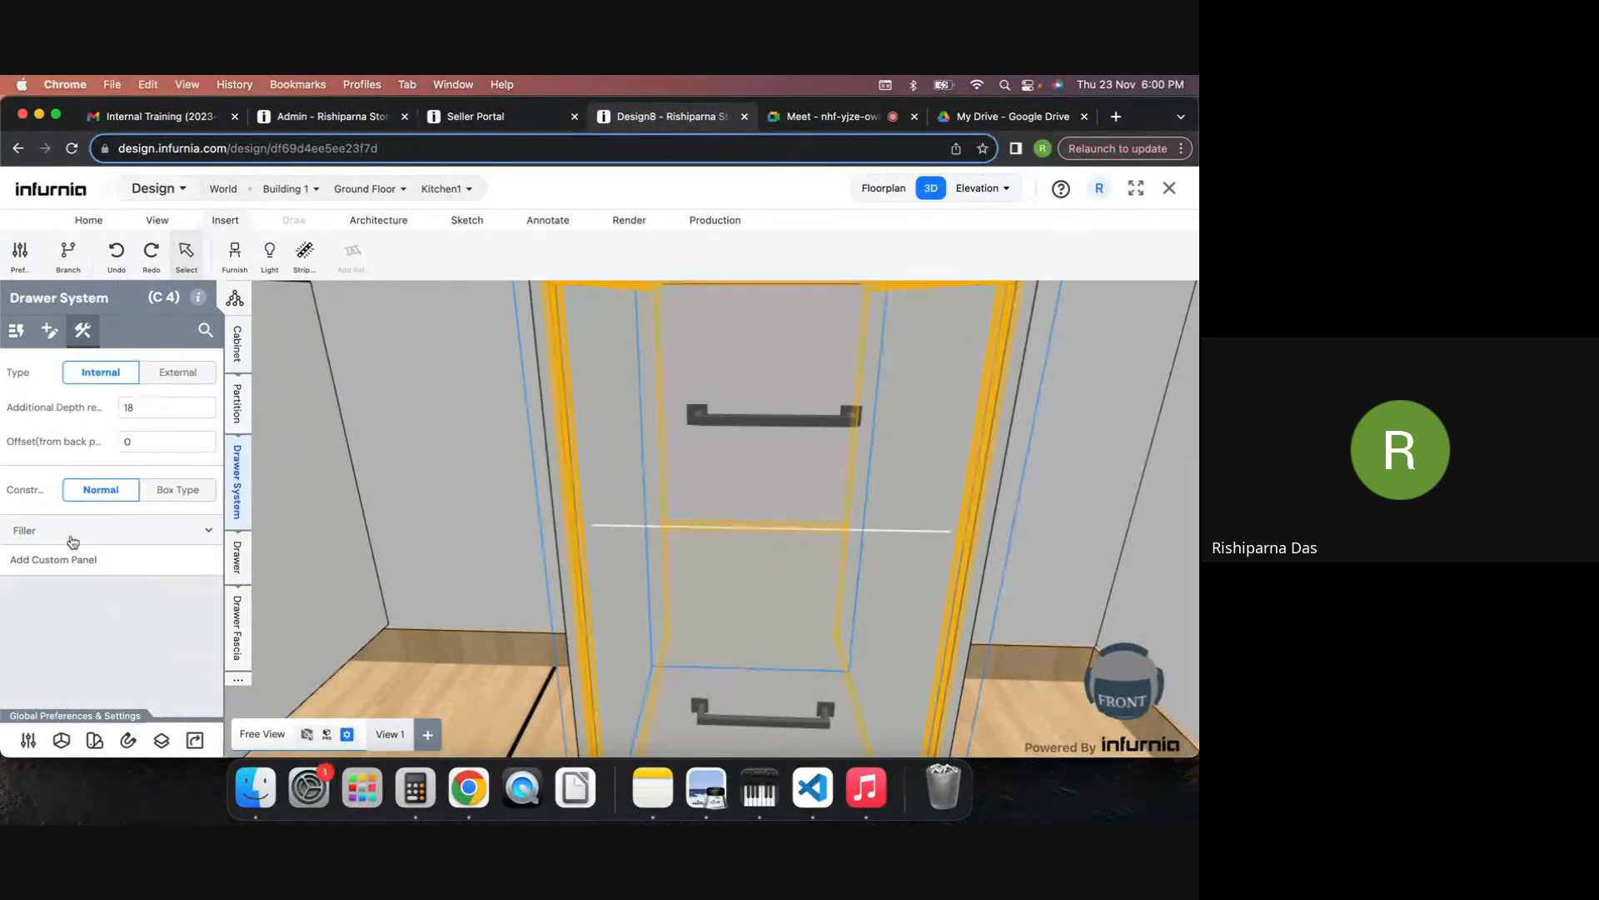
click(77, 542)
click(75, 566)
scroll(59, 568, down, 3)
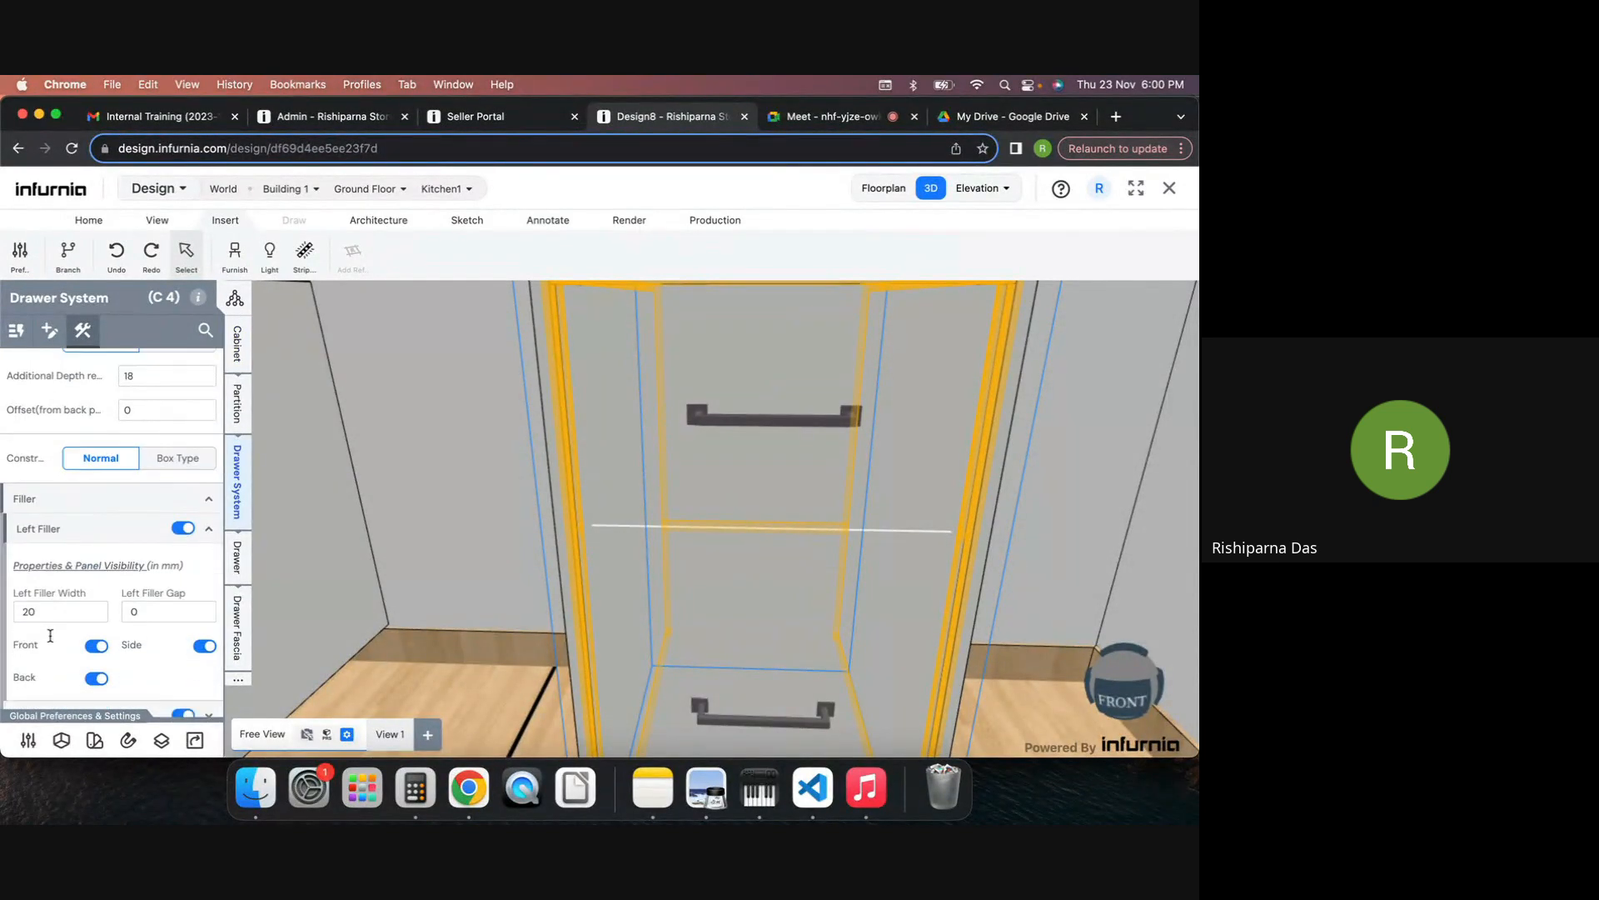
click(53, 568)
double_click(63, 560)
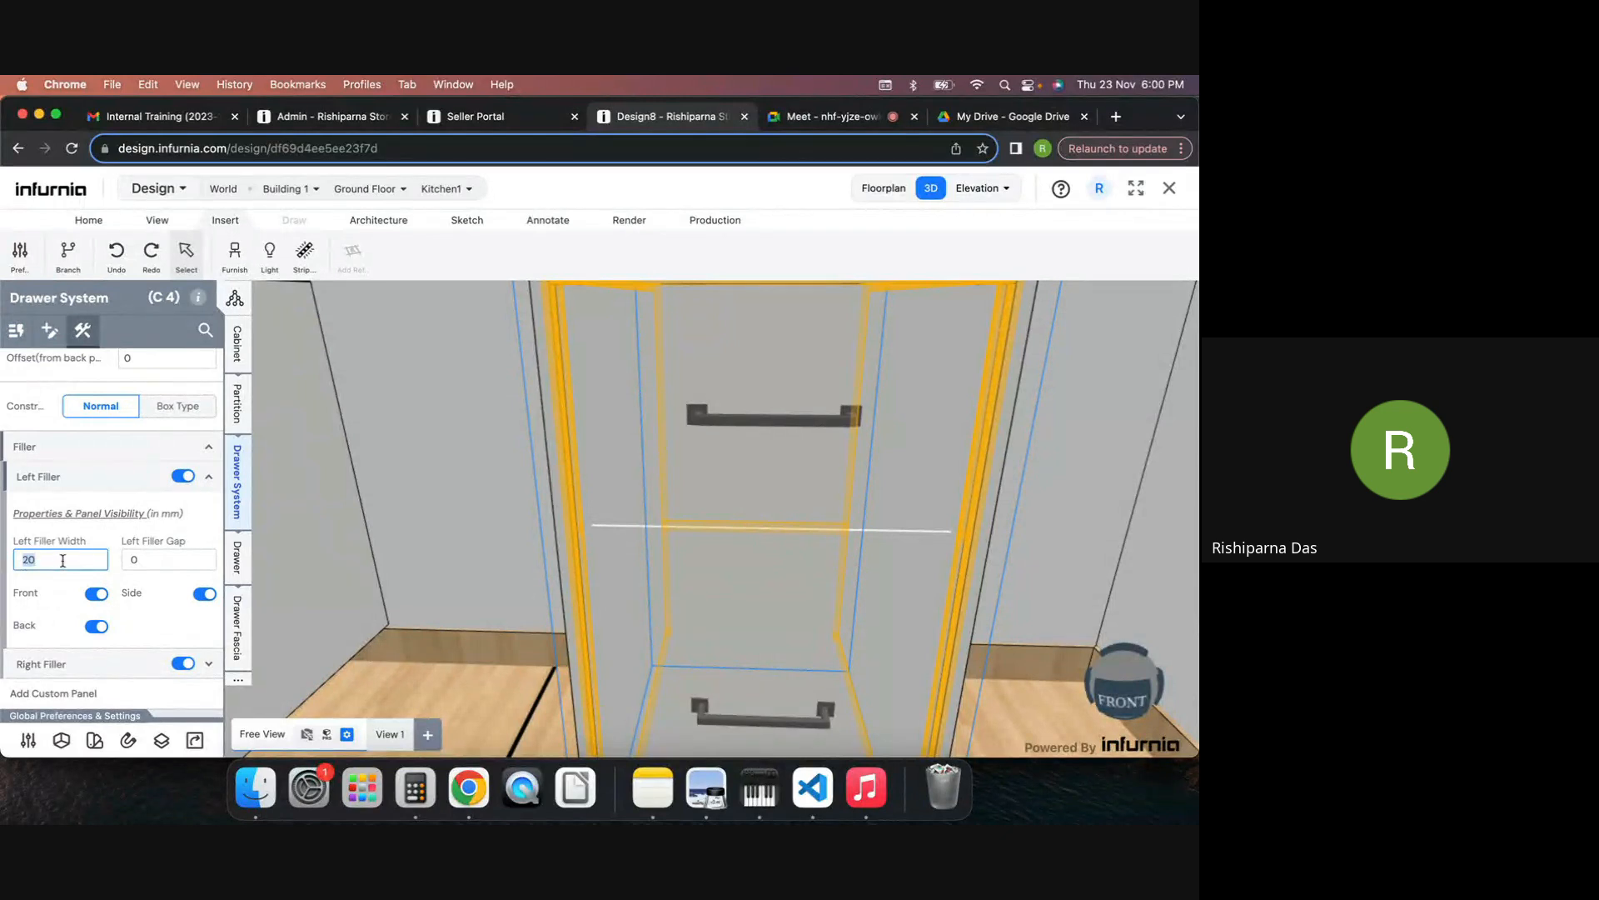
text(50)
key(Return)
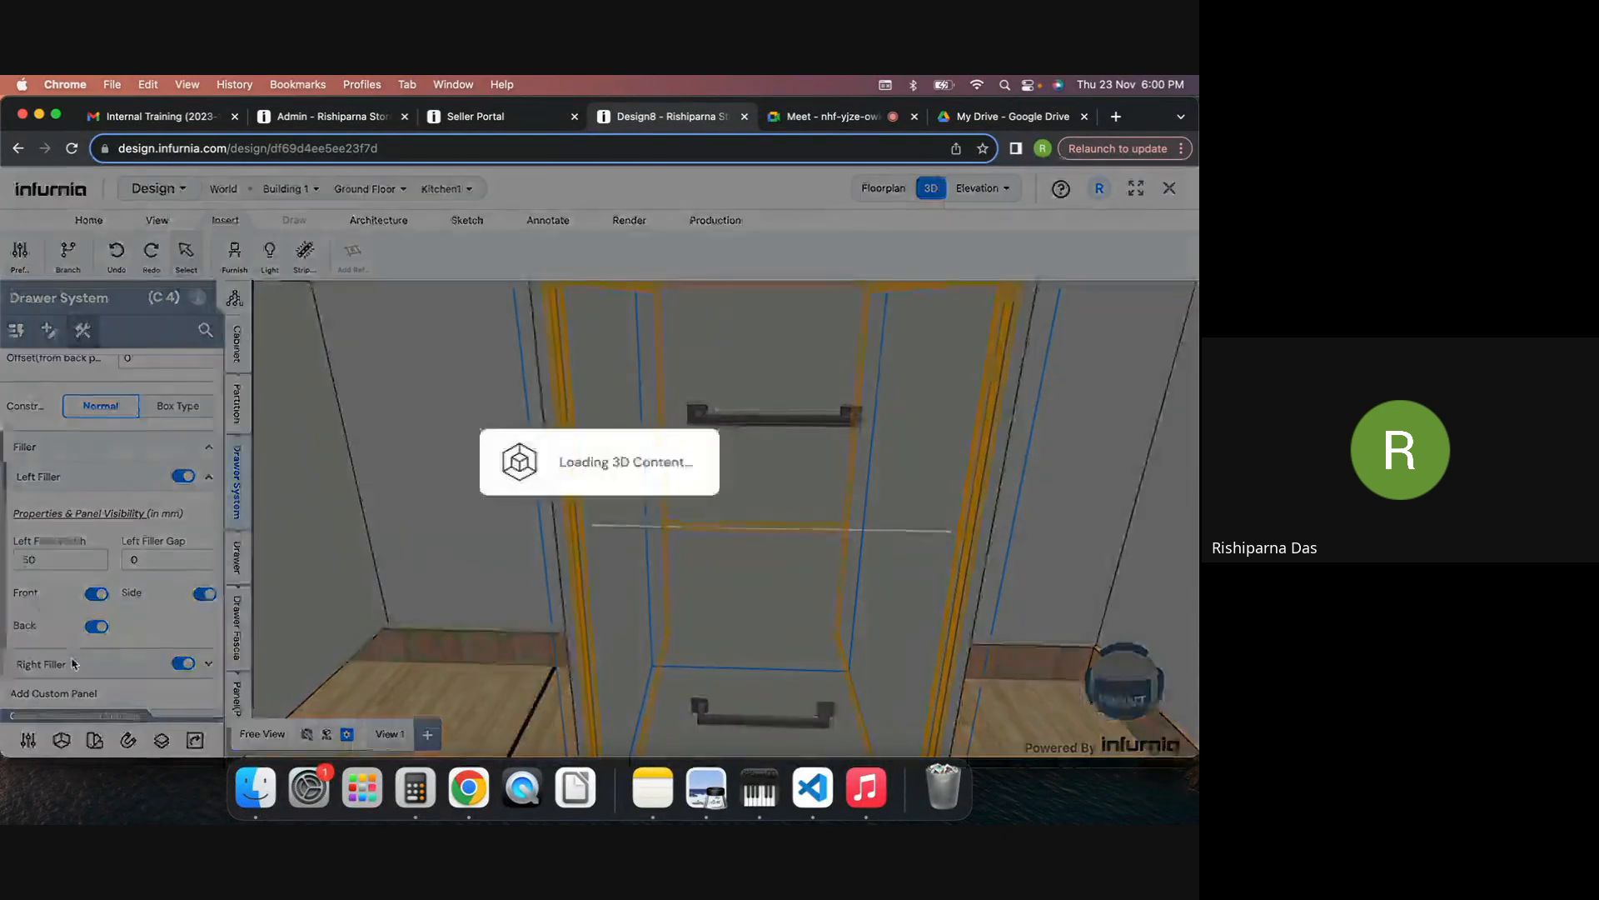
Step: Set the drawer system's right filler width to 50 mm, then deselect the unit and inspect both fillers
click(84, 667)
scroll(84, 658, down, 4)
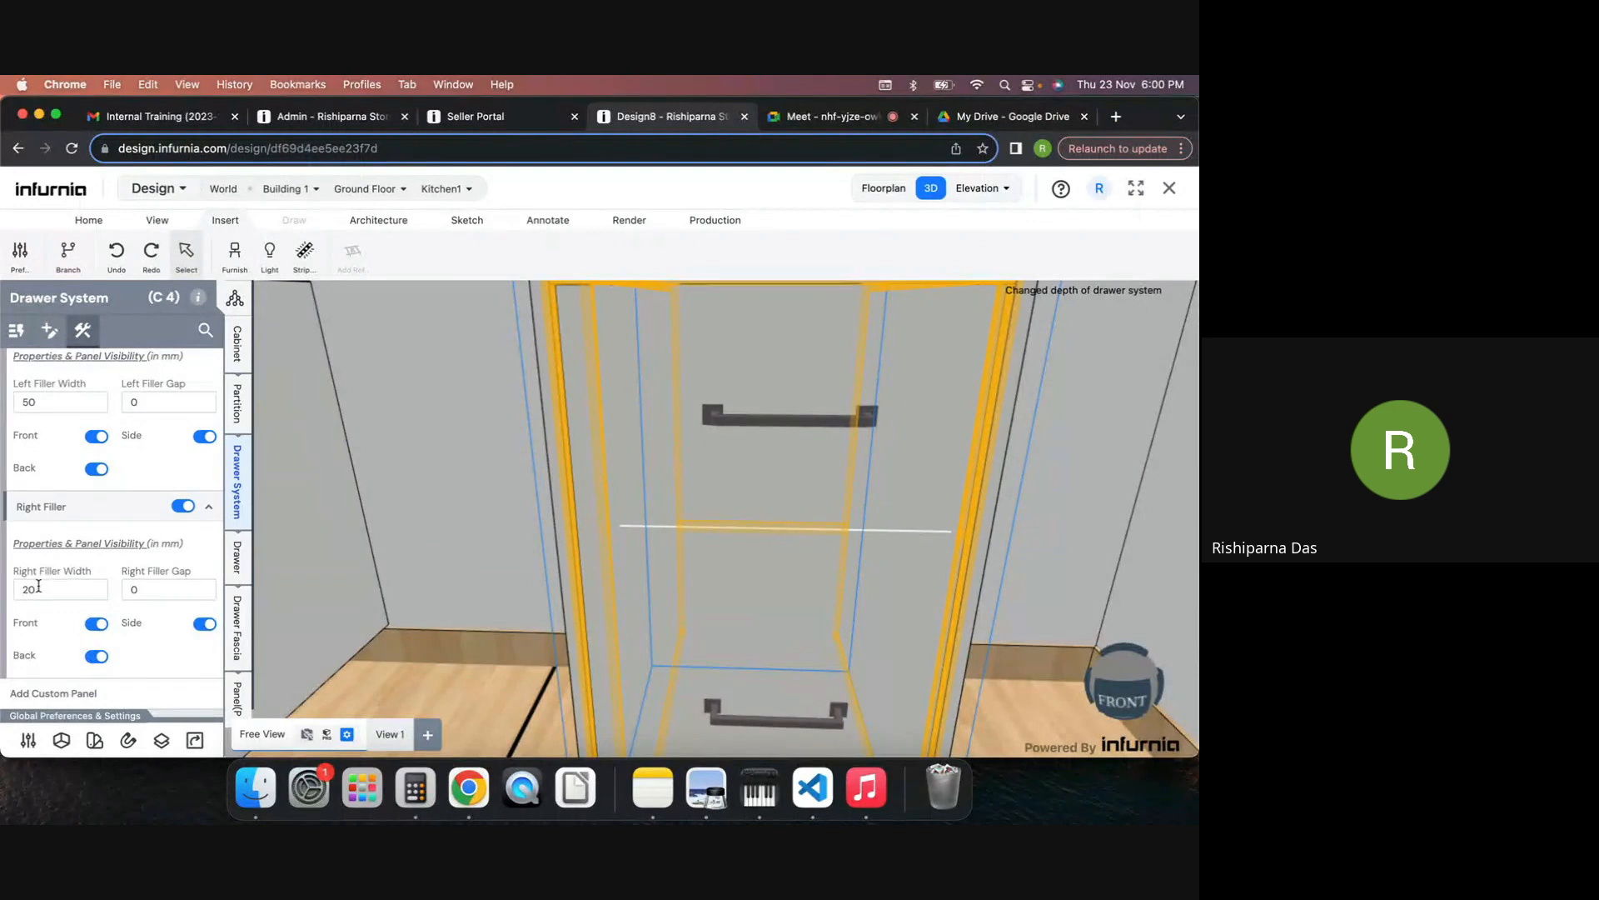
double_click(35, 586)
text(50)
key(Return)
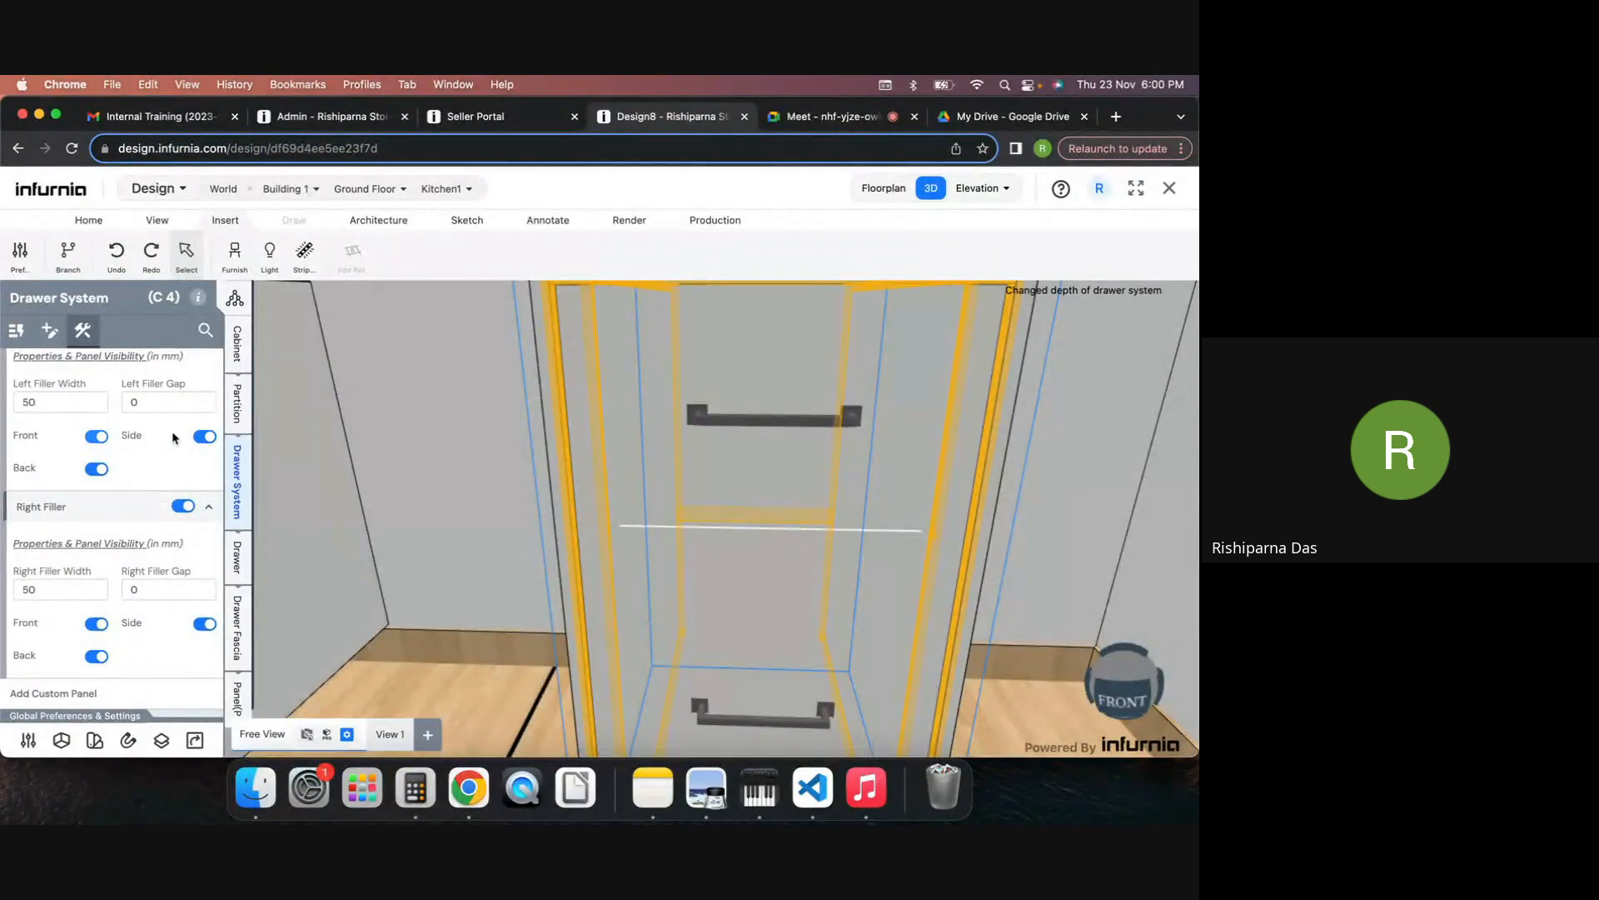
click(858, 551)
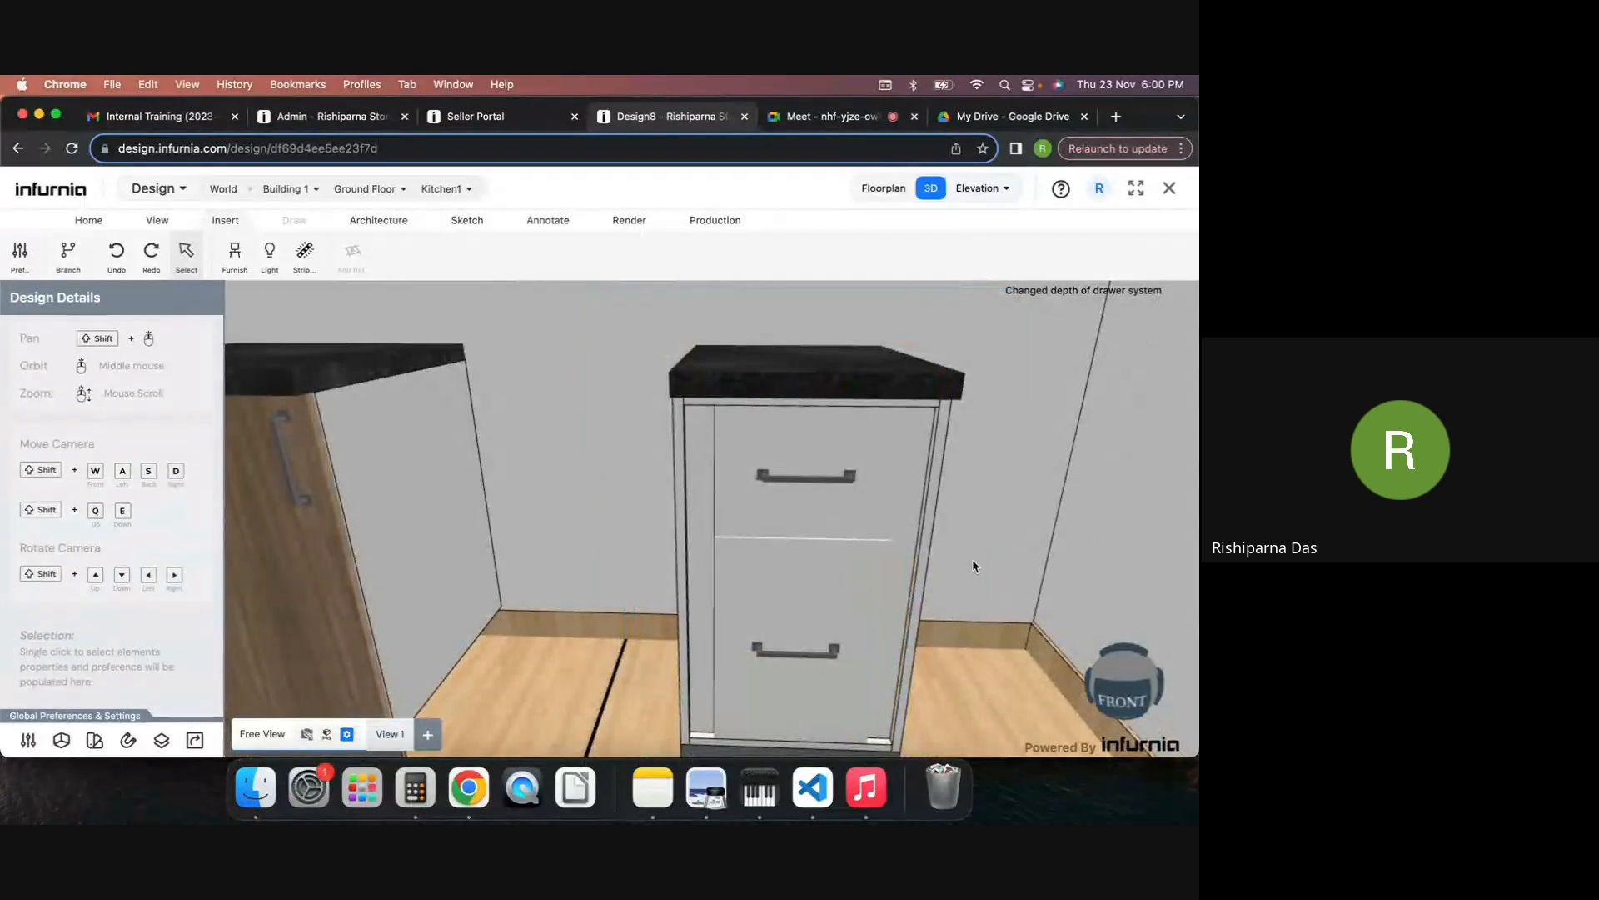
mouse_move(875, 557)
middle_down()
mouse_move(872, 578)
mouse_move(807, 578)
mouse_move(857, 560)
mouse_move(846, 568)
middle_up()
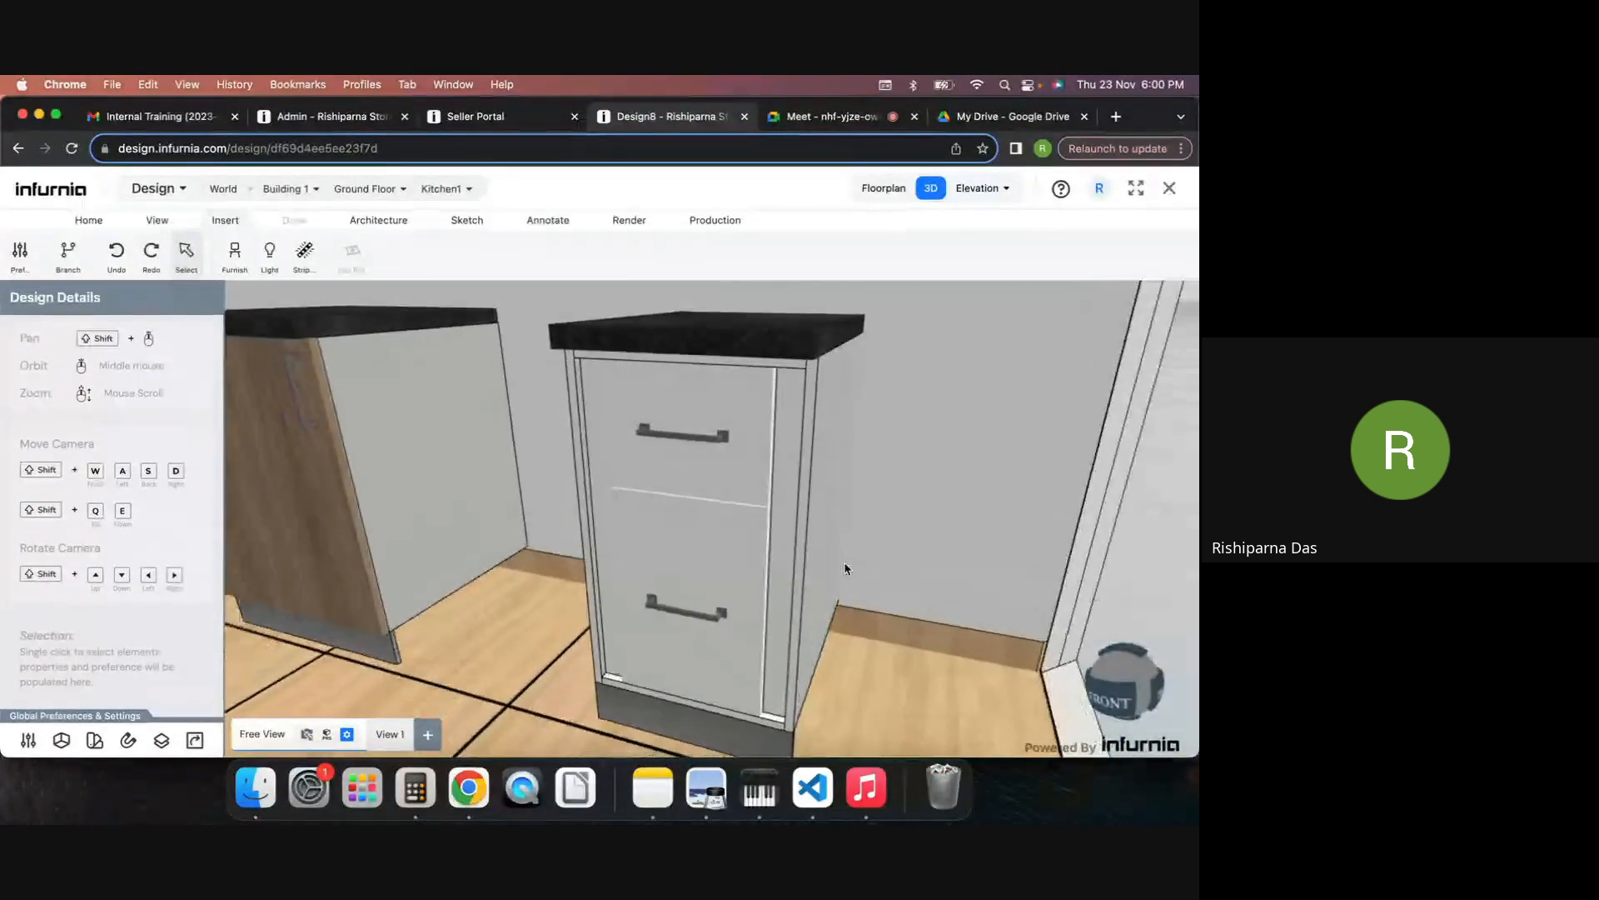
Step: Undo the filler width changes, the added fillers and the switch to internal drawers on the two-drawer unit
click(611, 454)
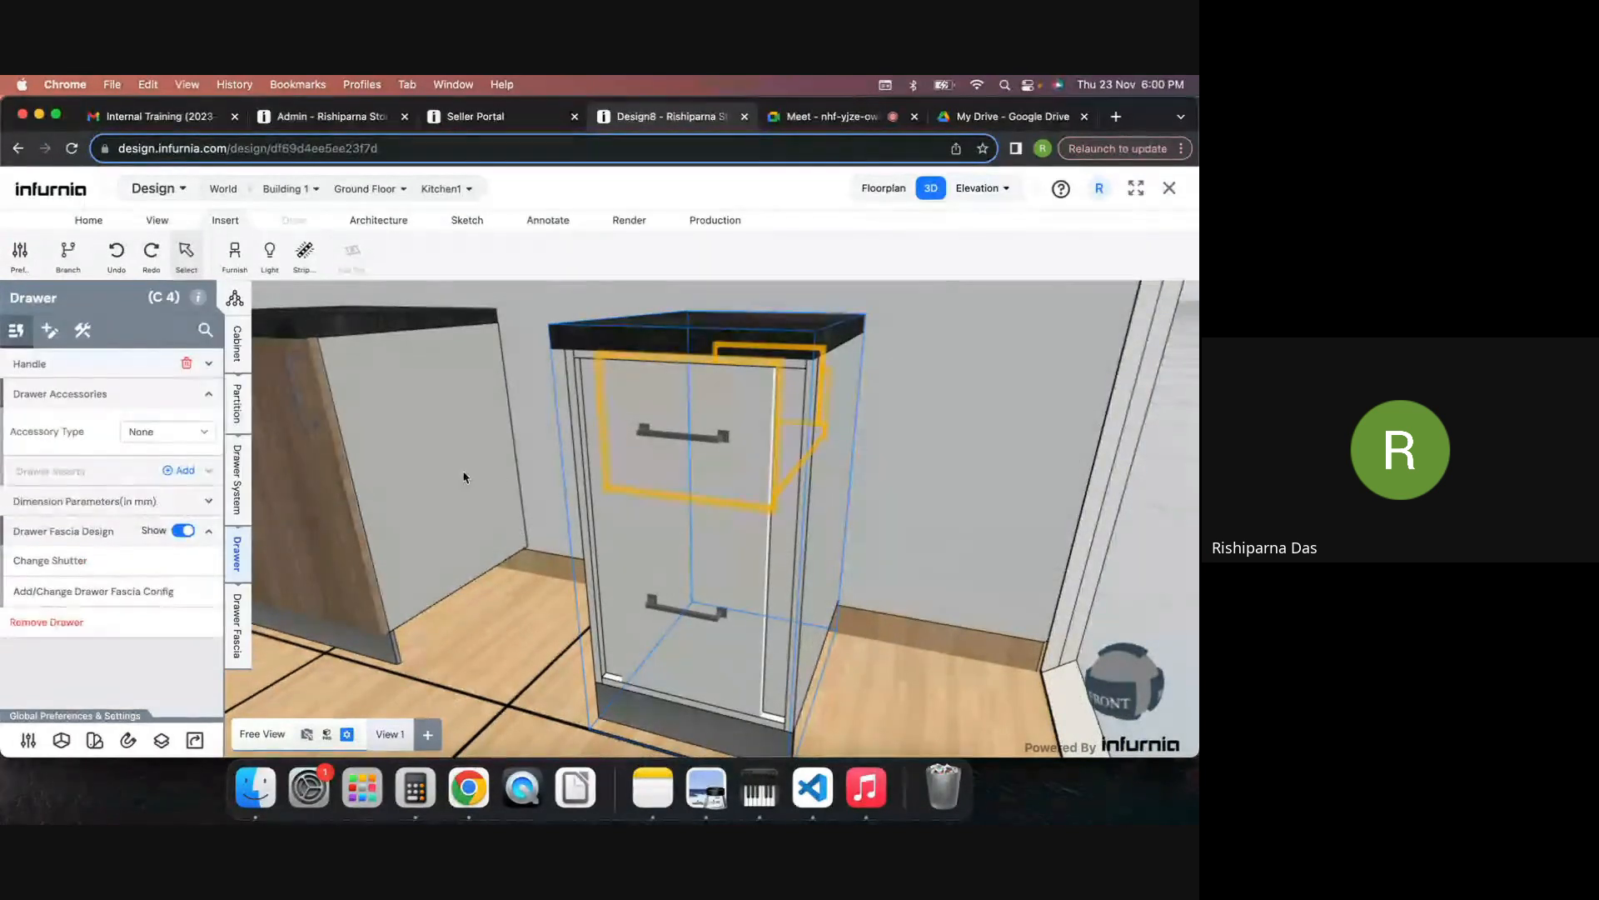
key(super+z)
key(super+z)
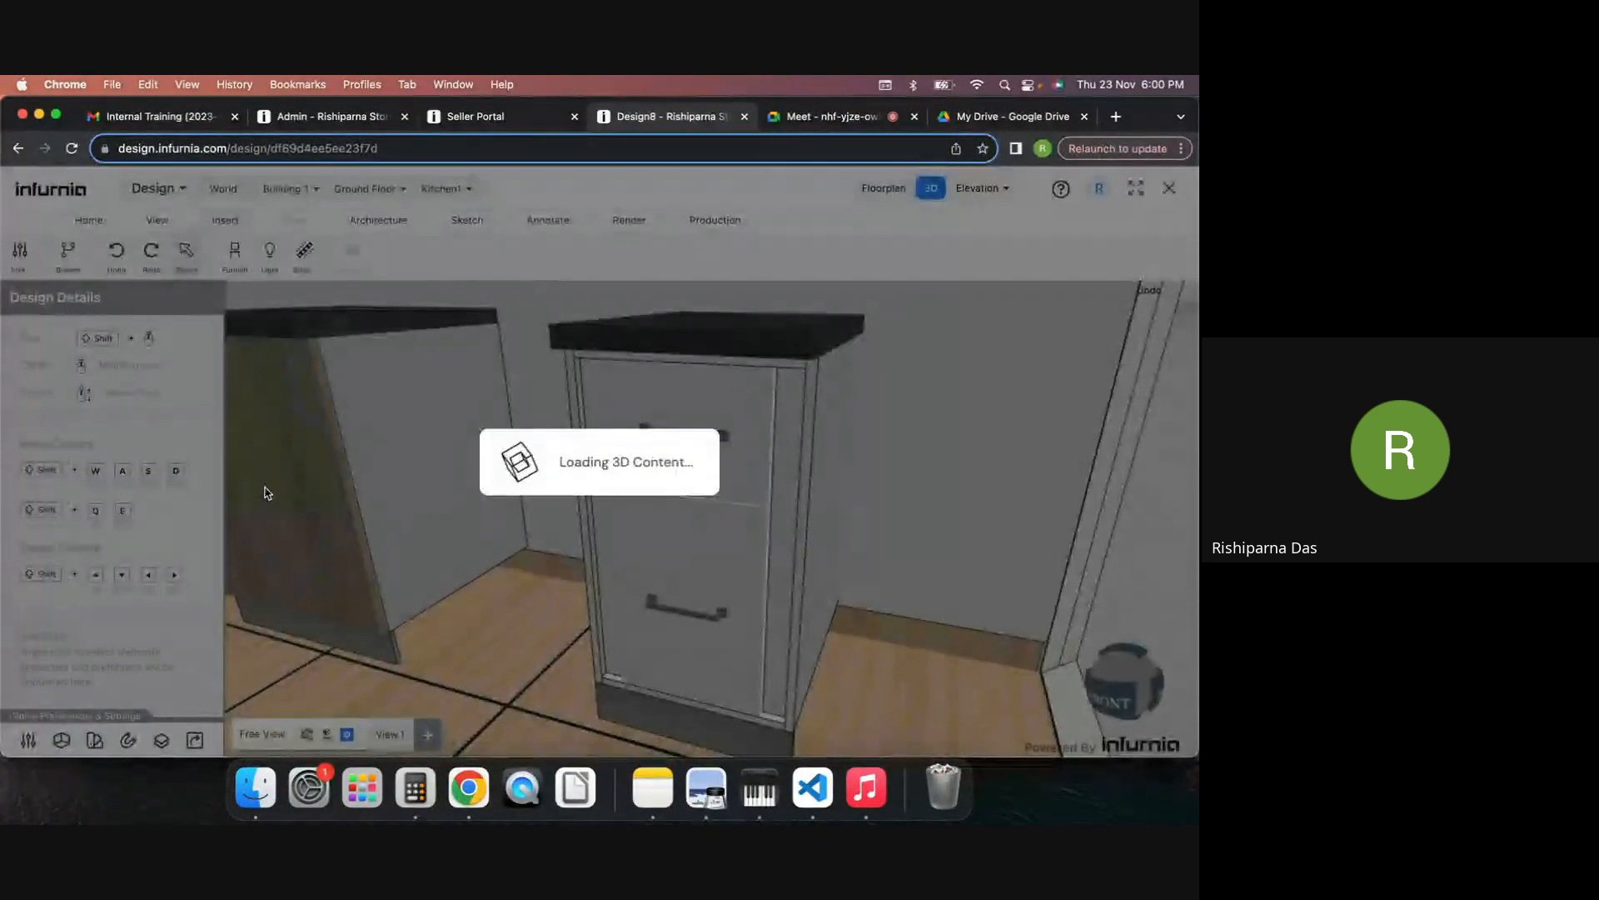
key(super+z)
key(super+z)
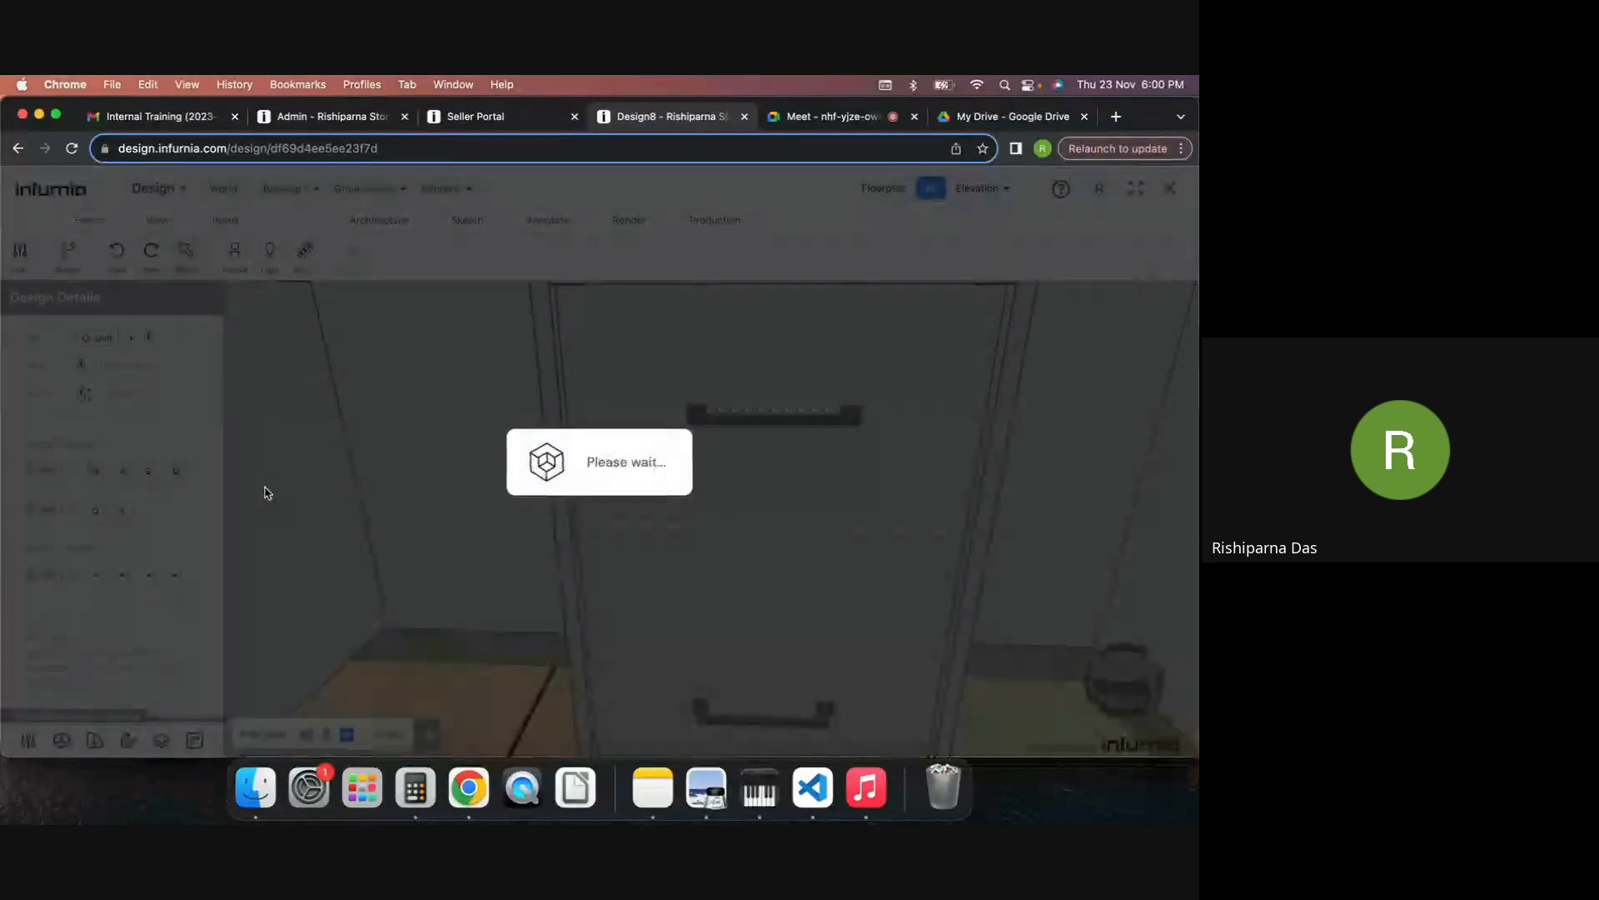
key(super+z)
key(super+z)
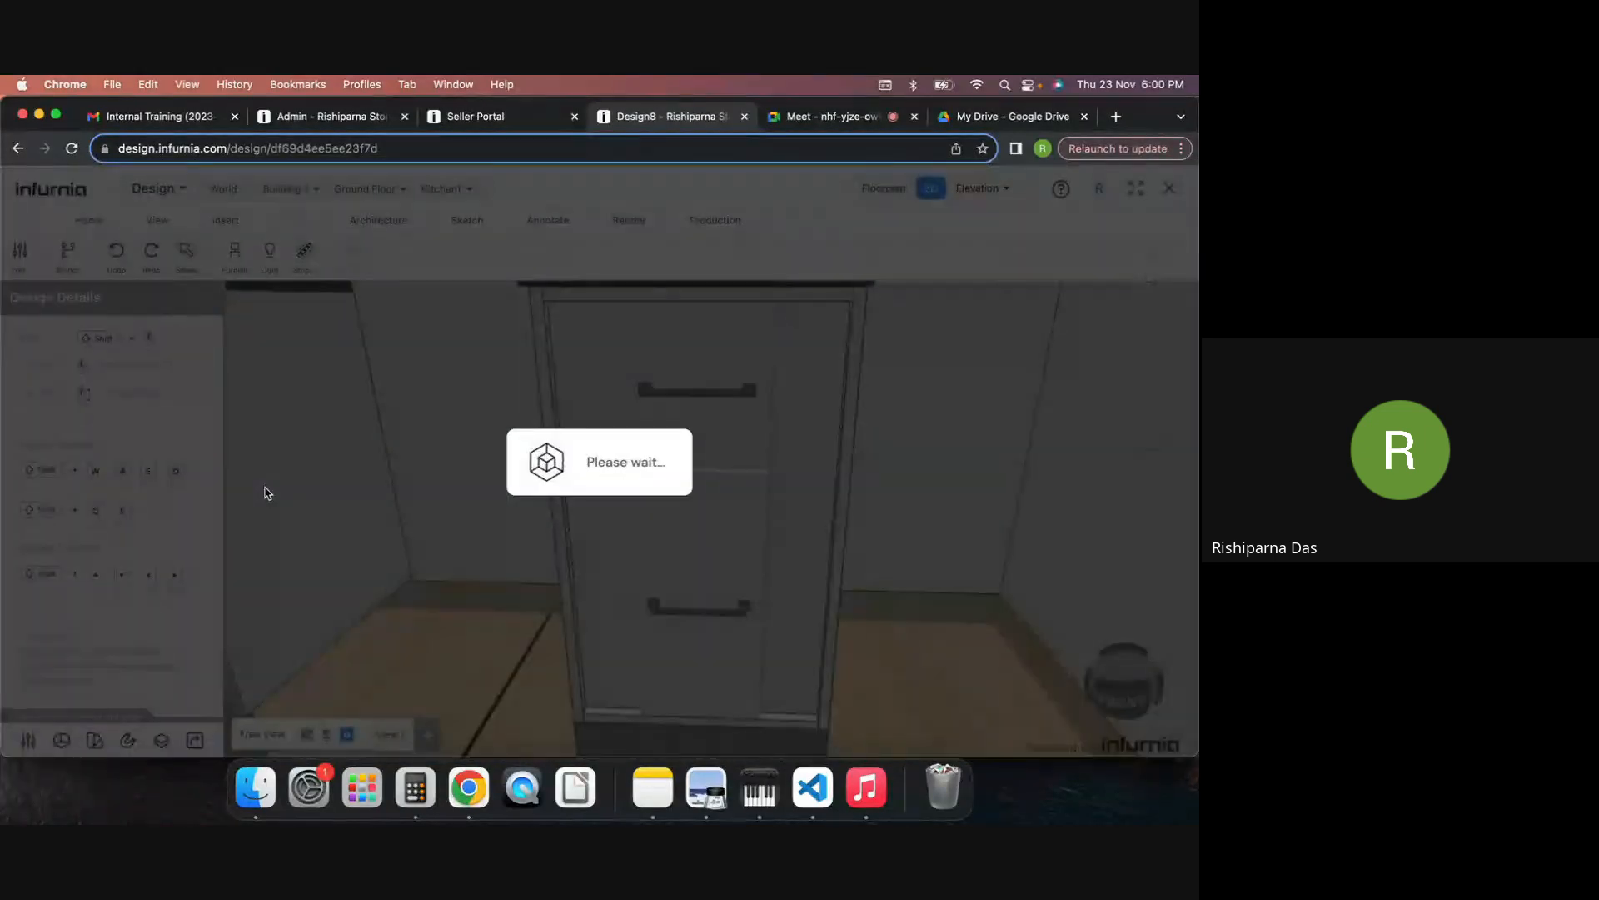
key(super+z)
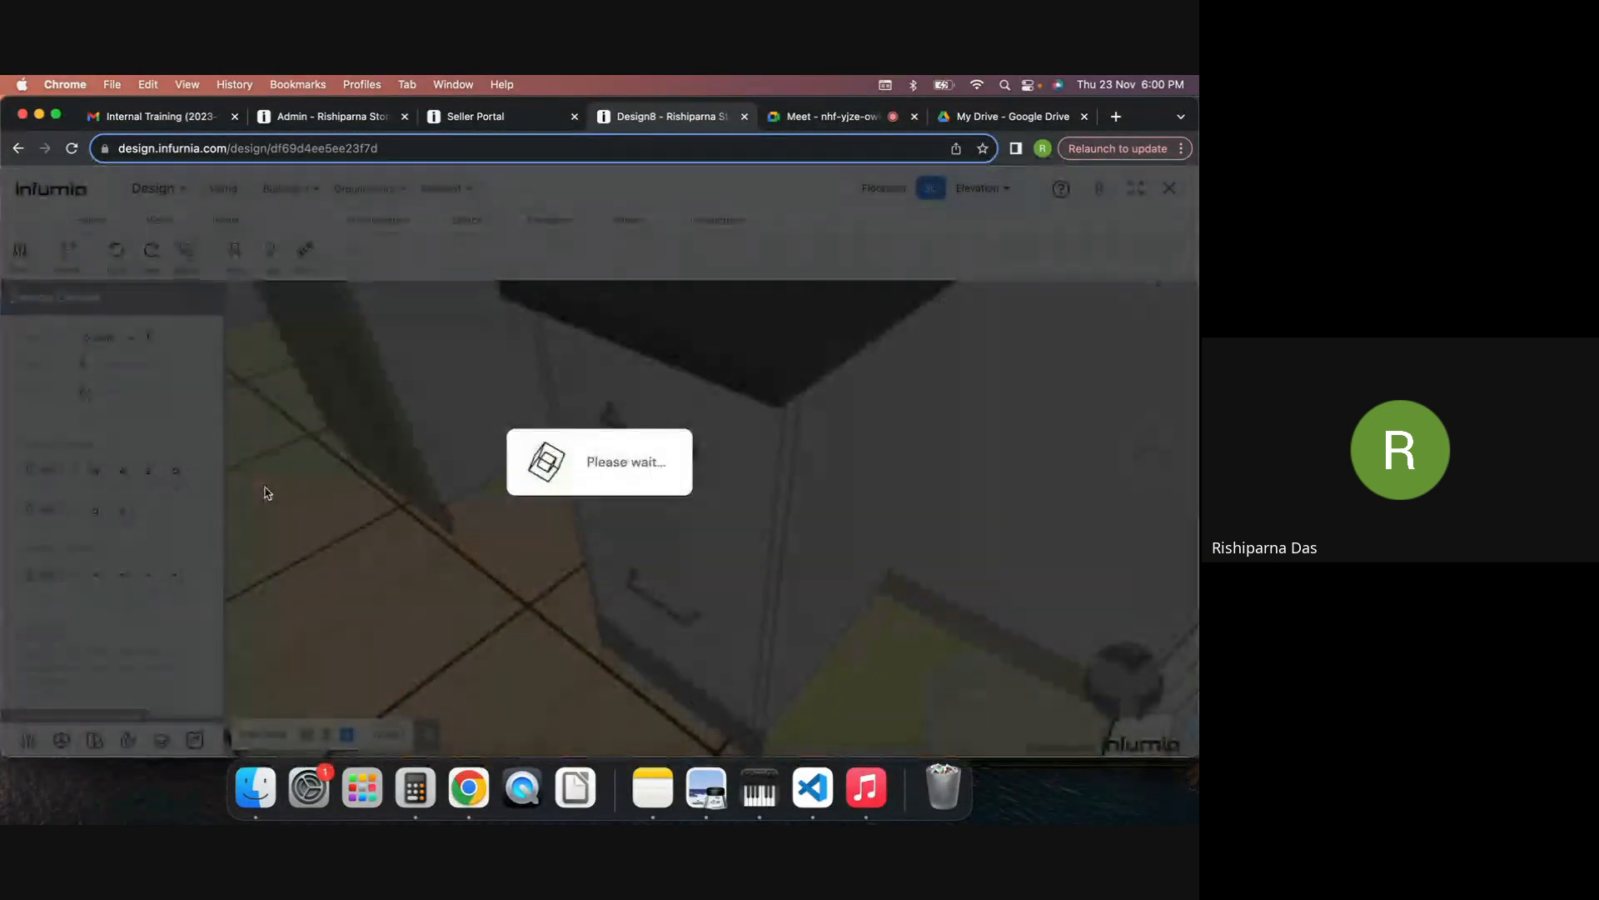
Step: Select the two-drawer unit's drawer system and examine its construction settings and the components that can be added
scroll(698, 498, down, 5)
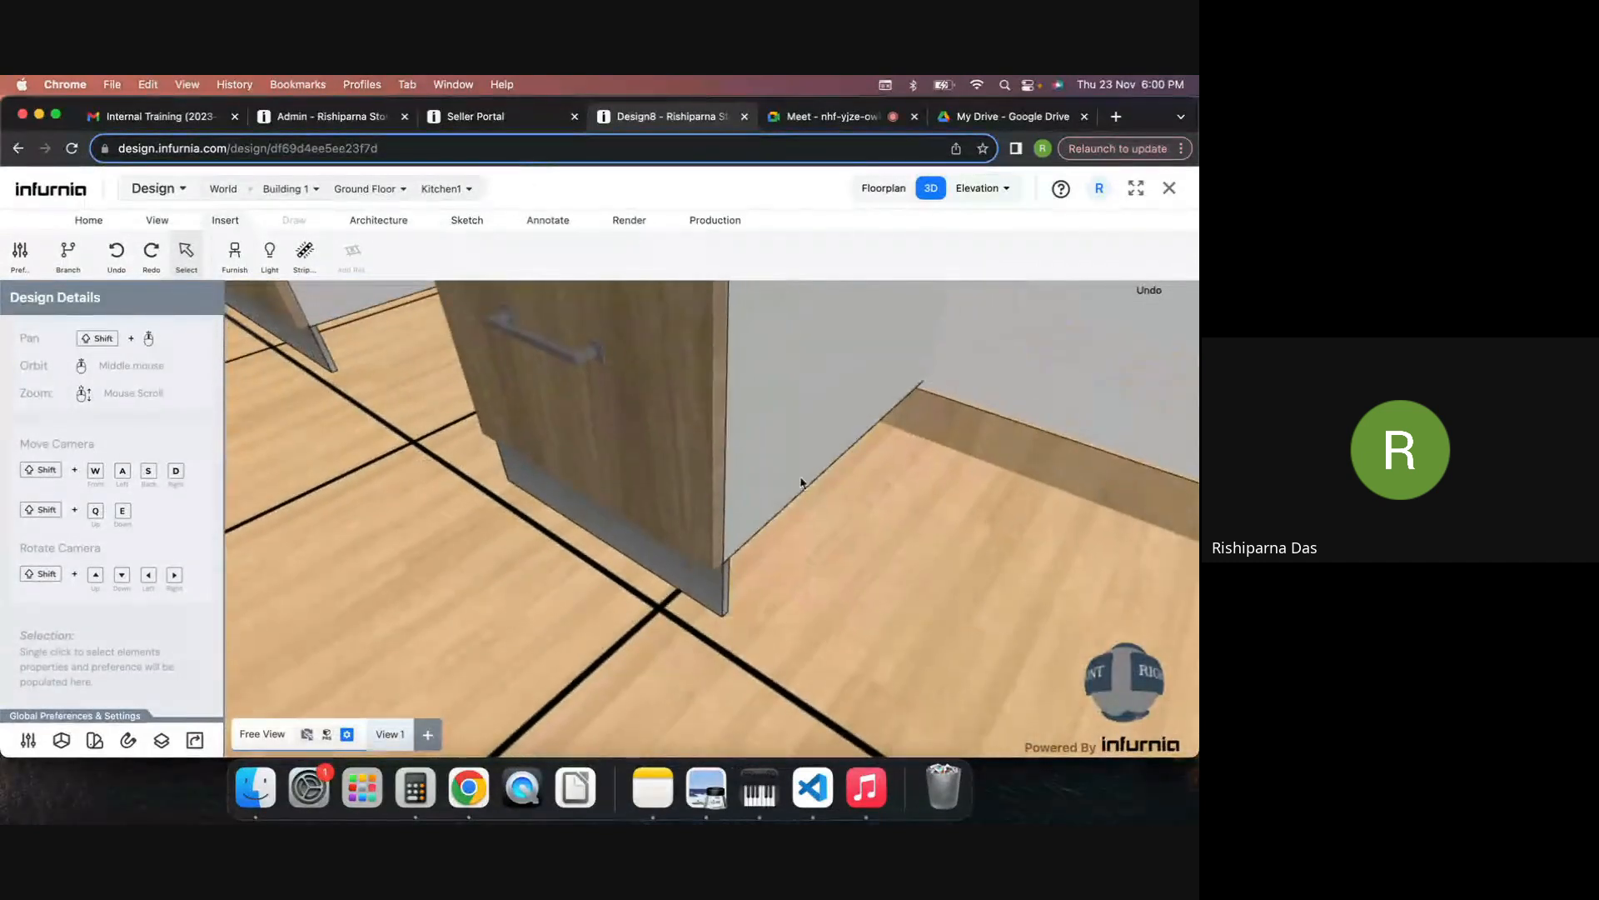
middle_drag(803, 481, 799, 572)
scroll(628, 495, down, 4)
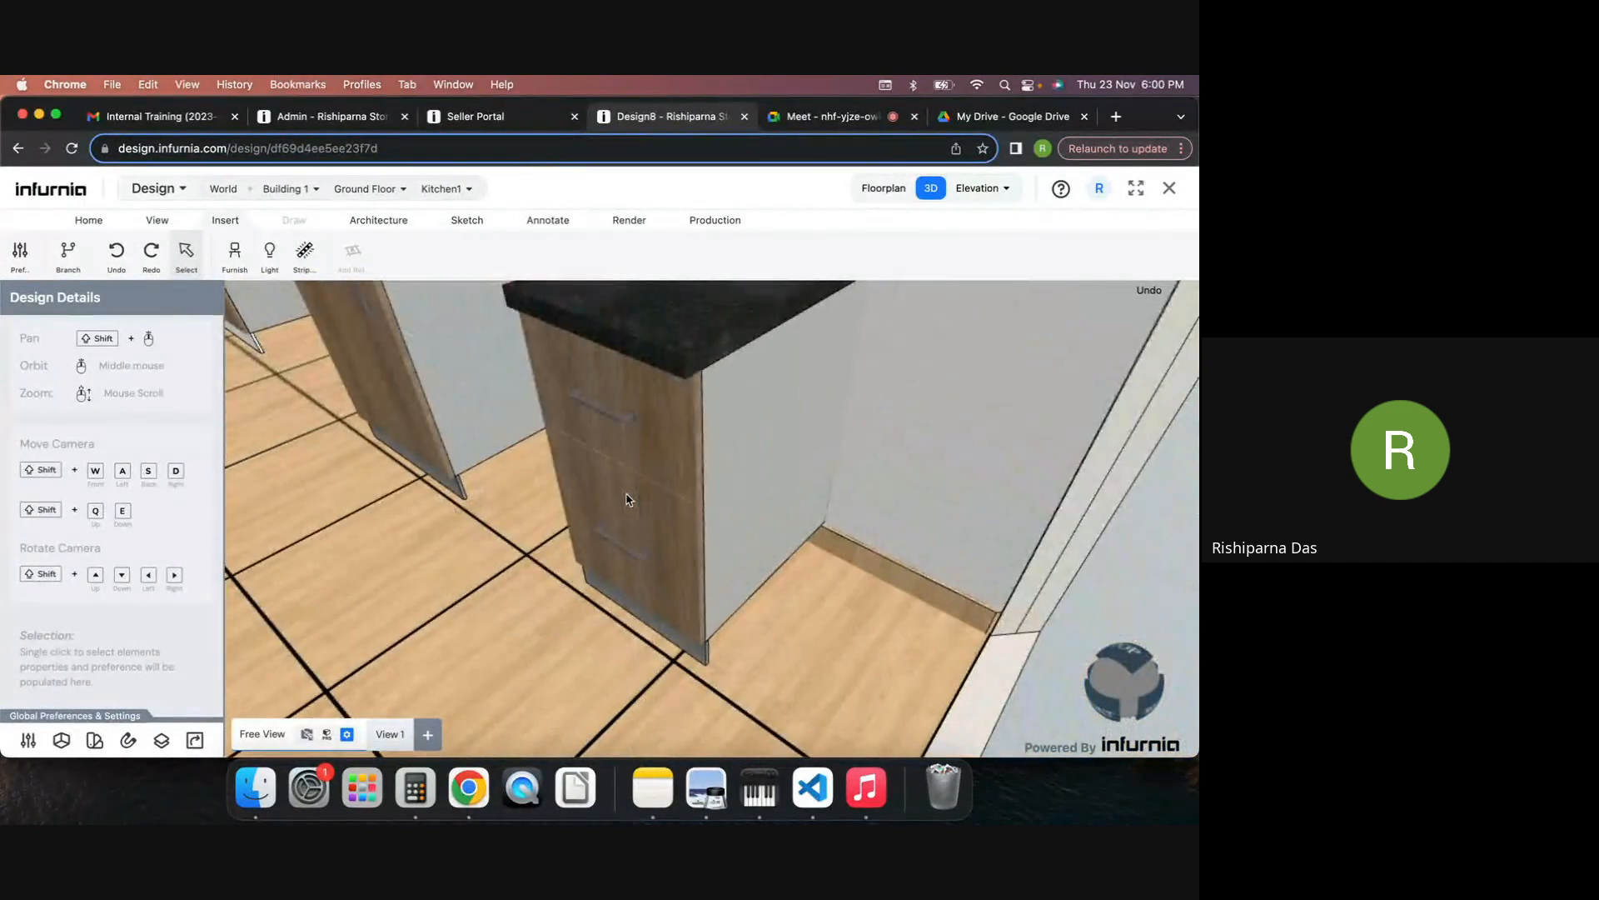
click(628, 499)
click(237, 481)
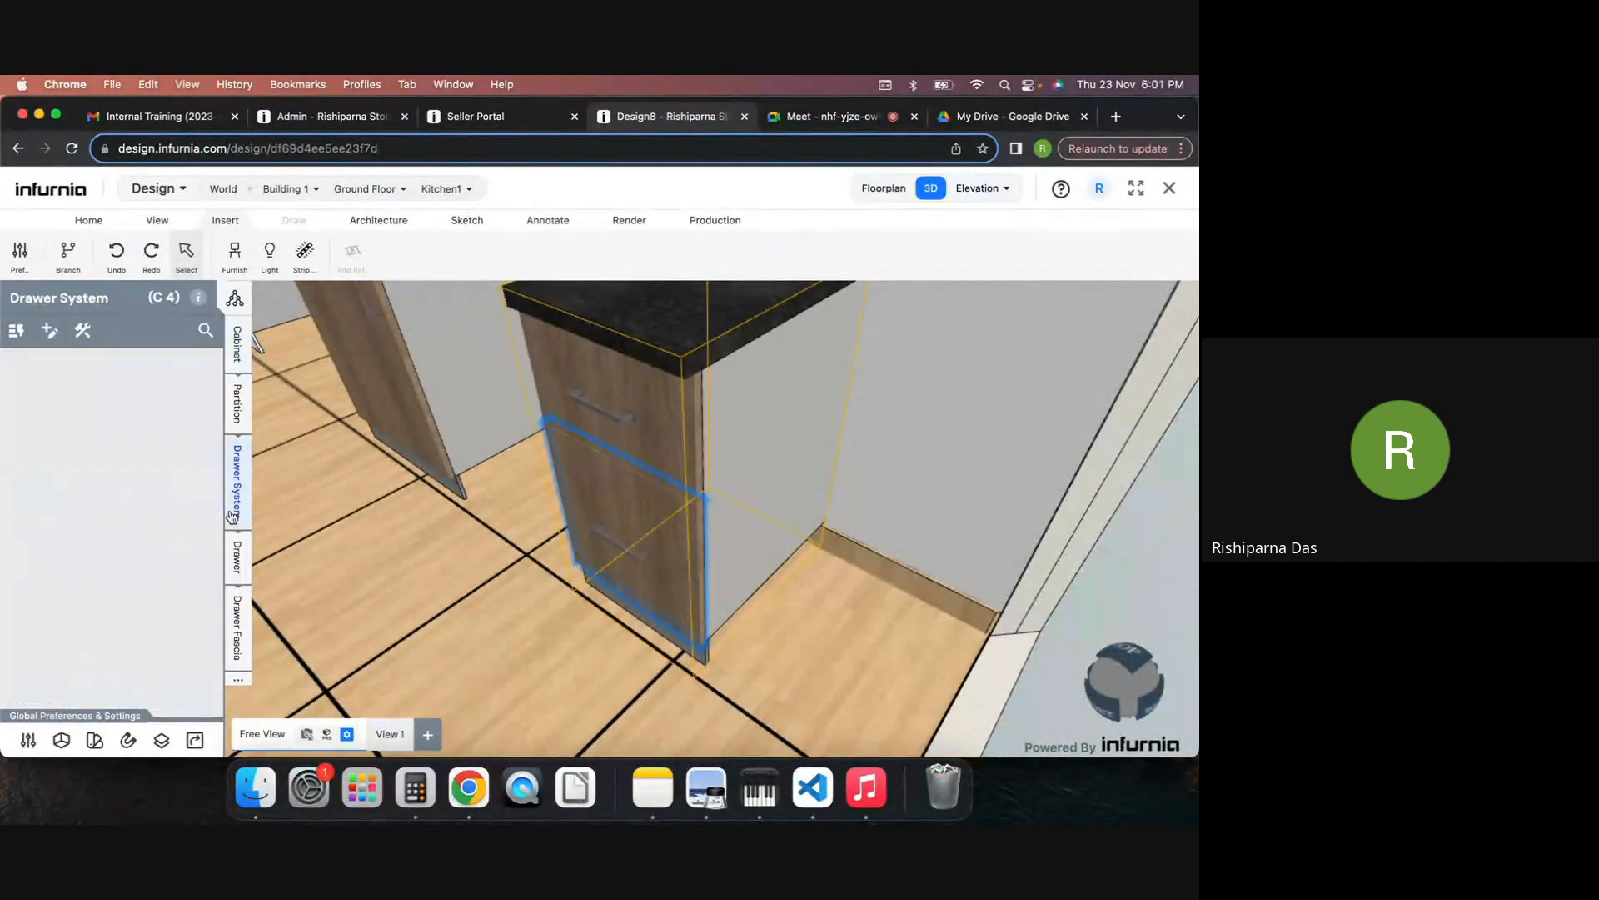
click(83, 332)
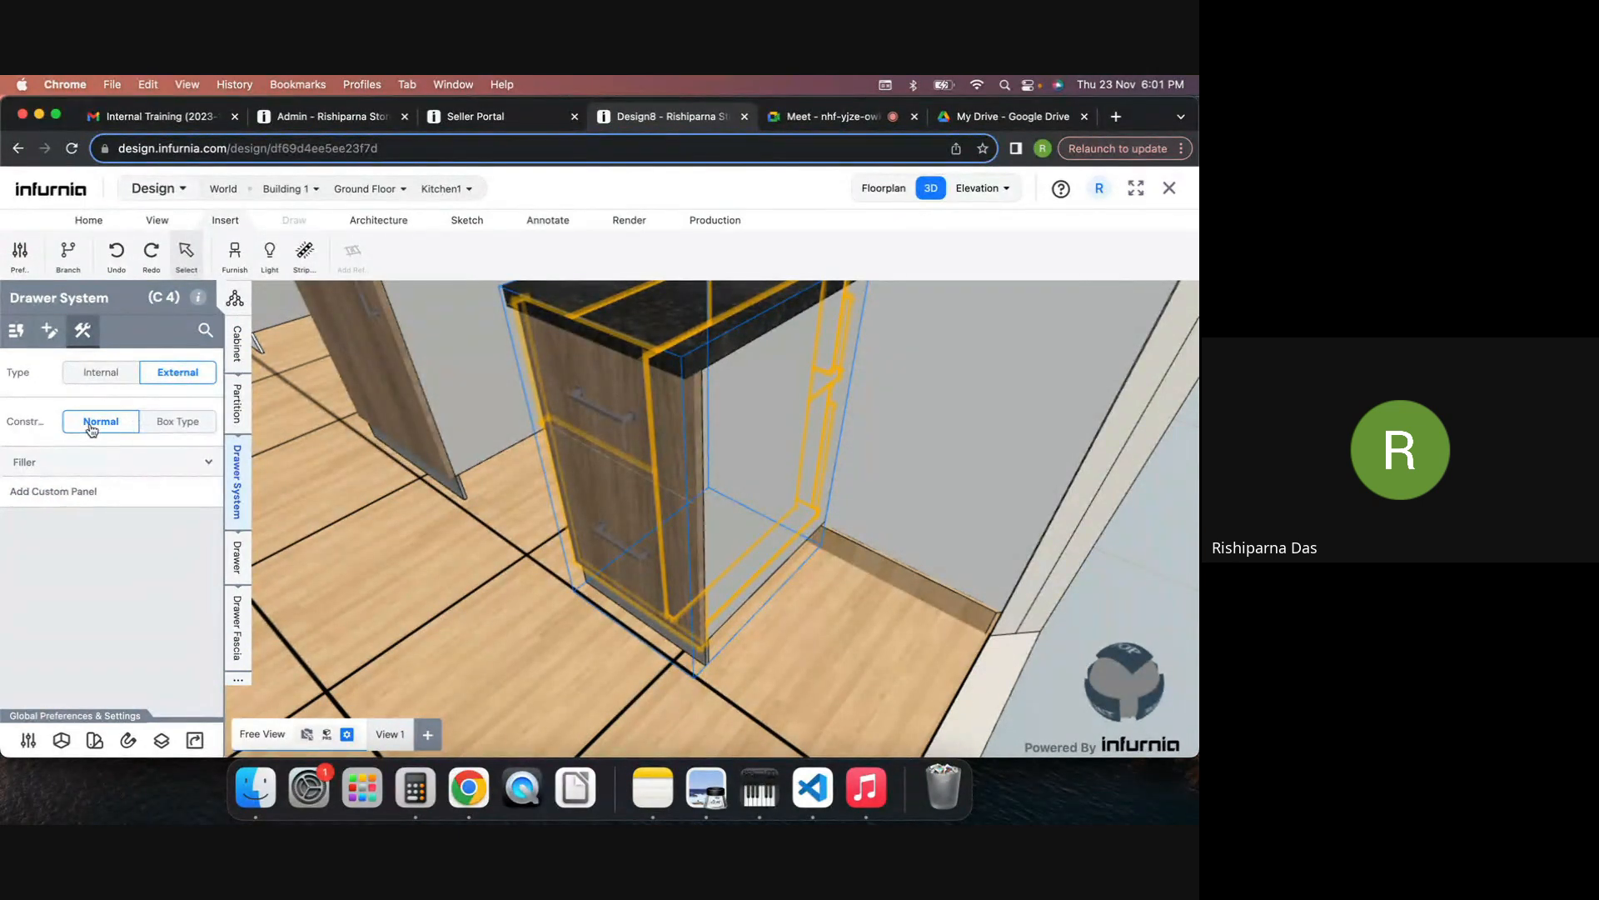
click(49, 330)
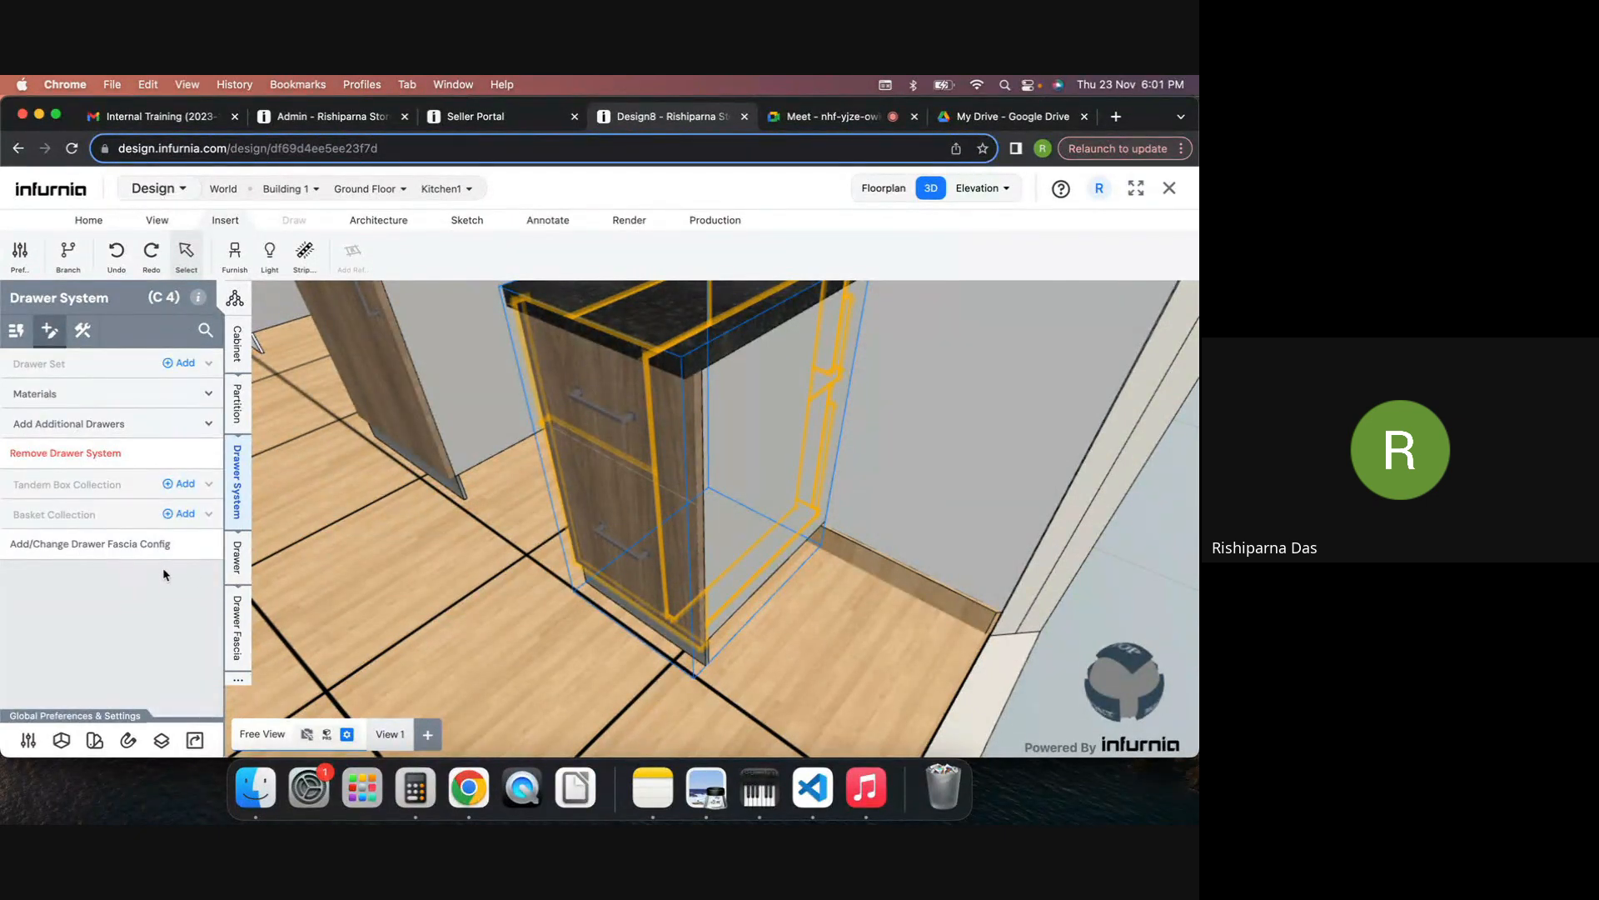
Step: Open the lower drawer of the two-drawer unit and fit it with the 380x505x100 Cup and Saucer Basket
click(236, 560)
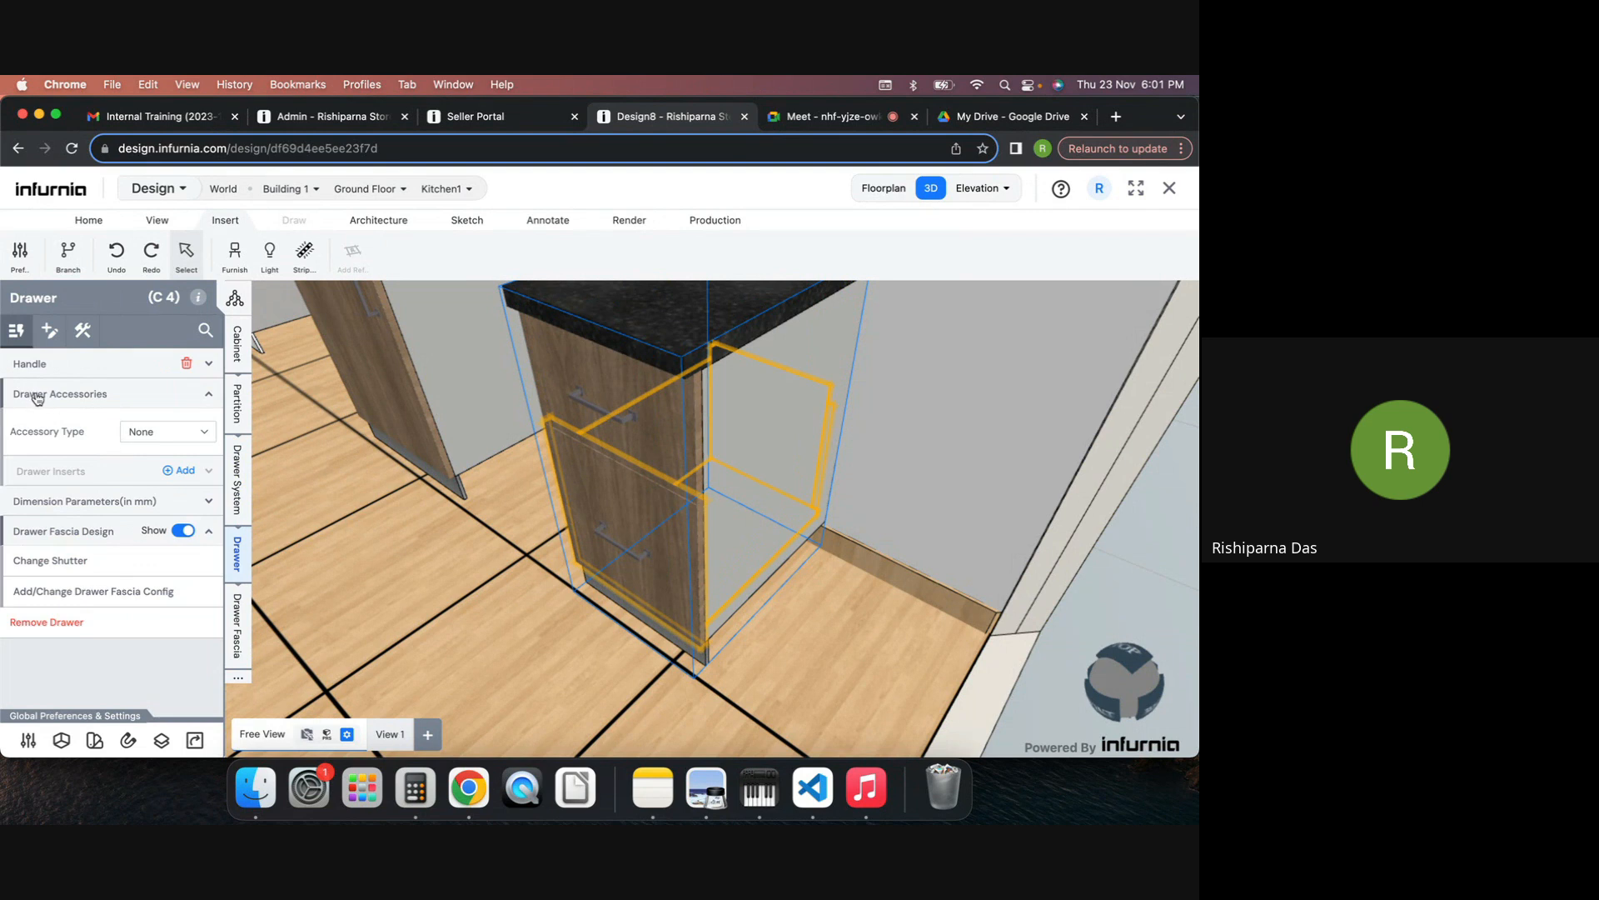
click(49, 330)
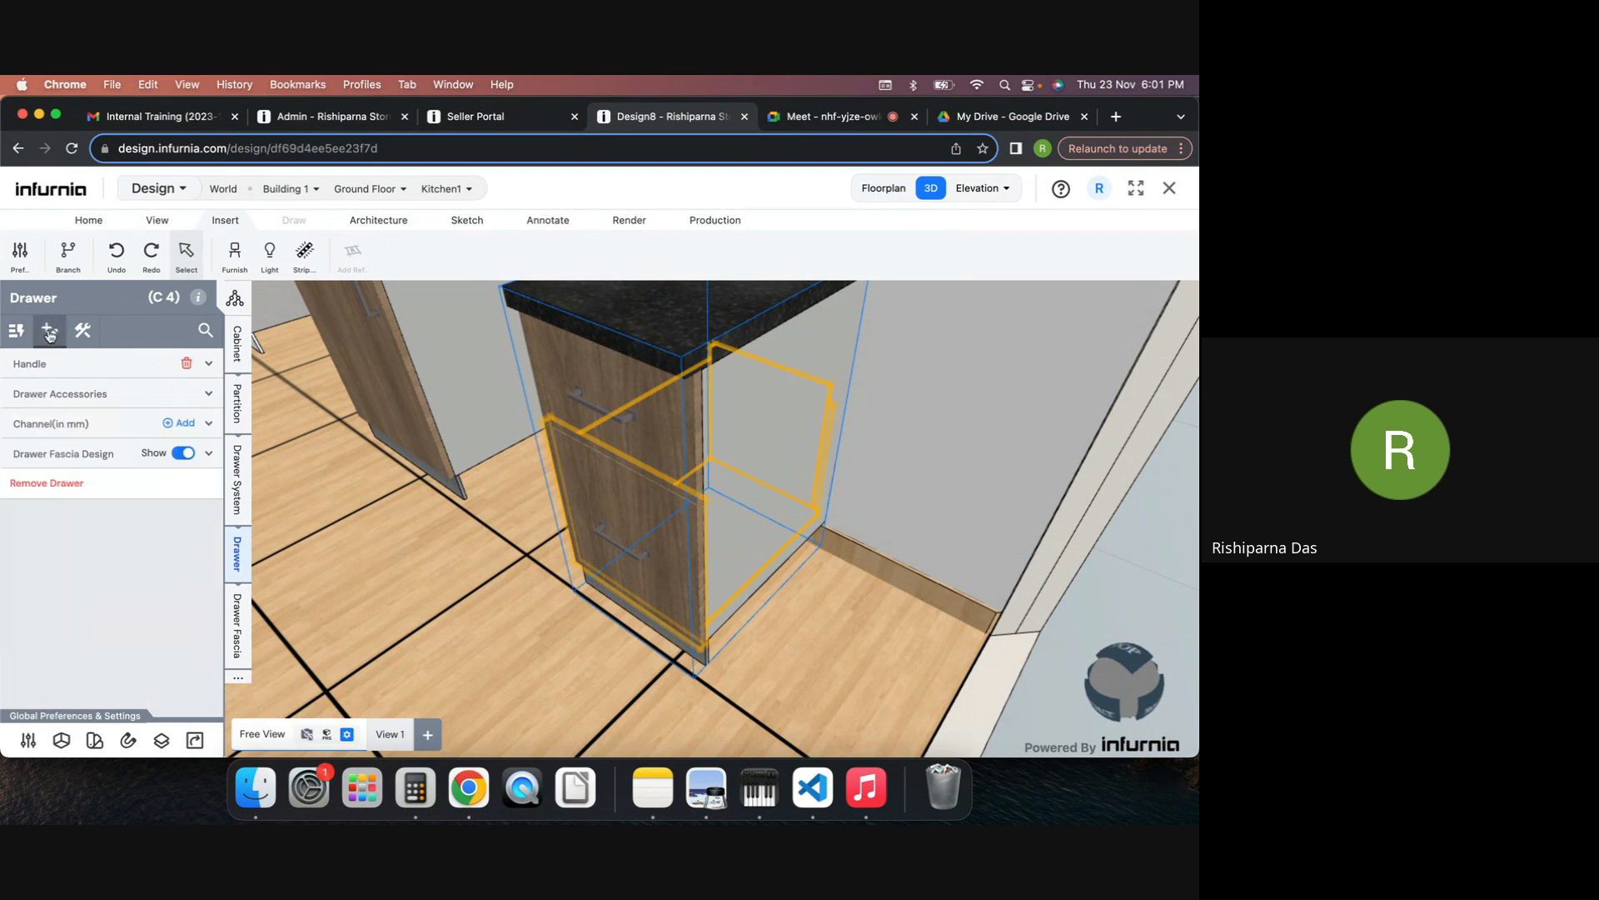
click(102, 395)
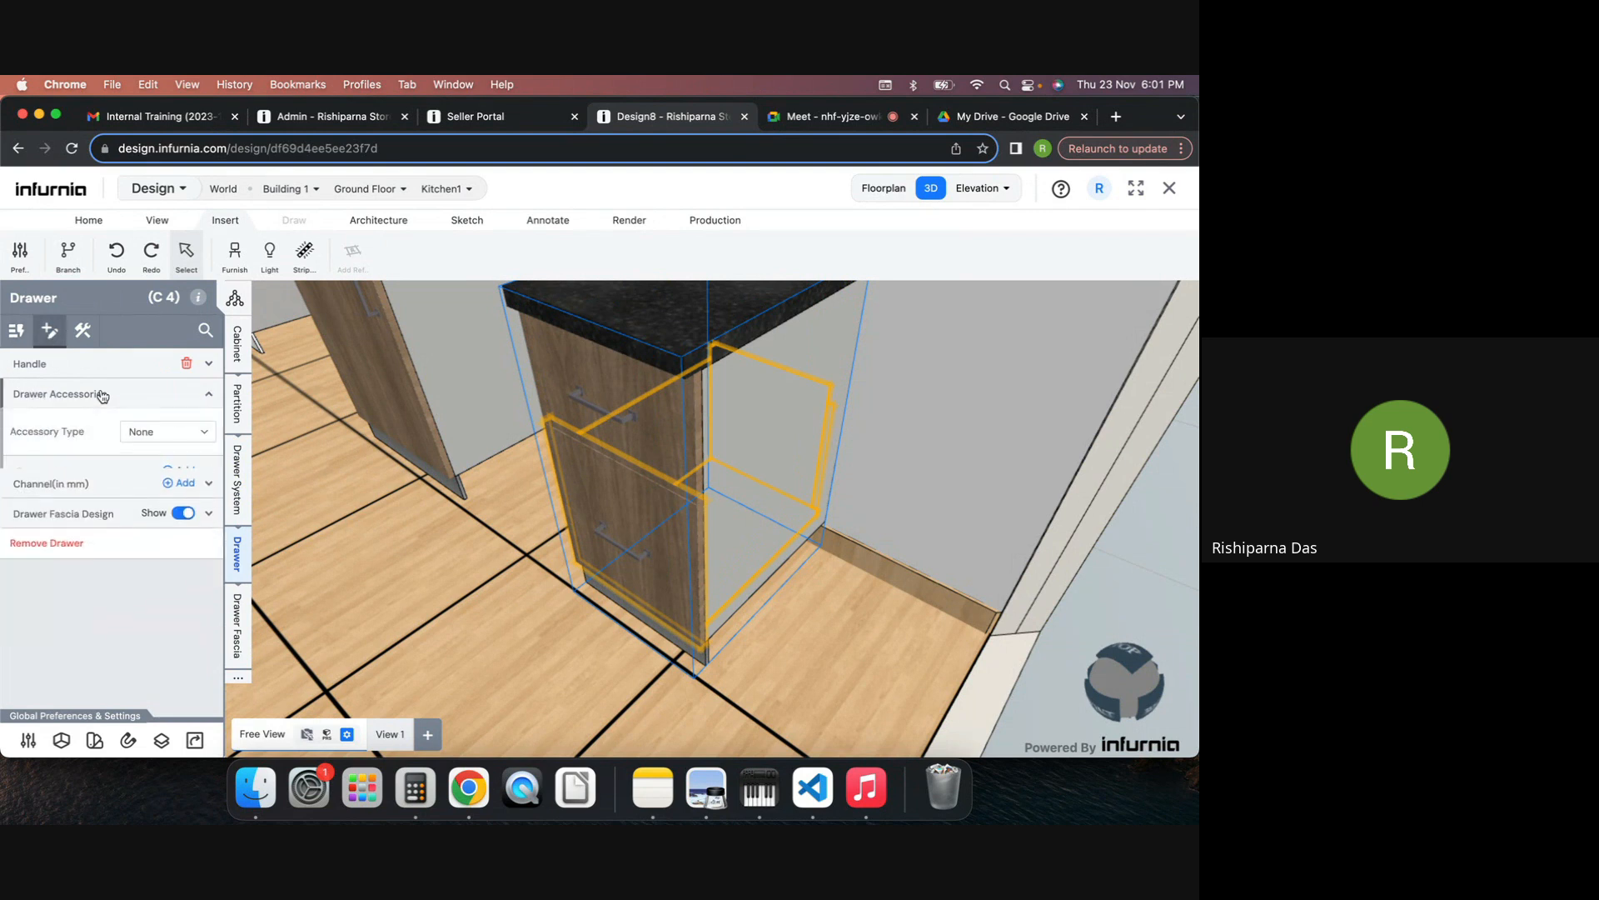
click(178, 434)
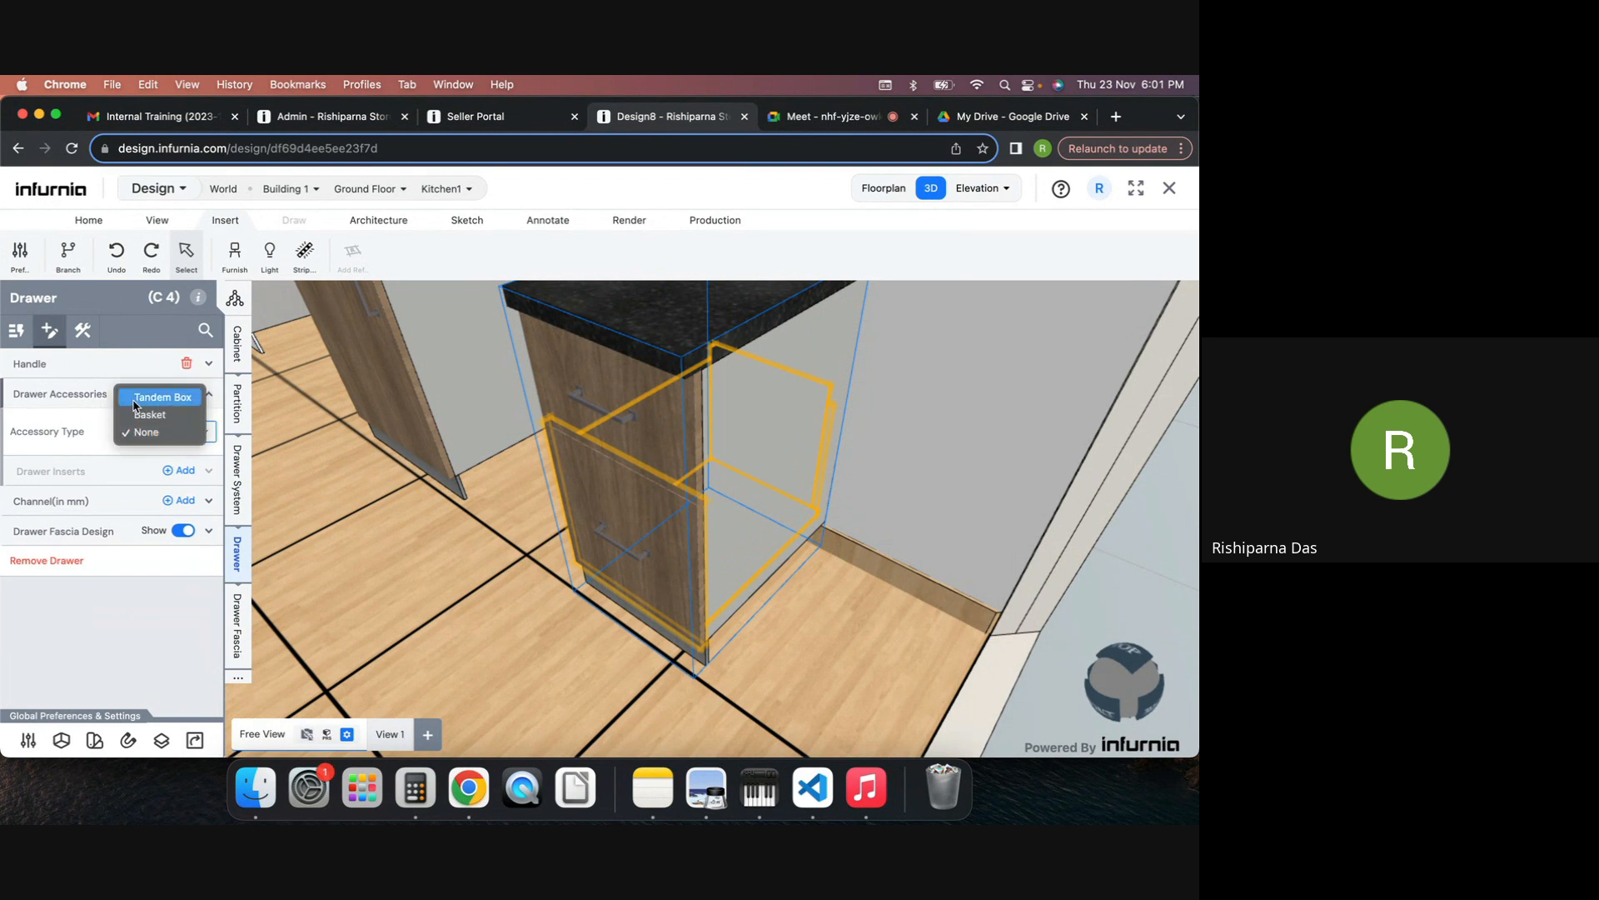
click(666, 500)
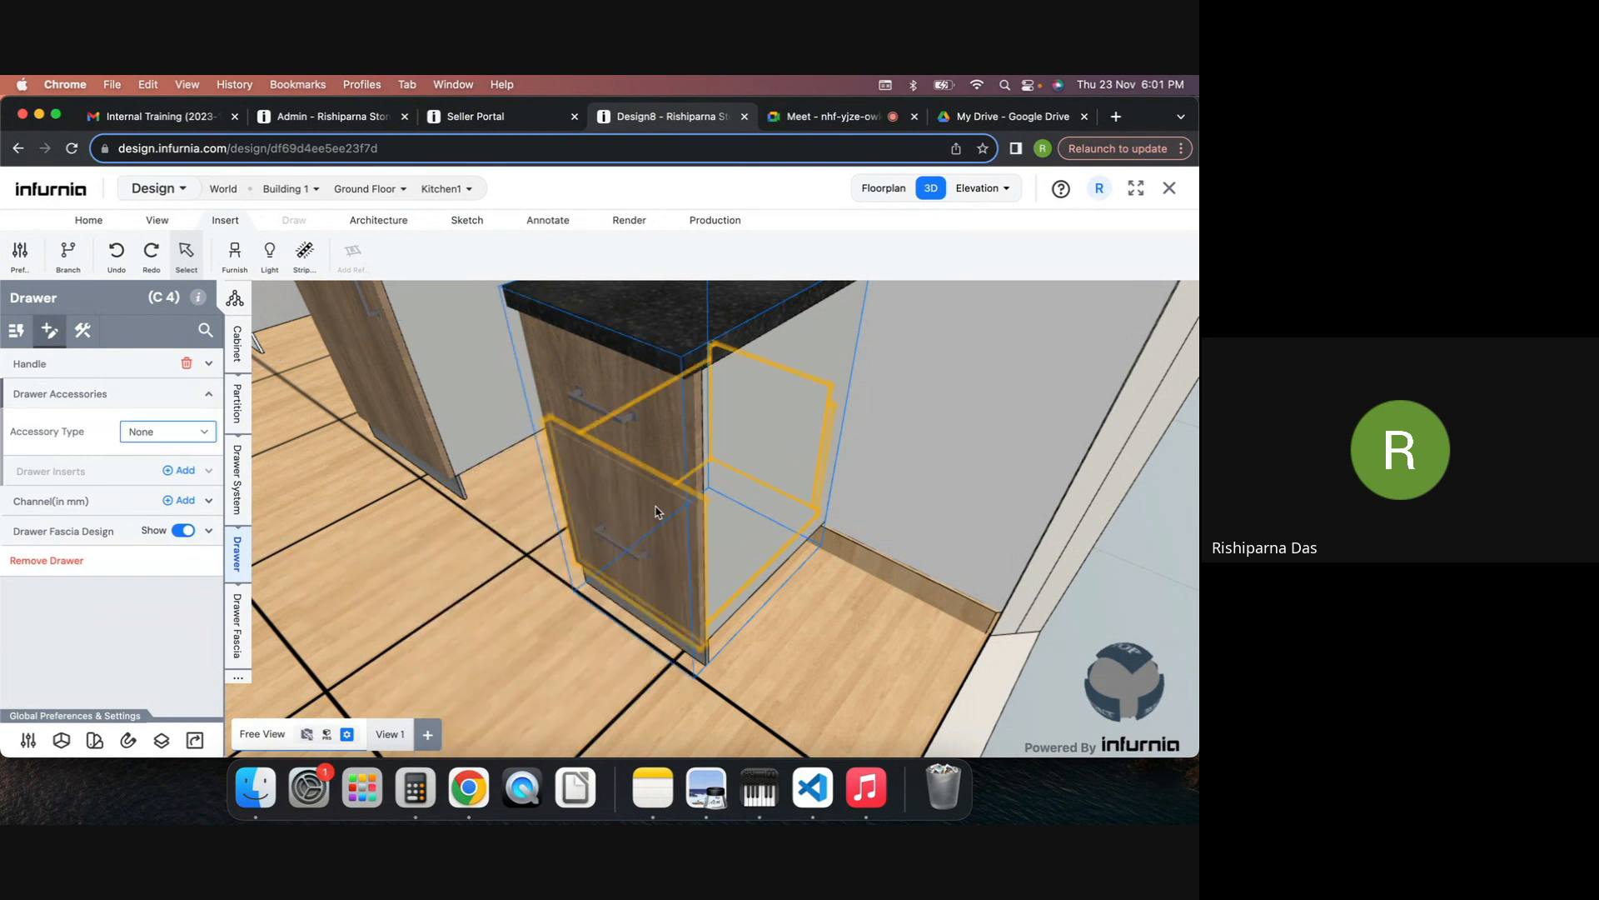
click(659, 510)
click(158, 431)
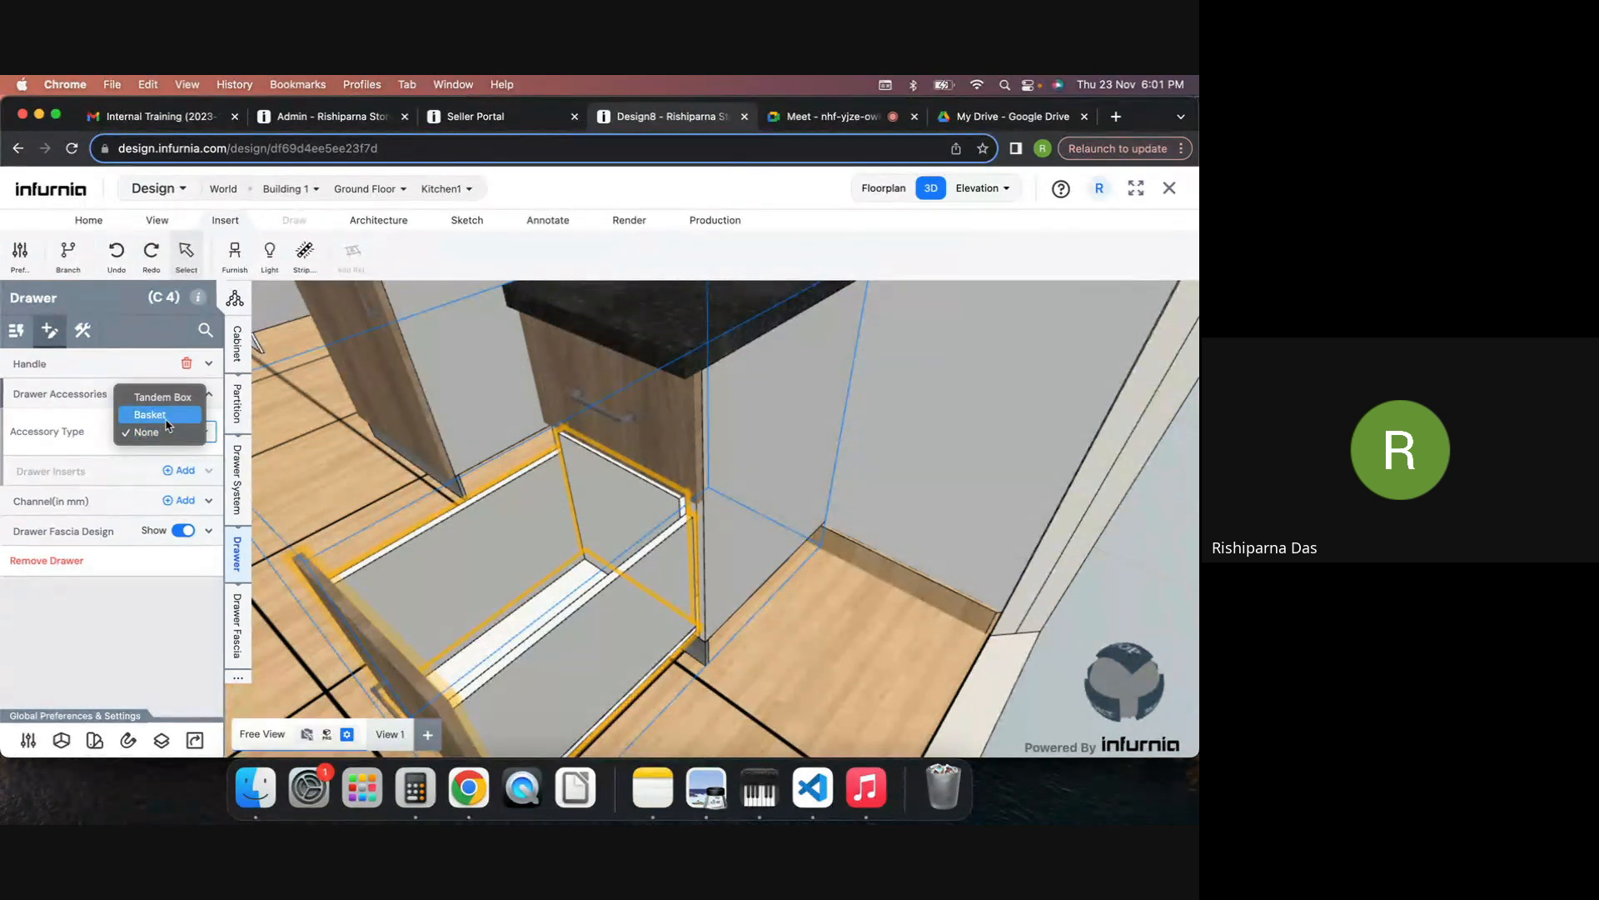
click(160, 426)
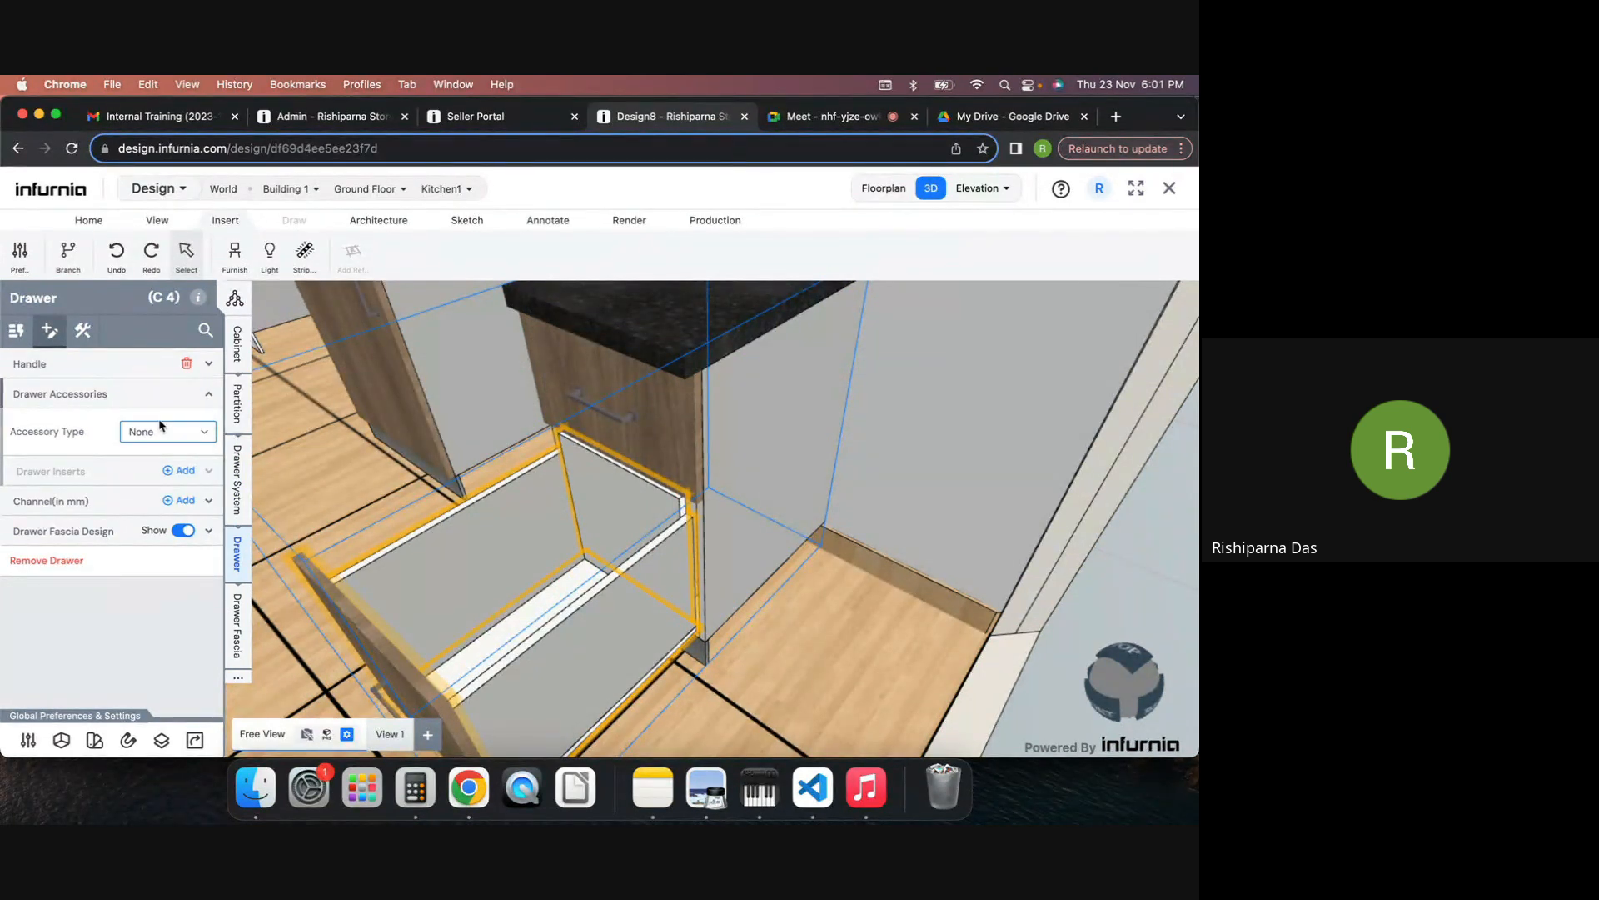
click(185, 469)
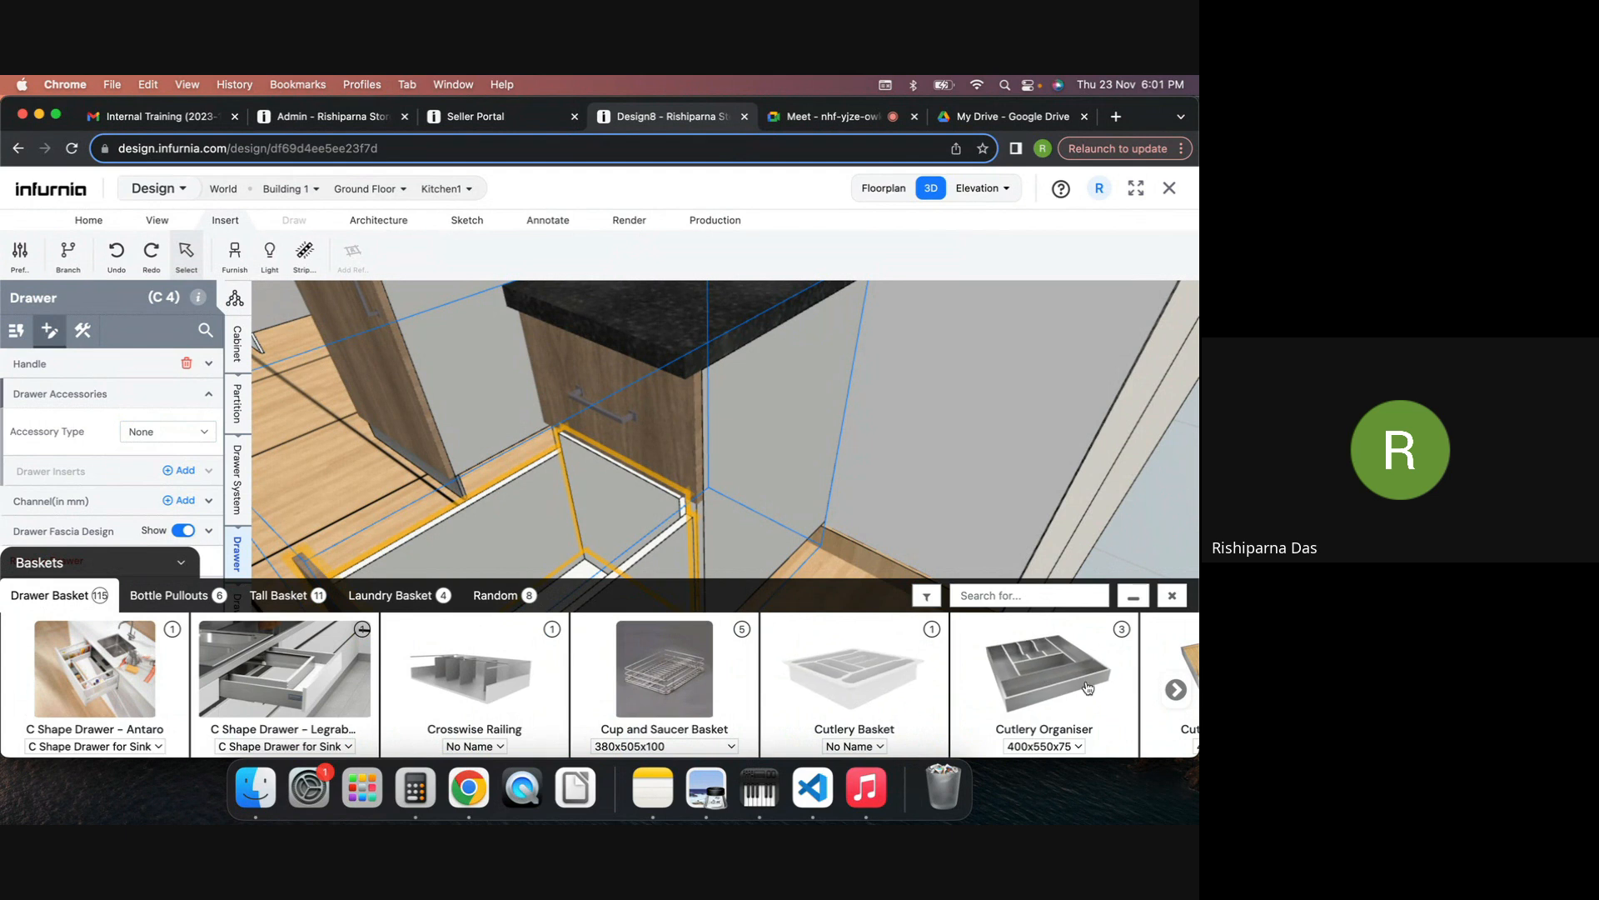
click(696, 689)
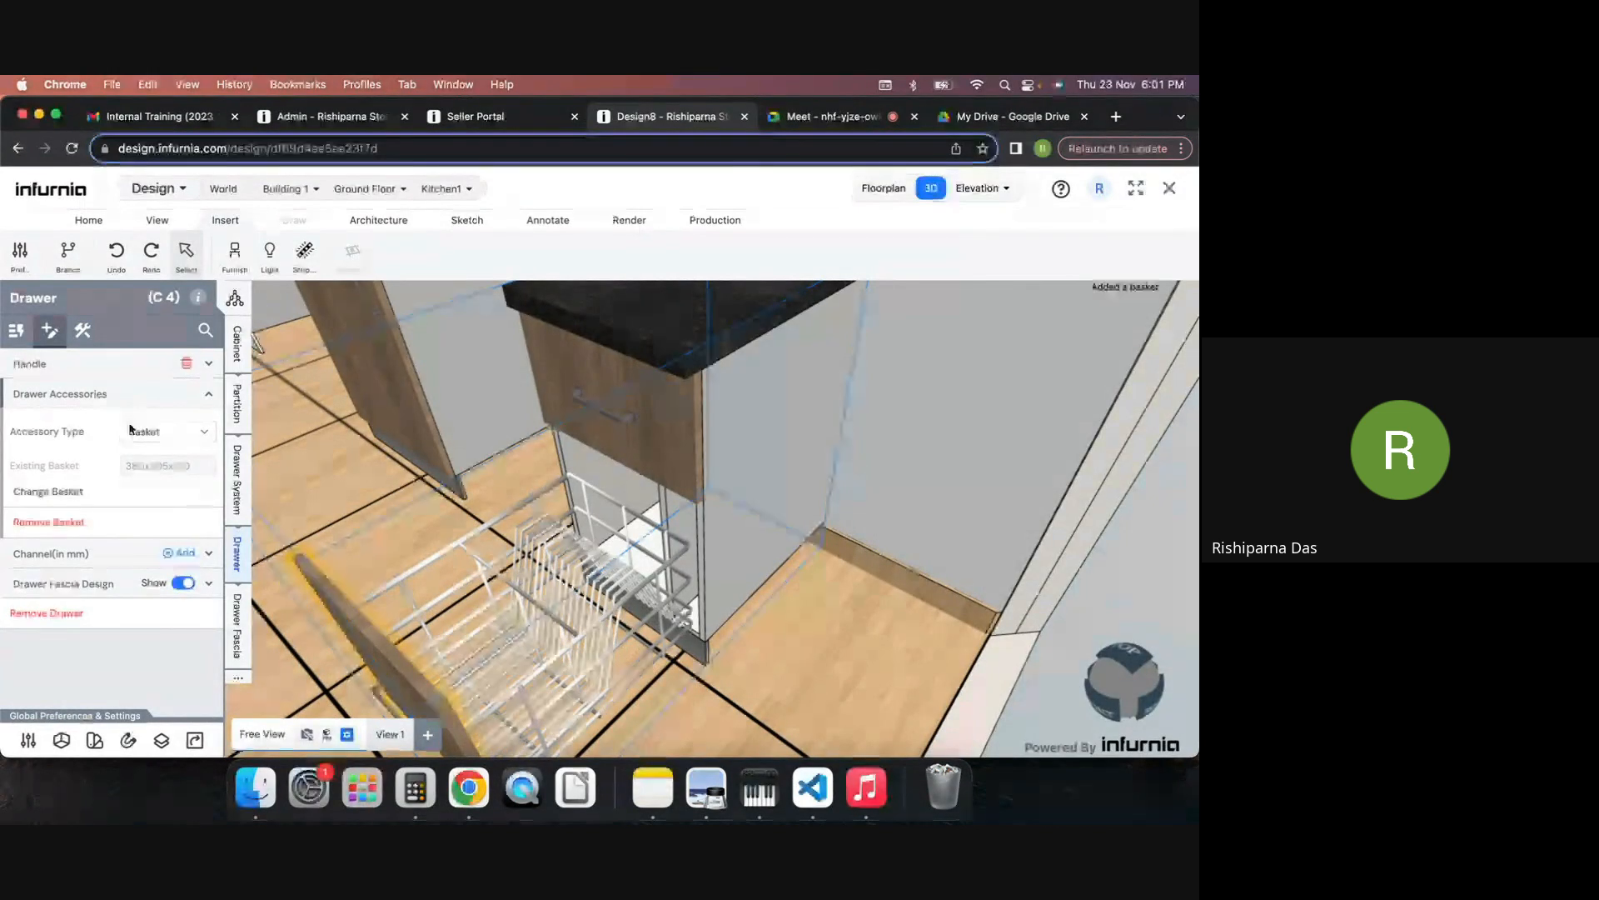
Step: Open the upper drawer of the same unit and fit it with the ArciTech Anthracite 186 Hettich tandem box
click(184, 438)
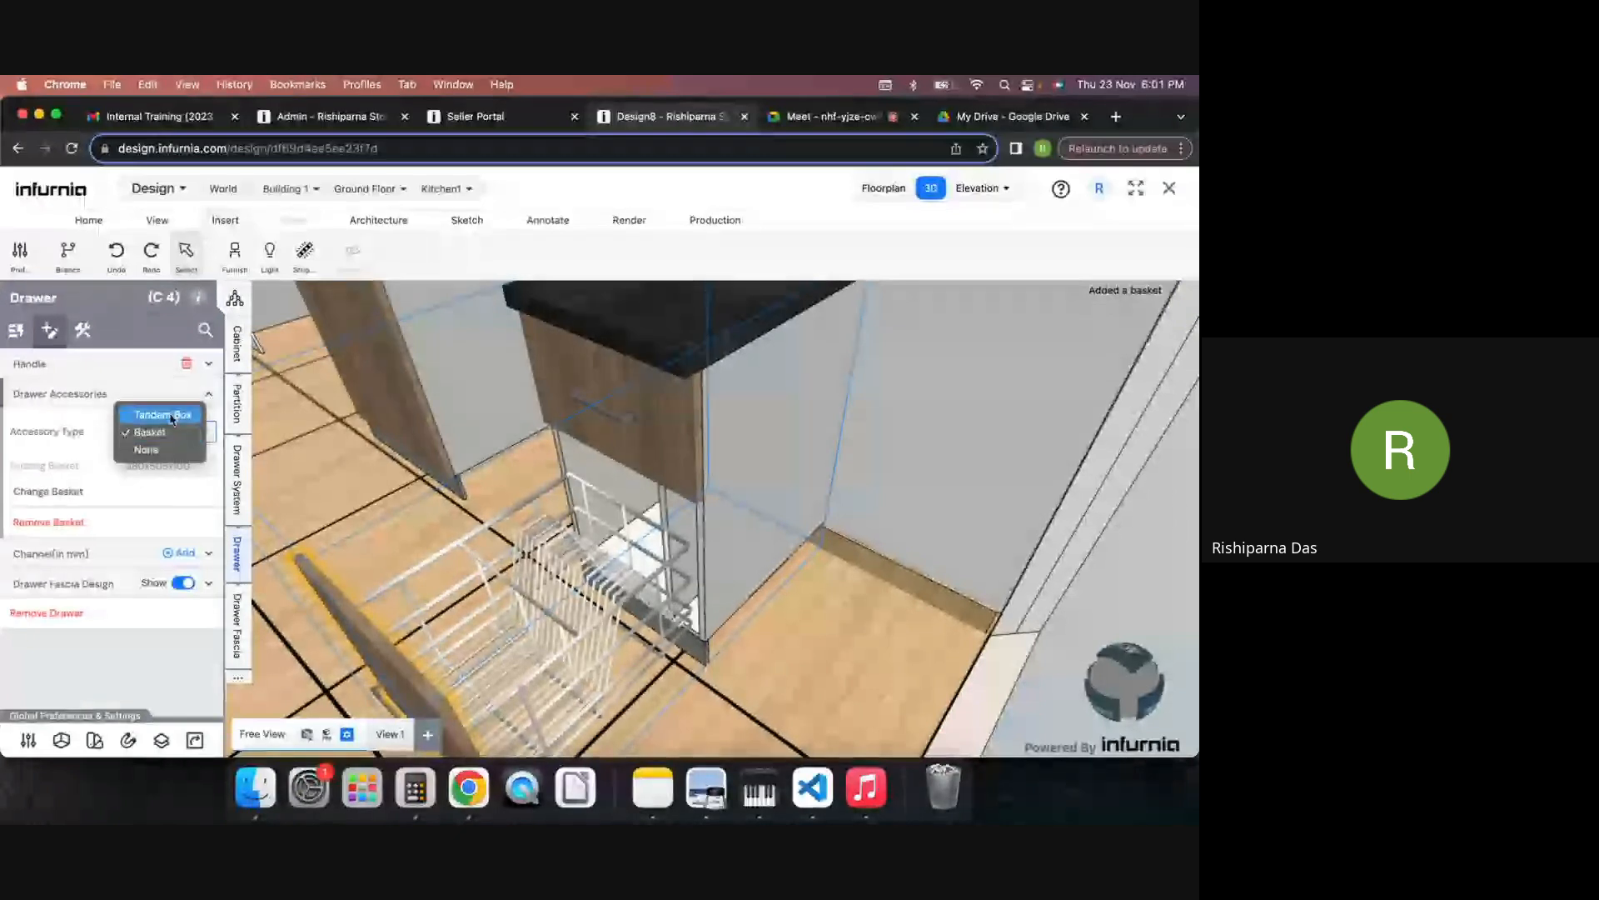
click(659, 406)
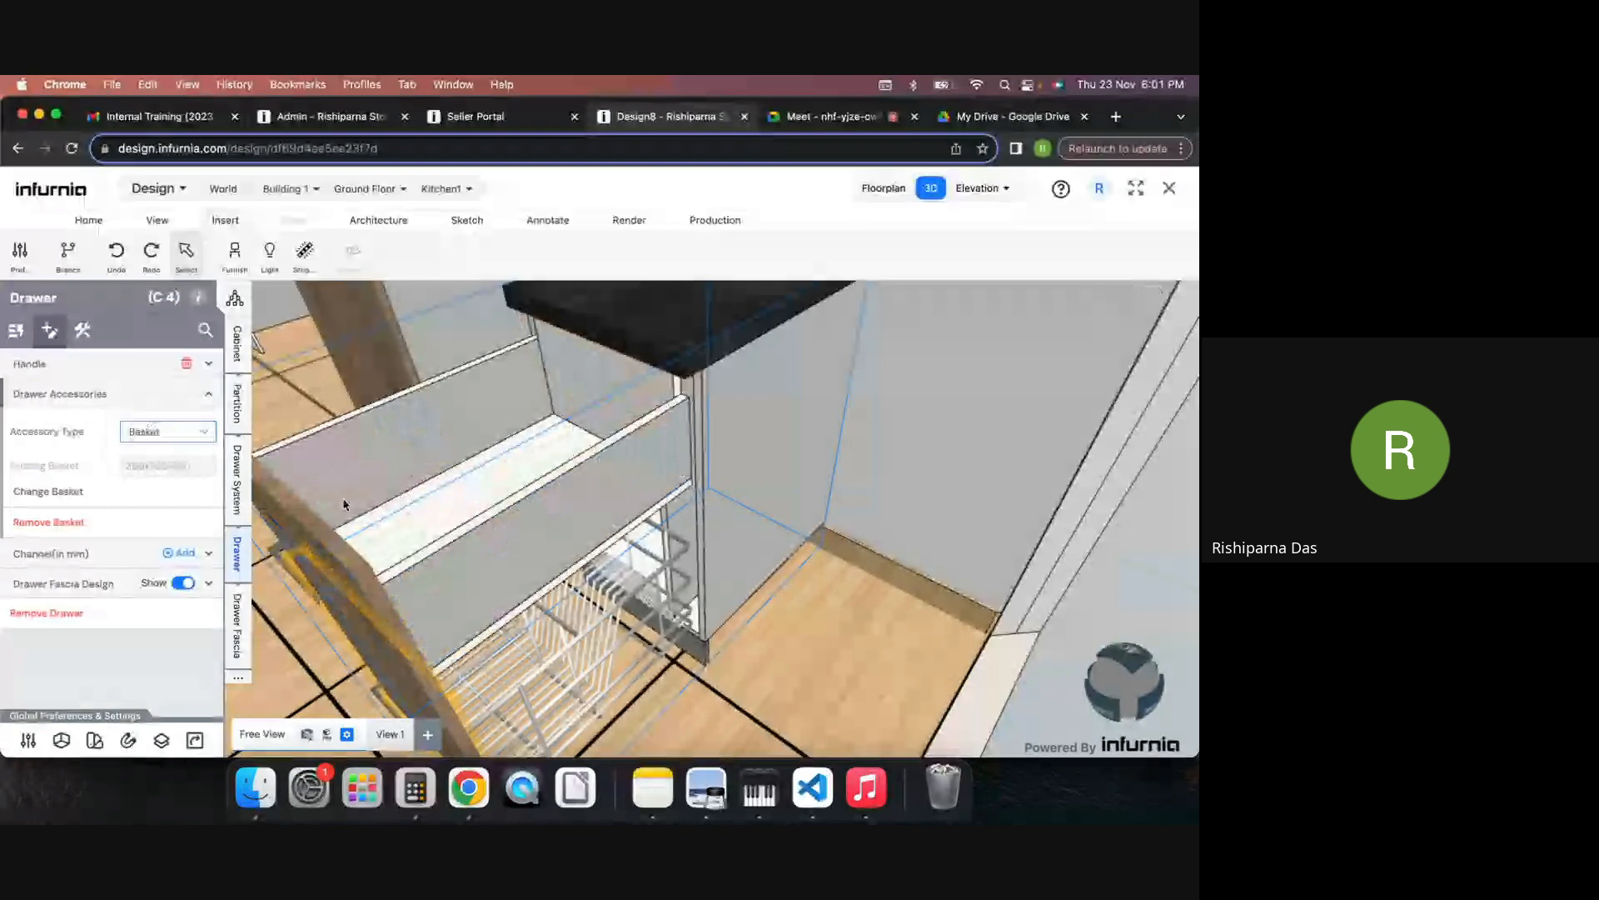
click(344, 504)
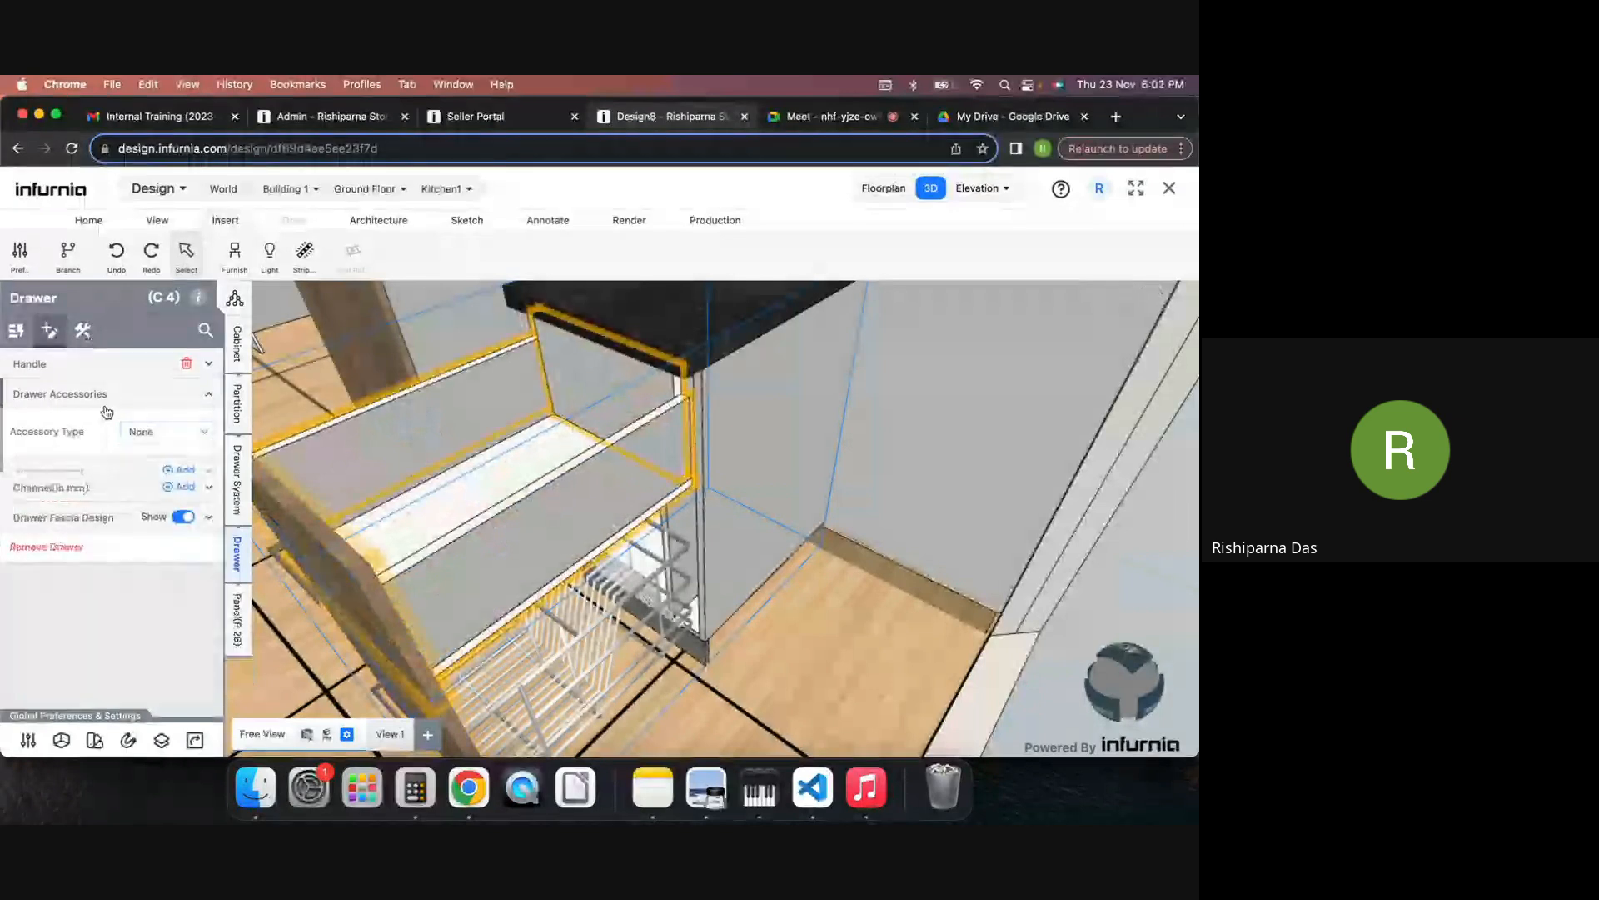
click(171, 431)
click(178, 399)
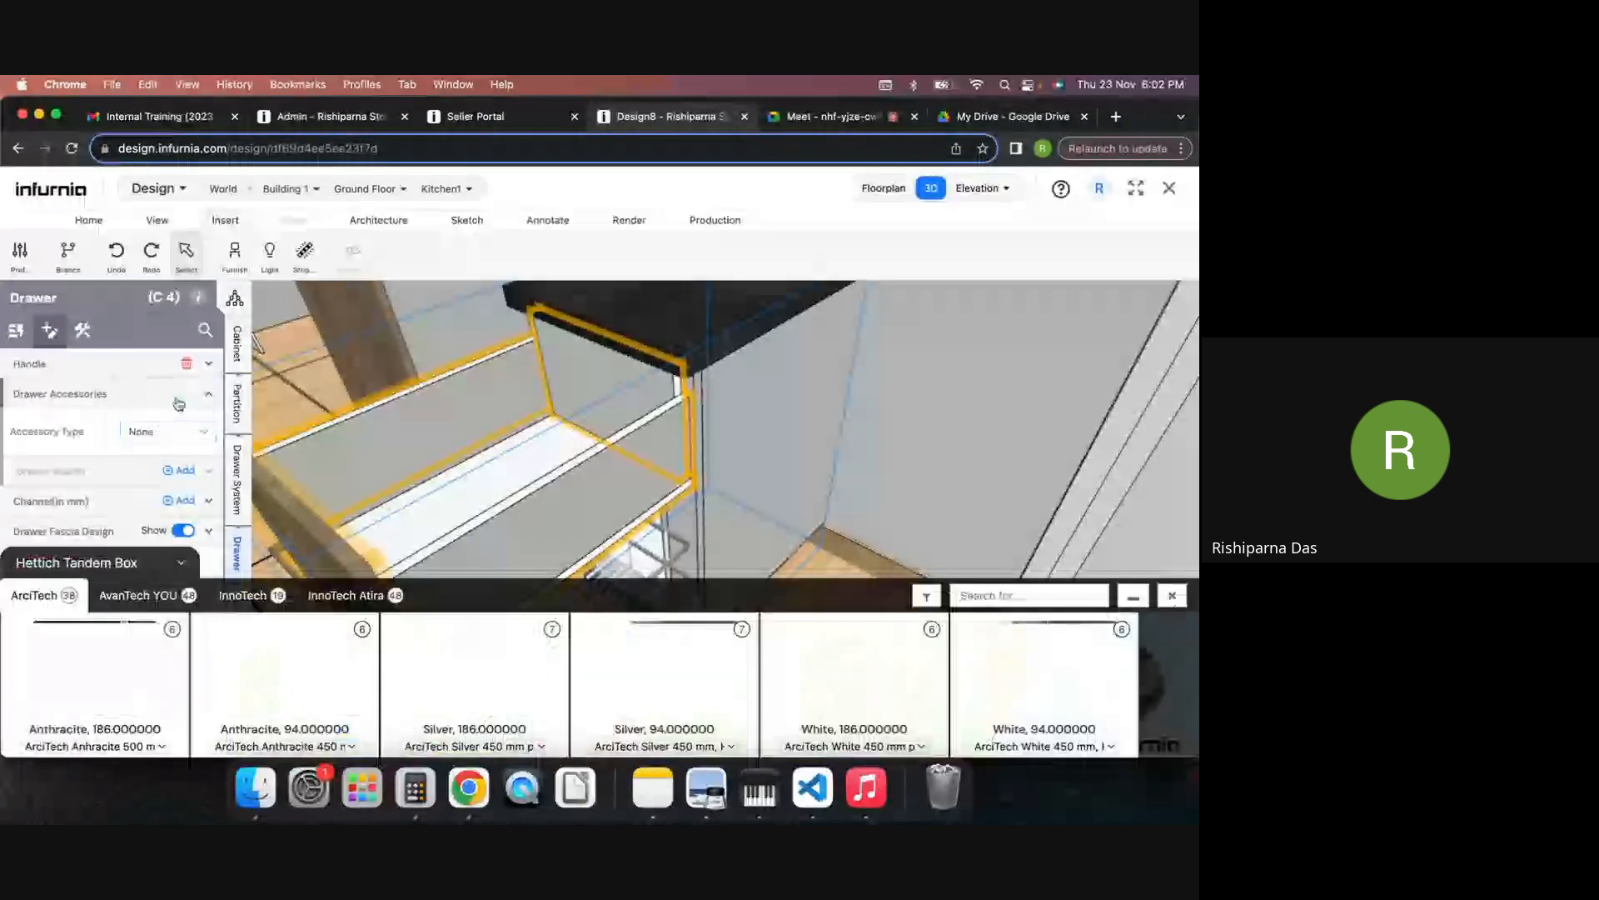
click(123, 664)
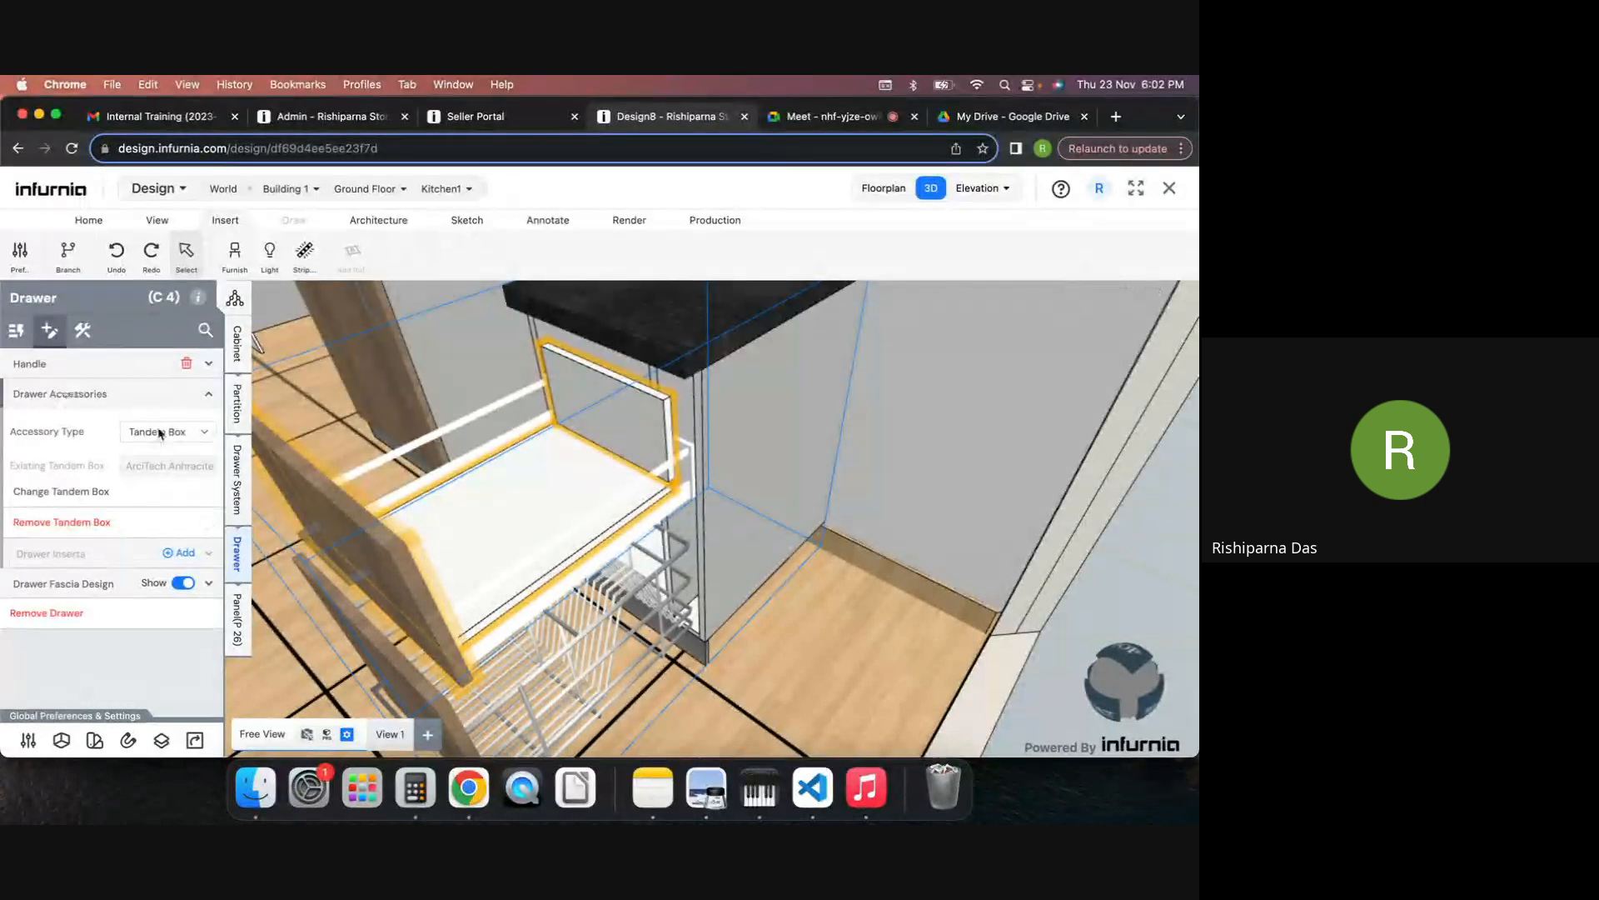
Step: Examine the tandem box in the upper drawer and the basket in the lower drawer from close up and farther away
scroll(504, 633, down, 5)
scroll(440, 646, up, 3)
scroll(441, 645, up, 4)
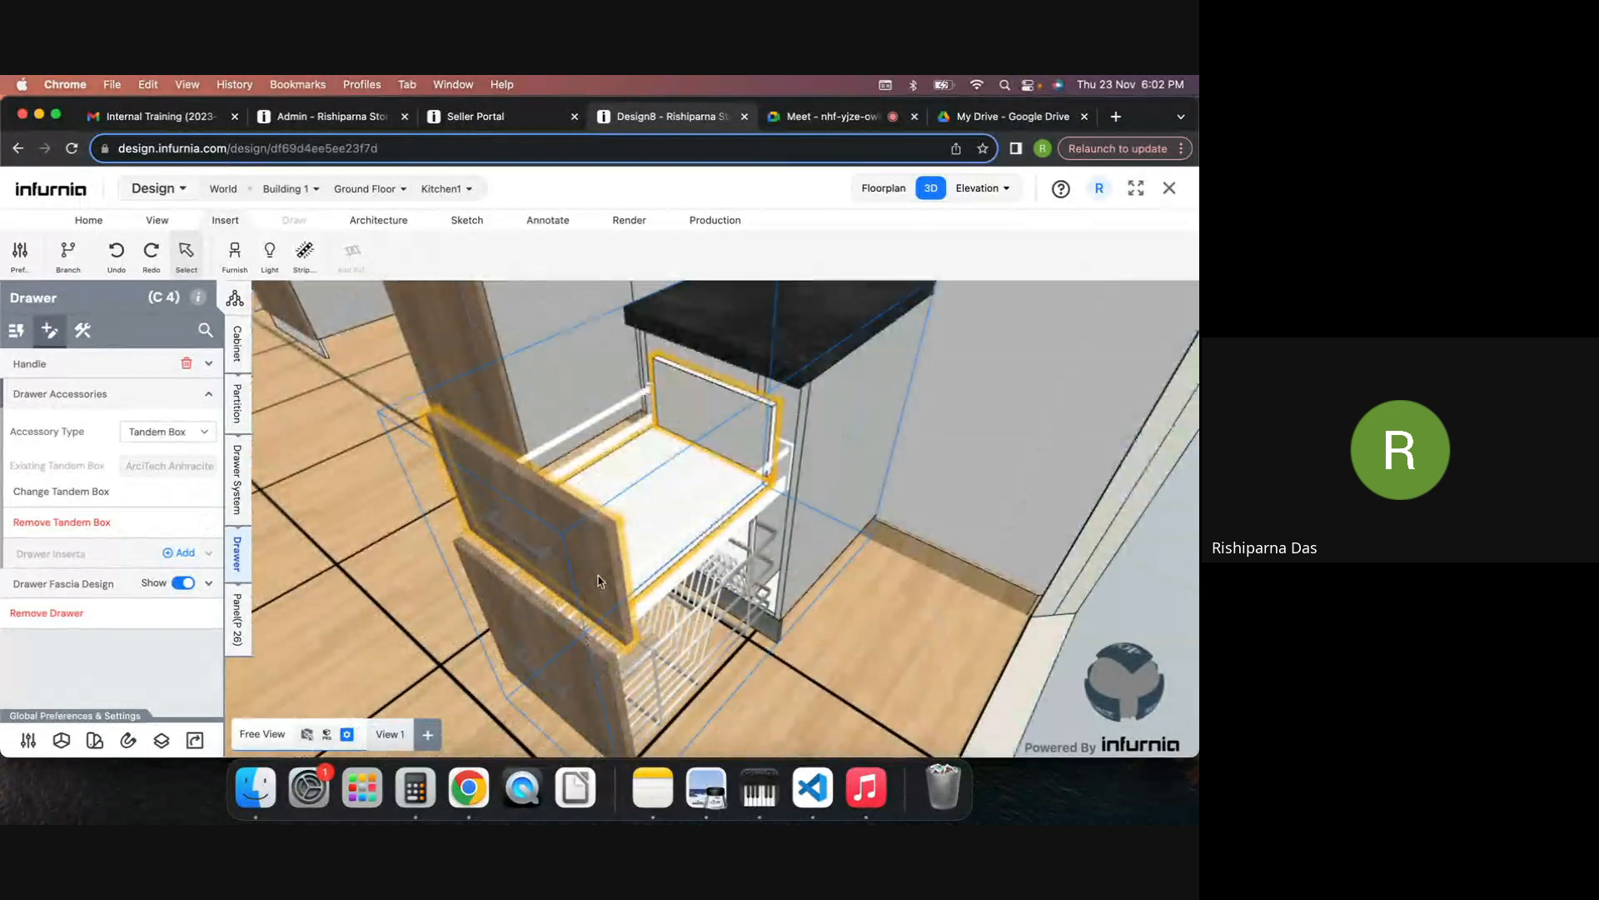
scroll(642, 616, up, 4)
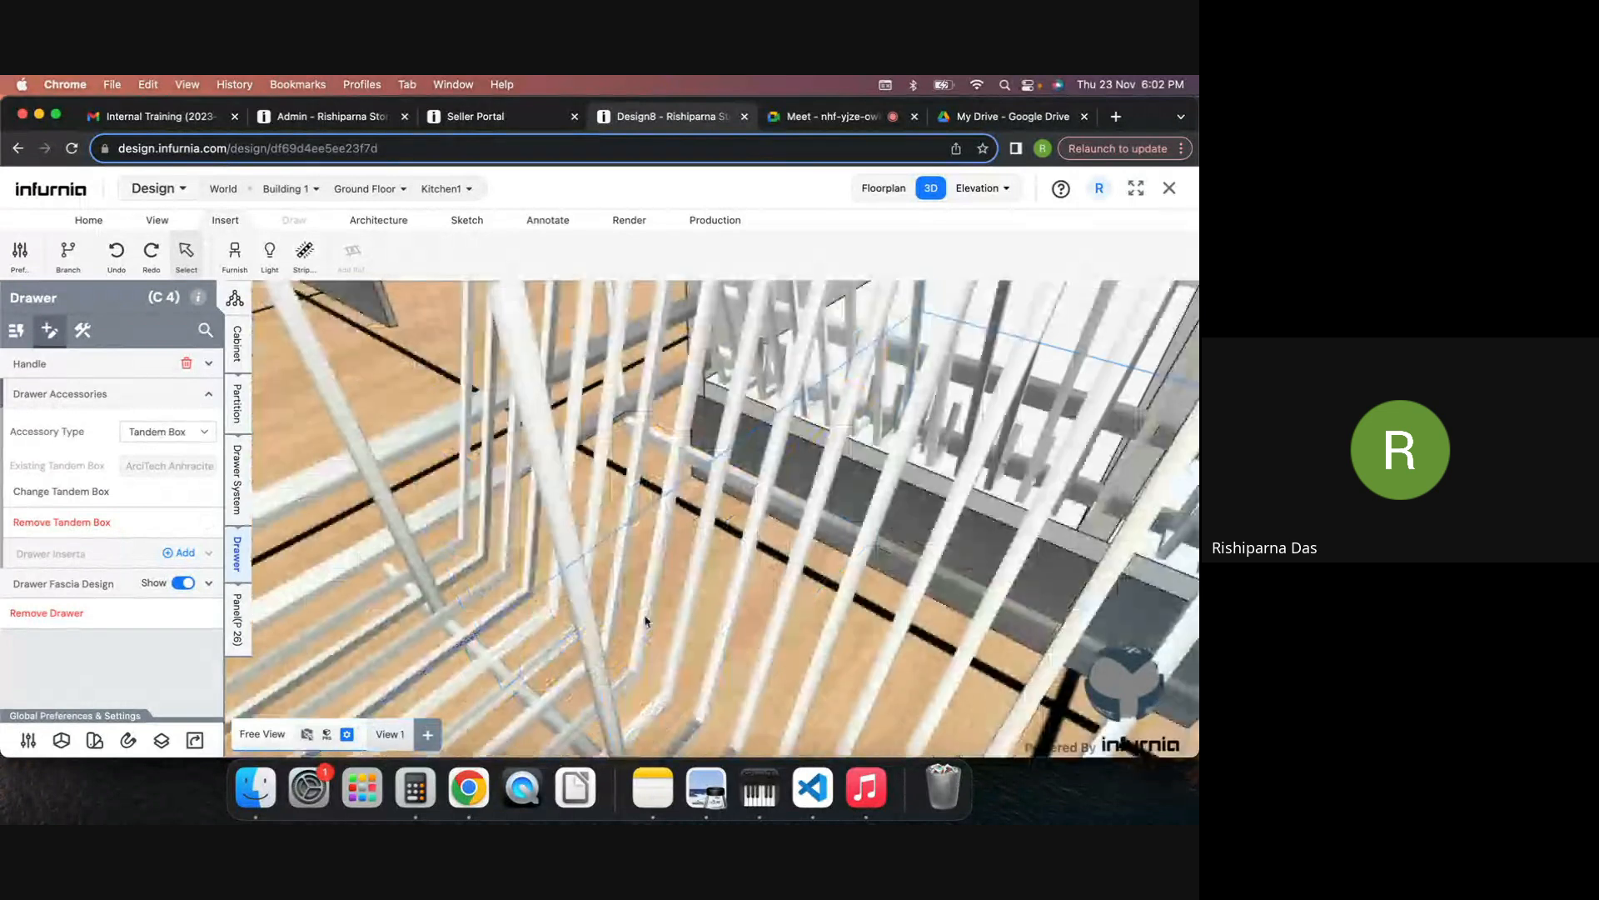
scroll(646, 620, up, 3)
scroll(700, 648, down, 4)
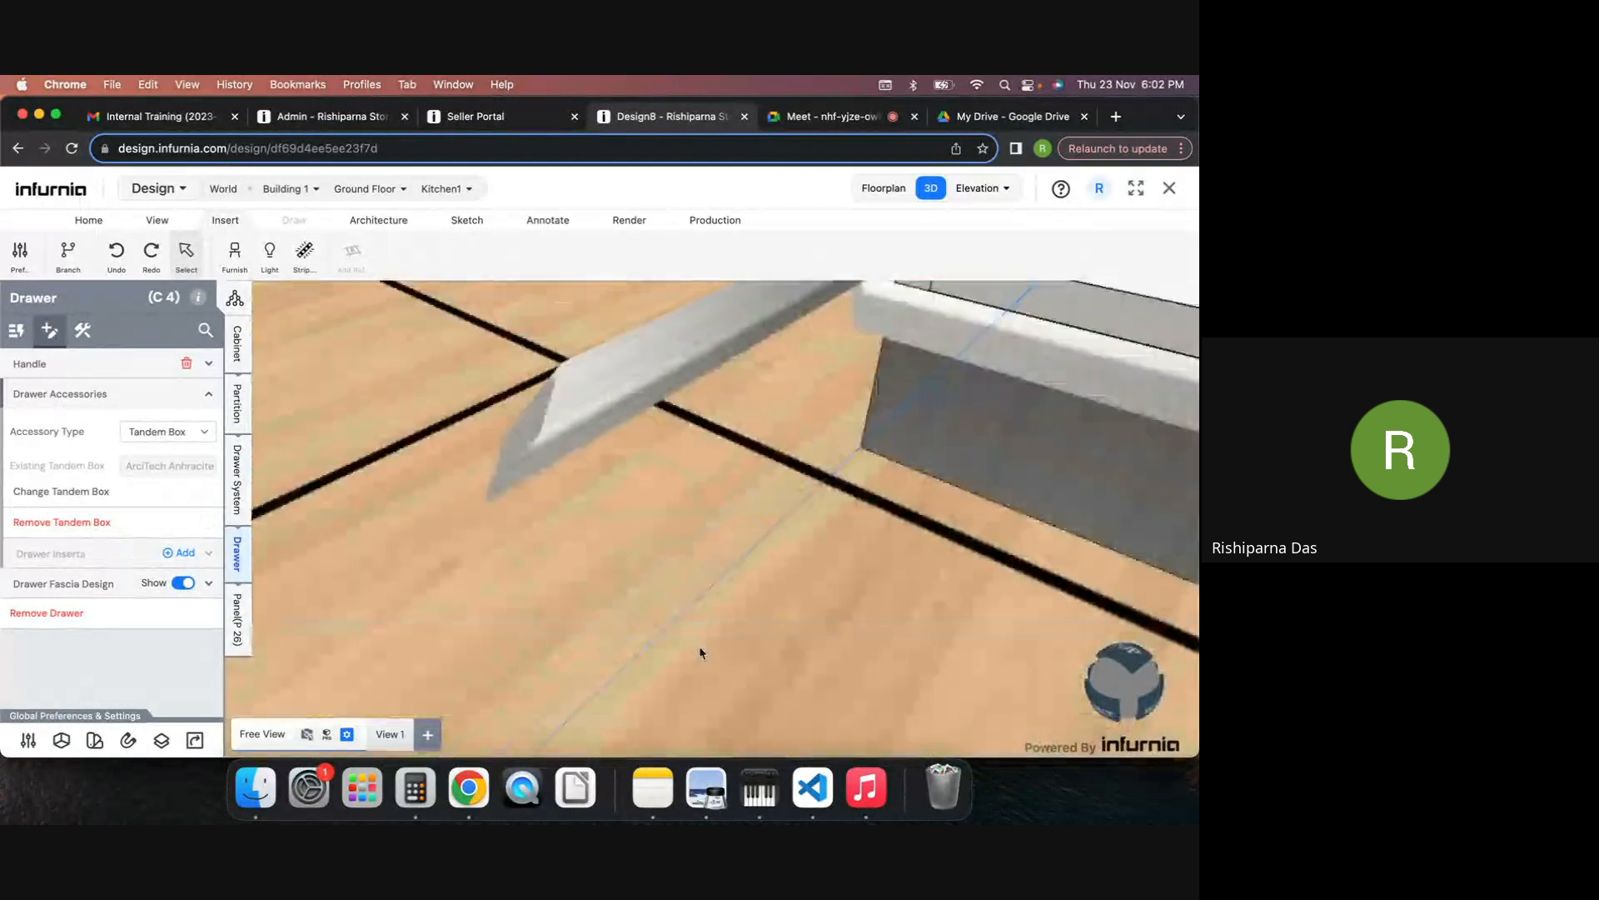
scroll(700, 652, down, 6)
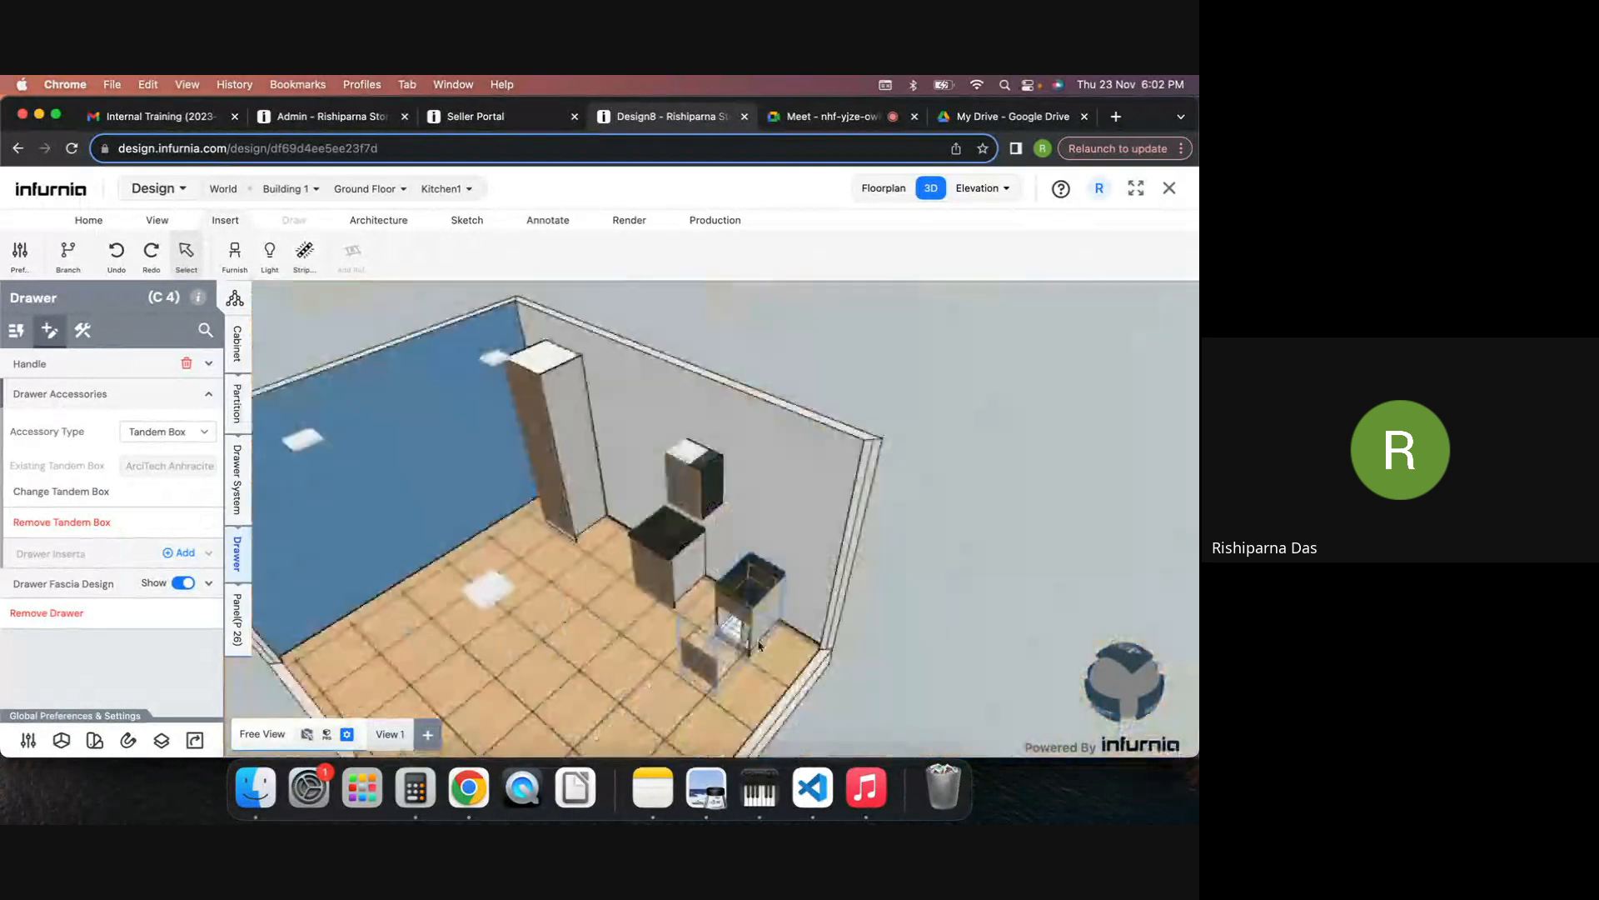
scroll(765, 683, up, 2)
scroll(573, 658, up, 2)
scroll(573, 658, up, 2)
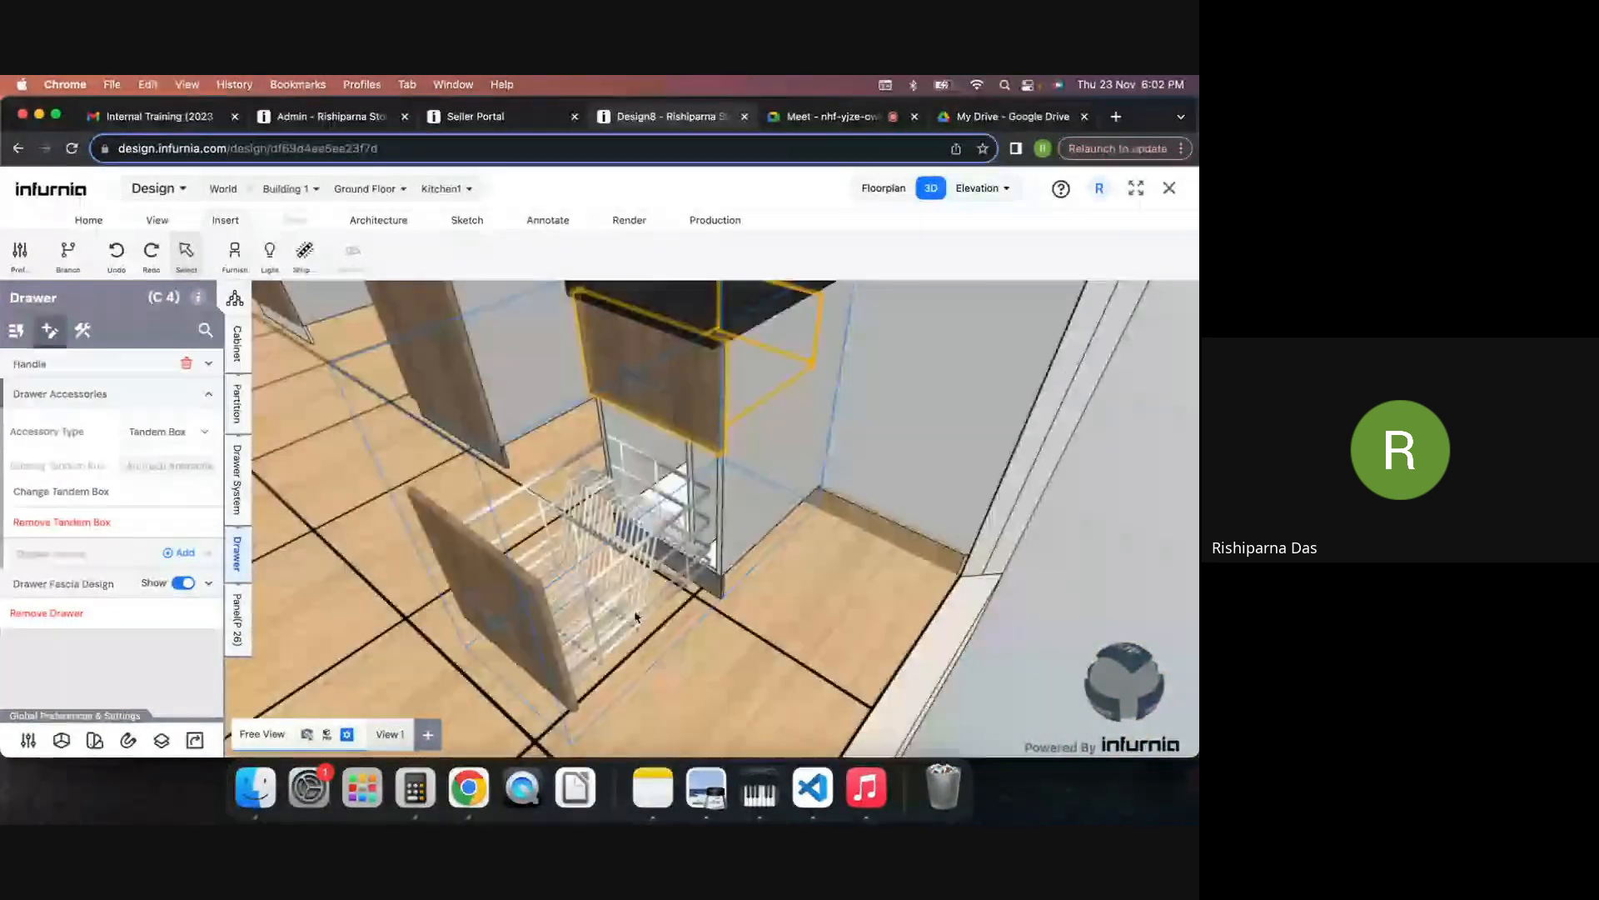
Step: Select the lower drawer and review its construction settings and the accessory types available for it
click(609, 576)
click(630, 520)
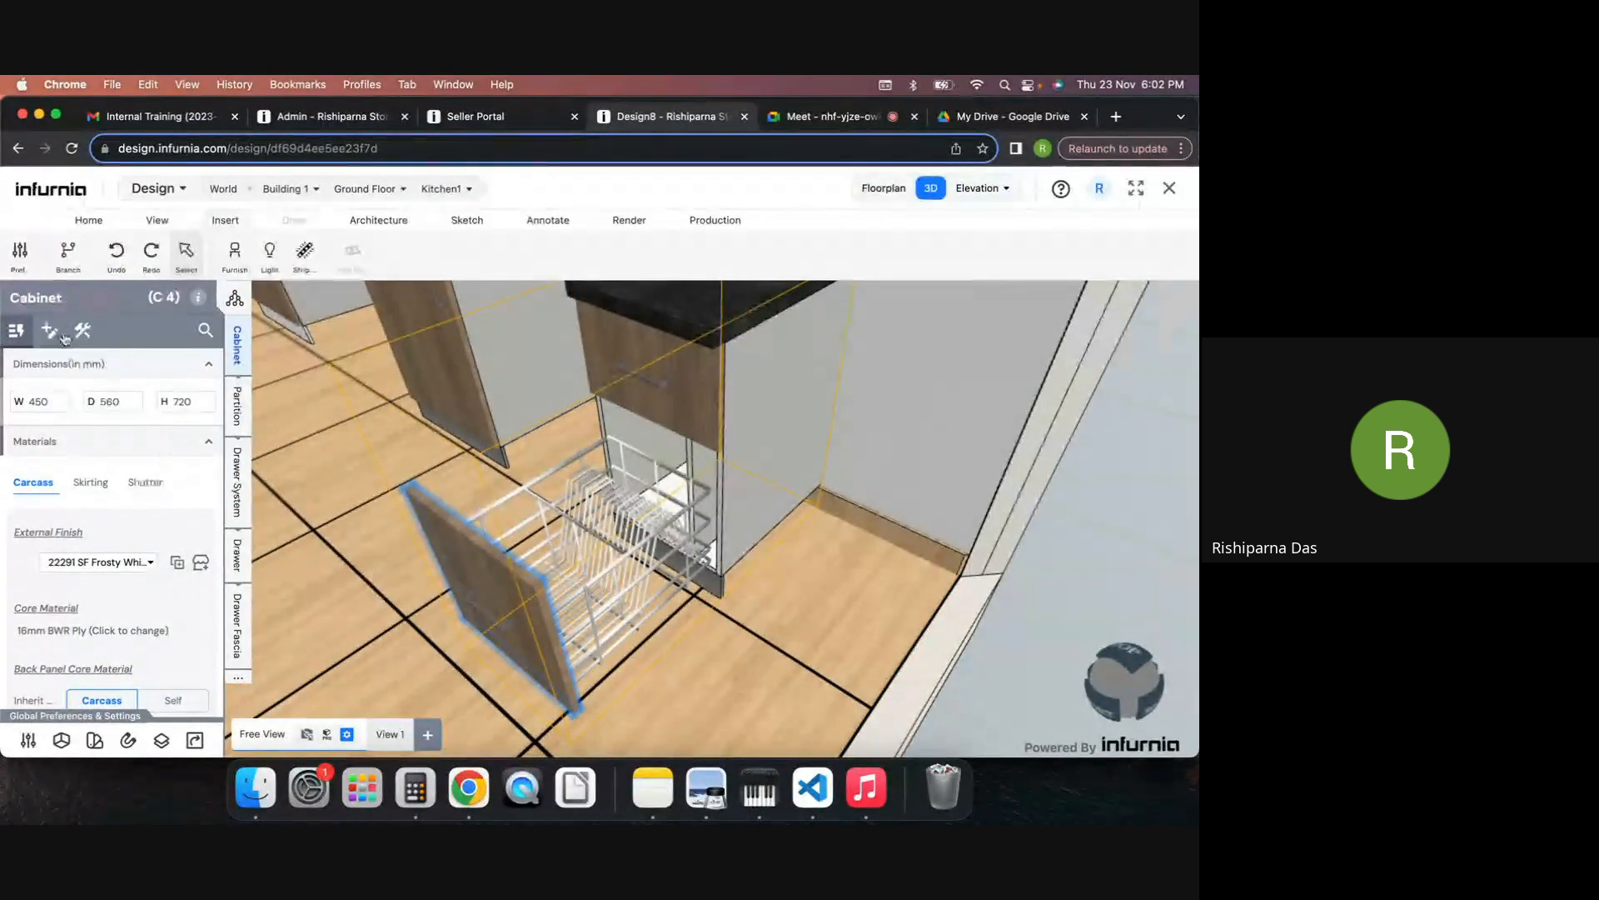
click(241, 563)
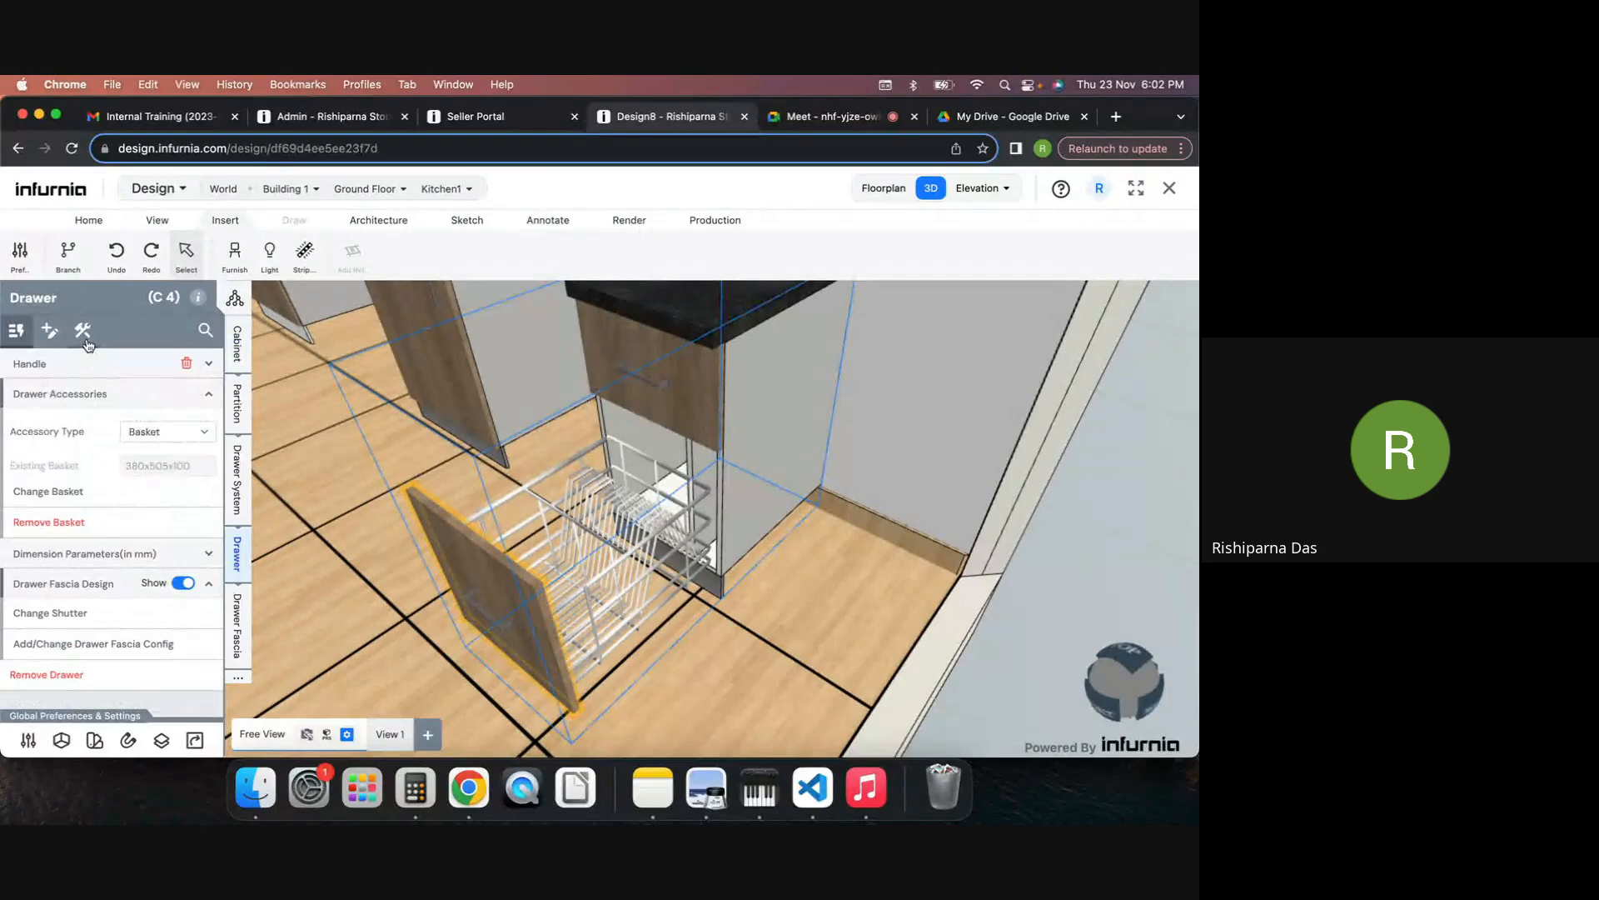
click(79, 333)
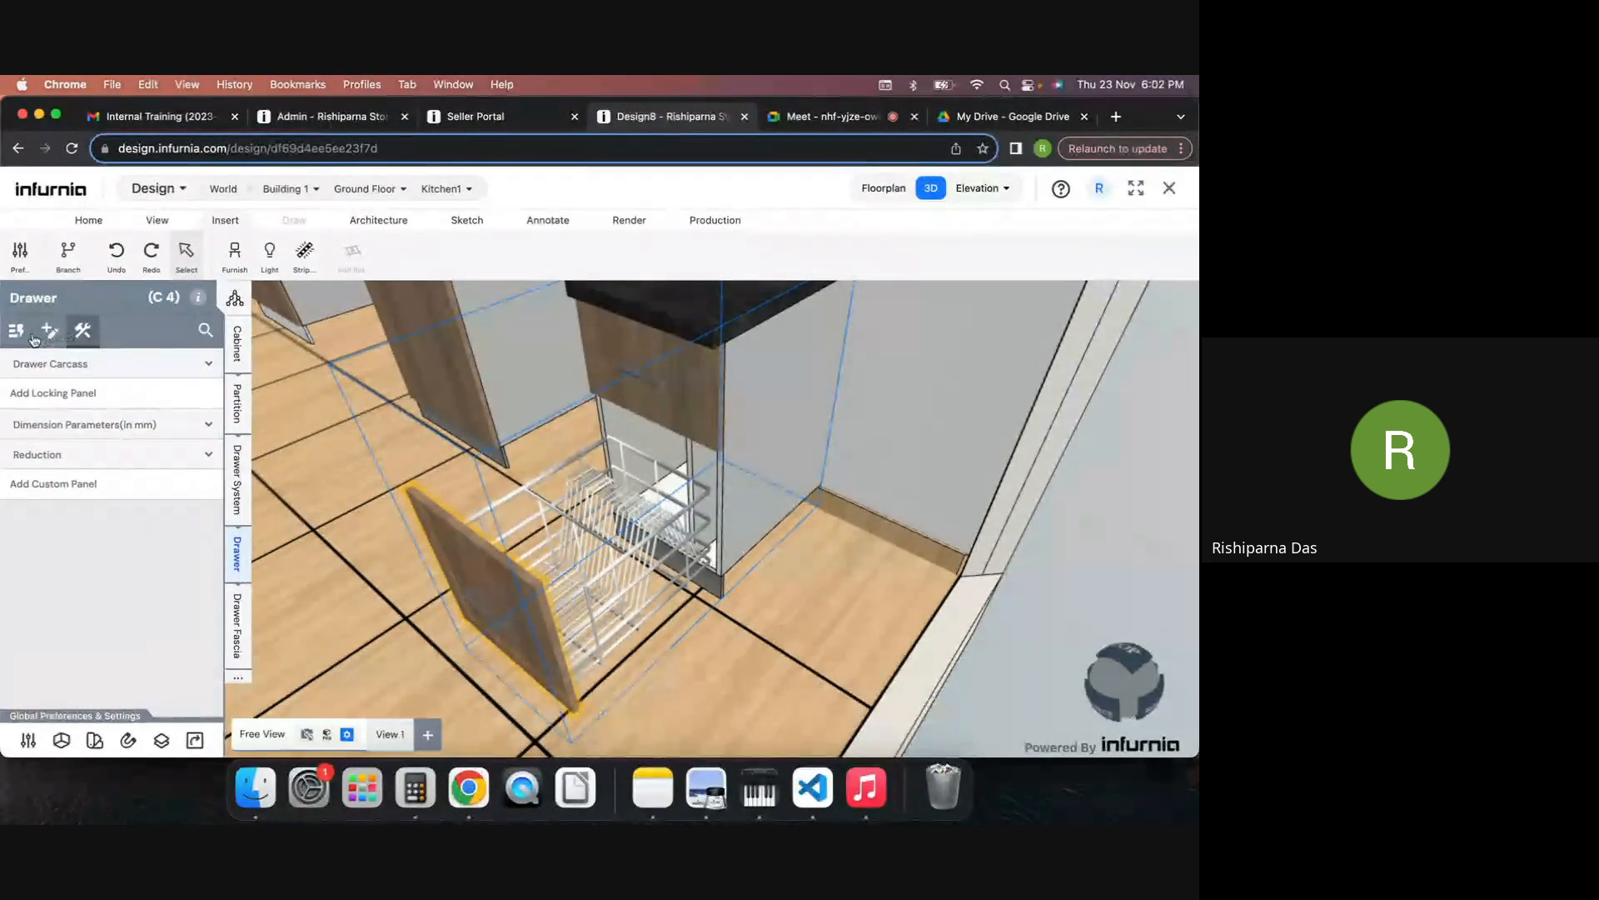
click(48, 333)
click(114, 396)
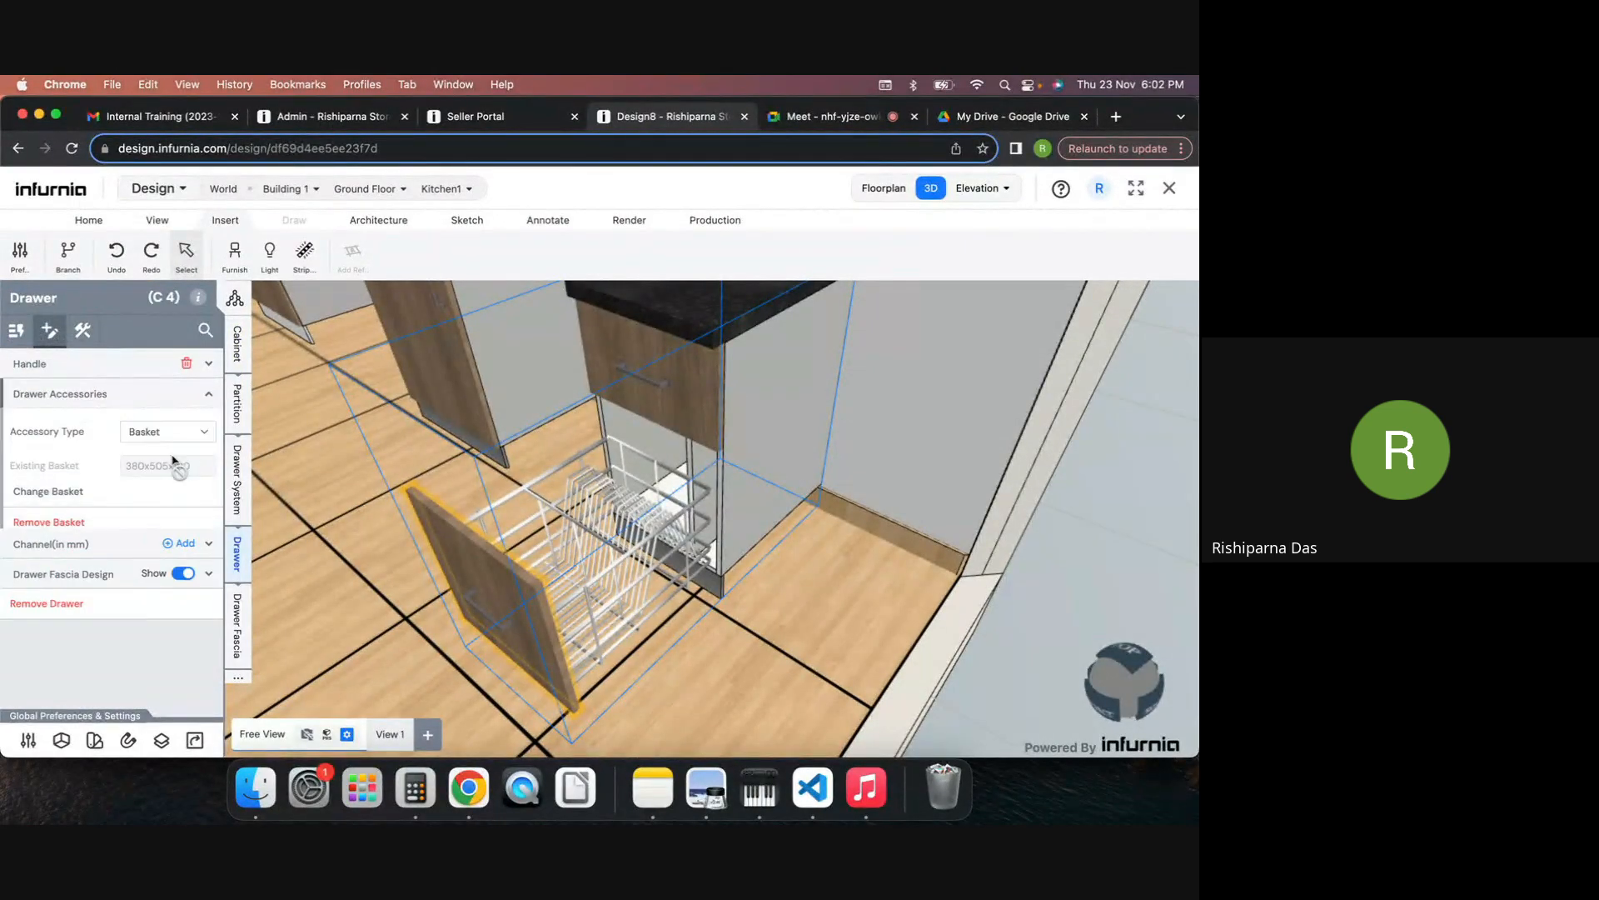
click(158, 432)
click(151, 435)
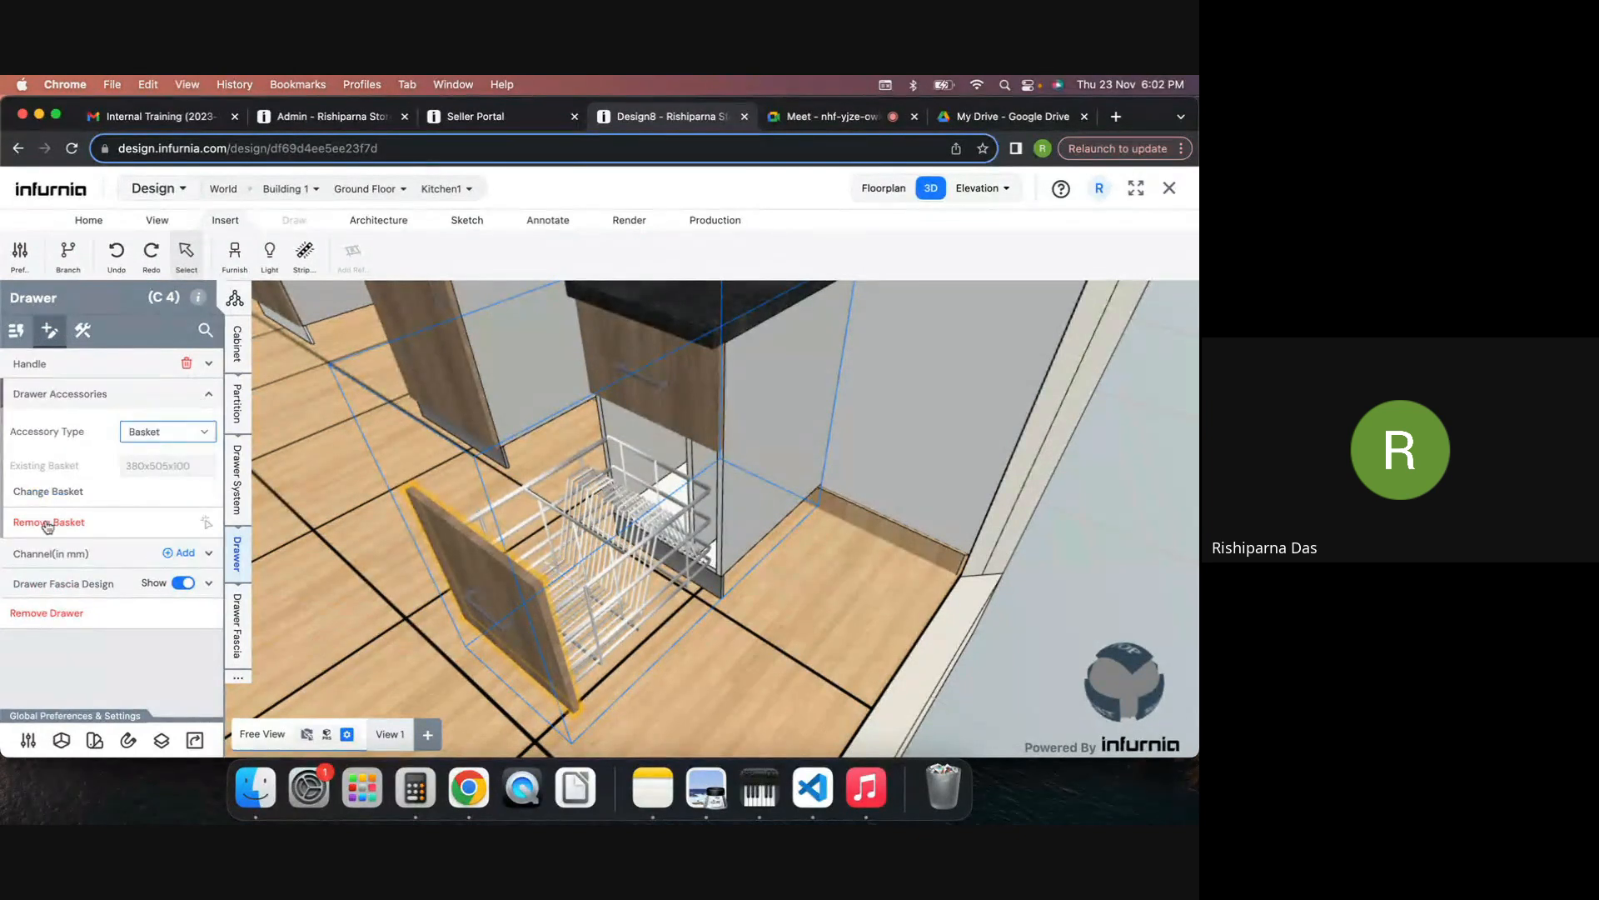
Step: Search the drawer baskets for "wick" and replace the lower drawer's basket with Wicker Basket_1, size 400x550x100
click(50, 492)
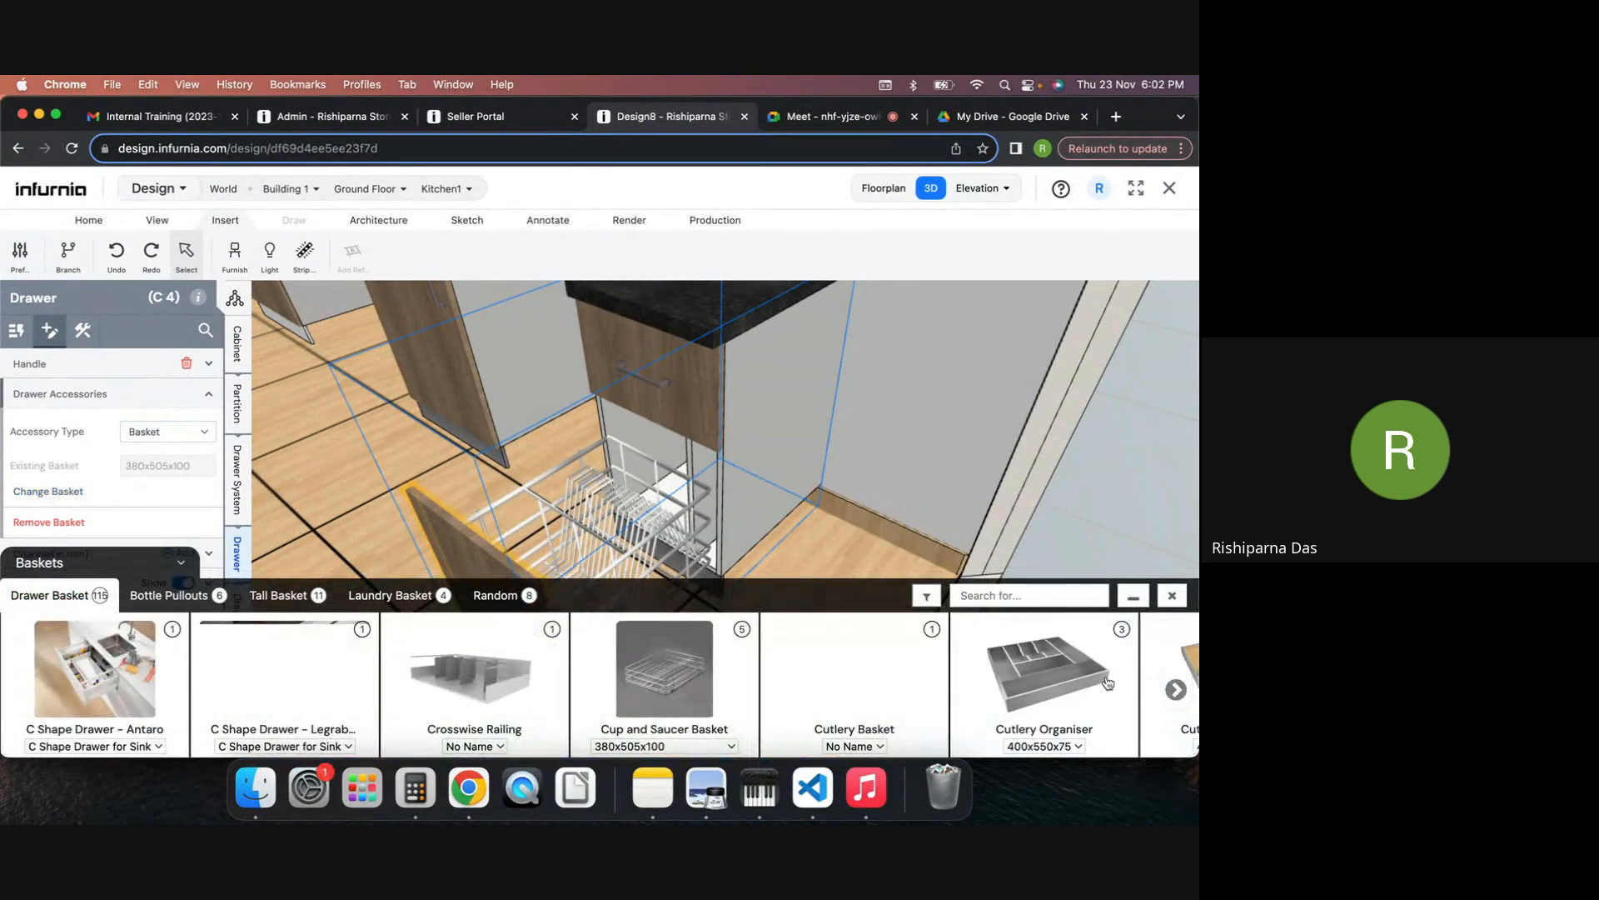
click(1177, 690)
click(1177, 690)
click(1176, 689)
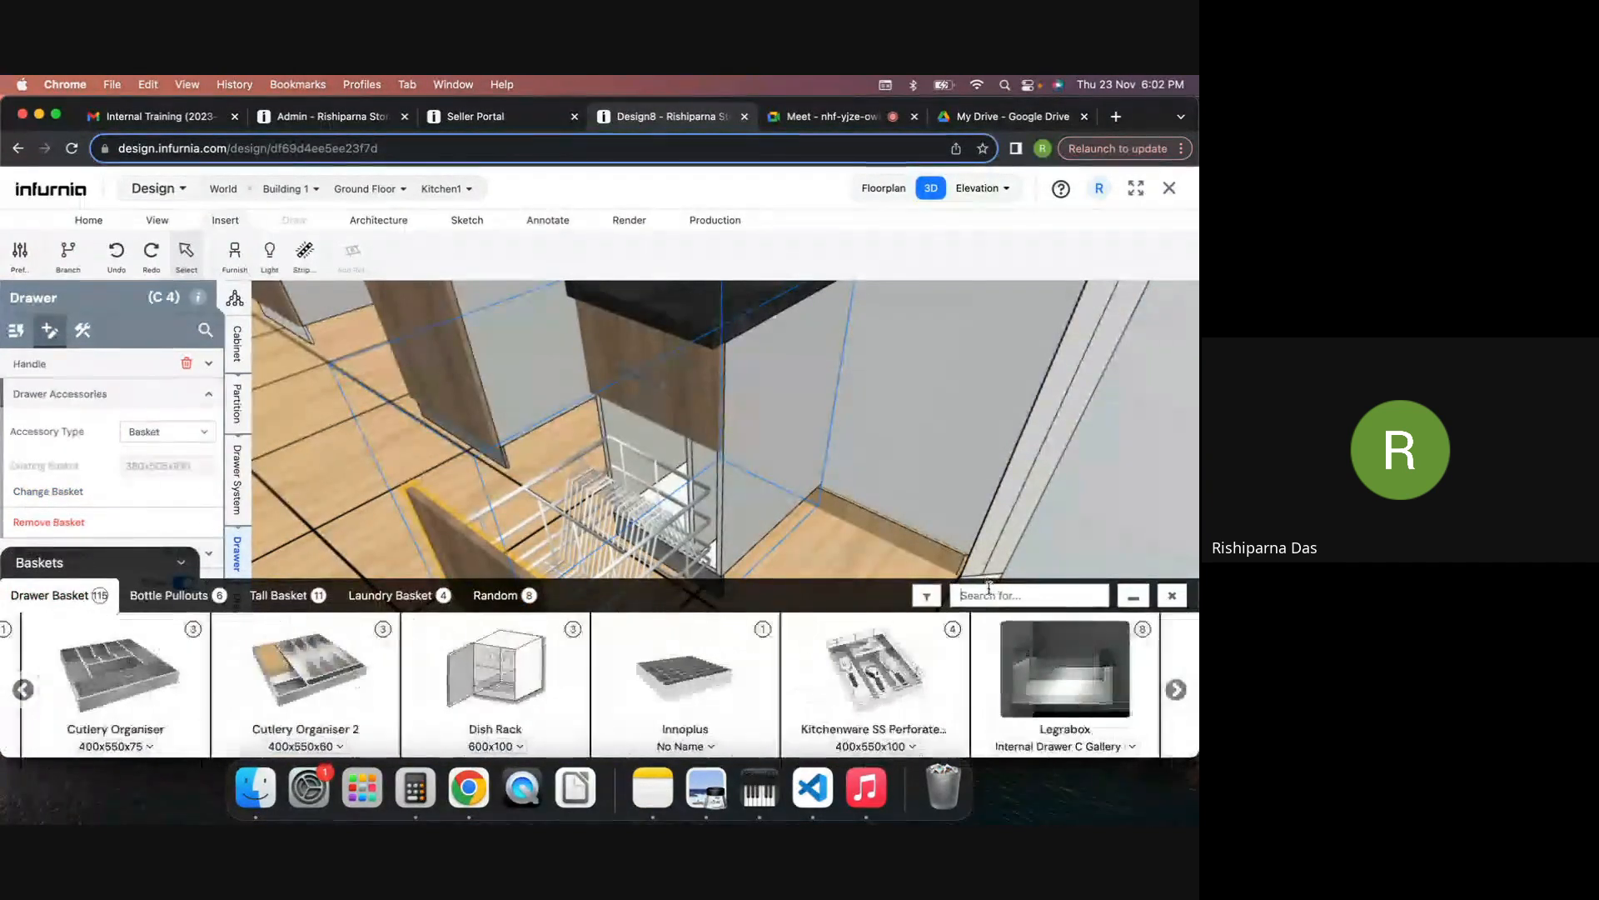
click(1176, 690)
click(1017, 595)
text(wick)
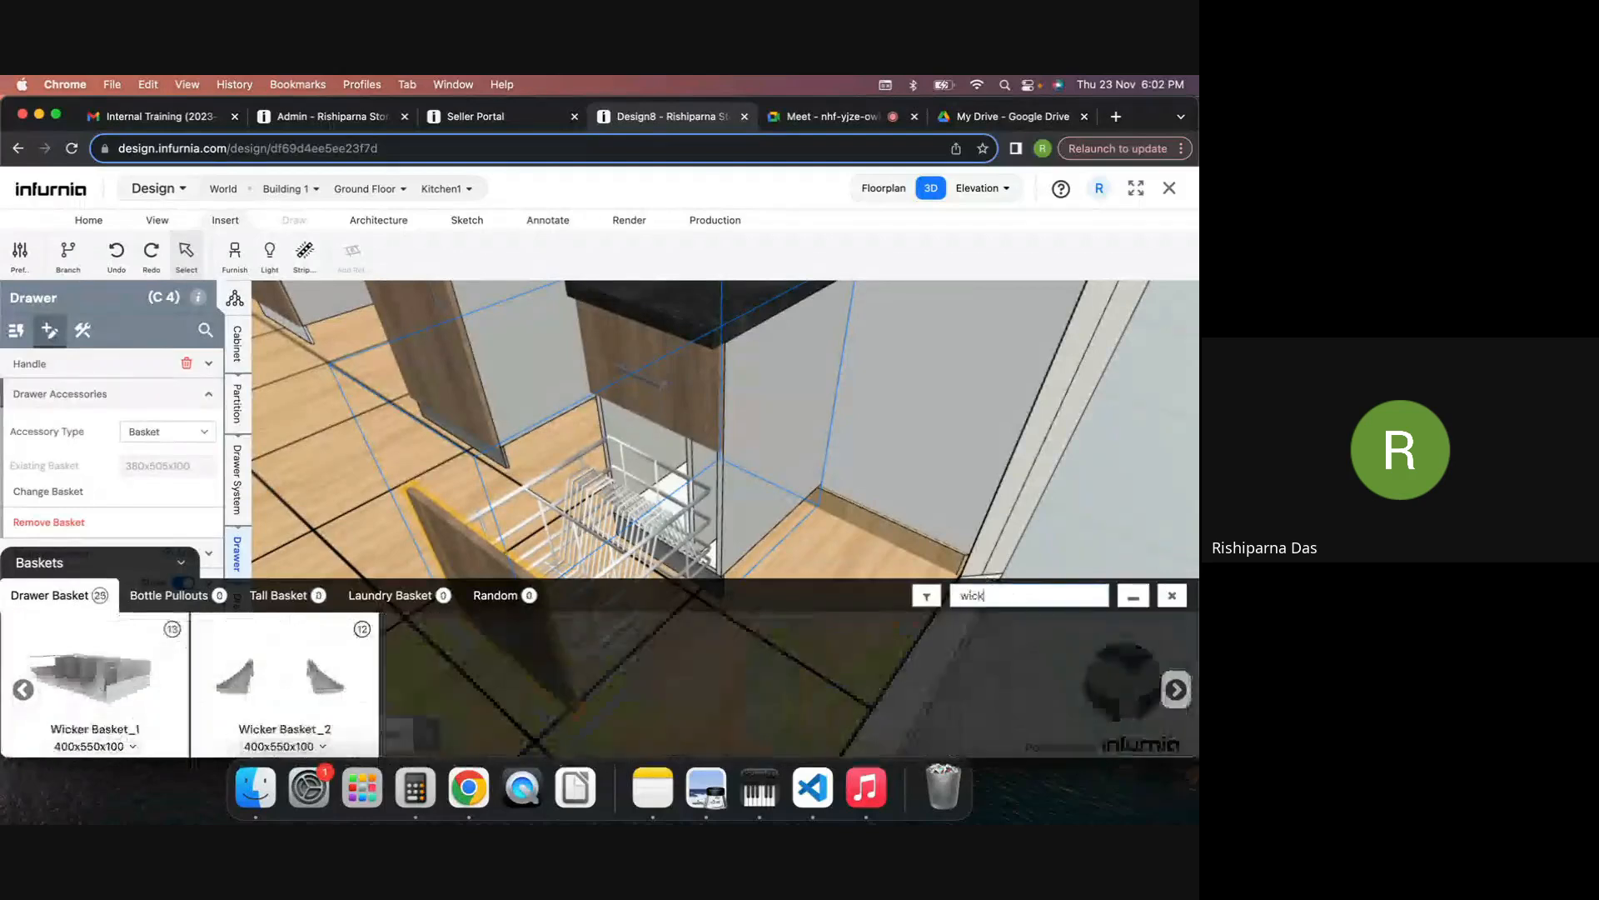
click(94, 664)
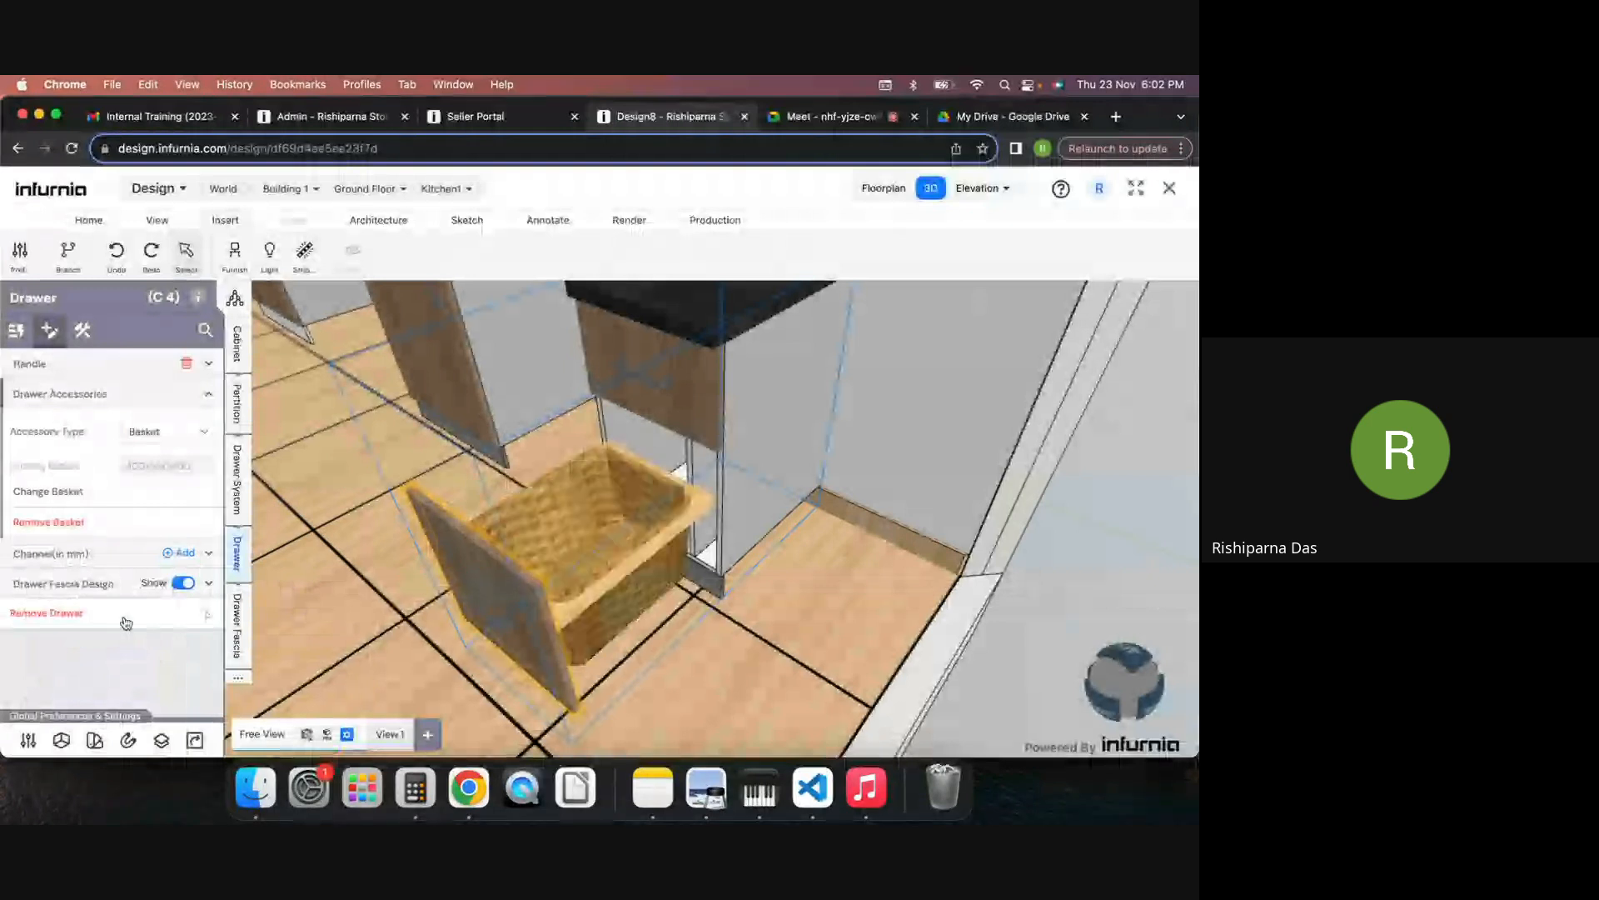
Step: Hide the lower drawer's fascia and inspect the exposed wicker basket from the front of the unit
click(181, 584)
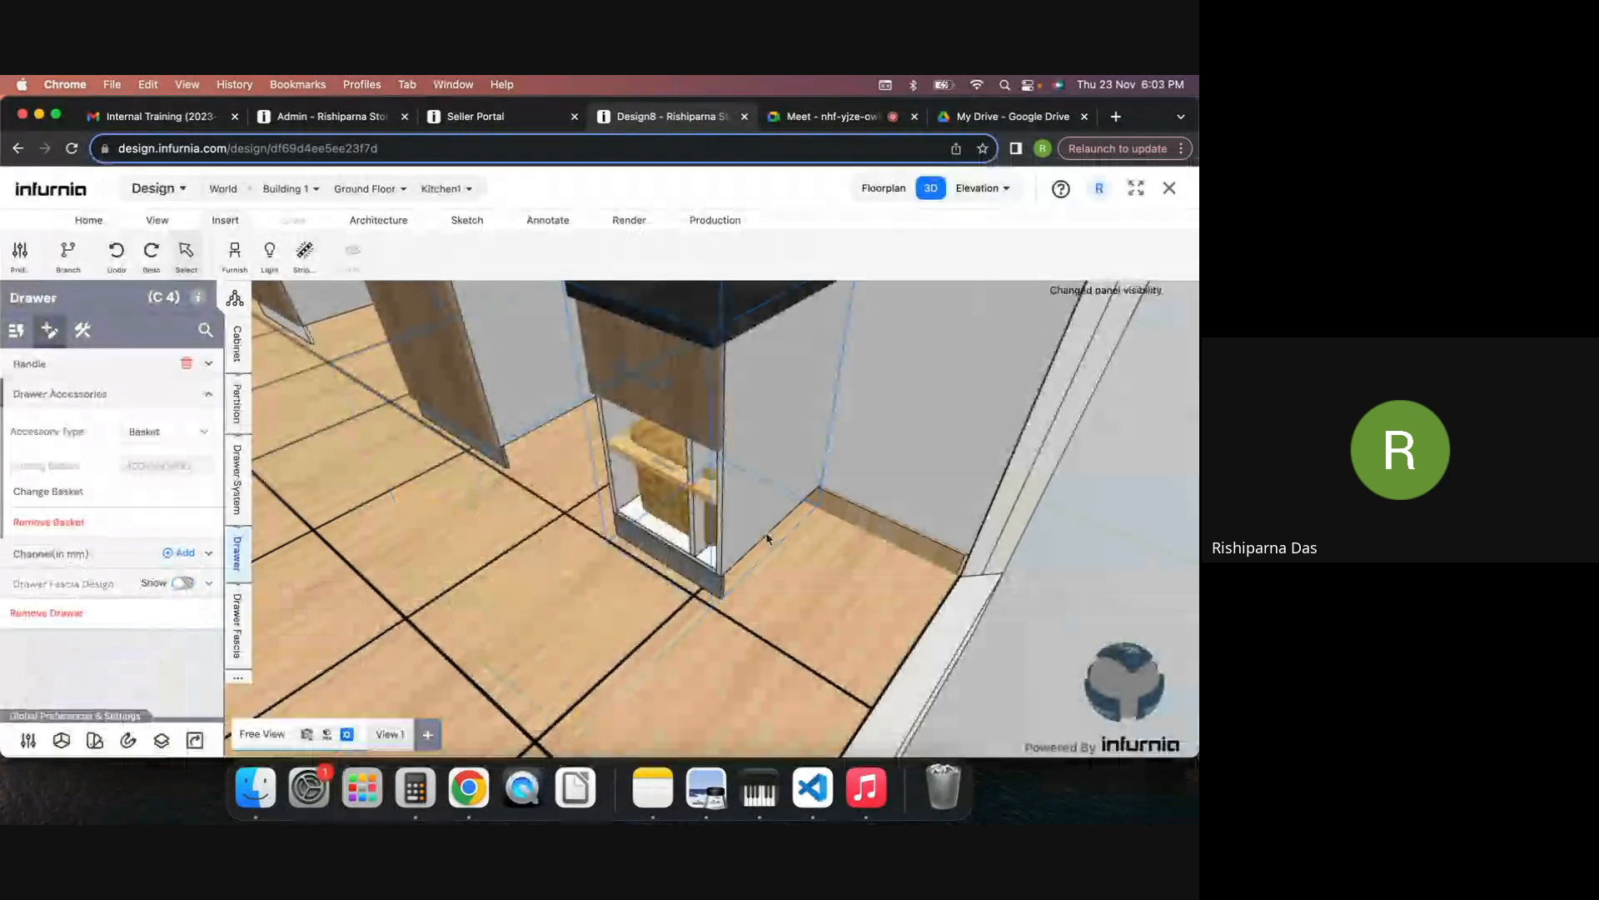
drag(767, 531, 867, 558)
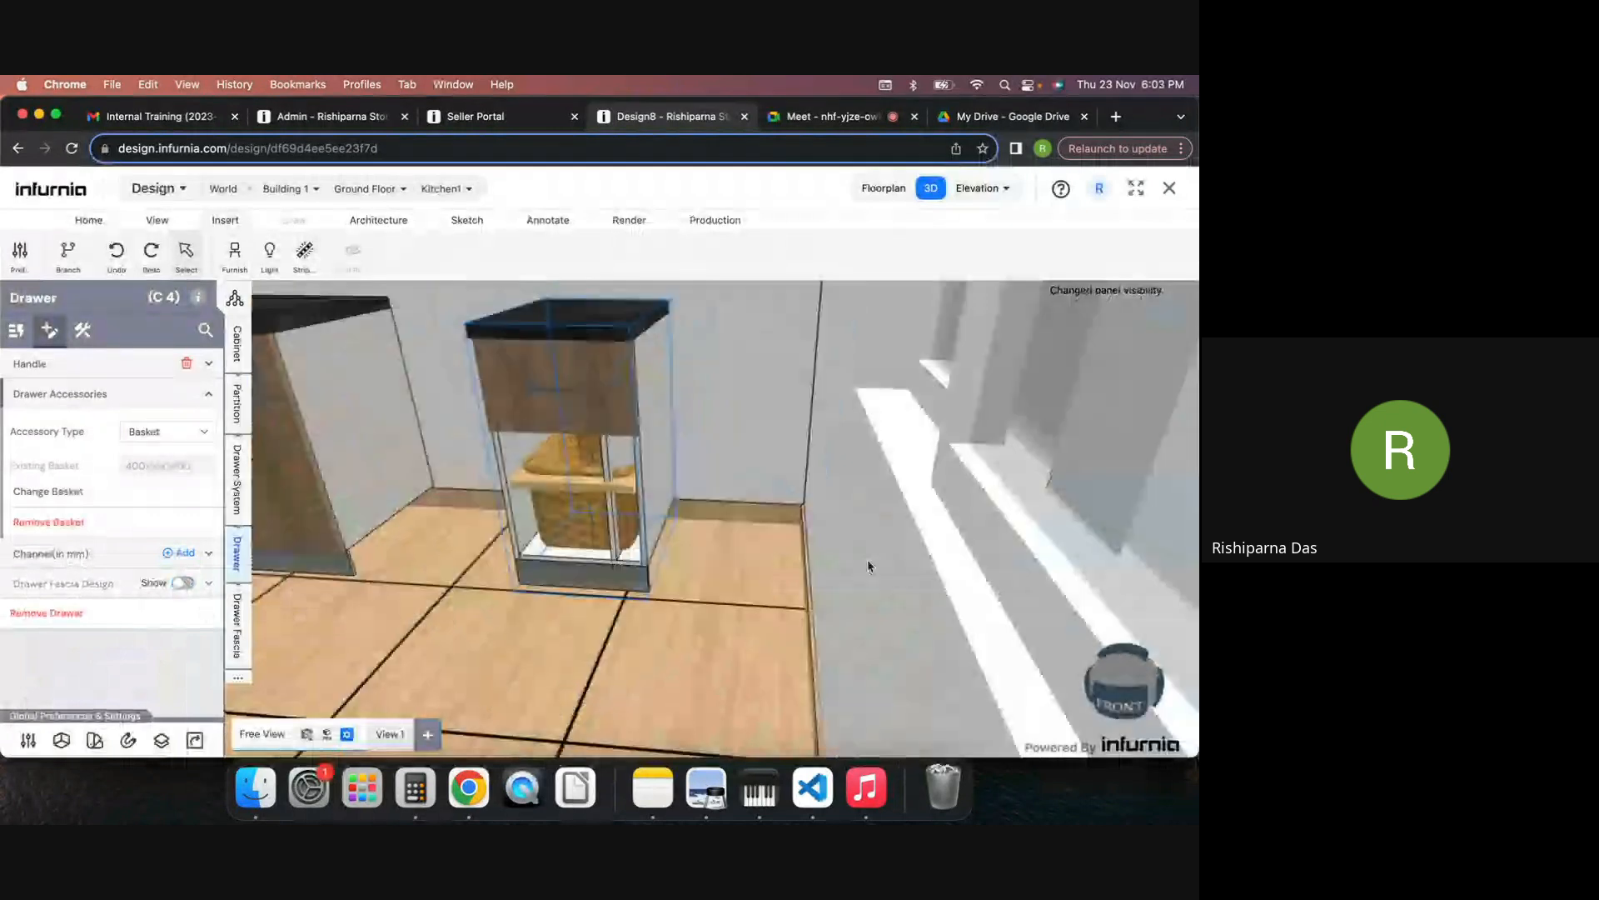
scroll(659, 505, up, 5)
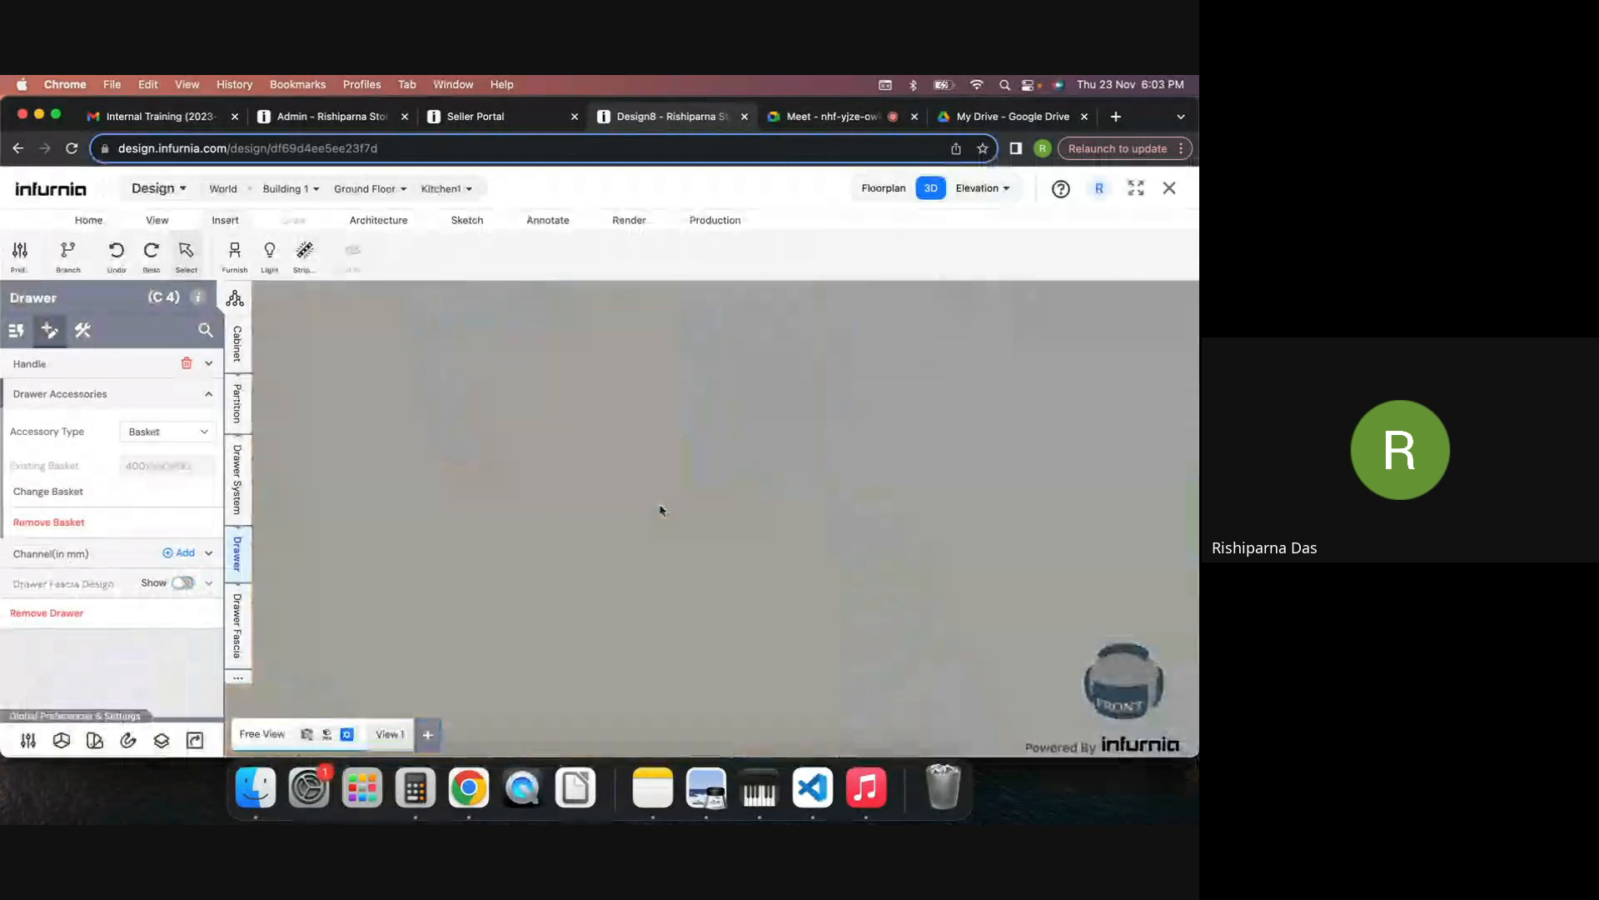
scroll(677, 516, down, 3)
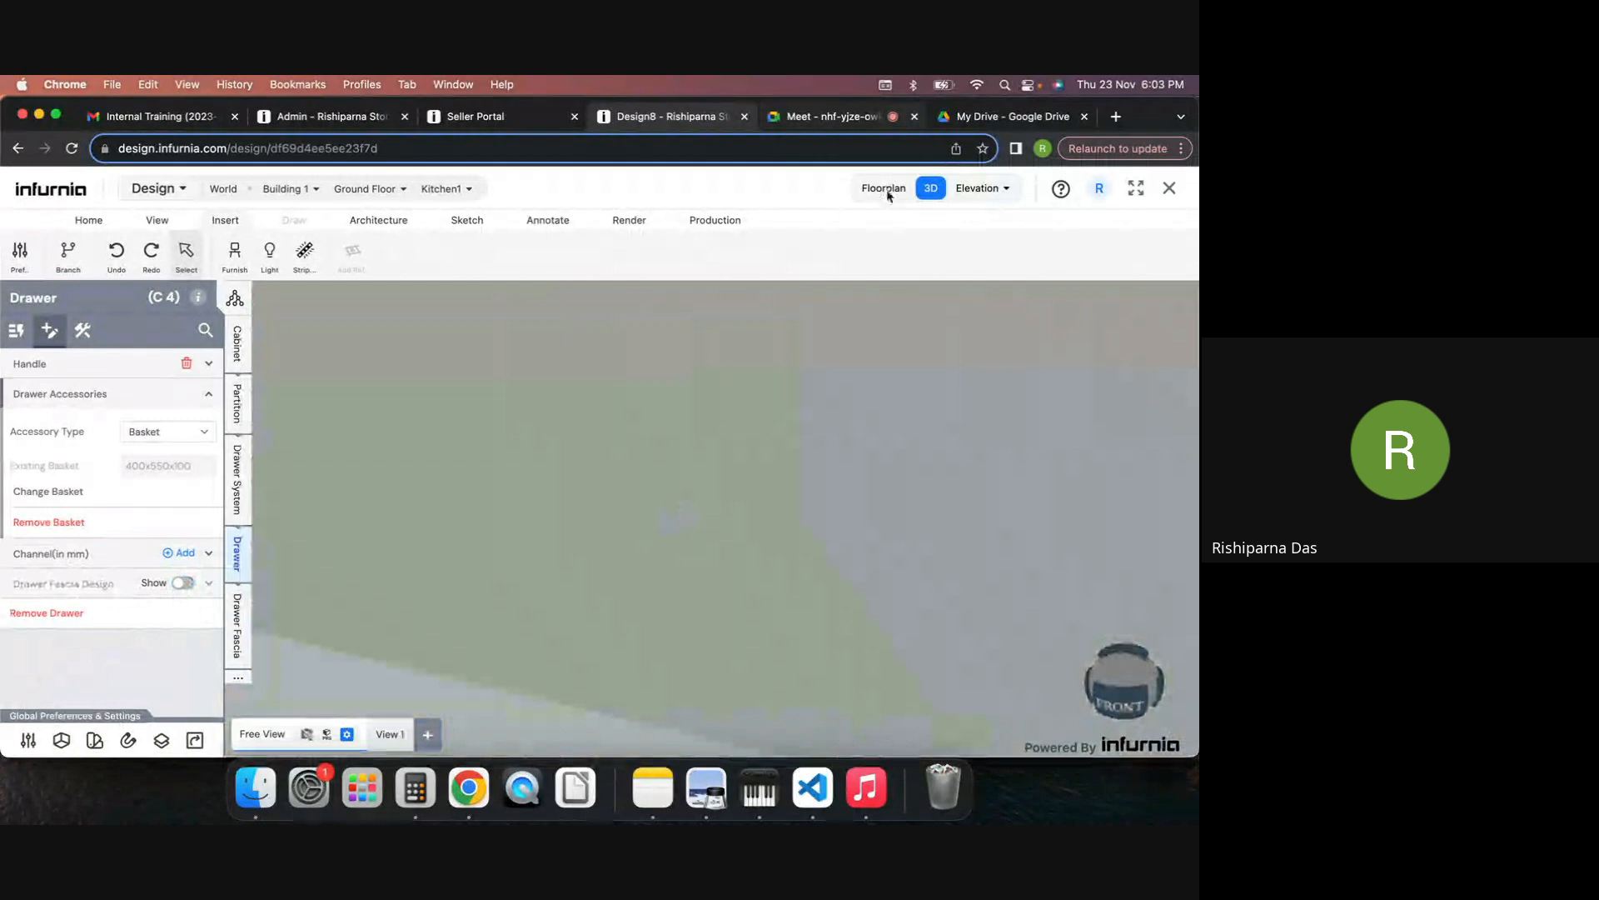
click(884, 188)
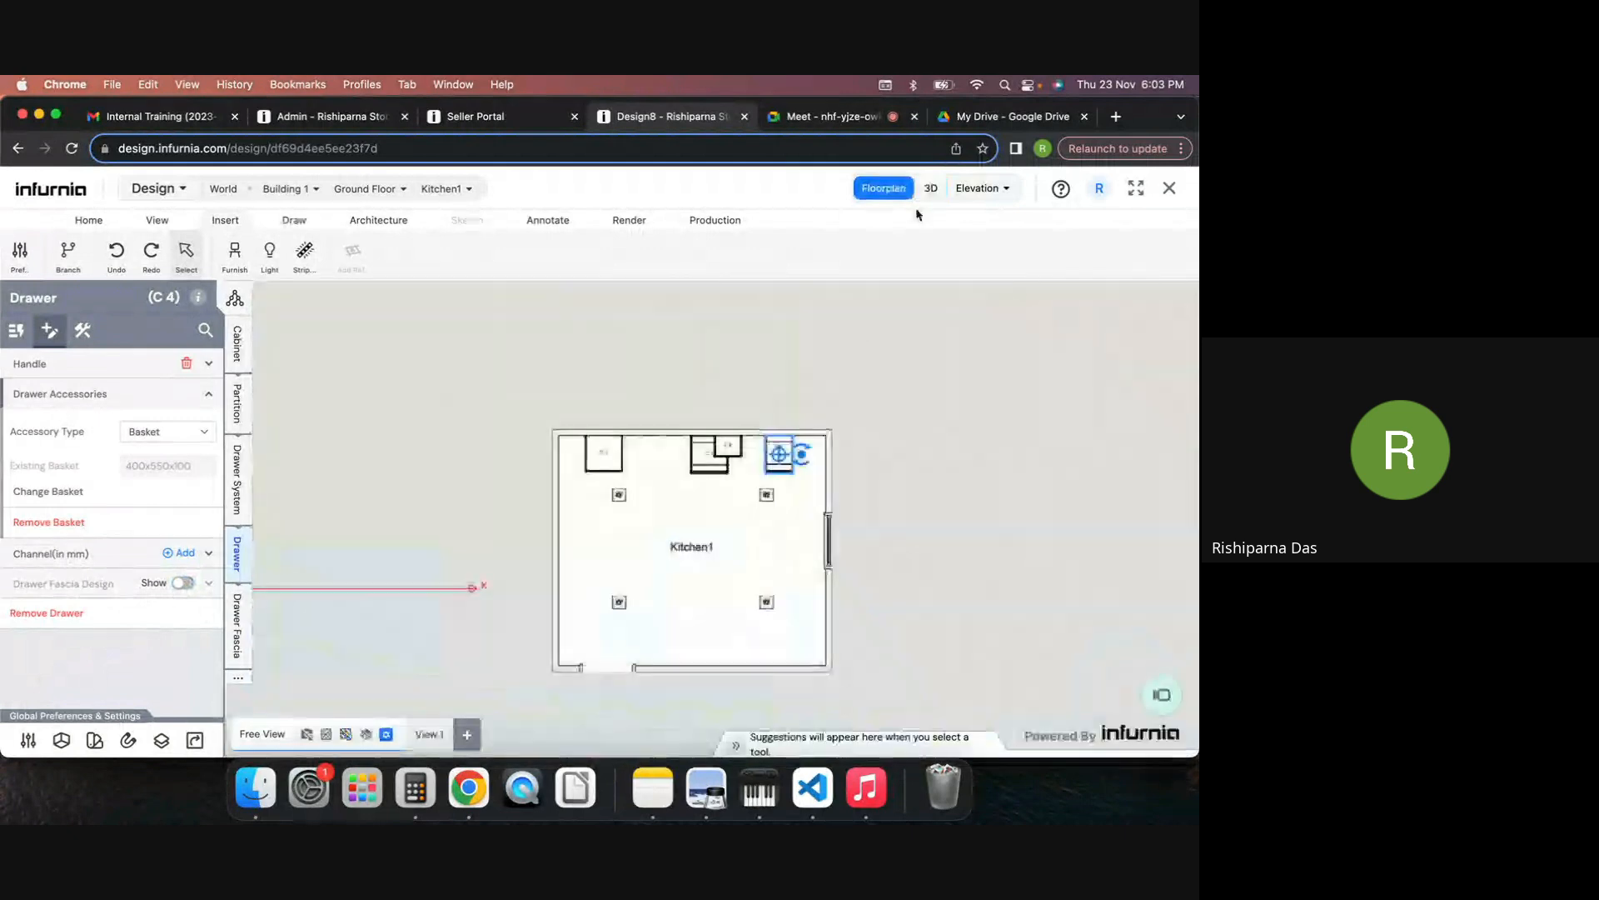
click(930, 189)
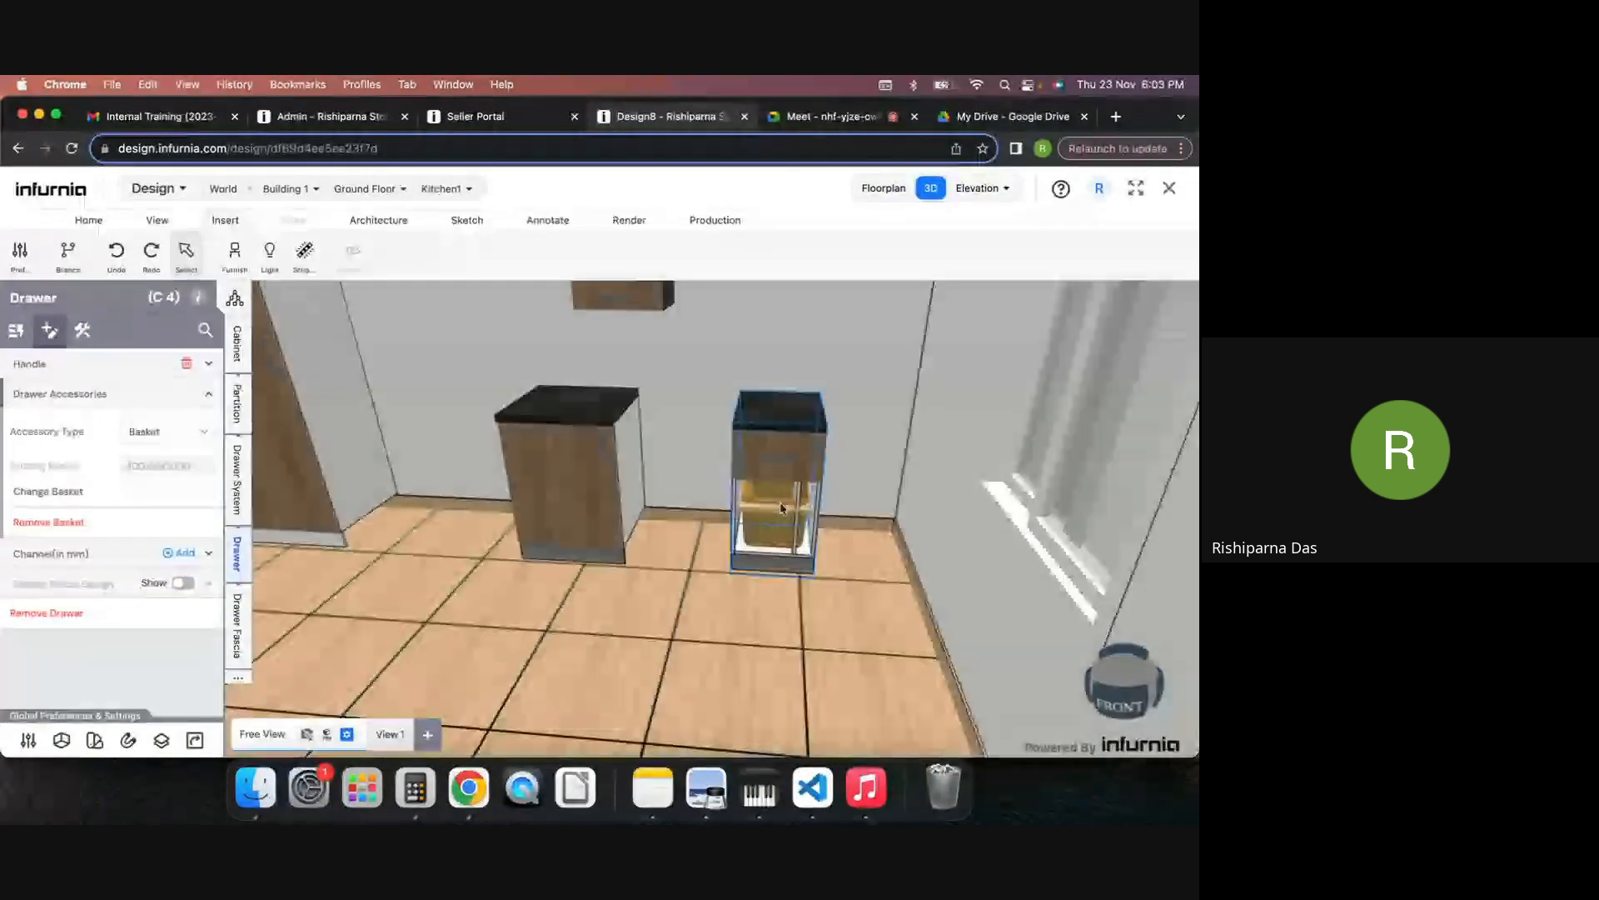
scroll(774, 515, up, 10)
scroll(771, 518, down, 5)
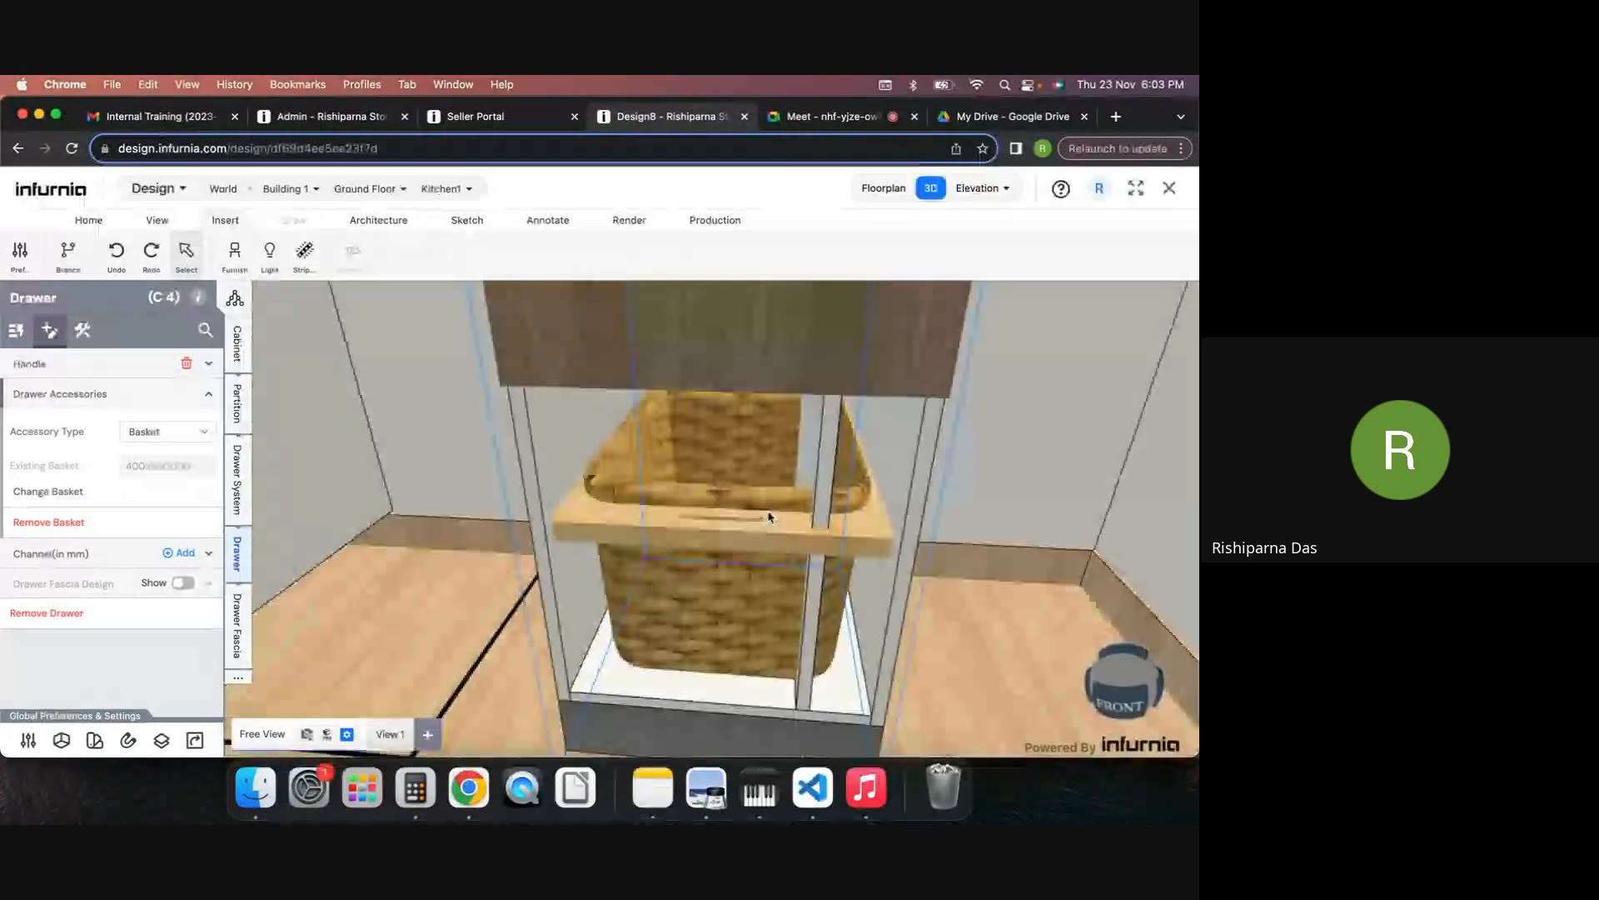
Step: Insert the first Base L Corner 1 Shelf unit from the base corner units on the floor against the blue wall
scroll(768, 517, down, 8)
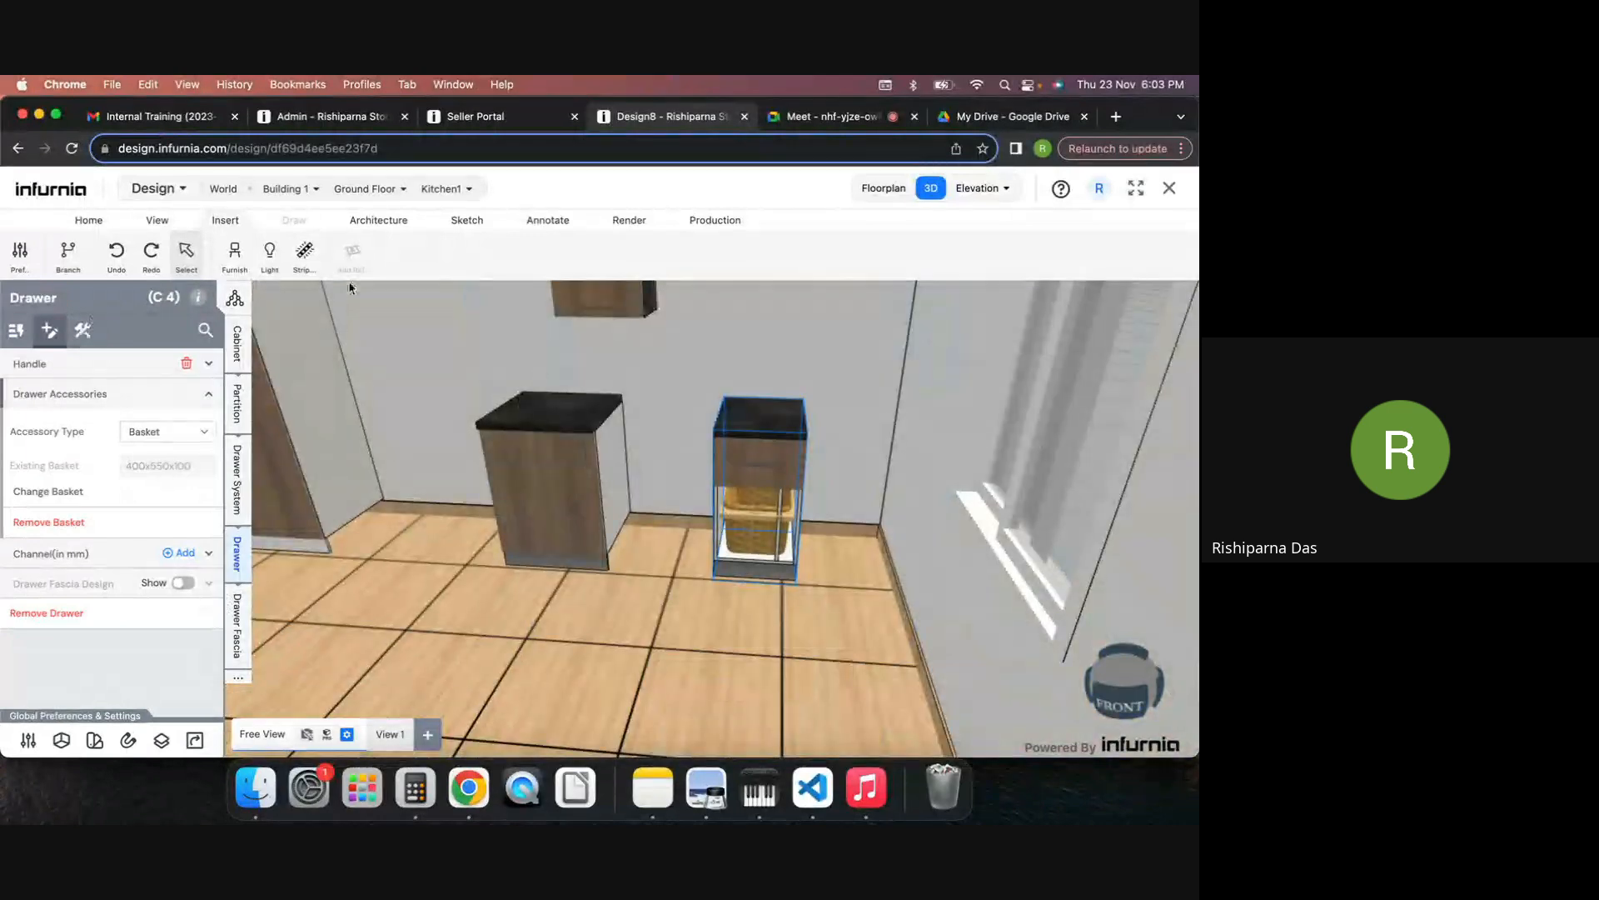
drag(904, 527, 838, 571)
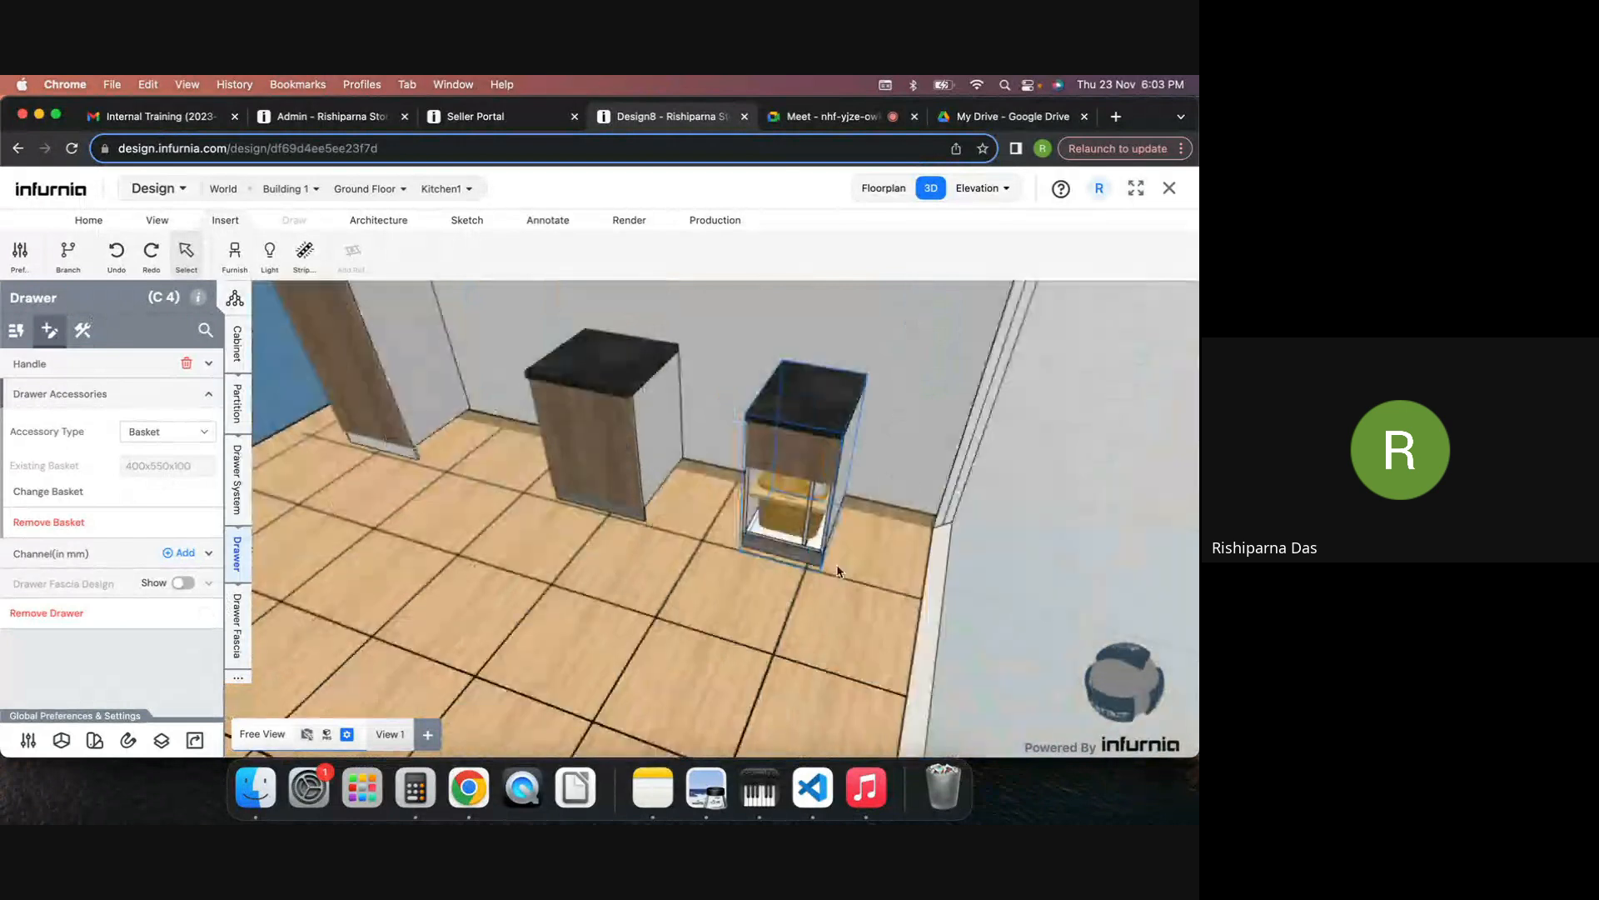
scroll(838, 572, down, 2)
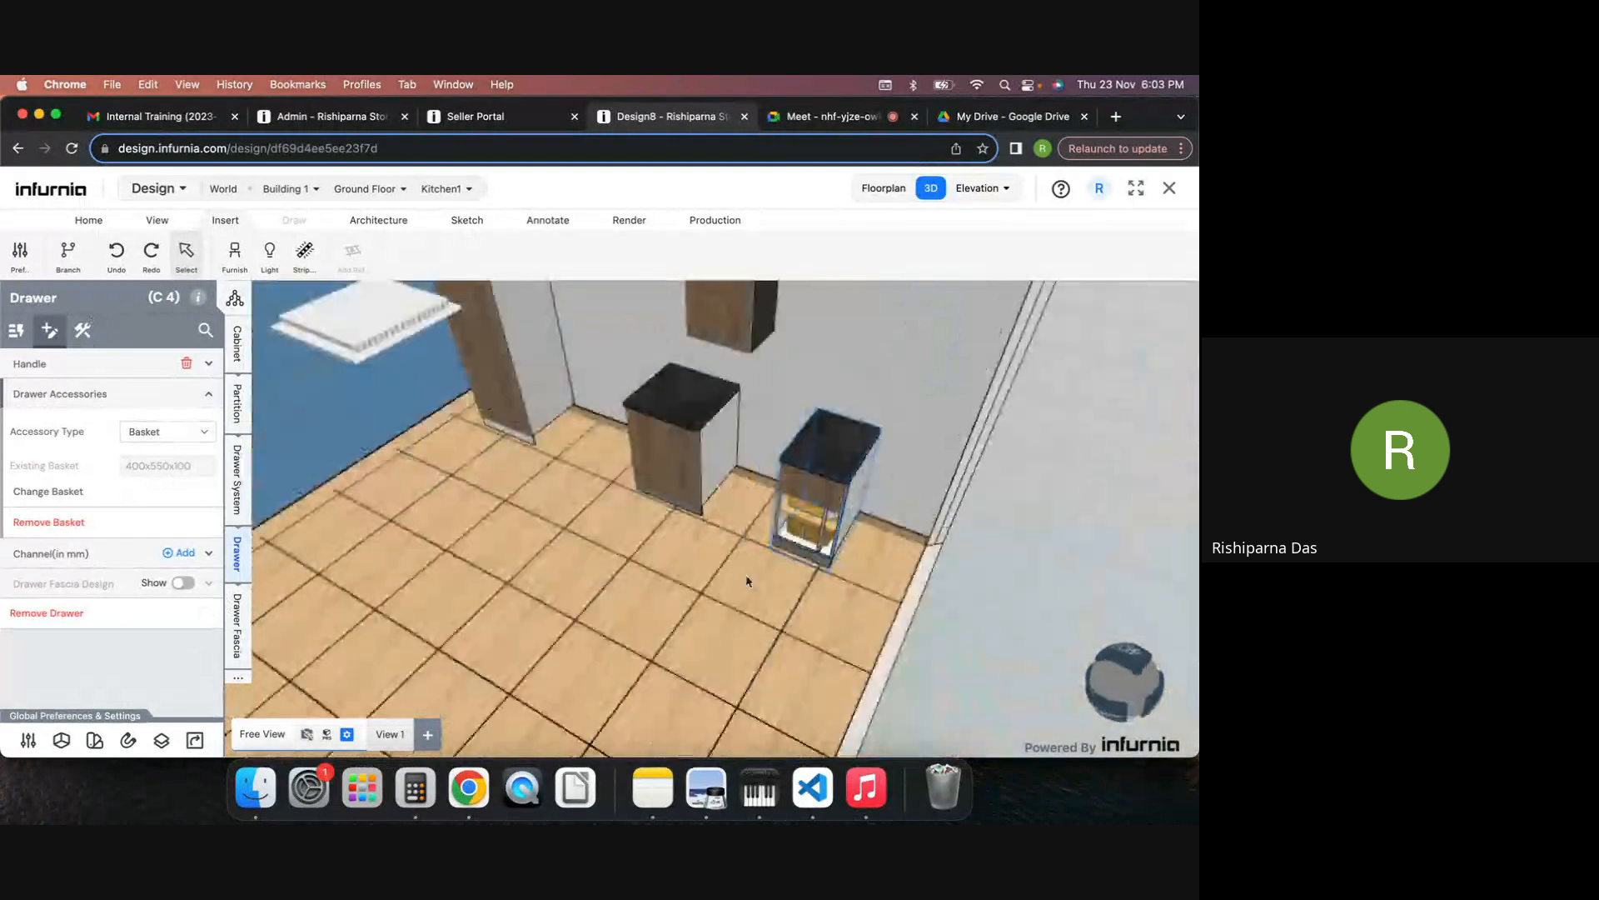
click(236, 255)
click(72, 360)
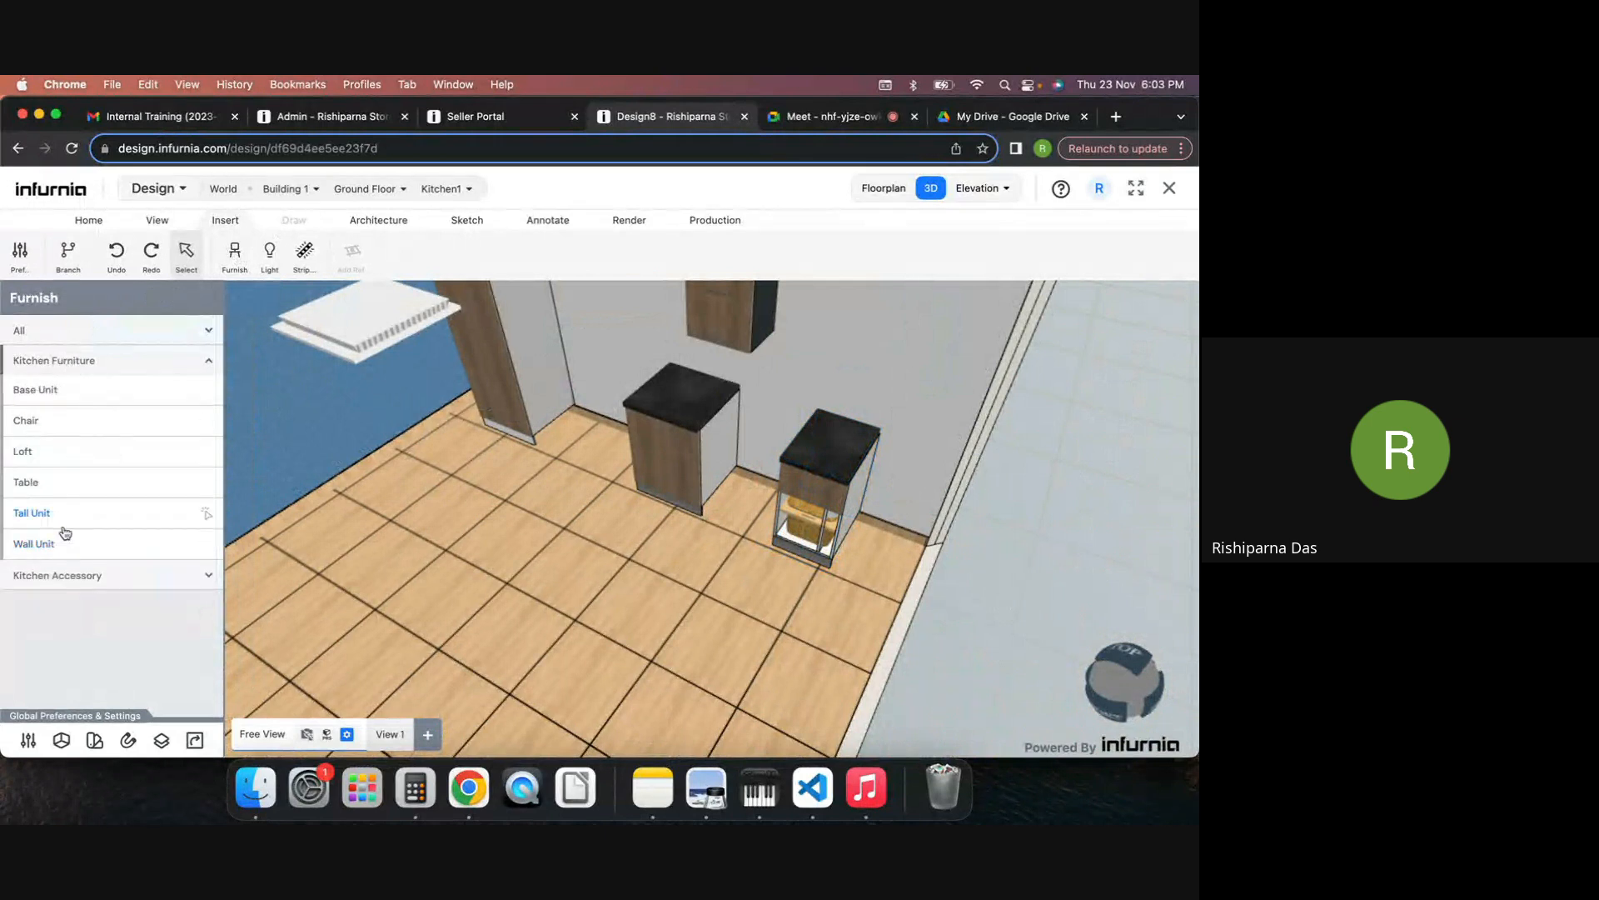
click(43, 391)
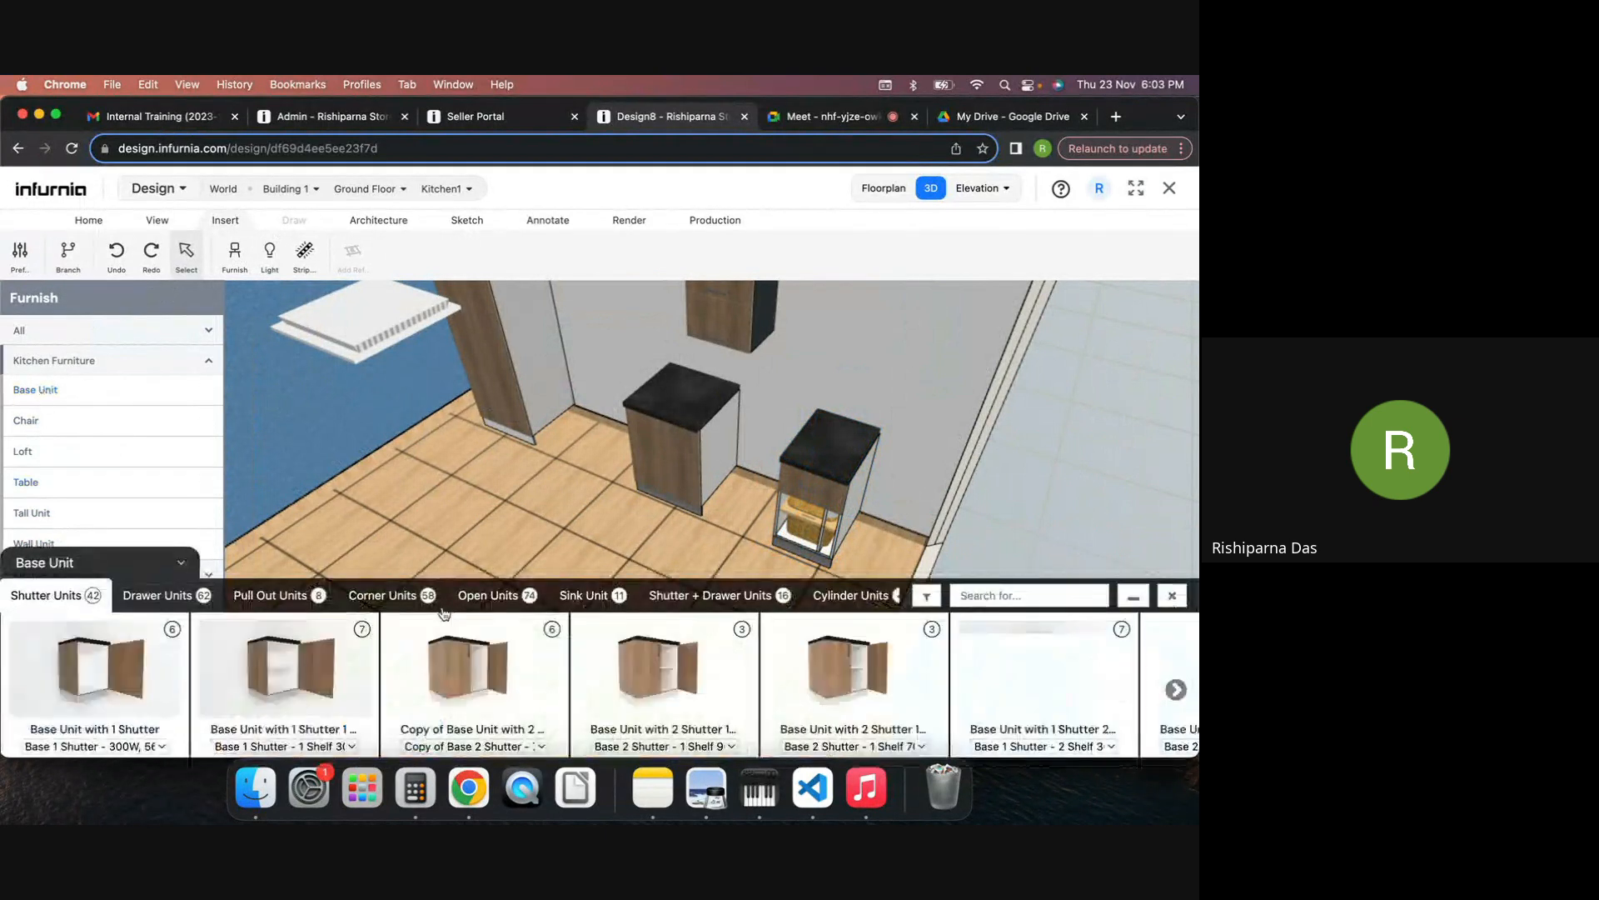
click(383, 595)
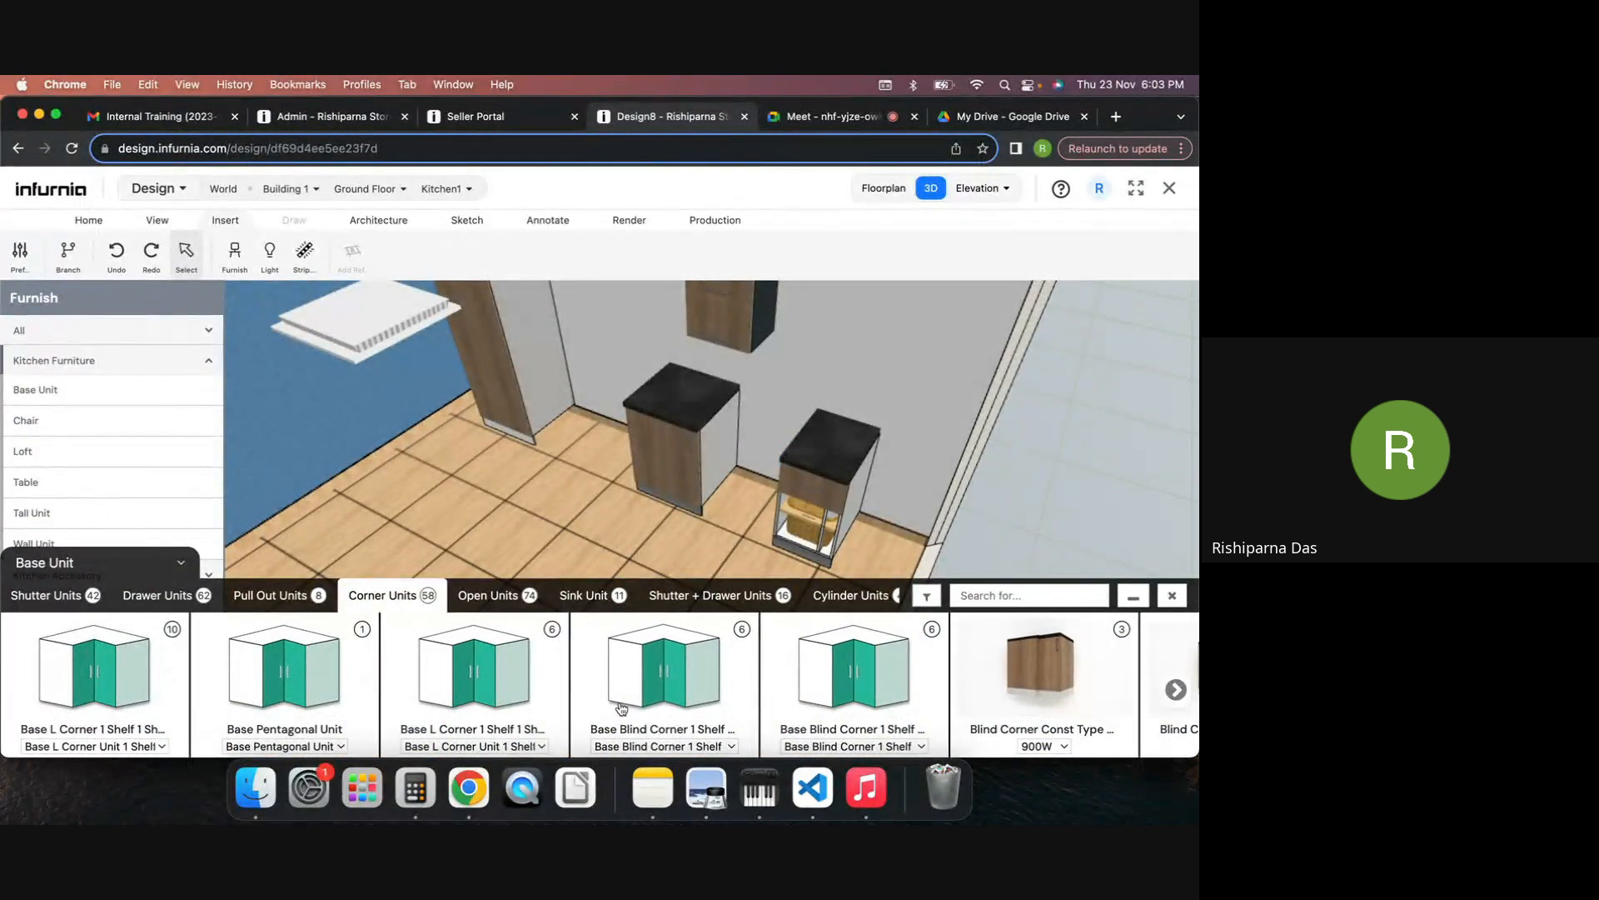
click(108, 690)
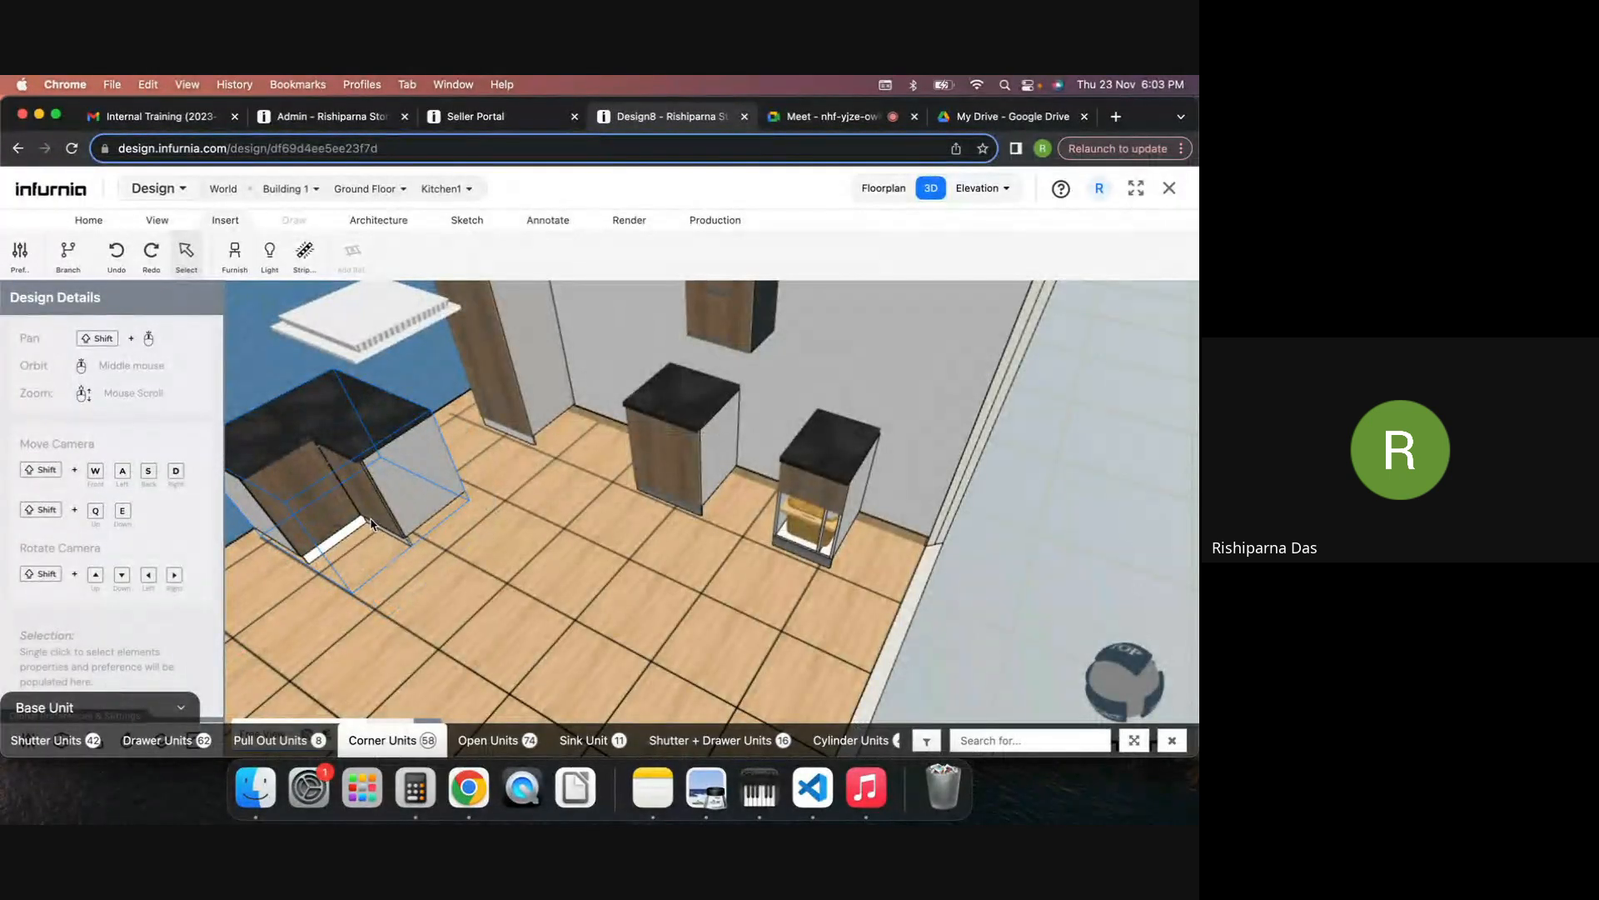
click(389, 526)
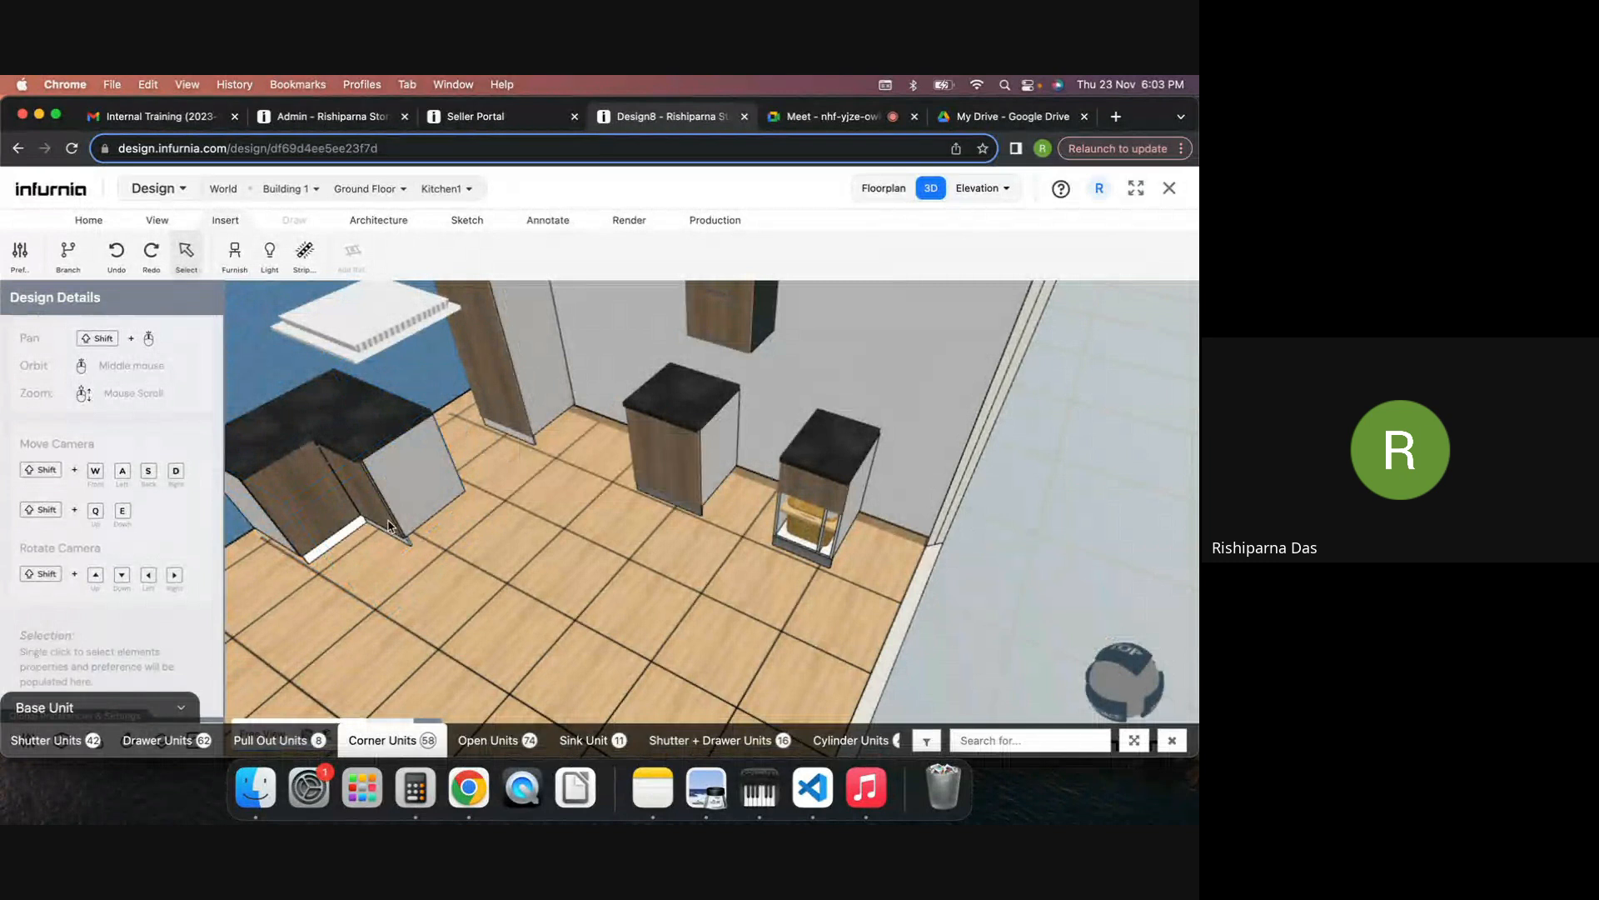
Step: Select the new L corner unit and review its dimensions and carcass material settings
click(388, 526)
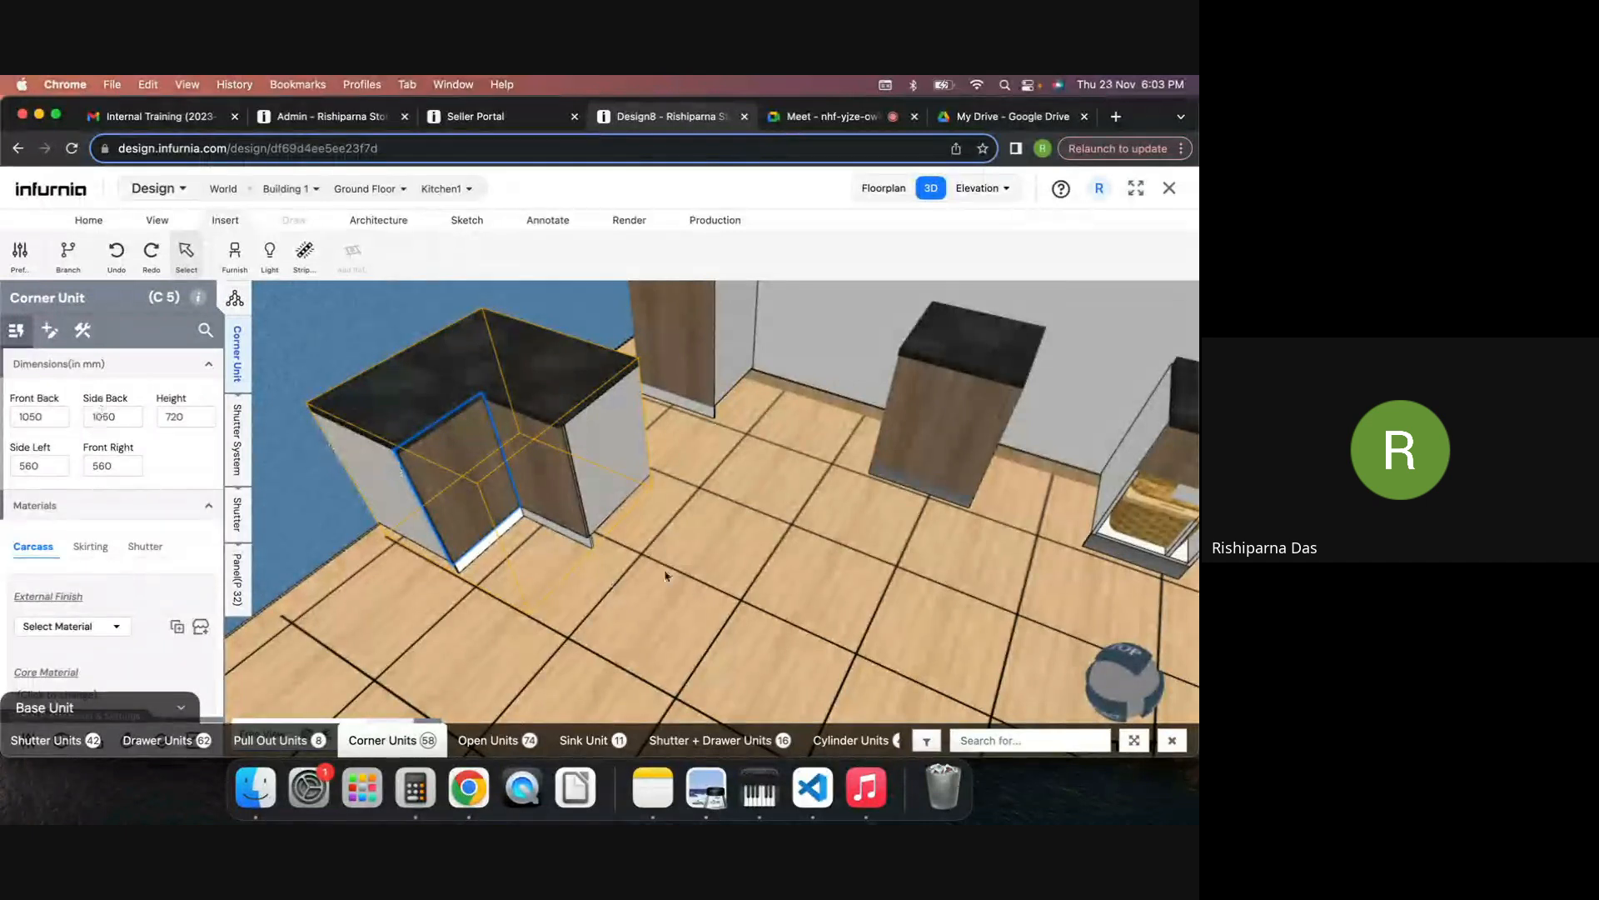
scroll(520, 440, up, 5)
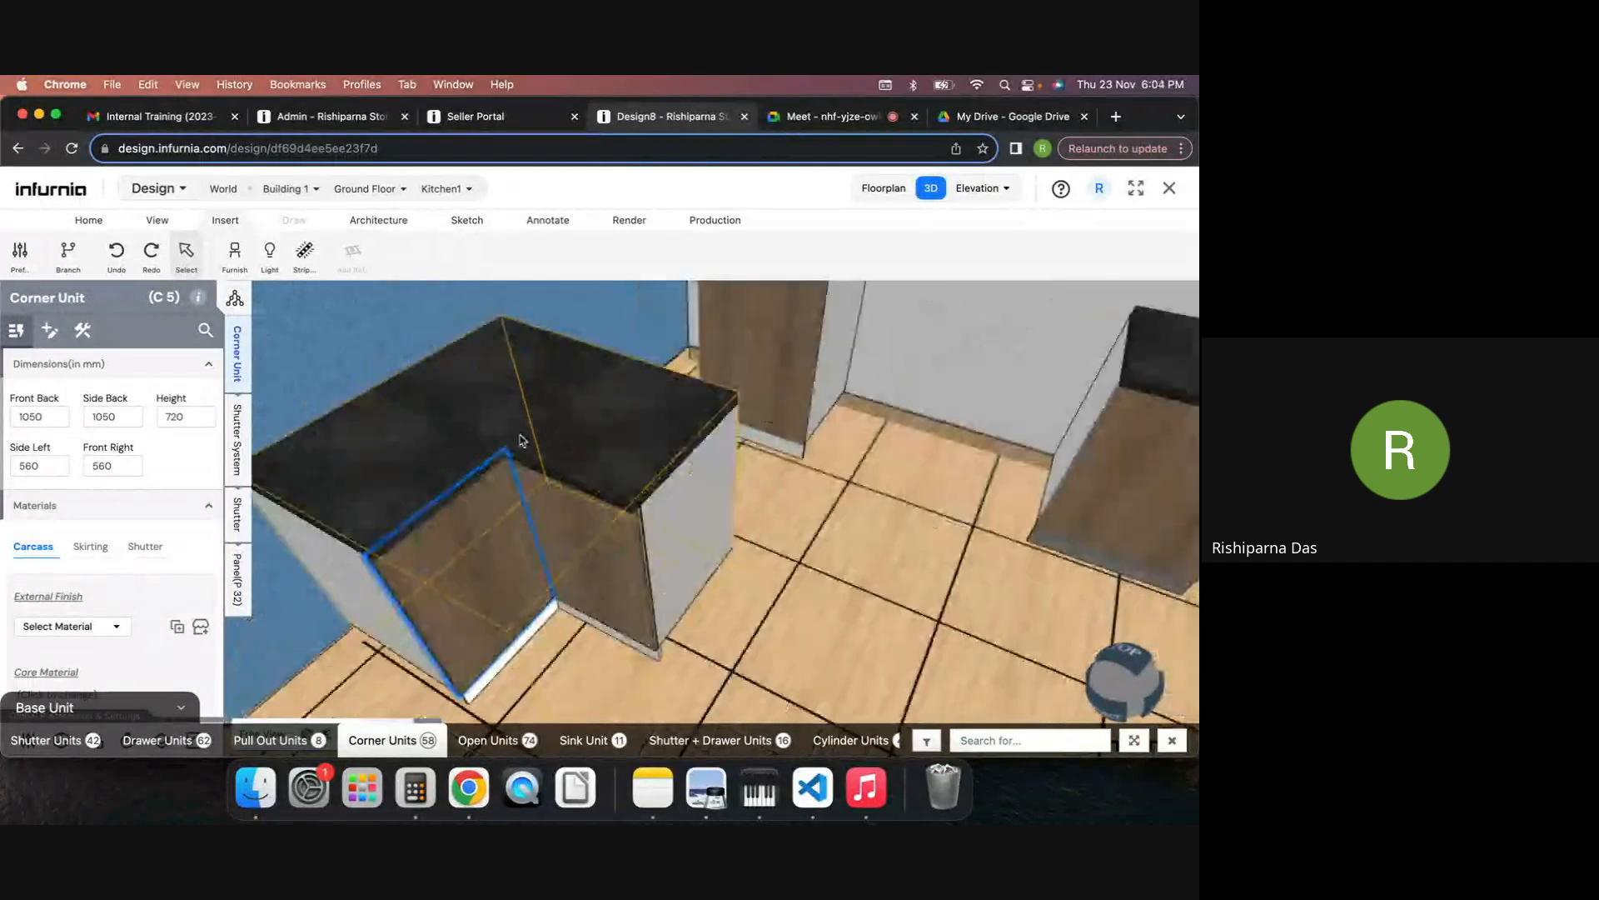
drag(520, 435, 556, 444)
drag(823, 569, 765, 567)
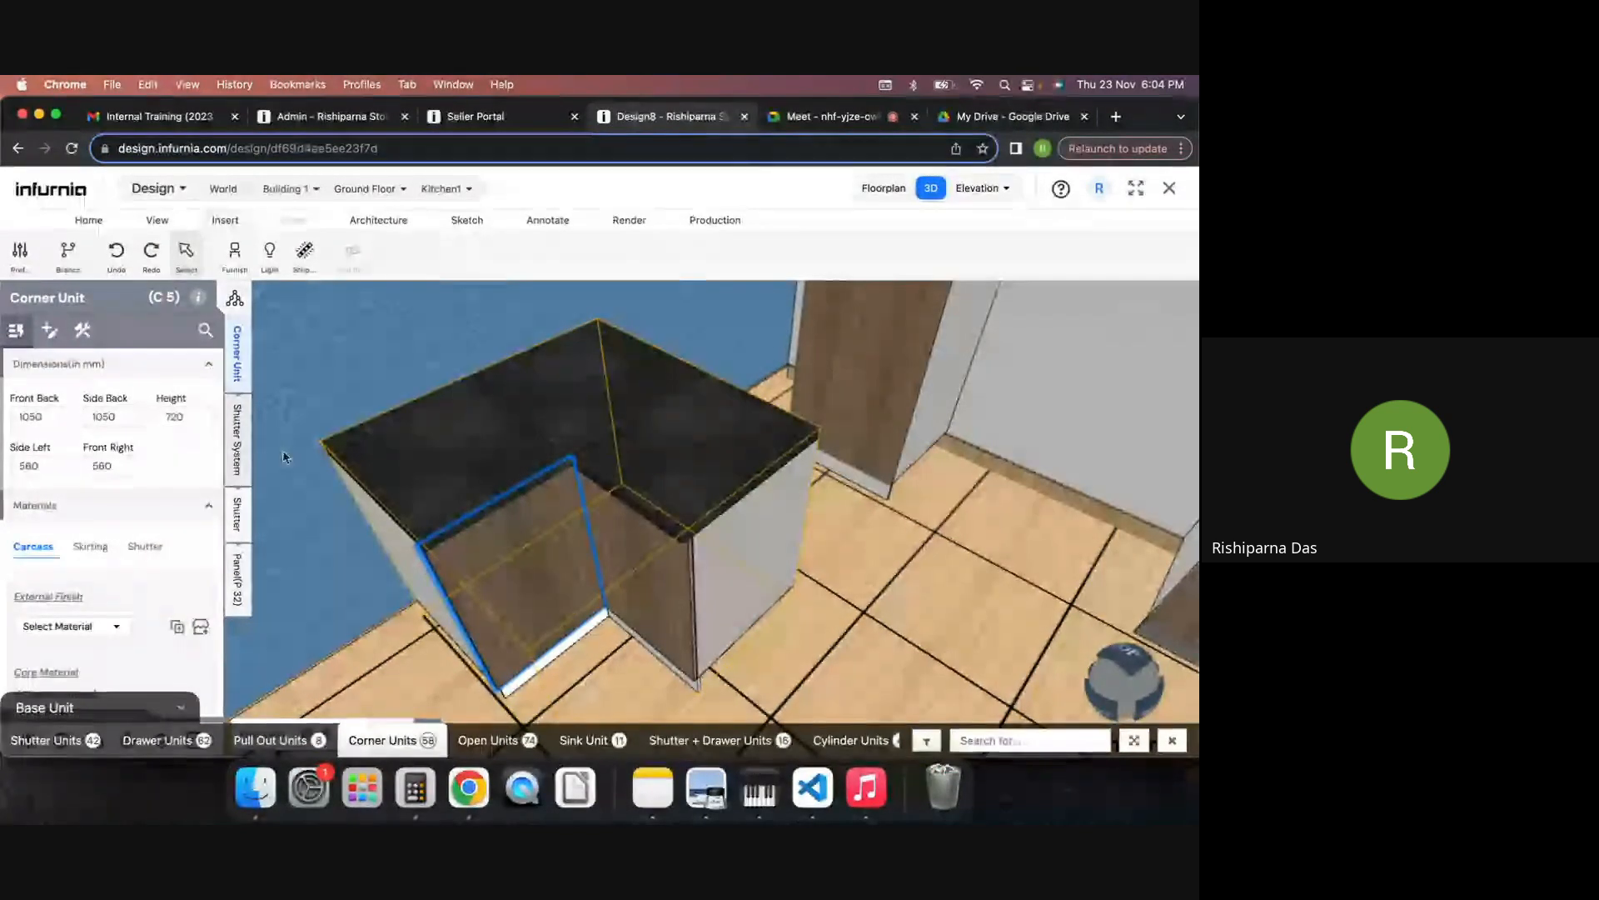
scroll(103, 416, down, 1)
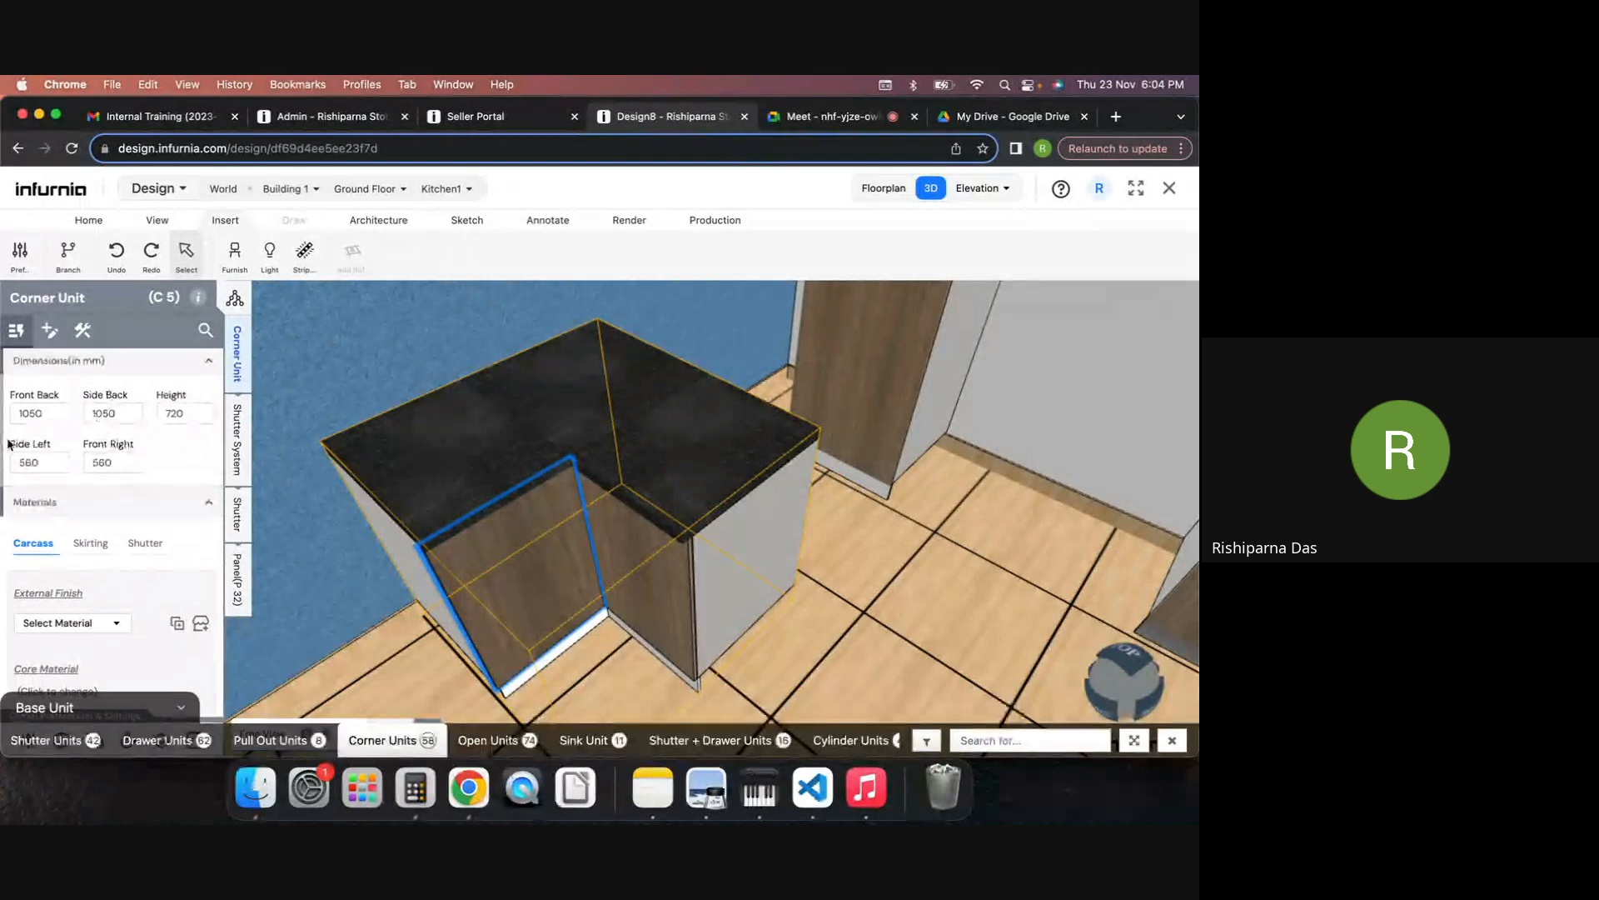
click(158, 370)
Step: Review the corner unit's shutter system settings and browse the corner unit systems available for it
click(237, 456)
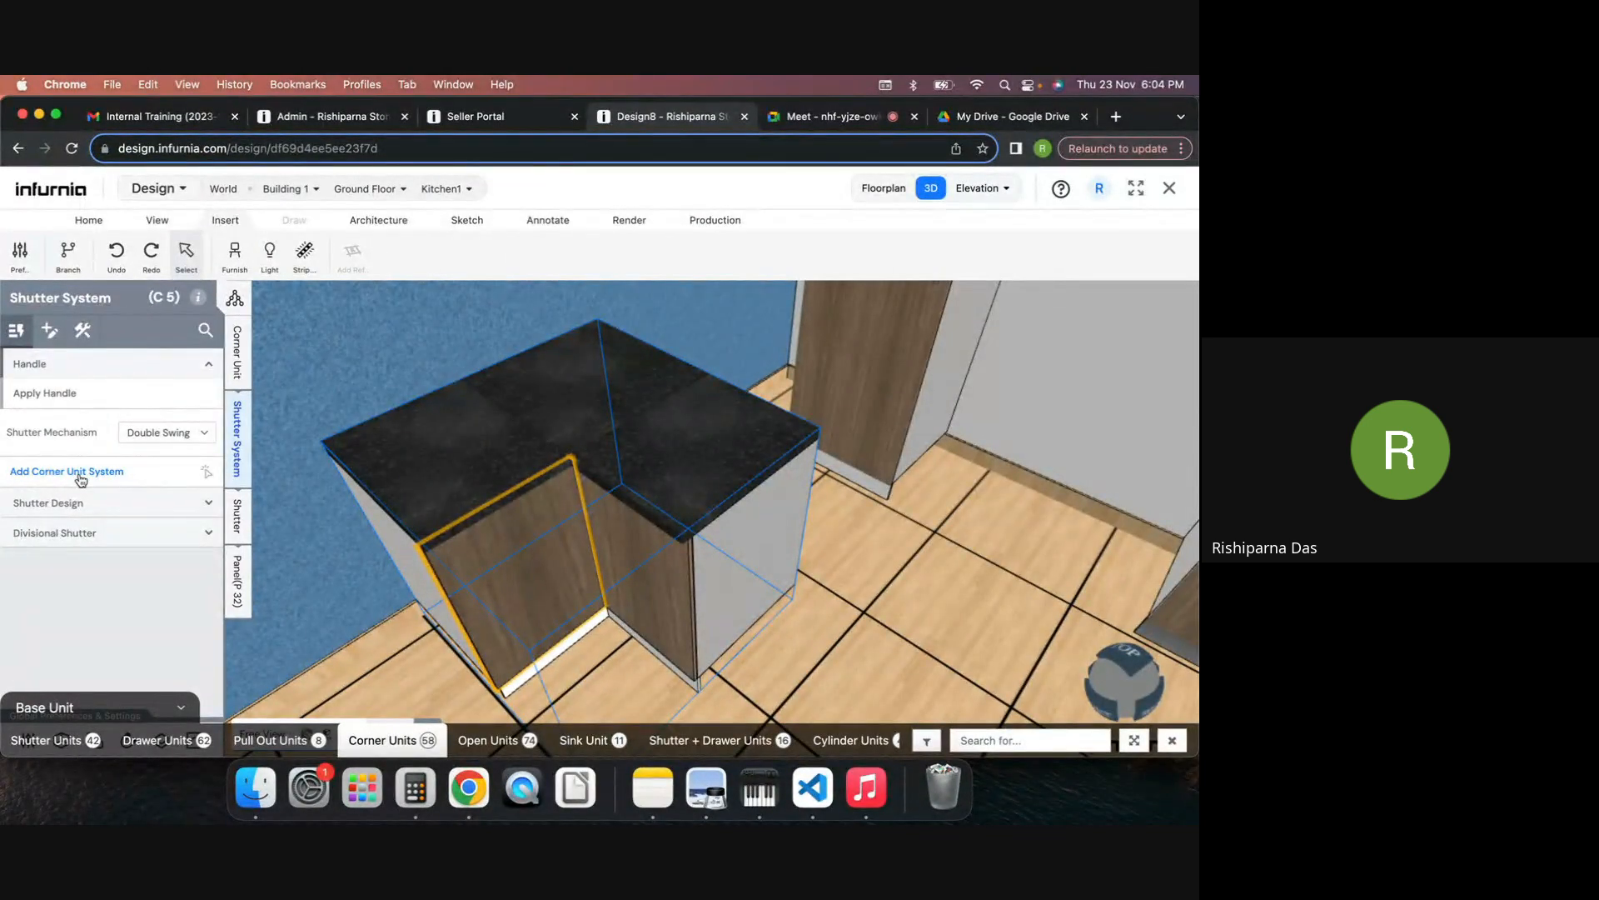
click(80, 473)
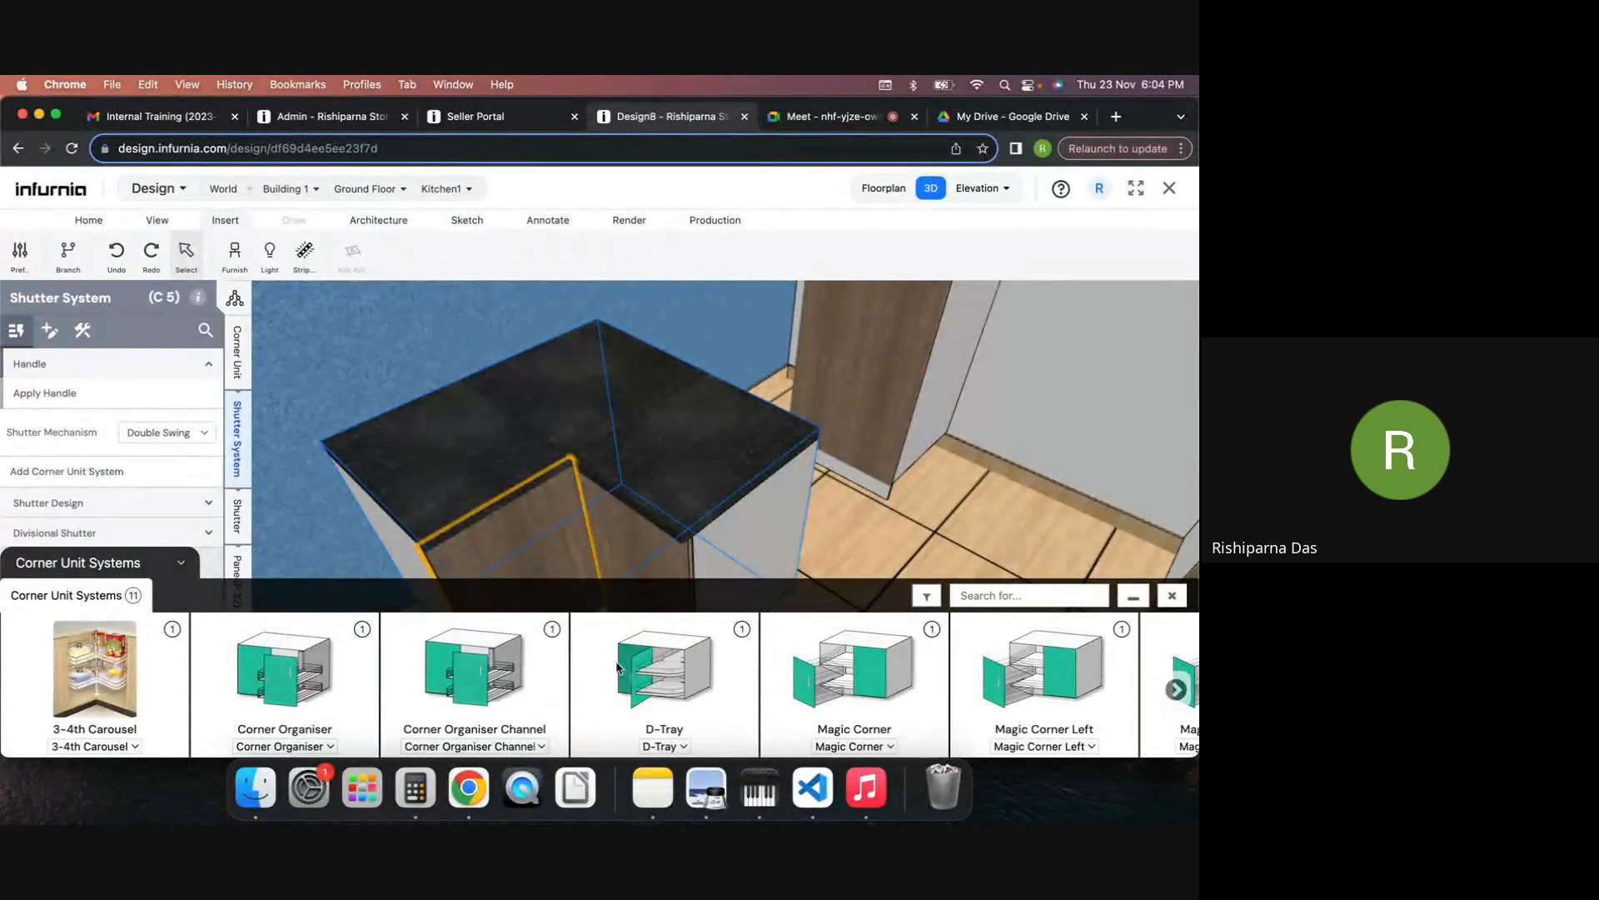
click(1172, 595)
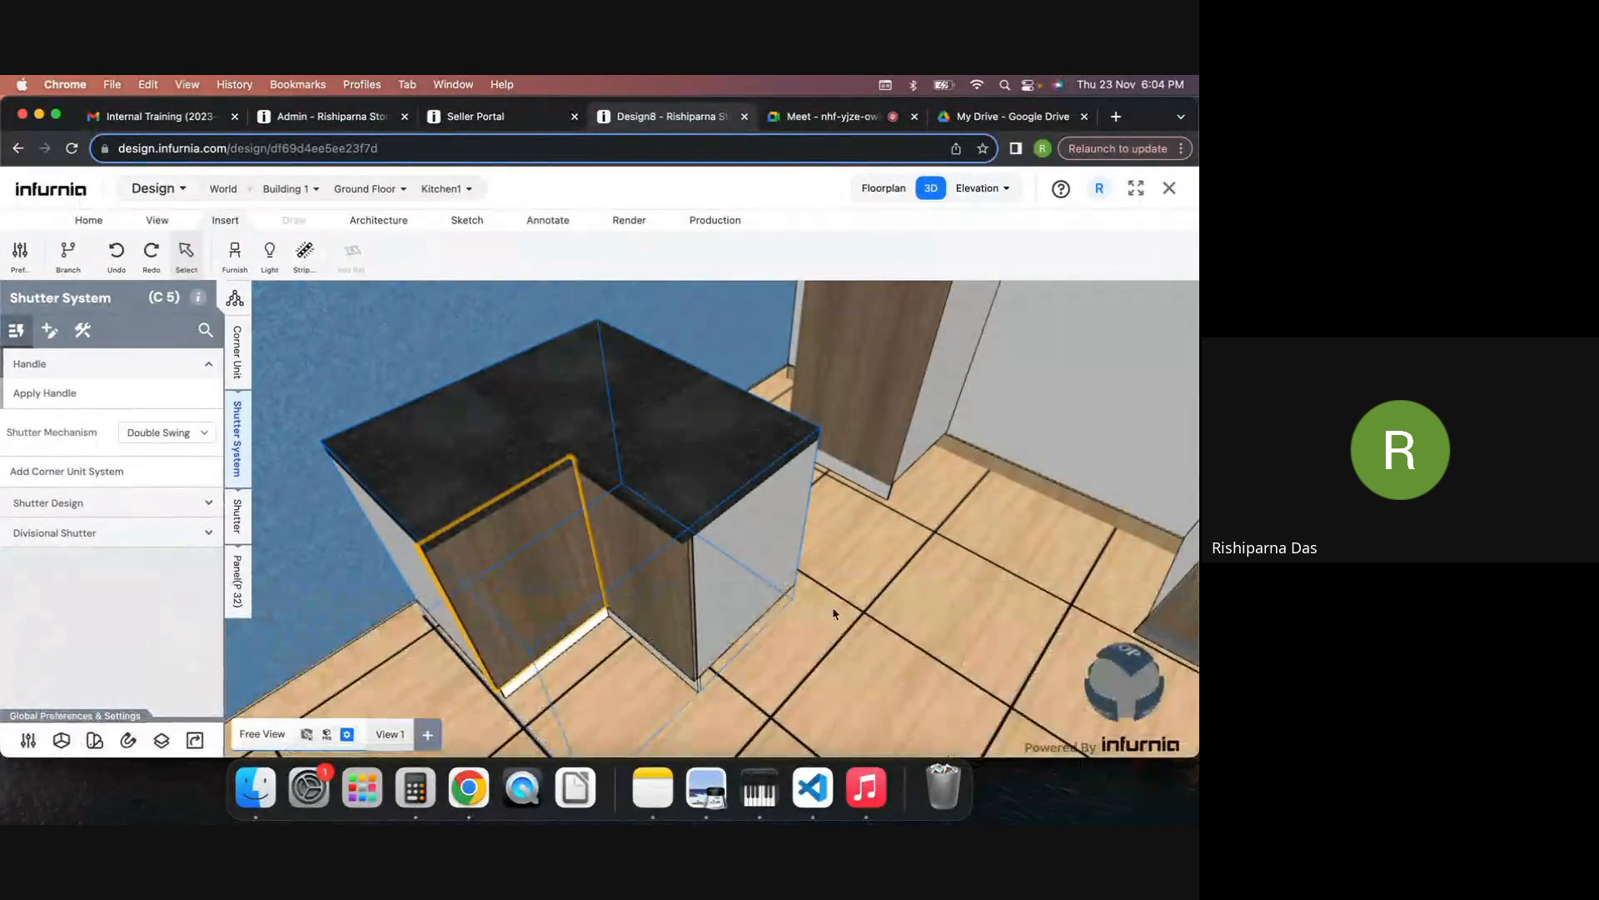
scroll(834, 614, down, 5)
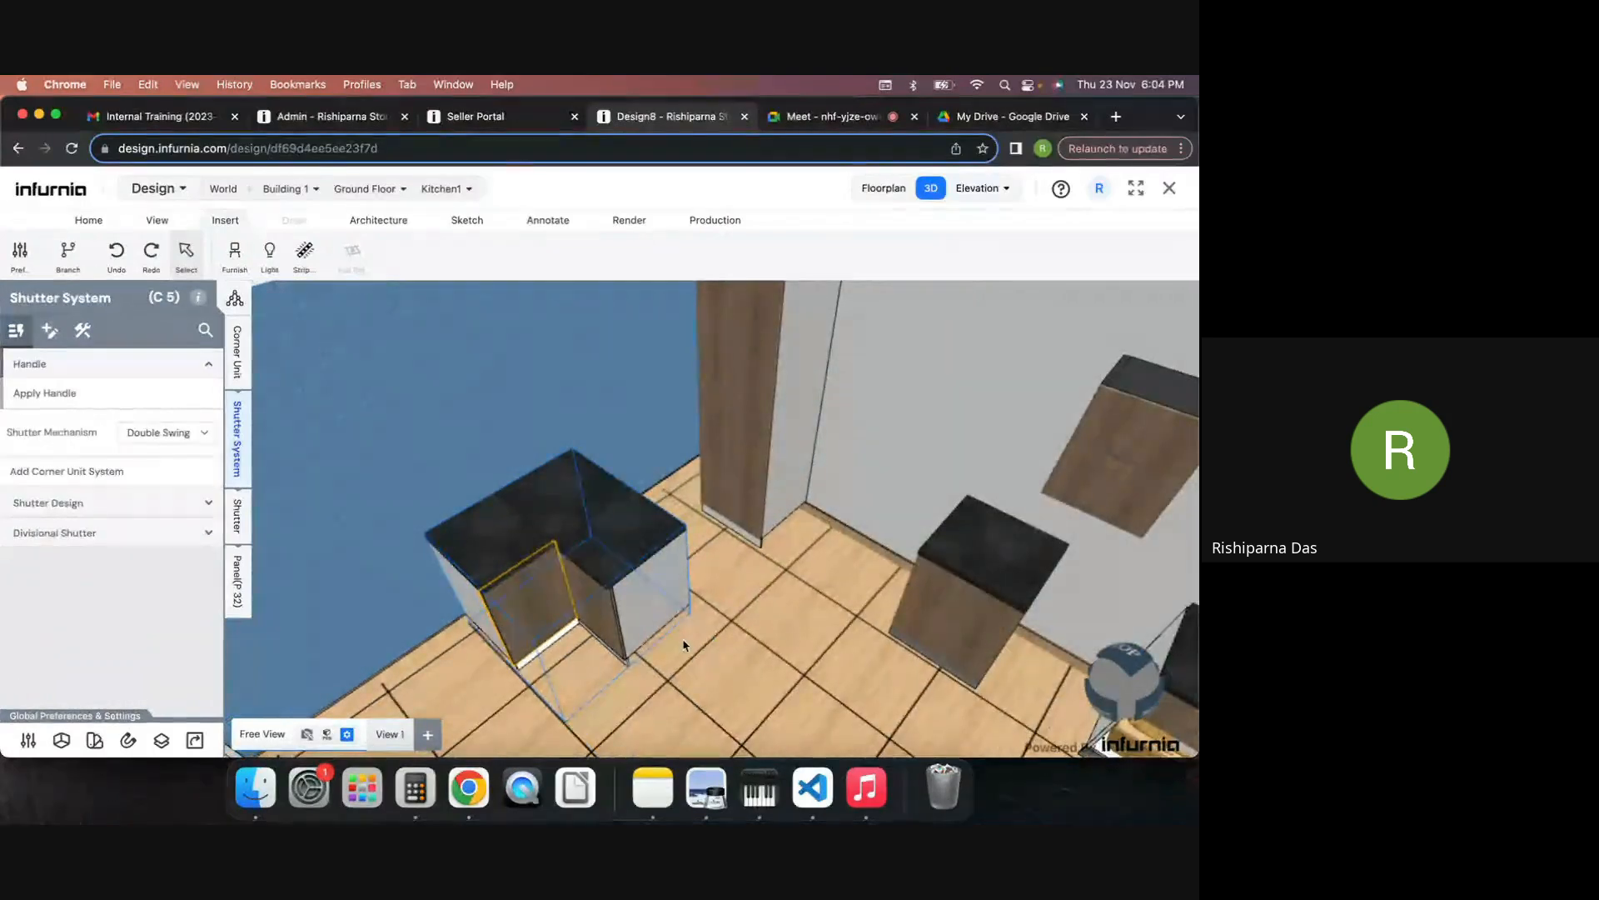
scroll(513, 558, down, 5)
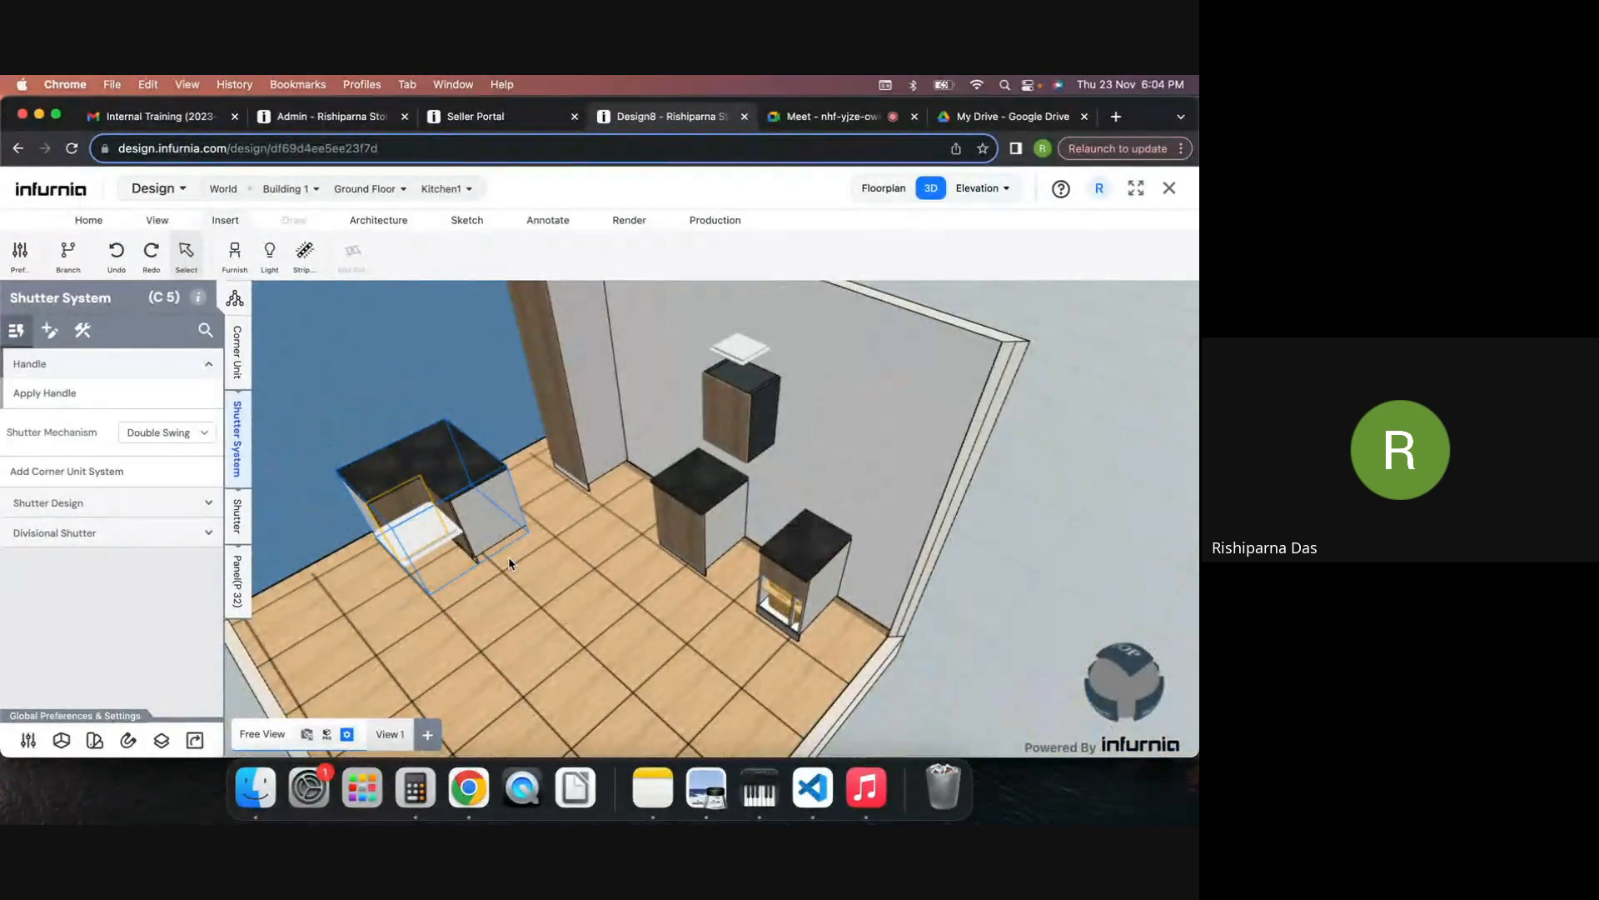
drag(508, 557, 627, 583)
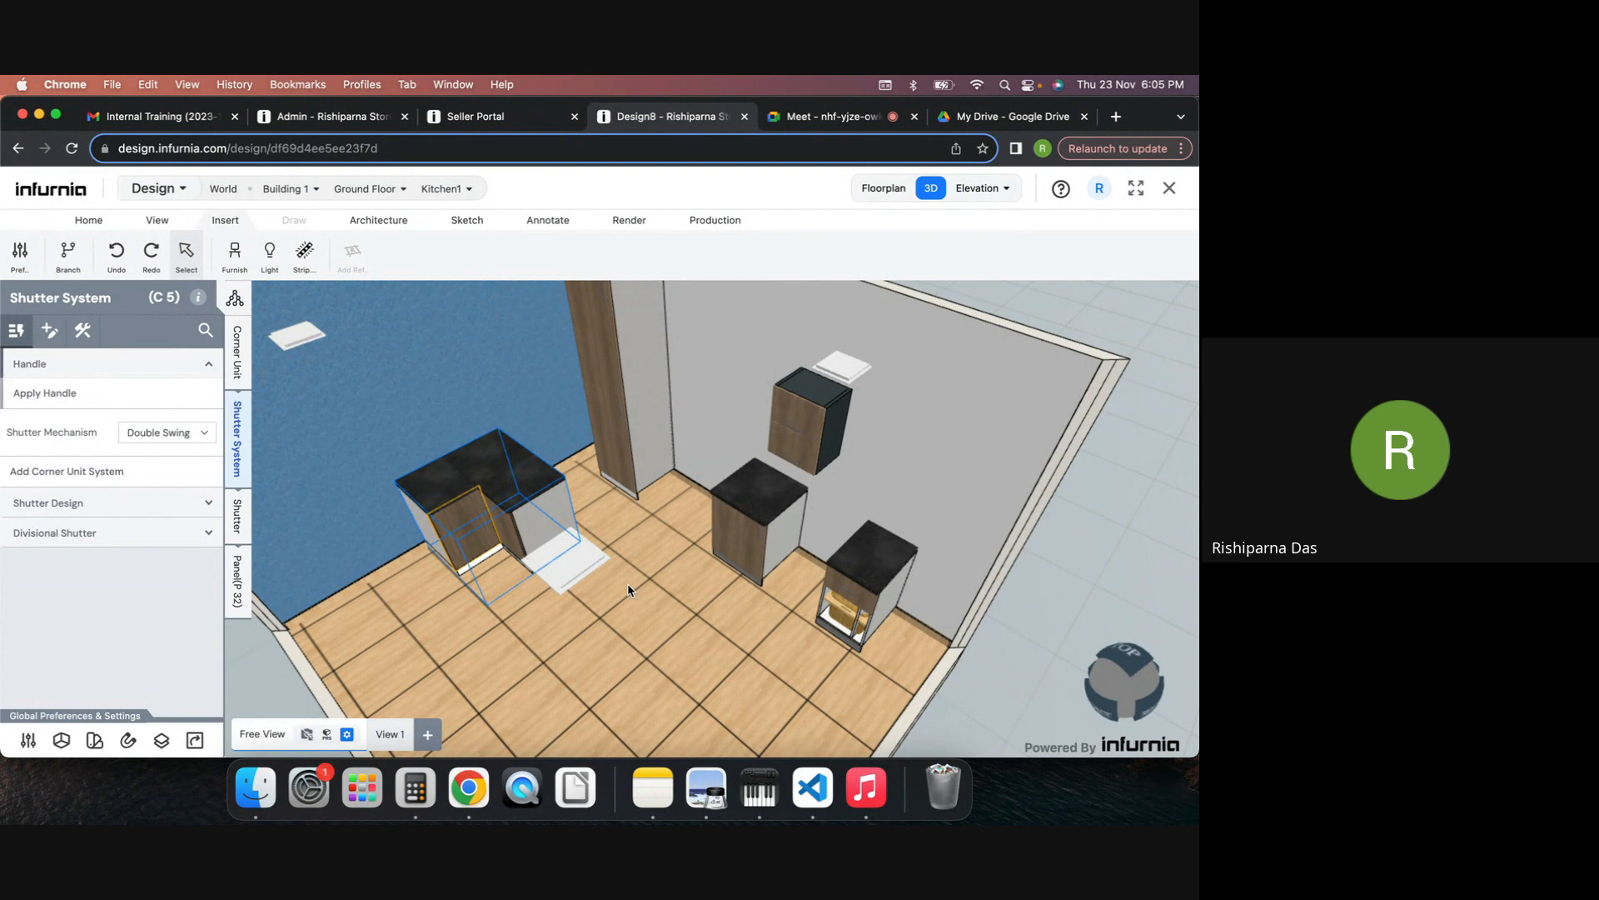
Step: Look at the property search for the shutter system and return to its quick access options
click(205, 330)
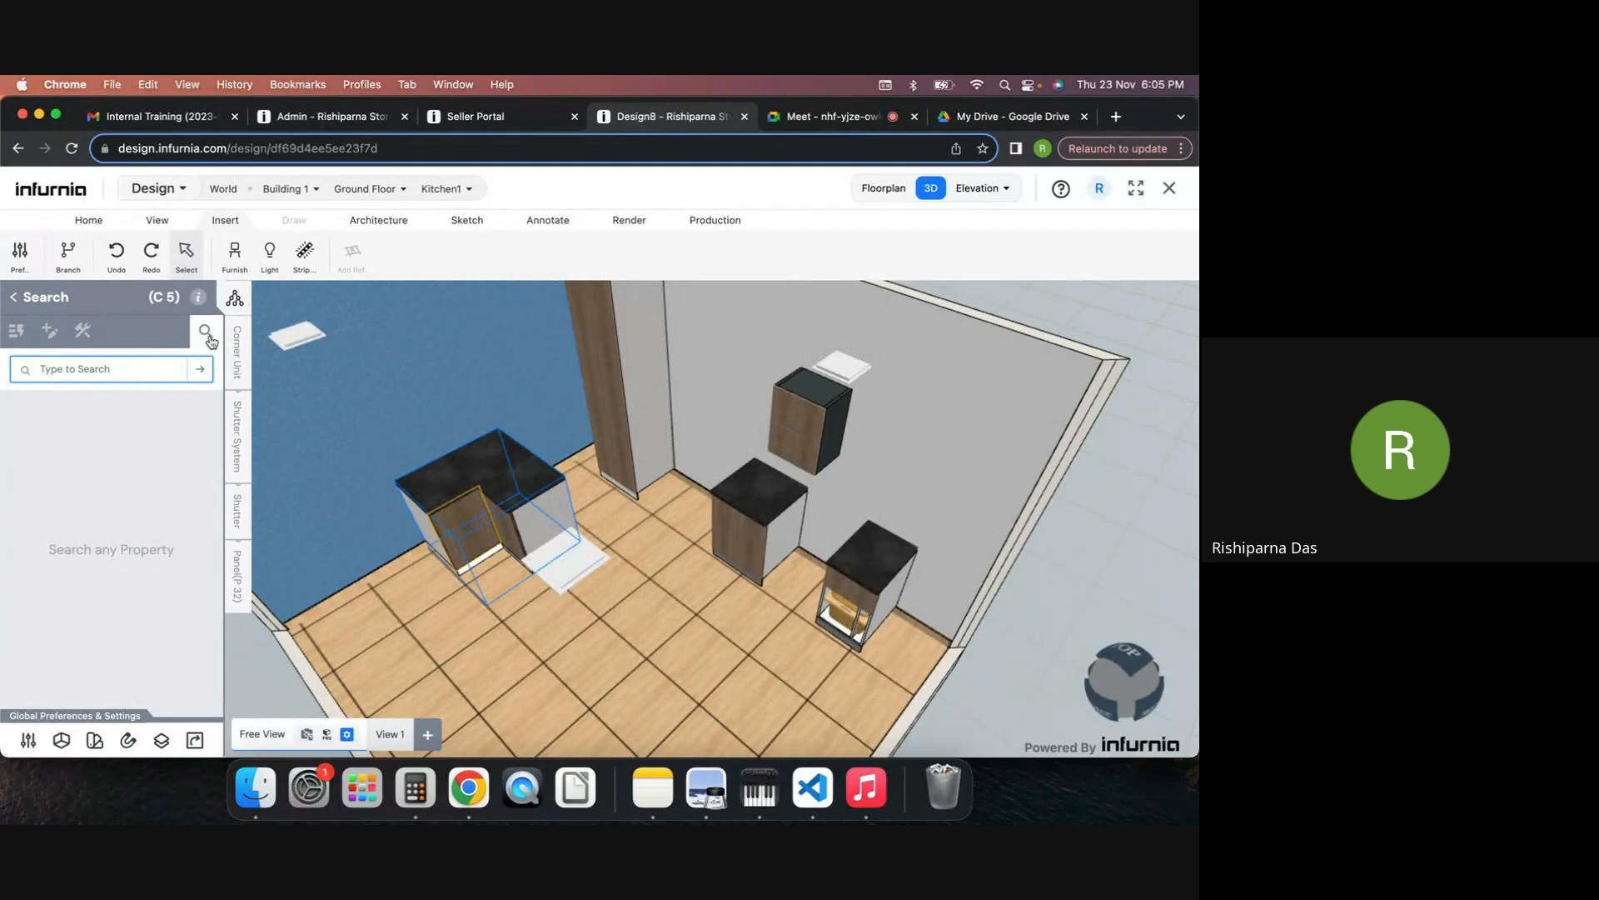
click(23, 334)
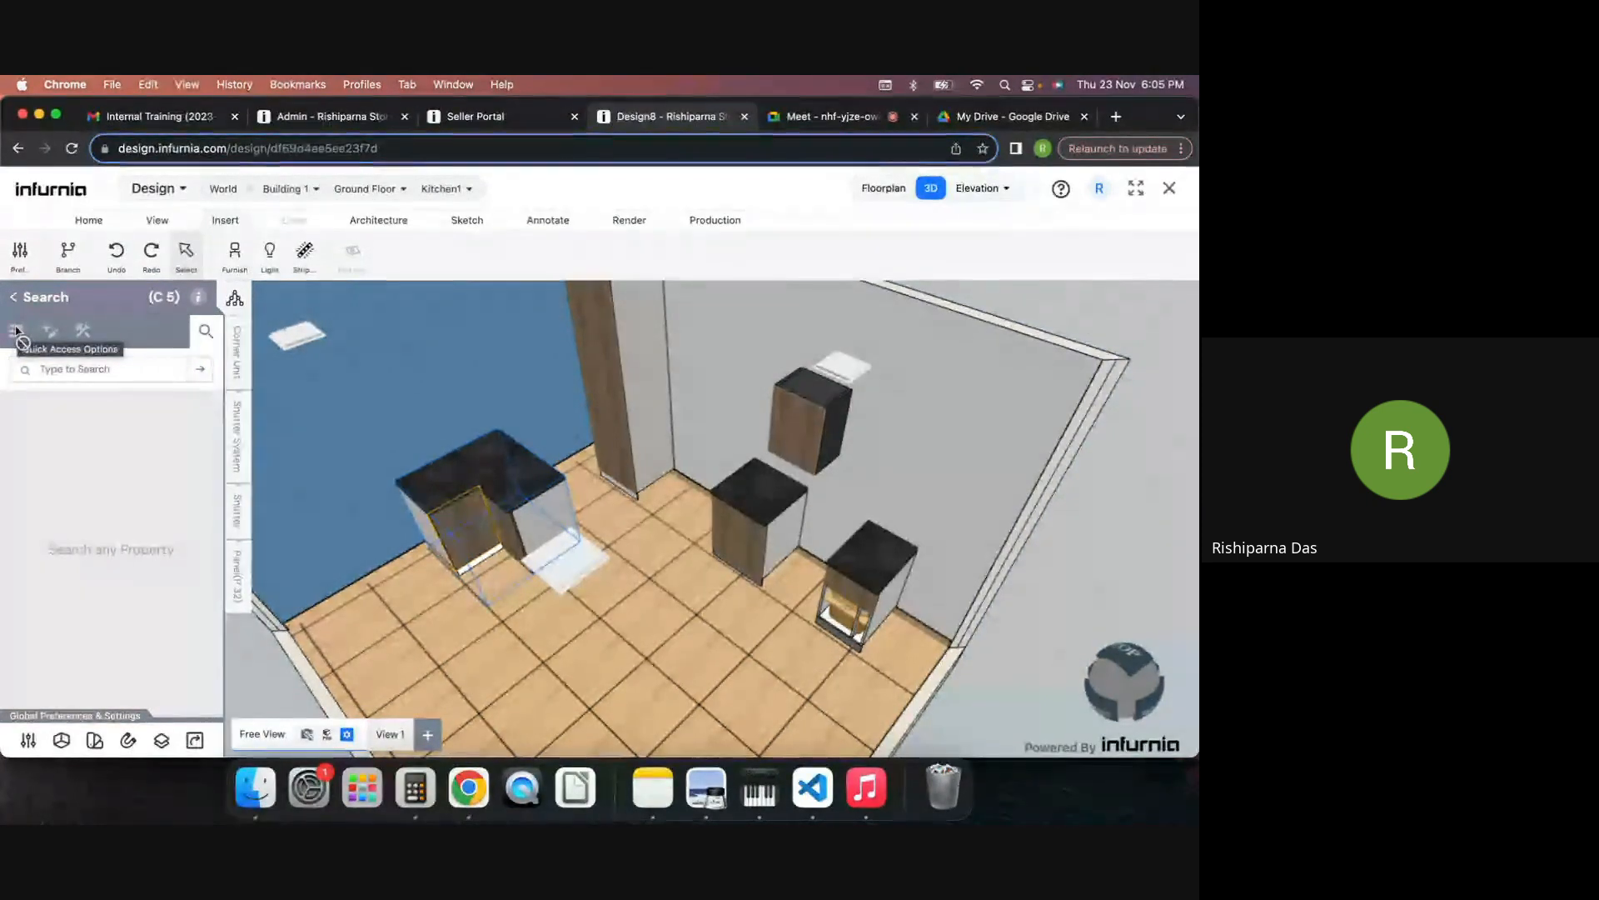
click(13, 299)
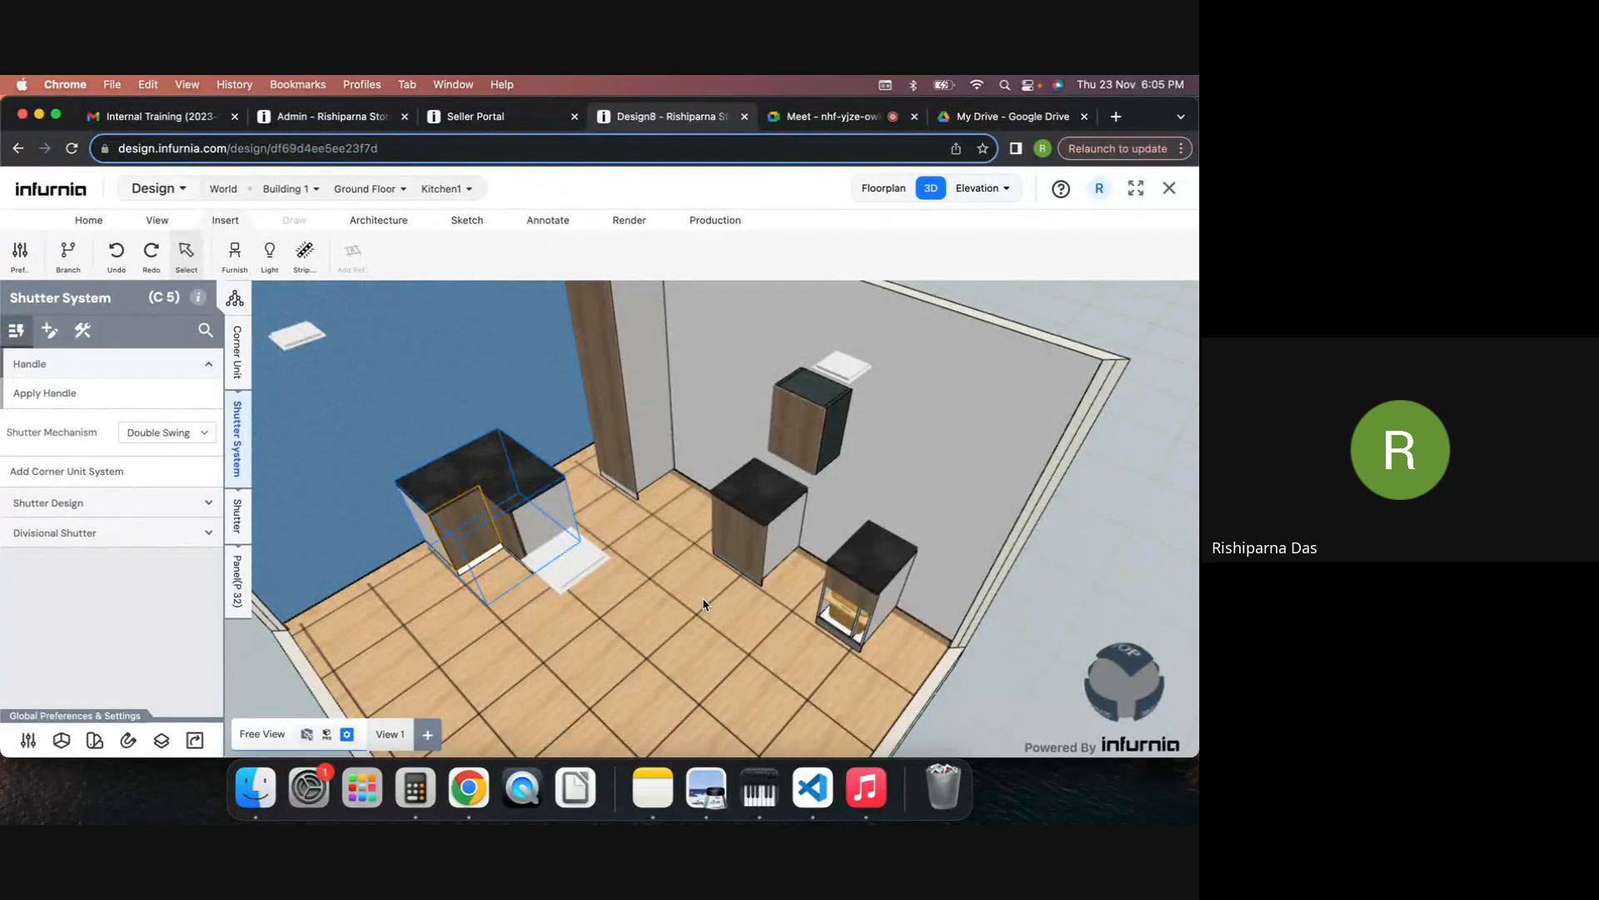
Step: Switch to the Admin portal and review the default price, tax and margin fields of the Copy of Copy of Dusty Red SKU
click(824, 120)
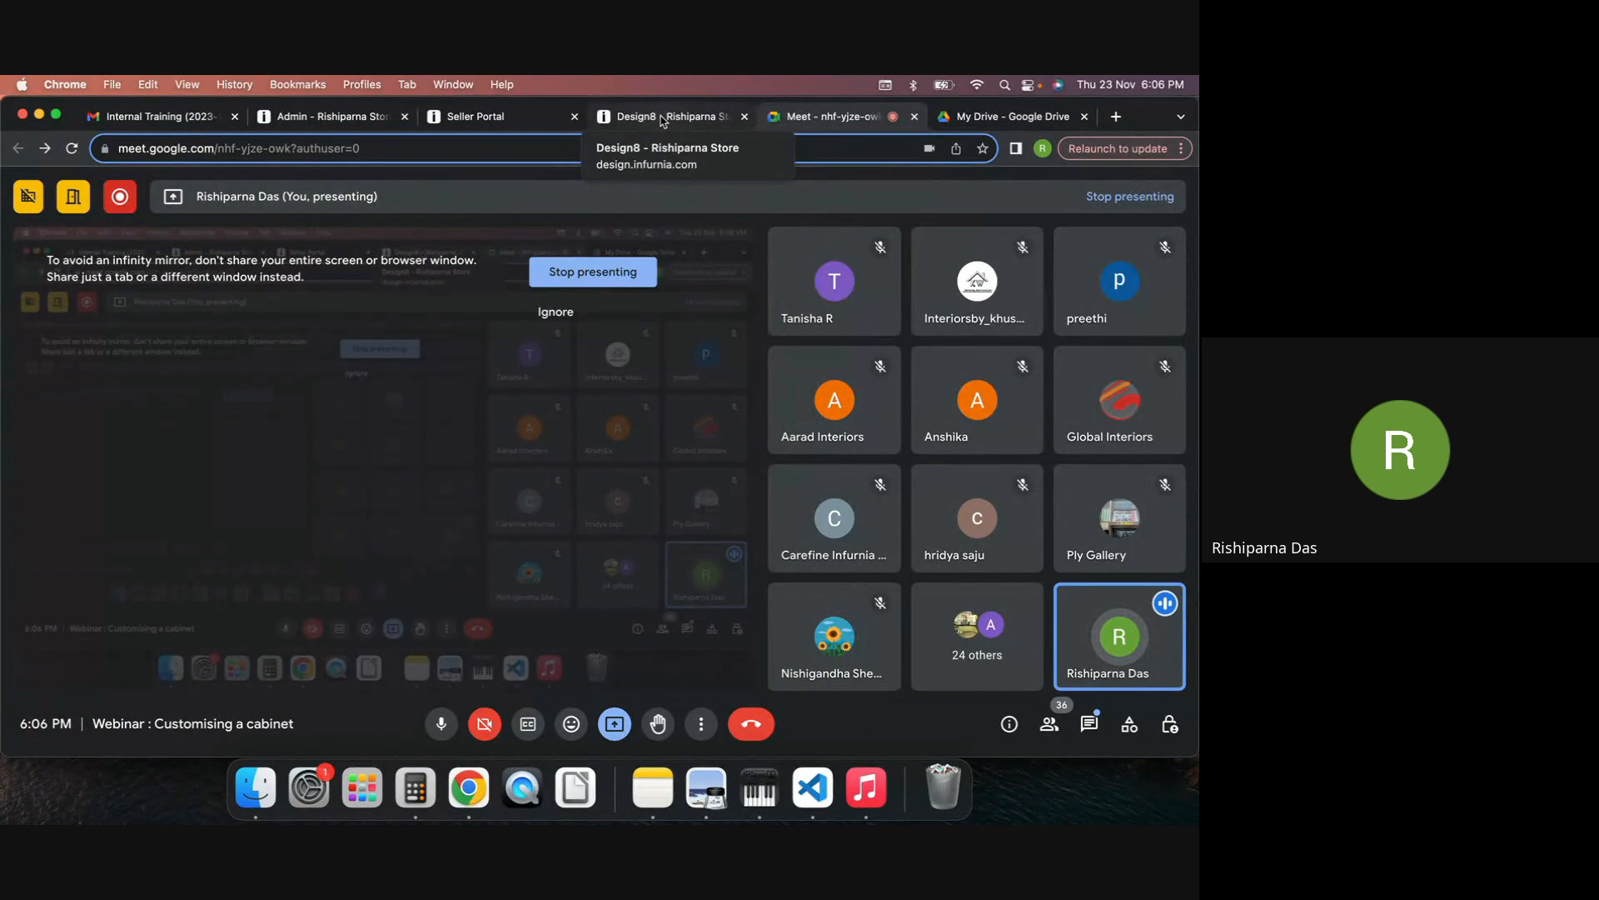
click(348, 116)
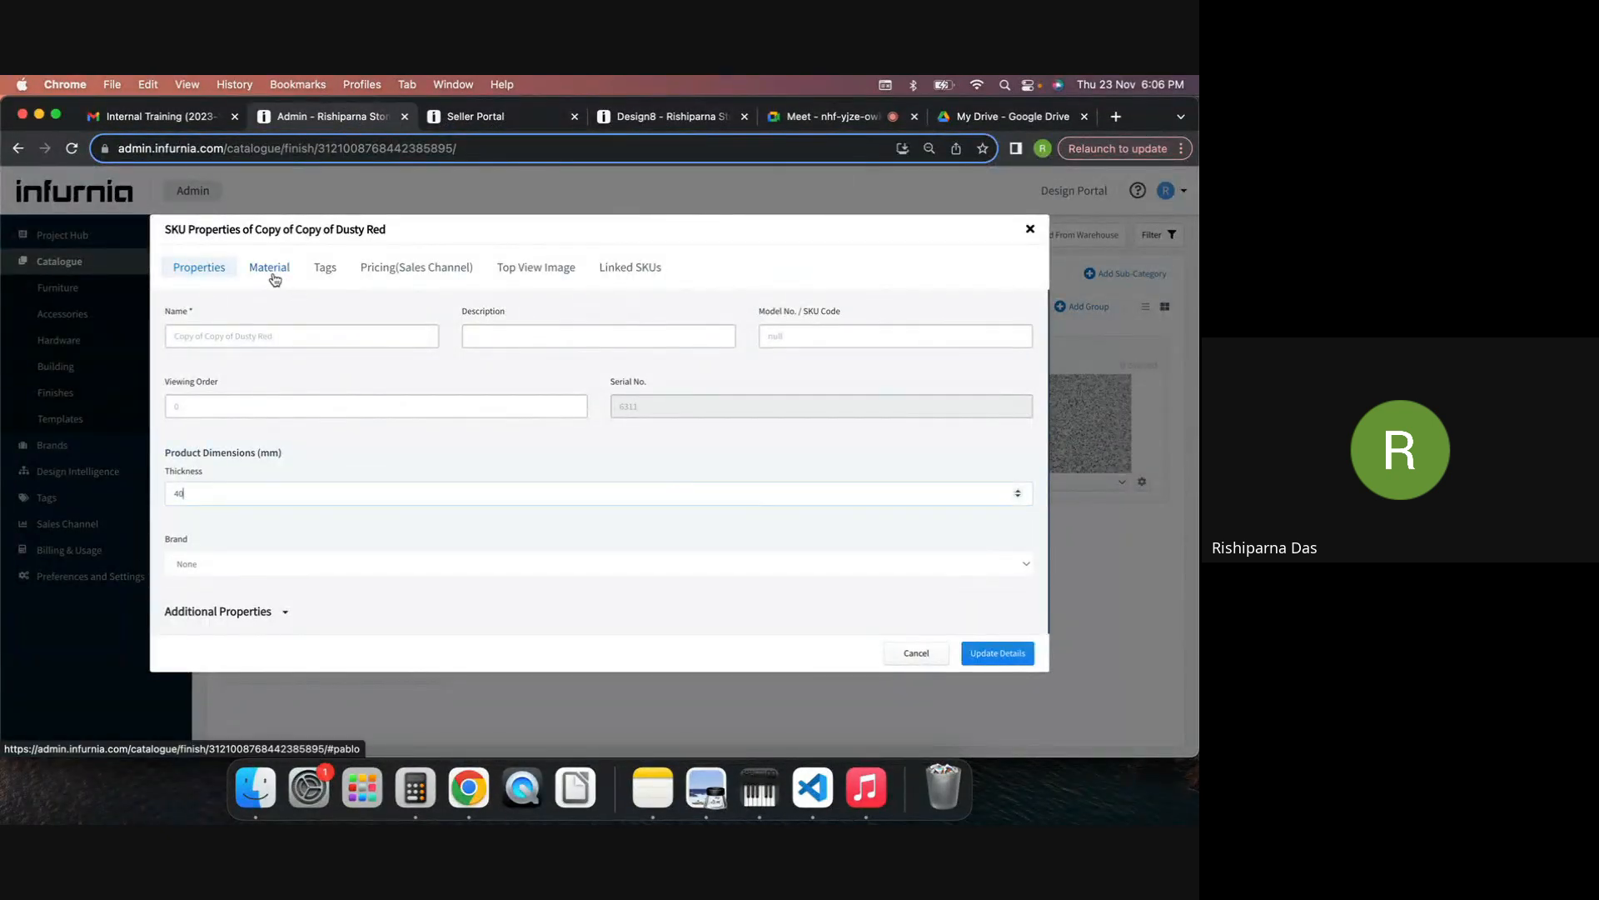
click(400, 271)
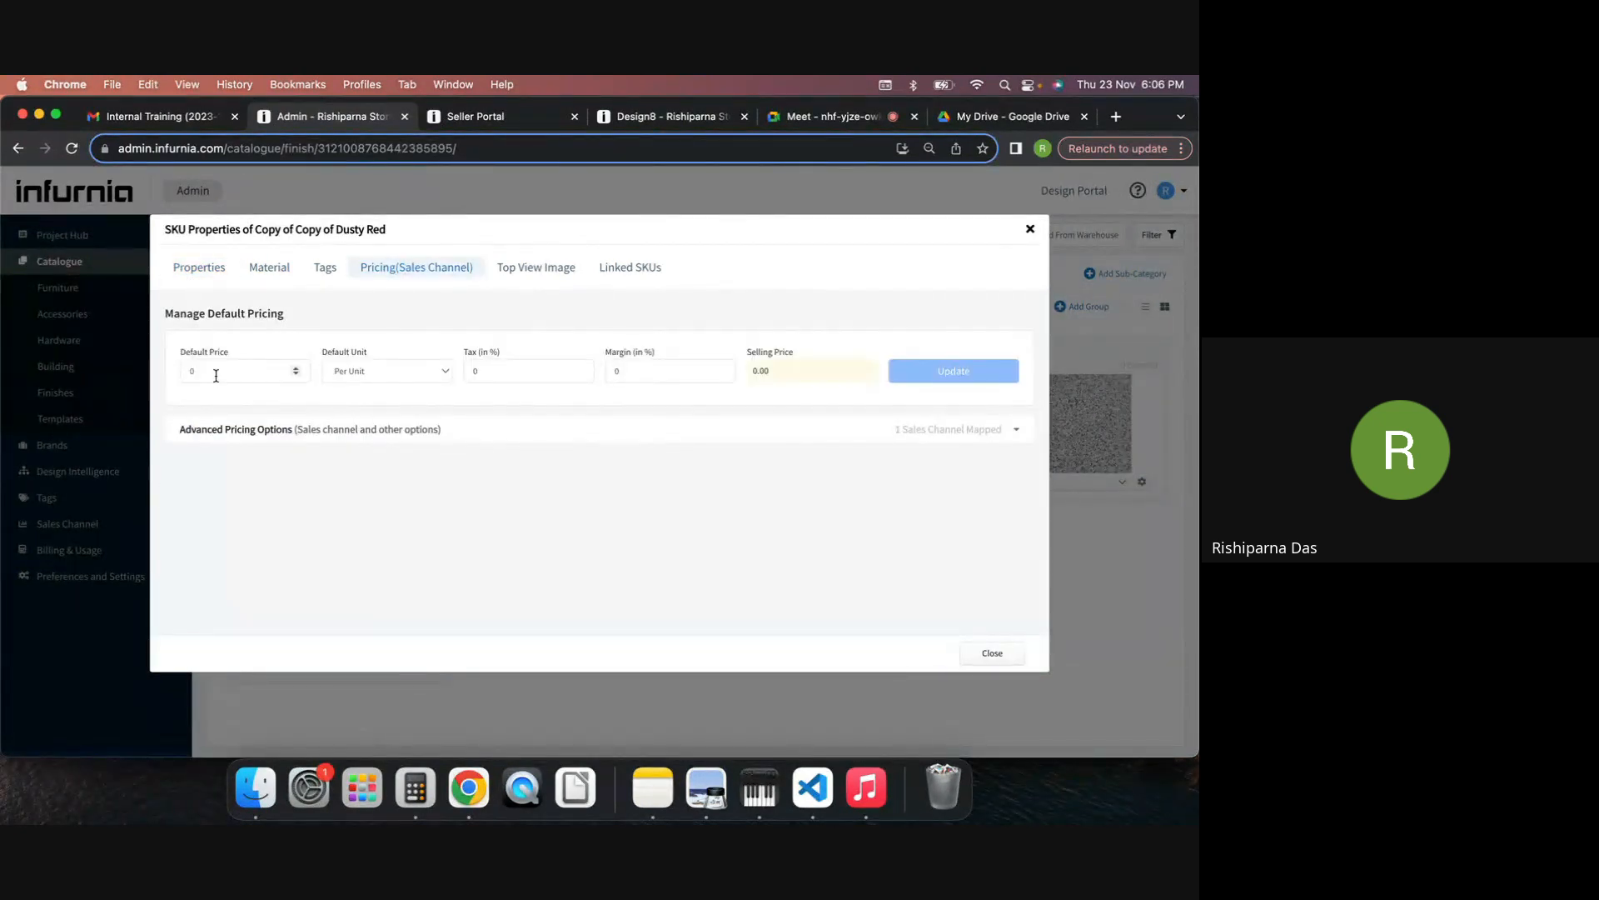
click(517, 374)
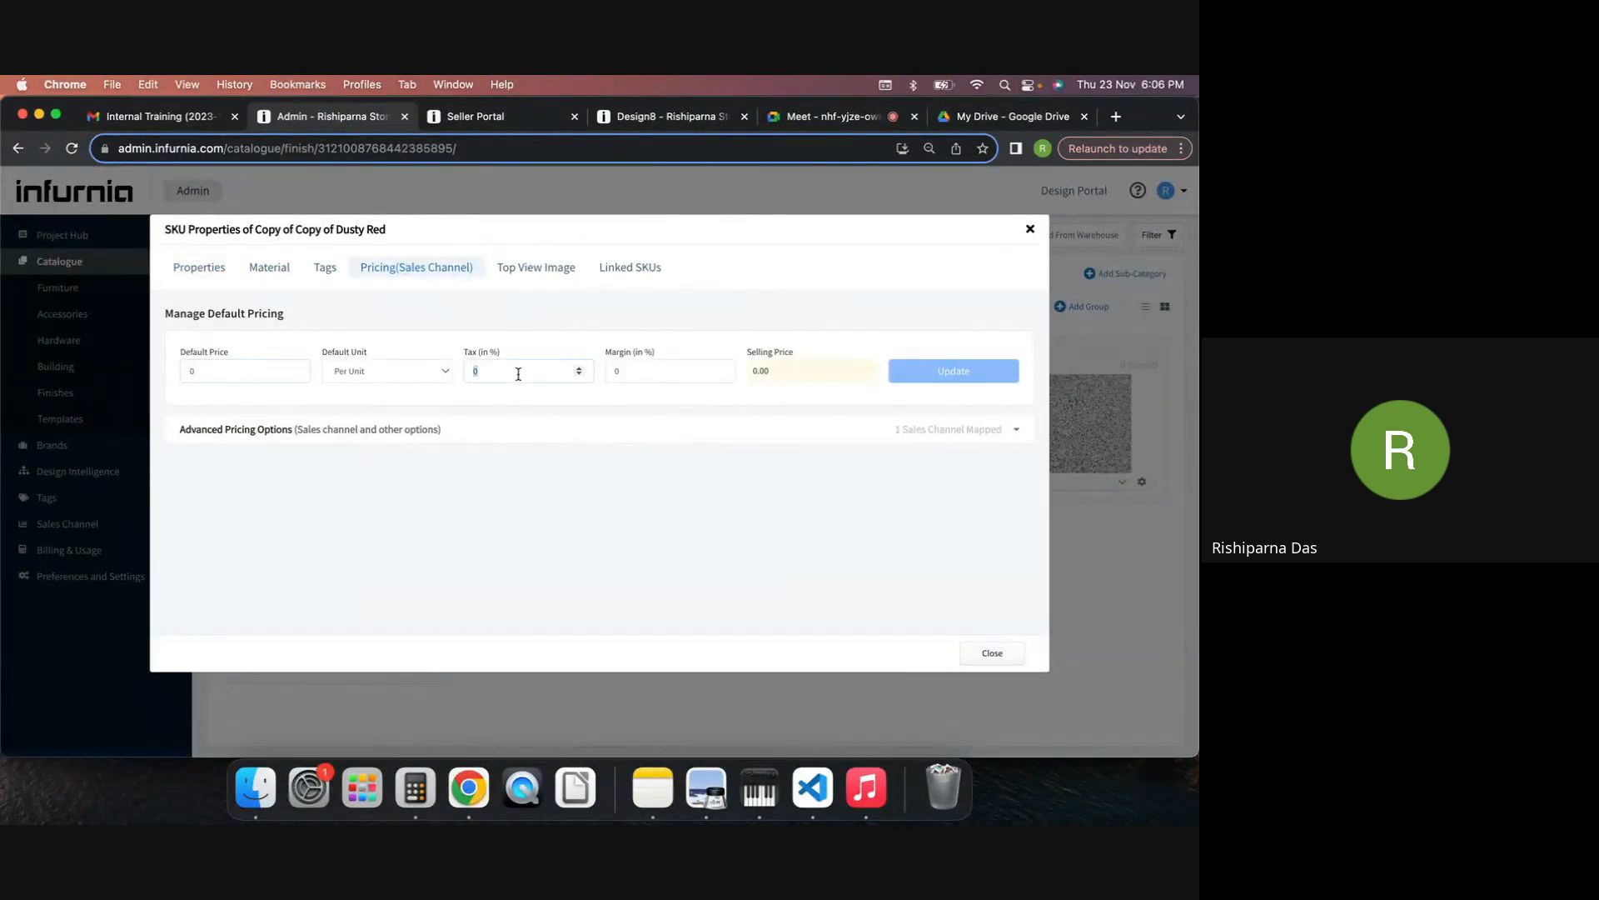
click(620, 374)
click(1030, 231)
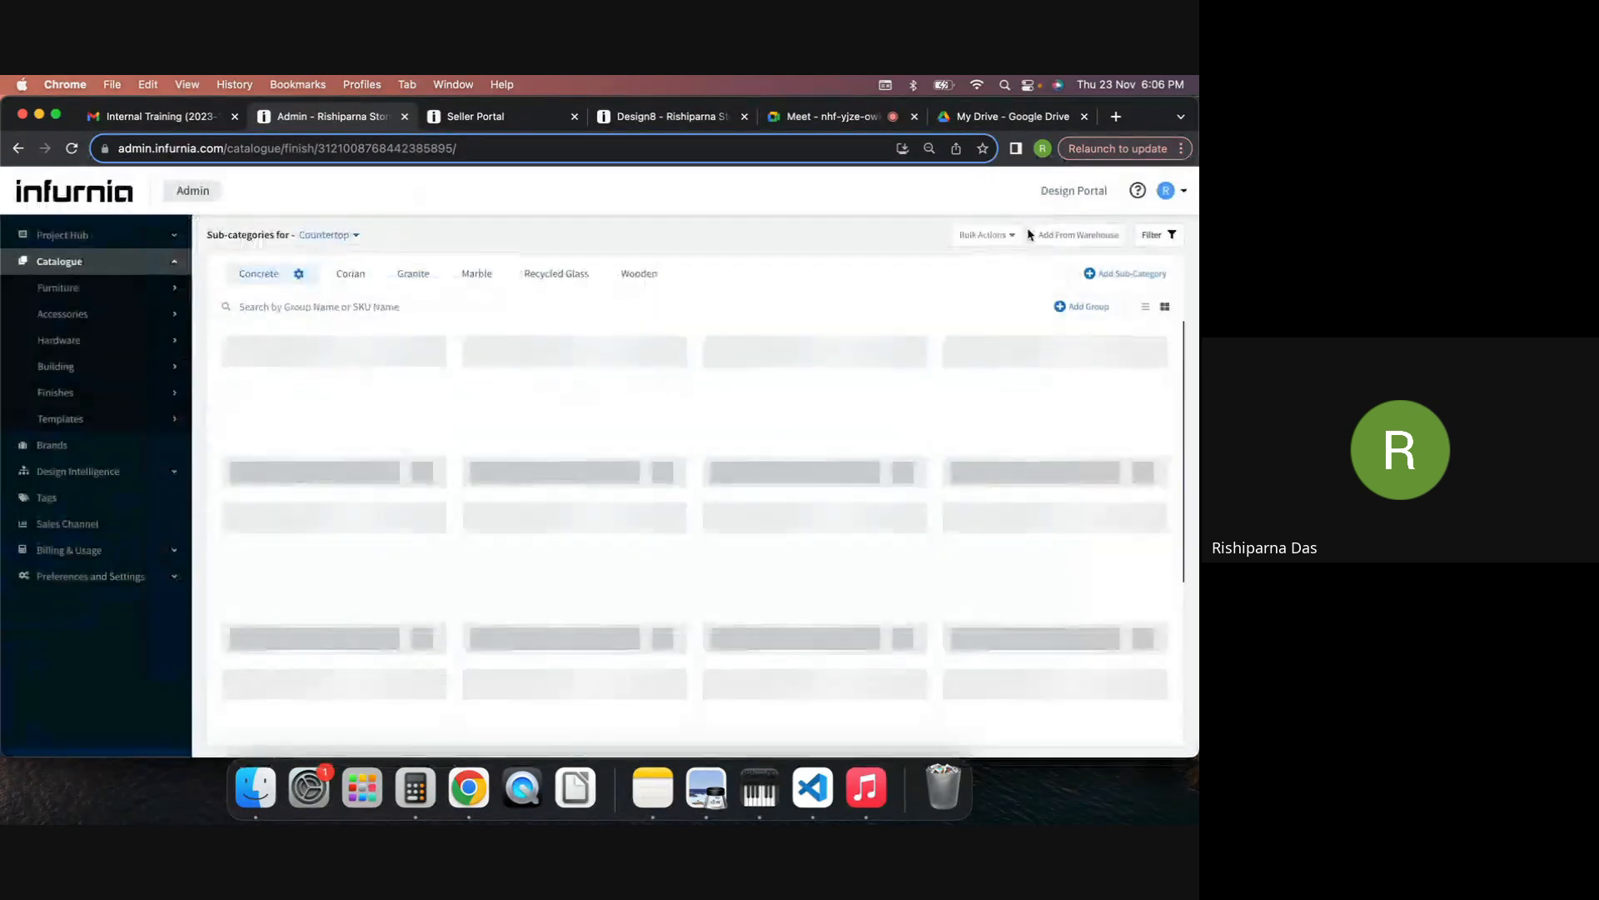
Step: Return to Design8 and open and close the corner unit's shutters to examine how the Double Swing mechanism works
click(805, 118)
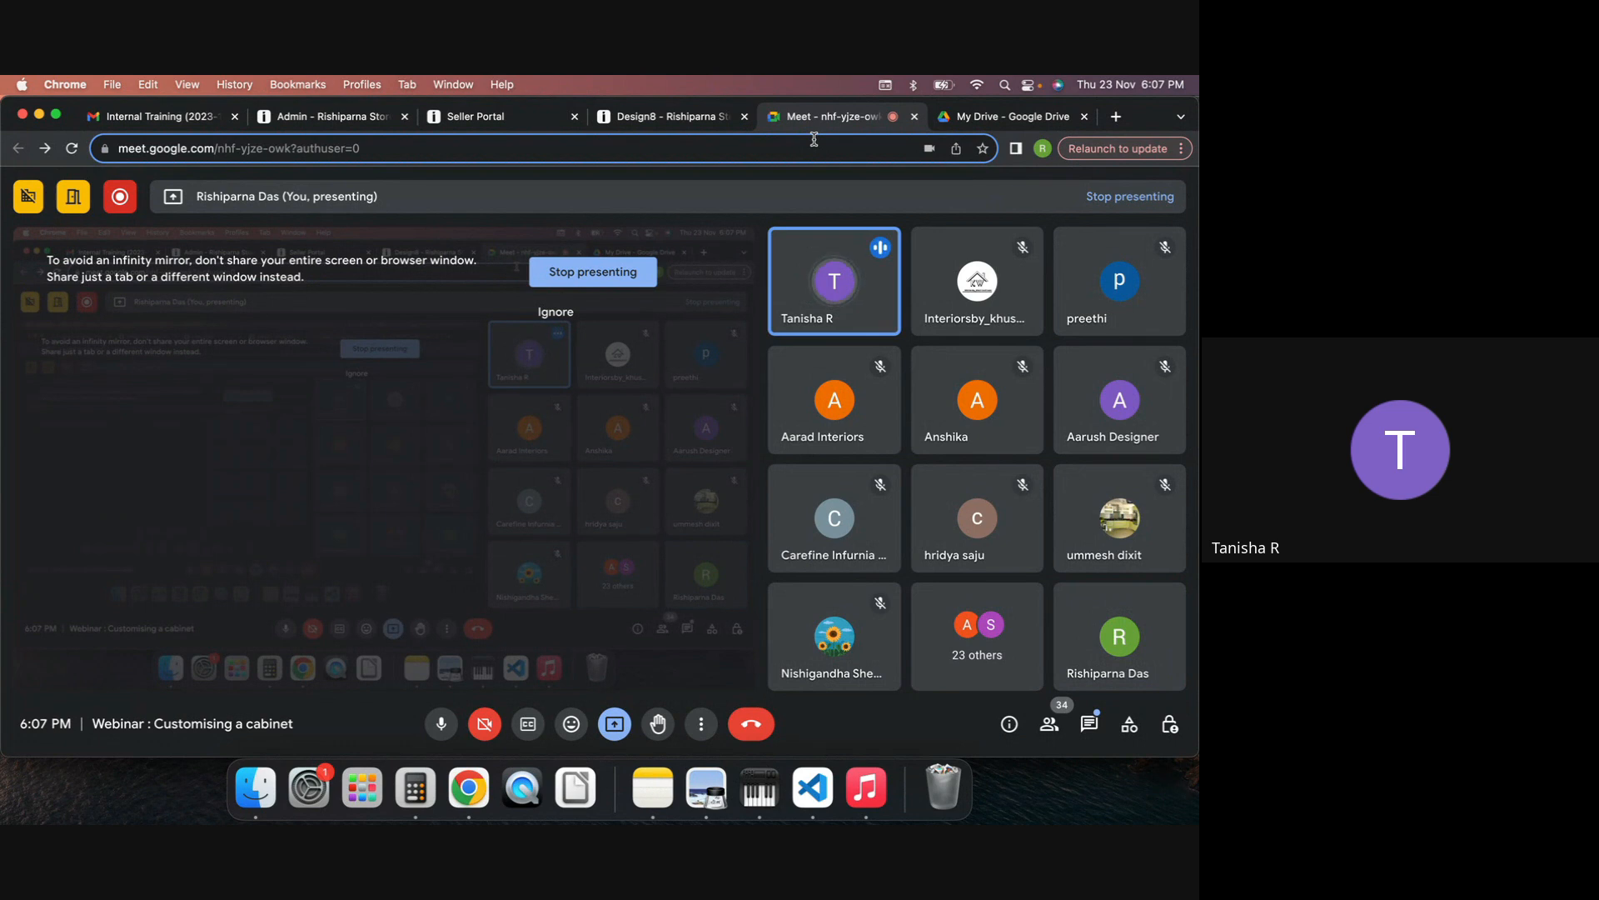
click(667, 117)
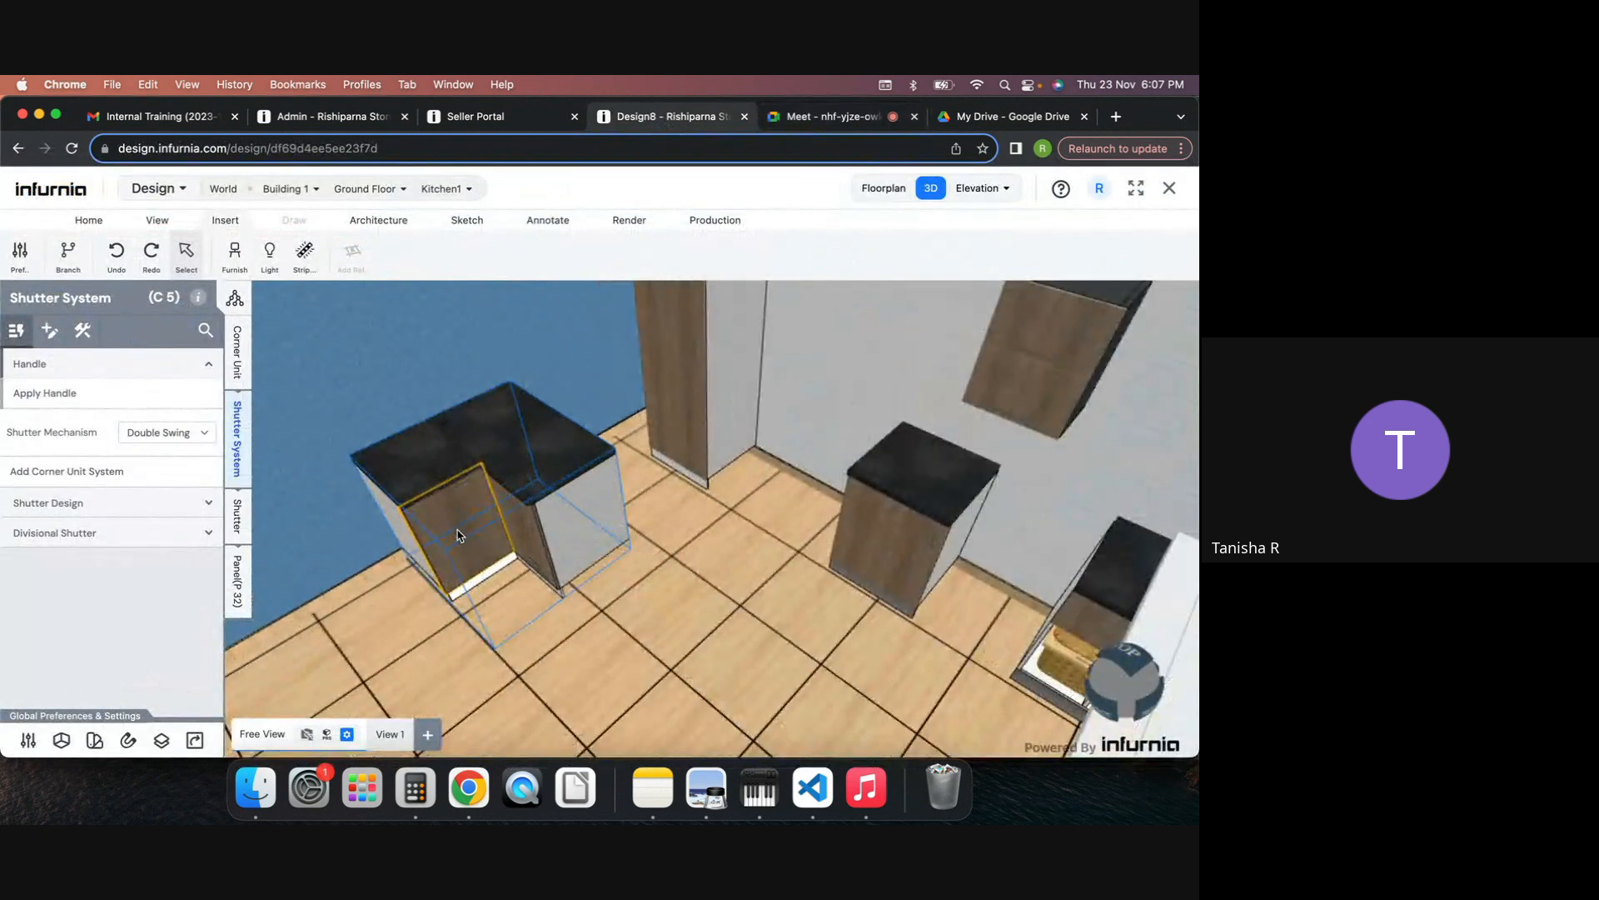
scroll(457, 536, up, 5)
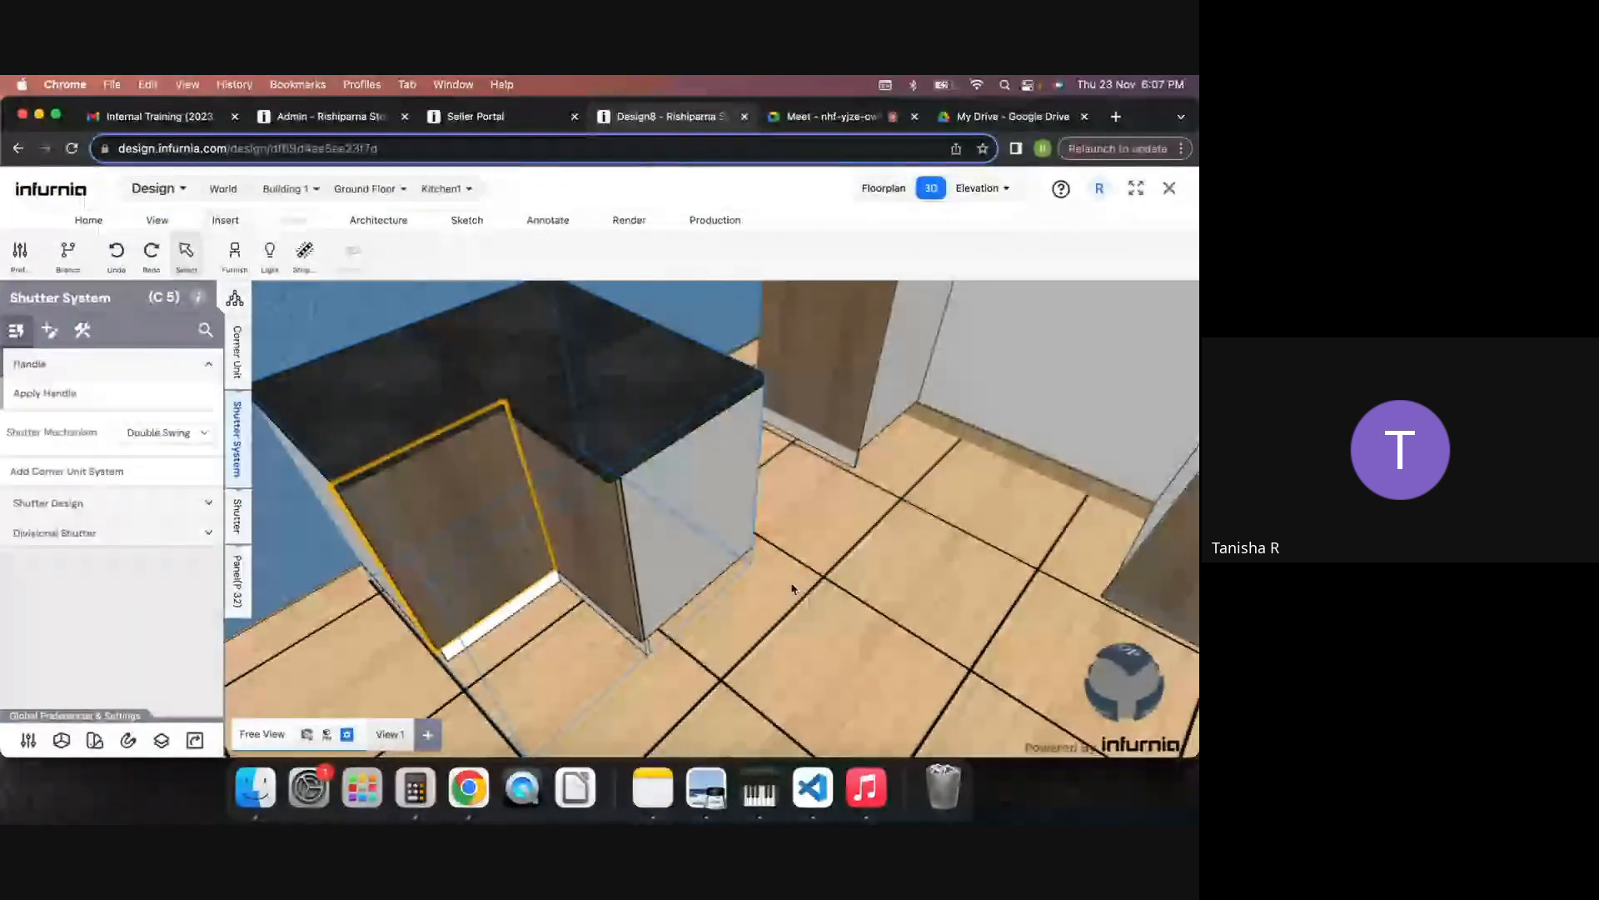
drag(792, 588, 853, 581)
double_click(504, 560)
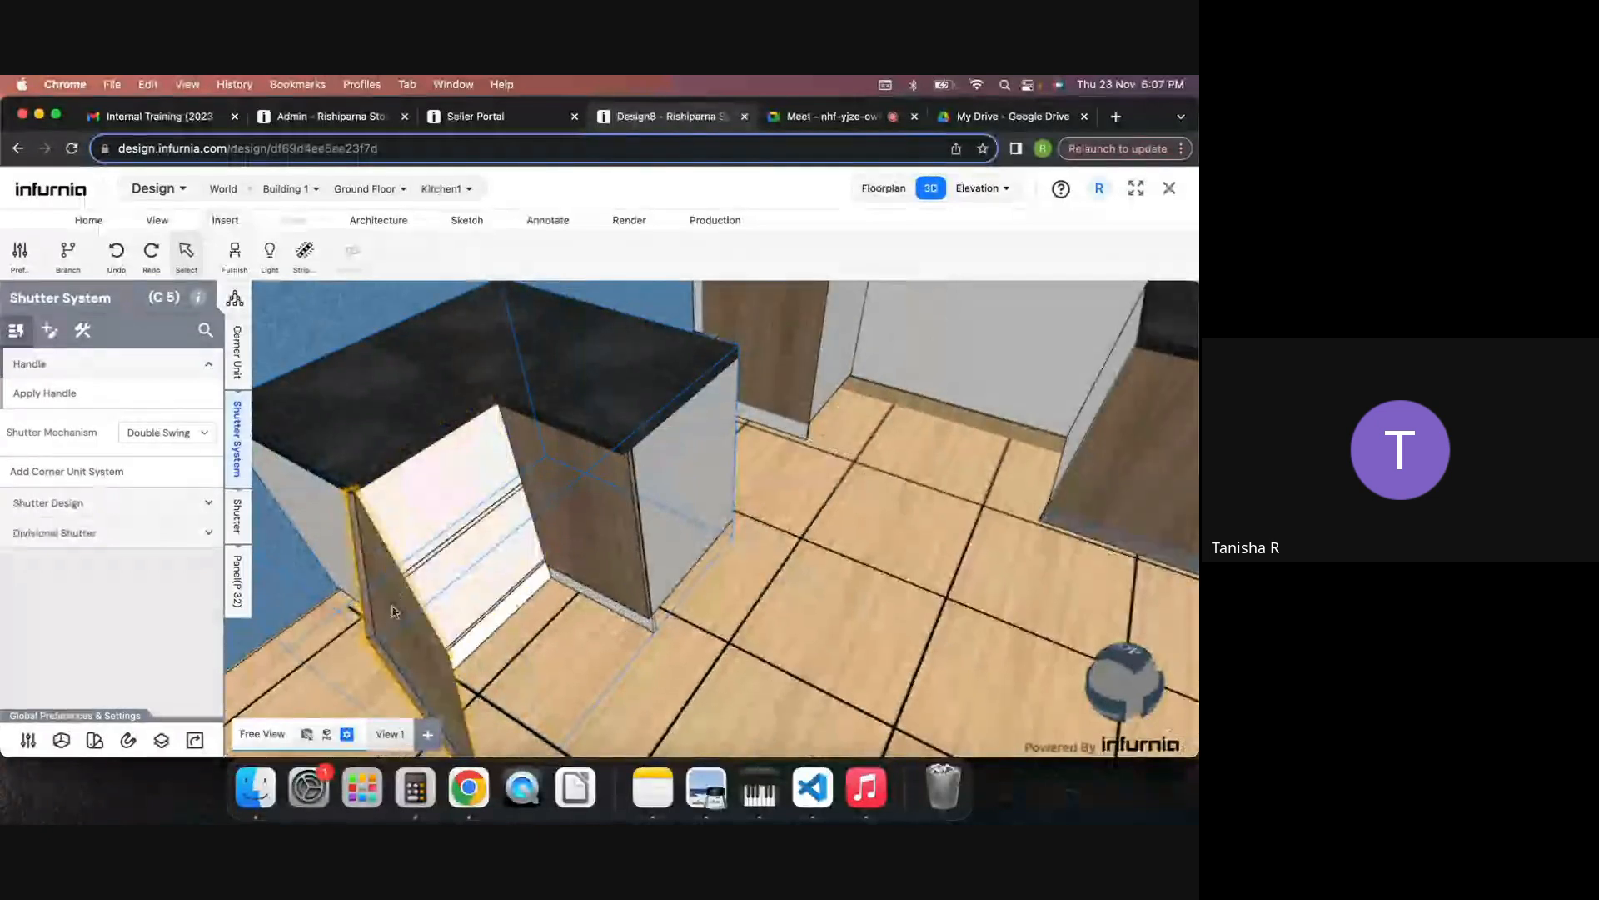
double_click(564, 556)
double_click(619, 582)
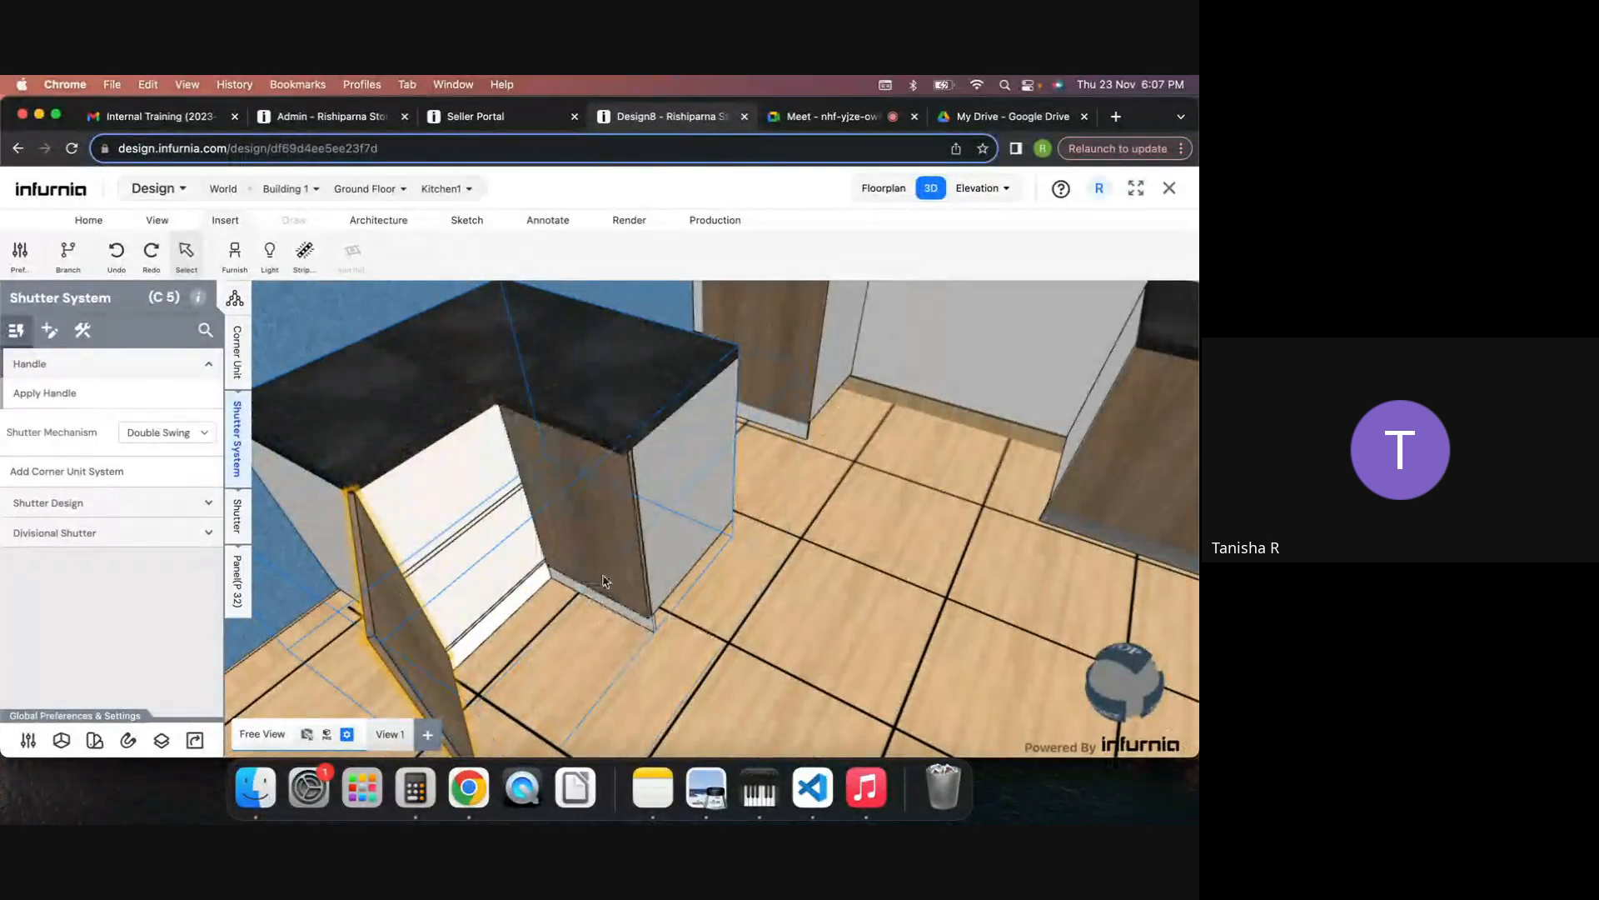
double_click(375, 606)
scroll(533, 537, up, 4)
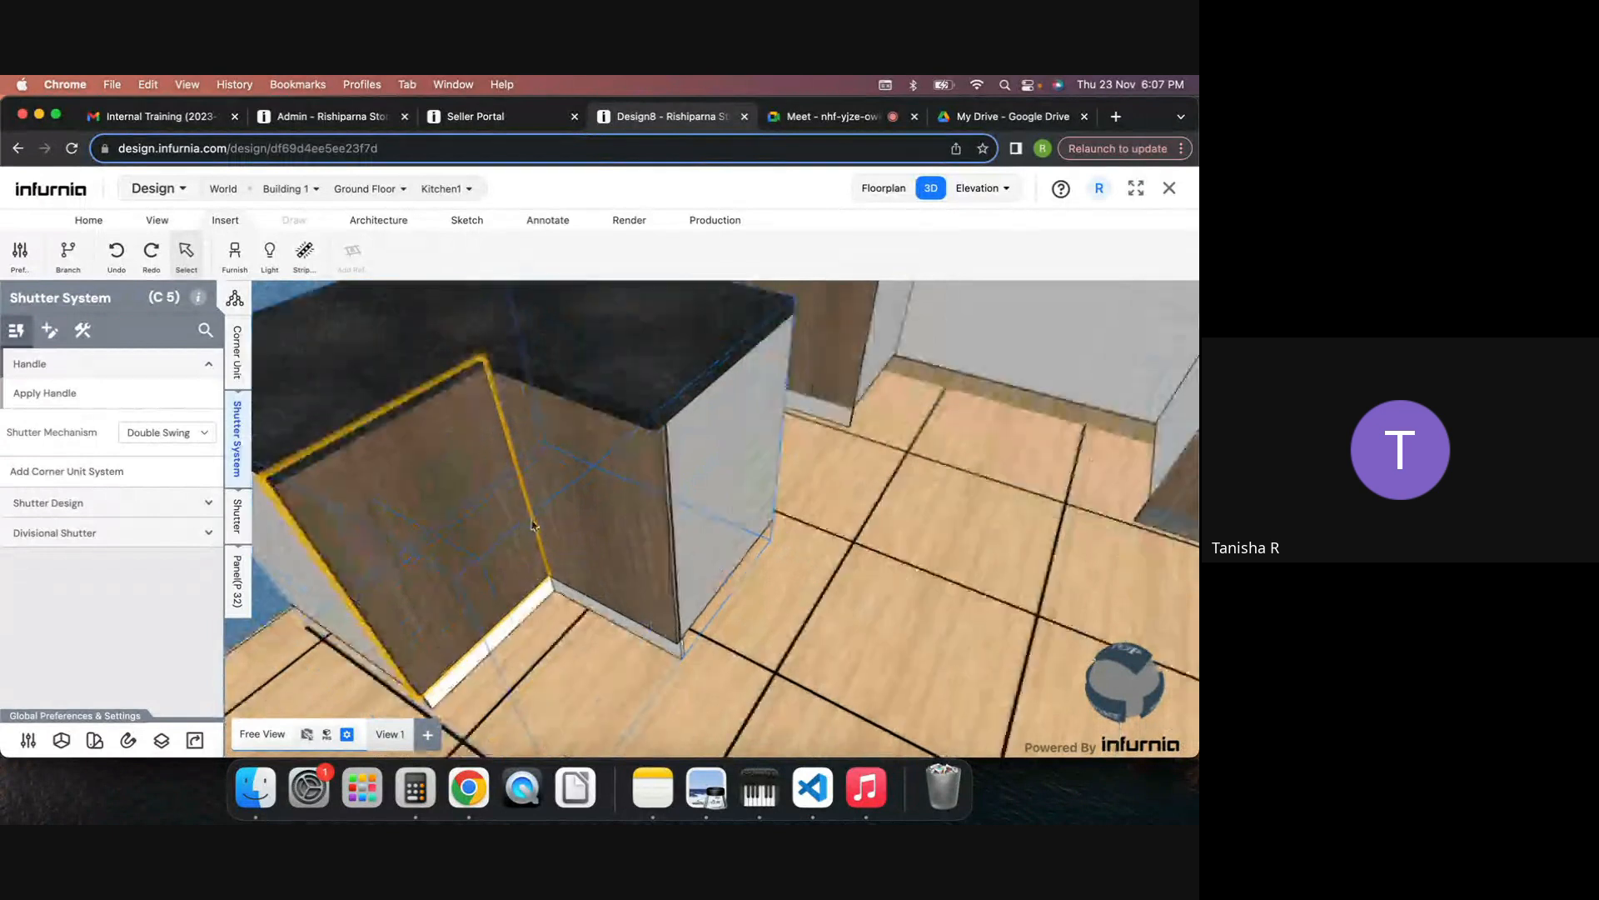
drag(747, 553, 849, 575)
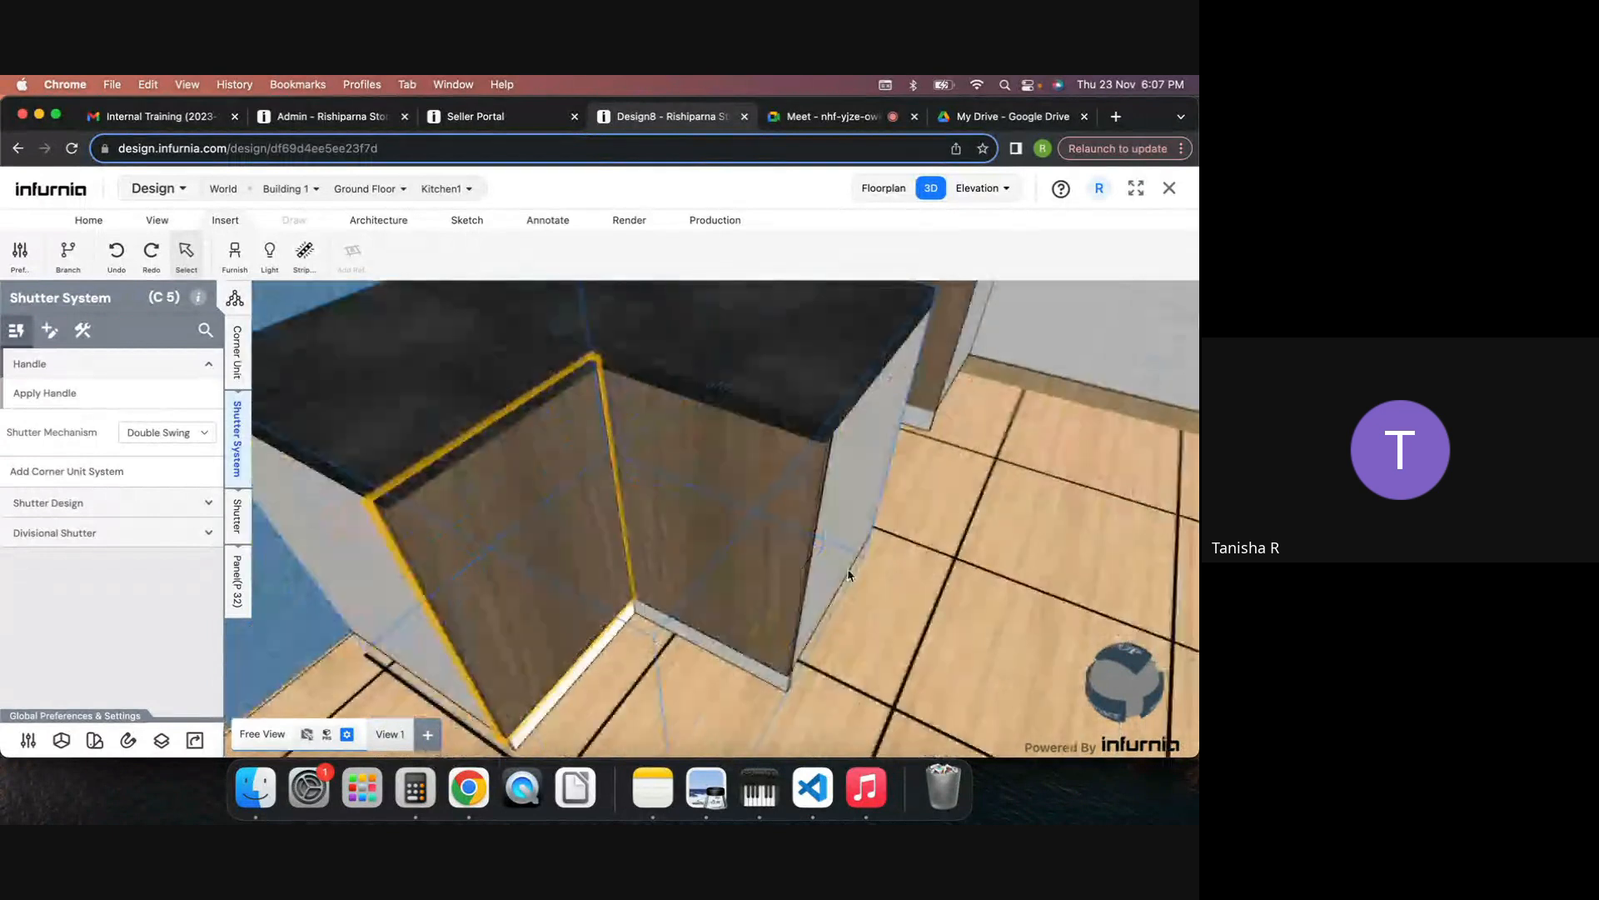
Step: Set the corner unit's shutter mechanism to Left Bifold
click(175, 433)
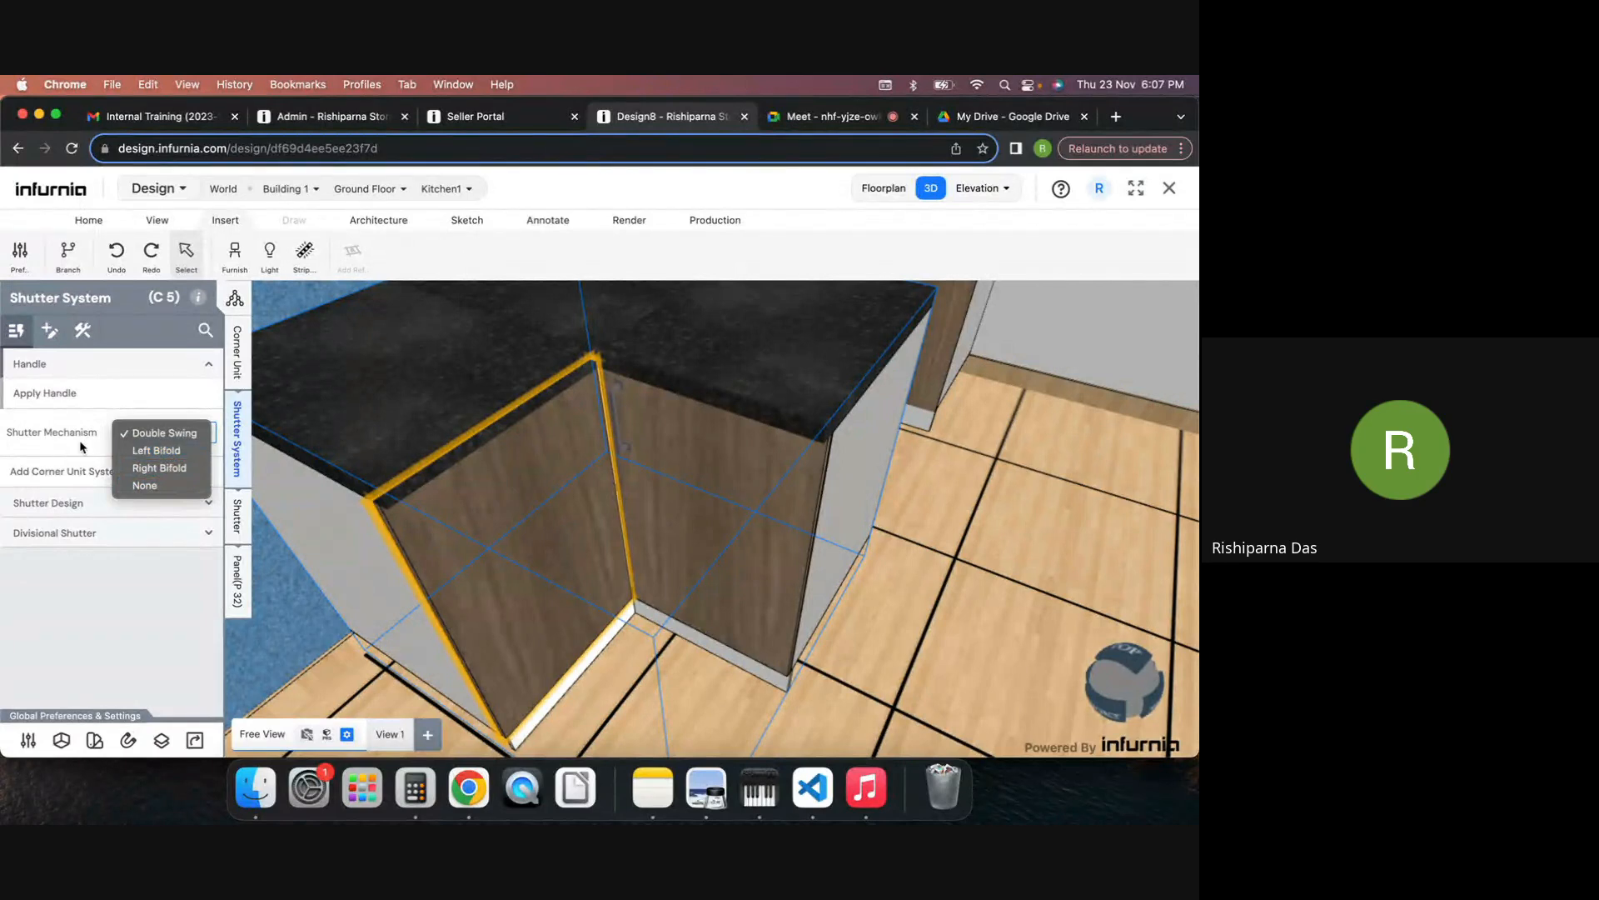
click(145, 455)
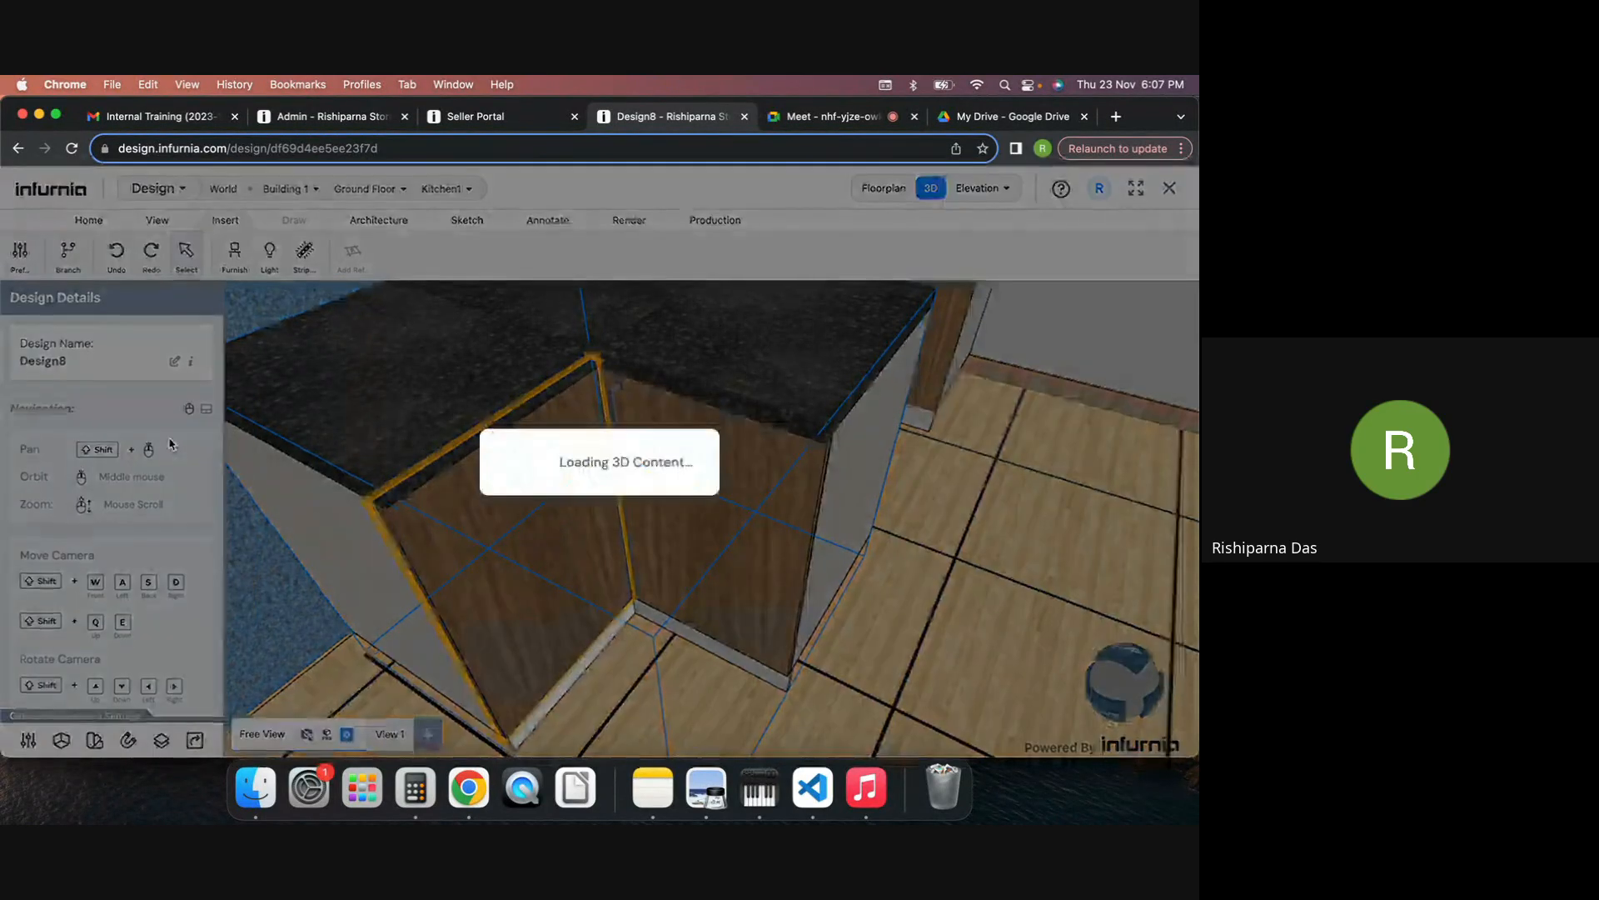
Step: Open and close the corner unit's shutters to examine how the Left Bifold mechanism works
scroll(815, 604, down, 5)
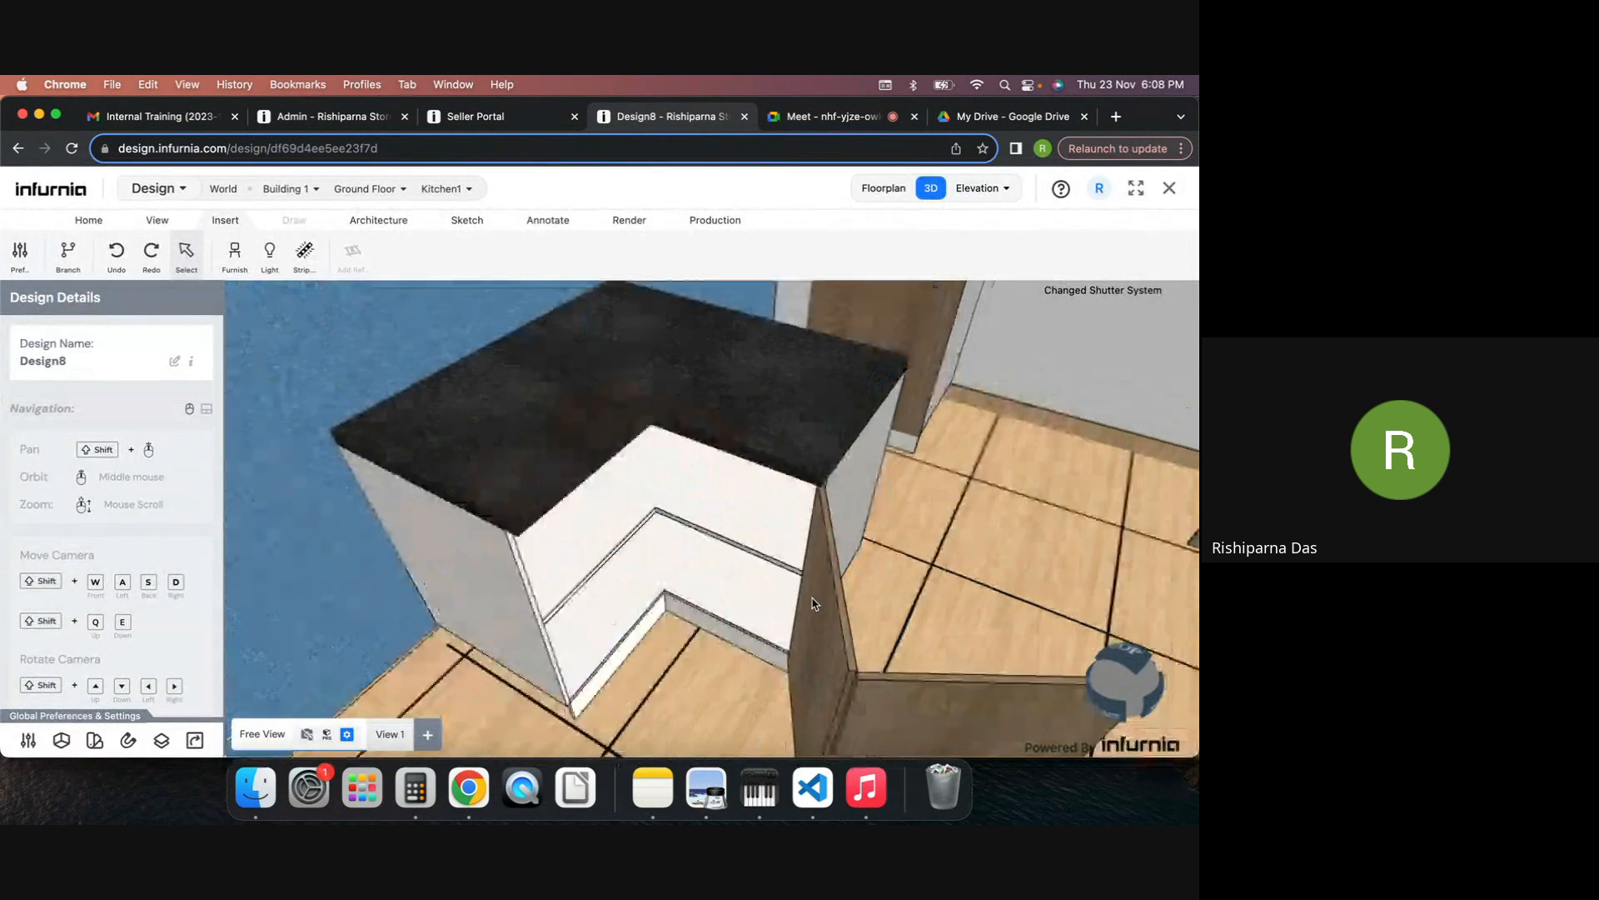
double_click(816, 611)
double_click(773, 615)
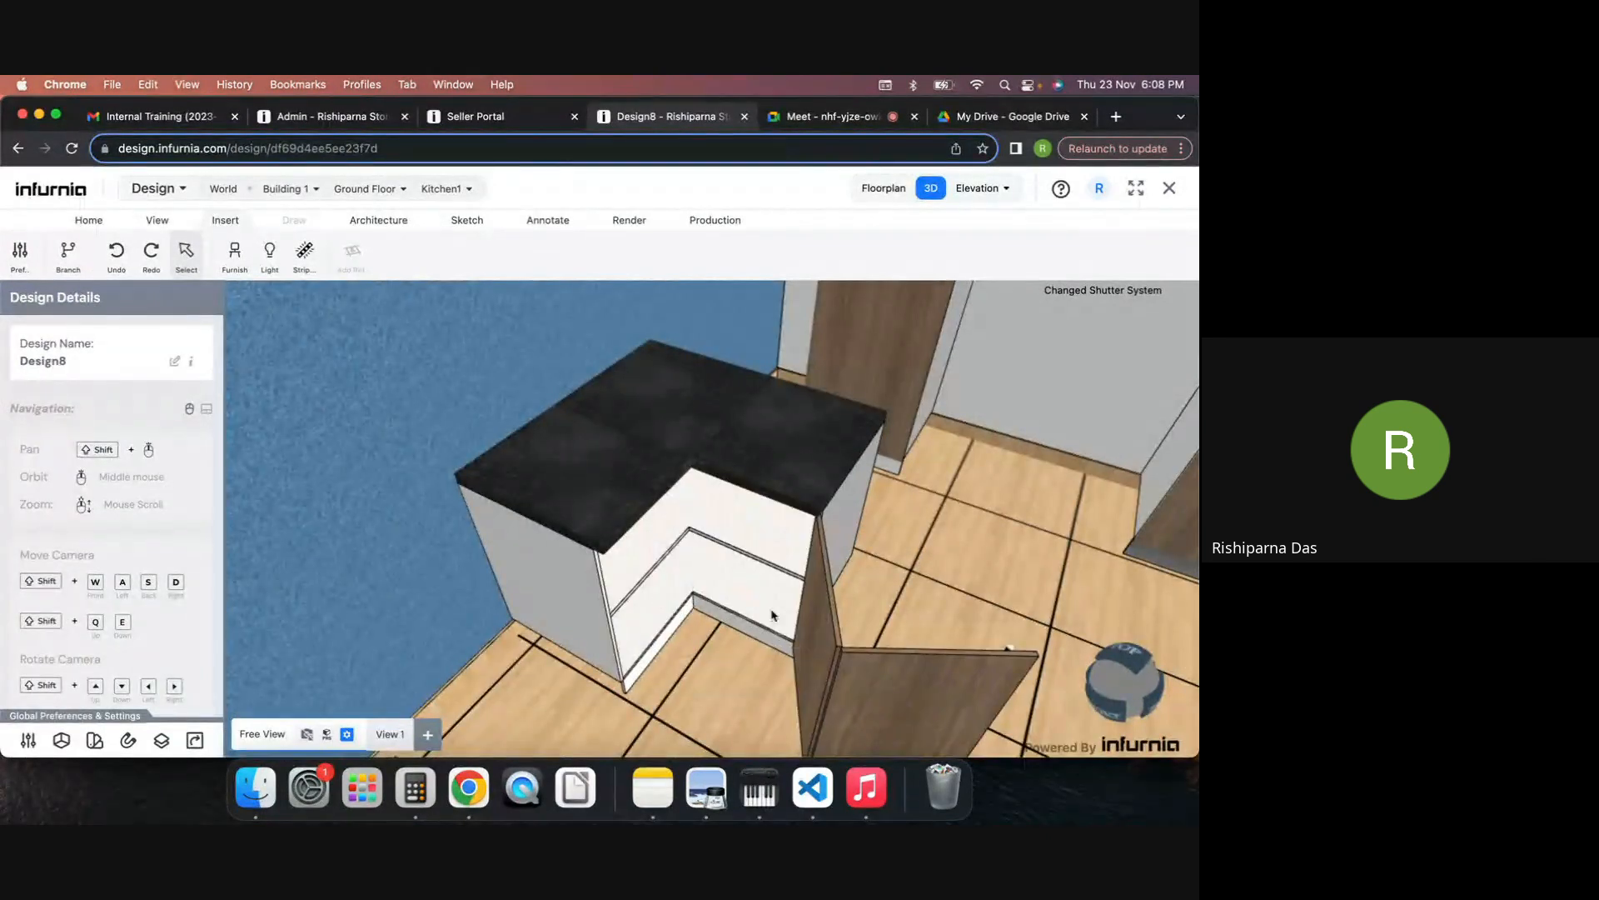
double_click(842, 626)
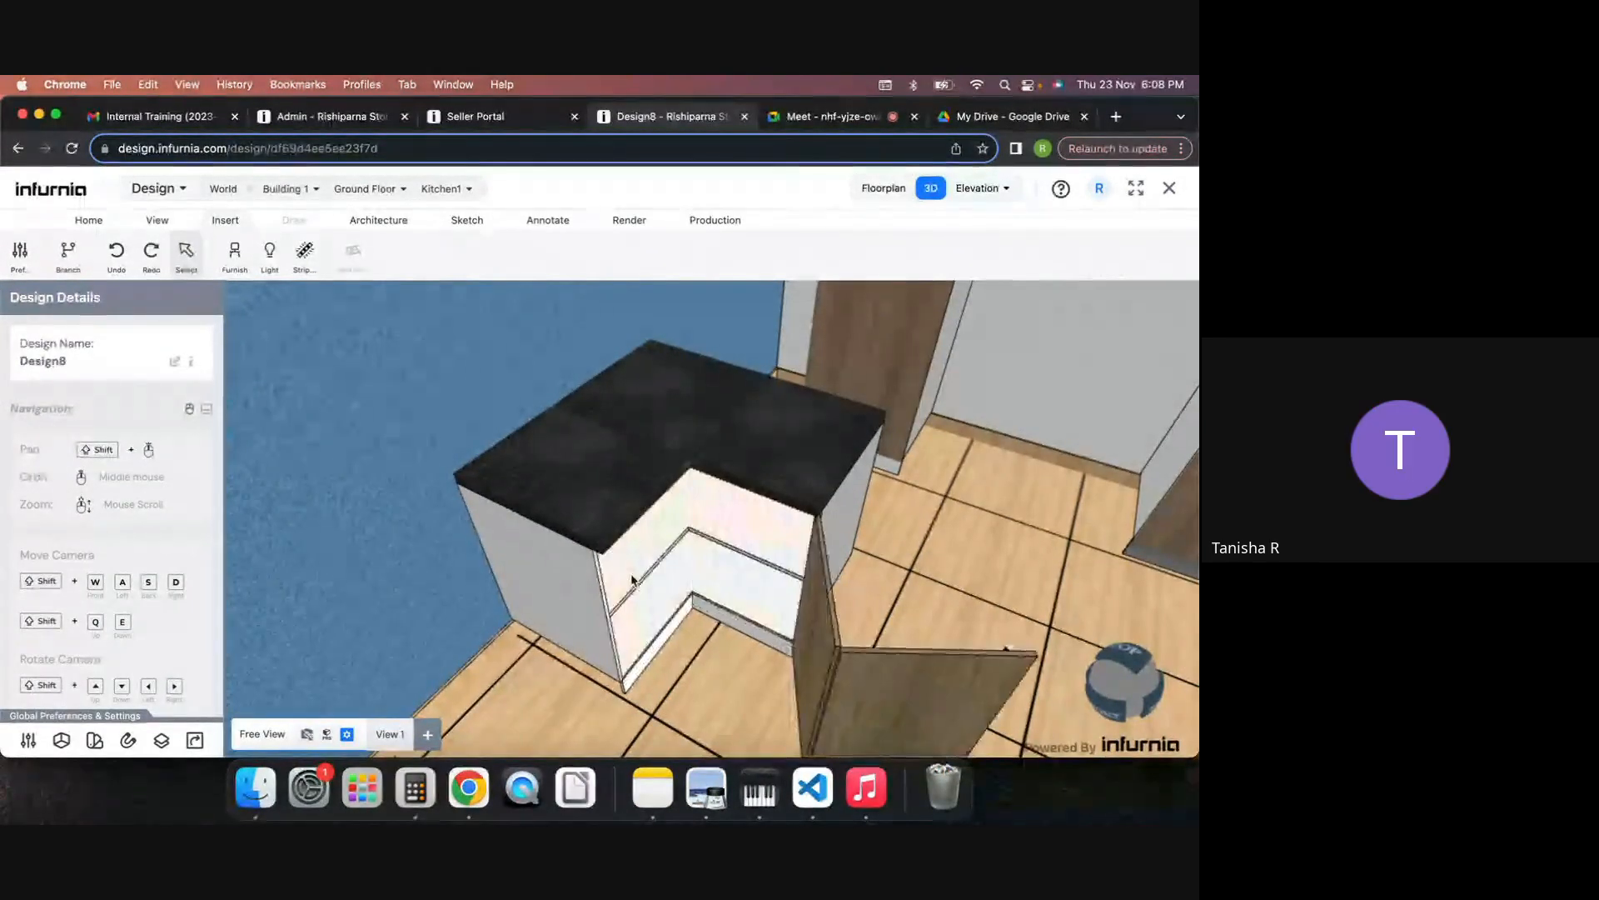
double_click(633, 579)
double_click(812, 626)
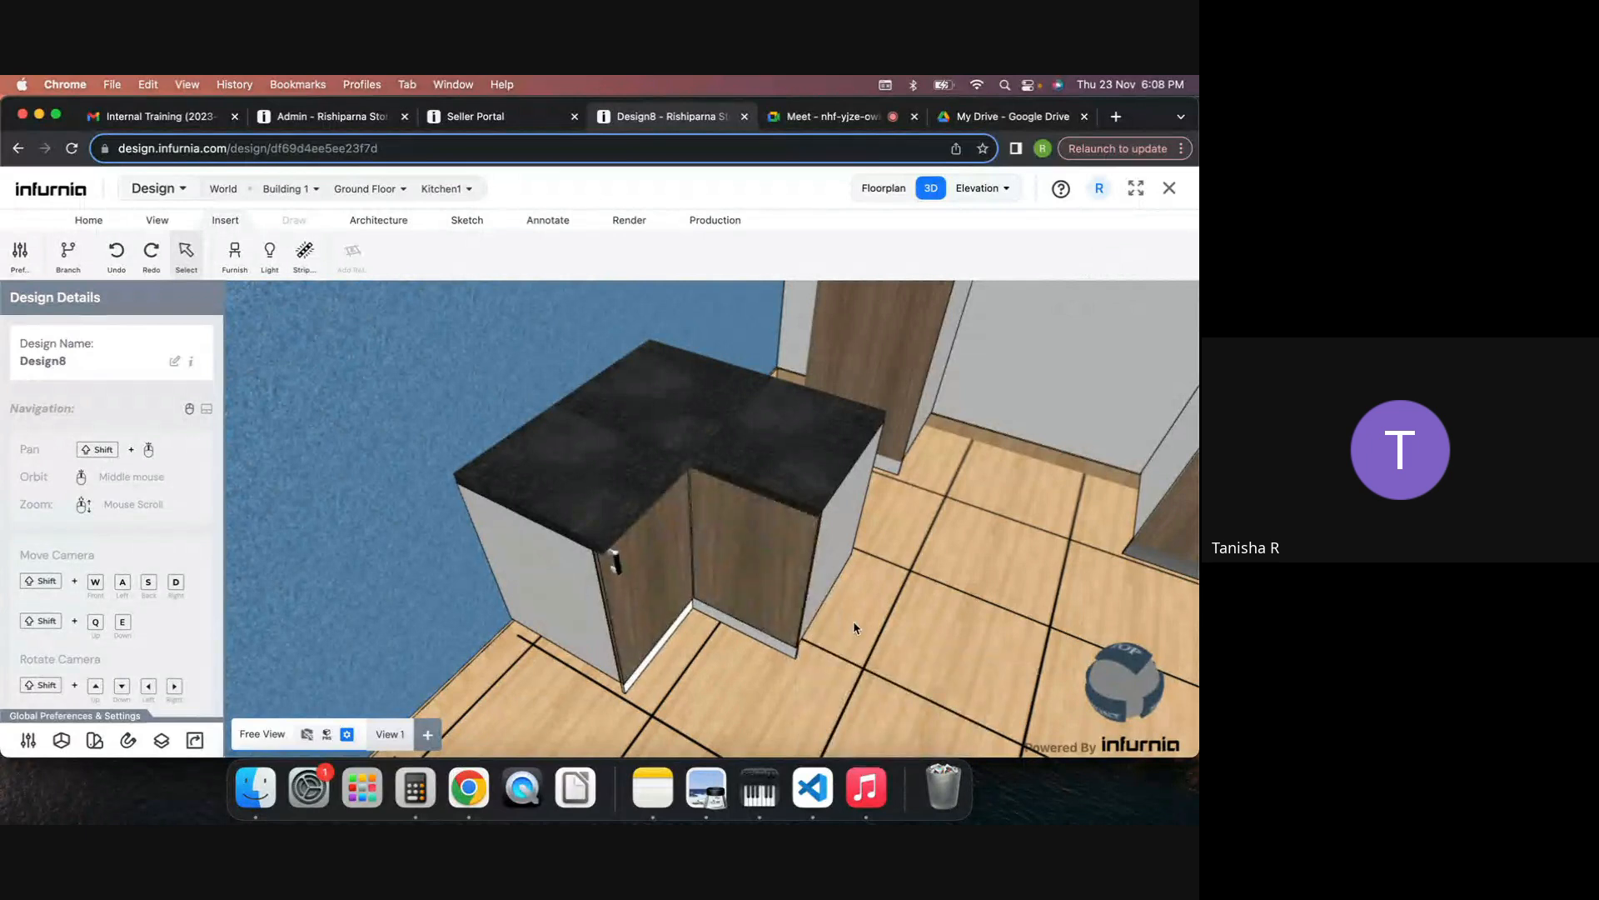
Step: Change the corner unit's shutter mechanism from Left Bifold to the bifold option that folds open towards the opposite side
middle_drag(853, 627, 774, 625)
click(628, 542)
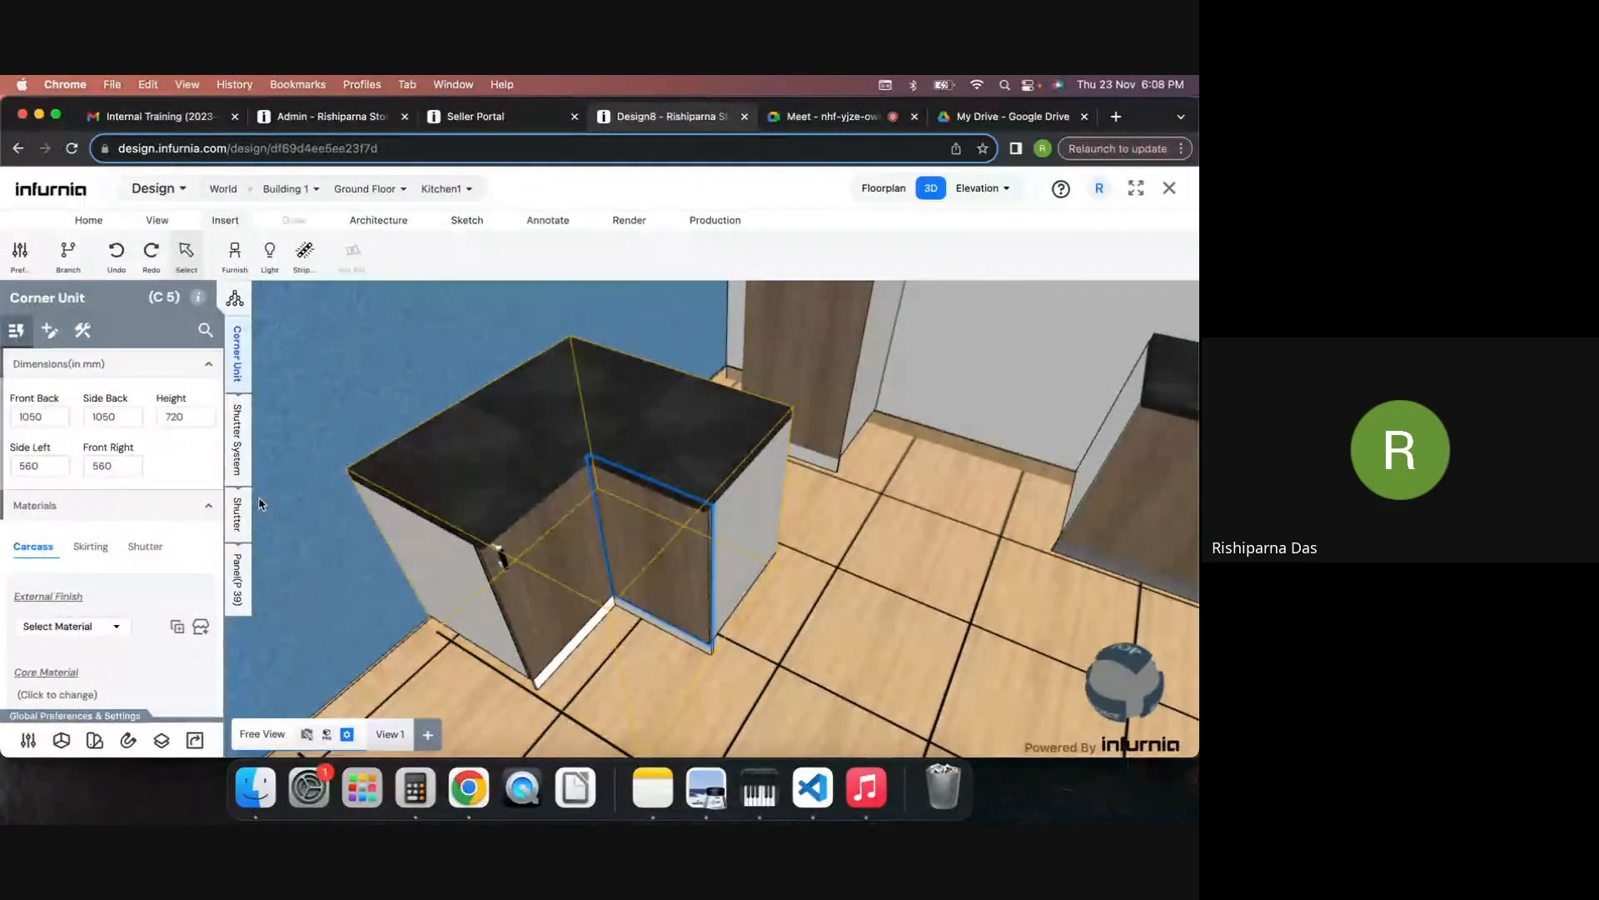
click(239, 477)
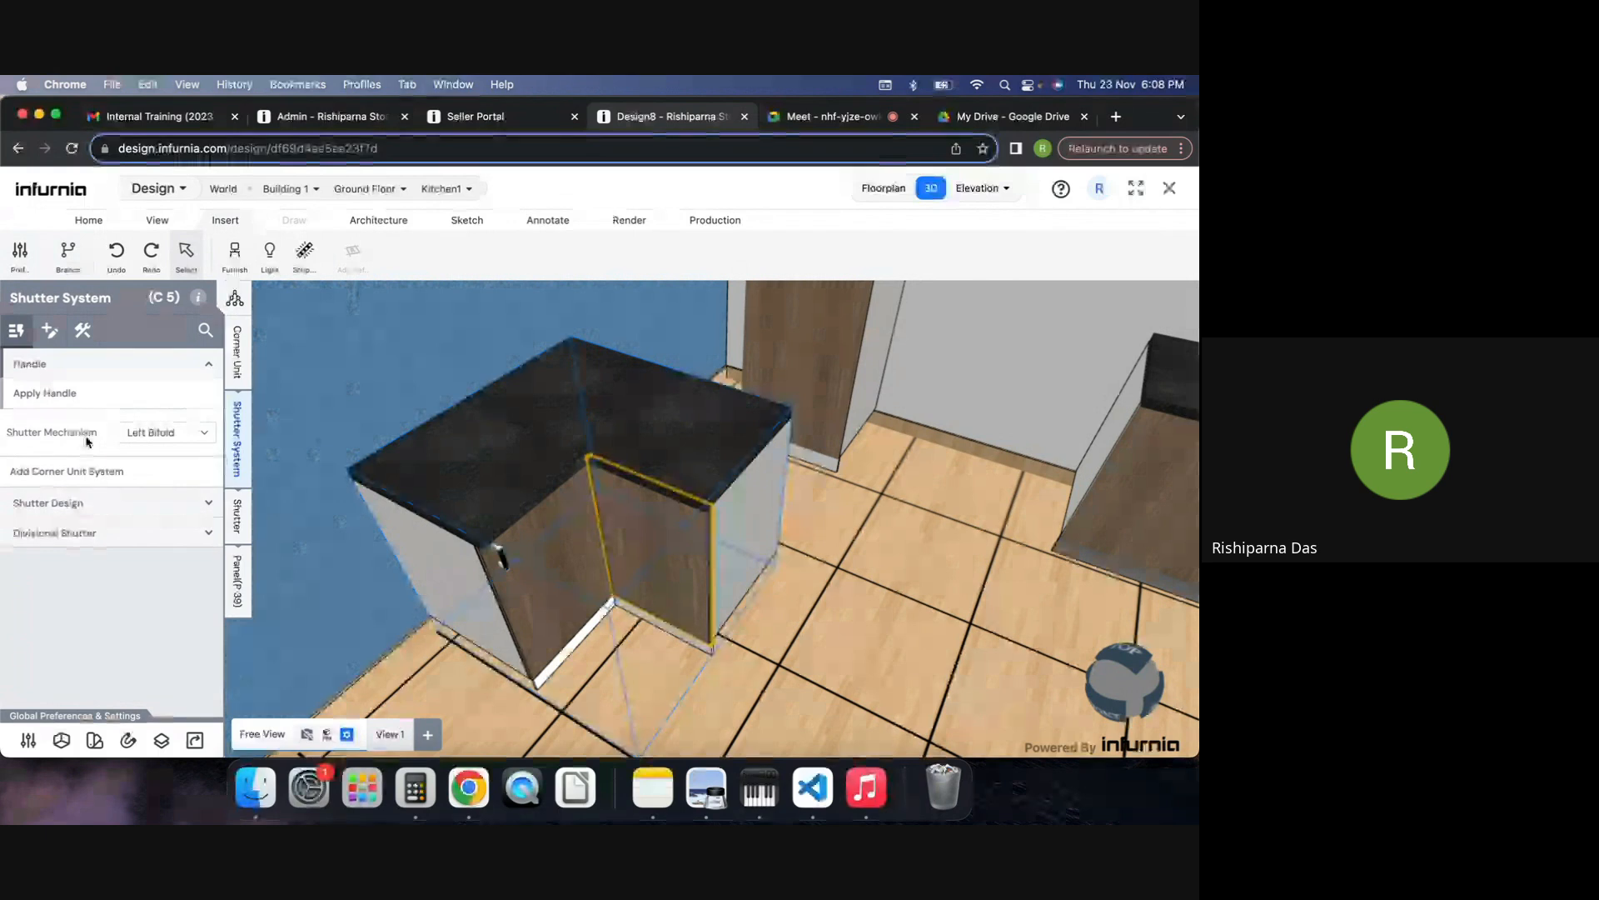
click(148, 434)
click(147, 450)
Step: Open and close the corner unit's shutters twice to examine the changed bifold folding direction
double_click(646, 549)
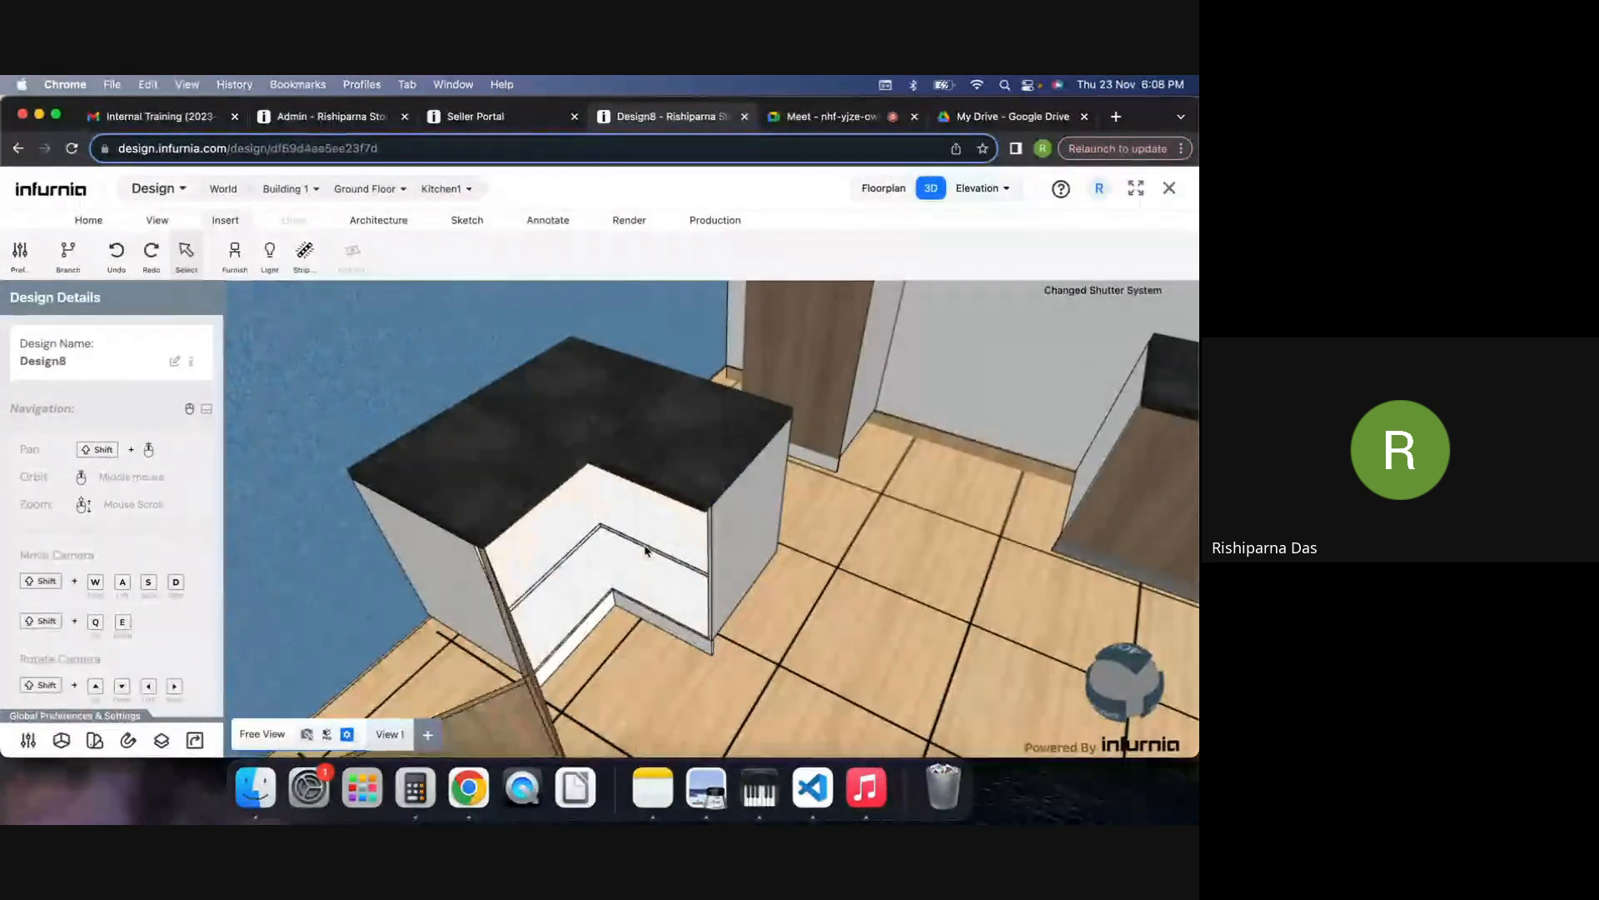
double_click(510, 620)
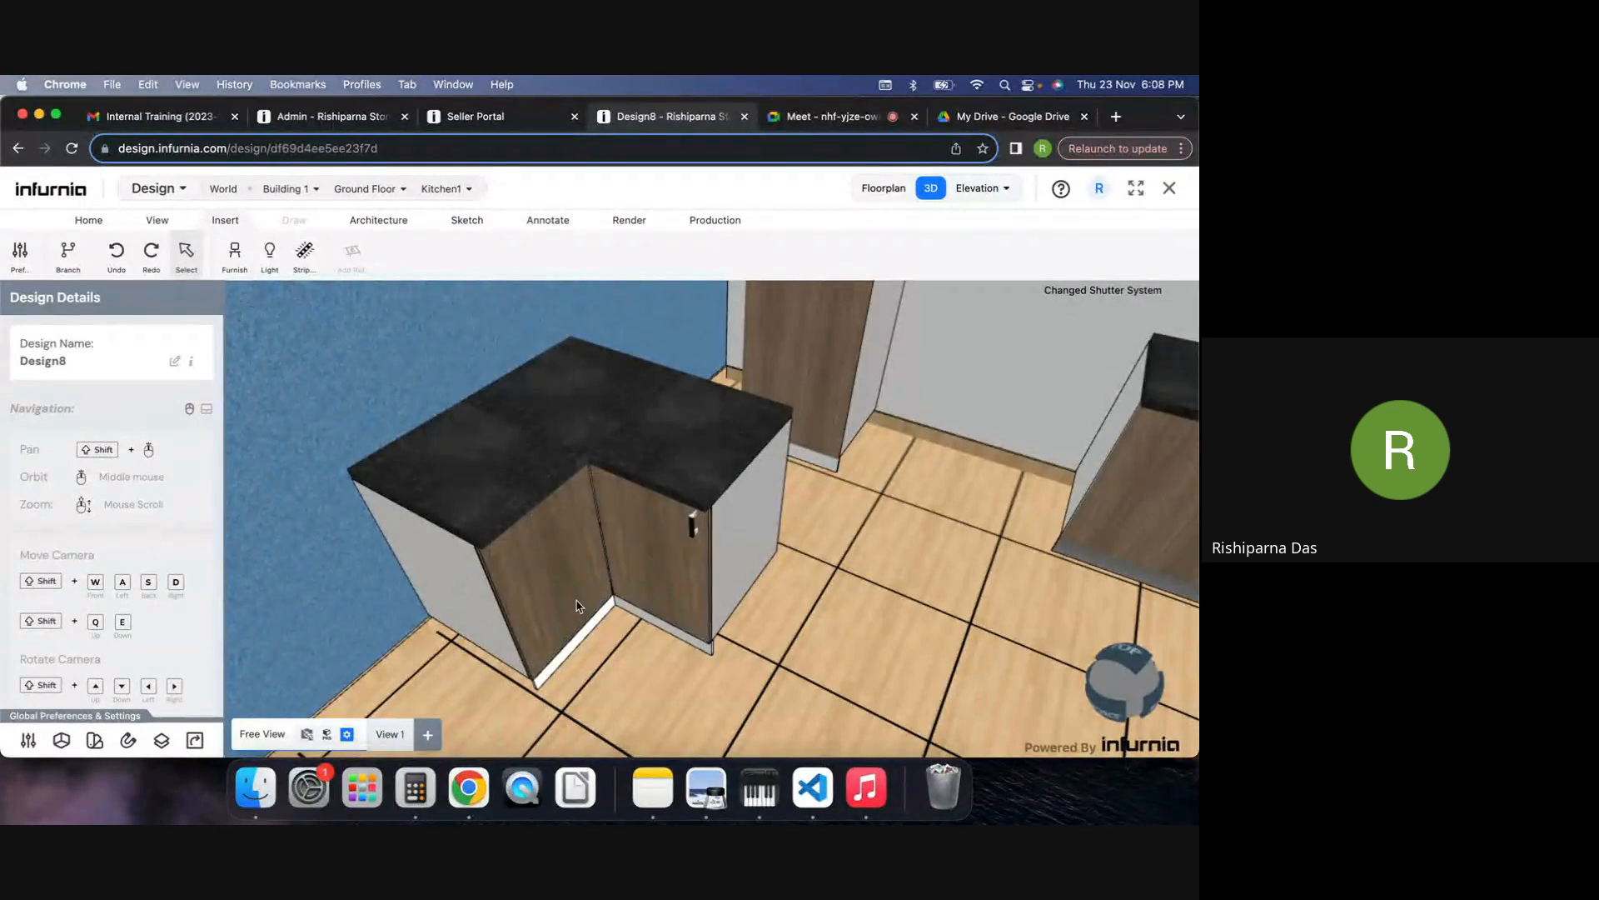
double_click(632, 582)
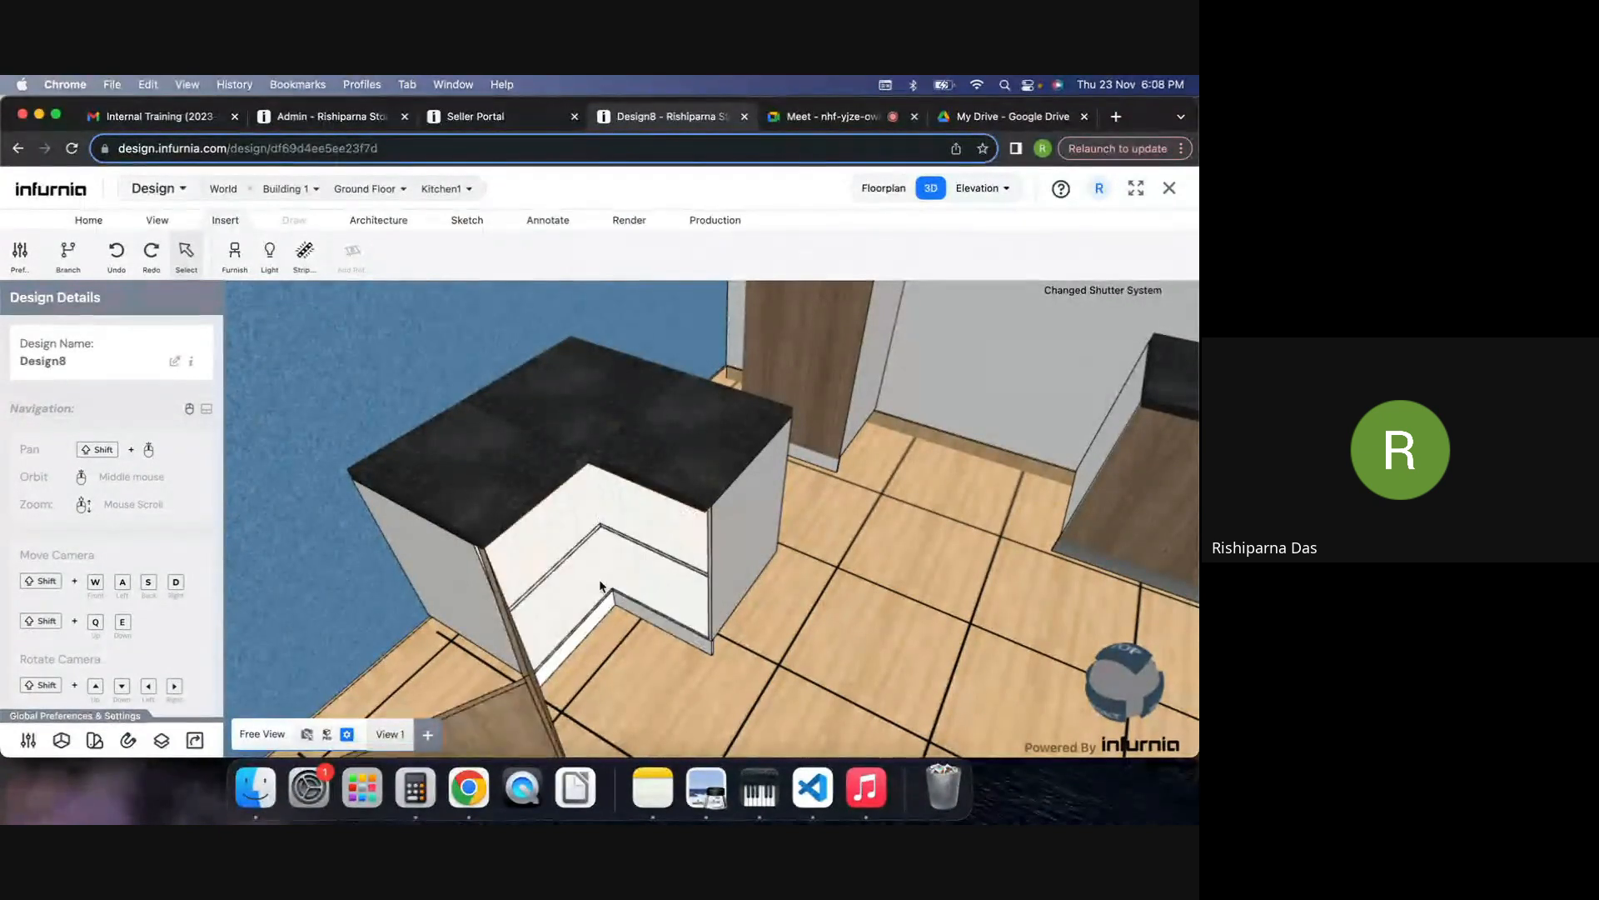
double_click(513, 627)
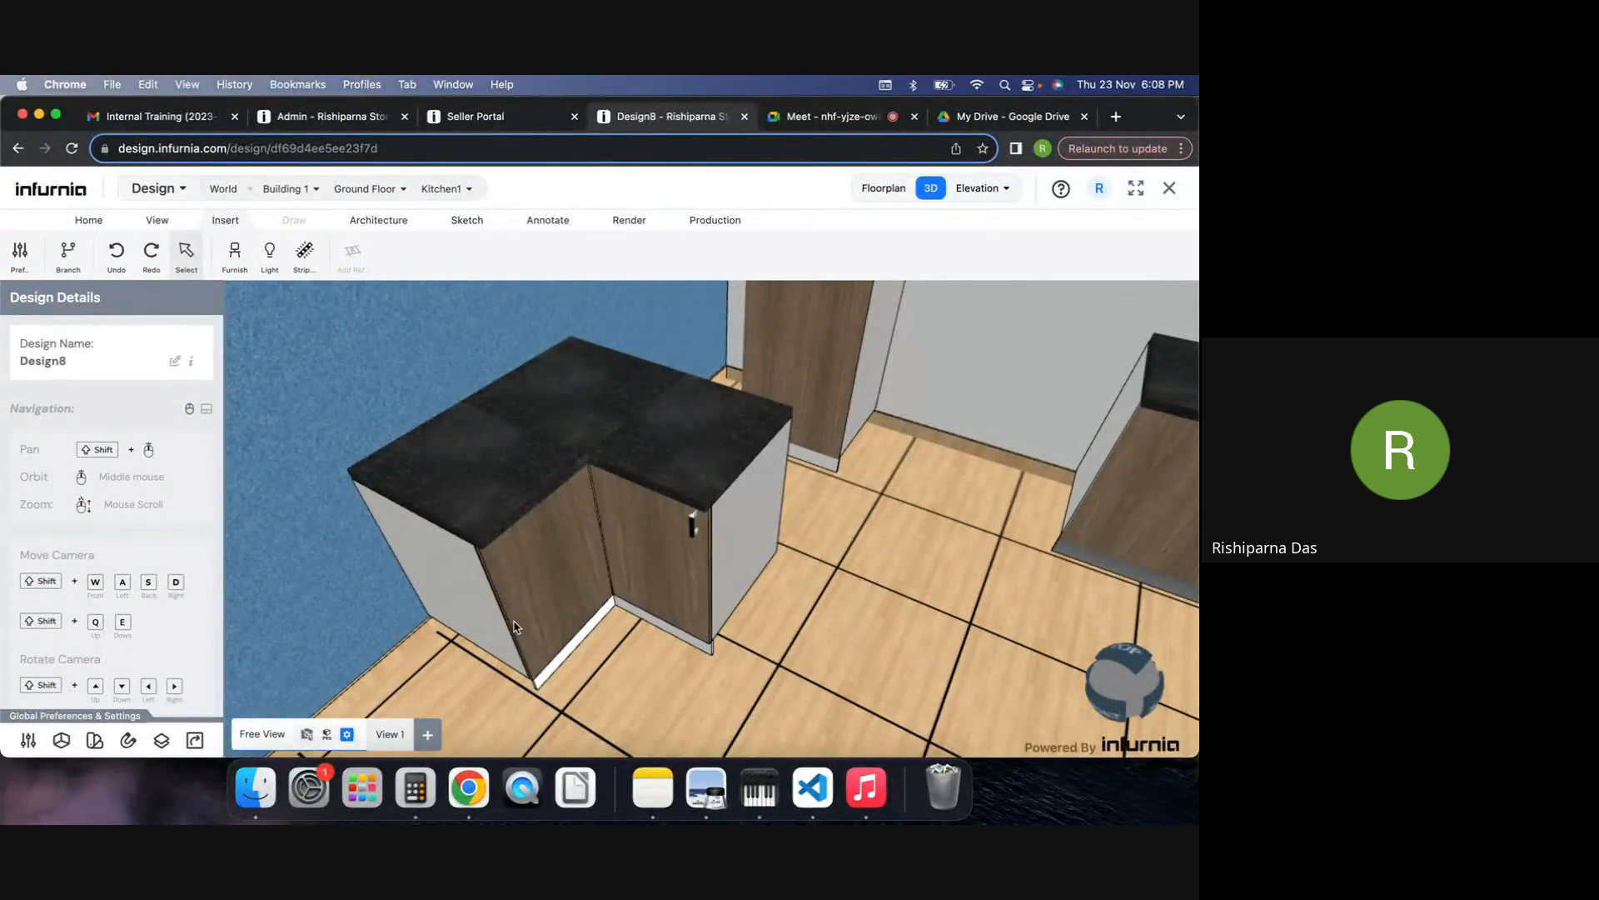
Step: Switch to the Google Meet call for the Customising a cabinet webinar and leave it
click(829, 113)
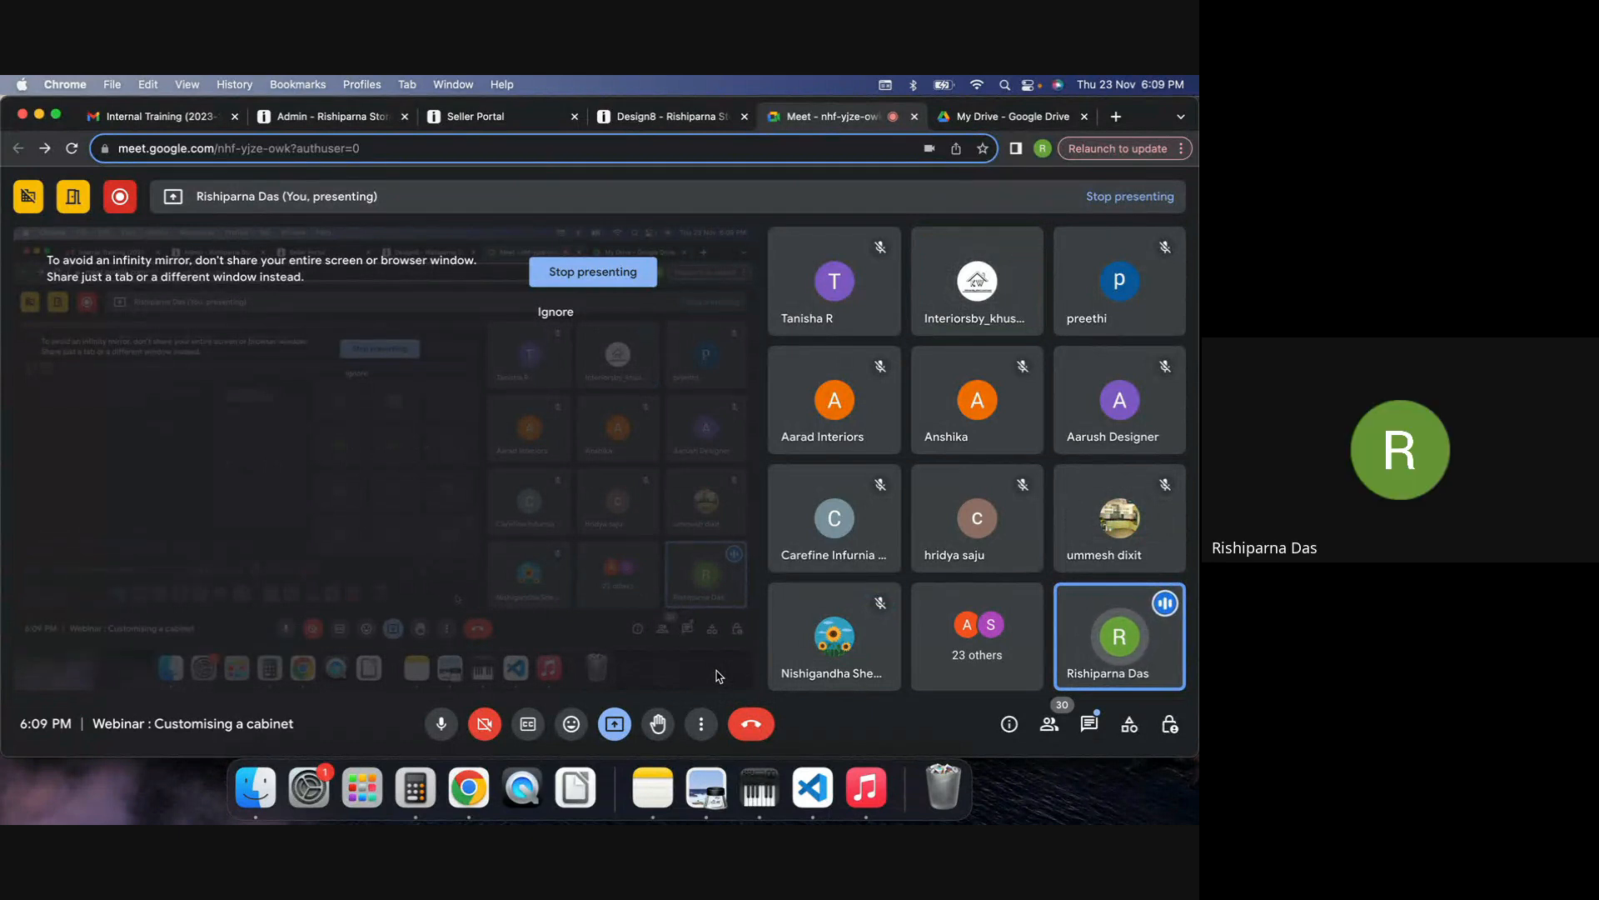
click(758, 730)
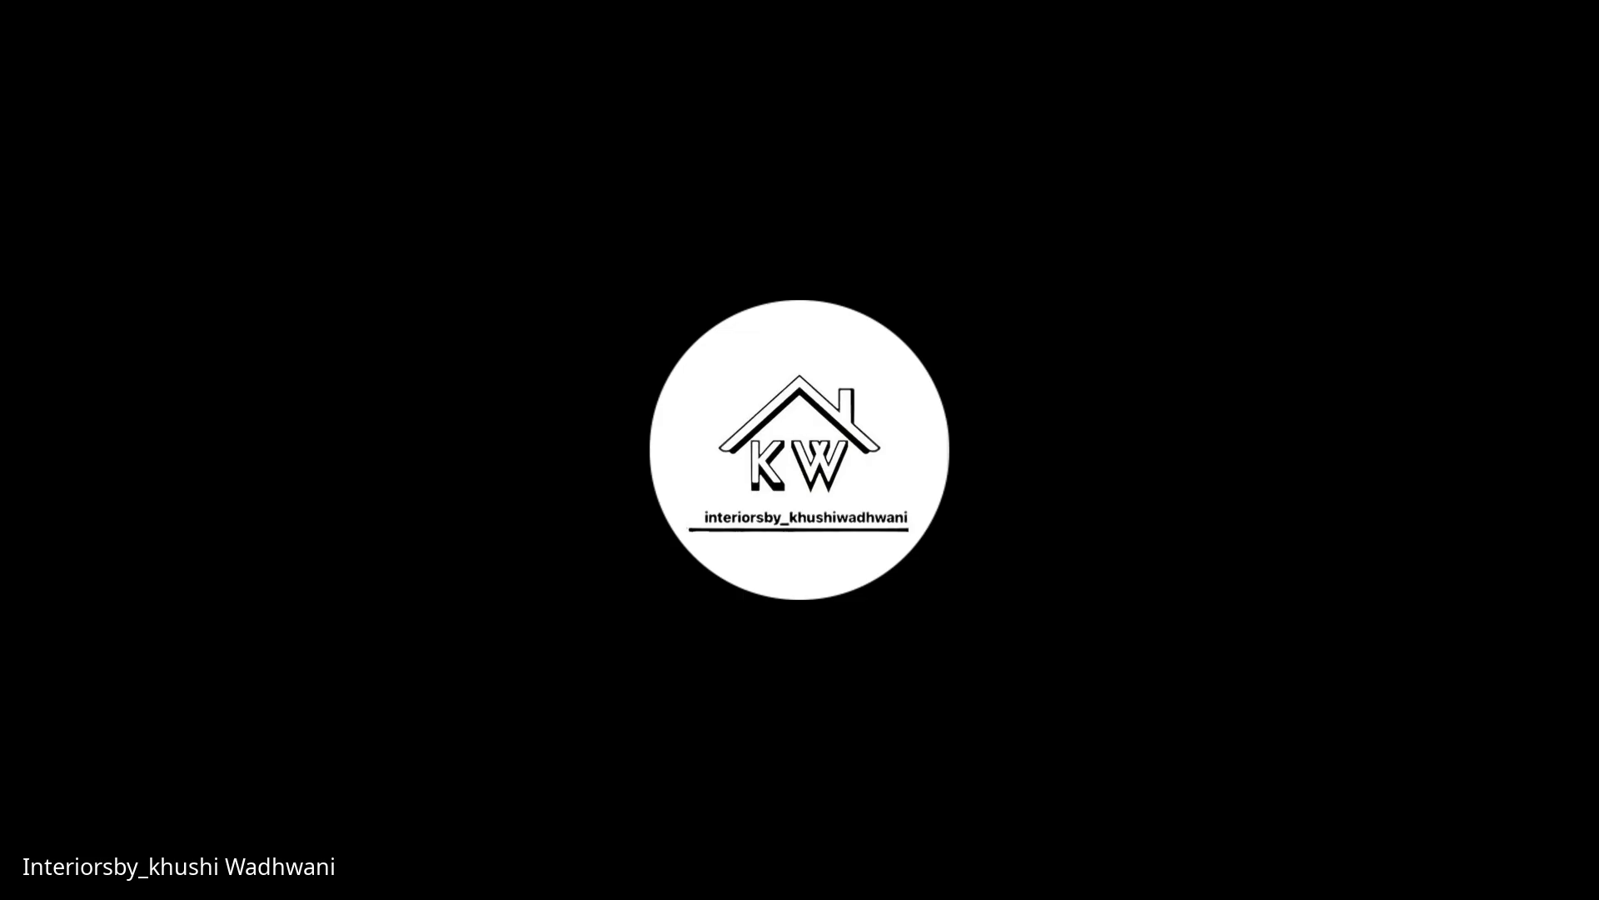